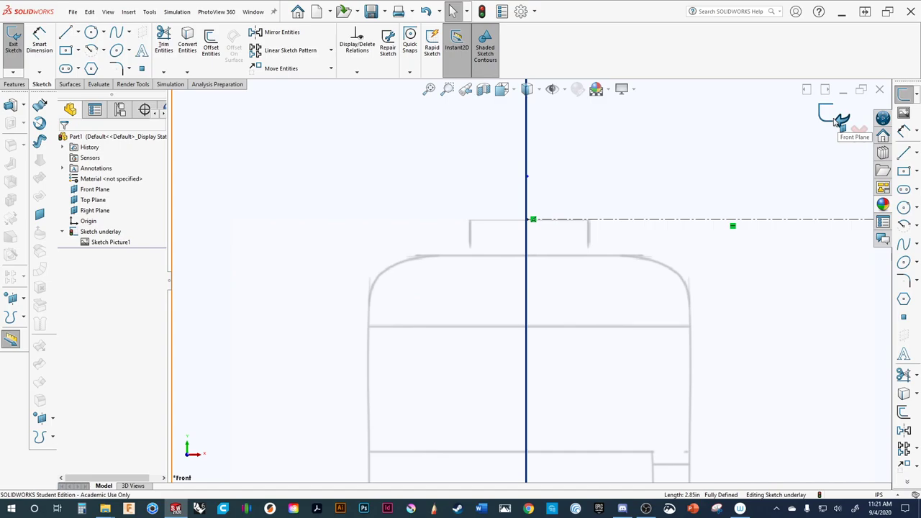
Finish editing the underlay sketch on the Front Plane and collapse its entry in the feature tree.
left_click(840, 119)
scroll(573, 275, "up", 3)
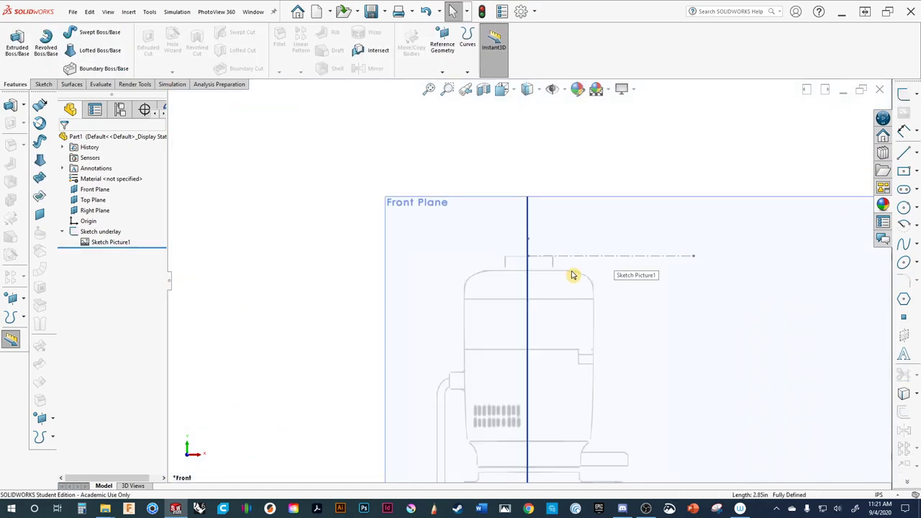
left_click(63, 233)
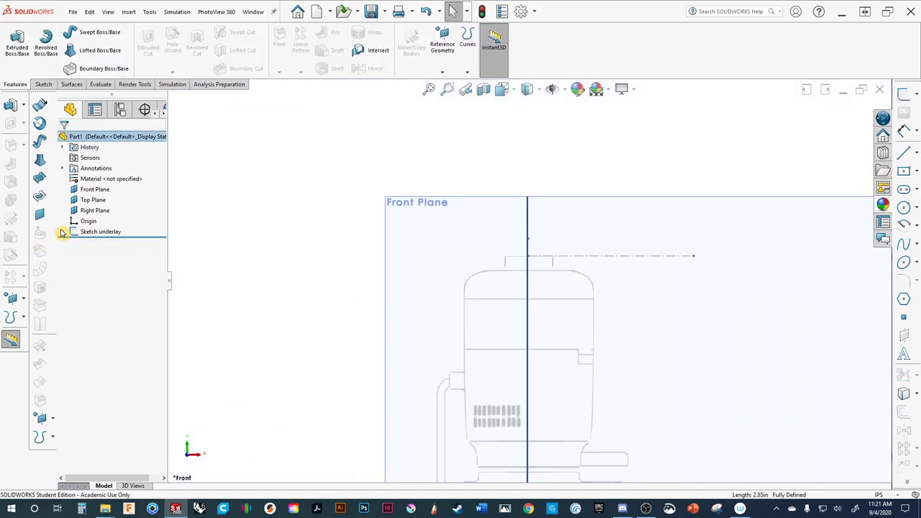
Hide the underlay sketch and show it again.
left_click(101, 231)
left_click(110, 214)
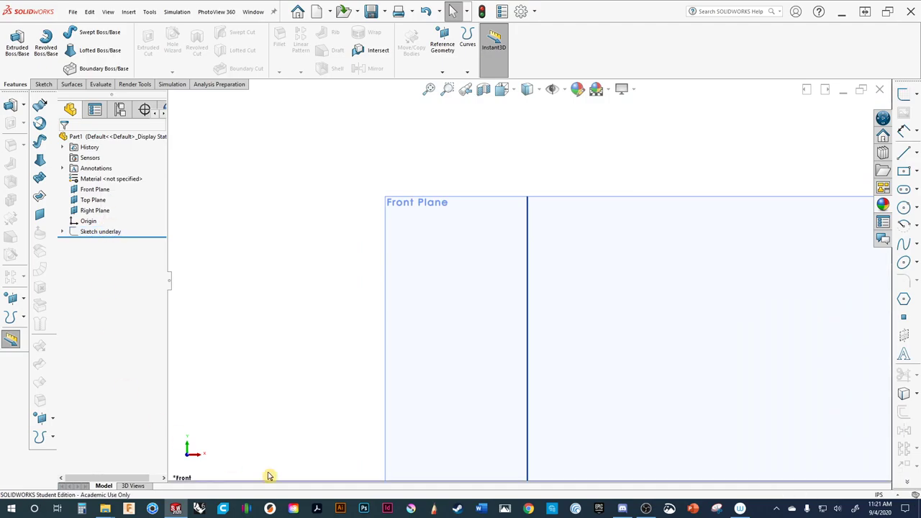
left_click(111, 231)
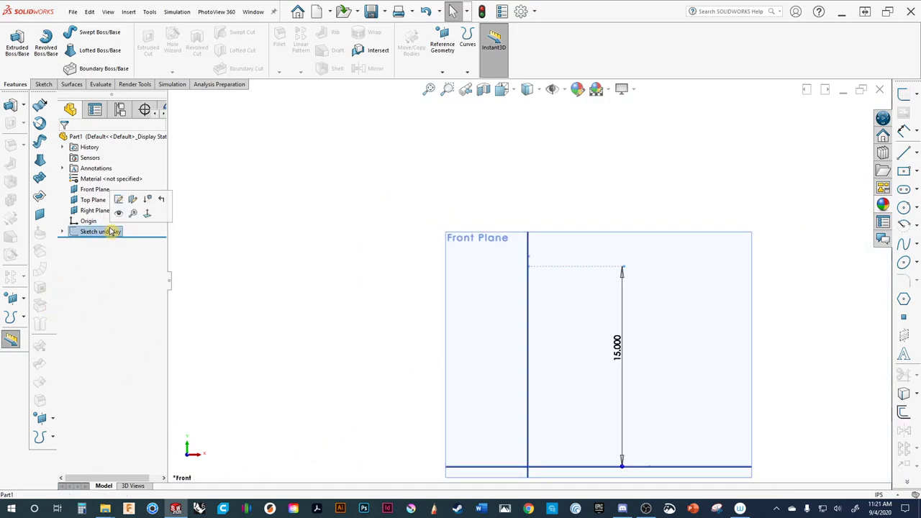
left_click(115, 215)
Examine the coffee maker underlay against the reference planes, both at an angle and straight from the front.
scroll(434, 273, "down", 3)
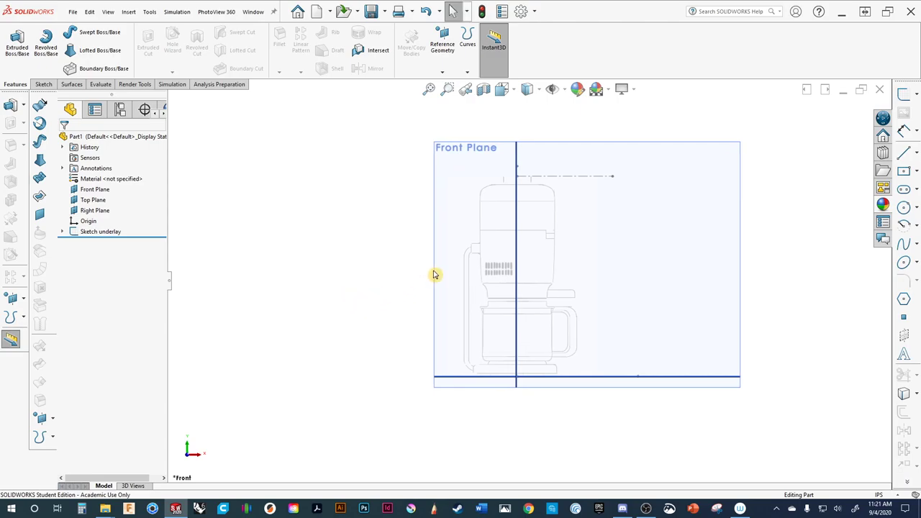
middle_click_drag(487, 261, 382, 277, "ctrl")
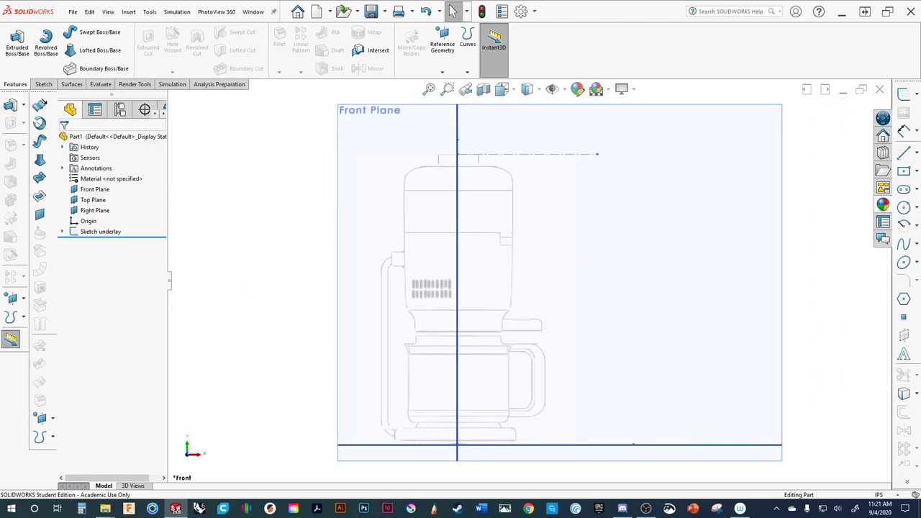
mouse_move(565, 370)
middle_mouse_down()
mouse_move(574, 327)
mouse_move(566, 353)
mouse_move(612, 297)
mouse_move(559, 349)
middle_mouse_up()
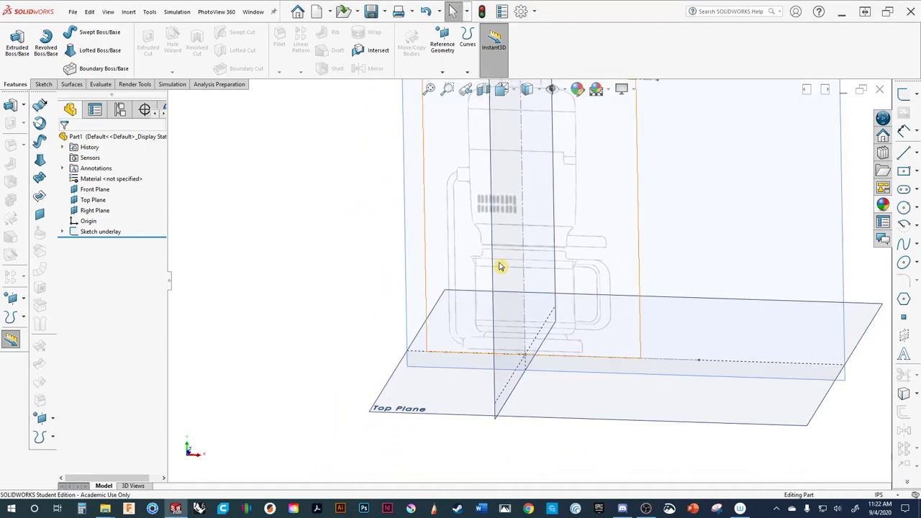
middle_click_drag(470, 308, 444, 355)
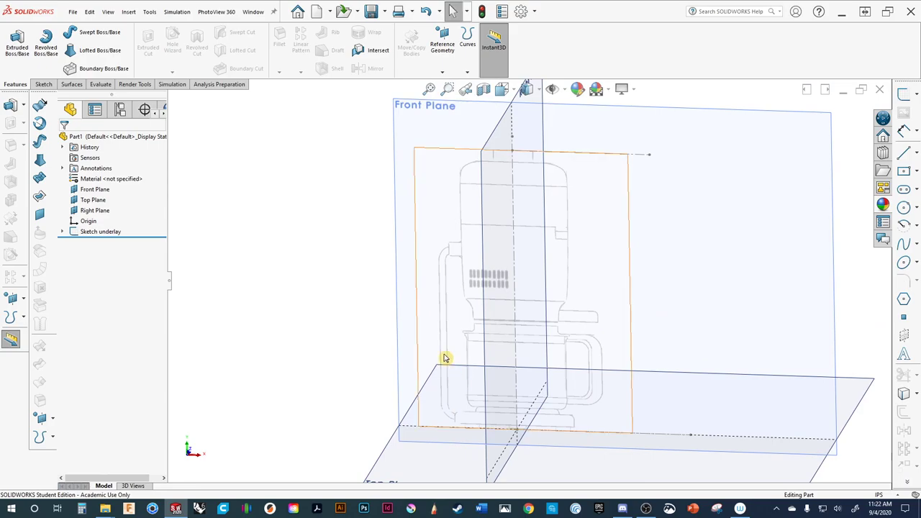
key("ctrl+1")
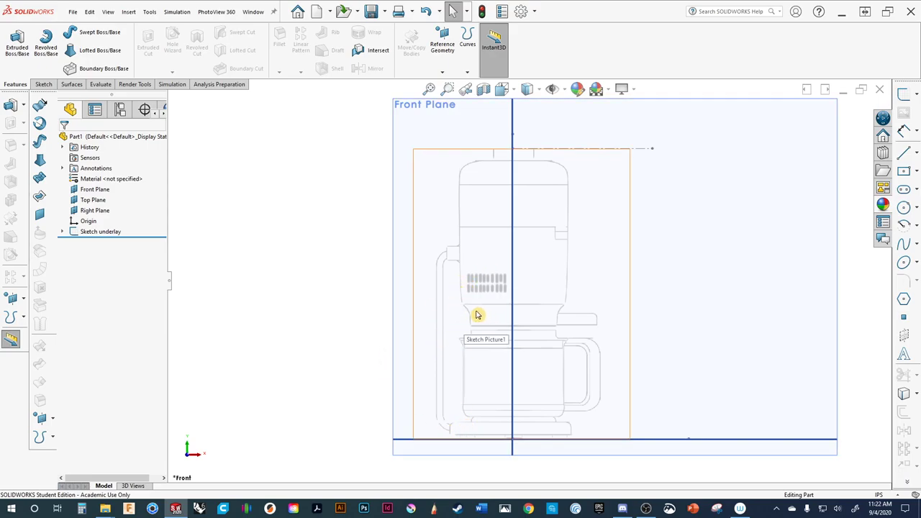
scroll(474, 315, "down", 3)
scroll(464, 315, "up", 4)
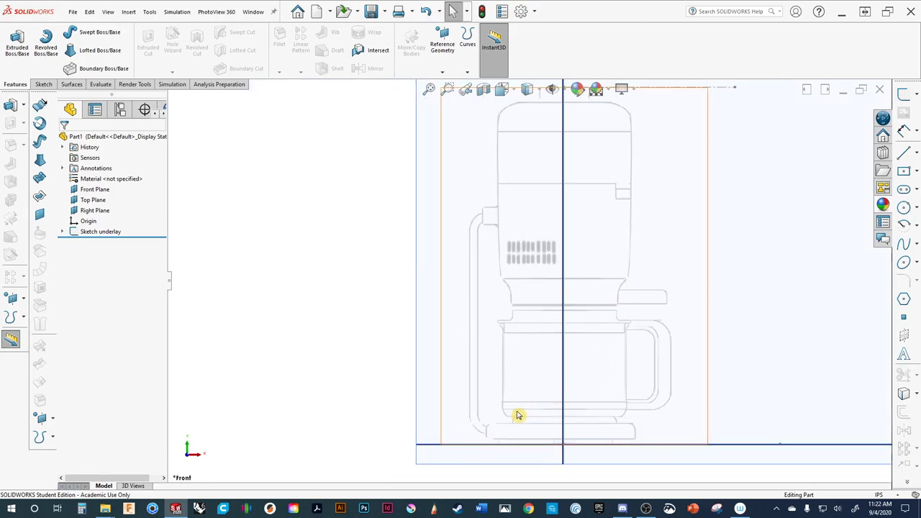
Start a sketch on the Top Plane and draw a circle about 3.46 in in radius centred on the origin.
mouse_move(518, 415)
middle_mouse_down()
mouse_move(497, 401)
mouse_move(434, 432)
mouse_move(448, 475)
middle_mouse_up()
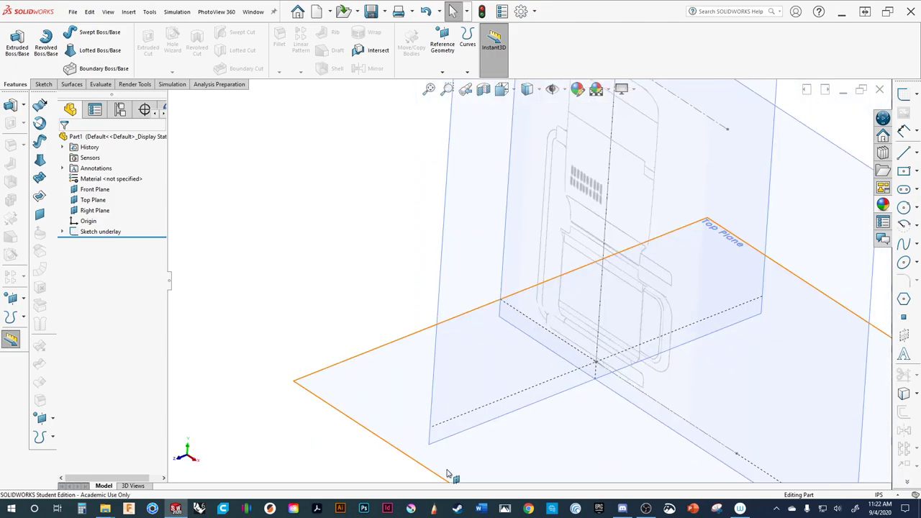
left_click(499, 457)
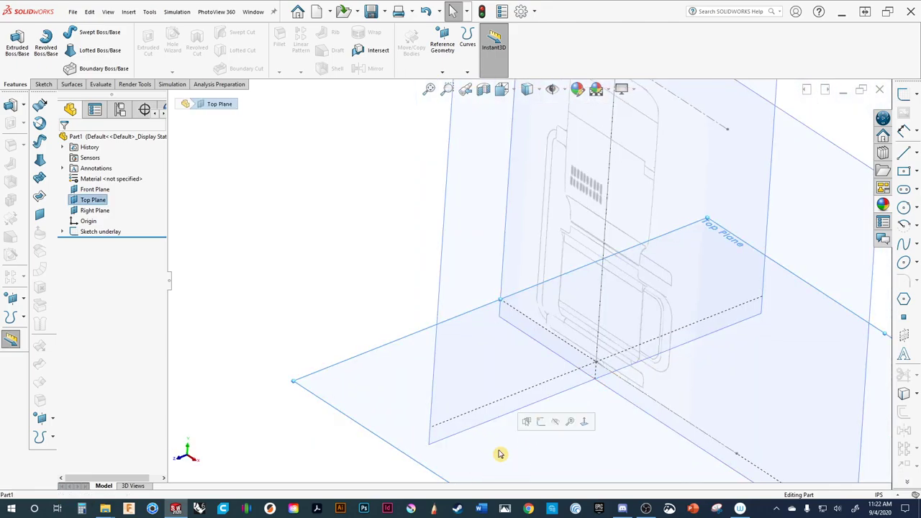
left_click(540, 423)
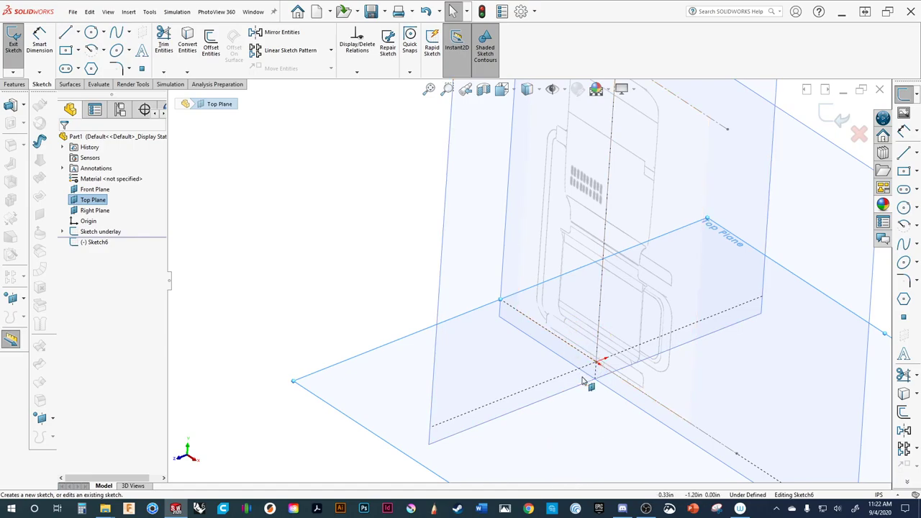
key("ctrl+8")
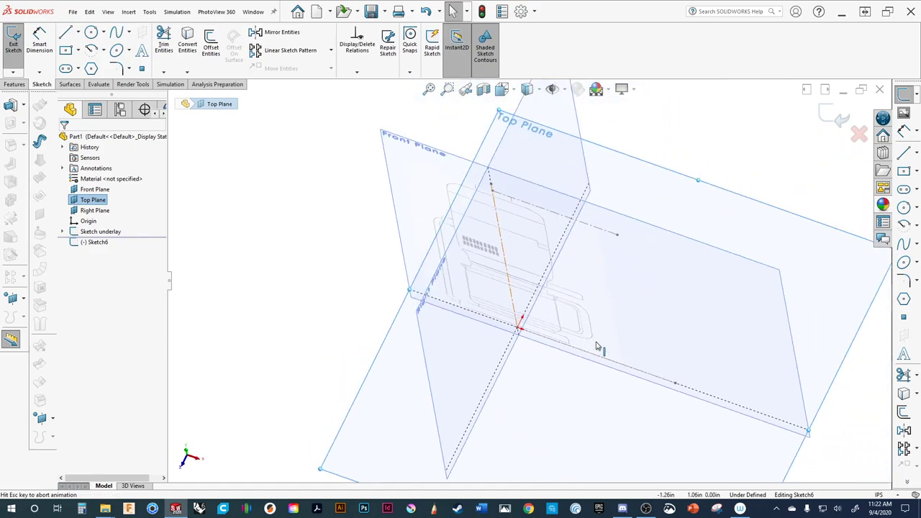
scroll(484, 298, "down", 3)
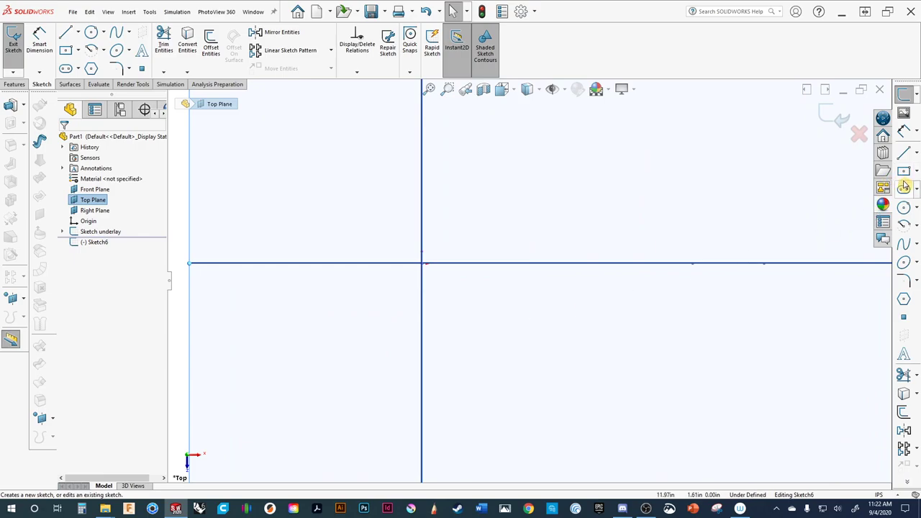
left_click(903, 207)
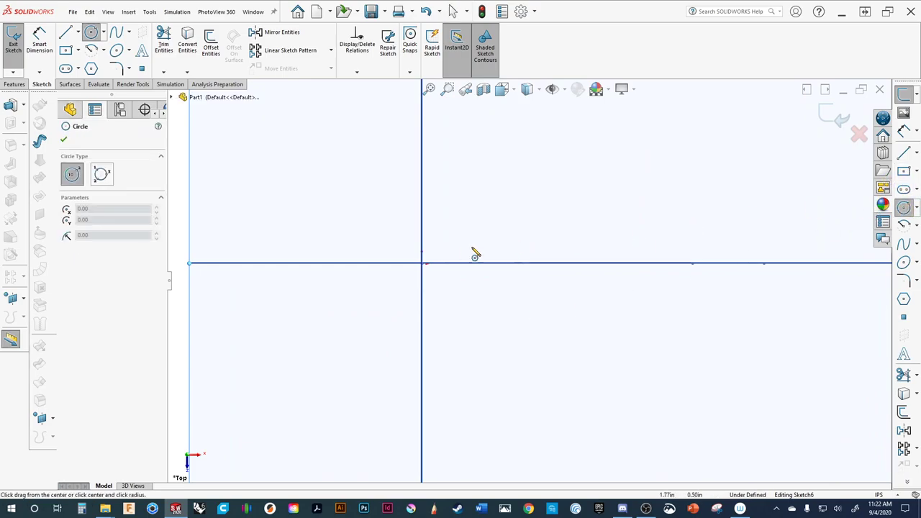
left_click(422, 264)
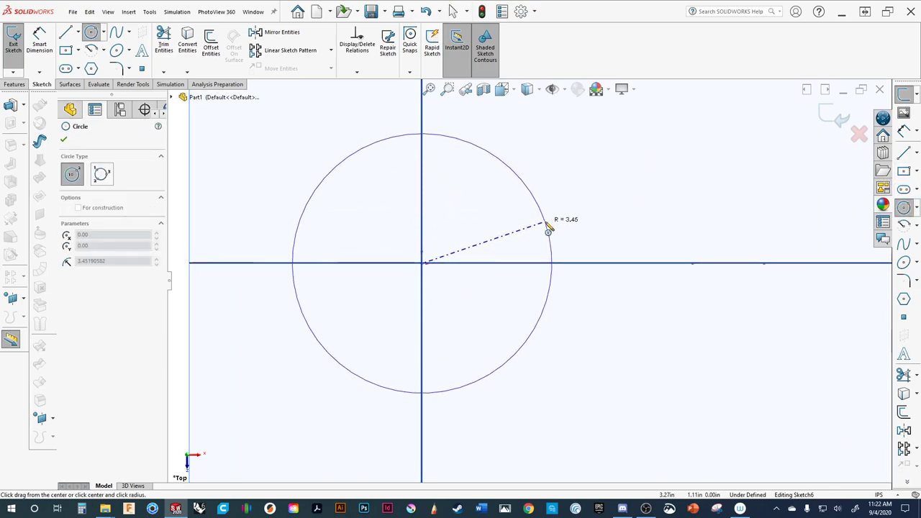
left_click(546, 228)
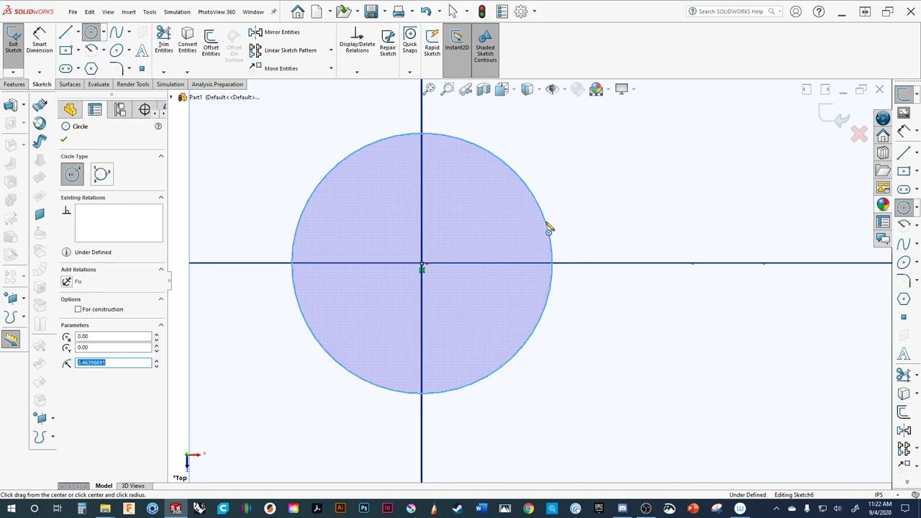
Dimension the circle's diameter as 8 in and exit the sketch.
left_click(904, 131)
left_click(553, 241)
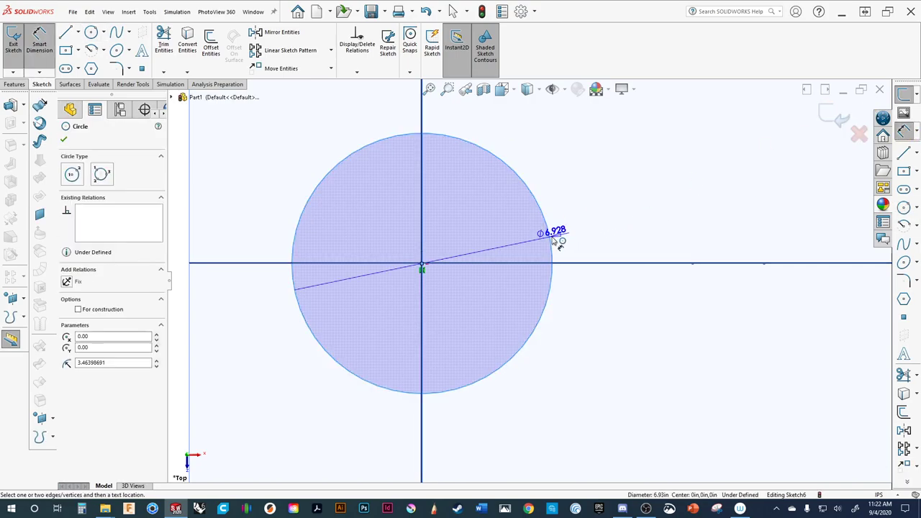
left_click(636, 215)
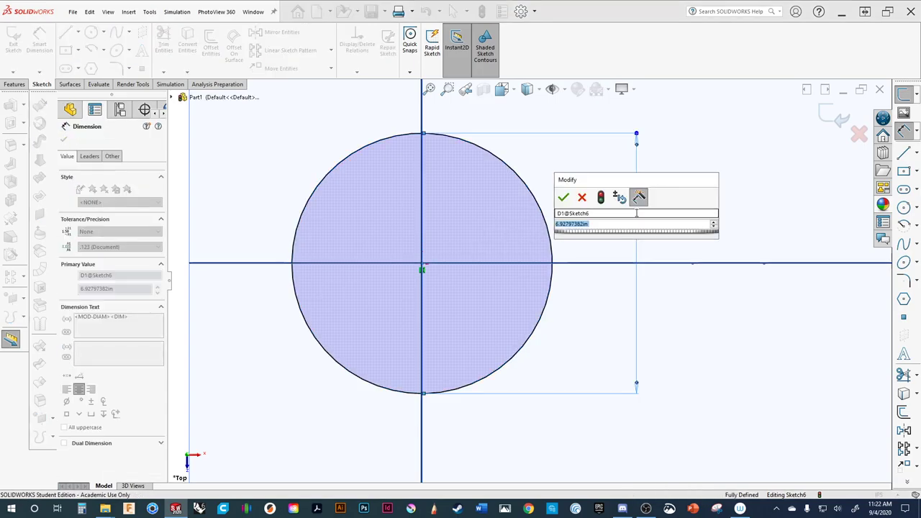
type("8")
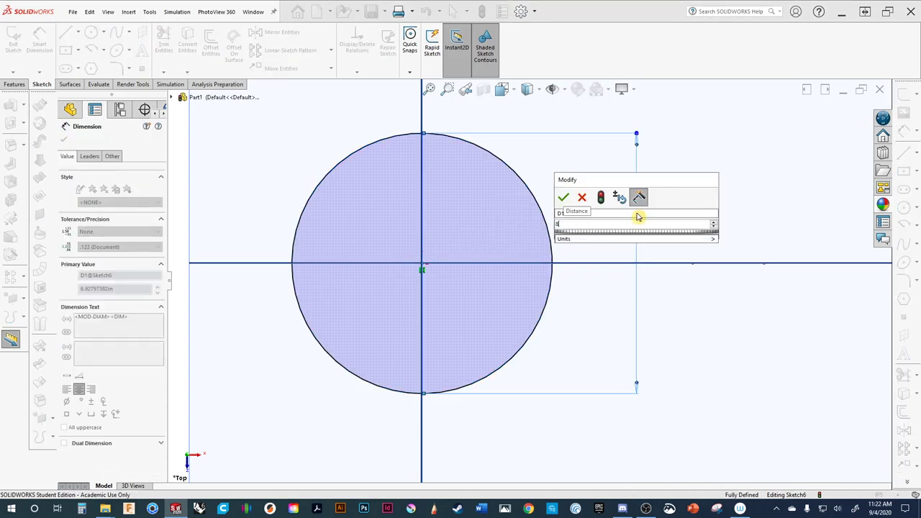
key("Return")
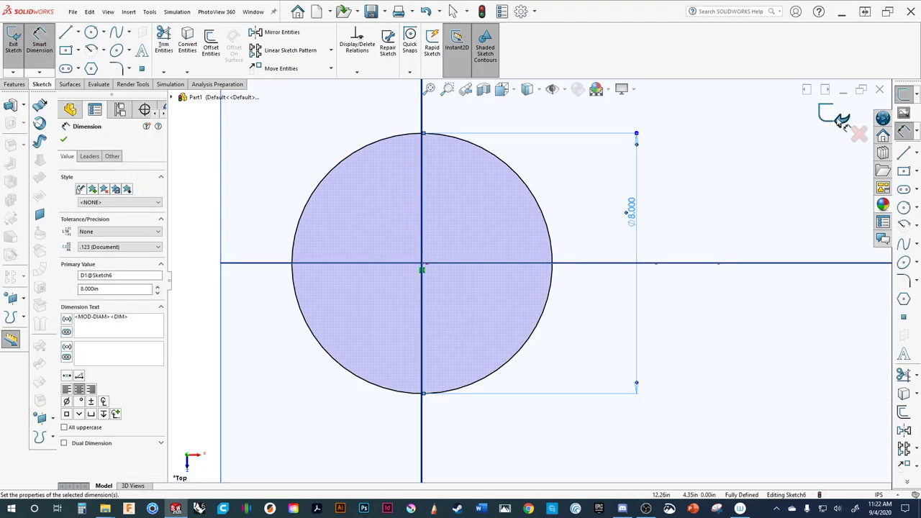
left_click(840, 118)
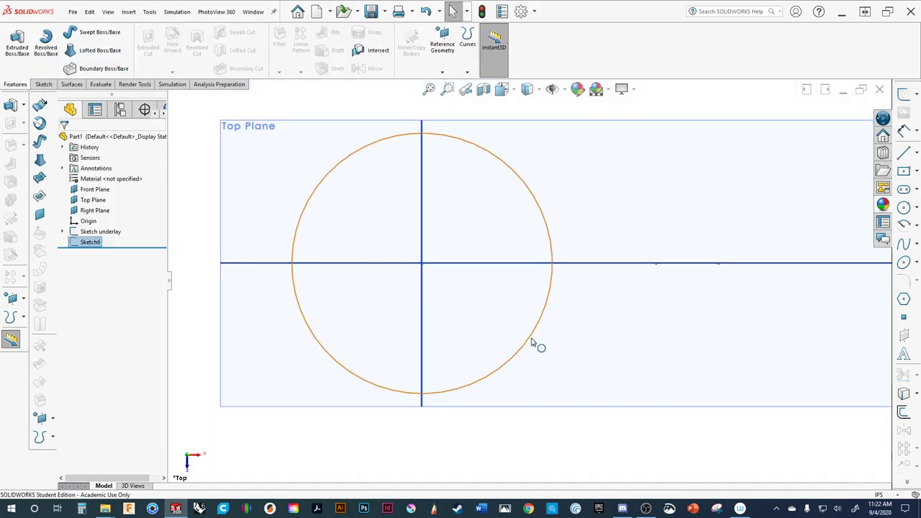
Extrude the circle upward from the Top Plane as a blind boss about 13.61 in high.
mouse_move(575, 389)
middle_mouse_down()
mouse_move(534, 357)
mouse_move(536, 323)
mouse_move(522, 333)
middle_mouse_up()
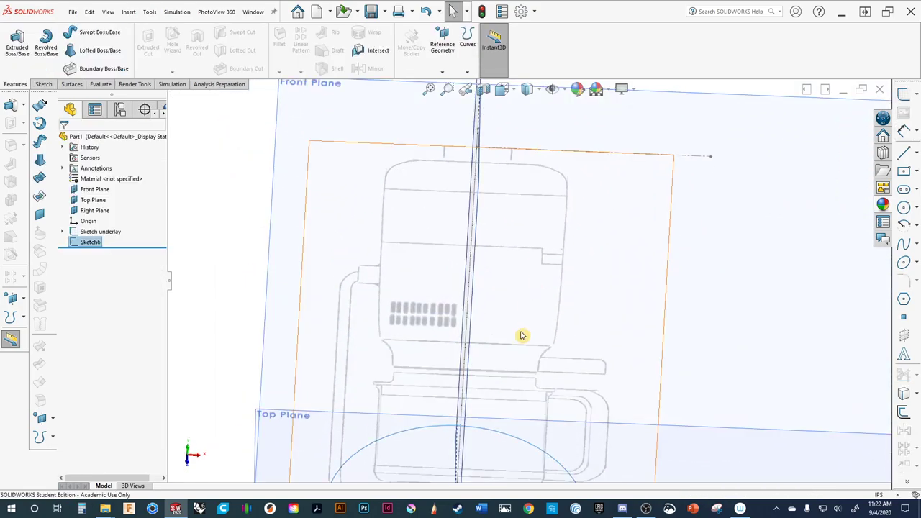
scroll(508, 387, "up", 3)
middle_click_drag(506, 391, 458, 375)
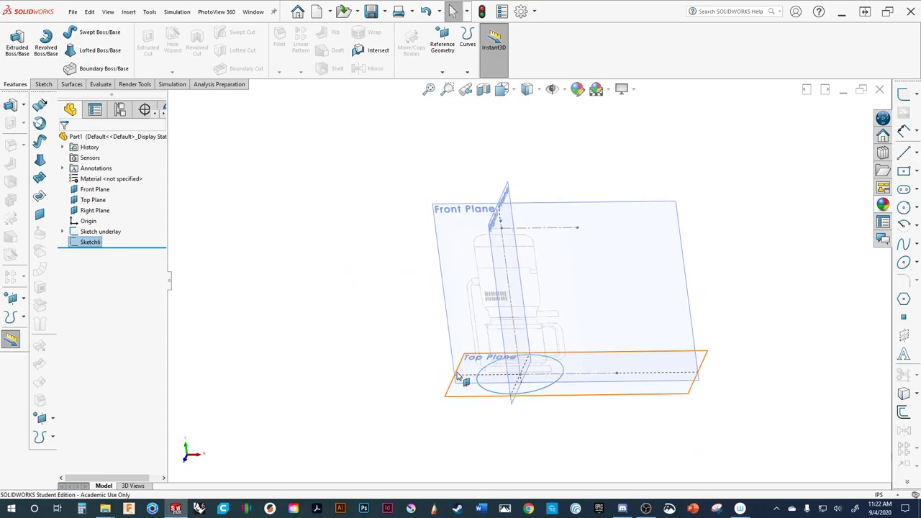
left_click(10, 105)
mouse_move(520, 369)
left_mouse_down()
mouse_move(499, 302)
mouse_move(496, 235)
left_mouse_up()
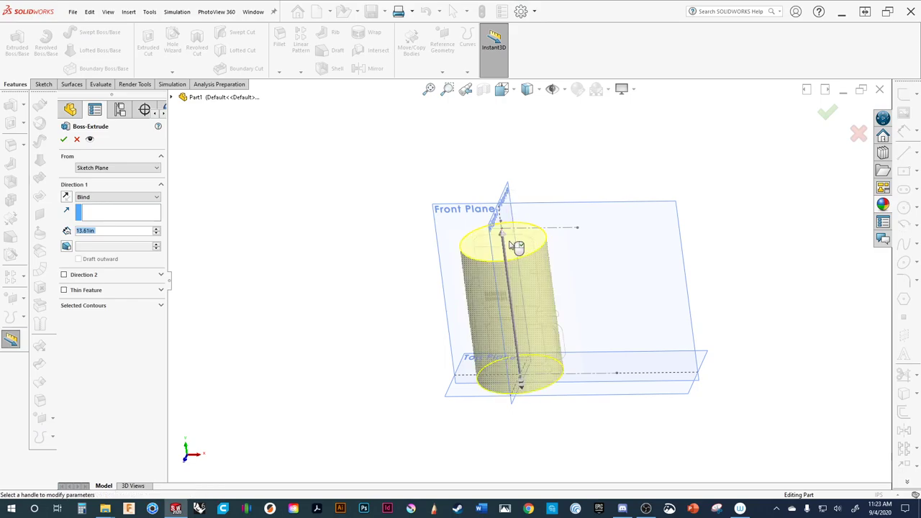
left_click(64, 139)
View the cylinder normal to the Front Plane and switch the display style to edges only, without shading.
left_click(669, 323)
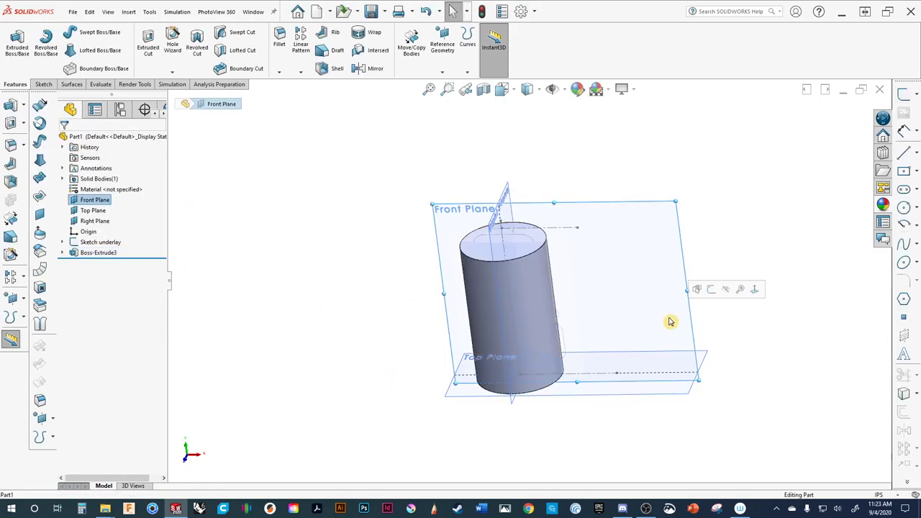
key("ctrl+8")
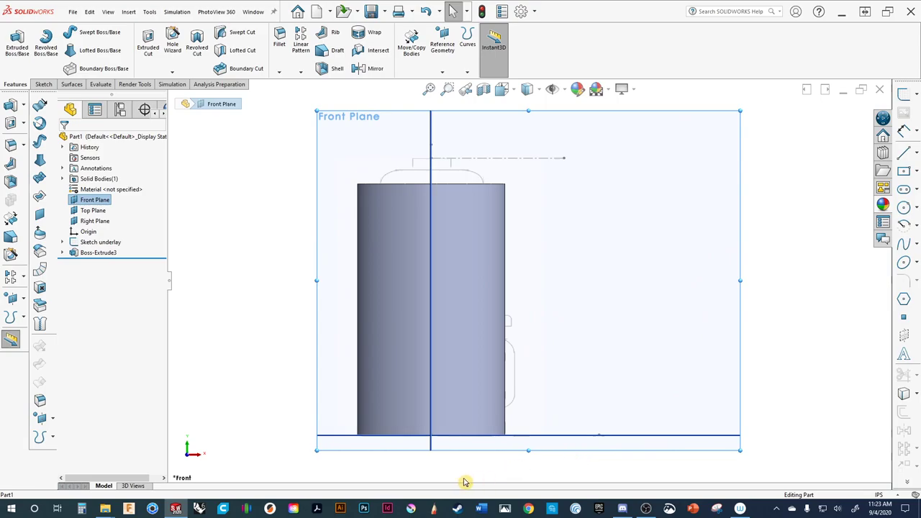
left_click(540, 92)
left_click(530, 166)
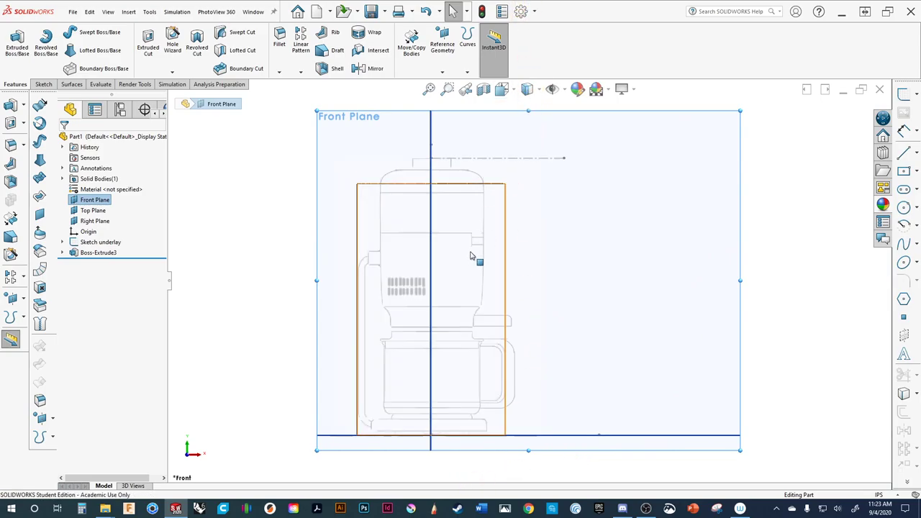
Compare the cylinder's outline with the coffee maker underlay, at an angle and normal to the Front Plane.
middle_click_drag(468, 242, 531, 234, "ctrl")
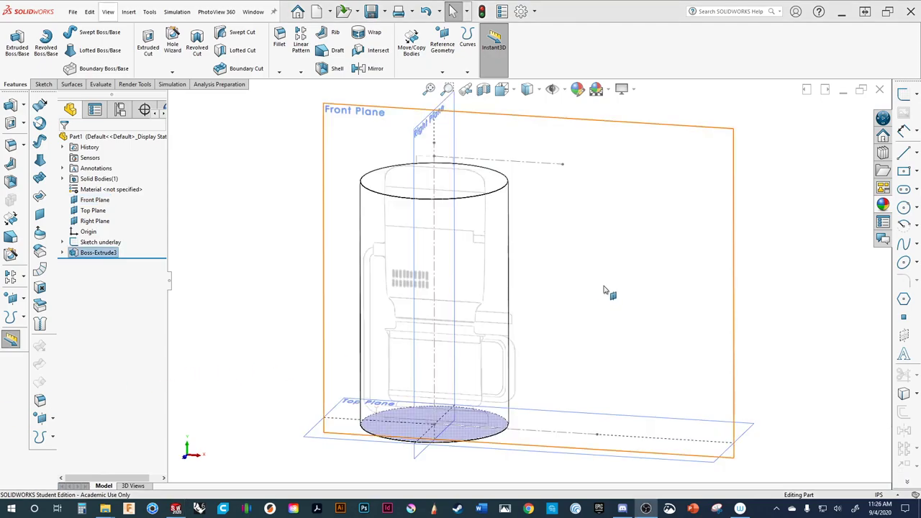
left_click(732, 245)
key("ctrl+8")
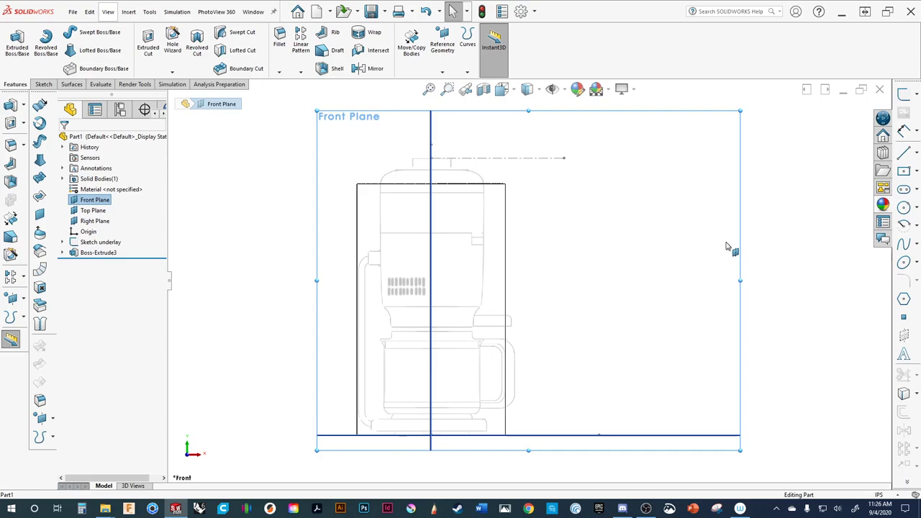
middle_click_drag(667, 258, 625, 290)
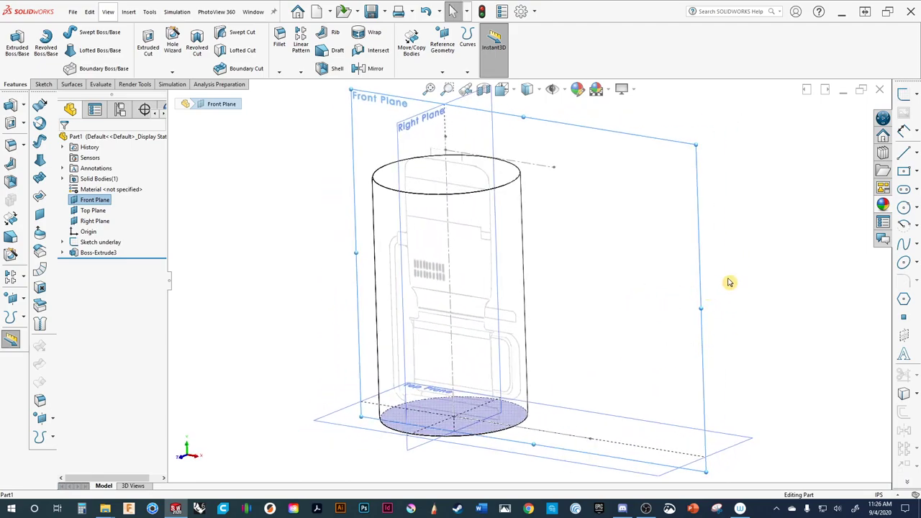
key("ctrl+8")
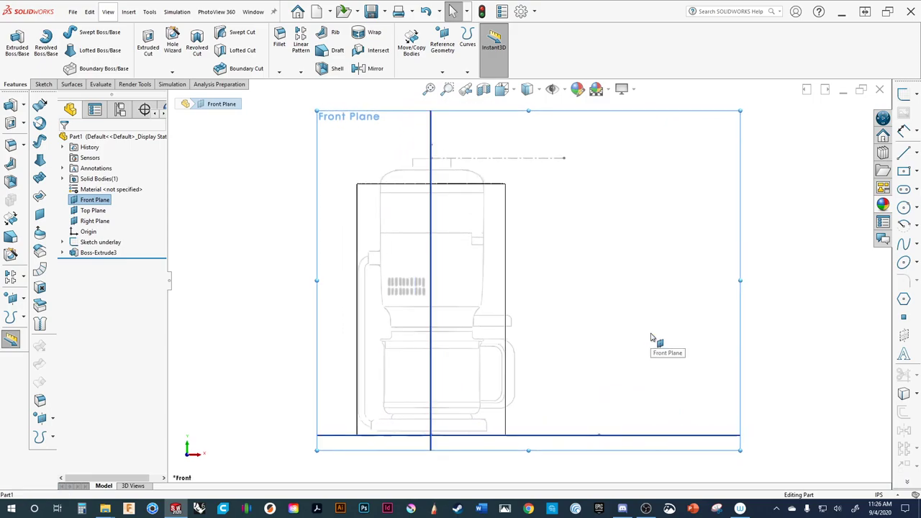
middle_click_drag(654, 318, 649, 350)
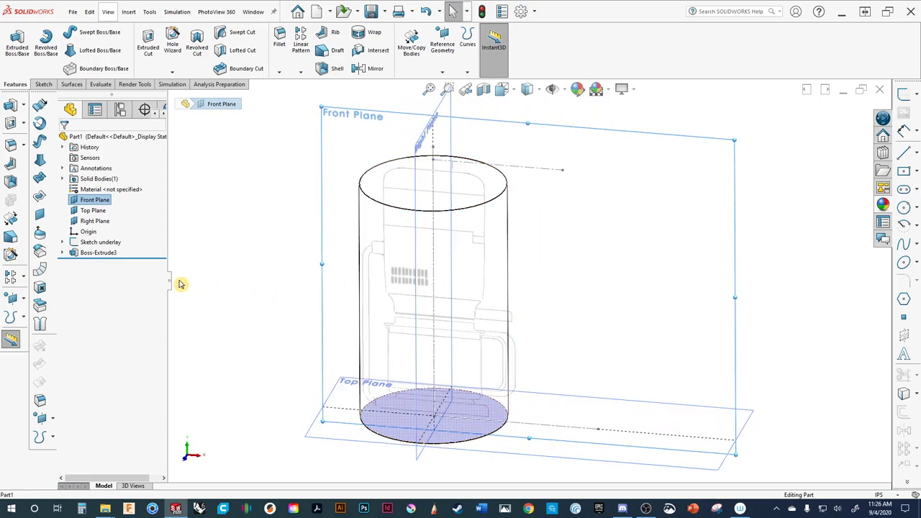
Edit the cylinder's base circle sketch, set the circle's diameter to 5.5 in, and exit the sketch.
left_click(62, 253)
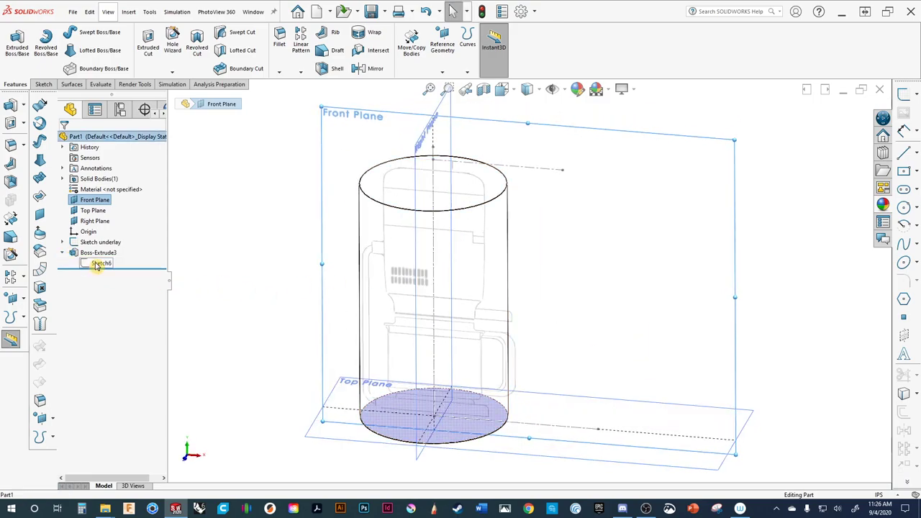
left_click(100, 263)
left_click(104, 236)
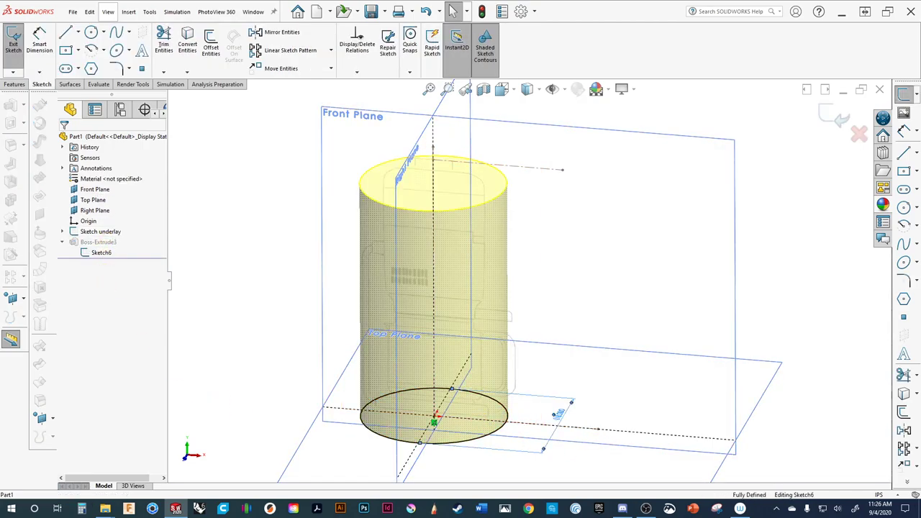
double_click(560, 416)
type("5.5")
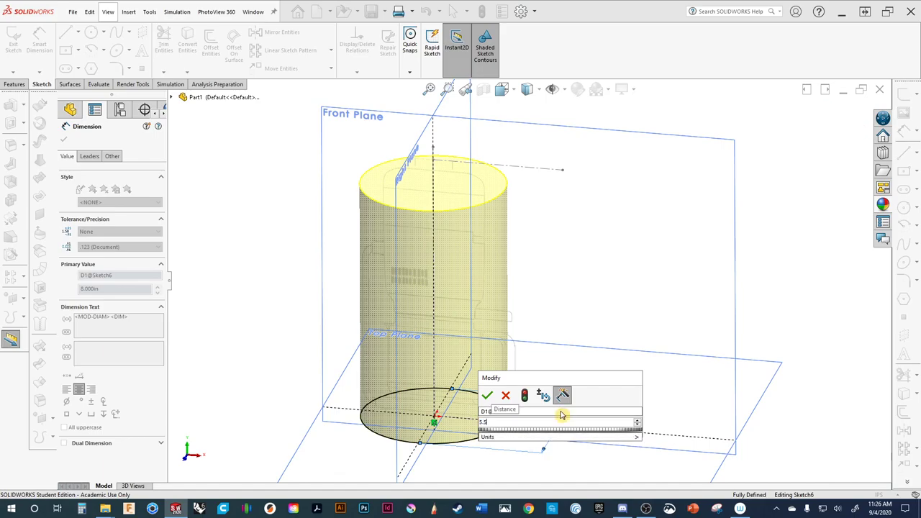
left_click(488, 396)
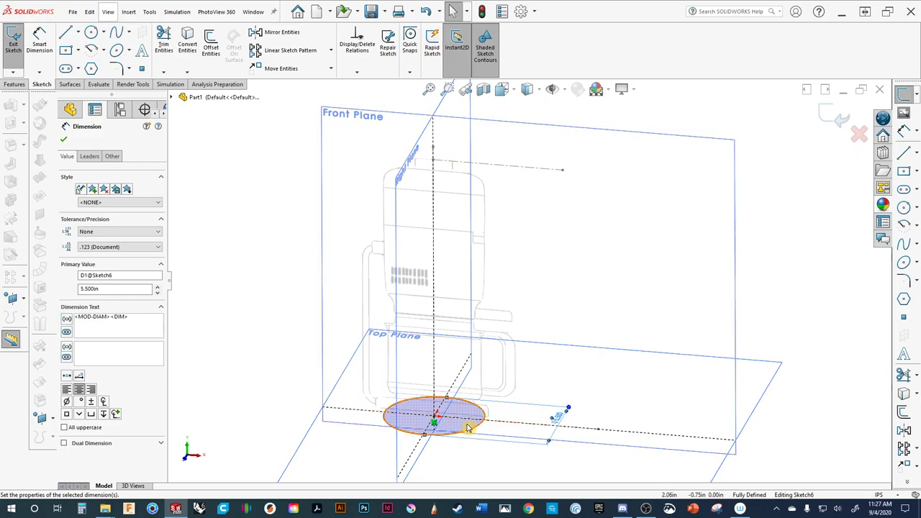
left_click(838, 119)
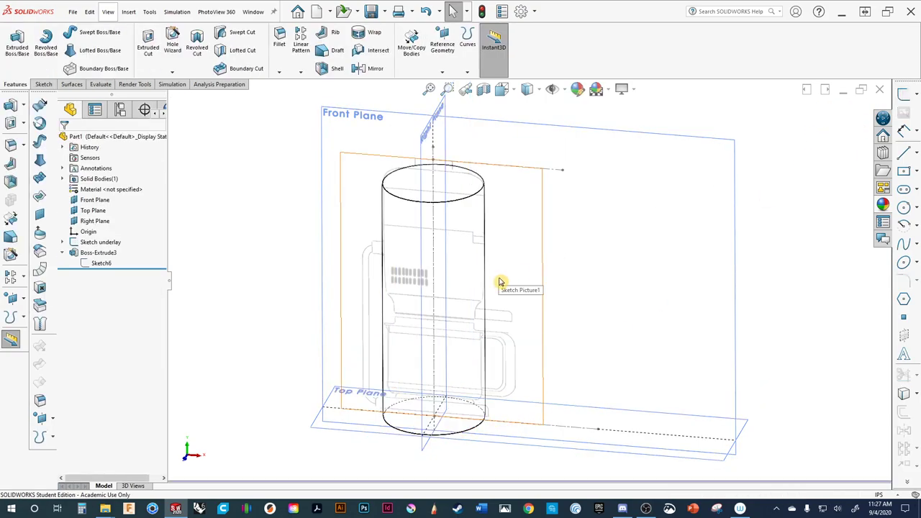
View the model normal to the Front Plane and set the cylinder's blind extrusion depth to 15 in.
left_click(731, 255)
key("ctrl+8")
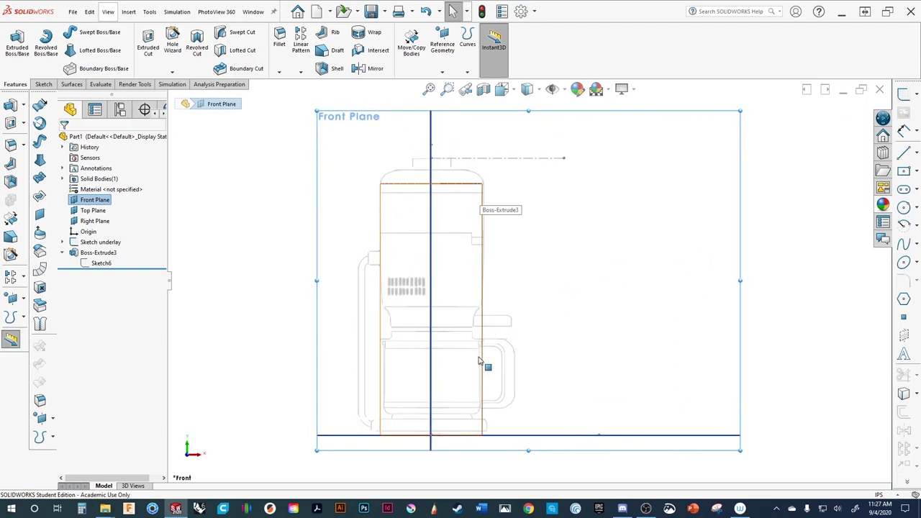
left_click(97, 253)
left_click(108, 220)
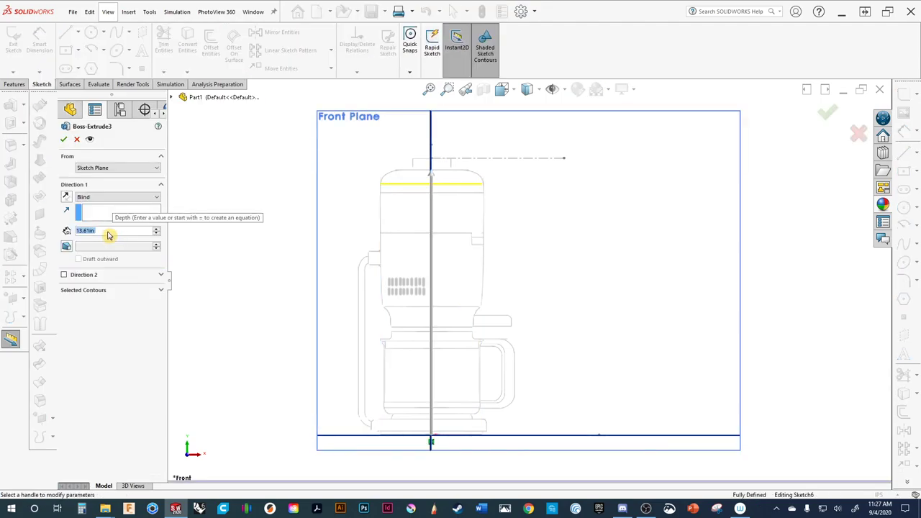
type("15")
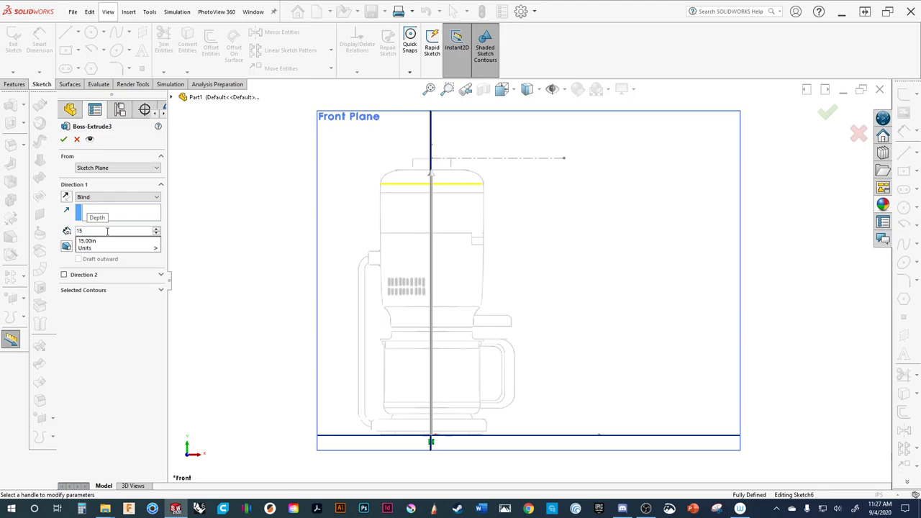
key("Return")
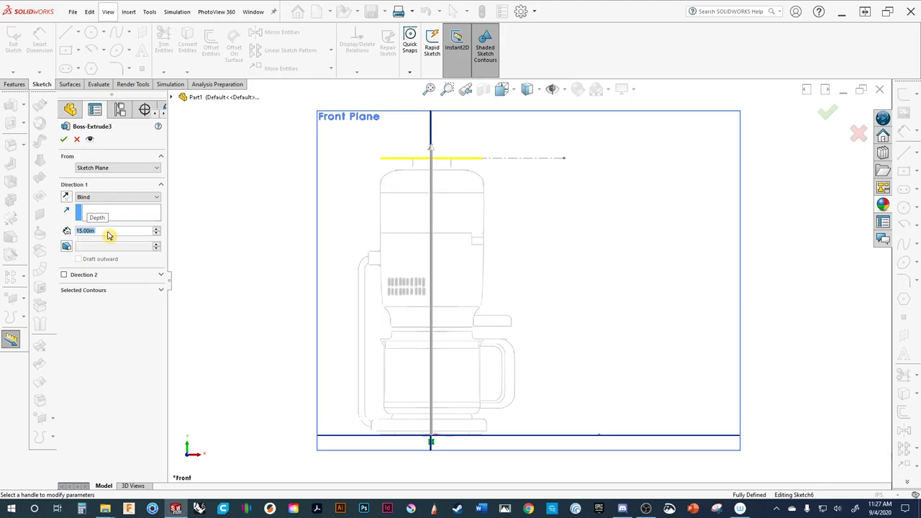
left_click(827, 113)
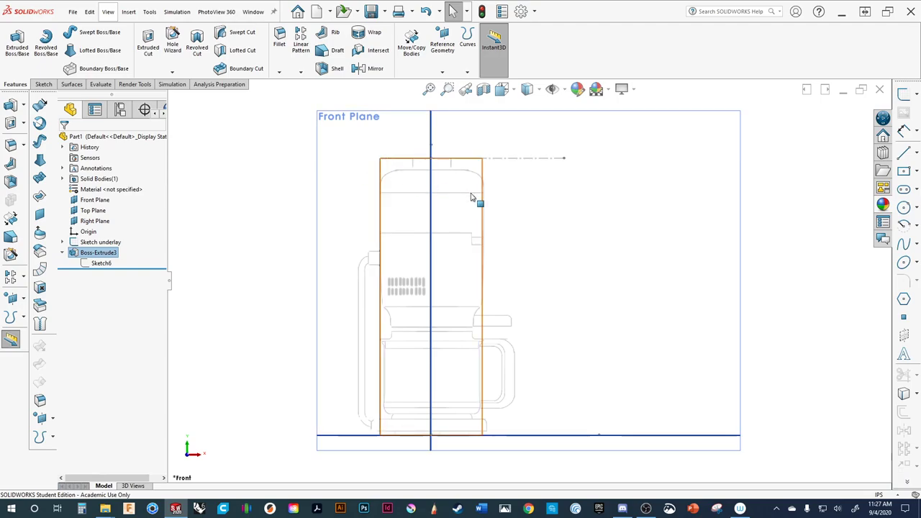
Examine how the cylinder's straight edges follow the coffee maker underlay, from the rounded lid down to the carafe and base.
scroll(483, 193, "down", 3)
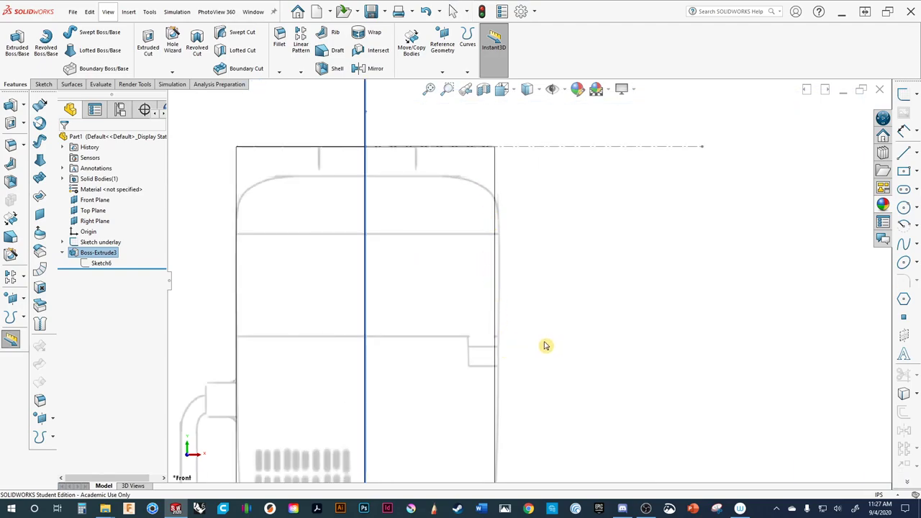
middle_click_drag(545, 346, 544, 338)
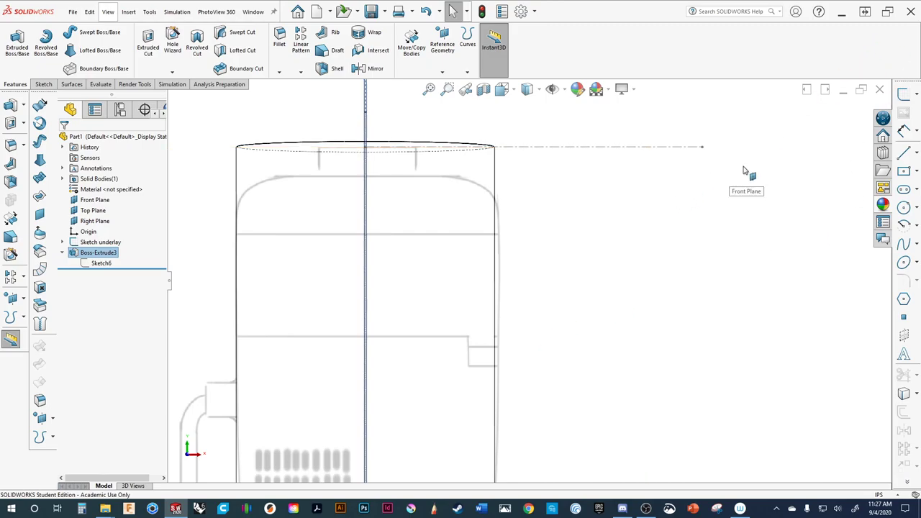
key("ctrl+6")
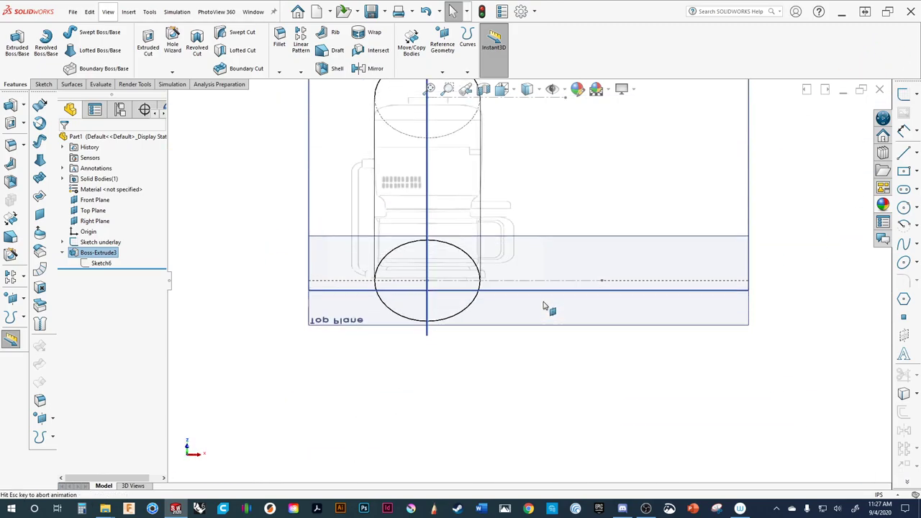
key("ctrl+7")
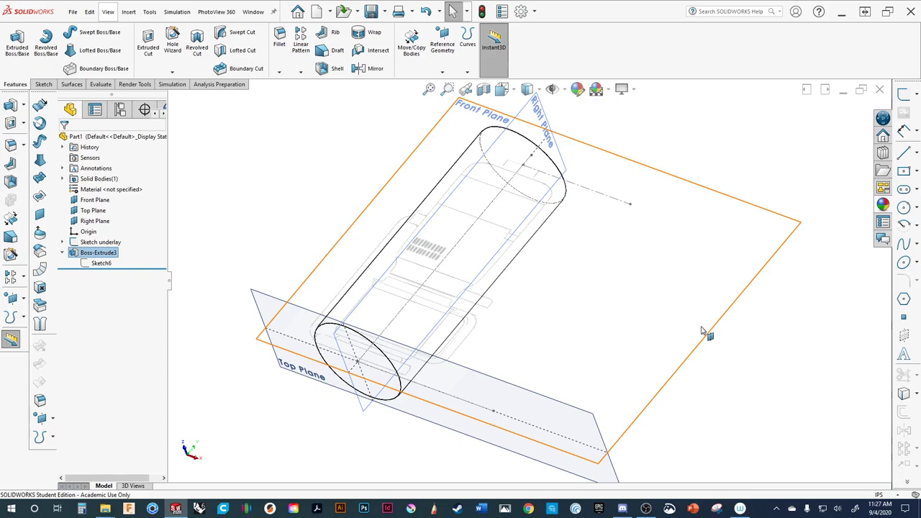
left_click(701, 334)
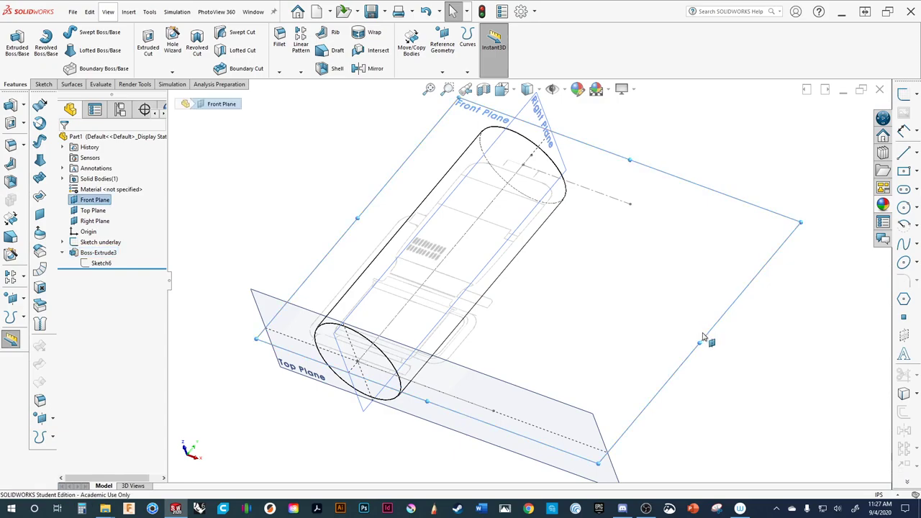
key("ctrl+1")
scroll(482, 308, "down", 5)
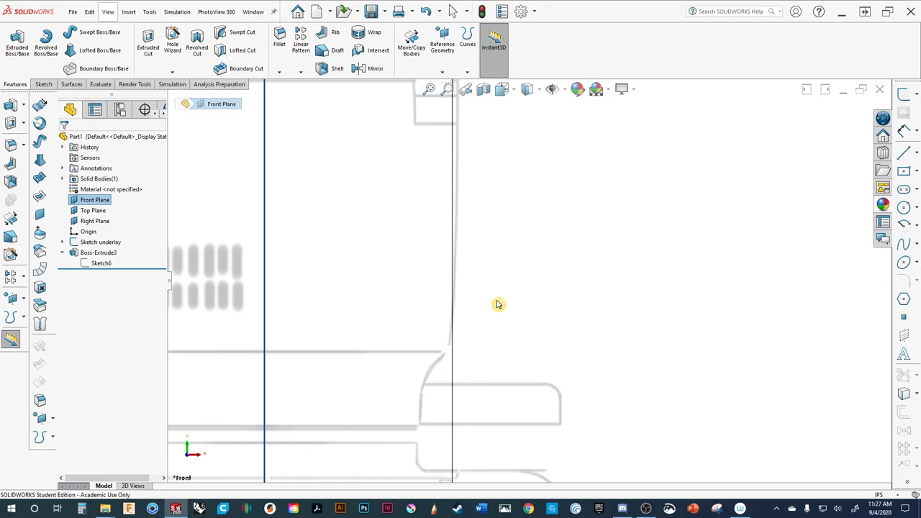
scroll(501, 309, "up", 2)
middle_click_drag(501, 316, 638, 293, "ctrl")
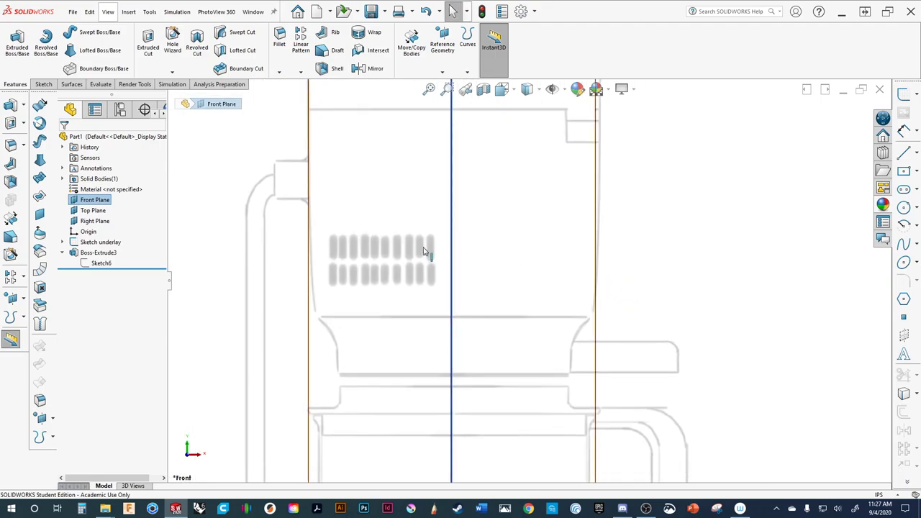
scroll(568, 300, "down", 2)
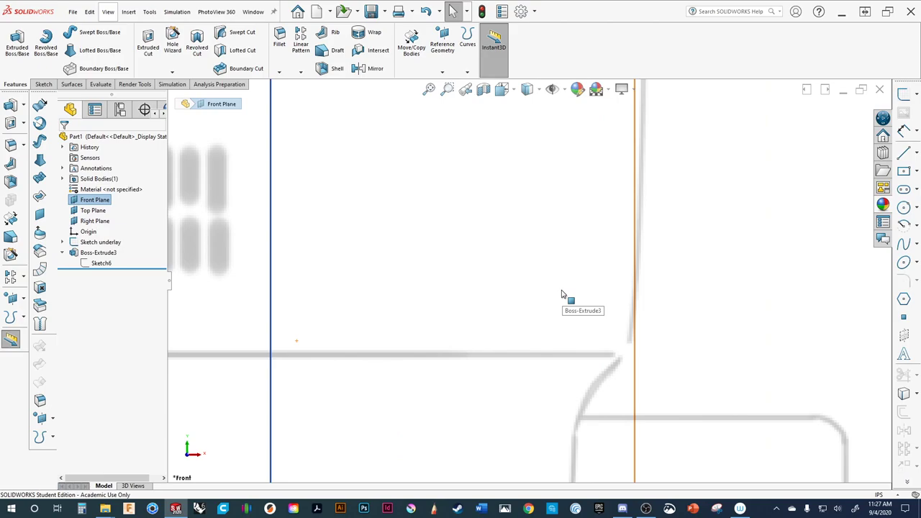
scroll(560, 292, "up", 3)
scroll(559, 302, "up", 3)
scroll(559, 288, "down", 6)
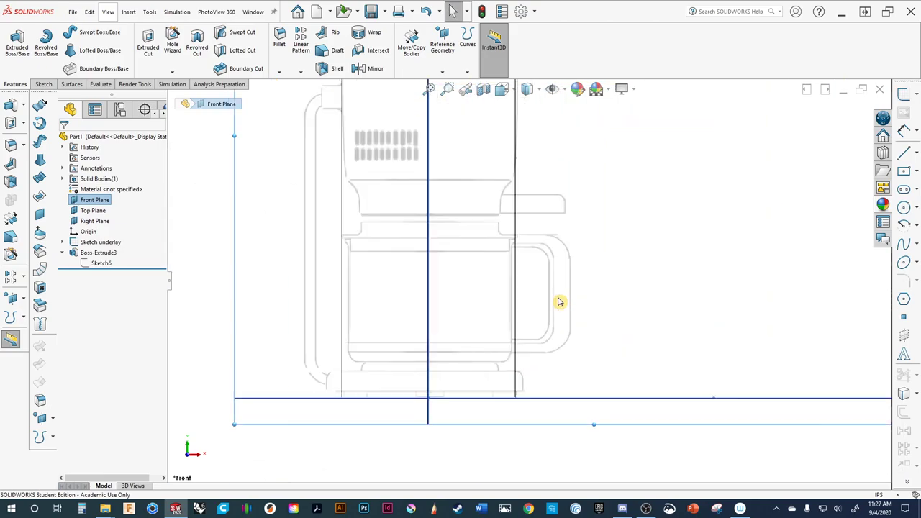
middle_click_drag(520, 311, 605, 321, "ctrl")
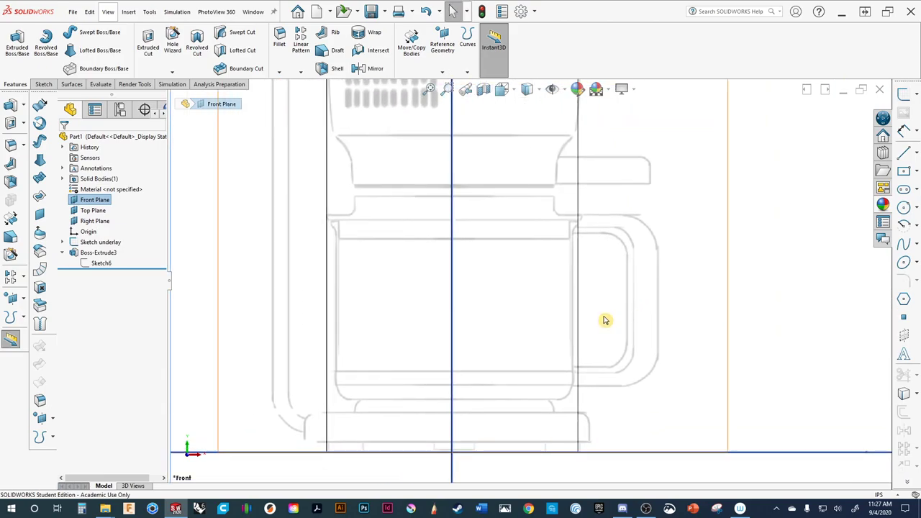
Delete the extruded cylinder feature and its leftover base circle sketch, keeping only the sketch underlay.
left_click(87, 254)
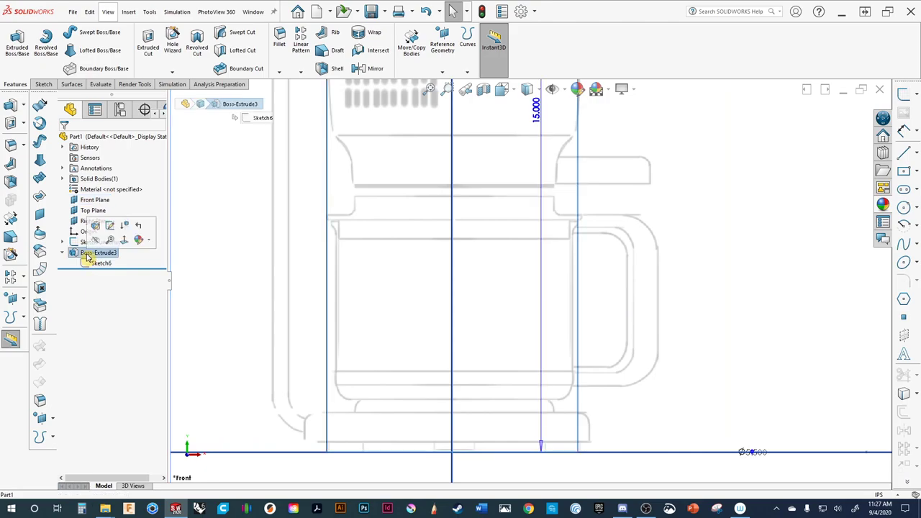
right_click(87, 254)
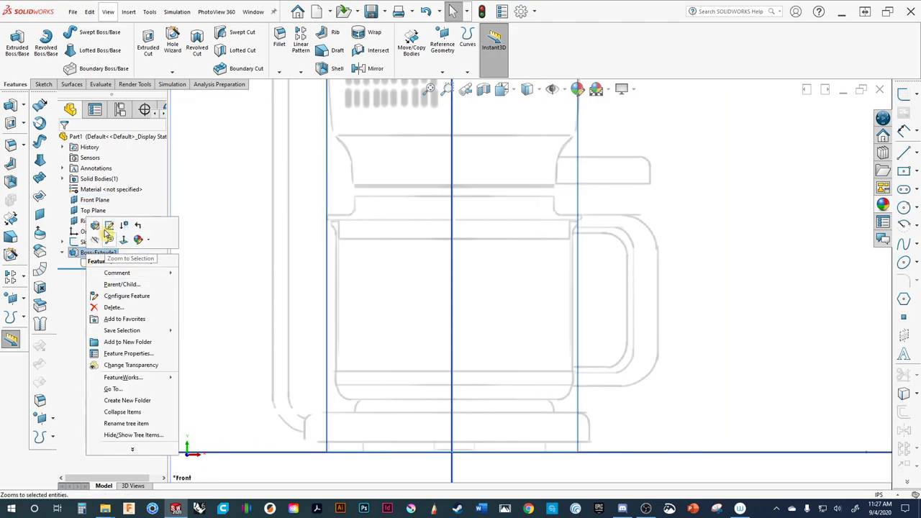
left_click(119, 308)
left_click(523, 201)
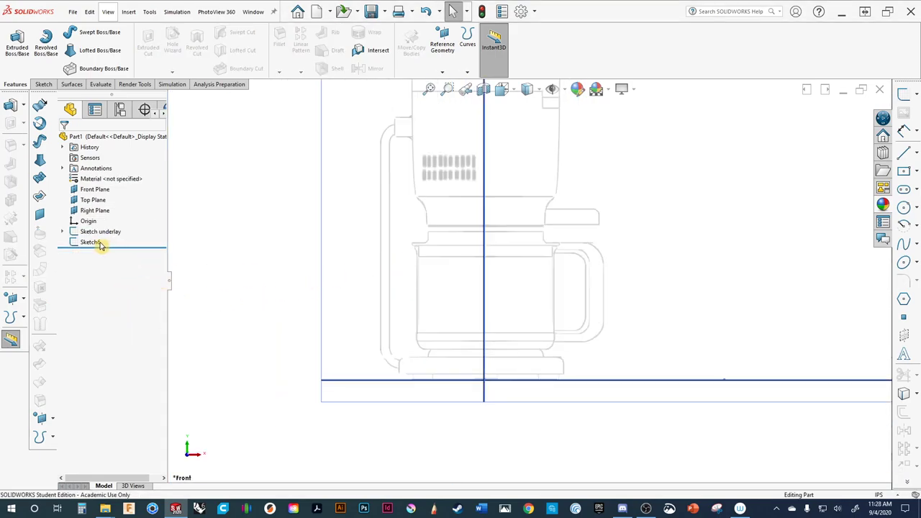
left_click(92, 244)
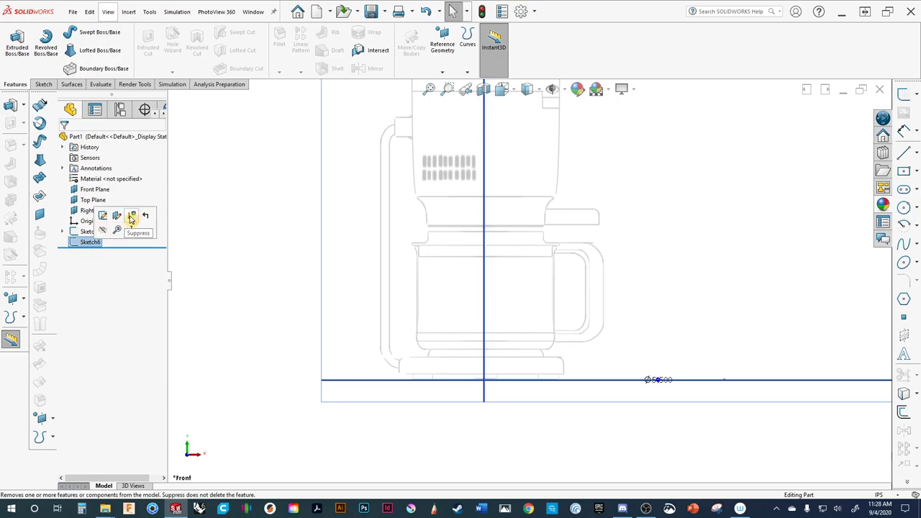
right_click(94, 242)
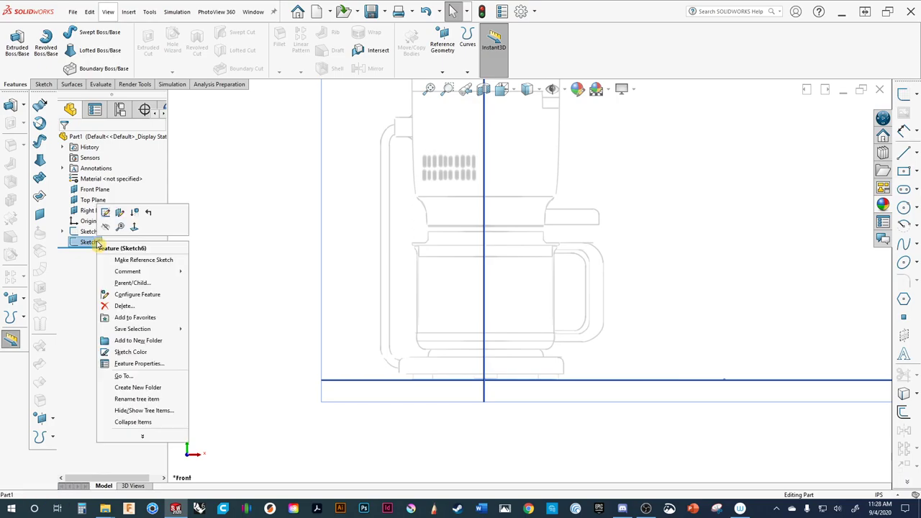
left_click(125, 304)
left_click(523, 203)
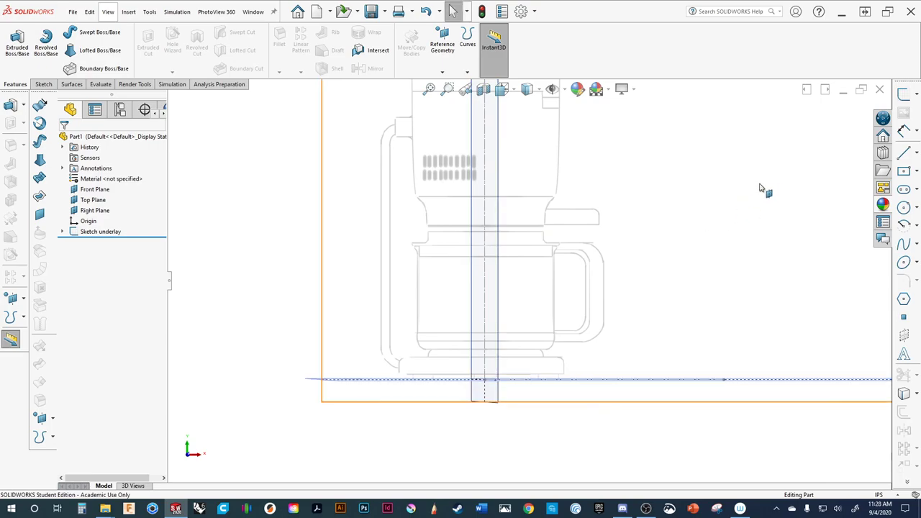
Start a sketch on the Front Plane and draw a vertical construction centerline from the origin to above the coffee maker underlay.
key("ctrl+1")
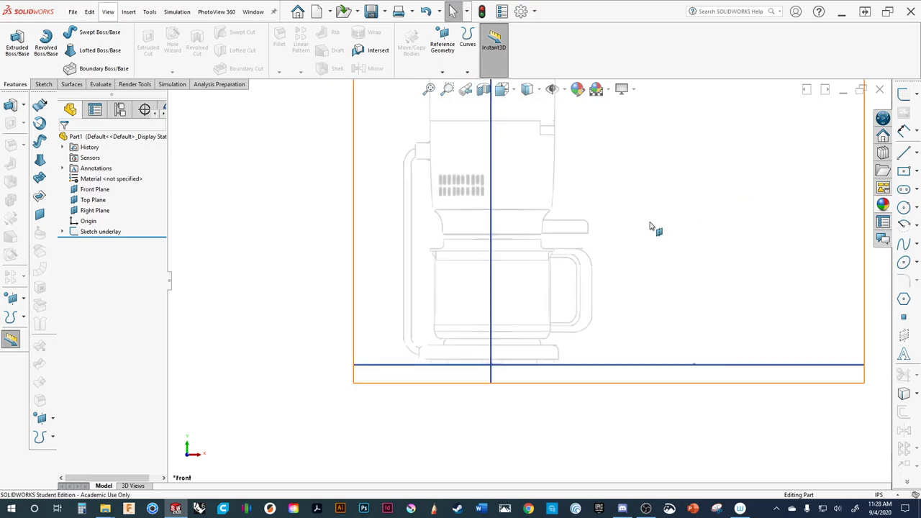
middle_click_drag(649, 226, 670, 317, "ctrl")
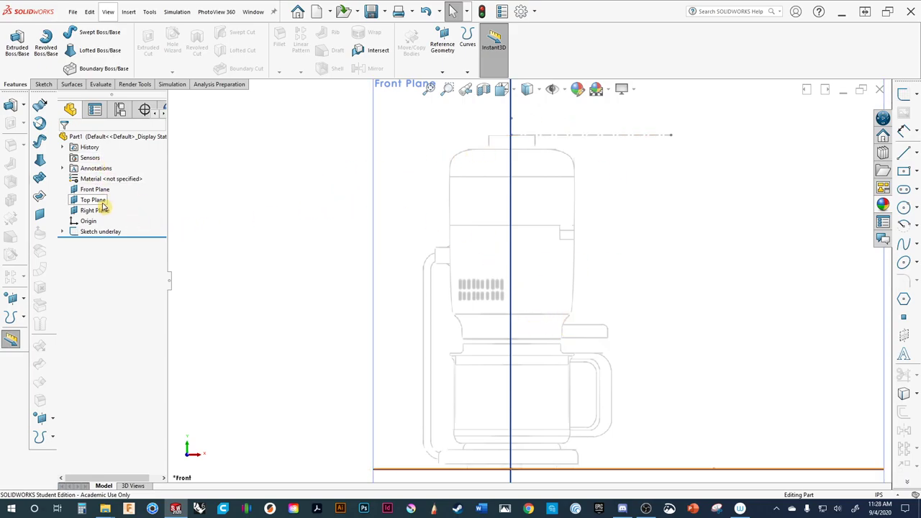
scroll(433, 177, "up", 3)
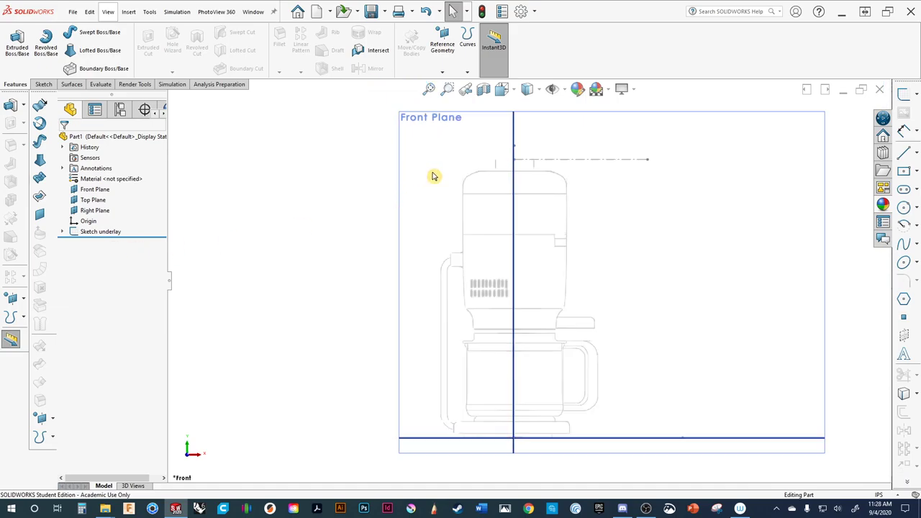
left_click(568, 186)
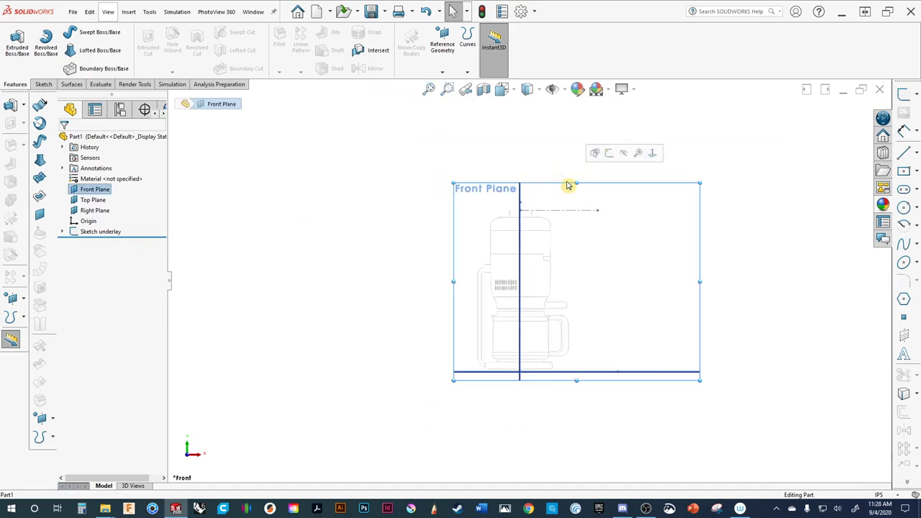
left_click(612, 154)
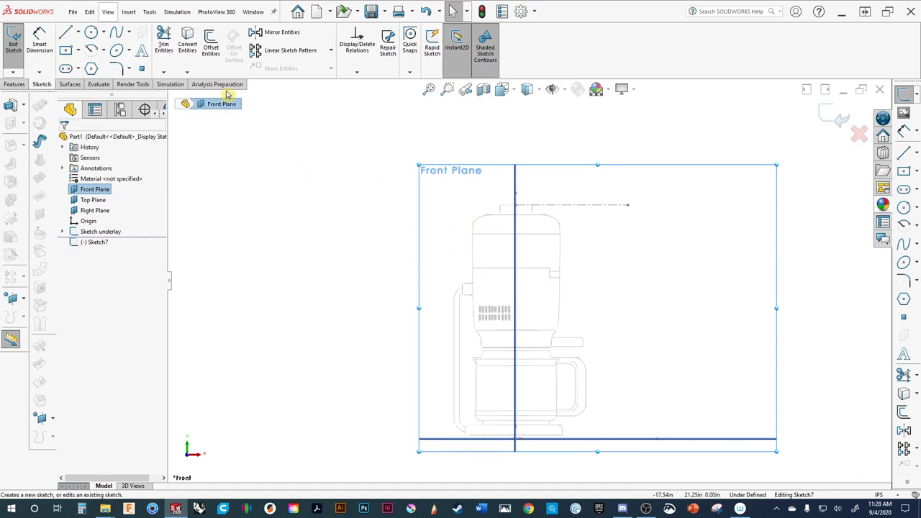
left_click(78, 34)
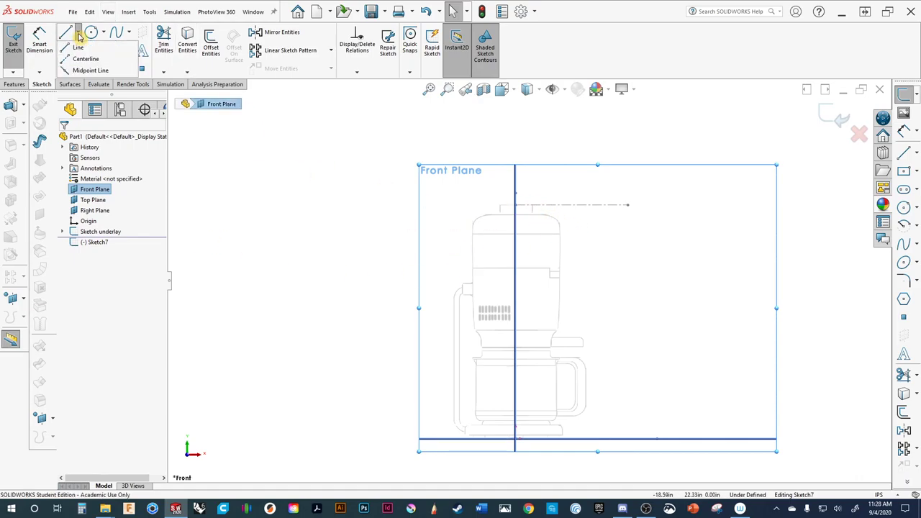
left_click(85, 58)
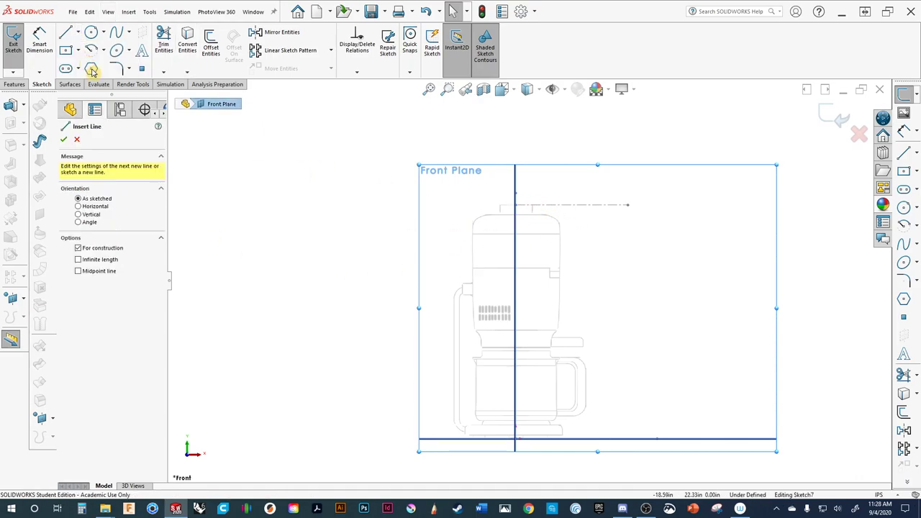
left_click(515, 440)
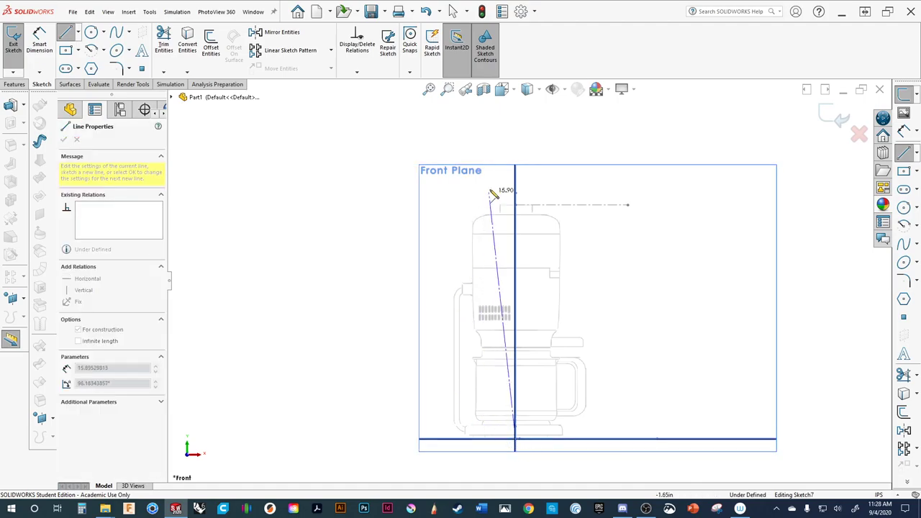
left_click(515, 136)
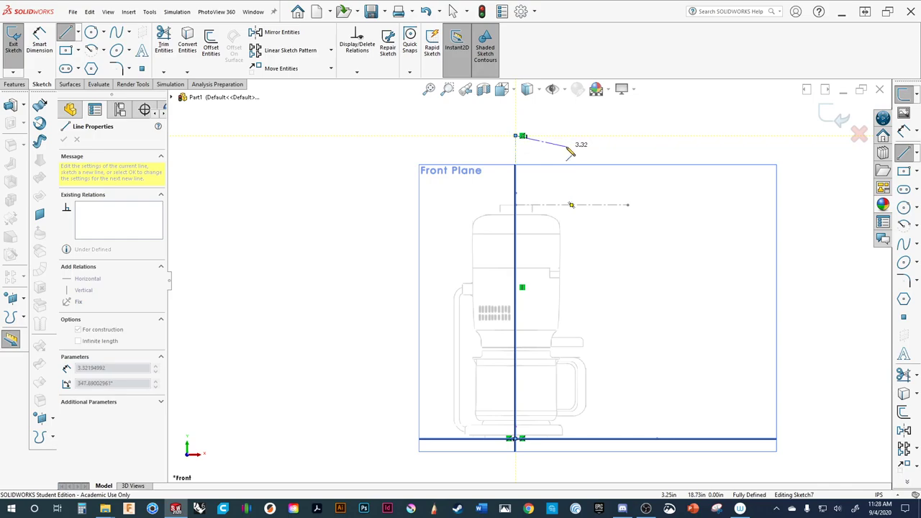
Examine the coffee maker underlay's silhouette beside the centerline, from the rounded lid down to the carafe.
key("Escape")
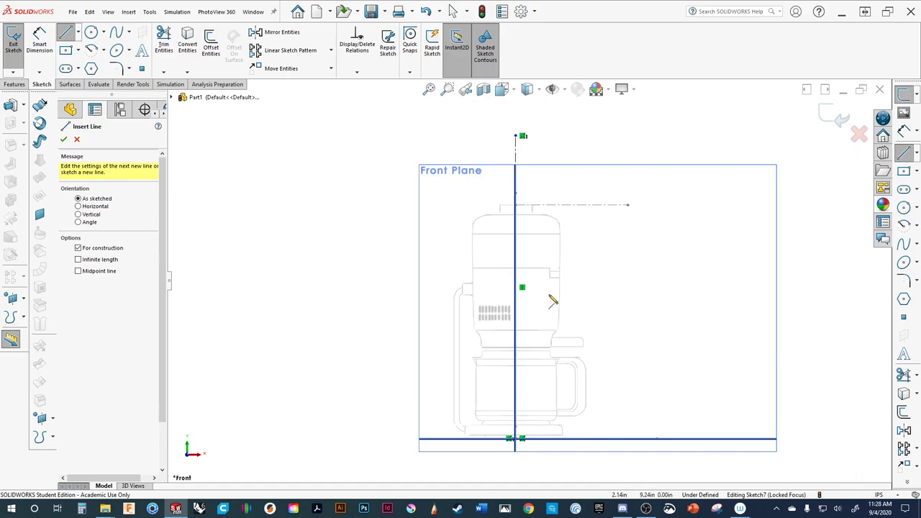
scroll(552, 300, "down", 5)
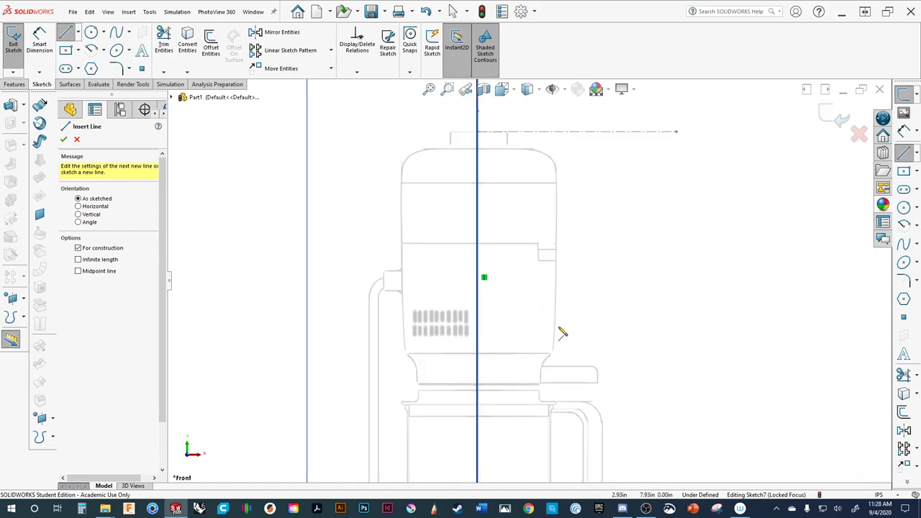
scroll(596, 292, "up", 3)
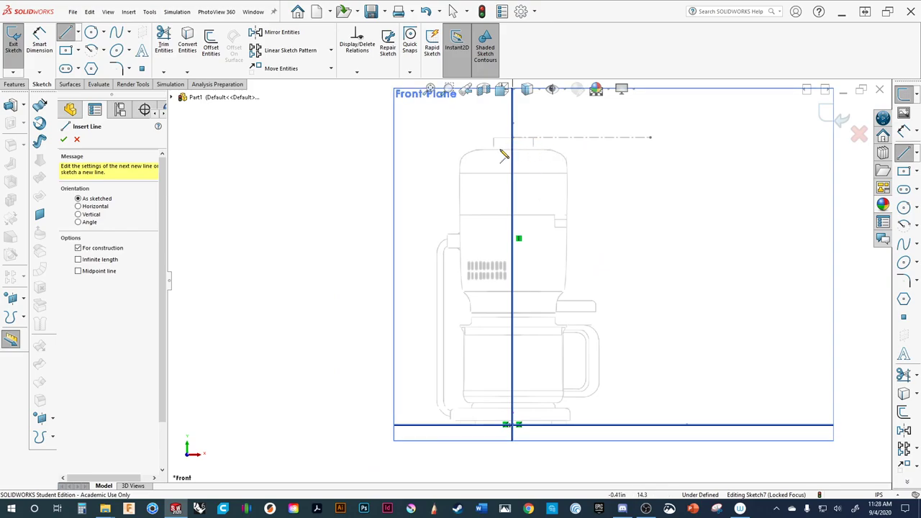
scroll(540, 155, "down", 8)
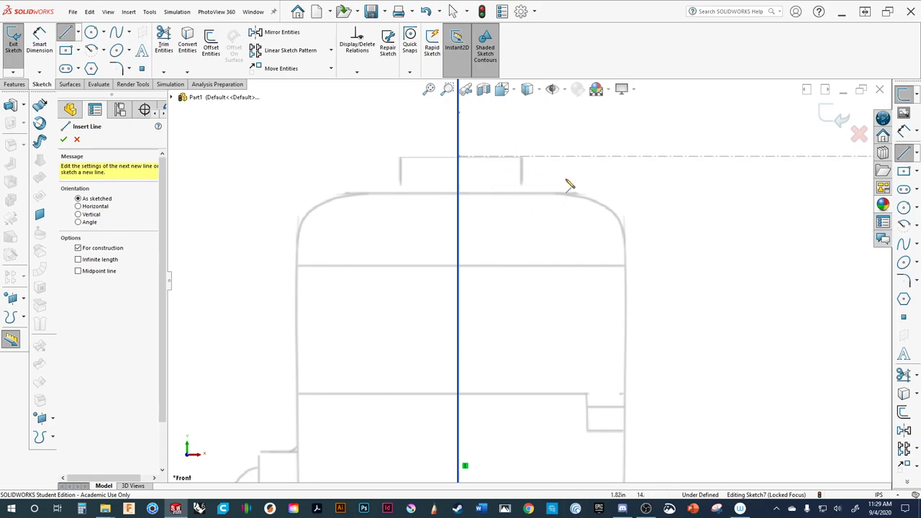
scroll(565, 277, "up", 5)
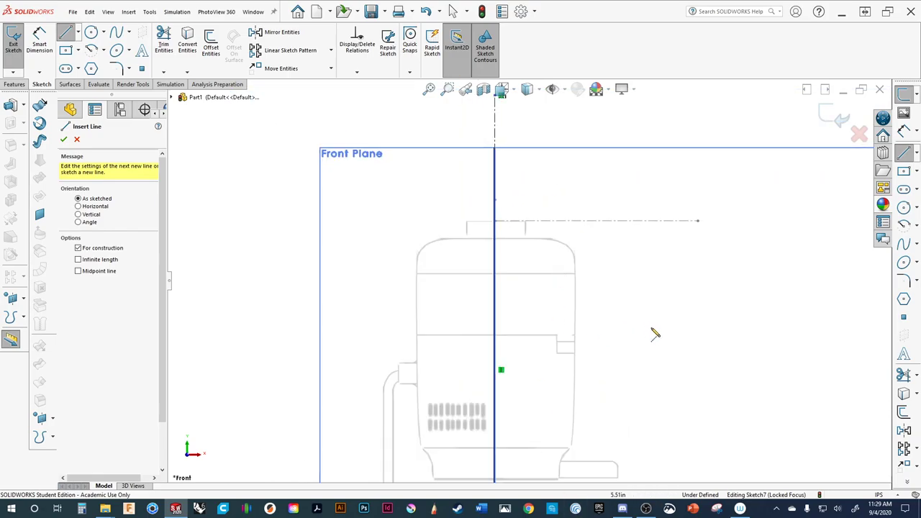
middle_click_drag(654, 333, 666, 246, "ctrl")
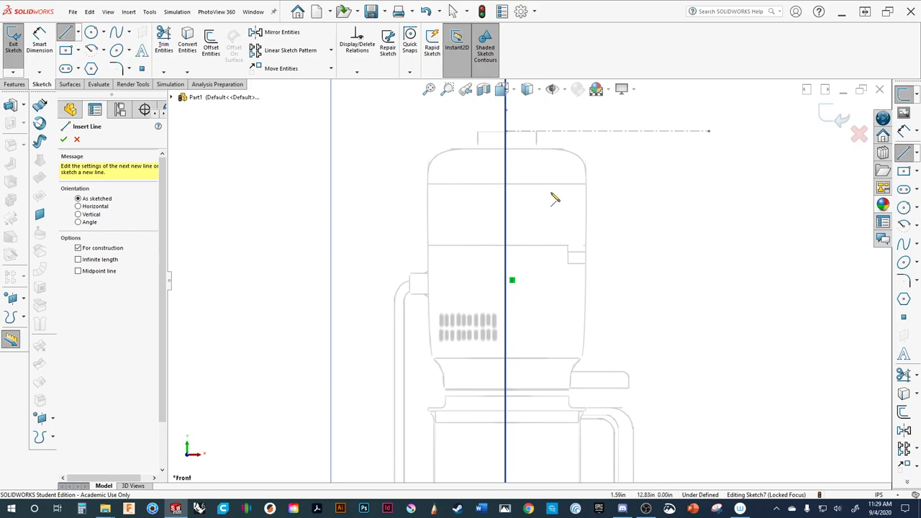
scroll(544, 208, "down", 3)
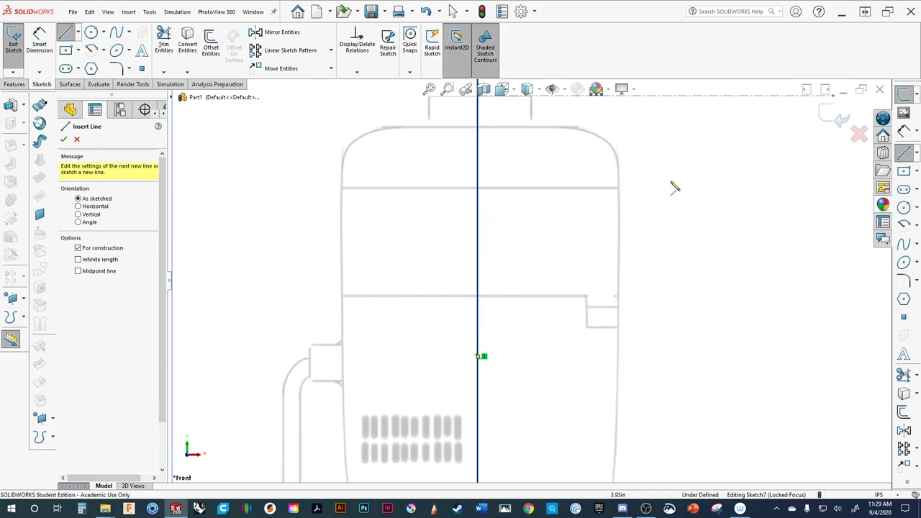
scroll(651, 357, "up", 5)
scroll(572, 272, "down", 5)
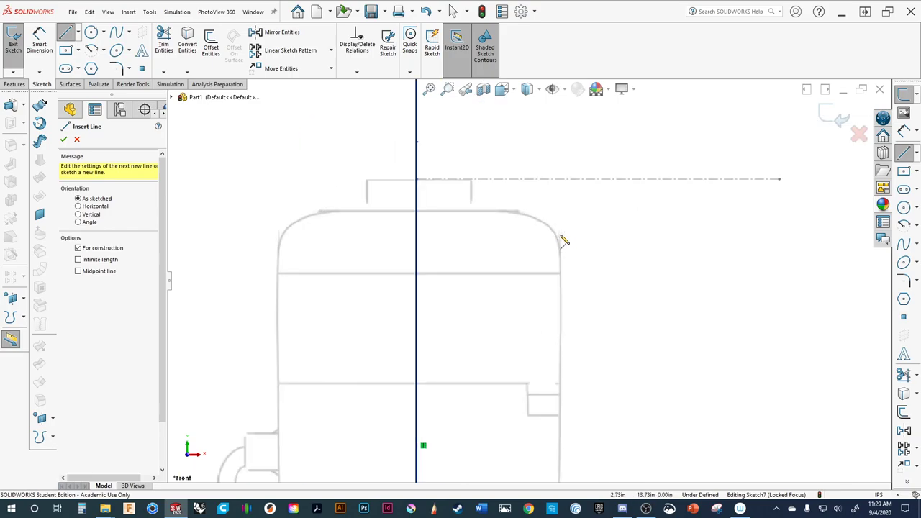
Draw a solid horizontal line from the centerline along the lid's top edge, ending beyond the body's right side.
left_click(78, 248)
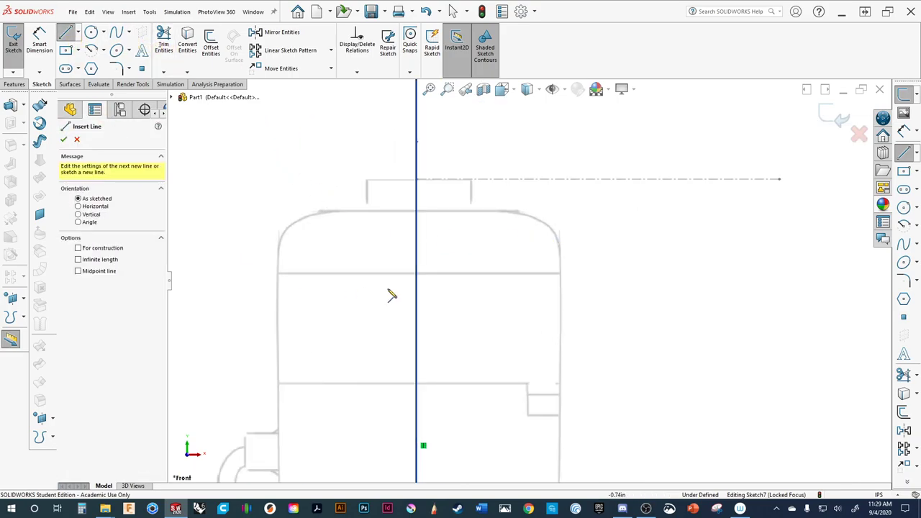
left_click(418, 212)
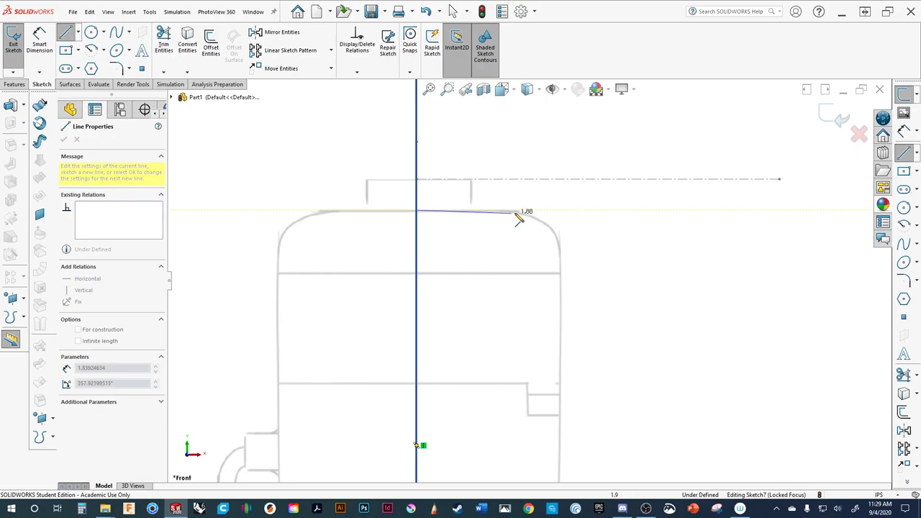
left_click(613, 210)
key("Escape")
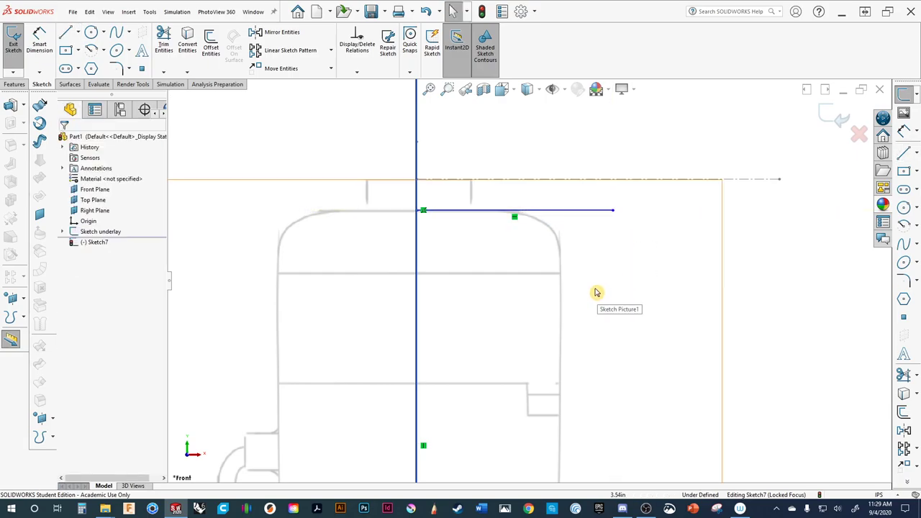
Draw a solid horizontal line about 5.2 in long from the centerline along the upper body's bottom edge, just above the flared neck.
middle_click_drag(595, 292, 627, 141, "ctrl")
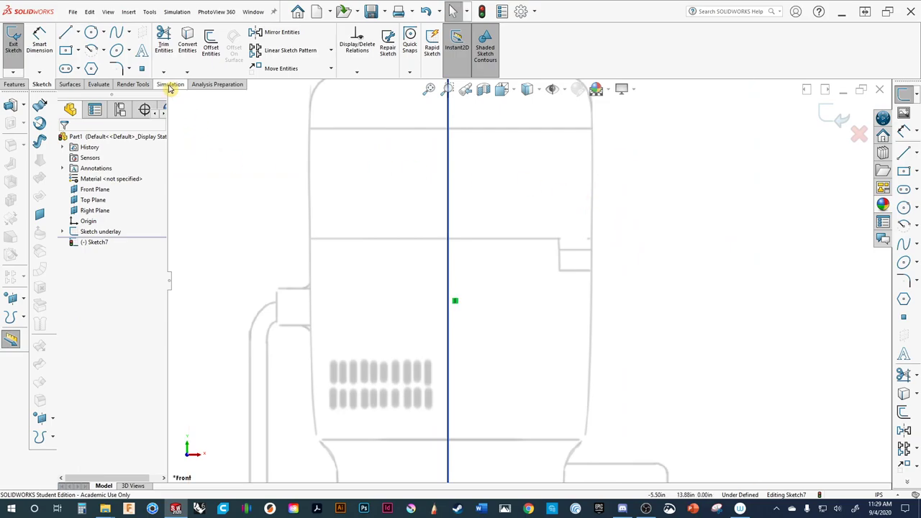
left_click(66, 31)
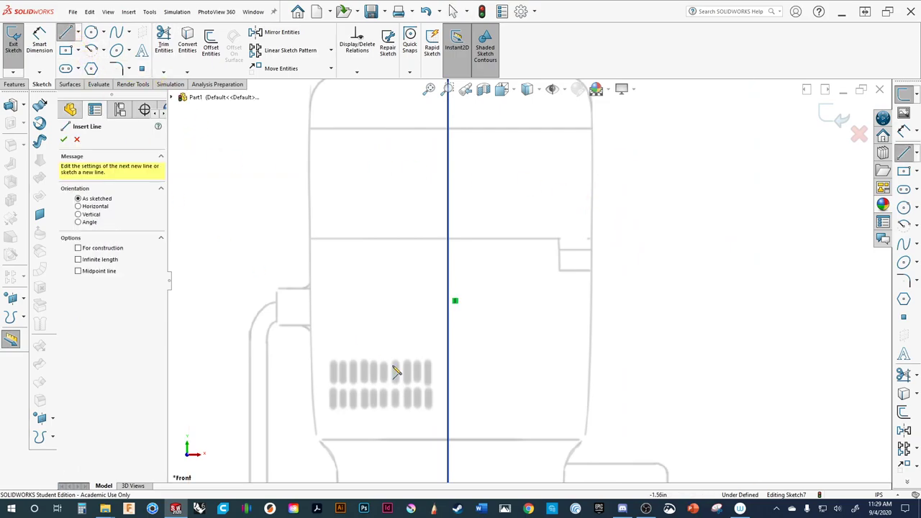
left_click(449, 441)
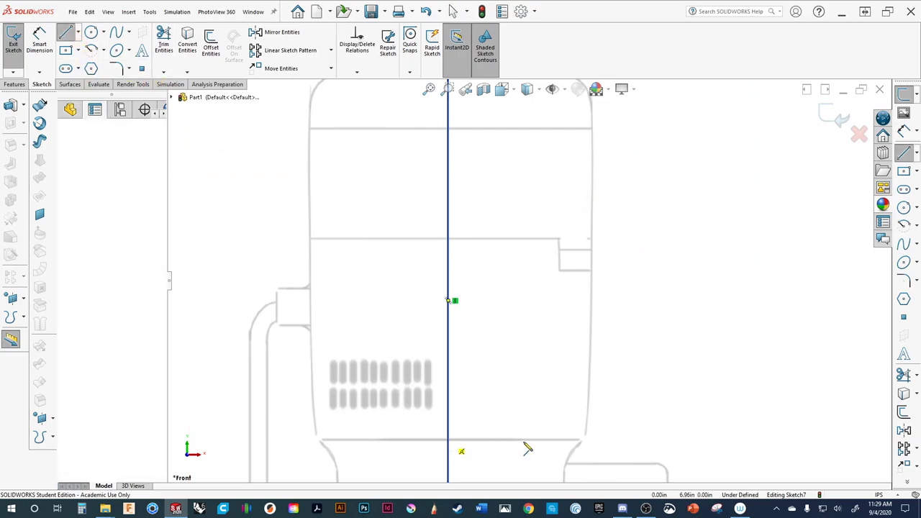
left_click(716, 440)
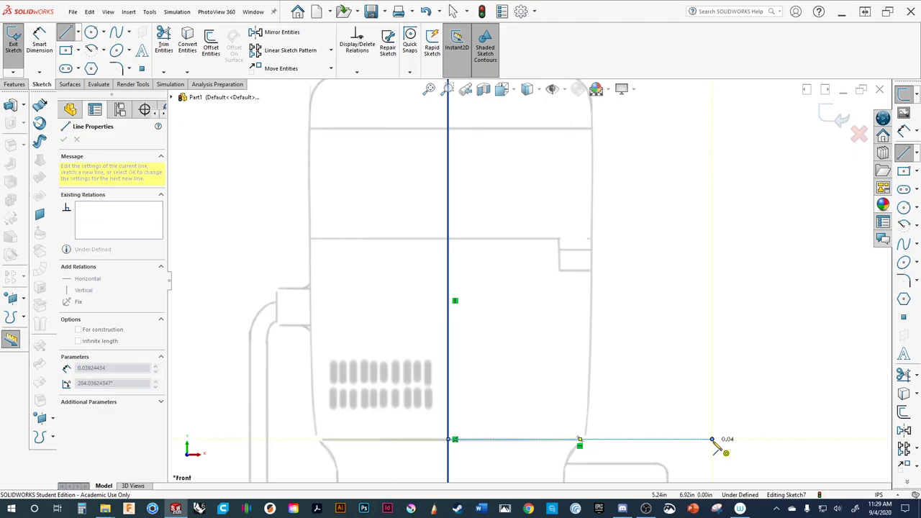
key("Escape")
scroll(583, 288, "up", 2)
key("ctrl+Right")
key("ctrl+Down")
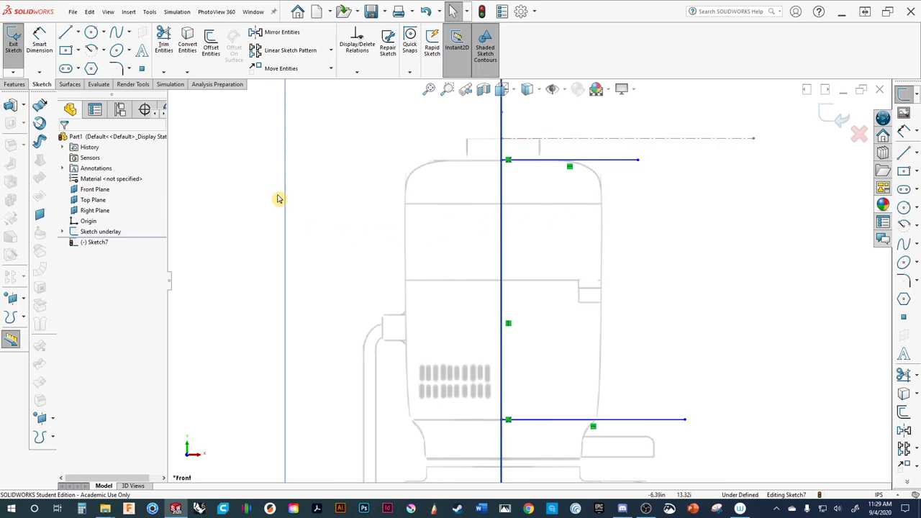
Draw a short vertical construction centerline upward from the lid's top line, aligned with the body's right edge.
left_click(78, 34)
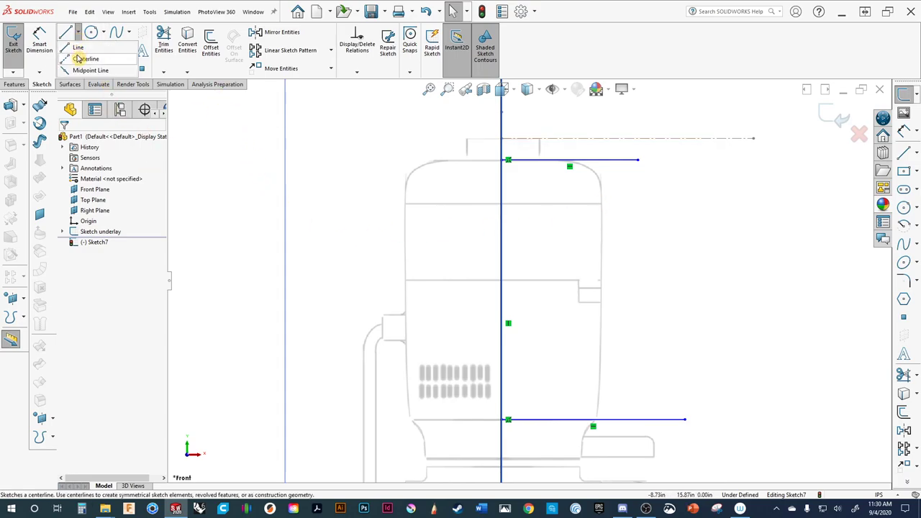
left_click(80, 59)
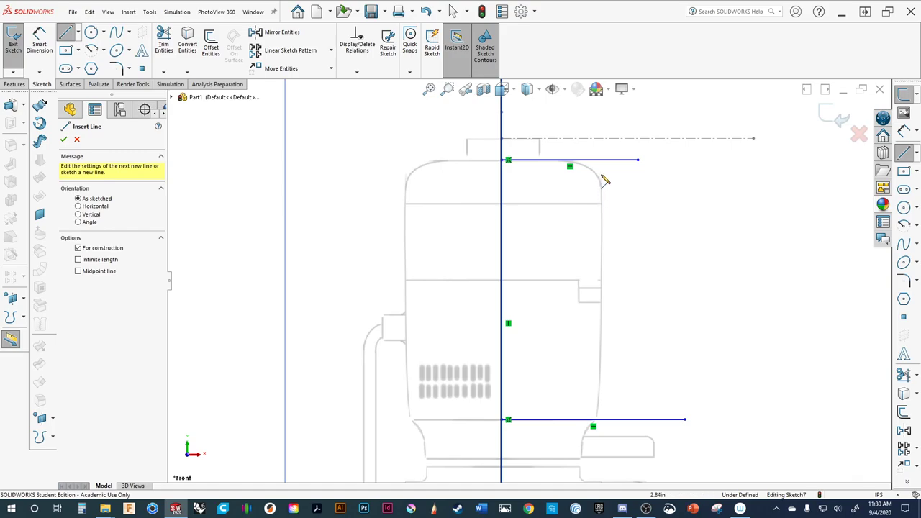
left_click(602, 159)
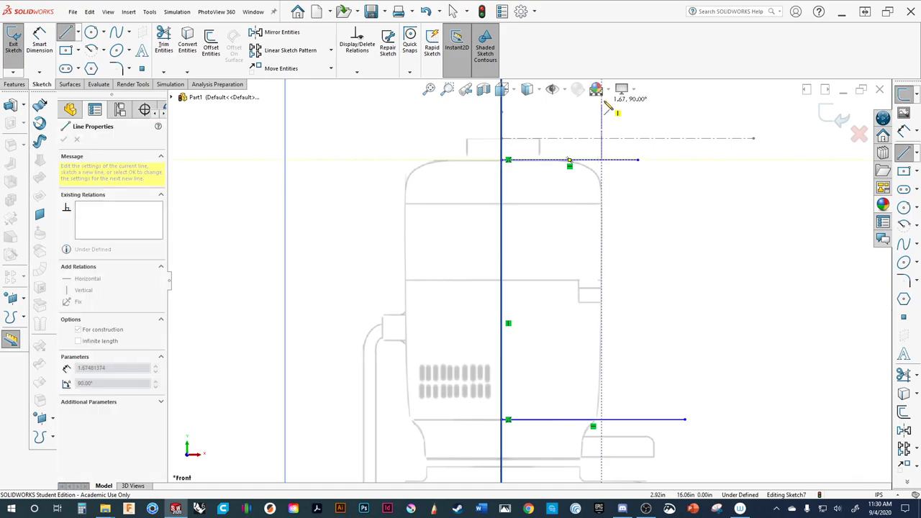
left_click(601, 109)
key("Escape")
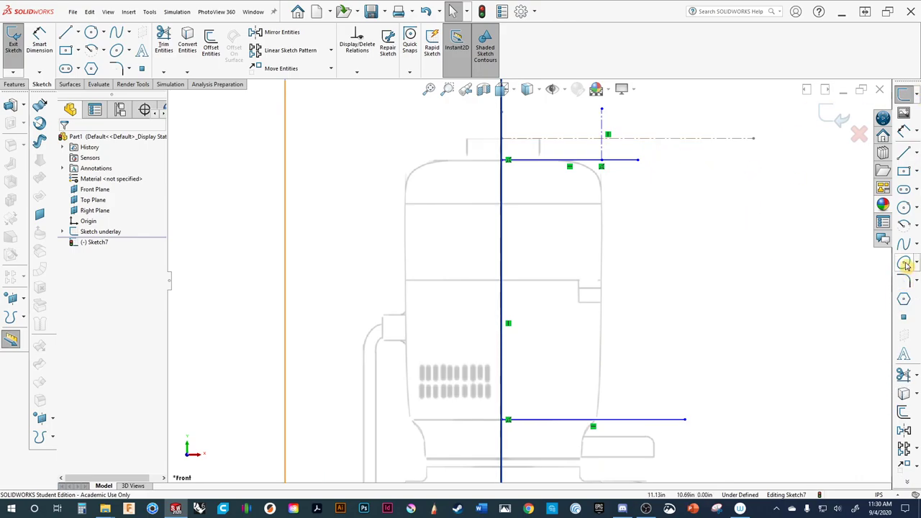
Trace the body's right edge with a spline from the short centerline's base on the lid's top line down to the lower horizontal line.
middle_click_drag(649, 391, 664, 352, "ctrl")
key("s")
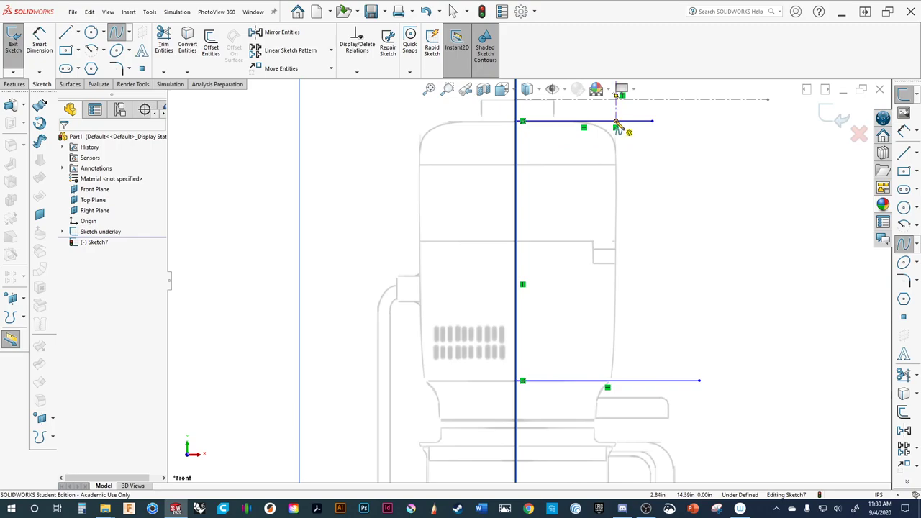
left_click(616, 128)
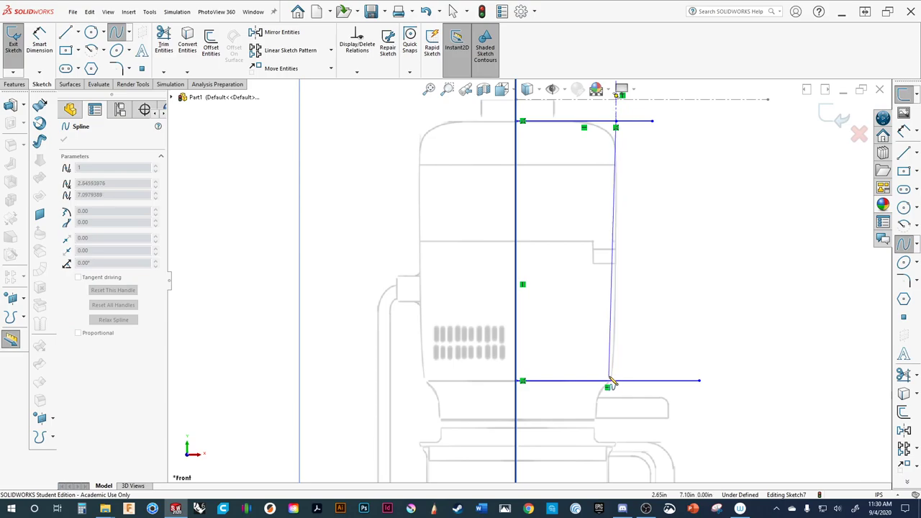
scroll(610, 383, "down", 4)
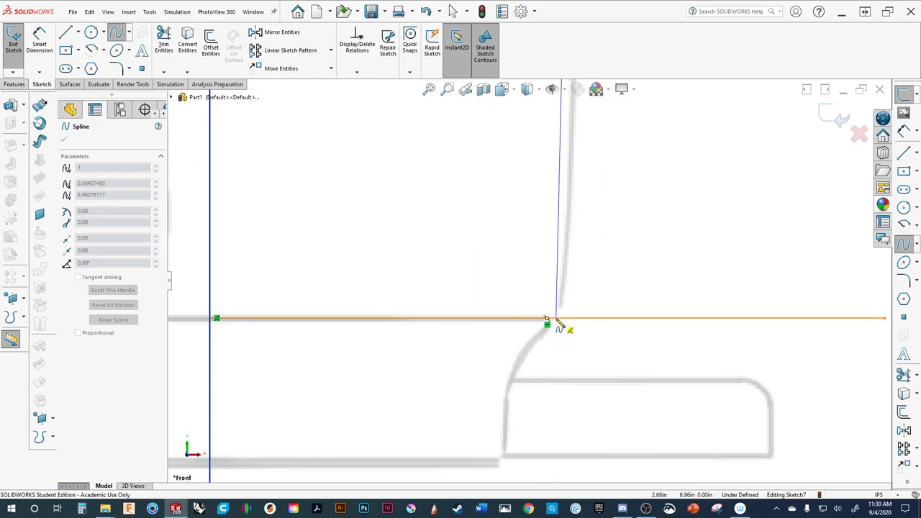
scroll(565, 298, "up", 6)
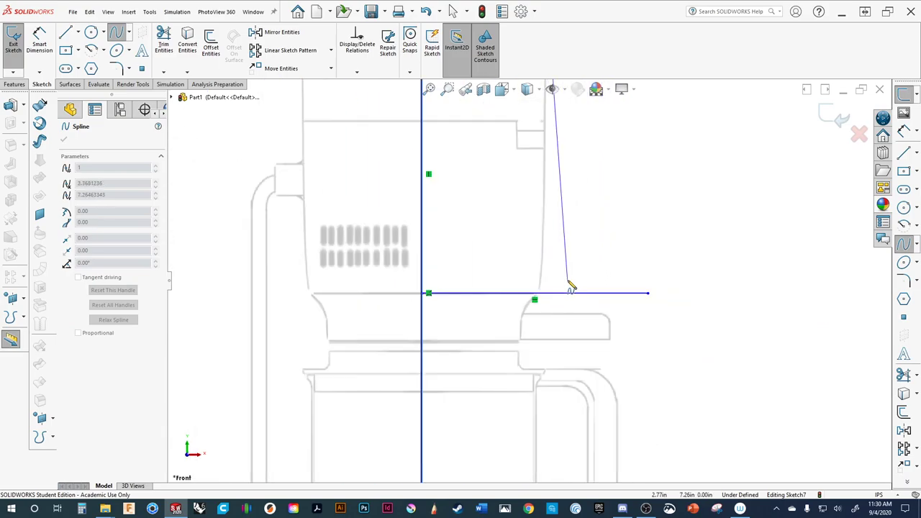
scroll(540, 216, "down", 5)
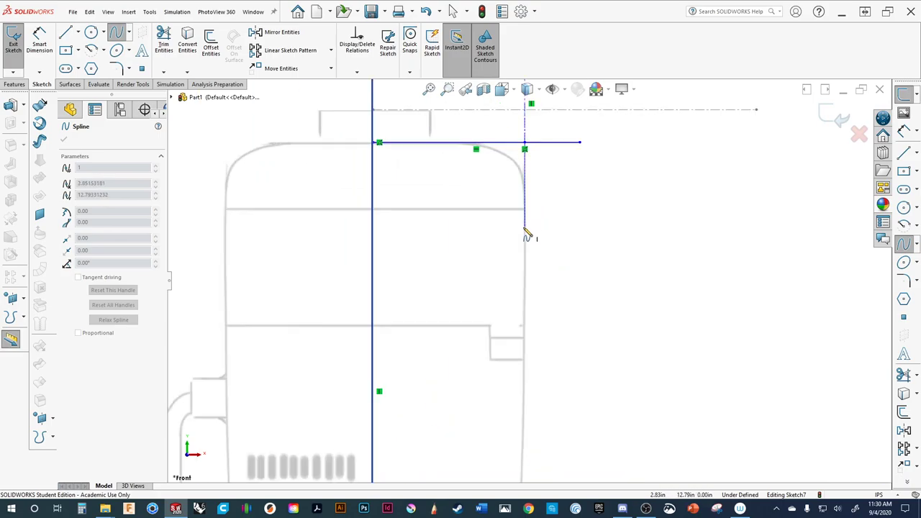
left_click(524, 369)
scroll(528, 435, "down", 3)
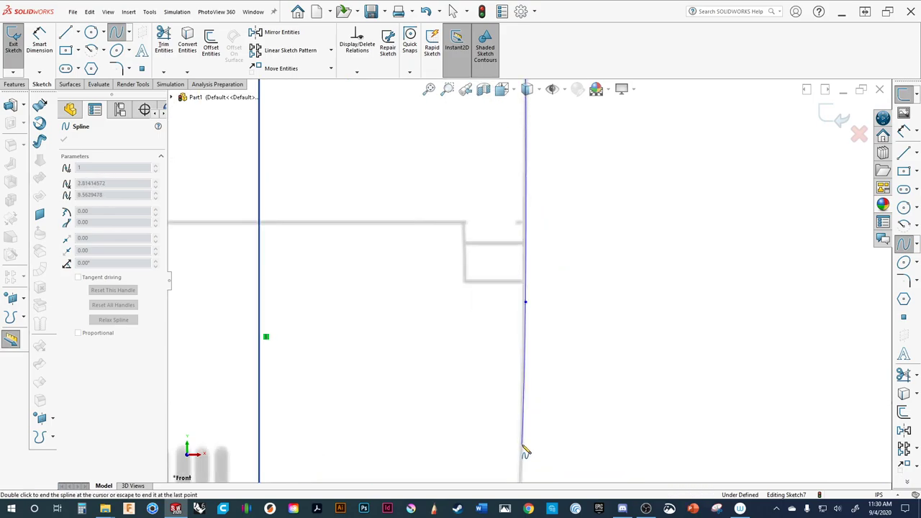
scroll(522, 442, "down", 3)
scroll(522, 434, "up", 6)
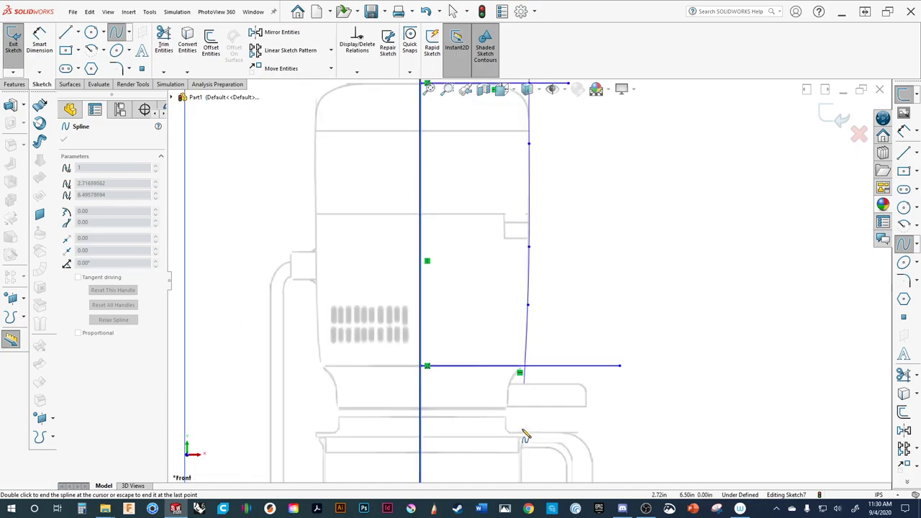
double_click(520, 368)
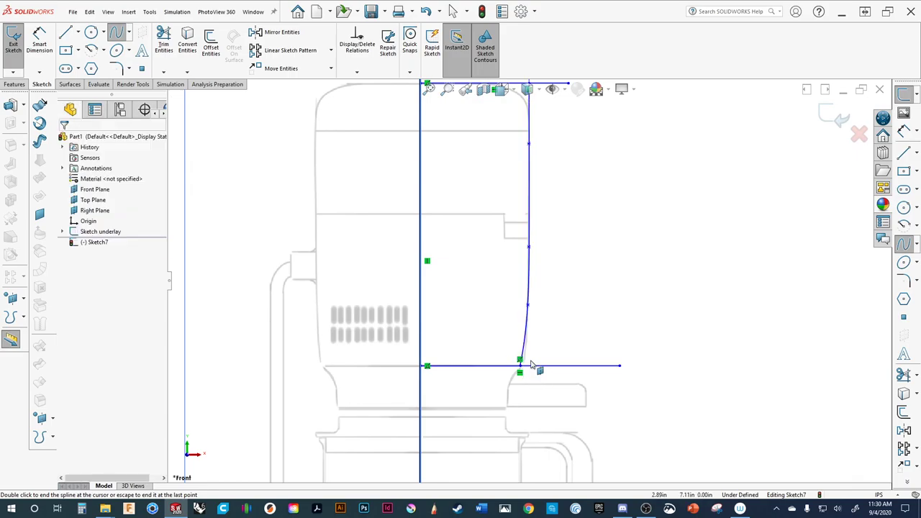
Show the curvature combs on the right-edge spline and raise their scale to 100 to examine its smoothness.
left_click(529, 272)
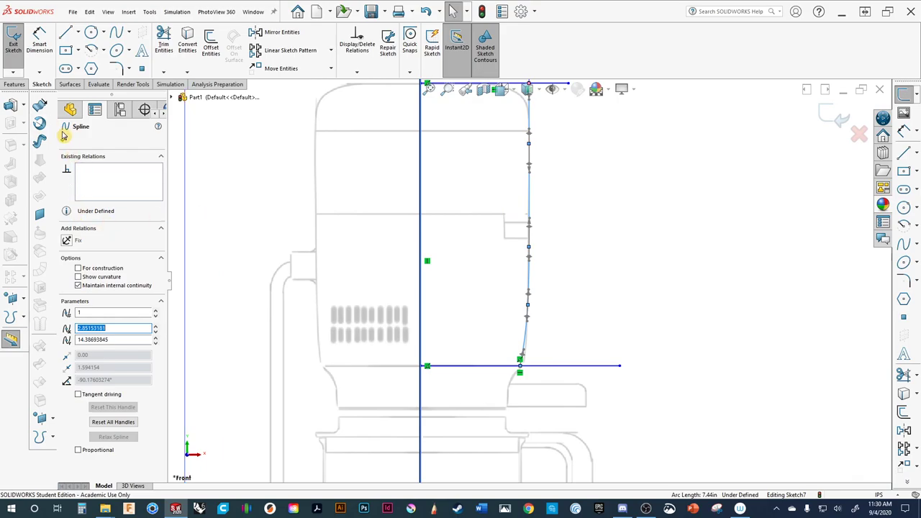
left_click(285, 198)
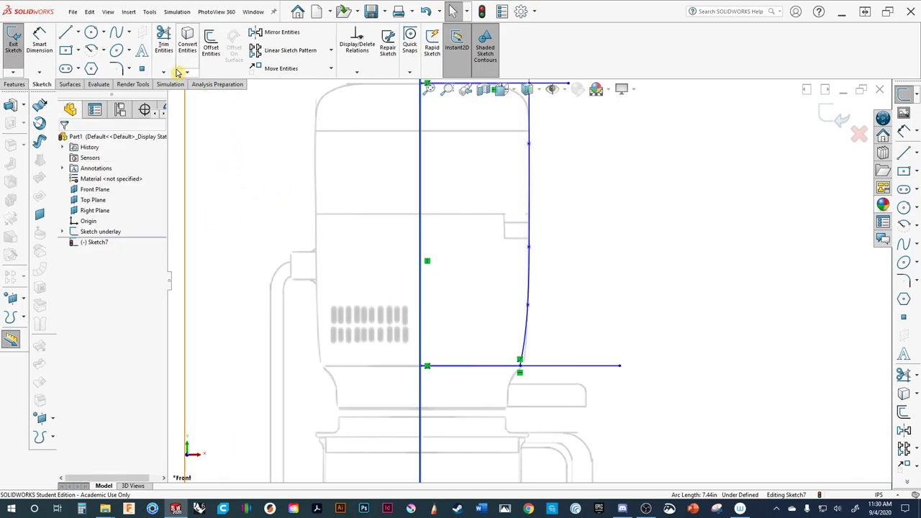
left_click(98, 84)
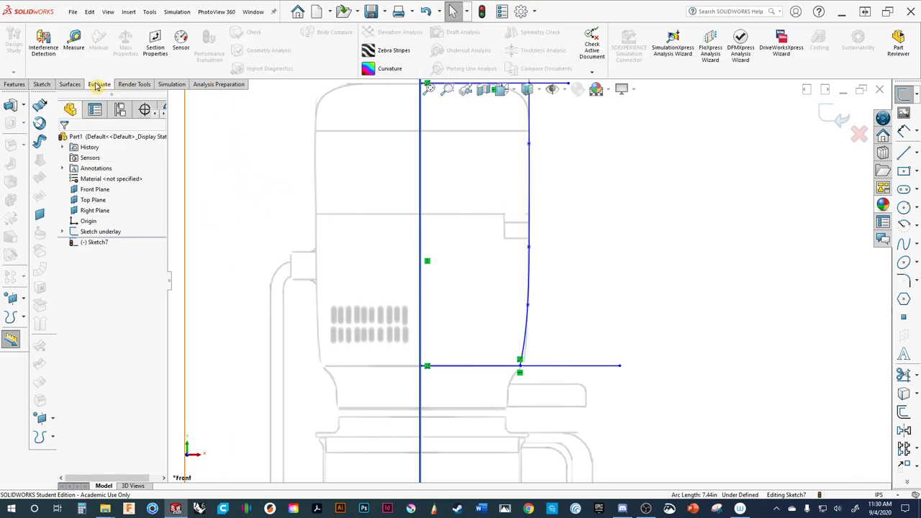
left_click(529, 194)
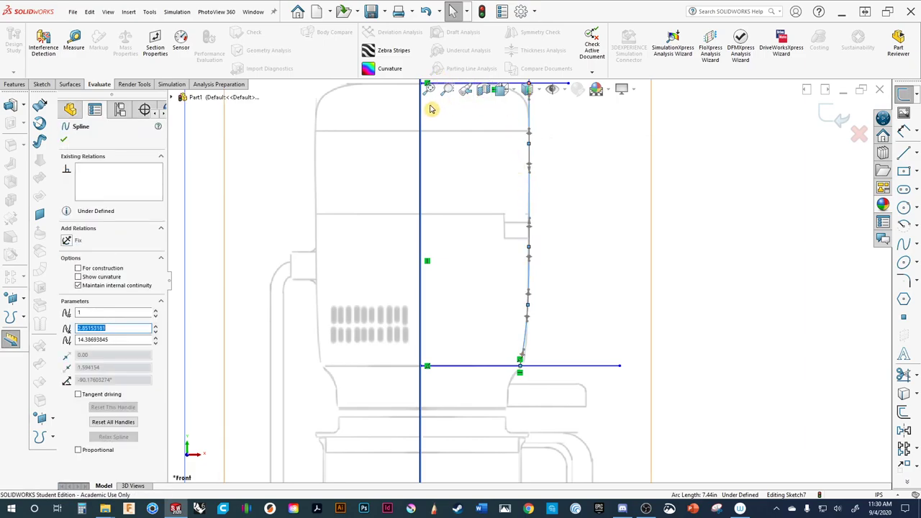
right_click(529, 203)
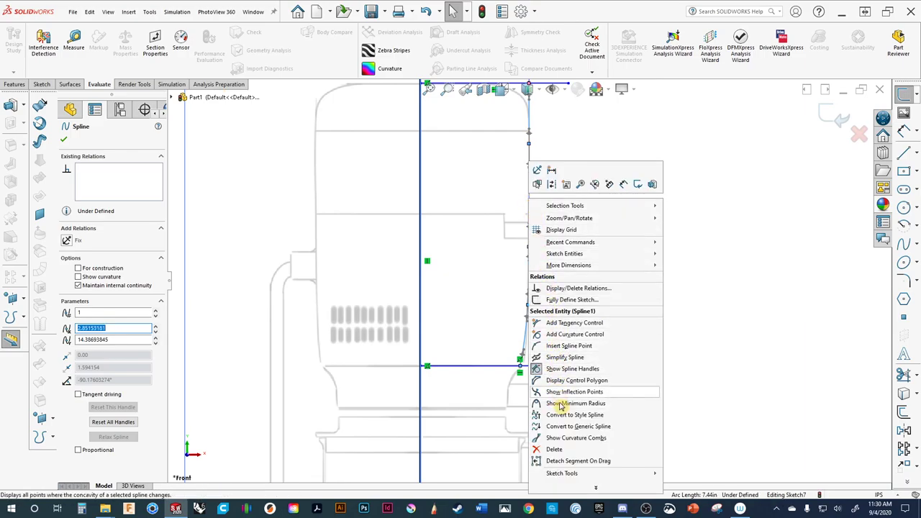
left_click(567, 438)
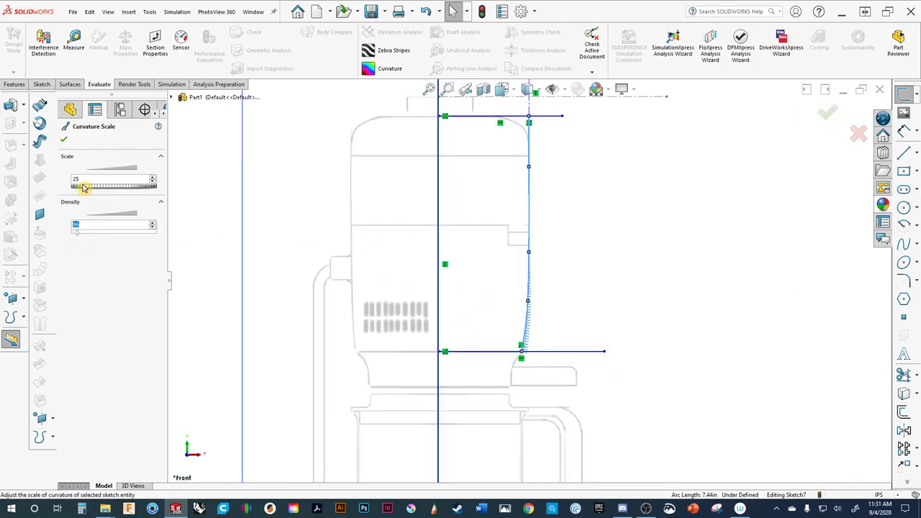
left_click_drag(84, 187, 180, 199)
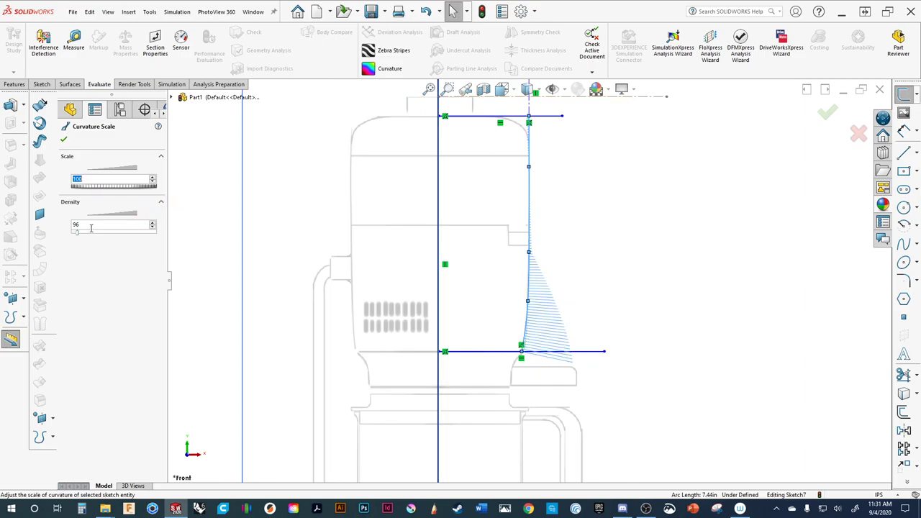
scroll(569, 160, "down", 3)
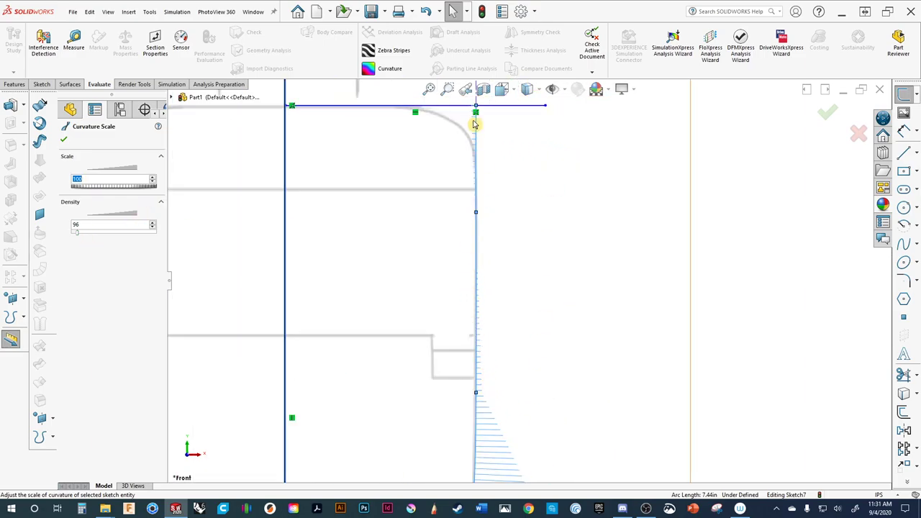
scroll(345, 220, "up", 3)
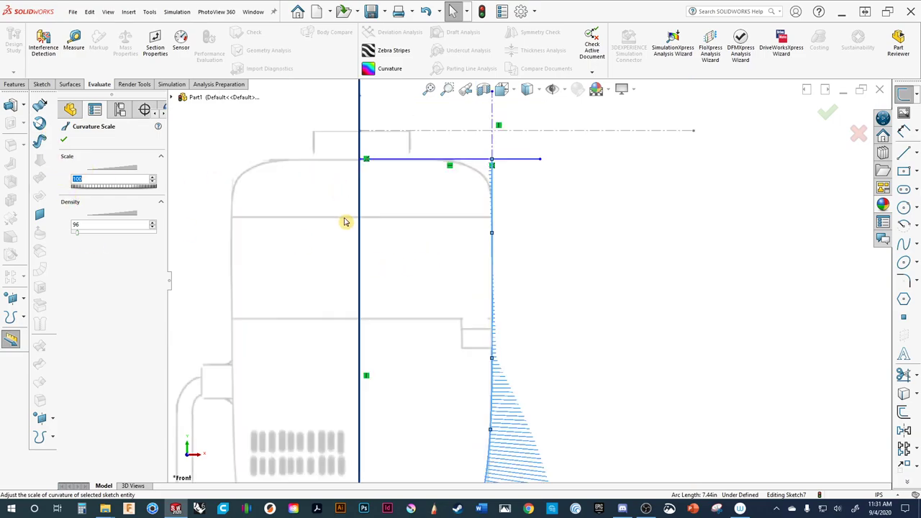
key("Return")
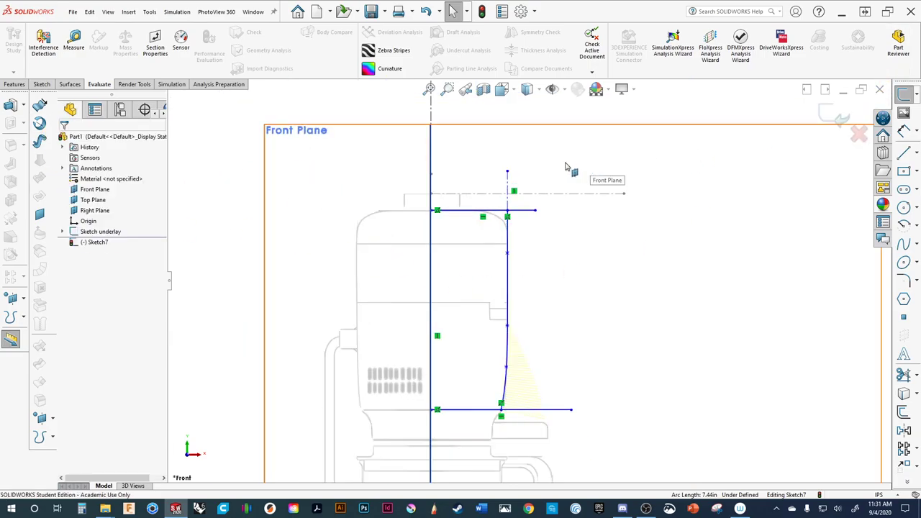
Delete the multi-point right-edge spline and redraw it with only two points, from just below the lid's top line to the lower horizontal line.
left_click(509, 249)
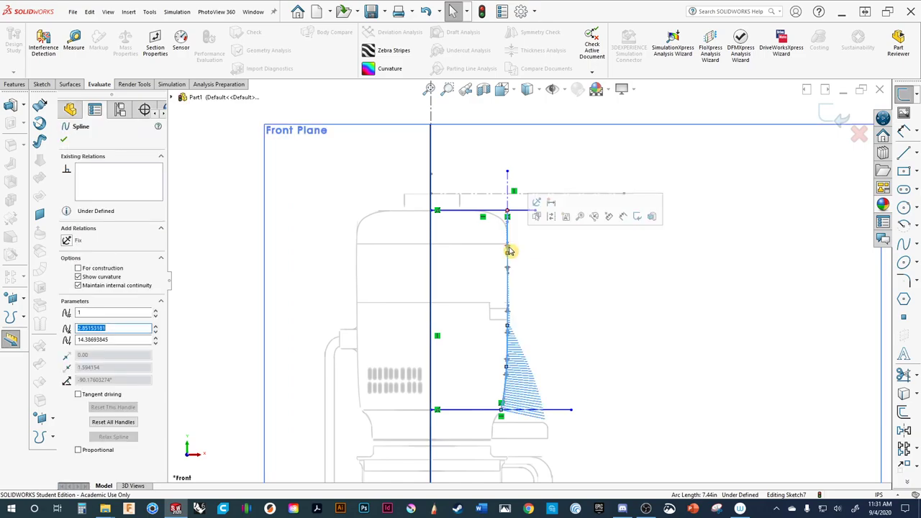
key("Delete")
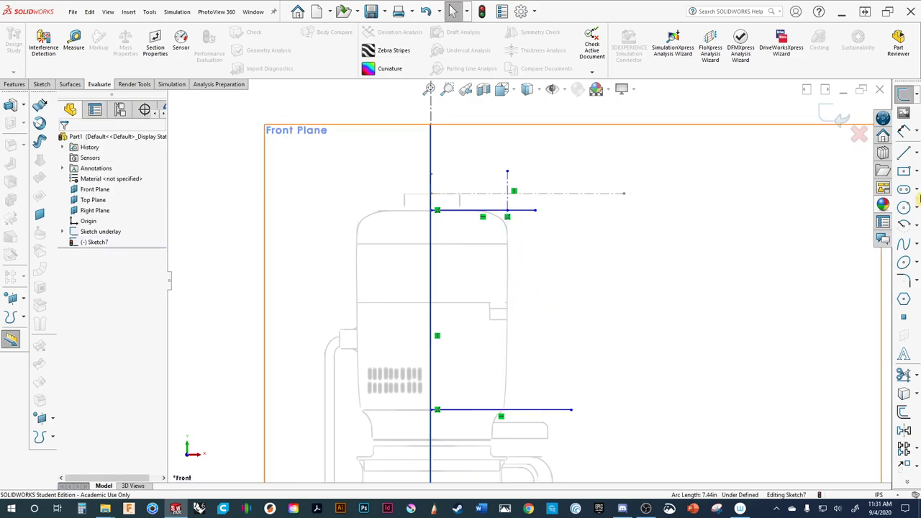
left_click(904, 243)
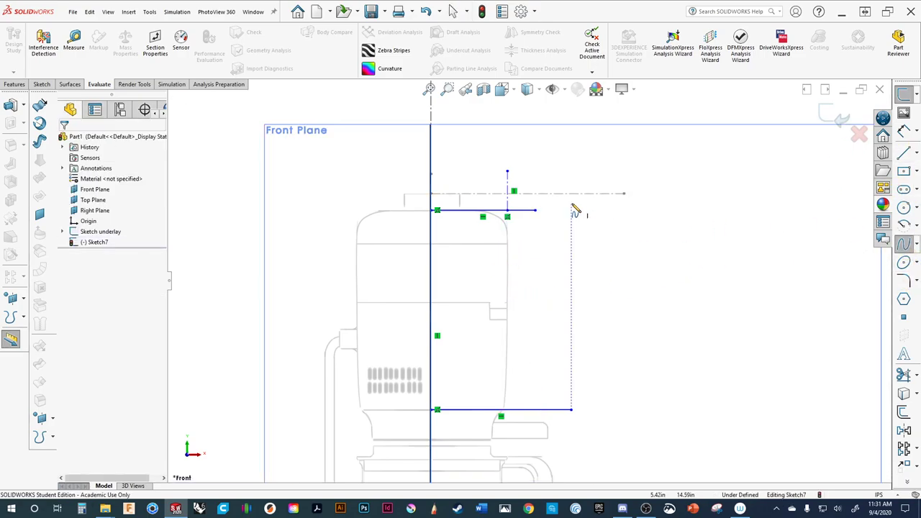
left_click(507, 210)
scroll(512, 415, "down", 5)
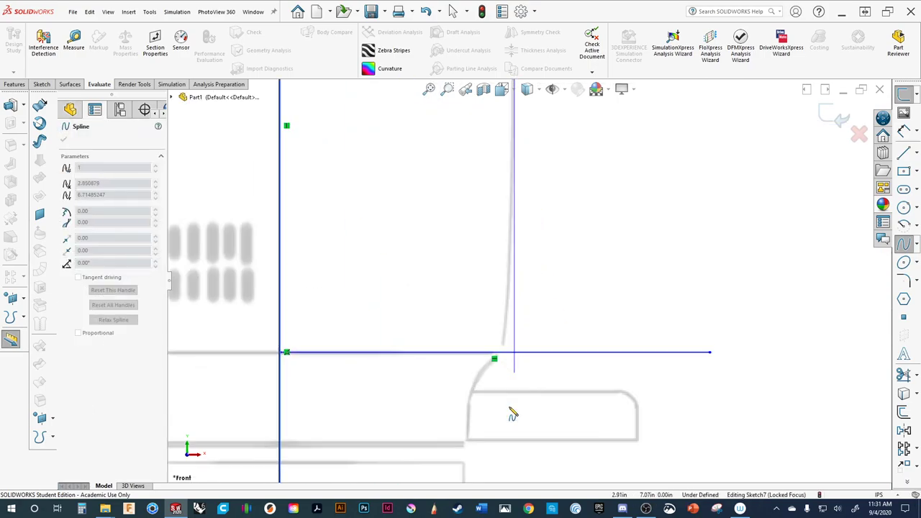
left_click(494, 353)
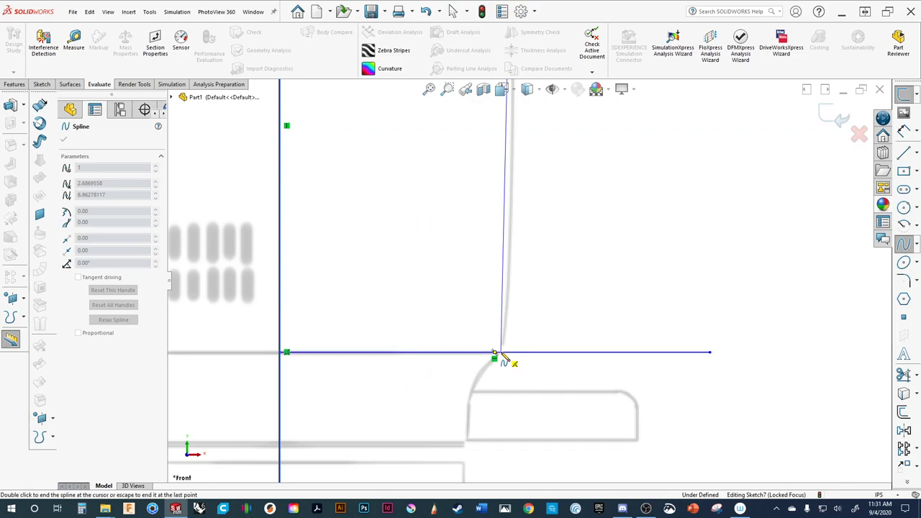
double_click(495, 353)
scroll(521, 308, "up", 5)
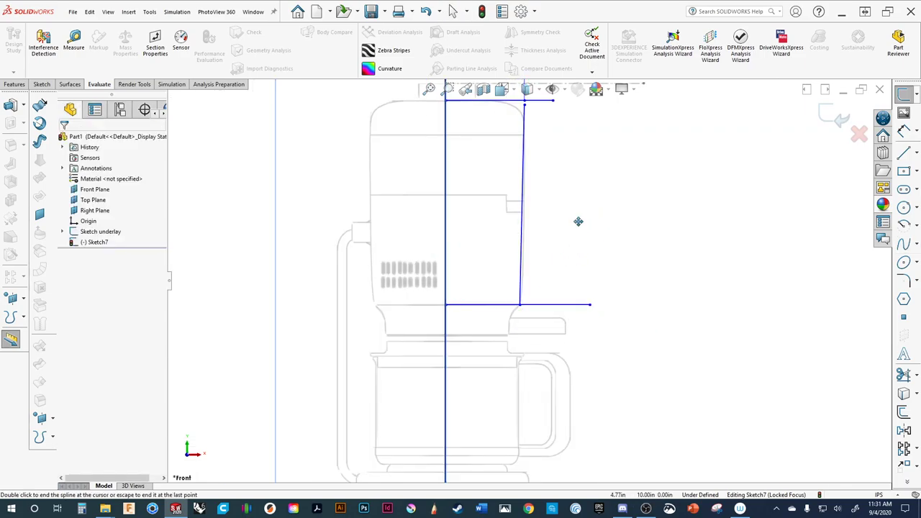
middle_click_drag(578, 221, 571, 242, "ctrl")
Bow the two-point spline outward with its lower tangent handle so it follows the underlay's right edge.
left_click(544, 246)
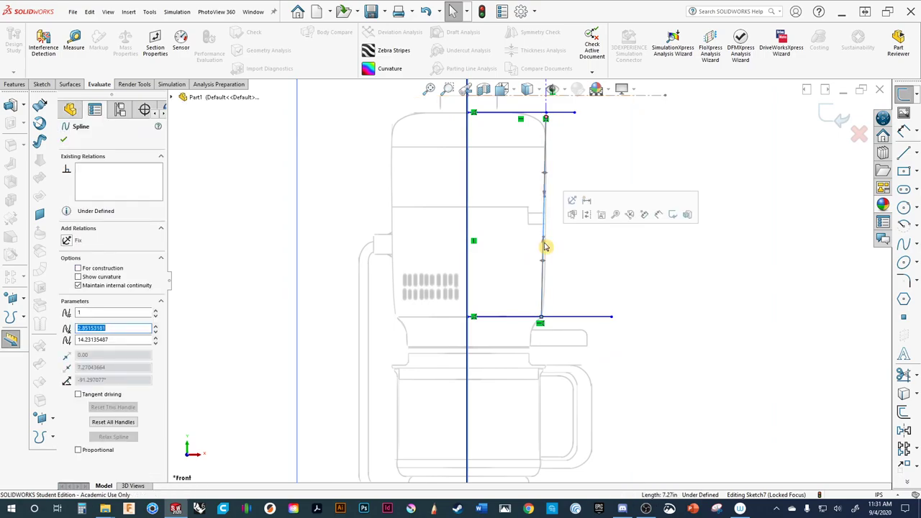
scroll(551, 286, "down", 3)
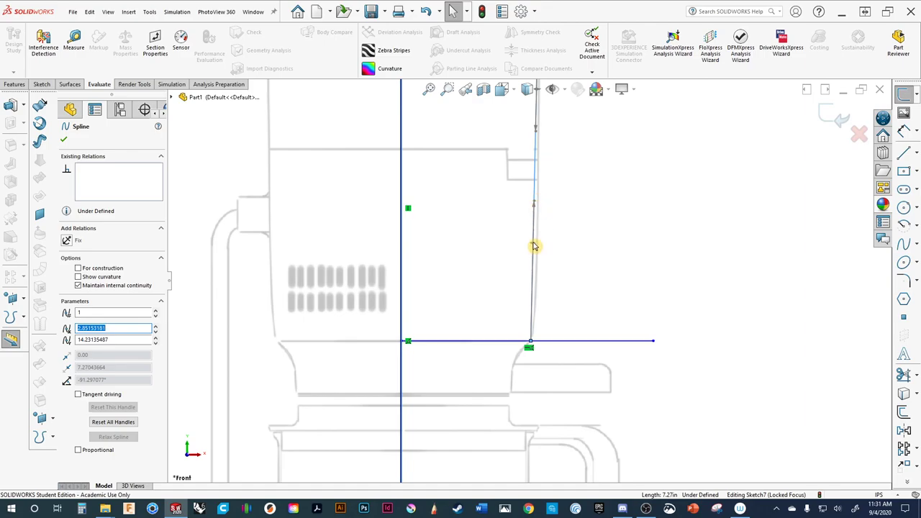
left_click_drag(534, 247, 541, 245)
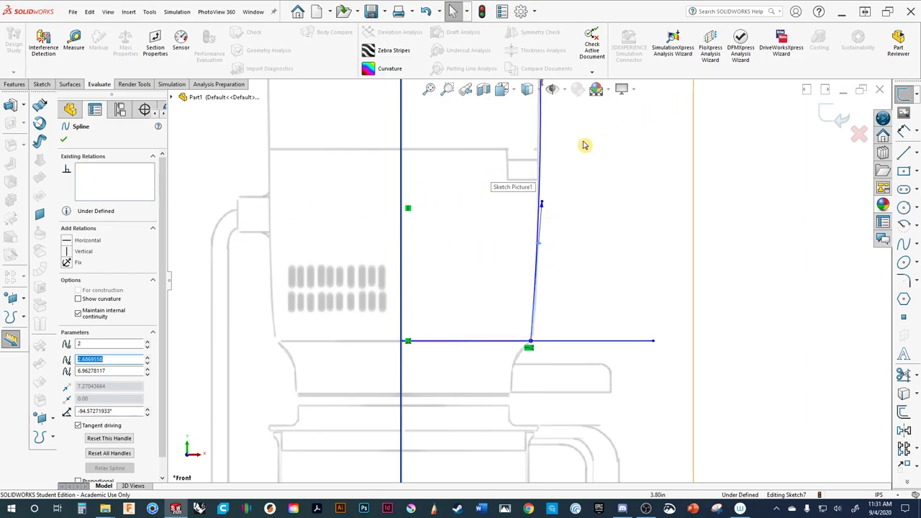
Show the two-point spline's curvature combs and fine-tune its lower tangent handle against the body outline.
left_click(540, 158)
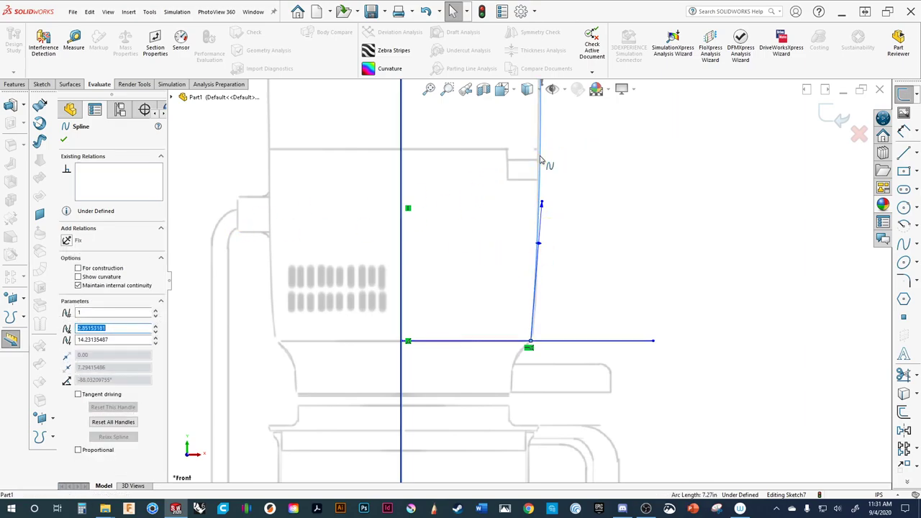
right_click(541, 159)
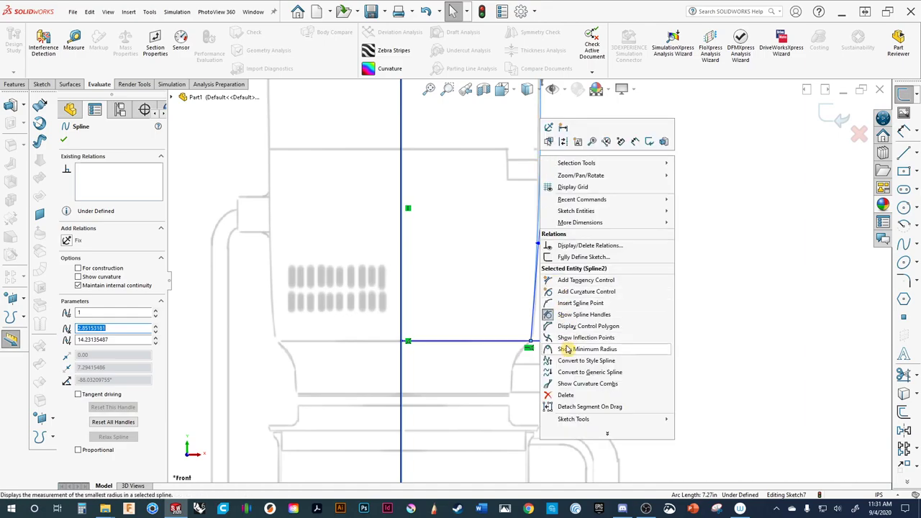
left_click(563, 383)
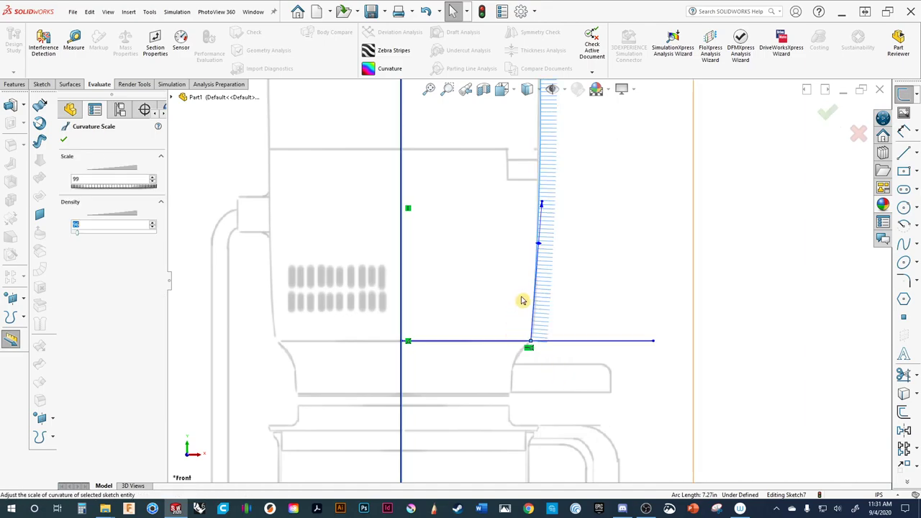
scroll(585, 190, "up", 4)
scroll(538, 199, "down", 6)
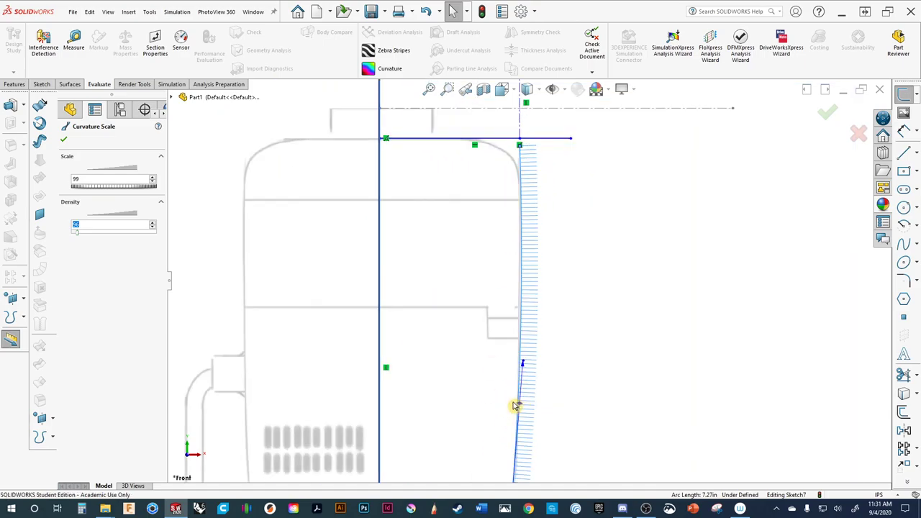
mouse_move(514, 405)
left_mouse_down()
mouse_move(505, 405)
mouse_move(521, 403)
left_mouse_up()
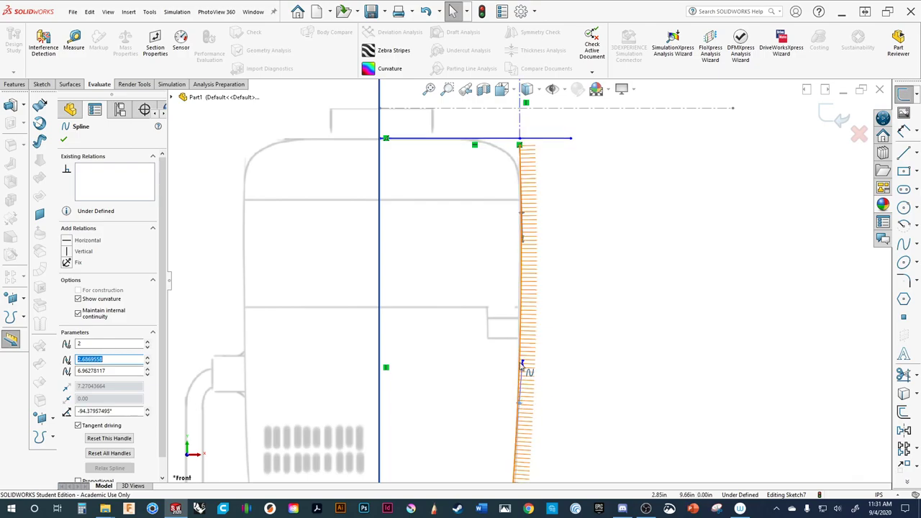
Adjust the spline's upper tangent handle to nearly vertical so the curve matches the body's right edge in the underlay.
scroll(544, 260, "down", 3)
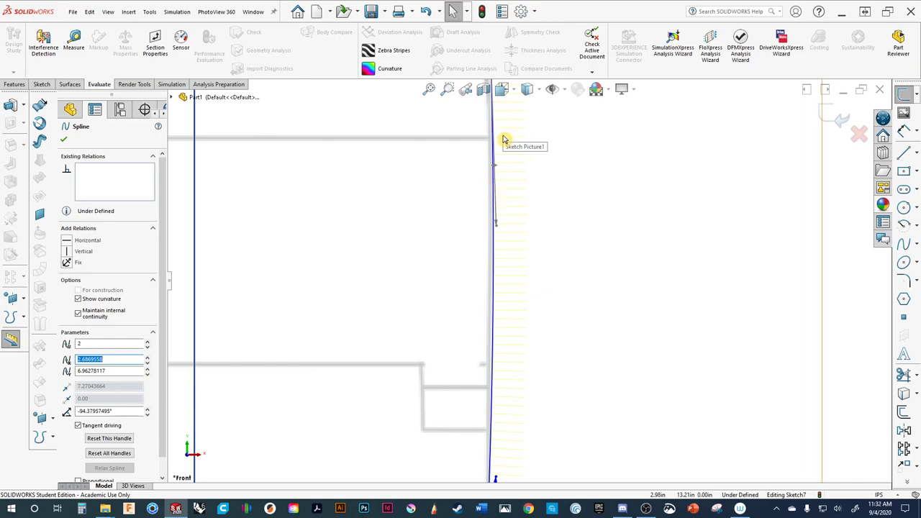
scroll(506, 165, "up", 2)
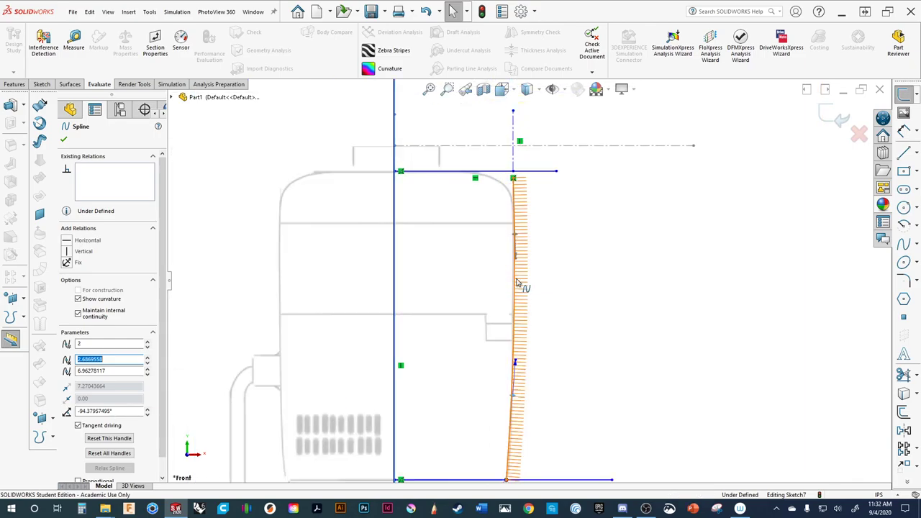
scroll(524, 277, "down", 4)
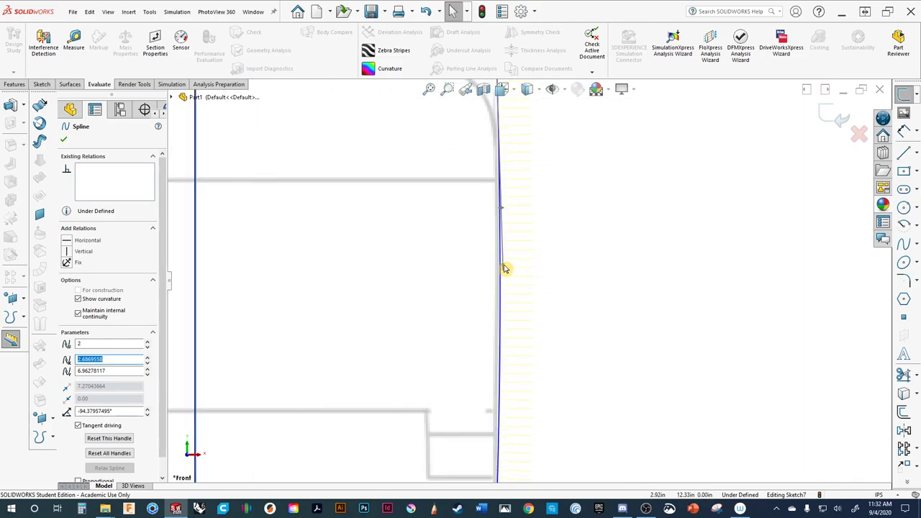
left_click_drag(503, 211, 497, 231)
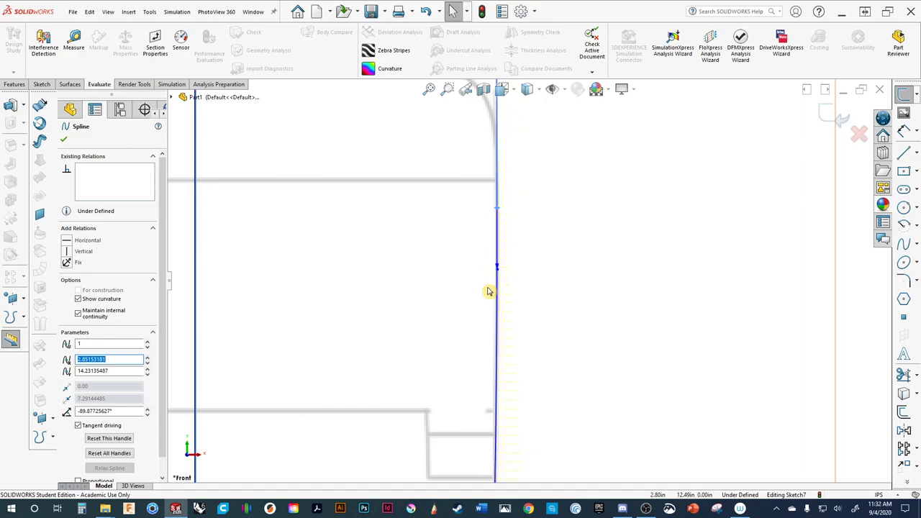
scroll(497, 316, "up", 5)
scroll(546, 374, "down", 2)
scroll(543, 391, "down", 2)
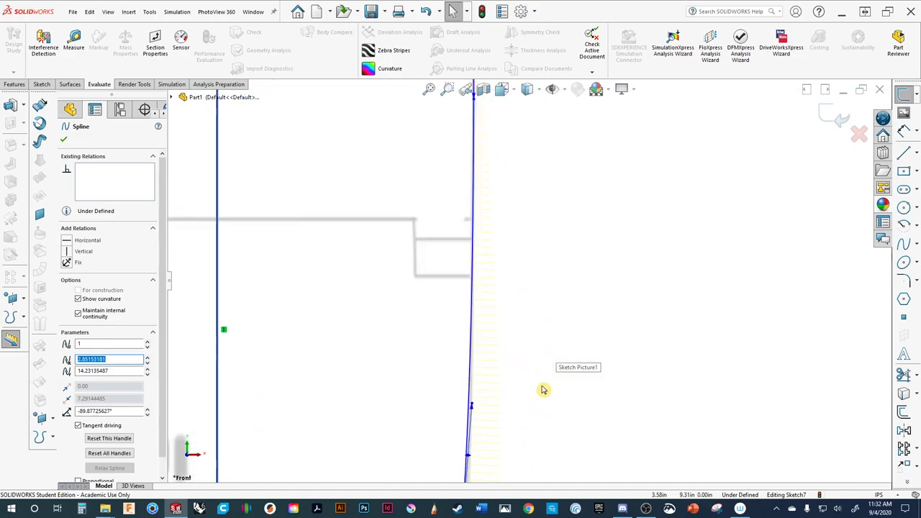
scroll(483, 191, "down", 3)
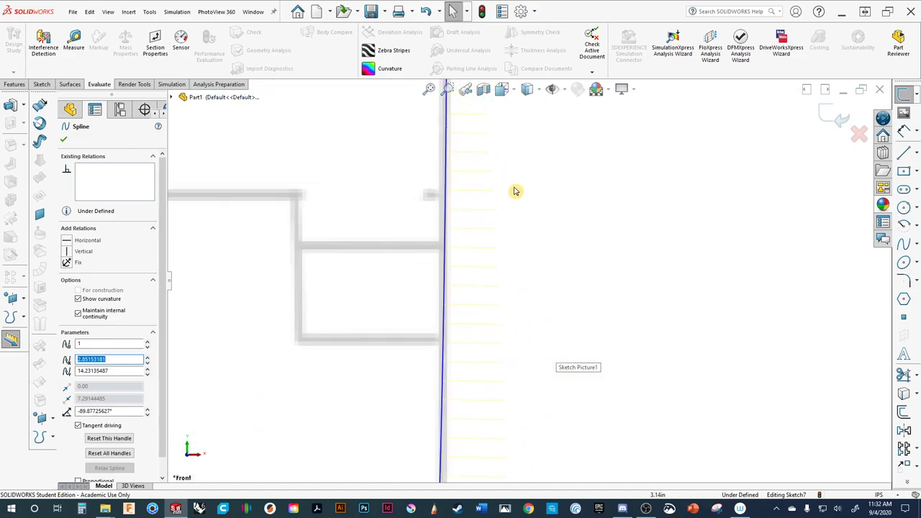
middle_click_drag(530, 180, 587, 382, "ctrl")
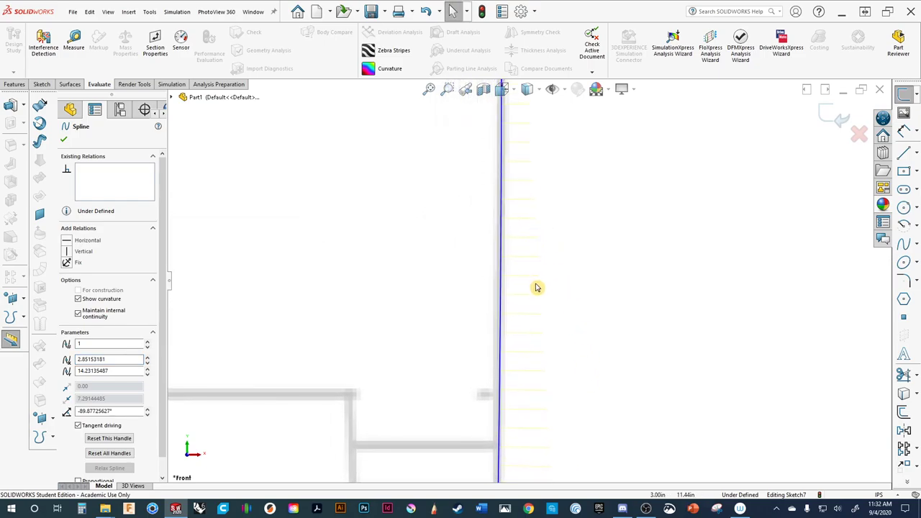
scroll(519, 314, "up", 3)
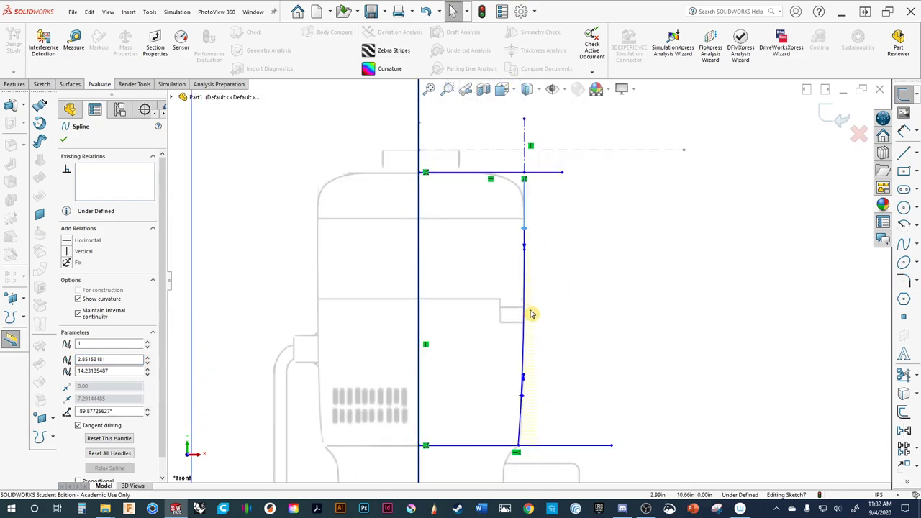
Move the spline's upper endpoint onto the intersection of the lid's top line and the short vertical centerline.
middle_click_drag(553, 289, 540, 199, "ctrl")
scroll(538, 148, "down", 4)
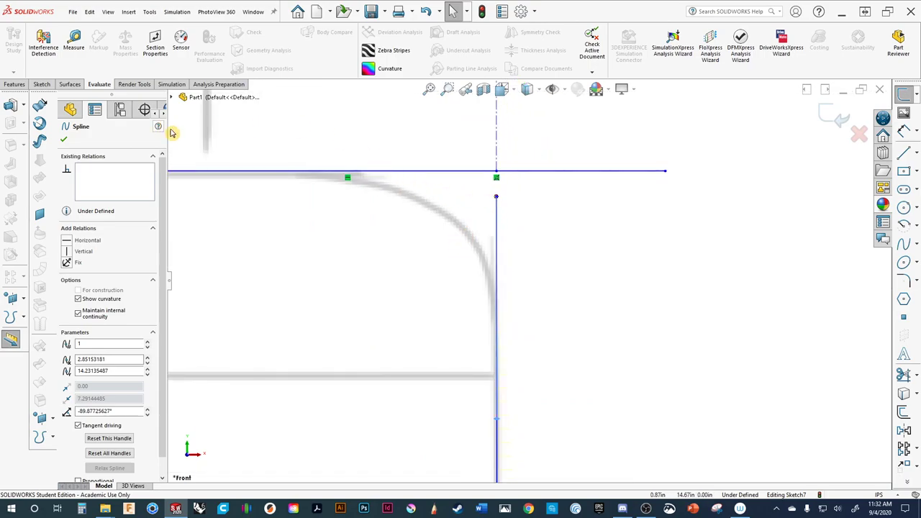
left_click(482, 180)
left_click_drag(496, 197, 499, 185)
left_click(514, 230)
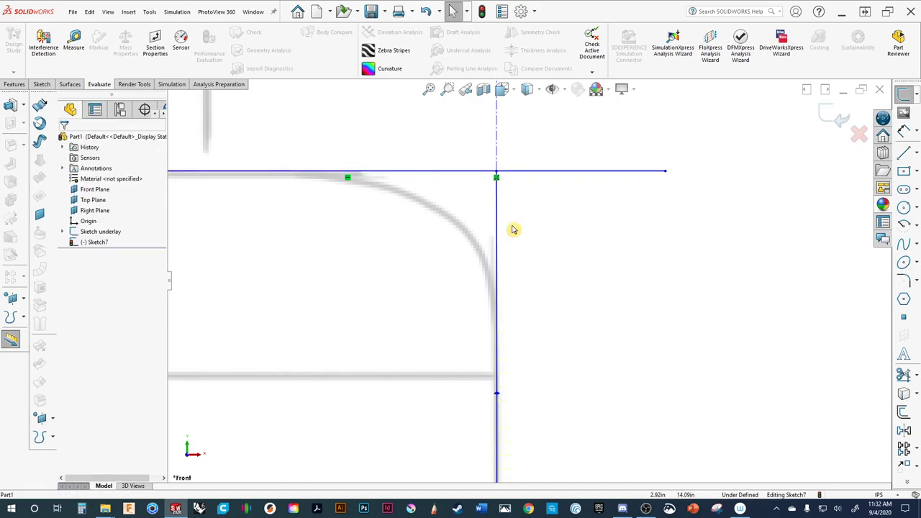
scroll(525, 240, "up", 3)
middle_click_drag(566, 298, 589, 259, "ctrl")
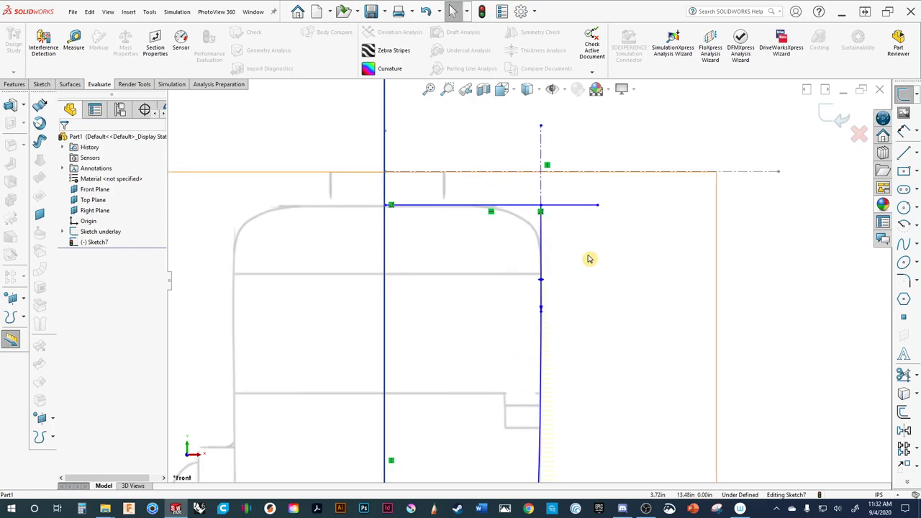
Try moving the profile's top horizontal line below and above the lid edge, and return it to the underlay's lid top.
scroll(582, 264, "up", 4)
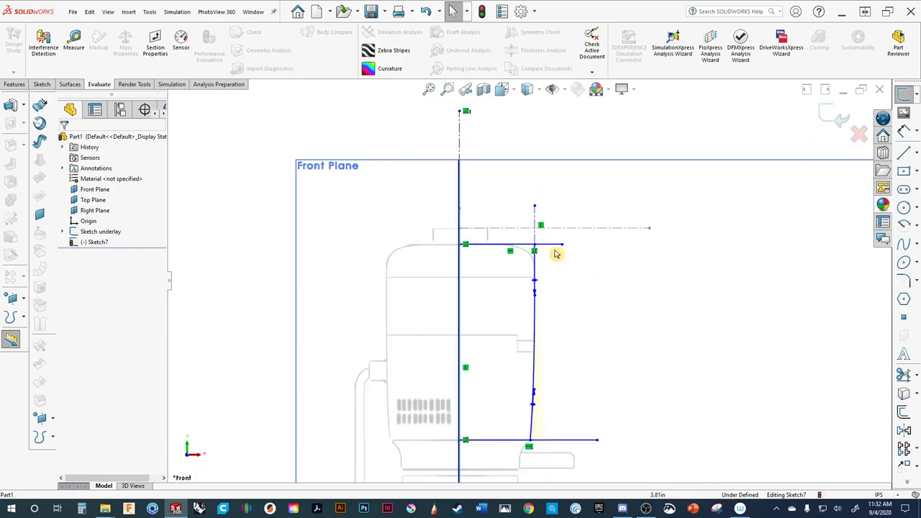
mouse_move(545, 246)
left_mouse_down()
mouse_move(542, 211)
mouse_move(553, 348)
mouse_move(555, 249)
left_mouse_up()
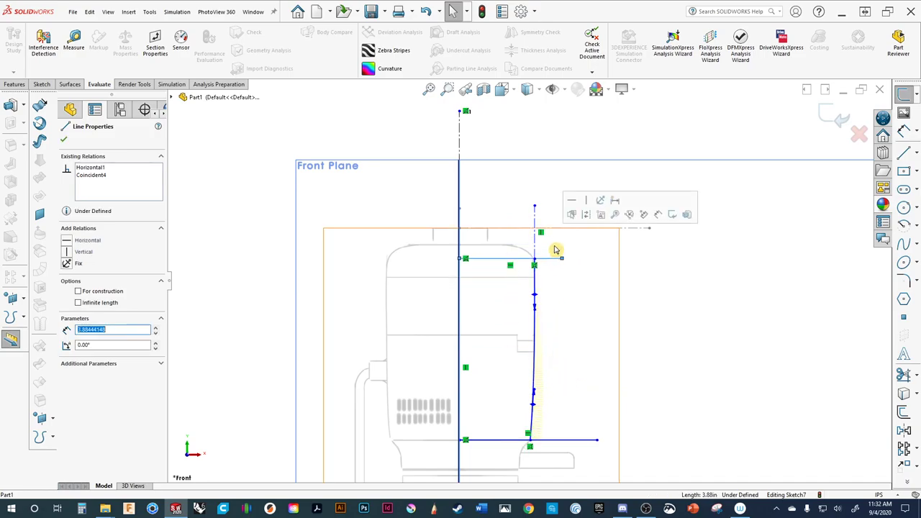
scroll(555, 249, "down", 6)
left_click_drag(488, 296, 504, 195)
scroll(518, 284, "up", 5)
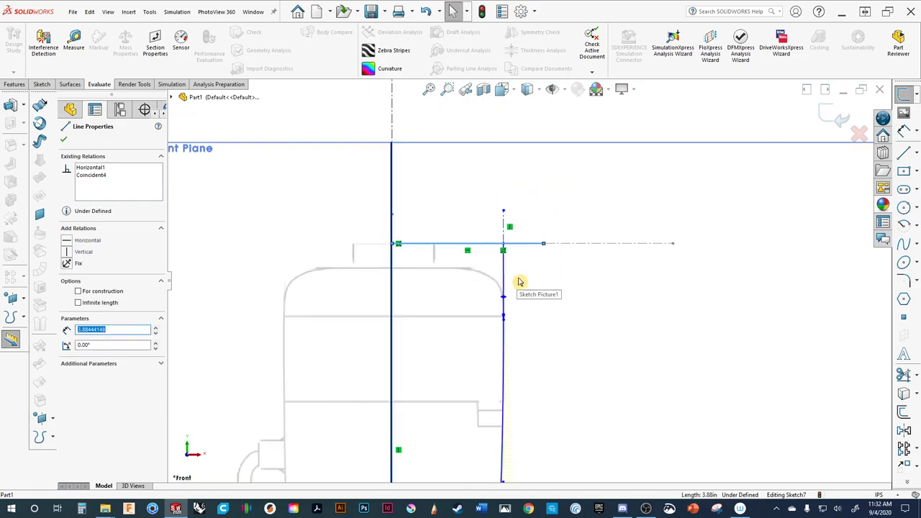
scroll(578, 307, "down", 6)
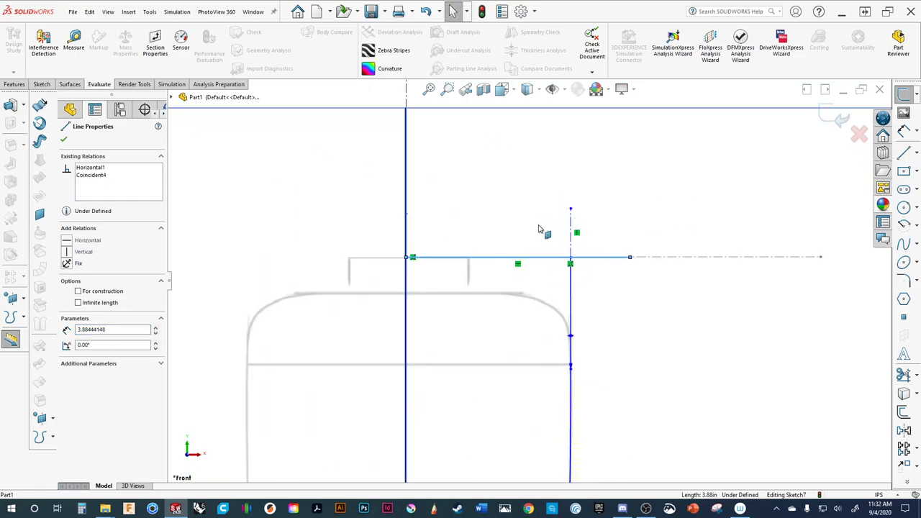
left_click_drag(502, 259, 514, 305)
scroll(532, 316, "up", 5)
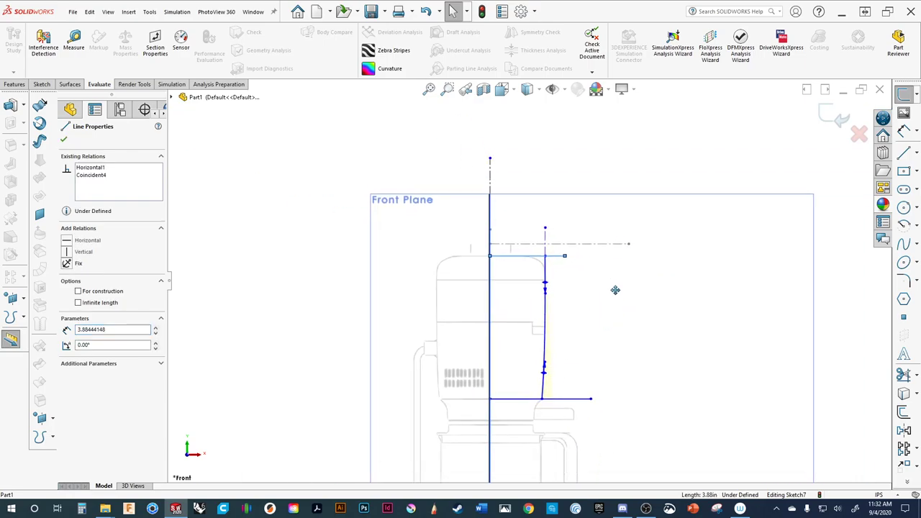
Examine how the spline's lower and upper ends and the rounded lid corner line up with the underlay outline.
scroll(554, 373, "down", 5)
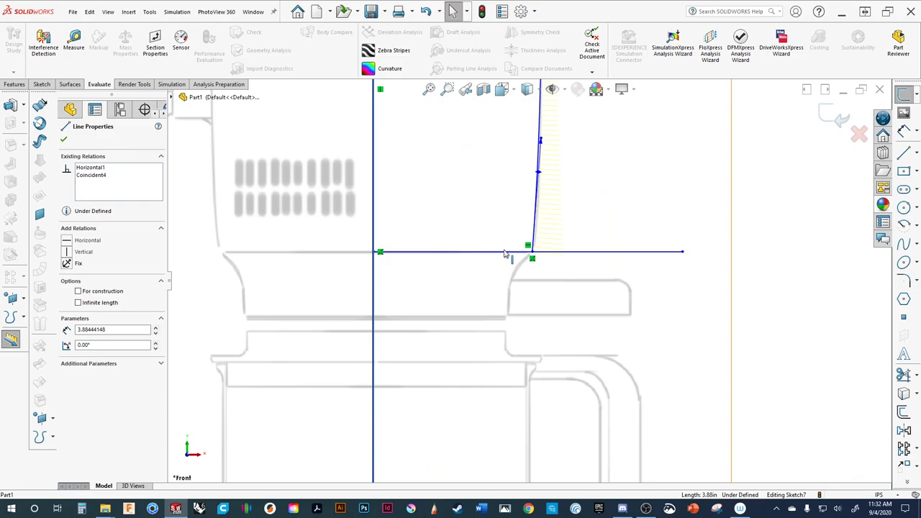
scroll(505, 254, "up", 5)
scroll(528, 287, "down", 5)
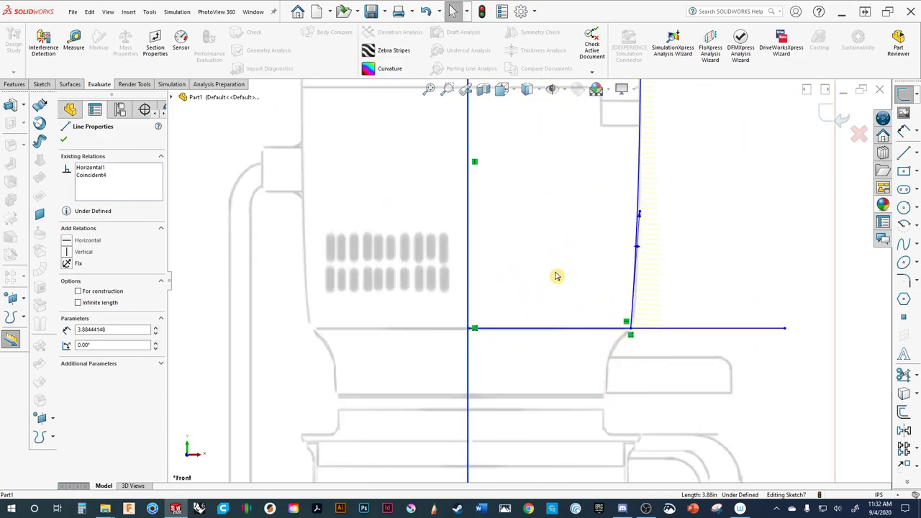
scroll(569, 259, "up", 3)
scroll(568, 281, "down", 1)
left_click(582, 176)
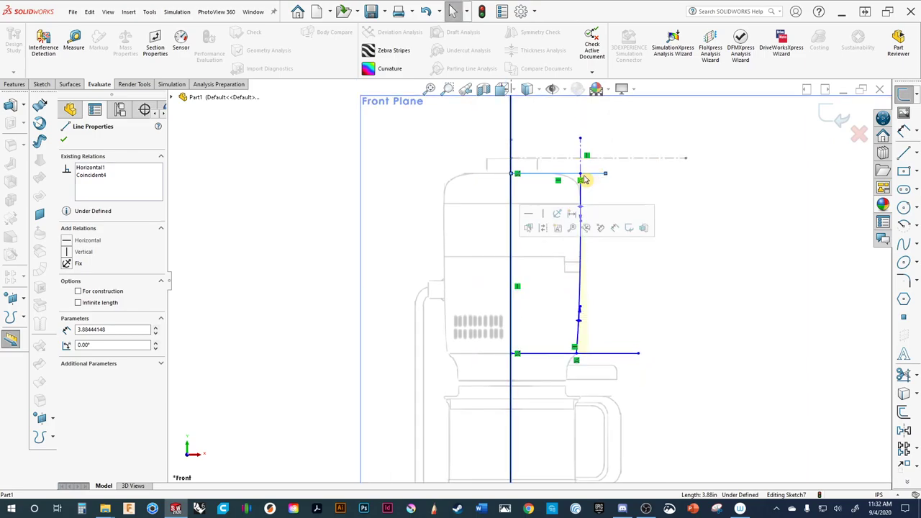
scroll(612, 149, "down", 3)
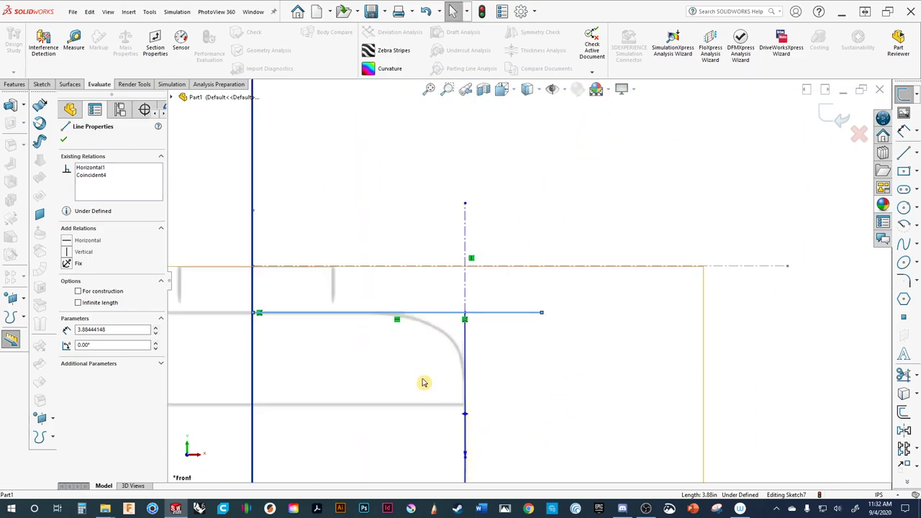
middle_click_drag(422, 382, 468, 312, "ctrl")
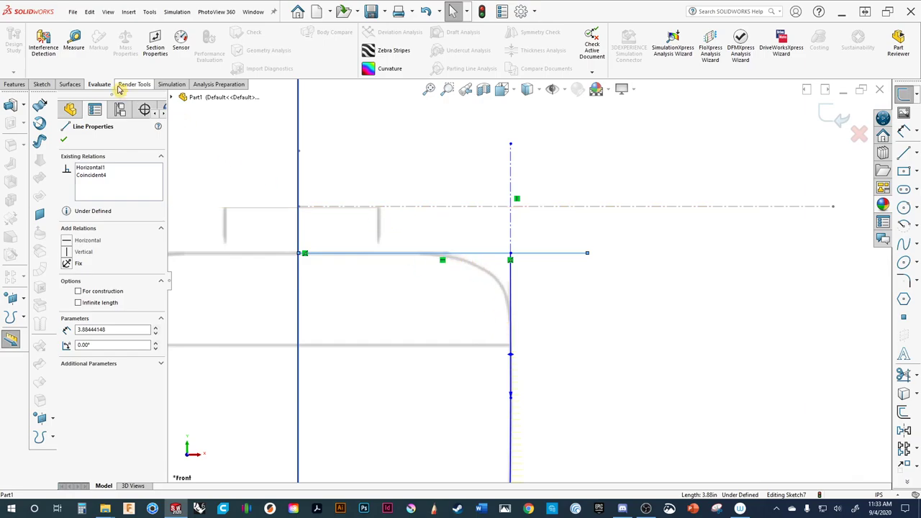
Trim the part of the top horizontal line that extends outward past the spline.
left_click(13, 85)
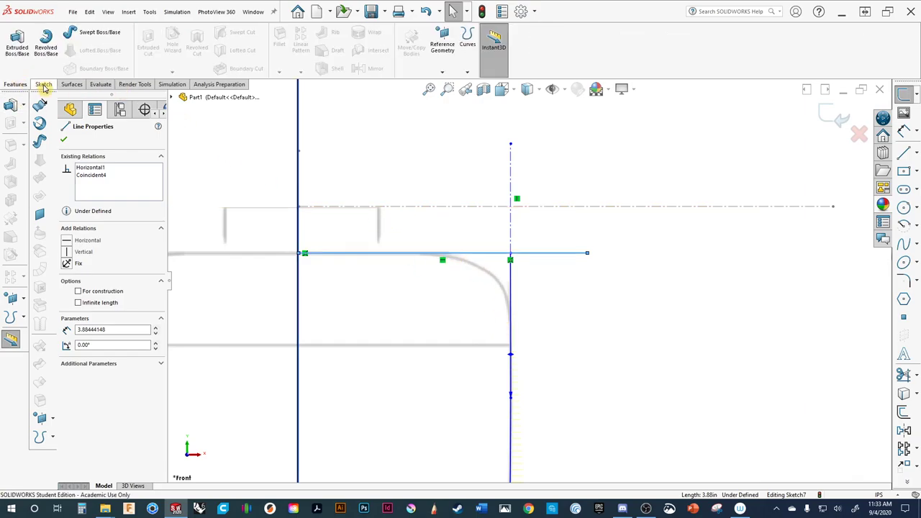
left_click(41, 84)
left_click(163, 40)
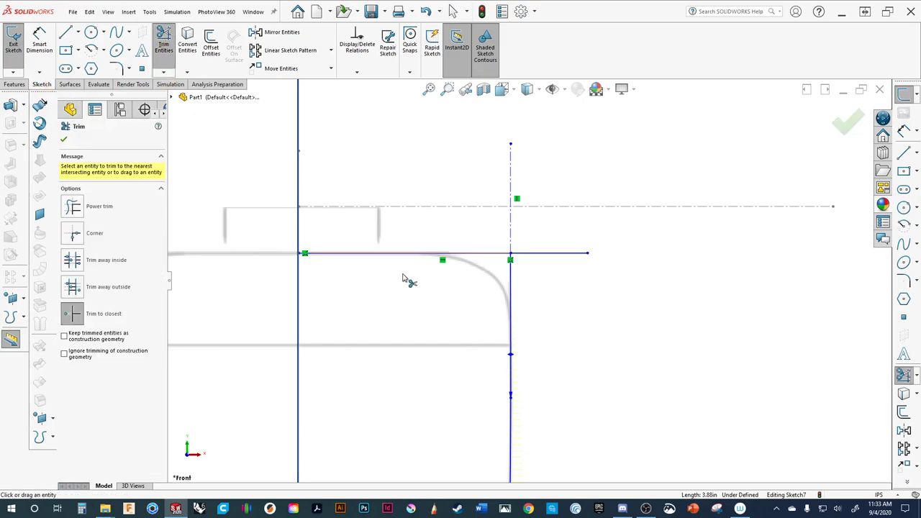
left_click(545, 256)
scroll(530, 323, "up", 3)
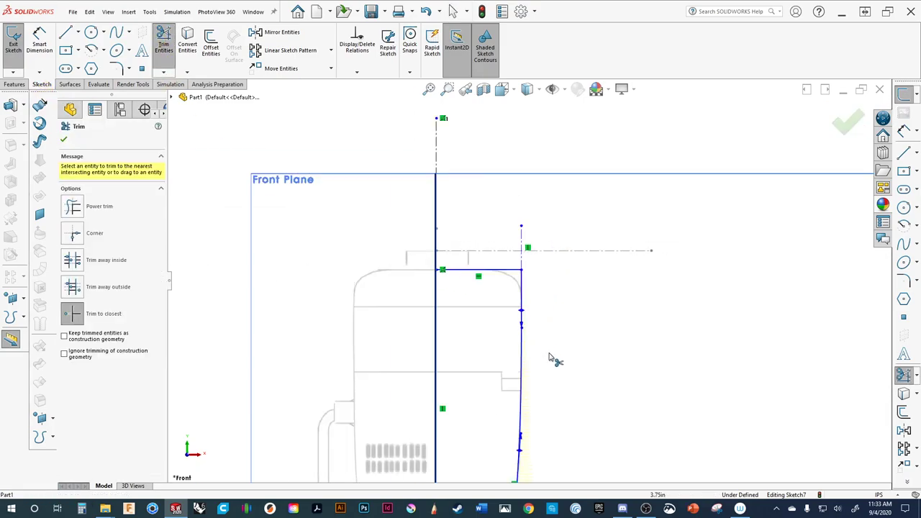
Trim the lower horizontal line's overhang beyond the spline and exit the profile sketch.
scroll(551, 359, "down", 2)
scroll(559, 333, "up", 3)
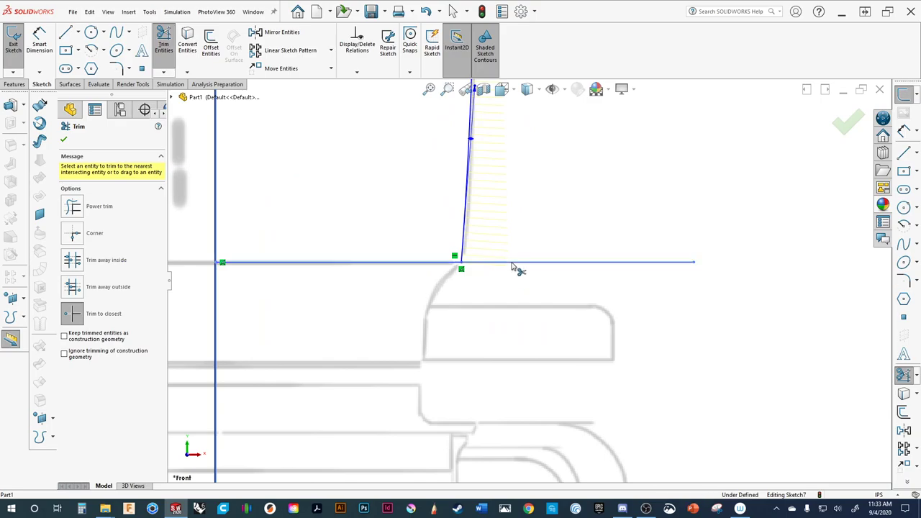
left_click(513, 265)
scroll(512, 267, "down", 5)
scroll(528, 263, "down", 2)
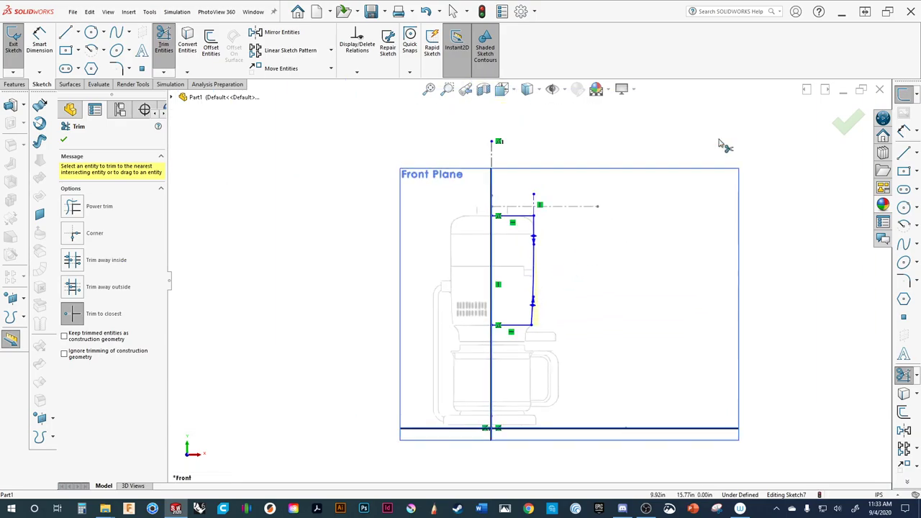
left_click(849, 124)
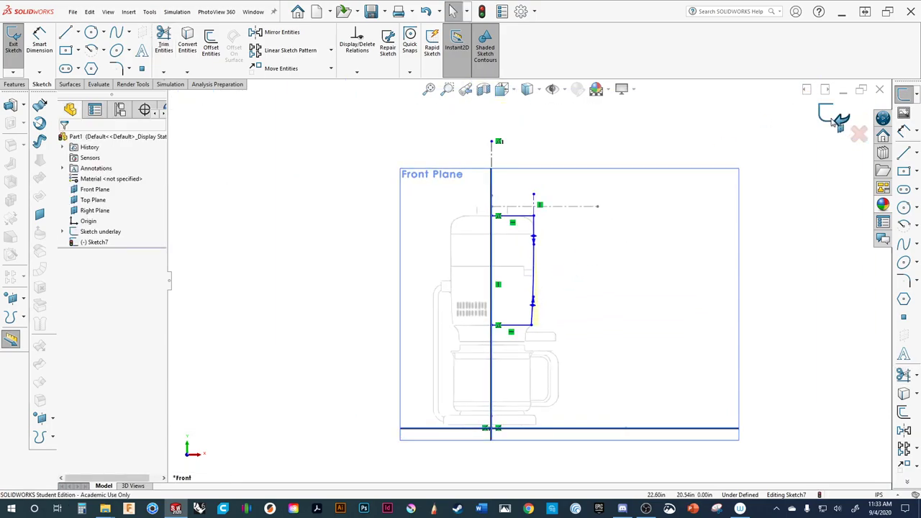
left_click(833, 117)
Set up a 360° blind revolve of the half profile about the vertical centerline, letting the open sketch be closed automatically.
mouse_move(612, 232)
middle_mouse_down()
mouse_move(625, 228)
mouse_move(612, 278)
mouse_move(592, 222)
middle_mouse_up()
scroll(592, 222, "up", 5)
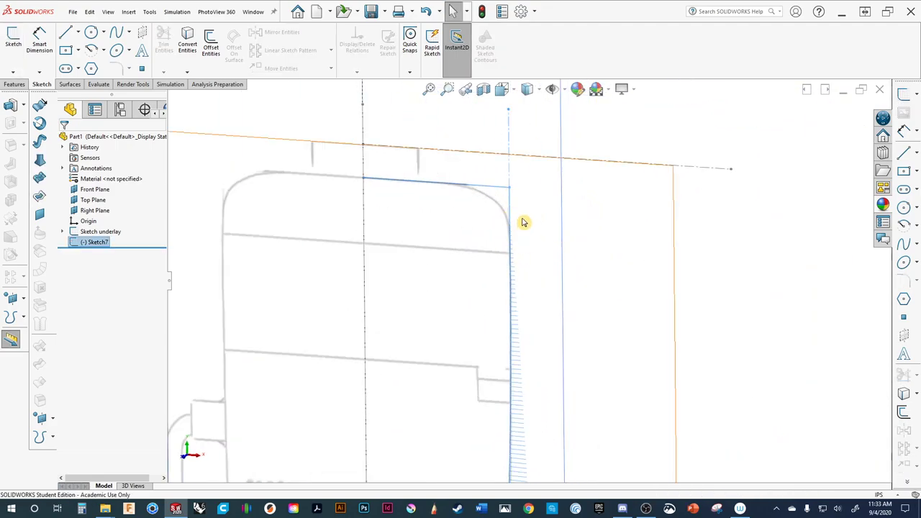
scroll(523, 222, "down", 5)
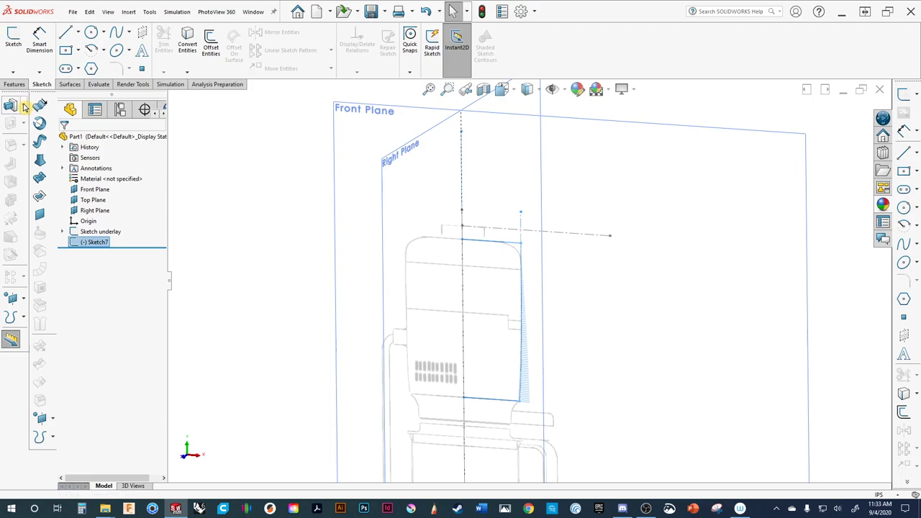
left_click(25, 107)
left_click(65, 115)
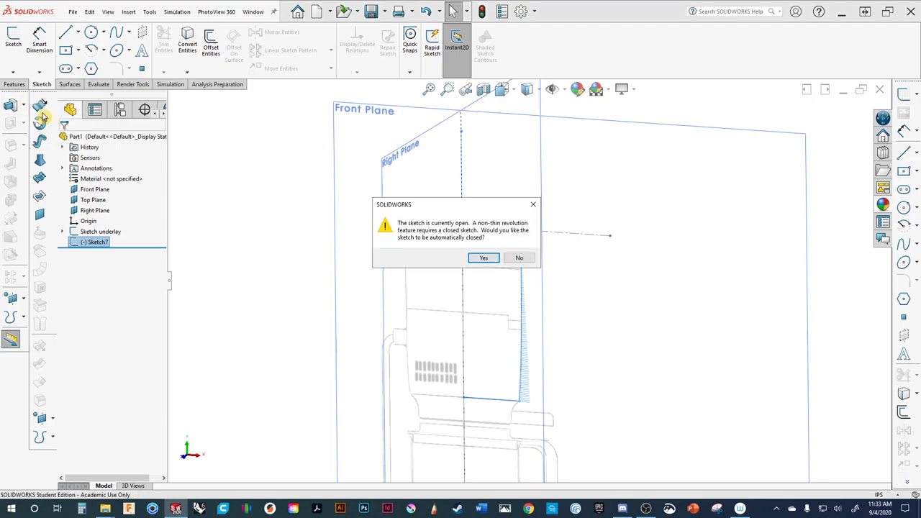
left_click(485, 259)
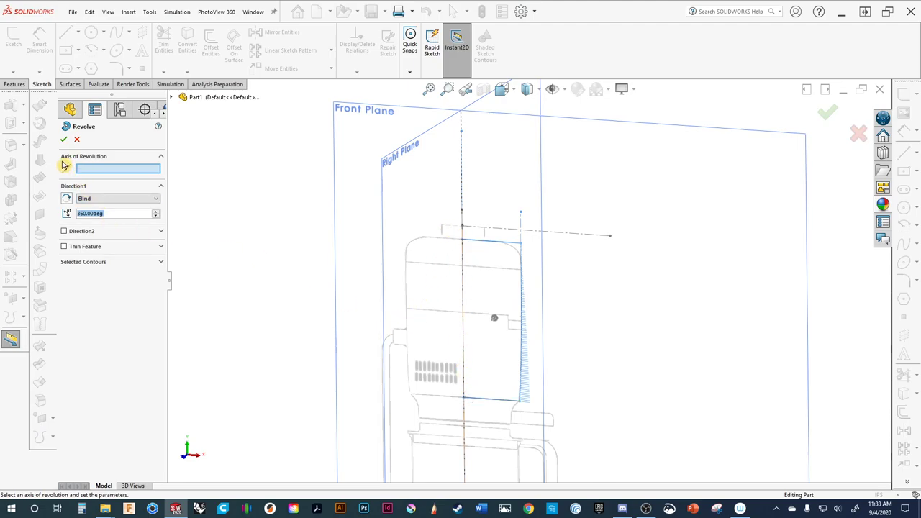
left_click(86, 171)
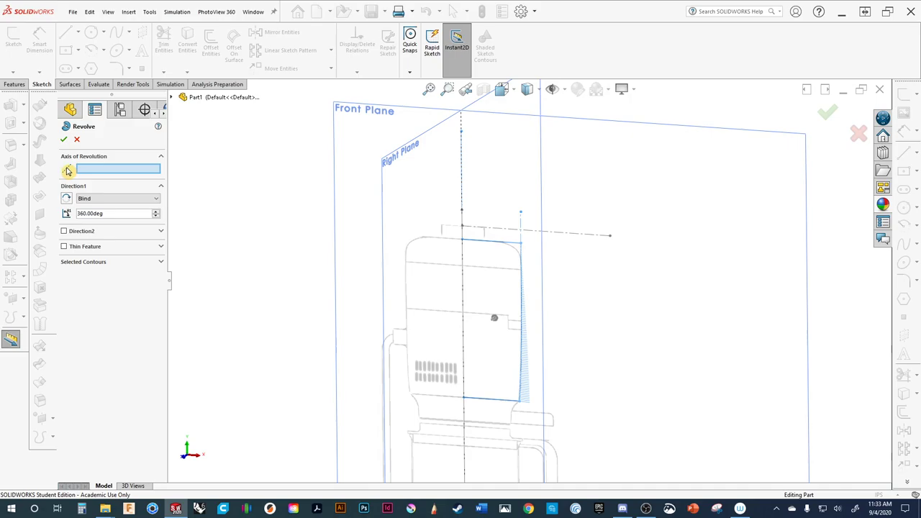
left_click(462, 170)
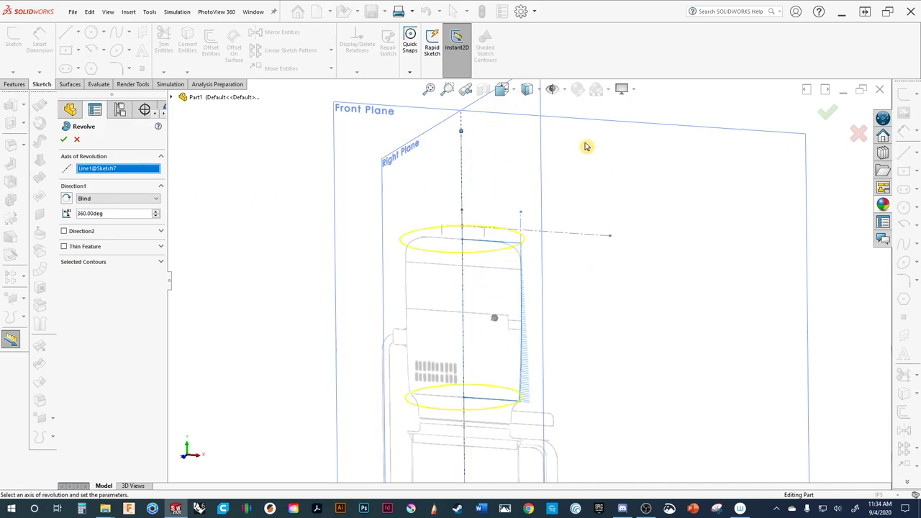
Change the display style to shaded with edges and accept the body's revolve.
left_click(537, 91)
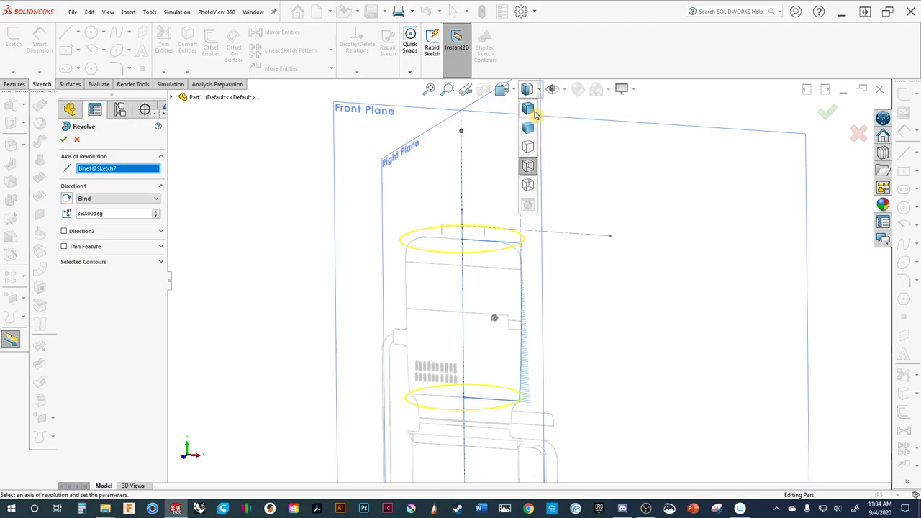
left_click(532, 112)
left_click(531, 90)
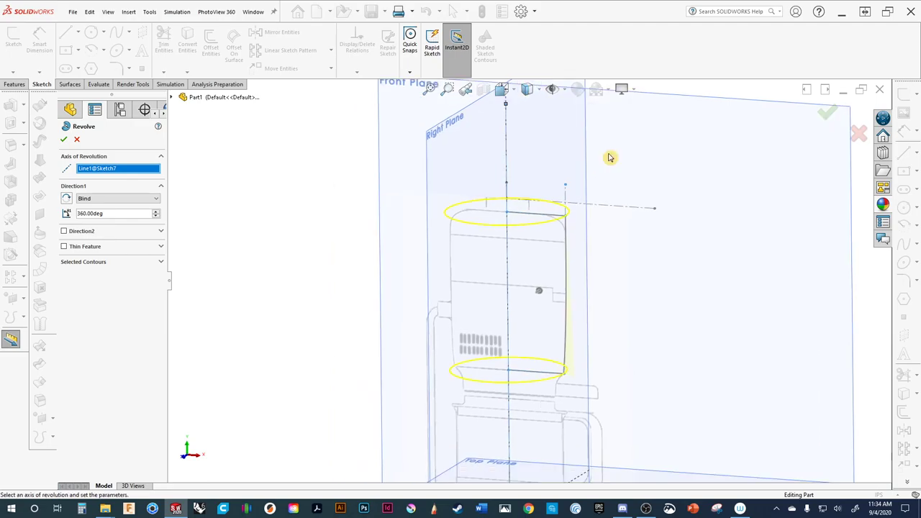
scroll(608, 156, "down", 2)
scroll(536, 246, "down", 1)
left_click(827, 117)
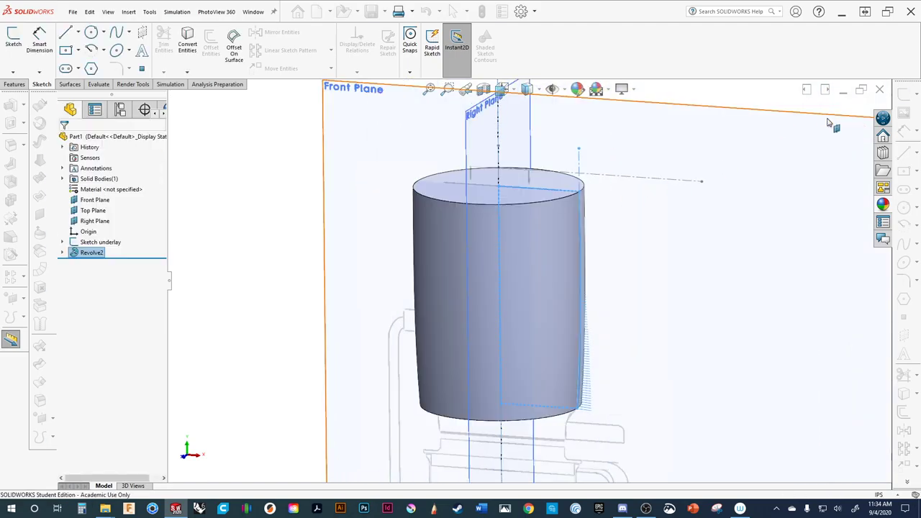
Open a new sketch on the flat top face of the revolved body.
scroll(511, 259, "down", 2)
scroll(518, 270, "up", 2)
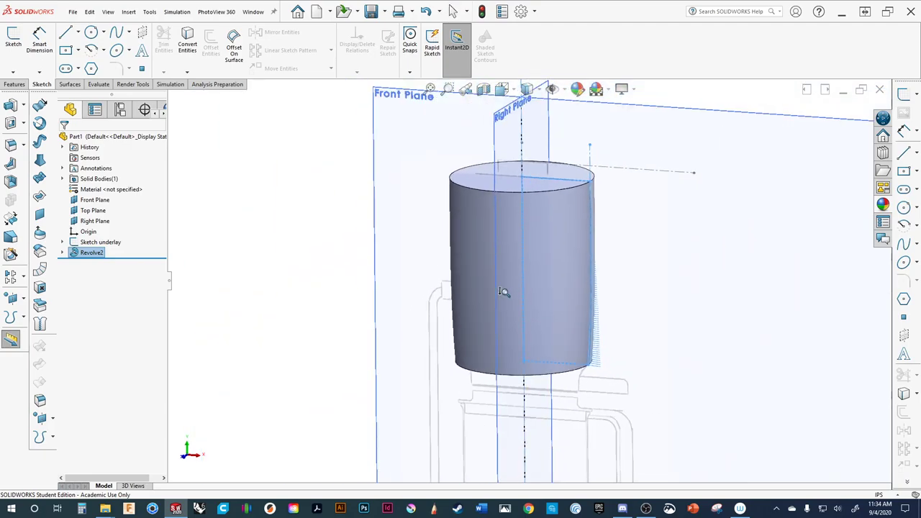
middle_click_drag(510, 304, 532, 241)
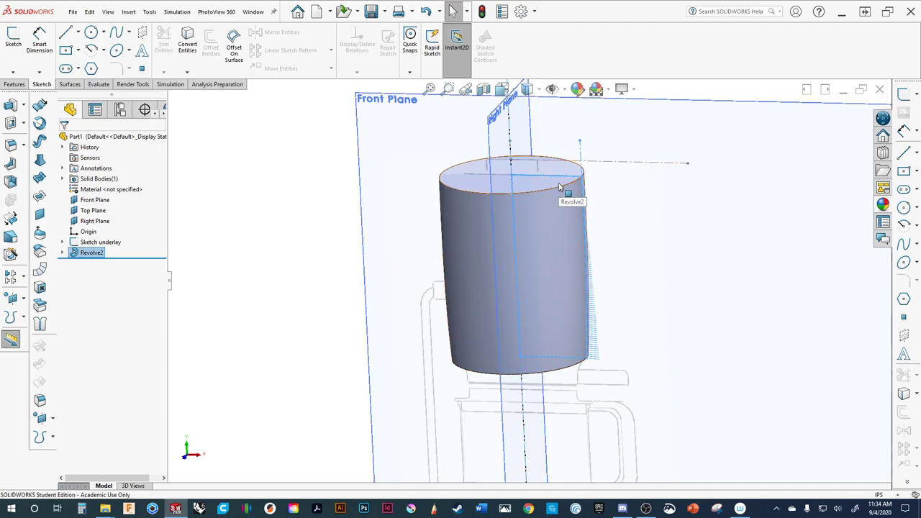
scroll(559, 188, "up", 1)
scroll(557, 193, "down", 4)
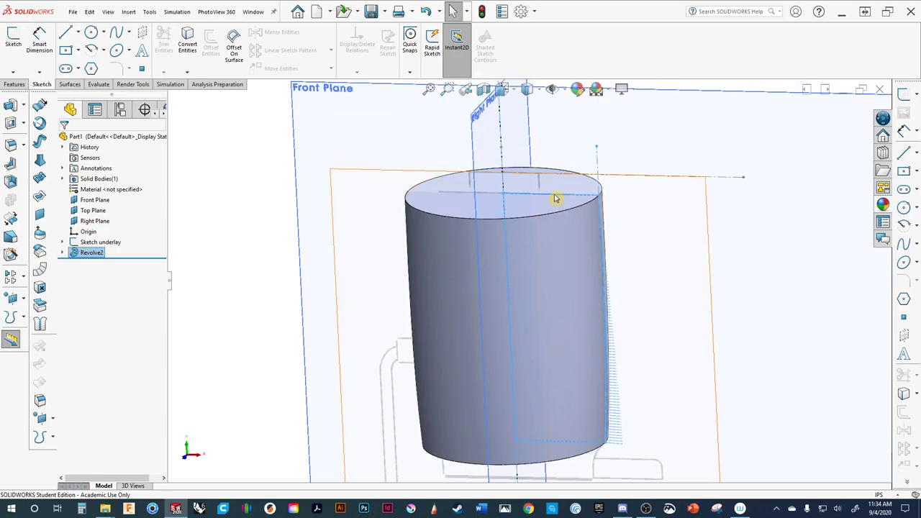
scroll(553, 208, "up", 1)
scroll(553, 177, "down", 4)
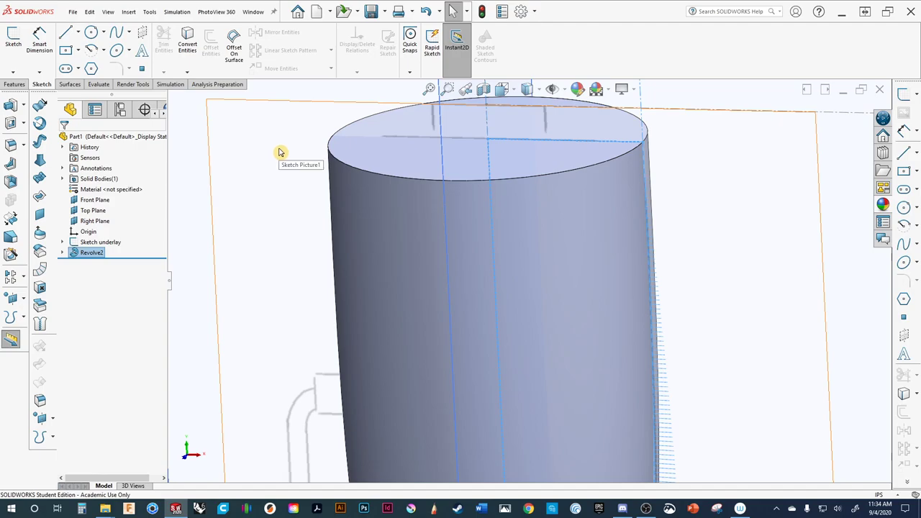
left_click(412, 165)
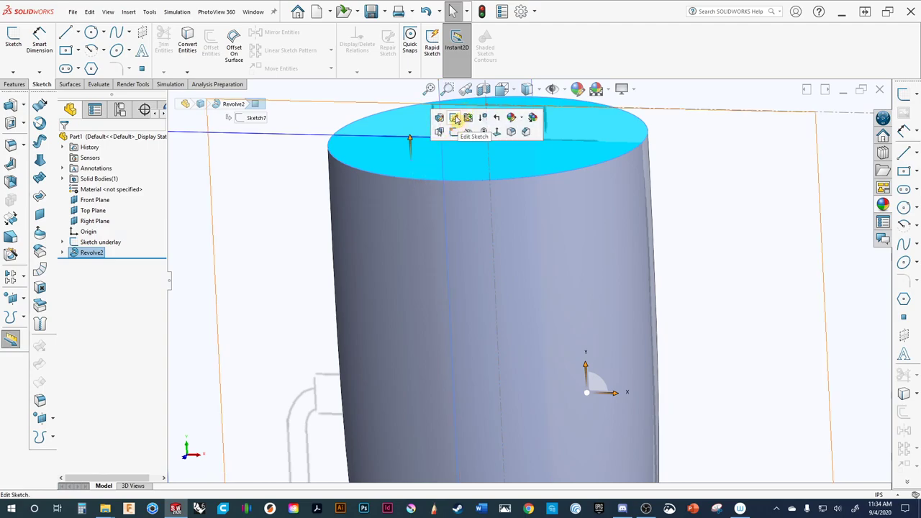
left_click(453, 133)
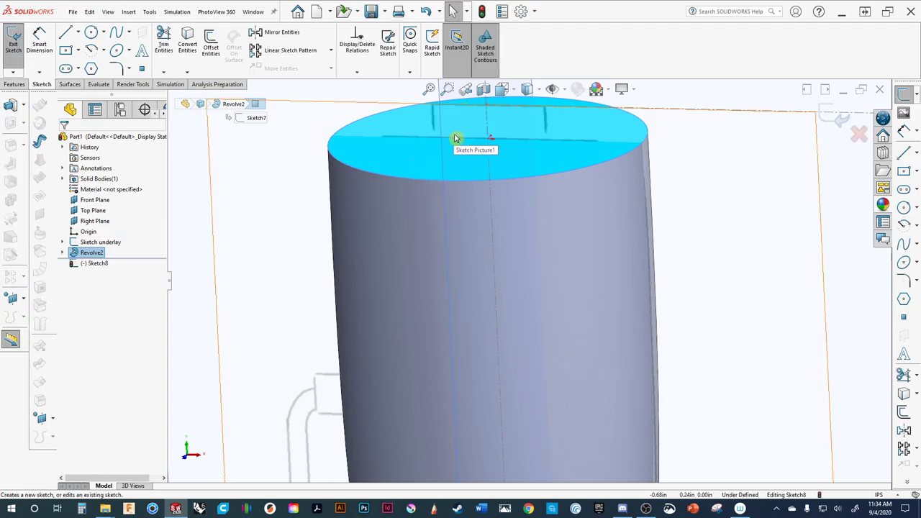
Sketch a circle of about 1.2 in radius on the body's top face, centered on the origin.
scroll(448, 267, "down", 5)
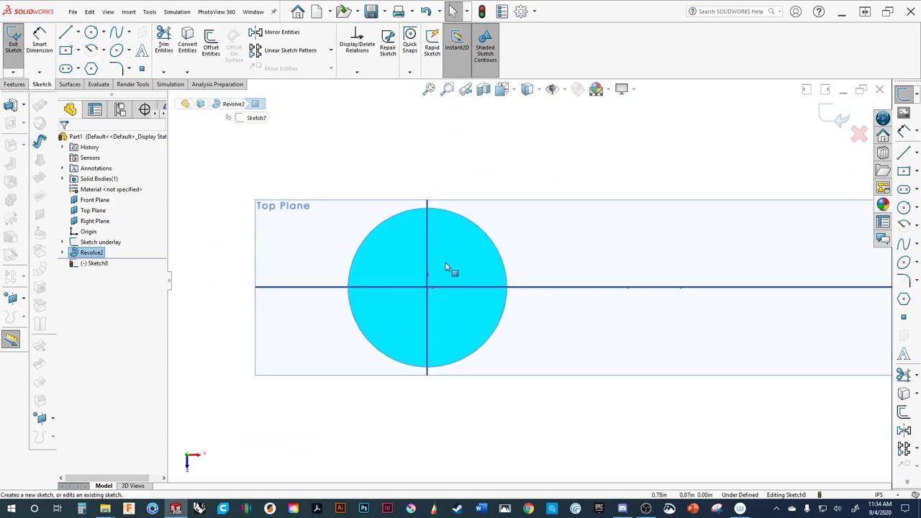
scroll(464, 271, "down", 1)
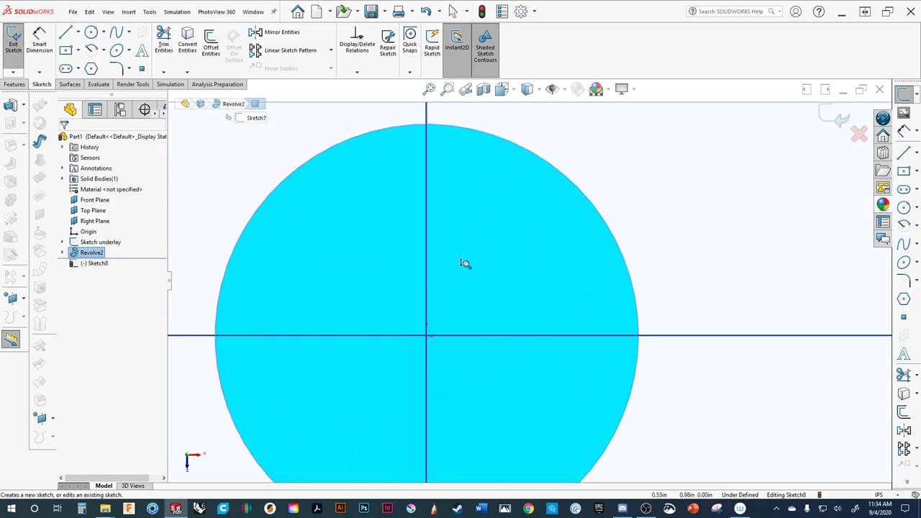
middle_click_drag(472, 269, 502, 197, "ctrl")
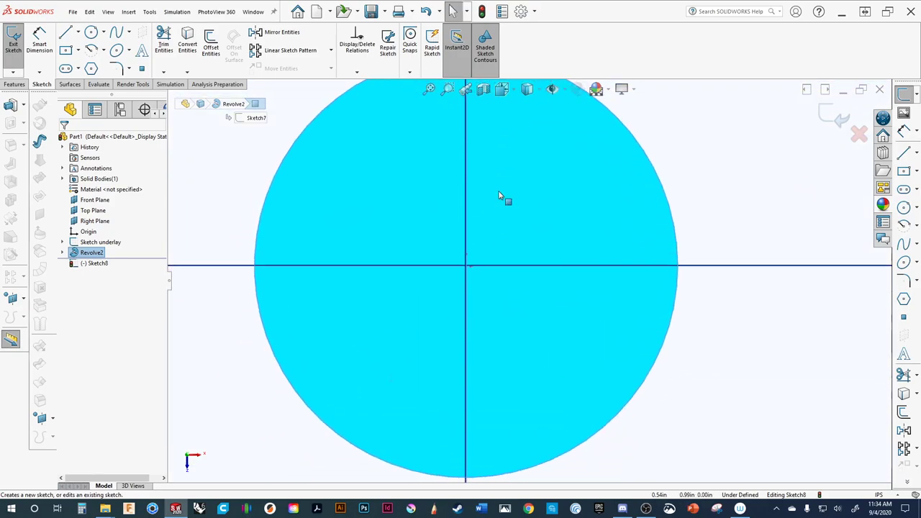
left_click(91, 33)
left_click(467, 269)
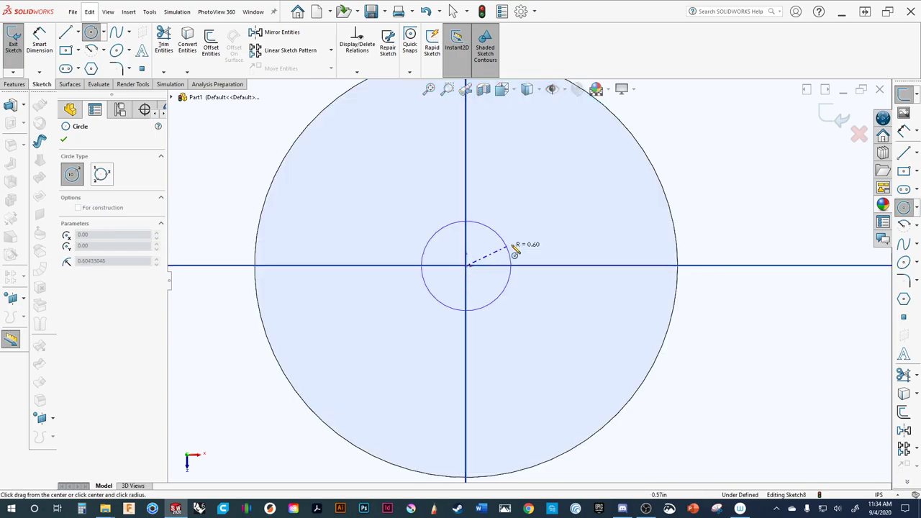
left_click(551, 243)
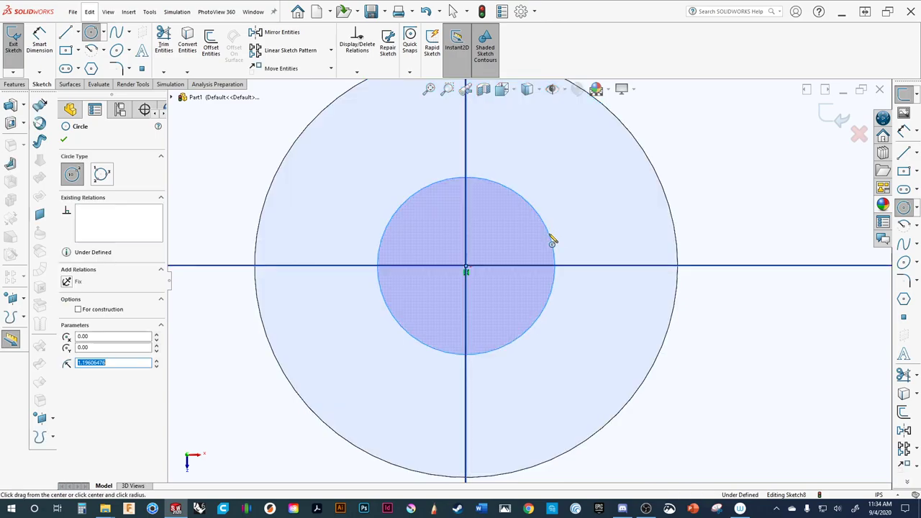
Dimension the circle's diameter to 2.5 in and exit the sketch.
left_click(904, 131)
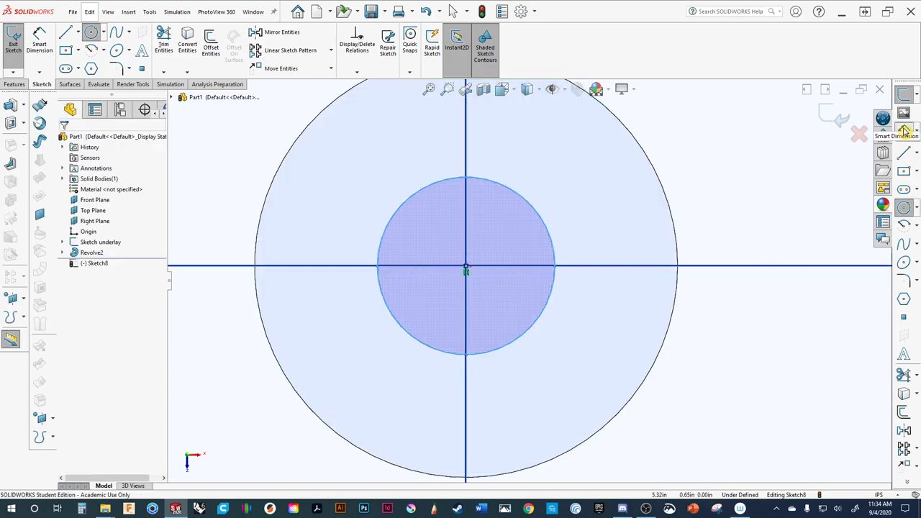
left_click(554, 249)
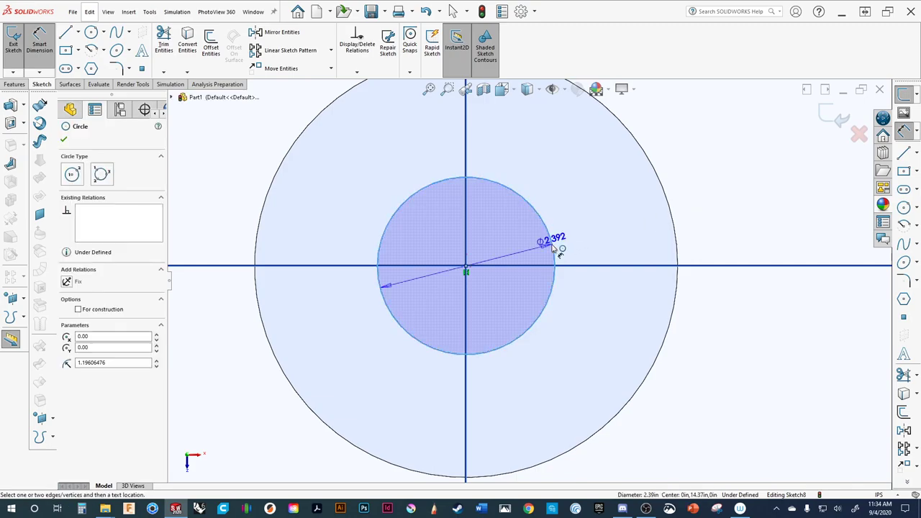
left_click(609, 167)
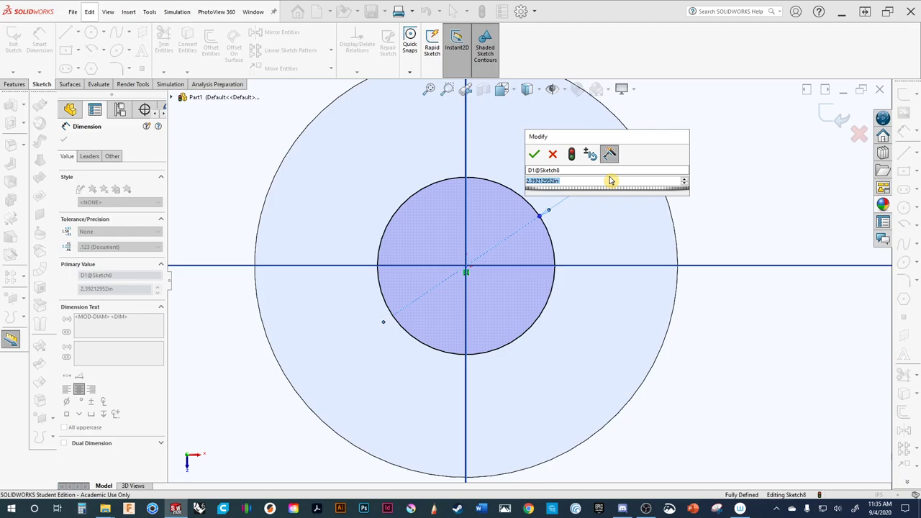
type("2.5")
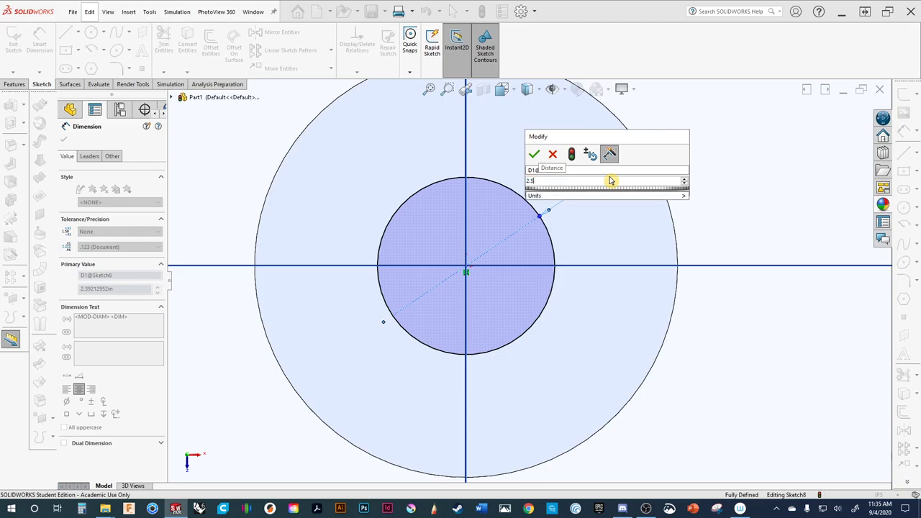
key("Return")
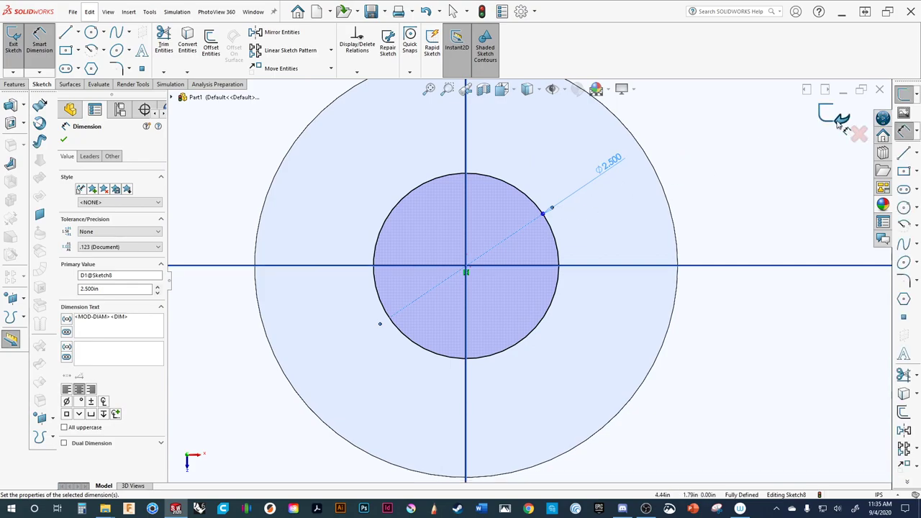
left_click(837, 121)
Set up a blind boss extrude of the circle upward from the top face, 2 in deep, with the result merged.
mouse_move(745, 216)
middle_mouse_down("ctrl")
mouse_move(741, 266)
mouse_move(736, 224)
mouse_move(738, 269)
mouse_move(721, 144)
mouse_move(734, 221)
middle_mouse_up("ctrl")
scroll(721, 146, "up", 3)
scroll(592, 269, "down", 6)
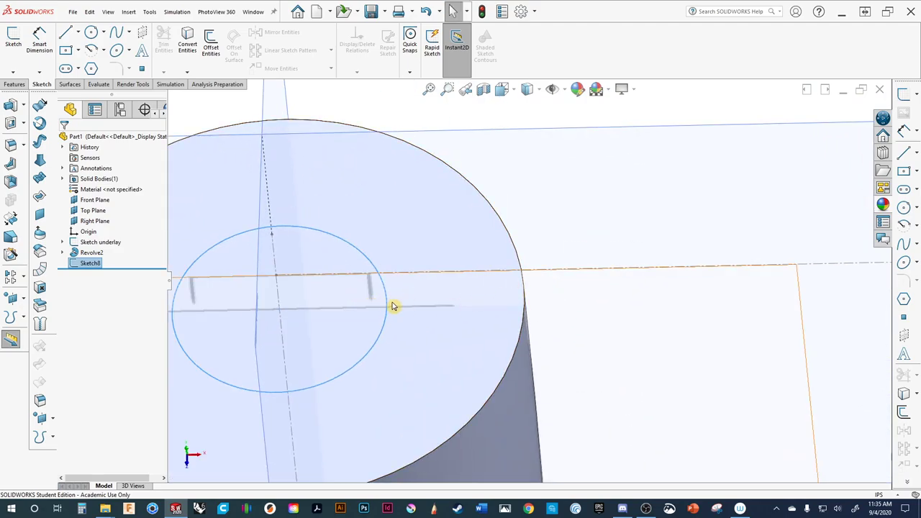
mouse_move(403, 305)
middle_mouse_down("ctrl")
mouse_move(530, 292)
mouse_move(535, 210)
mouse_move(526, 189)
mouse_move(504, 185)
mouse_move(517, 191)
mouse_move(496, 201)
middle_mouse_up("ctrl")
scroll(528, 272, "down", 2)
scroll(528, 272, "up", 2)
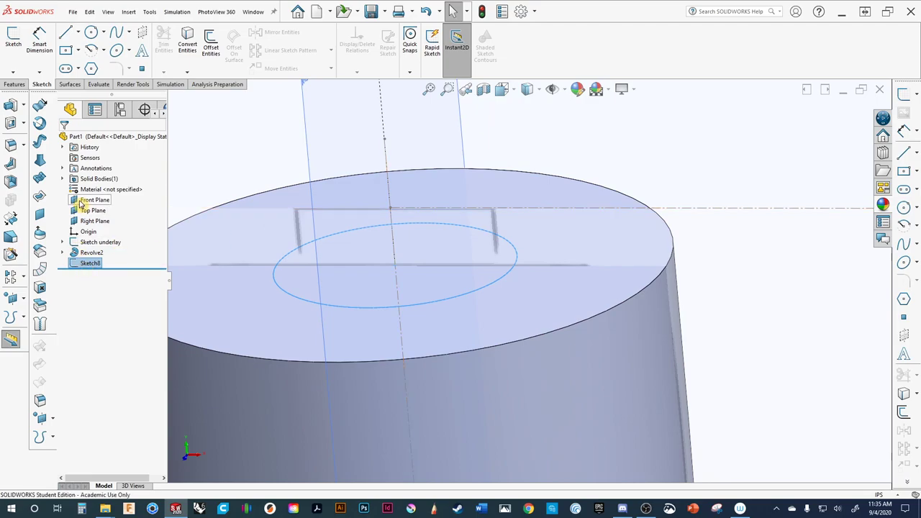
left_click(9, 106)
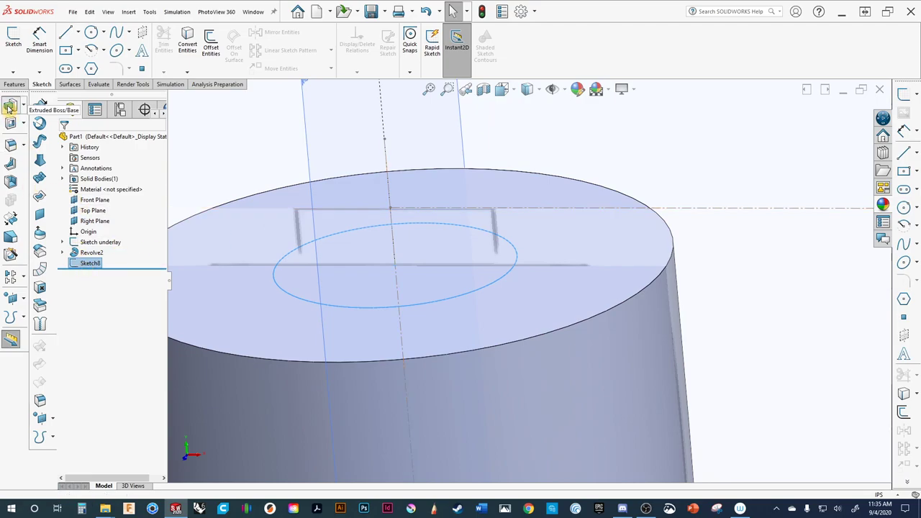
scroll(347, 243, "up", 5)
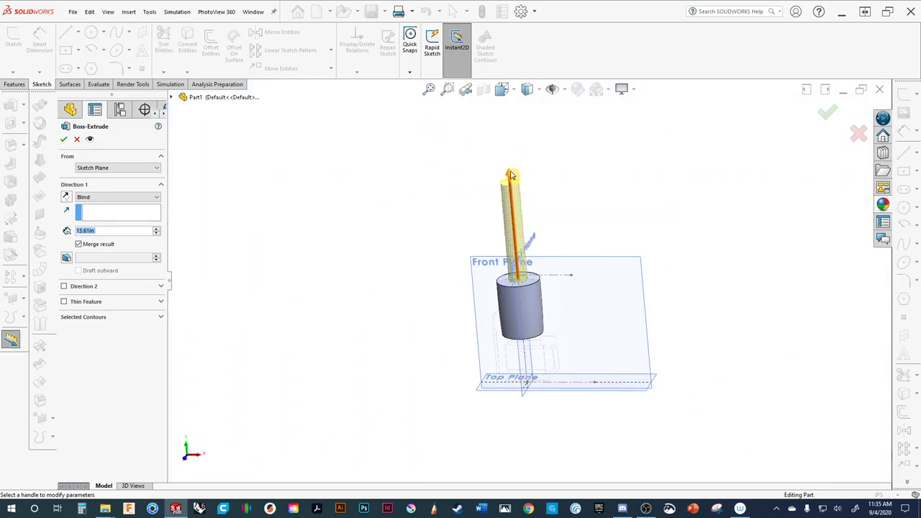
scroll(520, 231, "down", 5)
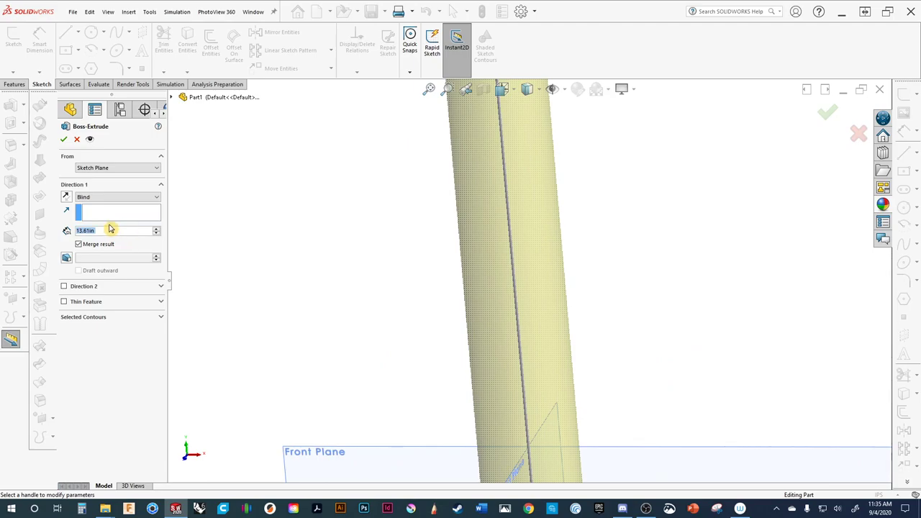
type("2")
key("Return")
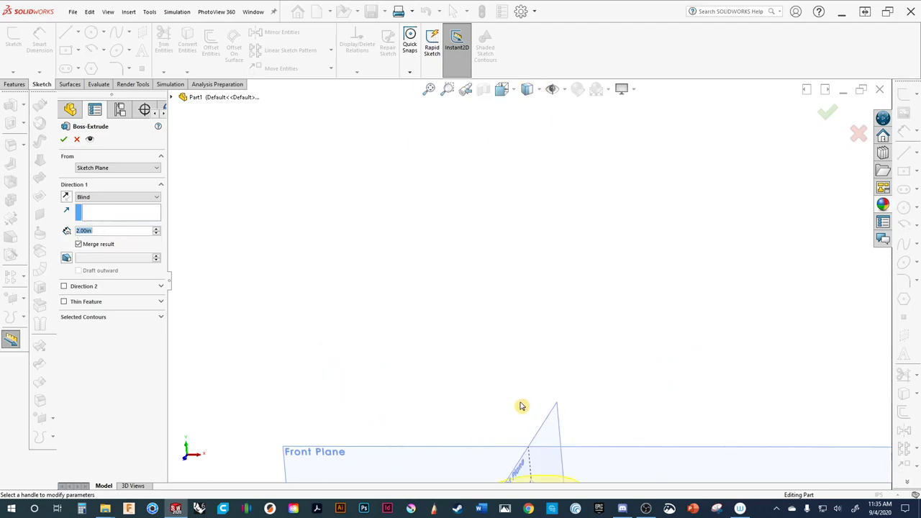
scroll(543, 401, "down", 4)
scroll(469, 221, "down", 2)
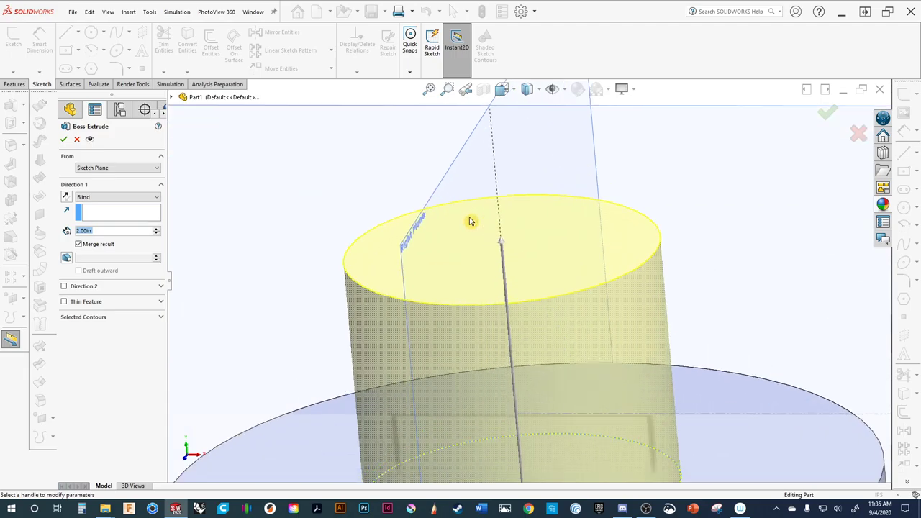
scroll(507, 233, "up", 2)
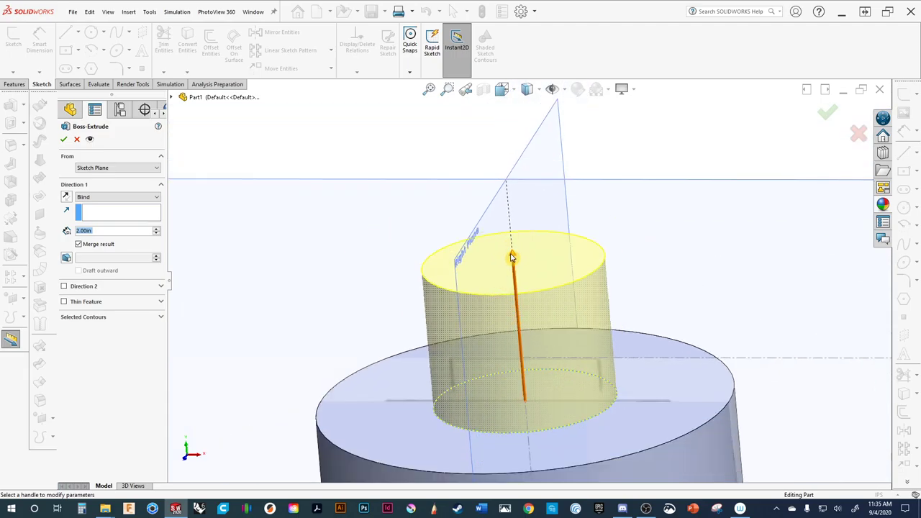
Shorten the boss extrusion to match the underlay, set its depth to 0.60 in and accept it.
left_click_drag(512, 257, 522, 357)
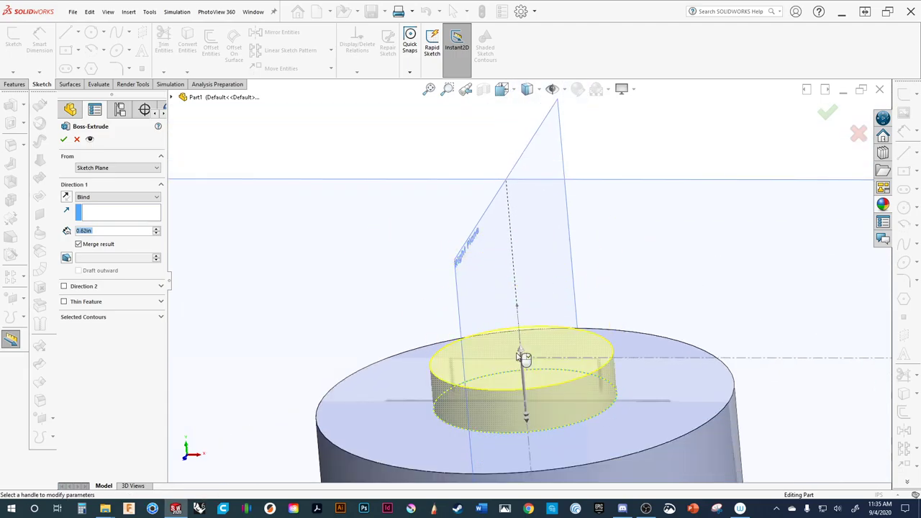
middle_click_drag(606, 300, 596, 264)
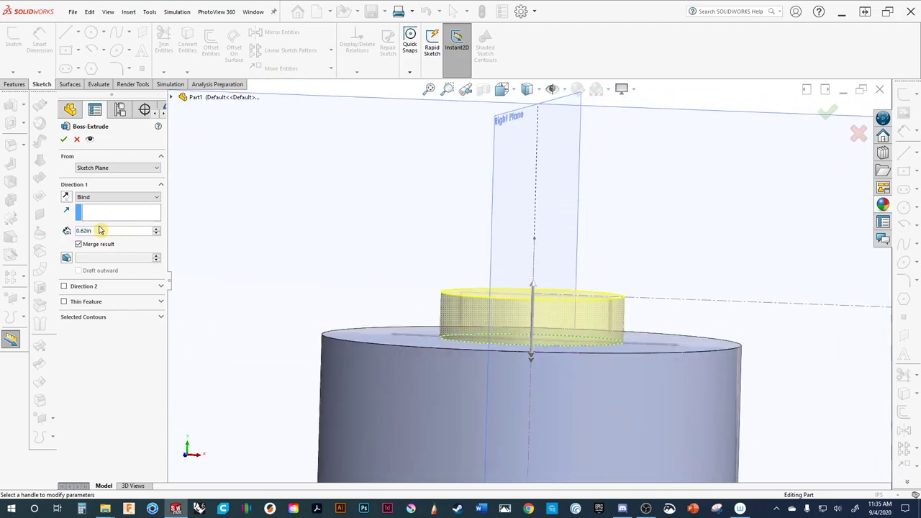
type("60")
key("Return")
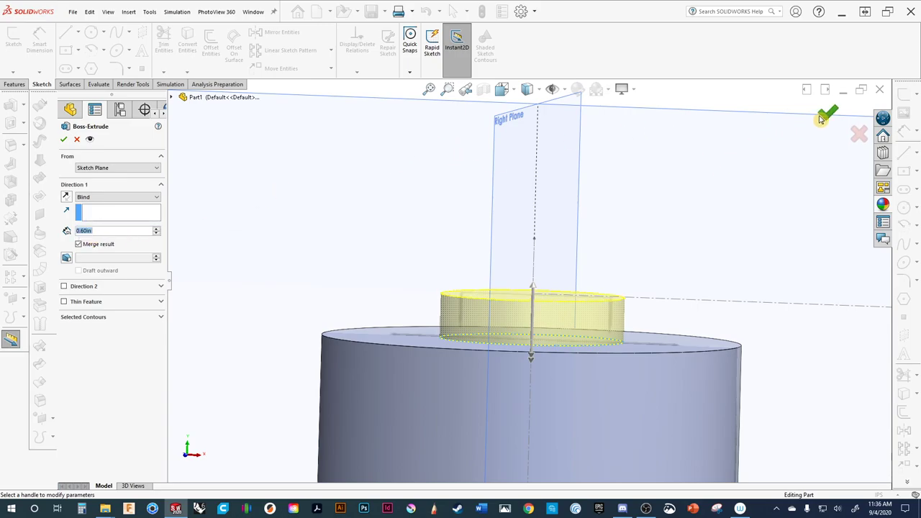
key("Return")
Open the circle sketch under the new boss extrusion for editing.
scroll(565, 269, "down", 3)
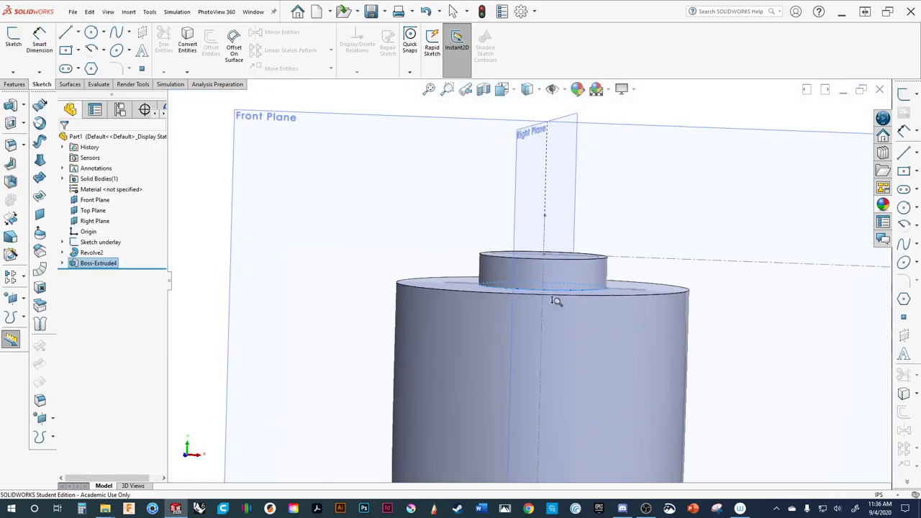
middle_click_drag(564, 269, 553, 309)
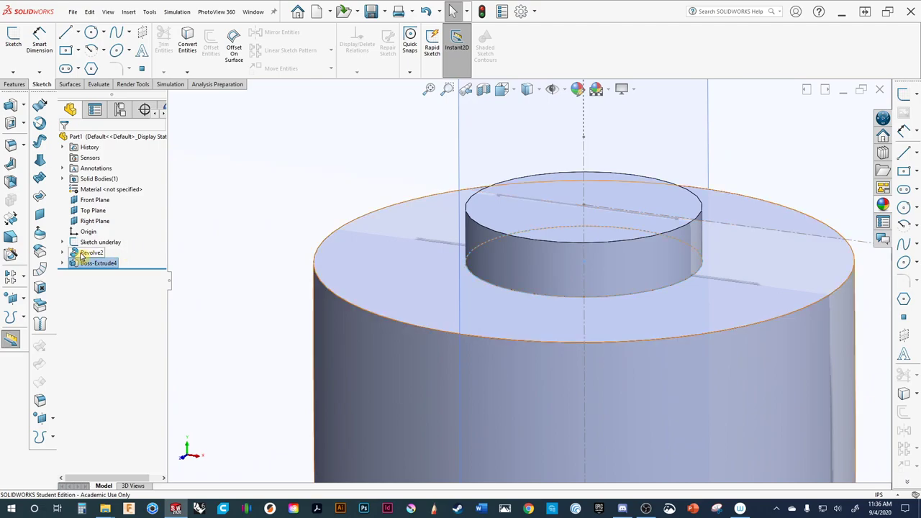
left_click(62, 263)
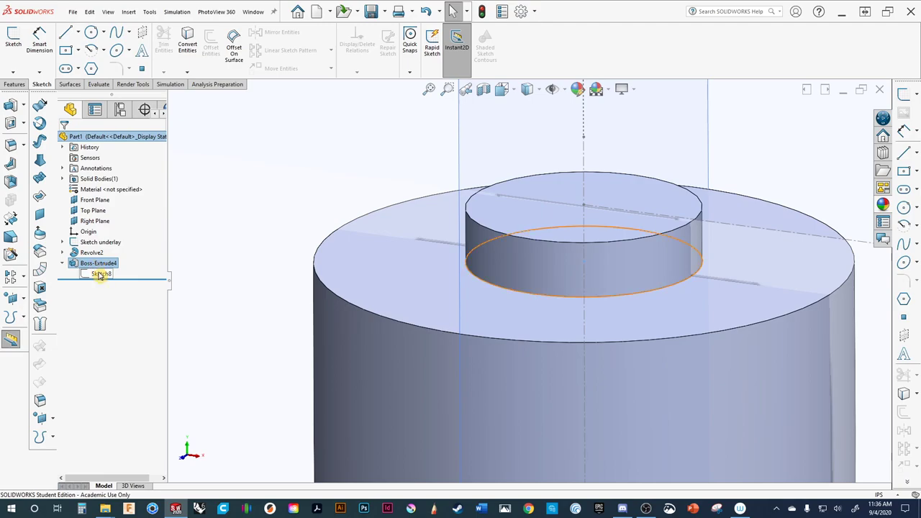
left_click(100, 274)
left_click(584, 263)
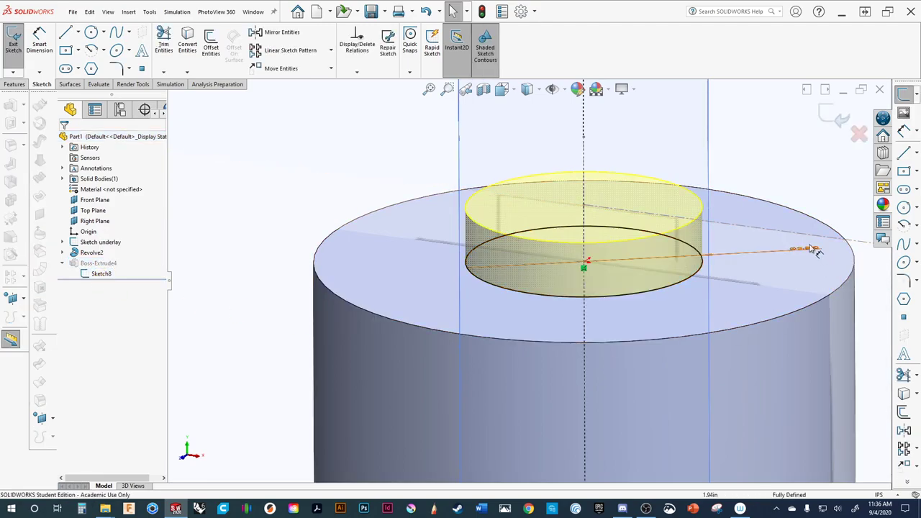
Set the boss circle's diameter to 1.75 in and compare it with the underlay.
middle_click_drag(801, 266, 787, 302)
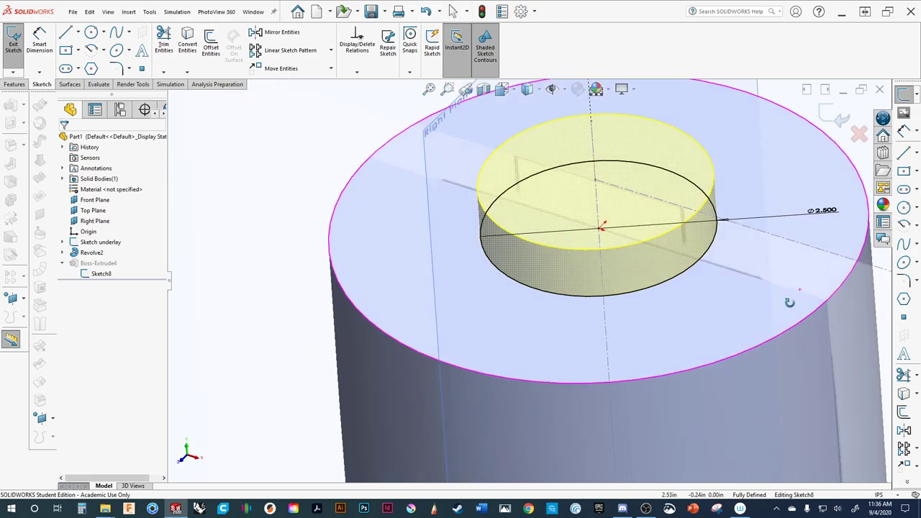
double_click(820, 210)
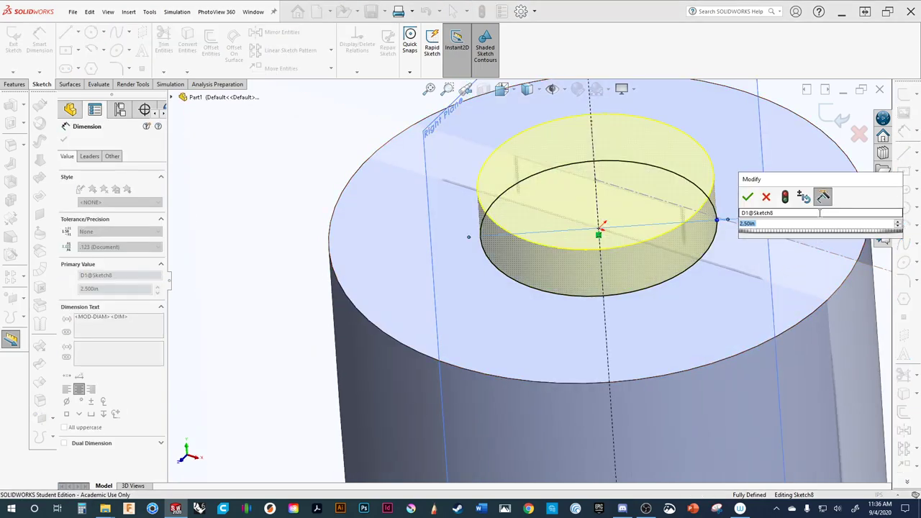
type("1.75")
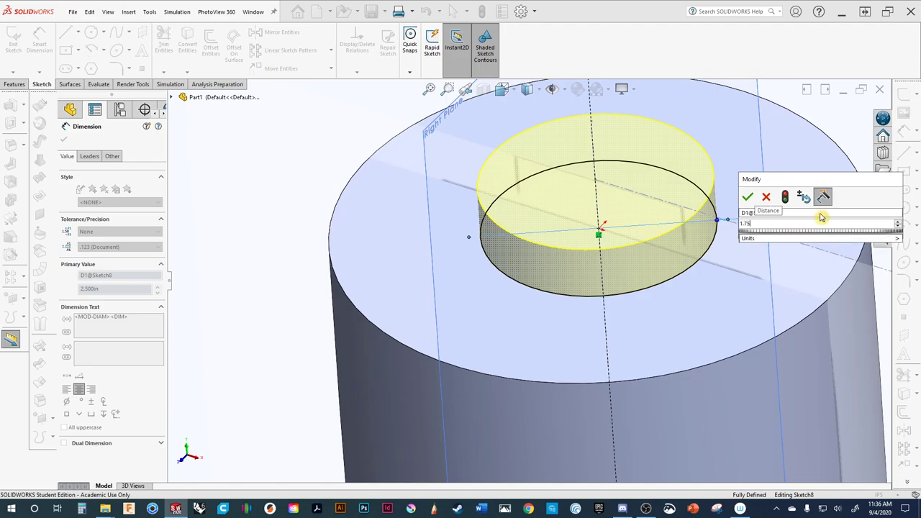
key("Return")
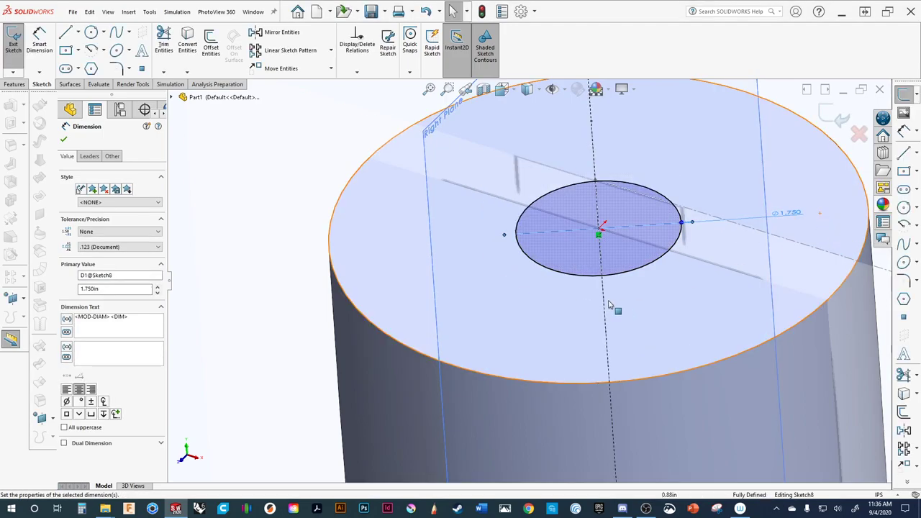
mouse_move(610, 308)
middle_mouse_down()
mouse_move(626, 232)
mouse_move(637, 249)
middle_mouse_up()
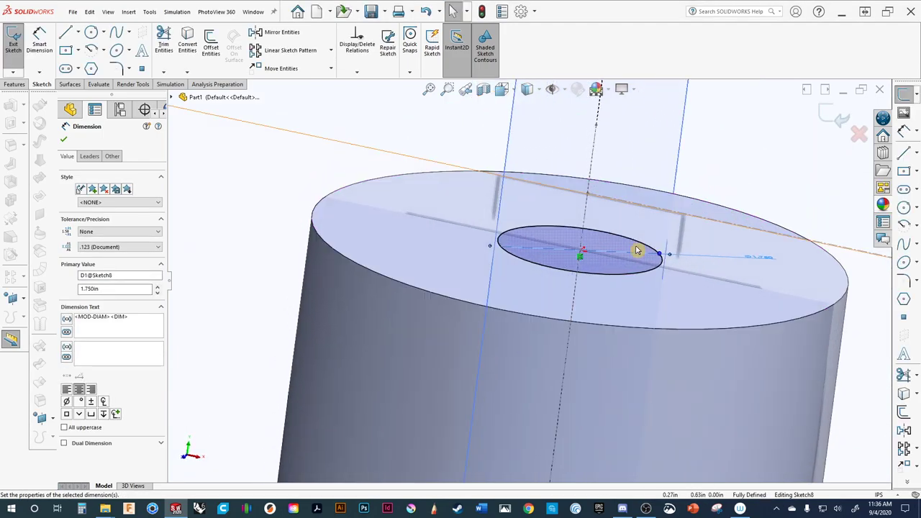
key("Escape")
Set the boss circle's diameter to 2 in and exit the sketch to rebuild the boss.
double_click(759, 256)
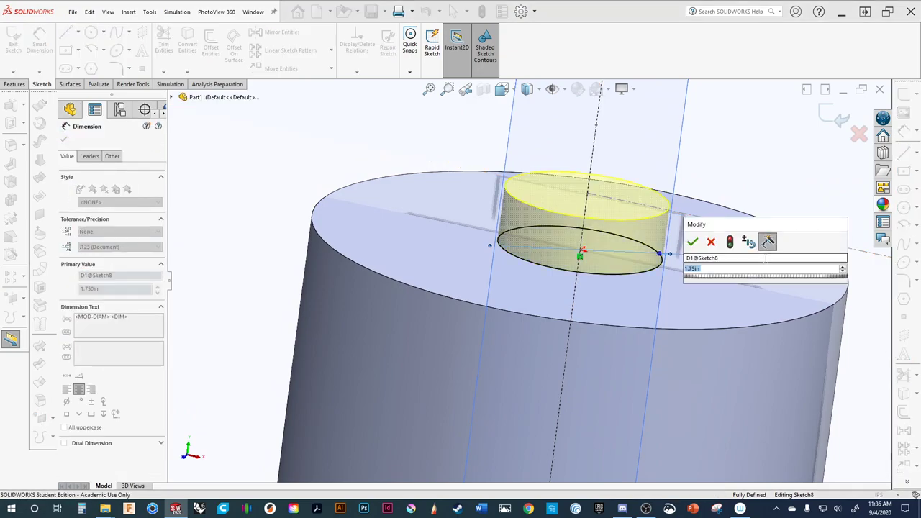
type("2")
key("Return")
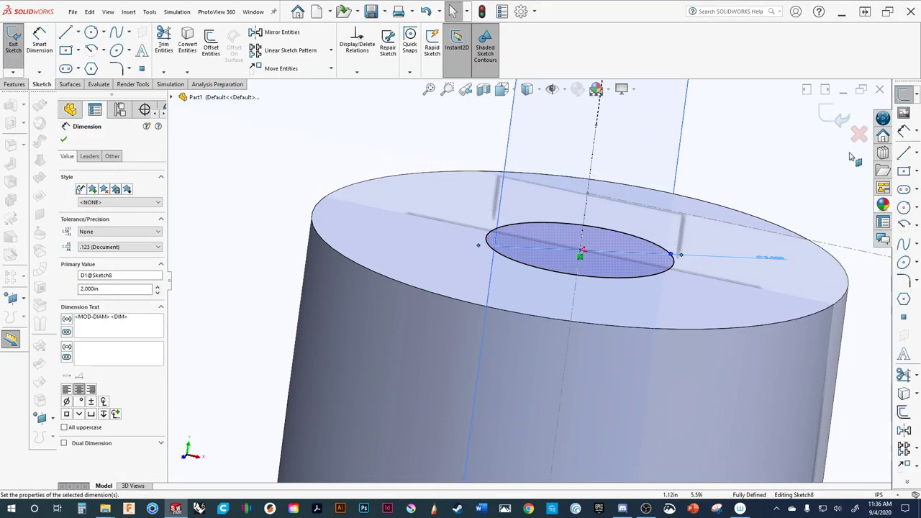
key("Escape")
key("e")
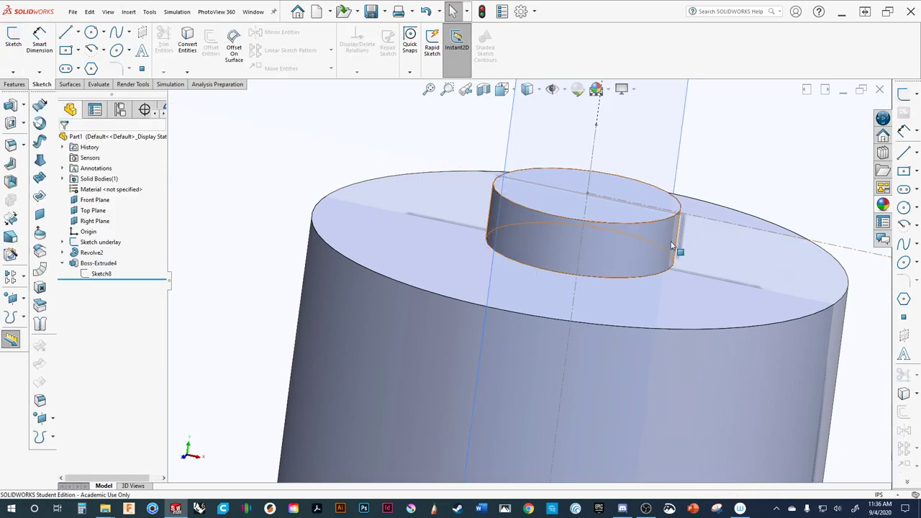
Expand the Solid Bodies folder to check which bodies the part contains.
mouse_move(638, 245)
middle_mouse_down()
mouse_move(638, 203)
mouse_move(650, 242)
mouse_move(628, 255)
middle_mouse_up()
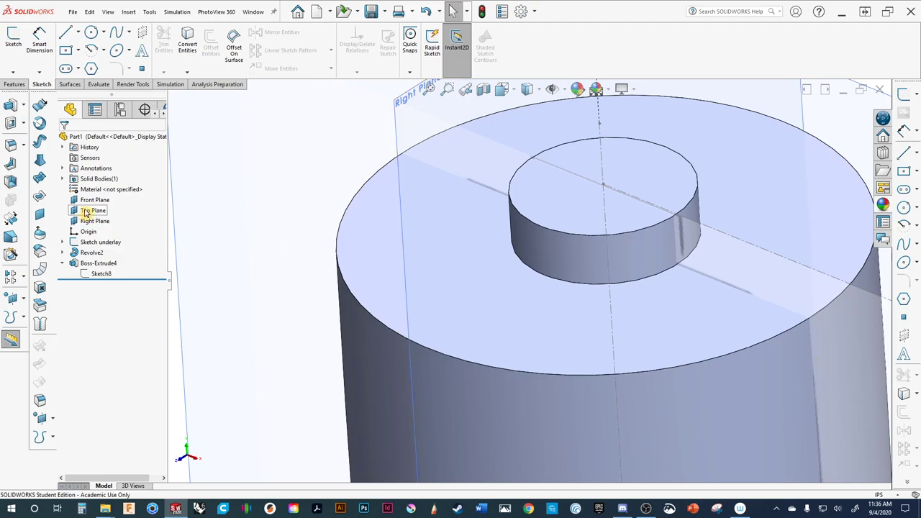
left_click(67, 180)
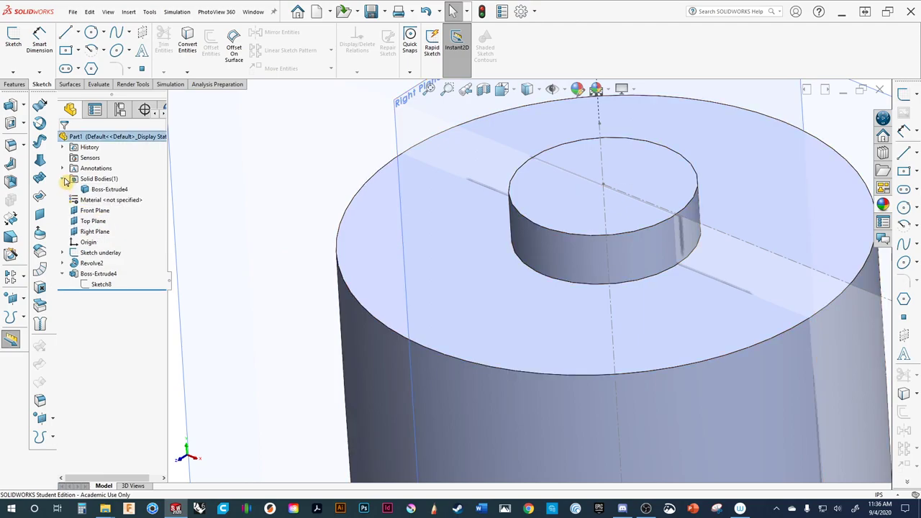
Edit the boss extrusion on top of the body and disable Merge result so it becomes a separate solid body.
left_click(107, 190)
scroll(334, 324, "up", 5)
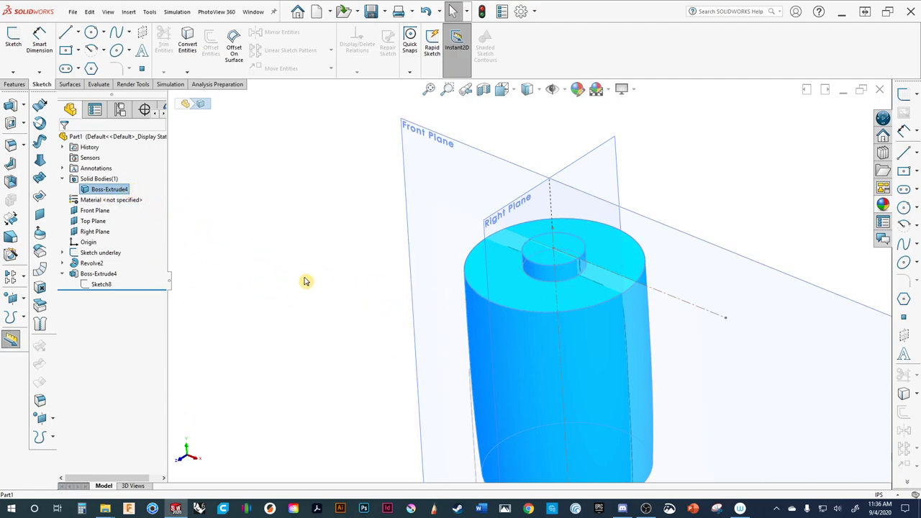
mouse_move(305, 282)
middle_mouse_down()
mouse_move(304, 249)
mouse_move(216, 267)
middle_mouse_up()
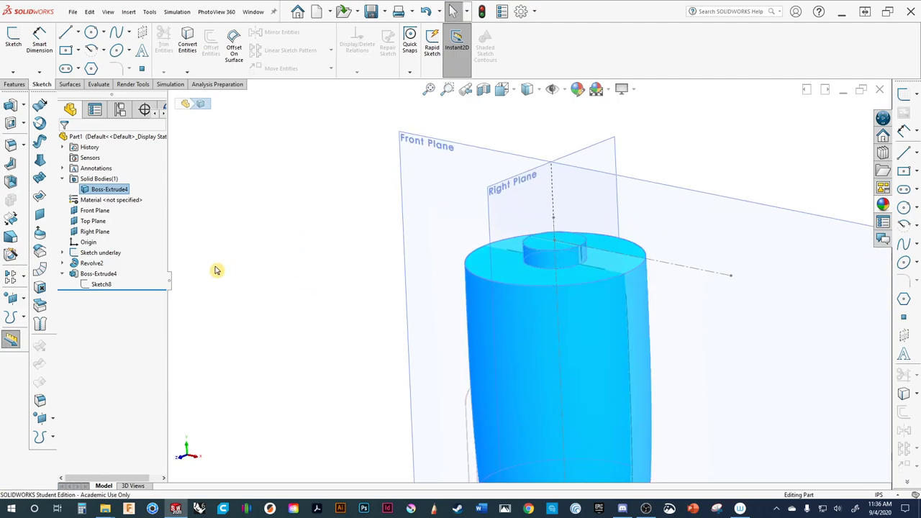
left_click(100, 274)
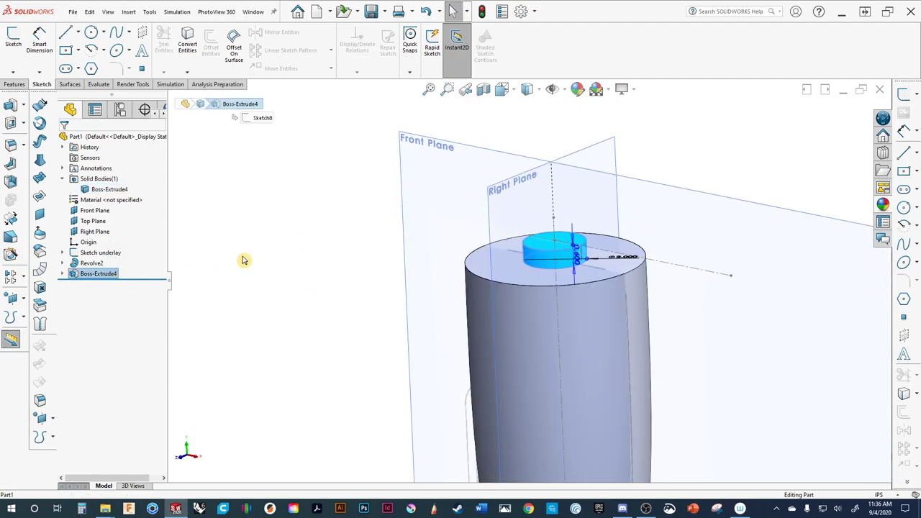
right_click(112, 274)
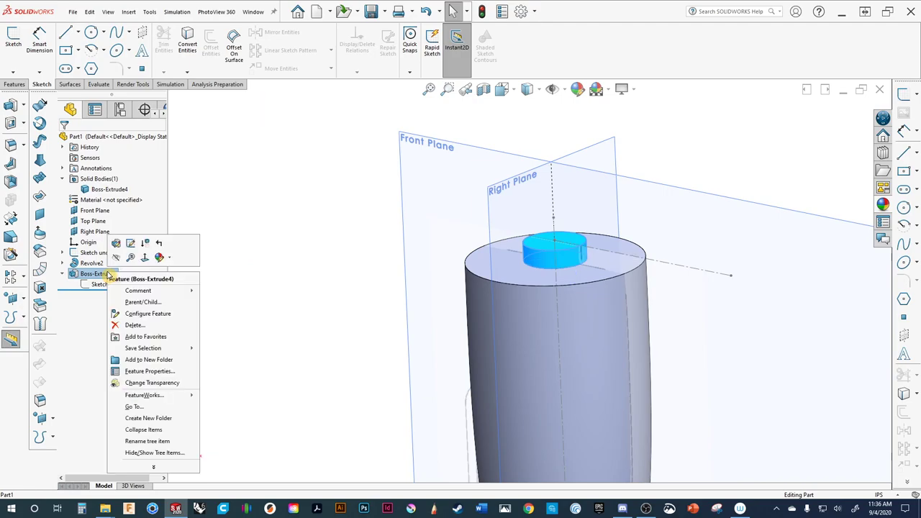
left_click(115, 246)
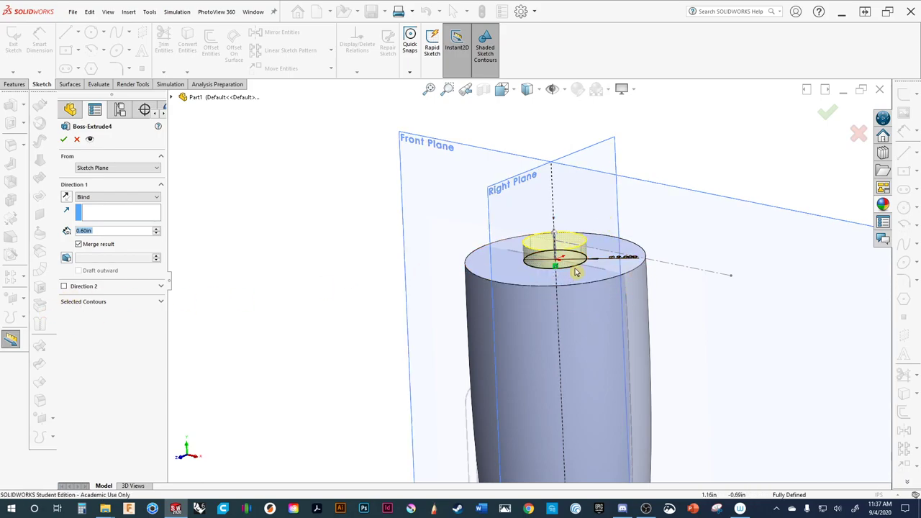
left_click(80, 245)
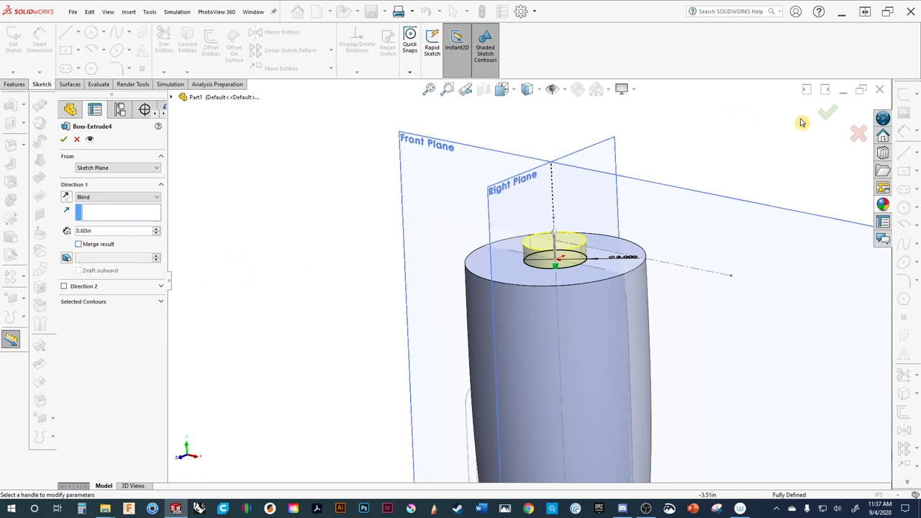
left_click(835, 113)
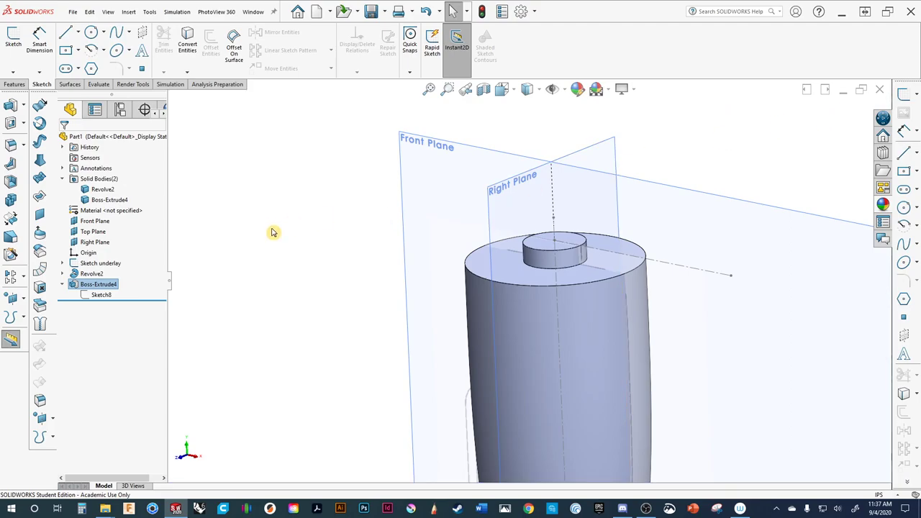
Highlight the two solid bodies in turn to tell them apart, and rename the revolved body "main body".
left_click(100, 190)
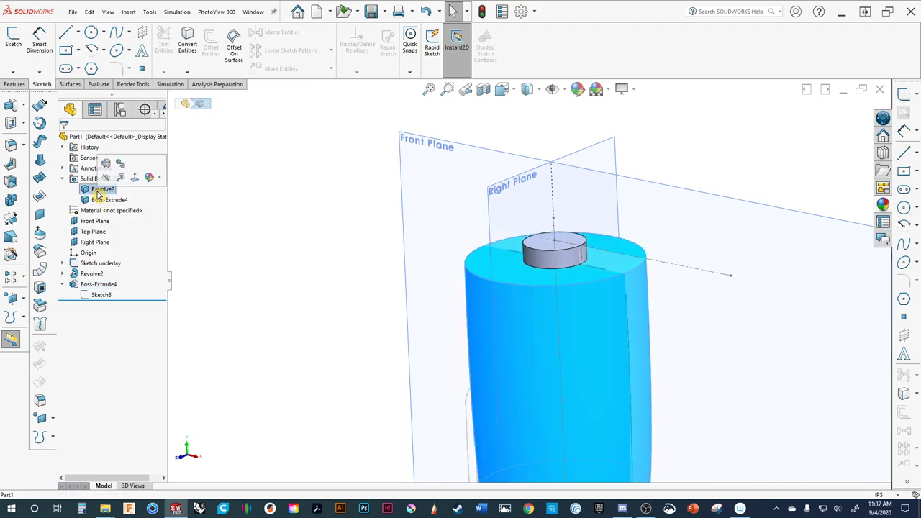
left_click(103, 201)
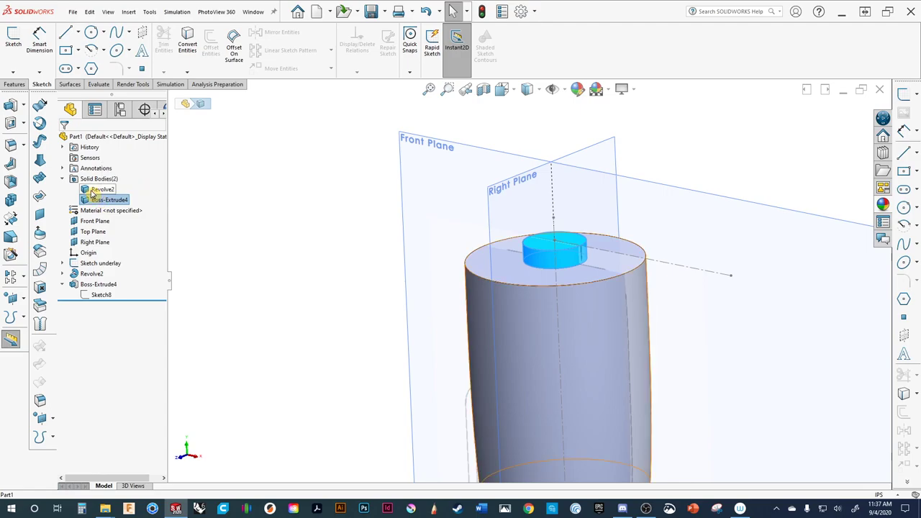
left_click(95, 189)
left_click(95, 201)
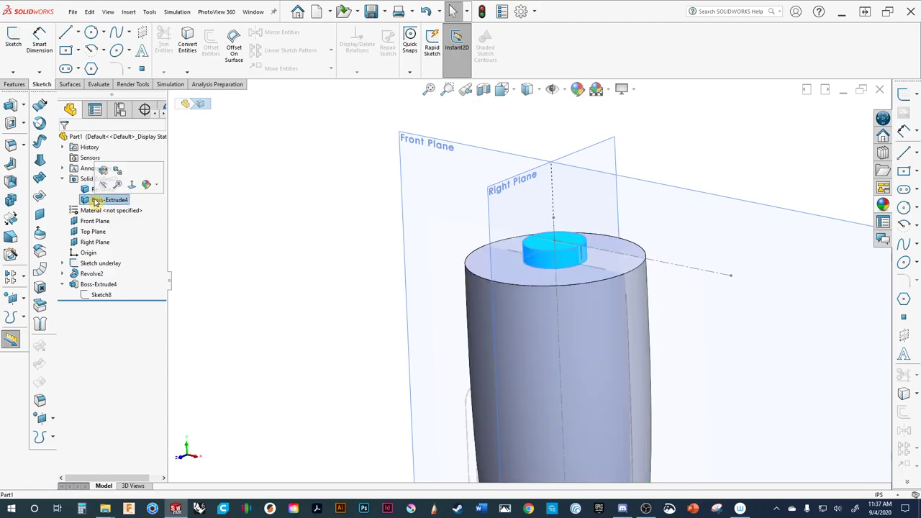
left_click(92, 190)
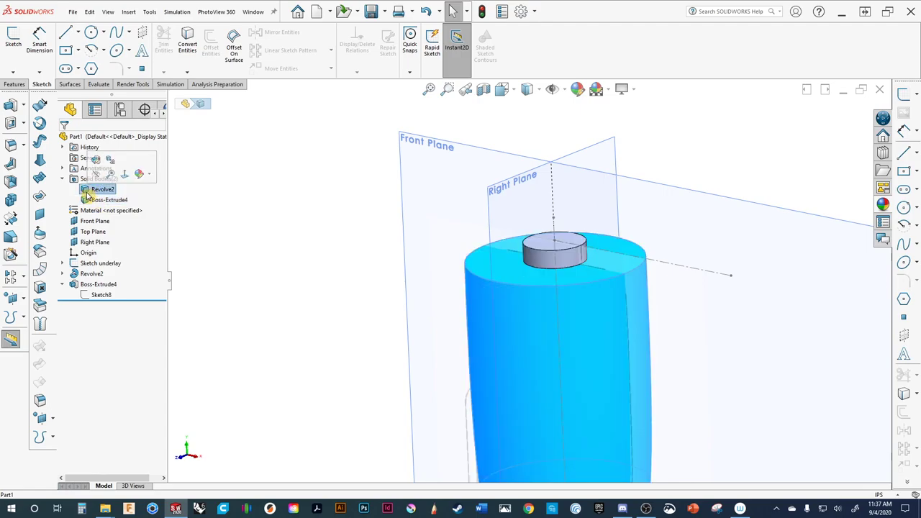
left_click(110, 200)
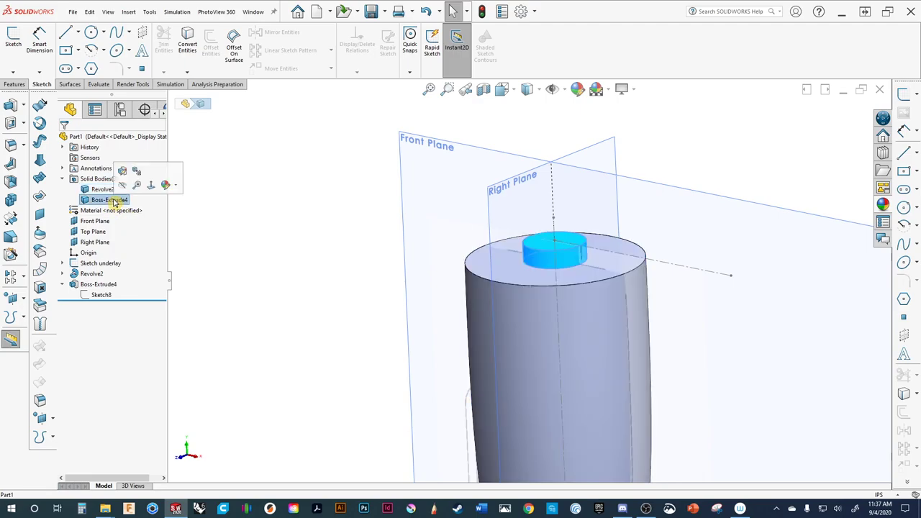
left_click(104, 189)
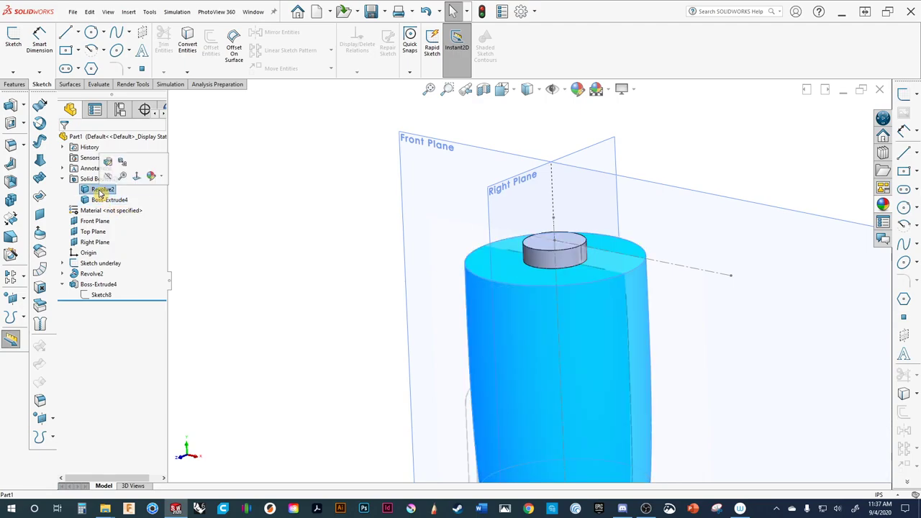
left_click(104, 190)
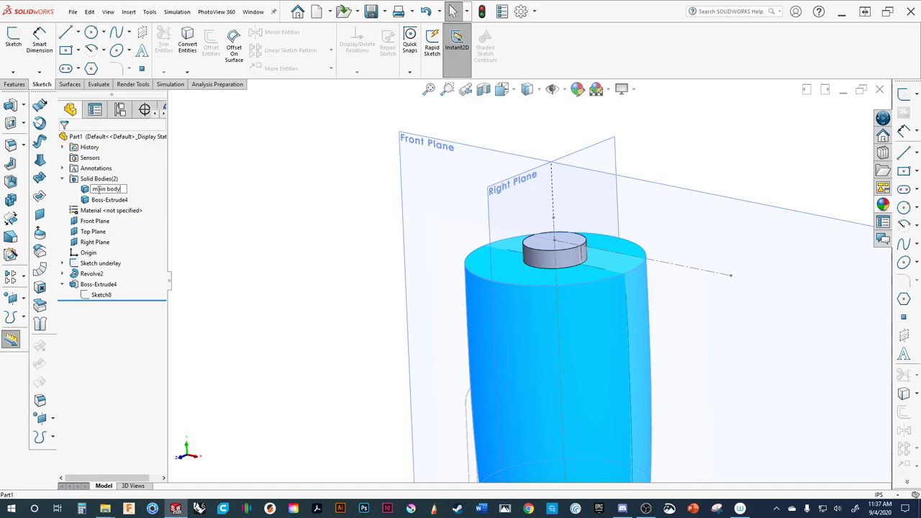
type("main body")
key("Return")
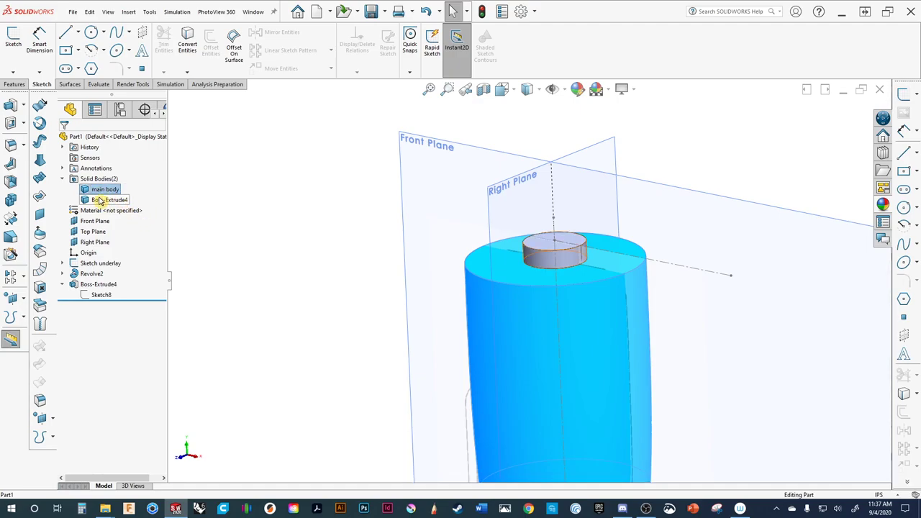
Examine the coffee maker's base and feet in the sketch underlay around the Top Plane and the origin.
key("f")
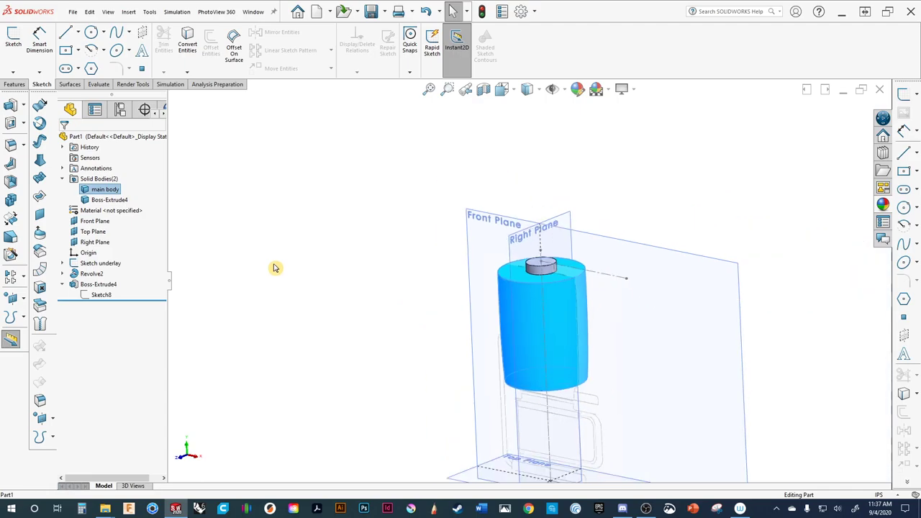
middle_click_drag(331, 295, 286, 173)
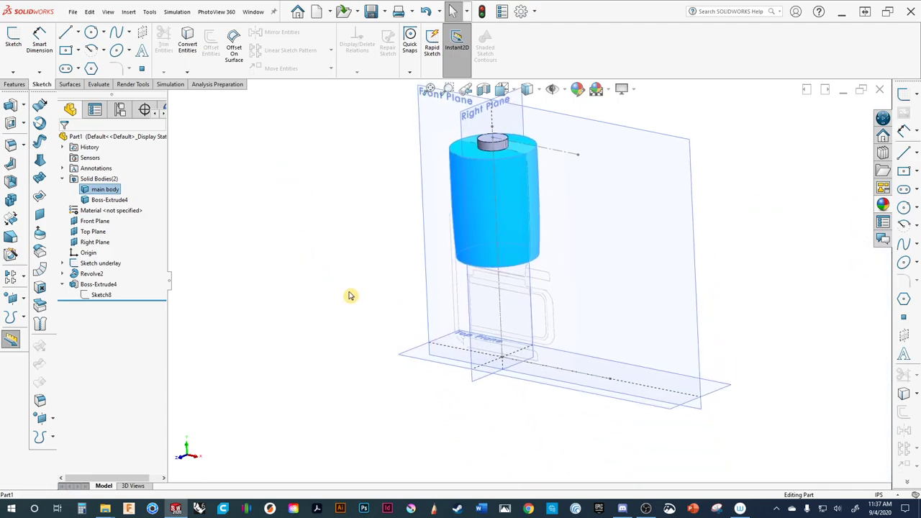
scroll(374, 306, "down", 5)
middle_click_drag(452, 314, 241, 237, "ctrl")
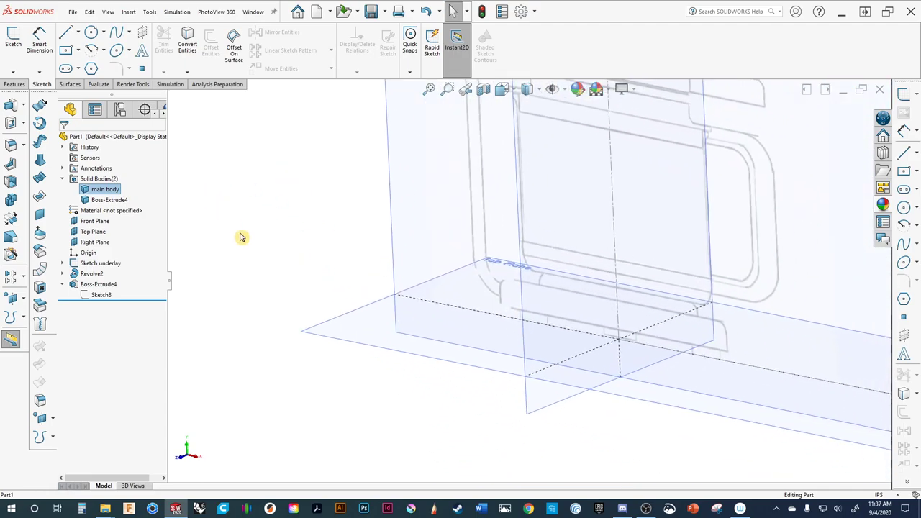
middle_click_drag(528, 333, 467, 308, "ctrl")
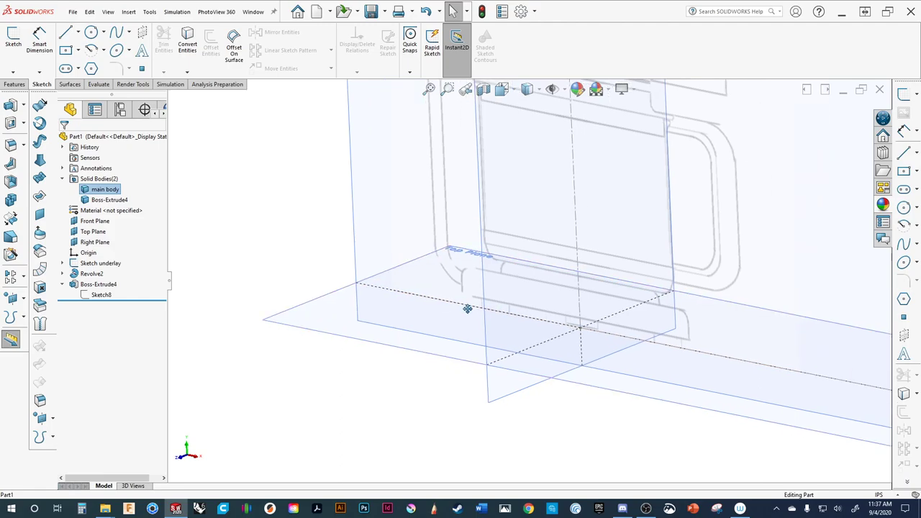
scroll(456, 323, "up", 1)
scroll(590, 318, "down", 4)
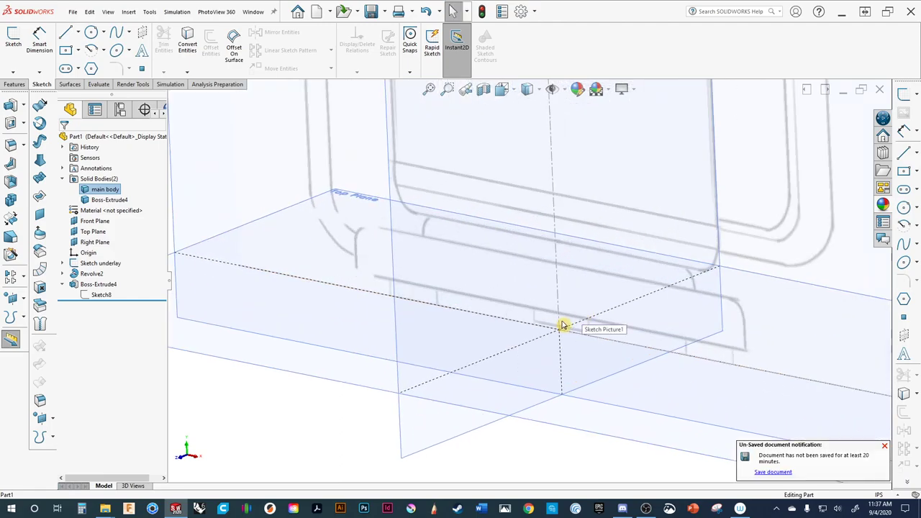
mouse_move(554, 328)
middle_mouse_down()
mouse_move(555, 311)
mouse_move(547, 323)
middle_mouse_up()
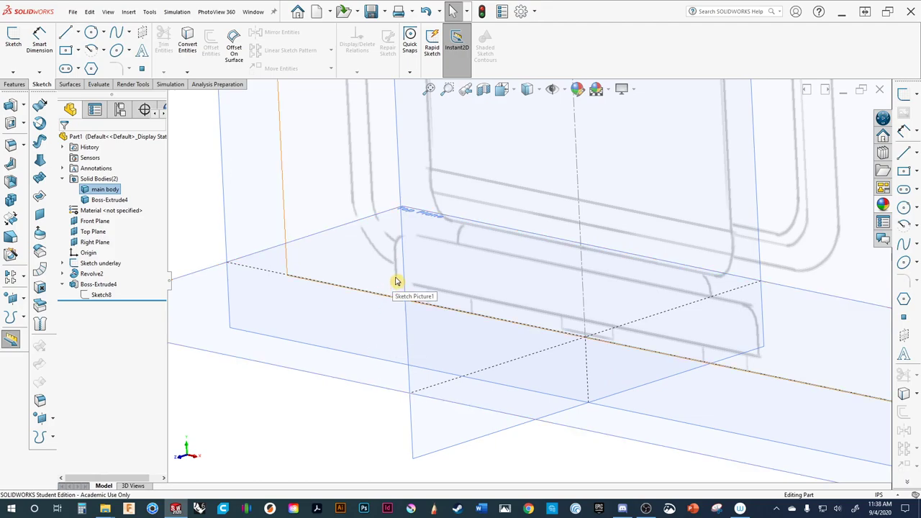
left_click(208, 274)
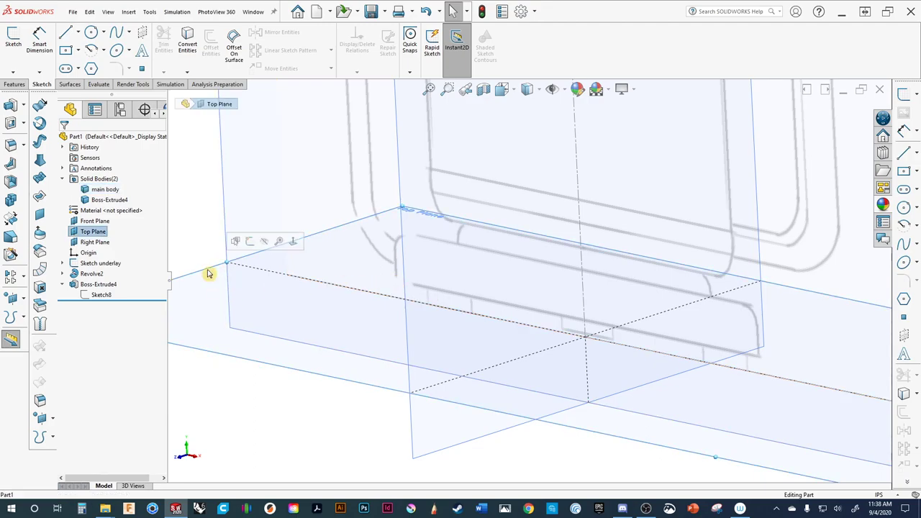
left_click(137, 14)
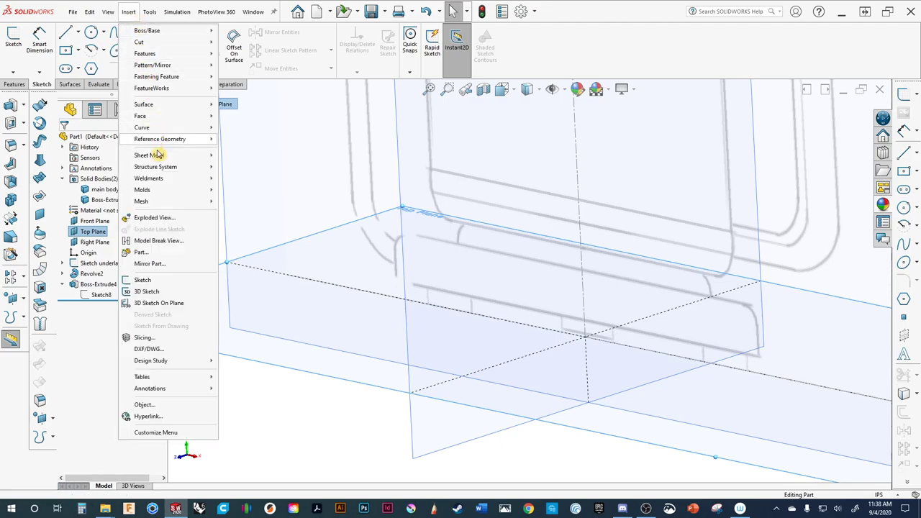
mouse_move(155, 139)
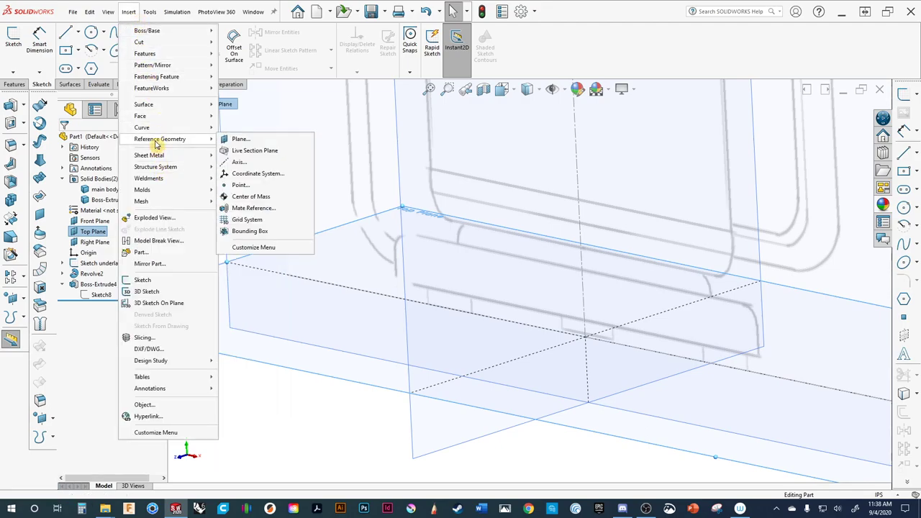
left_click(237, 140)
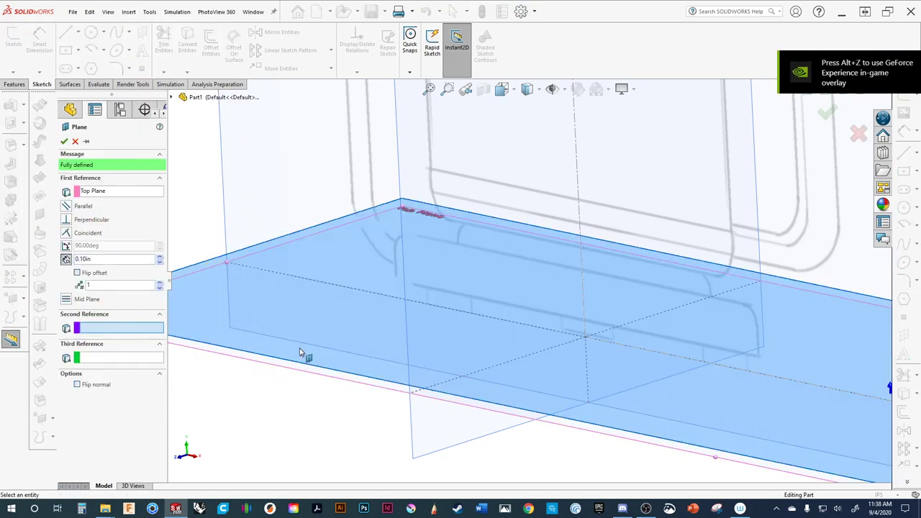
mouse_move(301, 352)
middle_mouse_down()
mouse_move(302, 333)
mouse_move(305, 341)
middle_mouse_up()
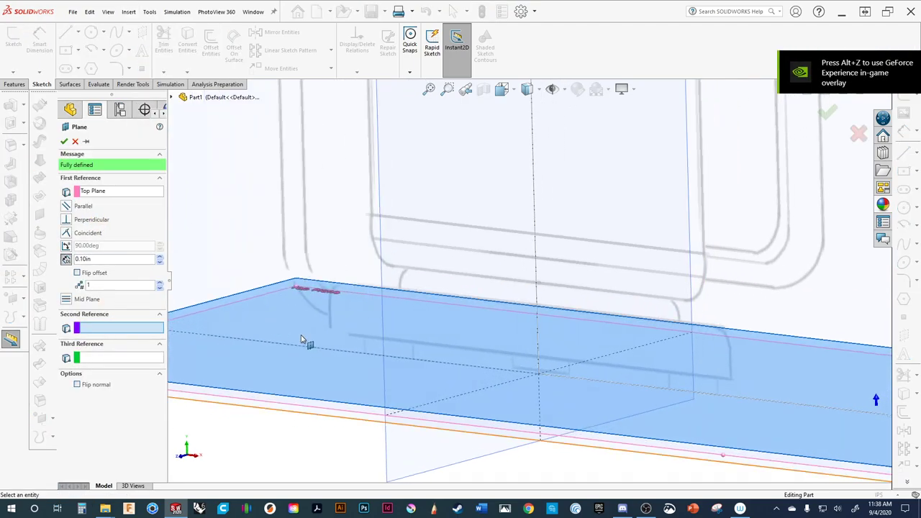
left_click(502, 88)
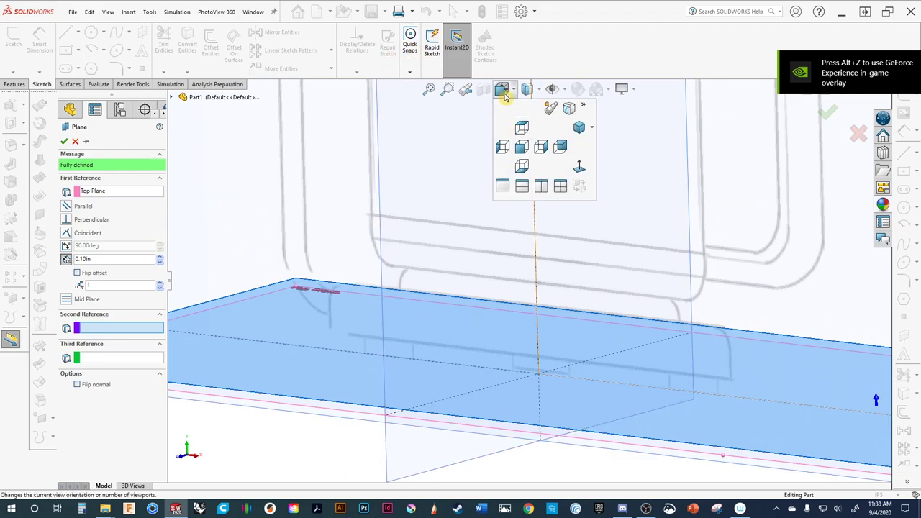
left_click(522, 147)
scroll(468, 469, "down", 4)
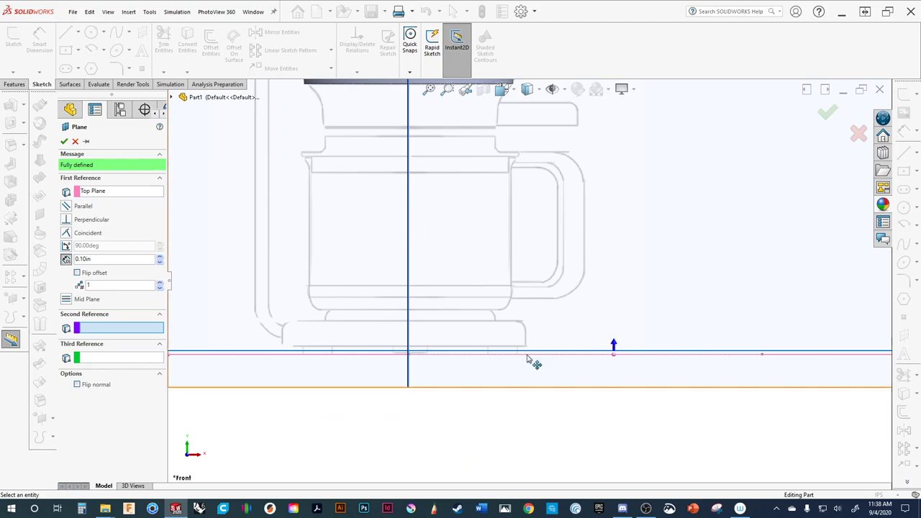
left_click(159, 257)
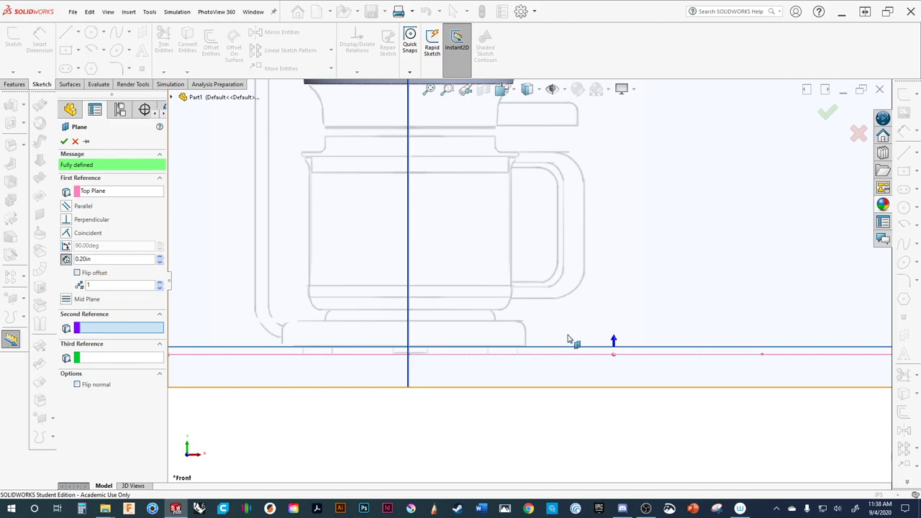
left_click(858, 133)
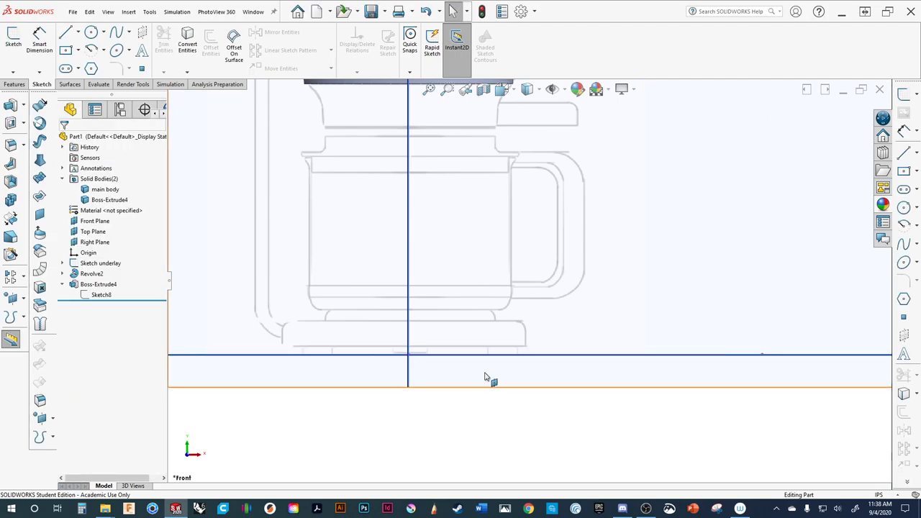
Start a sketch on the Top Plane and draw a circle centred on the origin, about 5.79 in in diameter.
middle_click_drag(567, 314, 555, 343)
scroll(273, 335, "down", 3)
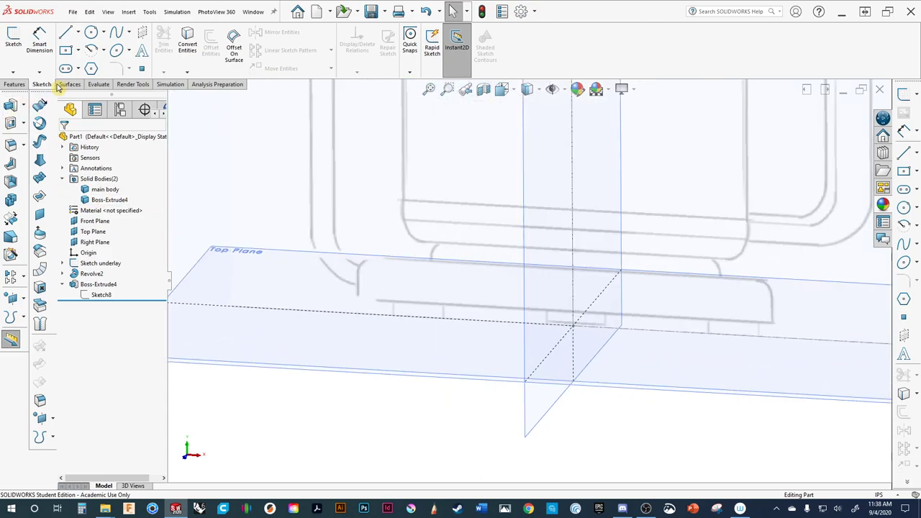
scroll(284, 342, "up", 3)
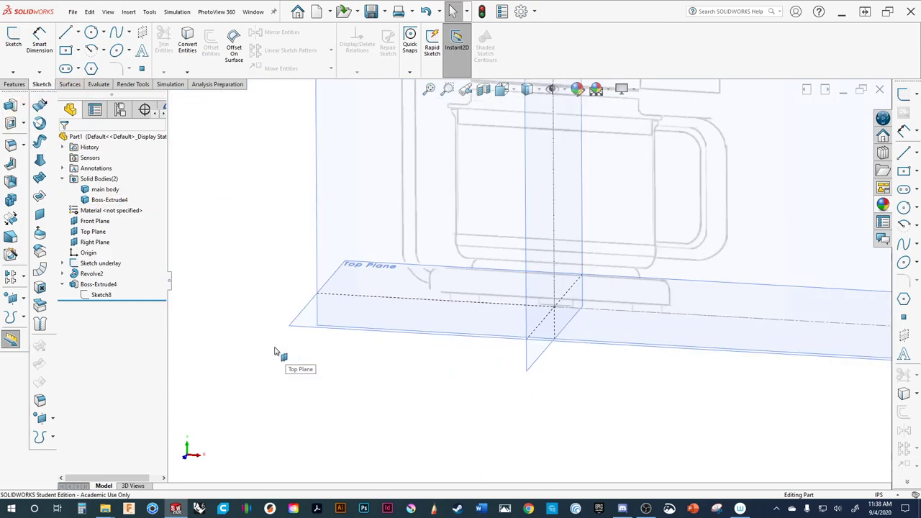
left_click(293, 330)
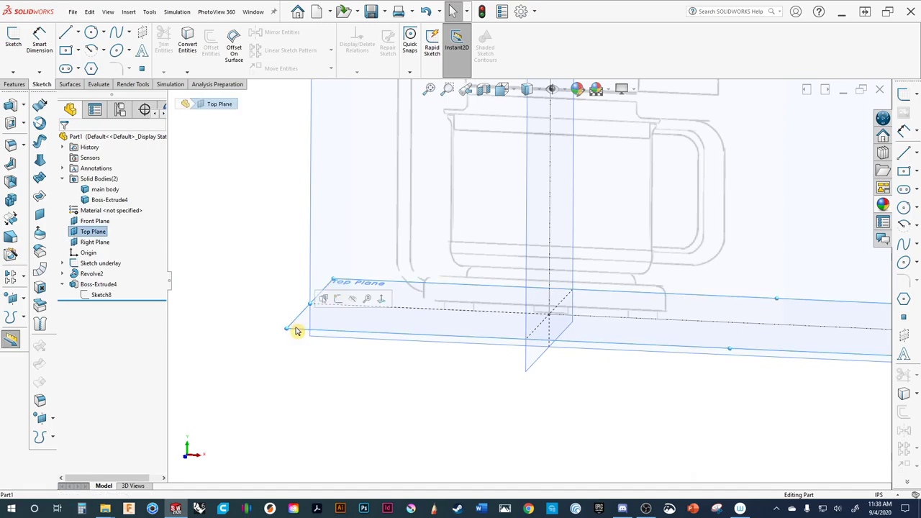
left_click(340, 300)
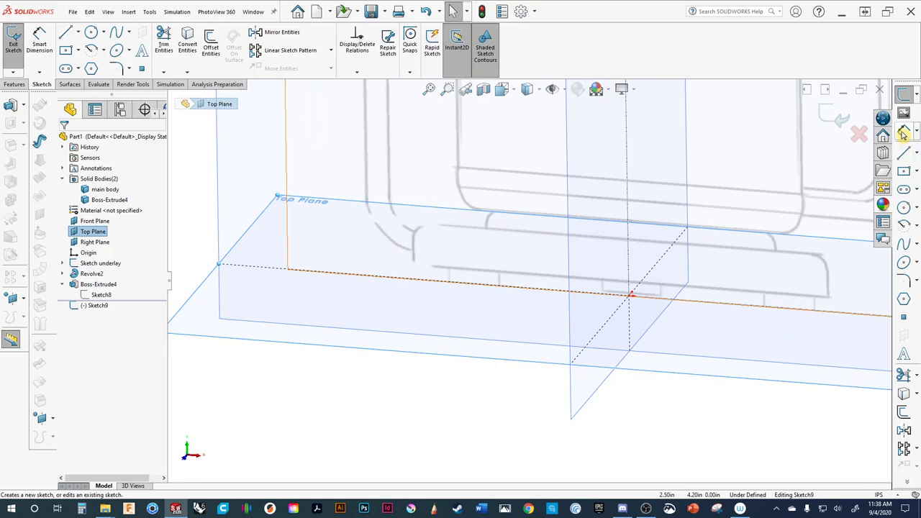
left_click(904, 207)
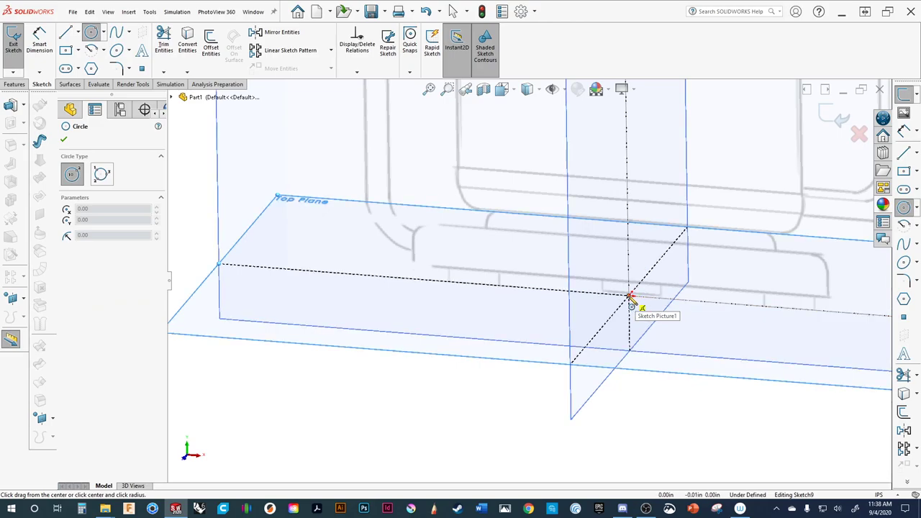
left_click(630, 295)
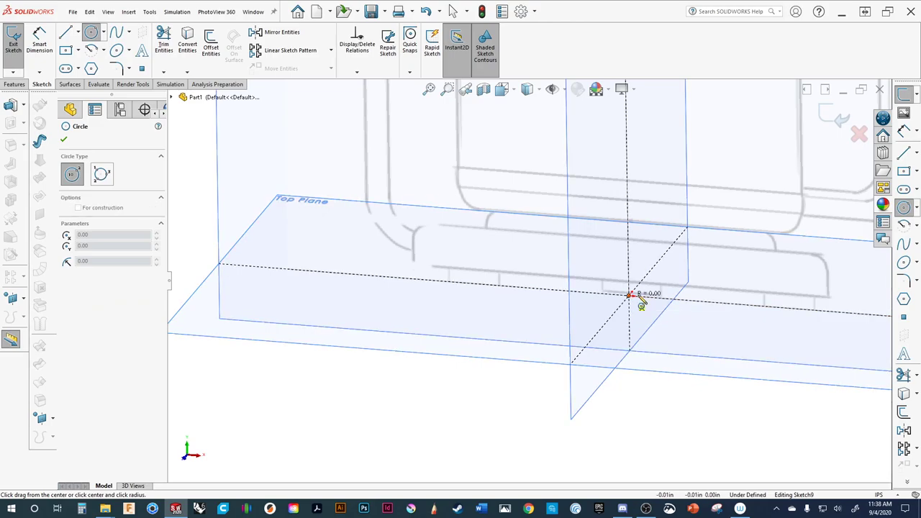
left_click(820, 310)
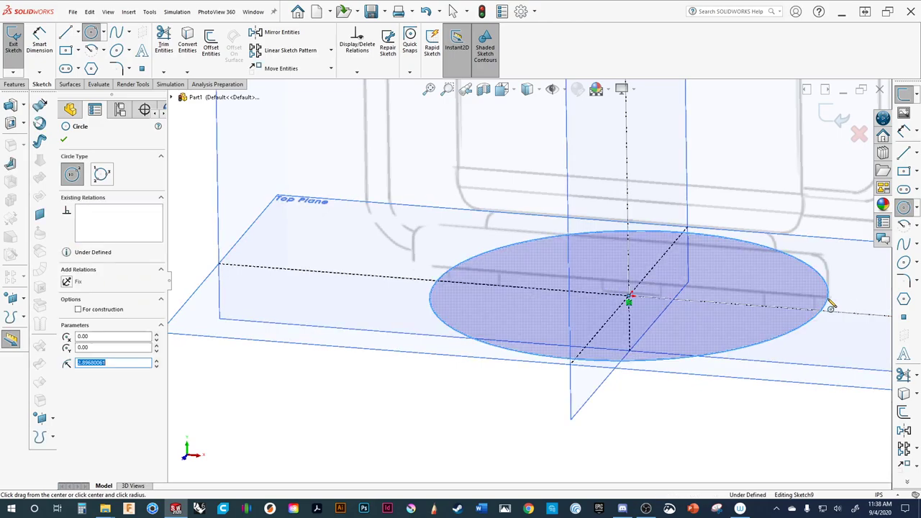
Dimension the base circle's diameter and set it to 5.5 in.
left_click(904, 133)
left_click(797, 370)
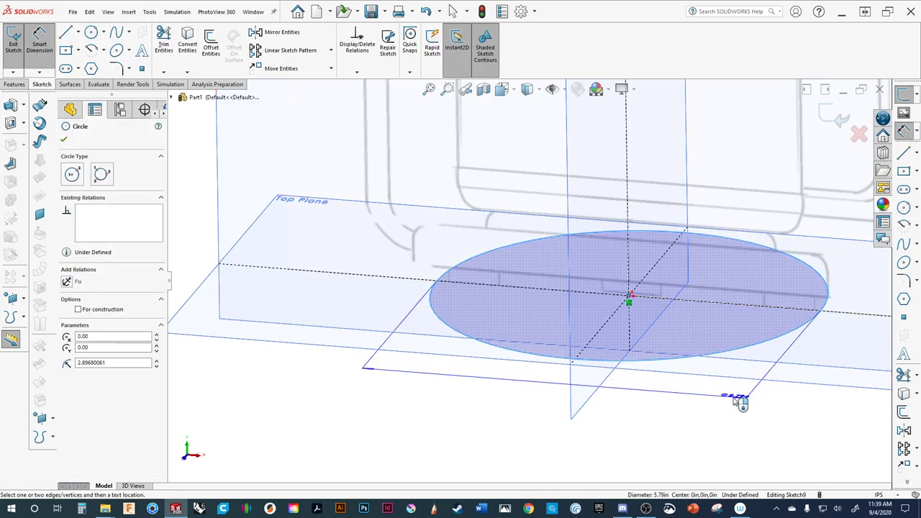
left_click(630, 371)
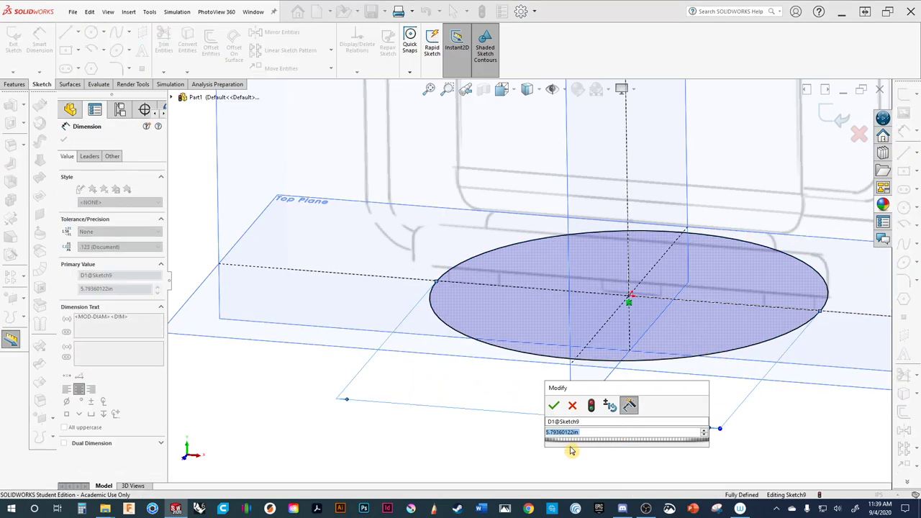
type("5.5")
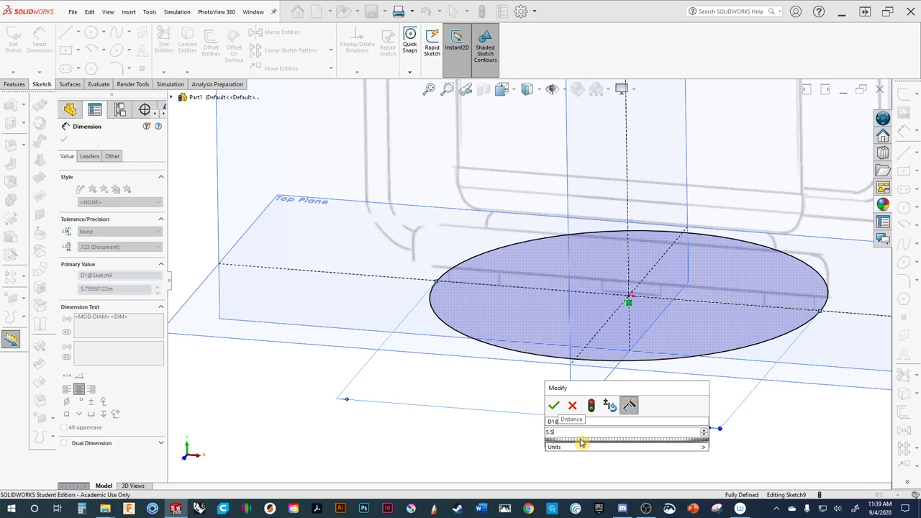
key("Return")
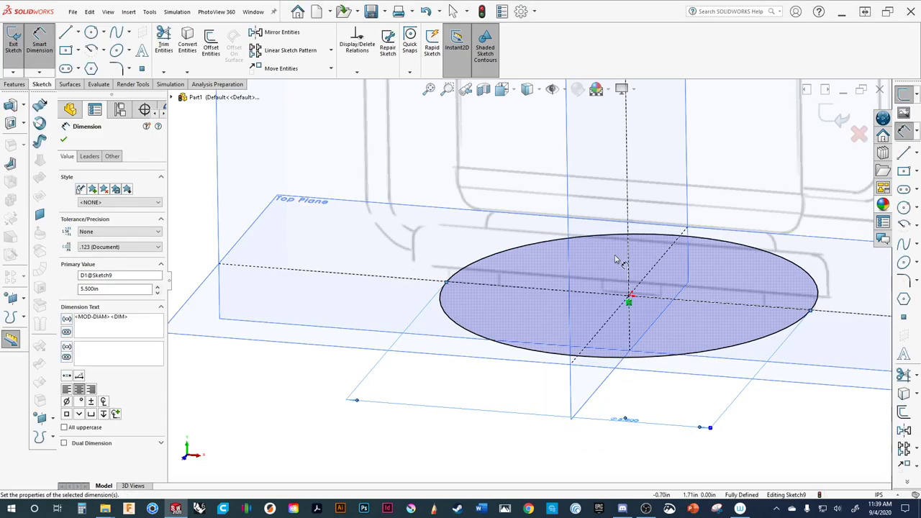
Set the base circle's diameter to 6.5 in.
mouse_move(617, 262)
middle_mouse_down()
mouse_move(594, 230)
mouse_move(621, 211)
mouse_move(617, 233)
middle_mouse_up()
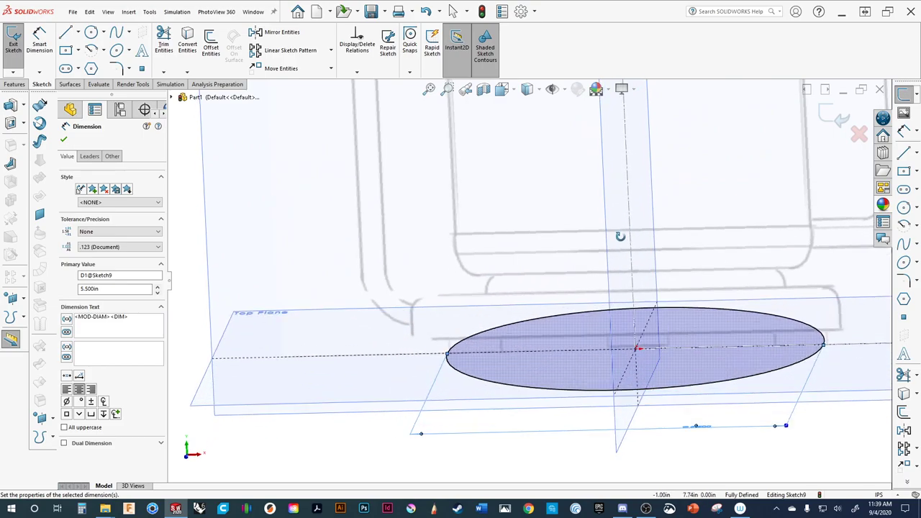
double_click(692, 427)
type("6.5")
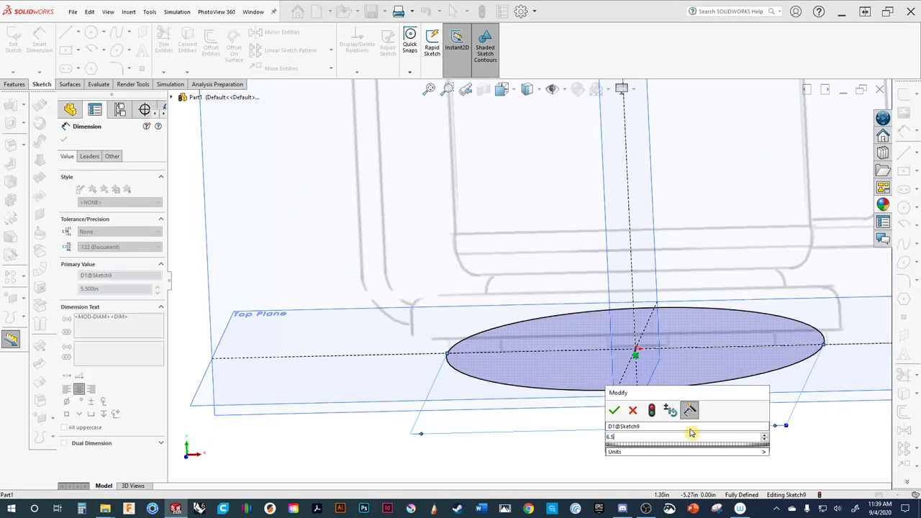
key("Return")
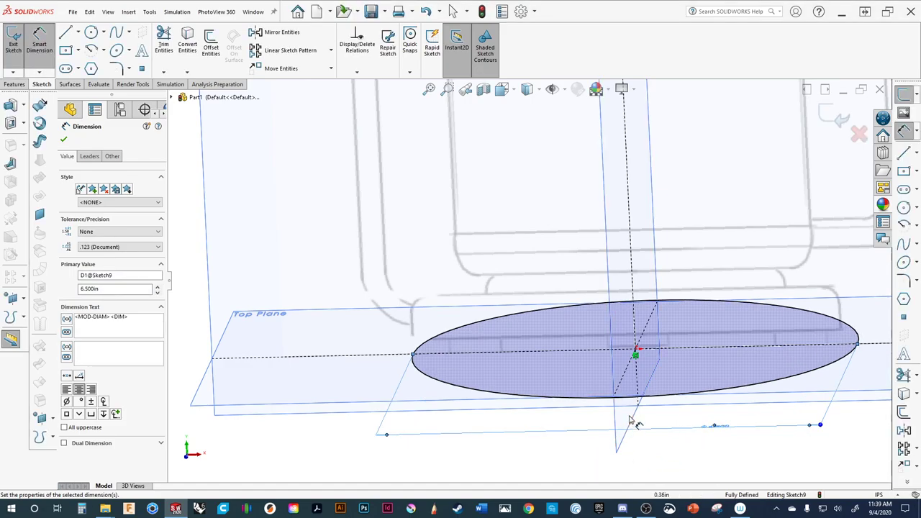
mouse_move(630, 425)
middle_mouse_down()
mouse_move(630, 382)
mouse_move(632, 419)
middle_mouse_up()
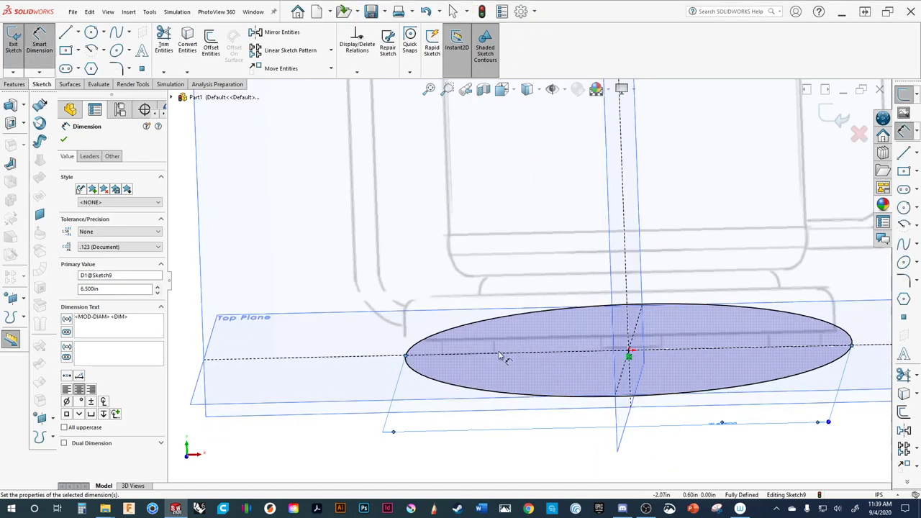
Start a boss extrusion of the base circle and compare its preview with the underlay's base in the front view.
left_click(13, 122)
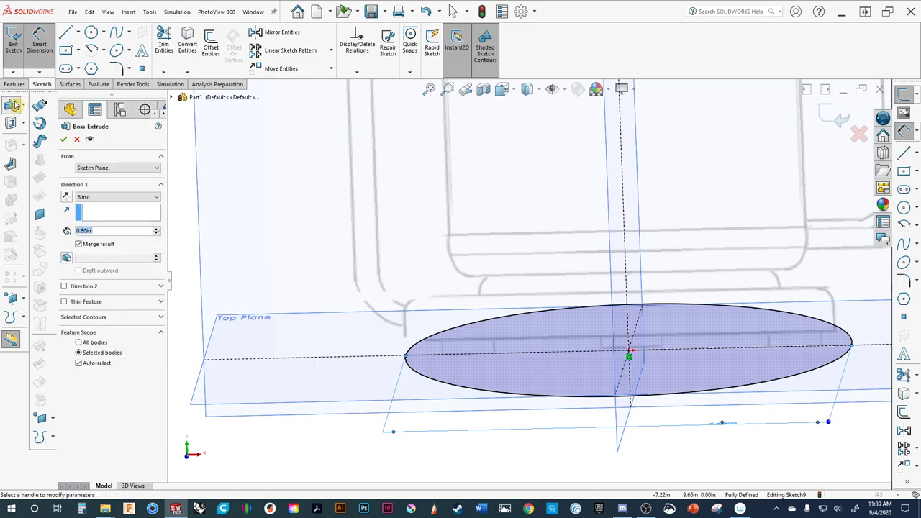
mouse_move(422, 368)
middle_mouse_down()
mouse_move(425, 329)
mouse_move(432, 353)
middle_mouse_up()
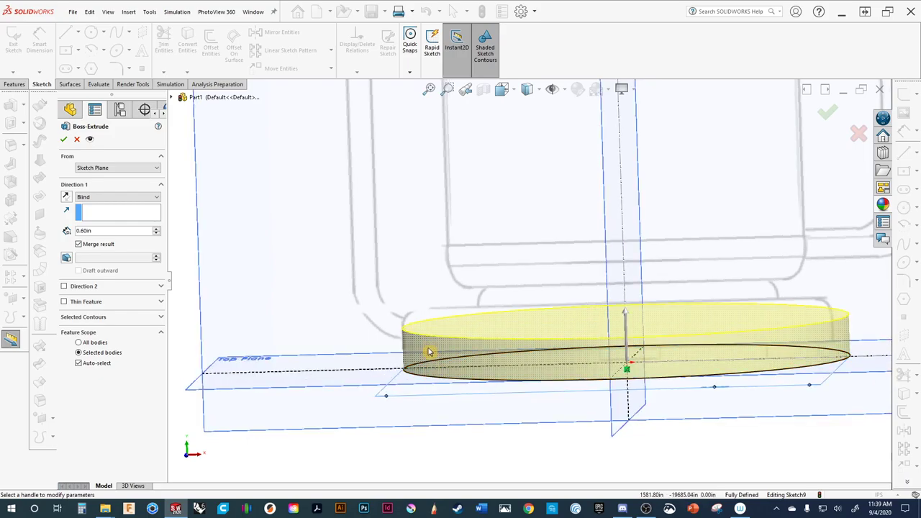
left_click(501, 89)
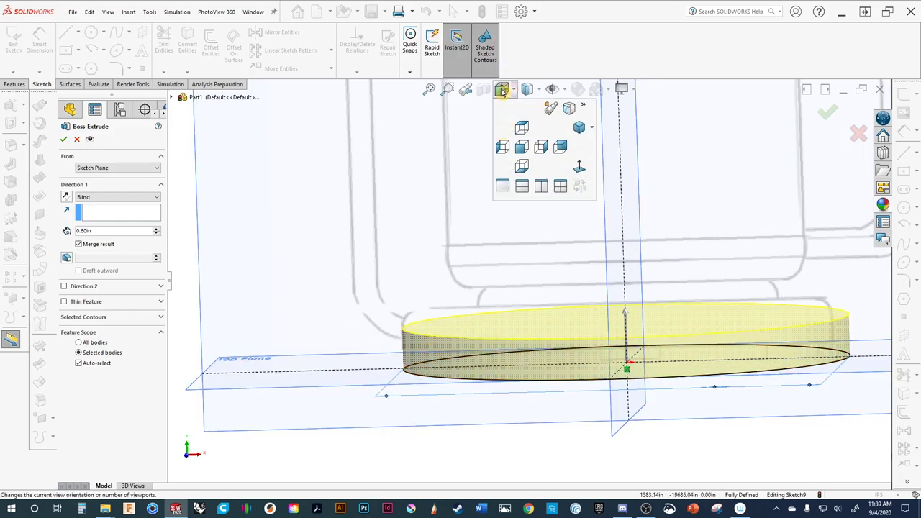
left_click(520, 146)
scroll(471, 454, "down", 5)
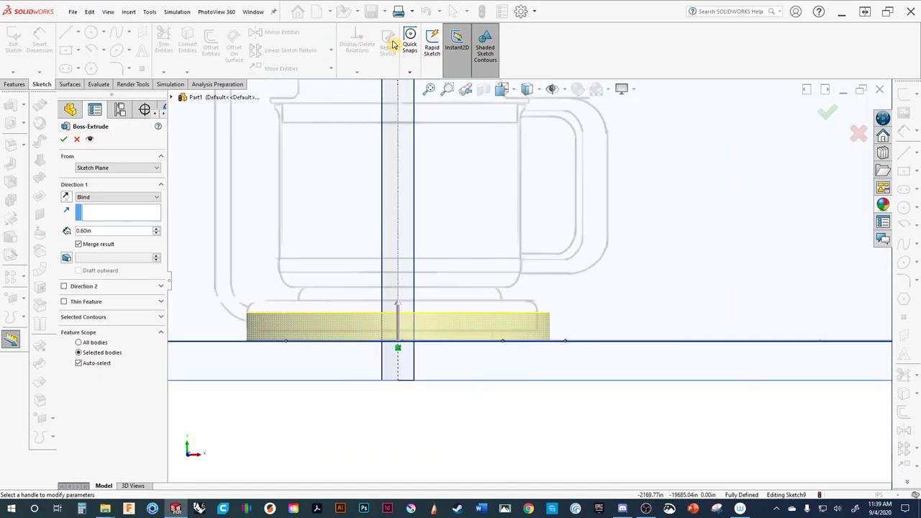
key("ctrl+5")
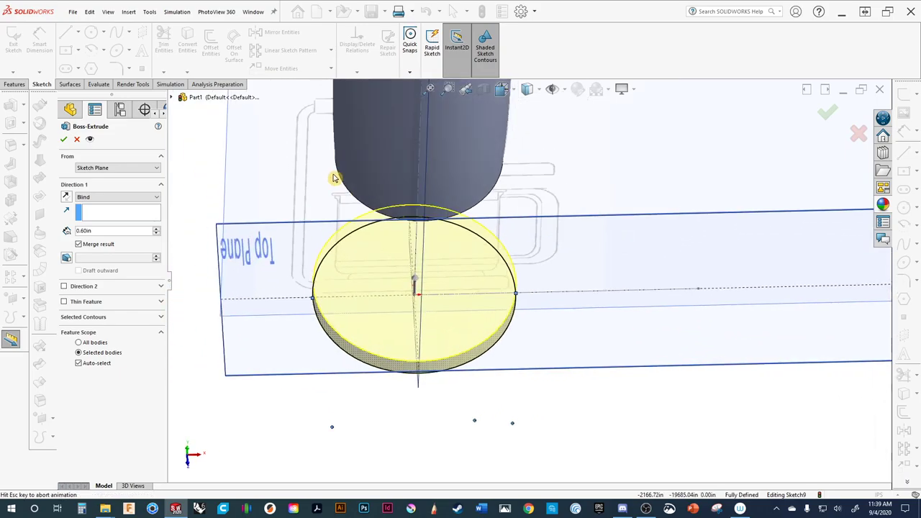
middle_click_drag(492, 129, 503, 90)
left_click(502, 89)
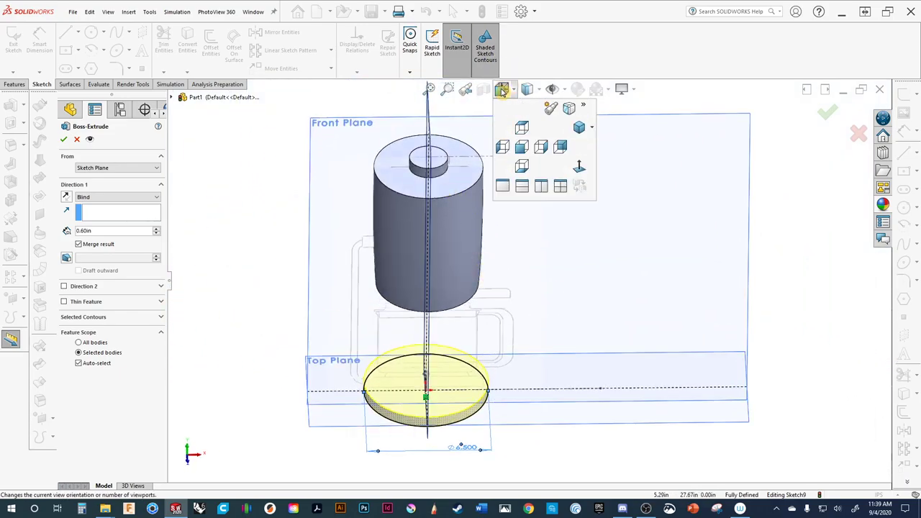
left_click(525, 150)
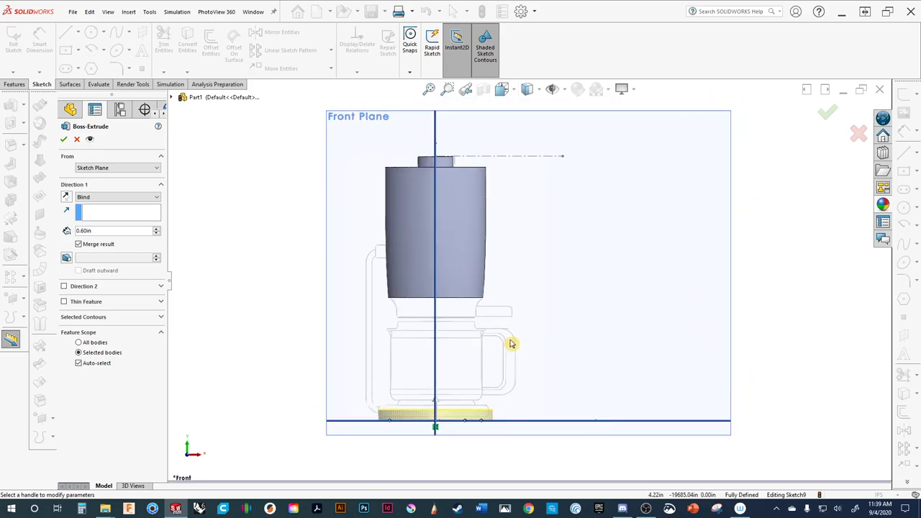
scroll(504, 338, "down", 2)
middle_click_drag(513, 331, 616, 151, "ctrl")
scroll(621, 180, "down", 4)
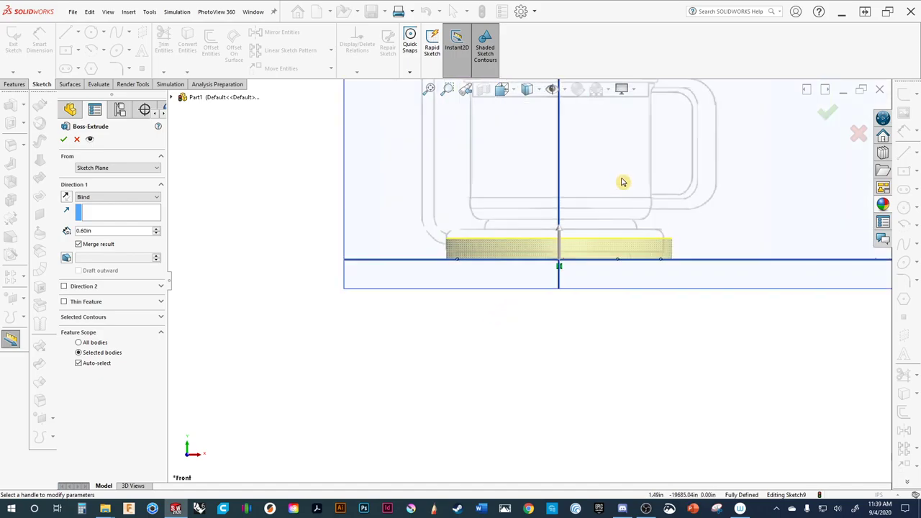
Make the base extrusion start at an offset of 0.20 in from the sketch plane.
left_click(103, 199)
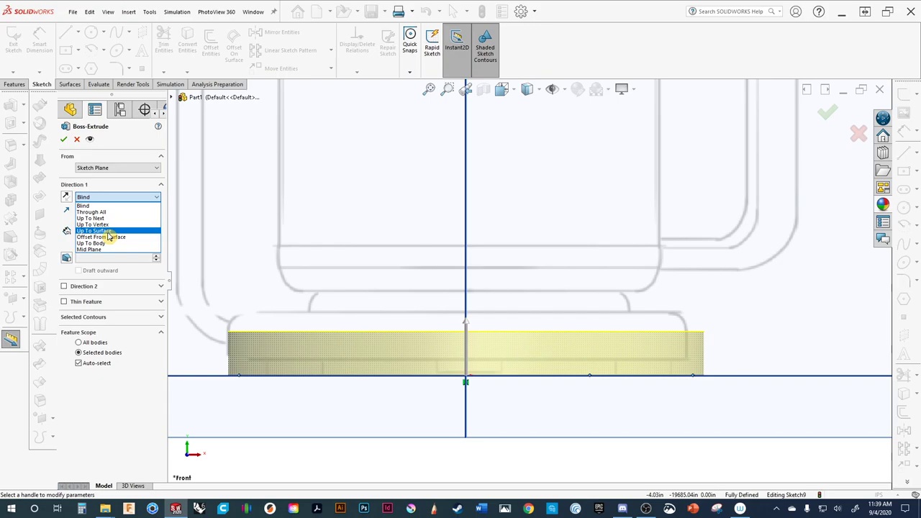
left_click(107, 168)
left_click(109, 170)
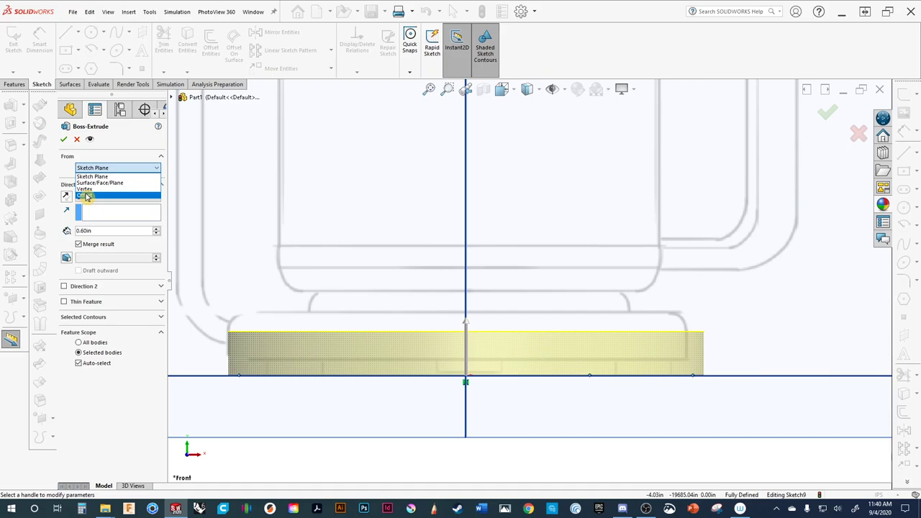
left_click(86, 196)
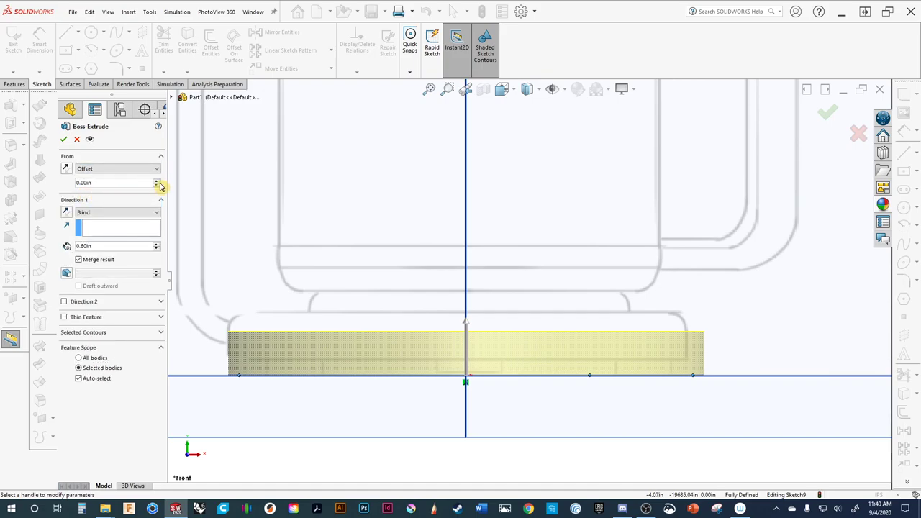
left_click(158, 180)
left_click(159, 181)
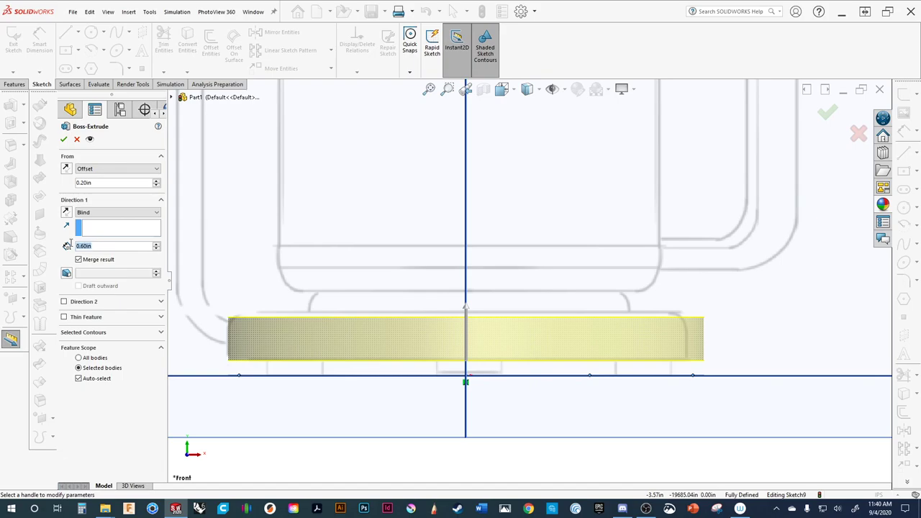
Try extrusion depths of 0.61, 0.81 and 0.71 in for the base against the underlay's outline.
type("0.61")
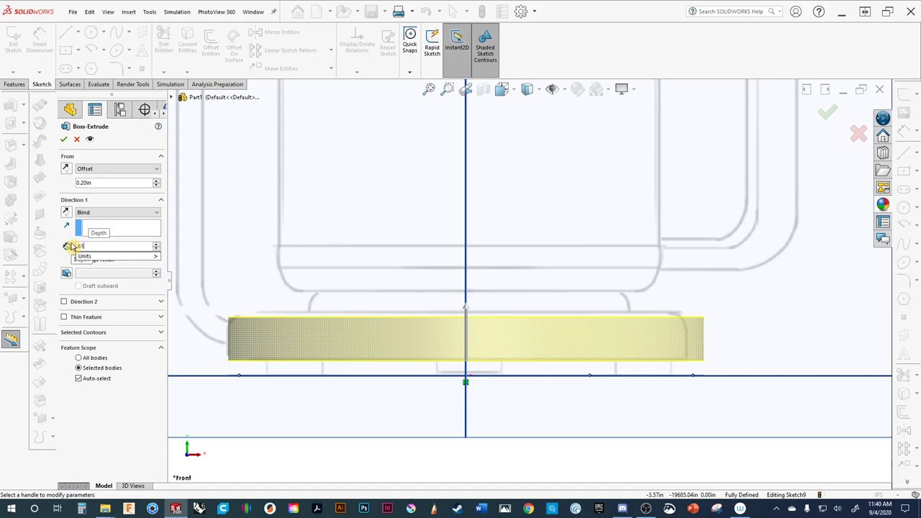
key("Return")
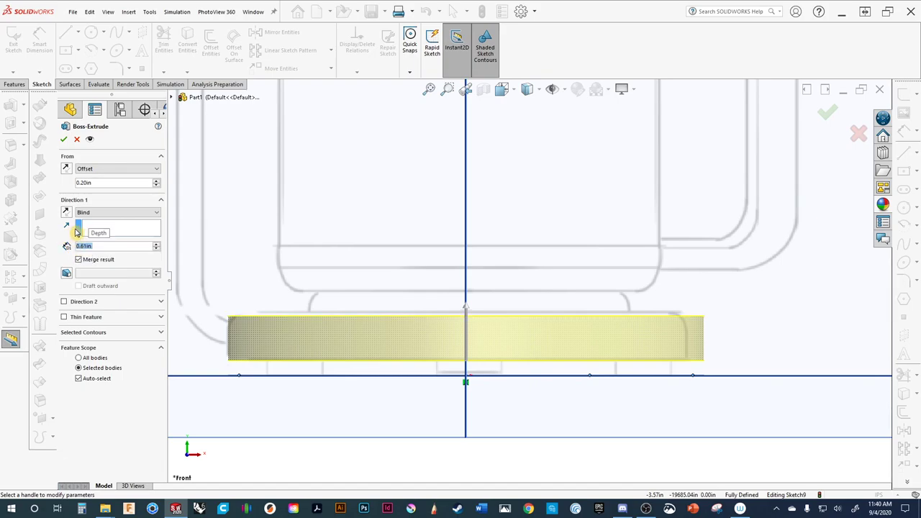
left_click(156, 245)
left_click(156, 245)
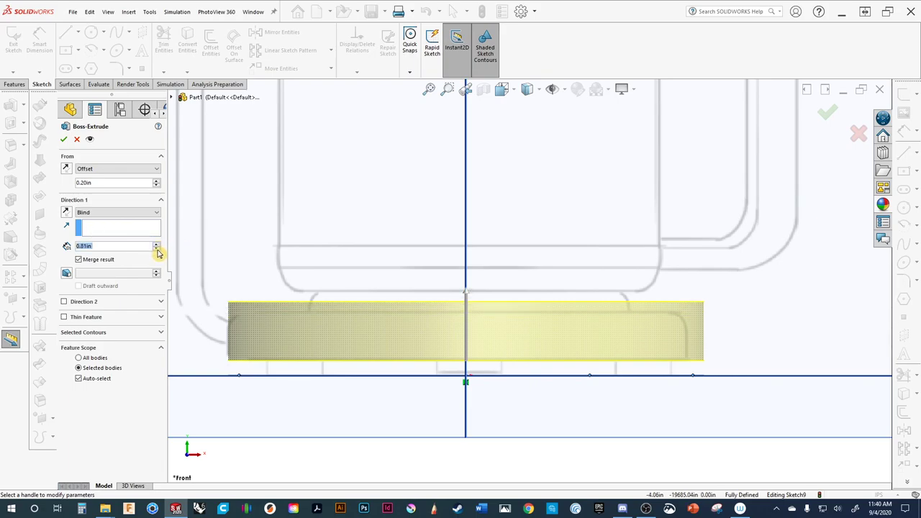
left_click(156, 251)
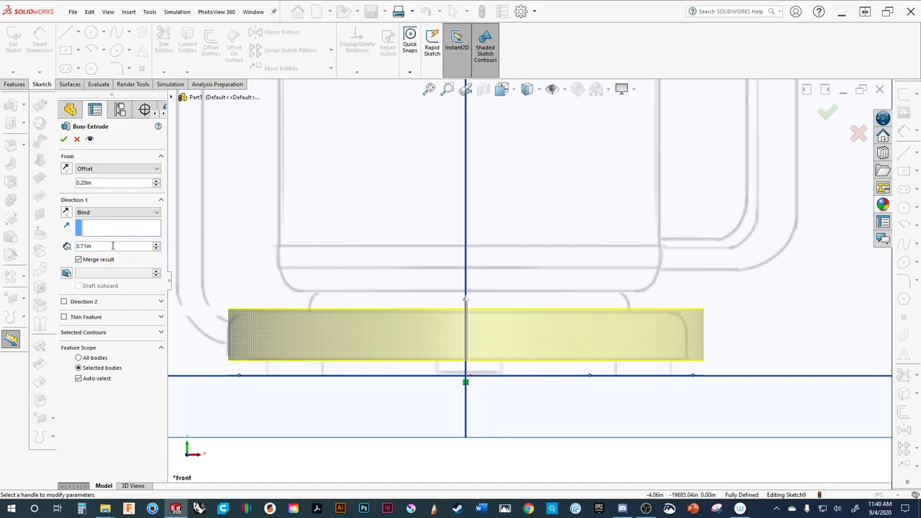
Set the base extrusion's blind depth to 0.7 in and finish the feature.
type(".7")
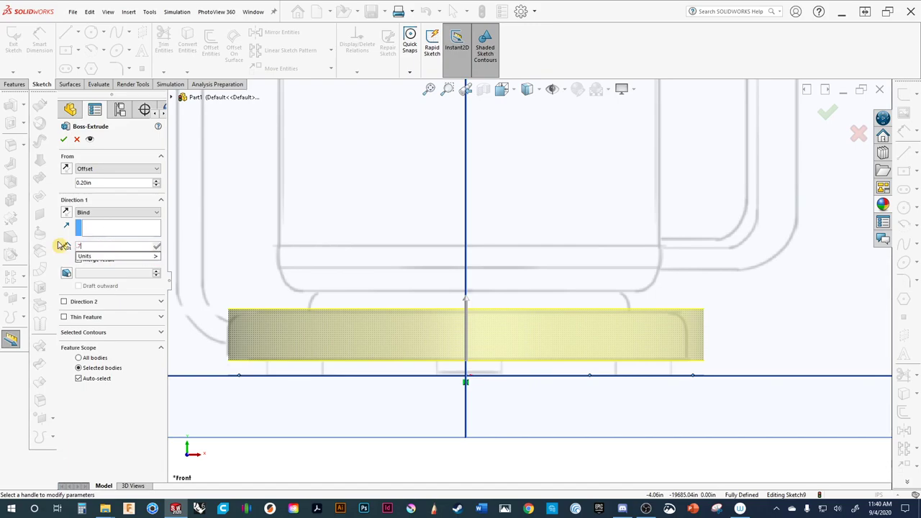
key("Return")
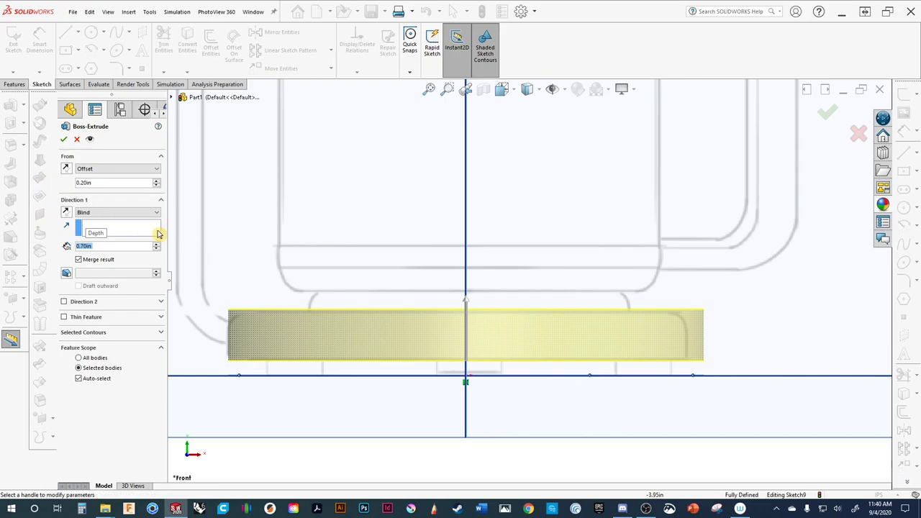
left_click(63, 139)
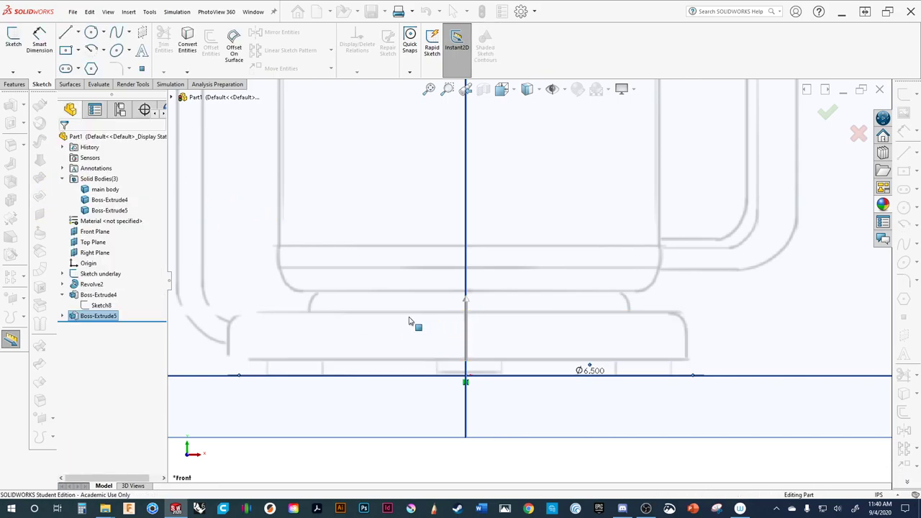
middle_click_drag(391, 323, 257, 333)
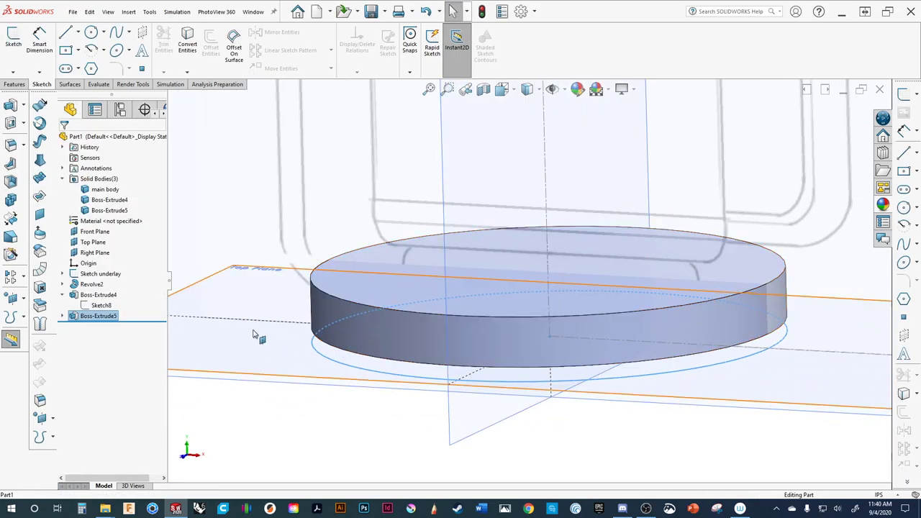
middle_click_drag(352, 308, 321, 266)
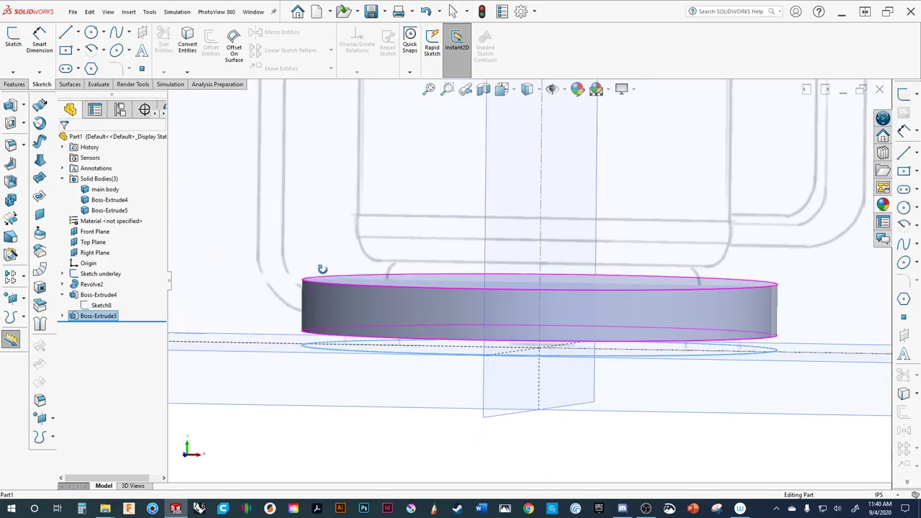
middle_click_drag(504, 282, 450, 353)
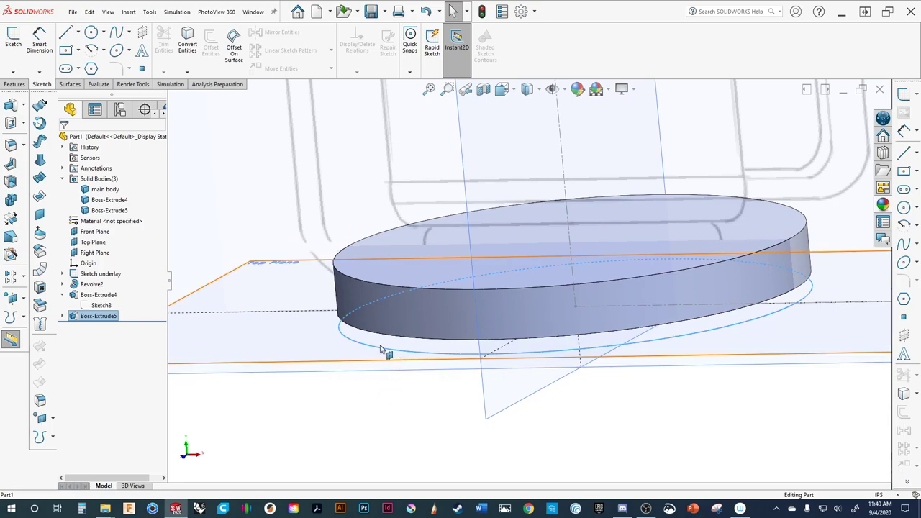
left_click(103, 210)
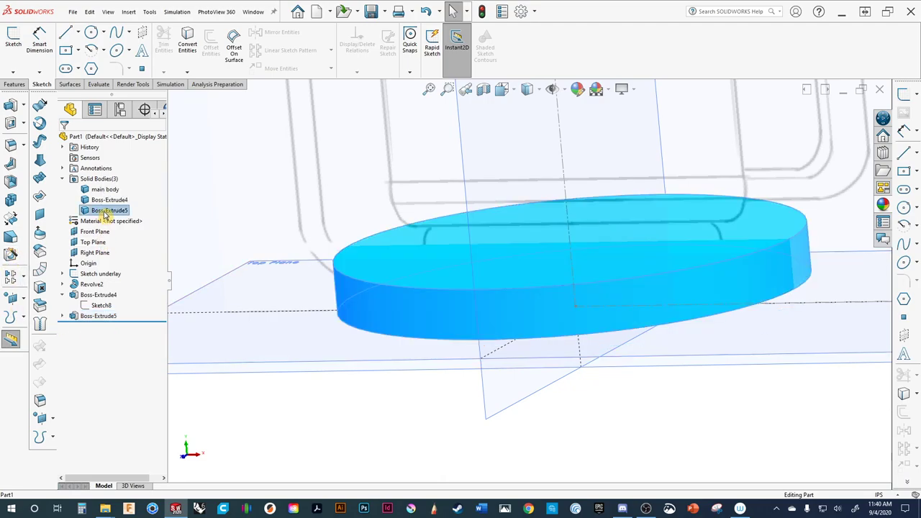
right_click(103, 211)
key("Escape")
left_click(191, 202)
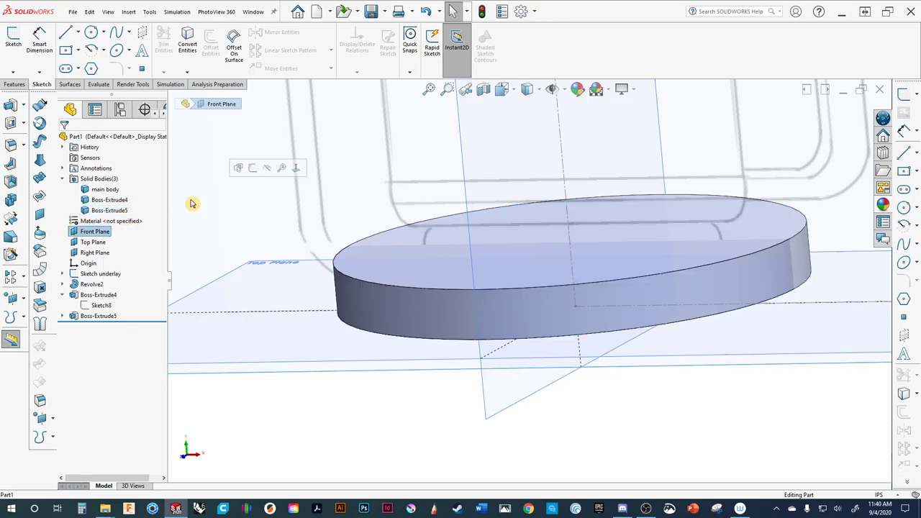
left_click(108, 212)
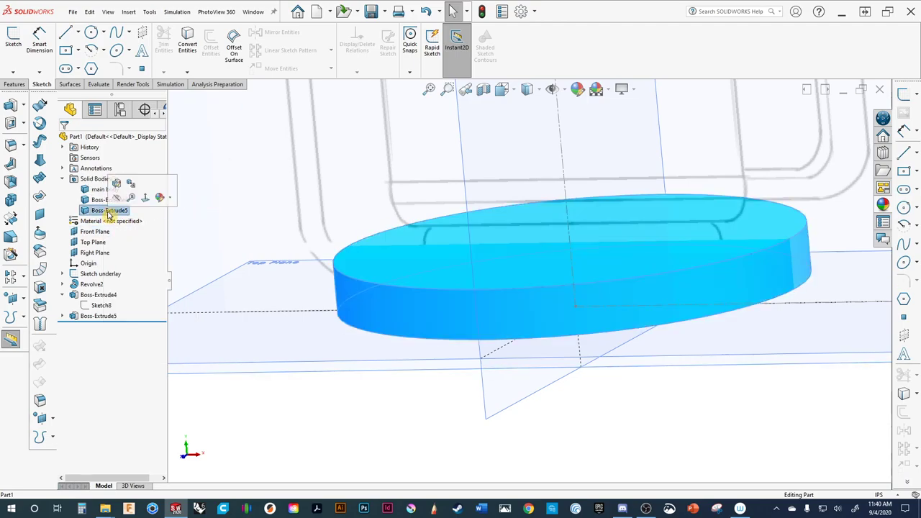
right_click(109, 214)
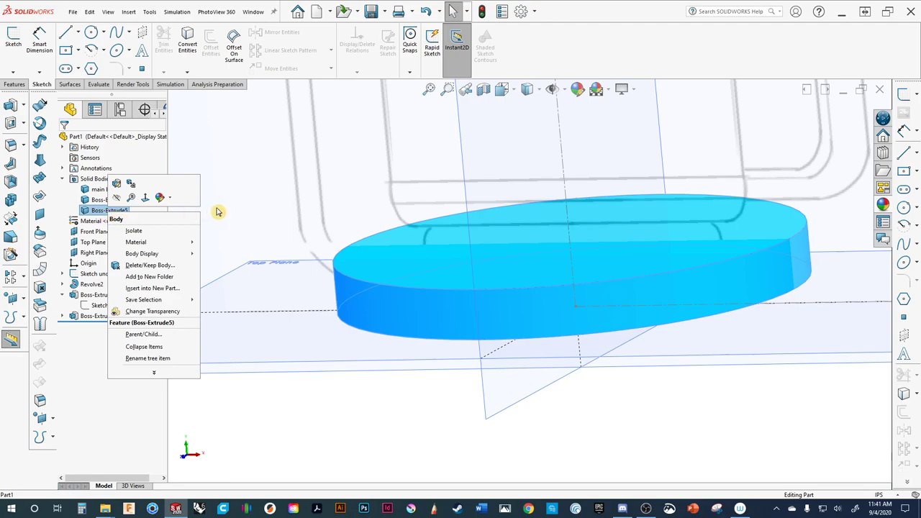
left_click(226, 181)
left_click(119, 200)
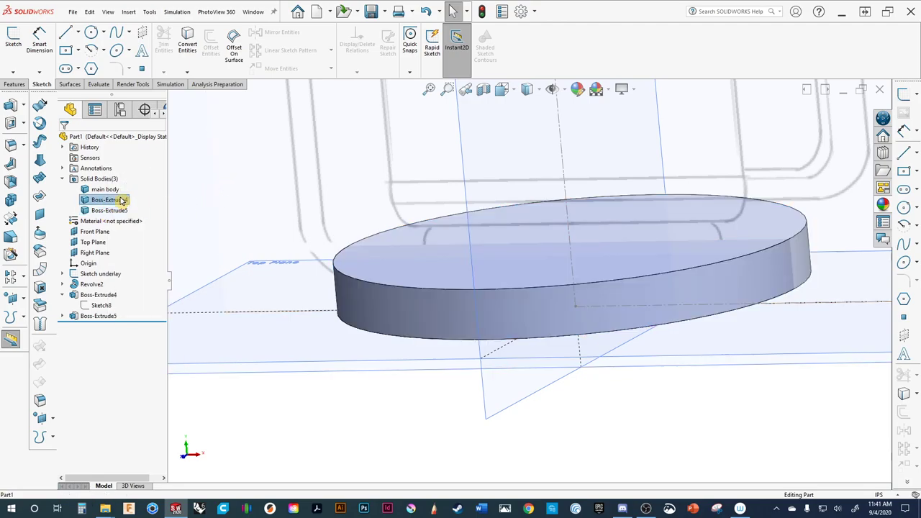
left_click(92, 210)
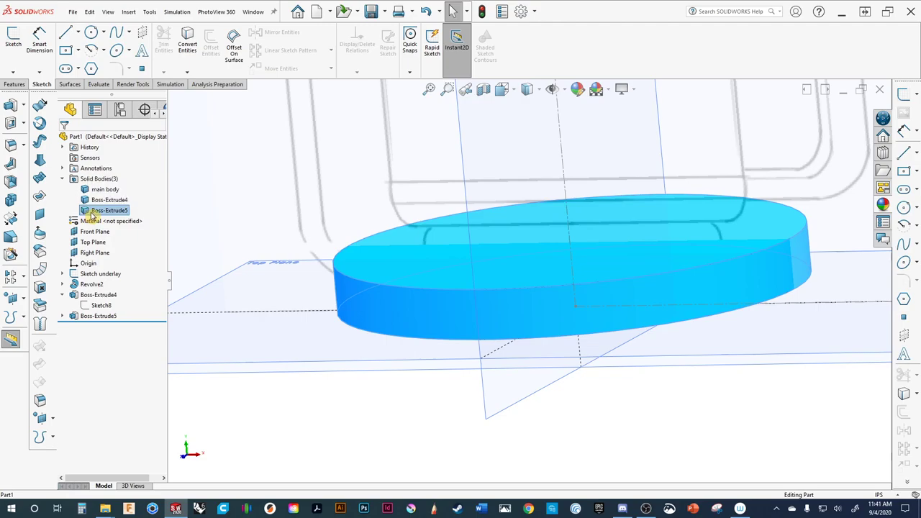
right_click(92, 215)
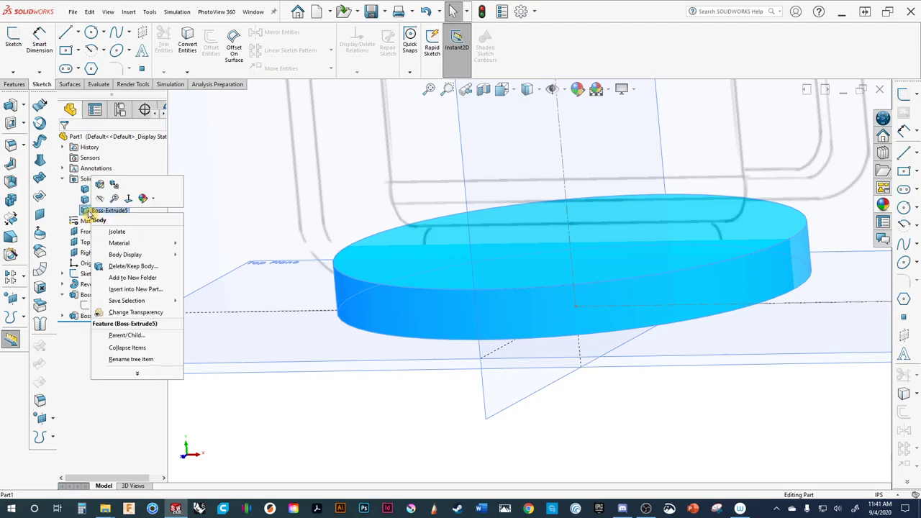
left_click(89, 210)
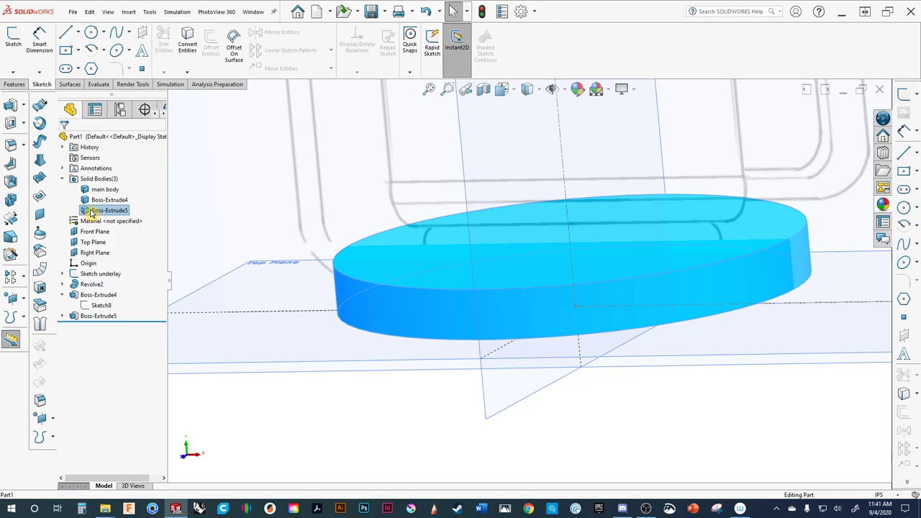
Examine the gap between the main body and the round base against the underlay.
key("z")
scroll(318, 304, "down", 2)
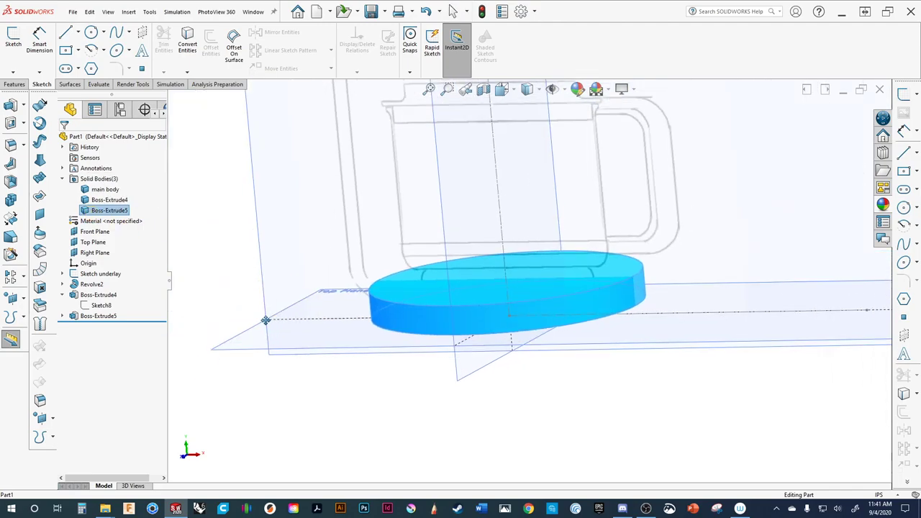
scroll(348, 290, "down", 3)
scroll(348, 295, "up", 5)
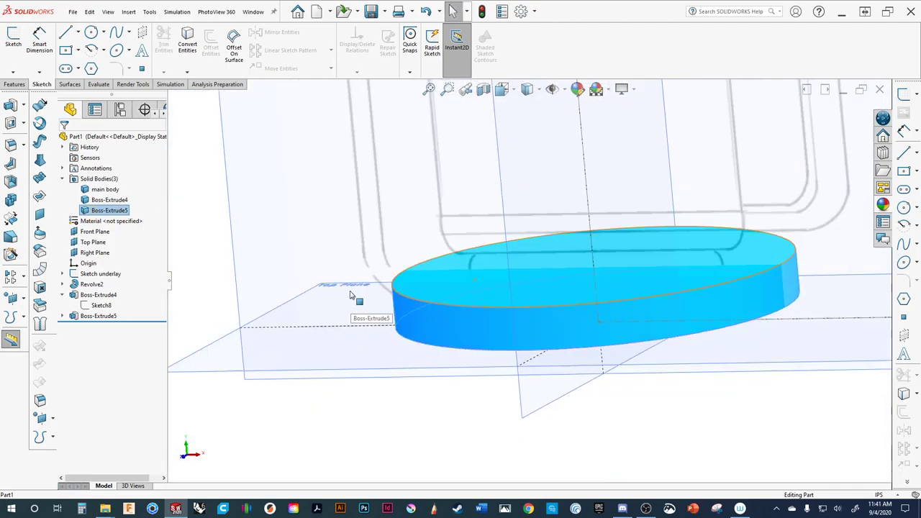
left_click(350, 250)
middle_click_drag(364, 271, 479, 195)
scroll(565, 177, "down", 2)
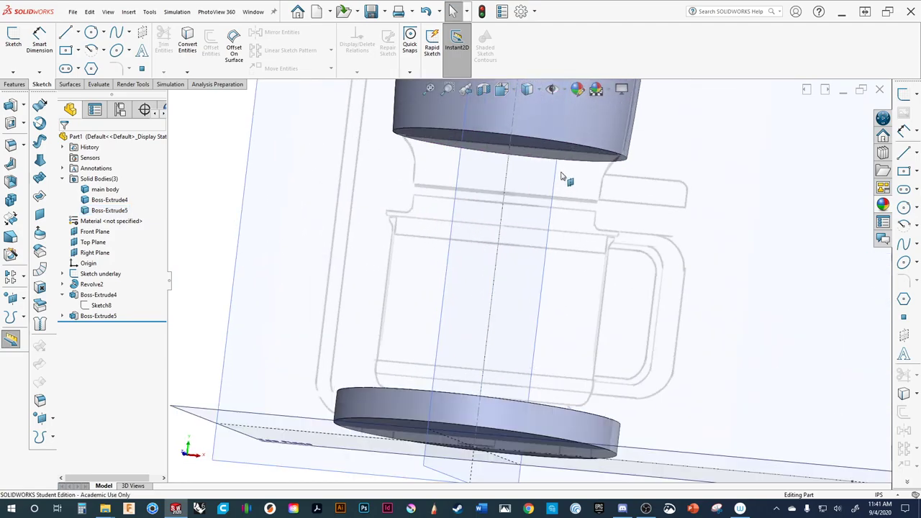
scroll(415, 232, "down", 1)
middle_click_drag(415, 232, 399, 269, "ctrl")
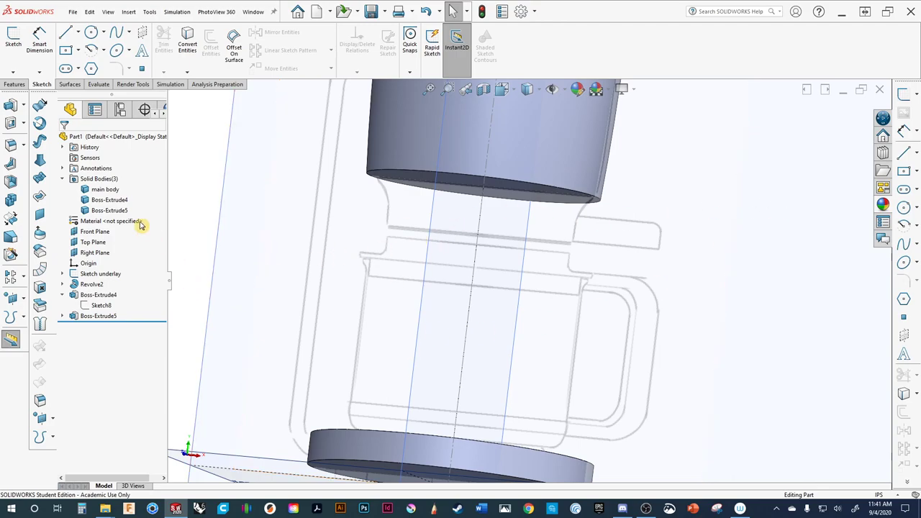
middle_click_drag(220, 213, 413, 314)
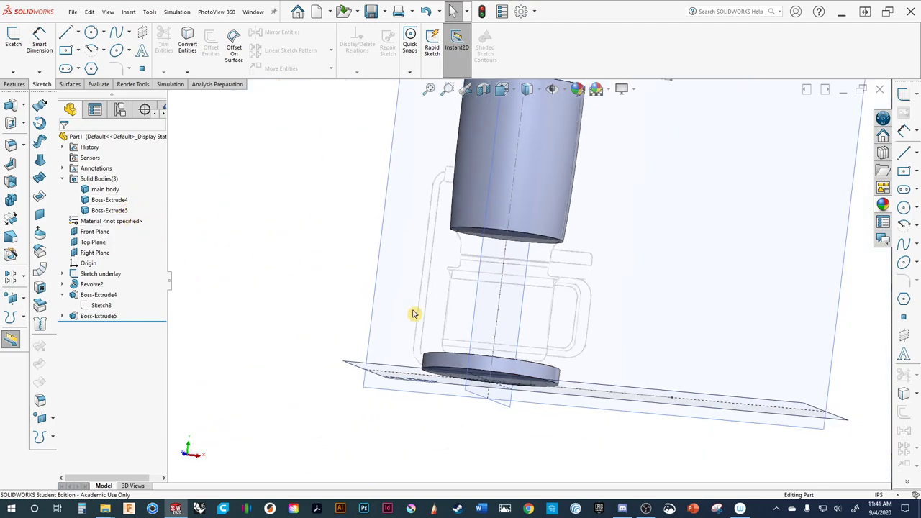
Start a new sketch on the Front Plane for the neck outlined just below the main body.
left_click(374, 313)
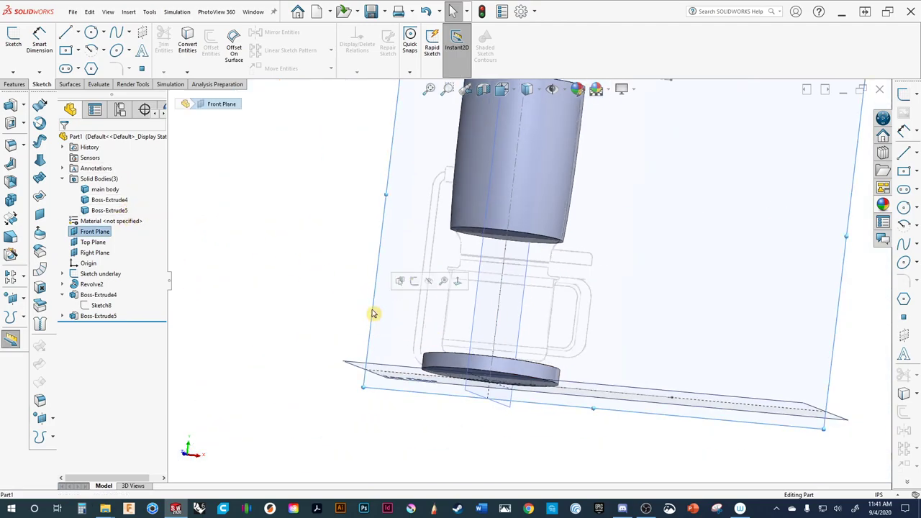
left_click(414, 282)
scroll(412, 345, "down", 5)
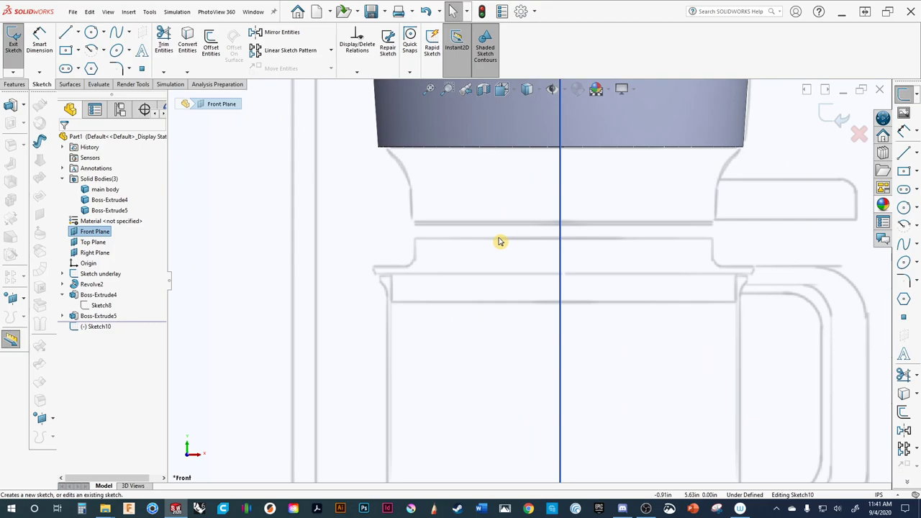
scroll(456, 251, "down", 4)
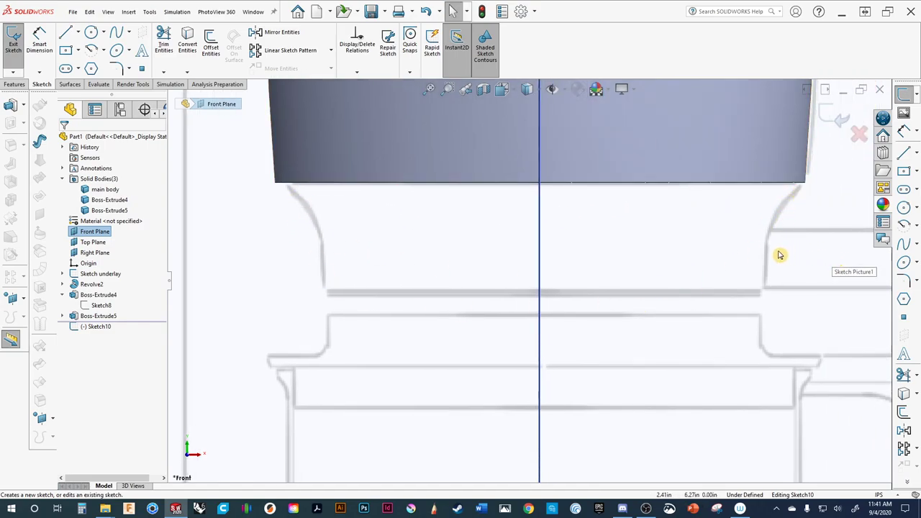
mouse_move(781, 252)
middle_mouse_down("ctrl")
mouse_move(684, 256)
mouse_move(769, 255)
mouse_move(695, 257)
middle_mouse_up("ctrl")
scroll(734, 182, "down", 2)
scroll(705, 263, "down", 2)
key("Escape")
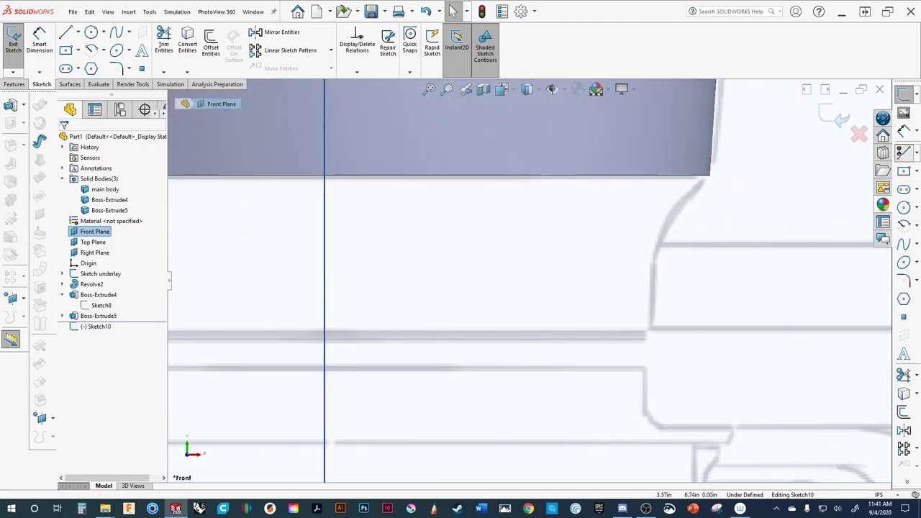
Draw a horizontal line about 2.29 in long from the center axis along the neck's lower edge, and a vertical line about 0.53 in up from its end.
left_click(903, 153)
left_click(324, 340)
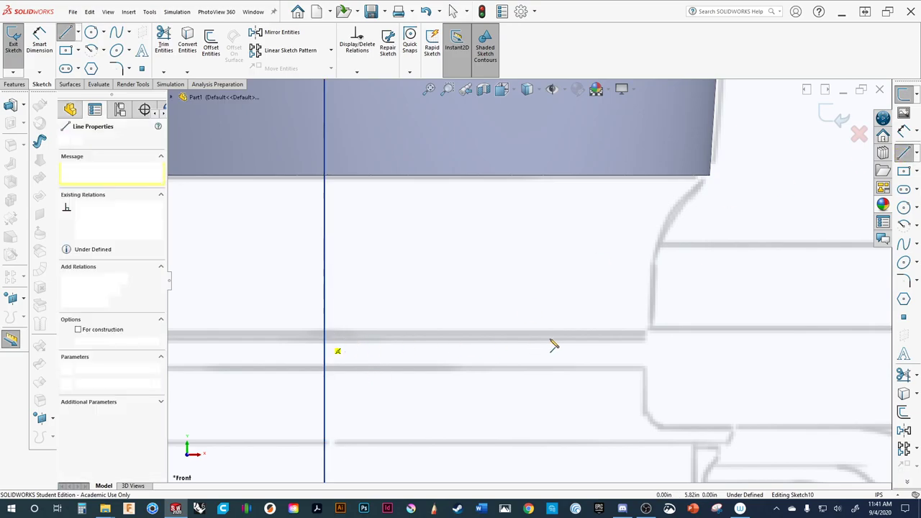
left_click(653, 339)
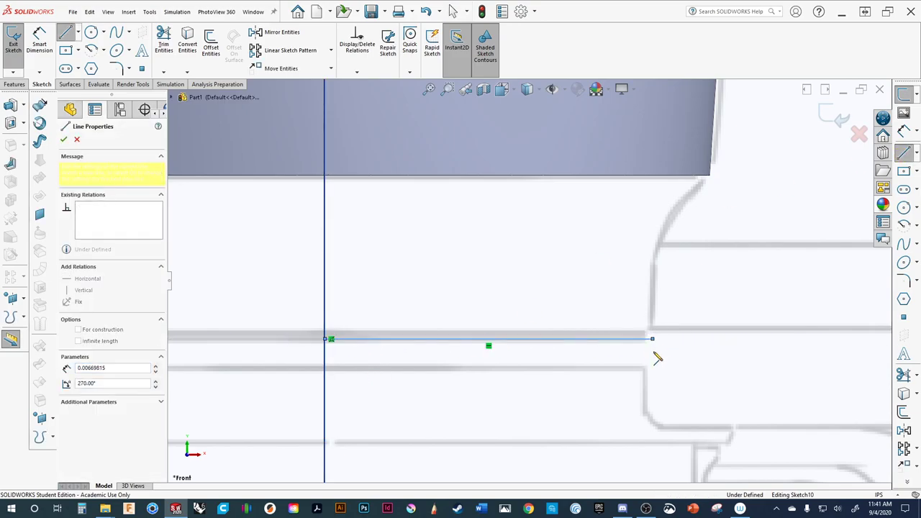
left_click(653, 267)
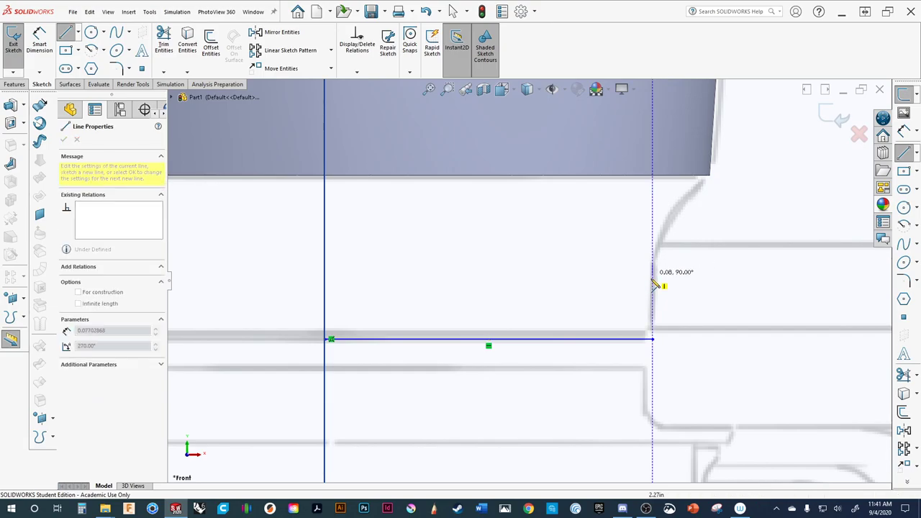
left_click(652, 339)
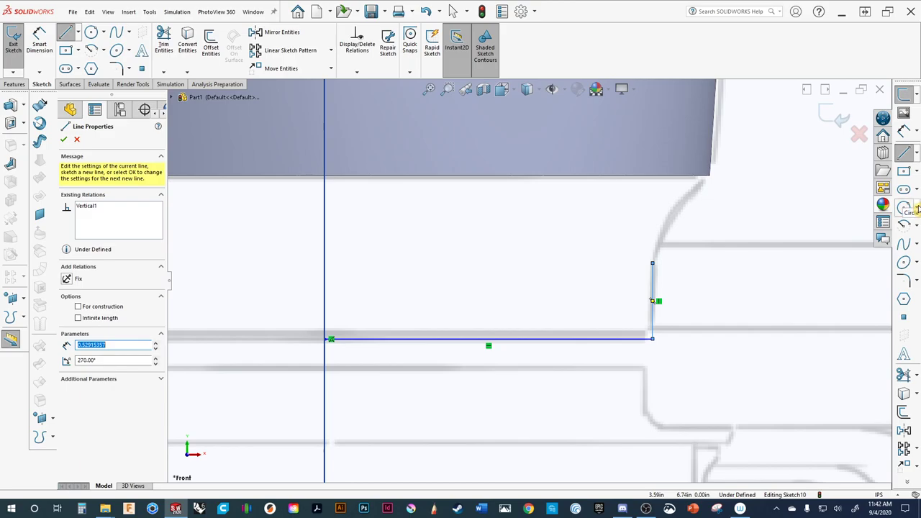
Draw a 3 Point Arc of about 1.27 in radius from the vertical line's upper end to the main body's lower corner.
left_click(917, 229)
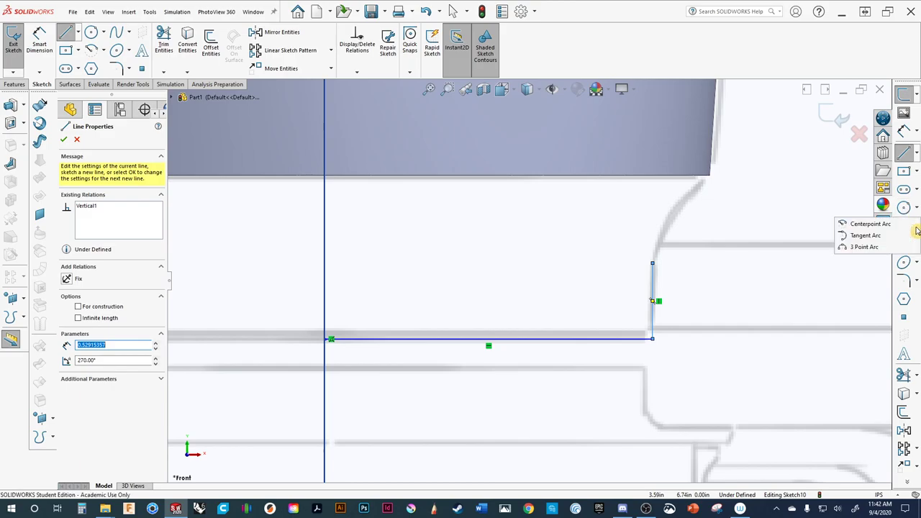
left_click(862, 248)
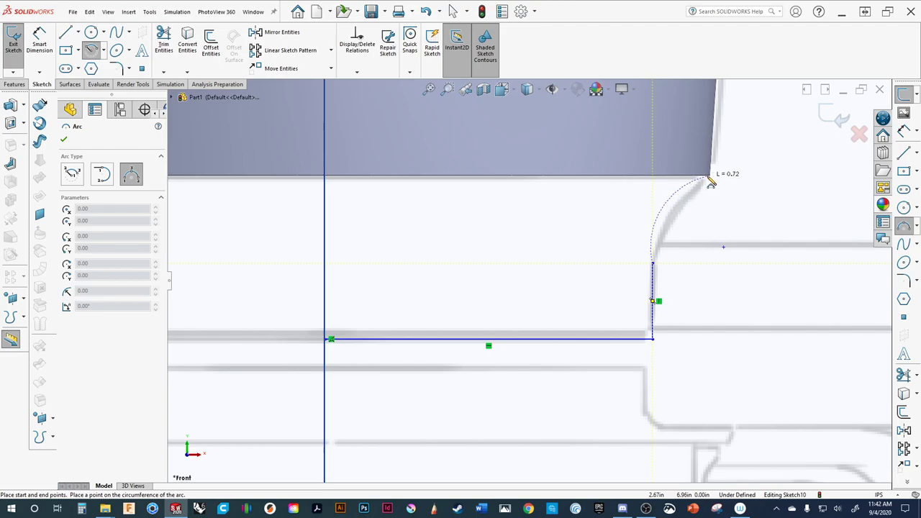
scroll(708, 186, "down", 3)
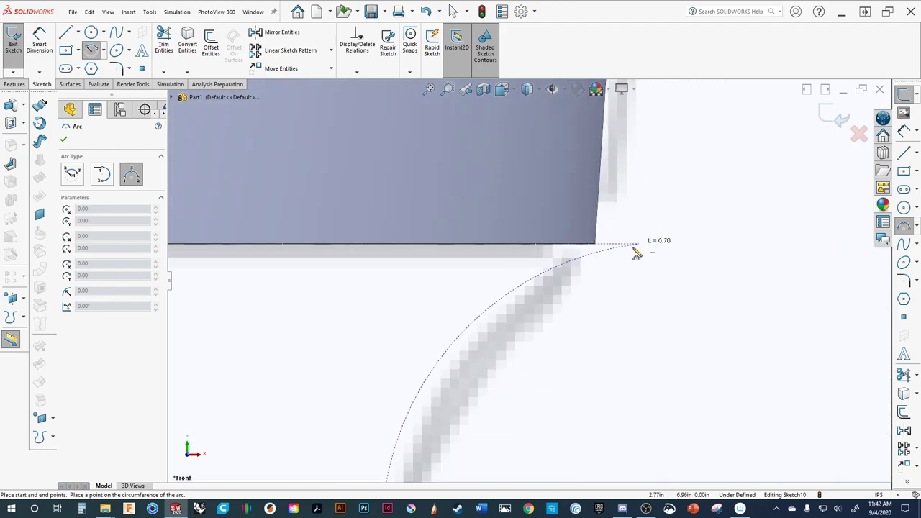
left_click(596, 244)
scroll(514, 323, "up", 2)
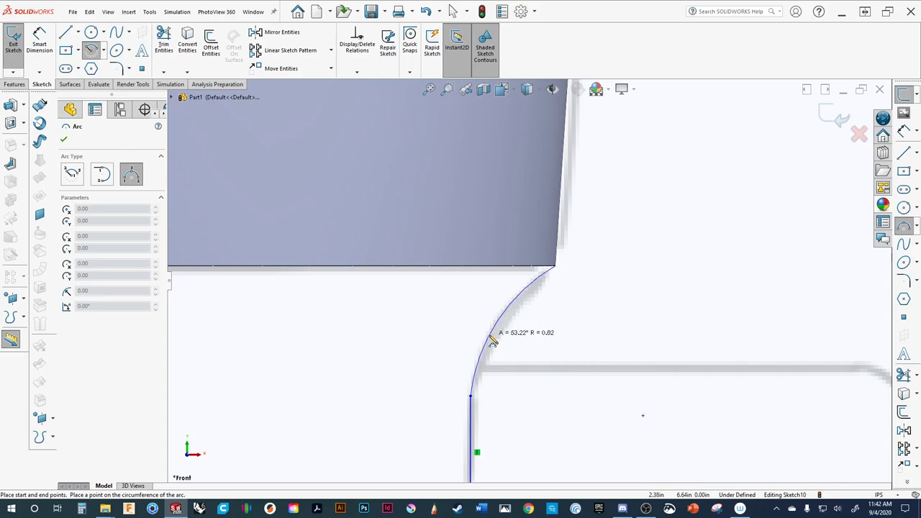
left_click(496, 343)
scroll(468, 417, "down", 5)
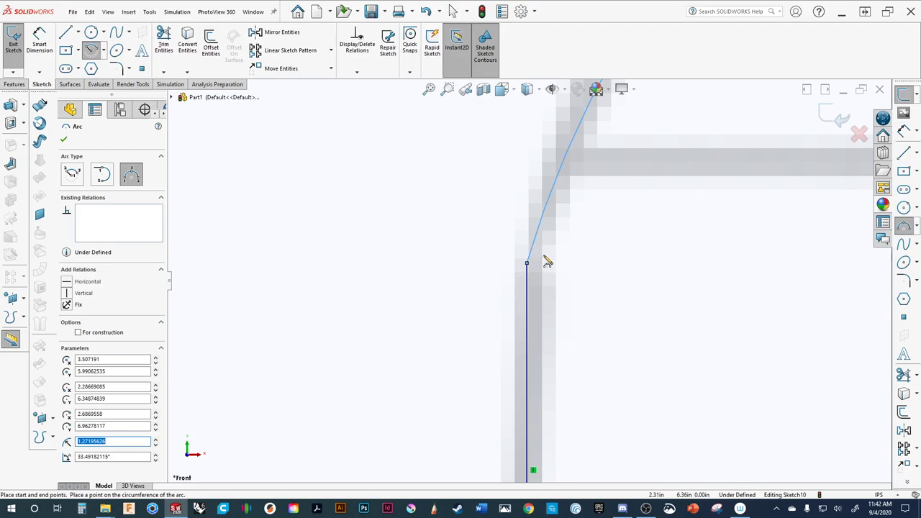
scroll(546, 262, "up", 5)
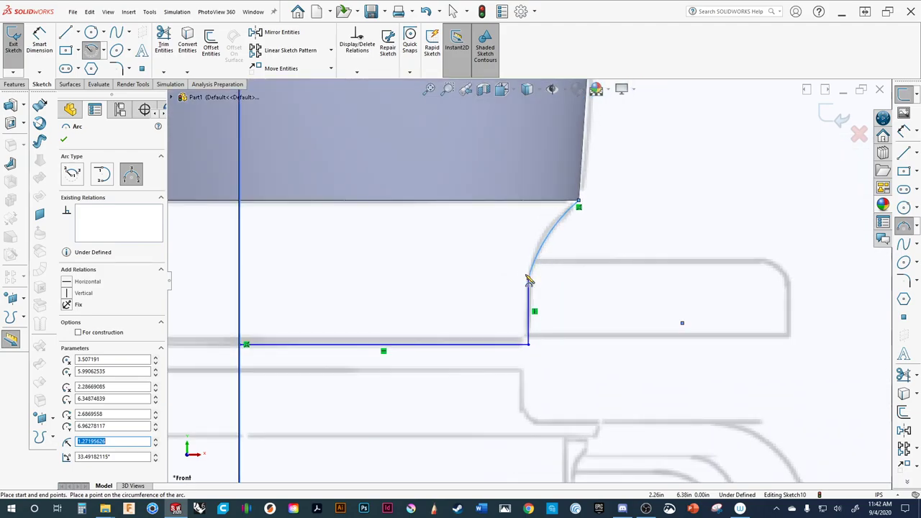
Try to reshape the neck arc from its midpoint to match the underlay, and delete the arc.
key("Escape")
left_click(551, 238)
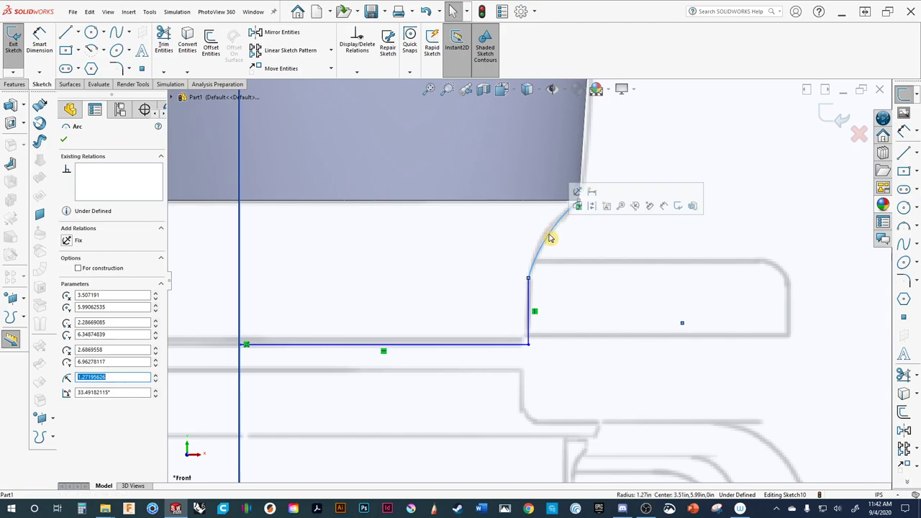
left_click(547, 237, "ctrl")
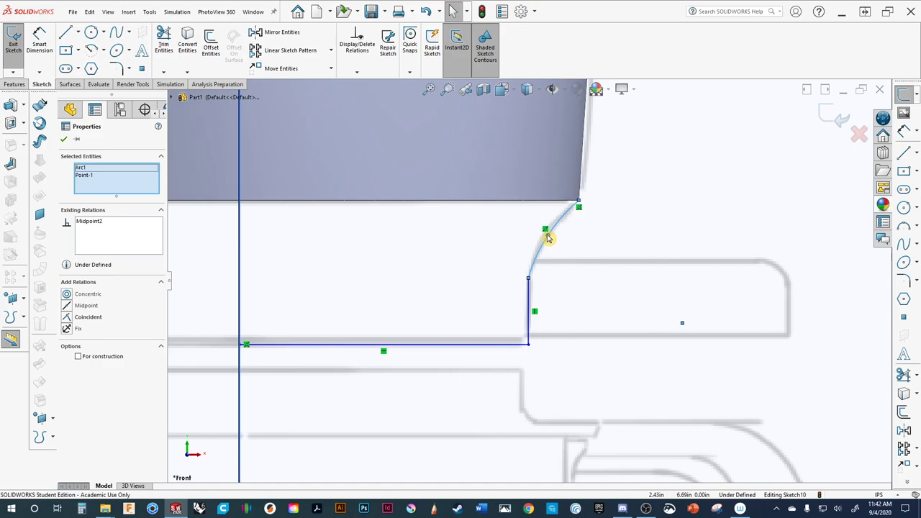
mouse_move(547, 237)
left_mouse_down()
mouse_move(537, 235)
mouse_move(545, 232)
left_mouse_up()
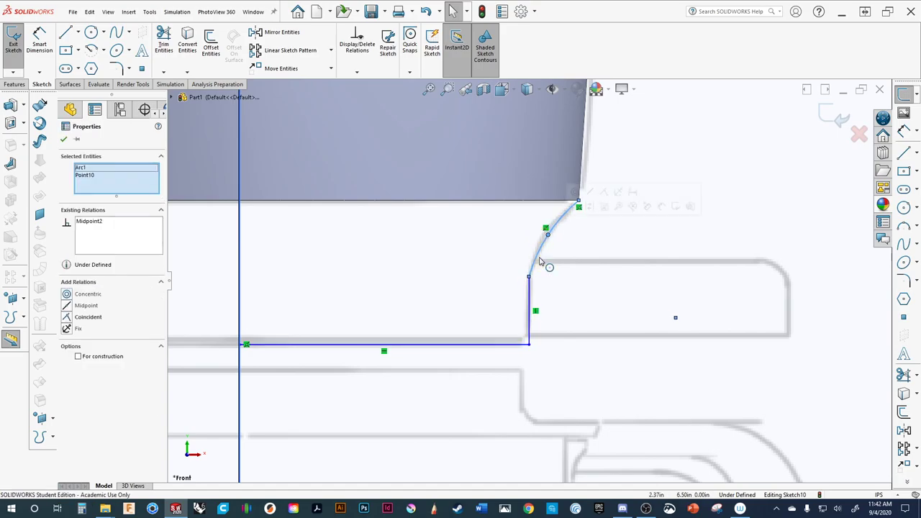
key("Delete")
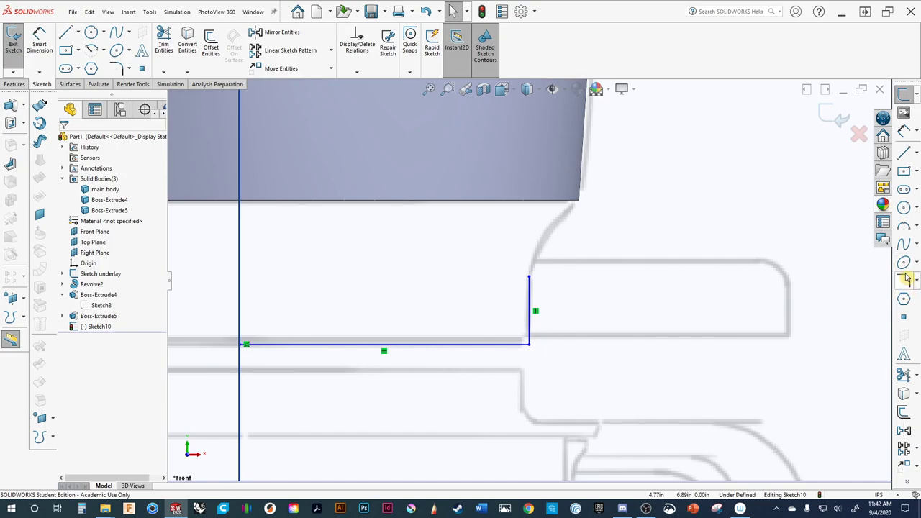
Draw a 3 Point Arc of about 0.88 in radius from the neck's vertical line to the main body's lower corner, and exit the sketch.
left_click(904, 230)
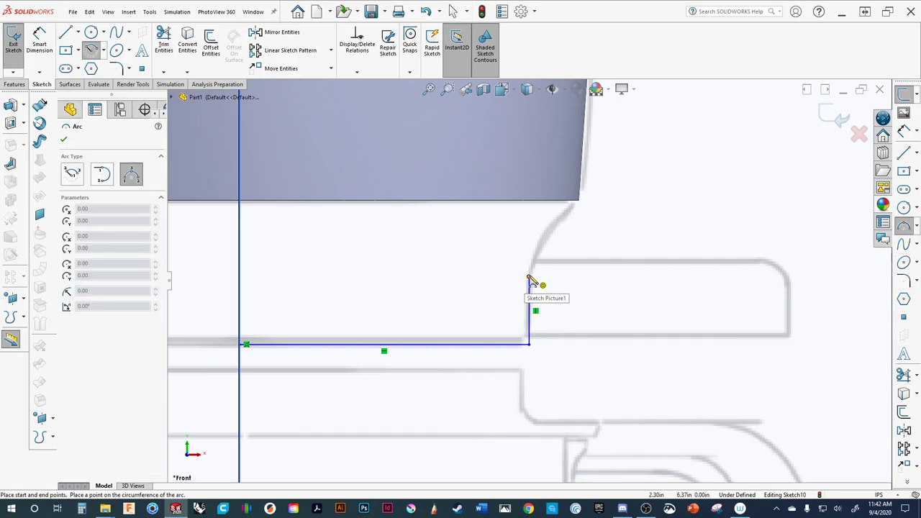
left_click(529, 278)
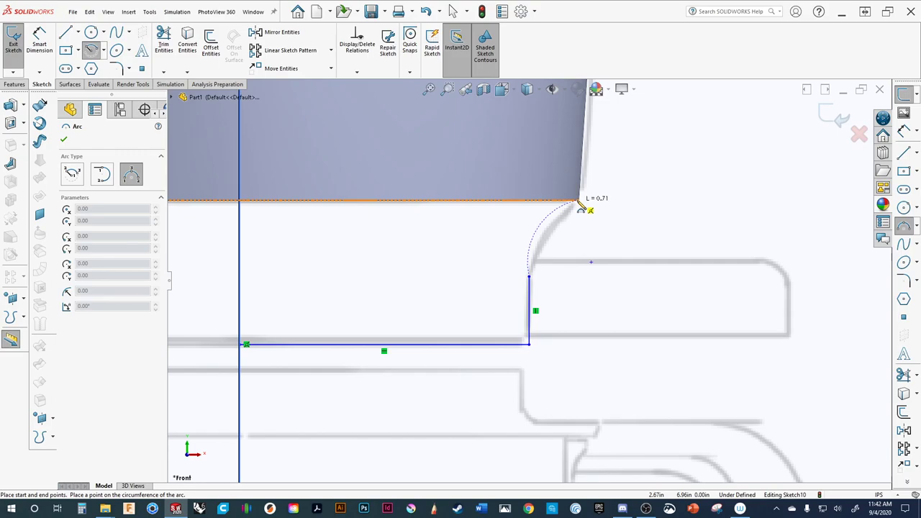
left_click(579, 202)
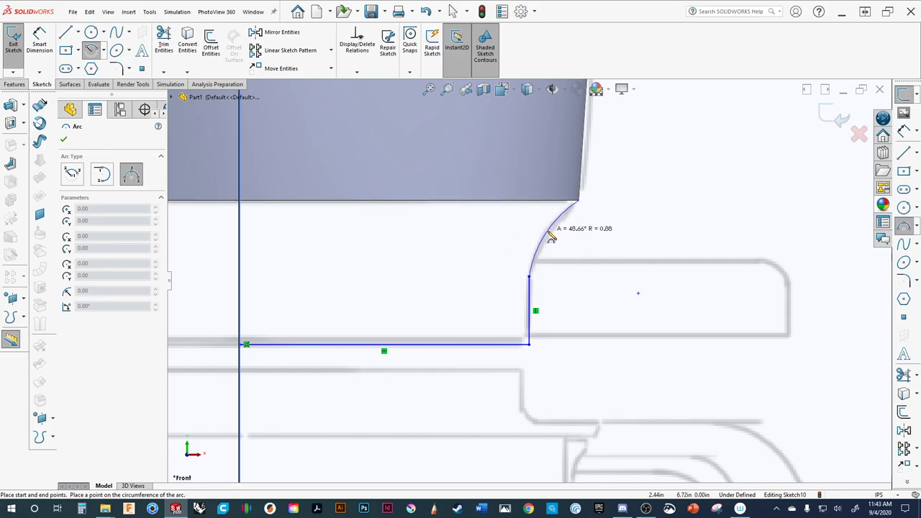
left_click(551, 238)
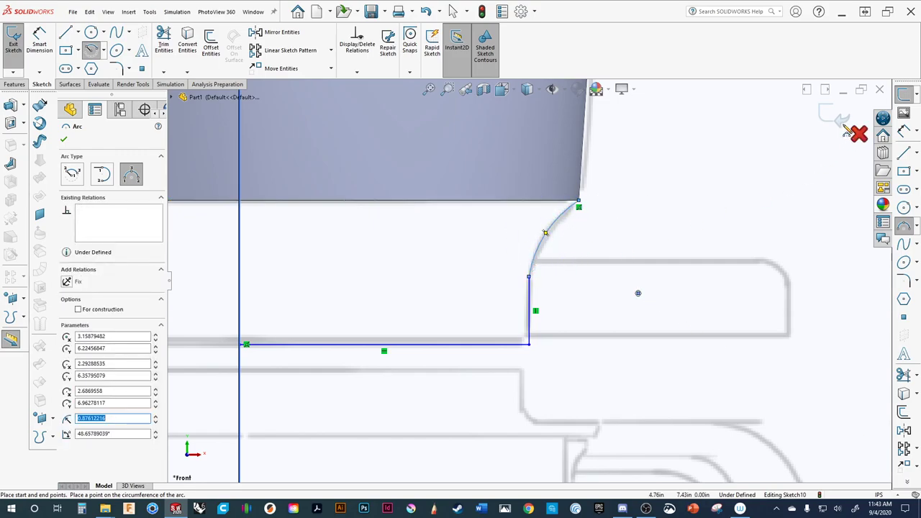
scroll(547, 258, "down", 3)
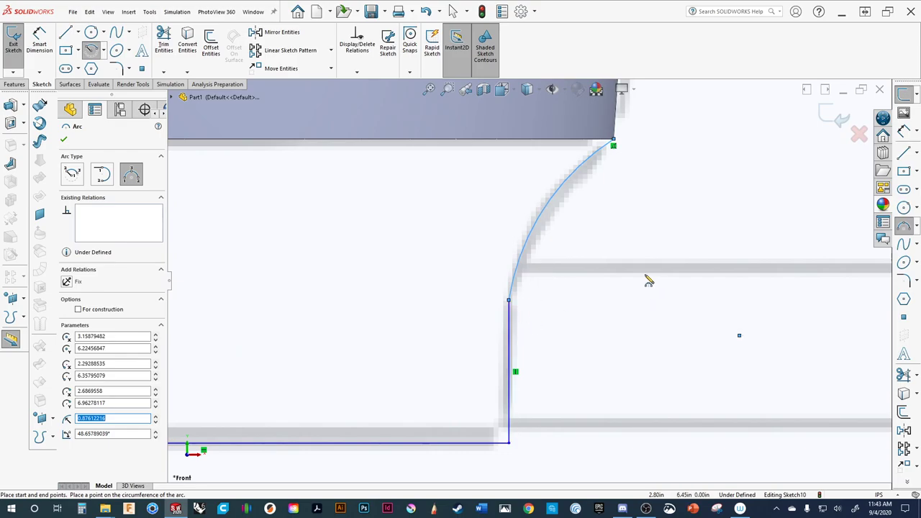
left_click(512, 372)
scroll(528, 284, "up", 5)
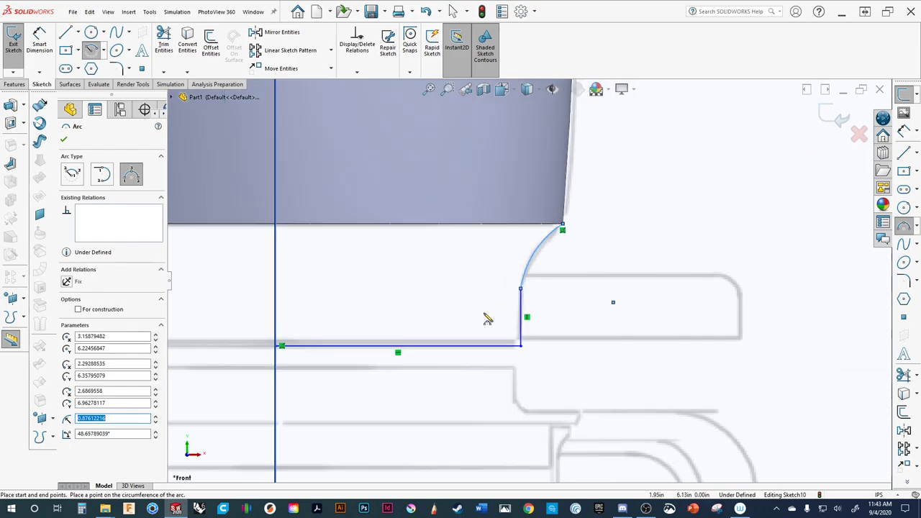
left_click(838, 117)
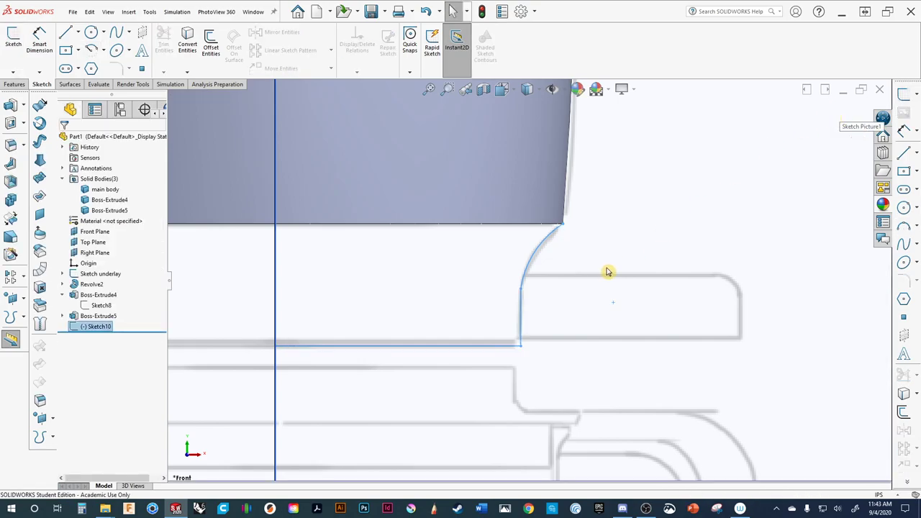
Reopen the neck sketch and draw a horizontal line from the arc's upper end along the main body's lower edge to the center axis.
middle_click_drag(608, 272, 776, 242, "ctrl")
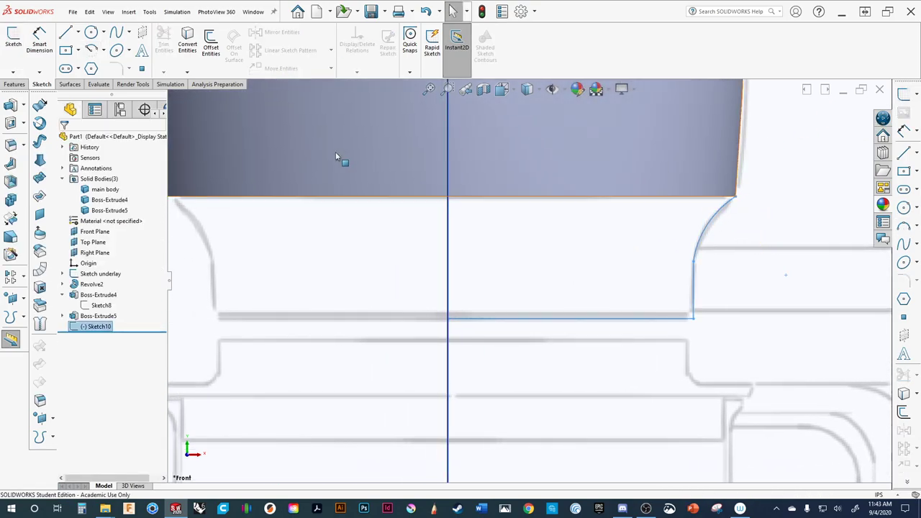
left_click(66, 32)
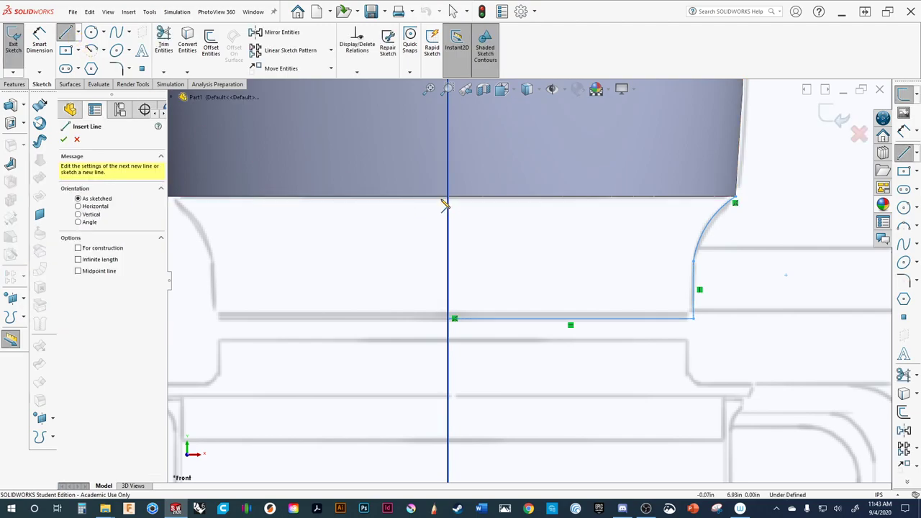
scroll(717, 196, "down", 3)
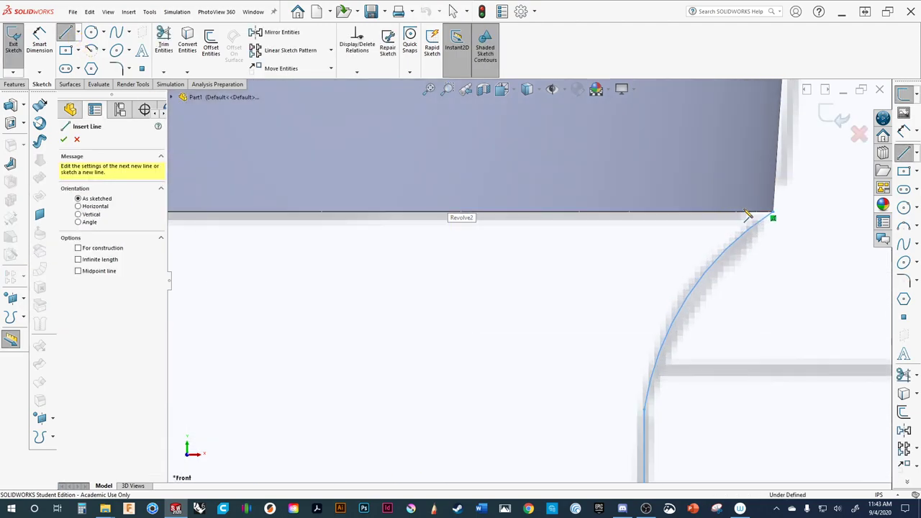
left_click(774, 217)
scroll(545, 219, "up", 1)
scroll(545, 220, "up", 3)
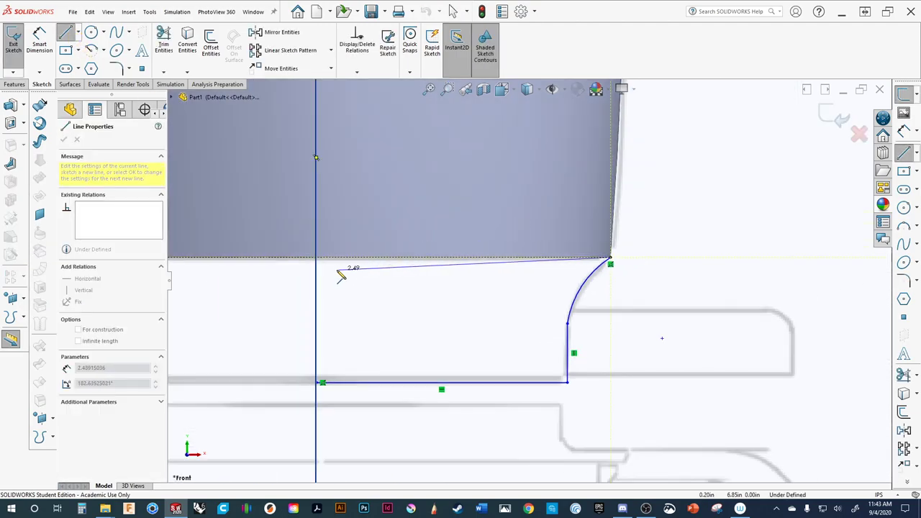
left_click(318, 259)
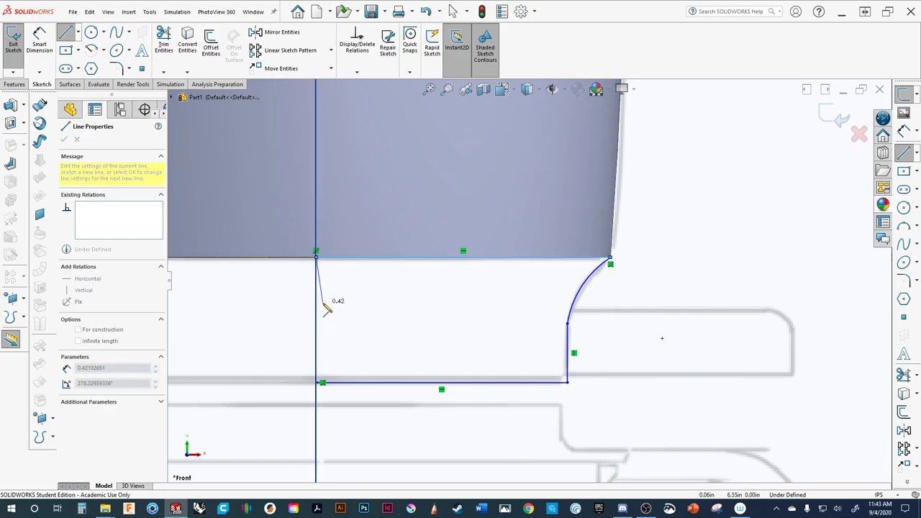
left_click(324, 302)
key("Escape")
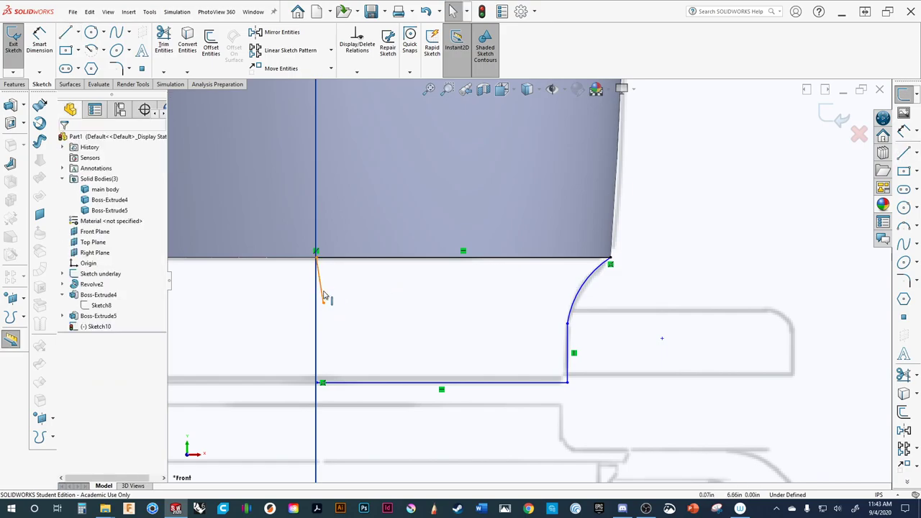
left_click(320, 291)
key("Delete")
Close the neck profile with a vertical line along the center axis between its upper and lower horizontal lines, and exit the sketch.
scroll(333, 288, "down", 3)
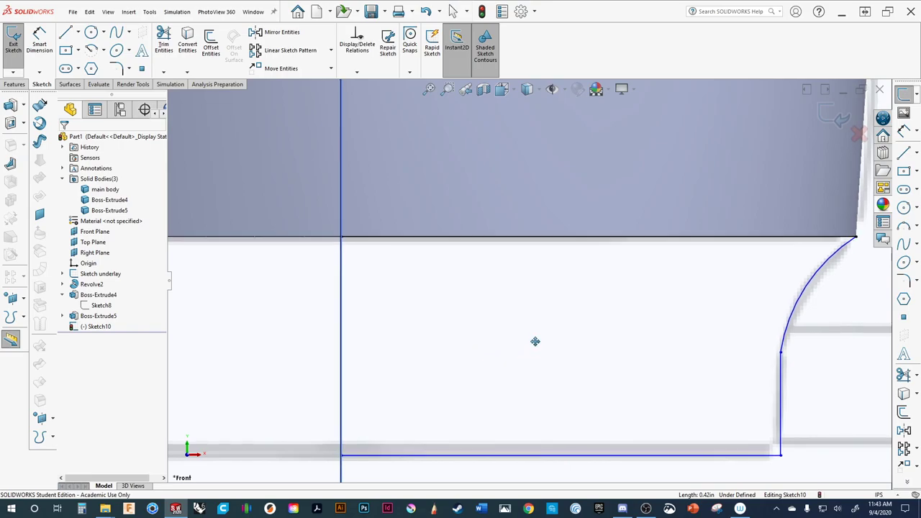
middle_click_drag(535, 340, 583, 298, "ctrl")
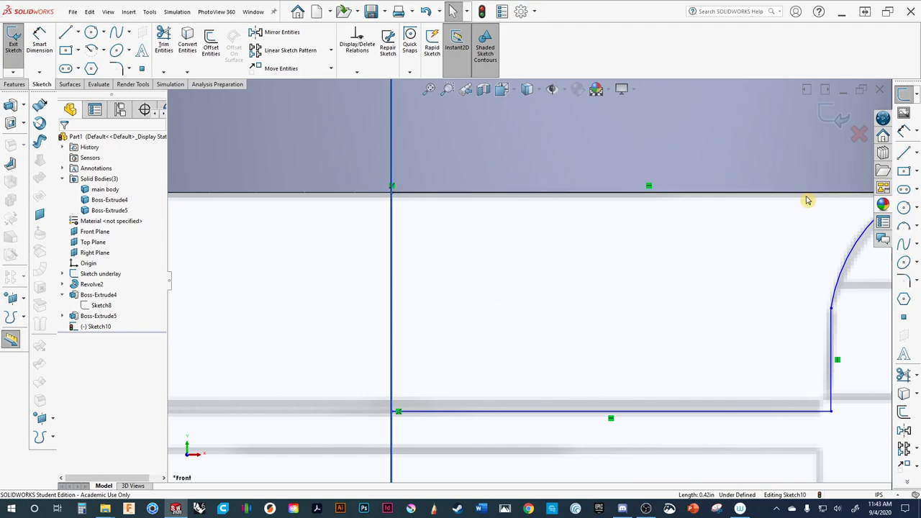
left_click(903, 154)
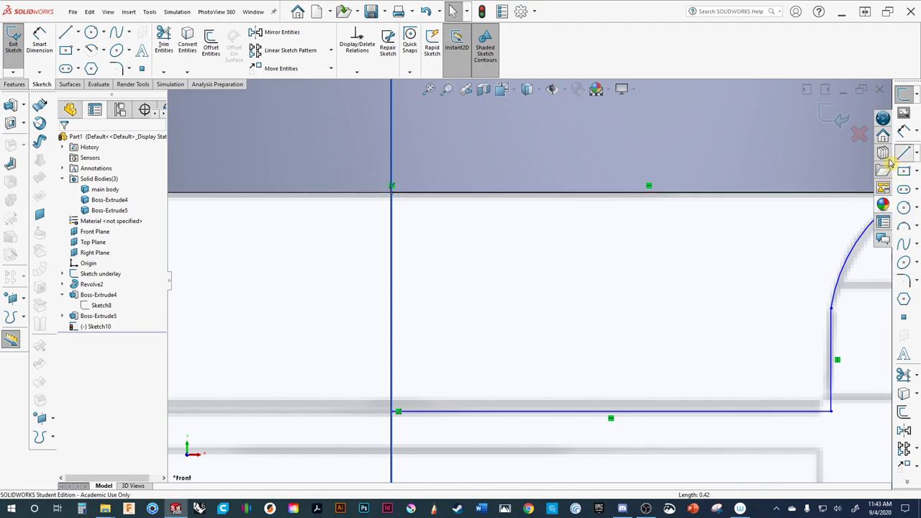
left_click(392, 188)
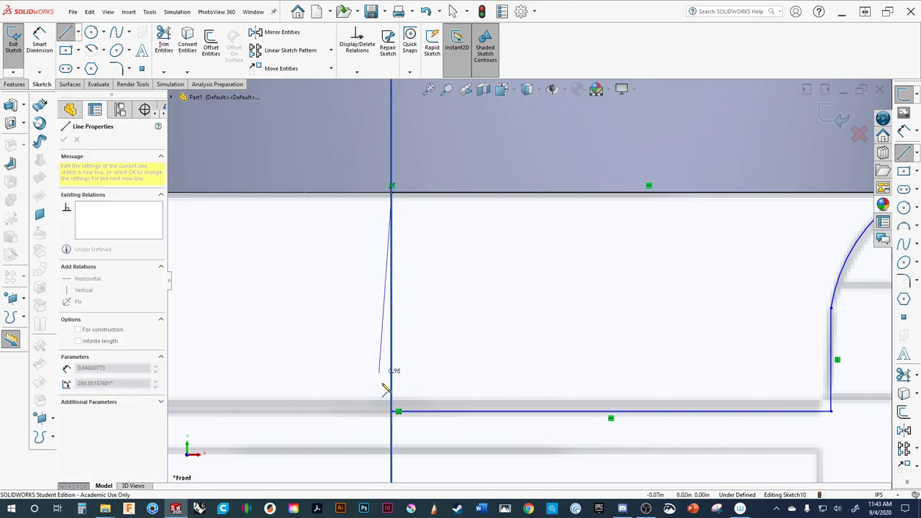
left_click(393, 412)
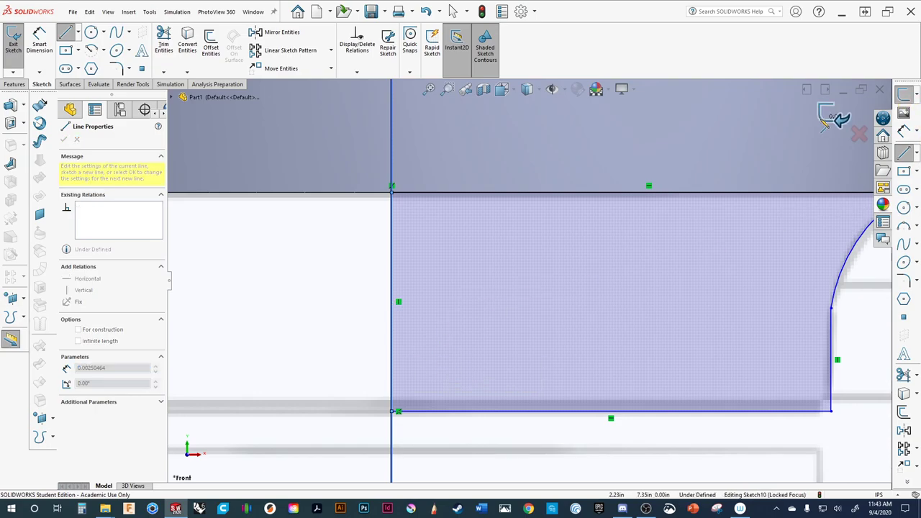
left_click(837, 121)
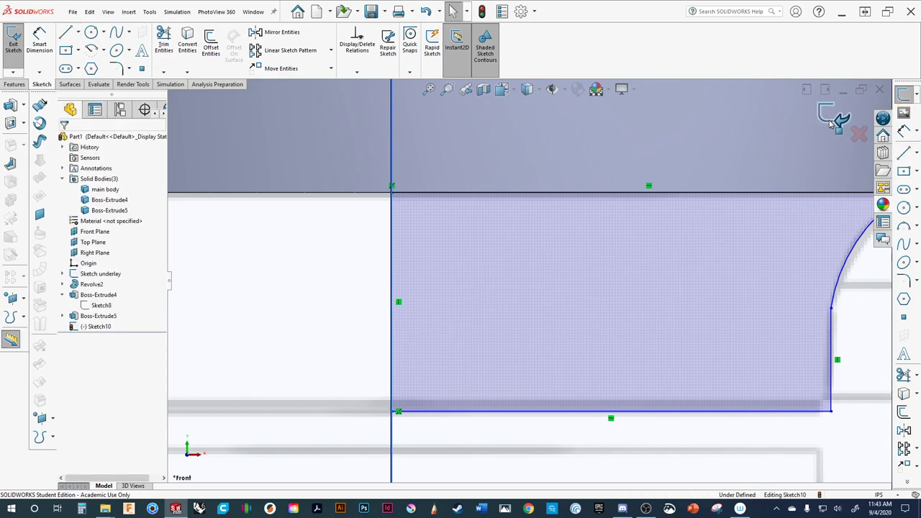
scroll(604, 237, "up", 3)
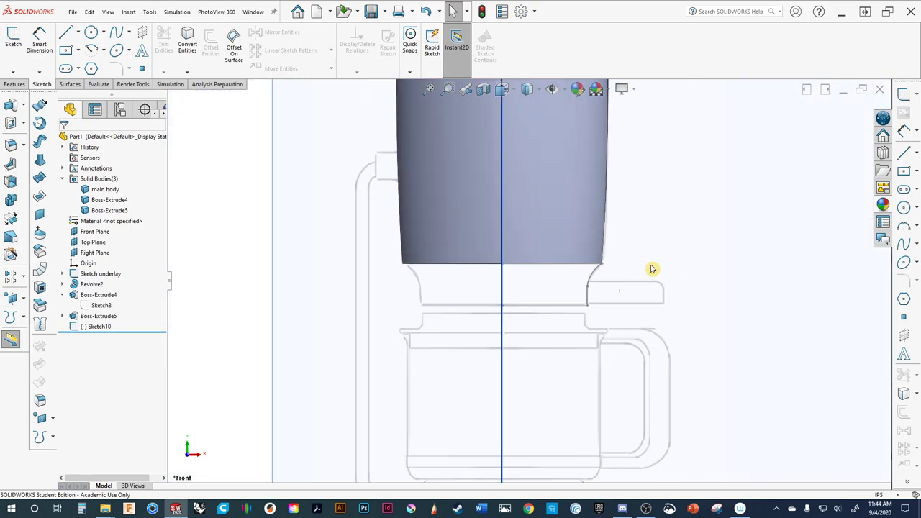
Revolve the neck sketch 360° about the underlay's vertical centerline with Merge result on.
key("f")
middle_click_drag(632, 270, 702, 267)
scroll(503, 365, "down", 3)
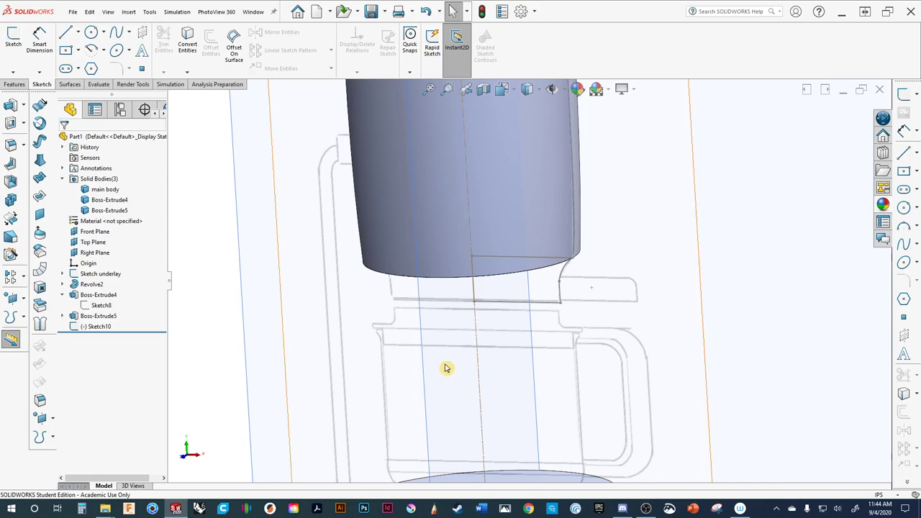
scroll(445, 366, "up", 2)
middle_click_drag(410, 343, 302, 237)
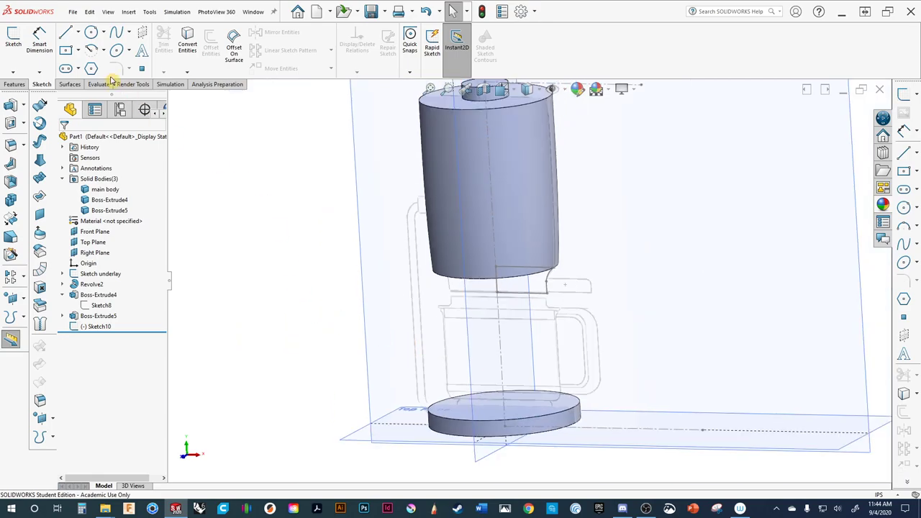
left_click(23, 109)
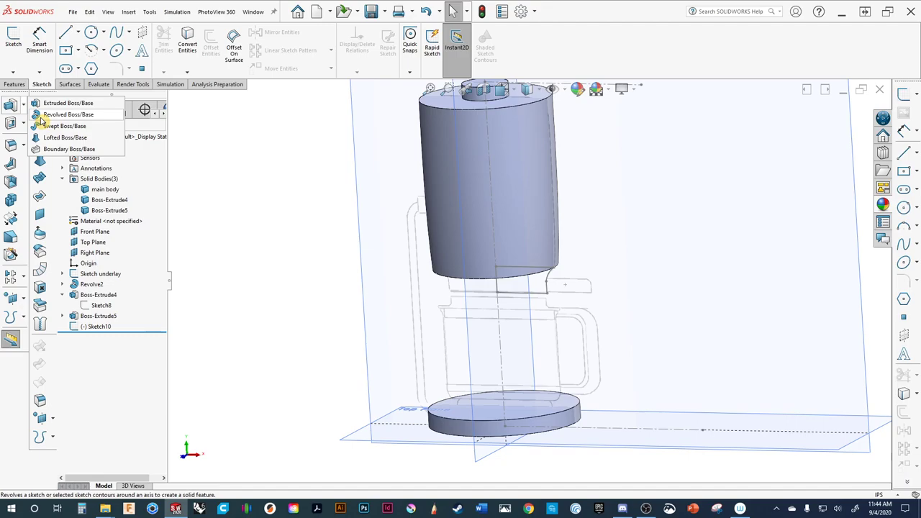
left_click(54, 114)
scroll(478, 268, "down", 4)
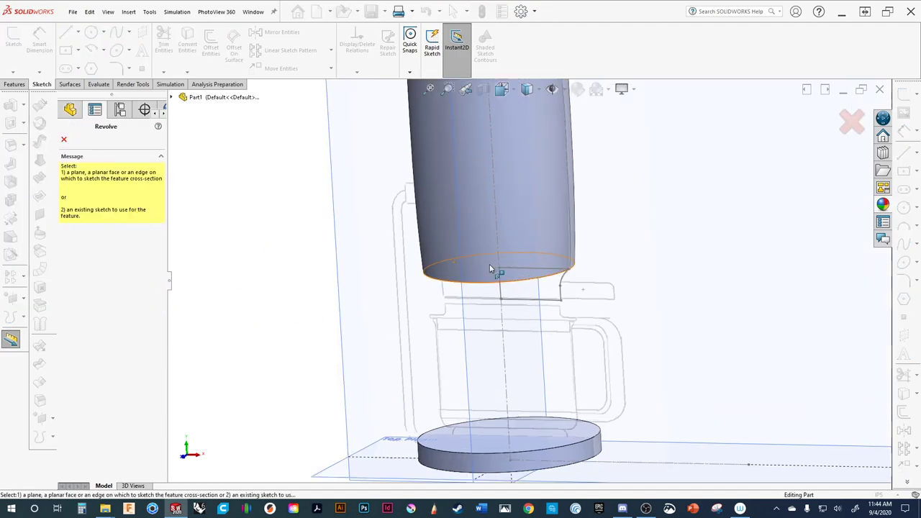
left_click(621, 318)
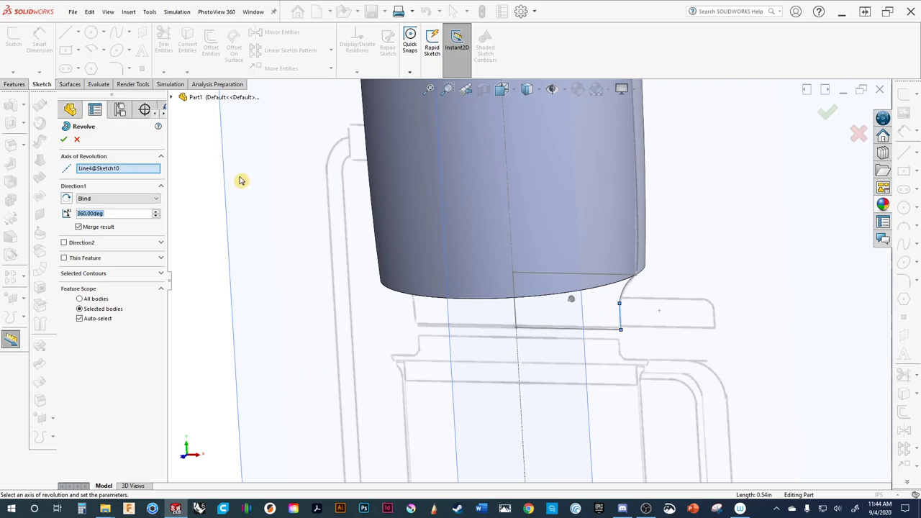
left_click(104, 171)
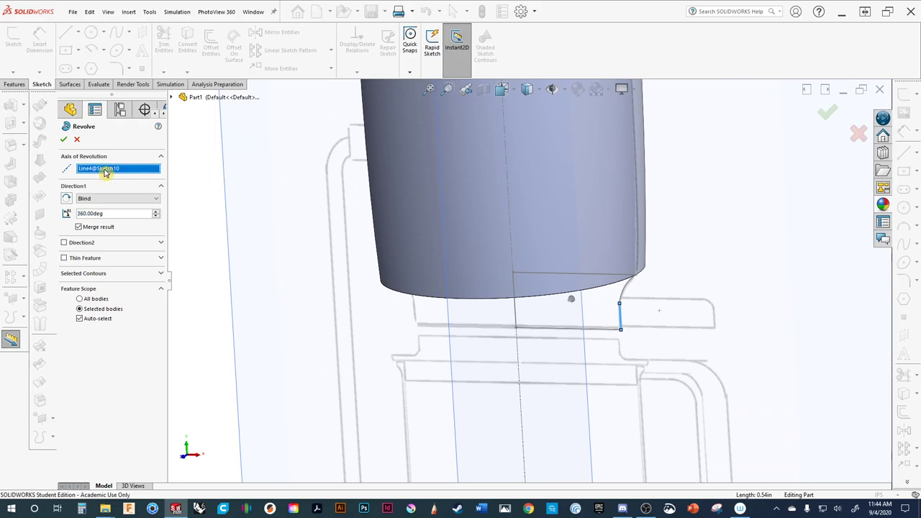
left_click(523, 394)
middle_click_drag(528, 395, 600, 306)
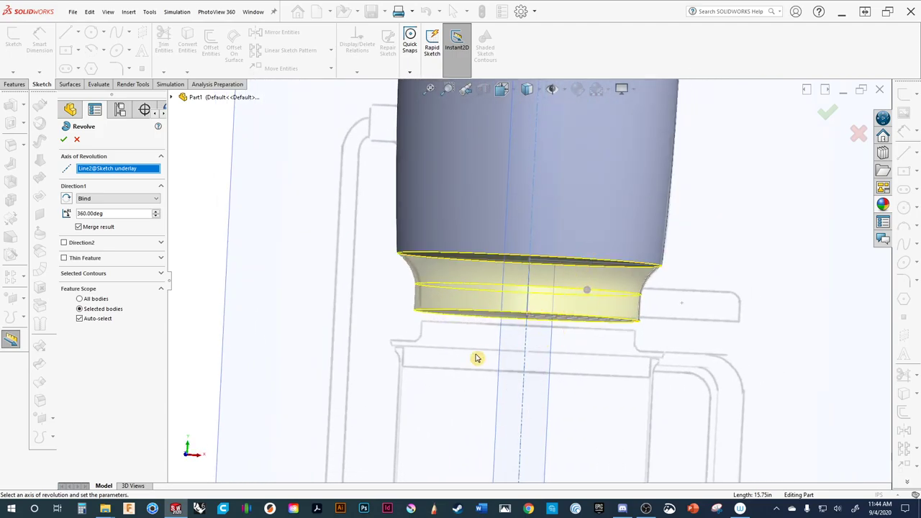
left_click(826, 113)
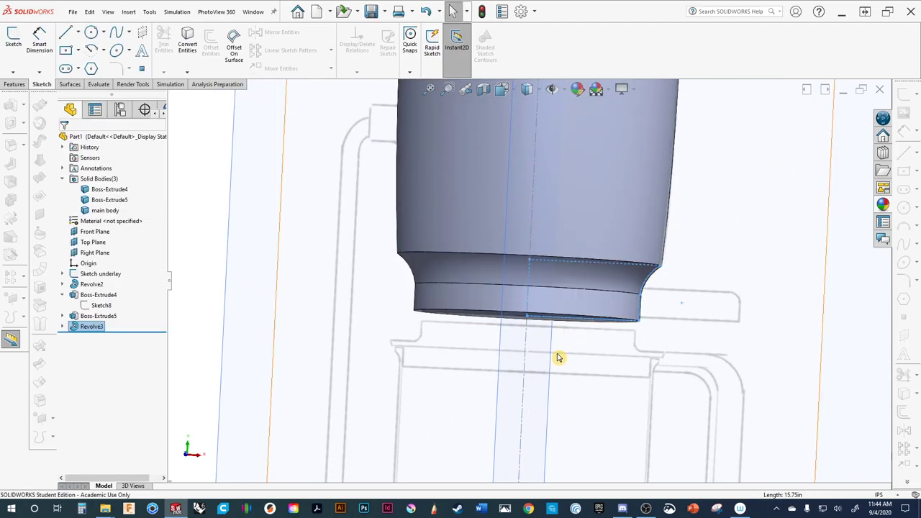
middle_click_drag(473, 376, 448, 378)
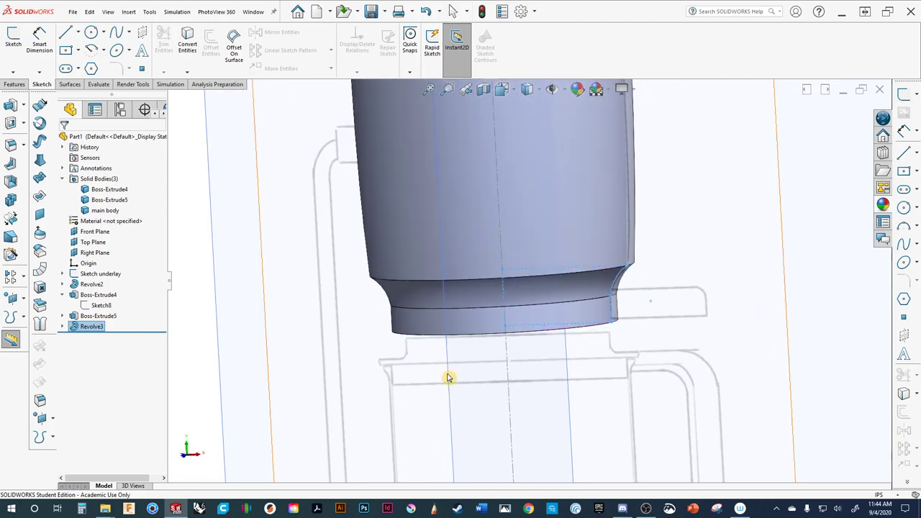
Delete the neck's revolve feature while keeping its sketch.
right_click(97, 328)
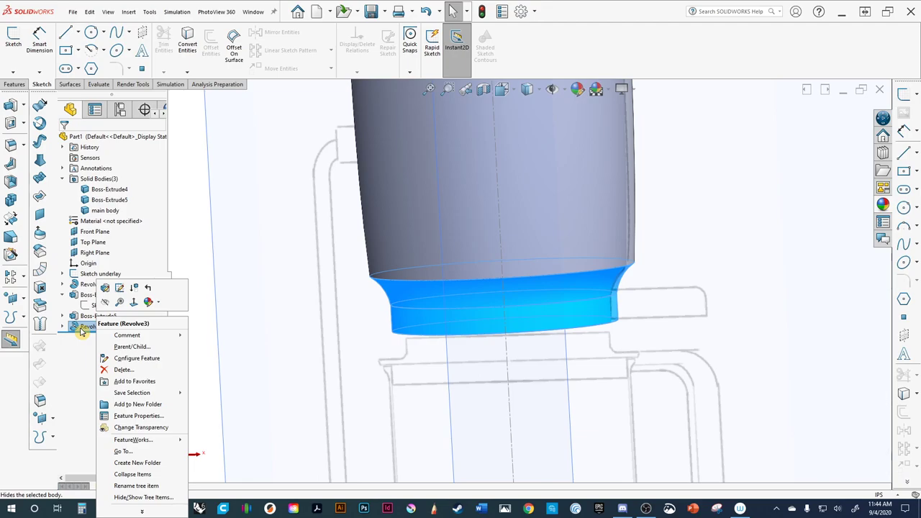
left_click(123, 370)
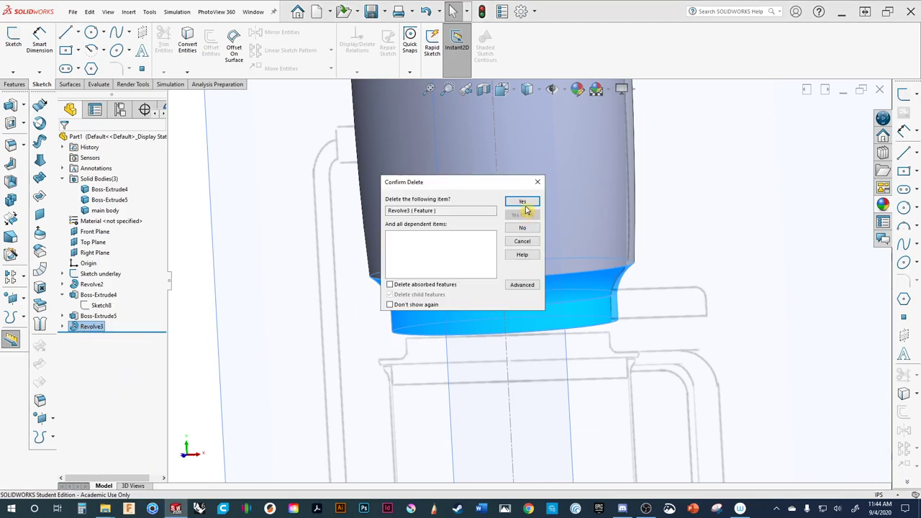
left_click(522, 203)
scroll(518, 281, "up", 5)
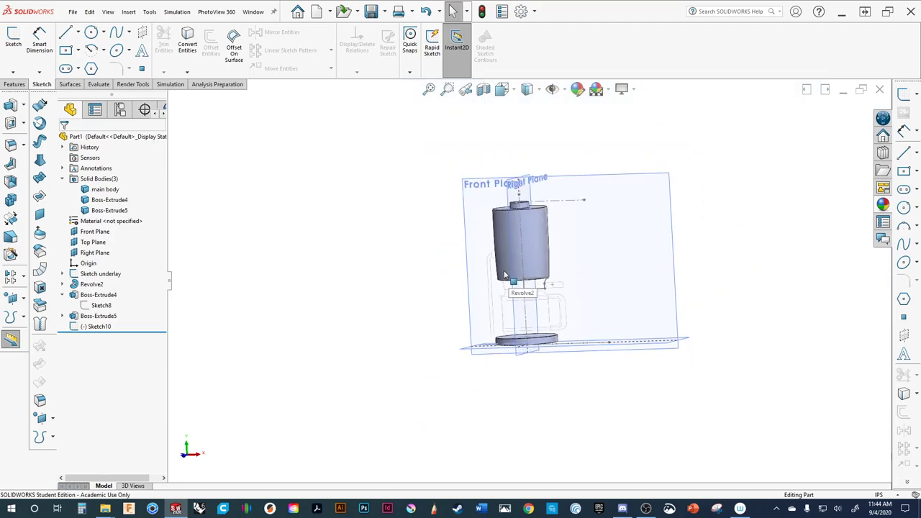
Create a reference axis where the Front Plane and Right Plane intersect, and move it directly below the Origin in the feature tree.
scroll(366, 220, "up", 3)
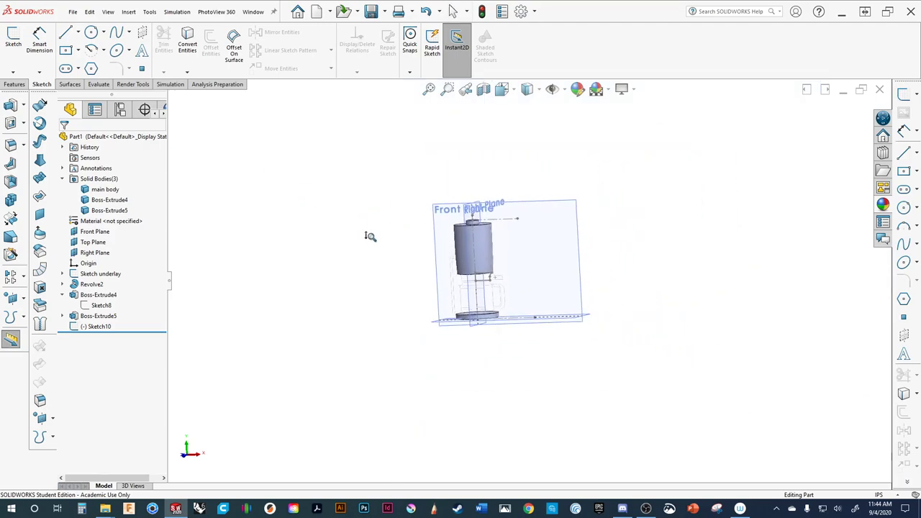
scroll(349, 192, "down", 3)
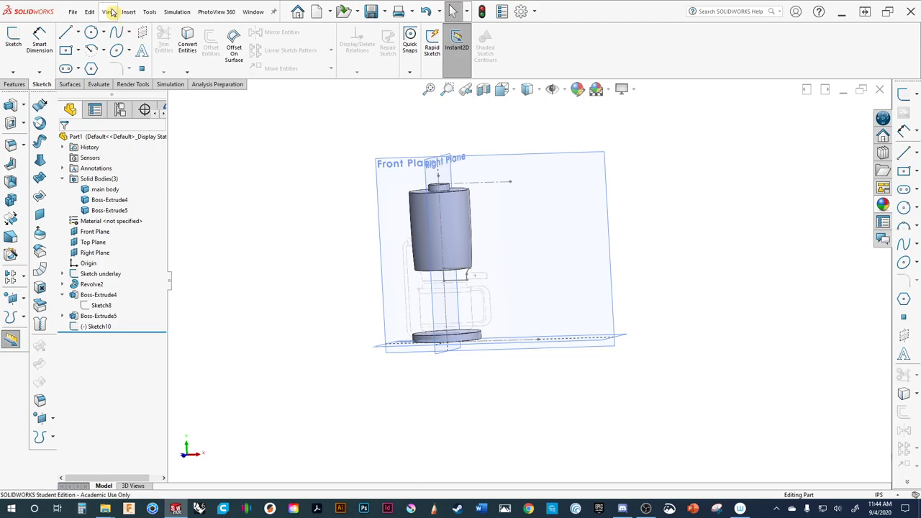
left_click(151, 13)
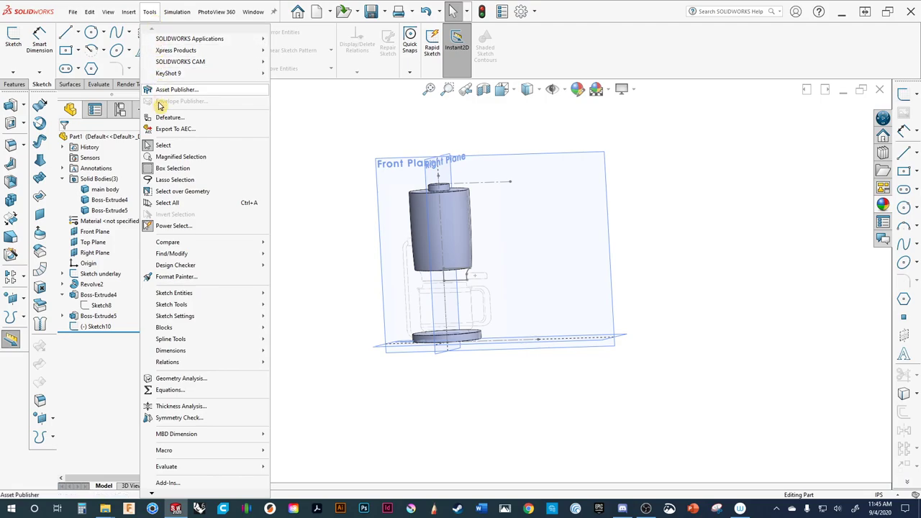
mouse_move(181, 294)
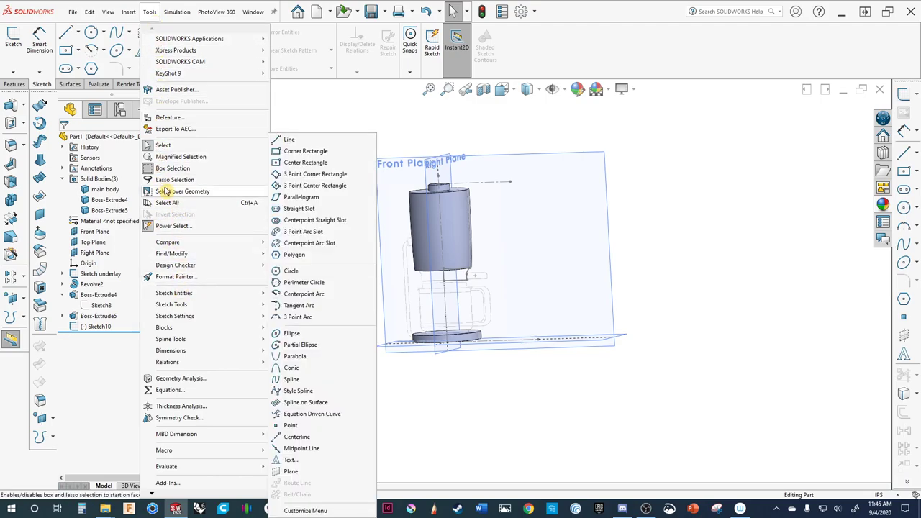
mouse_move(129, 18)
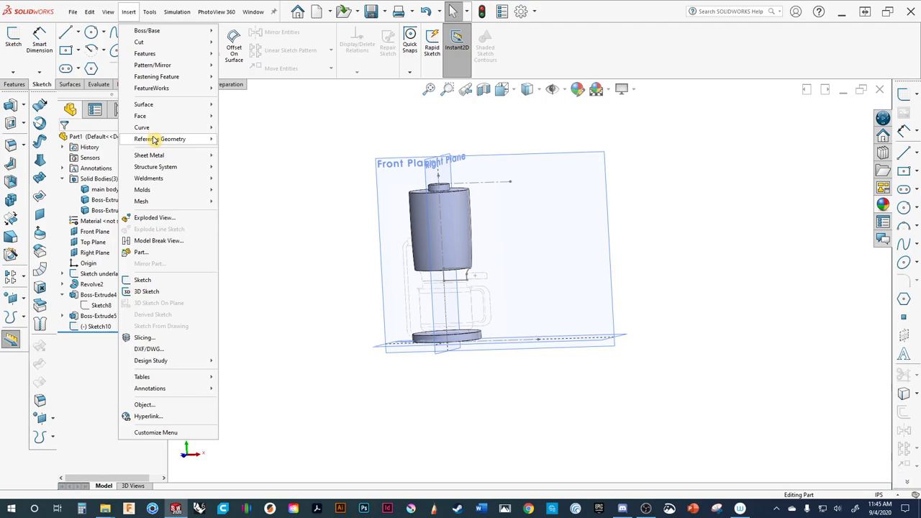
mouse_move(154, 140)
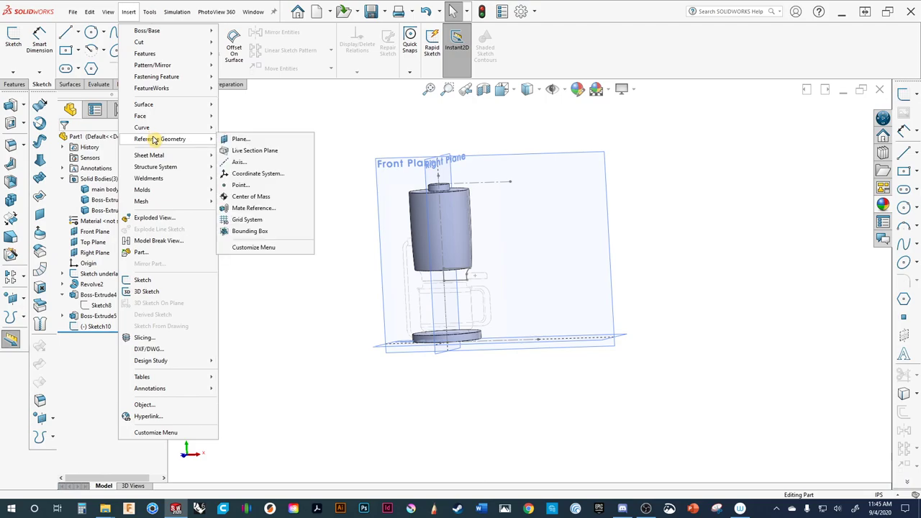
left_click(241, 163)
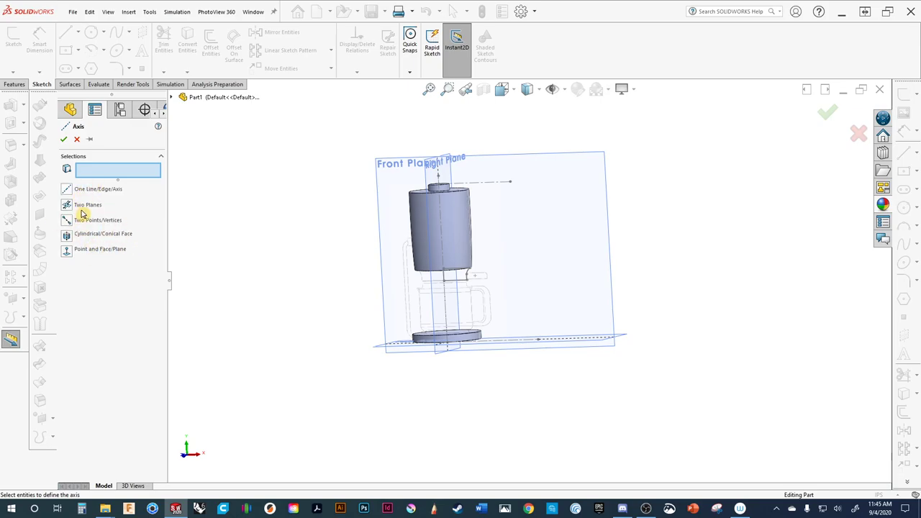
left_click(86, 208)
middle_click_drag(394, 172, 444, 164)
scroll(438, 165, "down", 3)
left_click(437, 194)
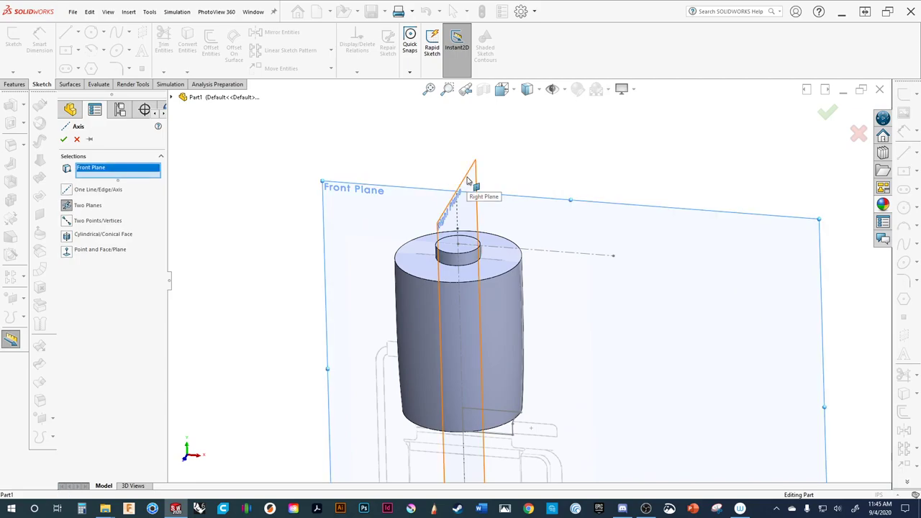
left_click(468, 181)
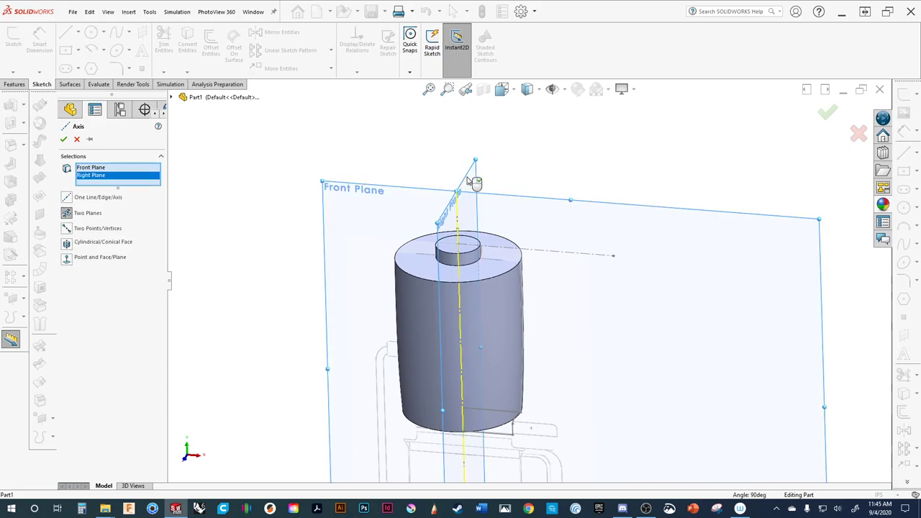
left_click(827, 118)
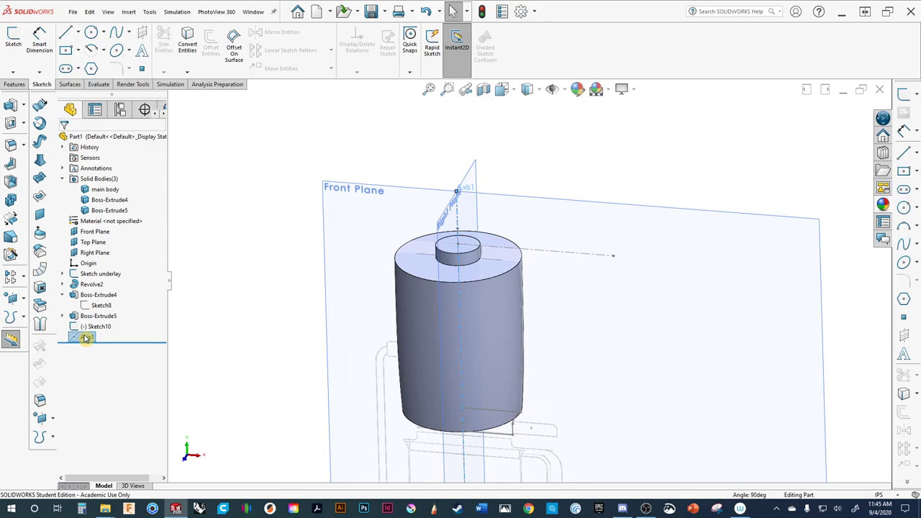
left_click_drag(87, 339, 96, 267)
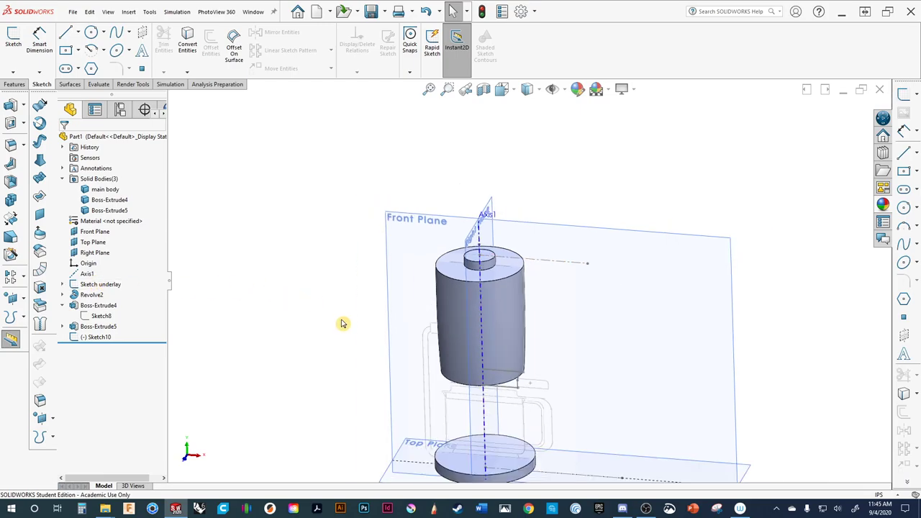
Revolve the neck sketch 360° about the new reference axis with Merge result off, making the neck a separate body.
middle_click_drag(343, 323, 335, 261, "ctrl")
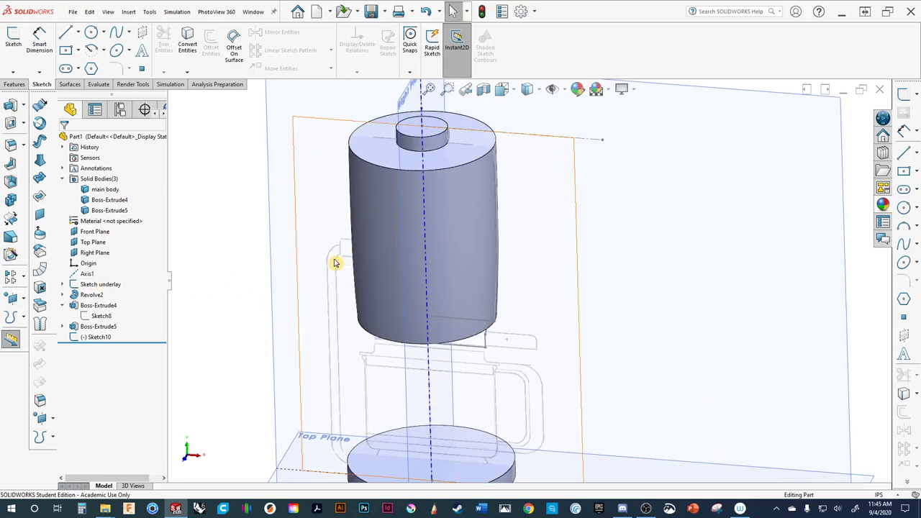
left_click(23, 108)
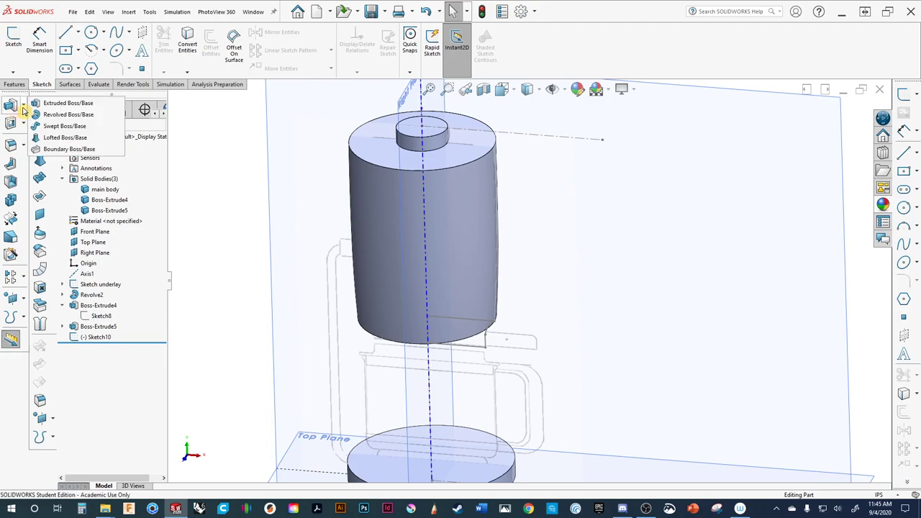
left_click(42, 121)
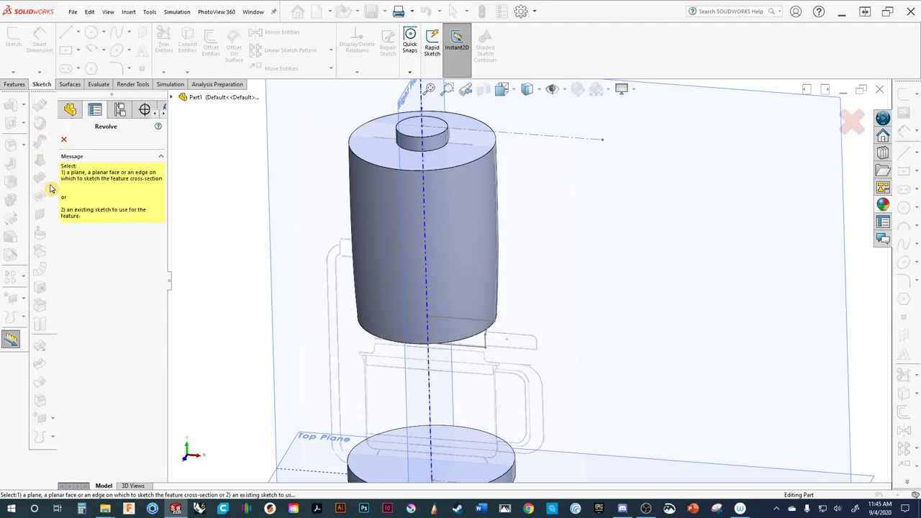
left_click(487, 346)
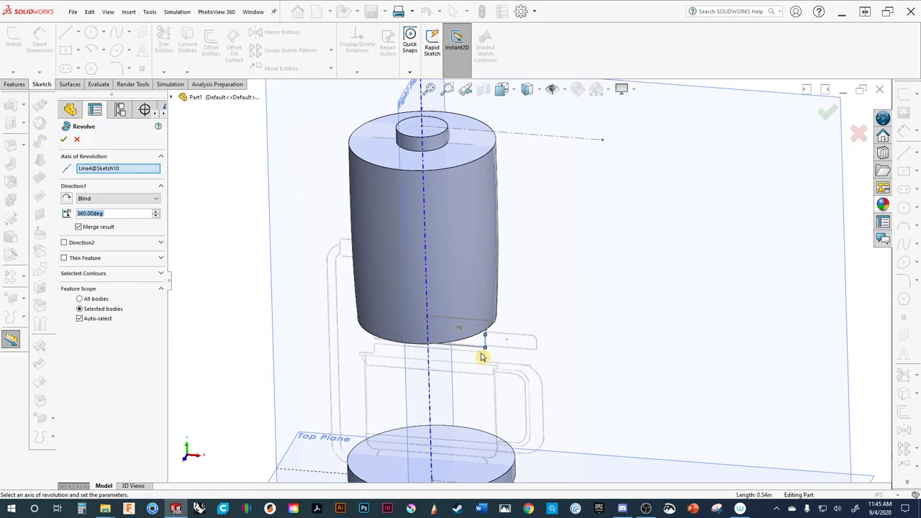
left_click(121, 169)
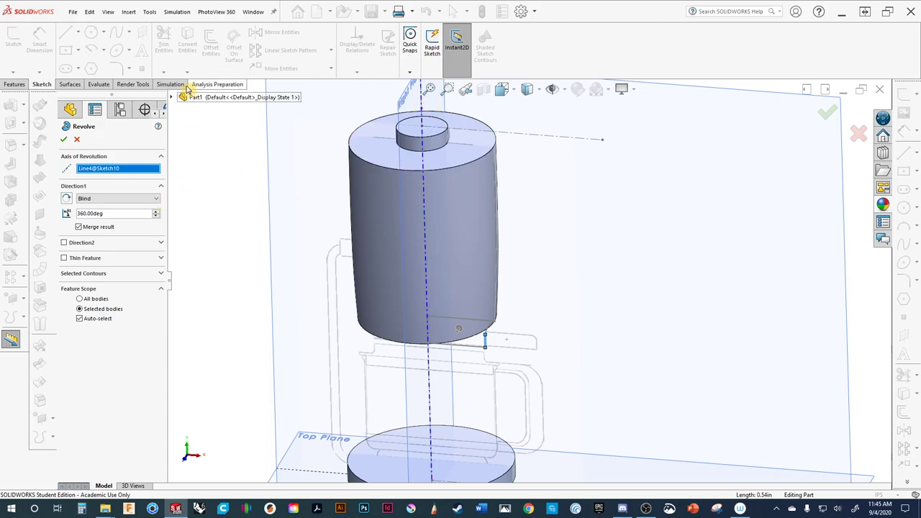
left_click(173, 98)
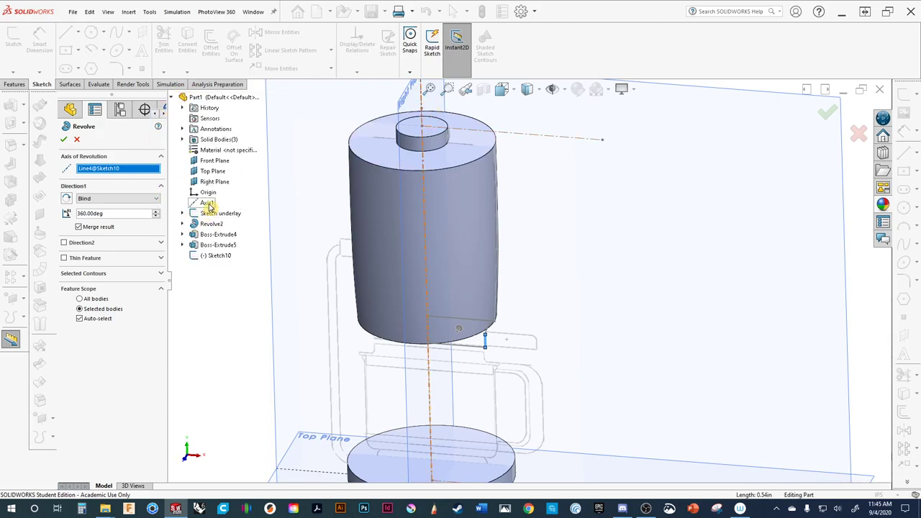
left_click(207, 203)
middle_click_drag(272, 320, 268, 277)
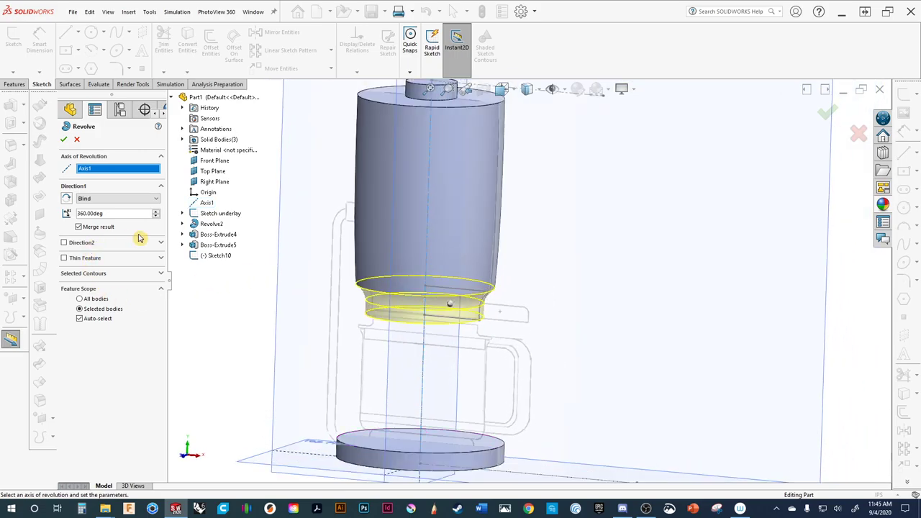
left_click(78, 228)
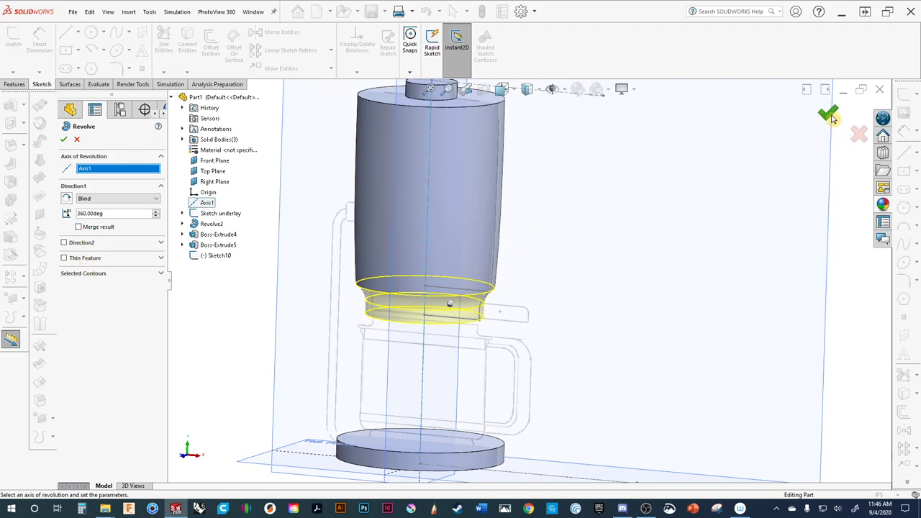
left_click(827, 112)
Fillet the circular edge between the neck's curved flare and its straight lower band with a symmetric 0.70 in radius.
scroll(434, 326, "down", 6)
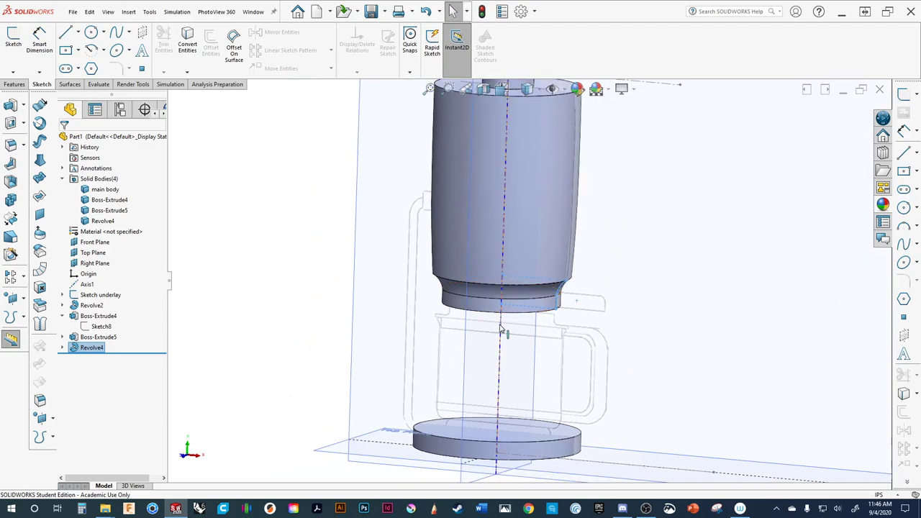
middle_click_drag(467, 324, 516, 257, "ctrl")
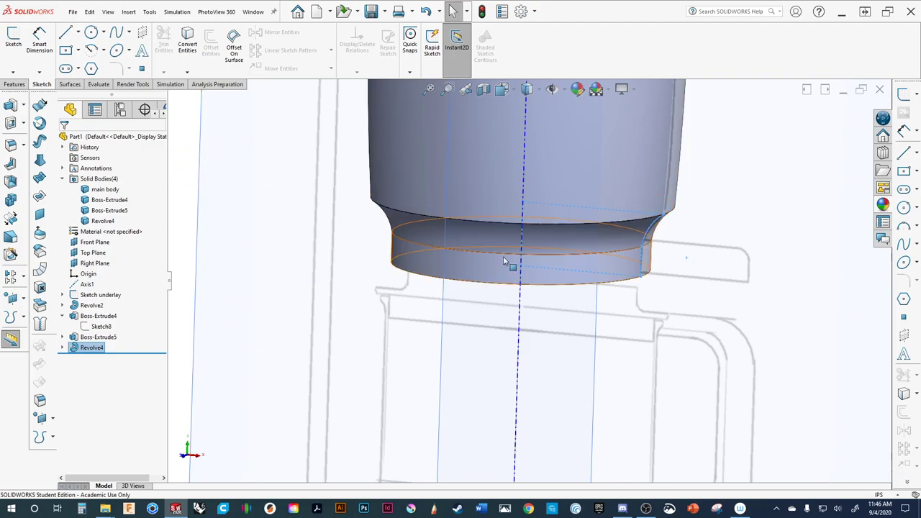
key("ctrl+8")
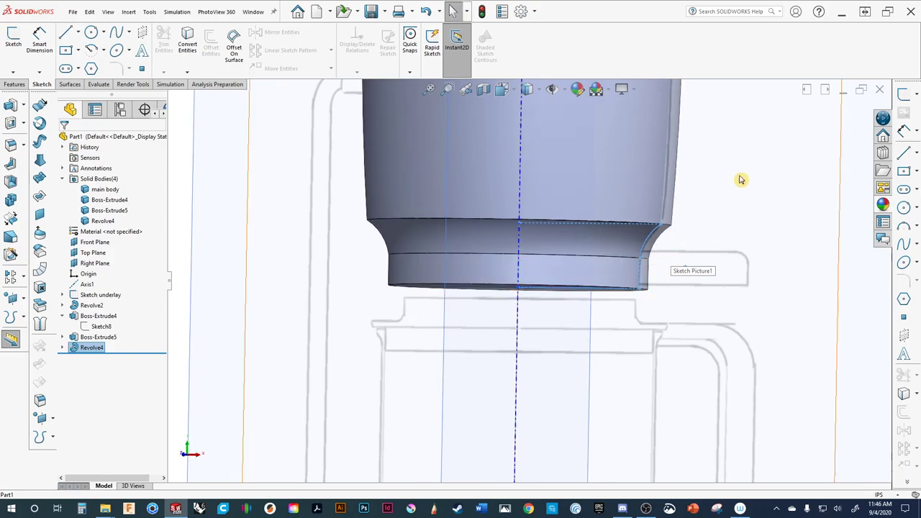
scroll(695, 189, "up", 5)
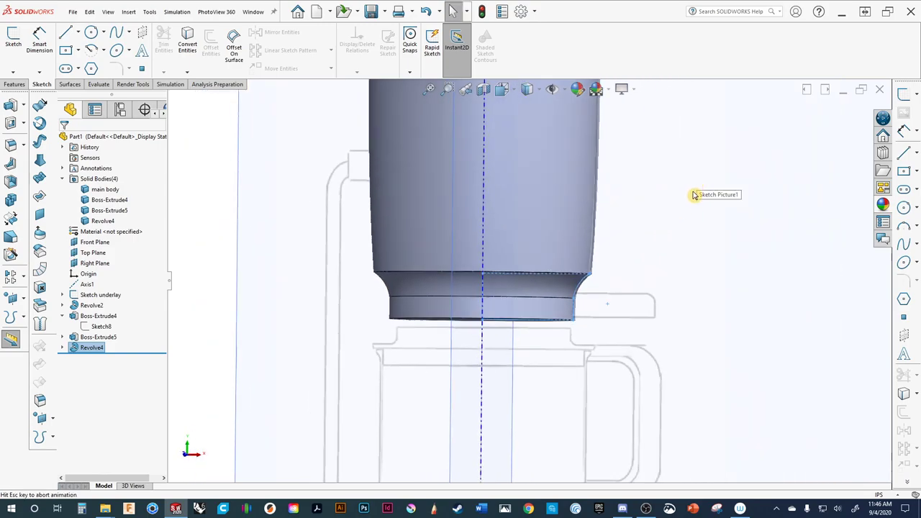
scroll(492, 320, "down", 8)
scroll(499, 279, "down", 3)
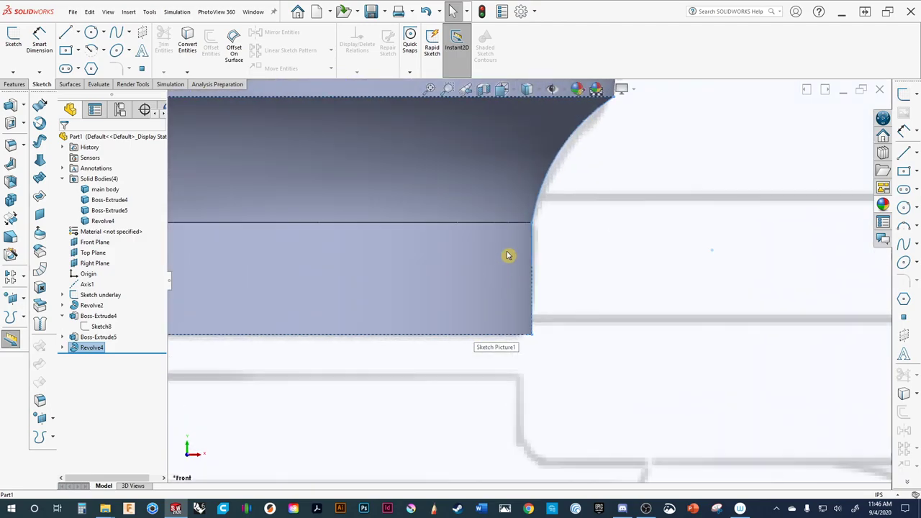
left_click(655, 180)
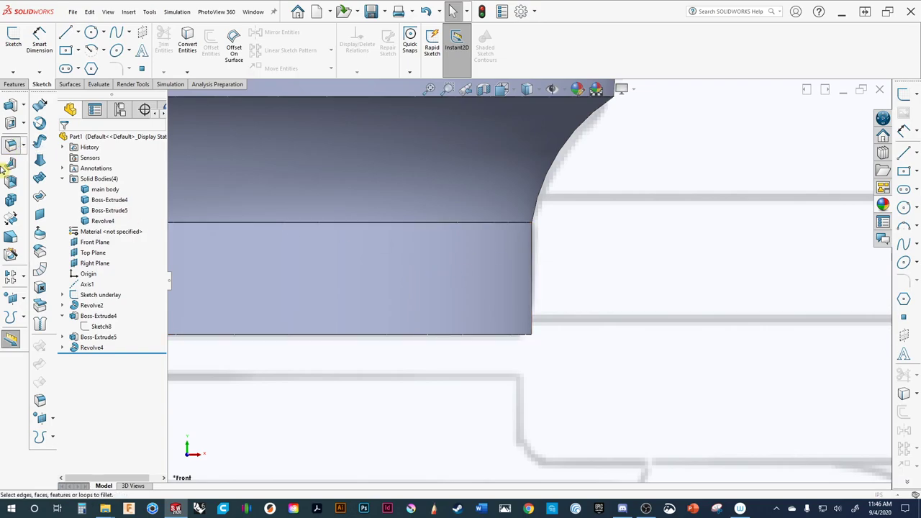
left_click(12, 145)
left_click(487, 224)
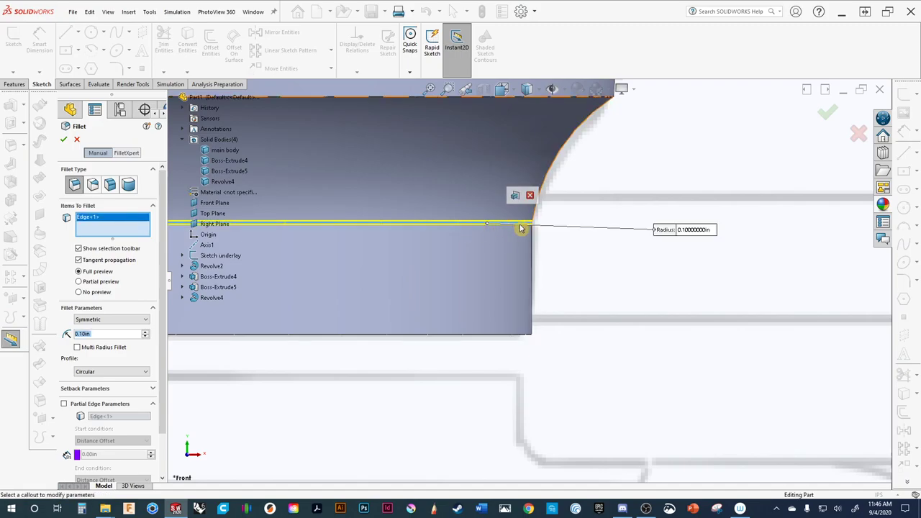
scroll(532, 234, "down", 3)
scroll(532, 227, "up", 2)
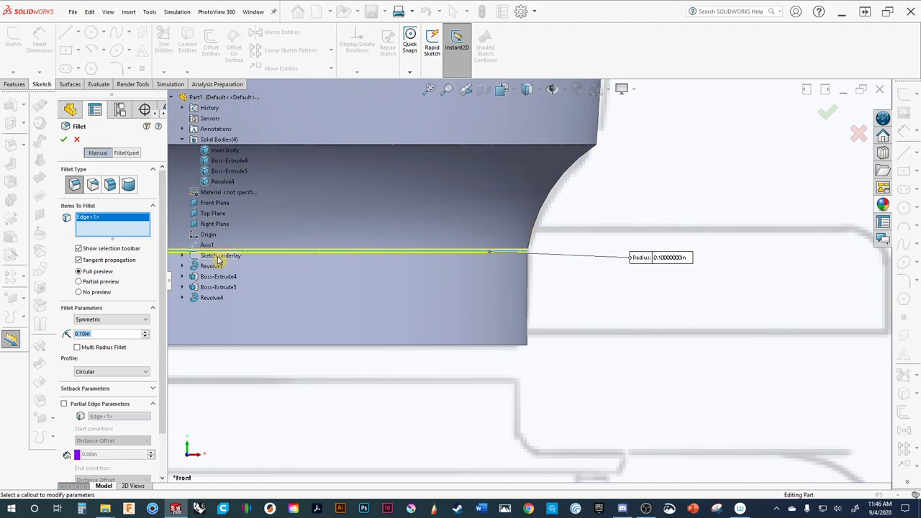
left_click(146, 331)
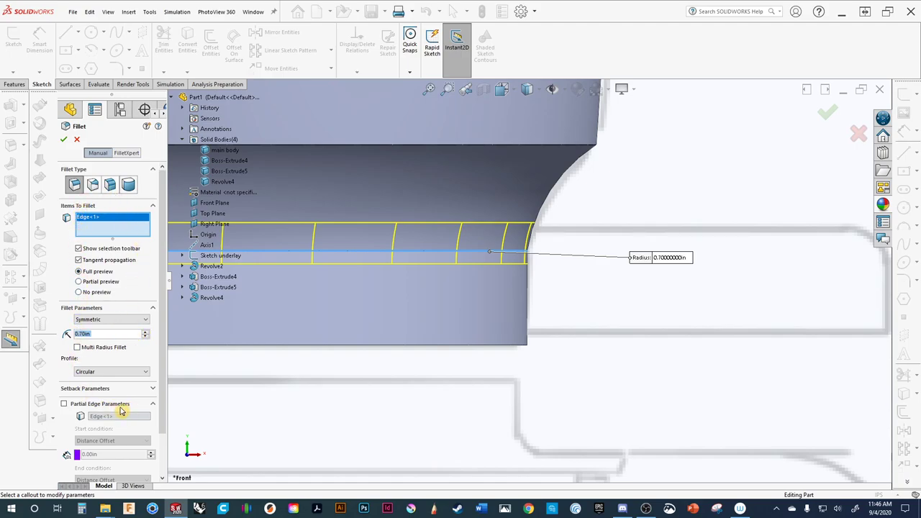
left_click(63, 139)
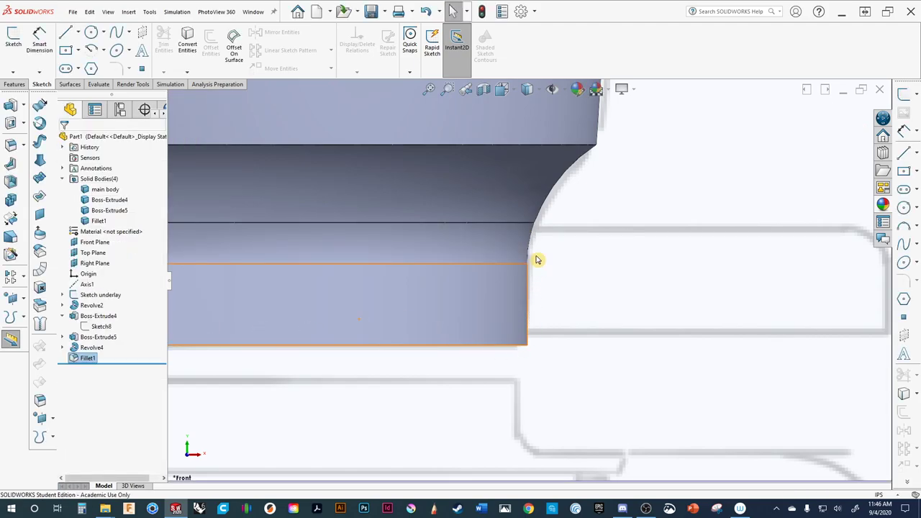
Raise the document's image quality to the highest setting for both shaded/draft and wireframe resolution.
scroll(551, 251, "down", 3)
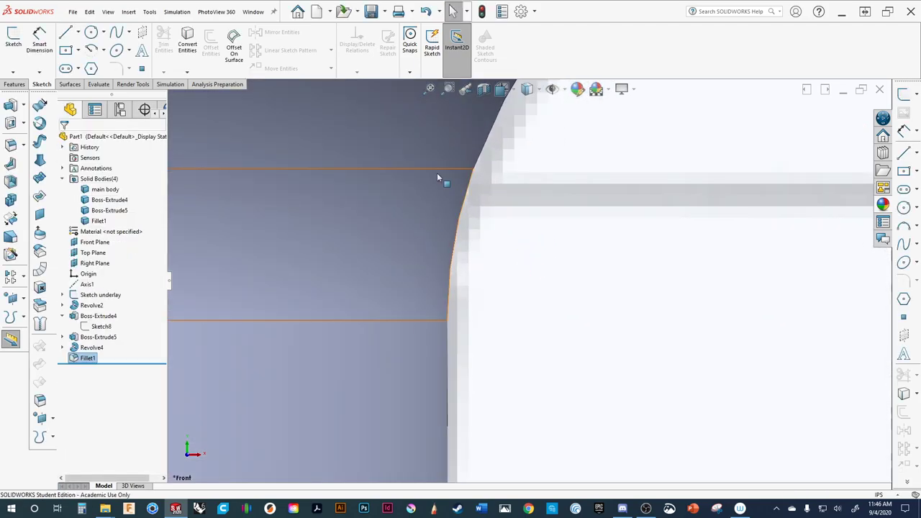
scroll(474, 370, "up", 3)
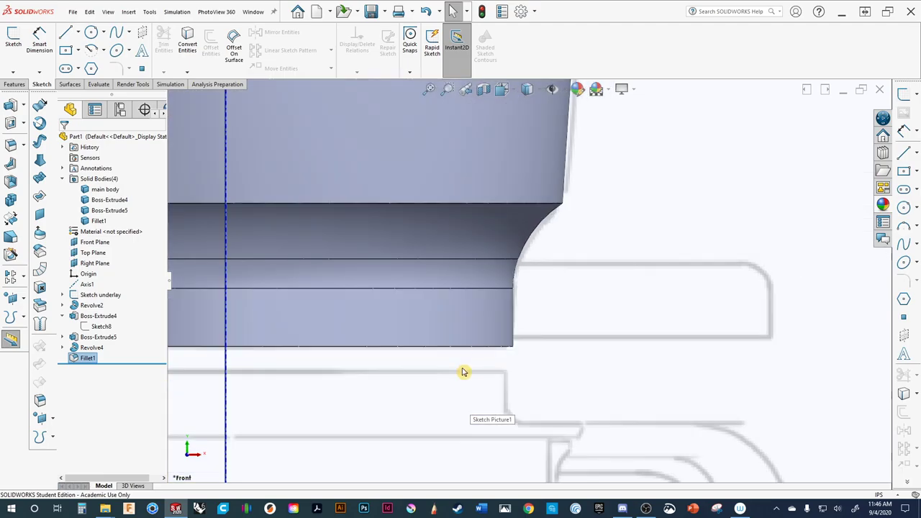
scroll(520, 291, "down", 4)
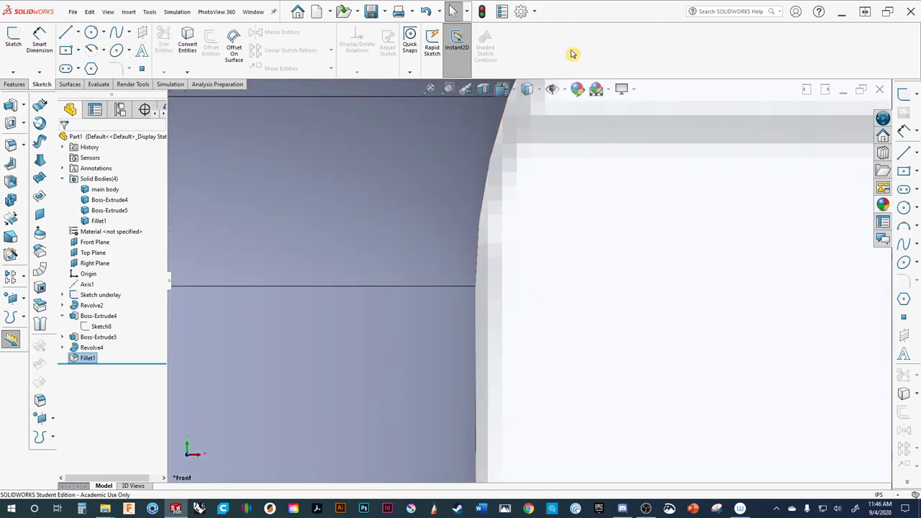
left_click(525, 12)
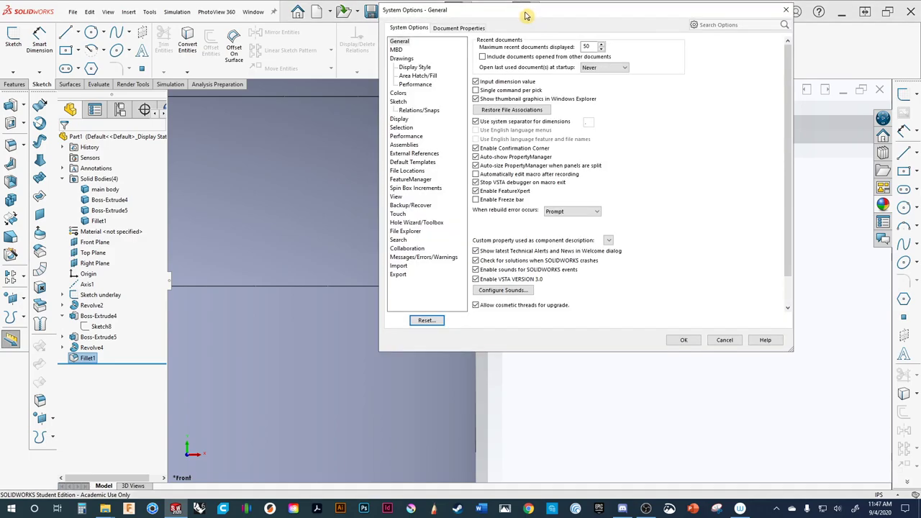
left_click(456, 28)
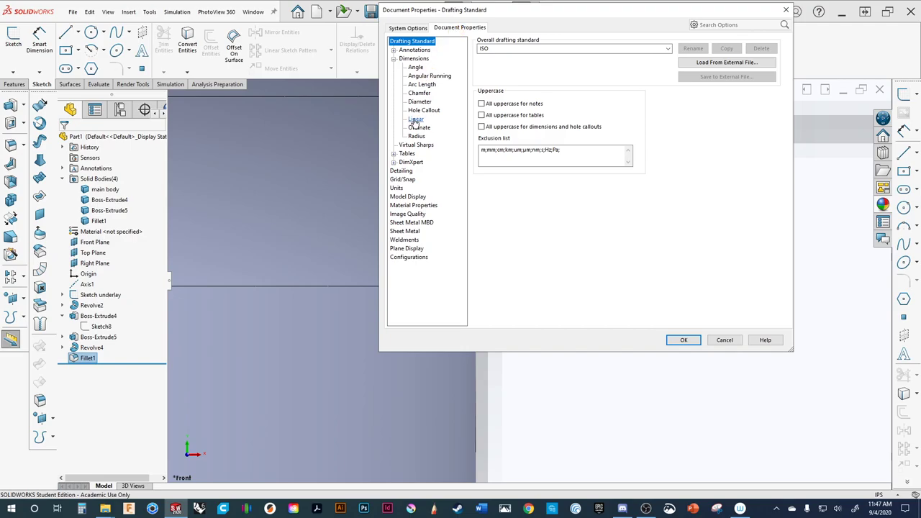
left_click(407, 197)
left_click(407, 215)
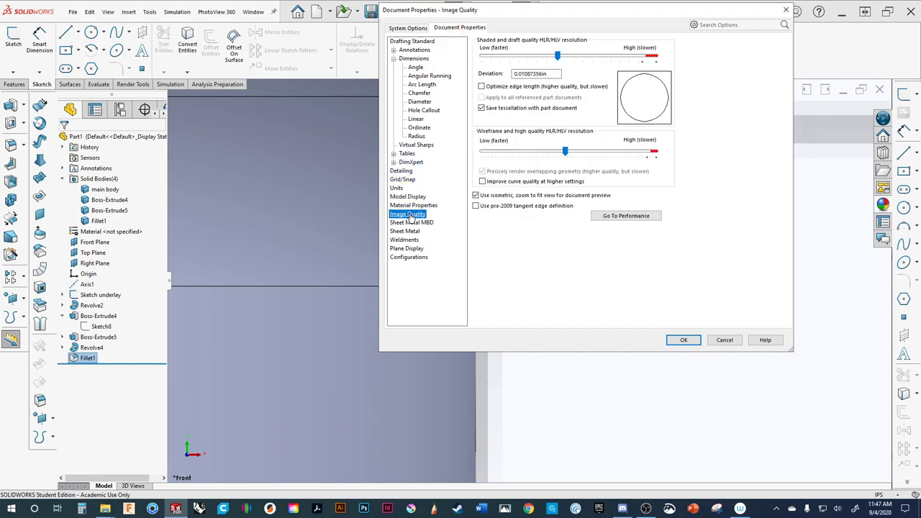
left_click_drag(557, 56, 698, 63)
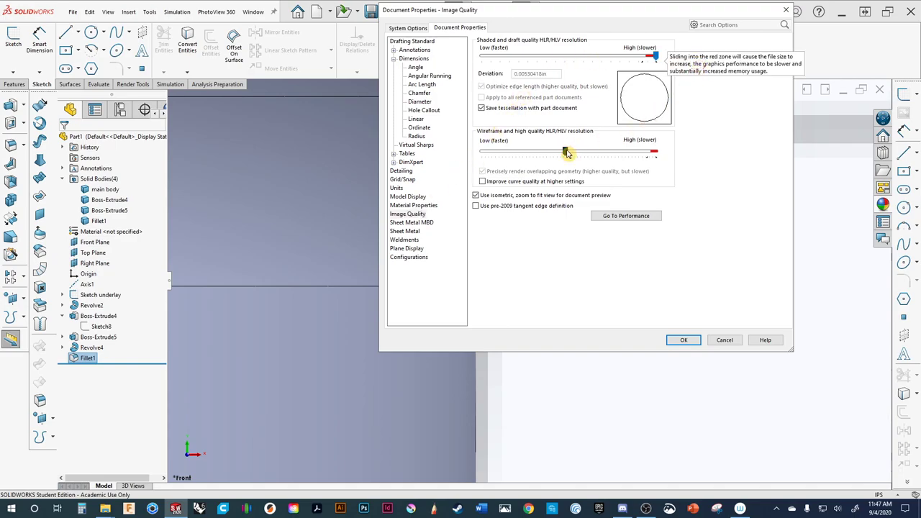
left_click_drag(567, 152, 701, 152)
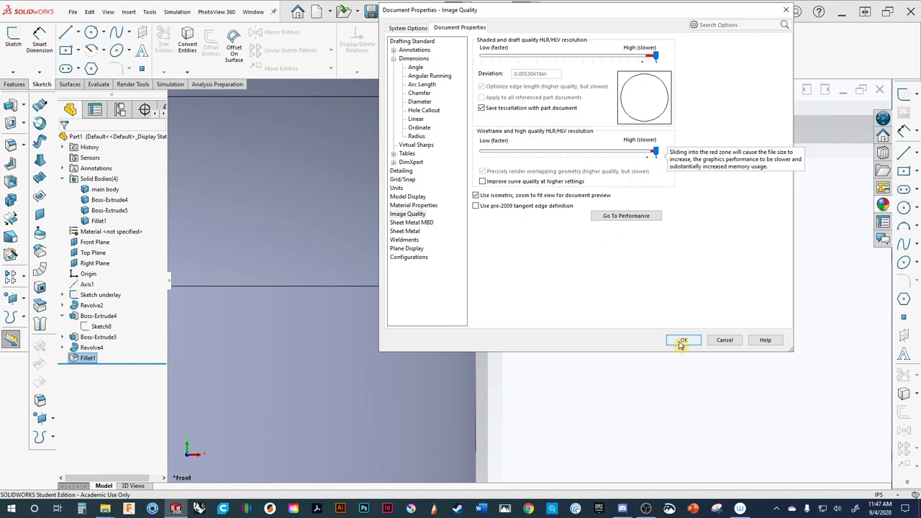
left_click(681, 342)
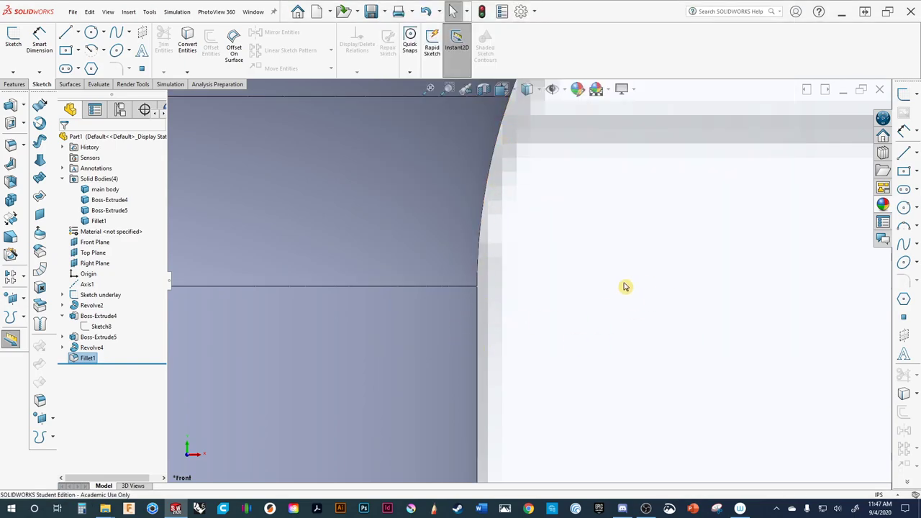
scroll(610, 261, "up", 5)
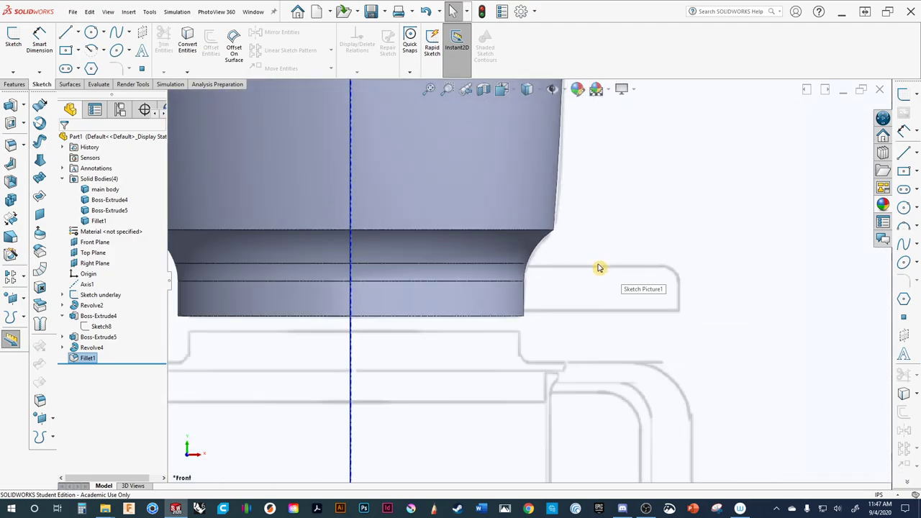
Hide the main body, Boss-Extrude5 and Boss-Extrude4 solid bodies, keeping only the flared Fillet1 body displayed.
scroll(608, 267, "up", 3)
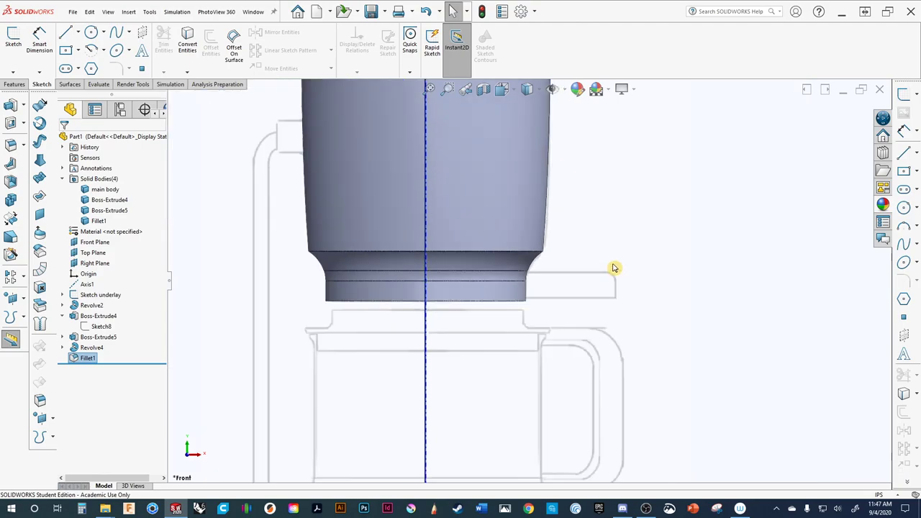
middle_click_drag(580, 290, 642, 273, "ctrl")
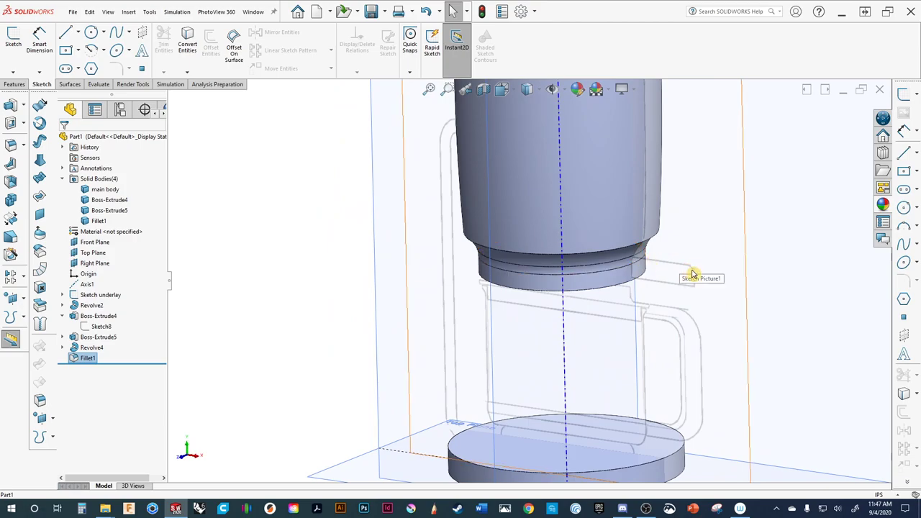
middle_click_drag(713, 281, 630, 269)
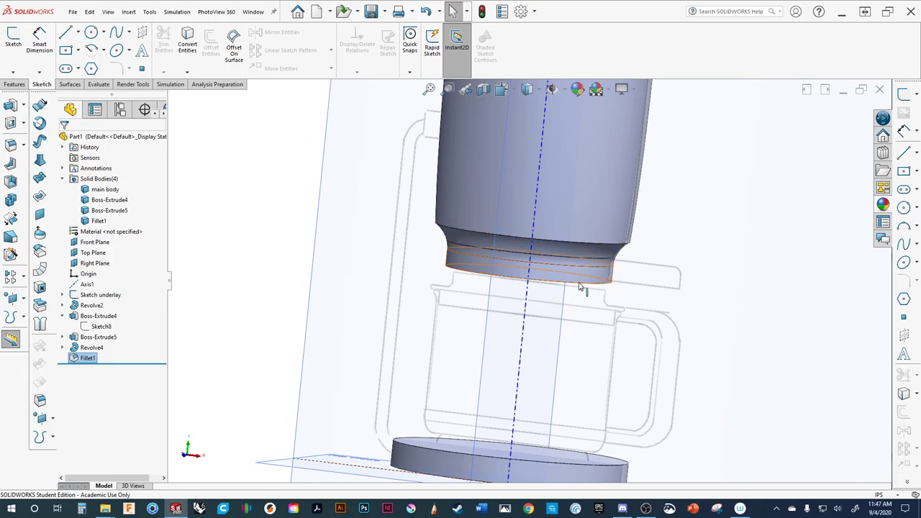
middle_click_drag(611, 273, 620, 294)
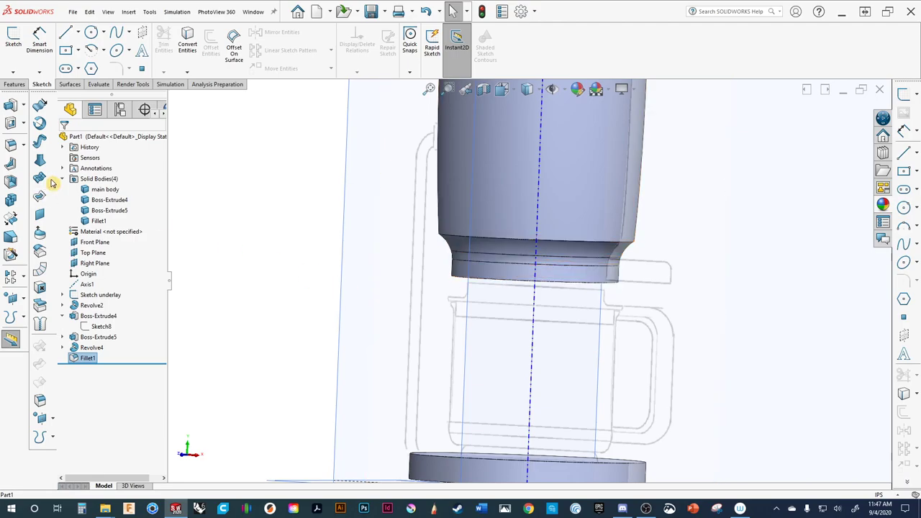
left_click(99, 189)
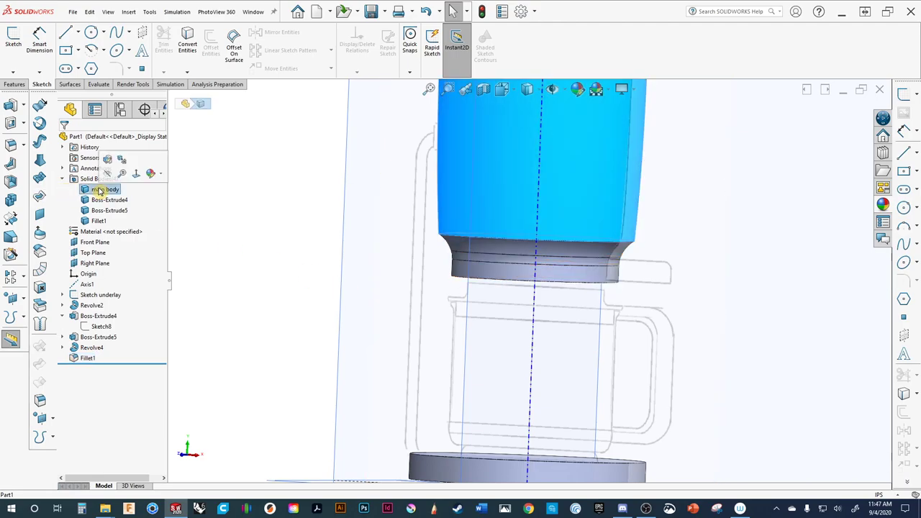
left_click(107, 175)
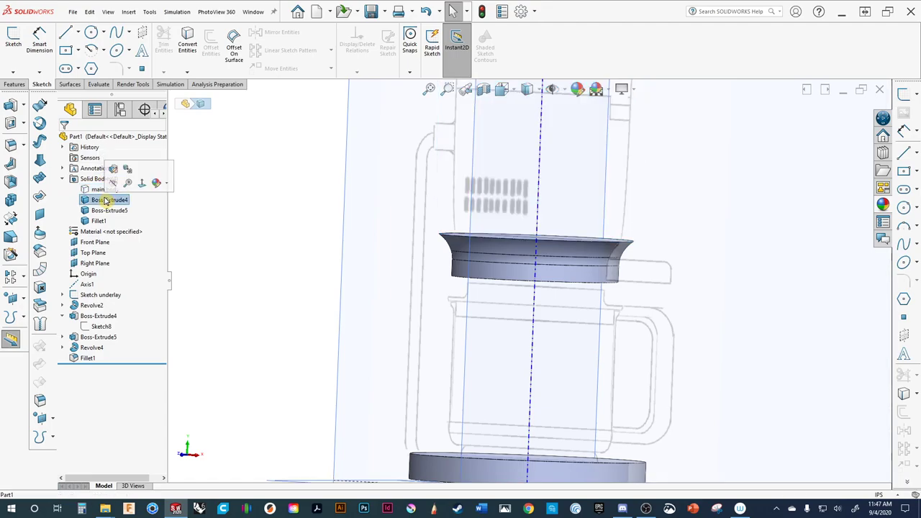
left_click(108, 210)
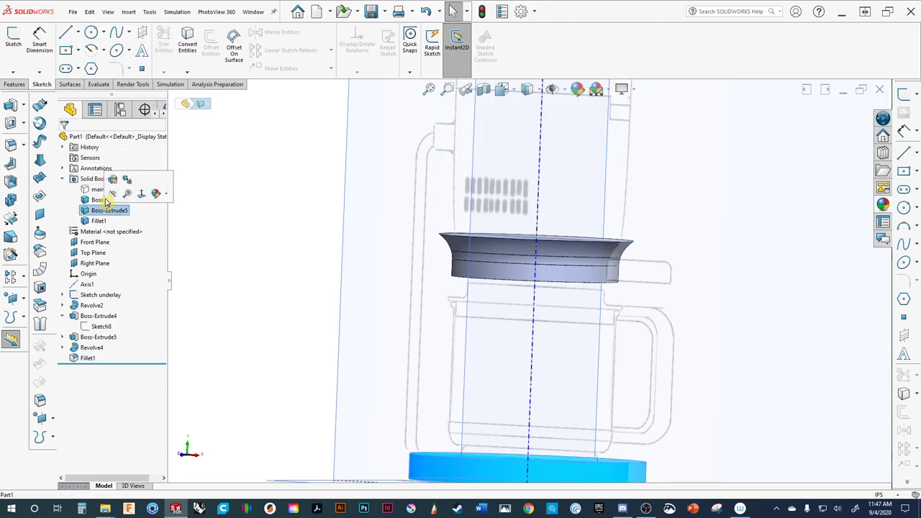
left_click(109, 200)
left_click(100, 222)
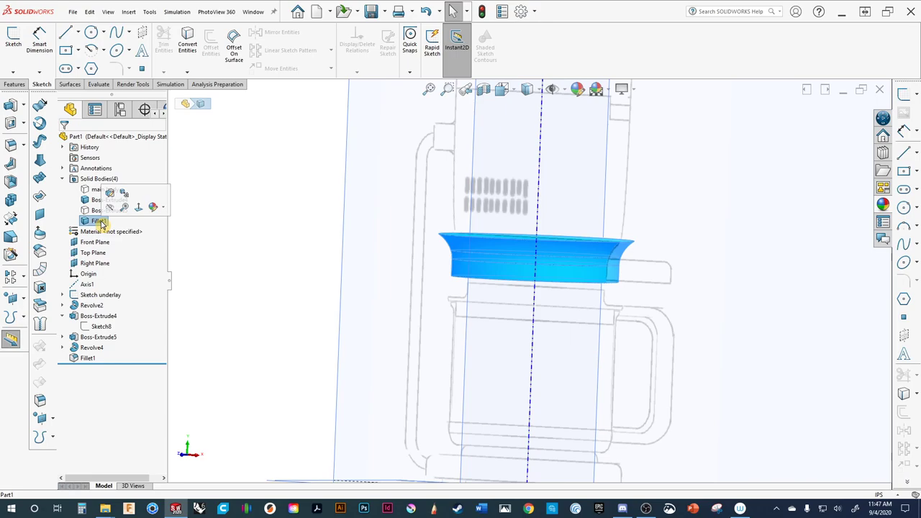
left_click(101, 202)
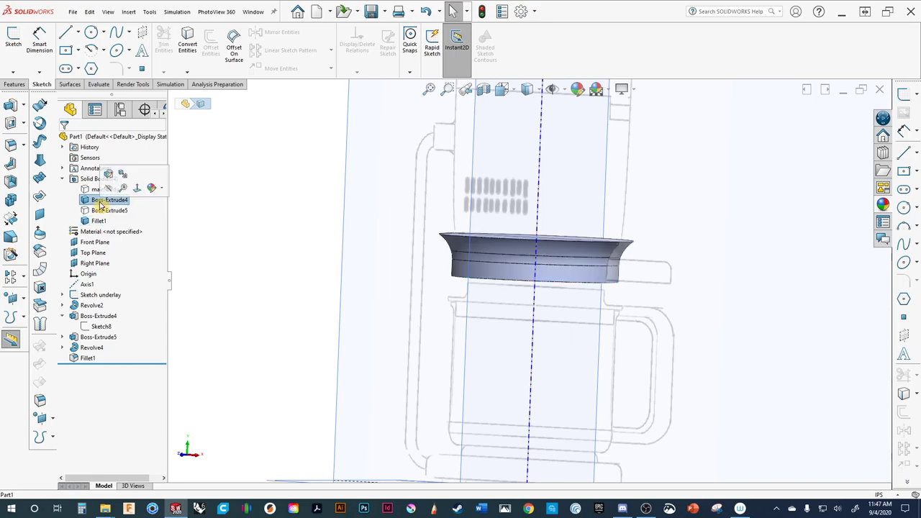
Start a new sketch on the flat circular underside of the flared Fillet1 body.
key("f")
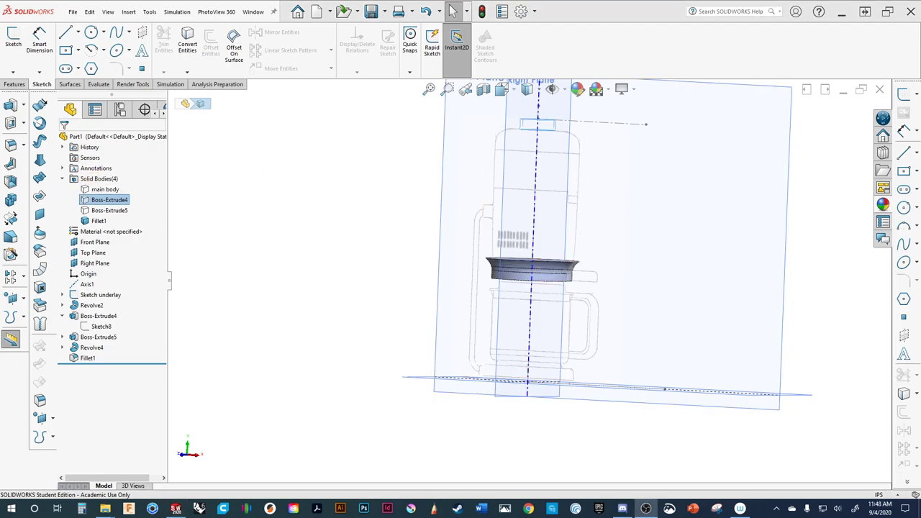
scroll(571, 292, "down", 6)
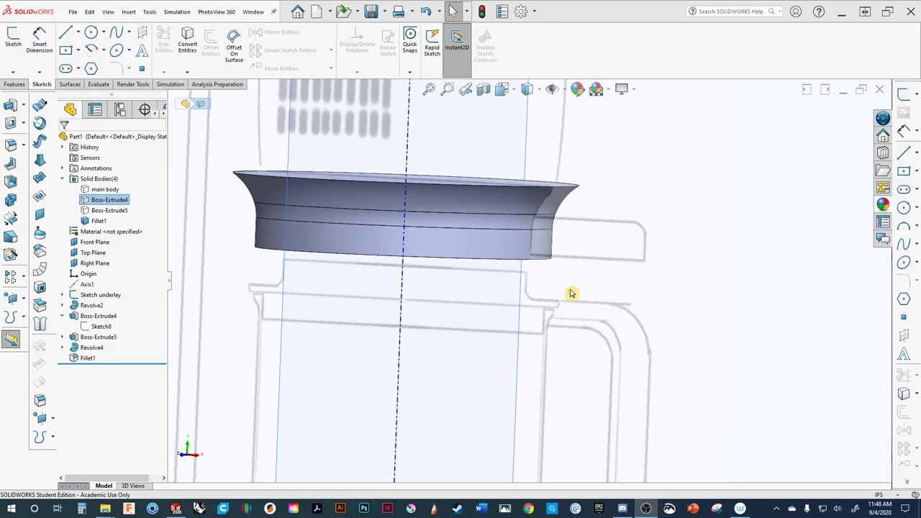
middle_click_drag(579, 311, 562, 335, "ctrl")
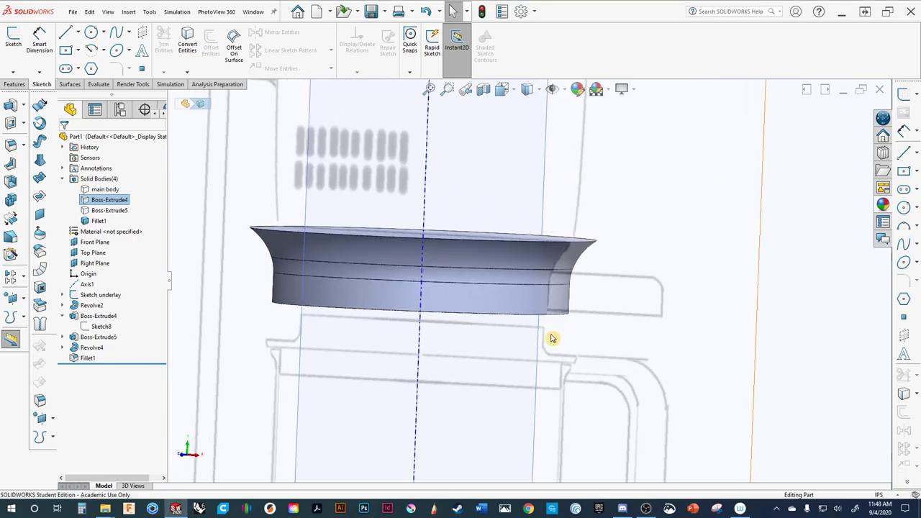
scroll(552, 338, "up", 5)
middle_click_drag(561, 323, 558, 313)
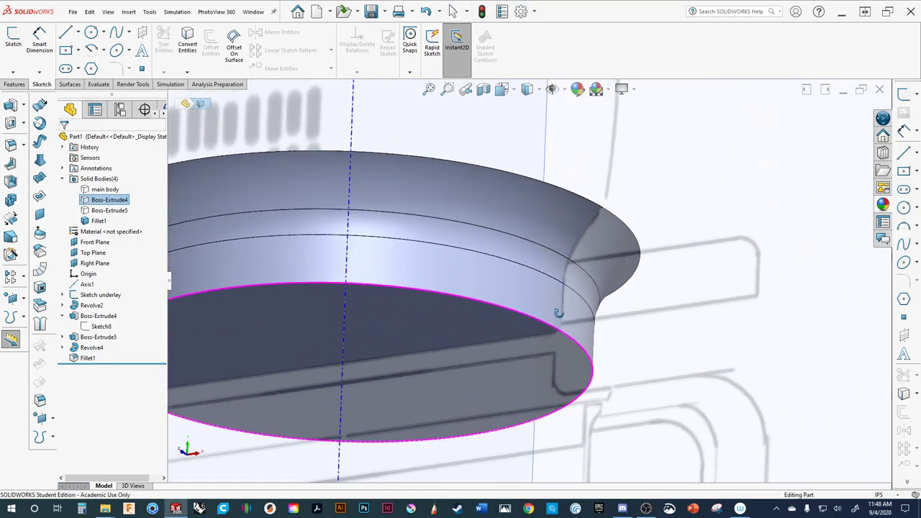
left_click(417, 324)
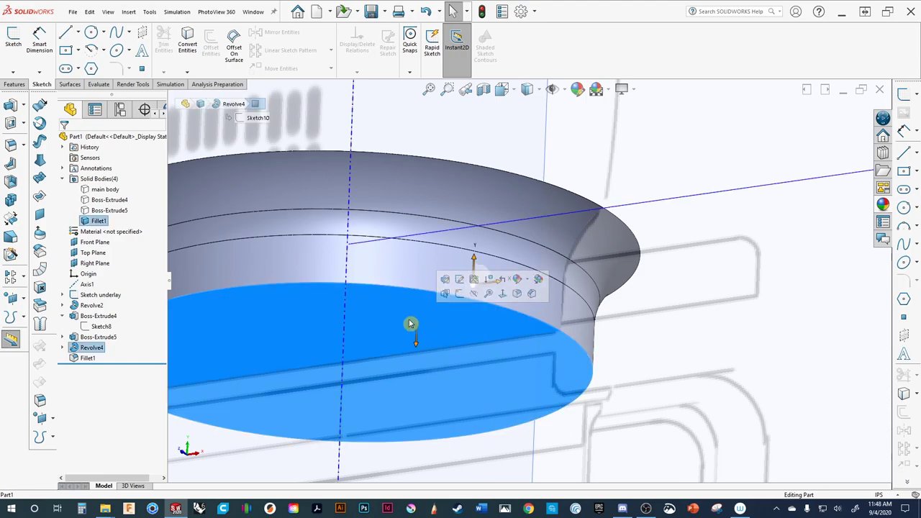
left_click(461, 295)
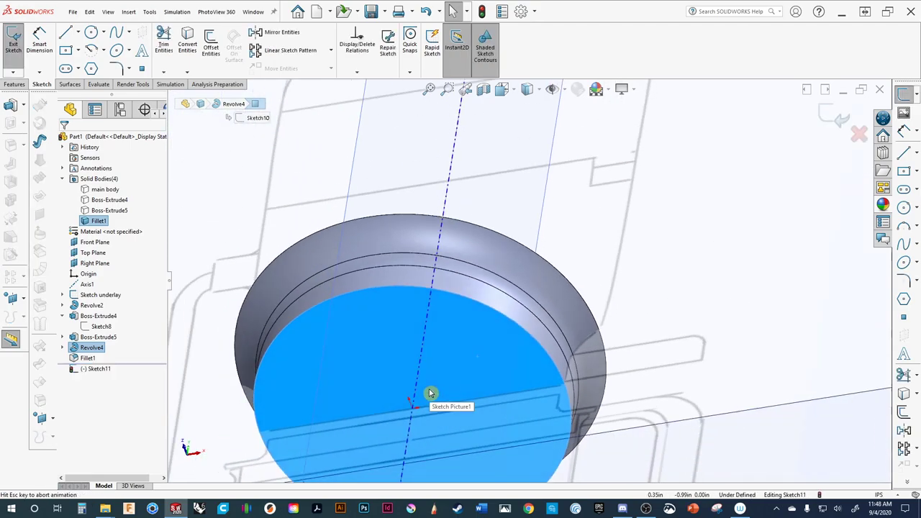
scroll(492, 306, "down", 5)
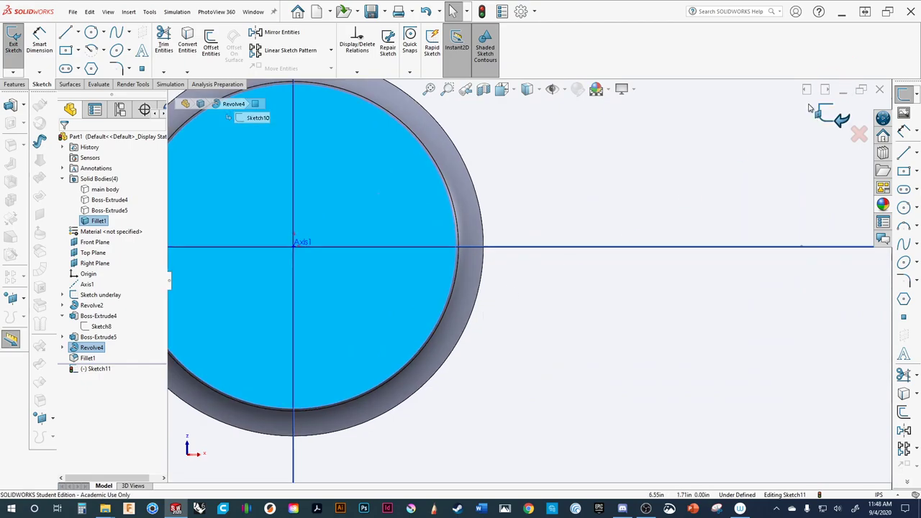
Sketch a horizontal construction line from the origin outward past the body's outer edge.
left_click(65, 31)
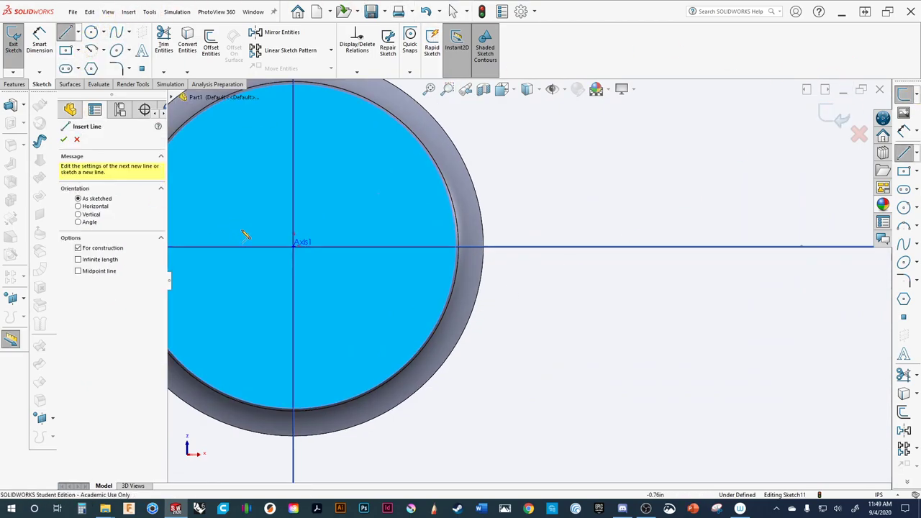
left_click(293, 247)
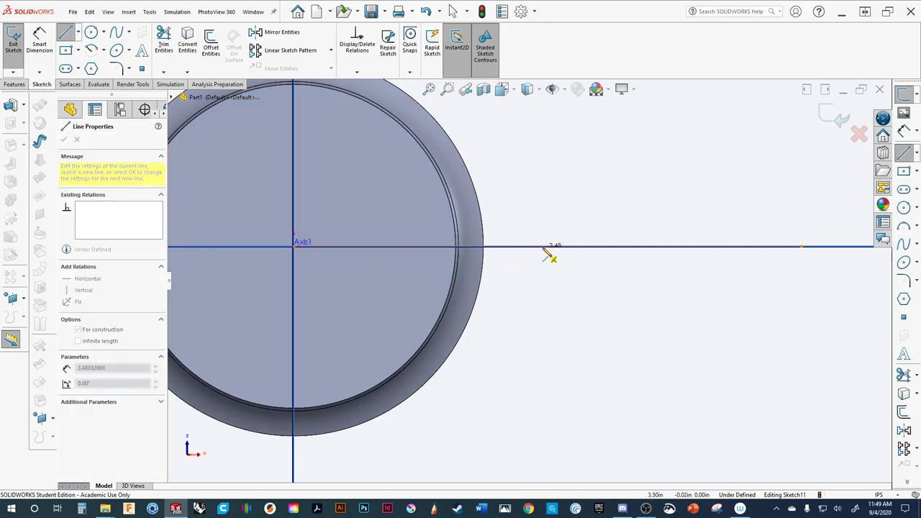
left_click(575, 249)
key("Escape")
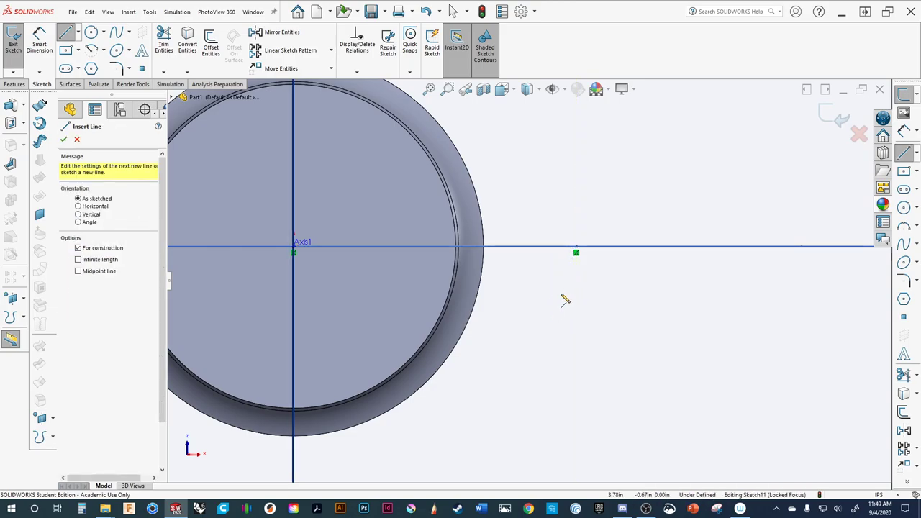
Sketch a center rectangle about 3.15 in by 0.71 in, centered on the construction line and overlapping the body's outer edge.
left_click(903, 172)
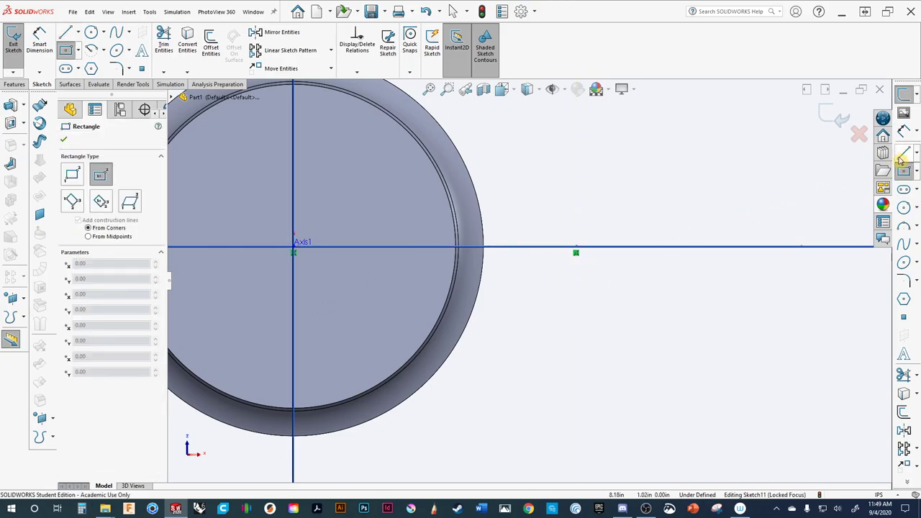
scroll(464, 237, "down", 2)
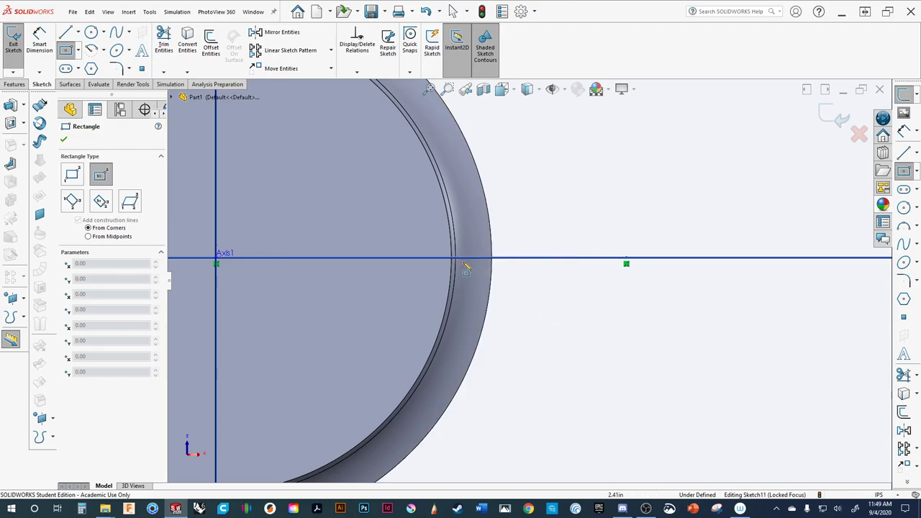
left_click(426, 258)
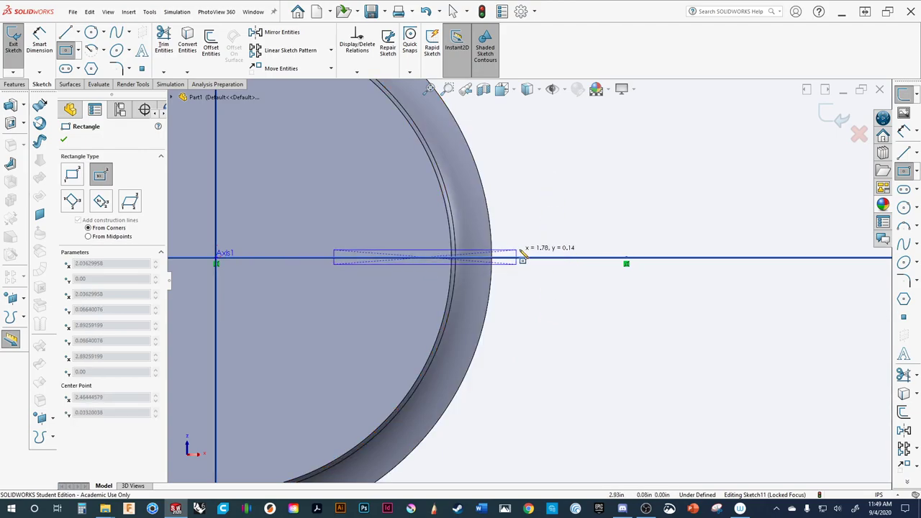
left_click(586, 215)
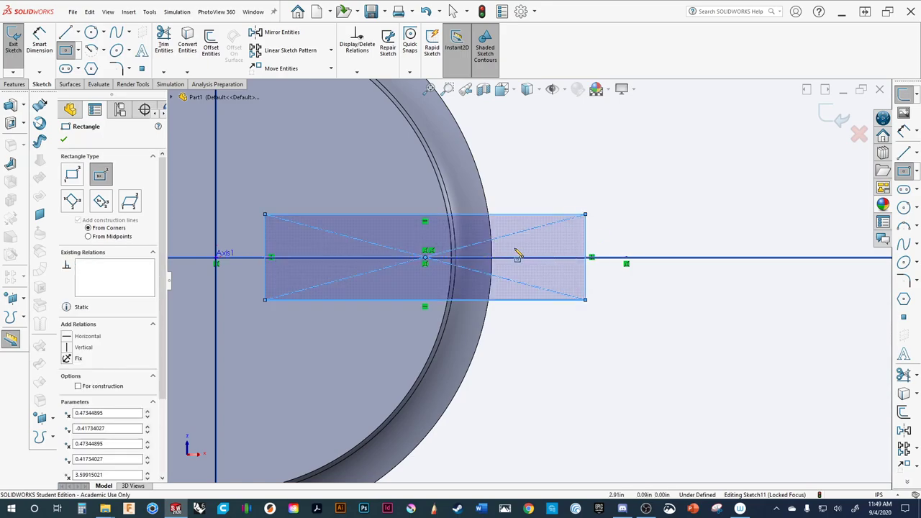
key("Escape")
left_click_drag(586, 216, 587, 221)
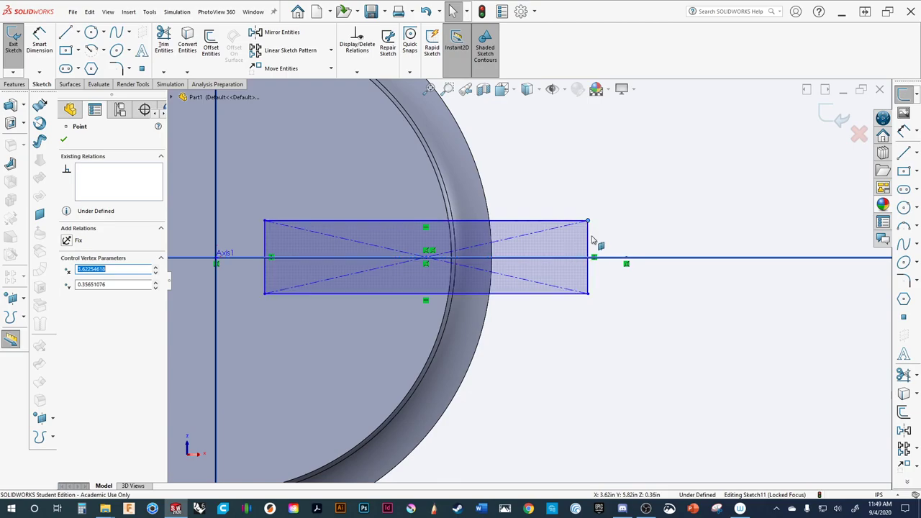
Dimension the rectangle's short outer side to 1.5 in.
left_click(903, 132)
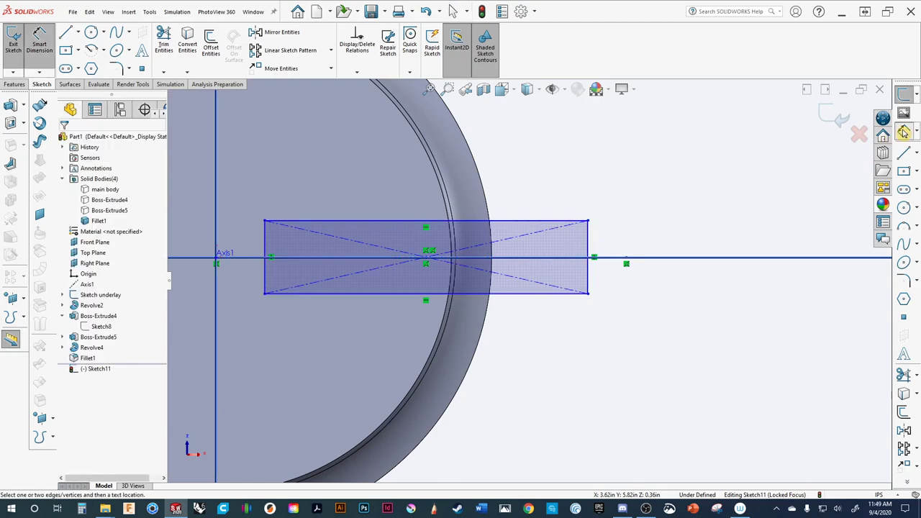
left_click(588, 252)
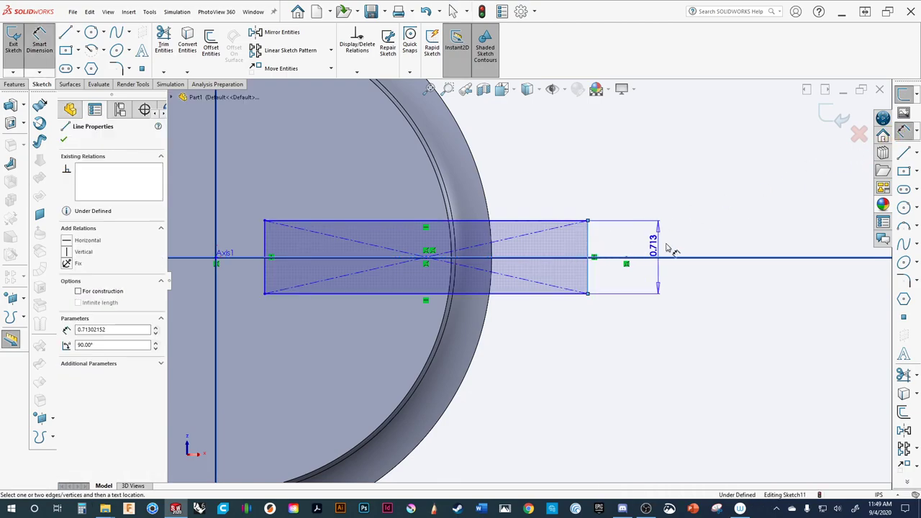
left_click(669, 188)
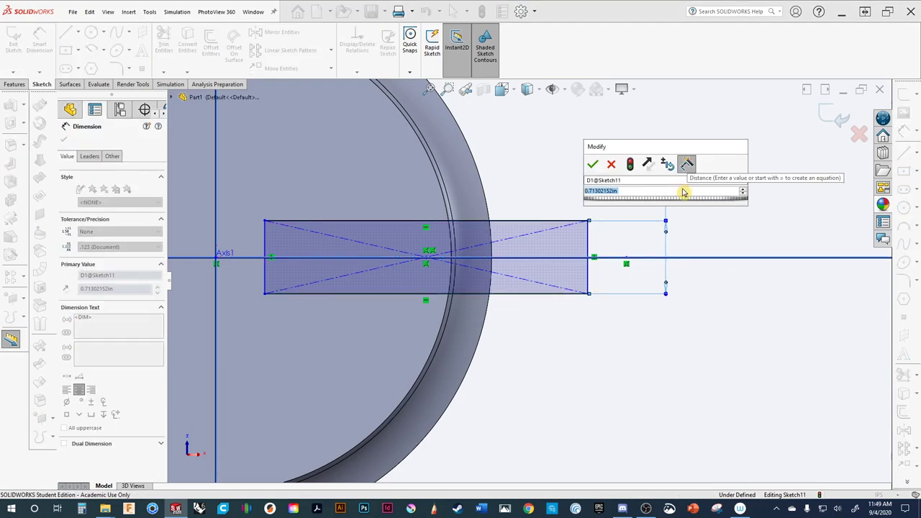
type("1")
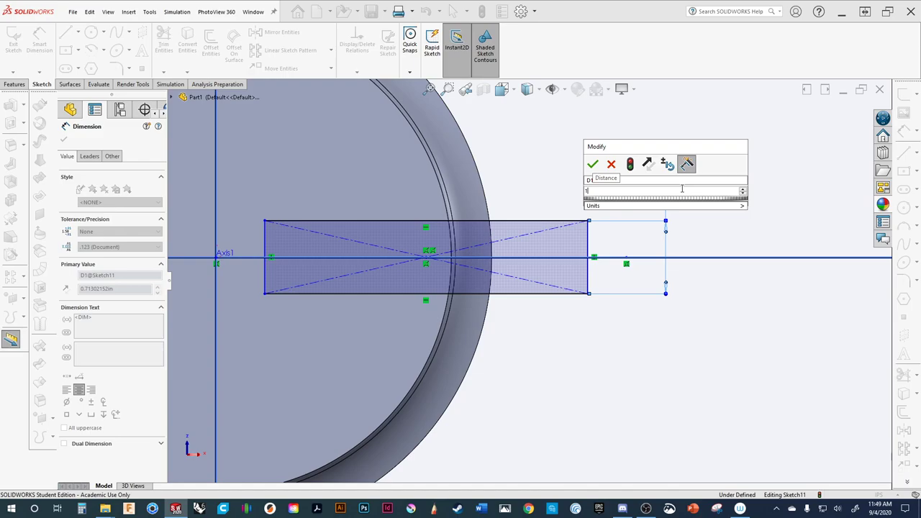
type(".5")
key("Return")
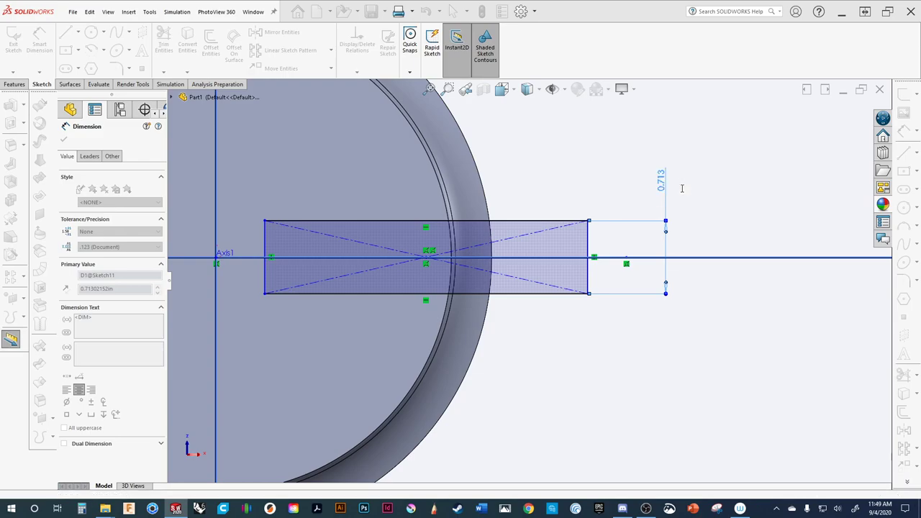
Examine the rectangle's position and reach against the handle outline in the reference picture.
key("z")
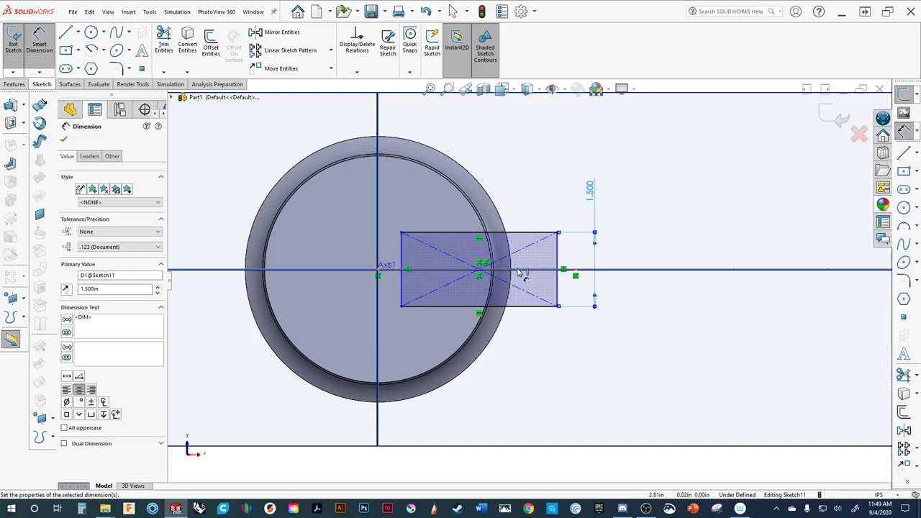
mouse_move(554, 212)
middle_mouse_down()
mouse_move(551, 269)
mouse_move(568, 381)
mouse_move(541, 457)
mouse_move(525, 449)
middle_mouse_up()
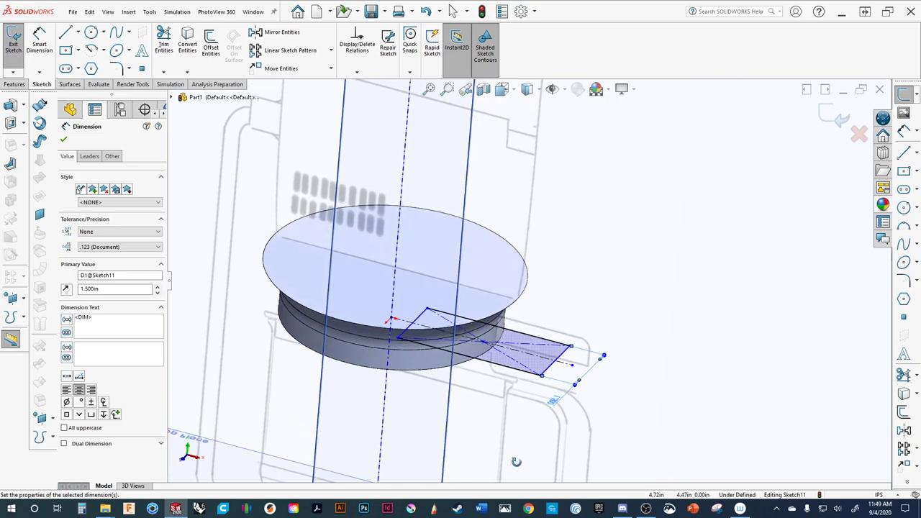
scroll(523, 404, "down", 5)
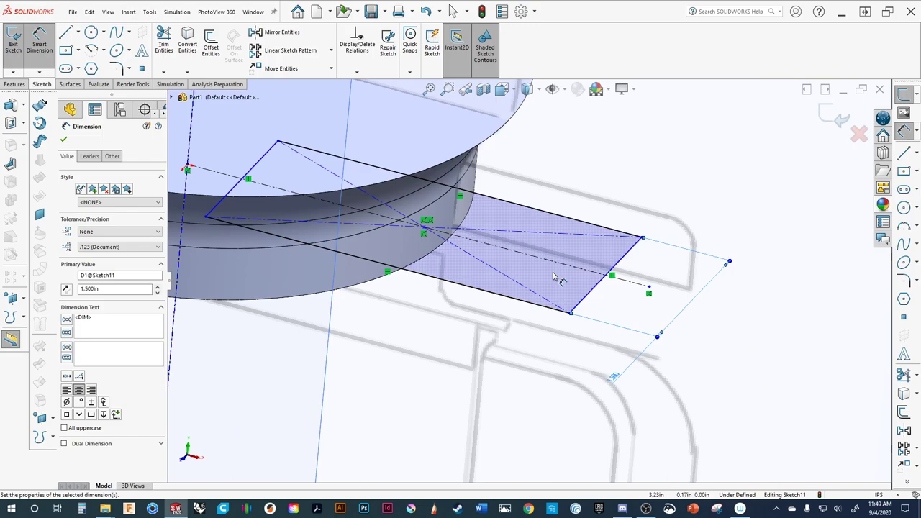
scroll(555, 273, "up", 3)
mouse_move(555, 273)
middle_mouse_down()
mouse_move(532, 284)
mouse_move(509, 270)
mouse_move(535, 266)
mouse_move(512, 305)
middle_mouse_up()
key("ctrl+8")
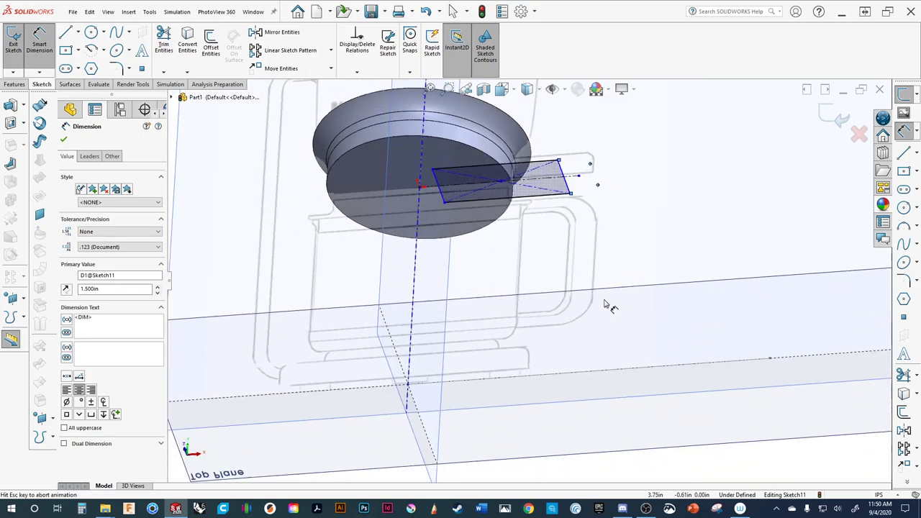
scroll(393, 258, "down", 4)
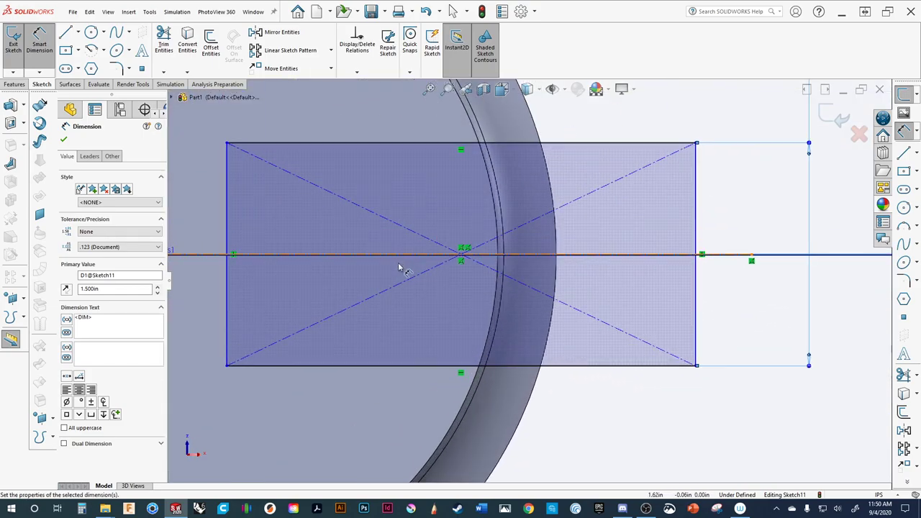
left_click(461, 257)
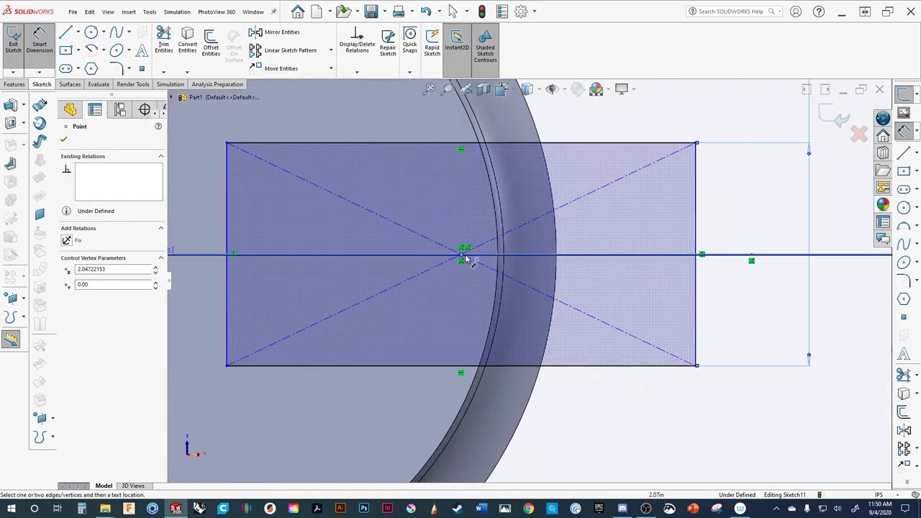
left_click(464, 252)
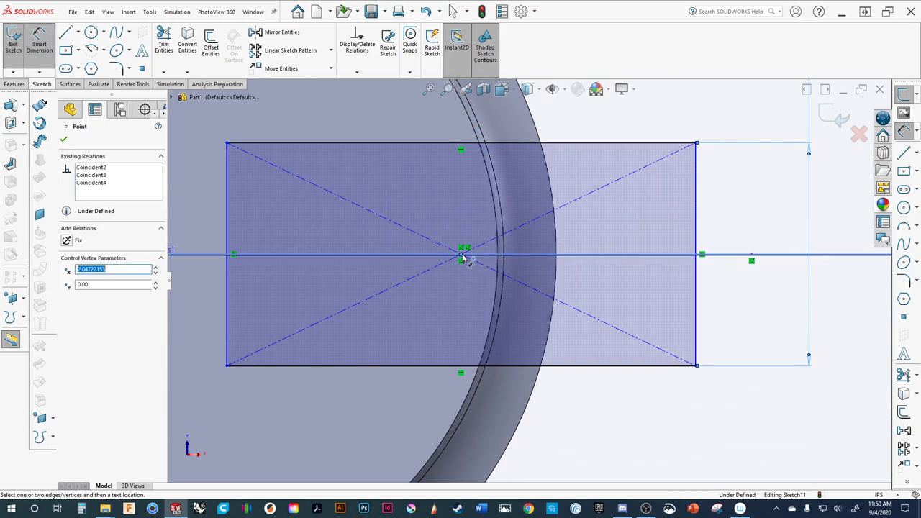
key("Escape")
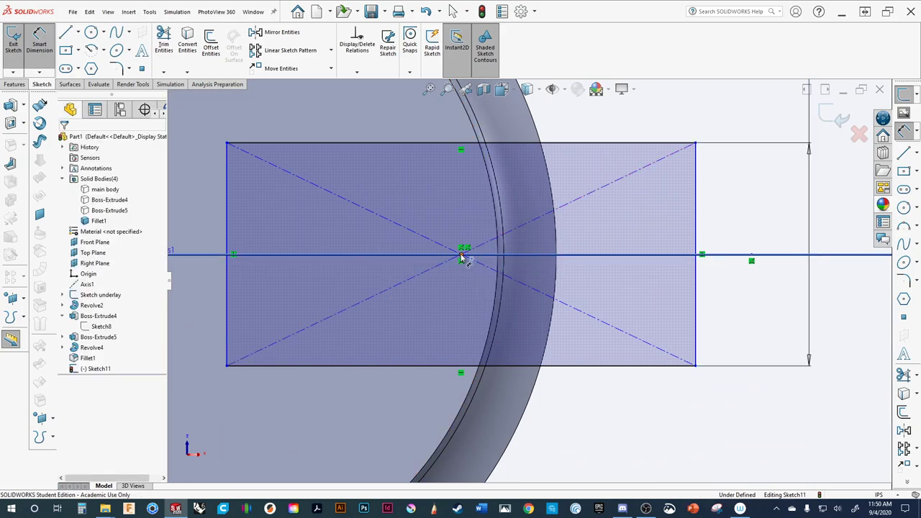
left_click(462, 257)
left_click(500, 143)
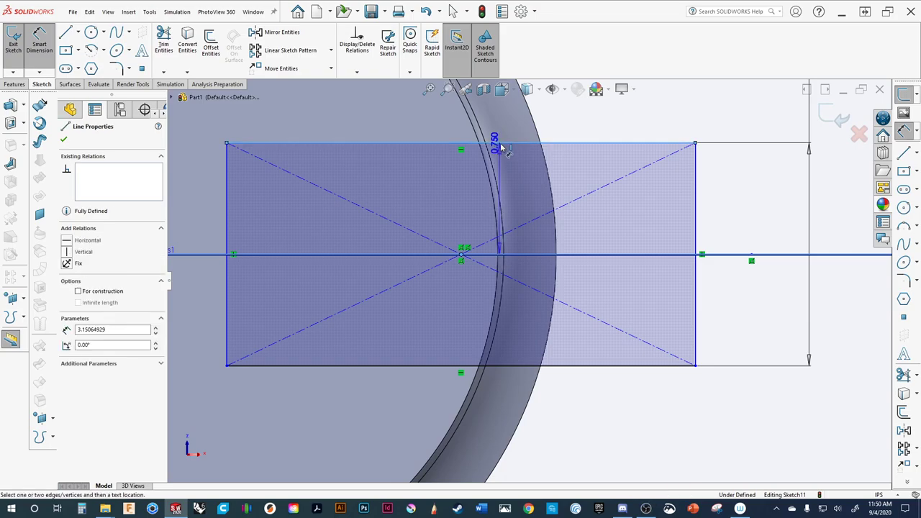
key("Escape")
key("Escape")
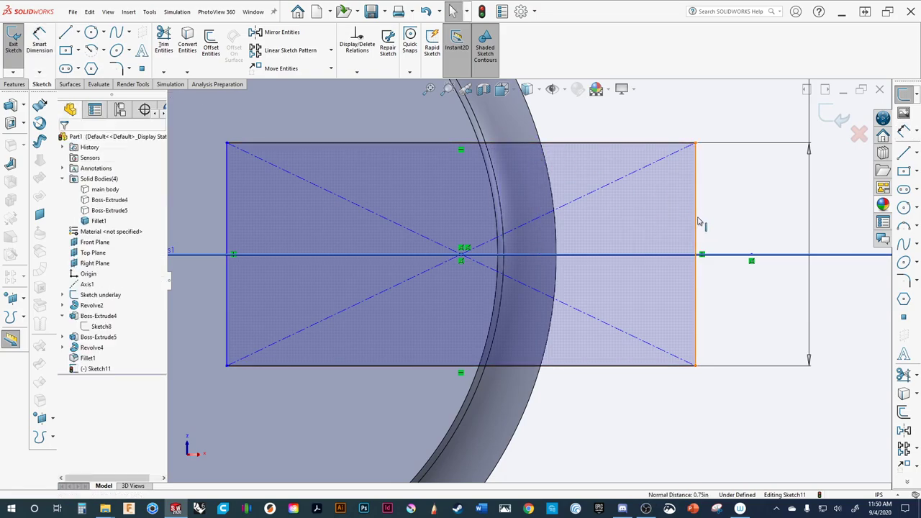
Stretch the rectangle's outer side outward to the end of the reference picture's handle outline, and shift its inner side slightly outward.
left_click_drag(697, 222, 754, 225)
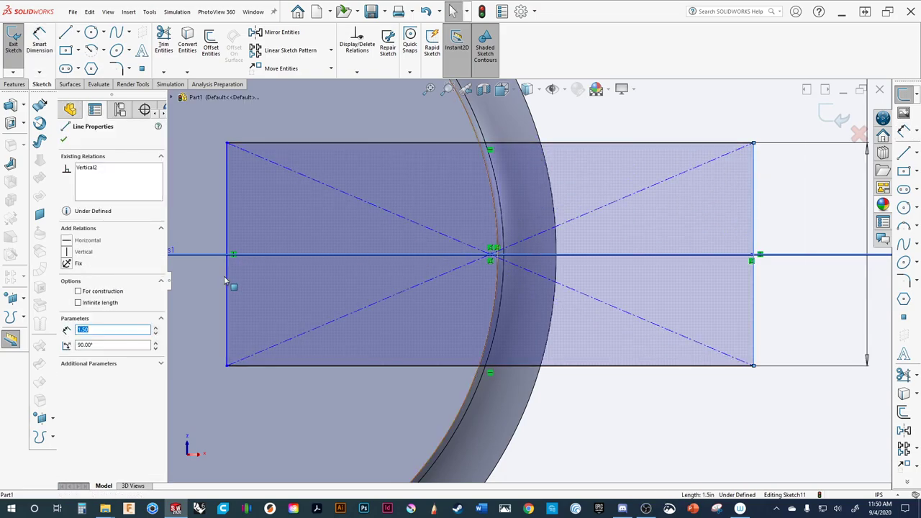
mouse_move(231, 278)
left_mouse_down()
mouse_move(283, 275)
mouse_move(243, 272)
left_mouse_up()
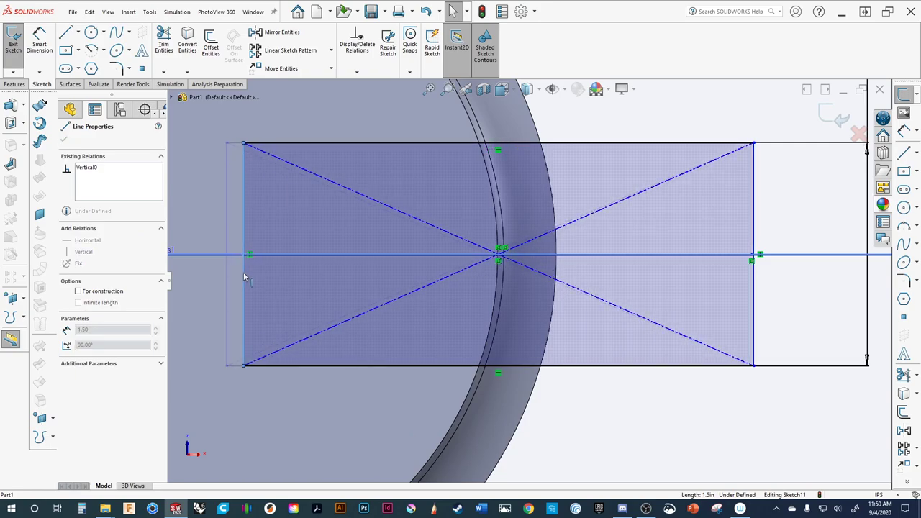
mouse_move(652, 163)
middle_mouse_down()
mouse_move(631, 312)
mouse_move(582, 417)
middle_mouse_up()
middle_click_drag(589, 294, 482, 266)
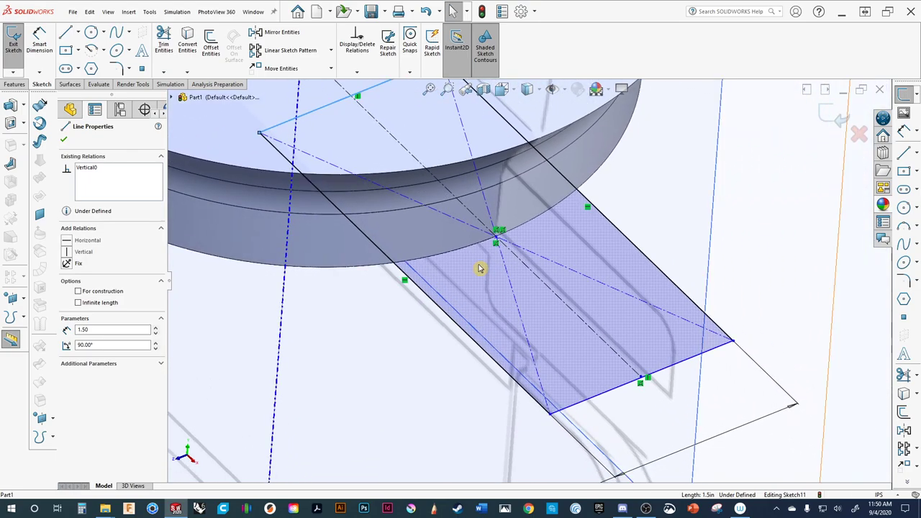
mouse_move(601, 398)
middle_mouse_down()
mouse_move(592, 358)
mouse_move(616, 371)
mouse_move(604, 405)
middle_mouse_up()
left_click_drag(468, 423, 518, 438)
middle_click_drag(554, 432, 520, 417)
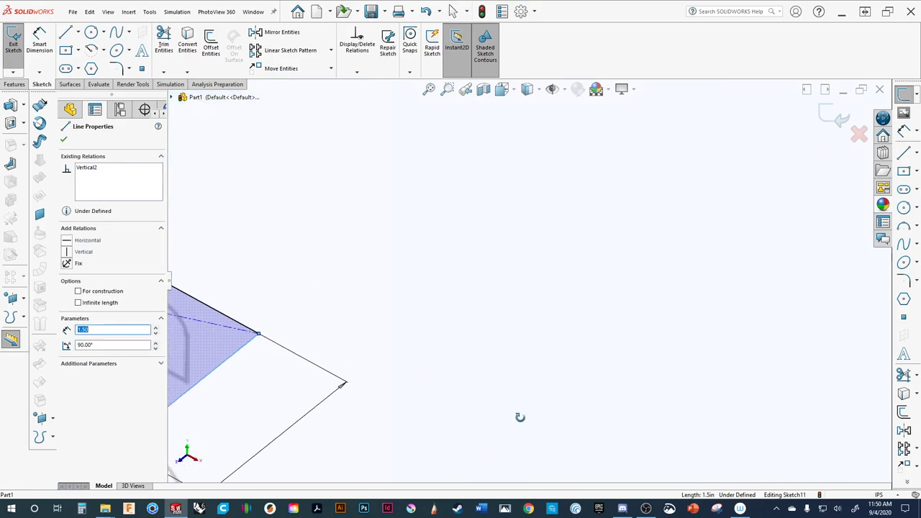
middle_click_drag(427, 404, 450, 355)
scroll(449, 355, "up", 2)
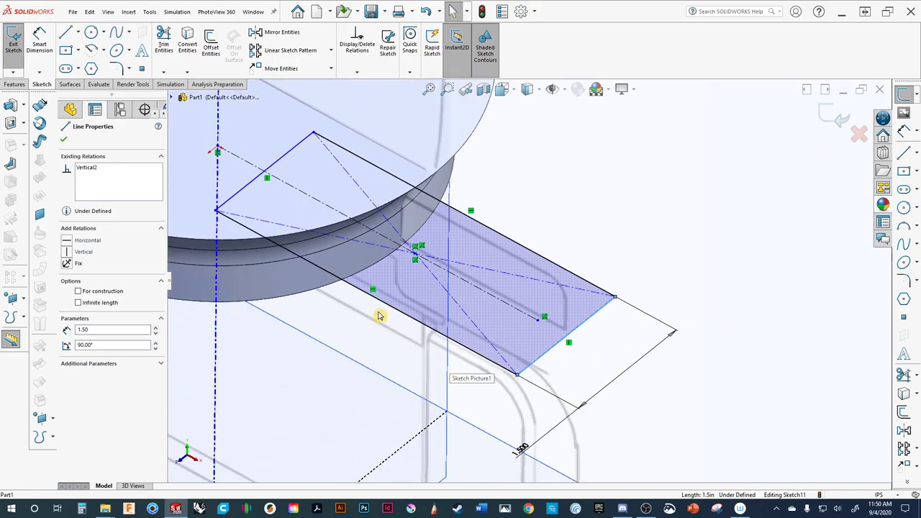
middle_click_drag(349, 288, 434, 308, "ctrl")
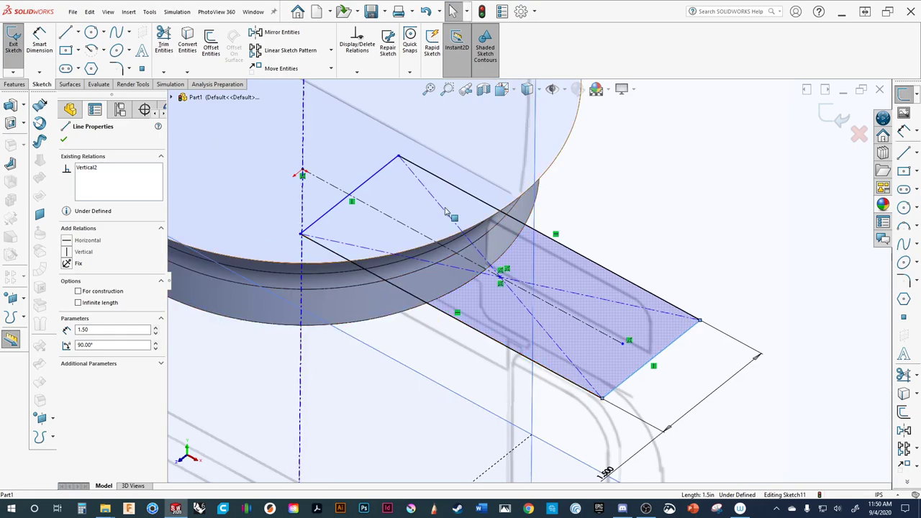
Dimension the distance from the center of the body's circular edge to the rectangle's outer side as 4.3 in.
left_click(904, 130)
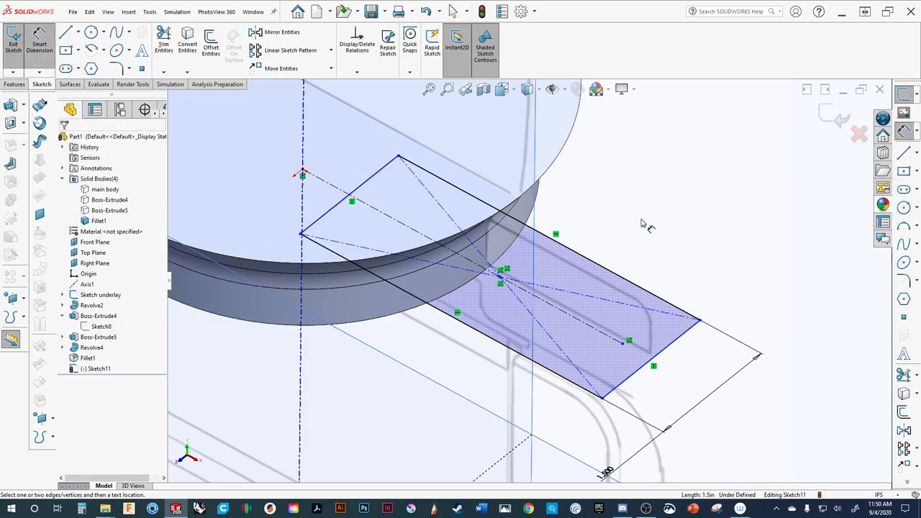
left_click(475, 288)
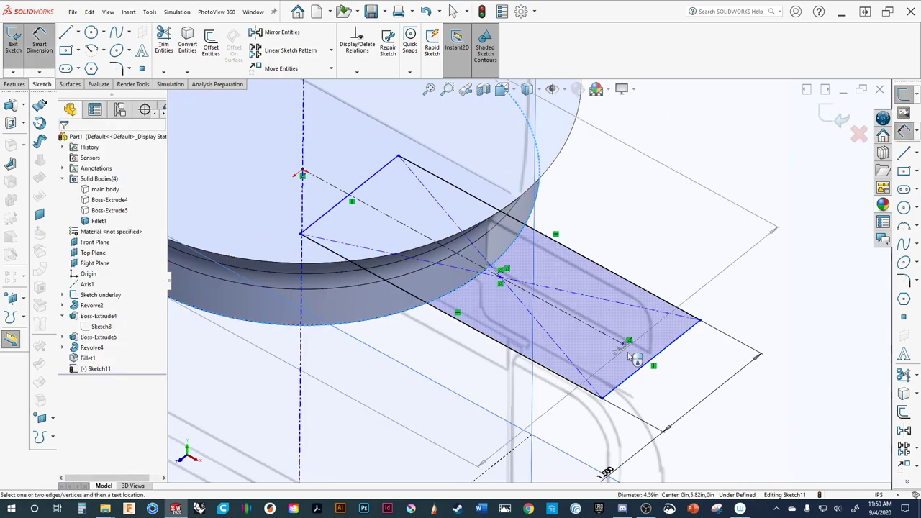
left_click(648, 364)
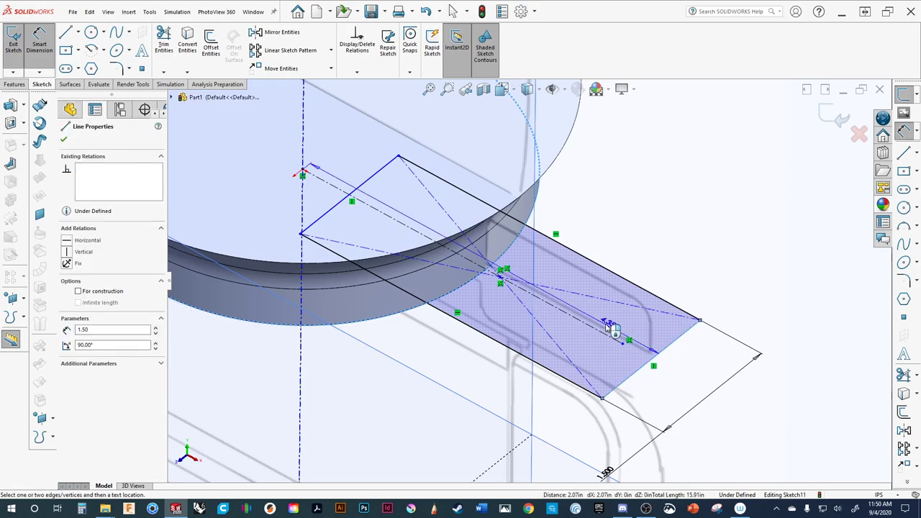
left_click(636, 244)
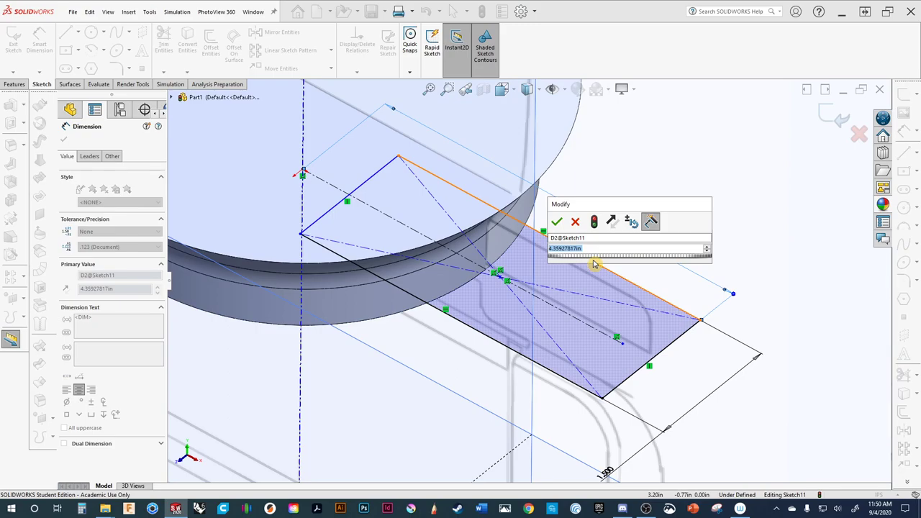
type("4.3")
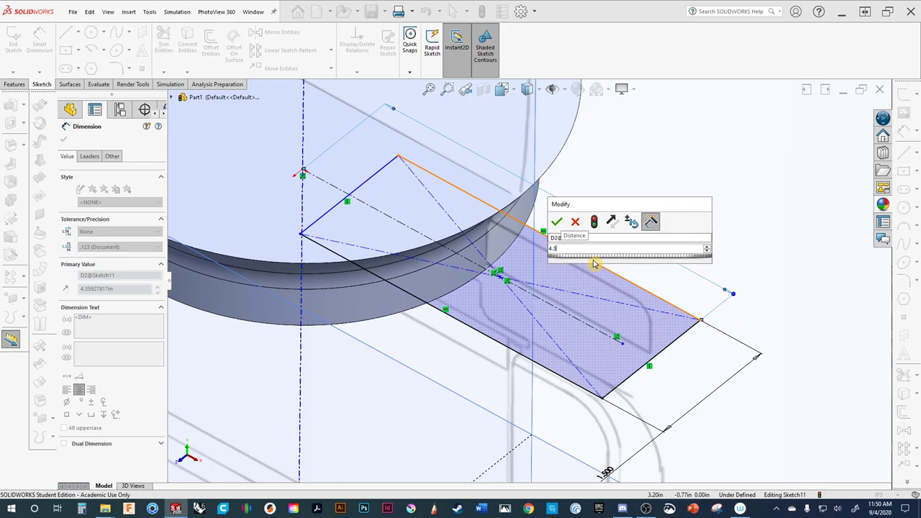
key("Return")
Start a blind boss extrusion of the rectangle with its direction reversed upward along the body, about 0.63 in deep.
mouse_move(594, 265)
middle_mouse_down()
mouse_move(664, 192)
mouse_move(637, 238)
middle_mouse_up()
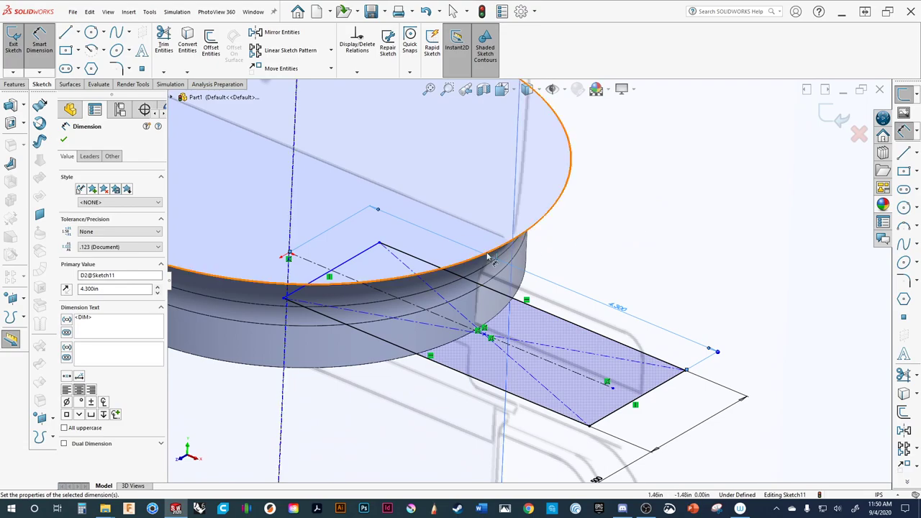
left_click(12, 108)
middle_click_drag(556, 376, 565, 332)
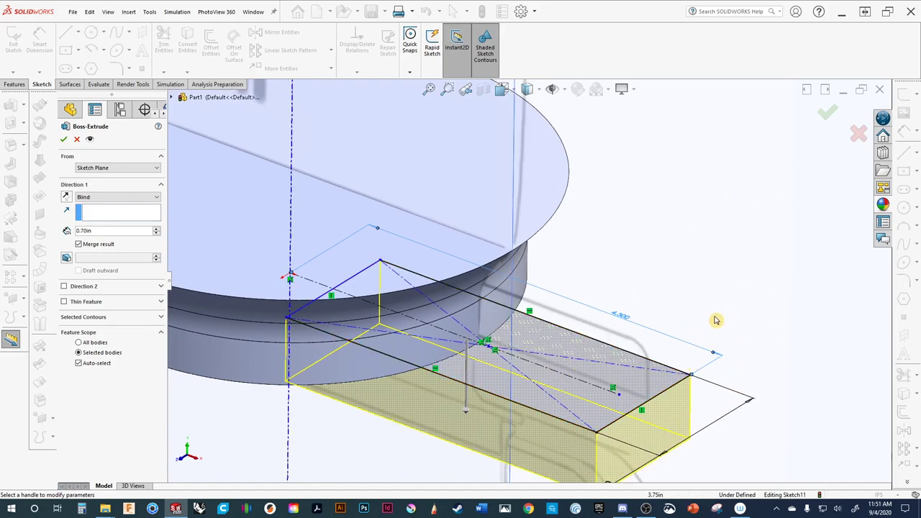
middle_click_drag(715, 320, 721, 236, "ctrl")
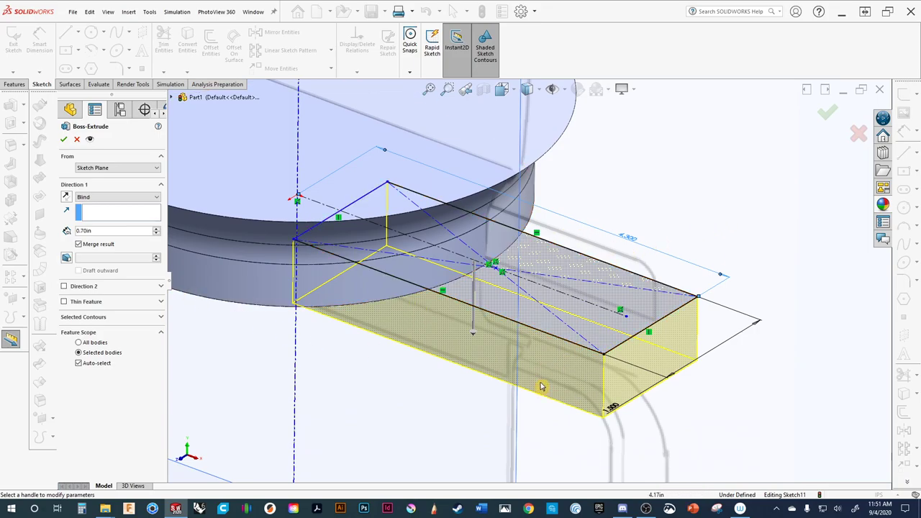
mouse_move(473, 333)
left_mouse_down()
mouse_move(484, 188)
mouse_move(475, 353)
left_mouse_up()
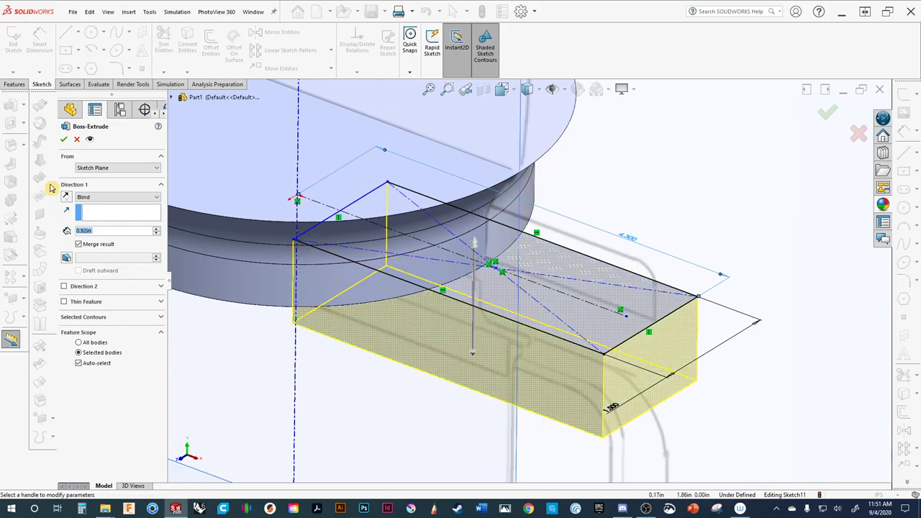
left_click(67, 200)
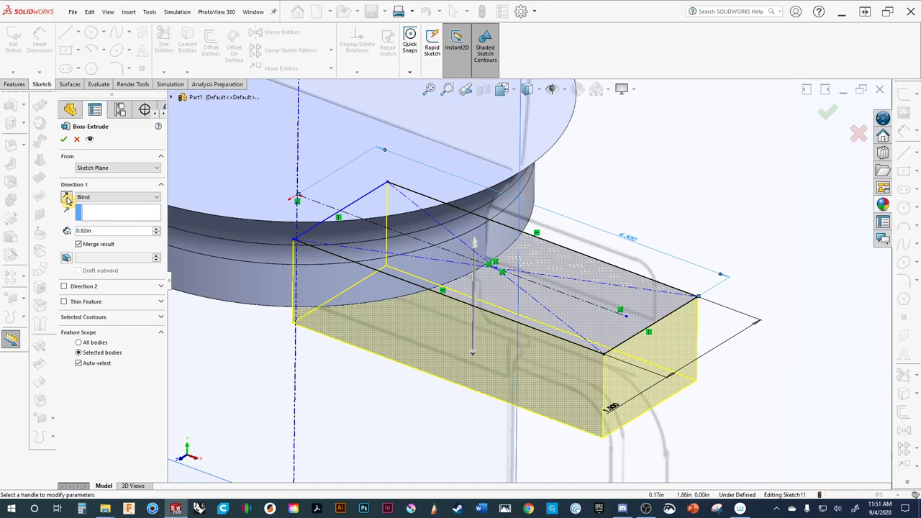
middle_click_drag(354, 352, 394, 302)
left_click_drag(438, 191, 443, 232)
mouse_move(616, 214)
middle_mouse_down()
mouse_move(602, 199)
mouse_move(561, 231)
mouse_move(567, 252)
middle_mouse_up()
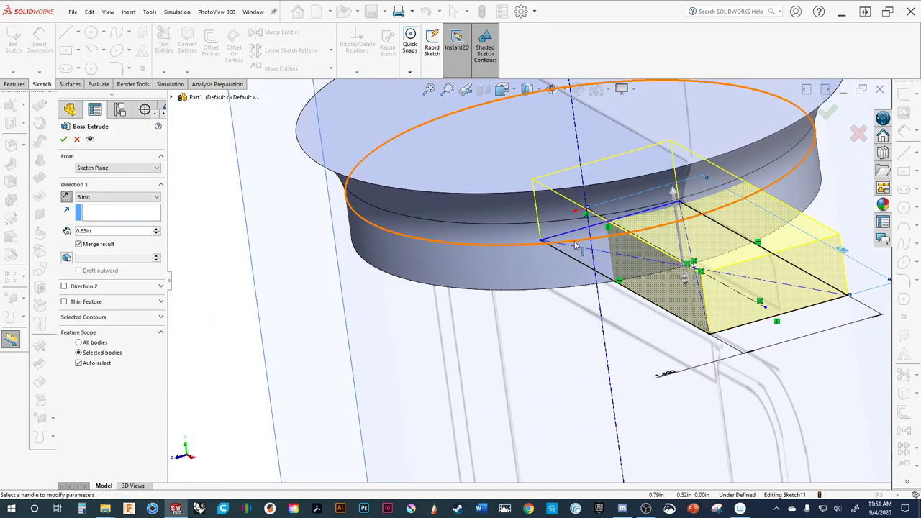
In front view, offset the extrusion's start 0.10 in upward from the sketch plane and set its depth to 0.56 in, matching the handle outline.
left_click(501, 89)
left_click(521, 147)
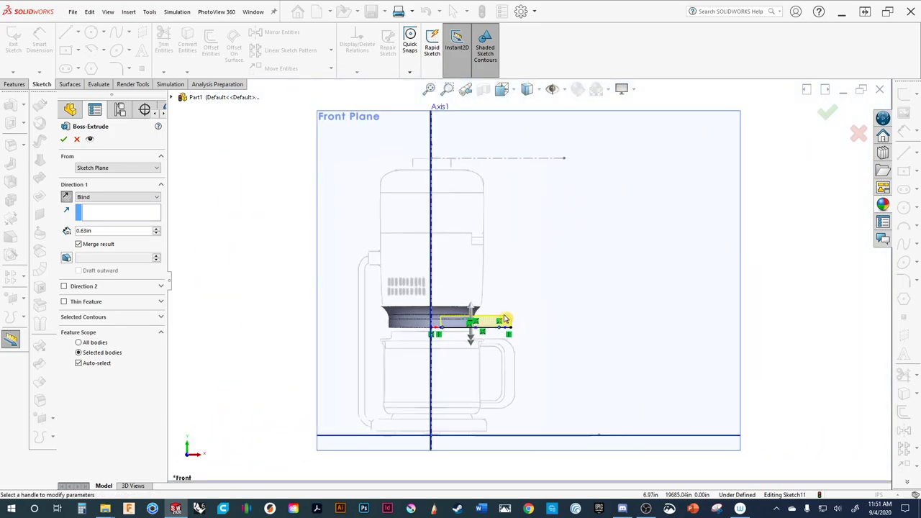
scroll(497, 329, "down", 5)
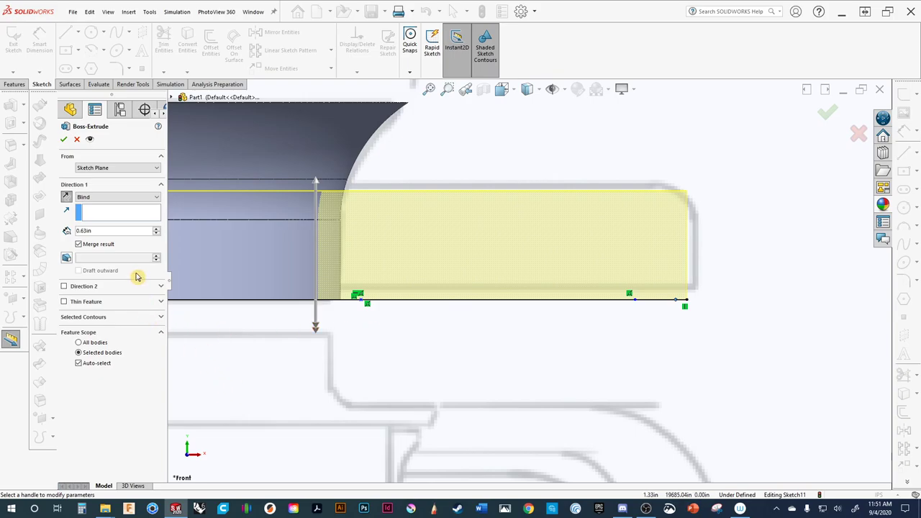
left_click(118, 169)
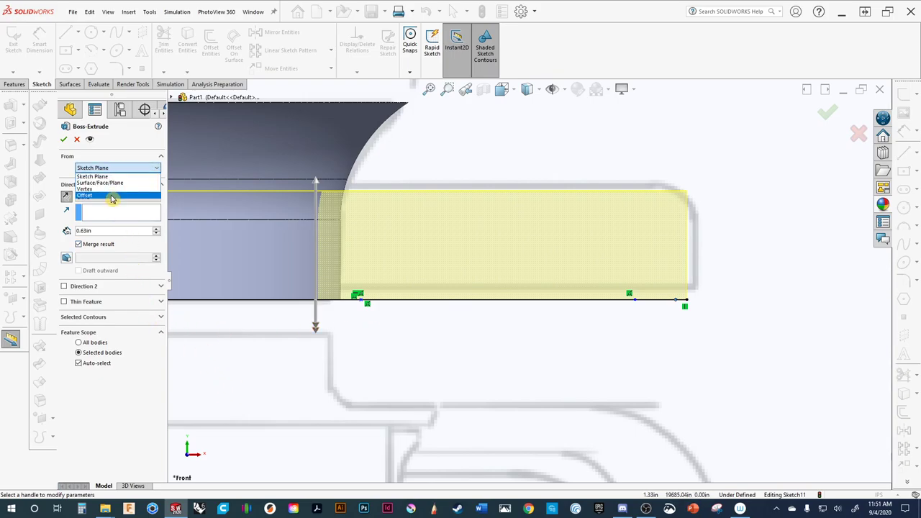
left_click(112, 194)
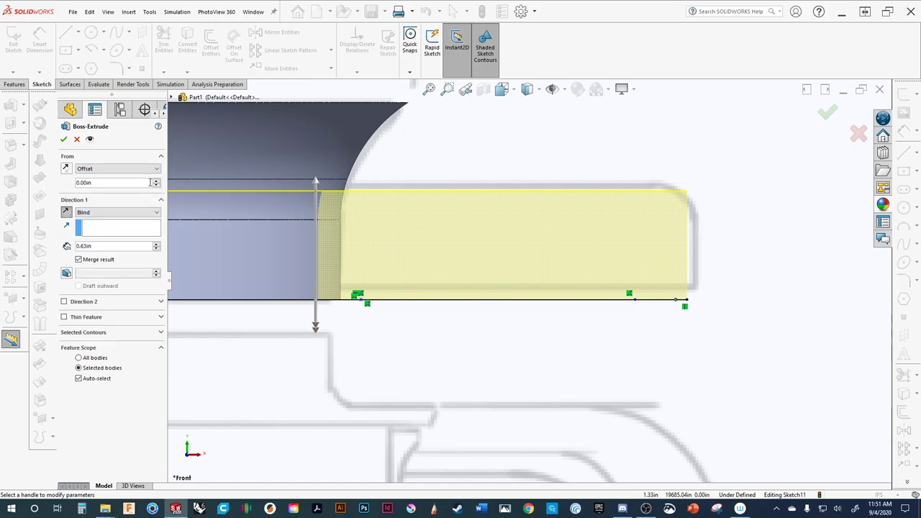
left_click(156, 181)
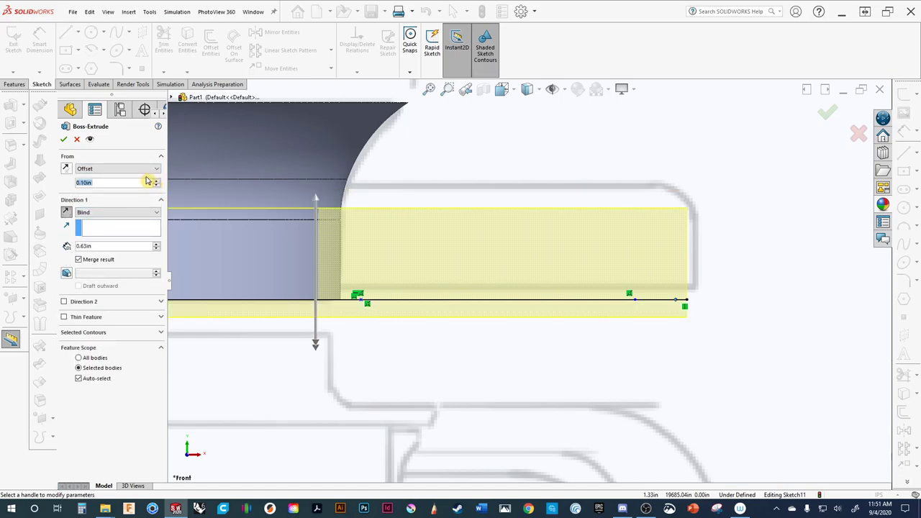
left_click(66, 170)
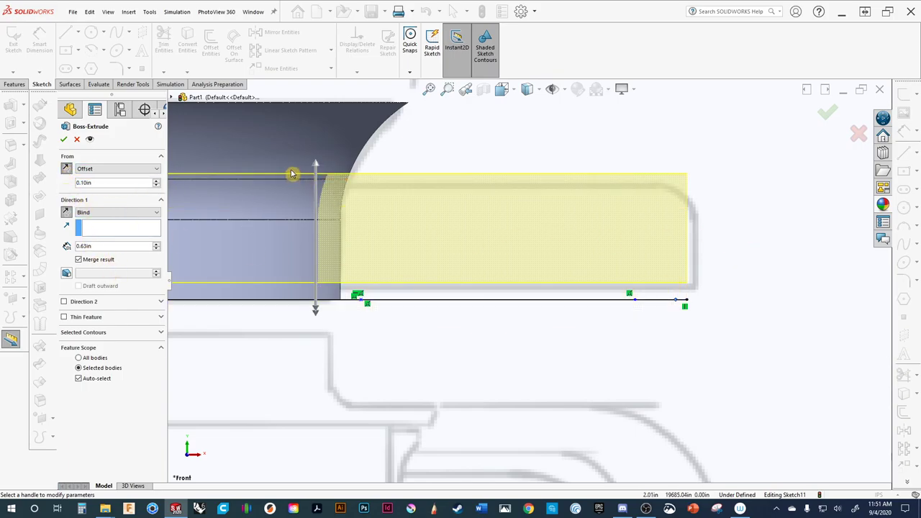
left_click(315, 168)
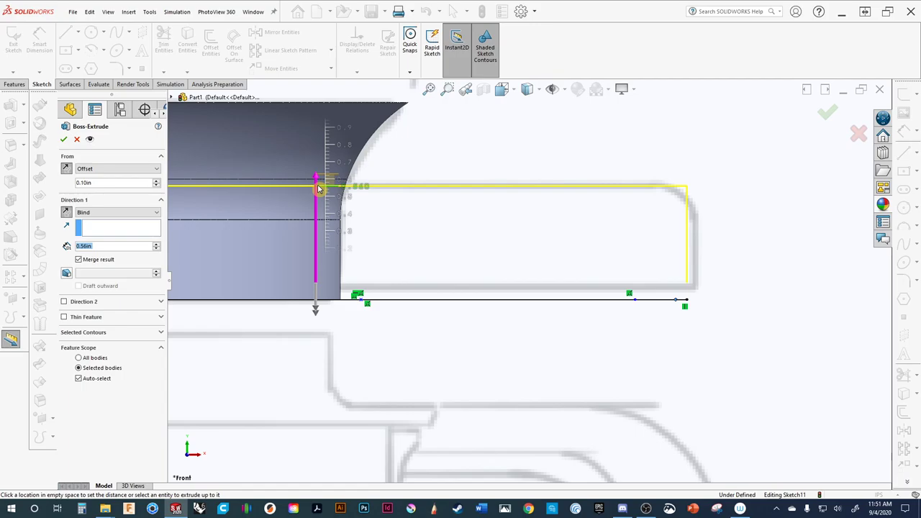
left_click(318, 189)
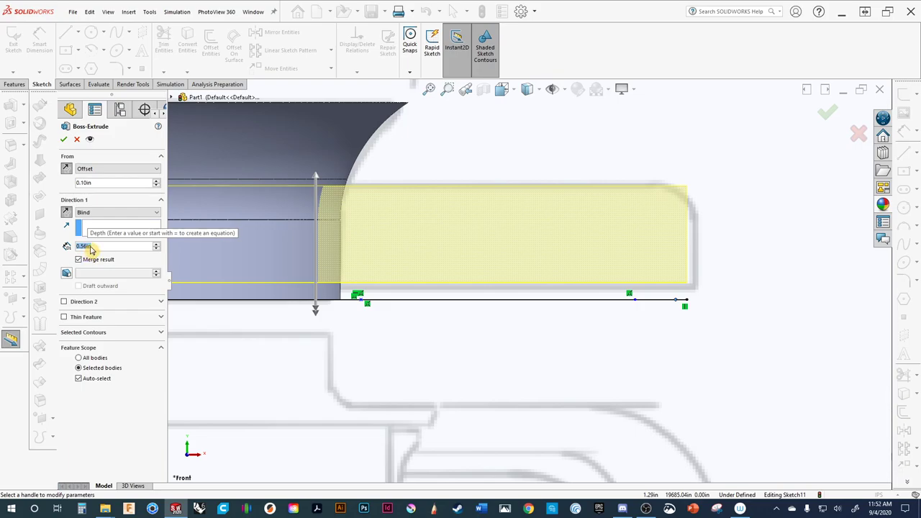
Reduce the handle extrusion's depth to 0.55 in, turn off merging with the body, and finish the extrusion.
scroll(91, 249, "down", 1)
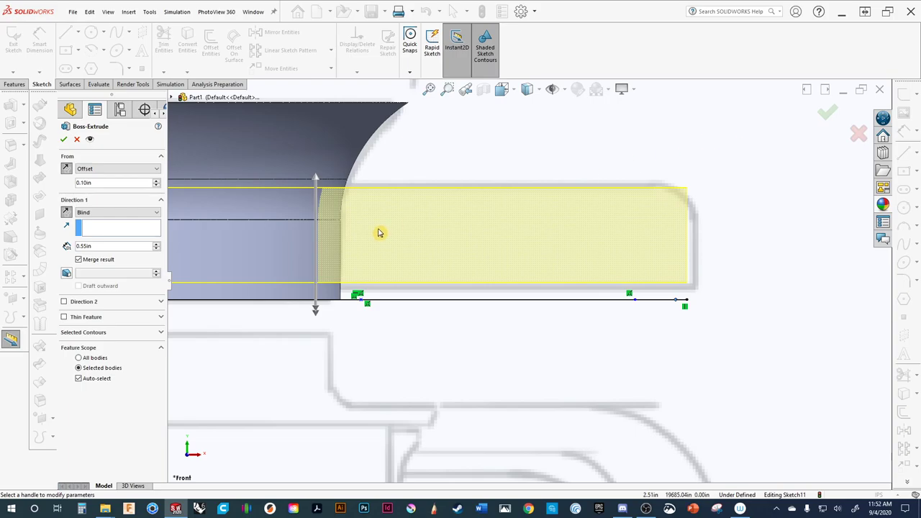
scroll(367, 256, "up", 3)
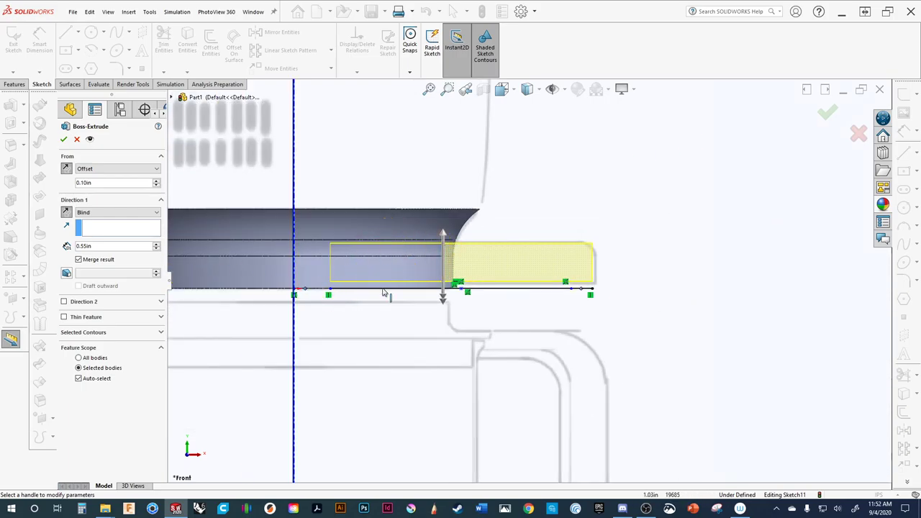
left_click(79, 259)
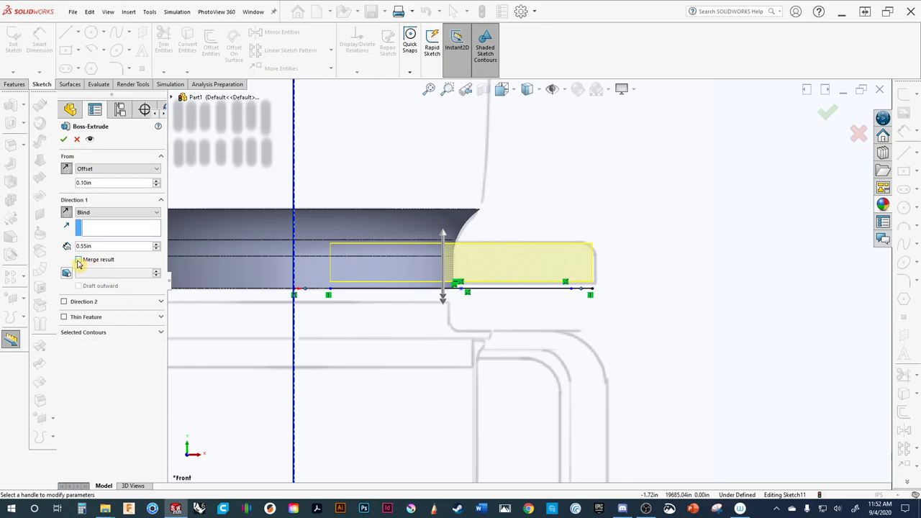
left_click(826, 115)
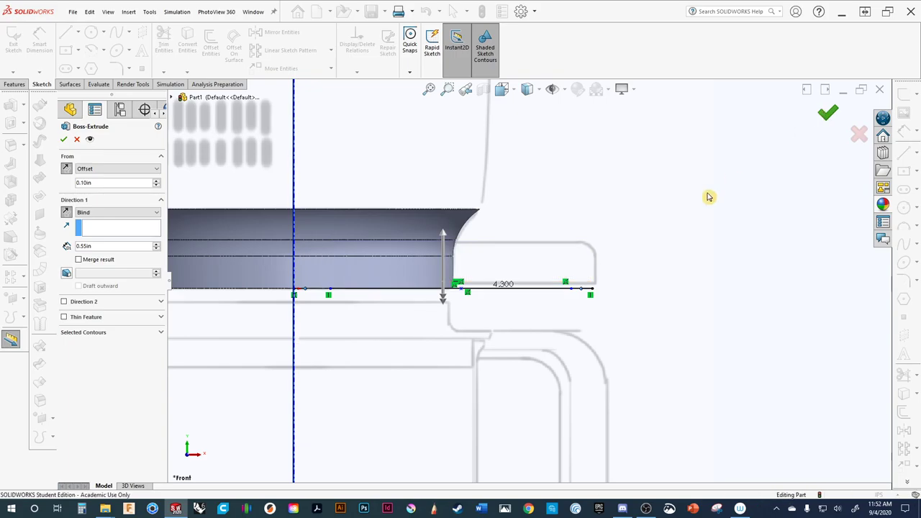
Start a symmetric fillet on the upper outer end edge of the handle block with a radius of 0.20 in.
scroll(633, 236, "up", 5)
middle_click_drag(637, 247, 583, 288)
scroll(583, 288, "down", 5)
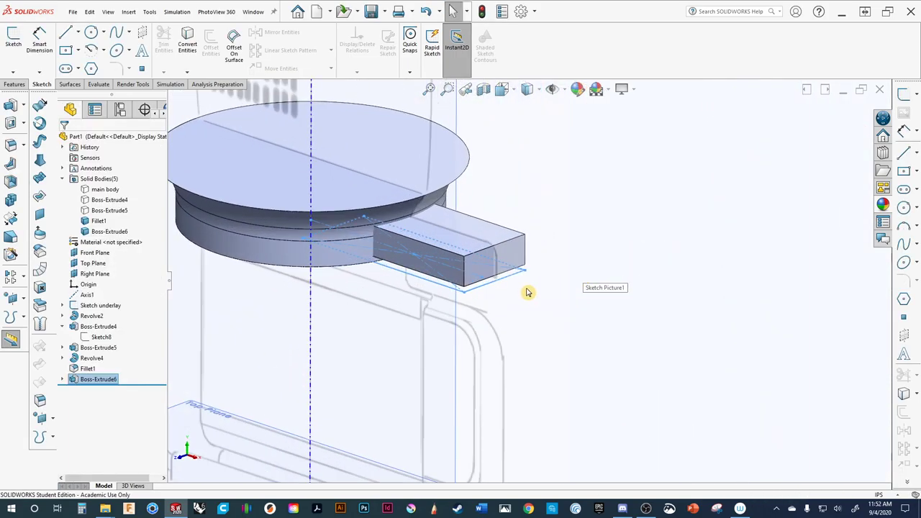
scroll(606, 310, "down", 3)
scroll(586, 312, "down", 5)
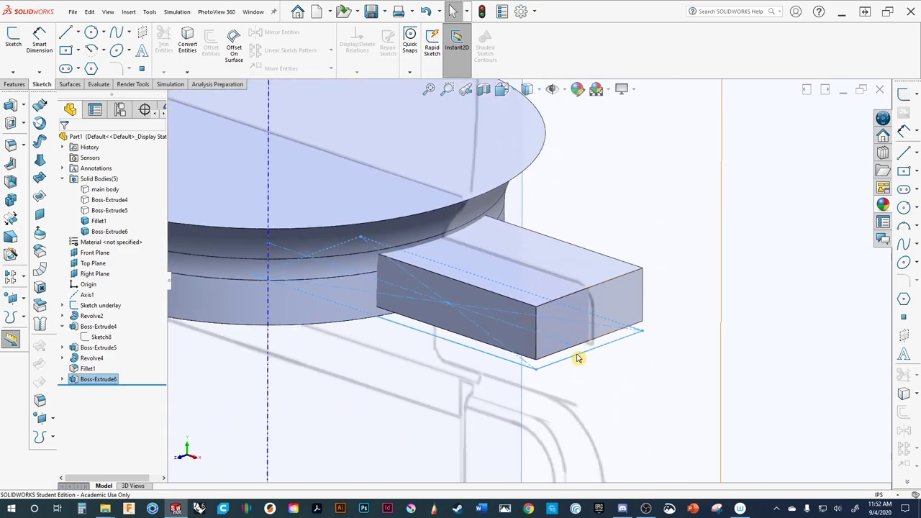
middle_click_drag(578, 358, 591, 339)
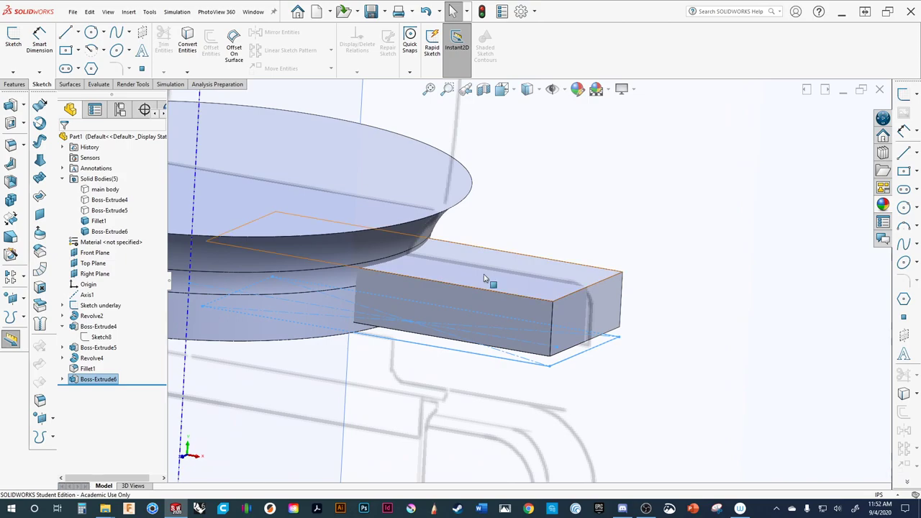
left_click(14, 148)
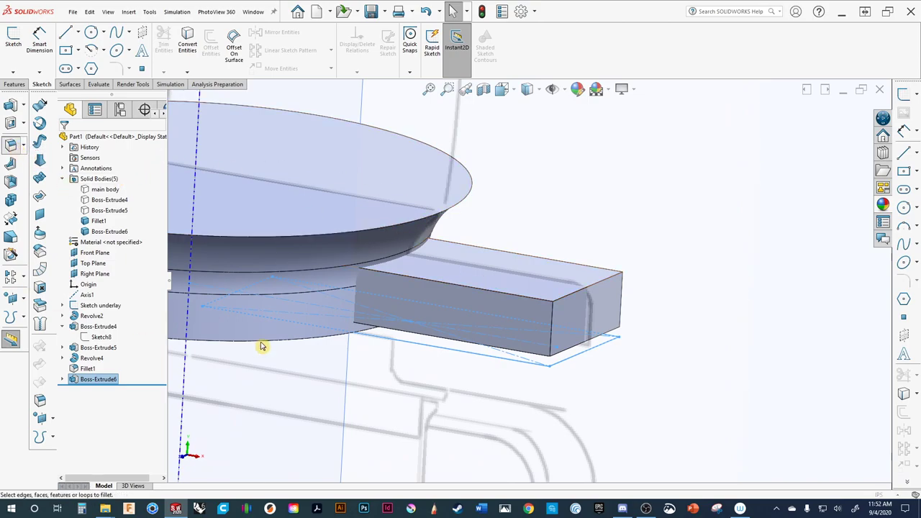
left_click(565, 299)
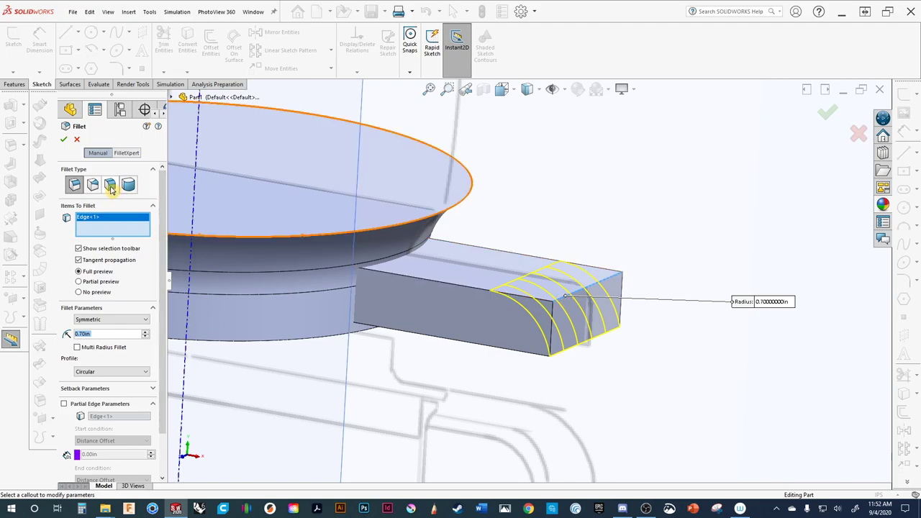
left_click(144, 336)
left_click(145, 337)
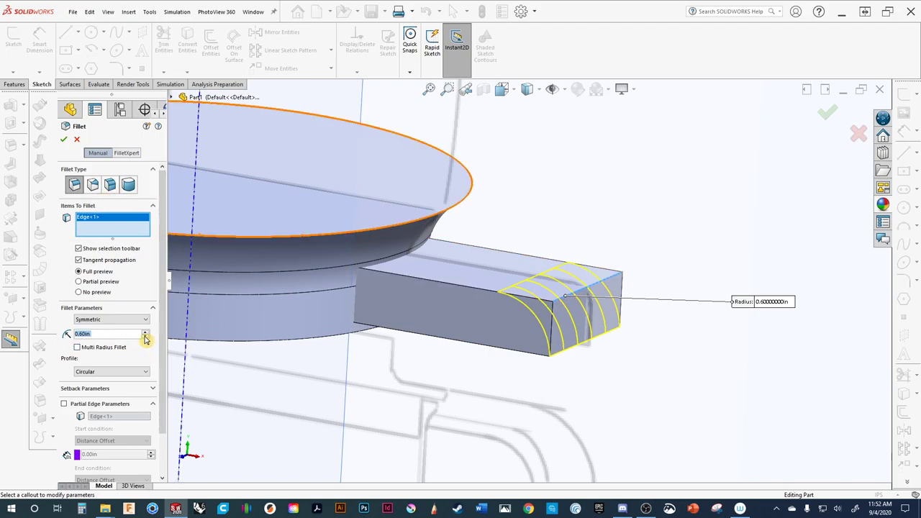
left_click(145, 337)
left_click(145, 336)
left_click(145, 337)
left_click(144, 337)
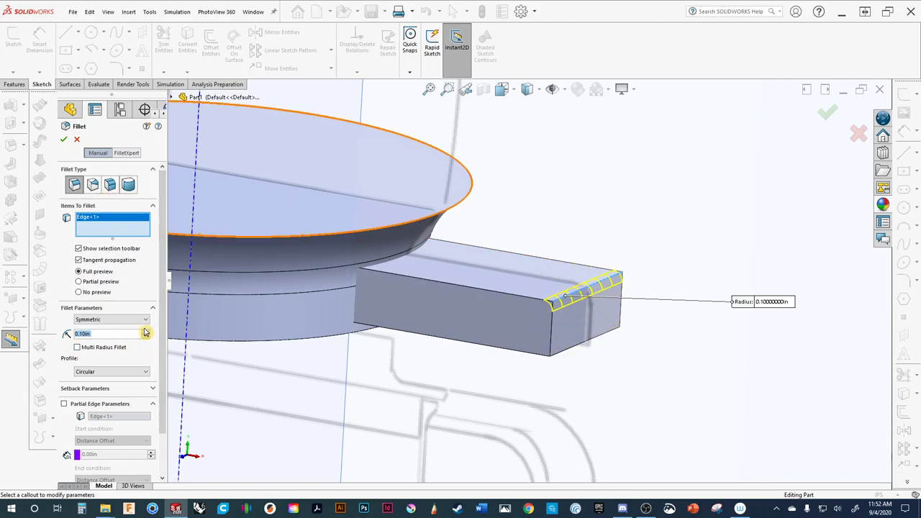
left_click(147, 333)
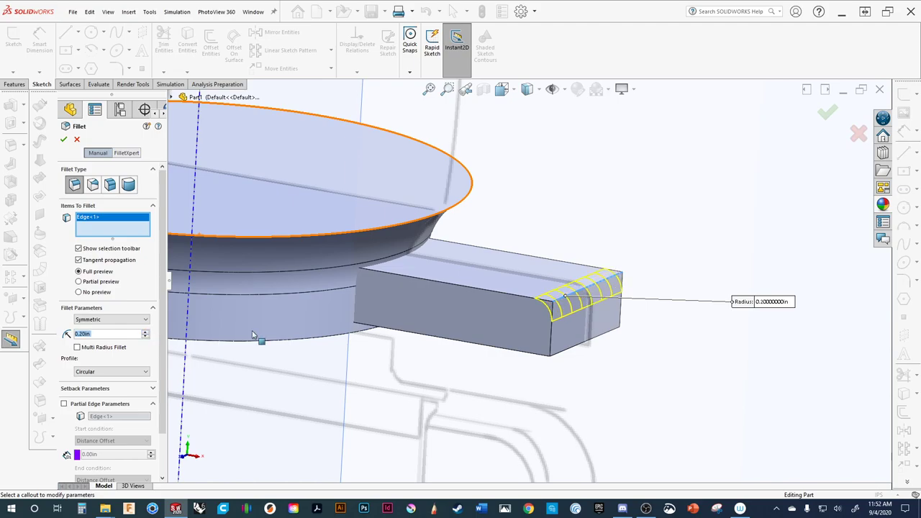
Compare the handle's fillet preview with the reference picture's rounded corner in front view and apply the fillet.
left_click(502, 89)
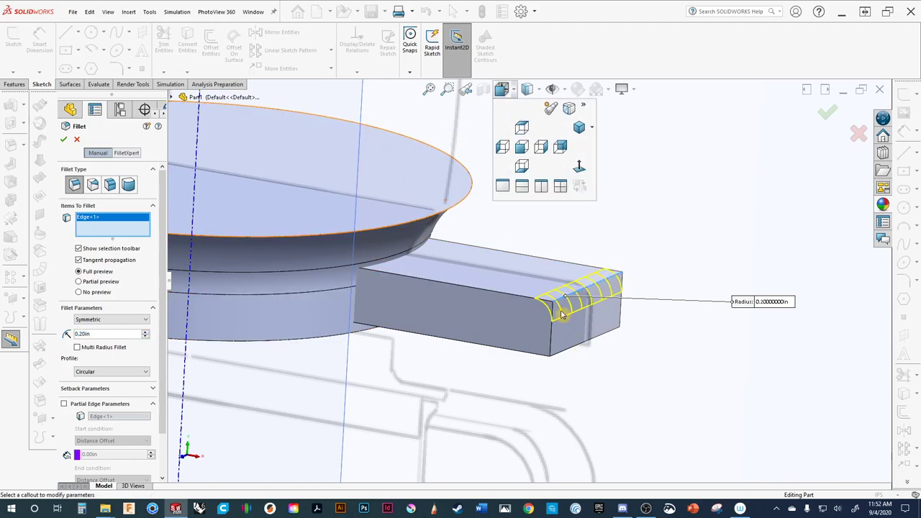
left_click(523, 154)
scroll(532, 379, "down", 8)
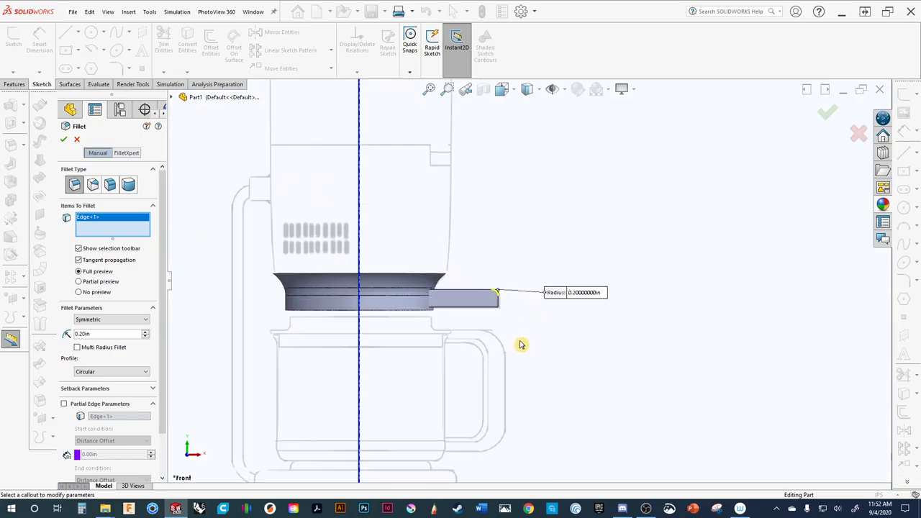
scroll(489, 228, "down", 1)
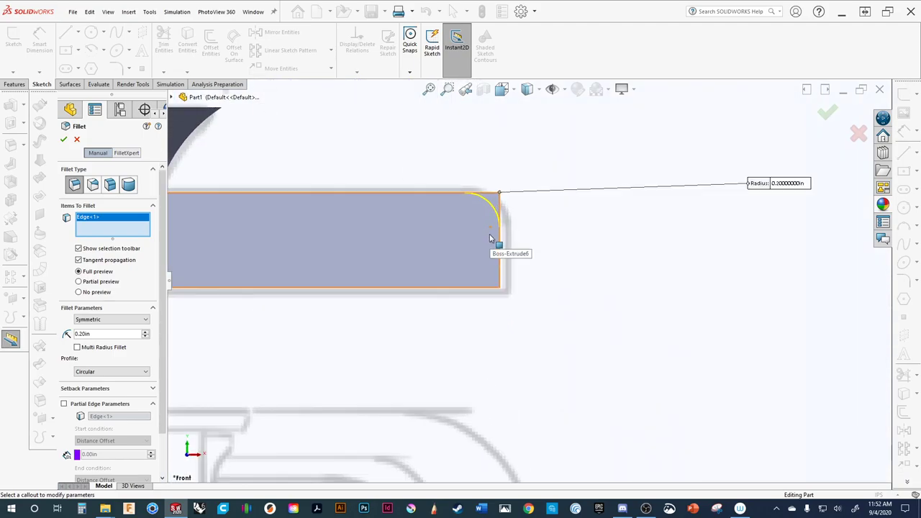
scroll(382, 253, "up", 2)
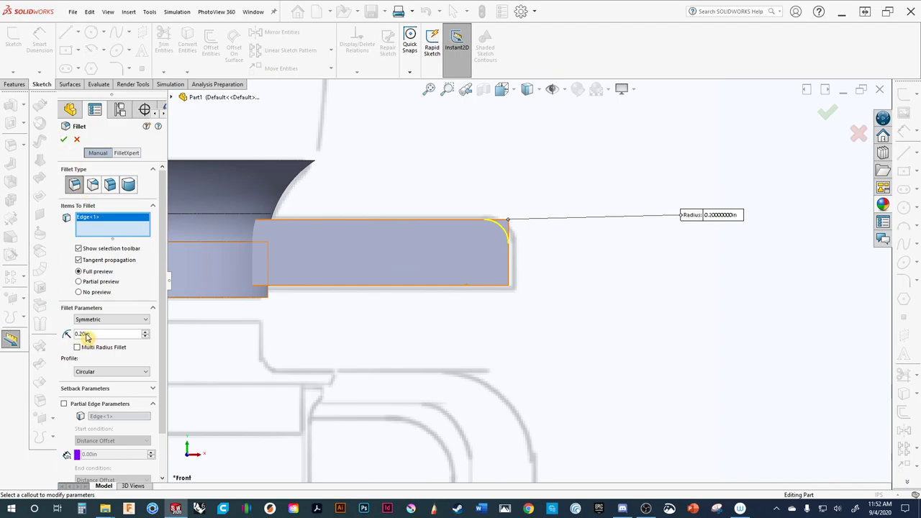
left_click(62, 141)
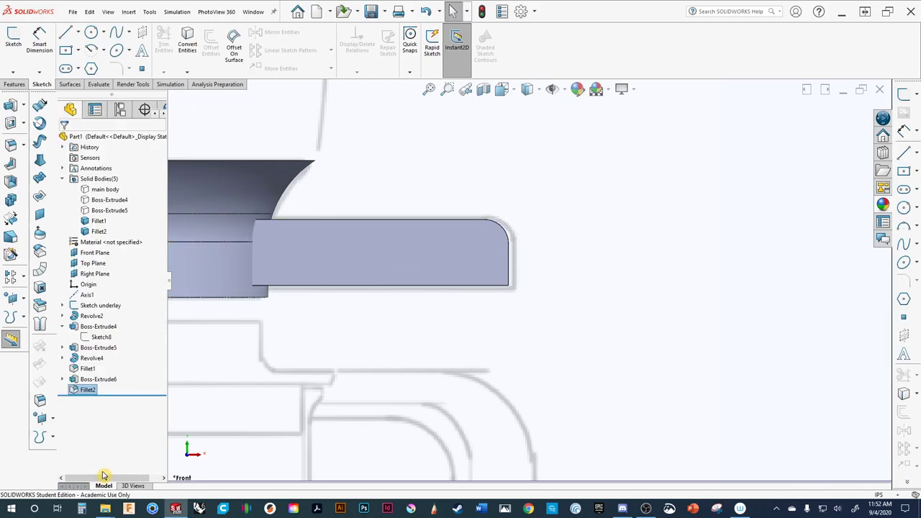
scroll(495, 321, "down", 2)
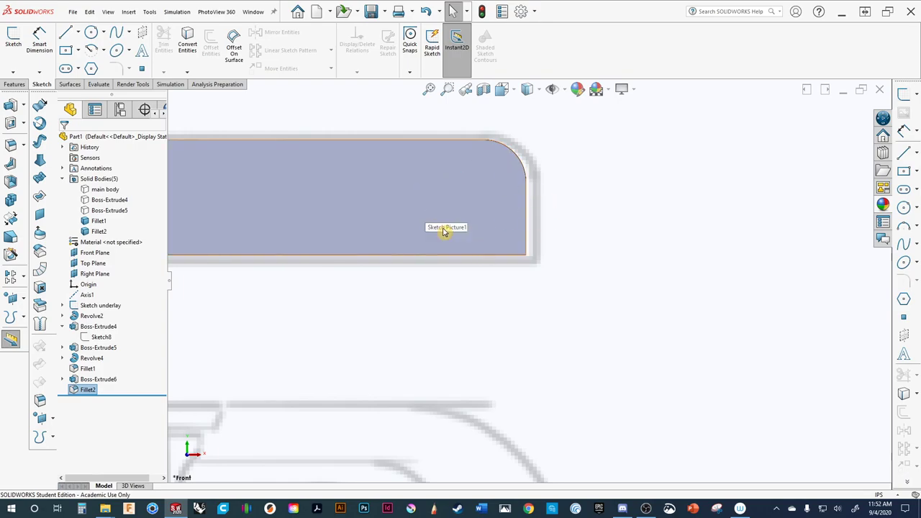
scroll(432, 234, "up", 2)
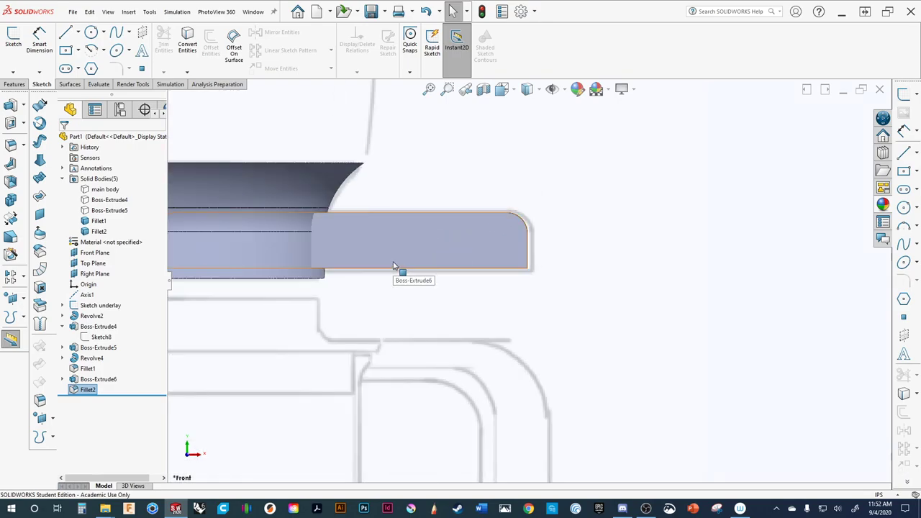
key("ctrl+7")
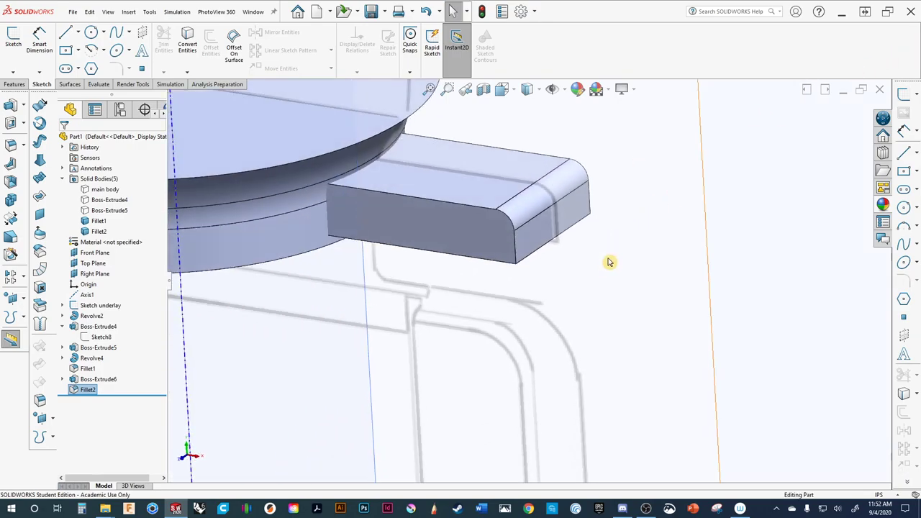
middle_click_drag(568, 321, 617, 349, "ctrl")
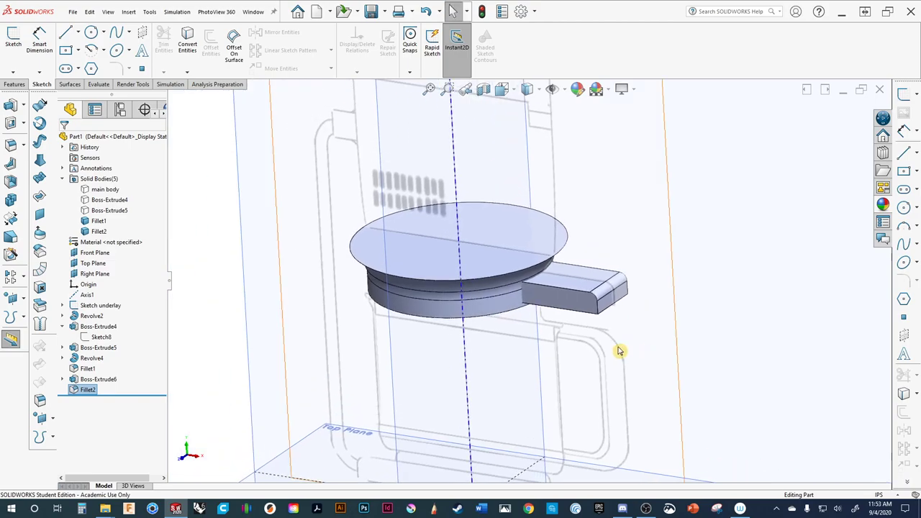
left_click(96, 232)
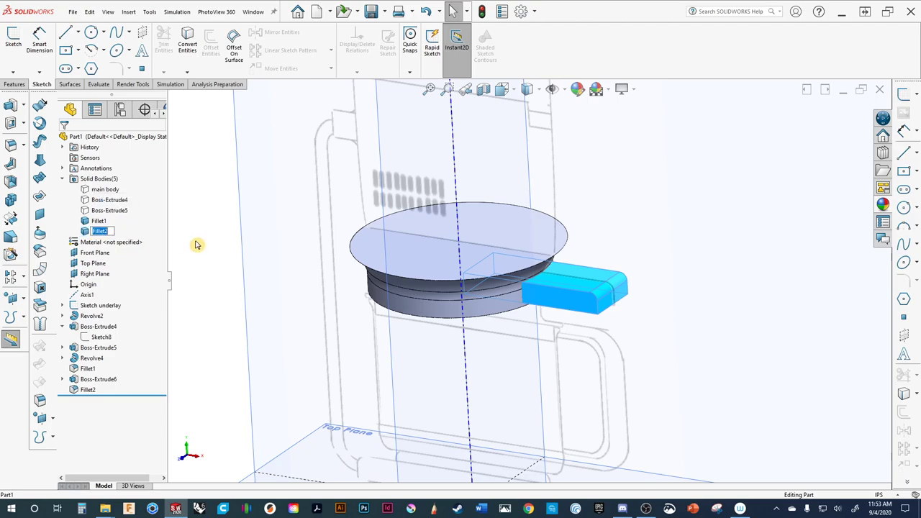
left_click(197, 245)
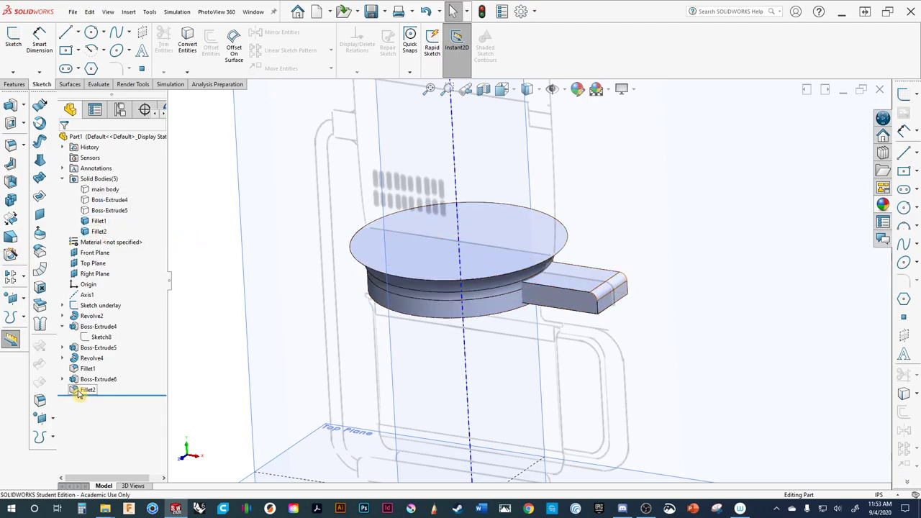
Edit the handle's extrusion Boss-Extrude6 so that its result merges with the flared lower body.
left_click(86, 379)
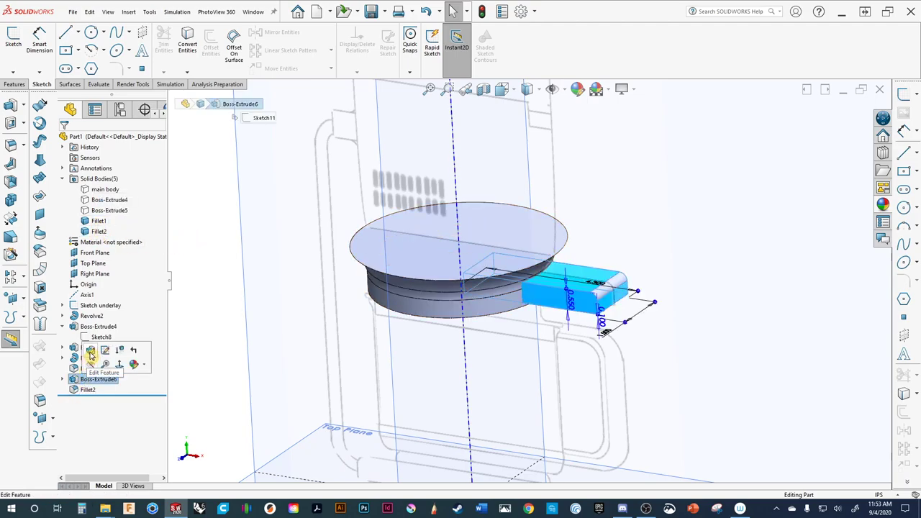
left_click(90, 349)
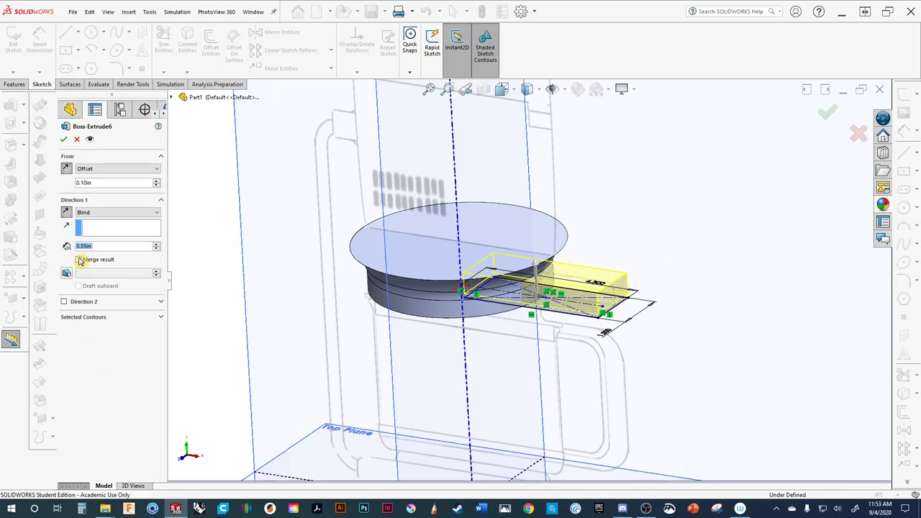
left_click(79, 261)
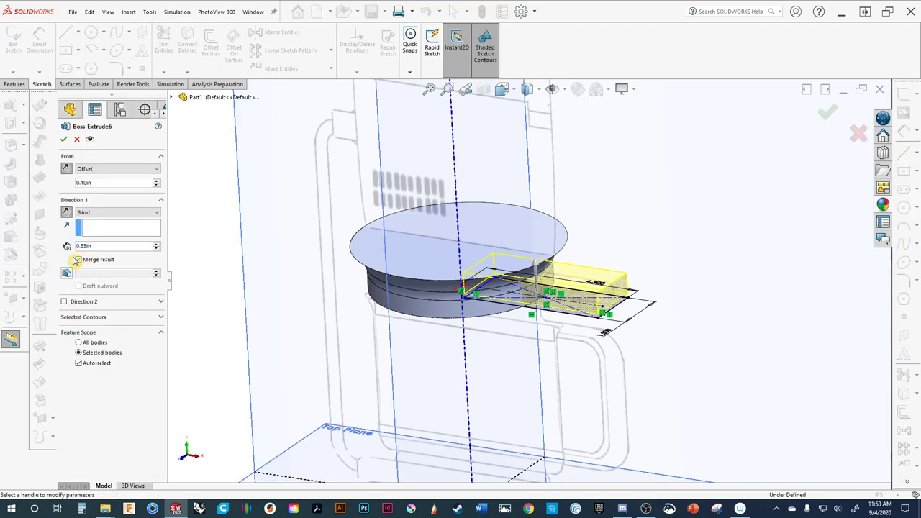
left_click(64, 141)
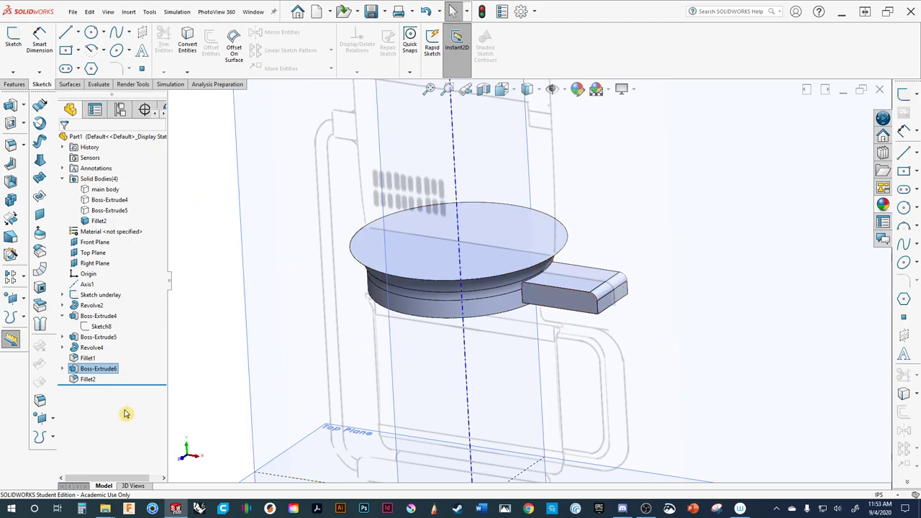
Show the hidden solid bodies main body, Boss-Extrude4 and Boss-Extrude5 again.
mouse_move(441, 319)
middle_mouse_down()
mouse_move(435, 268)
mouse_move(391, 315)
mouse_move(394, 322)
mouse_move(513, 290)
mouse_move(442, 345)
middle_mouse_up()
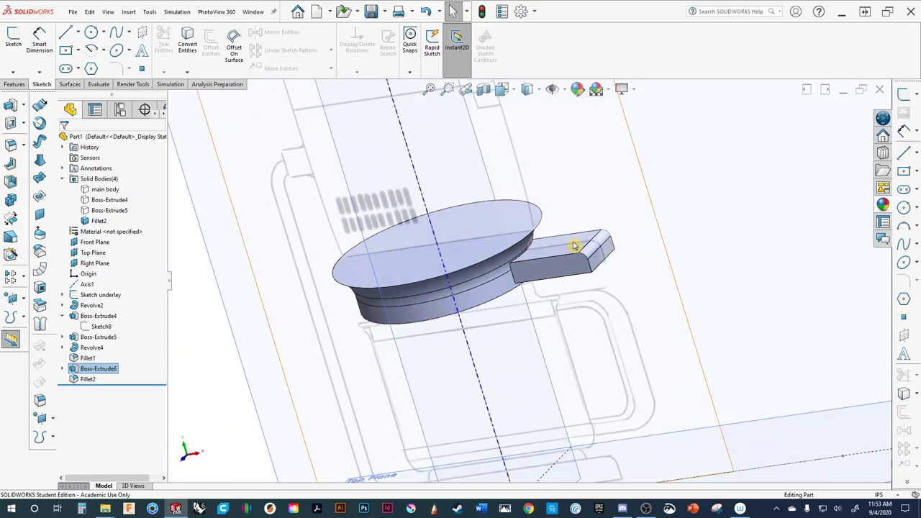
scroll(514, 269, "down", 3)
scroll(321, 281, "up", 3)
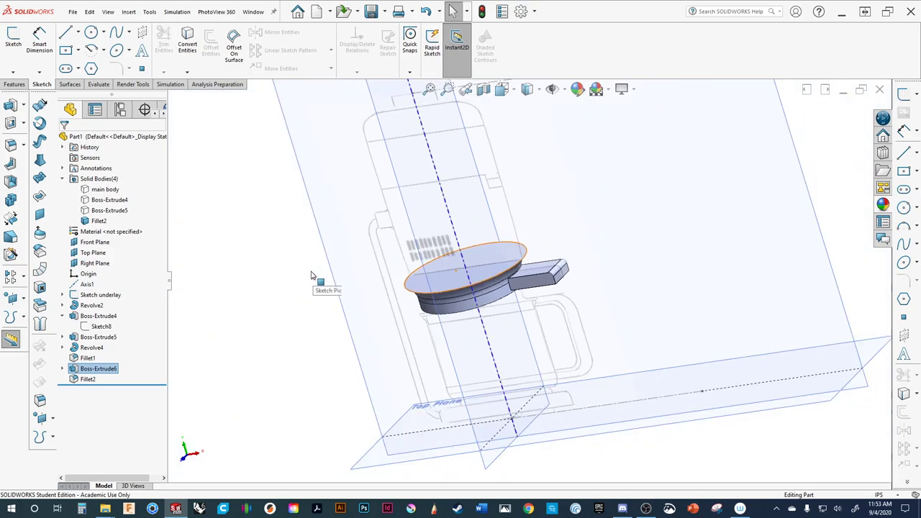
middle_click_drag(325, 287, 338, 251)
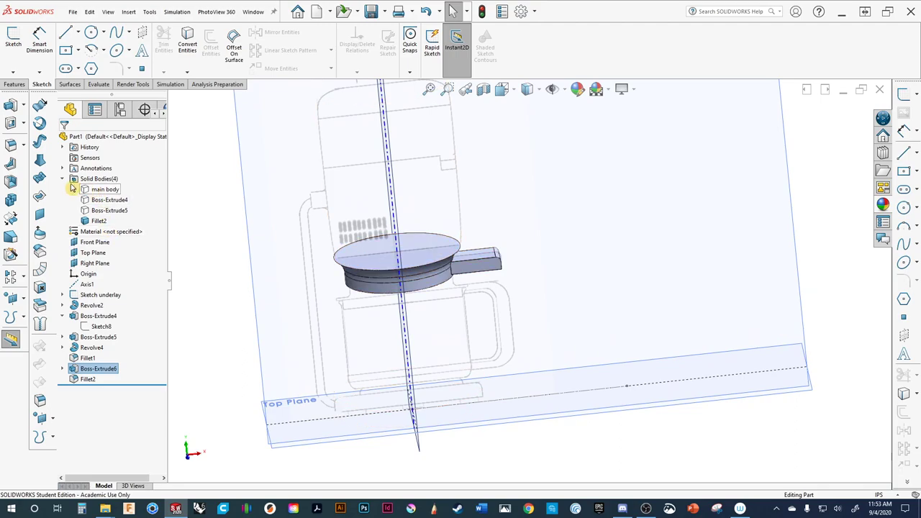
left_click(102, 190)
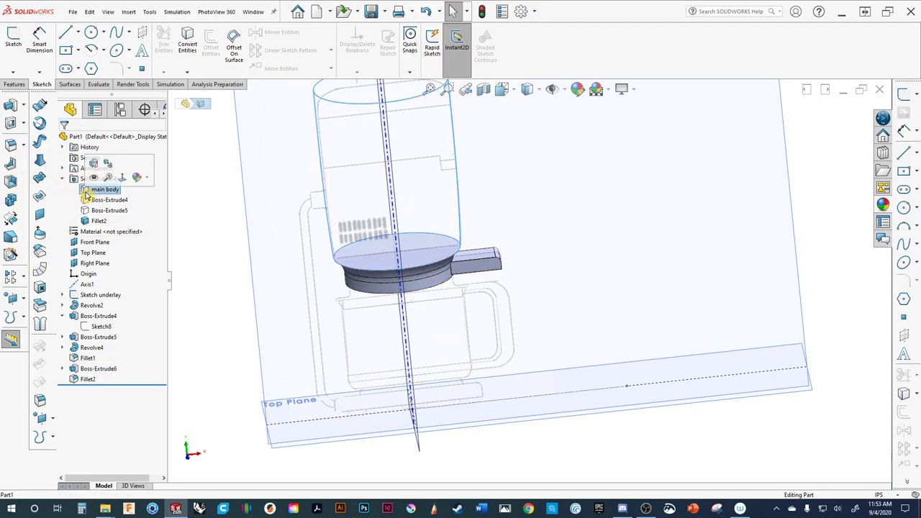
left_click(108, 210, "shift")
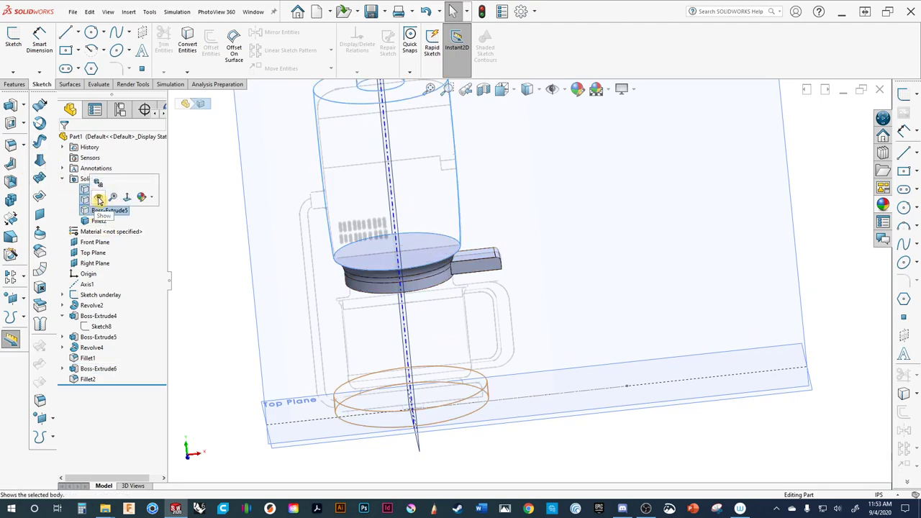
middle_click_drag(187, 262, 404, 166)
left_click(320, 313)
middle_click_drag(321, 313, 259, 316)
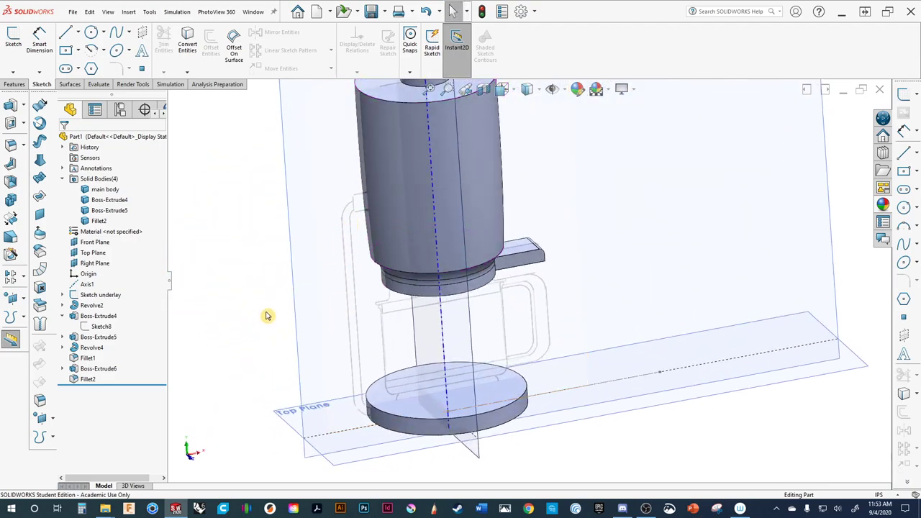
mouse_move(266, 314)
middle_mouse_down()
mouse_move(279, 269)
mouse_move(302, 318)
mouse_move(354, 294)
middle_mouse_up()
scroll(353, 295, "up", 3)
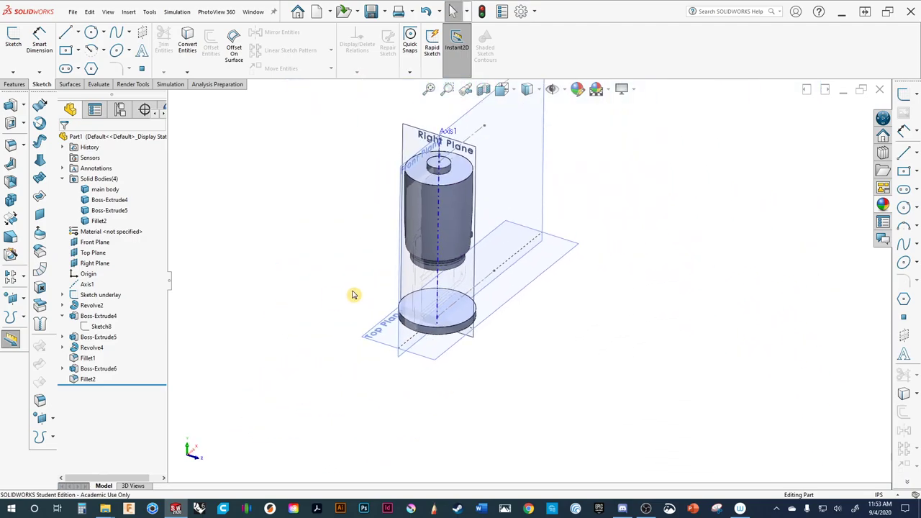
scroll(428, 263, "down", 3)
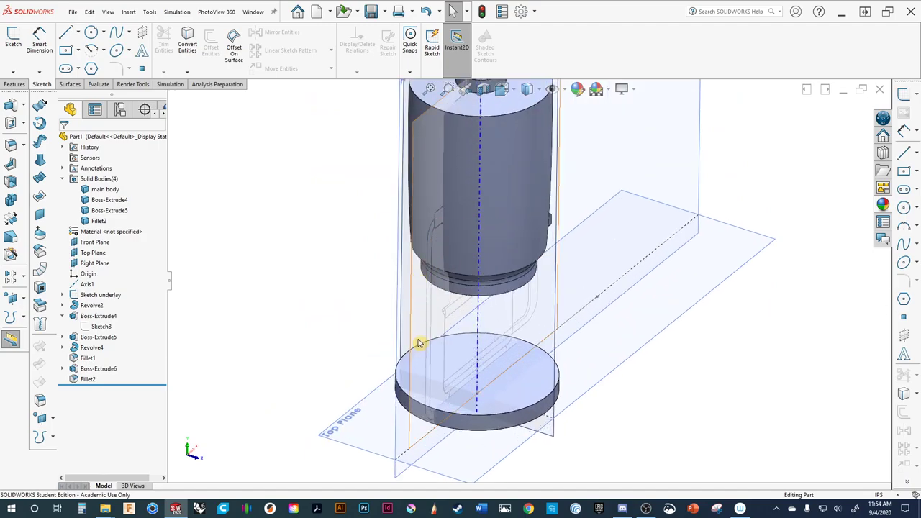
middle_click_drag(418, 343, 412, 261)
scroll(386, 335, "up", 3)
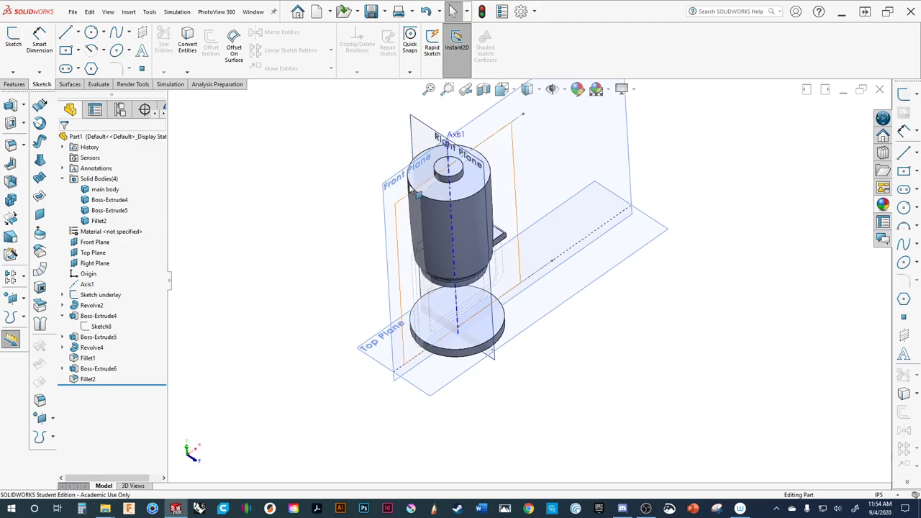
scroll(349, 277, "down", 4)
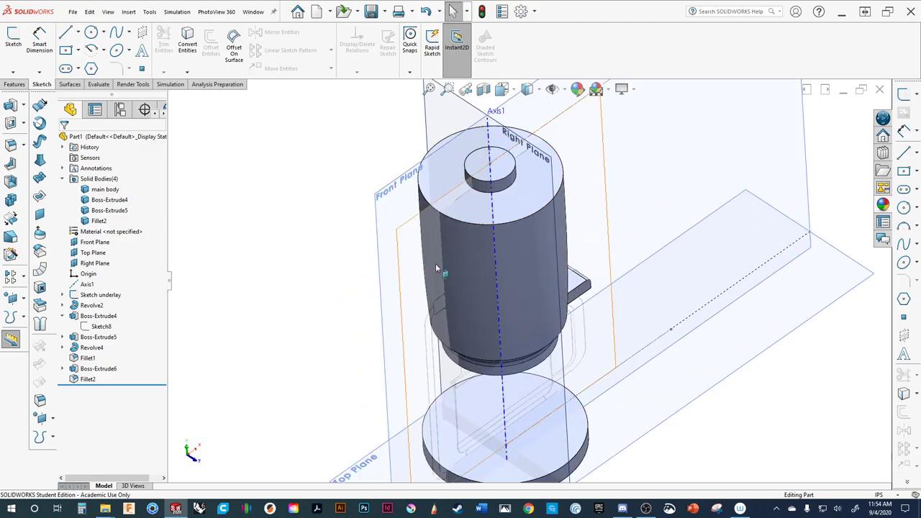
middle_click_drag(433, 282, 376, 199, "ctrl")
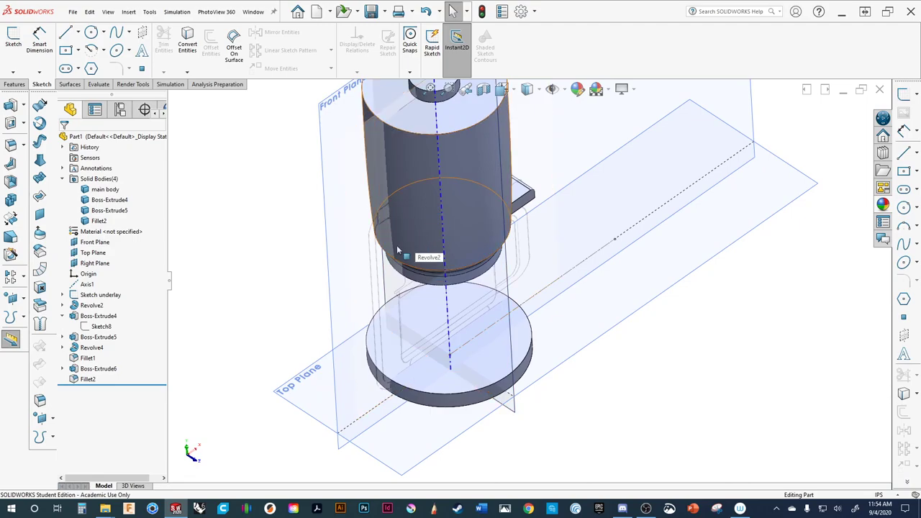
scroll(402, 245, "up", 3)
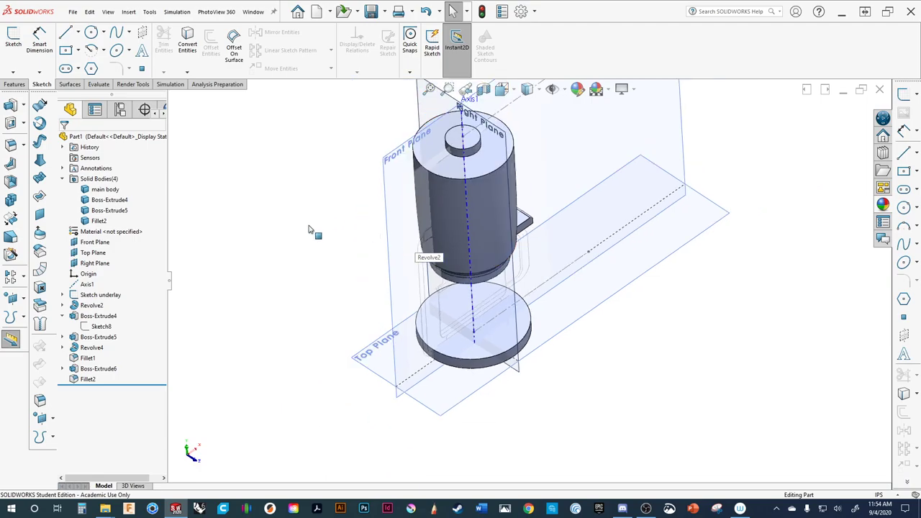
middle_click_drag(314, 208, 257, 280, "ctrl")
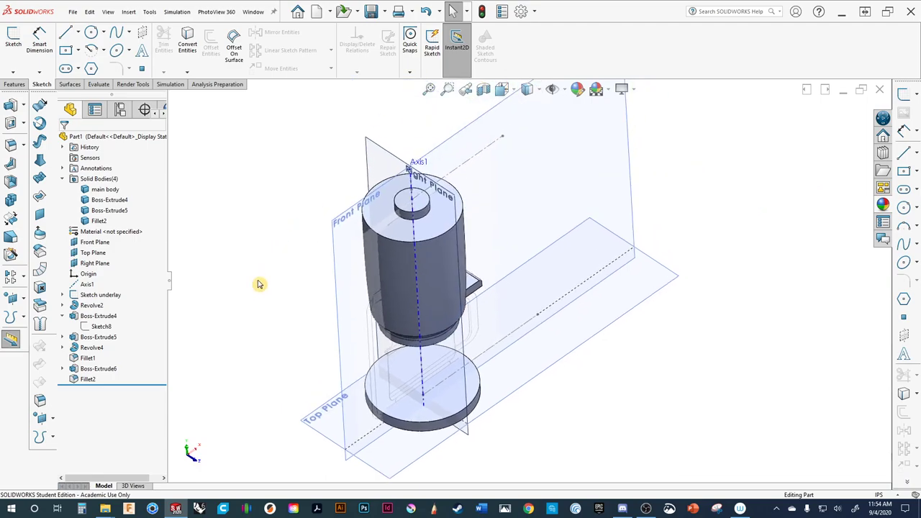
Start a reference plane from the Front Plane with an offset distance of 0 in.
left_click(332, 248)
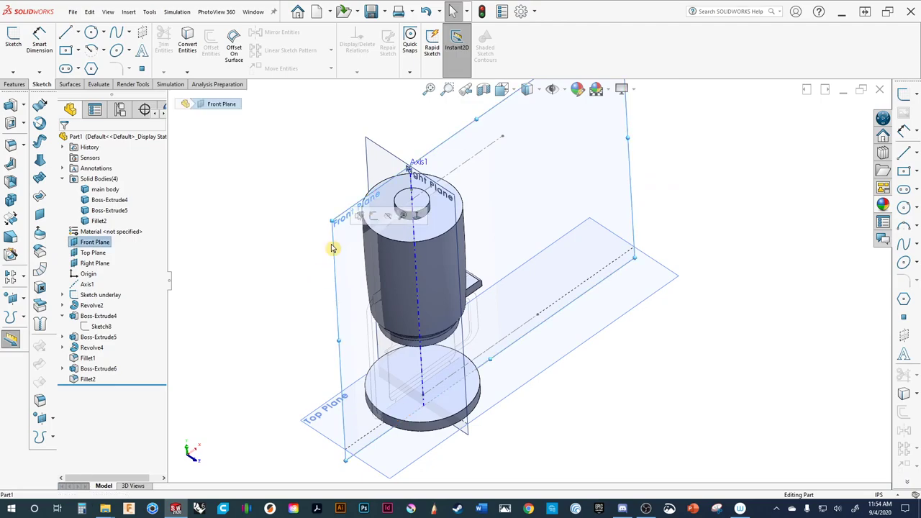
left_click(128, 12)
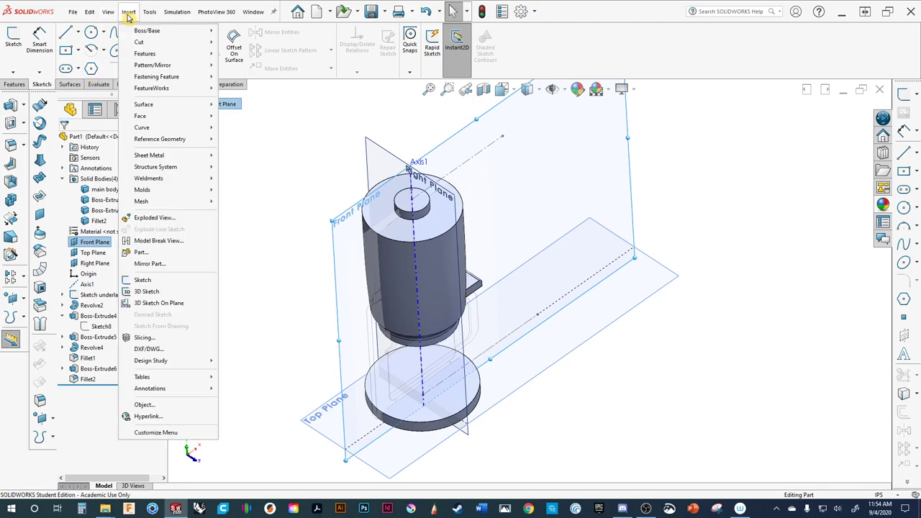
mouse_move(160, 138)
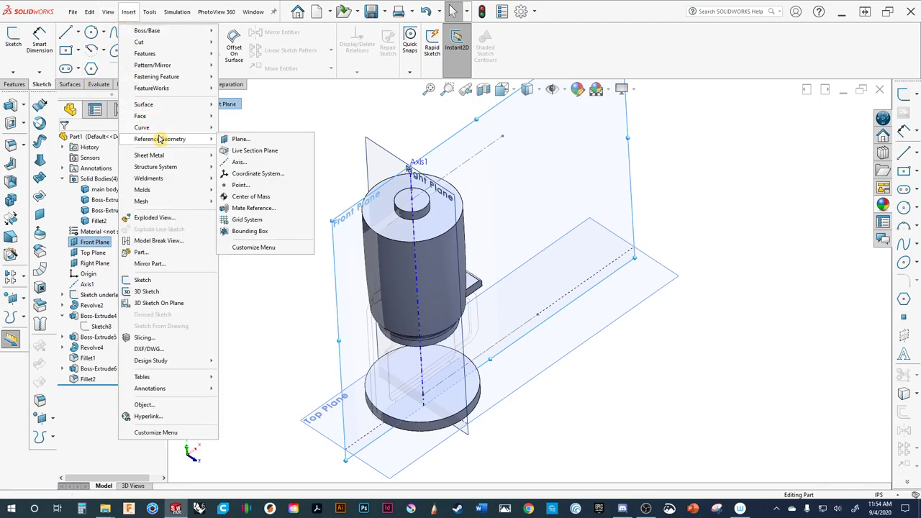
left_click(238, 139)
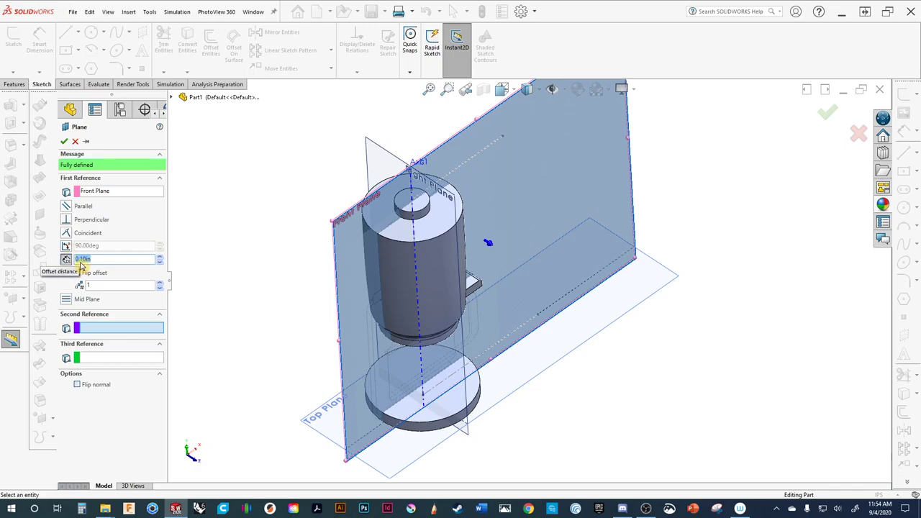
scroll(306, 245, "down", 5)
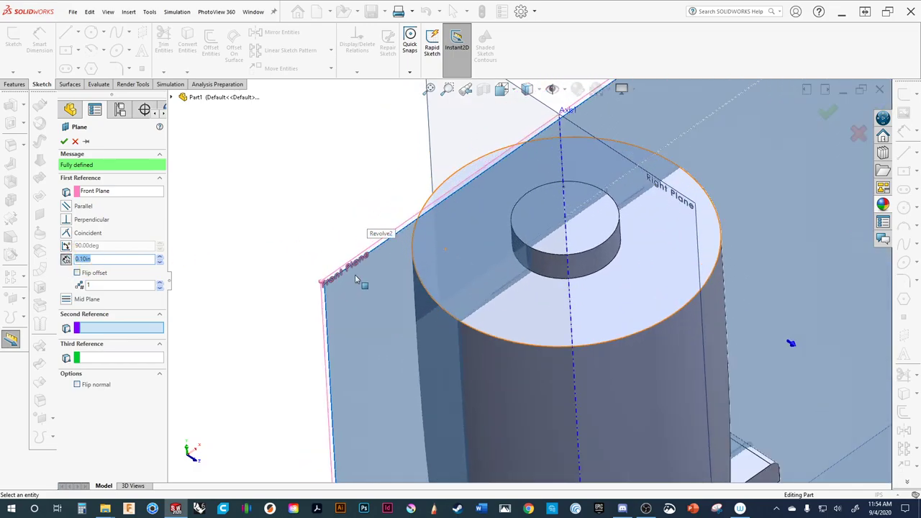
middle_click_drag(281, 271, 257, 253)
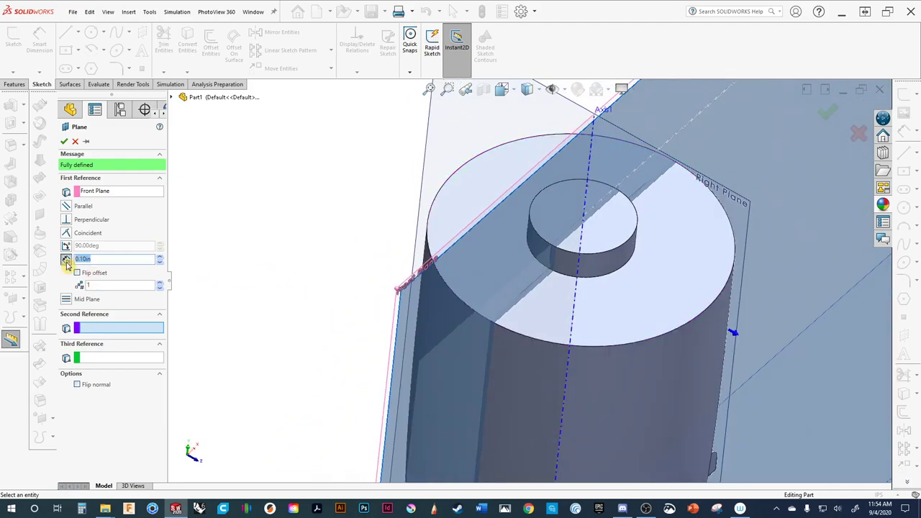
type("0")
left_click(93, 191)
middle_click_drag(387, 233, 317, 264)
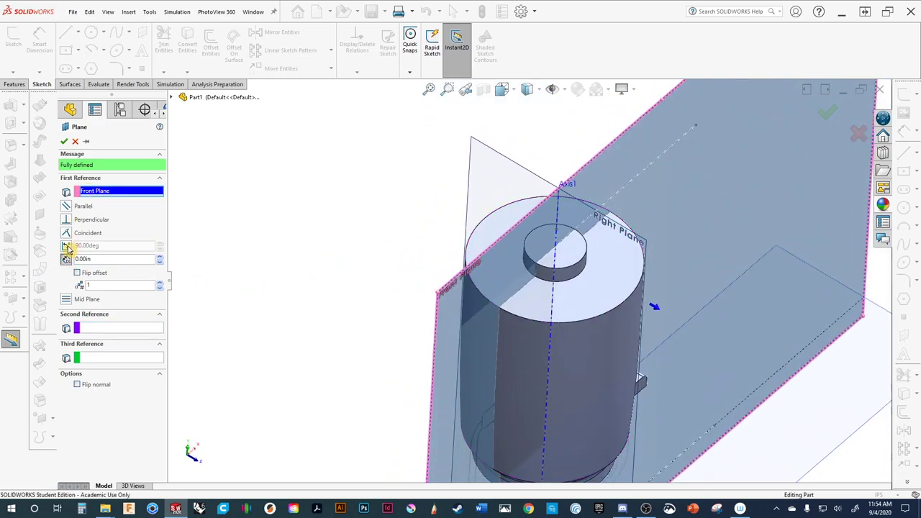
Try to define the plane by a 90-degree angle with Axis1 as reference, and cancel the plane.
left_click(67, 247)
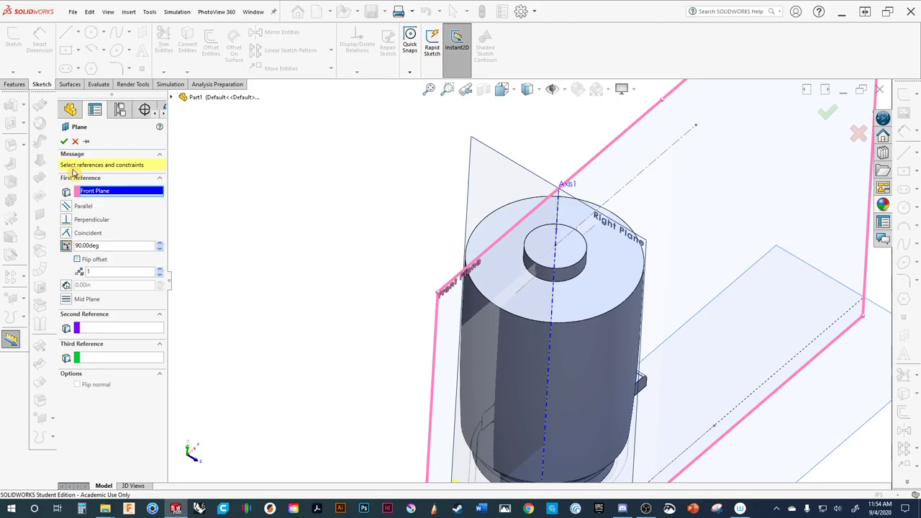
left_click(558, 211)
scroll(474, 240, "up", 3)
middle_click_drag(474, 241, 435, 225)
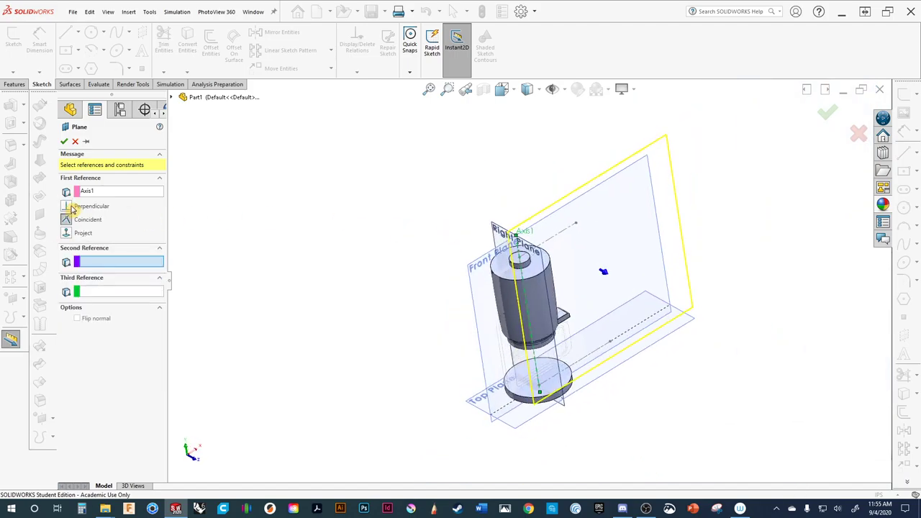
left_click(77, 142)
Begin the reference plane again with the Front Plane as first reference and set its offset to 0.00 in.
scroll(473, 271, "down", 2)
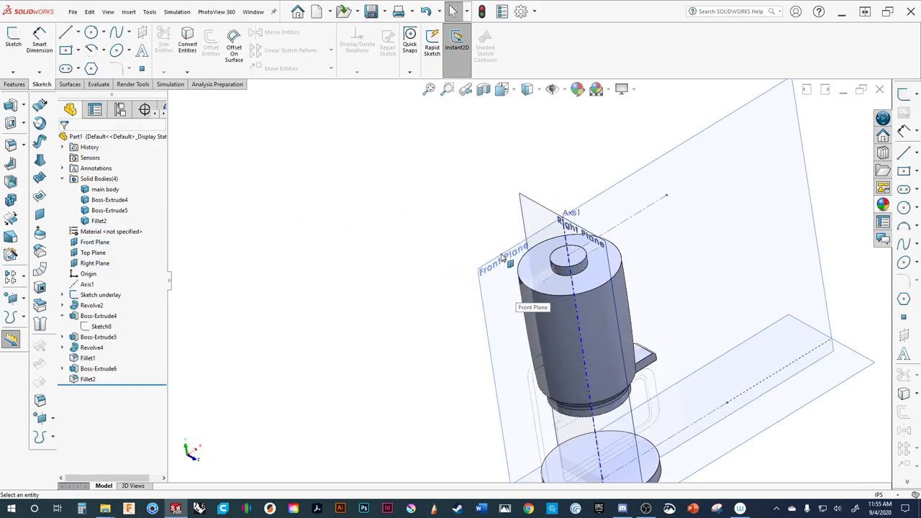
left_click(501, 257)
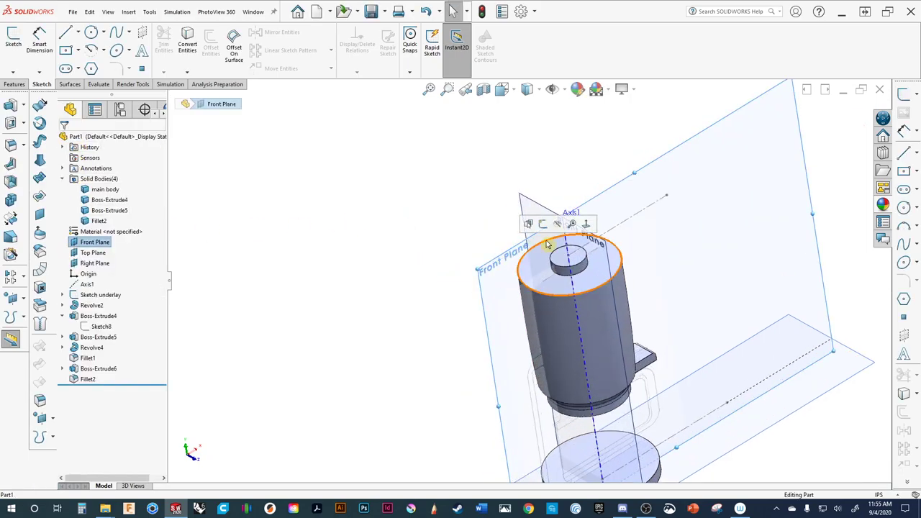
left_click(128, 13)
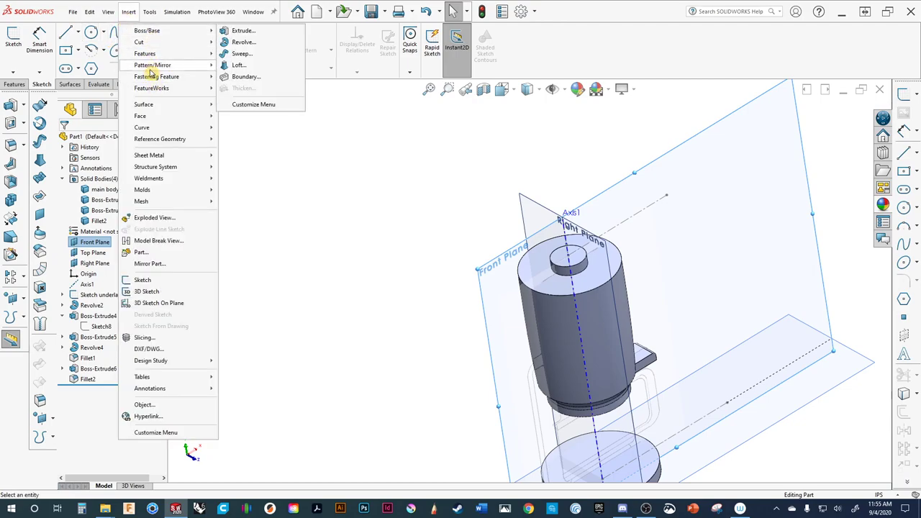
mouse_move(162, 139)
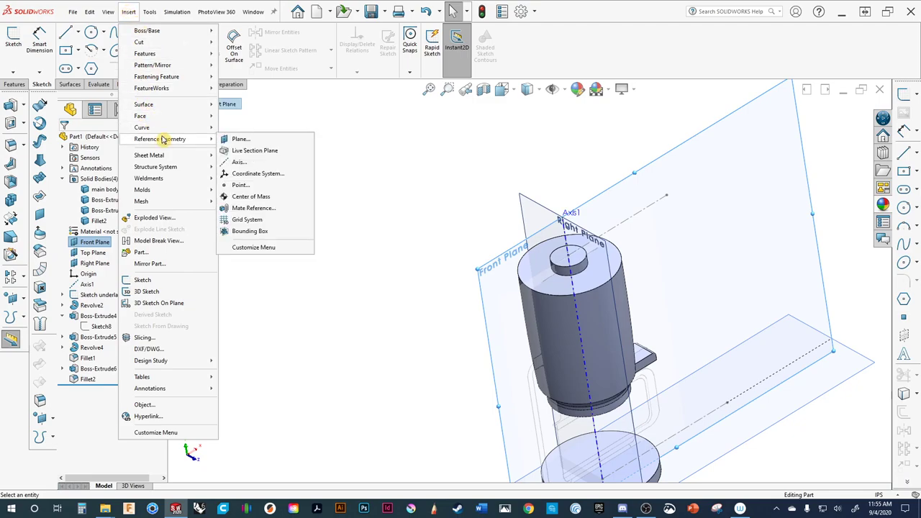
left_click(240, 139)
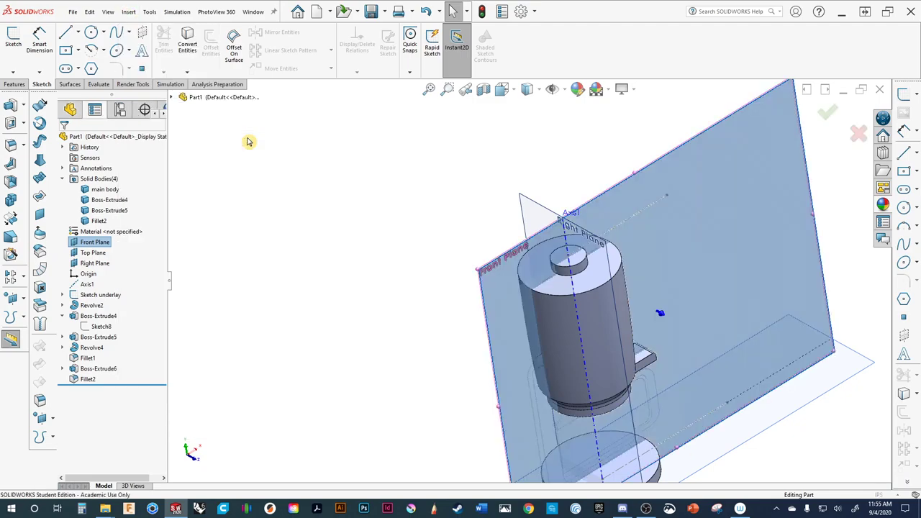
scroll(566, 287, "up", 2)
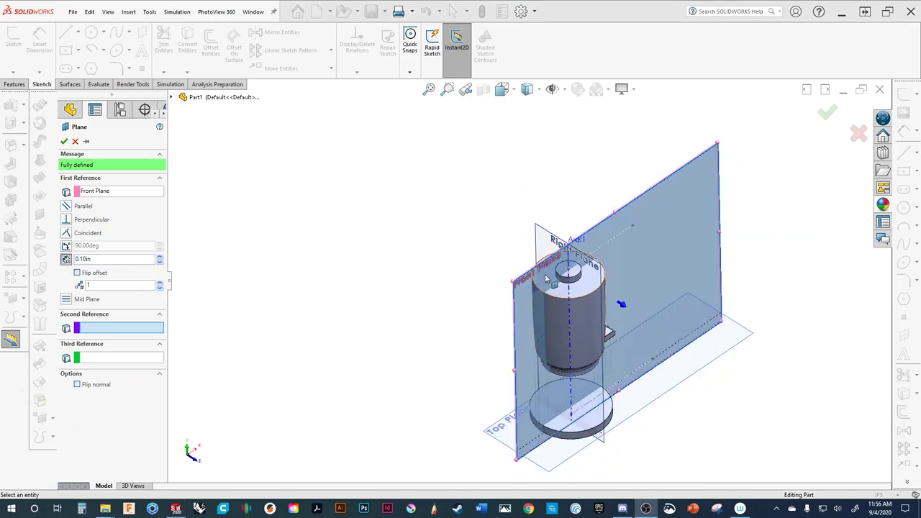
scroll(483, 311, "down", 3)
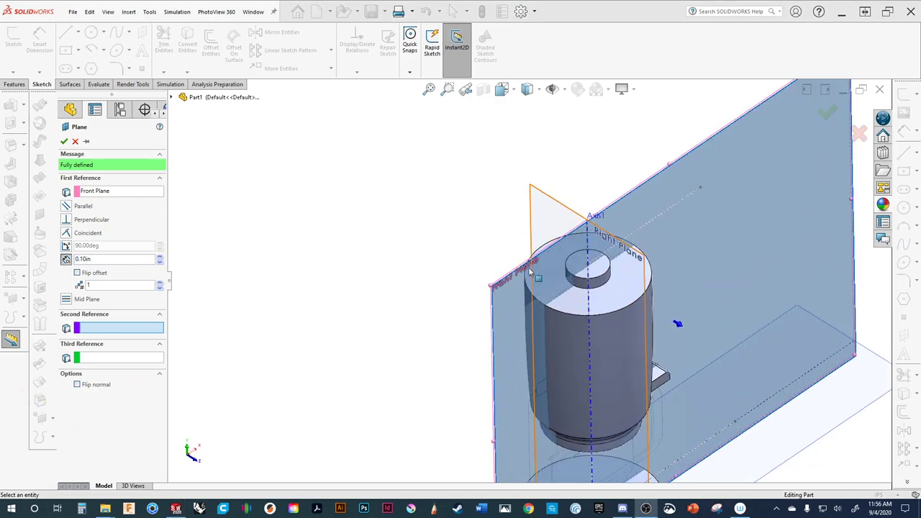
left_click_drag(106, 257, 81, 257)
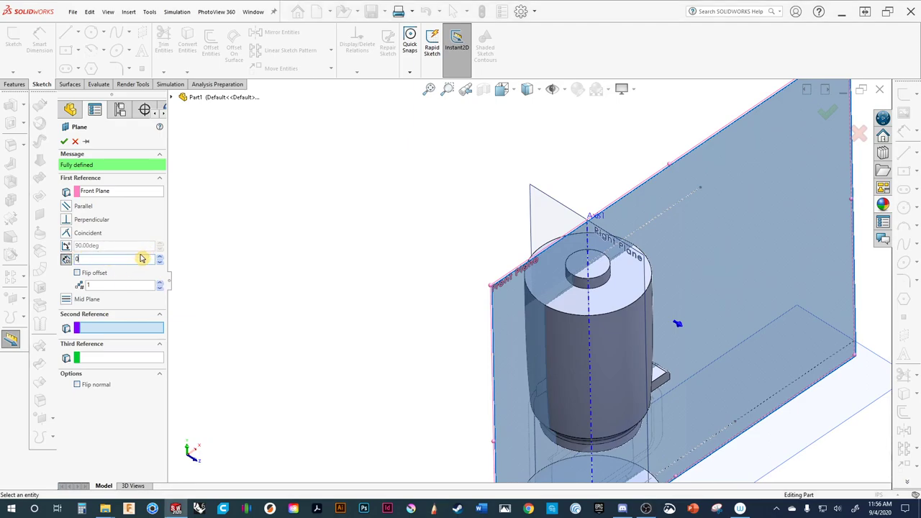
key("Return")
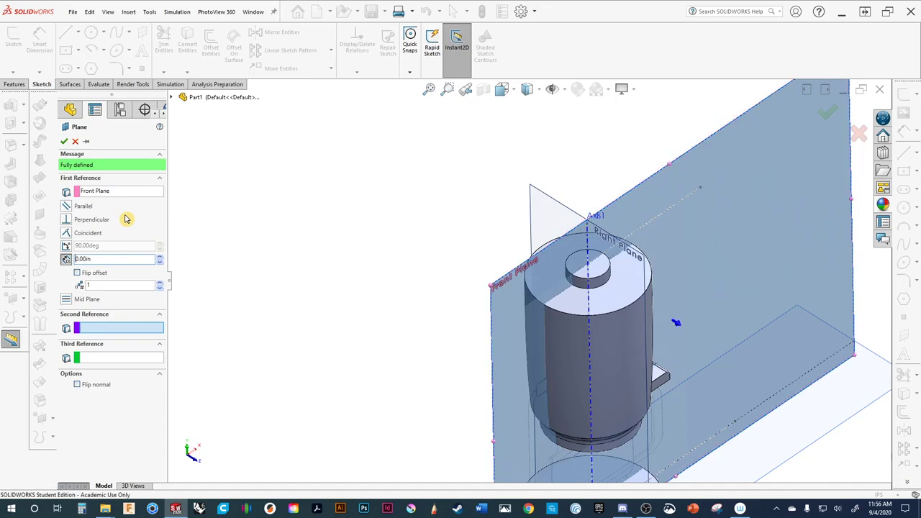
Try to set the new plane at a 45-degree angle to the Front Plane, and cancel the plane.
left_click(66, 247)
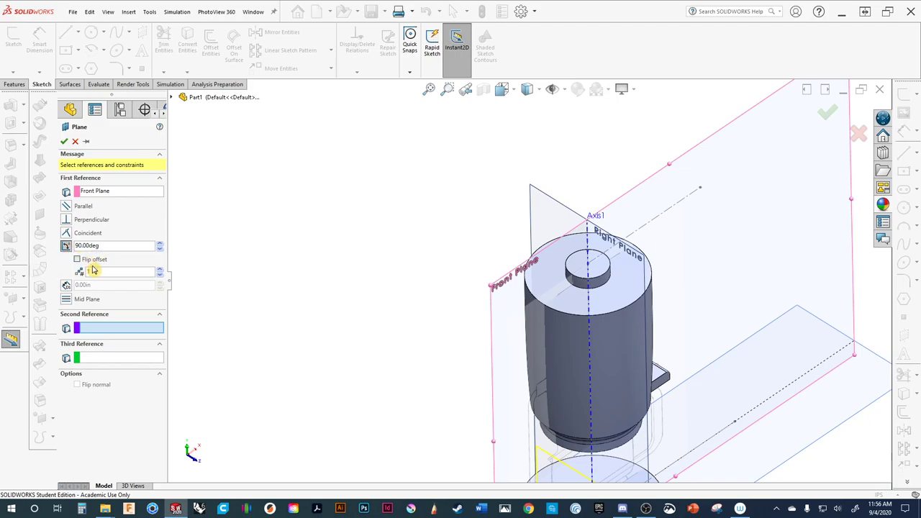
scroll(356, 324, "up", 3)
scroll(318, 301, "down", 3)
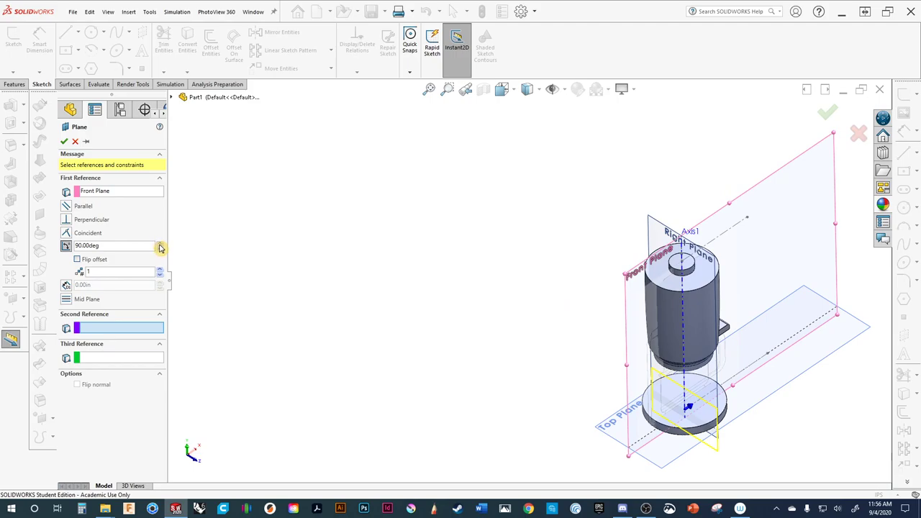
left_click(160, 244)
left_click(159, 244)
double_click(142, 244)
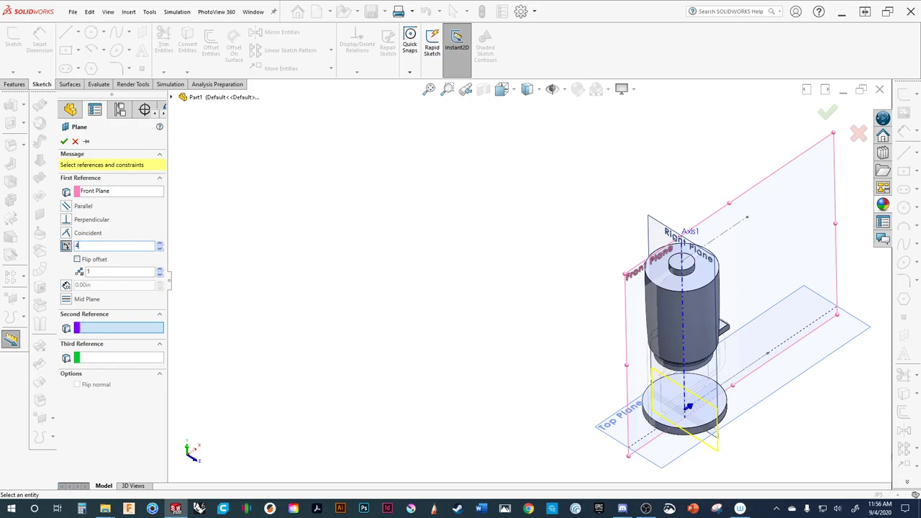
key("Return")
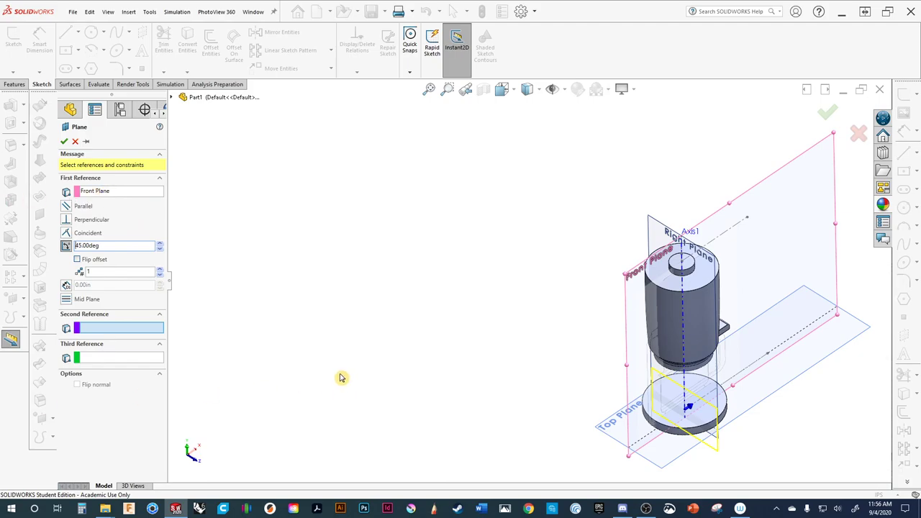
scroll(655, 435, "down", 2)
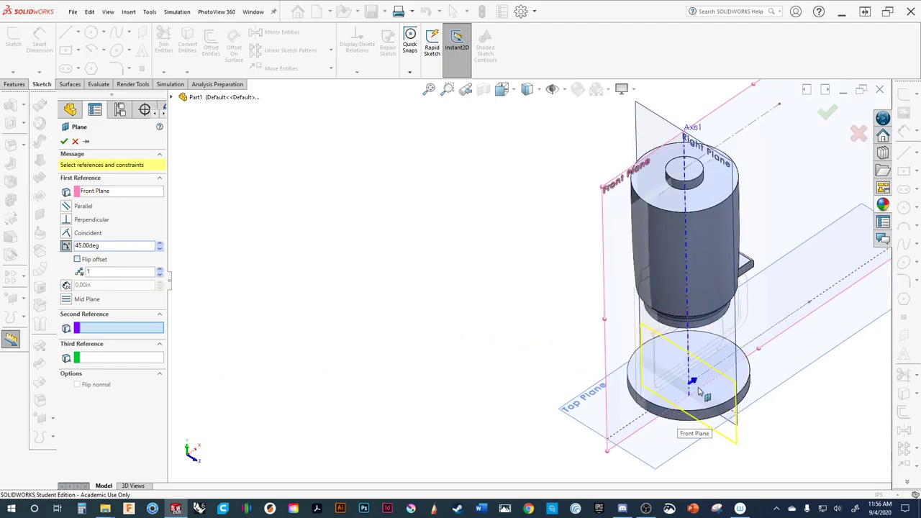
scroll(697, 391, "down", 2)
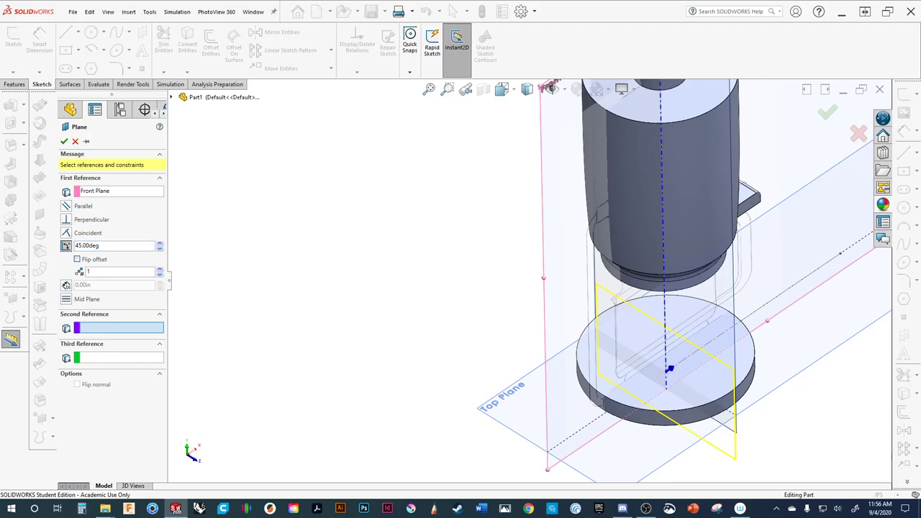
left_click(66, 246)
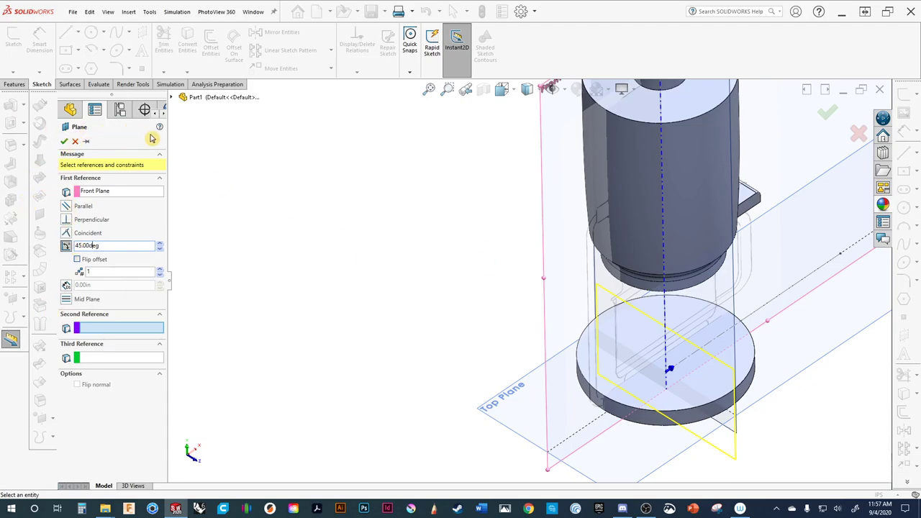
key("Escape")
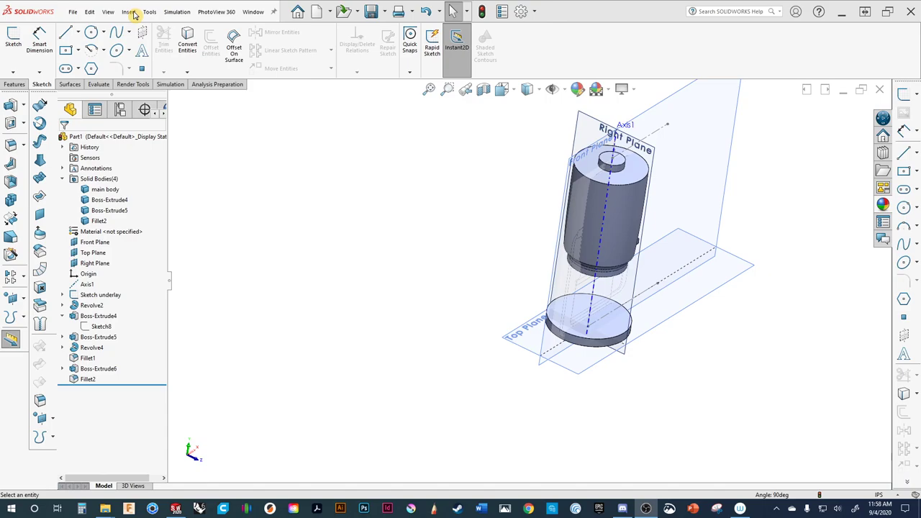
Start a reference plane from the Right Plane and set its angle to 45 degrees.
left_click(584, 119)
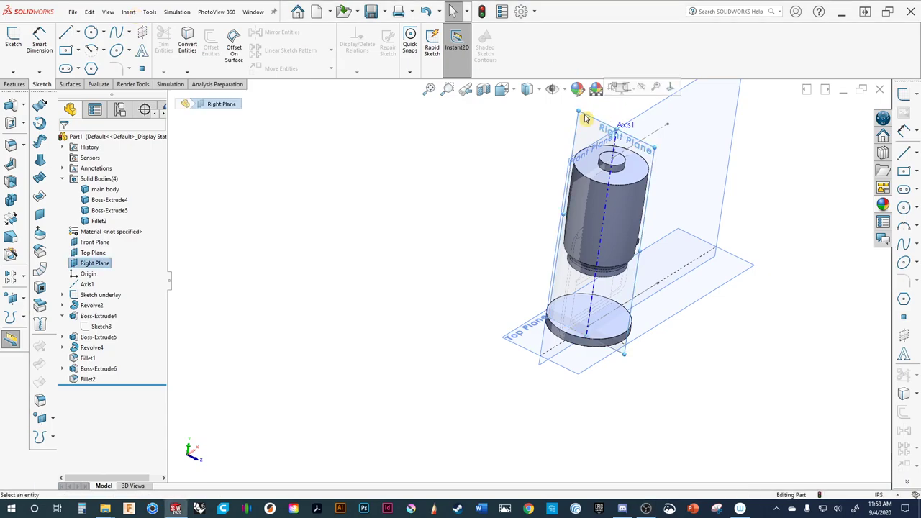
left_click(131, 14)
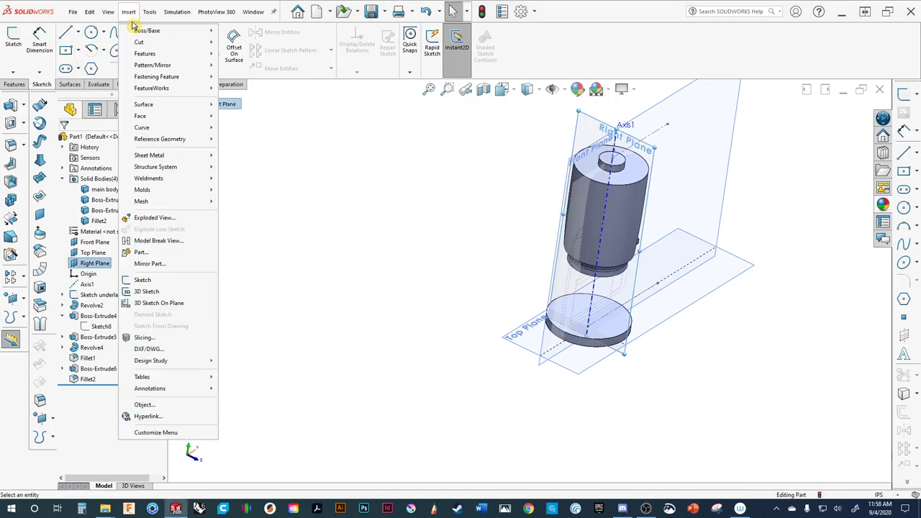
mouse_move(181, 139)
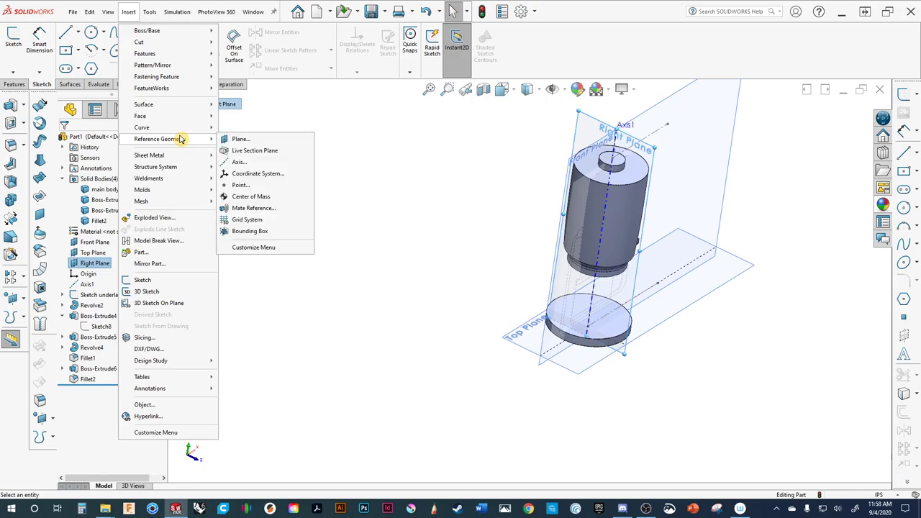
left_click(240, 140)
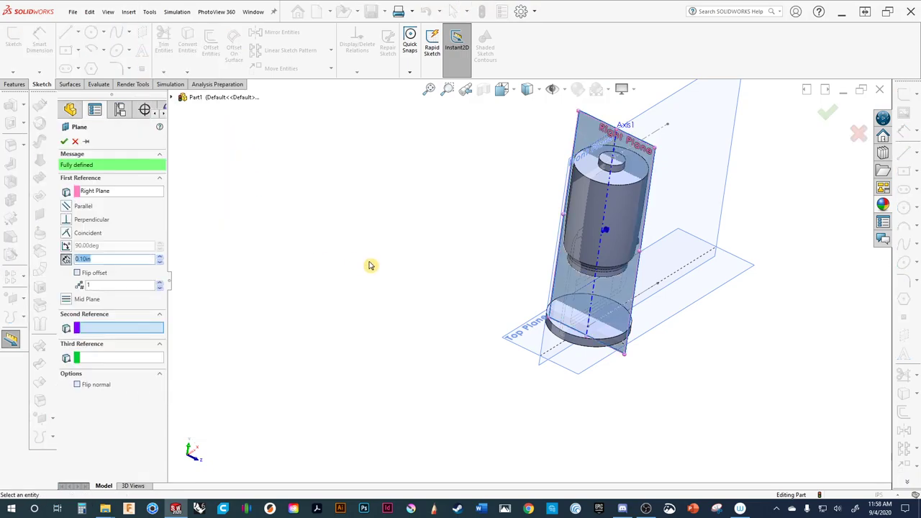
left_click(66, 246)
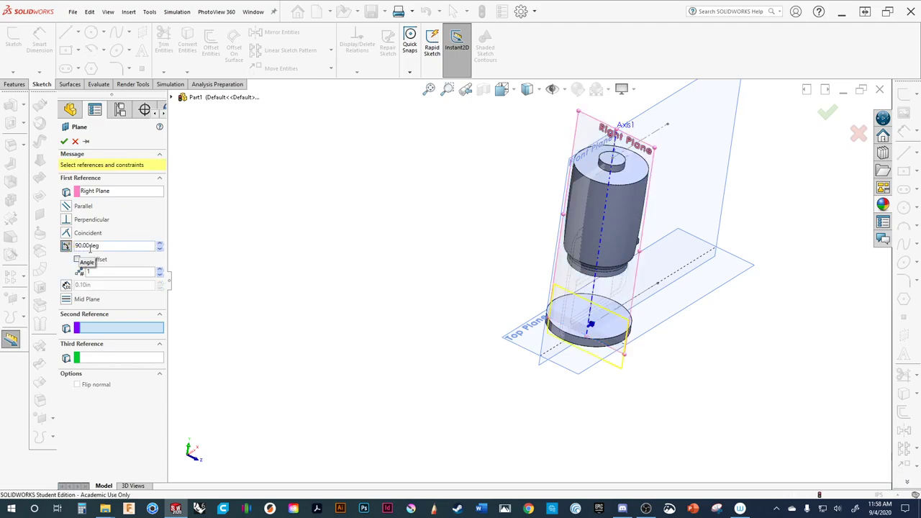
scroll(511, 233, "down", 1)
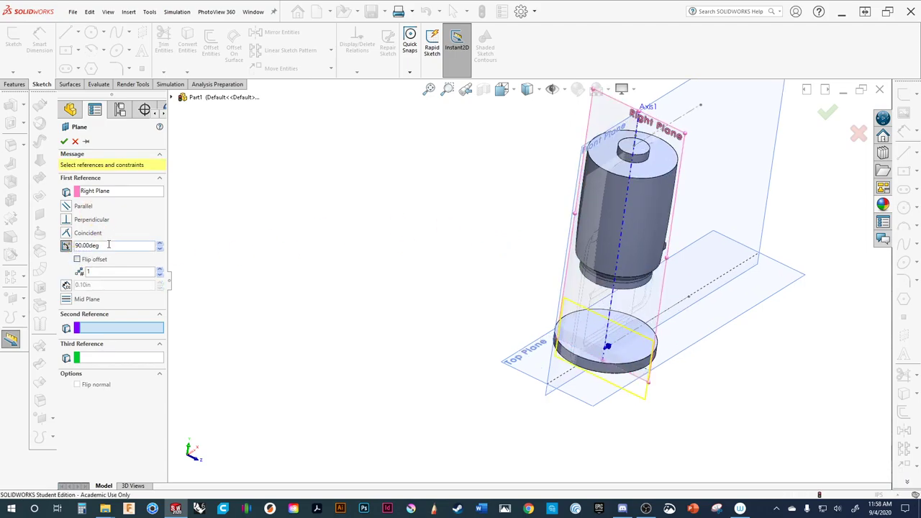
left_click_drag(109, 246, 62, 240)
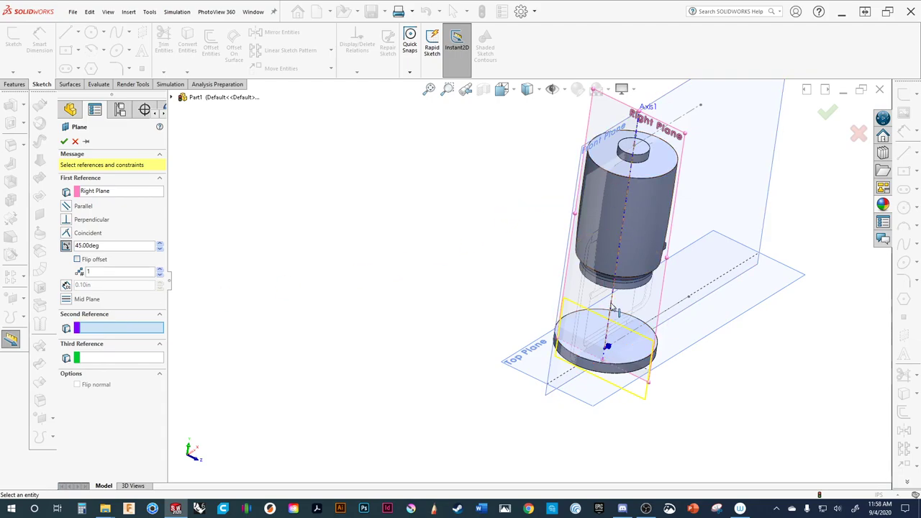
Make the angled plane coincident with the vertical centre line of Sketch underlay as second reference, and create it.
left_click(613, 307)
middle_click_drag(613, 308, 555, 370)
scroll(613, 309, "up", 3)
scroll(589, 267, "down", 3)
middle_click_drag(589, 267, 611, 240)
scroll(610, 240, "down", 2)
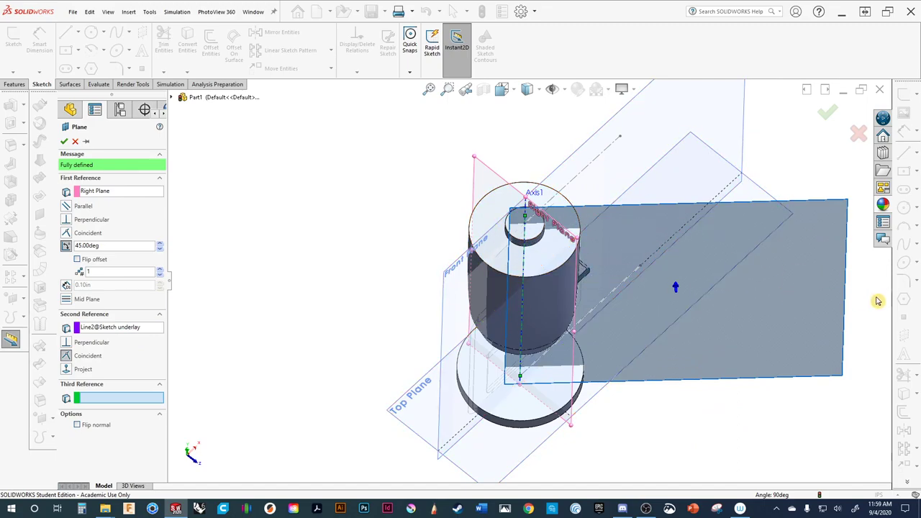
scroll(377, 282, "up", 3)
mouse_move(382, 267)
middle_mouse_down()
mouse_move(420, 237)
mouse_move(391, 269)
middle_mouse_up()
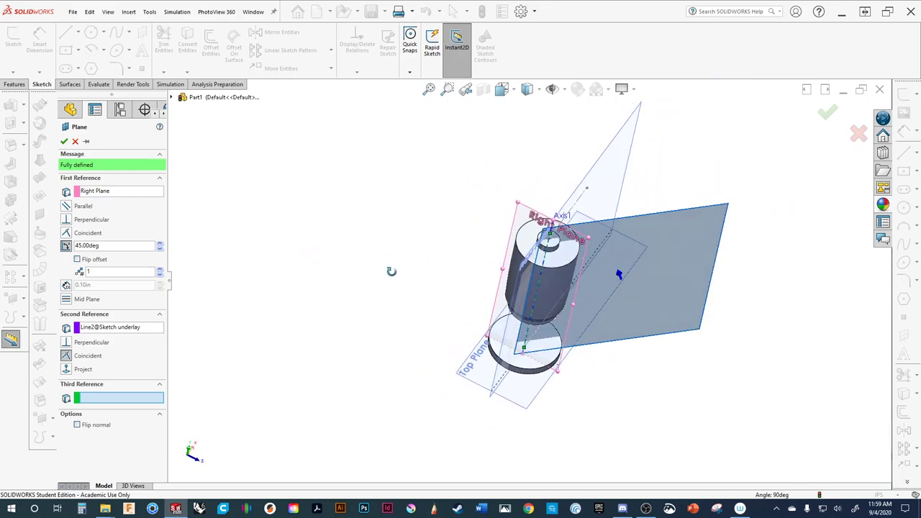
left_click(829, 114)
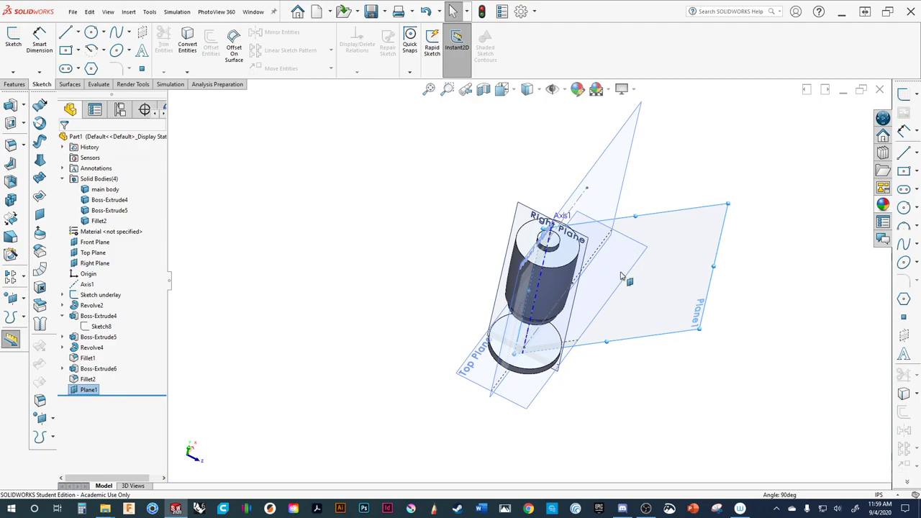
Examine how the new angled plane passes through the coffee maker relative to the Front and Right Planes.
middle_click_drag(624, 276, 597, 277)
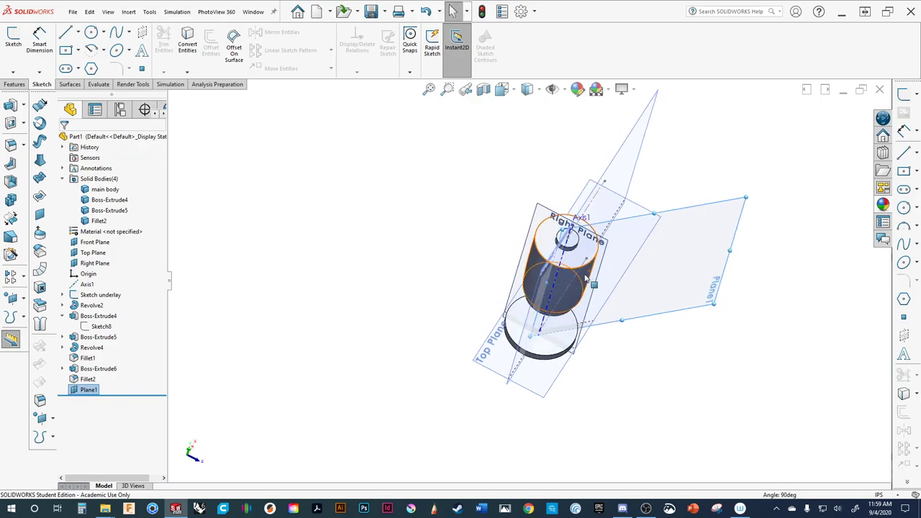
scroll(584, 279, "down", 3)
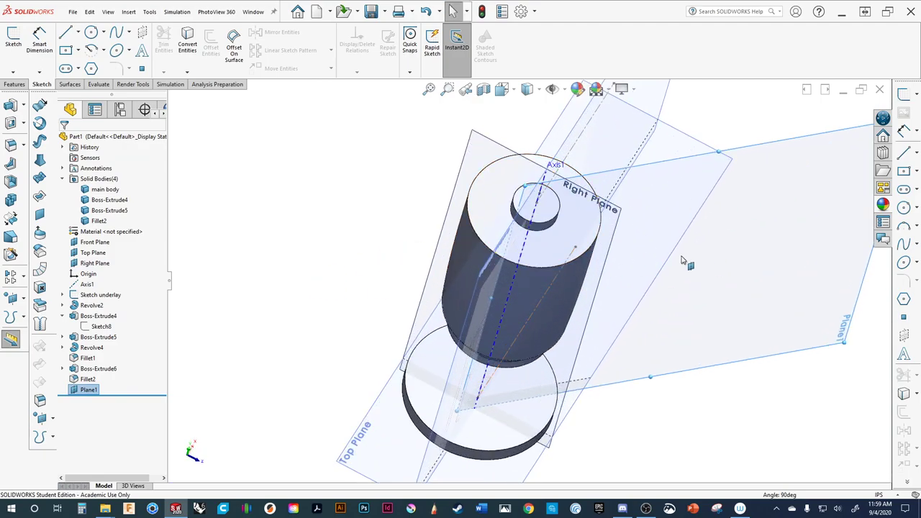
scroll(705, 255, "up", 3)
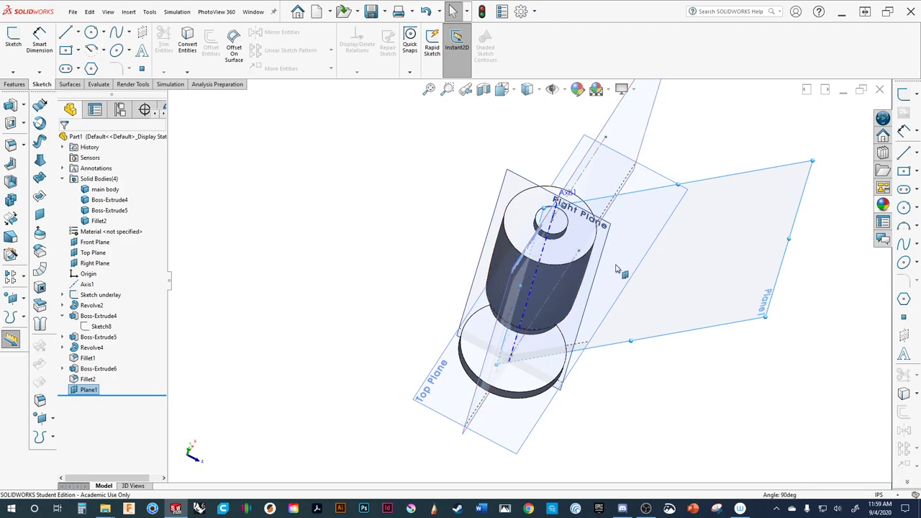
middle_click_drag(576, 198, 588, 245)
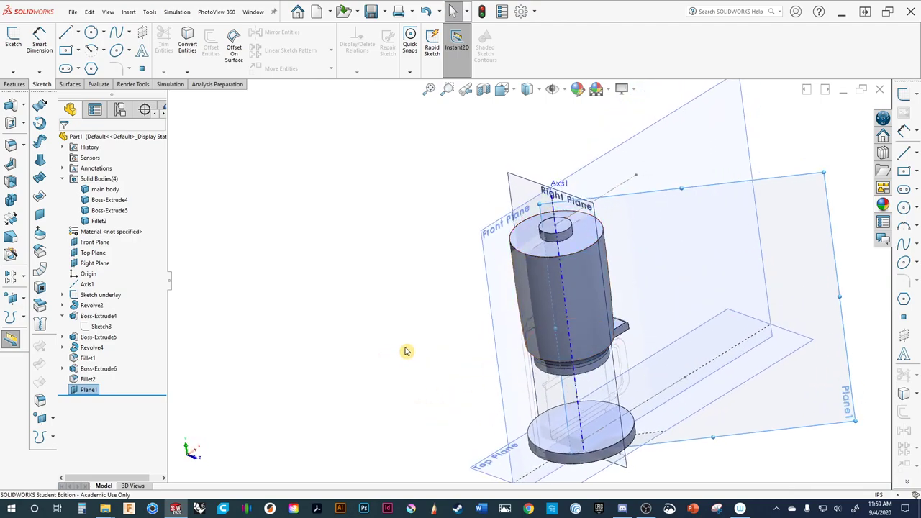
middle_click_drag(407, 351, 382, 341)
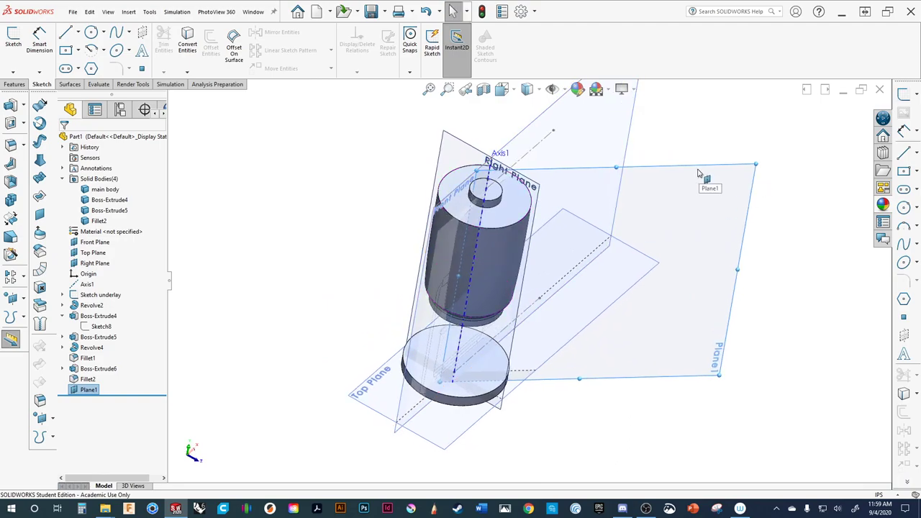
left_click(684, 220)
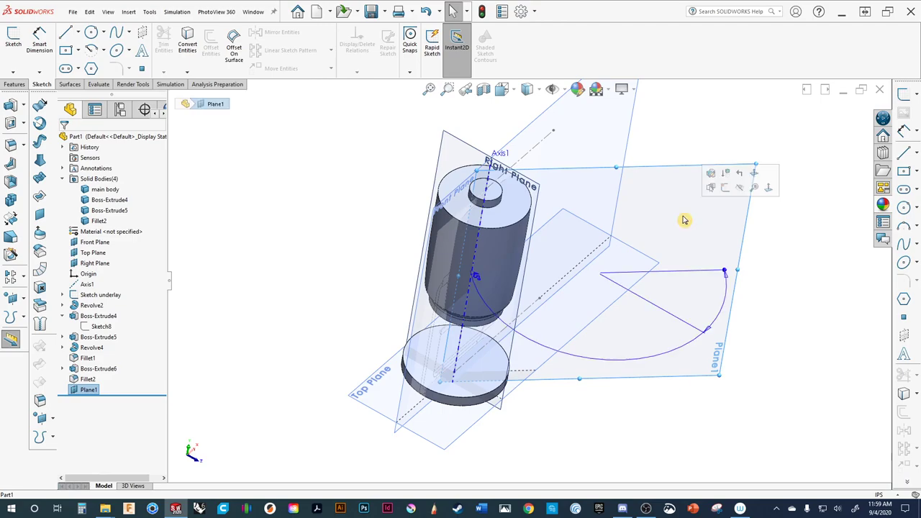
key("Escape")
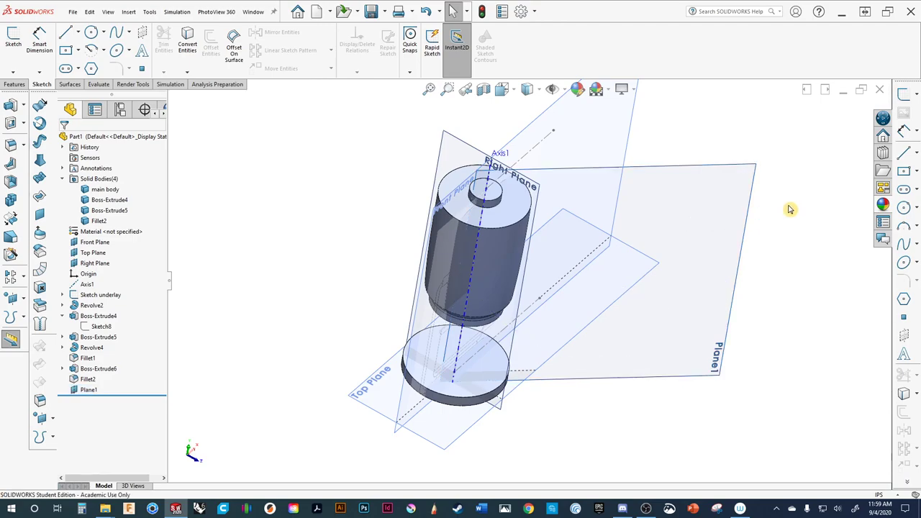
left_click(748, 203)
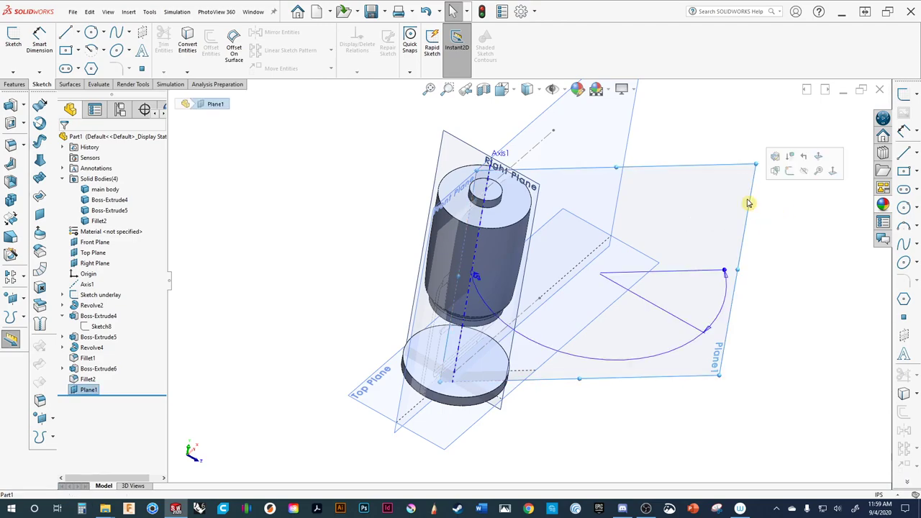
left_click(794, 213)
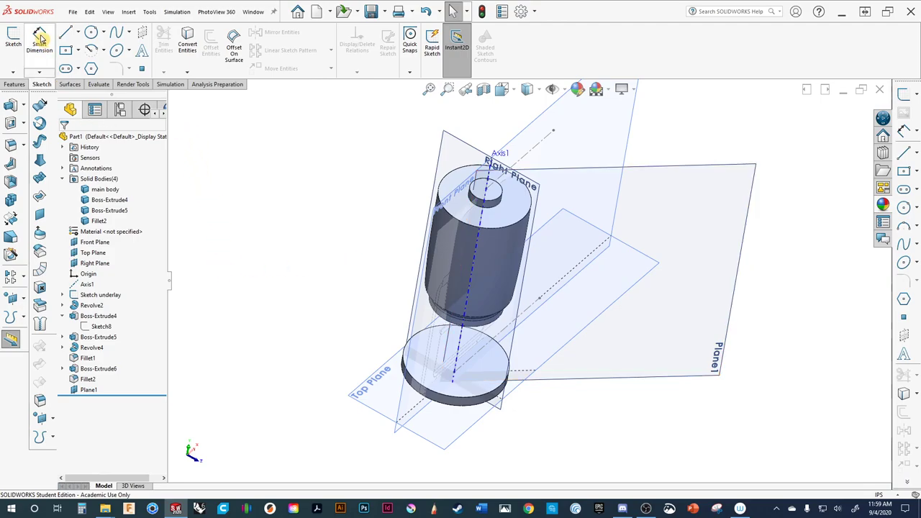
Open a new sketch on the 45-degree reference plane, Plane1.
left_click(13, 38)
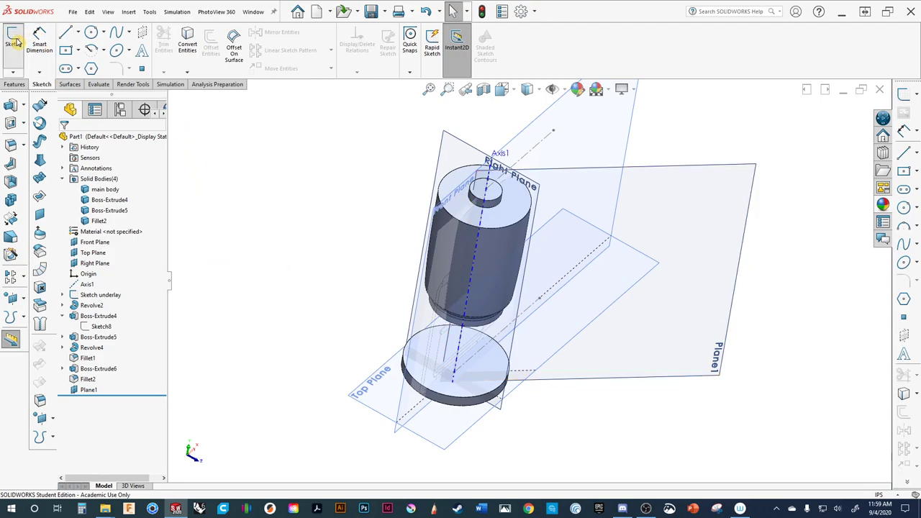
left_click(736, 260)
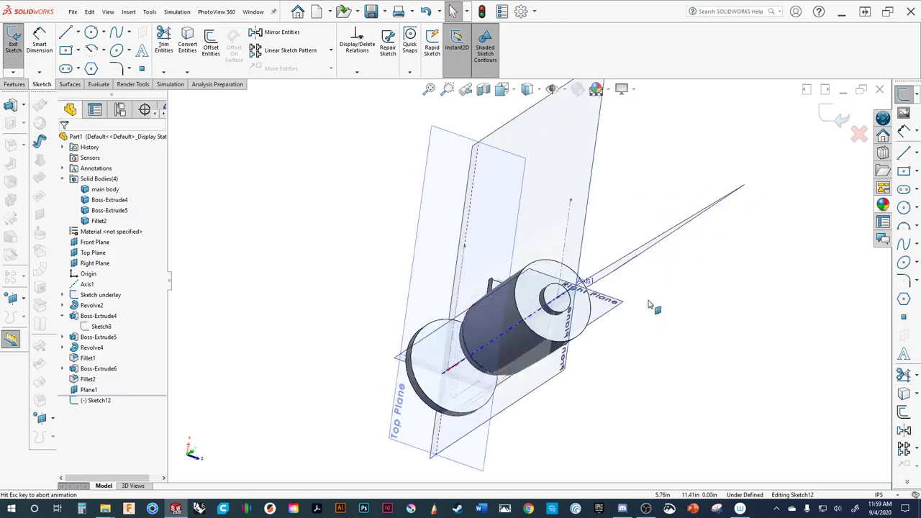
scroll(557, 320, "down", 3)
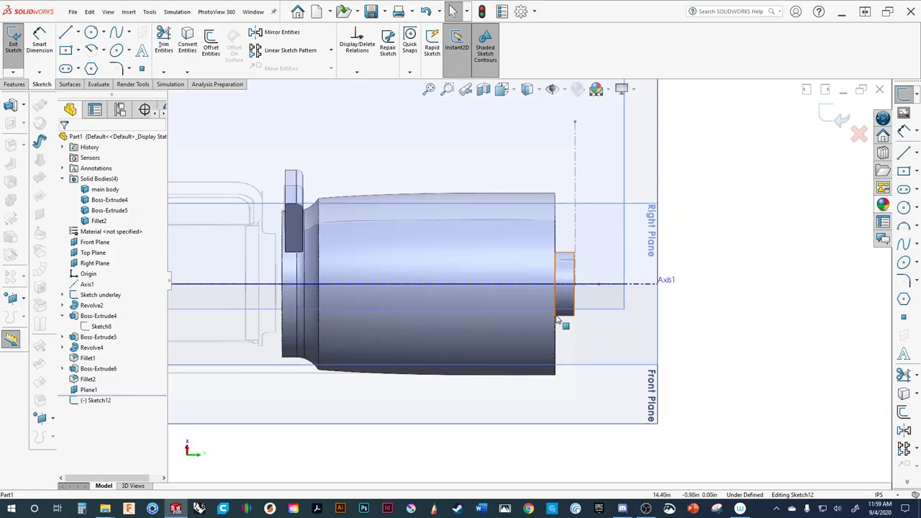
middle_click_drag(558, 320, 740, 374, "ctrl")
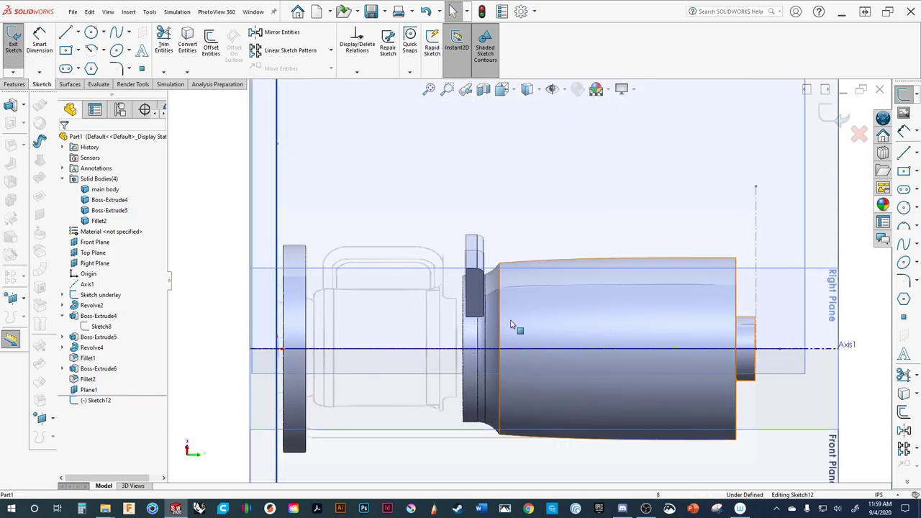
Orient the model upright from behind and examine where the reference picture's side tube meets the main body.
middle_click_drag(579, 395, 600, 410)
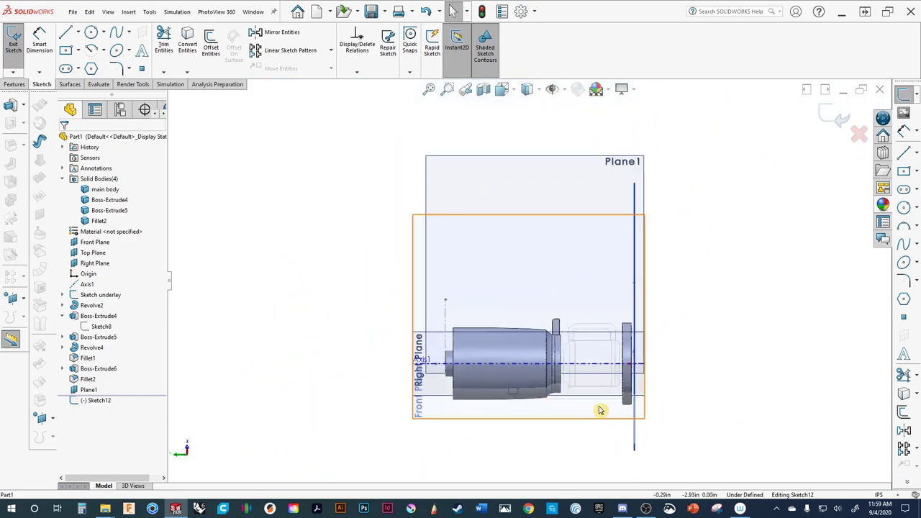
scroll(546, 406, "down", 5)
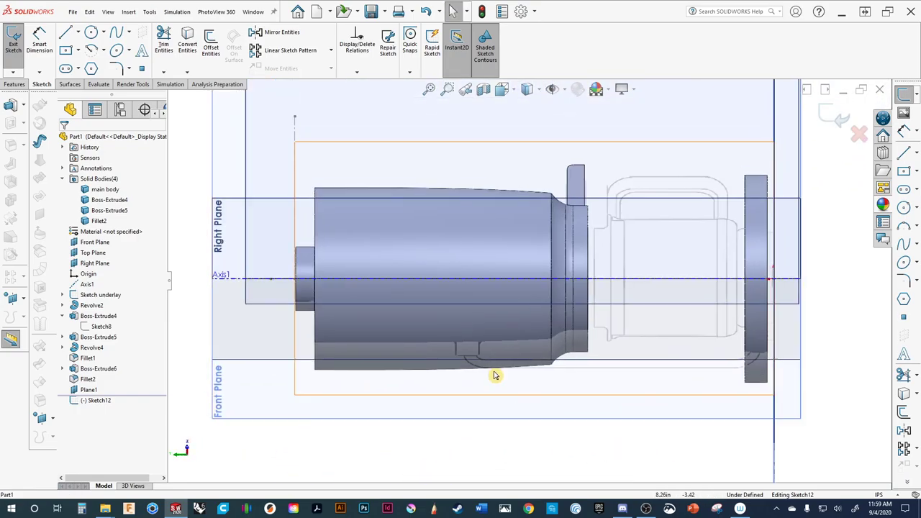
scroll(494, 375, "down", 3)
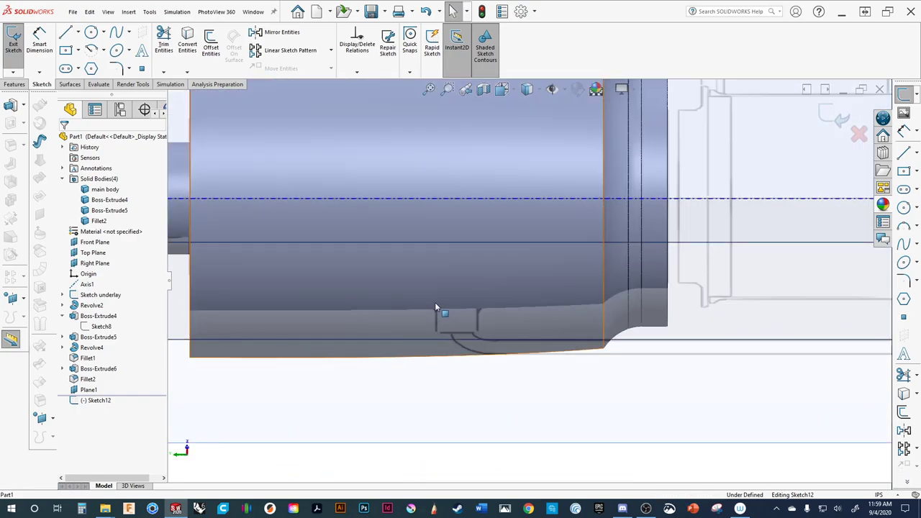
scroll(434, 302, "up", 5)
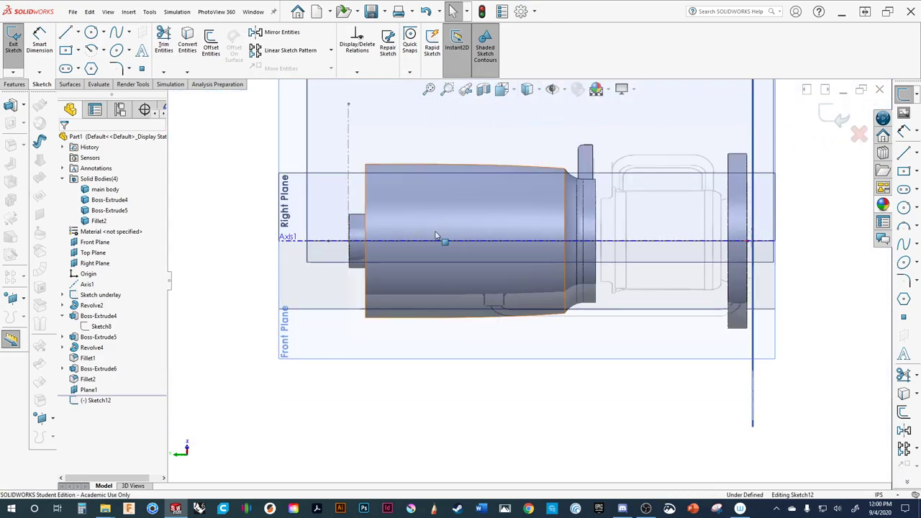
left_click(501, 88)
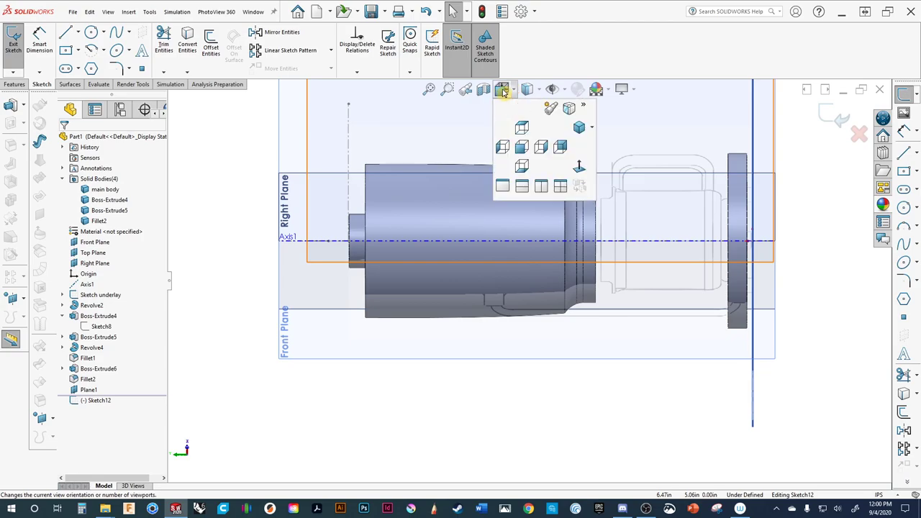
left_click(540, 147)
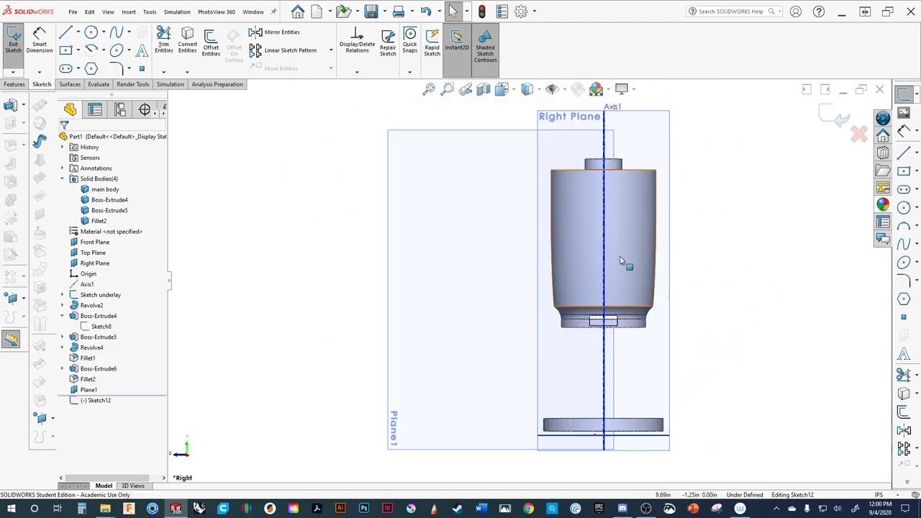
key("Left")
key("Left")
key("Left")
key("Left")
key("Up")
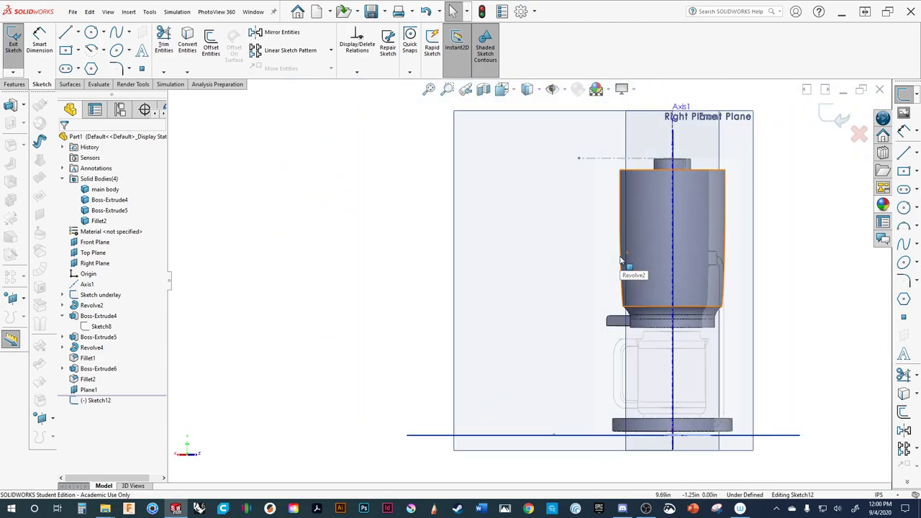
key("Left")
key("Down")
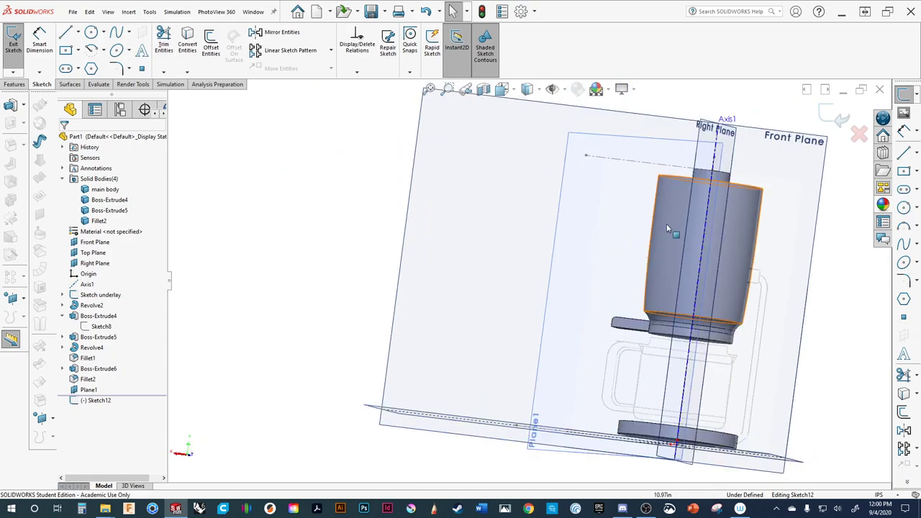
left_click(501, 88)
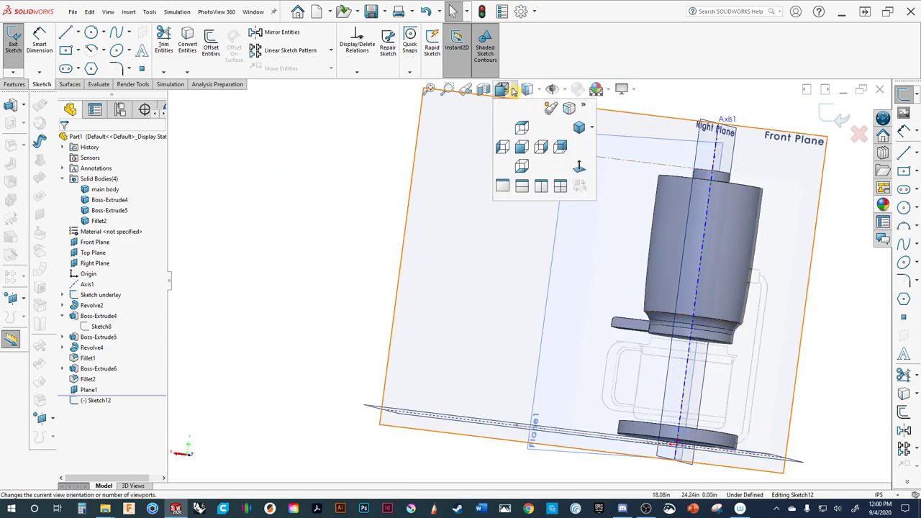
left_click(541, 148)
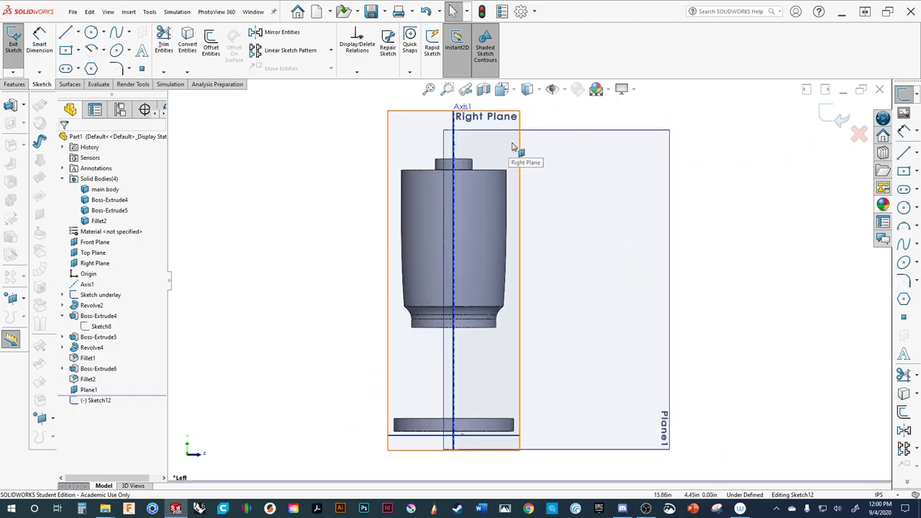
key("shift+Left")
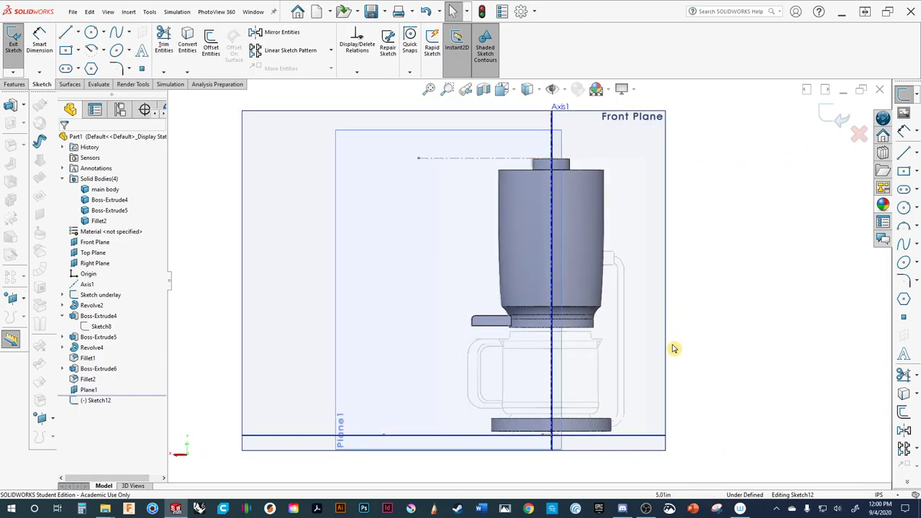
scroll(668, 349, "down", 3)
scroll(701, 241, "down", 1)
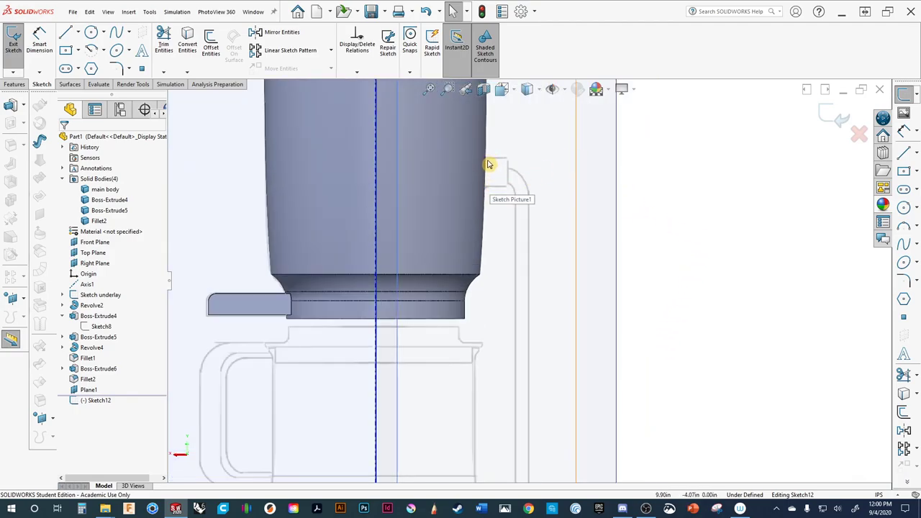
Sketch a straight centre line about 3.91 in long from the middle of the reference picture's side-tube fitting into the main body.
scroll(506, 169, "down", 1)
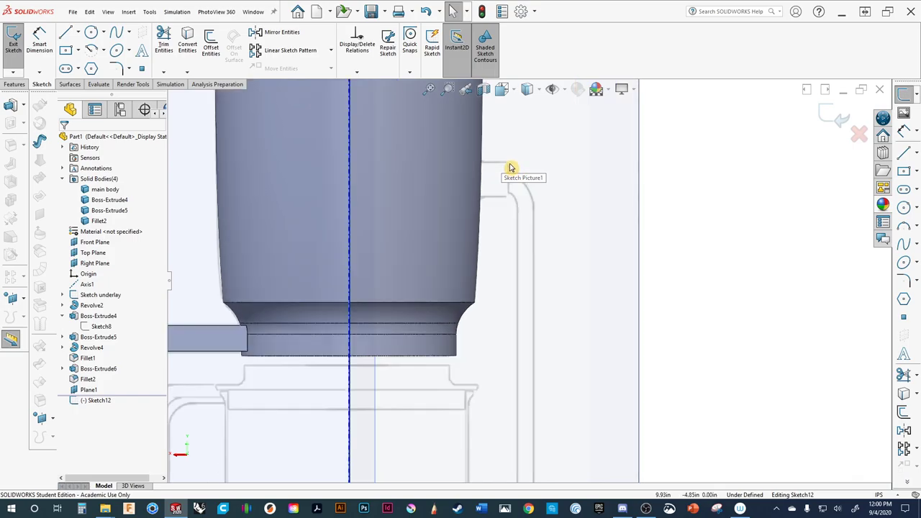
left_click(78, 32)
left_click(85, 58)
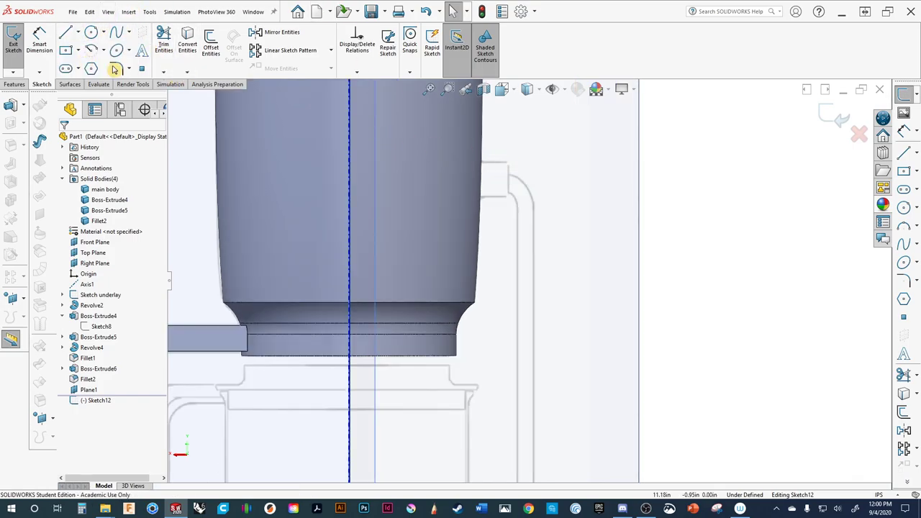
left_click(508, 180)
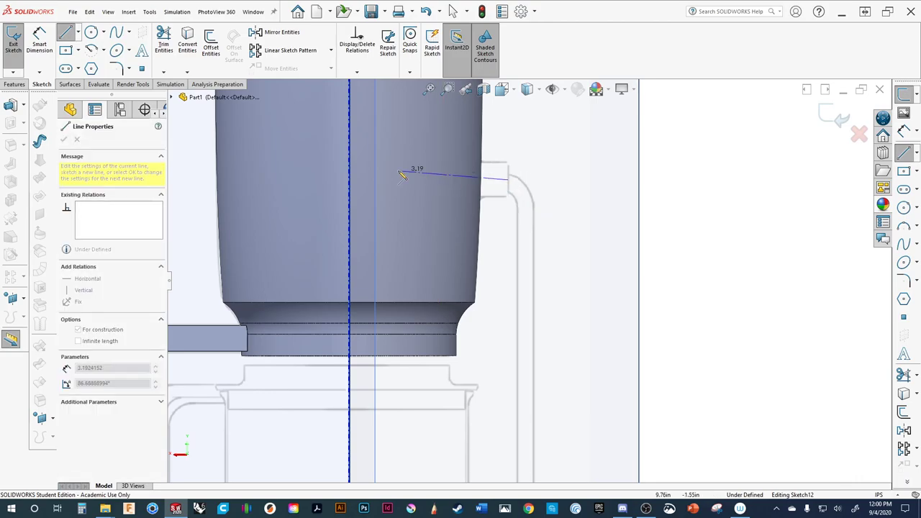
left_click(378, 179)
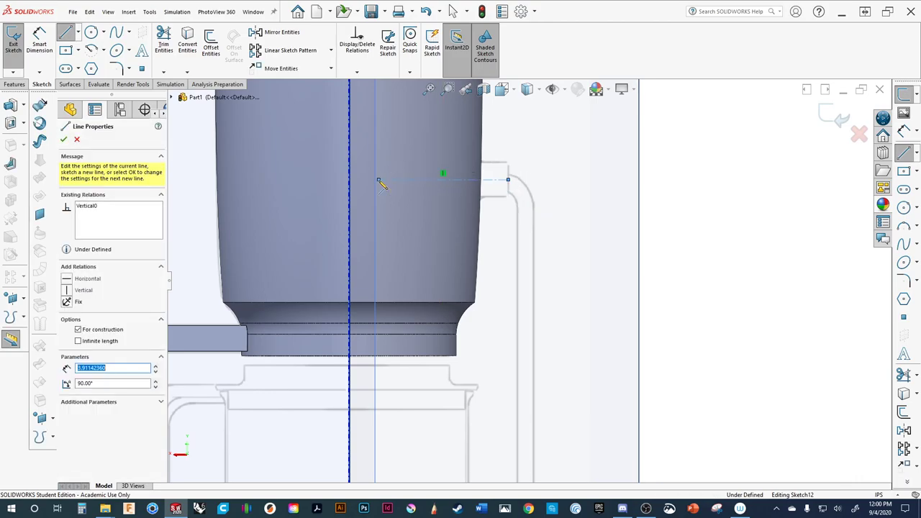
key("Escape")
key("Escape")
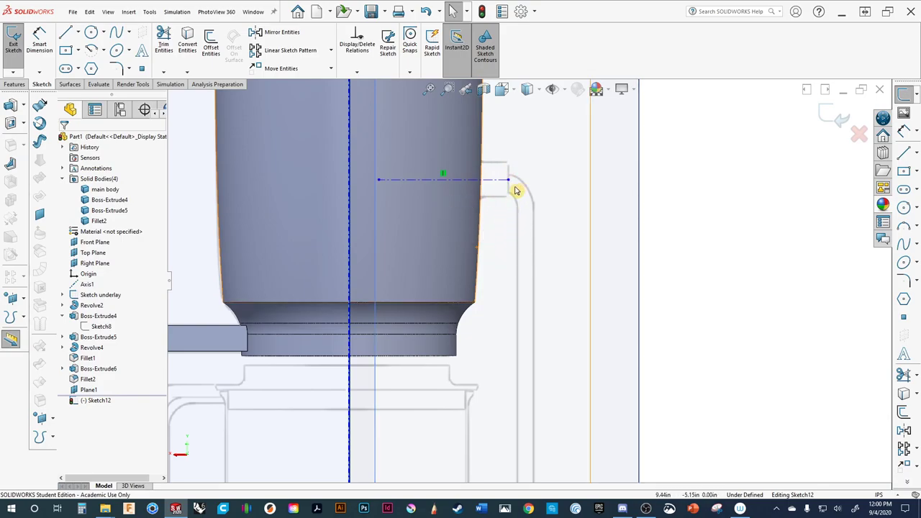
Sketch a closed rectangular half-profile about 1.74 in long and 0.37 in high below the centre line, following the fitting in the reference picture.
scroll(510, 176, "down", 2)
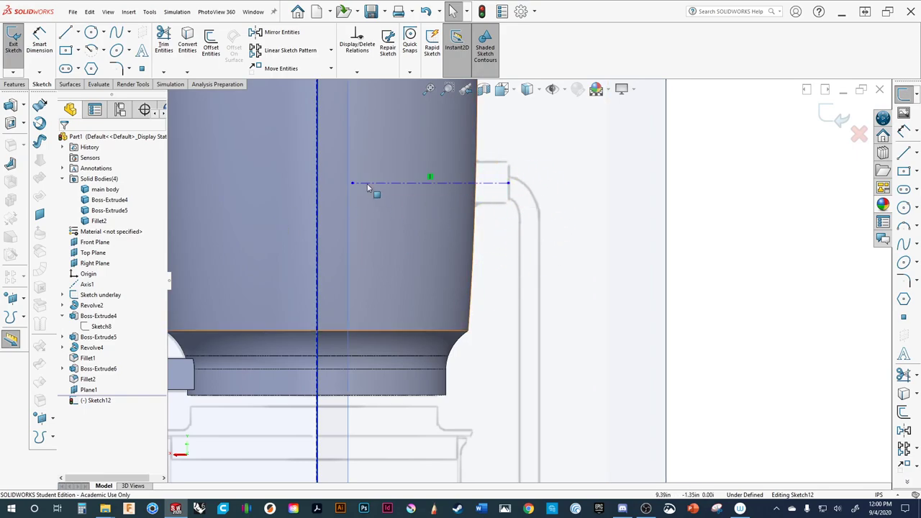
left_click(65, 32)
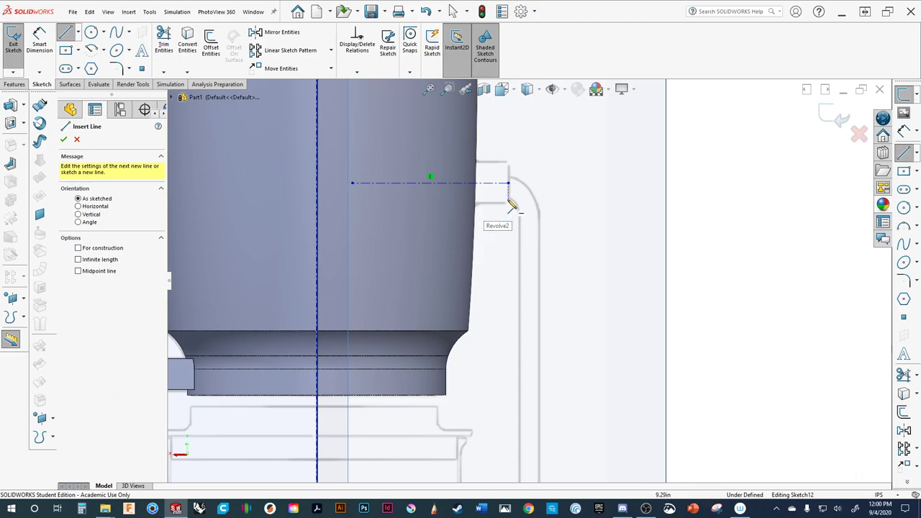
left_click(508, 184)
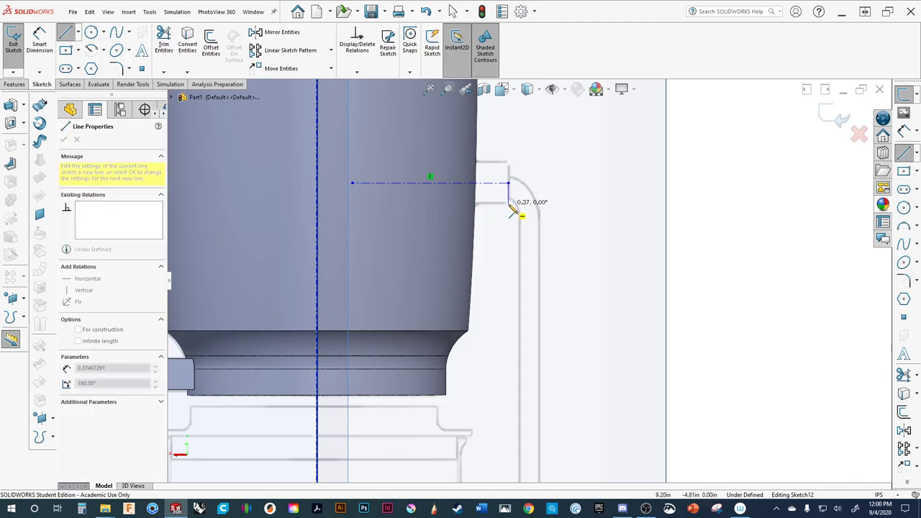
left_click(507, 204)
left_click(438, 204)
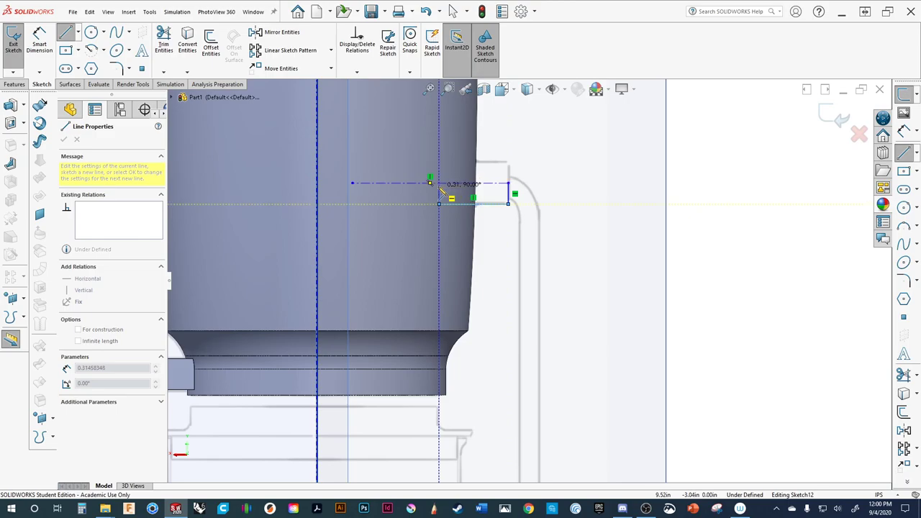
left_click(438, 184)
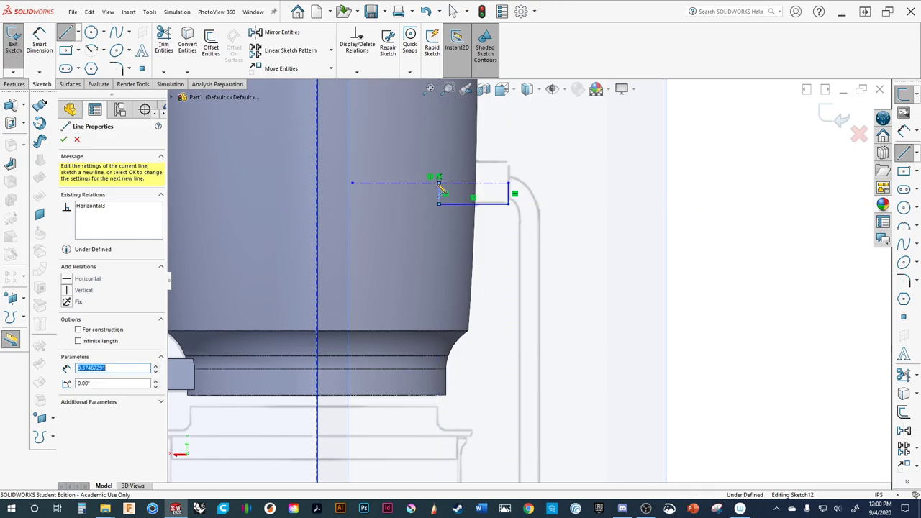
left_click(508, 183)
key("Escape")
key("Escape")
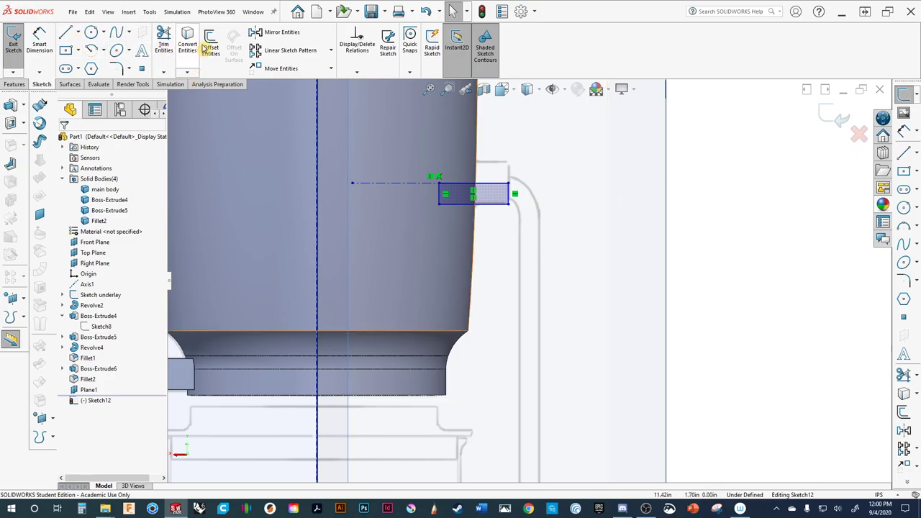
left_click(41, 36)
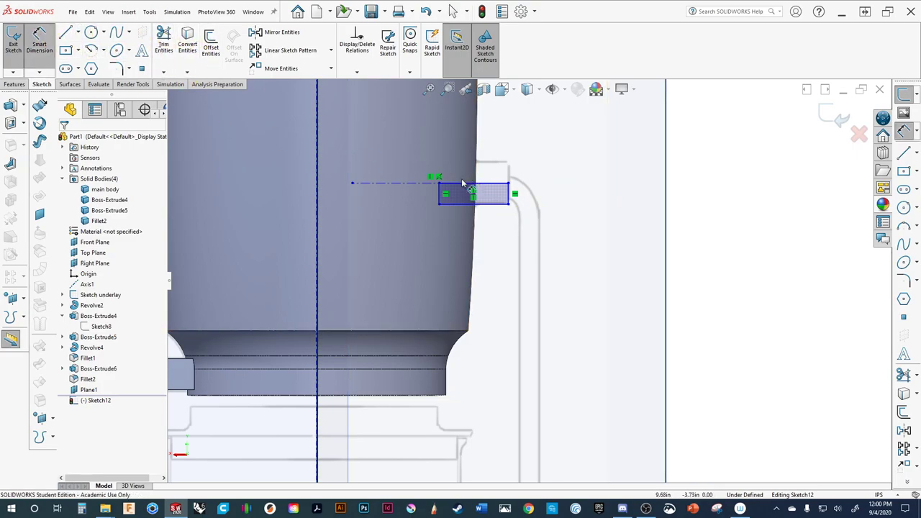
left_click(428, 183)
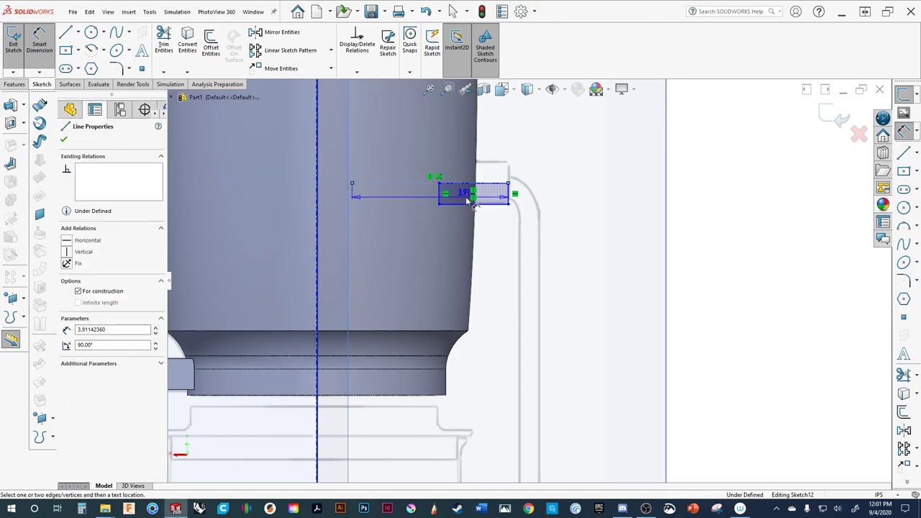
key("Escape")
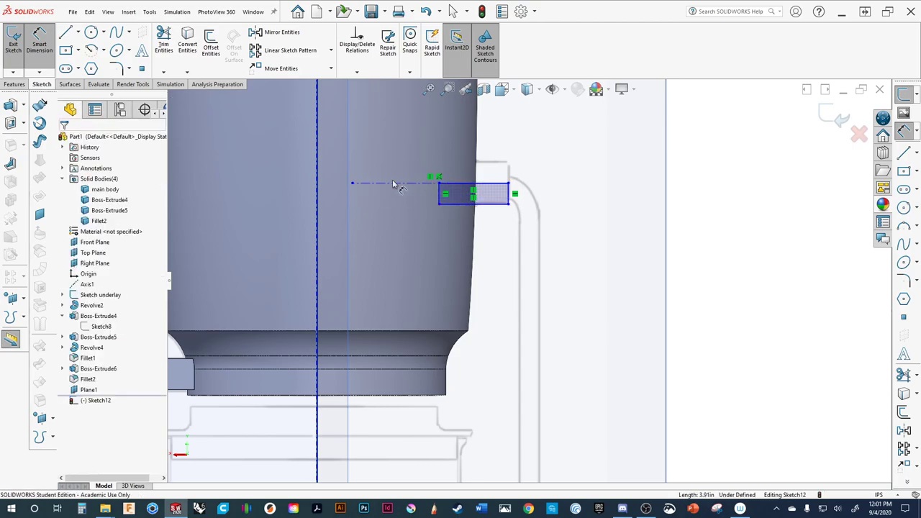
key("Escape")
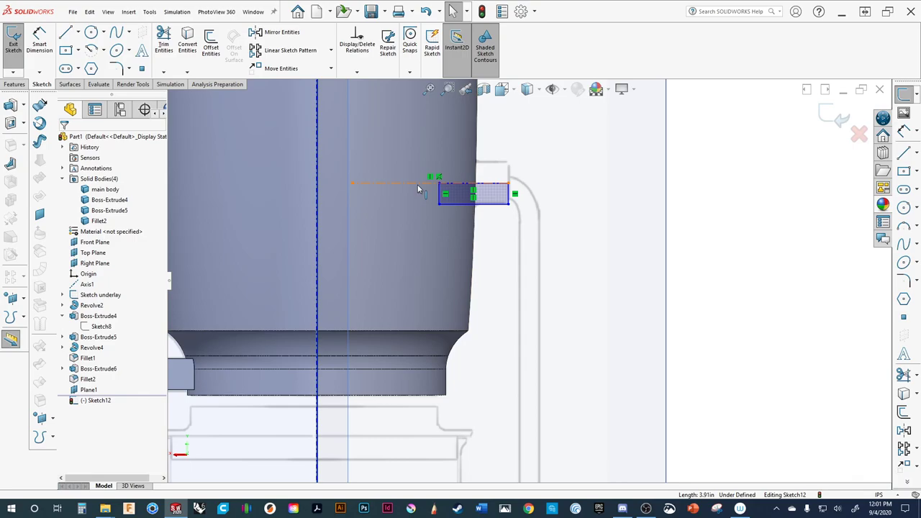
Apply a Fix relation to the construction centre line running from the fitting into the body.
left_click(416, 184)
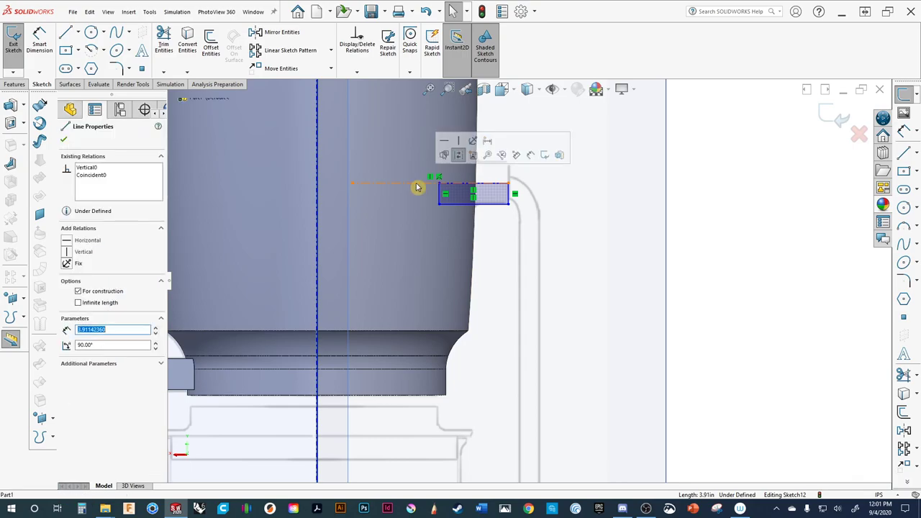
left_click(474, 142)
left_click(688, 195)
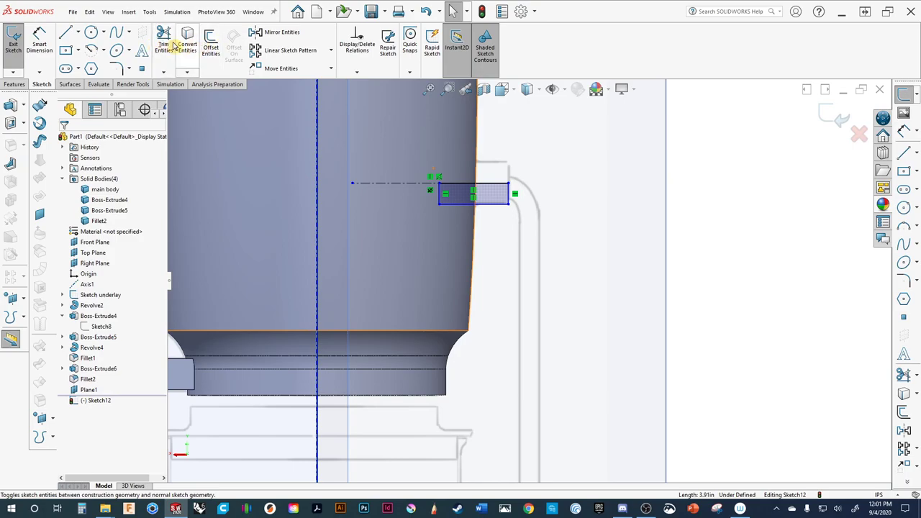
Dimension the rectangular profile's height between its two long edges and set it to 0.375 in.
left_click(50, 40)
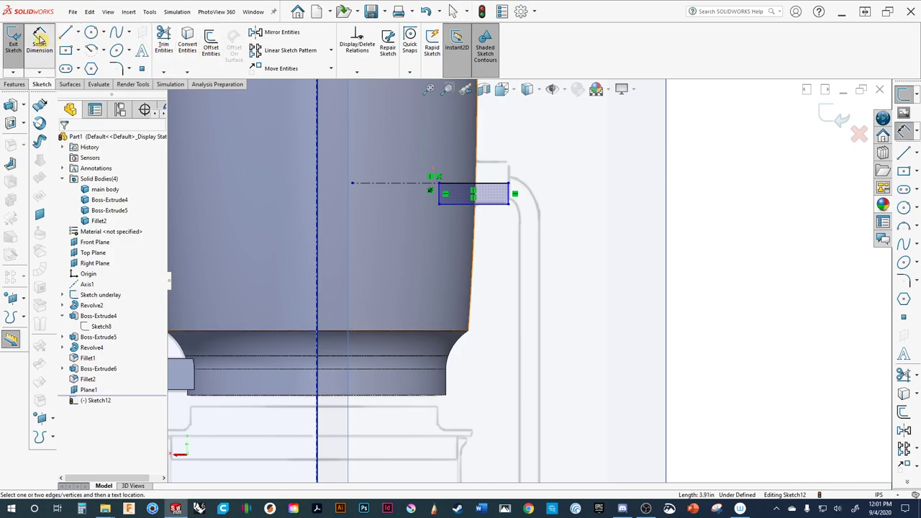
left_click(459, 208)
left_click(453, 184)
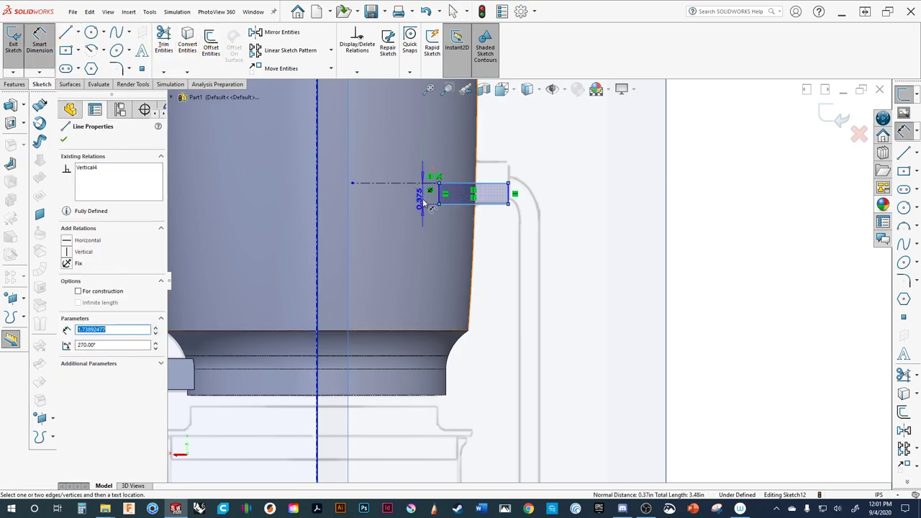
left_click(415, 240)
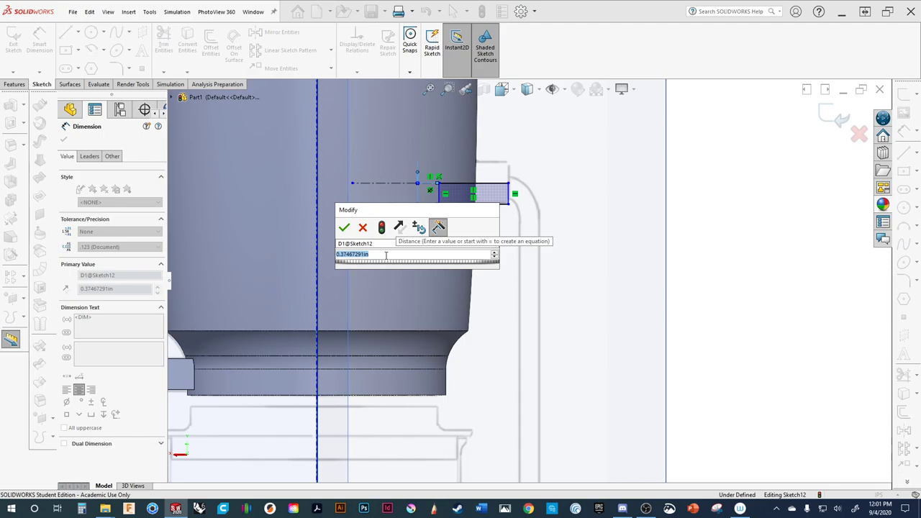
type("3.7")
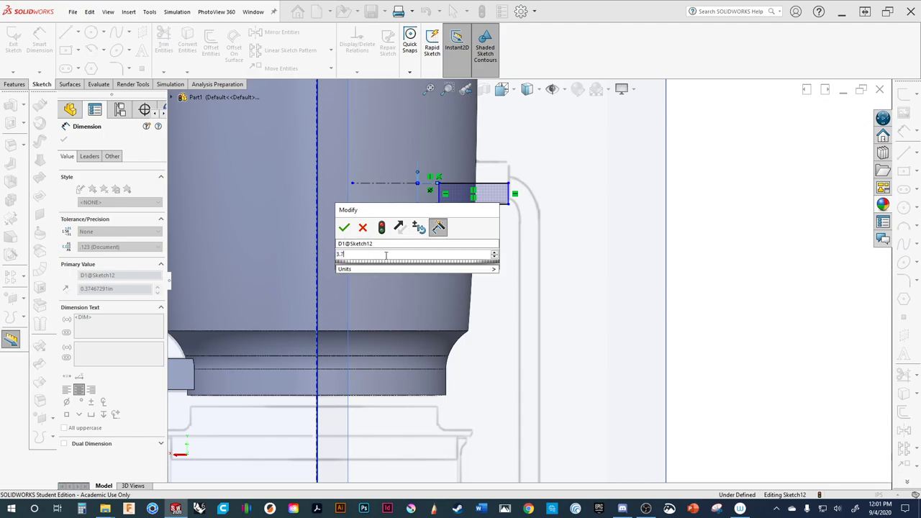
type("5")
key("Return")
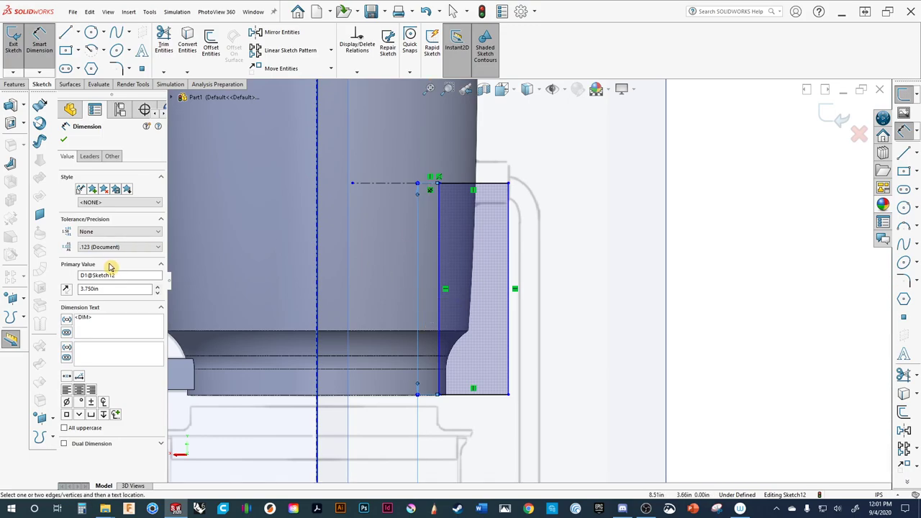
key("f")
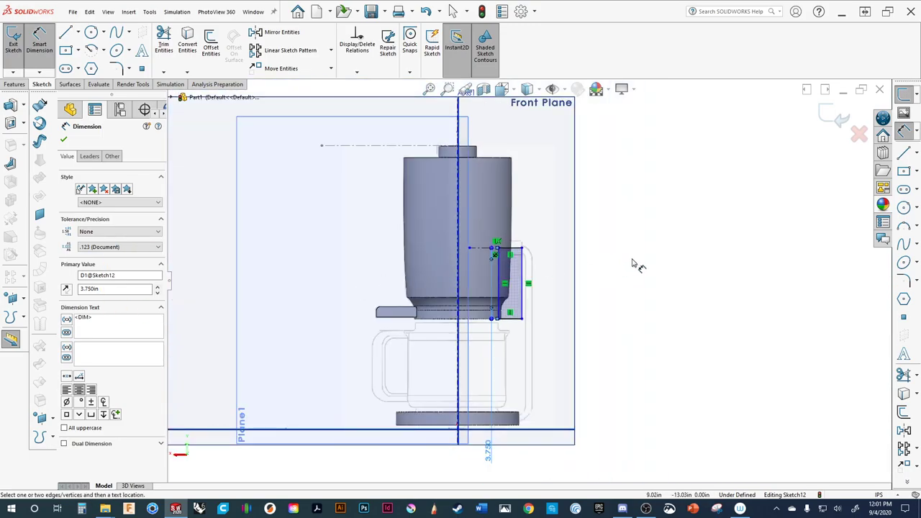
left_click(490, 464)
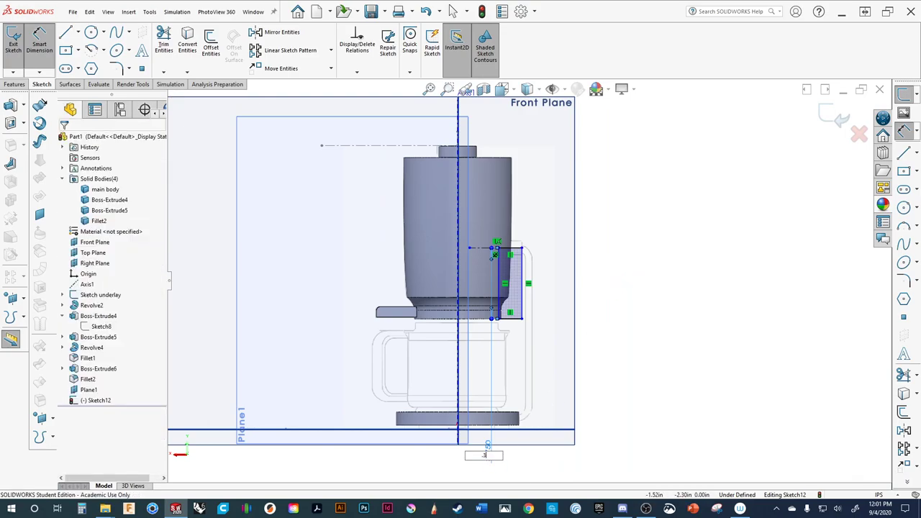
key("Return")
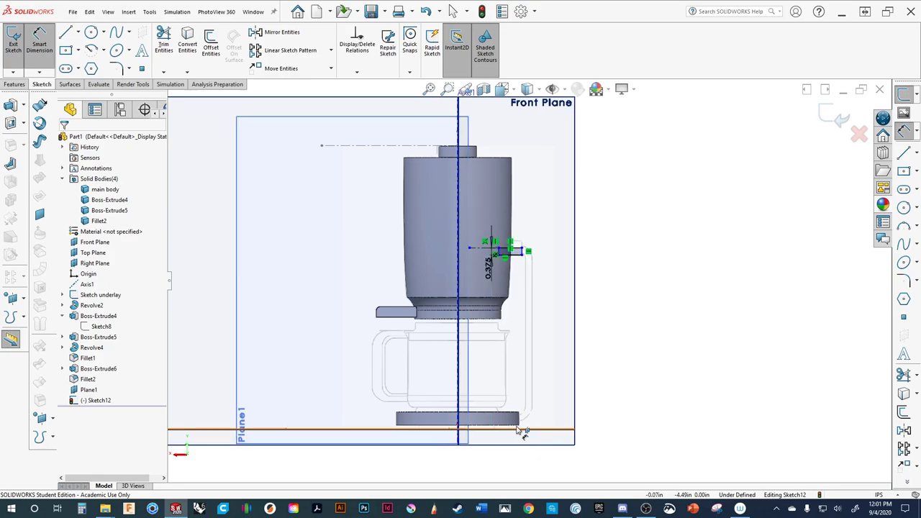
Preview a 360-degree revolve of the rectangular profile about the centre line and examine whether its inner end reaches the main body.
scroll(490, 208, "down", 5)
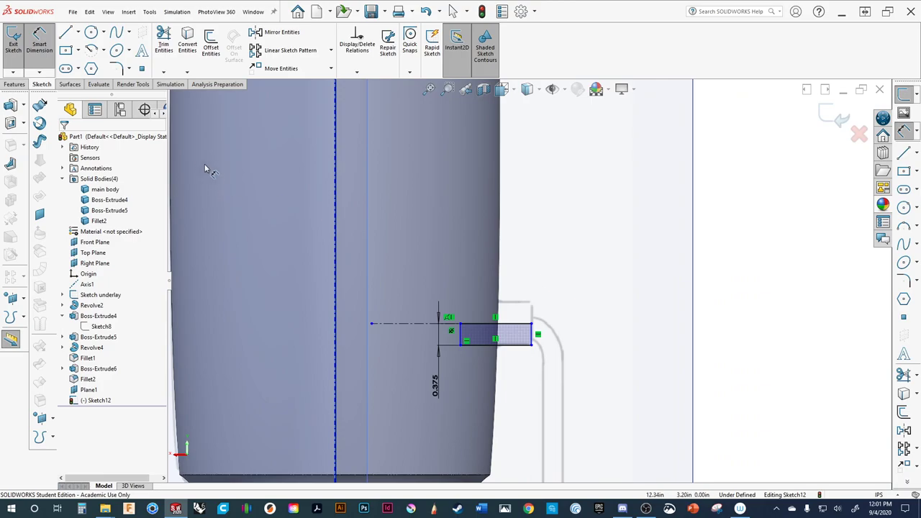
middle_click_drag(504, 230, 454, 253)
scroll(485, 256, "up", 5)
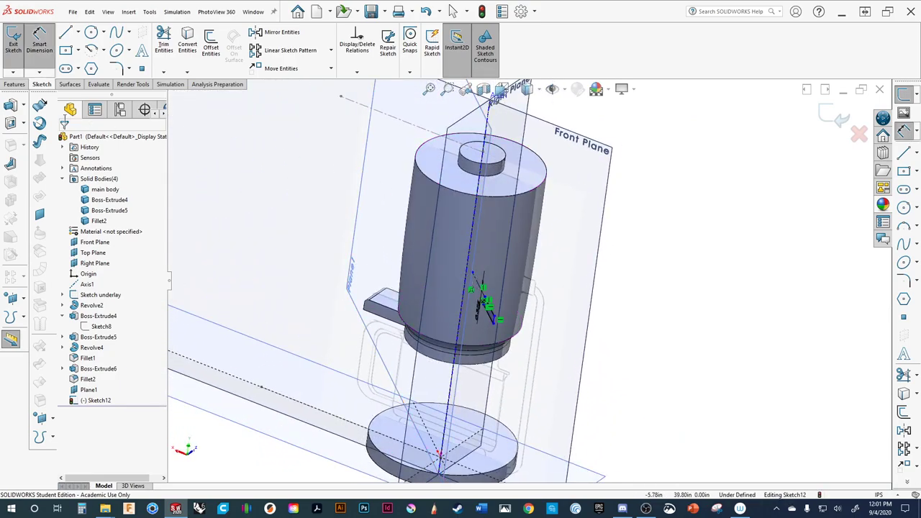
left_click(22, 106)
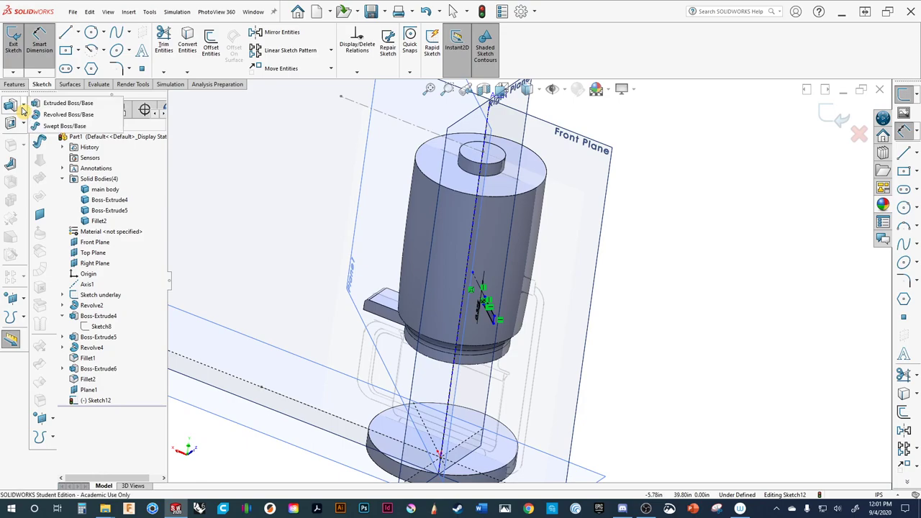
left_click(50, 116)
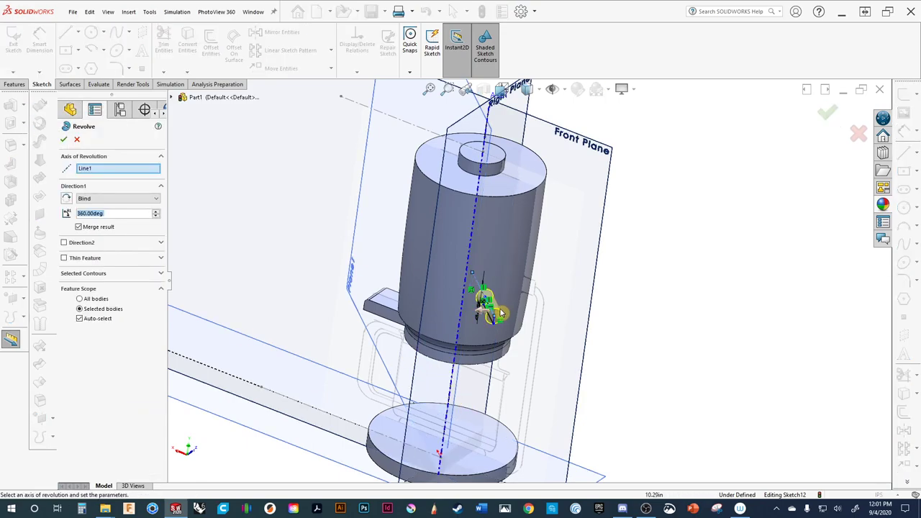
scroll(502, 313, "down", 3)
middle_click_drag(501, 313, 489, 362)
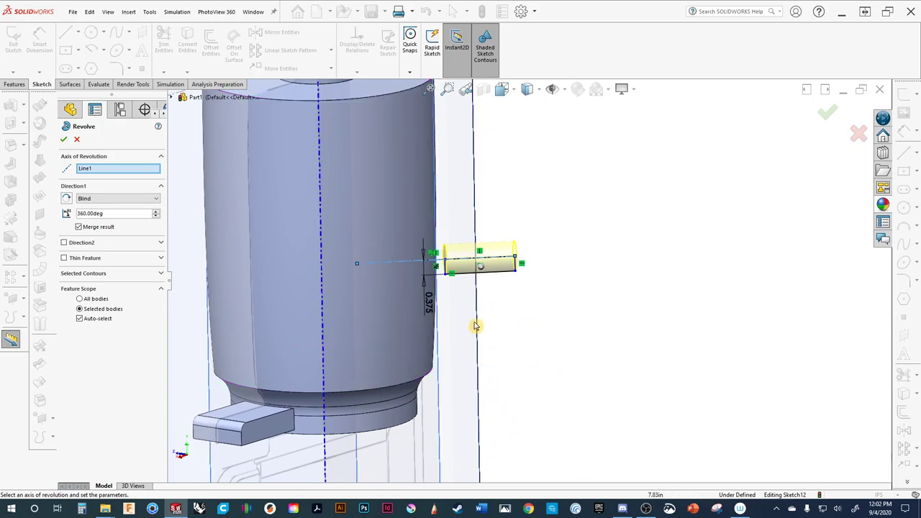
scroll(461, 309, "up", 3)
scroll(483, 309, "down", 5)
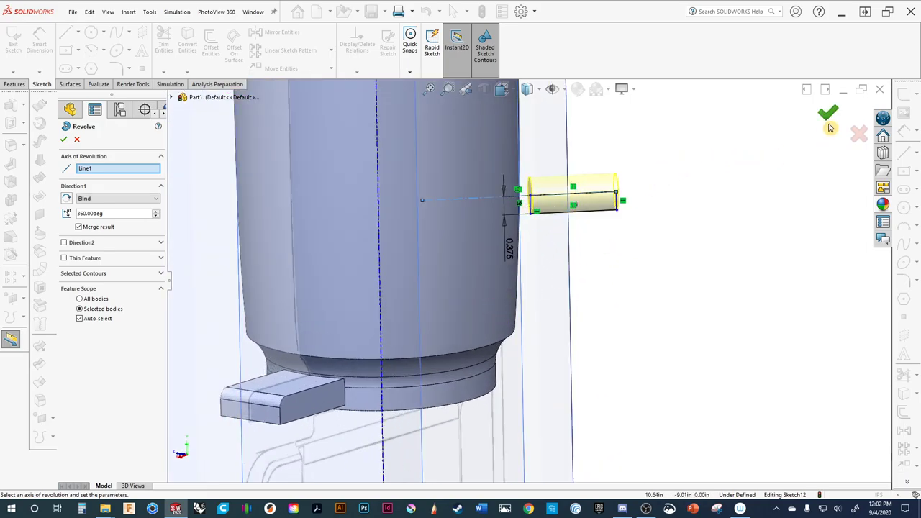
left_click(859, 136)
Extend the rectangular profile inward by moving its inner end edge past the main body's wall.
scroll(612, 218, "down", 3)
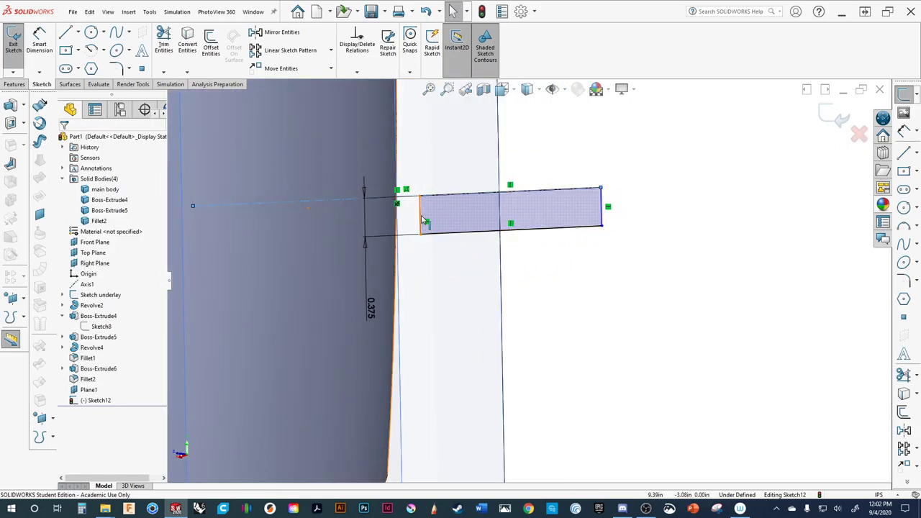
left_click_drag(425, 220, 348, 223)
scroll(460, 266, "up", 4)
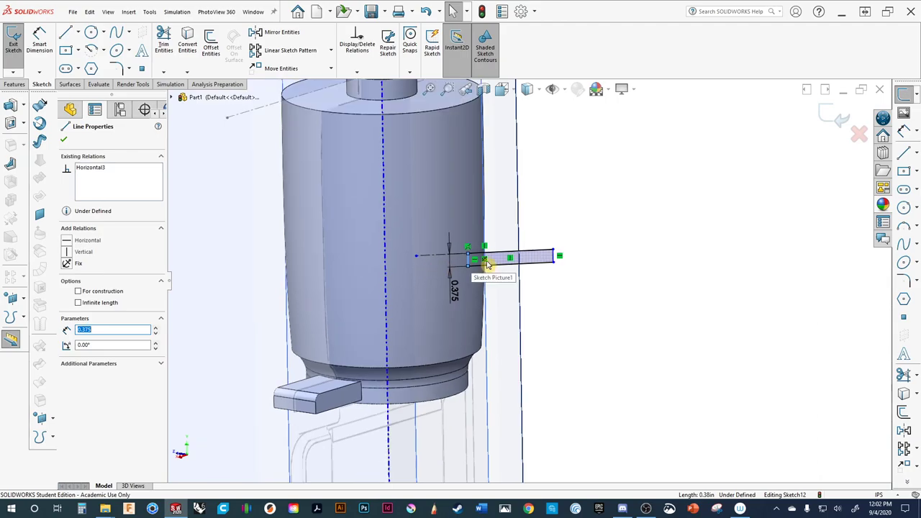
scroll(496, 284, "down", 4)
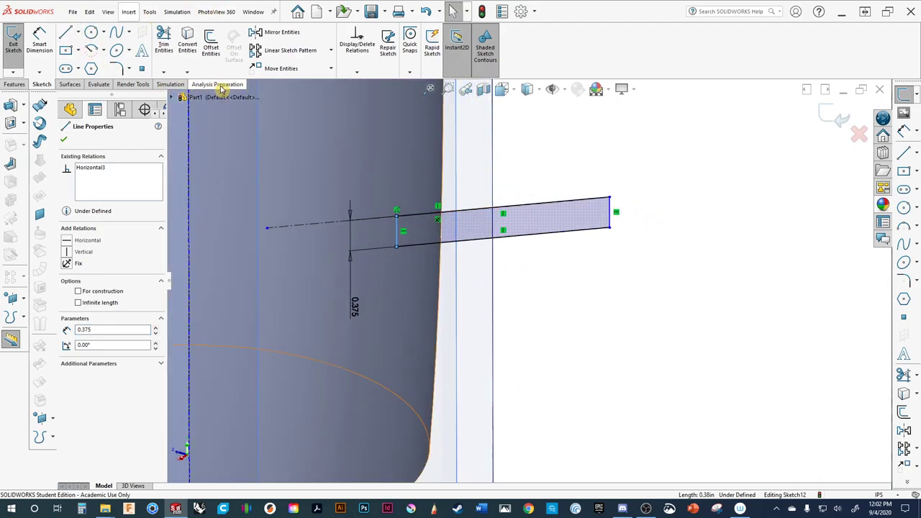
Dimension the rectangular profile's length along its upper edge, trying 0.5 in and undoing that value.
left_click(41, 40)
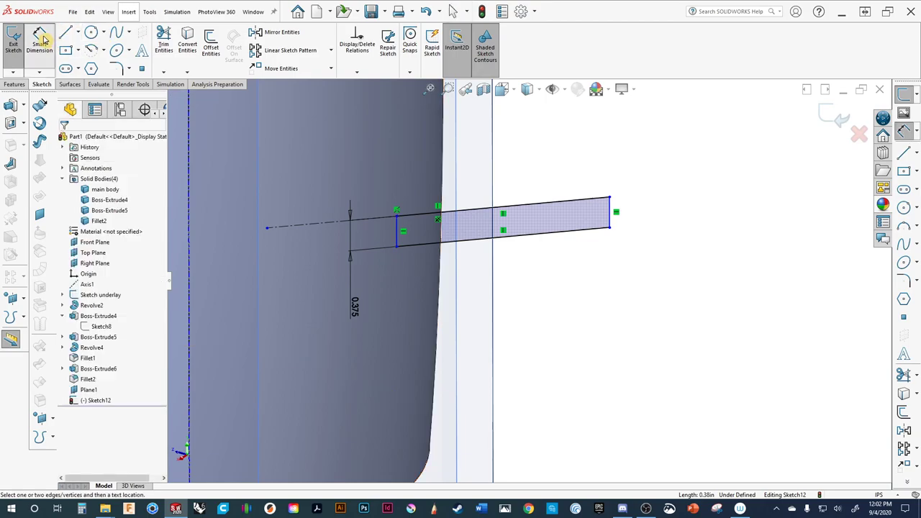
left_click(540, 207)
left_click(528, 178)
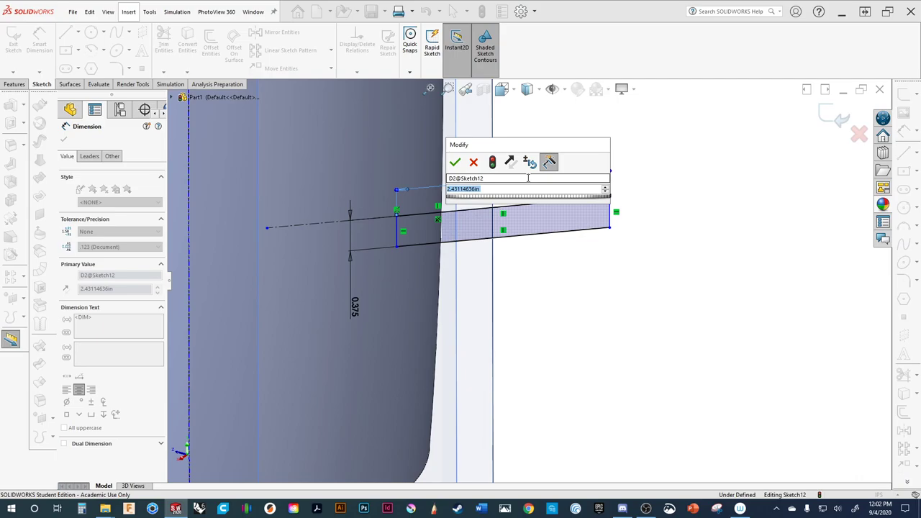
type(".5")
key("Return")
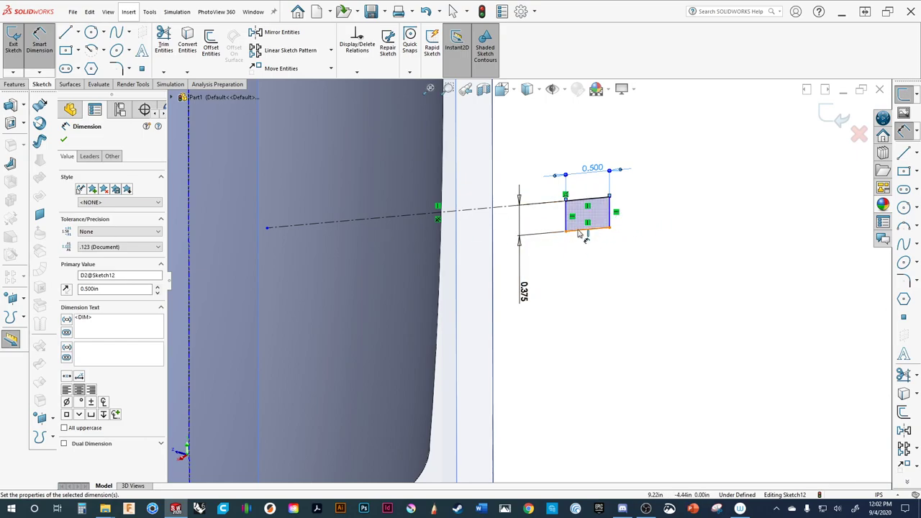
key("ctrl+z")
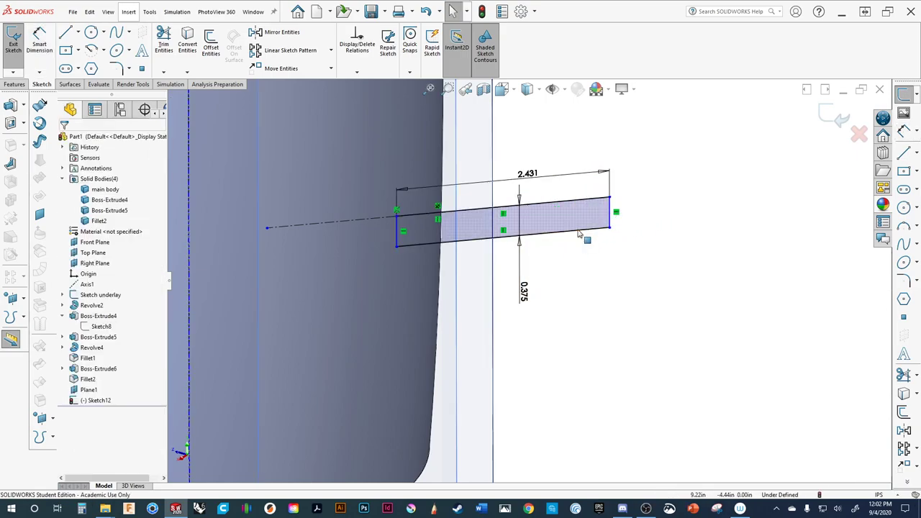
Apply a Fix relation to the rectangular profile's inner end edge and set the profile's length to 0.5 in.
left_click(398, 240)
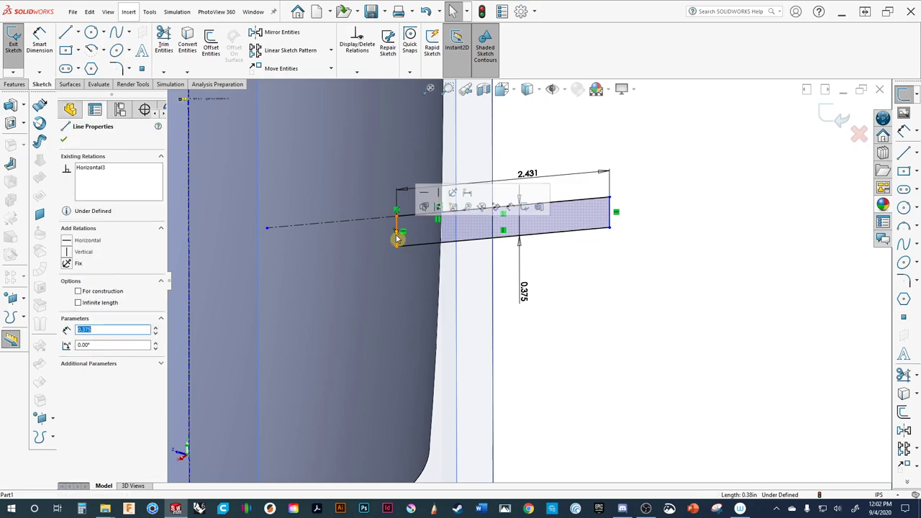
left_click(453, 193)
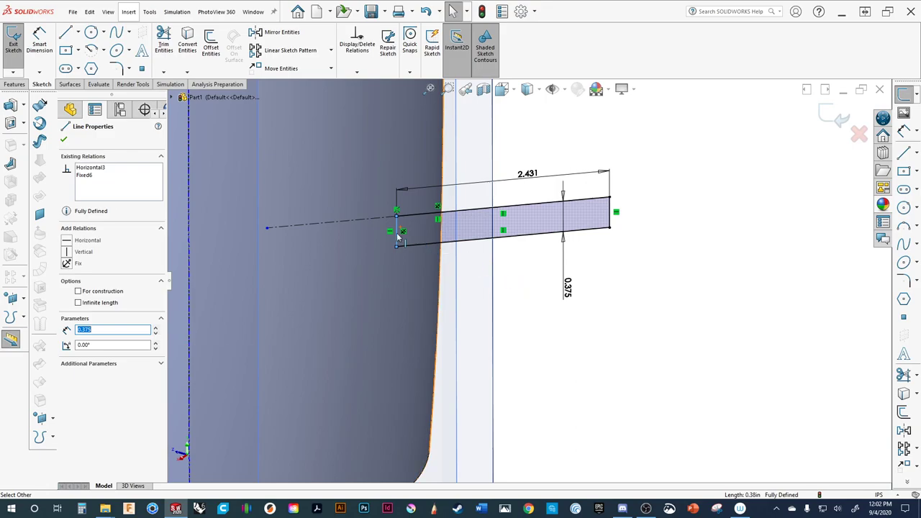
left_click(529, 175)
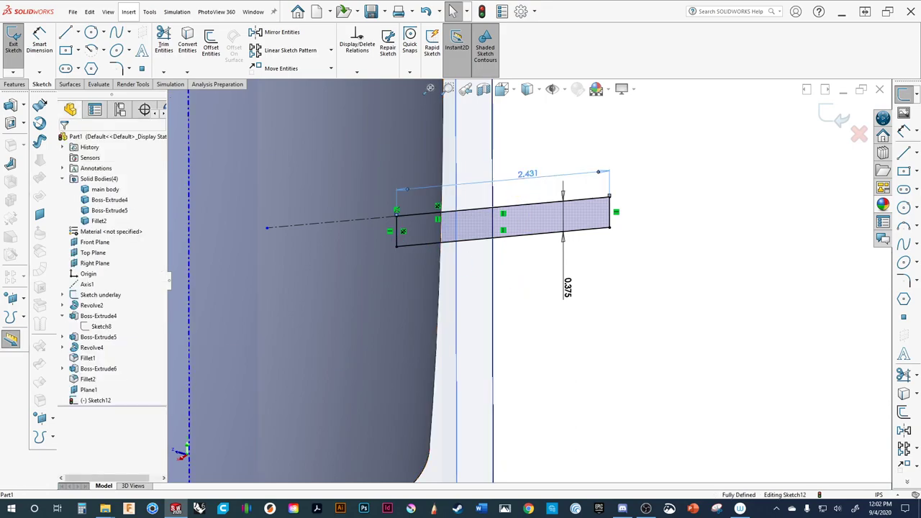
double_click(529, 175)
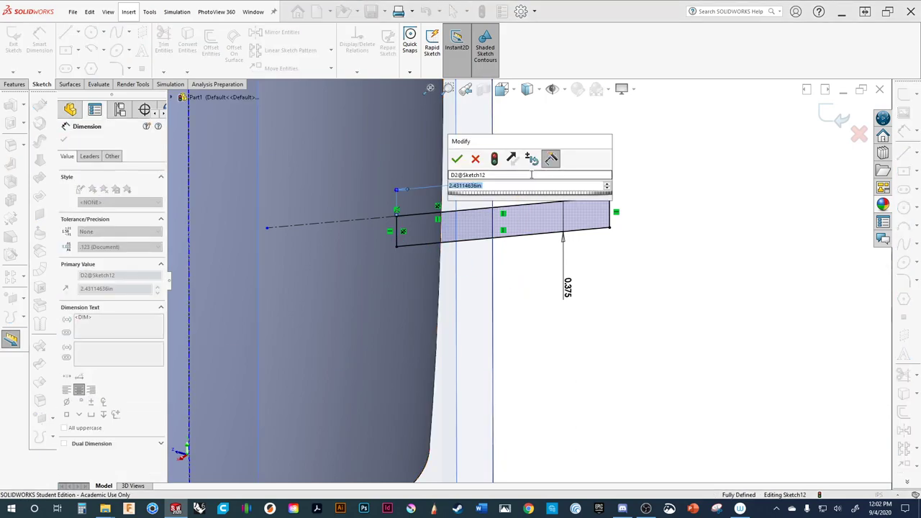
type("0.5")
key("Return")
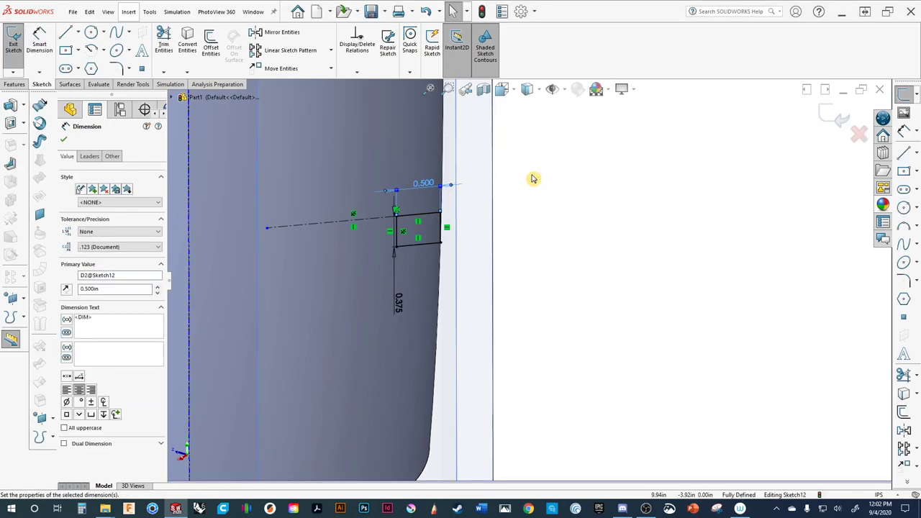
Exit the sketch and revolve the rectangular profile 360 degrees about the construction centre line, merging it with the body.
mouse_move(516, 194)
middle_mouse_down()
mouse_move(489, 230)
mouse_move(434, 247)
mouse_move(408, 342)
mouse_move(582, 254)
mouse_move(504, 216)
middle_mouse_up()
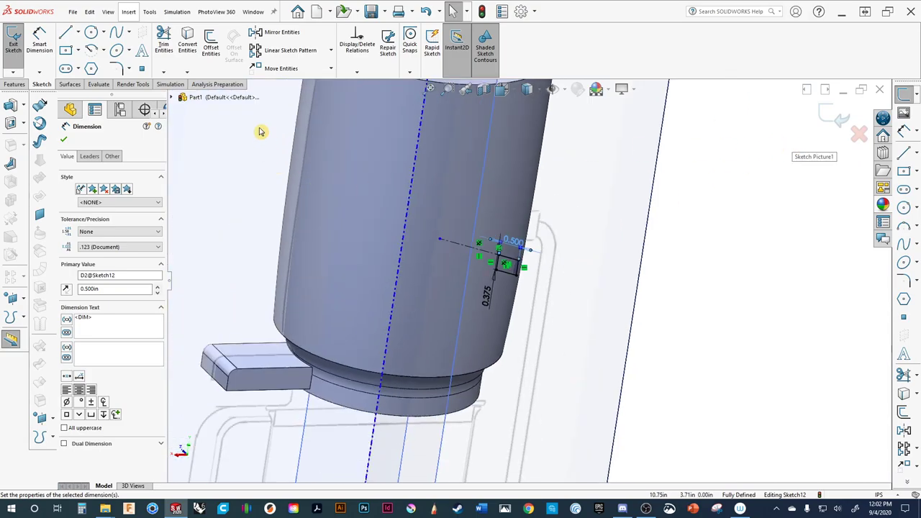
left_click(24, 109)
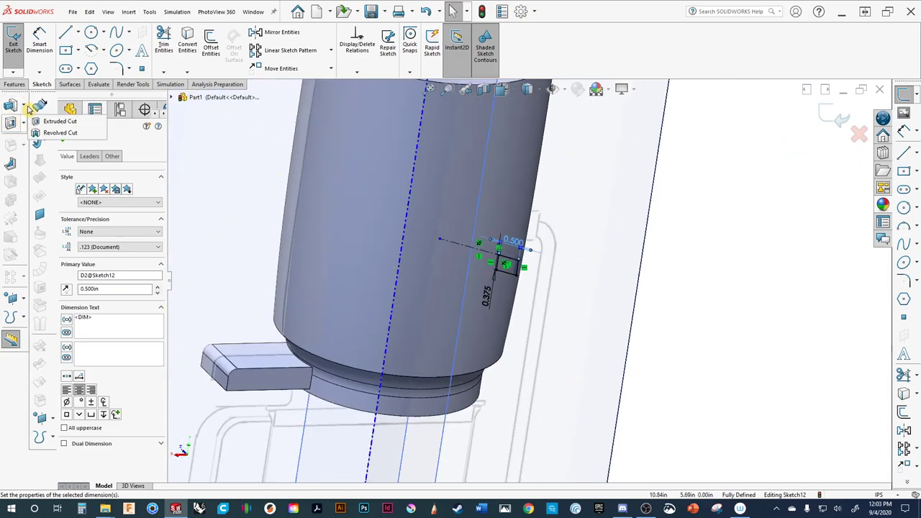
left_click(832, 122)
left_click(835, 122)
mouse_move(571, 310)
middle_mouse_down()
mouse_move(554, 320)
mouse_move(573, 306)
middle_mouse_up()
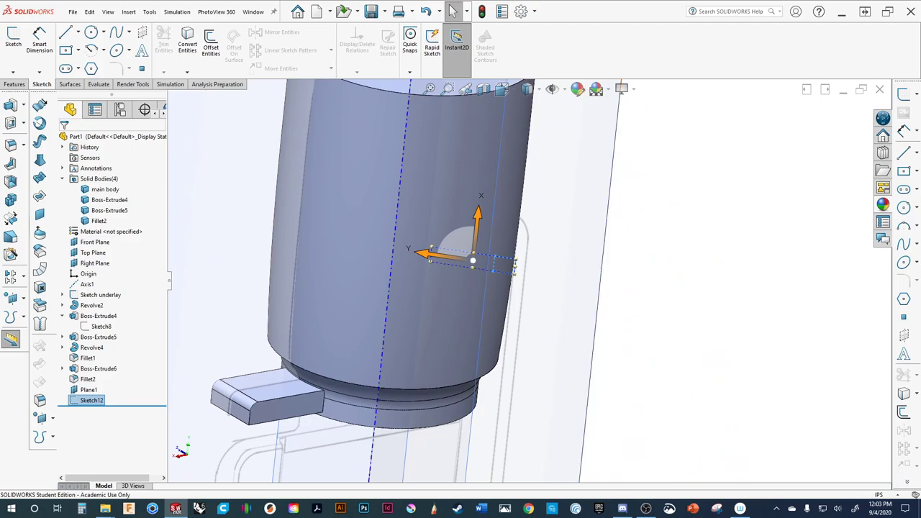
left_click(25, 105)
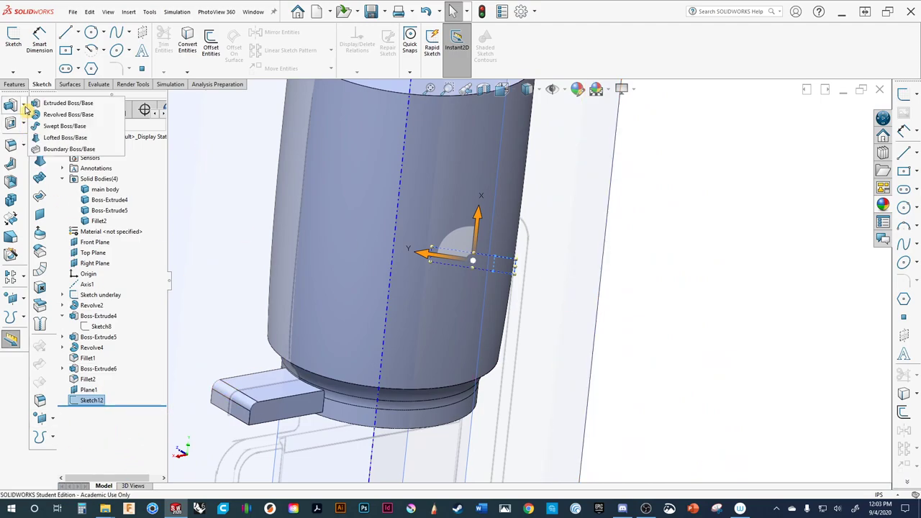
left_click(65, 115)
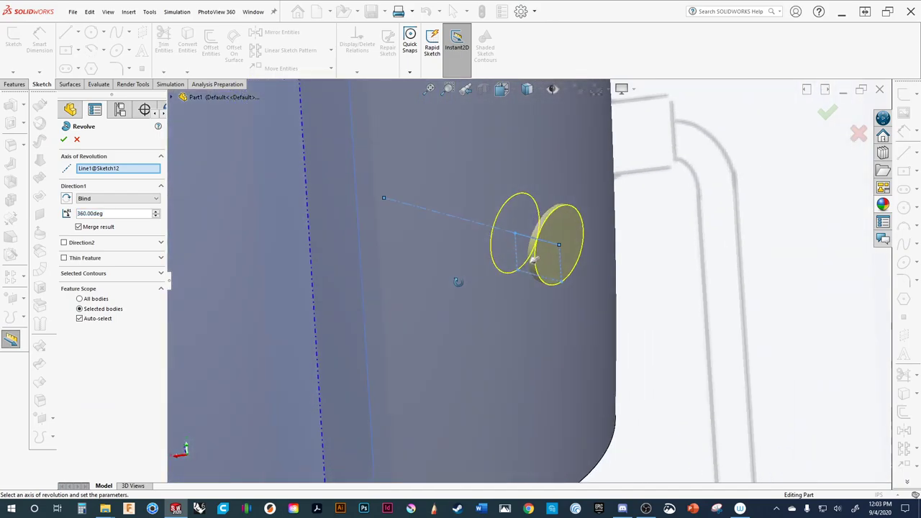
mouse_move(487, 274)
middle_mouse_down()
mouse_move(524, 257)
mouse_move(543, 273)
mouse_move(524, 277)
middle_mouse_up()
left_click(519, 266)
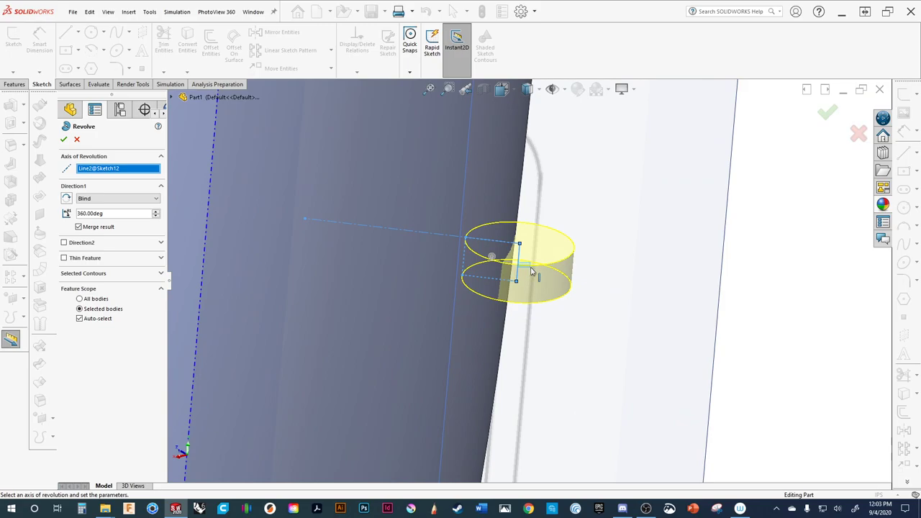
left_click_drag(531, 271, 500, 254)
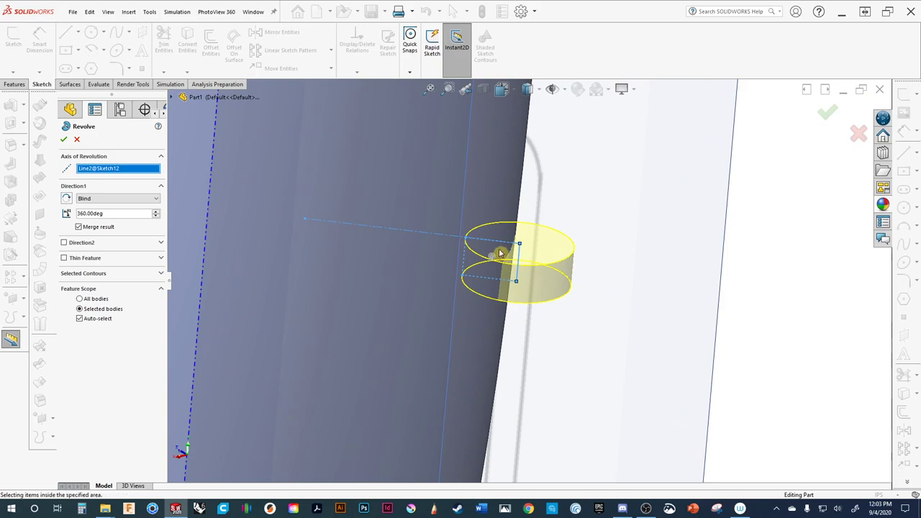
left_click(445, 234)
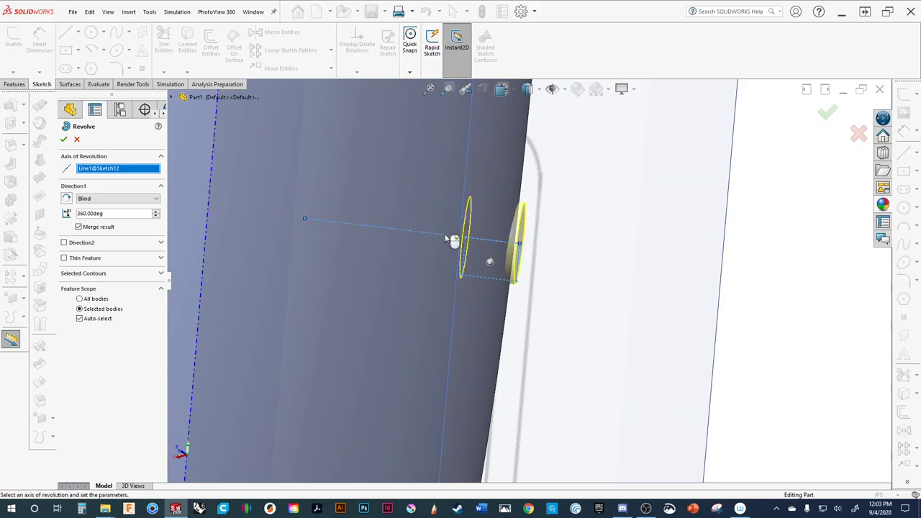
left_click(827, 113)
Examine how far the revolved fitting protrudes from the main body and inspect its underlying sketch.
mouse_move(528, 345)
middle_mouse_down()
mouse_move(495, 311)
mouse_move(529, 304)
mouse_move(555, 248)
mouse_move(551, 216)
middle_mouse_up()
scroll(532, 284, "up", 4)
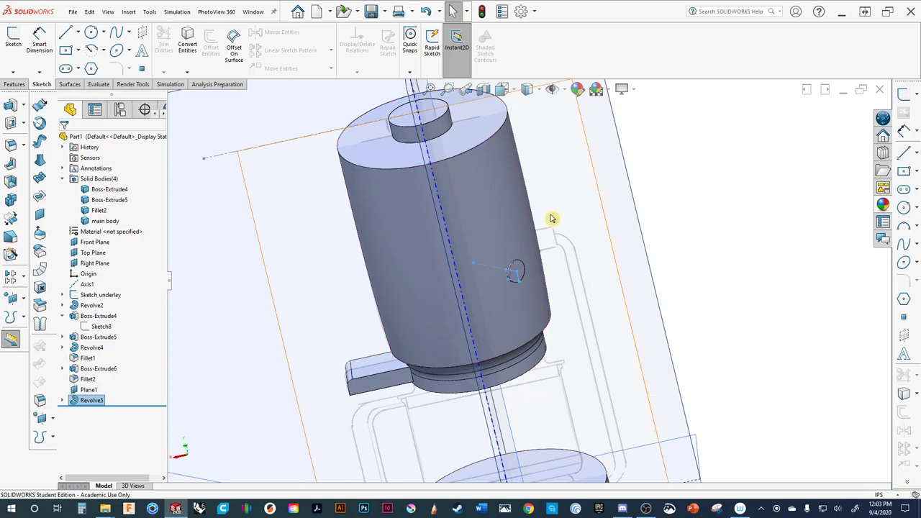
key("ctrl+7")
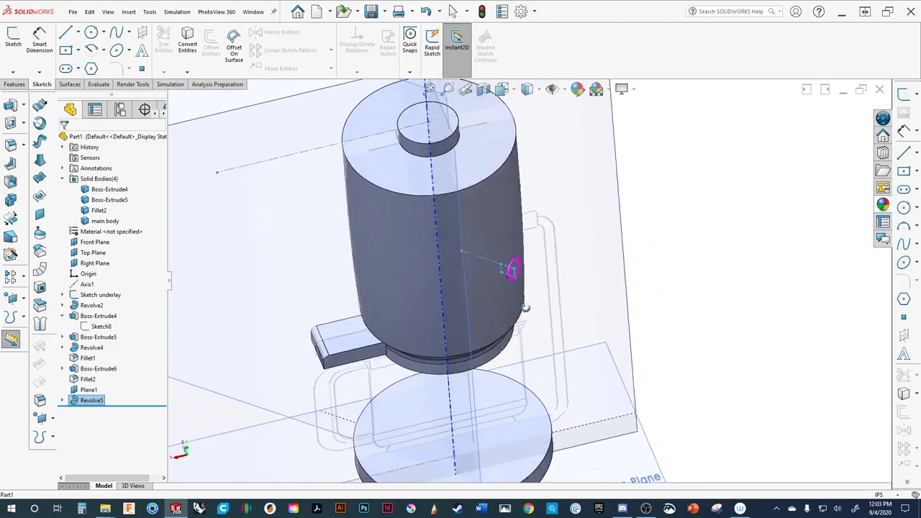
scroll(507, 270, "down", 6)
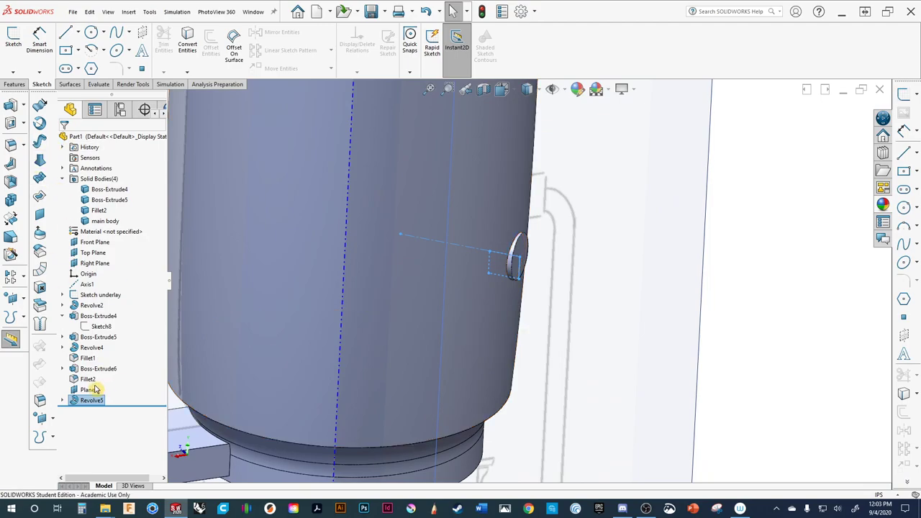
left_click(63, 400)
left_click(99, 411)
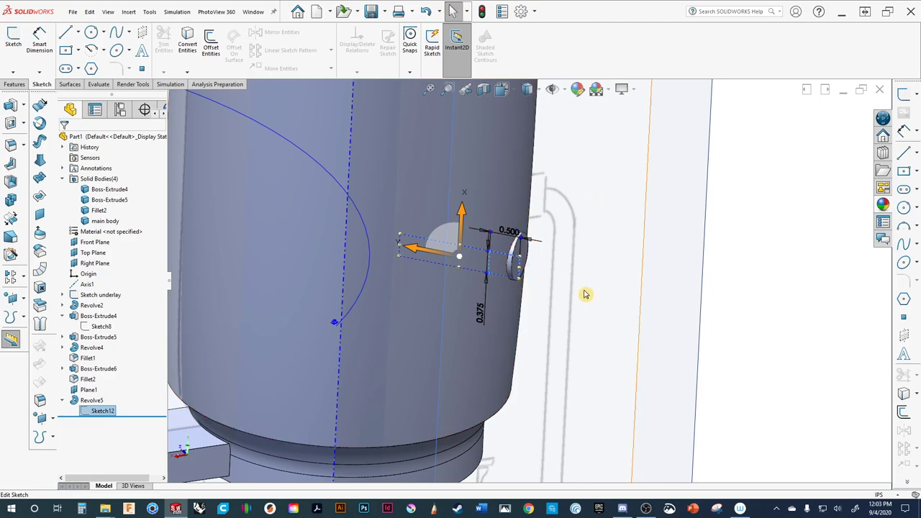
left_click(779, 215)
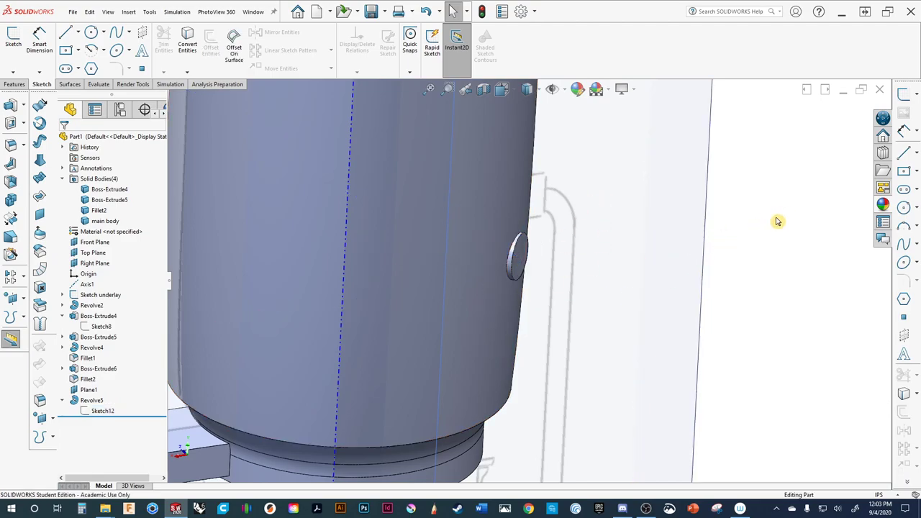
Set the revolved fitting's length dimension to 1 in and rebuild the part.
left_click(523, 262)
mouse_move(523, 262)
left_mouse_down()
mouse_move(551, 269)
mouse_move(542, 267)
left_mouse_up()
left_click(524, 263)
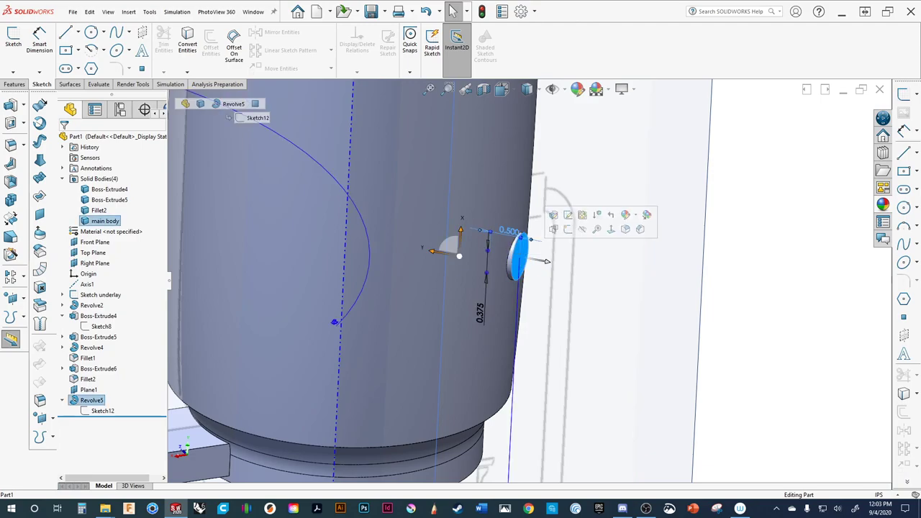
double_click(513, 232)
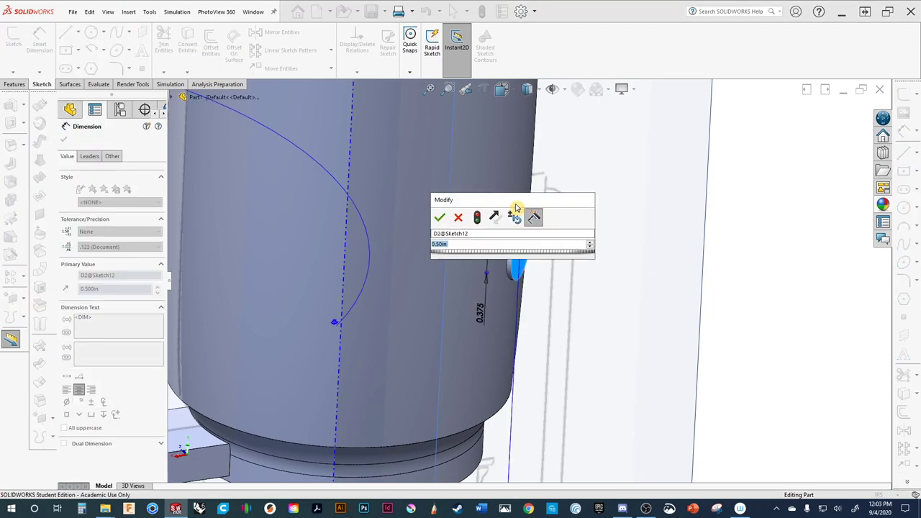
left_click_drag(515, 200, 487, 123)
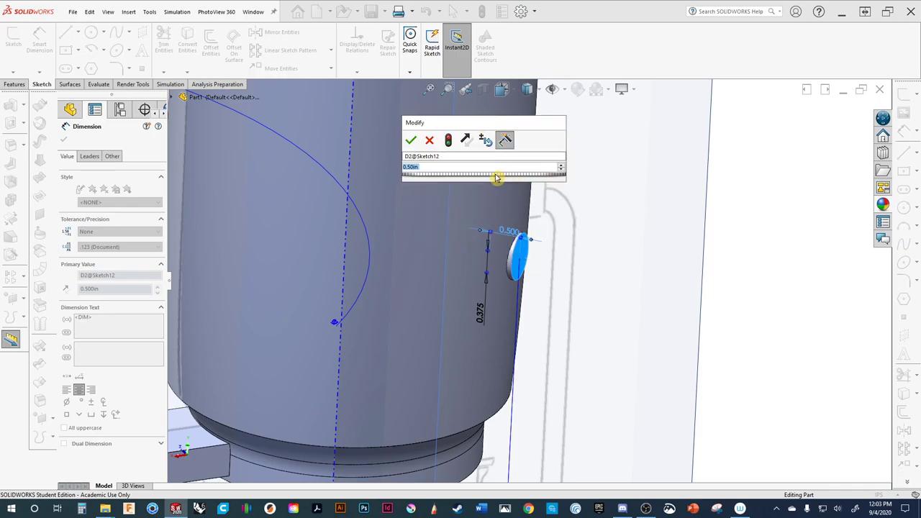
mouse_move(496, 178)
left_mouse_down()
mouse_move(511, 179)
mouse_move(493, 176)
left_mouse_up()
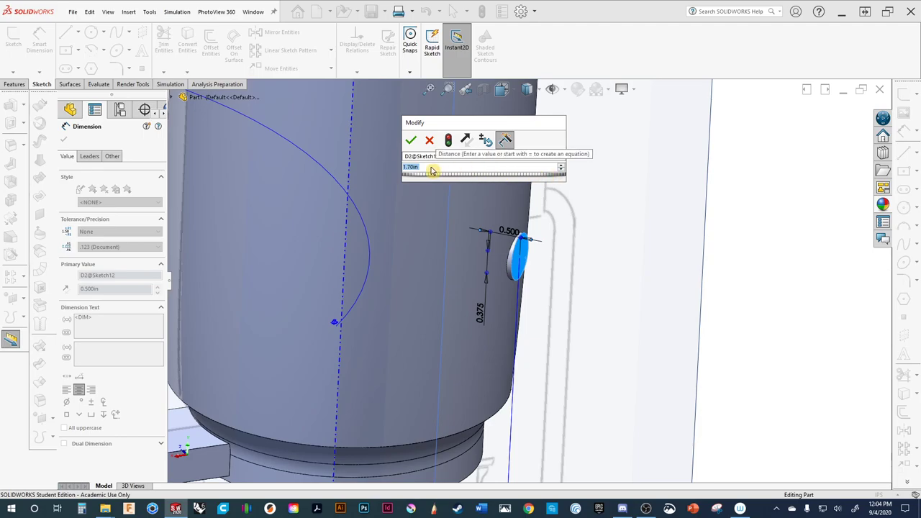
left_click(430, 167)
type("=")
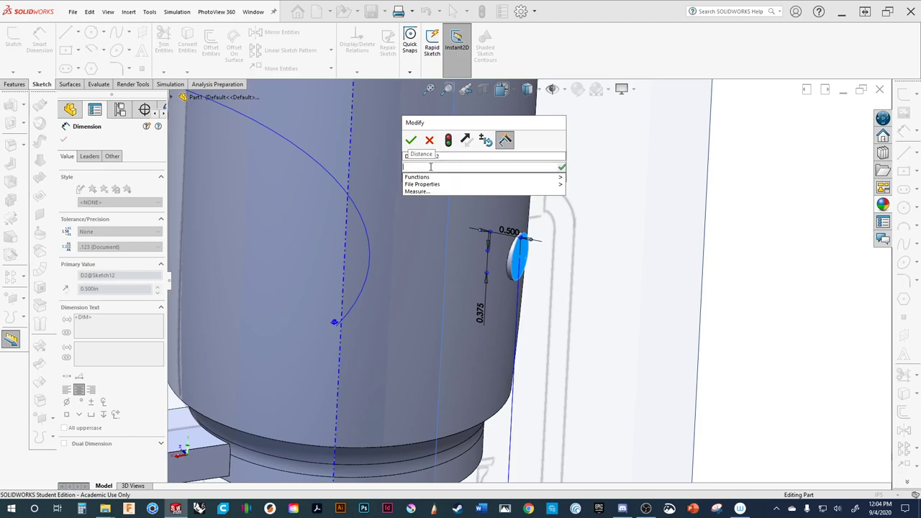
key("BackSpace")
type("1")
key("Return")
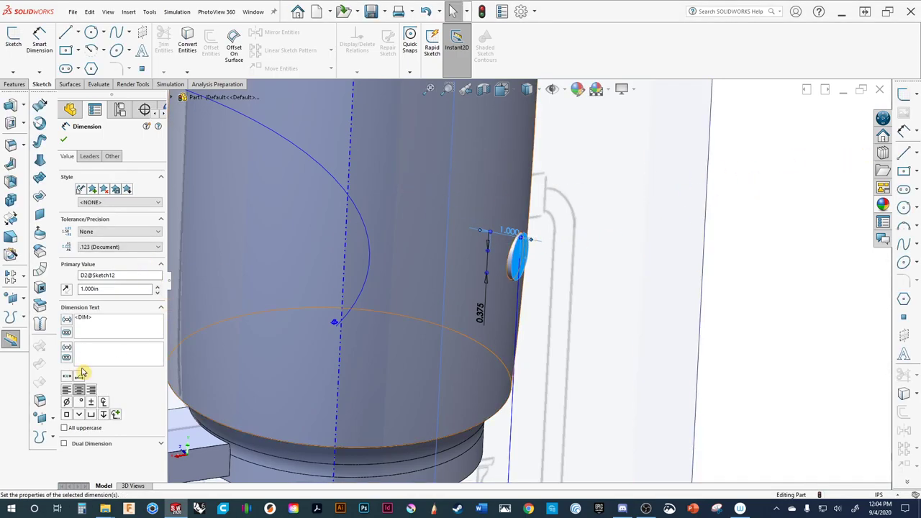
key("Escape")
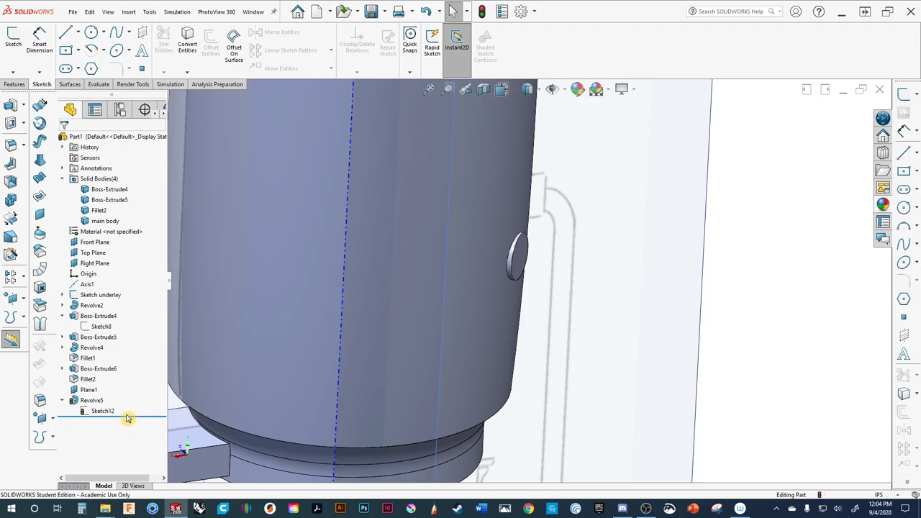
mouse_move(127, 418)
left_mouse_down()
mouse_move(131, 400)
mouse_move(129, 415)
left_mouse_up()
Examine the lengthened fitting from several sides and check whether it belongs to the main body solid.
scroll(528, 323, "up", 2)
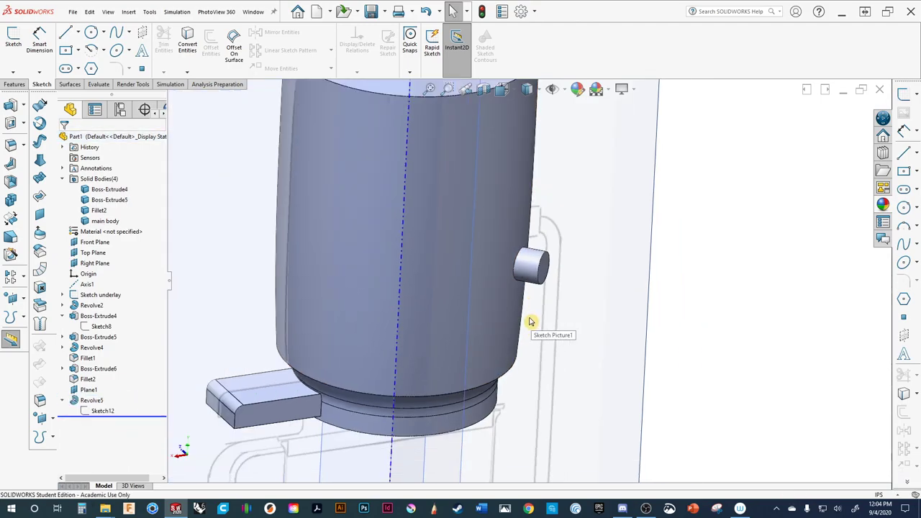
middle_click_drag(528, 322, 458, 248)
middle_click_drag(411, 323, 351, 332)
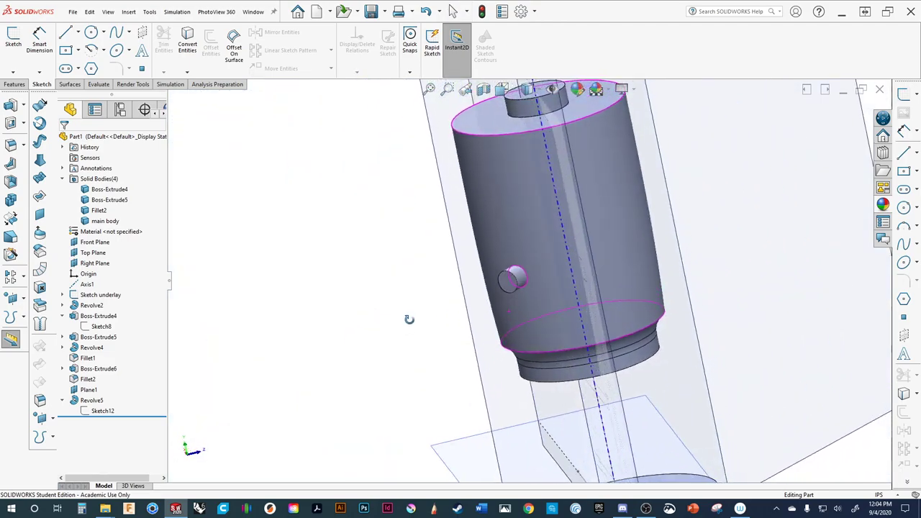
left_click(103, 220)
middle_click_drag(388, 303, 460, 302)
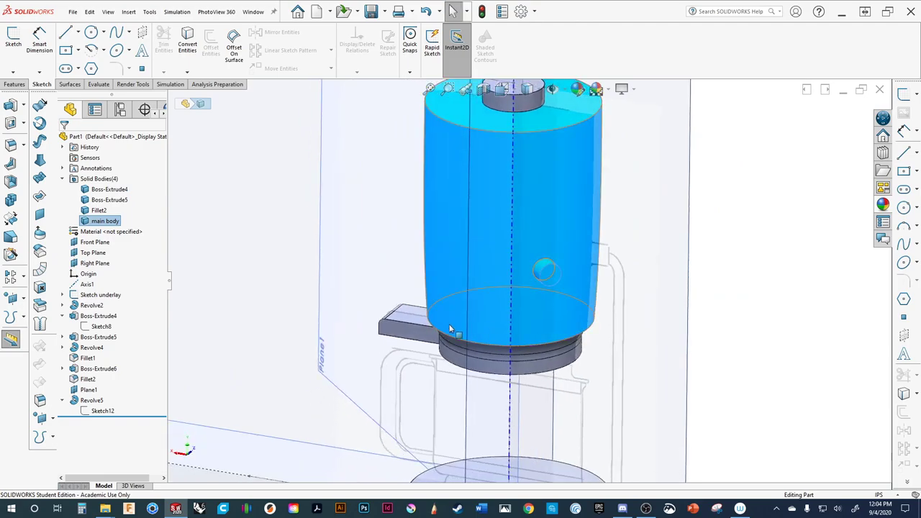
key("Escape")
scroll(503, 295, "up", 3)
middle_click_drag(624, 395, 449, 372)
left_click(64, 401)
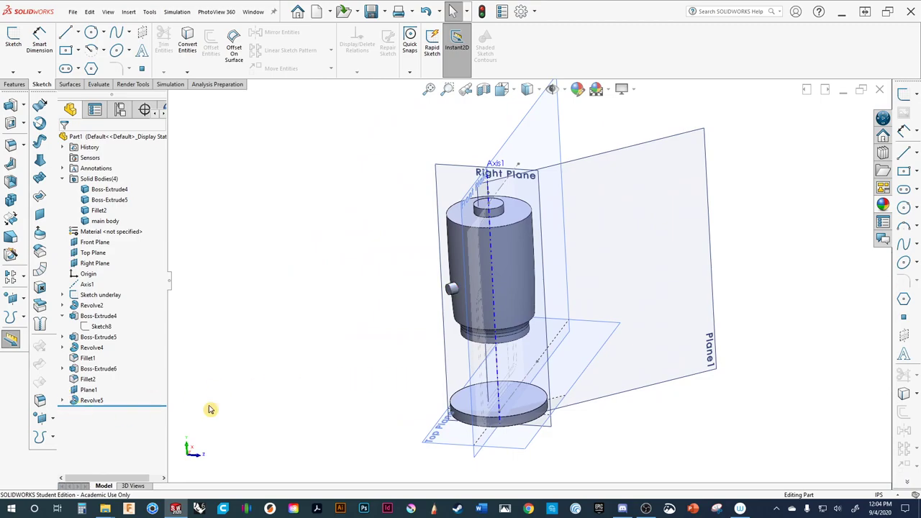
scroll(440, 325, "down", 3)
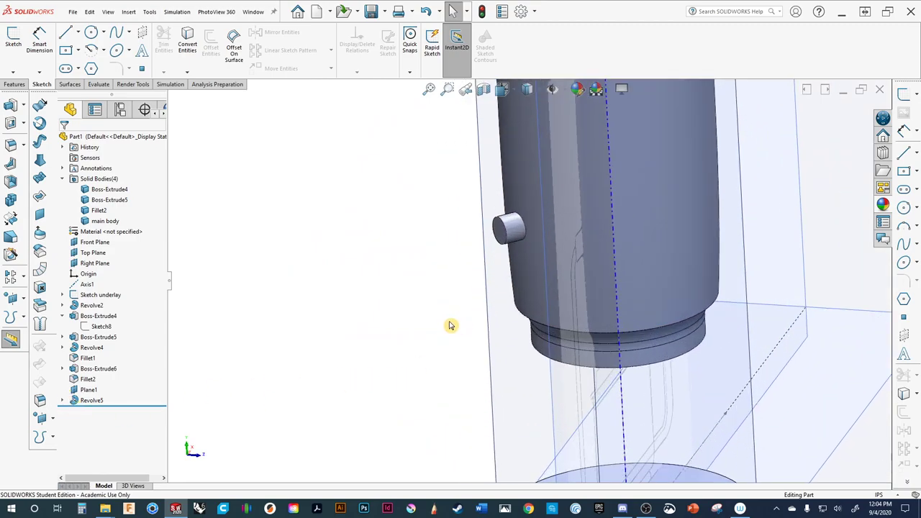
scroll(431, 325, "down", 2)
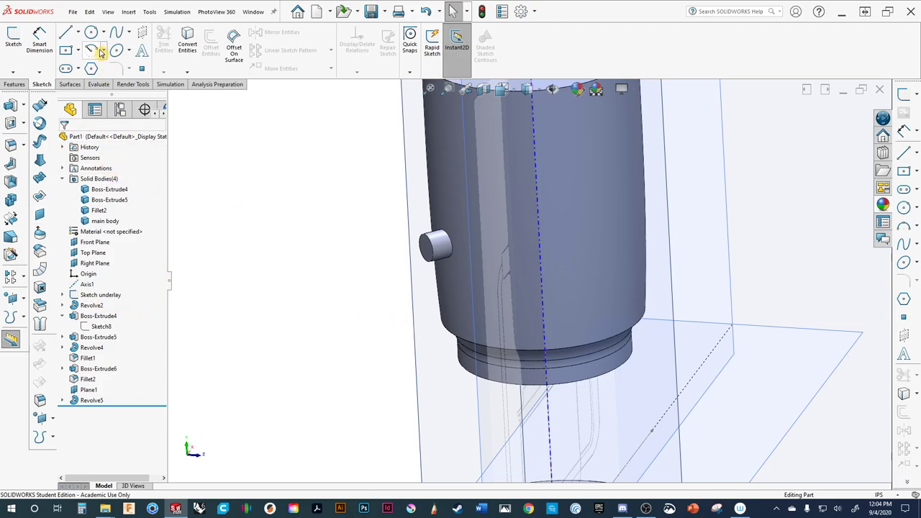
Start a Mirror feature and set the Front Plane as the mirror plane.
left_click(14, 84)
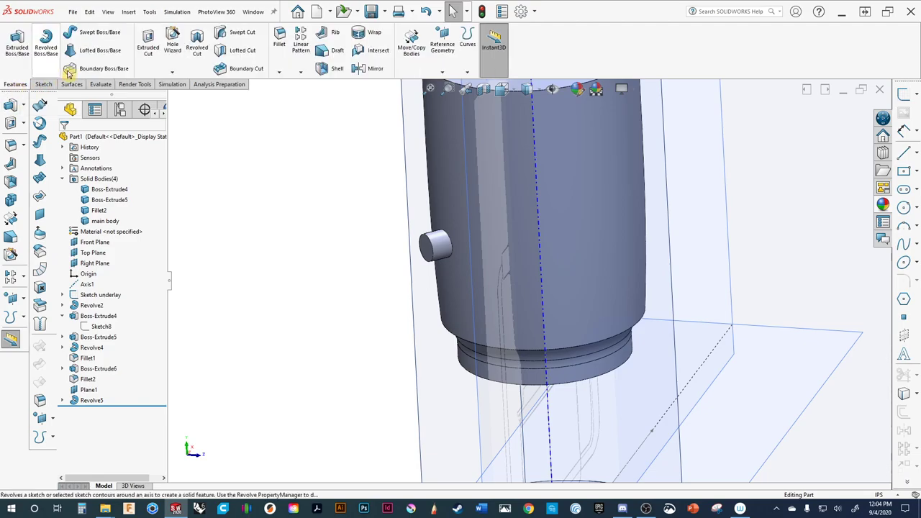
left_click(305, 75)
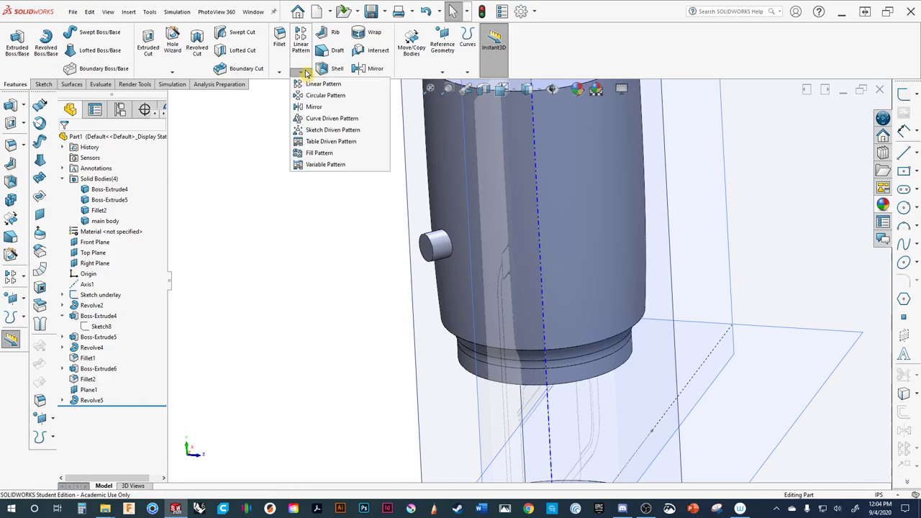
left_click(313, 106)
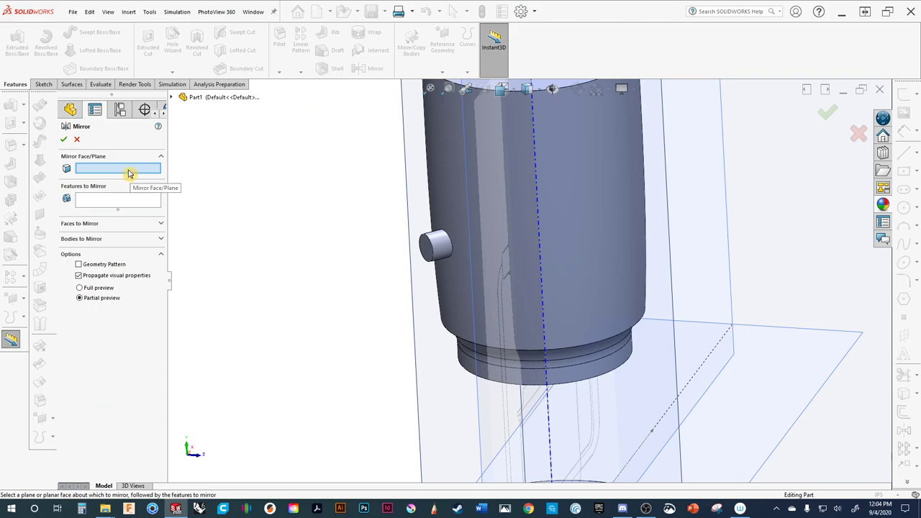
key("f")
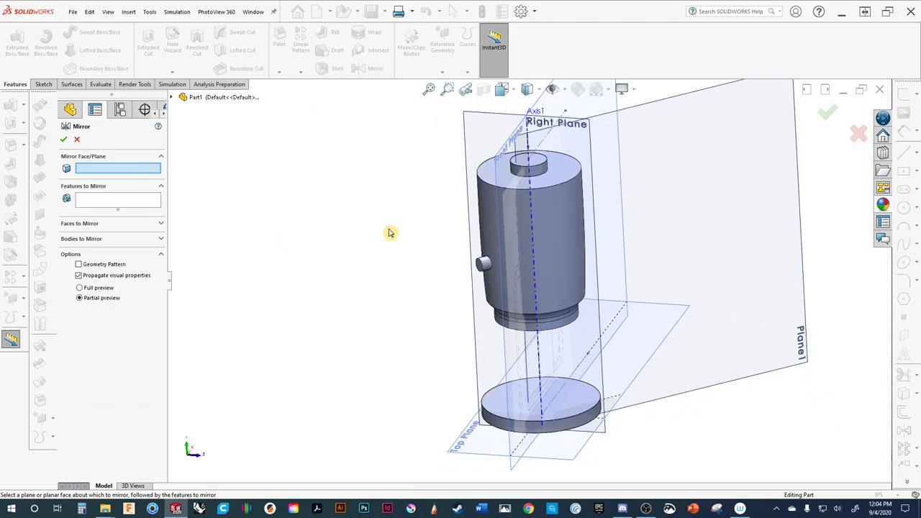
scroll(388, 232, "down", 2)
left_click(725, 133)
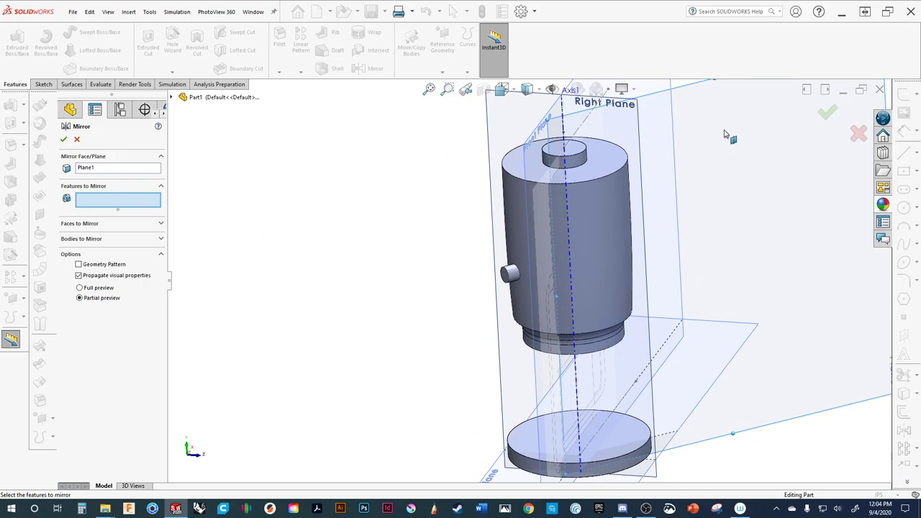
middle_click_drag(456, 289, 448, 286)
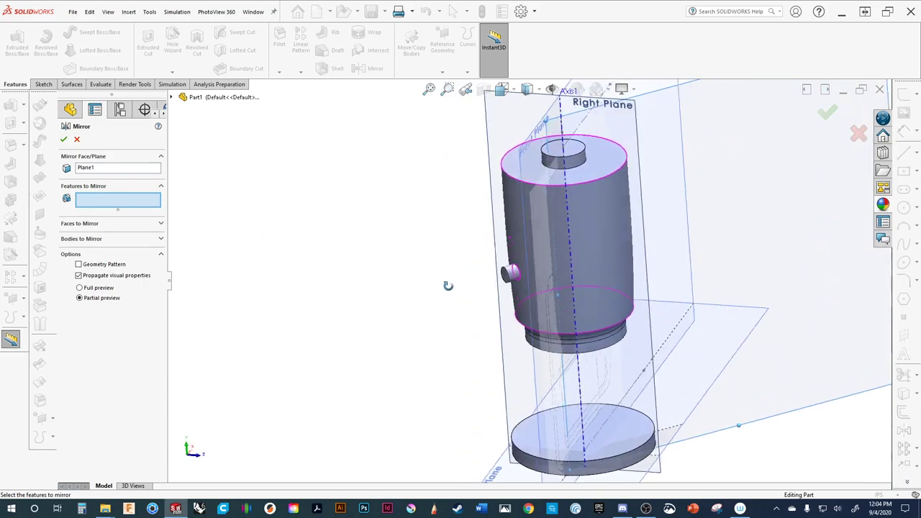
left_click(90, 170)
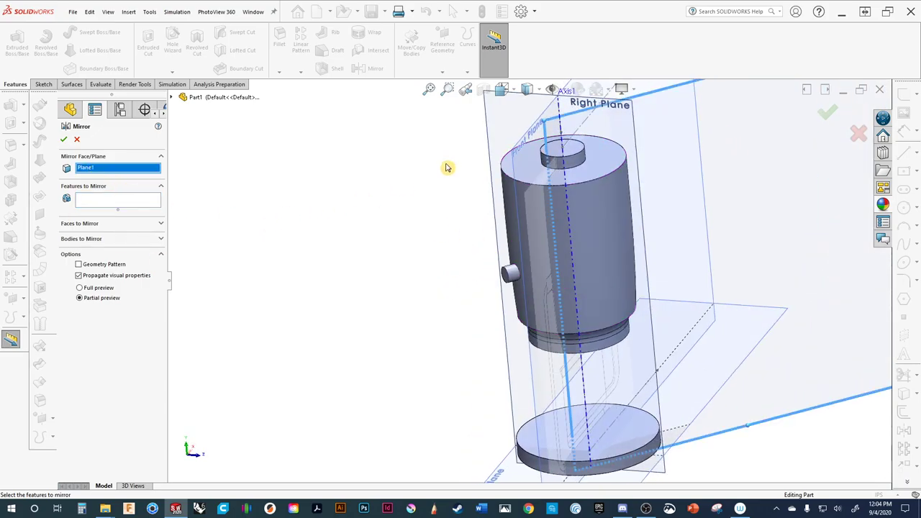
left_click(528, 136)
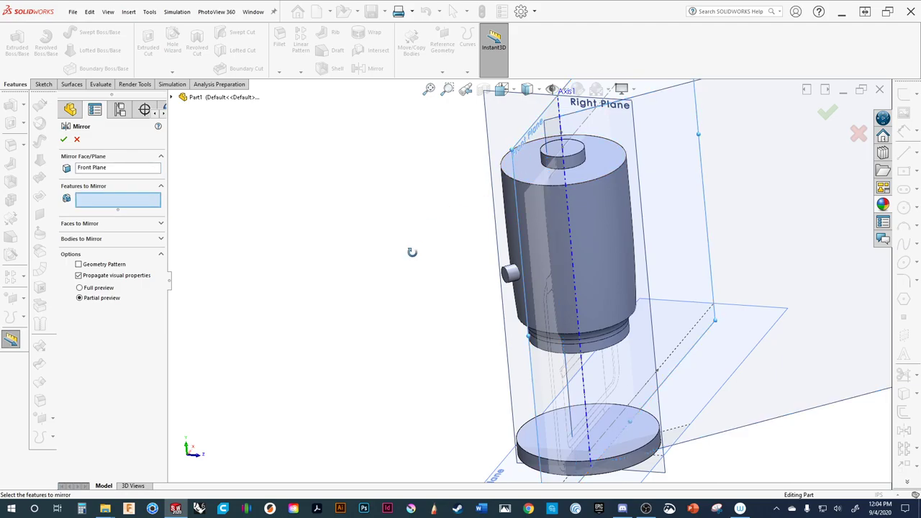
middle_click_drag(411, 252, 420, 375)
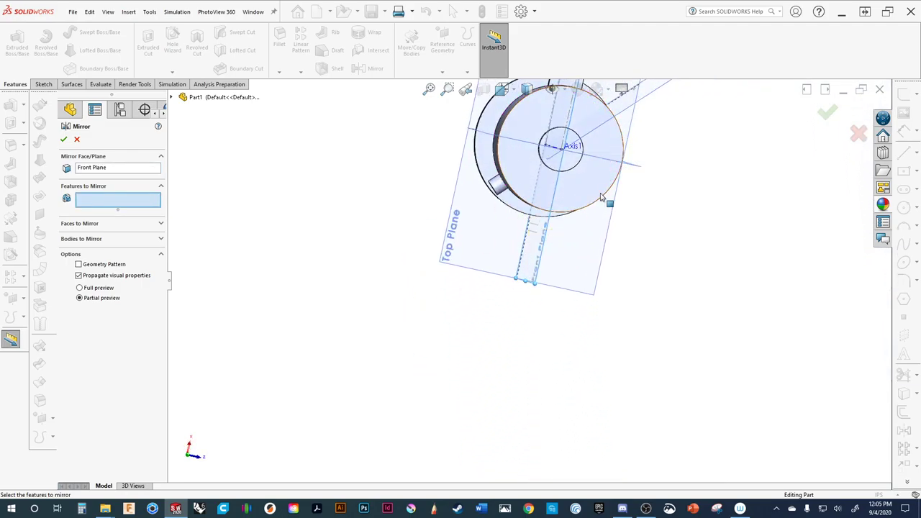
middle_click_drag(601, 196, 325, 308)
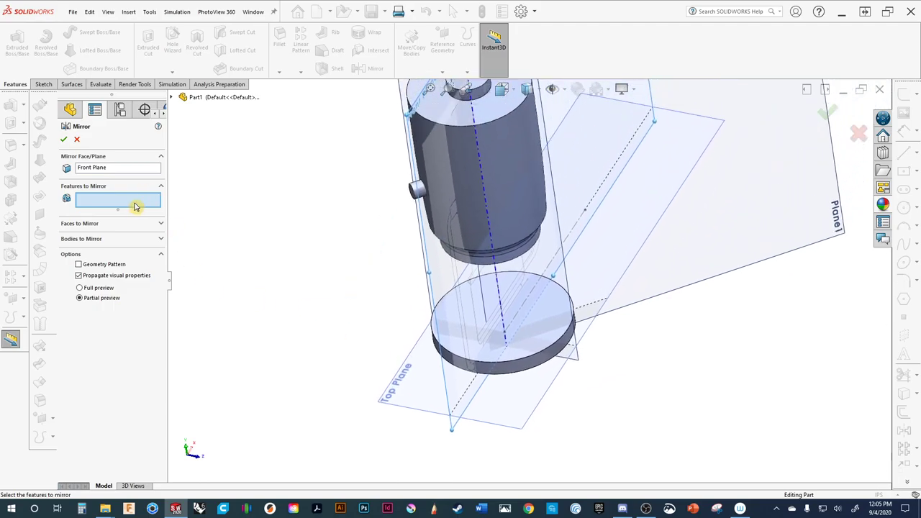
Choose the revolved fitting, Revolve5, as the feature to mirror and create the mirrored copy on the main body.
left_click(176, 97)
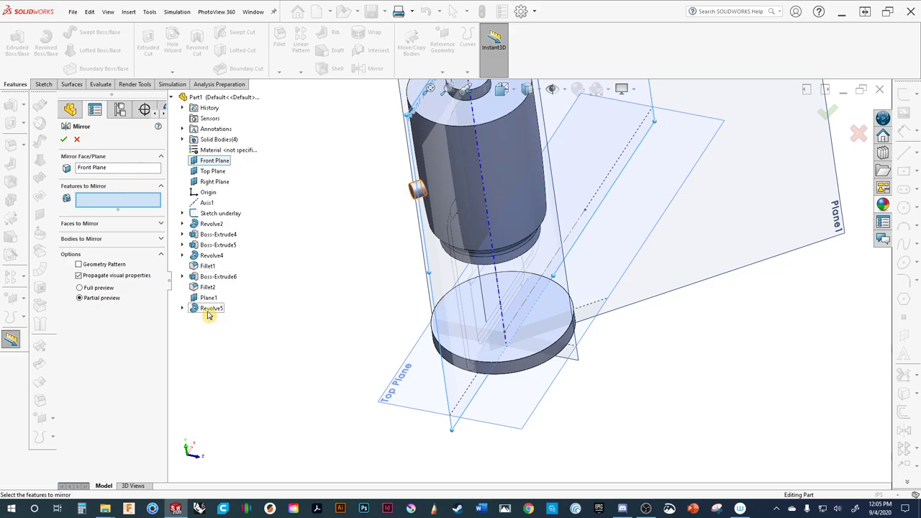
left_click(210, 308)
middle_click_drag(314, 288, 508, 217)
scroll(509, 222, "down", 3)
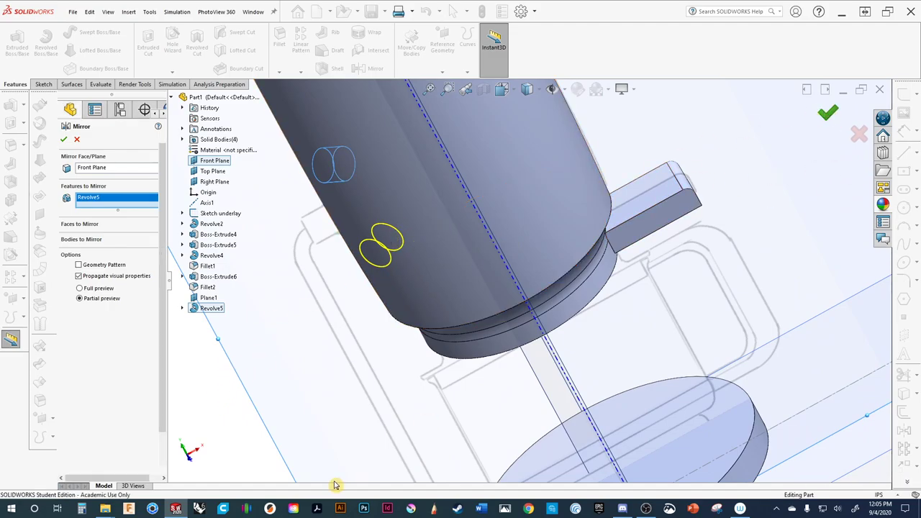
left_click(827, 113)
Fillet the edges where both side fittings meet the main body with a 0.20 in radius.
scroll(397, 365, "up", 2)
middle_click_drag(397, 366, 446, 259)
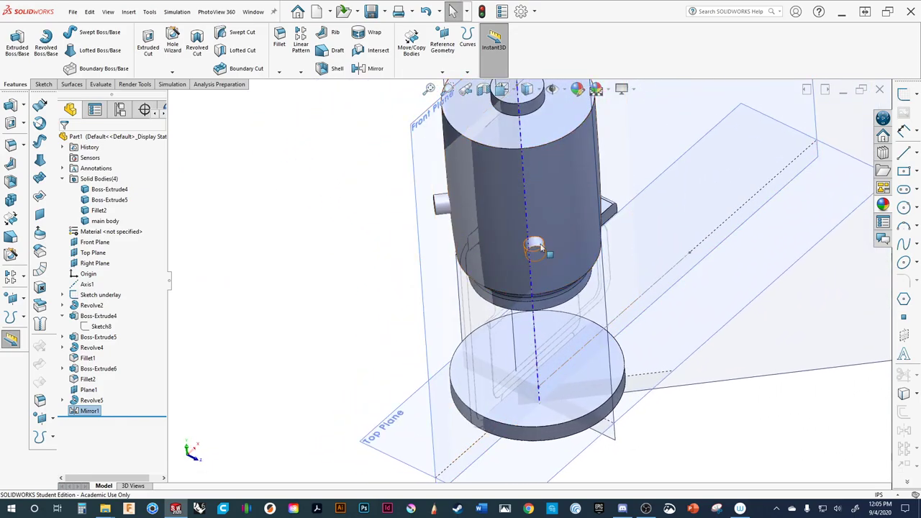
middle_click_drag(269, 304, 315, 295)
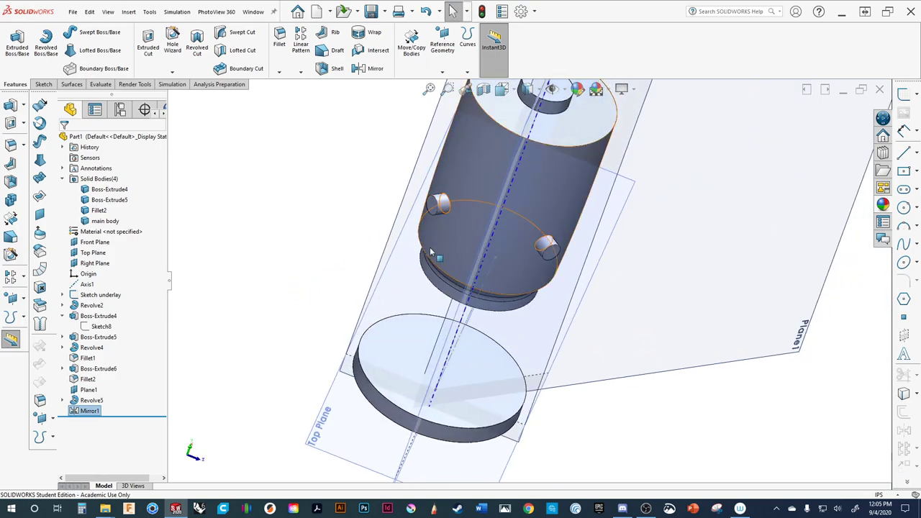
middle_click_drag(403, 277, 348, 305)
scroll(433, 252, "down", 6)
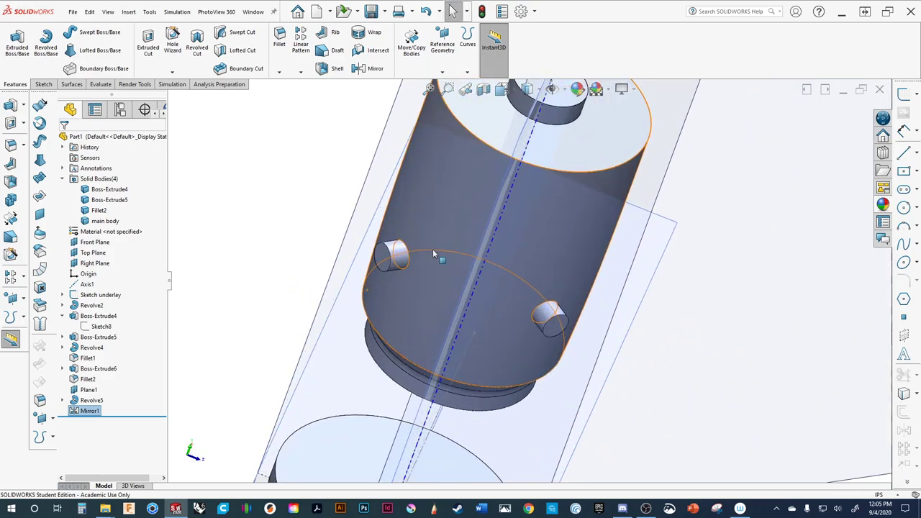
middle_click_drag(424, 290, 391, 277)
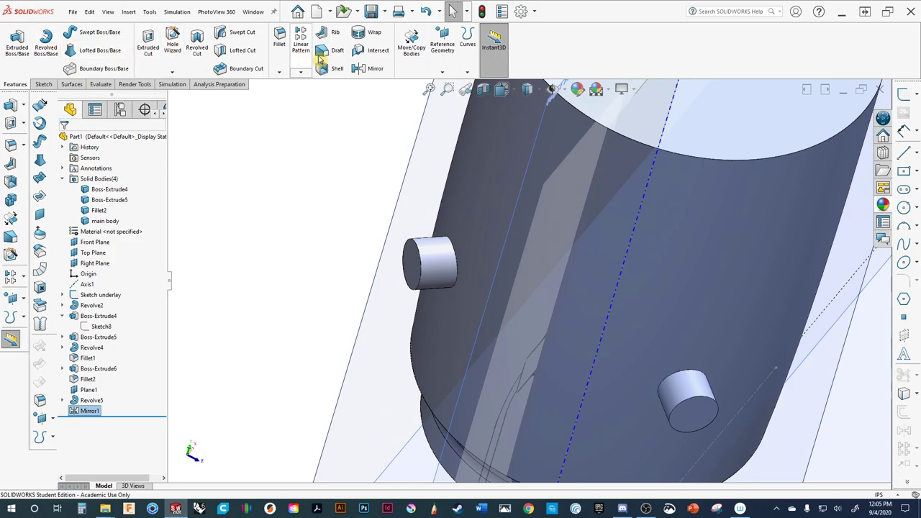
left_click(439, 247)
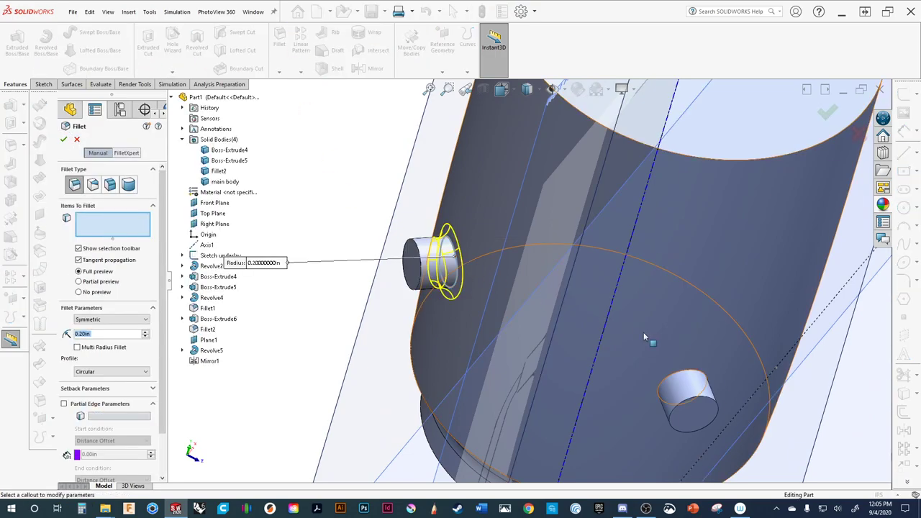
left_click(676, 374)
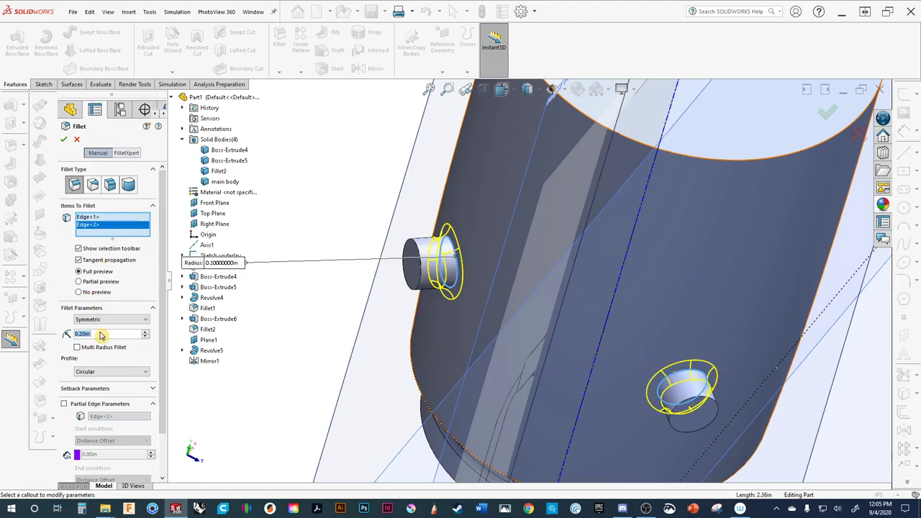
middle_click_drag(295, 313, 301, 294)
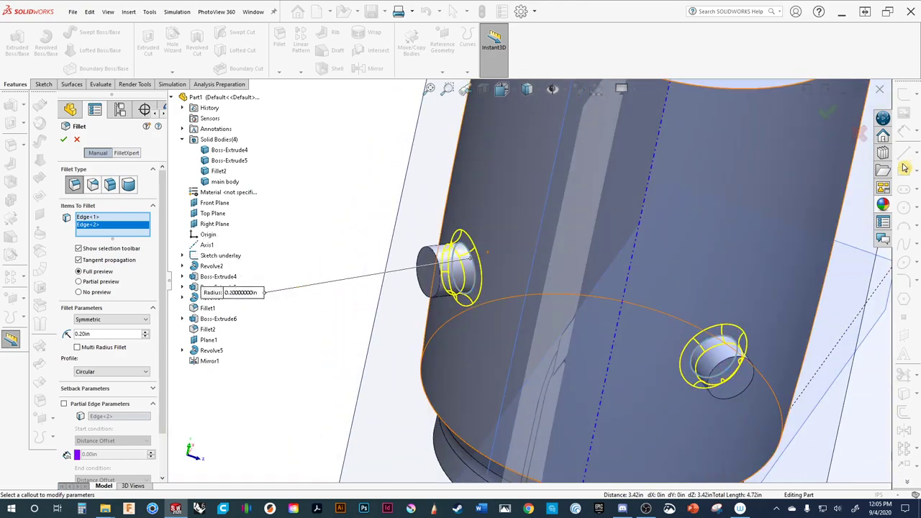
left_click(828, 114)
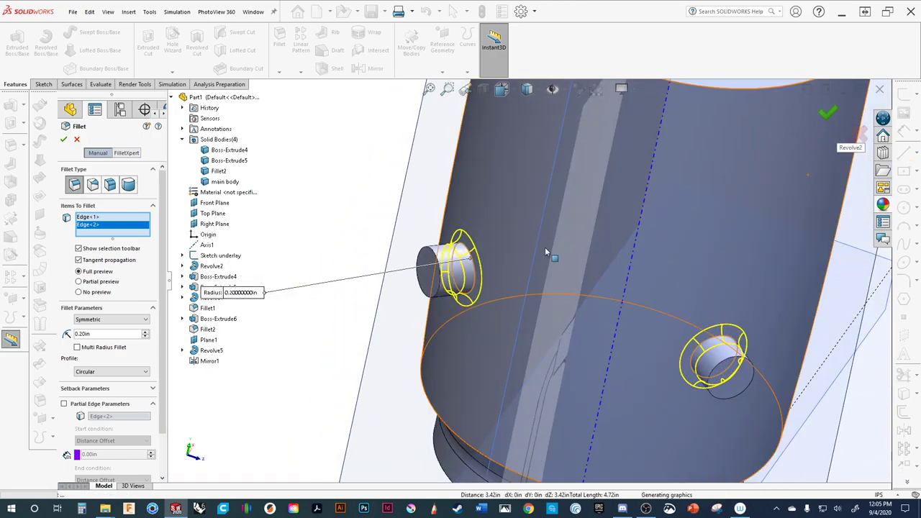
Examine the filleted fittings on the main body from several sides.
scroll(535, 262, "up", 5)
scroll(532, 322, "down", 6)
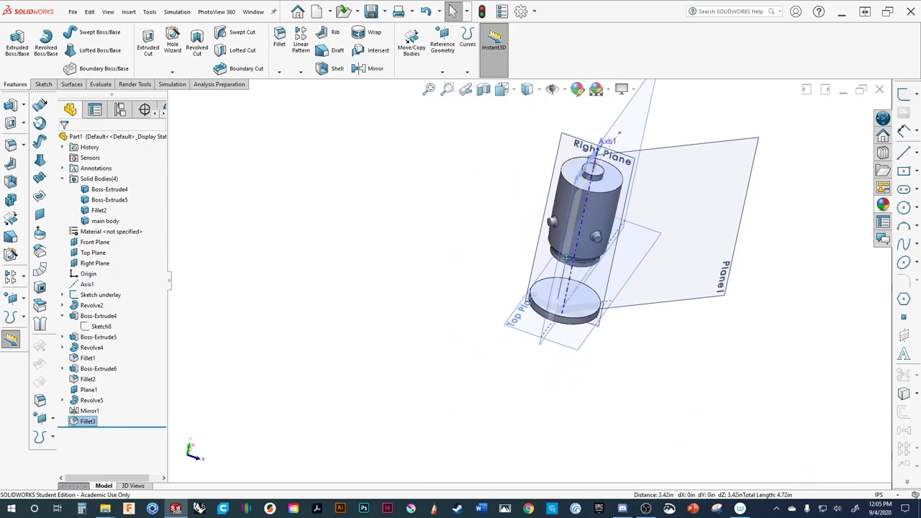
middle_click_drag(550, 316, 523, 308)
scroll(558, 268, "down", 3)
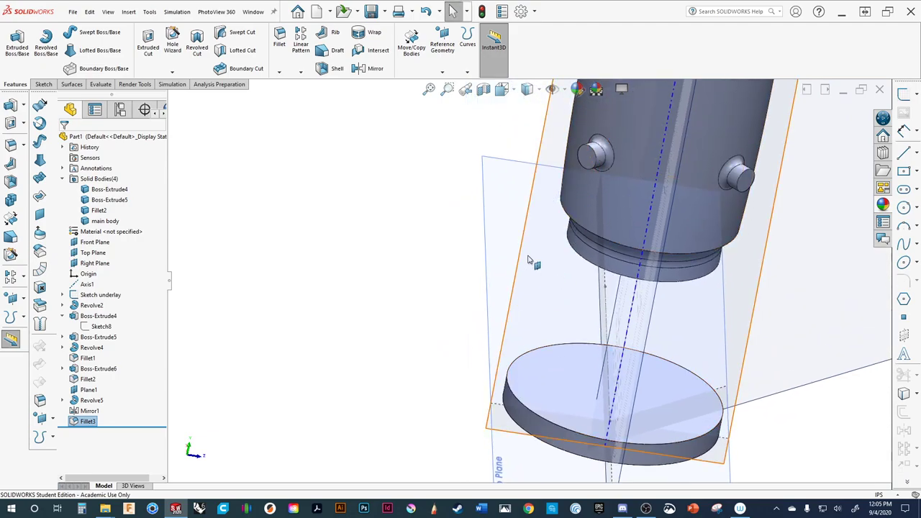
middle_click_drag(610, 126, 618, 201, "ctrl")
scroll(583, 271, "down", 2)
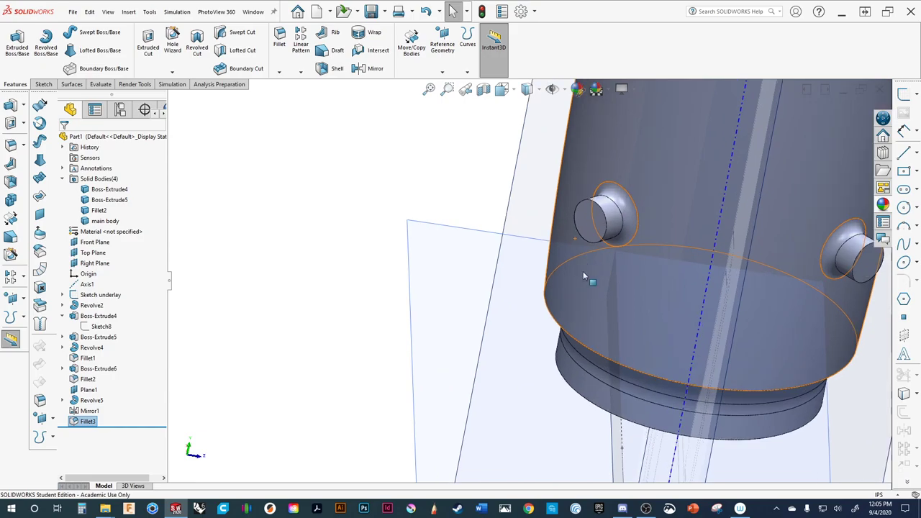
scroll(550, 273, "down", 1)
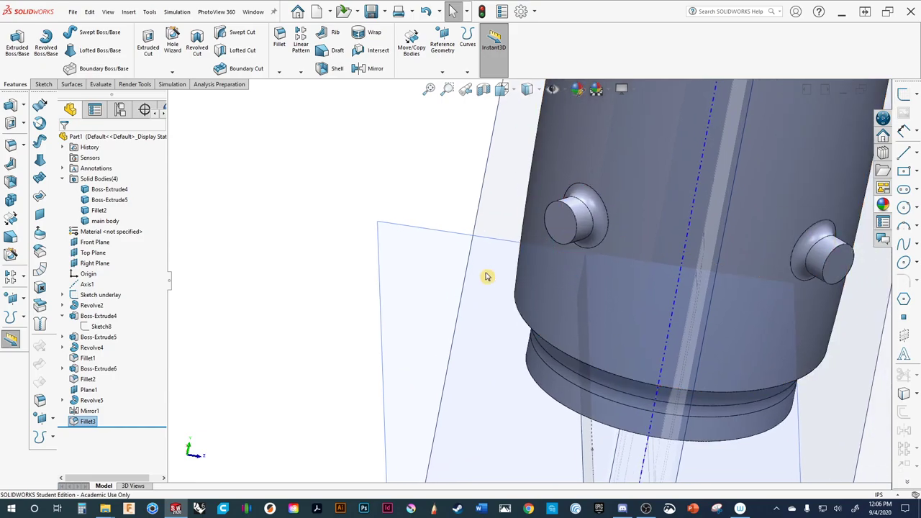
middle_click_drag(329, 244, 353, 240)
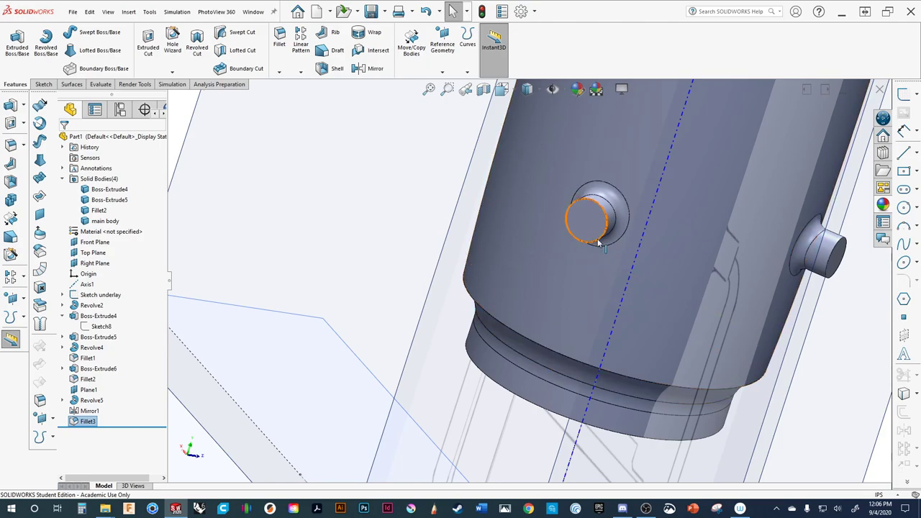
key("f")
scroll(584, 283, "down", 5)
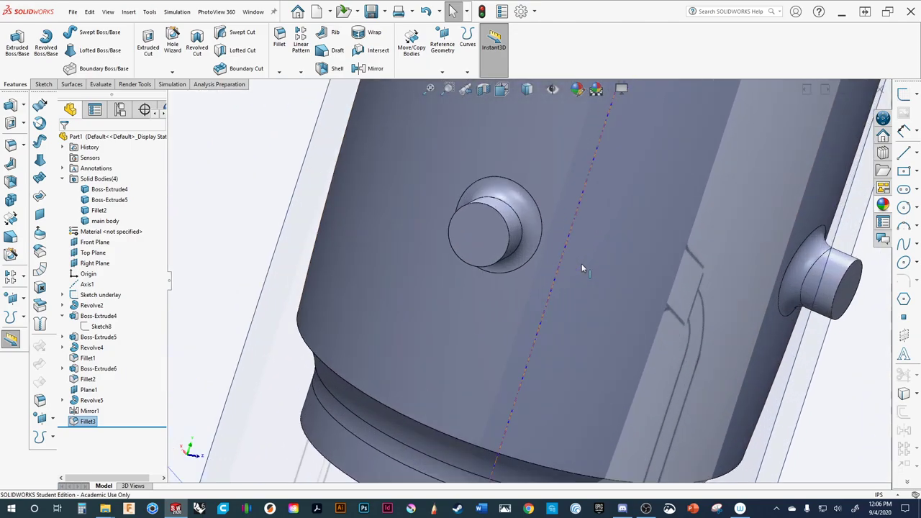
middle_click_drag(501, 284, 447, 245)
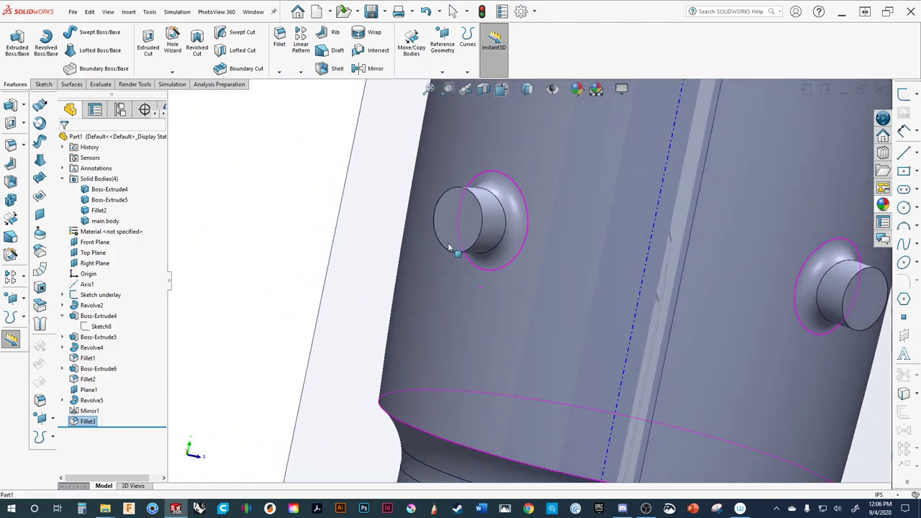
key("Escape")
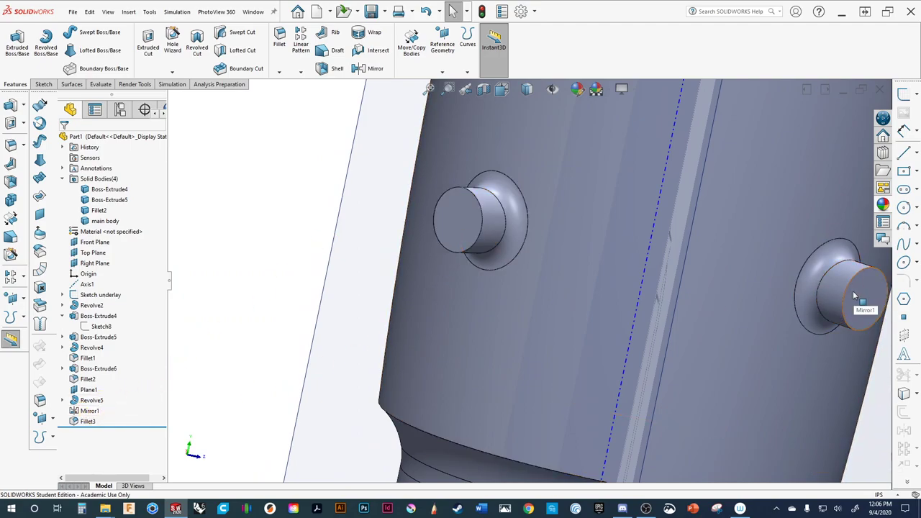
Roll the feature history back to before the mirror and sketch a concentric circle of about 0.22 in radius on the fitting's end face.
left_click_drag(109, 430, 111, 407)
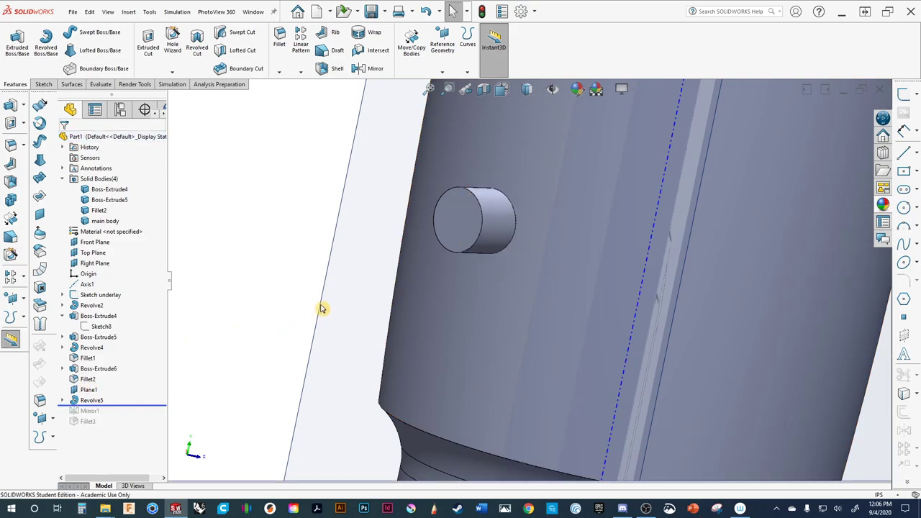
middle_click_drag(321, 308, 387, 319)
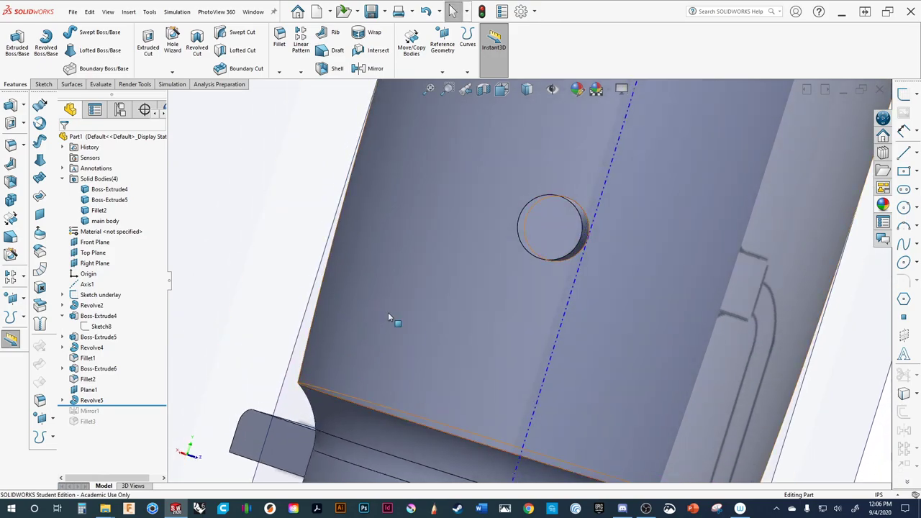
left_click(565, 230)
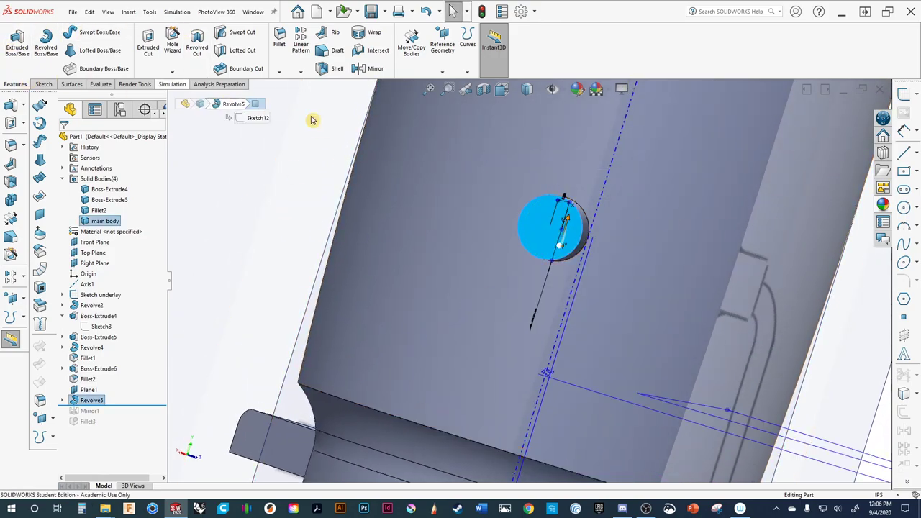
left_click(902, 95)
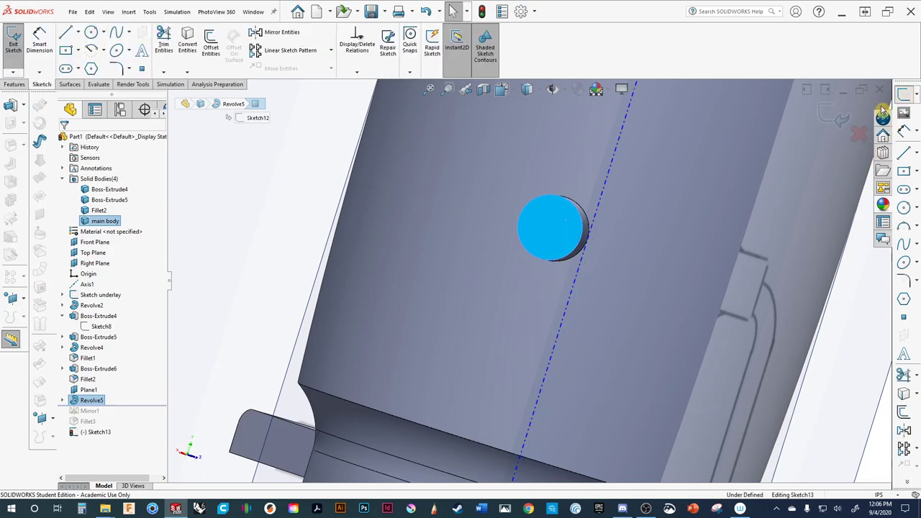
left_click(905, 208)
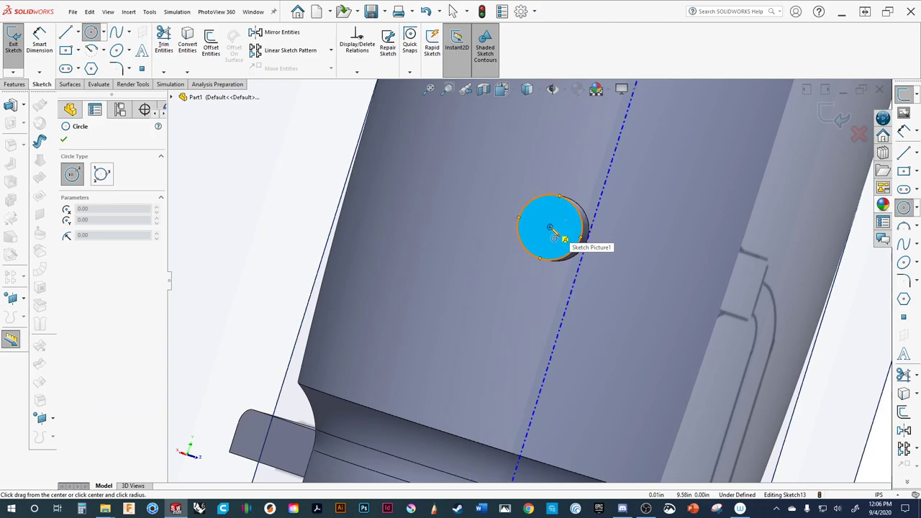
left_click(550, 228)
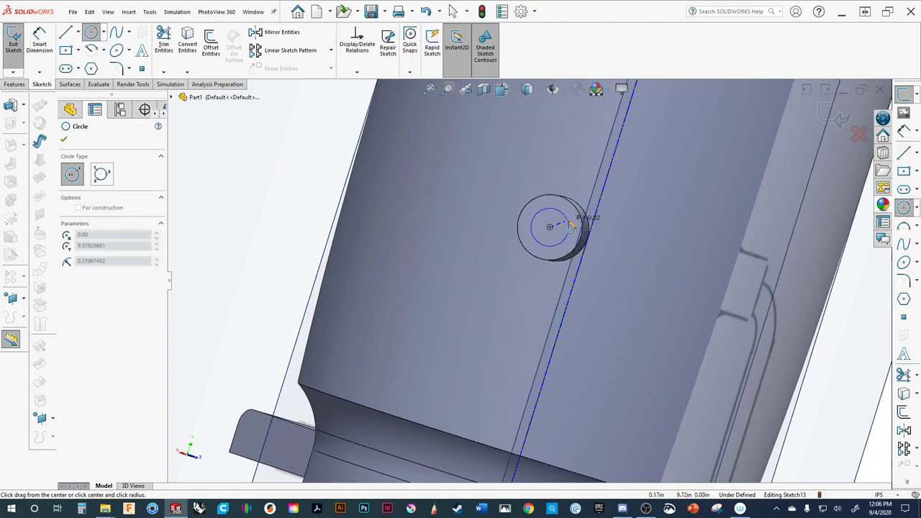
left_click(570, 227)
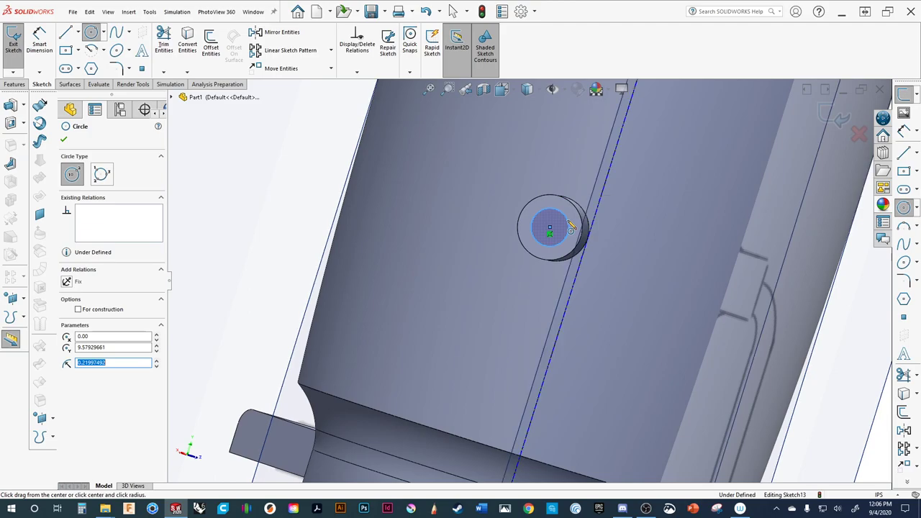
Dimension the concentric circle on the fitting's end face to a diameter of 0.5 in.
left_click(903, 130)
left_click(568, 225)
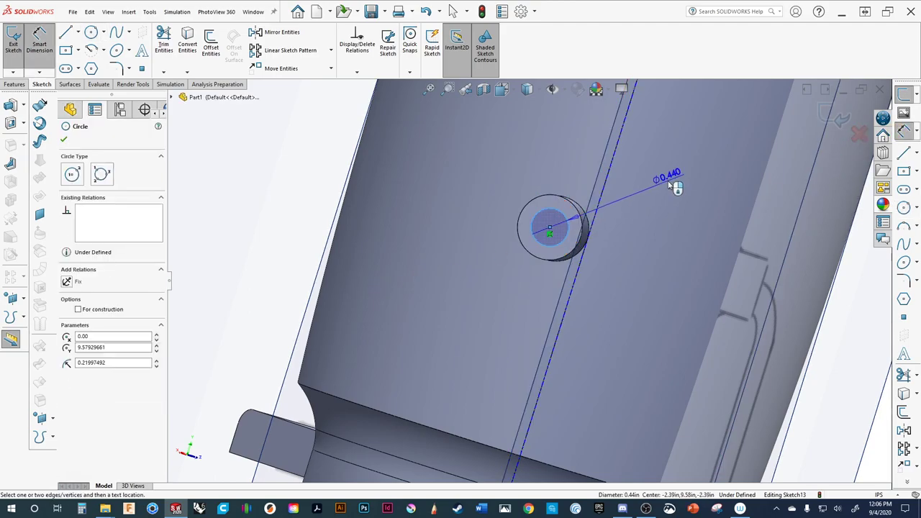
left_click(669, 184)
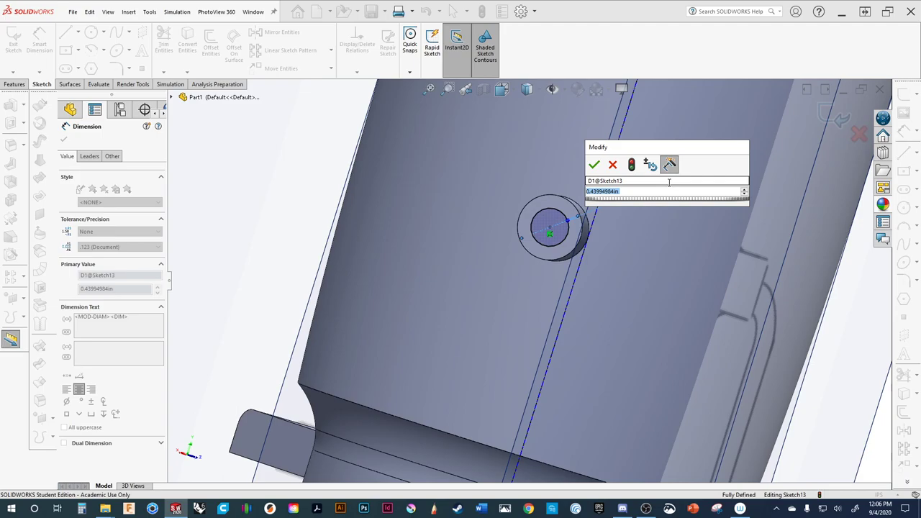
type(".5")
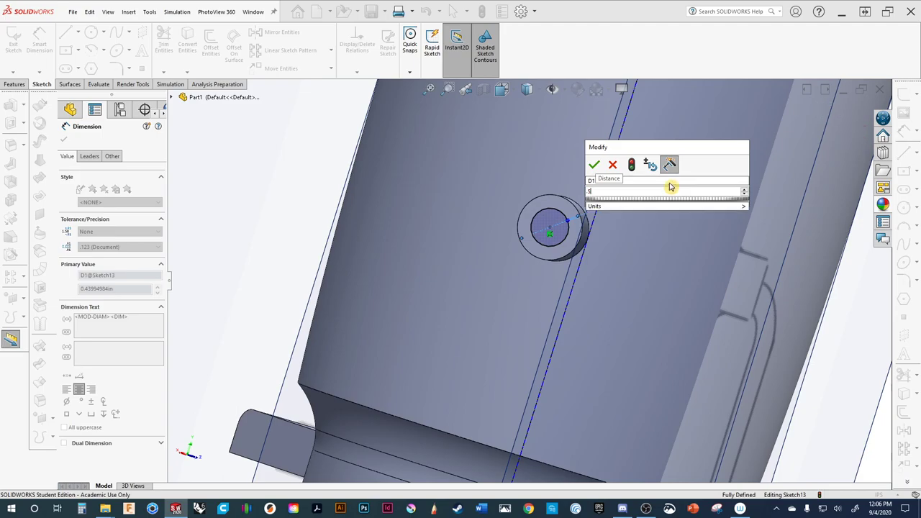
key("Return")
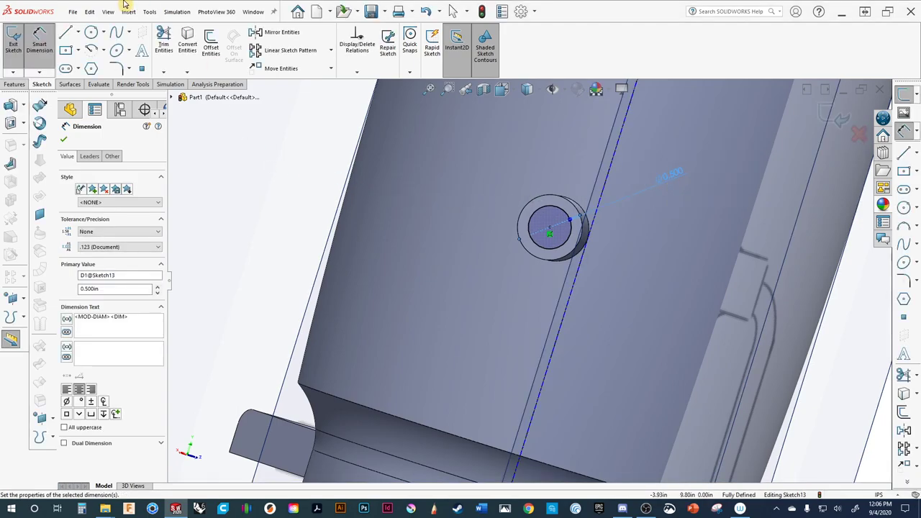
Cut-extrude the circle as a blind bore about 0.32 in deep into the fitting.
left_click(13, 124)
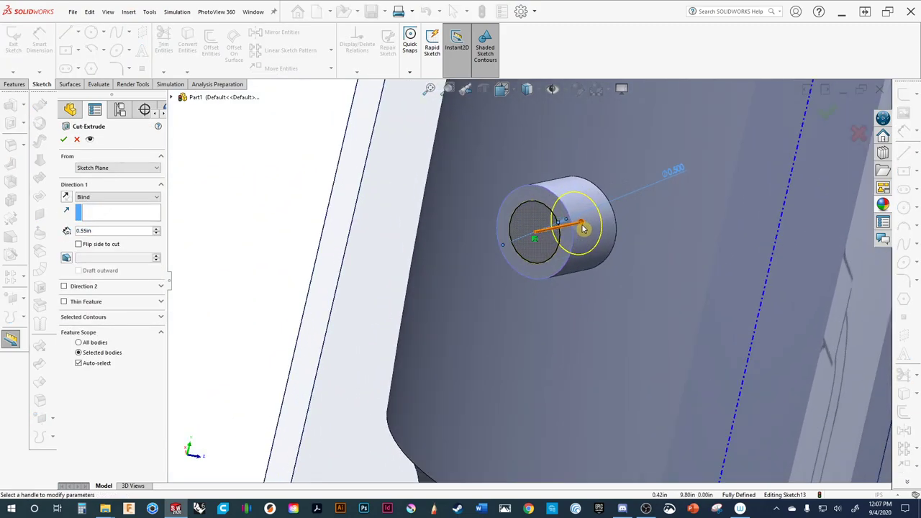
mouse_move(584, 229)
left_mouse_down()
mouse_move(559, 240)
mouse_move(573, 240)
left_mouse_up()
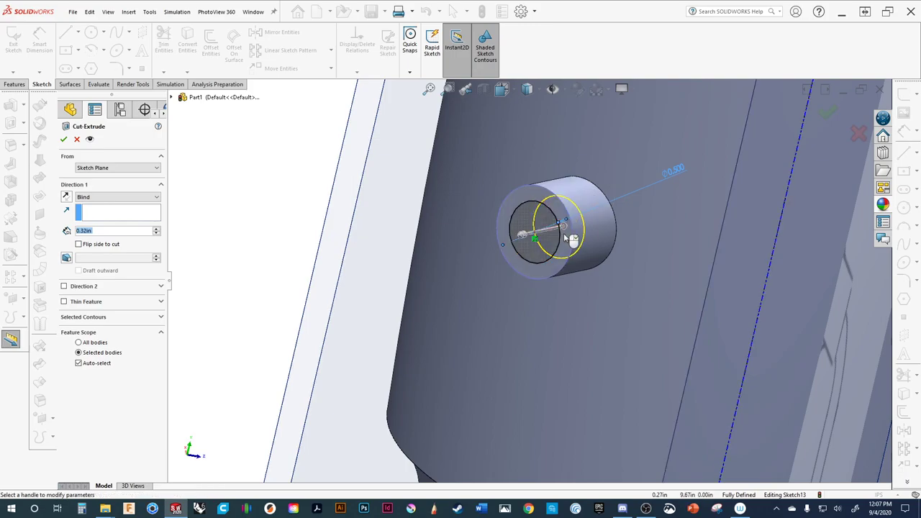
left_click(64, 141)
Roll the feature history forward past Mirror1 and add Cut-Extrude1 to its mirrored features so both fittings get the bore.
middle_click_drag(468, 339, 492, 266)
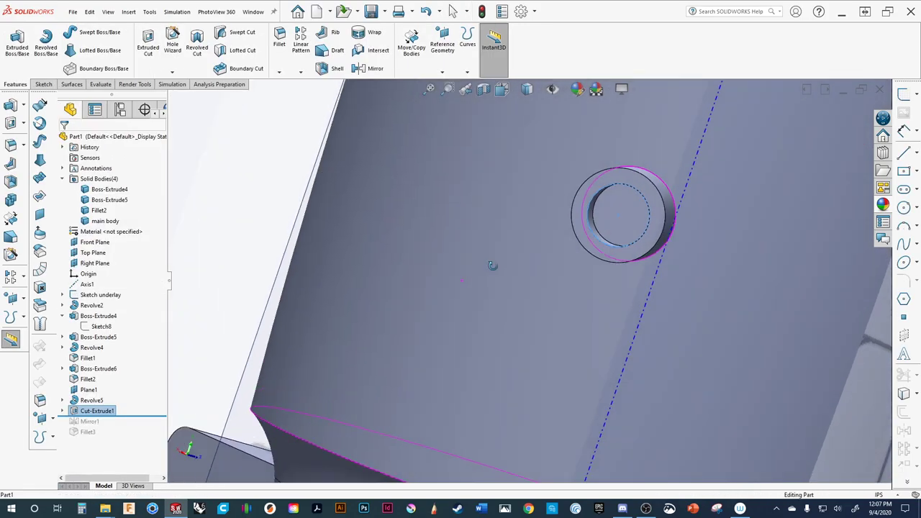
scroll(622, 264, "up", 5)
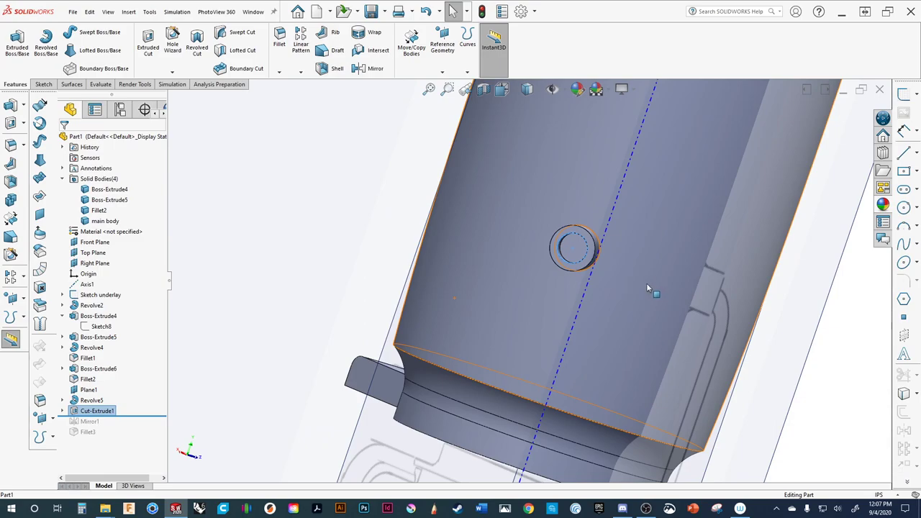
middle_click_drag(646, 283, 583, 267, "ctrl")
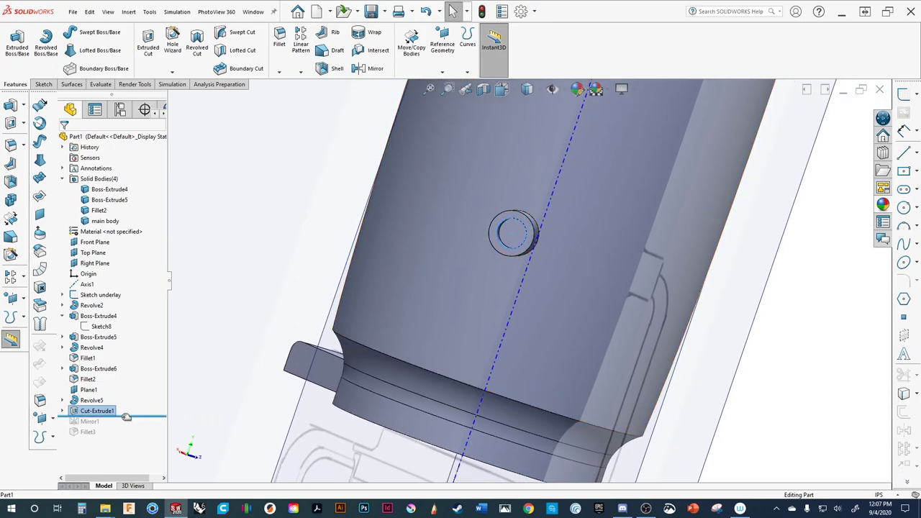
left_click_drag(122, 416, 126, 426)
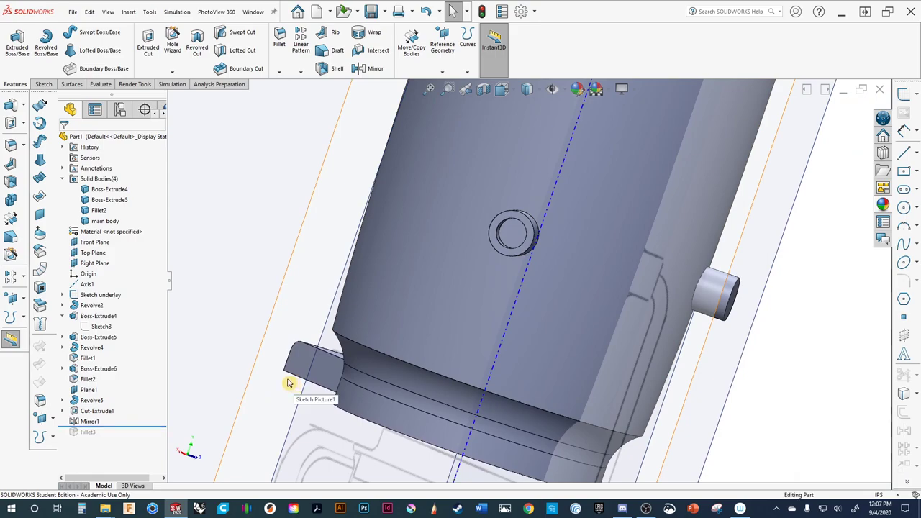
middle_click_drag(289, 380, 359, 378)
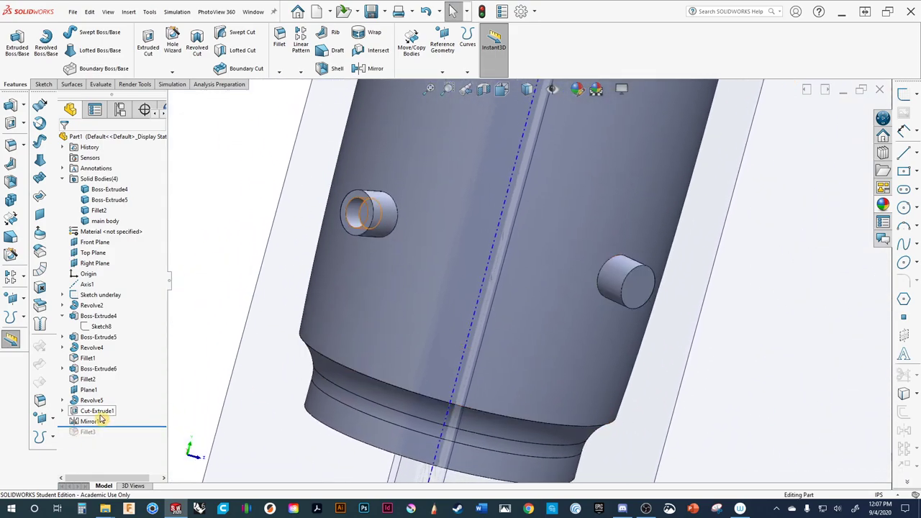
left_click(100, 422)
left_click(109, 394)
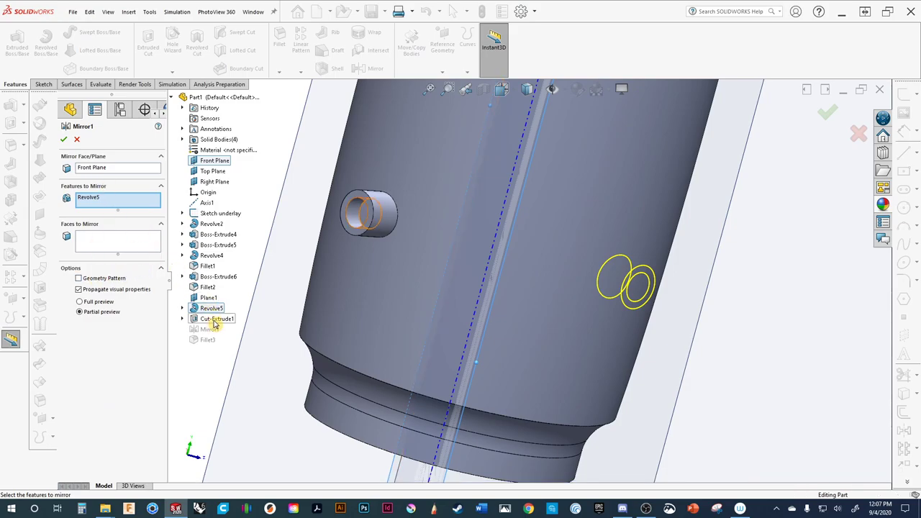
left_click(215, 319)
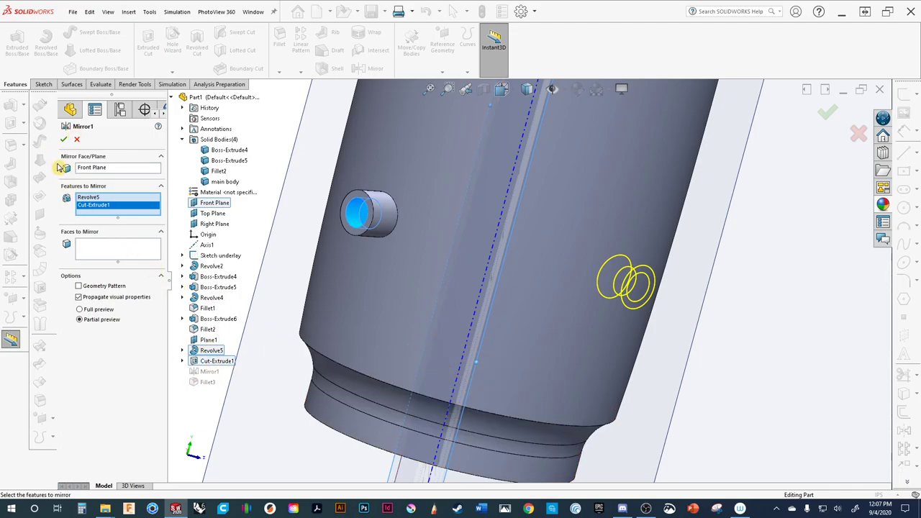
left_click(65, 140)
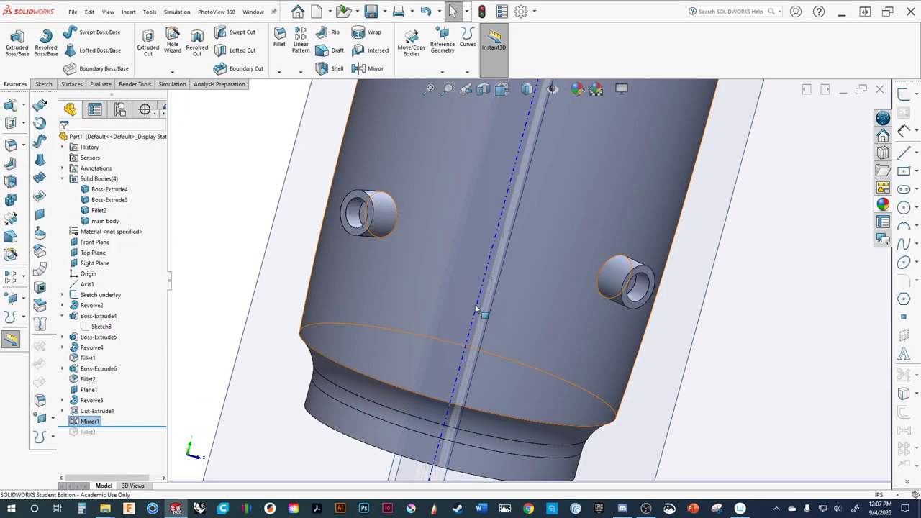
Check the reference tube's path from the fittings to the base, and roll the feature history forward past Fillet3.
middle_click_drag(450, 312, 492, 354, "ctrl")
scroll(503, 346, "up", 5)
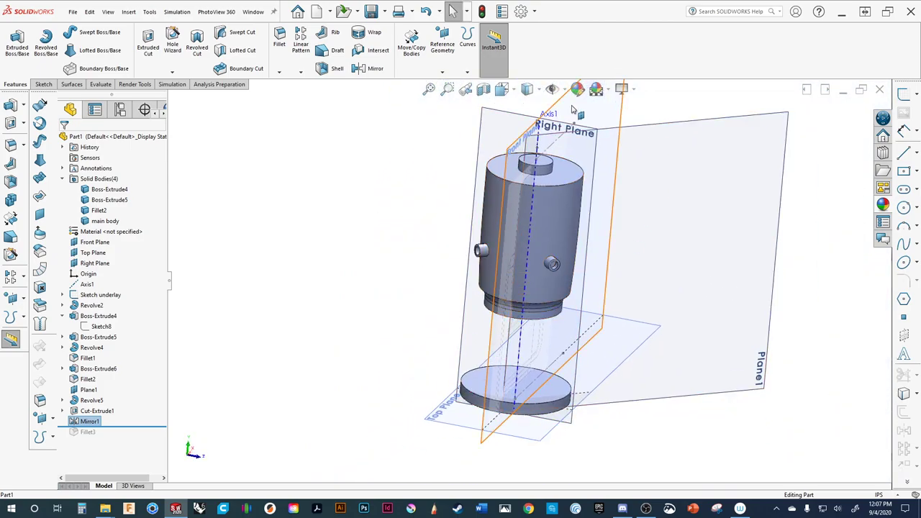
left_click(572, 108)
key("ctrl+8")
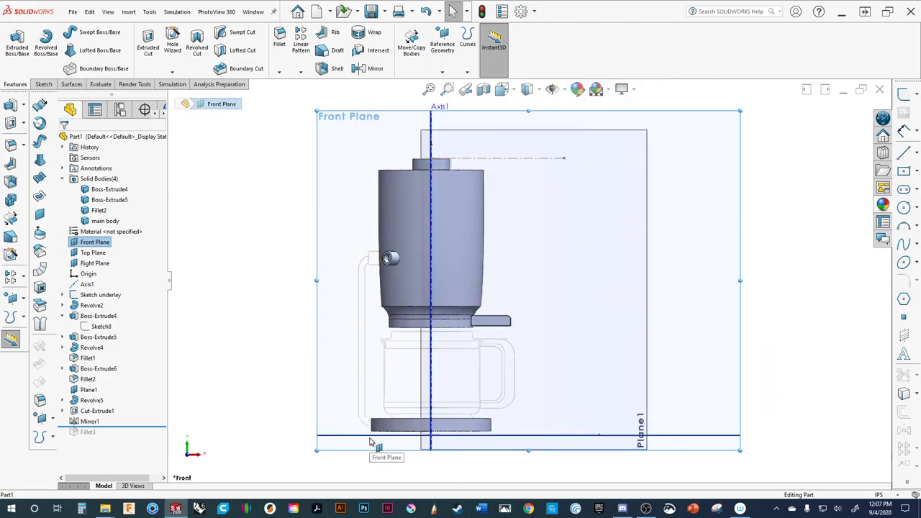
scroll(380, 439, "down", 5)
middle_click_drag(450, 384, 513, 396, "ctrl")
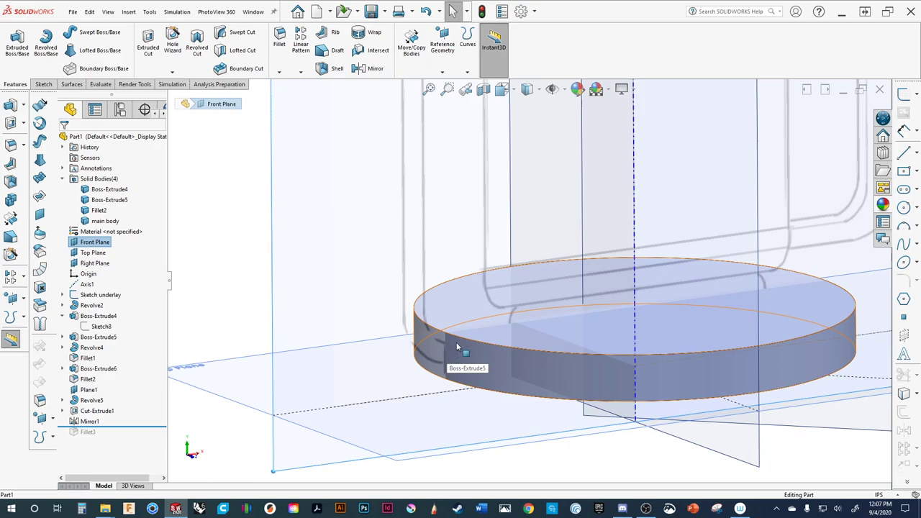
scroll(443, 338, "up", 3)
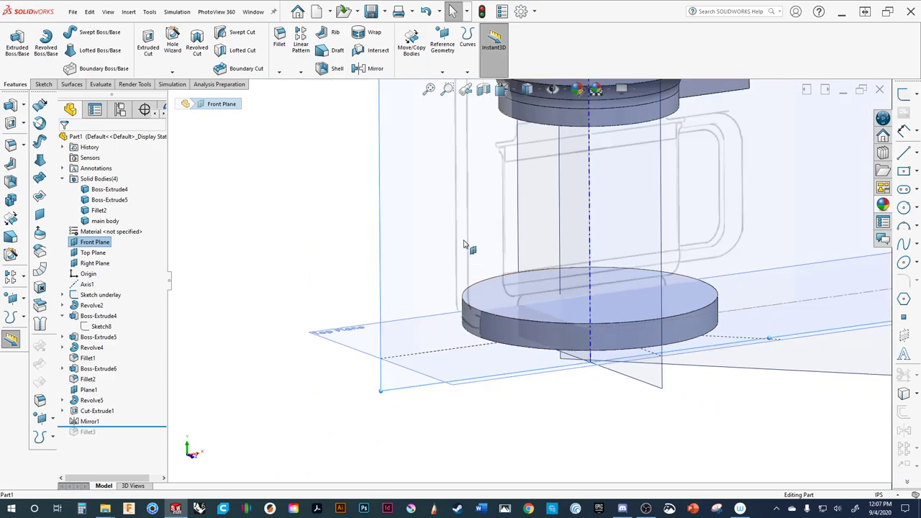
scroll(525, 186, "down", 5)
middle_click_drag(524, 189, 429, 290)
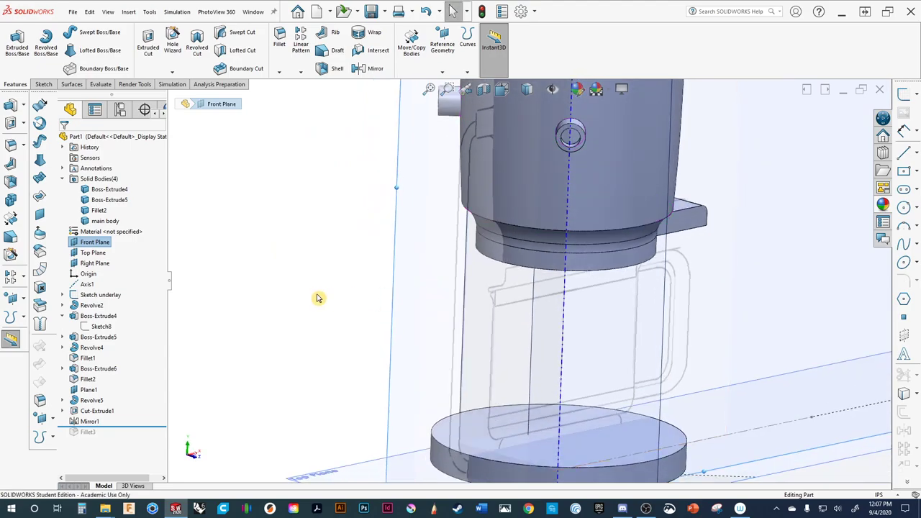
left_click_drag(160, 426, 159, 441)
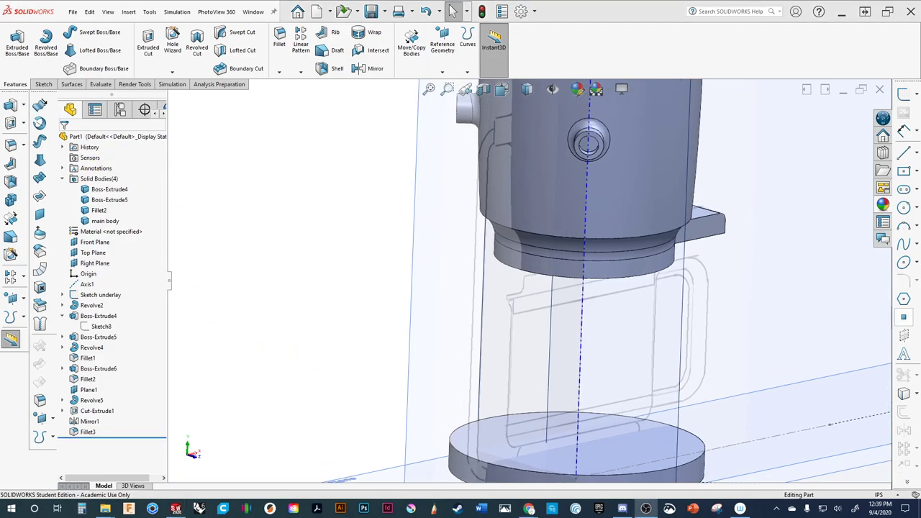
Examine the bored and filleted fittings on the main body alongside the tube outline in the reference picture.
middle_click_drag(530, 345, 478, 392, "ctrl")
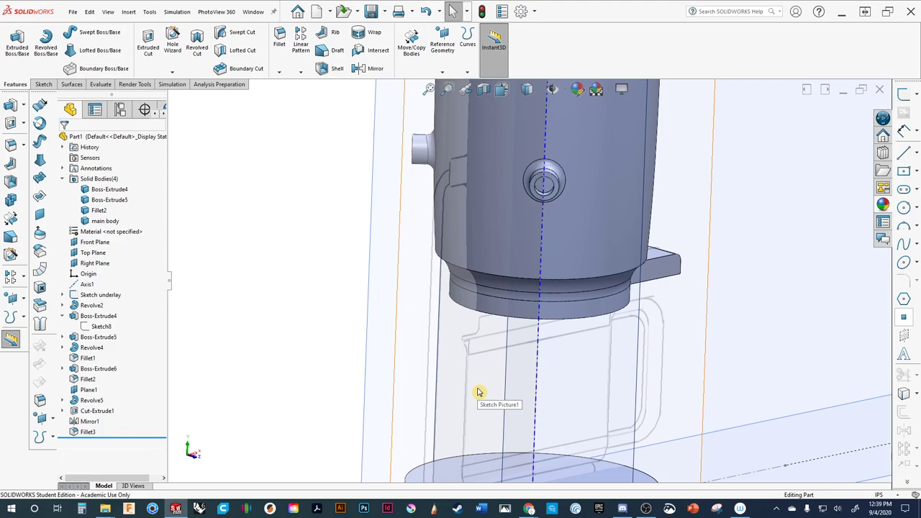
middle_click_drag(518, 381, 465, 328)
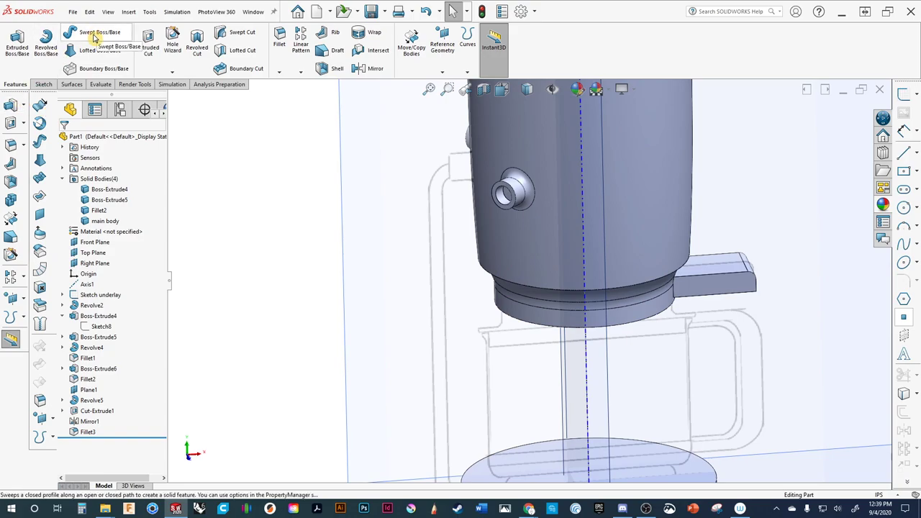
scroll(487, 283, "up", 3)
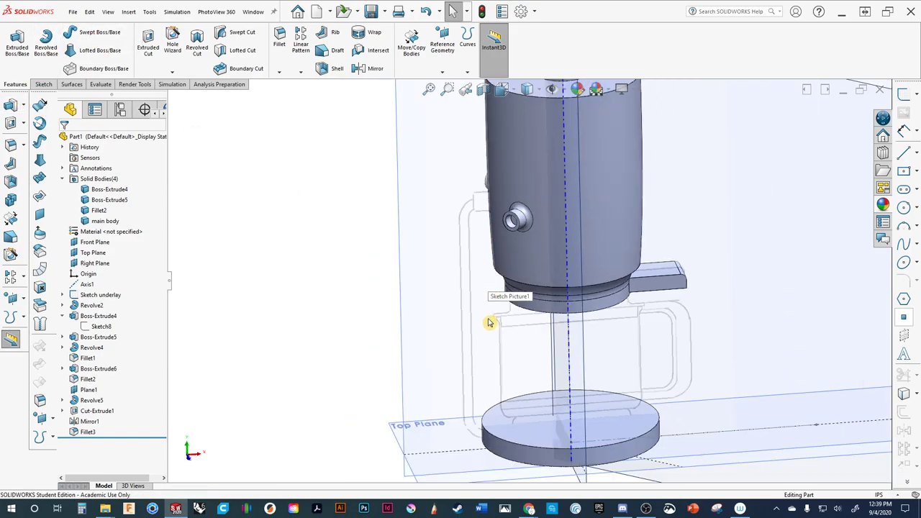
middle_click_drag(489, 323, 498, 345)
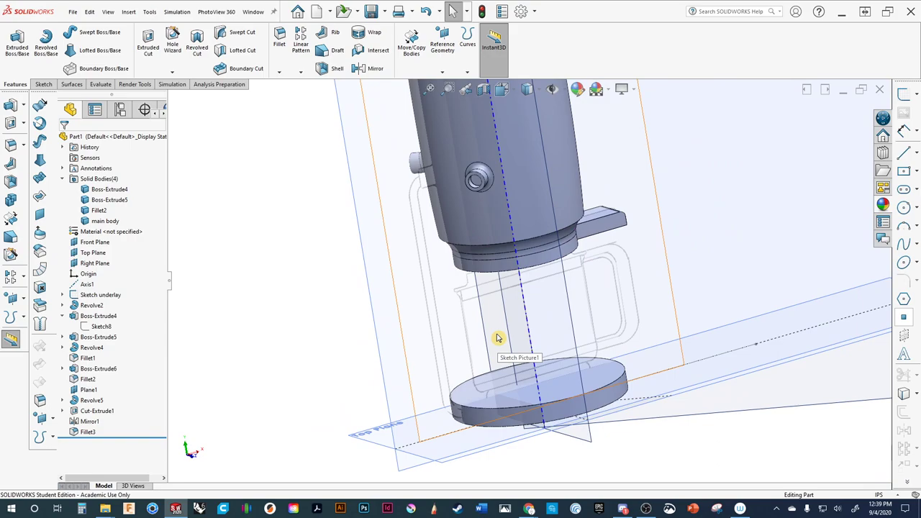
scroll(469, 216, "down", 5)
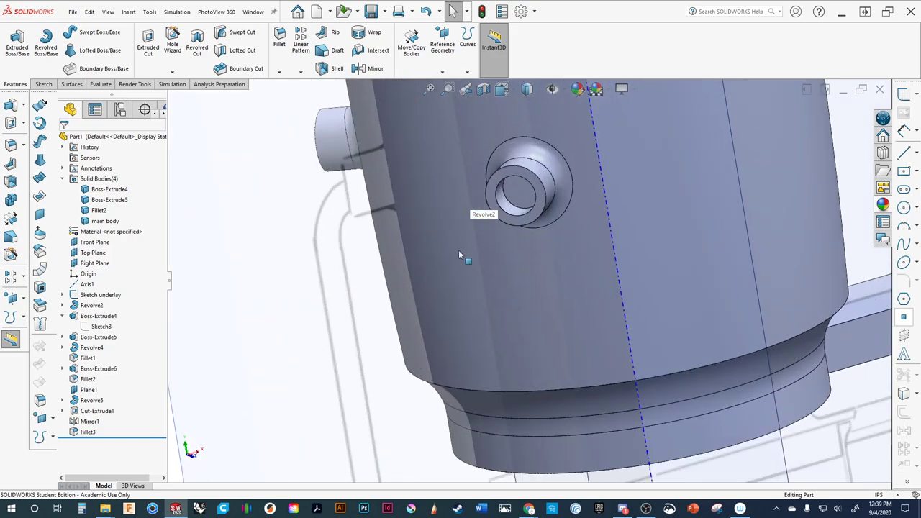
scroll(486, 255, "up", 5)
middle_click_drag(495, 273, 478, 396)
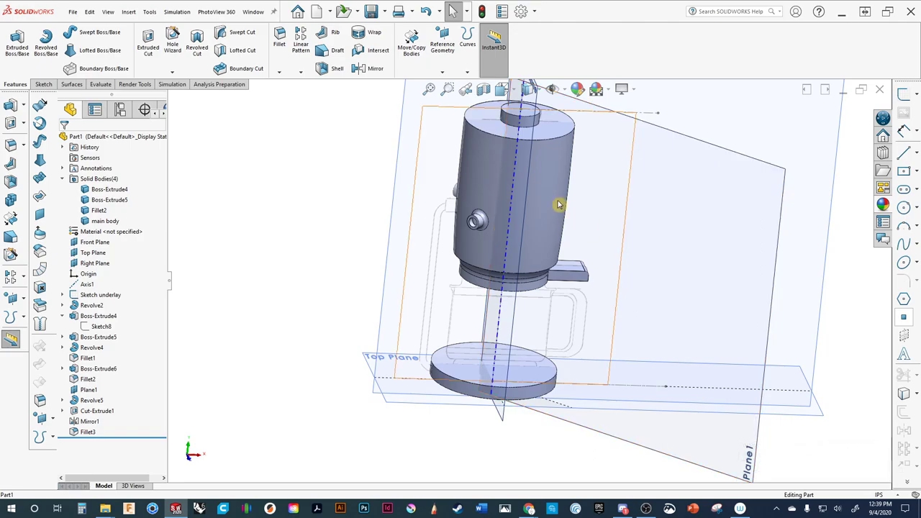
scroll(510, 206, "down", 2)
scroll(510, 207, "down", 4)
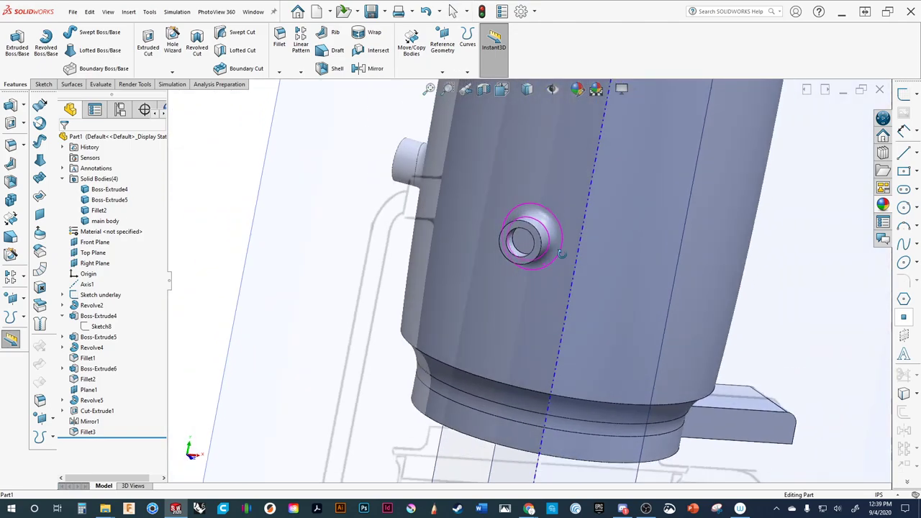
scroll(552, 266, "down", 2)
left_click(515, 228)
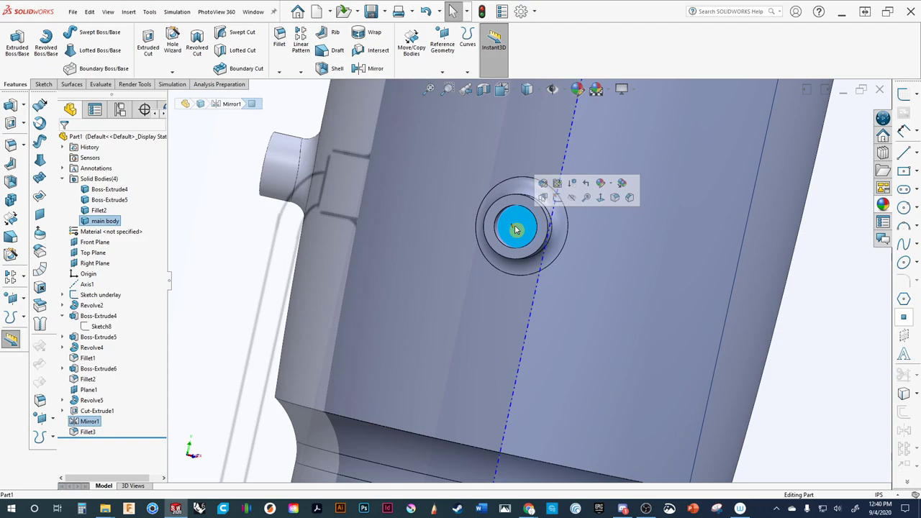
left_click(558, 199)
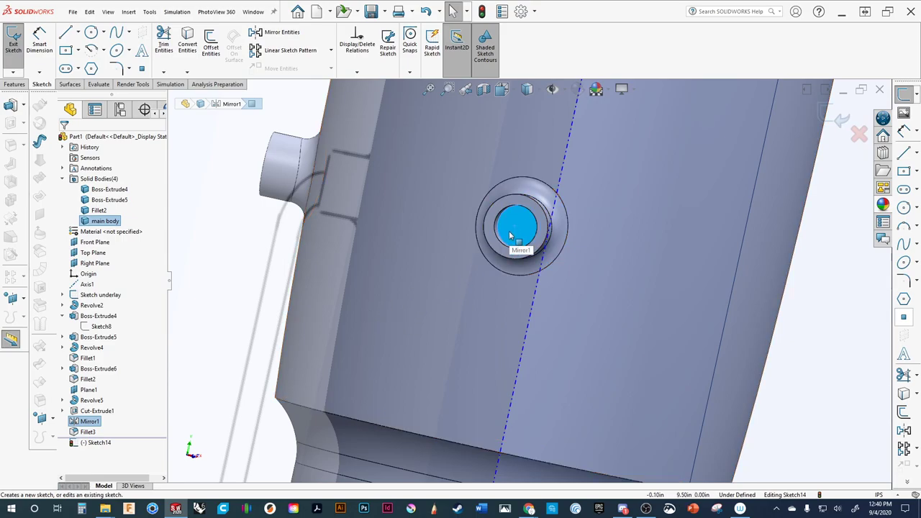
left_click(859, 133)
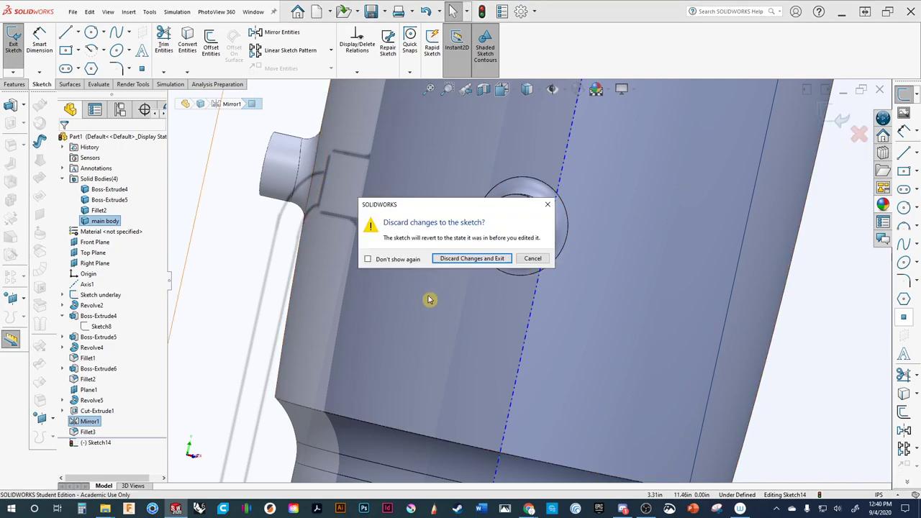
left_click(472, 258)
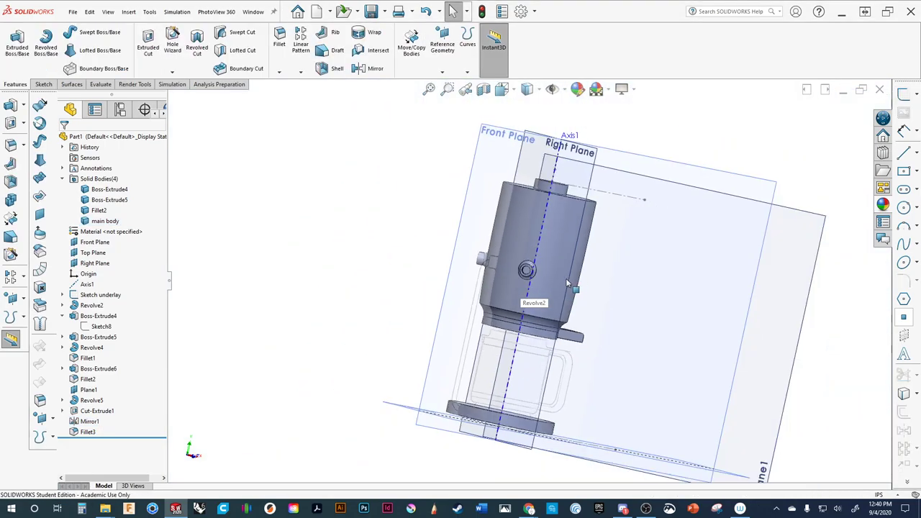
Start a sketch on Plane1 and show the model upright from the side.
middle_click_drag(568, 284, 617, 298)
left_click(677, 288)
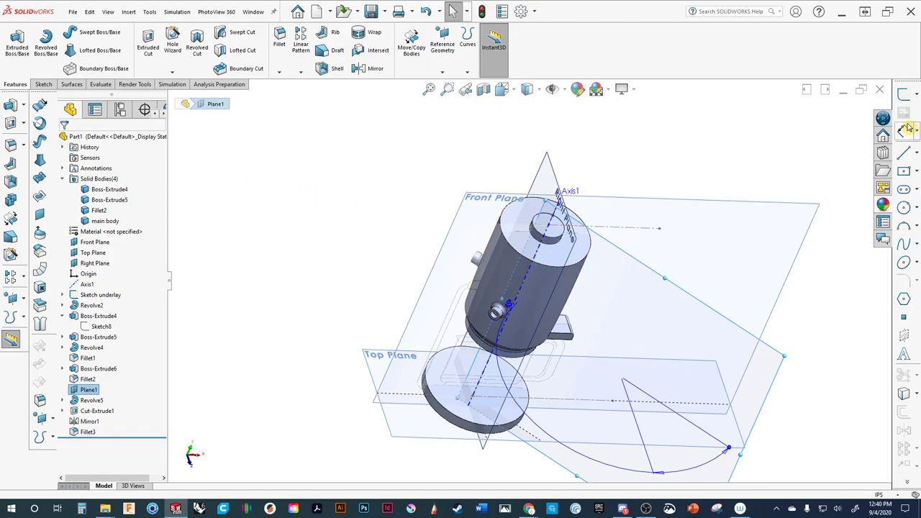
left_click(903, 95)
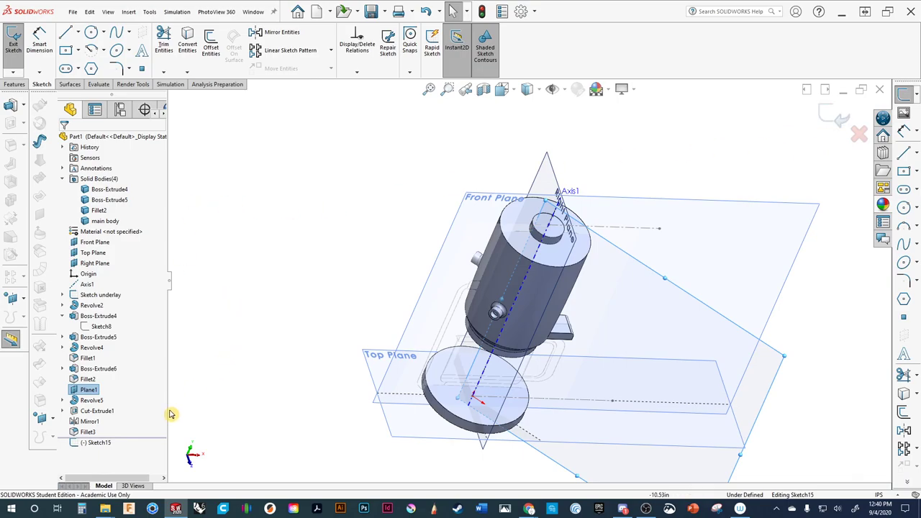
key("ctrl+8")
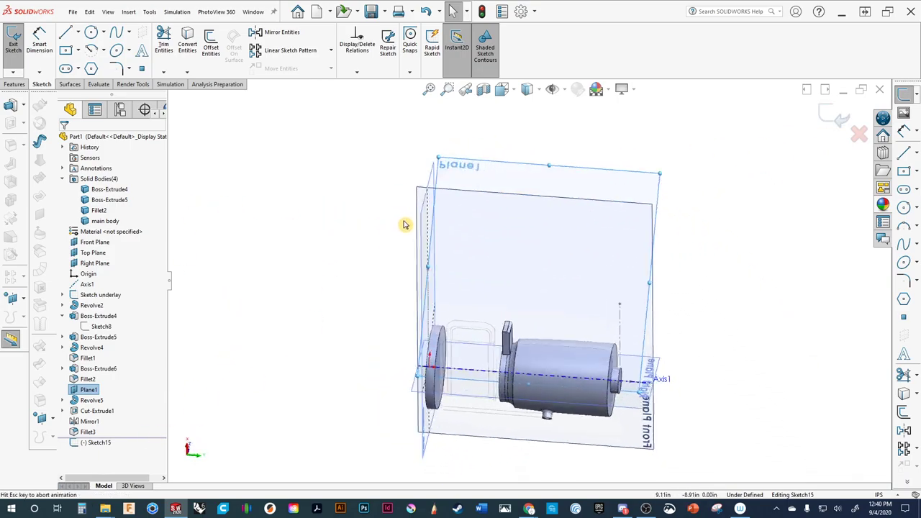
left_click(506, 91)
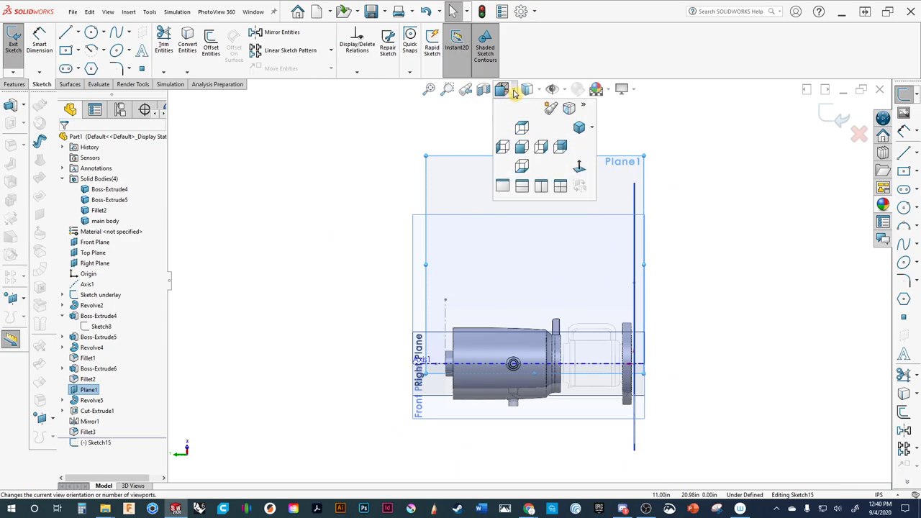
left_click(540, 148)
key("ctrl+8")
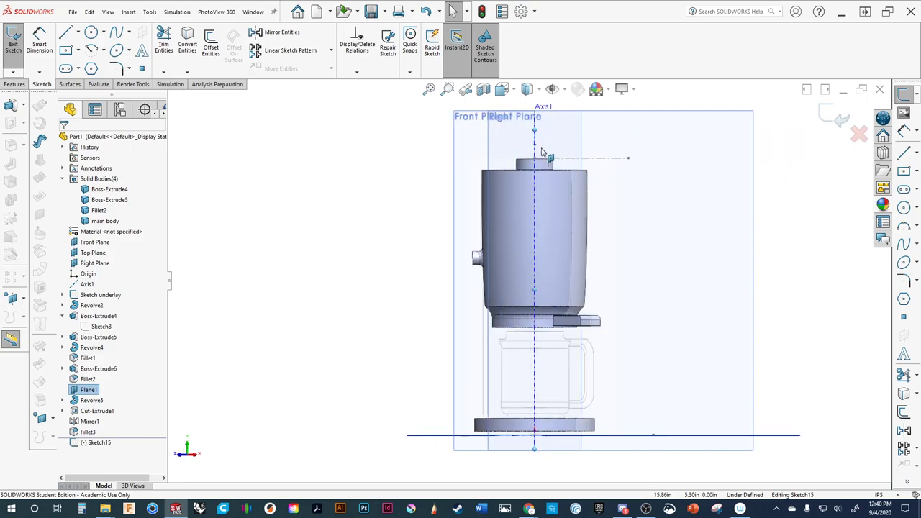
Switch the model's display style to Hidden Lines Visible so the bore inside the side fitting shows.
scroll(499, 292, "down", 5)
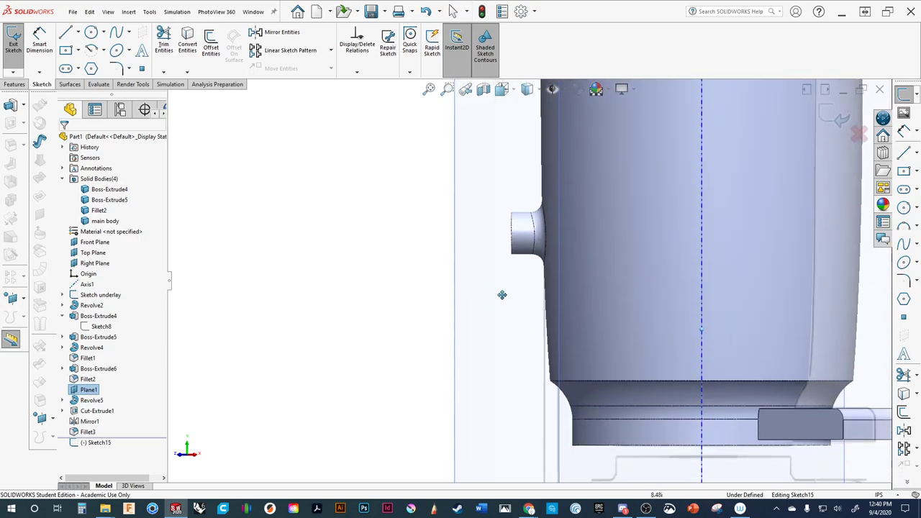
scroll(501, 294, "up", 4)
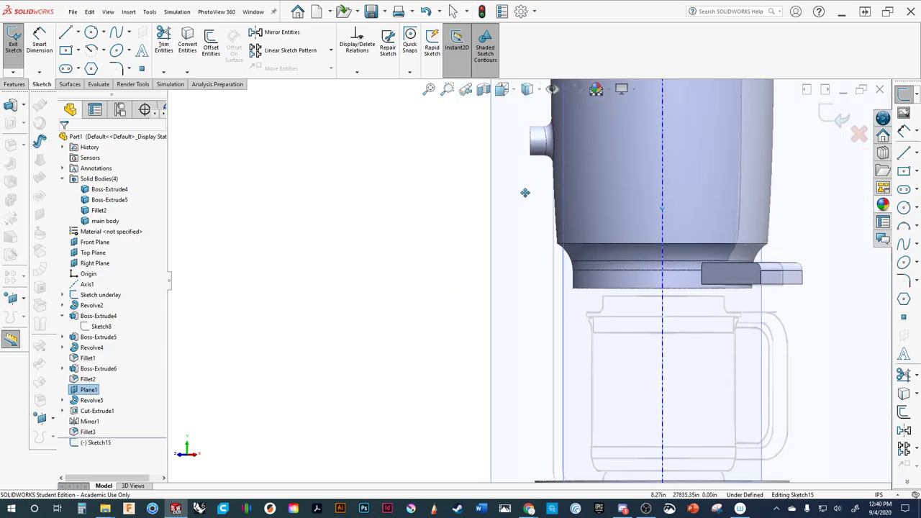
scroll(530, 263, "up", 2)
scroll(524, 291, "down", 2)
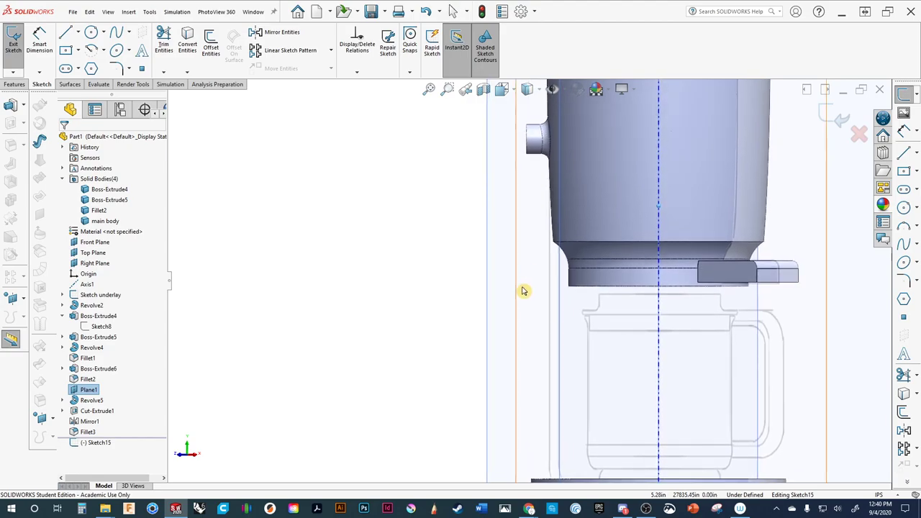
scroll(523, 194, "down", 4)
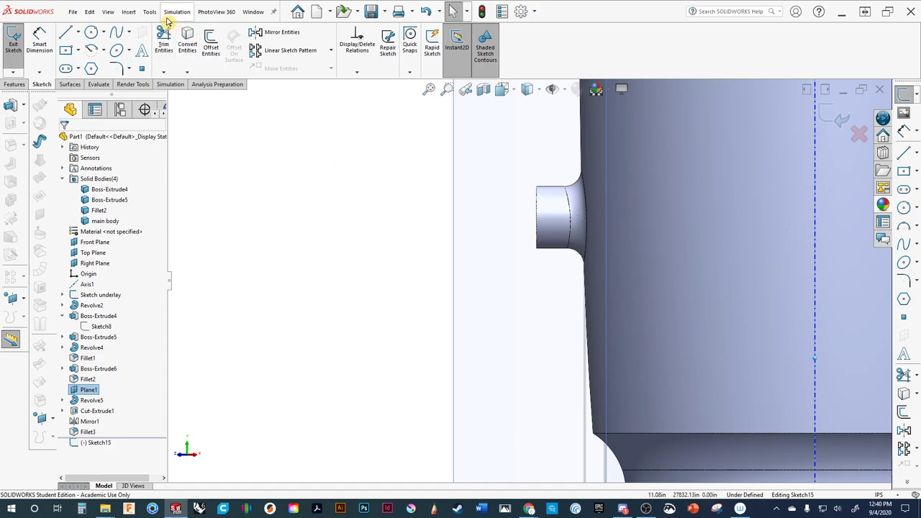
left_click(66, 33)
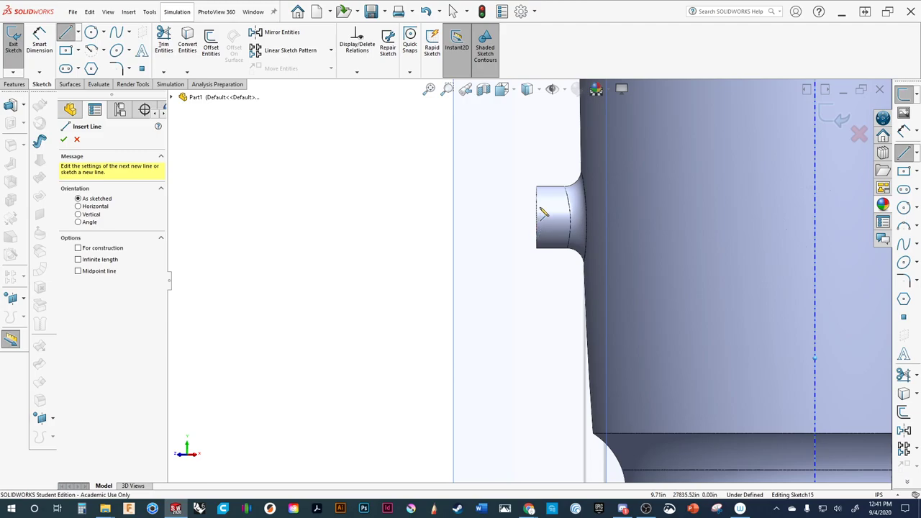
key("Escape")
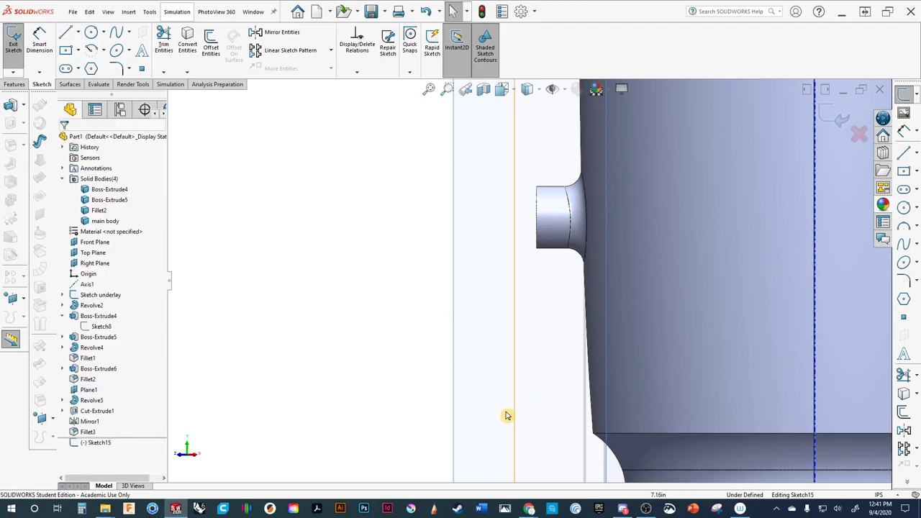
left_click(528, 90)
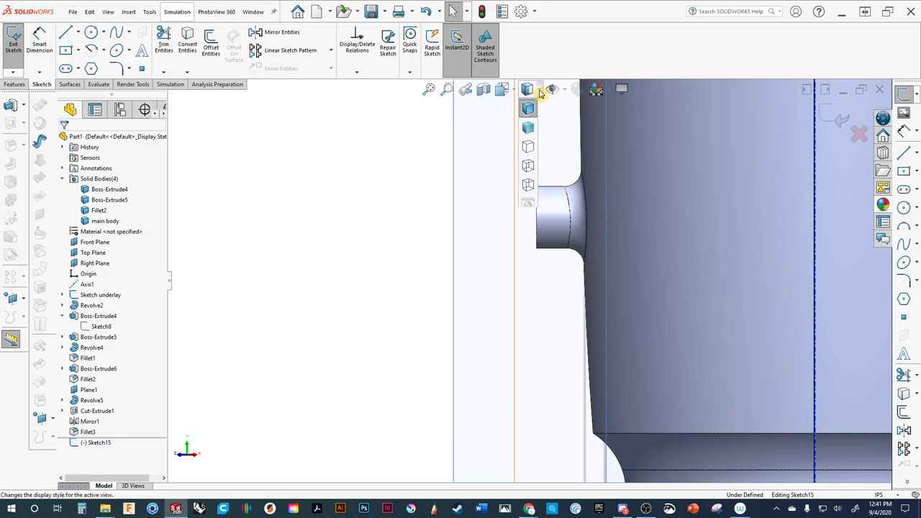
left_click(529, 166)
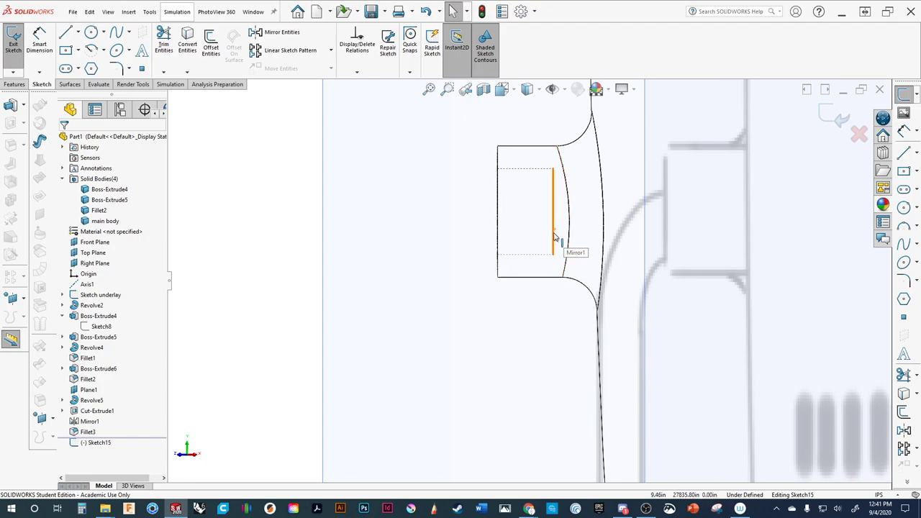
left_click(553, 226)
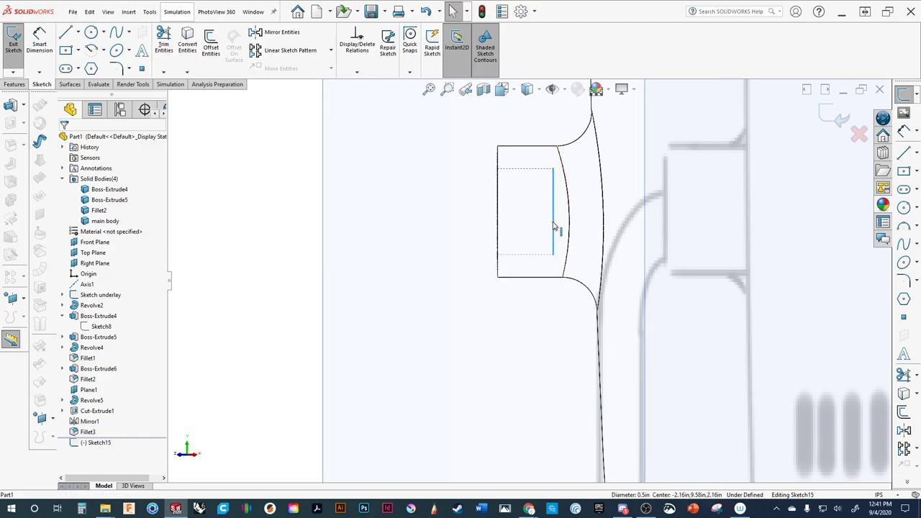
left_click(78, 31)
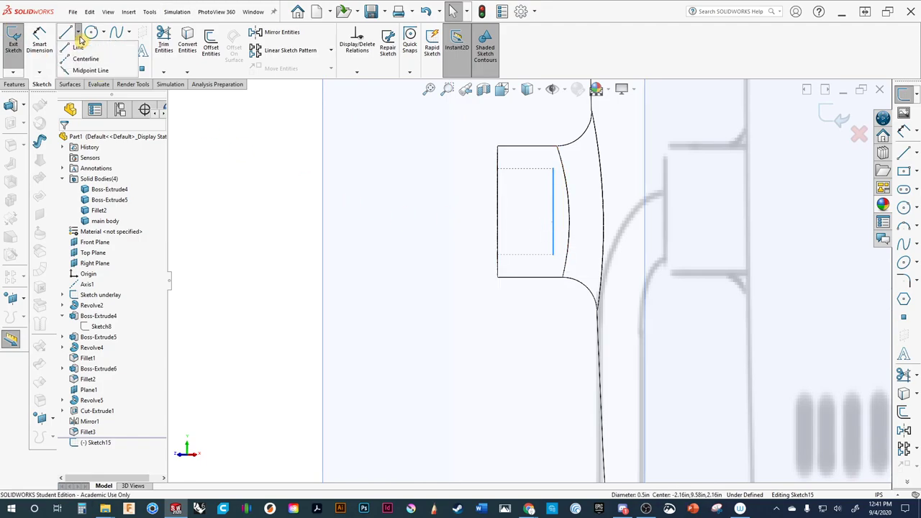
left_click(83, 56)
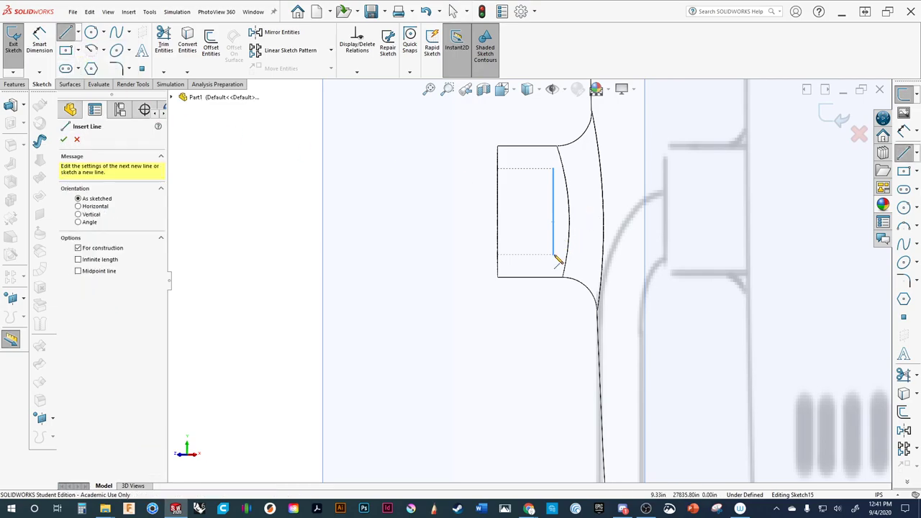
key("Escape")
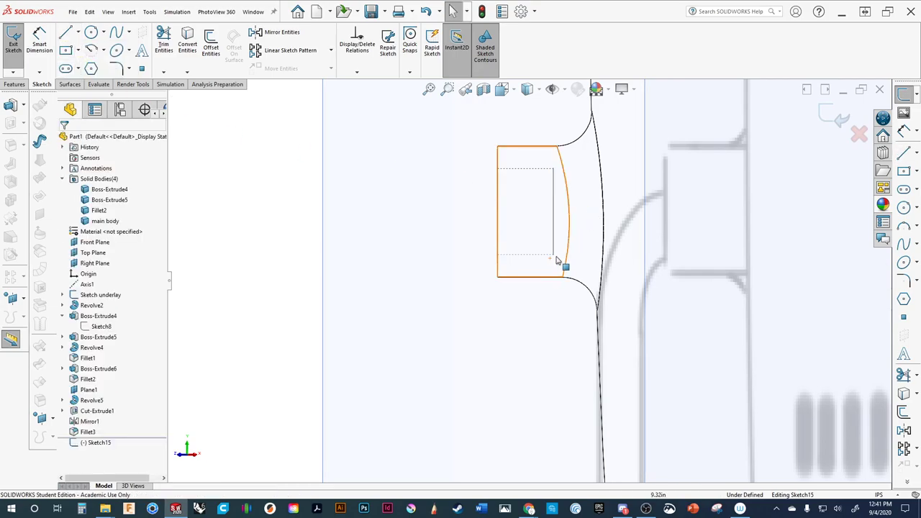
left_click(66, 33)
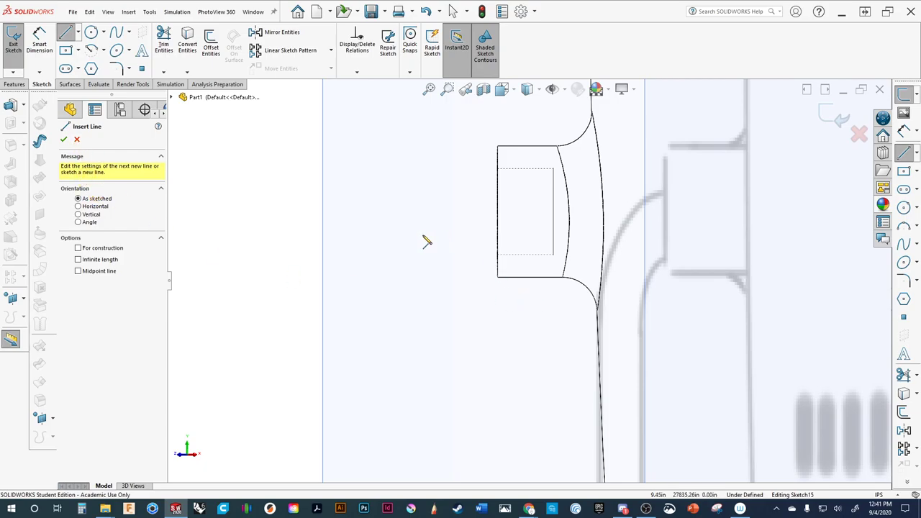
scroll(395, 302, "up", 5)
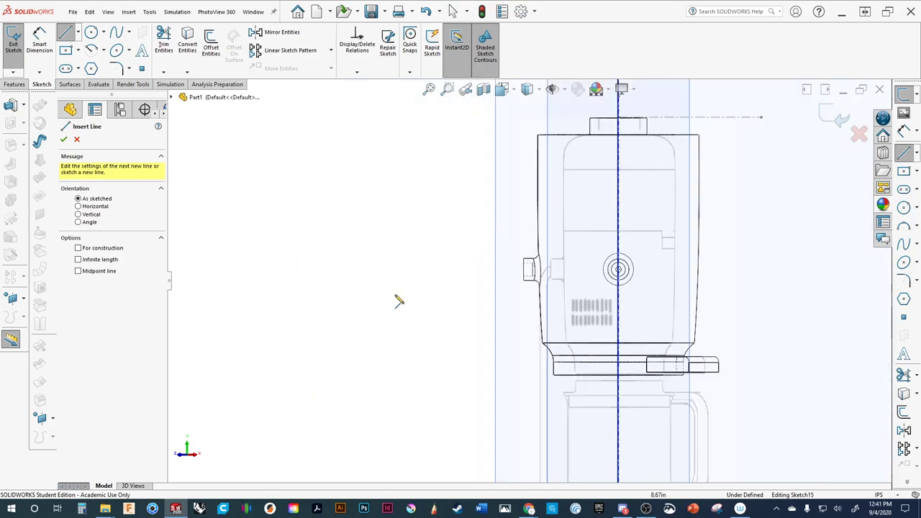
scroll(511, 289, "down", 3)
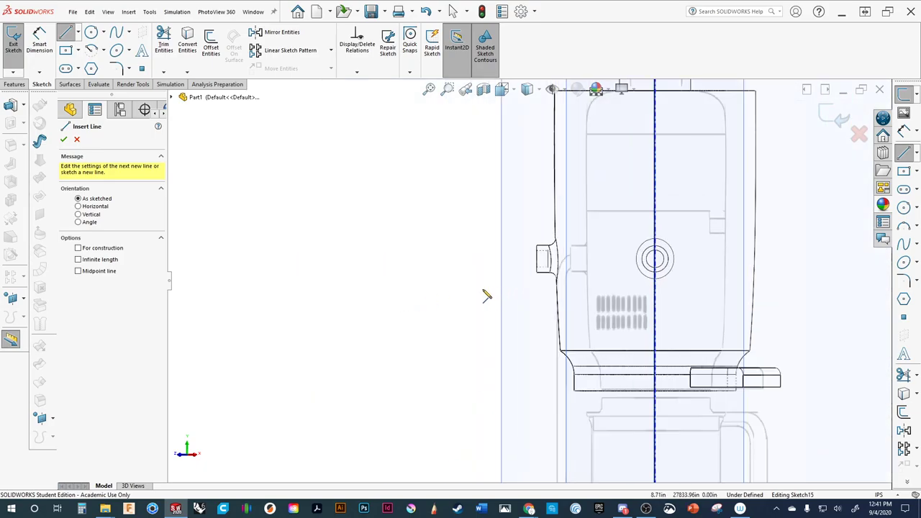
key("Escape")
key("z")
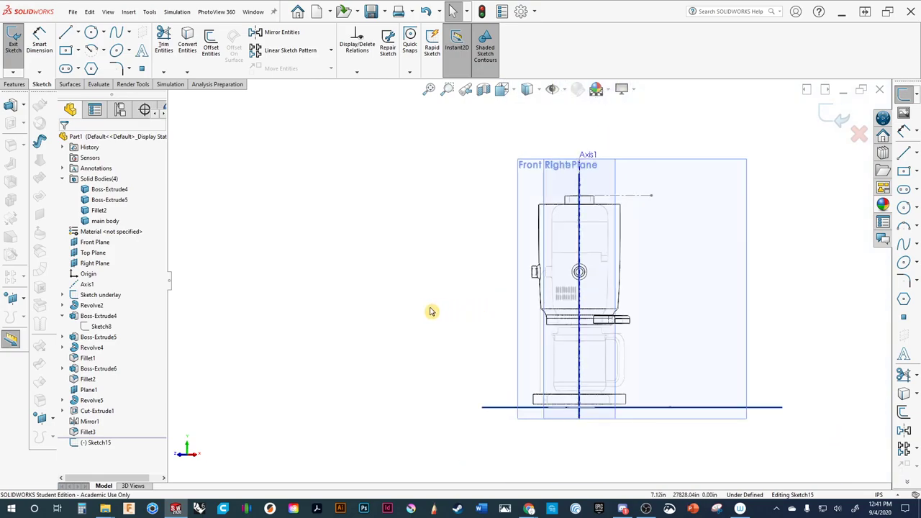
Discard the empty sketch on Plane1 and leave sketch editing.
middle_click_drag(432, 310, 469, 338)
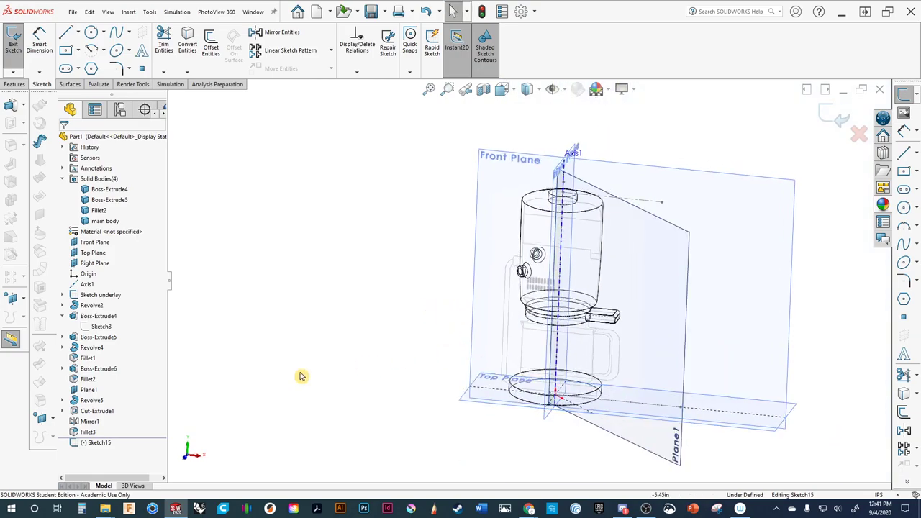
left_click(101, 442)
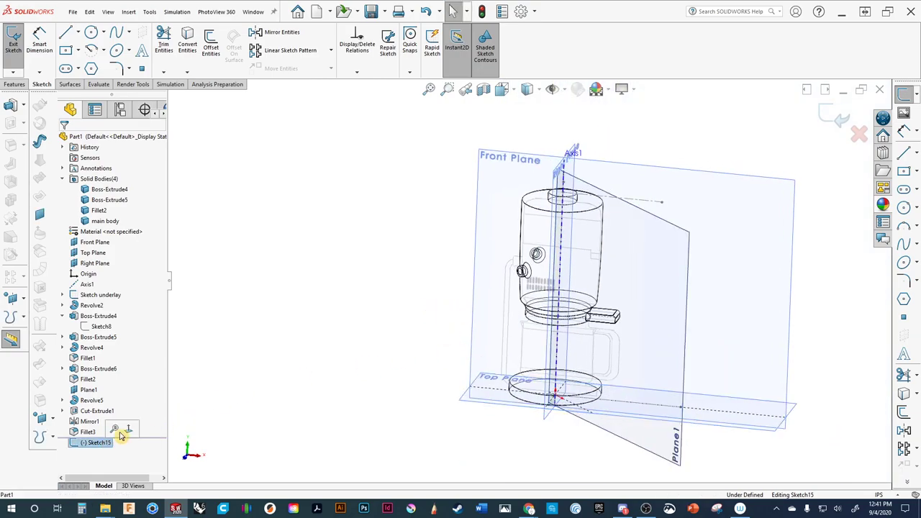
left_click(857, 133)
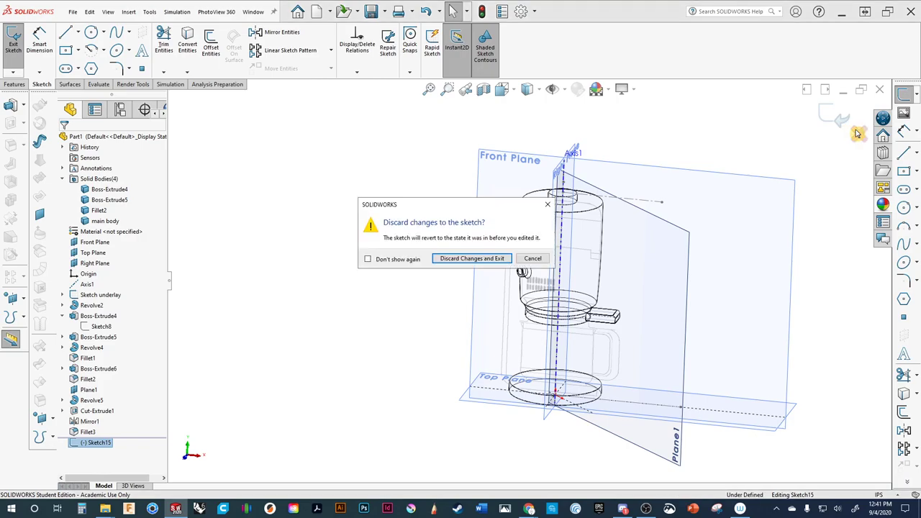
left_click(479, 259)
Start a new sketch on Plane1 and view it face-on.
middle_click_drag(501, 276, 527, 316)
left_click(757, 240)
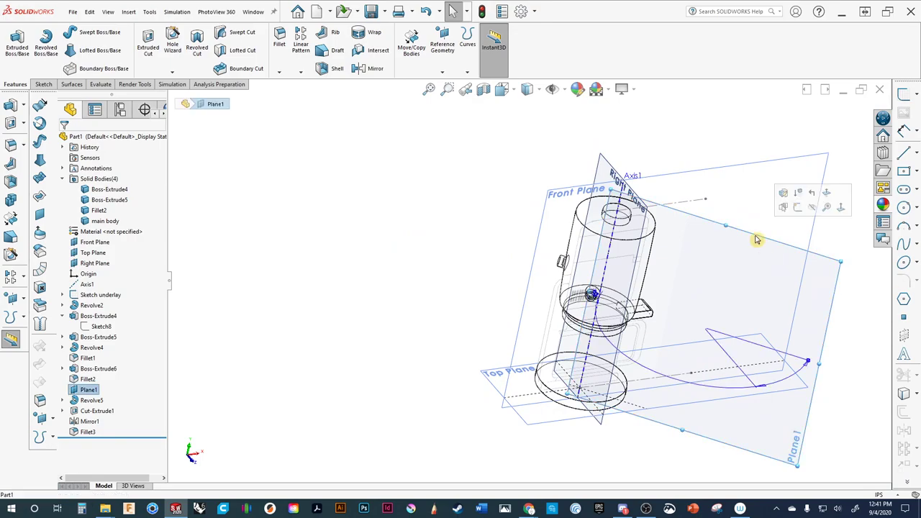
left_click(798, 212)
middle_click_drag(525, 274, 520, 243)
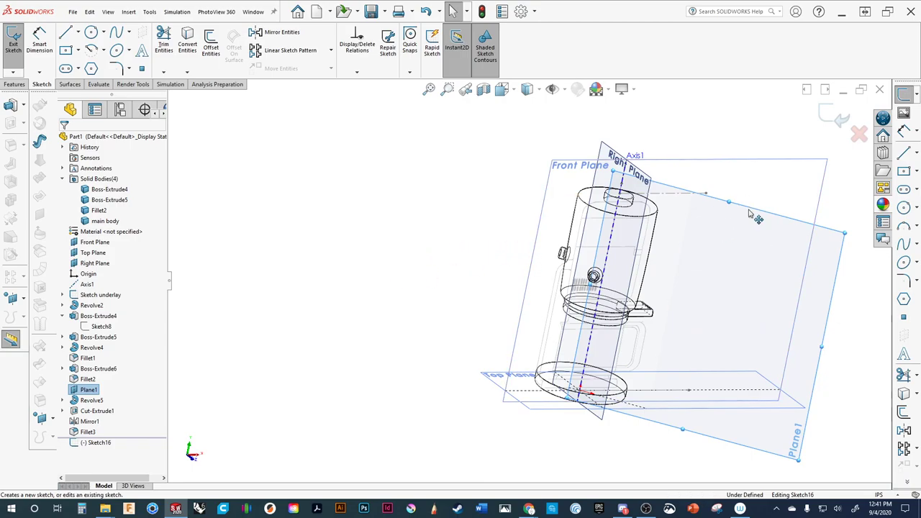
key("ctrl+8")
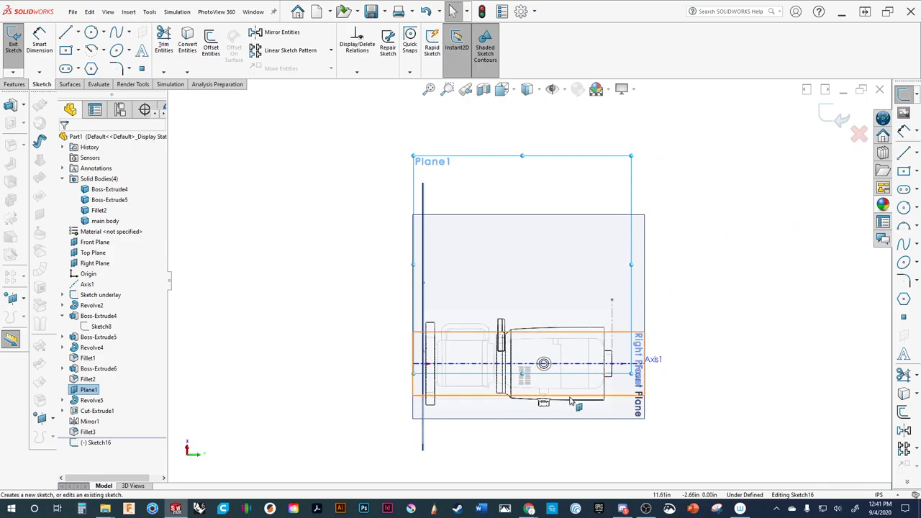
Draw a construction line across the inner end of the side fitting's bore, from corner to corner.
scroll(568, 417, "down", 5)
scroll(649, 382, "down", 4)
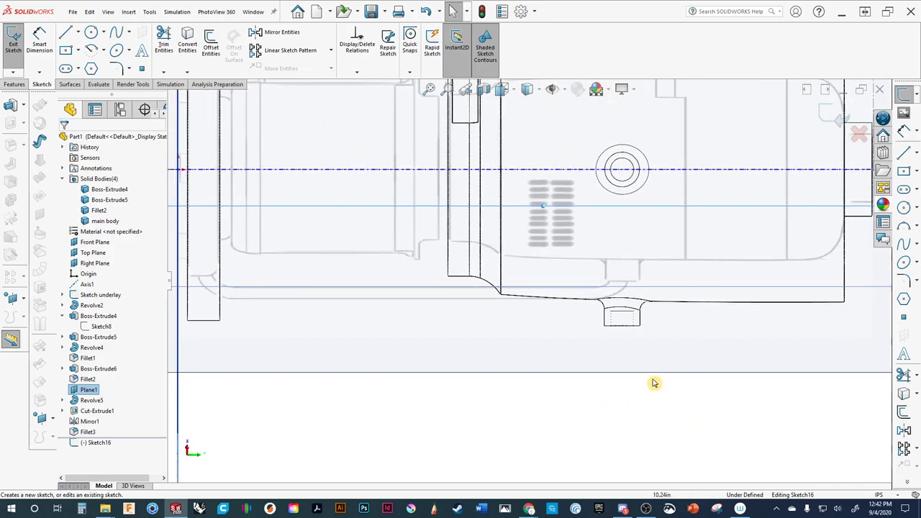
left_click(78, 33)
left_click(79, 59)
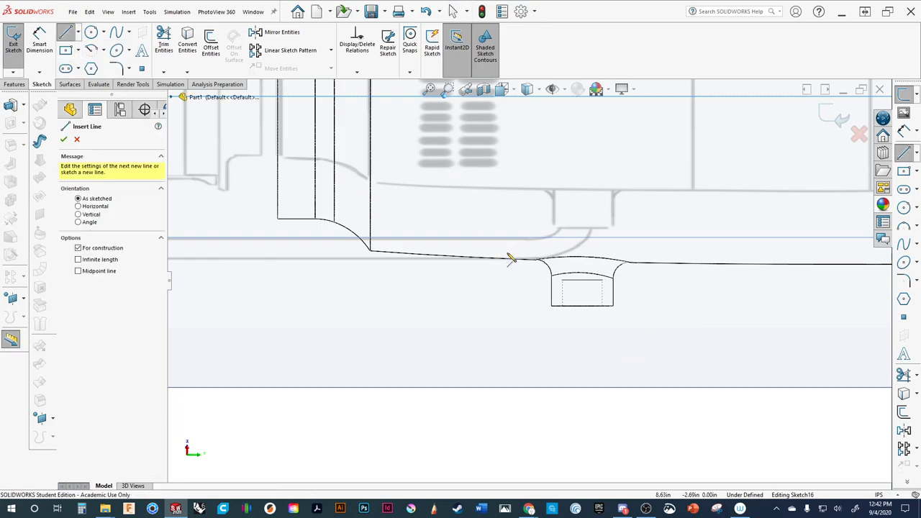
scroll(581, 279, "down", 5)
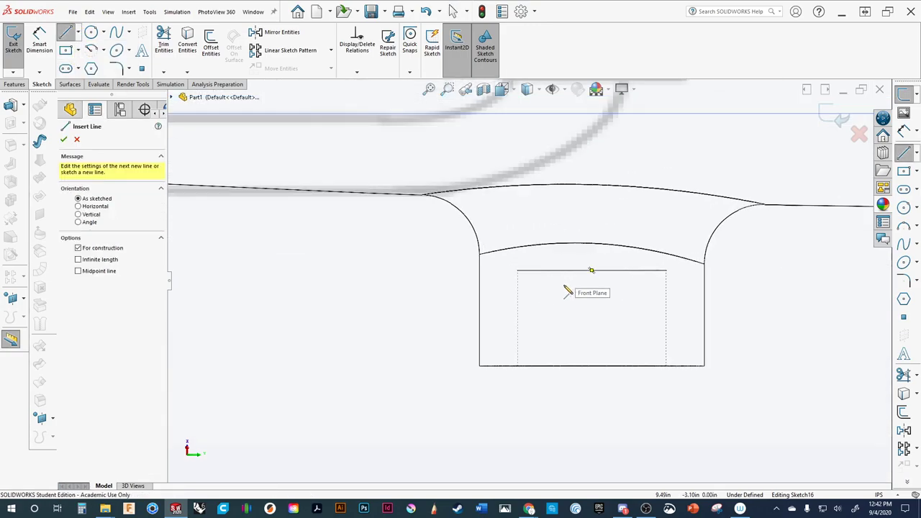
left_click(517, 271)
left_click(666, 271)
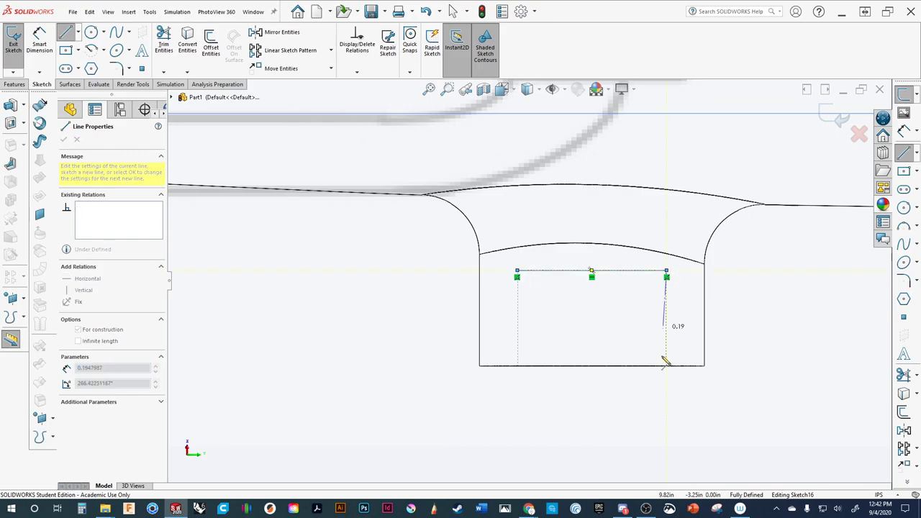
key("Escape")
Draw a construction line along the outer end of the round base's side profile, from corner to corner.
scroll(491, 353, "up", 10)
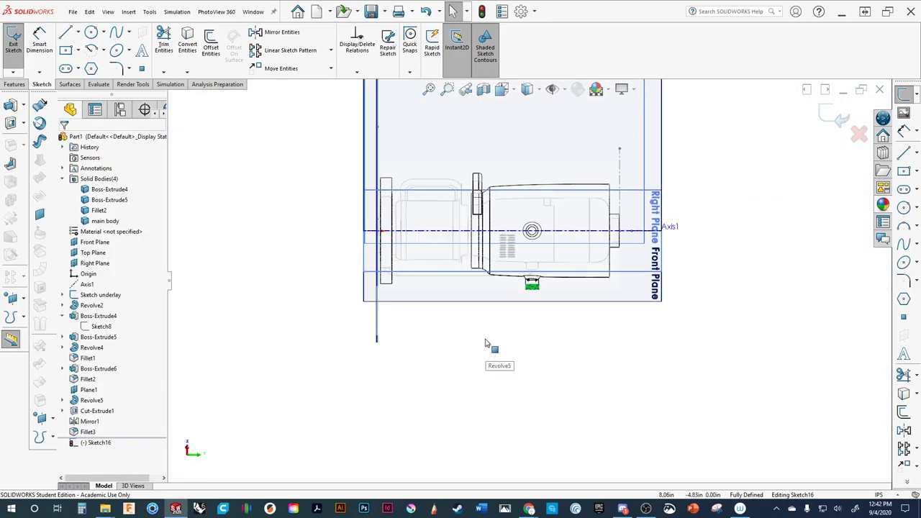
scroll(537, 285, "down", 8)
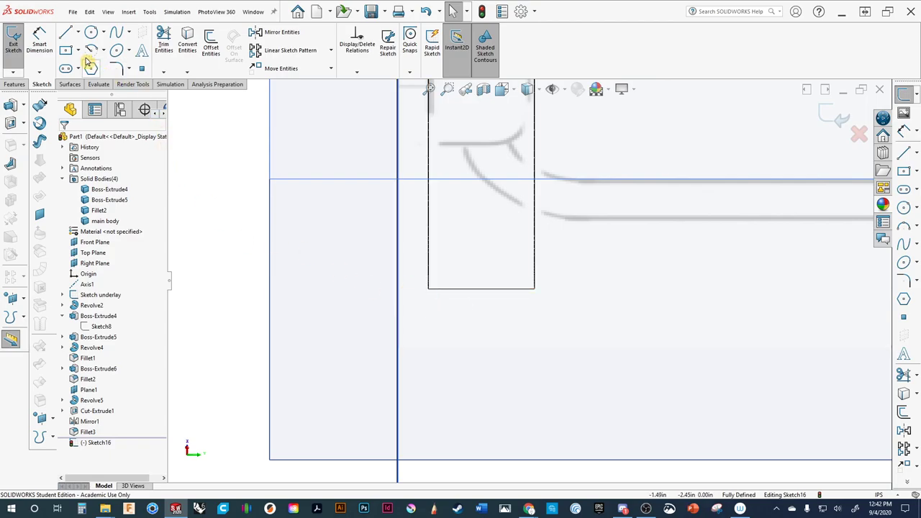
left_click(66, 32)
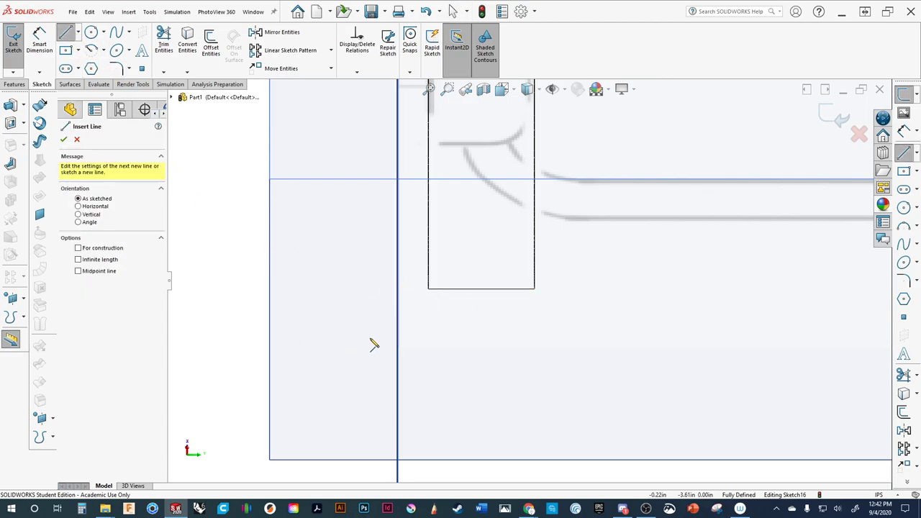
left_click(78, 34)
left_click(86, 58)
left_click(430, 289)
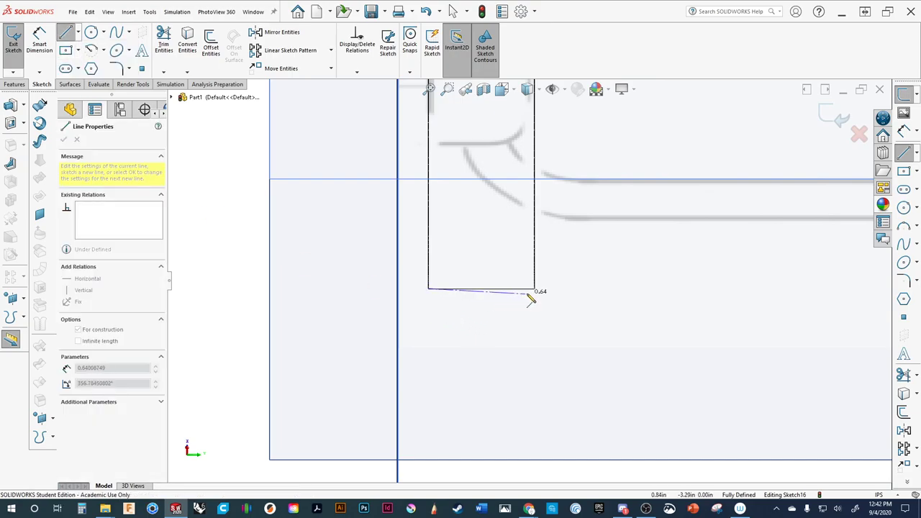
left_click(534, 288)
key("Escape")
key("Escape")
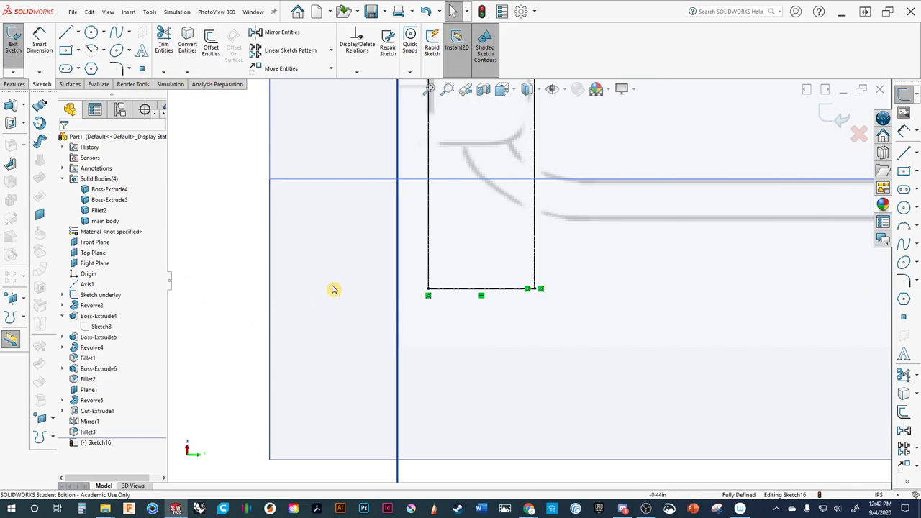
Draw a short vertical line from the base construction line's midpoint, continued by a horizontal line about 10.16 in long running past the side fitting.
scroll(609, 263, "up", 5)
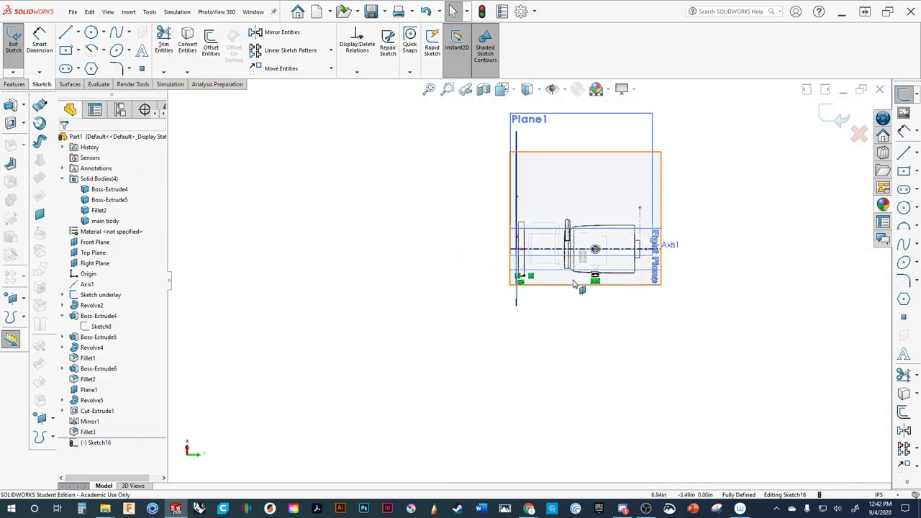
scroll(616, 274, "down", 6)
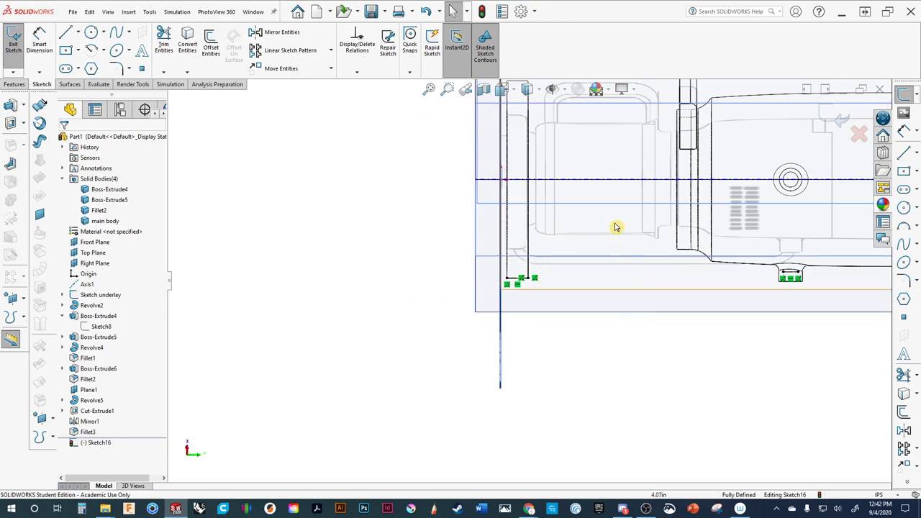
scroll(534, 303, "down", 6)
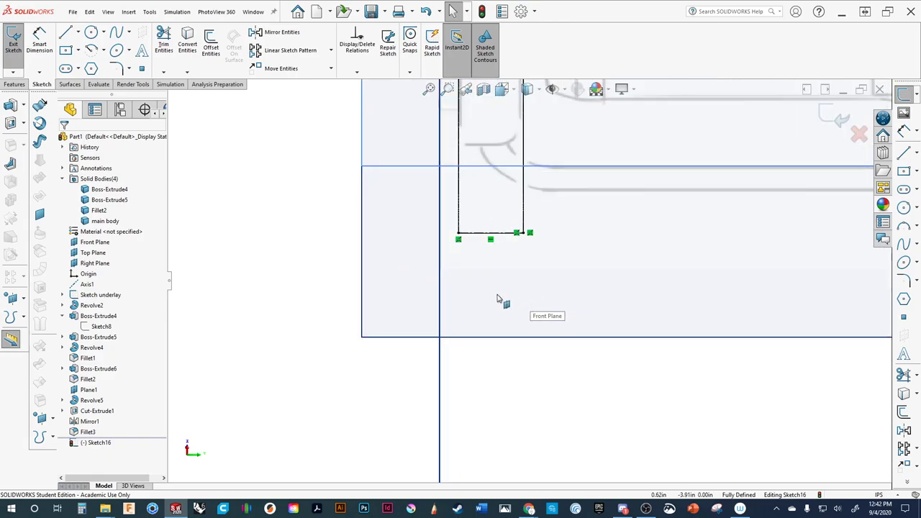
left_click(66, 34)
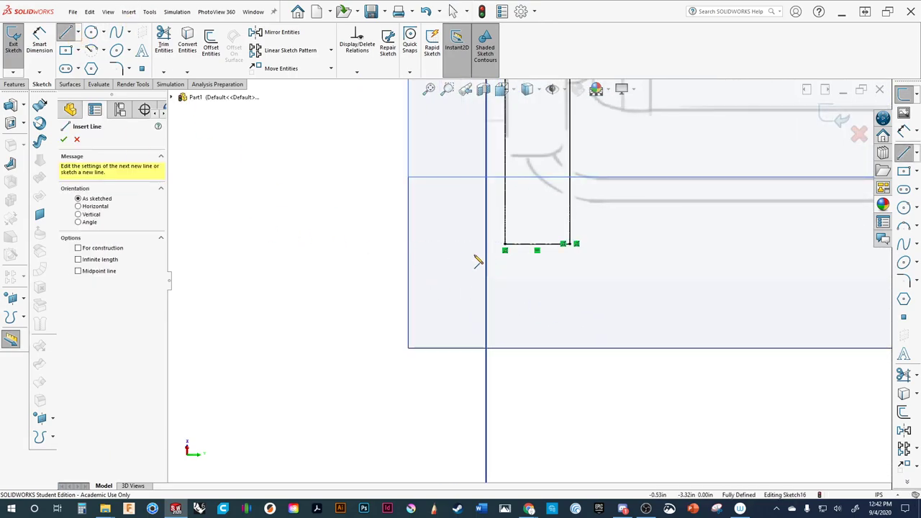
left_click(536, 249)
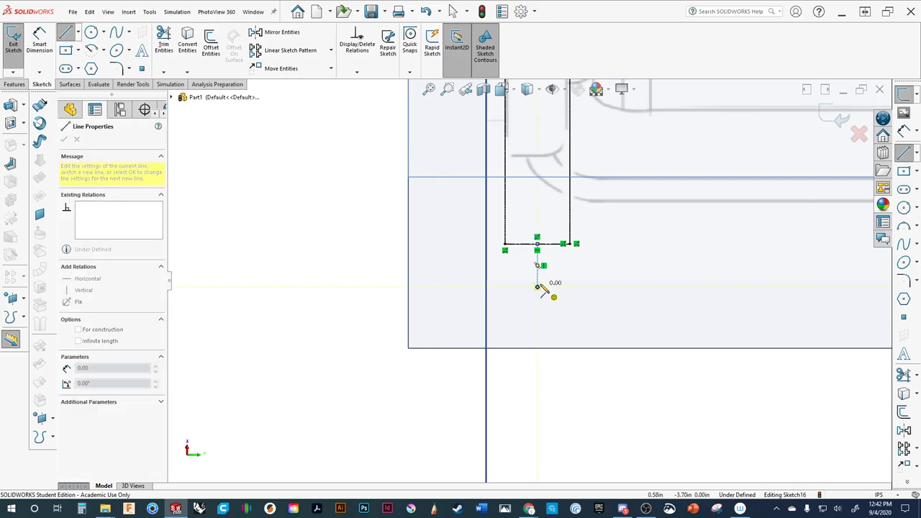
scroll(540, 293, "up", 5)
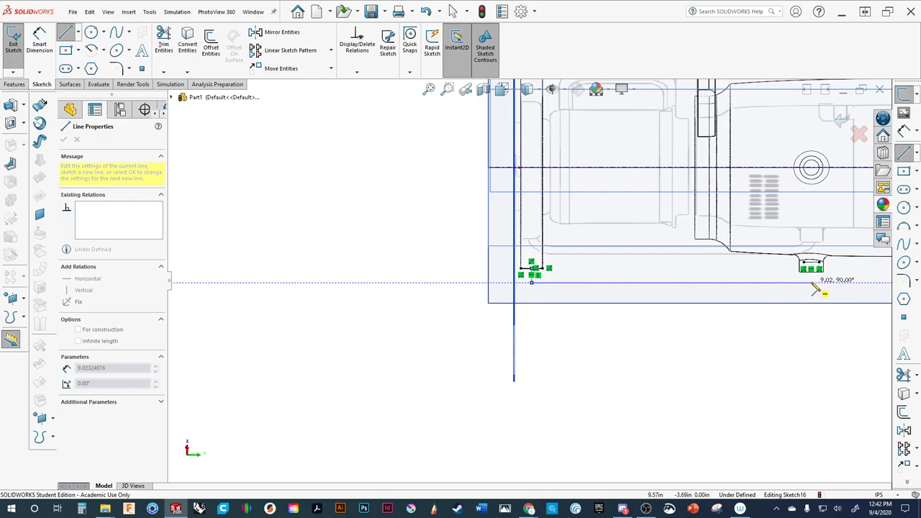
scroll(815, 288, "down", 8)
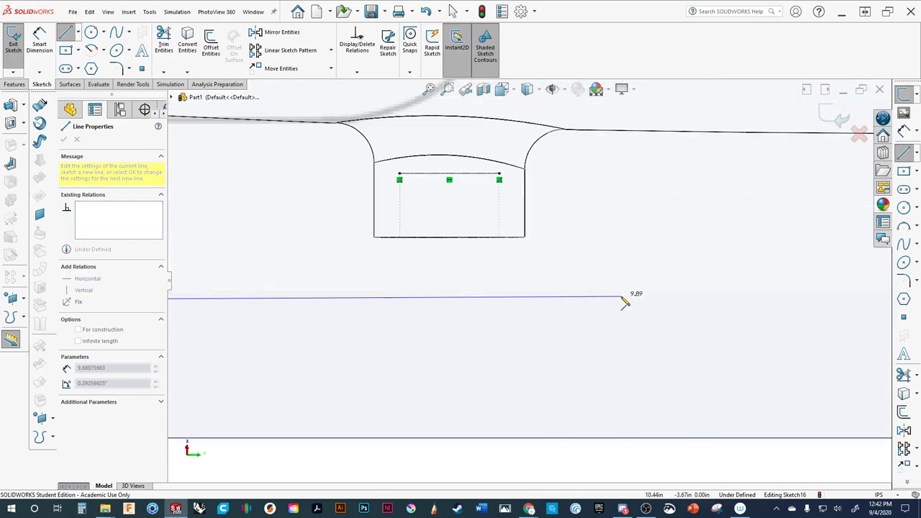
scroll(561, 295, "up", 5)
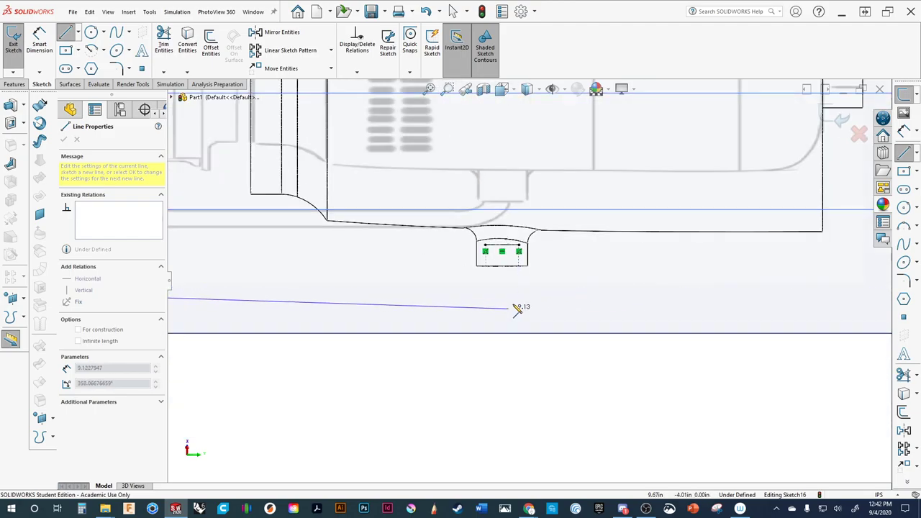
left_click(577, 289)
key("Escape")
Draw a vertical line from the midpoint of the fitting's bore construction line, crossing the long horizontal line.
scroll(497, 257, "down", 3)
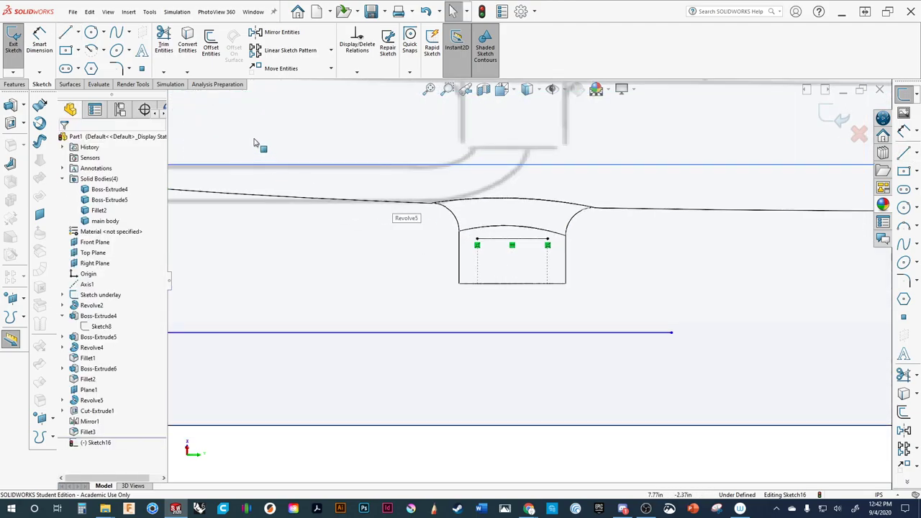
left_click(65, 33)
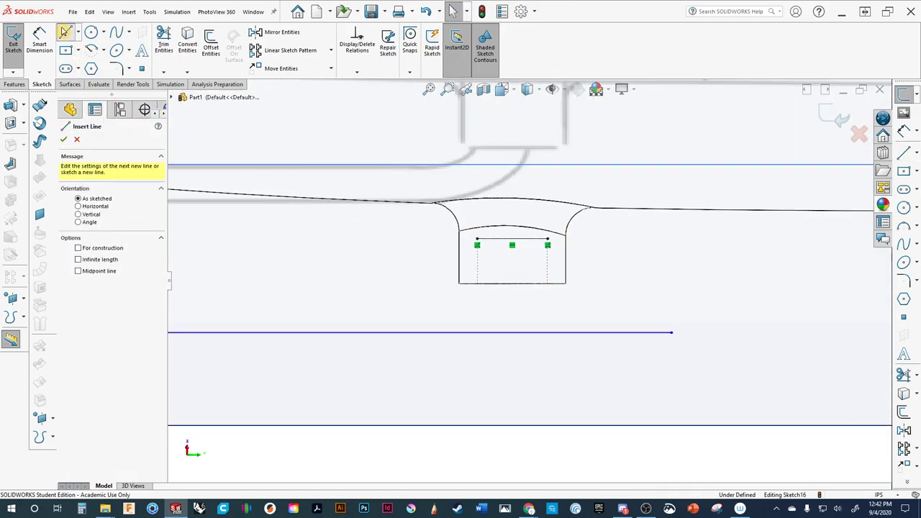
left_click(511, 238)
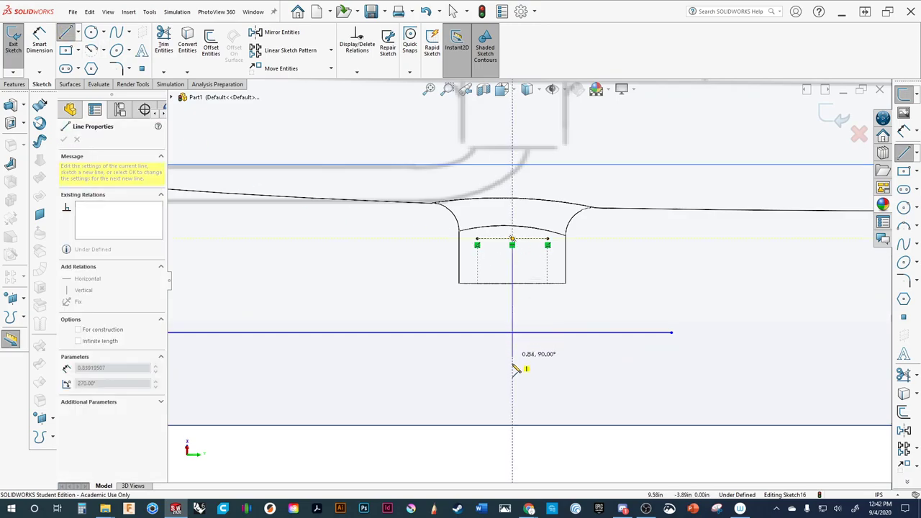
left_click(512, 408)
key("Escape")
scroll(468, 405, "up", 5)
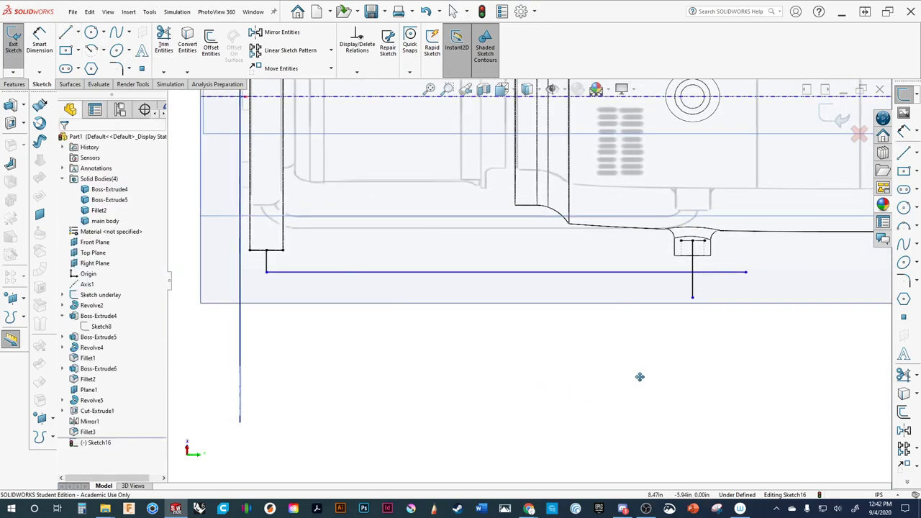
Move the long horizontal line slightly farther from the body and trim the overhanging ends where it crosses the fitting's line.
scroll(551, 353, "down", 3)
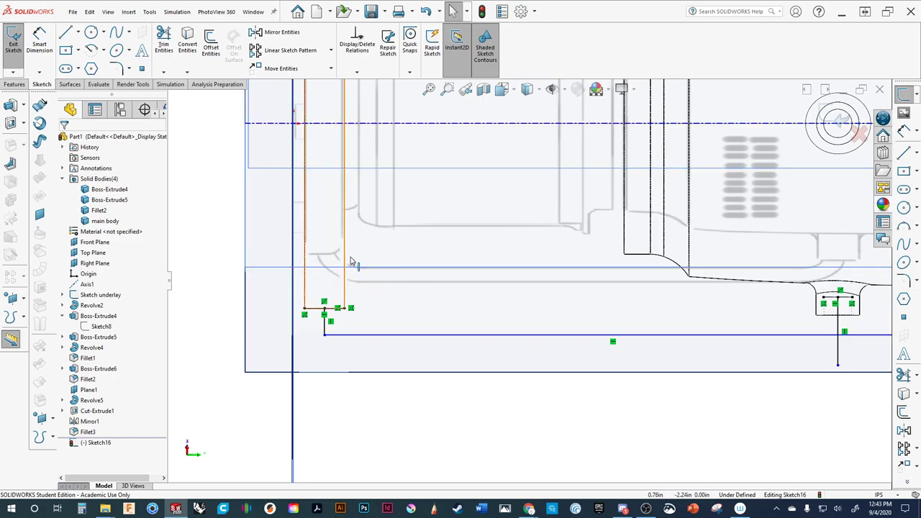
middle_click_drag(499, 304, 374, 302, "ctrl")
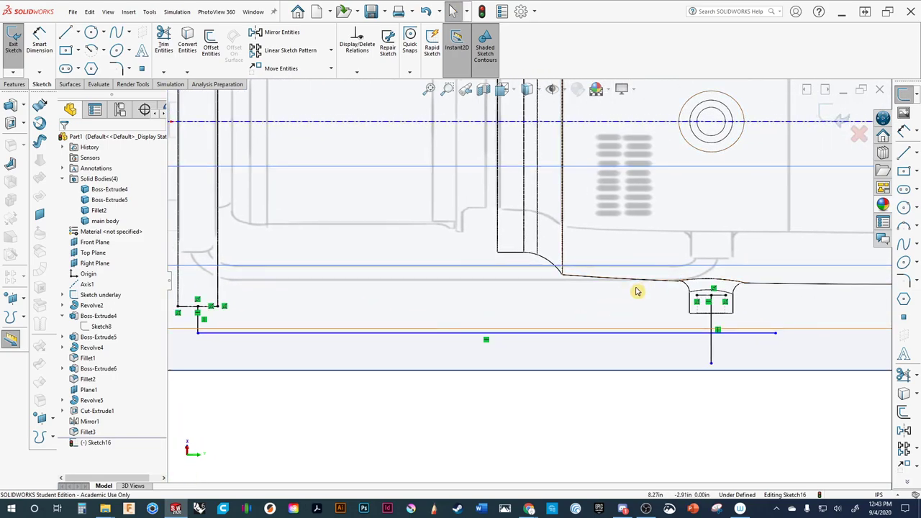
middle_click_drag(628, 331, 704, 324, "ctrl")
left_click_drag(422, 332, 425, 344)
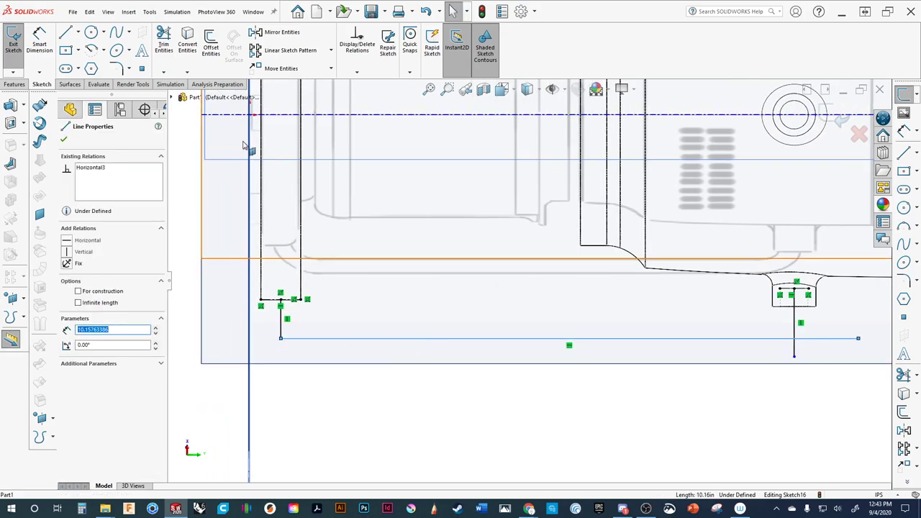
left_click(164, 40)
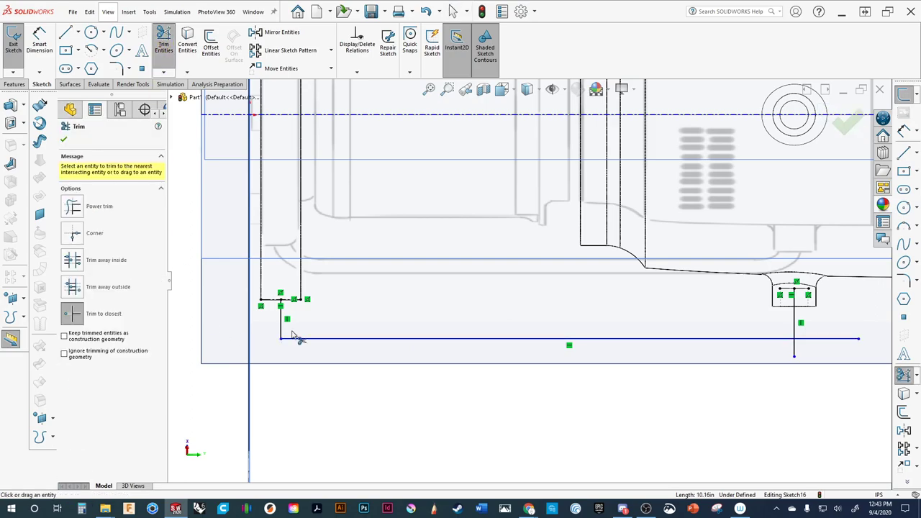
left_click(815, 342)
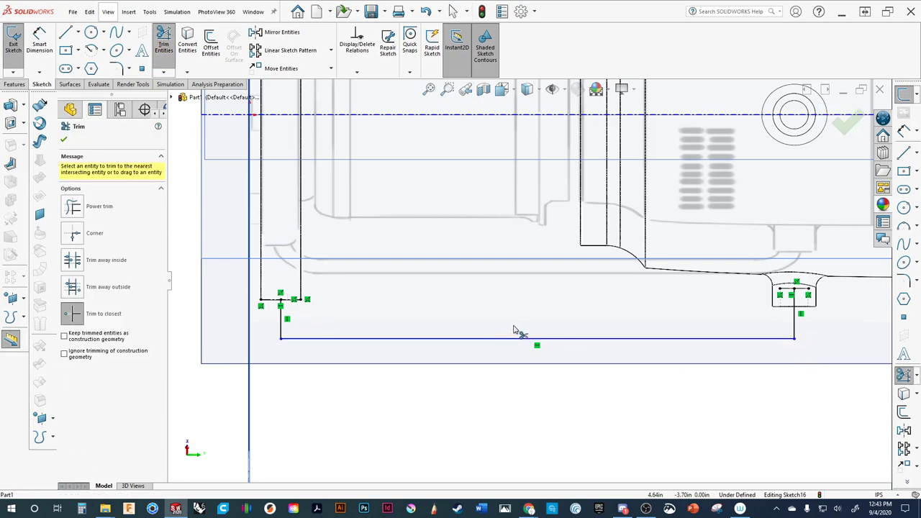
Round both corners of the tube path with 0.50 in sketch fillets.
mouse_move(344, 316)
middle_mouse_down("ctrl")
mouse_move(378, 304)
mouse_move(381, 257)
middle_mouse_up("ctrl")
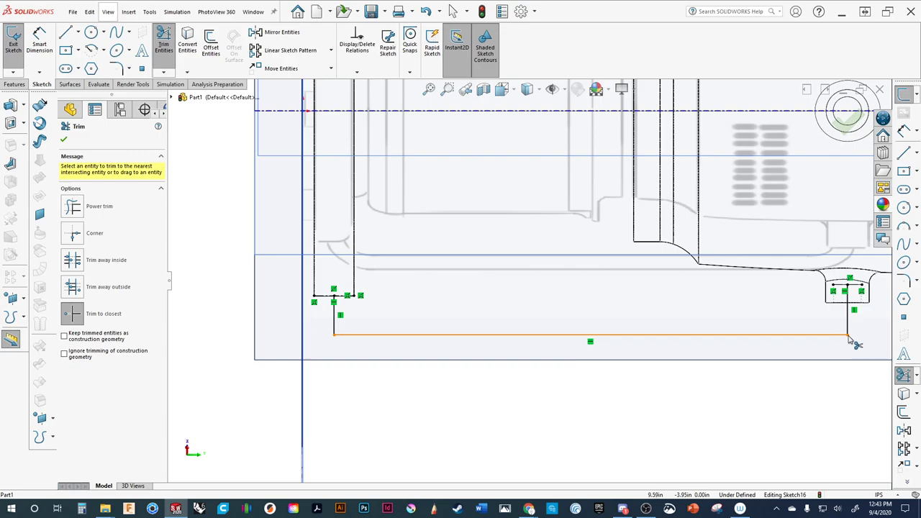
left_click(904, 280)
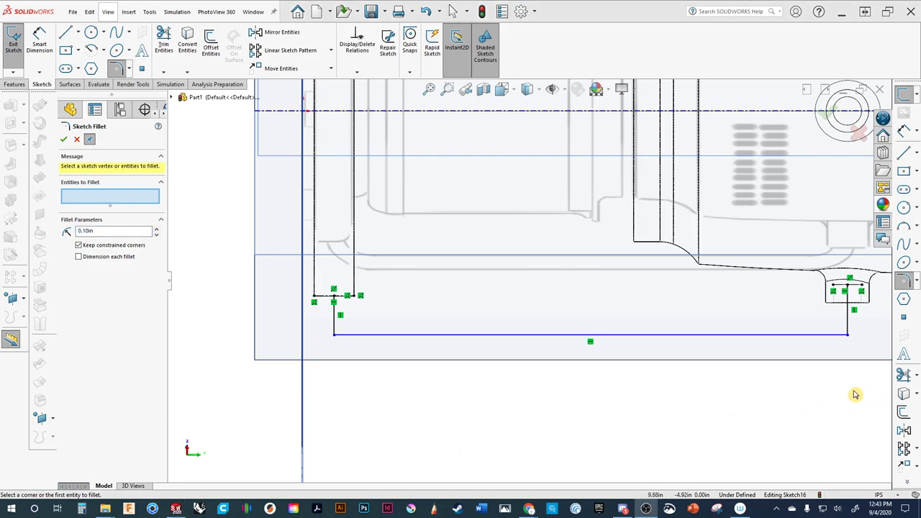
left_click(806, 335)
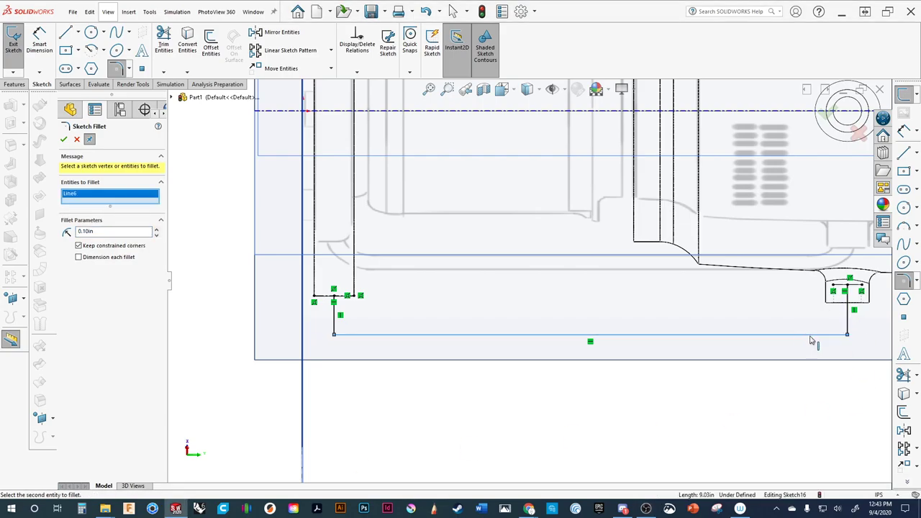
left_click(850, 328)
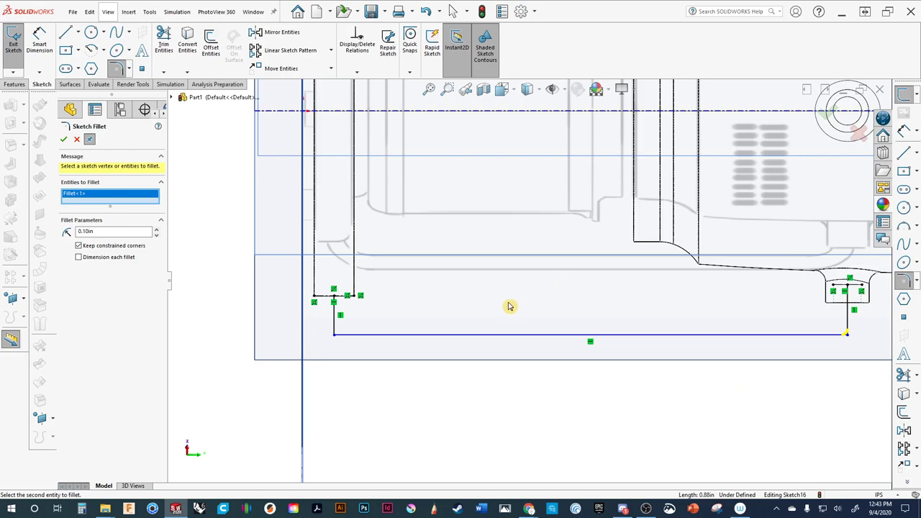
left_click(347, 335)
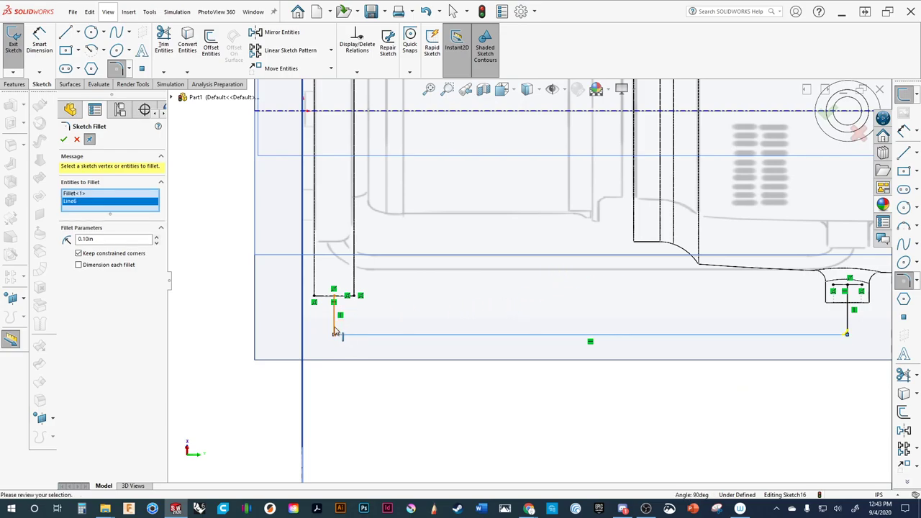
left_click(334, 324)
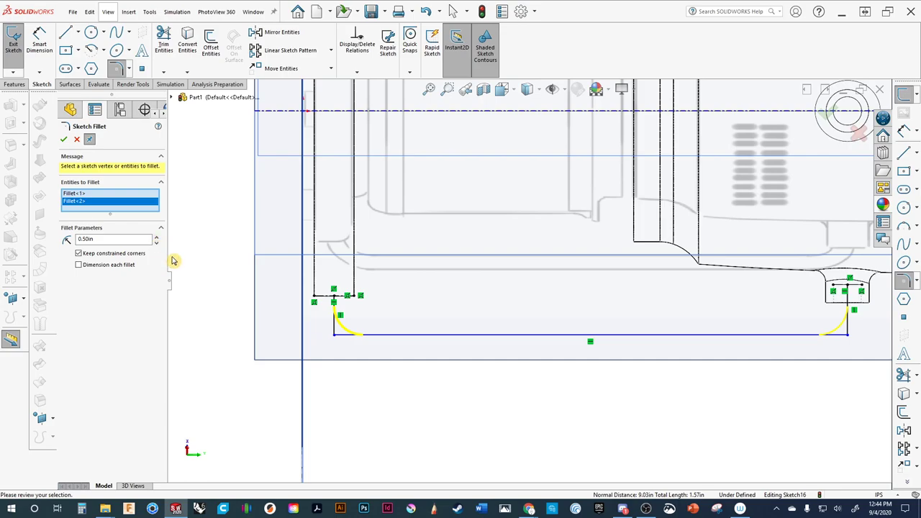
left_click(67, 140)
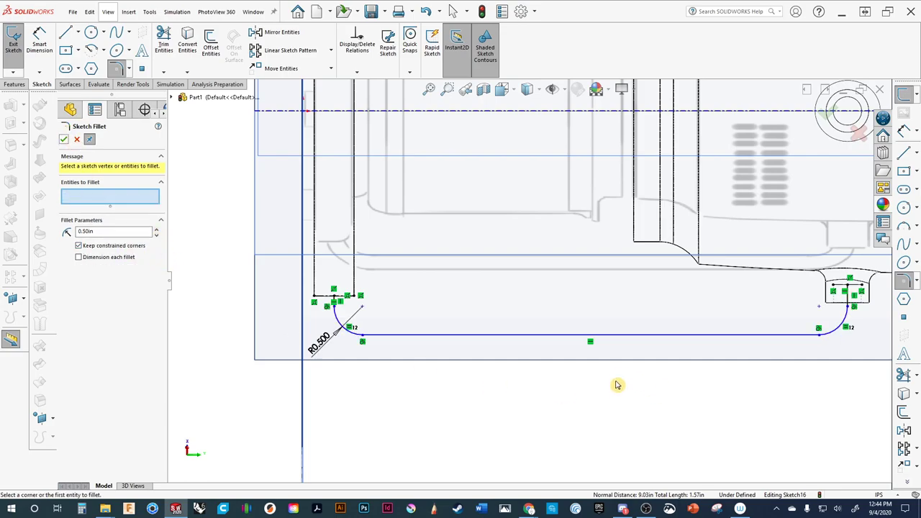
middle_click_drag(612, 384, 584, 349)
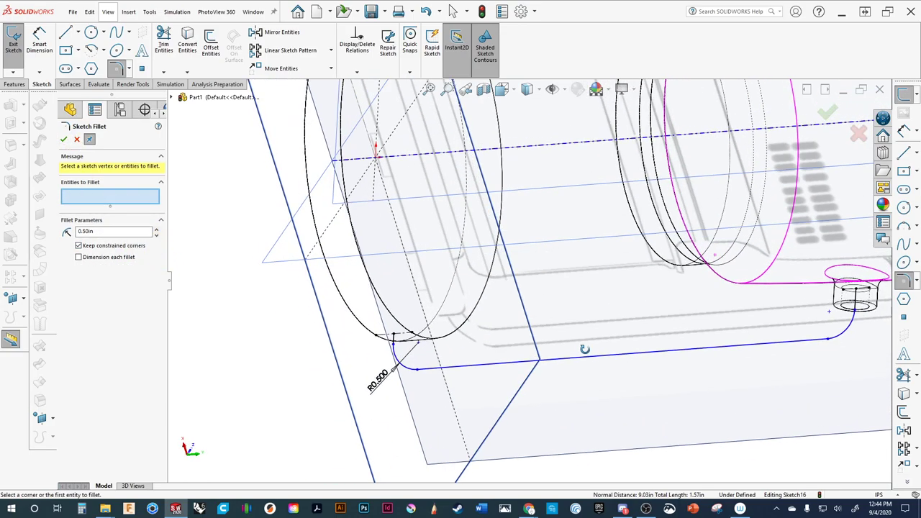
left_click(64, 141)
Exit the tube path sketch, inspect its end at the side fitting, and set the display style to Shaded With Edges.
mouse_move(323, 377)
middle_mouse_down()
mouse_move(582, 388)
mouse_move(551, 369)
middle_mouse_up()
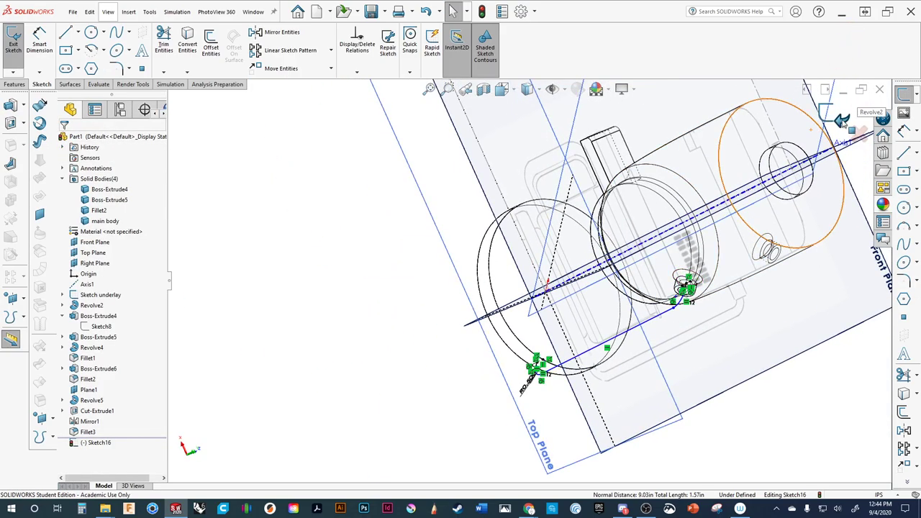
mouse_move(592, 259)
middle_mouse_down()
mouse_move(500, 224)
mouse_move(571, 263)
mouse_move(592, 401)
mouse_move(611, 363)
mouse_move(596, 252)
mouse_move(585, 433)
mouse_move(623, 218)
mouse_move(678, 220)
middle_mouse_up()
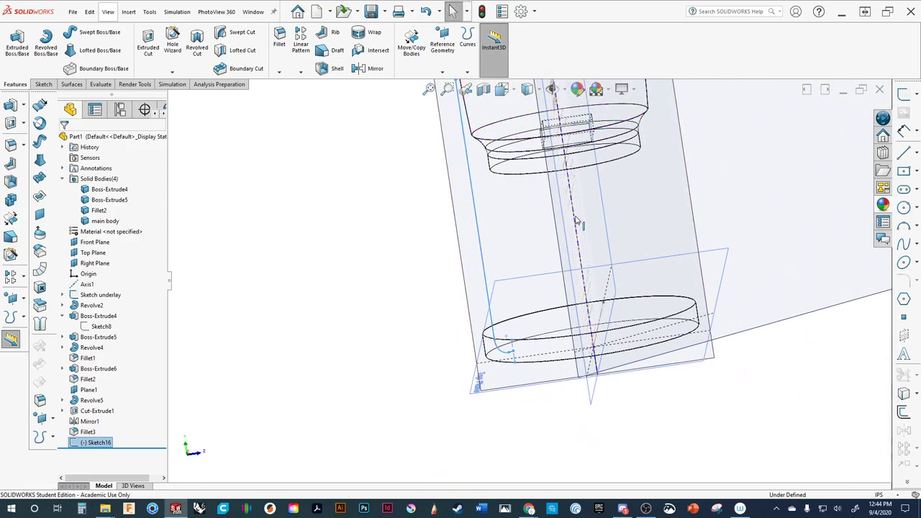
middle_click_drag(579, 223, 555, 194)
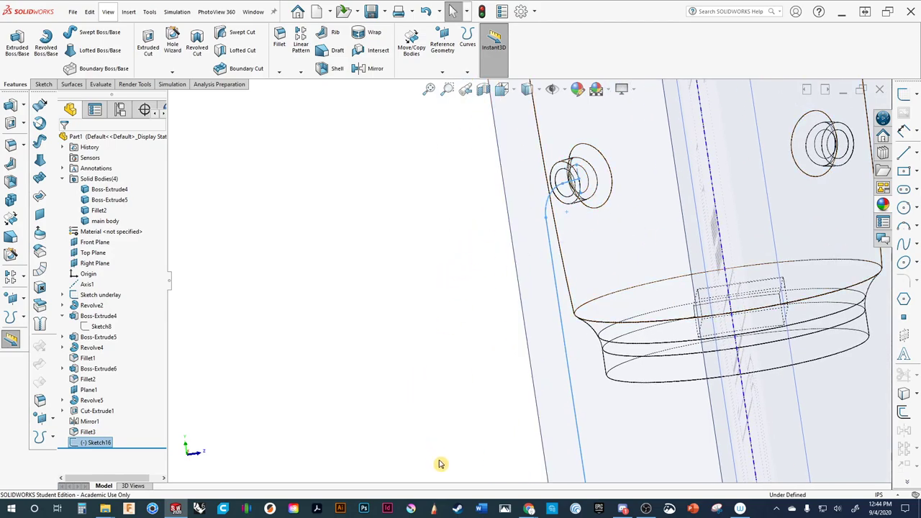
middle_click_drag(465, 224, 536, 152)
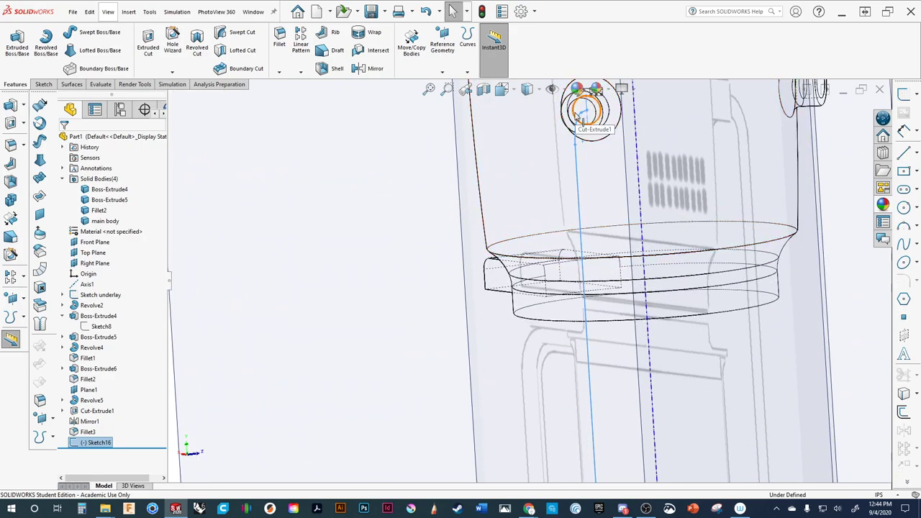
left_click(535, 90)
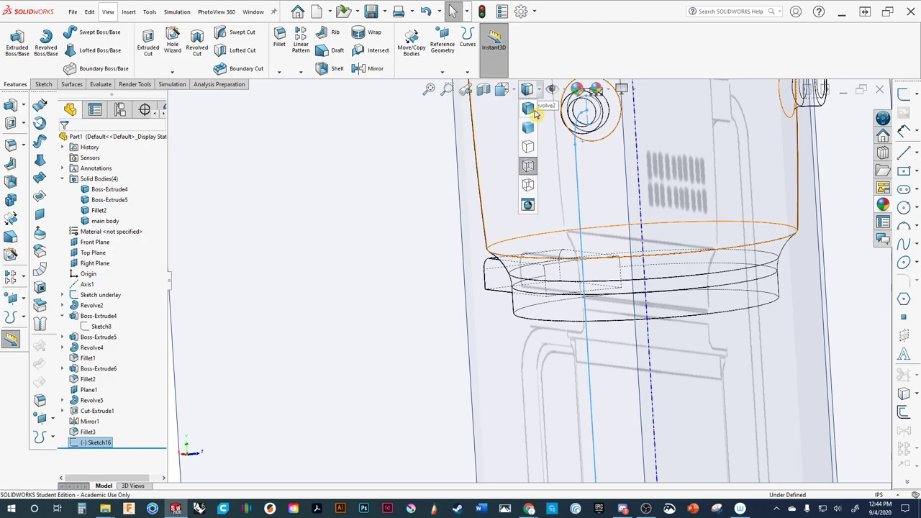
left_click(527, 109)
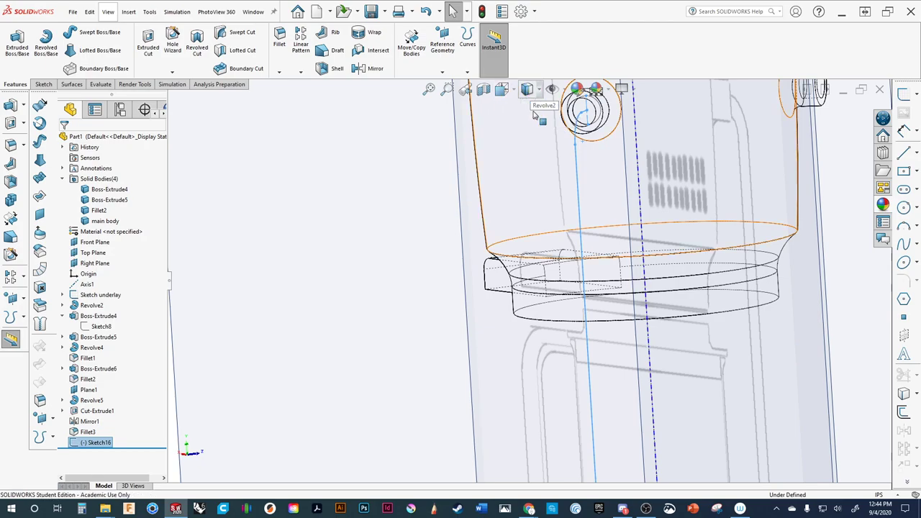
Start a new sketch on the flat face at the bottom of the side fitting's round hole.
mouse_move(601, 123)
middle_mouse_down()
mouse_move(547, 172)
mouse_move(445, 214)
middle_mouse_up()
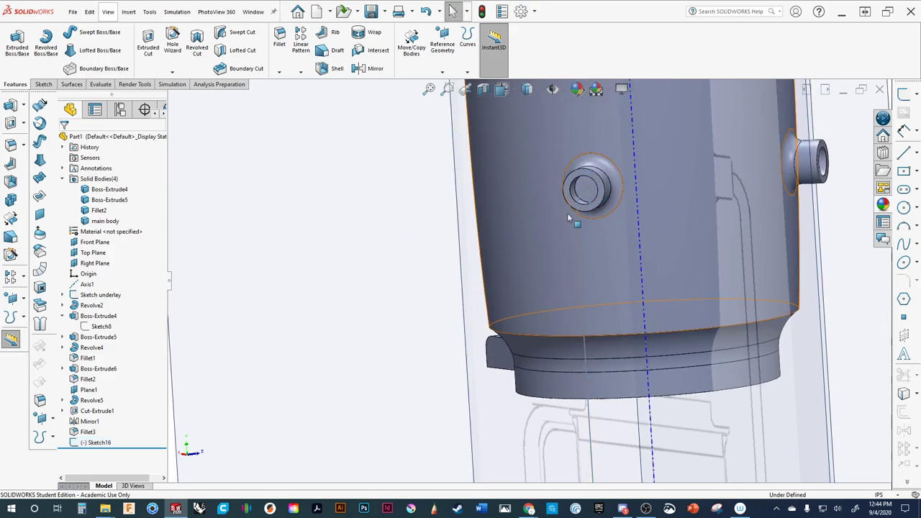
scroll(546, 201, "down", 5)
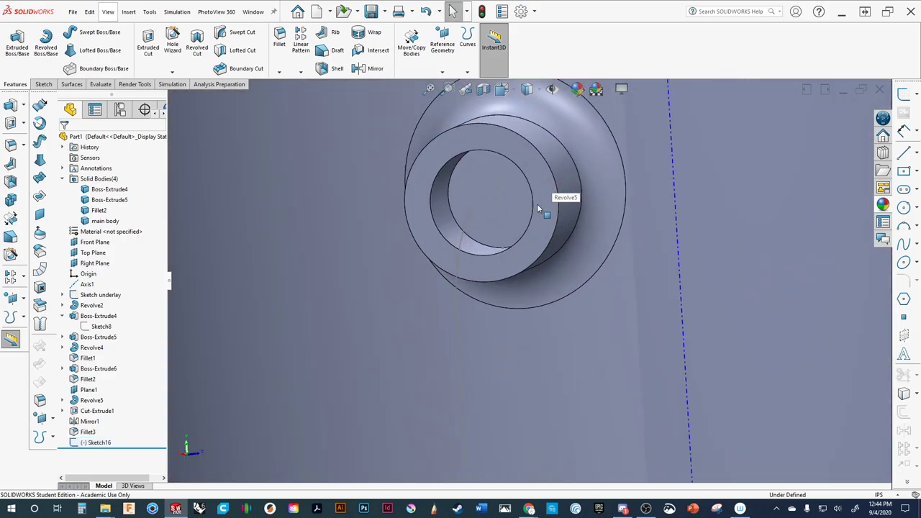
mouse_move(538, 208)
middle_mouse_down()
mouse_move(544, 226)
mouse_move(559, 199)
mouse_move(535, 222)
middle_mouse_up()
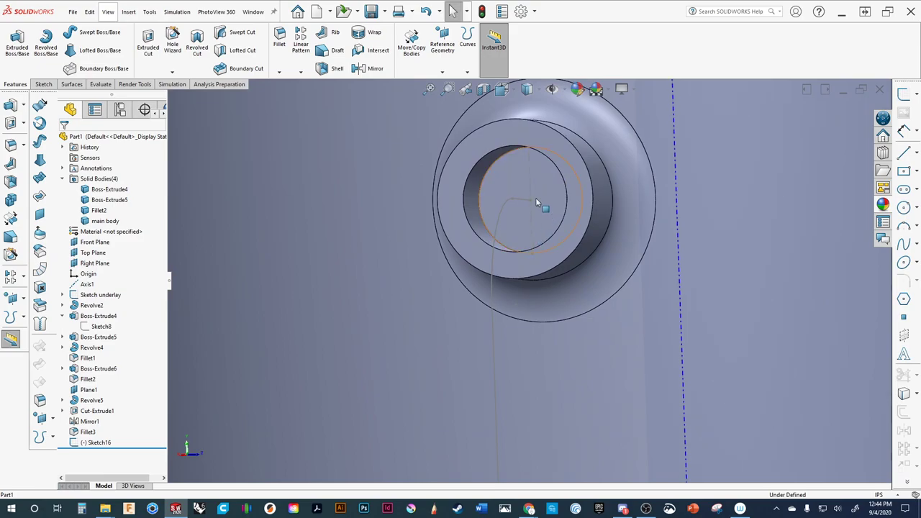
left_click(541, 207)
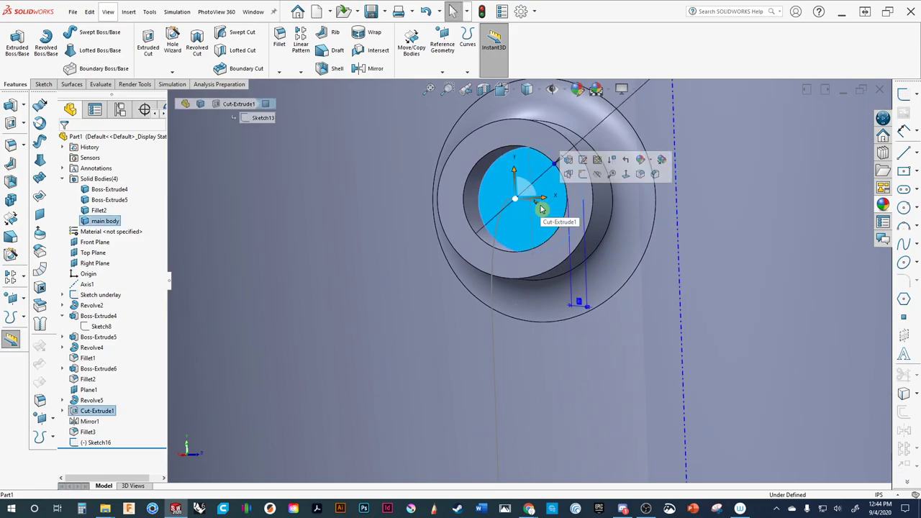
left_click(583, 175)
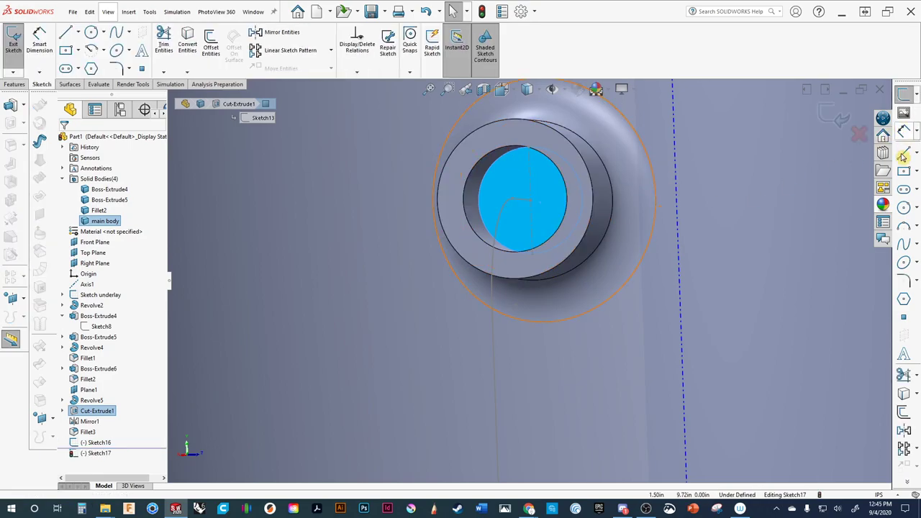
Sketch a circle of about 0.24 in radius centred on the hole's recessed face, and close the sketch.
left_click(904, 208)
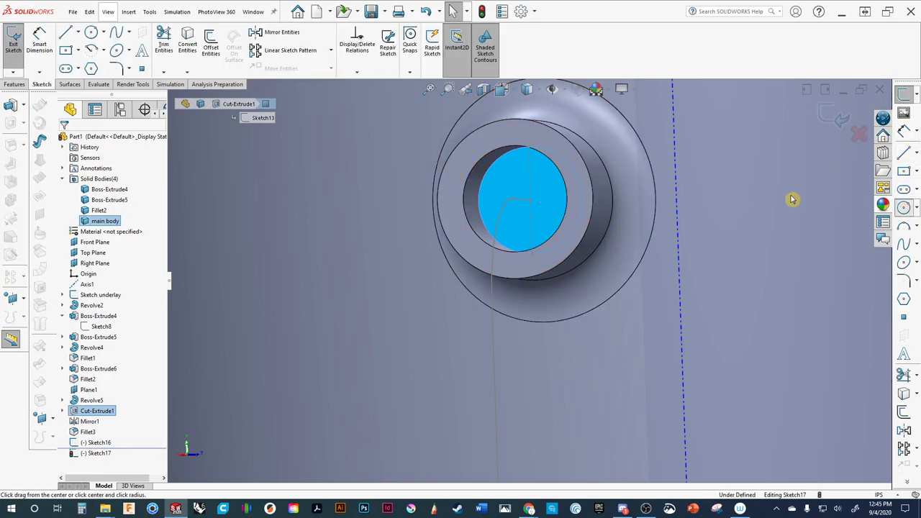
left_click(530, 201)
key("Right")
key("Right")
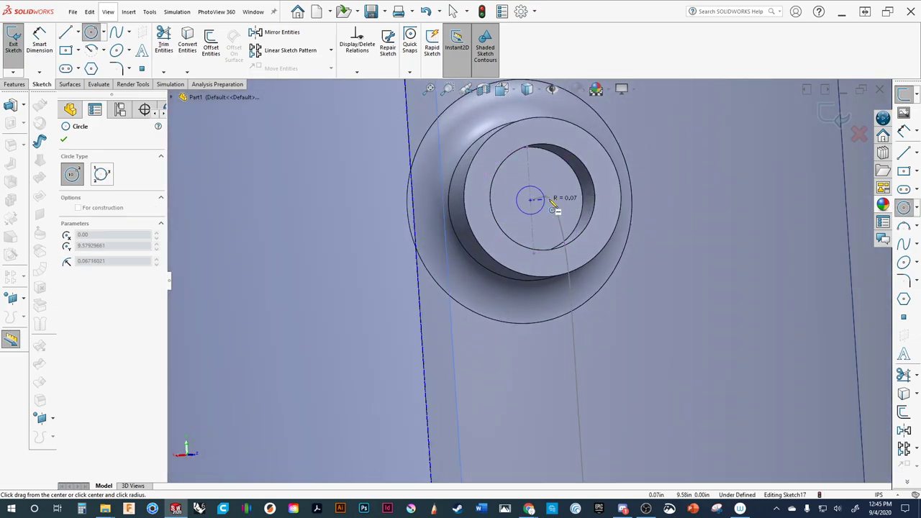
left_click(586, 204)
key("Left")
key("Left")
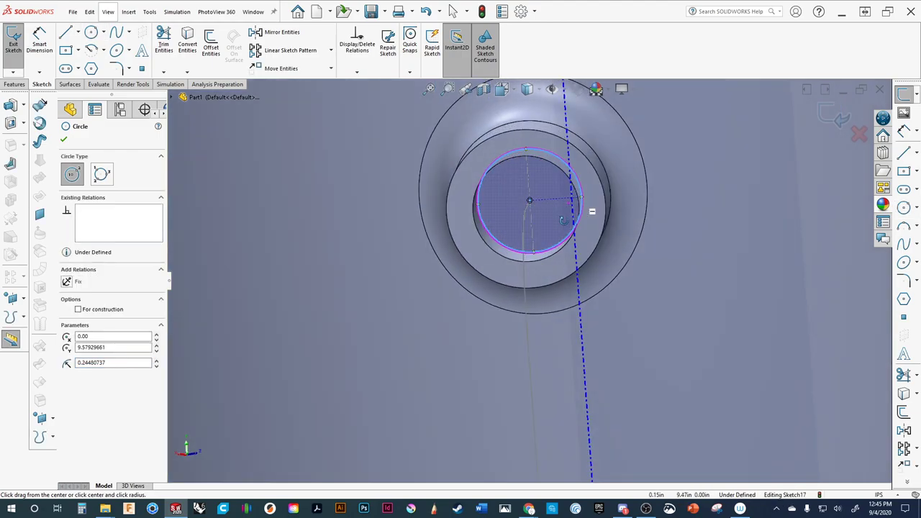
key("Right")
key("Left")
key("Left")
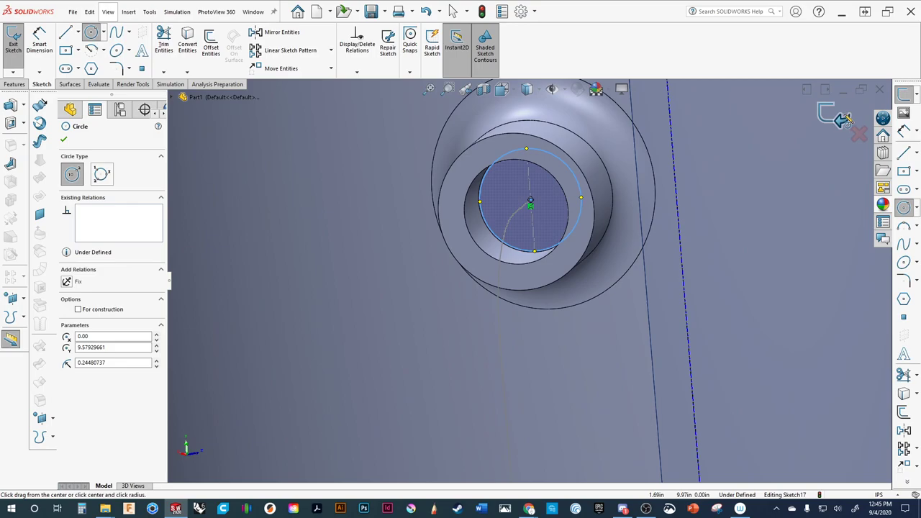
left_click(843, 119)
Set up a boss sweep with the circle sketch as profile and the bent pipe line sketch as path.
scroll(579, 211, "up", 3)
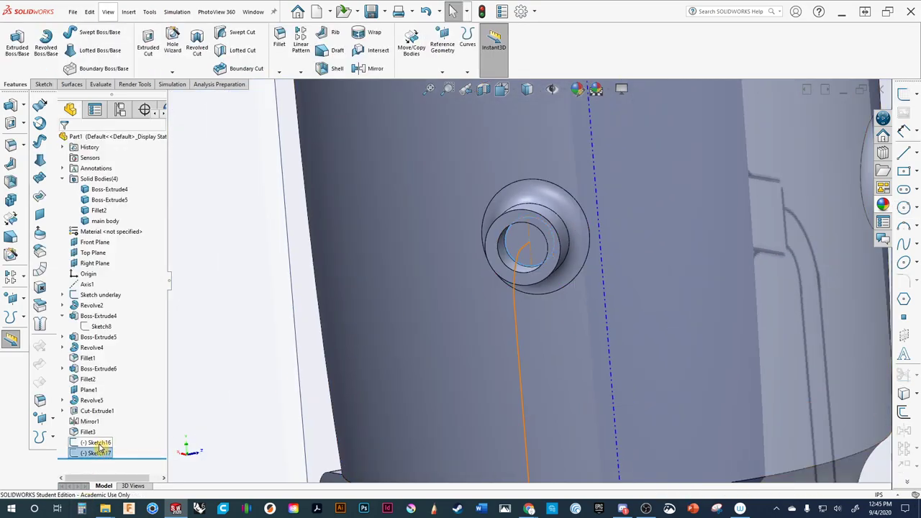
middle_click_drag(252, 253, 251, 215, "ctrl")
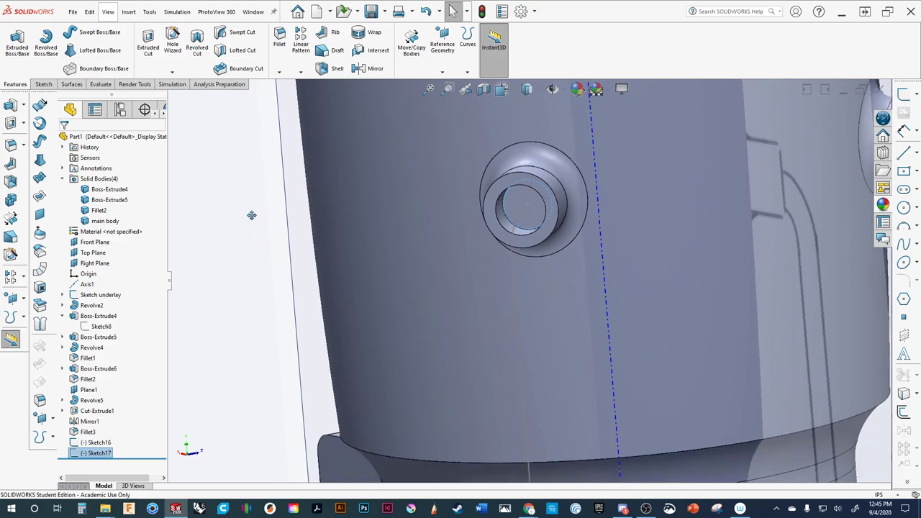
left_click(96, 36)
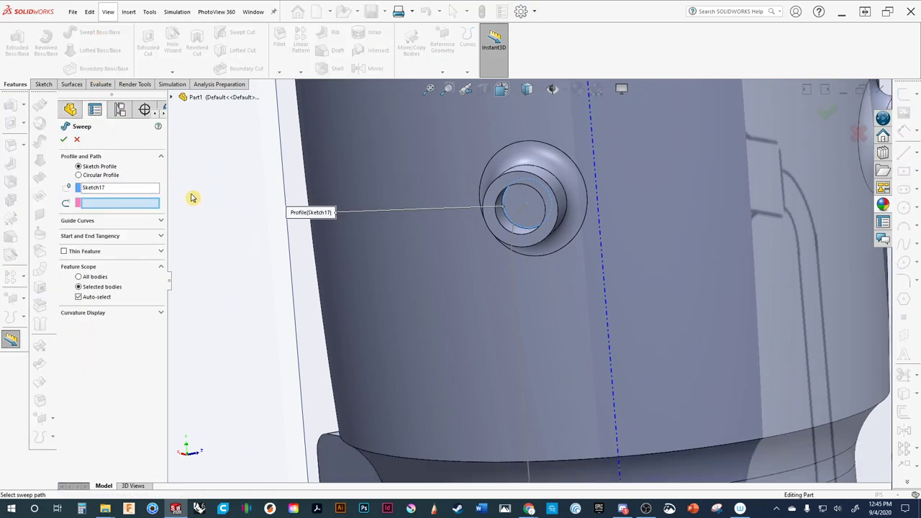
scroll(251, 216, "up", 5)
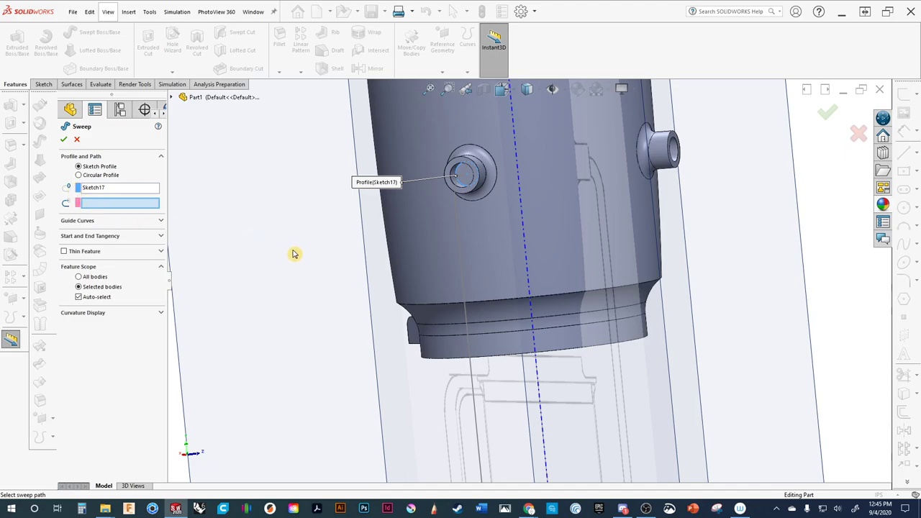
middle_click_drag(294, 253, 364, 271)
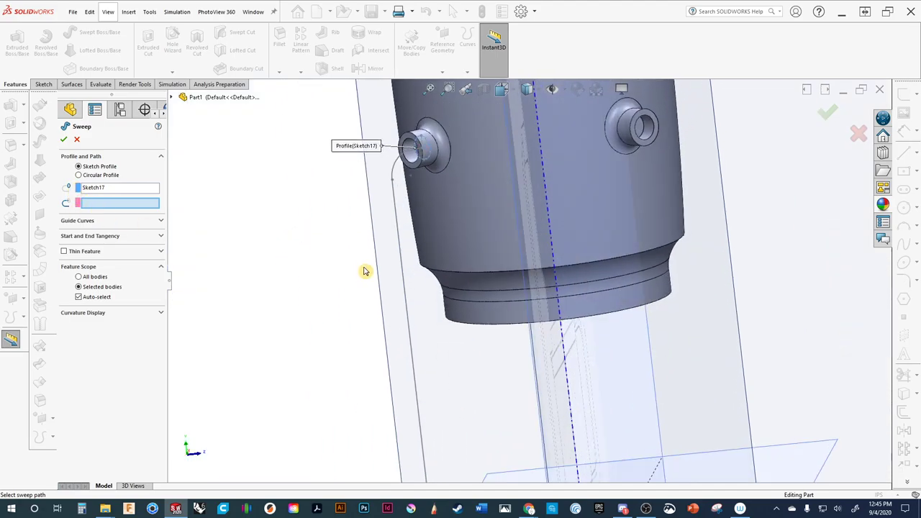
left_click(405, 278)
scroll(396, 291, "up", 3)
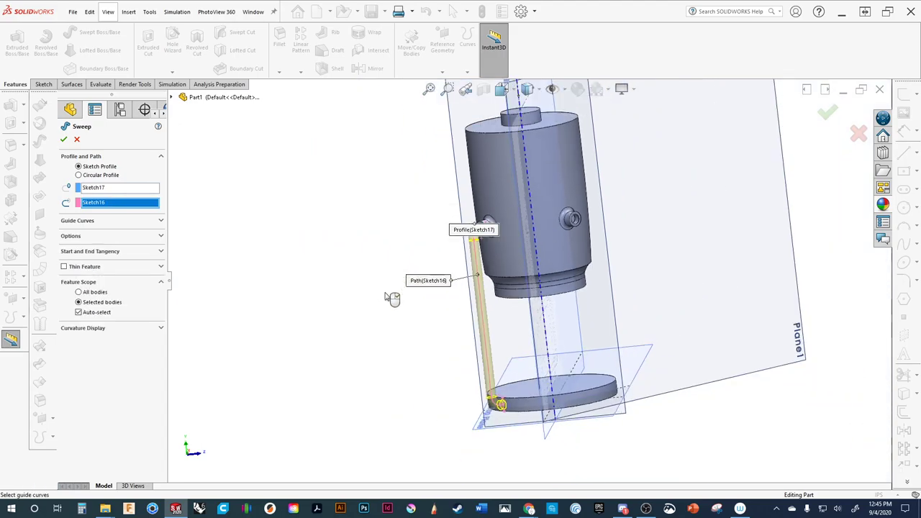
scroll(339, 274, "down", 6)
middle_click_drag(410, 338, 331, 280)
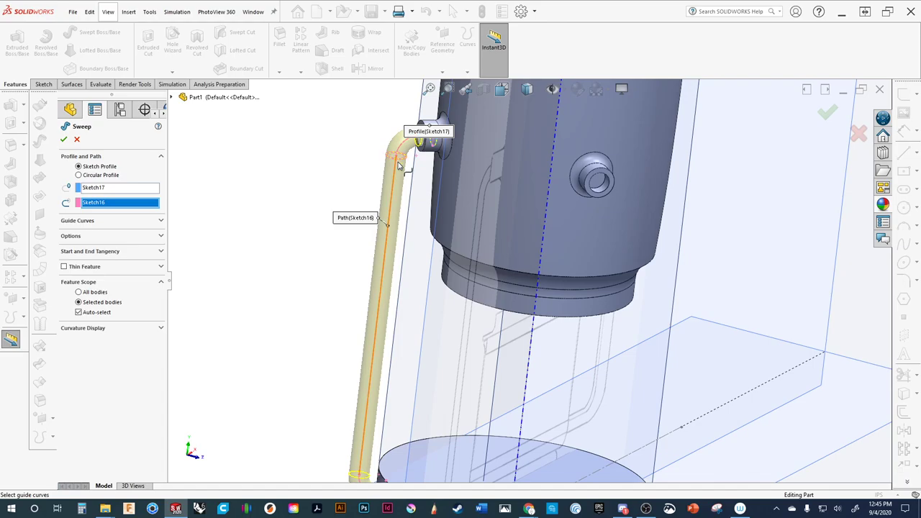
Set the sweep's feature scope to all bodies with the result merged, and create the pipe.
scroll(417, 171, "down", 2)
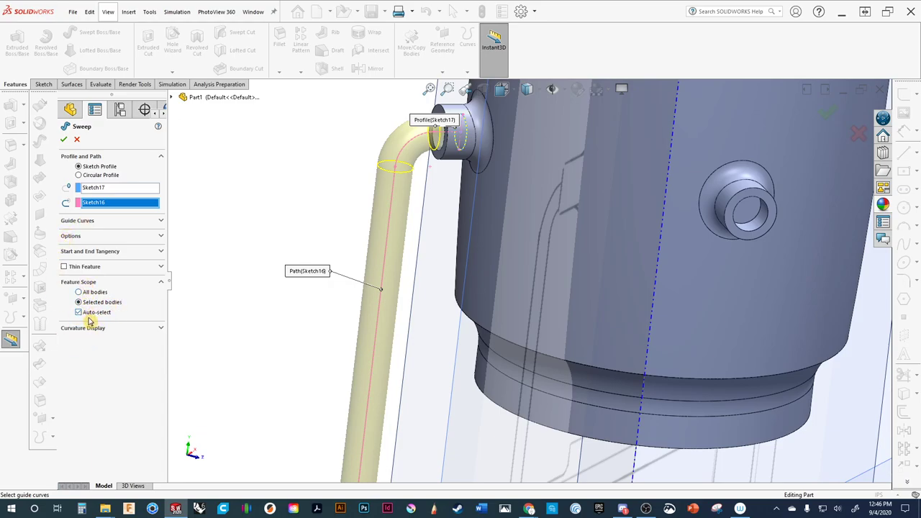
left_click(79, 312)
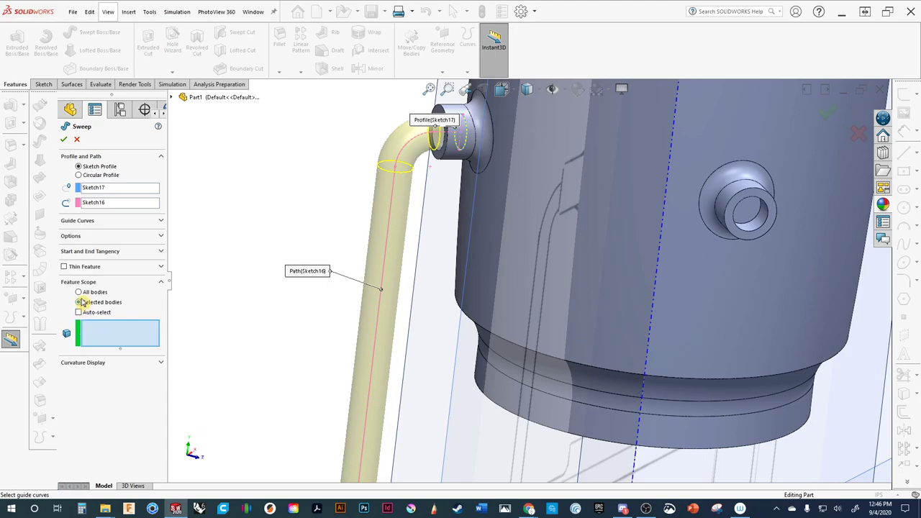
left_click(79, 311)
left_click(80, 312)
left_click(161, 239)
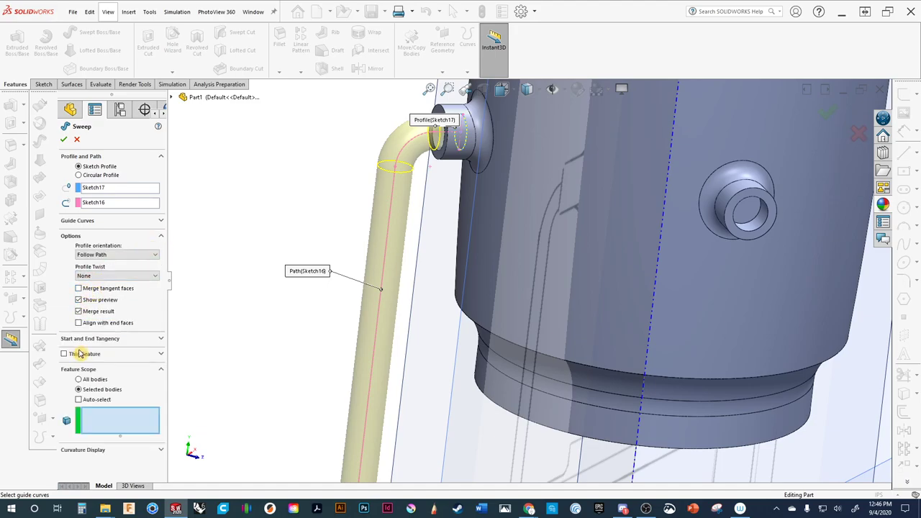
left_click(828, 116)
left_click(79, 380)
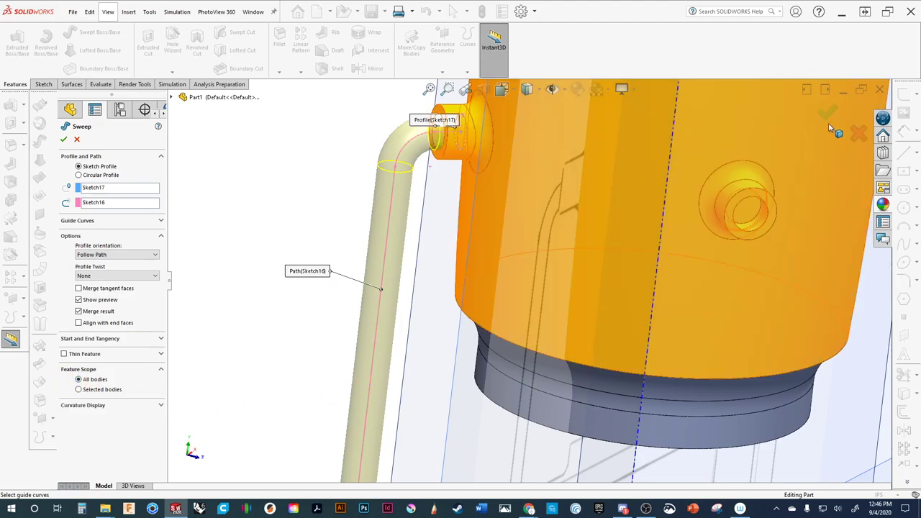
left_click(828, 116)
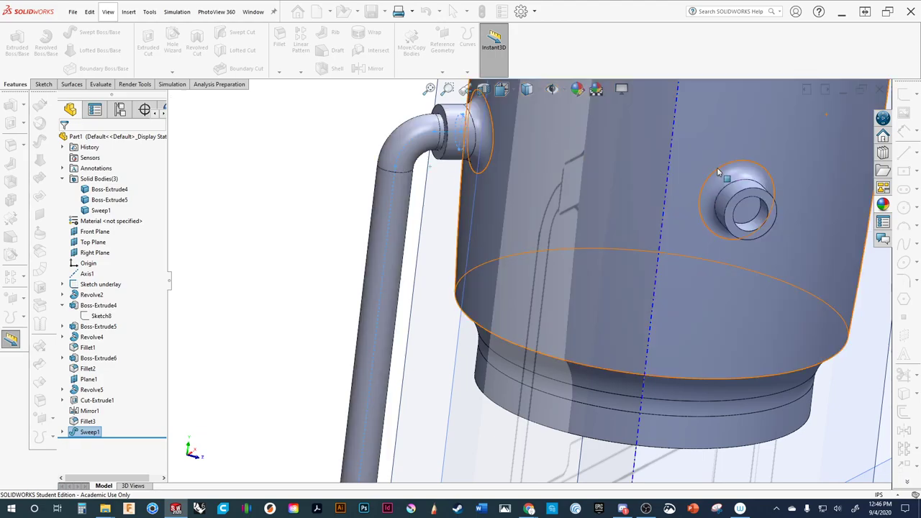
Highlight the solid body containing the sweep to examine which parts the pipe is merged with.
scroll(297, 334, "up", 2)
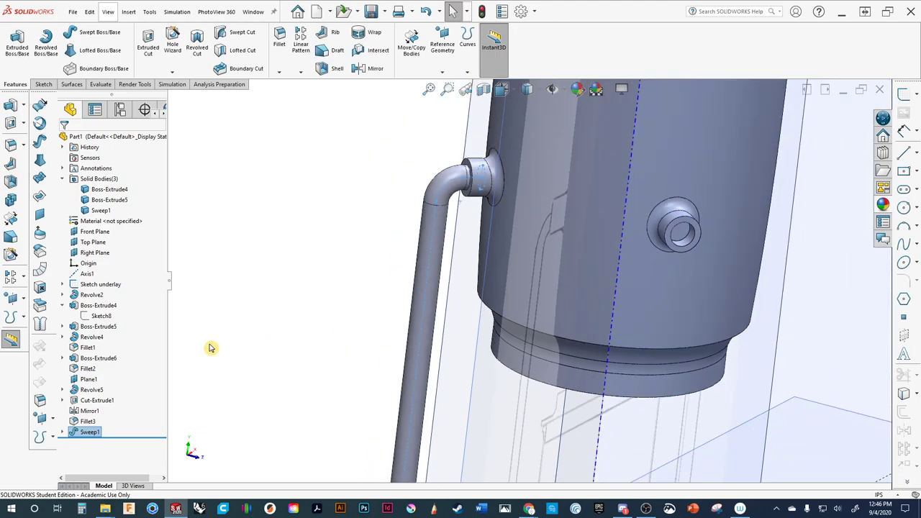
left_click(100, 210)
scroll(304, 338, "up", 3)
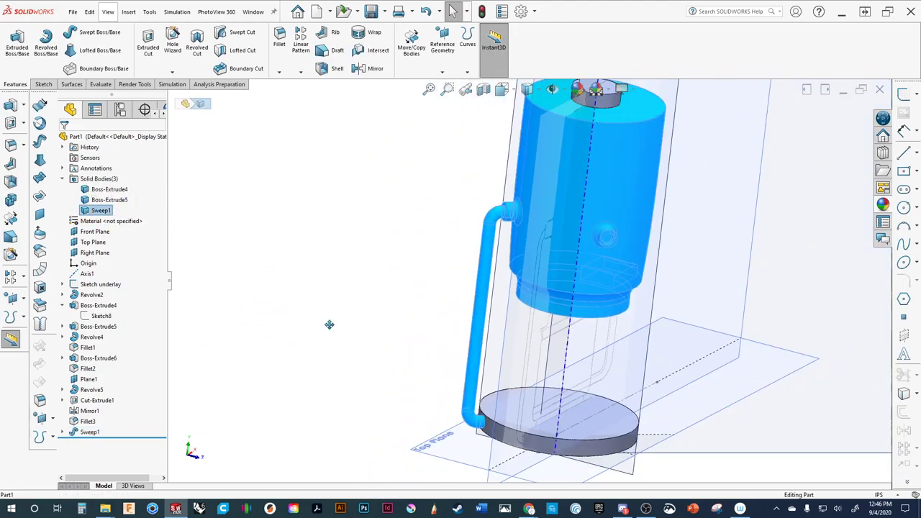
mouse_move(328, 324)
middle_mouse_down()
mouse_move(304, 316)
mouse_move(281, 267)
mouse_move(326, 310)
mouse_move(329, 269)
mouse_move(323, 309)
middle_mouse_up()
scroll(468, 391, "down", 3)
middle_click_drag(468, 392, 472, 381)
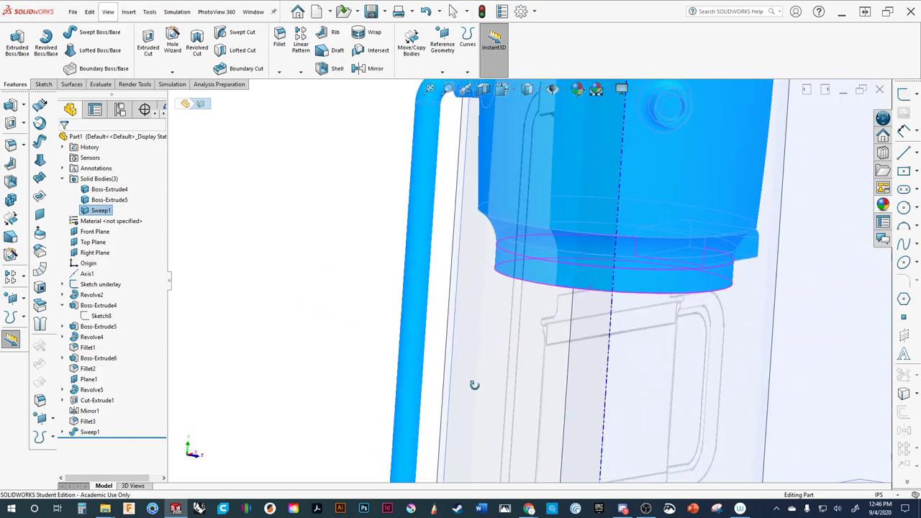
Edit the pipe sweep and turn off merging the result so the pipe is a separate body.
left_click(89, 432)
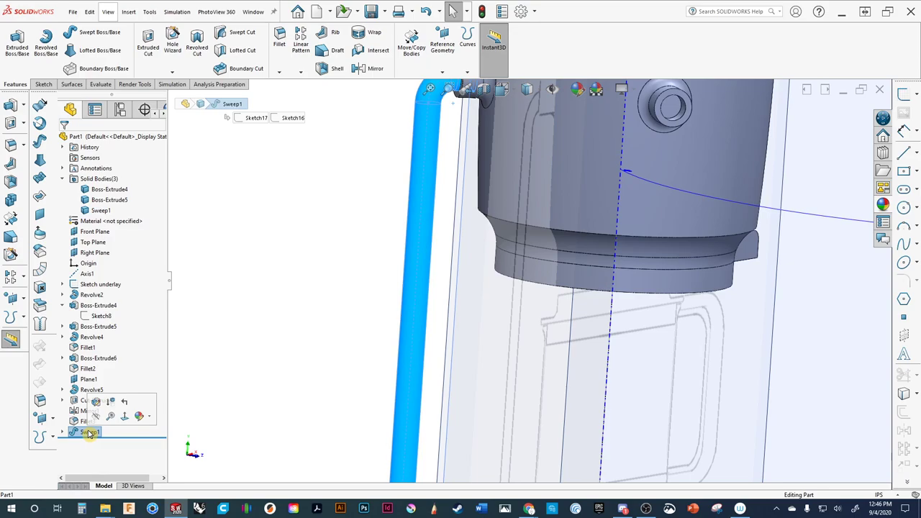
left_click(95, 404)
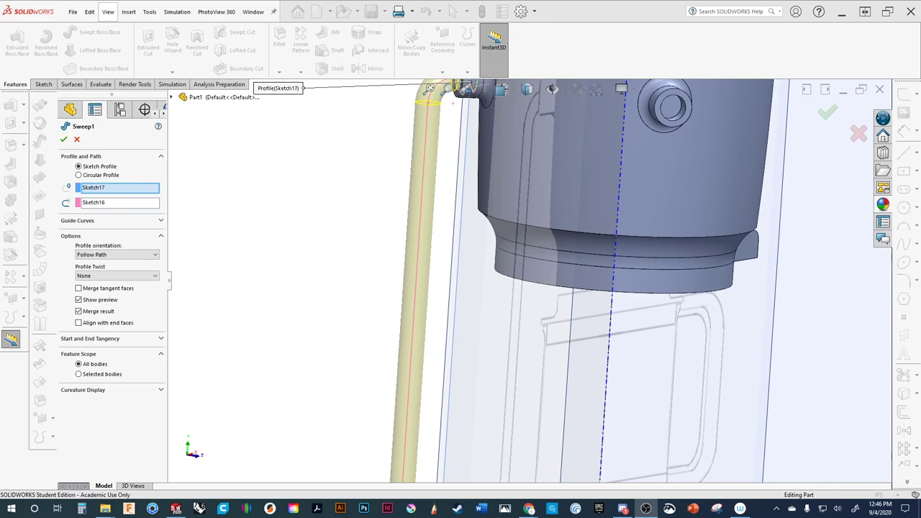
left_click(79, 374)
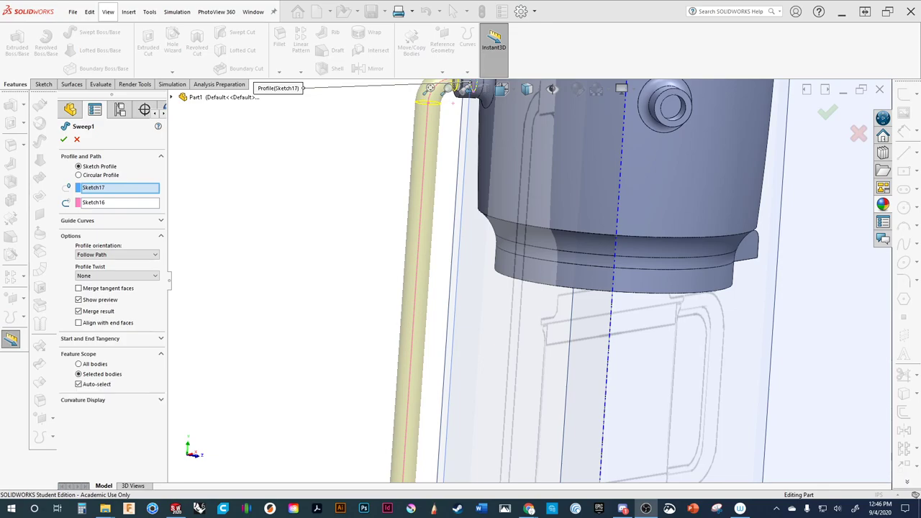
left_click(79, 312)
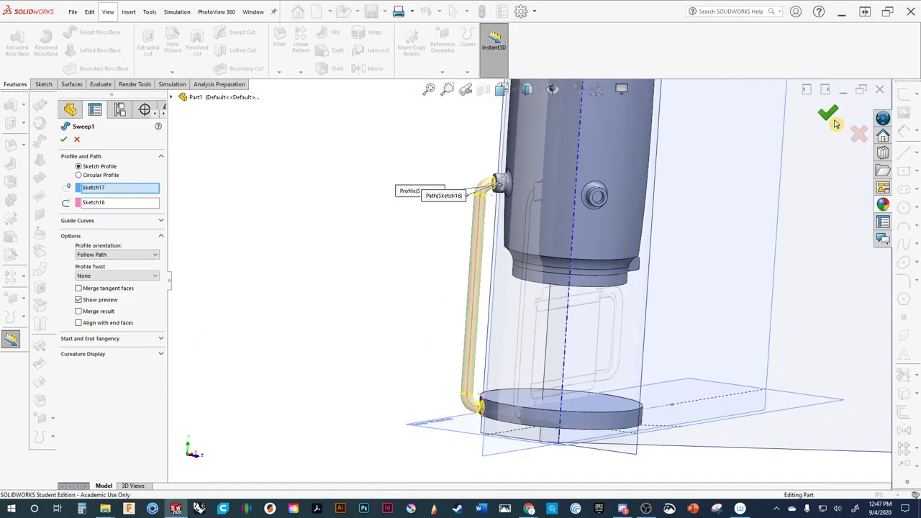
left_click(829, 115)
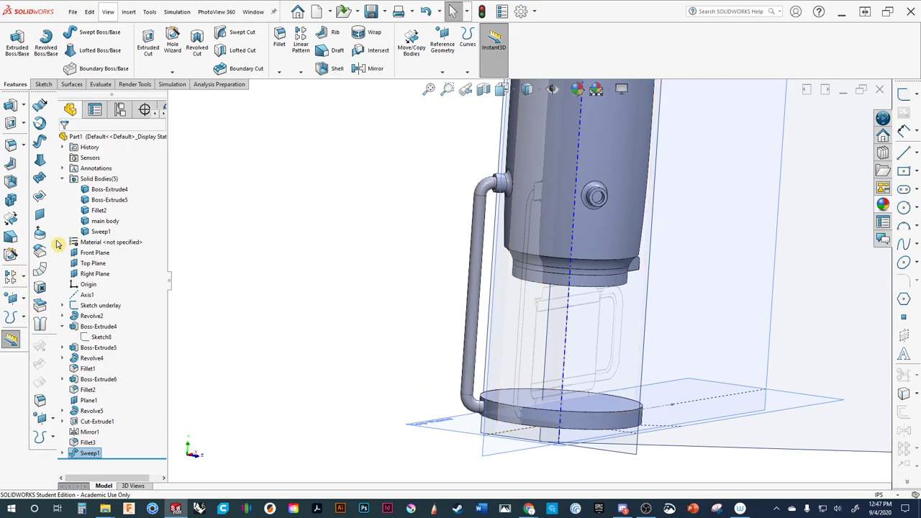
Highlight the pipe's solid body and examine its lower elbow where it meets the base disc.
left_click(99, 231)
middle_click_drag(333, 346, 432, 360)
scroll(549, 345, "down", 5)
middle_click_drag(457, 401, 488, 342)
scroll(488, 342, "up", 5)
middle_click_drag(454, 387, 451, 423)
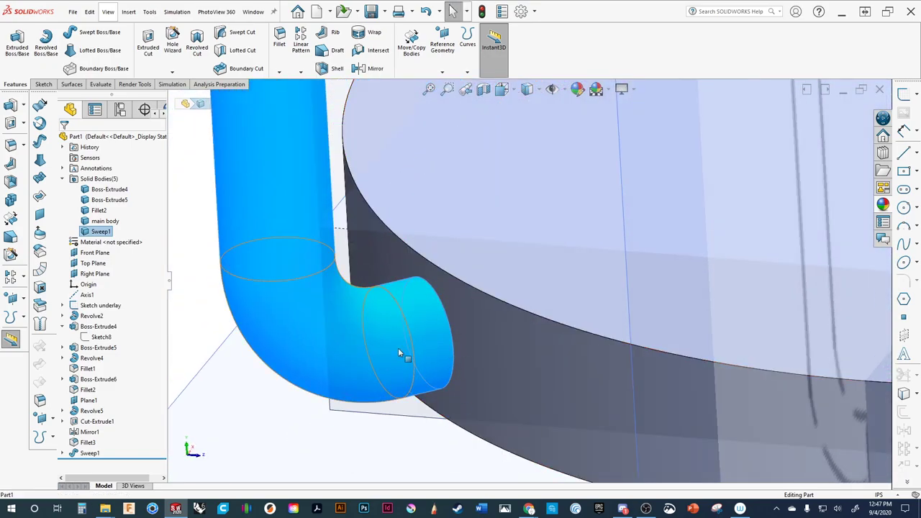
key("ctrl+7")
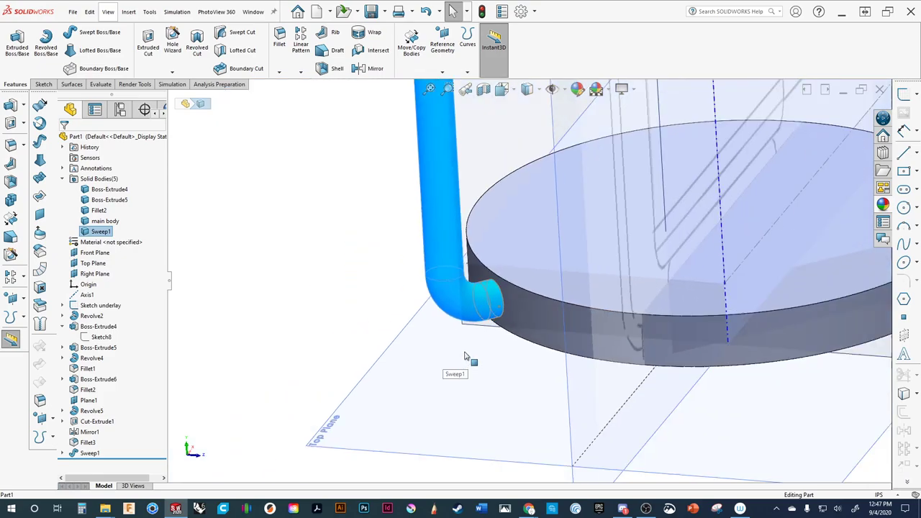
left_click(331, 350)
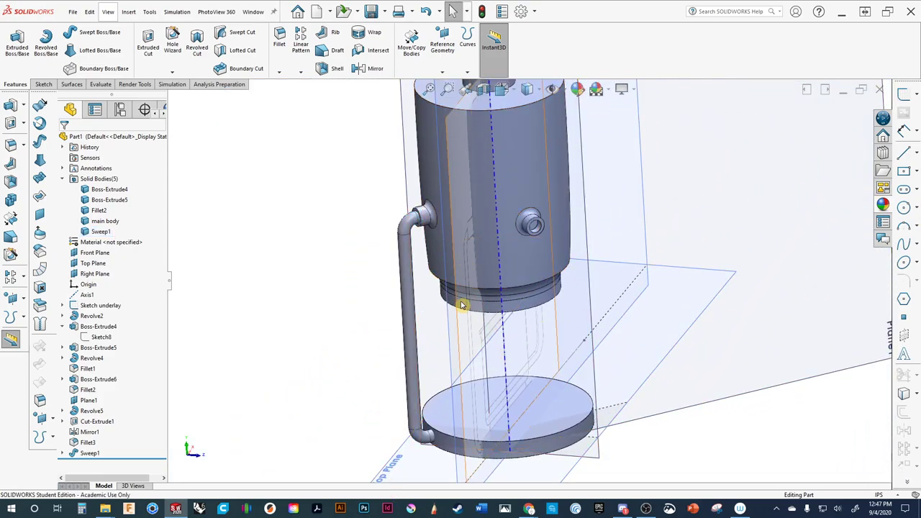
middle_click_drag(365, 325, 331, 336)
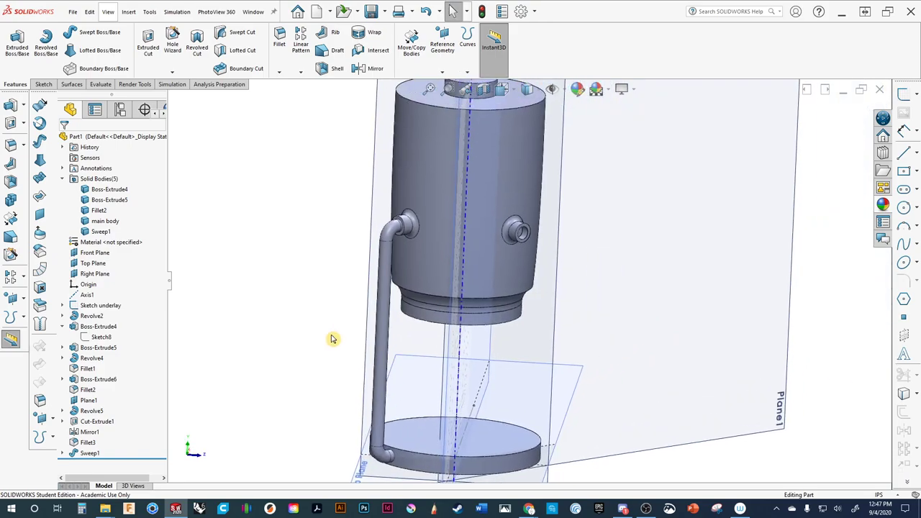
left_click(302, 73)
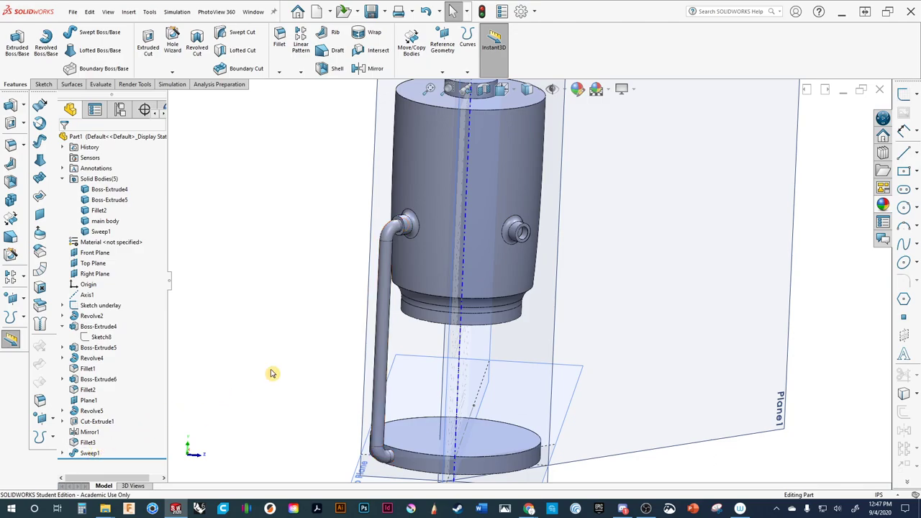
middle_click_drag(263, 380, 259, 387)
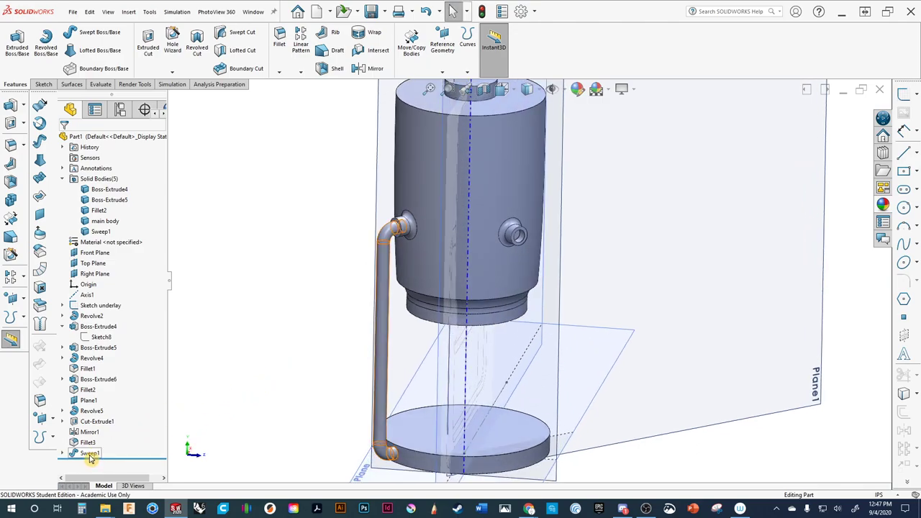
Move the pipe sweep ahead of the mirror feature and add it to the features mirrored about the Front Plane.
left_click_drag(89, 456, 94, 423)
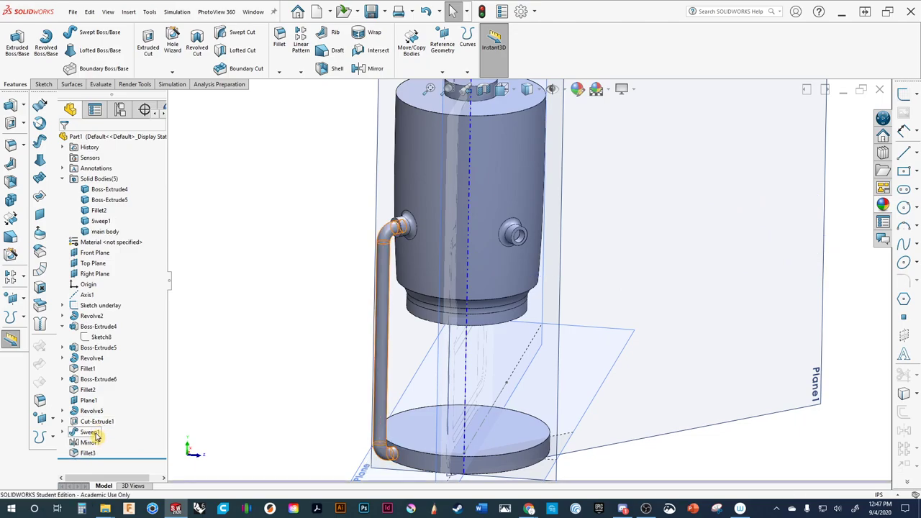
left_click(84, 443)
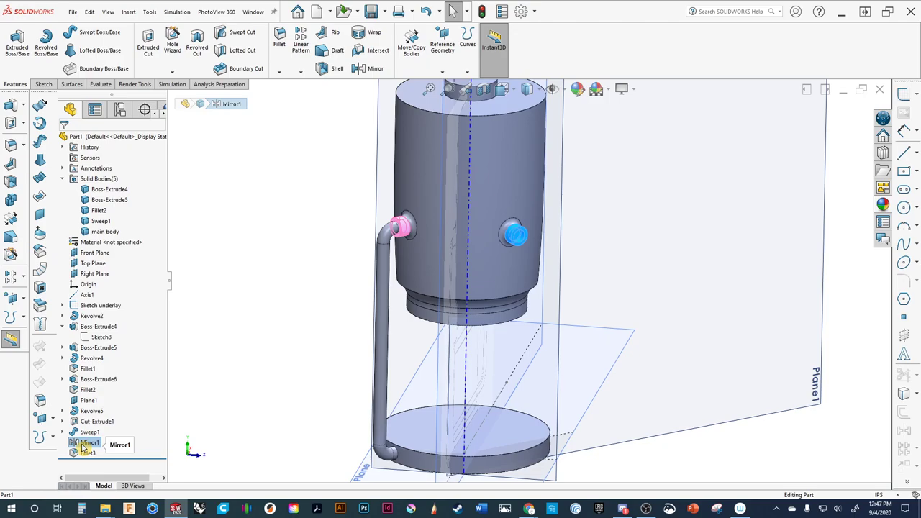
right_click(85, 444)
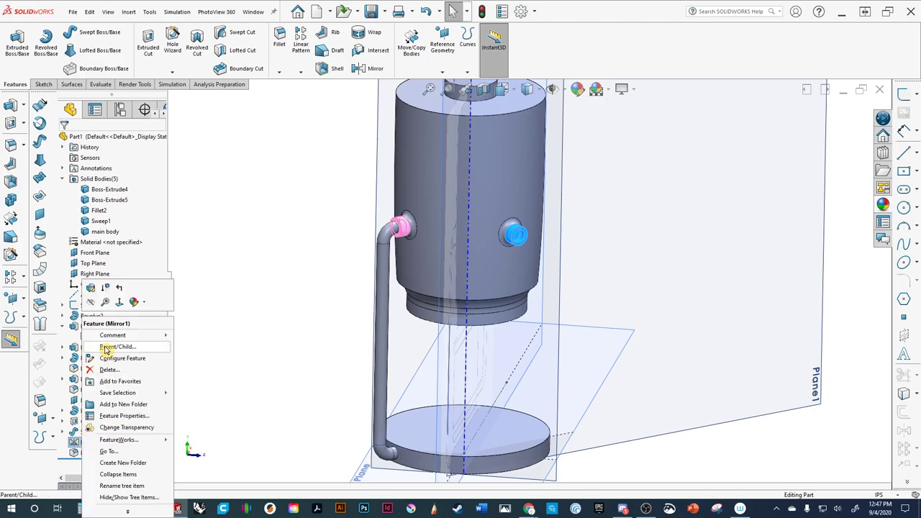
key("Escape")
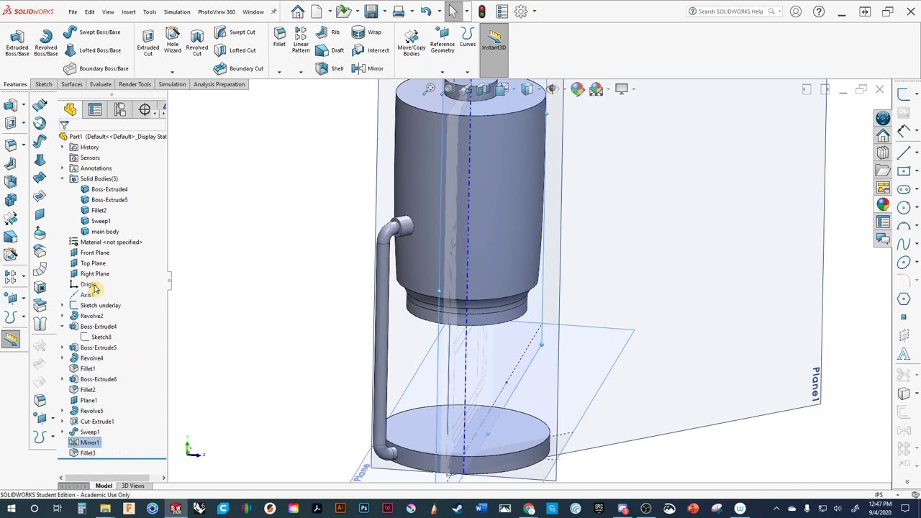
left_click(143, 199)
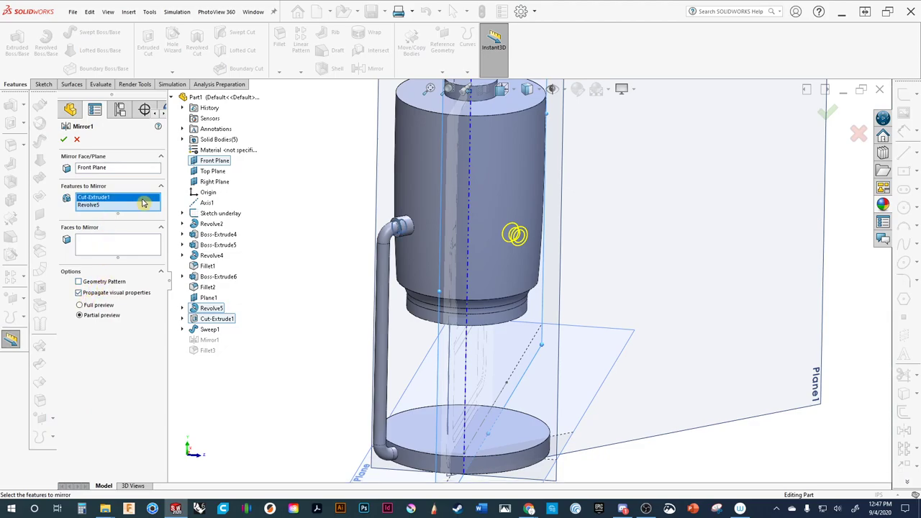
left_click(394, 308)
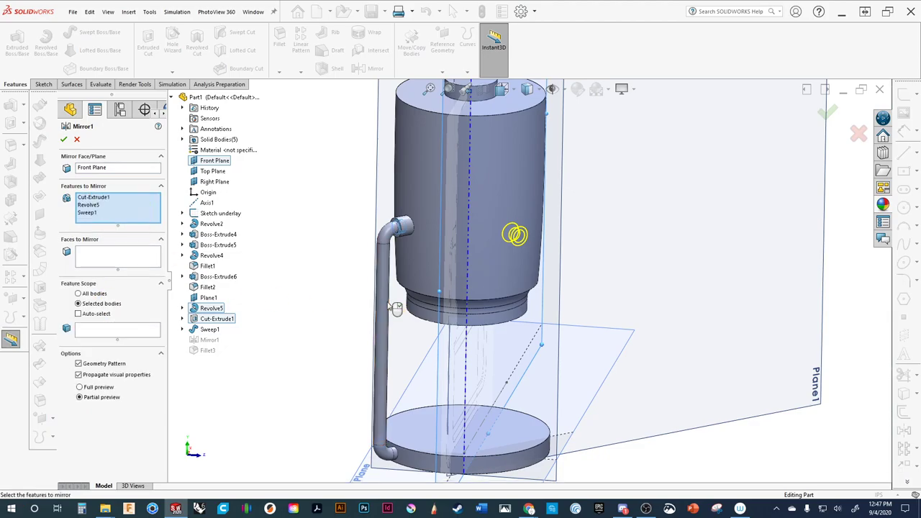
left_click(63, 139)
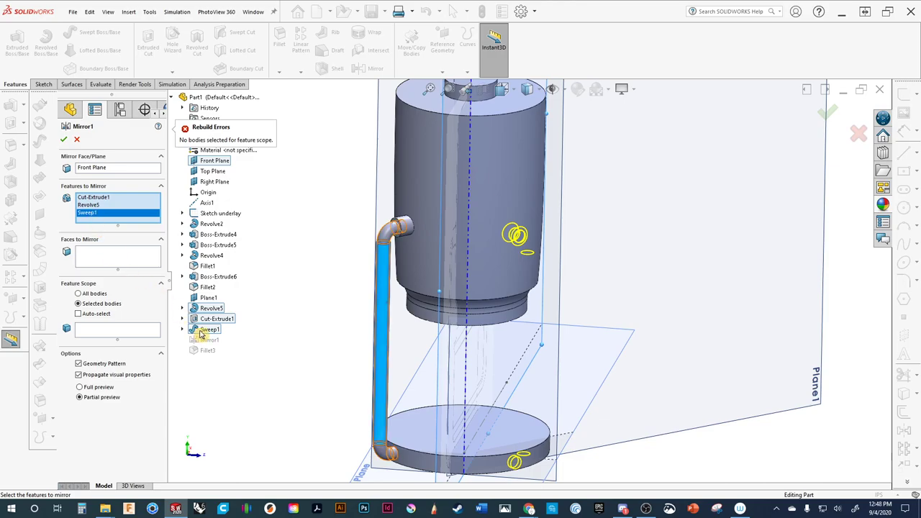
Set the mirror's feature scope to all bodies and apply the mirror of the side fitting and pipe.
left_click(204, 331)
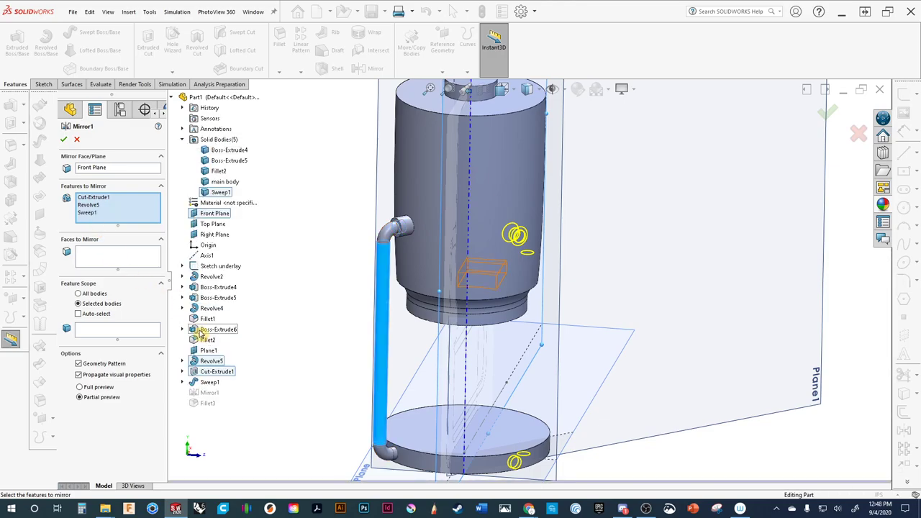
left_click(64, 141)
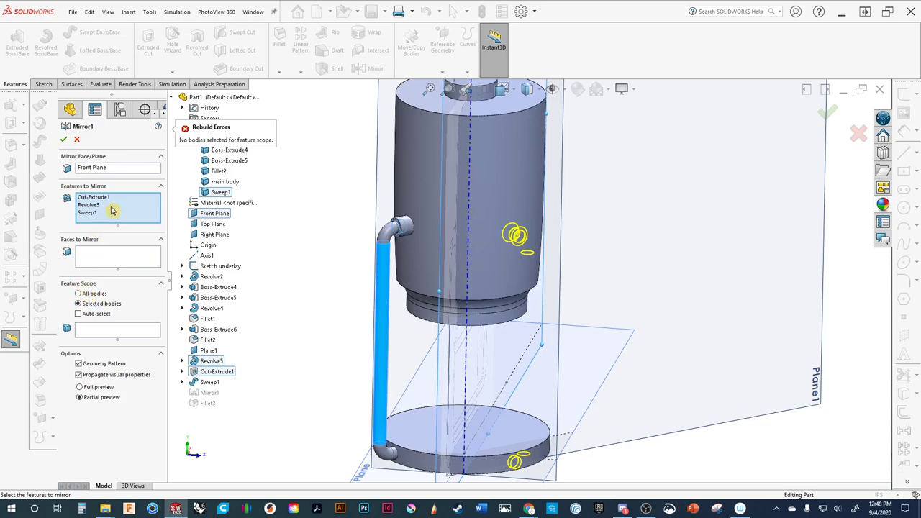
left_click(79, 294)
left_click(135, 213)
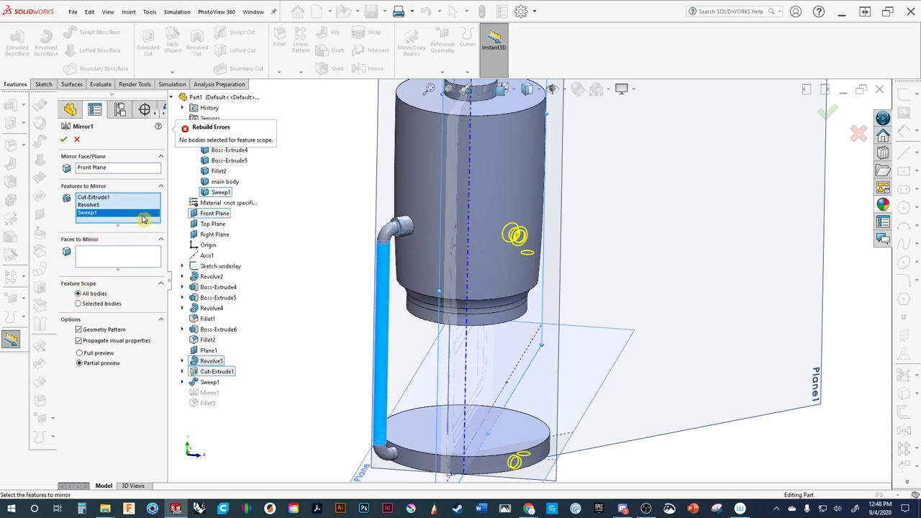
left_click(64, 141)
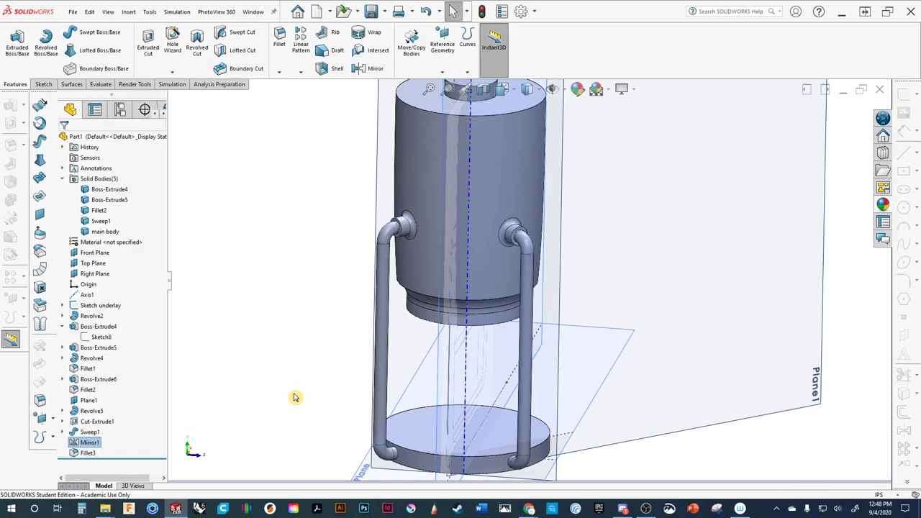
Highlight the main body to examine whether the mirrored pipe belongs to it.
middle_click_drag(293, 397, 257, 390)
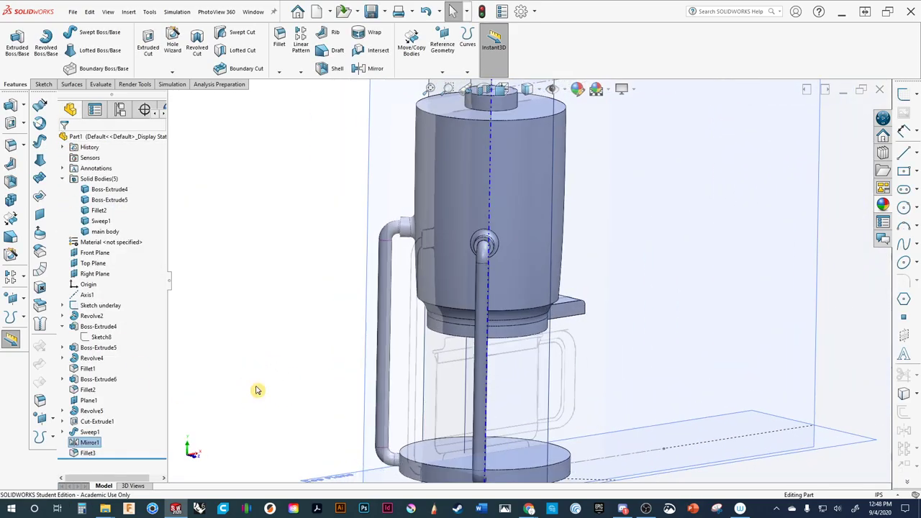
left_click(85, 234)
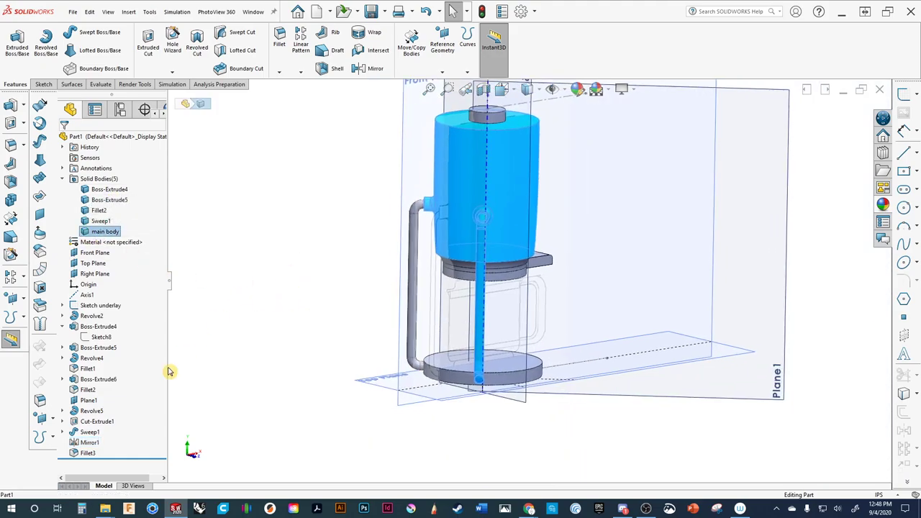
left_click(87, 452)
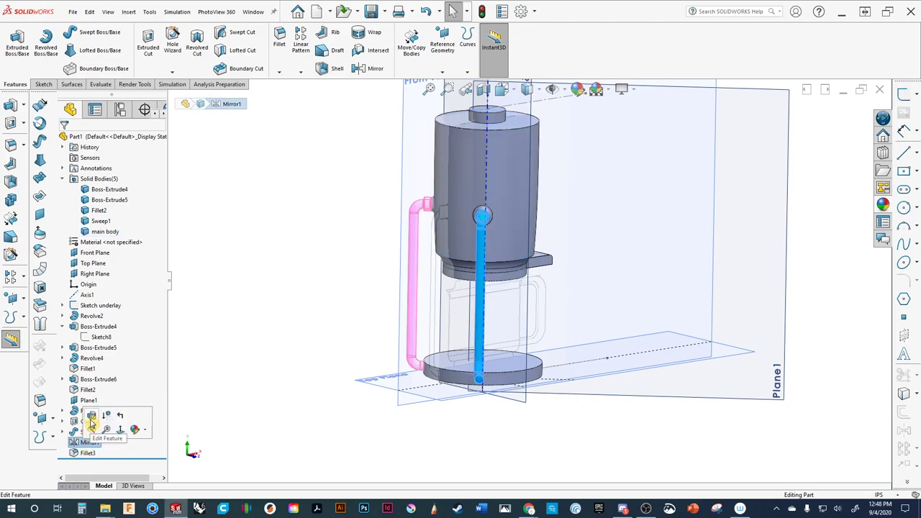
Try to limit the mirror's feature scope to selected bodies with auto-select turned off.
left_click(89, 442)
left_click(115, 326)
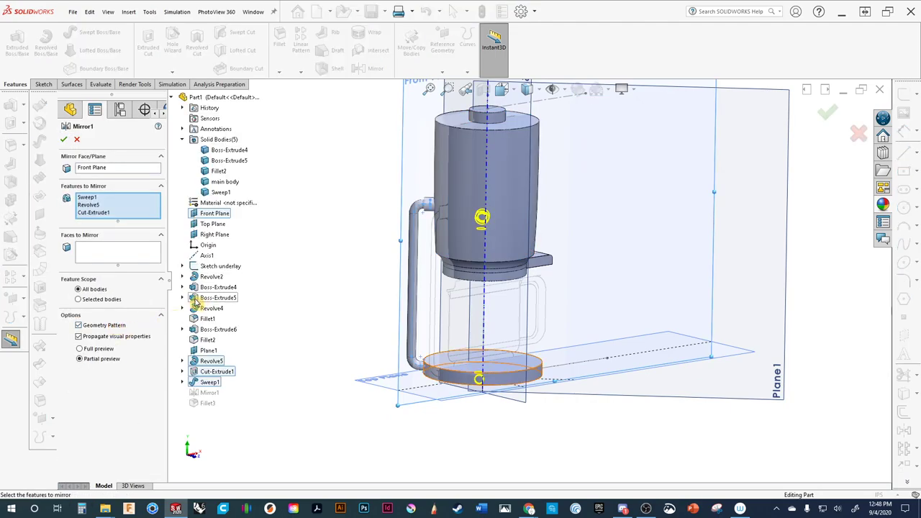
left_click(80, 289)
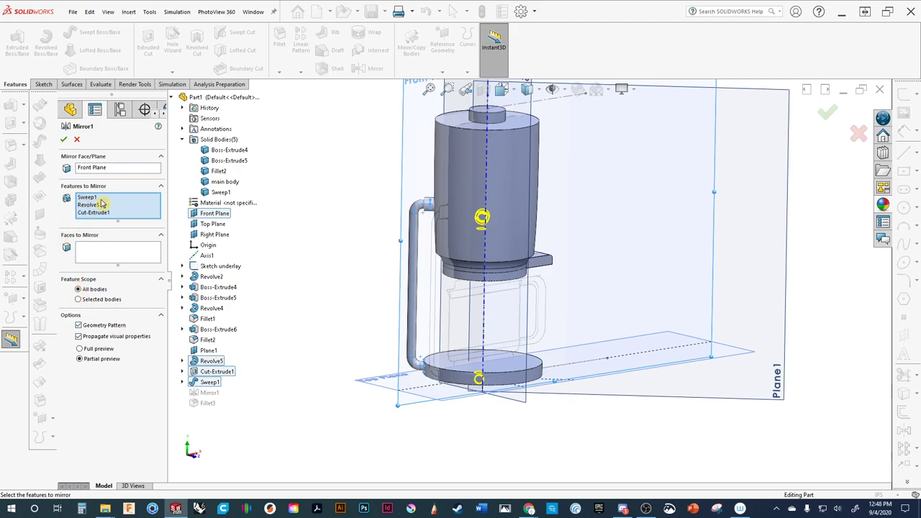
left_click(80, 300)
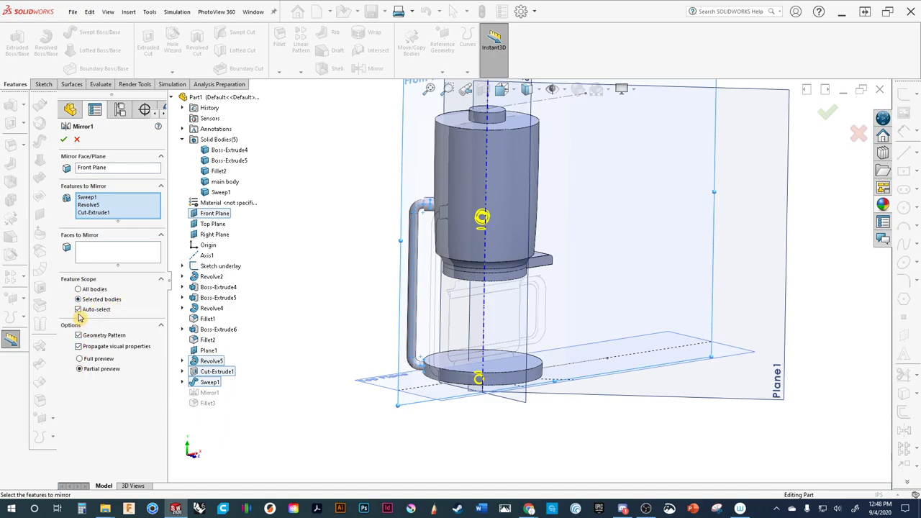
left_click(80, 311)
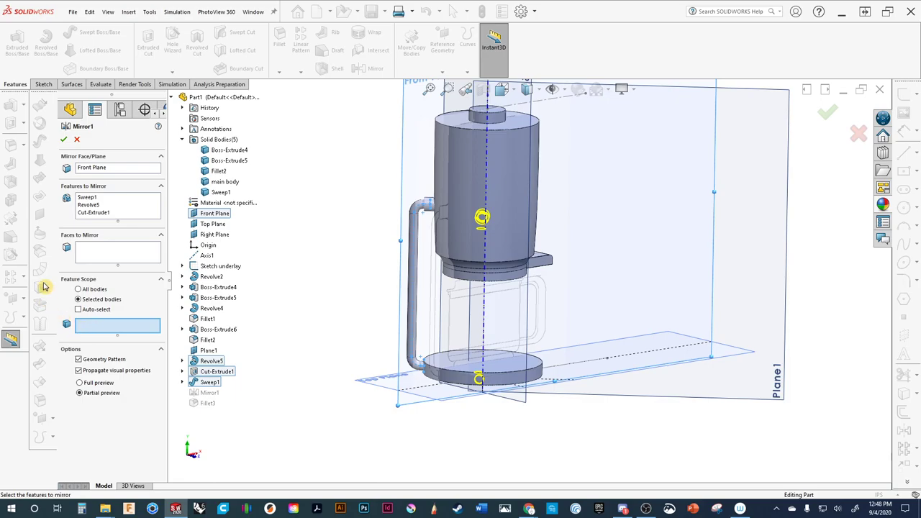
left_click(63, 141)
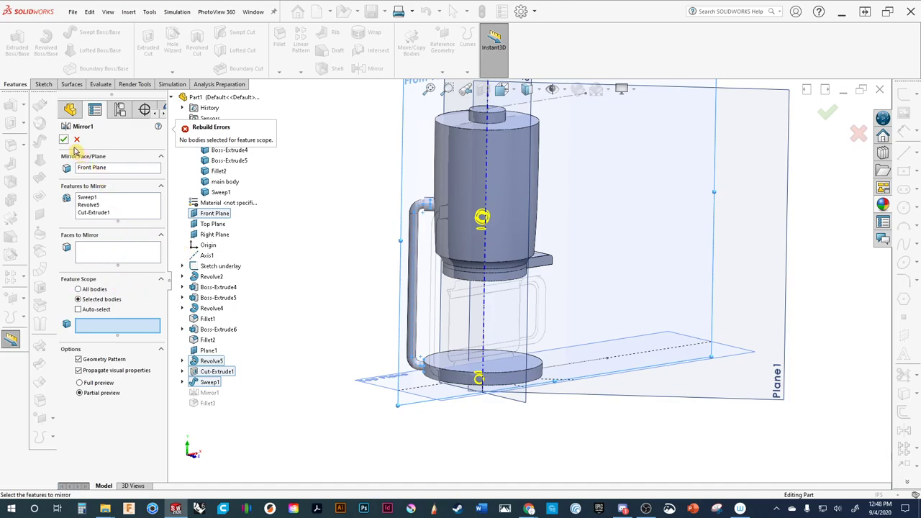
Try to remove the pipe sweep from the mirror's feature selection.
left_click(91, 213)
left_click(87, 205)
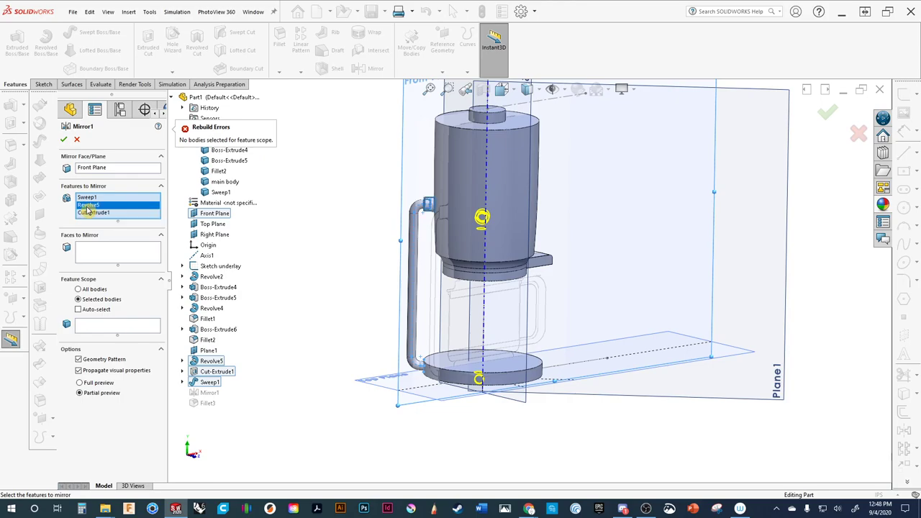
left_click(84, 198)
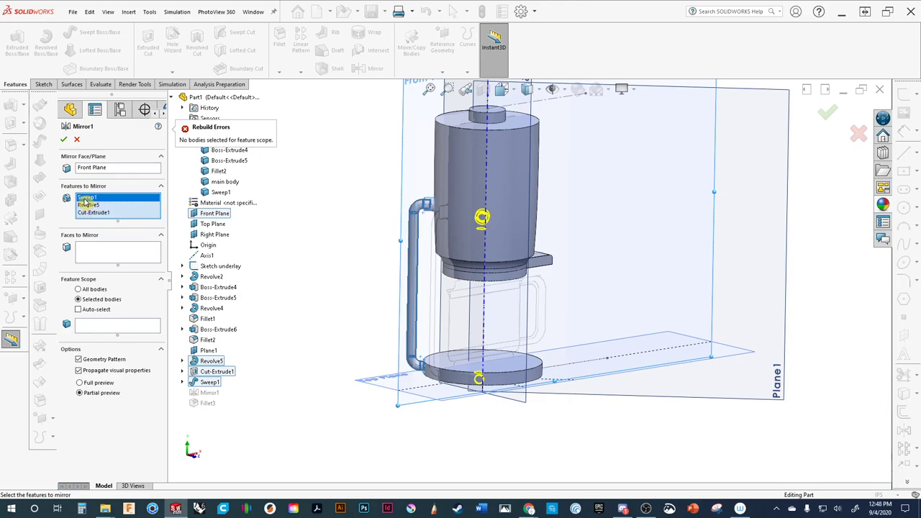
key("Delete")
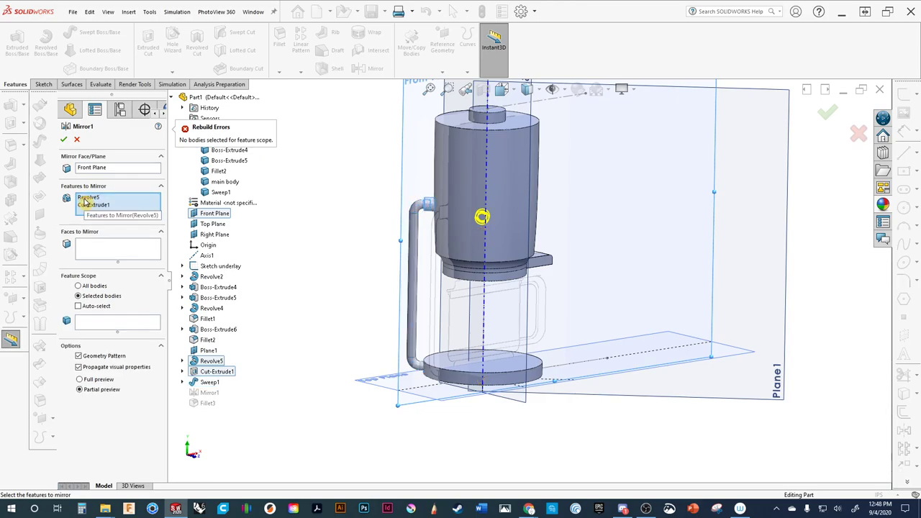
left_click(71, 141)
middle_click_drag(331, 325, 355, 290, "ctrl")
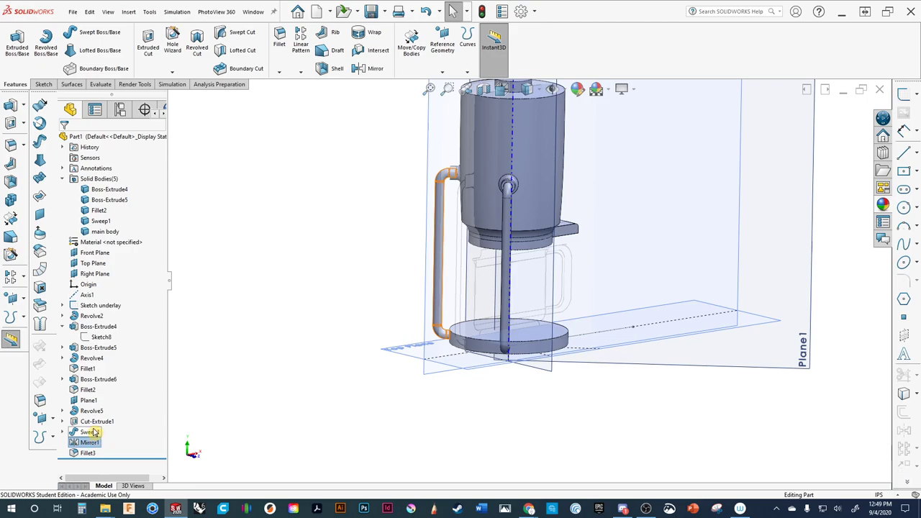
Delete the pipe sweep feature while keeping its path sketch.
left_click_drag(92, 432, 98, 447)
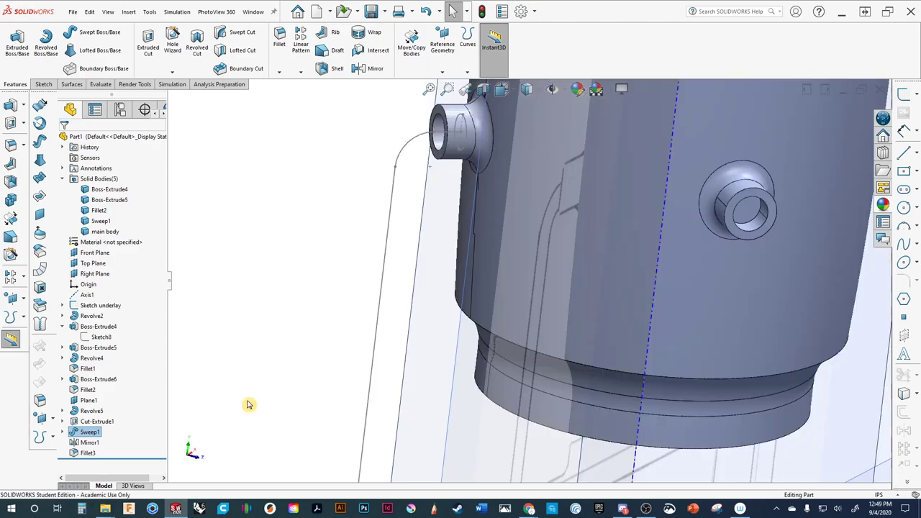
scroll(246, 404, "up", 5)
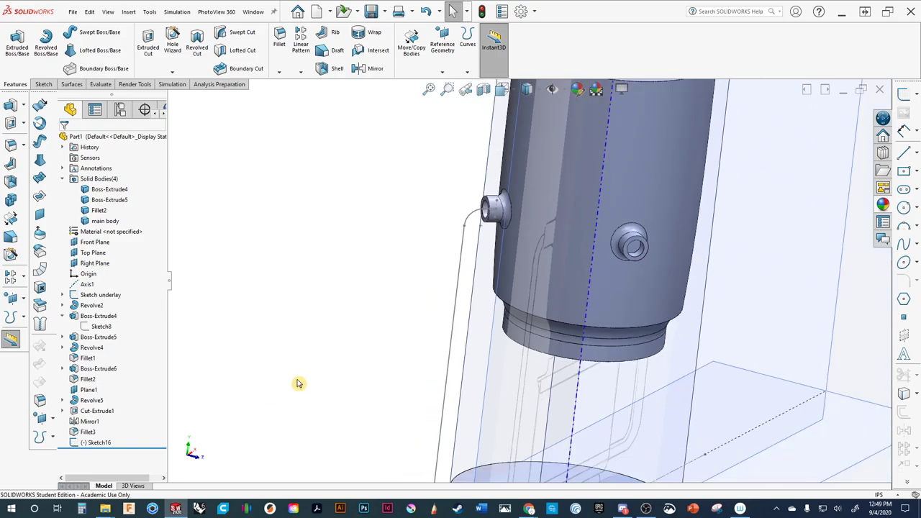
scroll(243, 375, "down", 3)
scroll(254, 381, "down", 2)
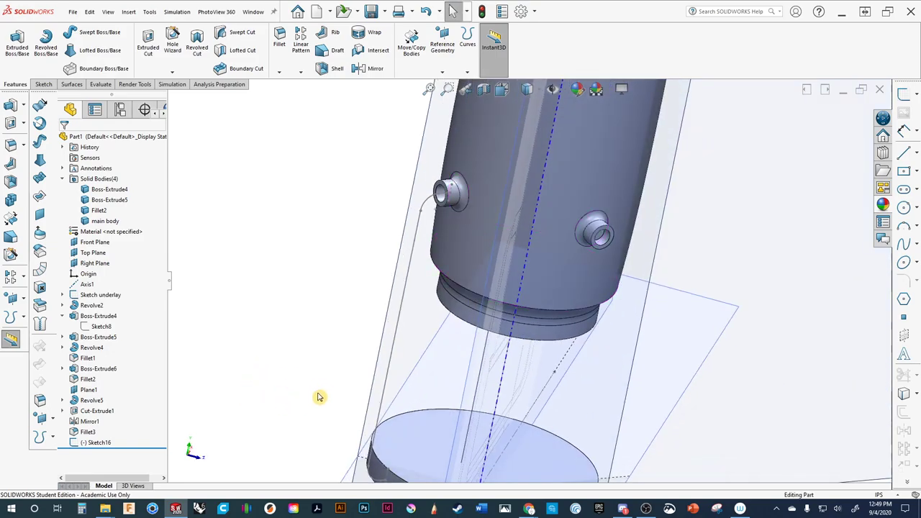
scroll(319, 389, "down", 4)
middle_click_drag(319, 279, 286, 293, "ctrl")
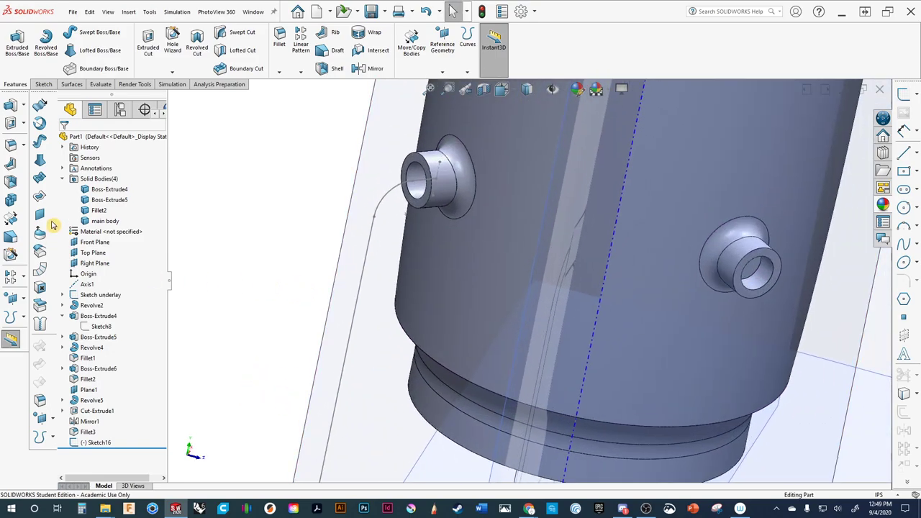
left_click(94, 32)
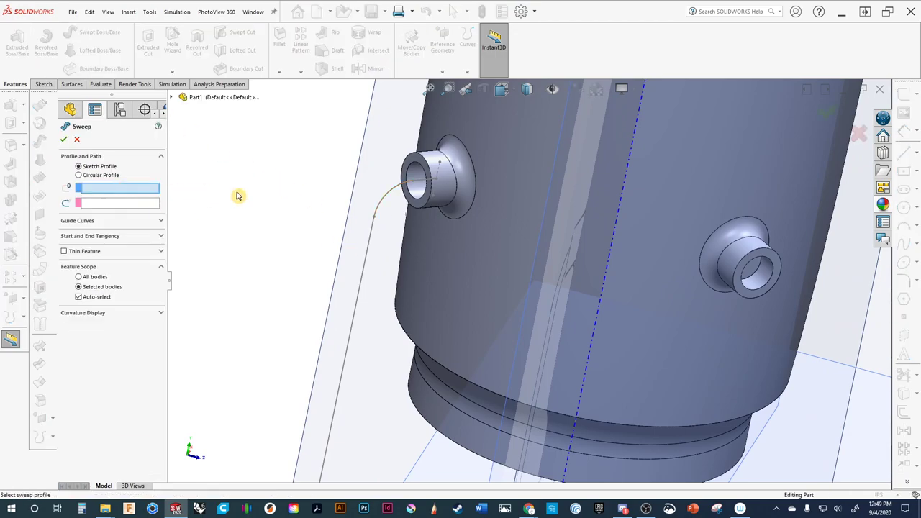
middle_click_drag(239, 196, 259, 186)
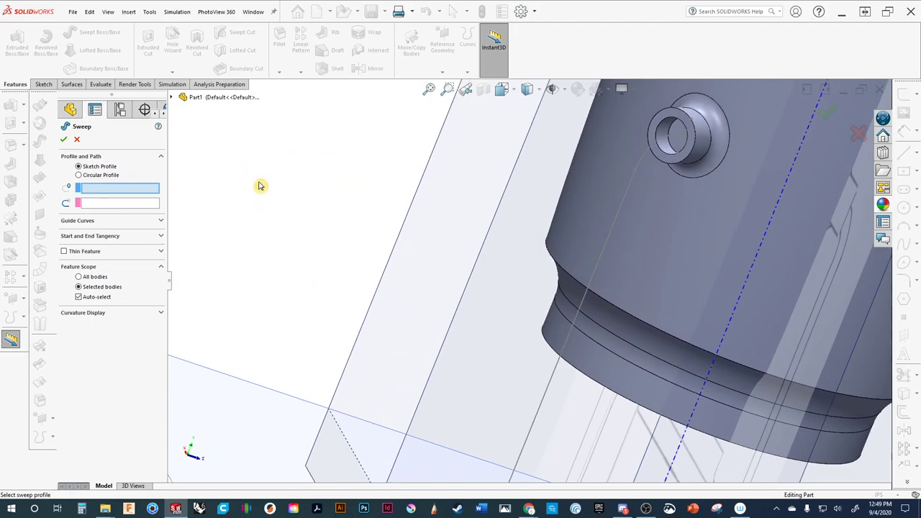
scroll(652, 121, "down", 5)
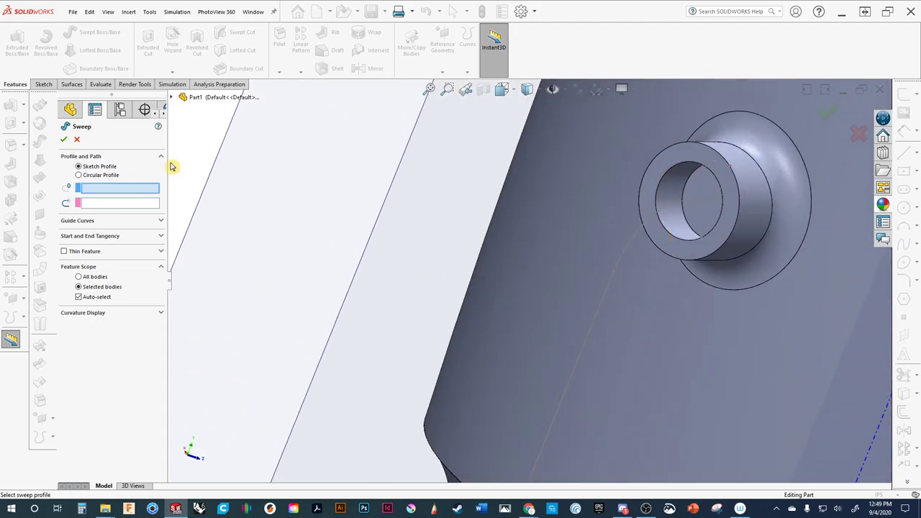
left_click(77, 140)
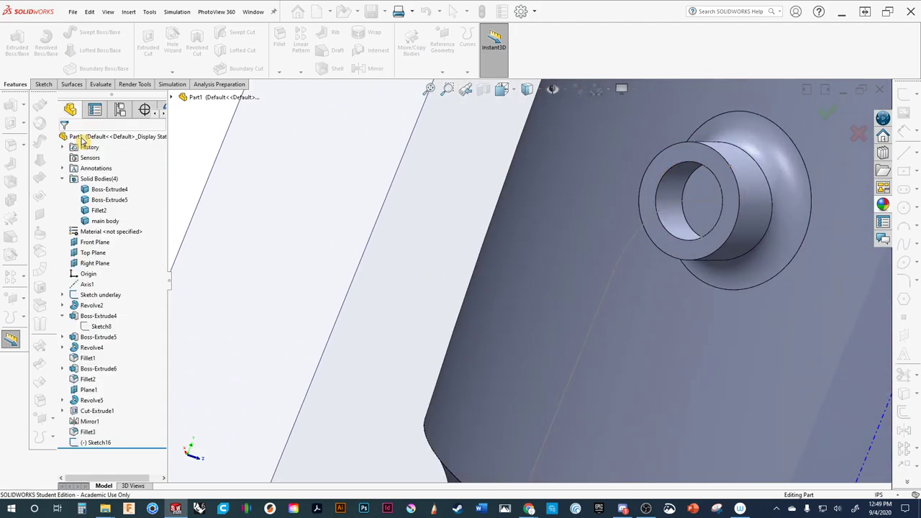
Sketch a circular profile of 0.25 in radius on the flat face inside the side fitting's bore, centred on the pipe path's end.
left_click(95, 443)
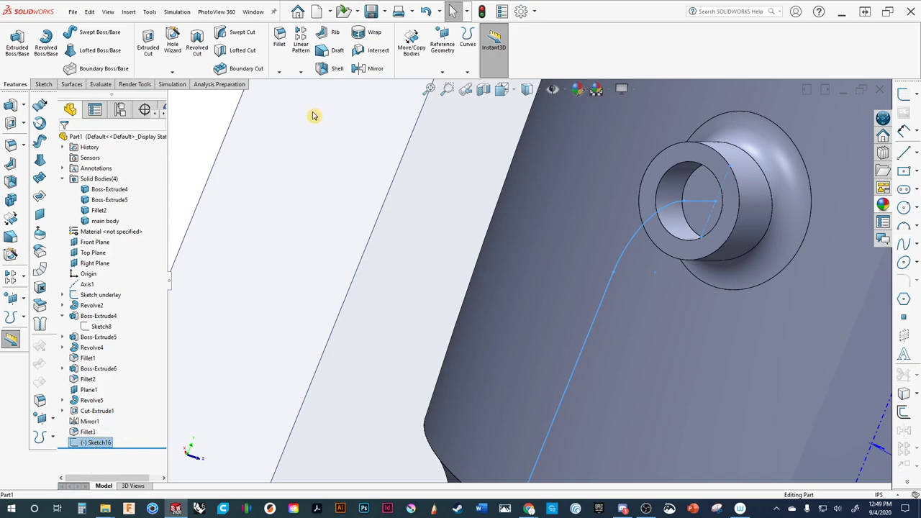
left_click(213, 135)
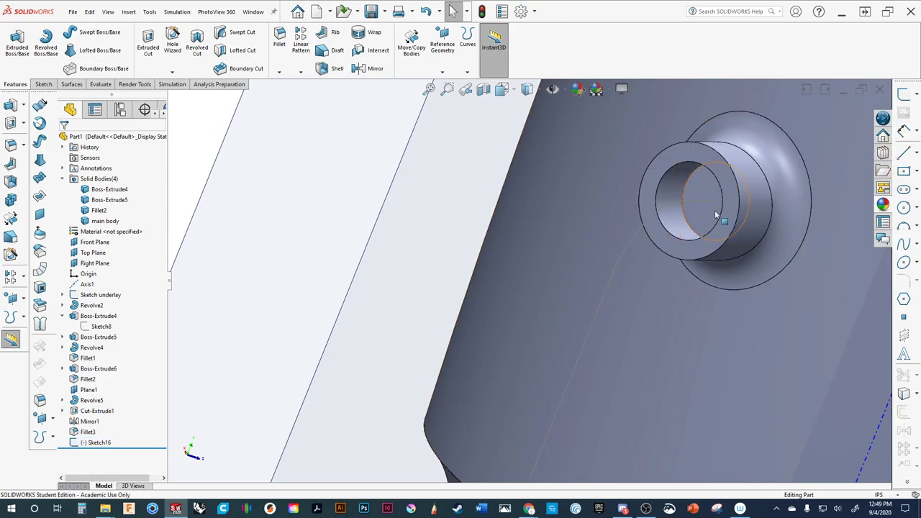
left_click(704, 214)
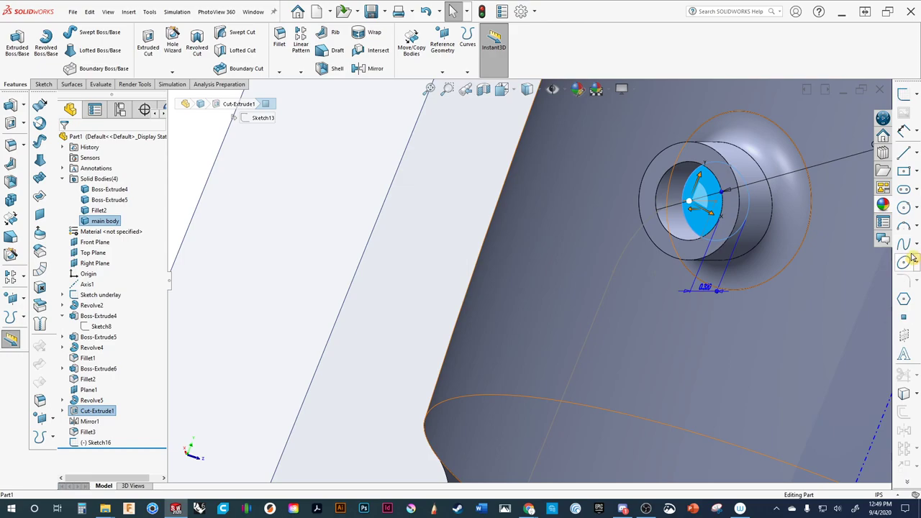
left_click(903, 207)
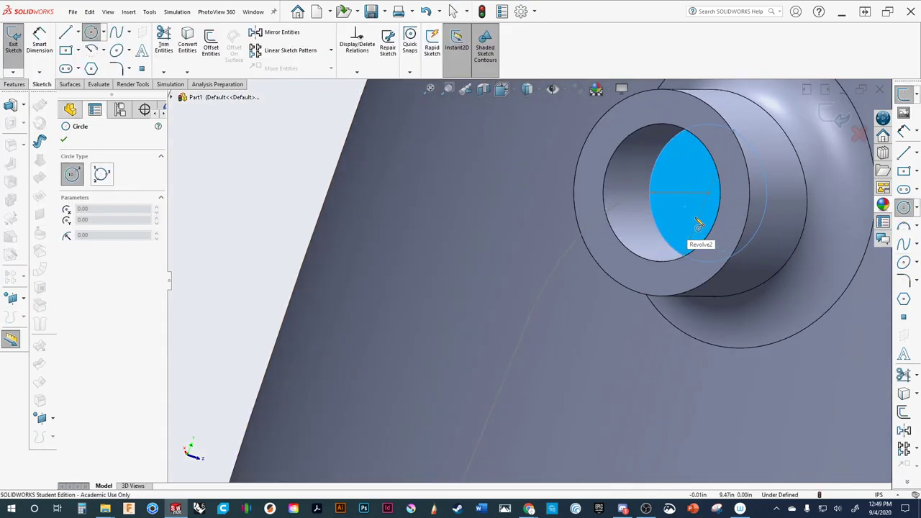
left_click(708, 193)
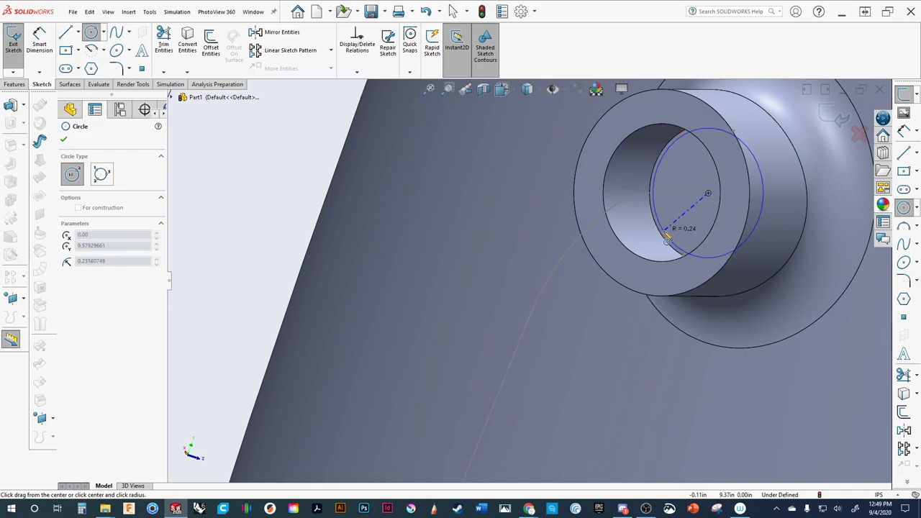
left_click(666, 240)
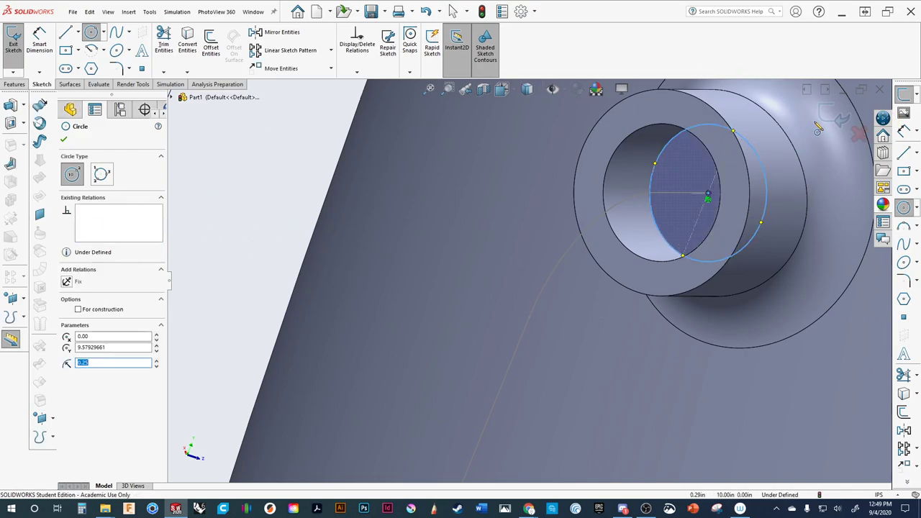
key("Escape")
left_click(835, 117)
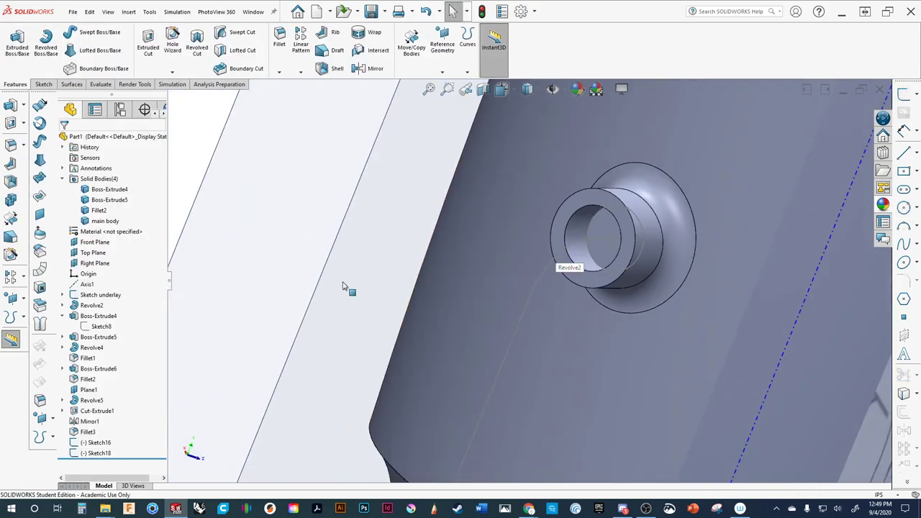
Sweep the new circle along the bent pipe path sketch with Merge result turned off.
left_click(90, 33)
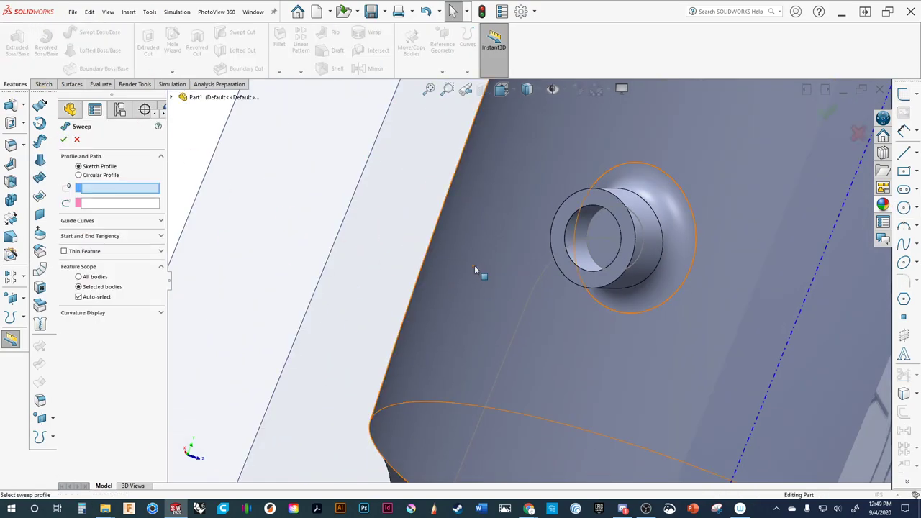
left_click(592, 257)
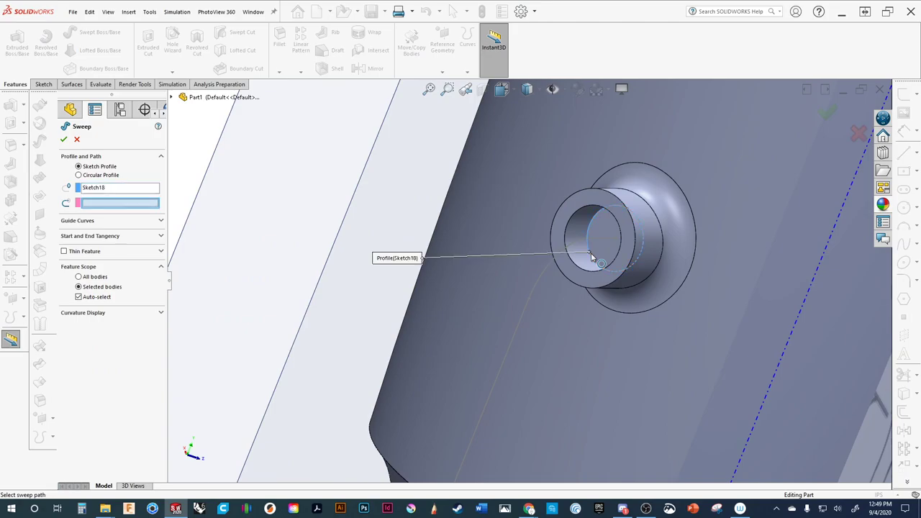
left_click(528, 308)
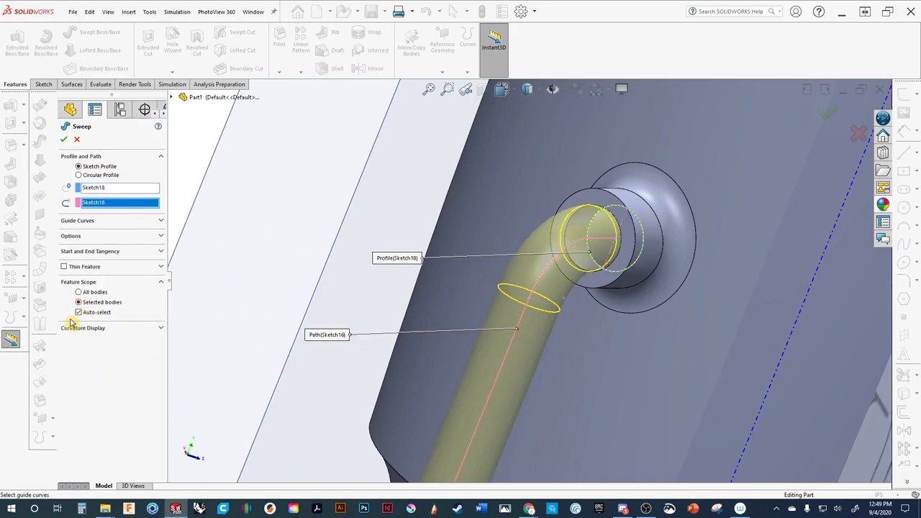
left_click(129, 243)
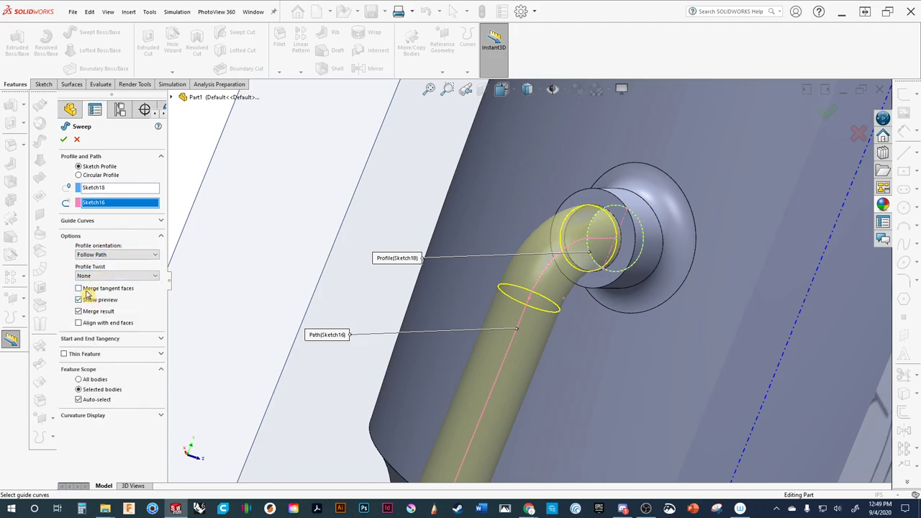
left_click(80, 312)
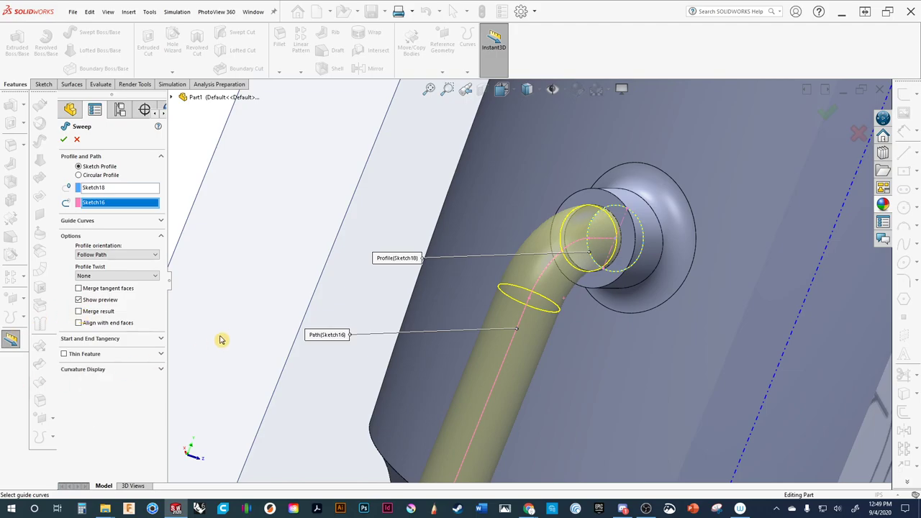
left_click(64, 140)
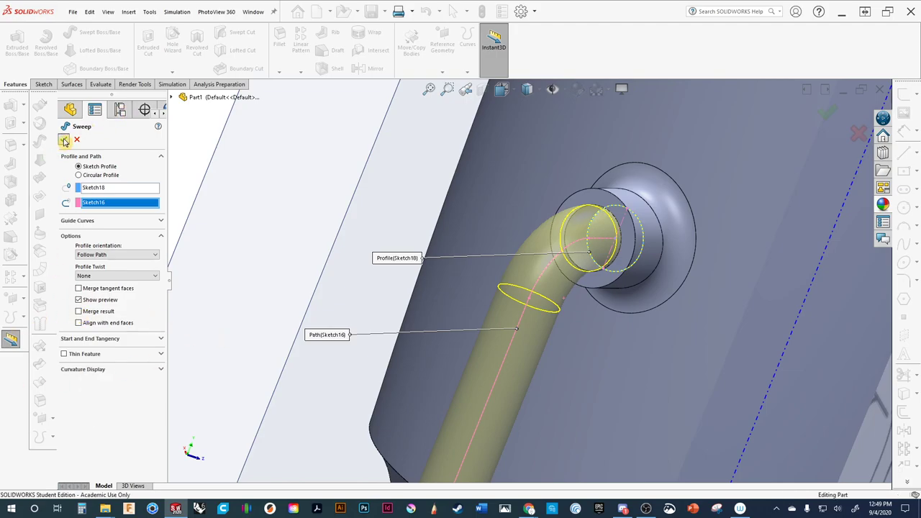
scroll(352, 259, "down", 5)
middle_click_drag(439, 270, 371, 357)
scroll(359, 367, "down", 3)
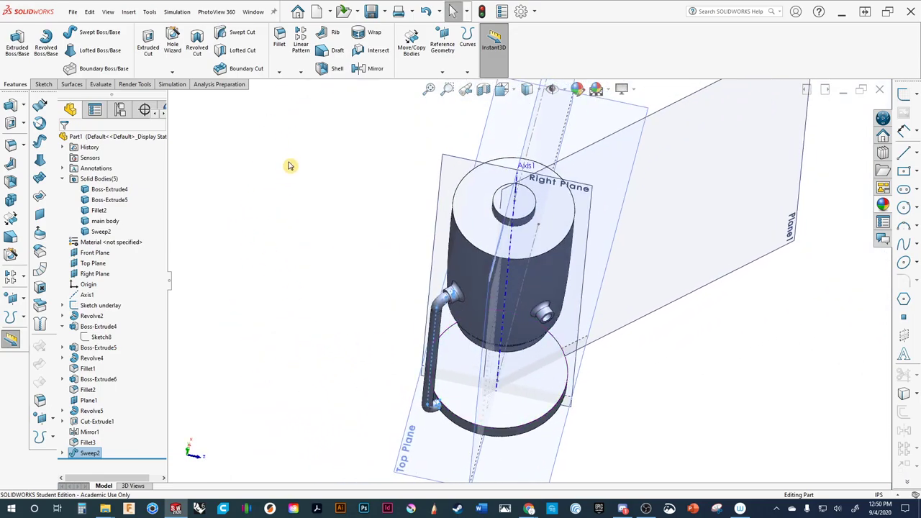
left_click(302, 73)
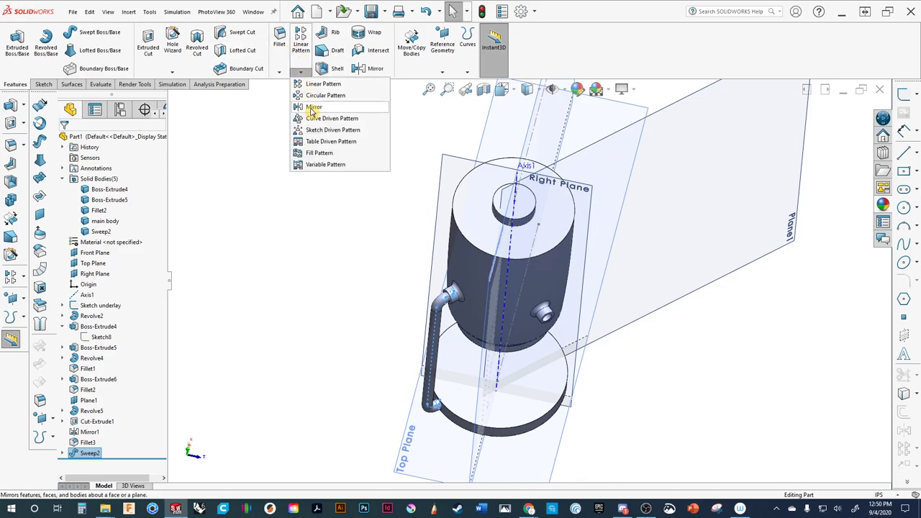
left_click(313, 107)
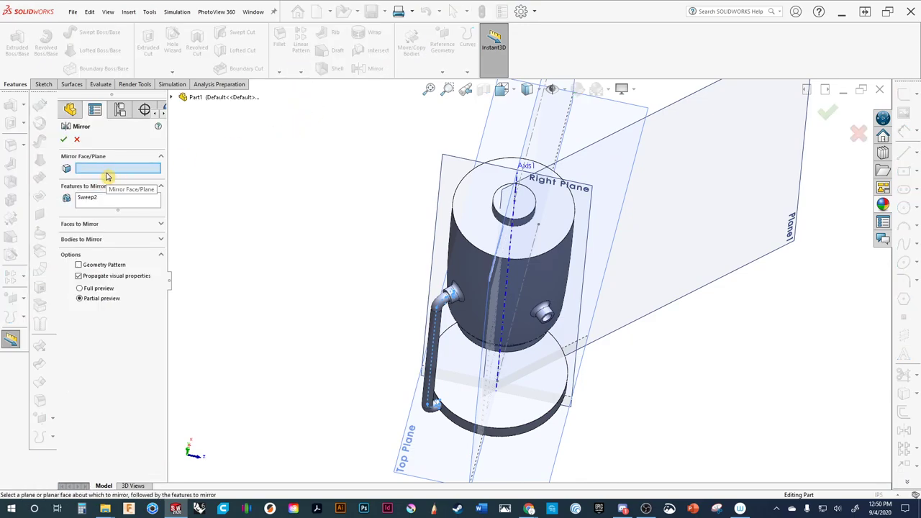
middle_click_drag(473, 173, 392, 258)
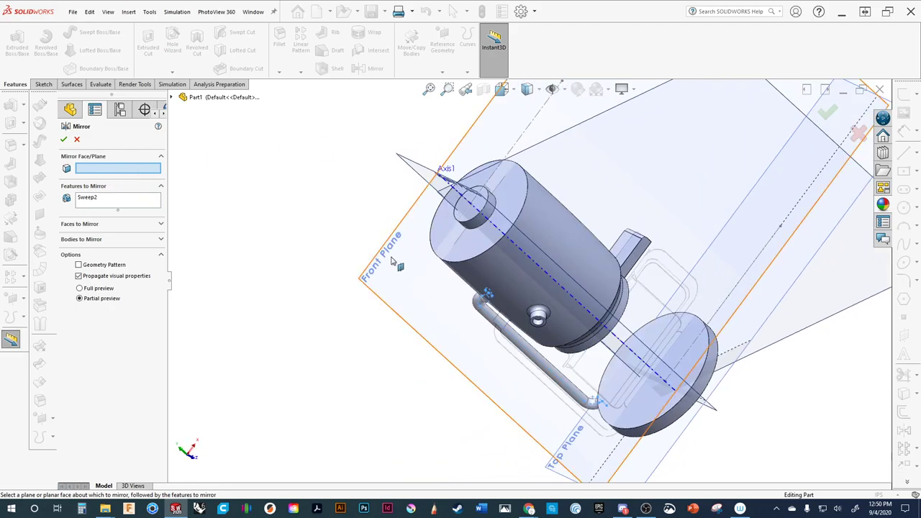
left_click(389, 255)
middle_click_drag(334, 282, 371, 232)
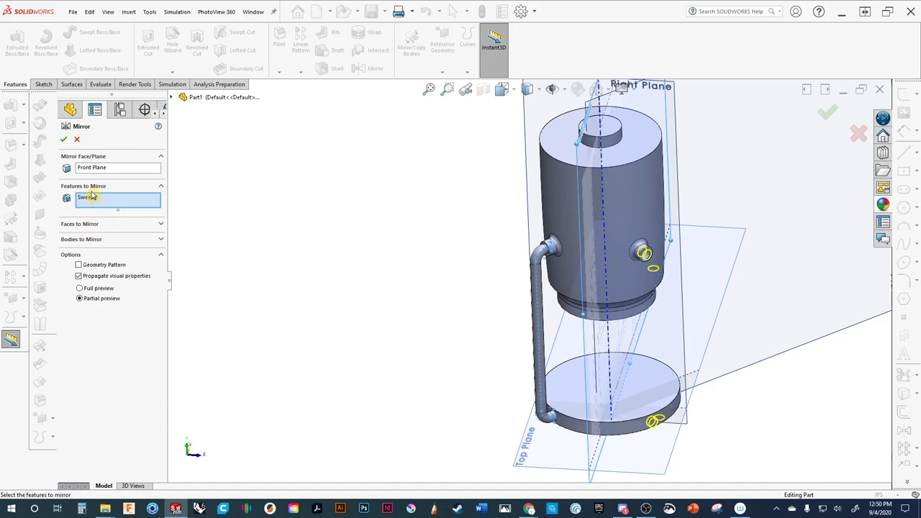
left_click(159, 240)
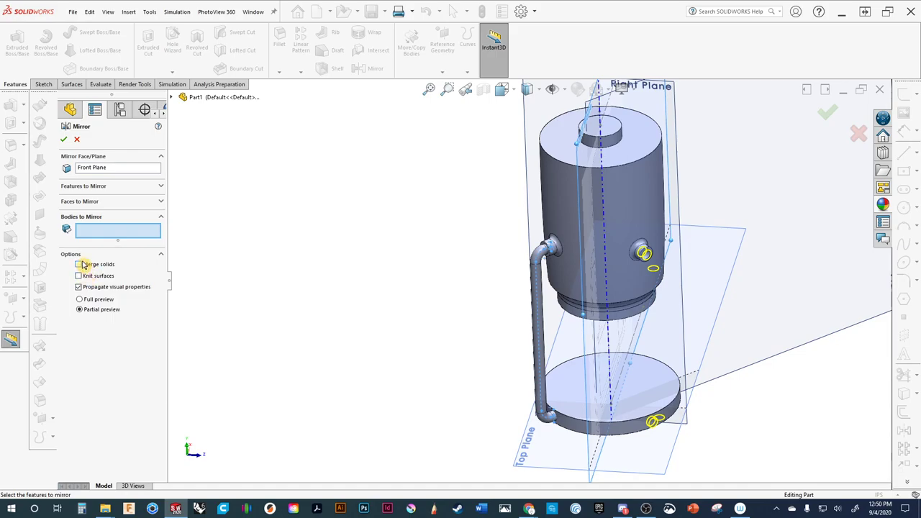
left_click(64, 138)
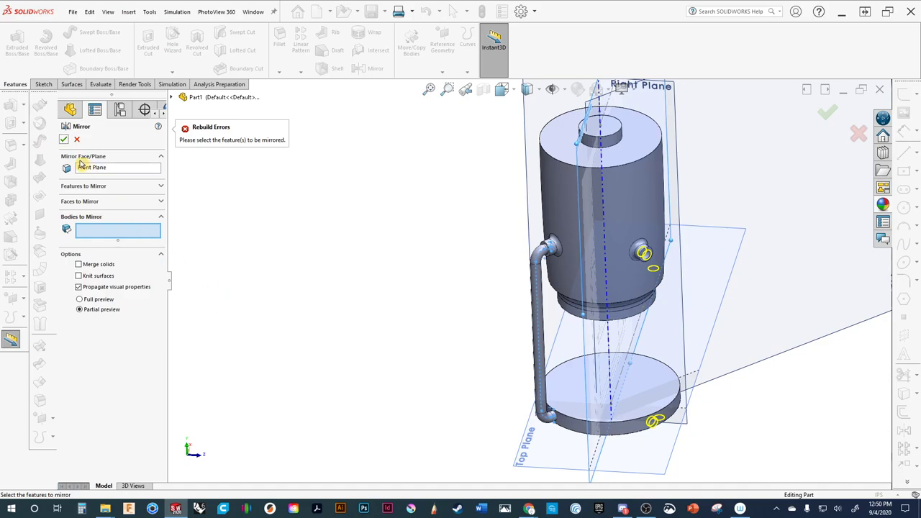
middle_click_drag(238, 224, 224, 249)
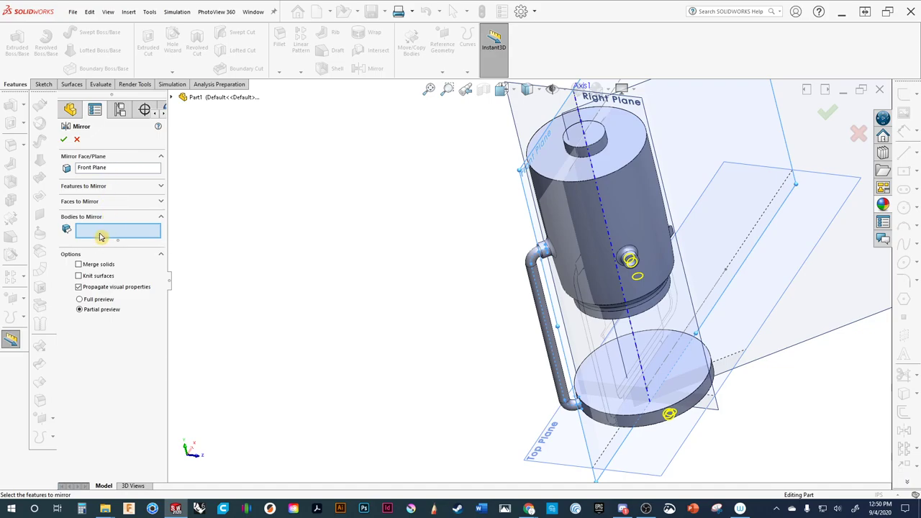
left_click(108, 186)
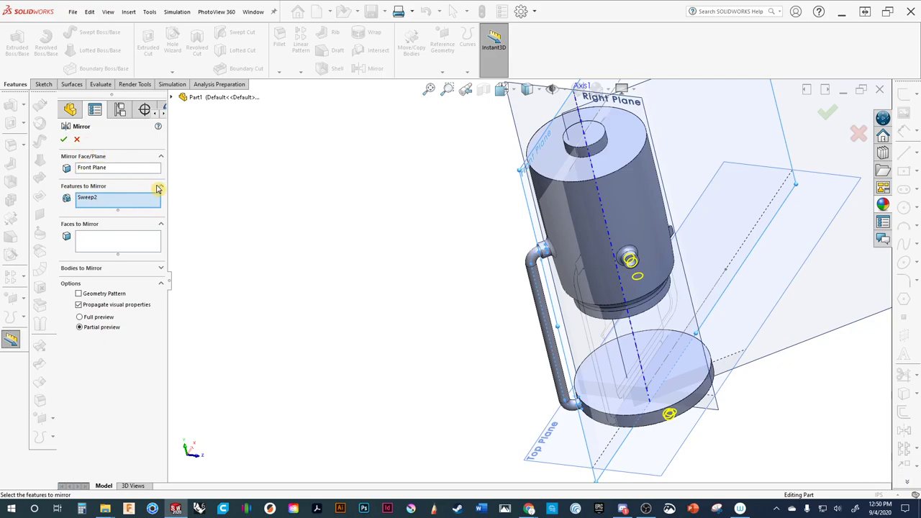
left_click(160, 158)
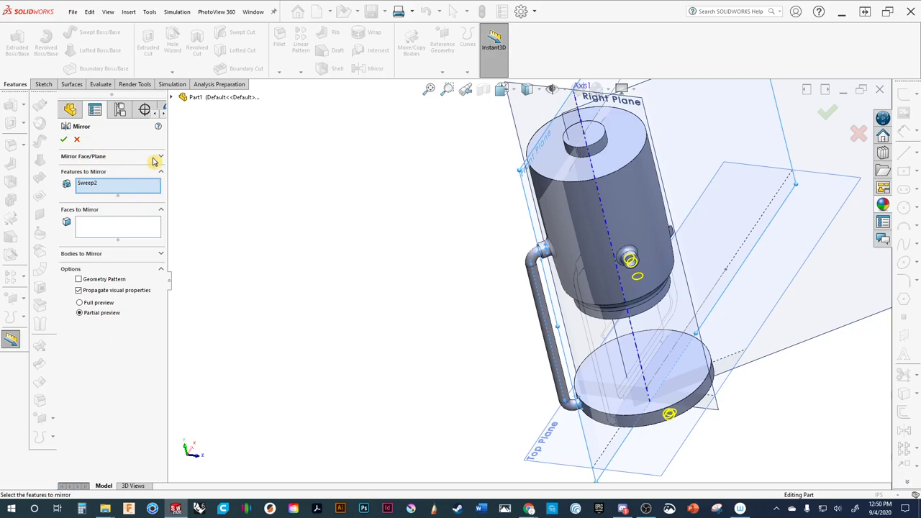
left_click(77, 140)
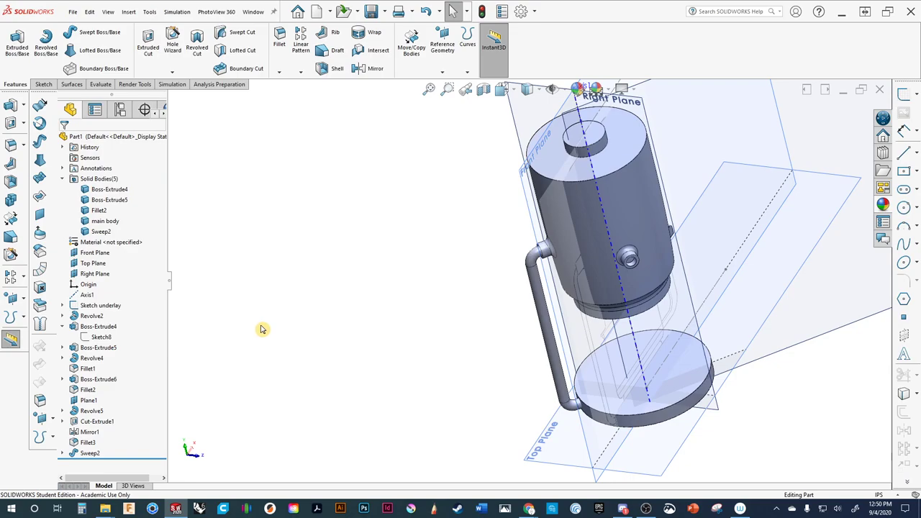
Mirror the swept pipe body about the Front Plane as a separate, unmerged solid body.
left_click(92, 451)
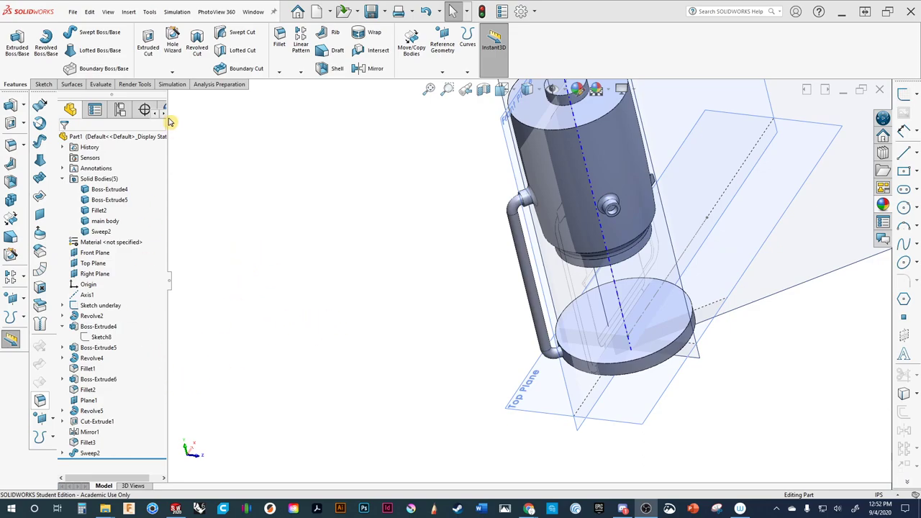
left_click(302, 73)
left_click(311, 107)
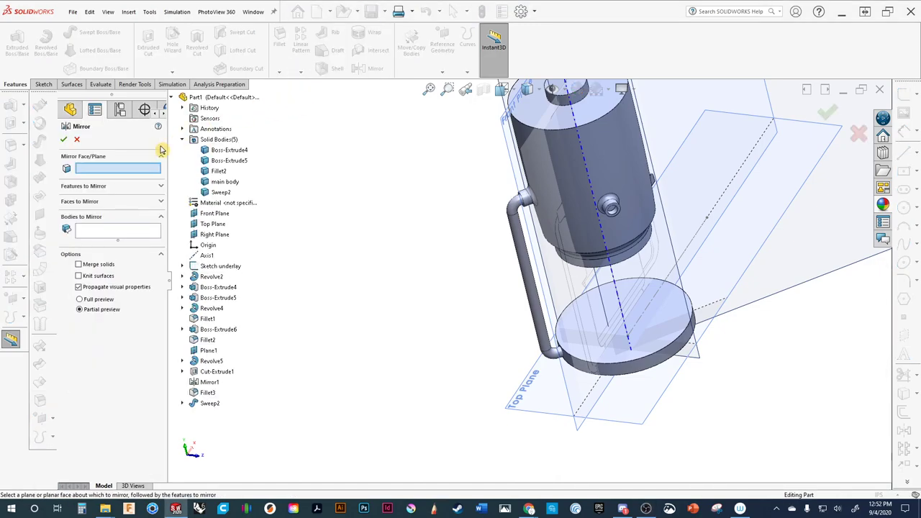
left_click(505, 147)
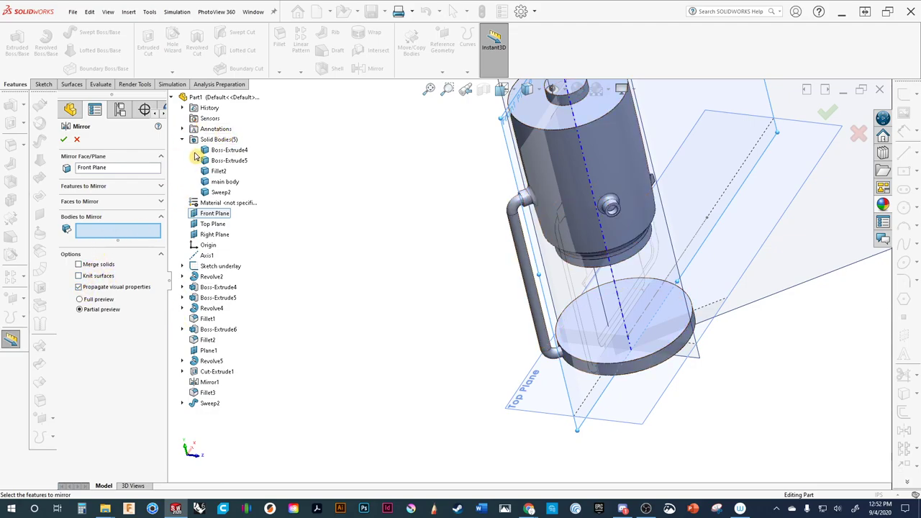
left_click(218, 193)
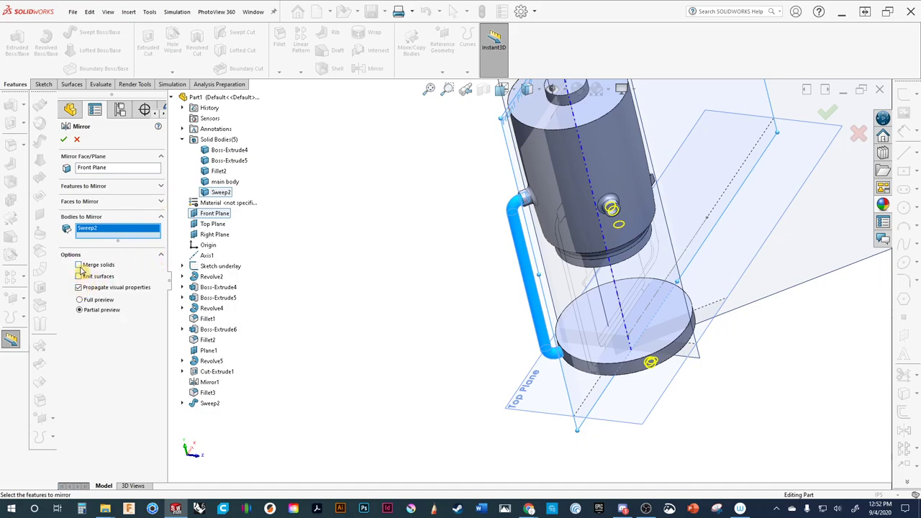
left_click(828, 111)
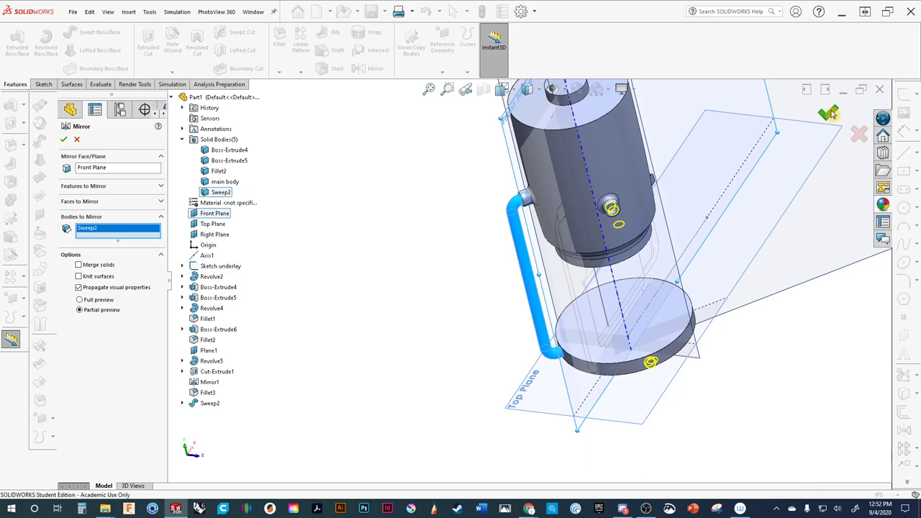
Review the solid bodies one by one, highlighting each in the model from the top cap and base disc to both bent pipes.
middle_click_drag(434, 259, 435, 208)
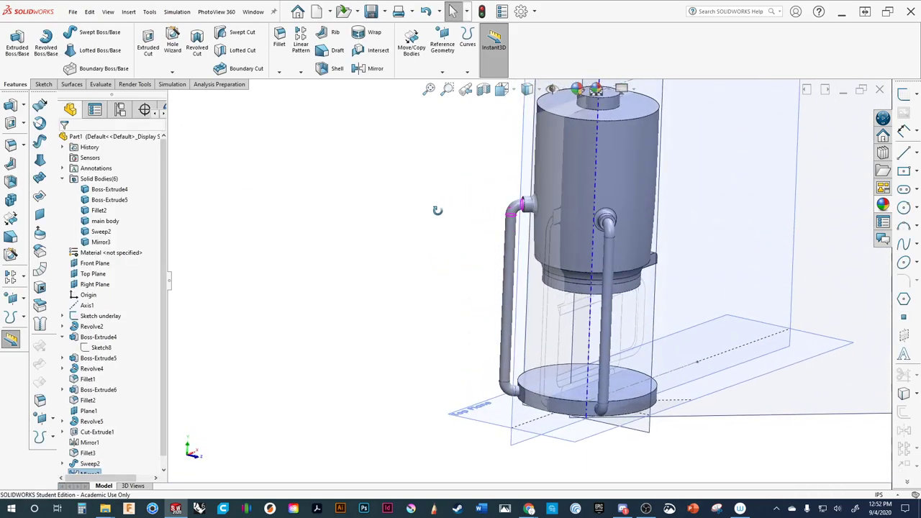
middle_click_drag(502, 272, 388, 267, "ctrl")
scroll(448, 243, "up", 3)
scroll(484, 201, "down", 5)
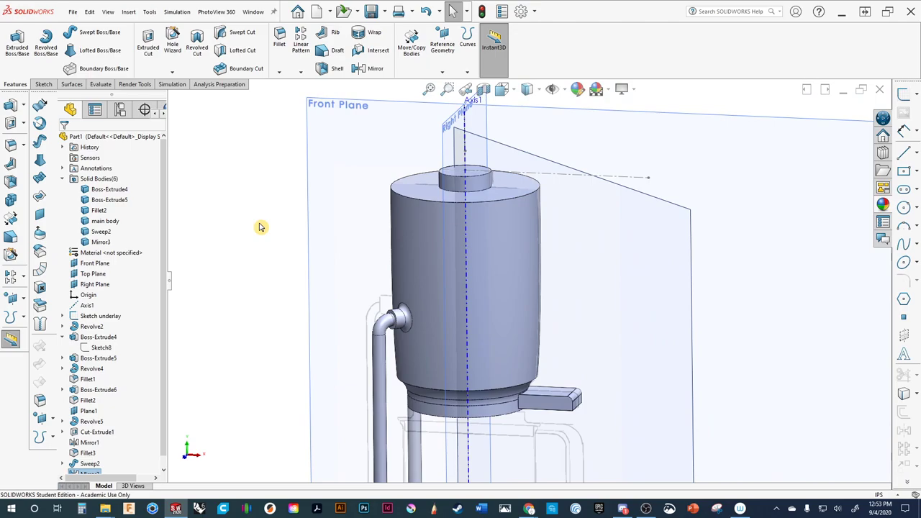
left_click(115, 189)
key("f")
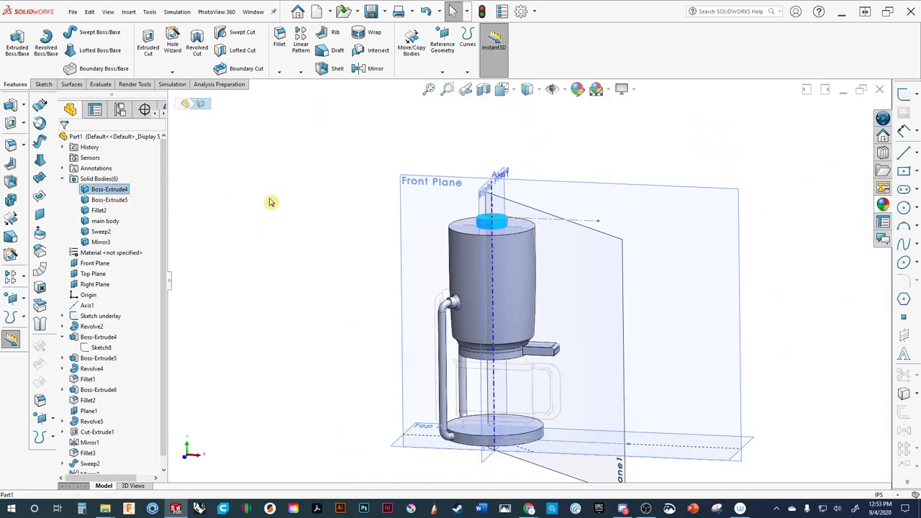
left_click(111, 201)
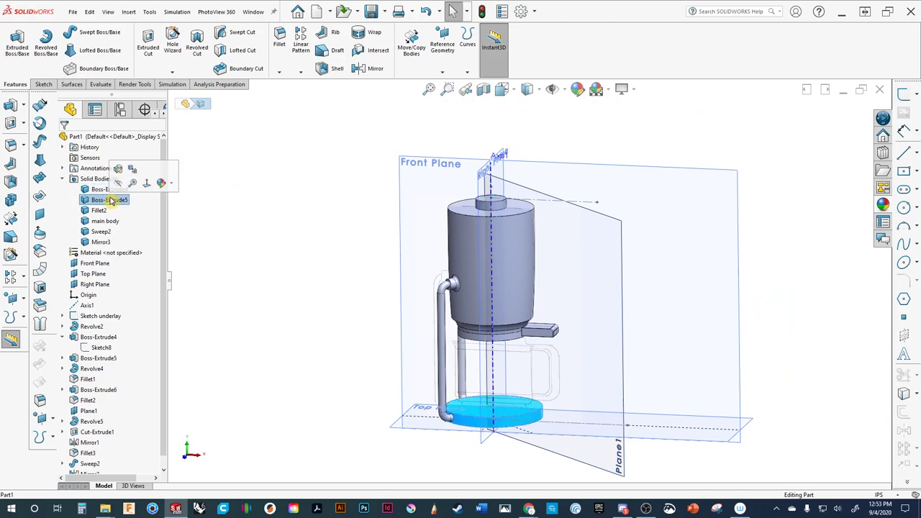
left_click(108, 212)
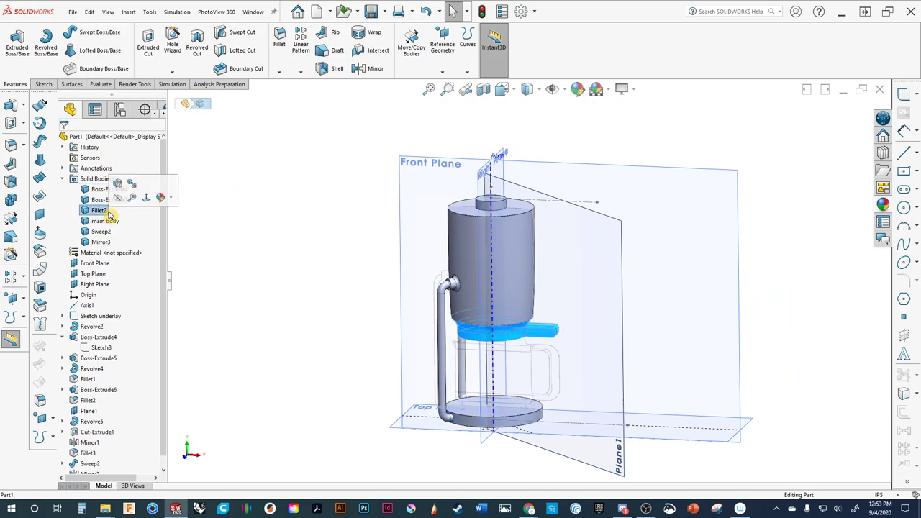
left_click(105, 221)
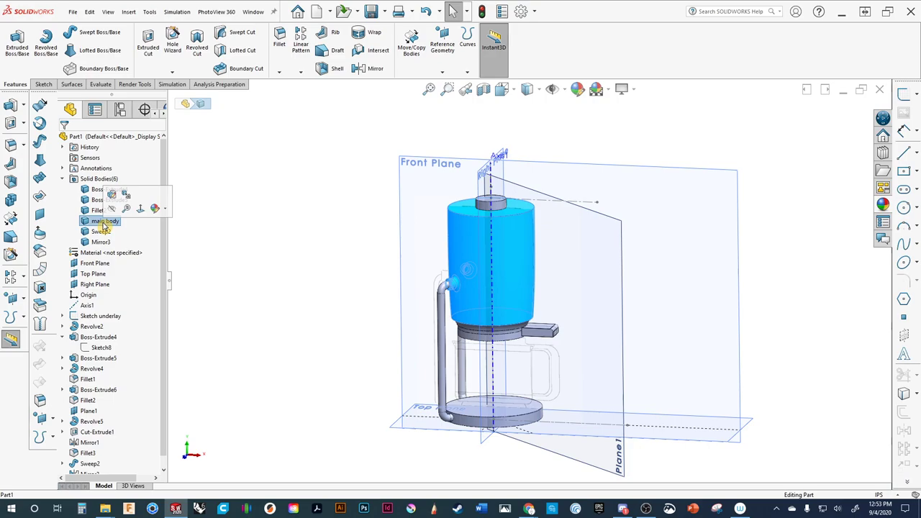
left_click(99, 232)
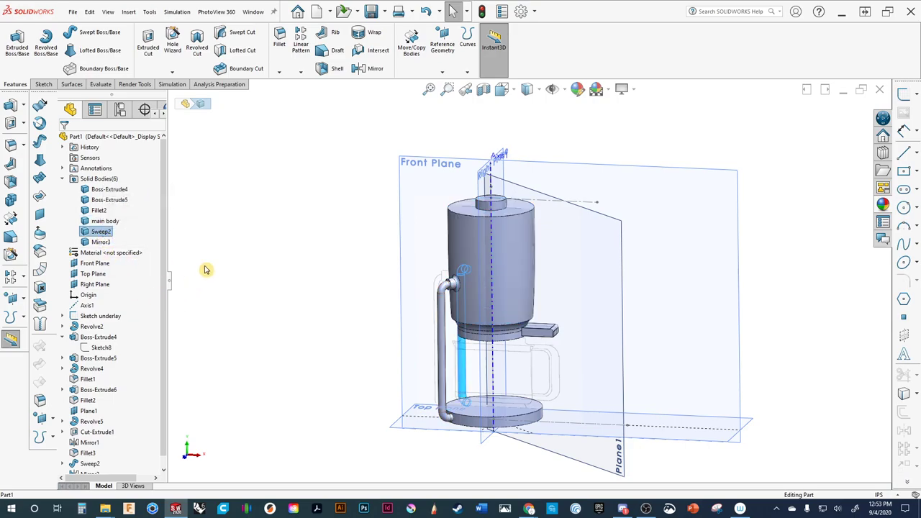
middle_click_drag(205, 270, 288, 277)
left_click(101, 243)
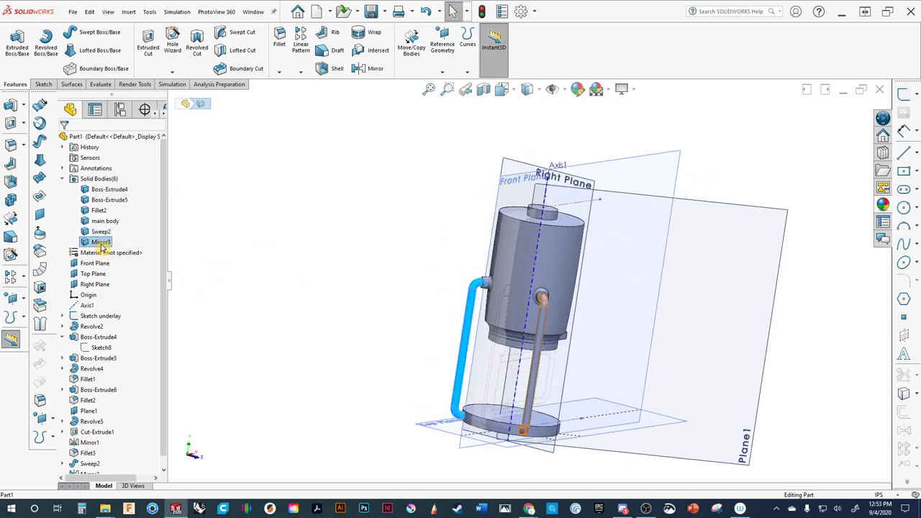
left_click(100, 243)
left_click(286, 256)
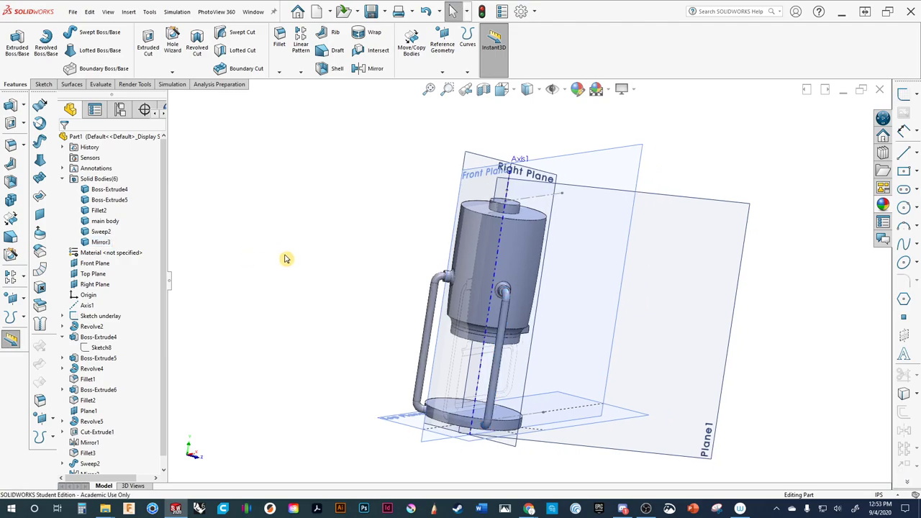
View the model normal to the Front Plane and set the display style to Hidden Lines Visible.
left_click(569, 158)
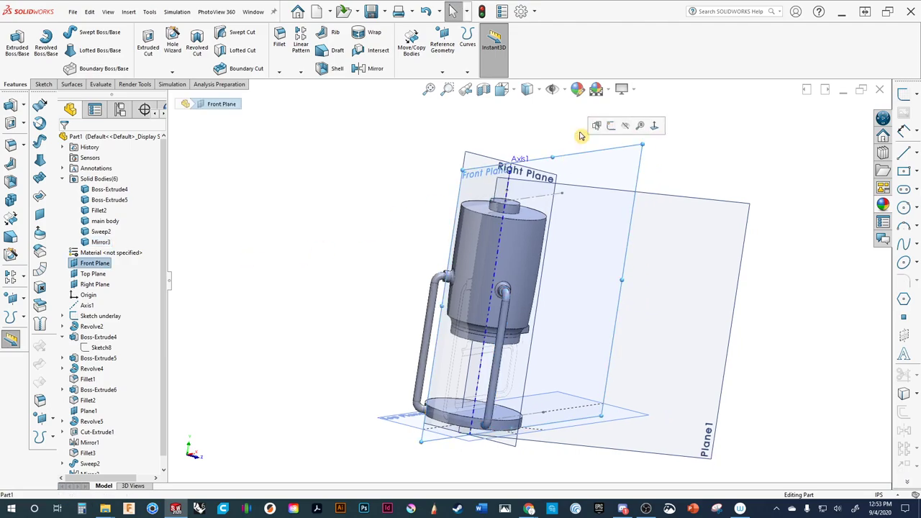
key("ctrl+8")
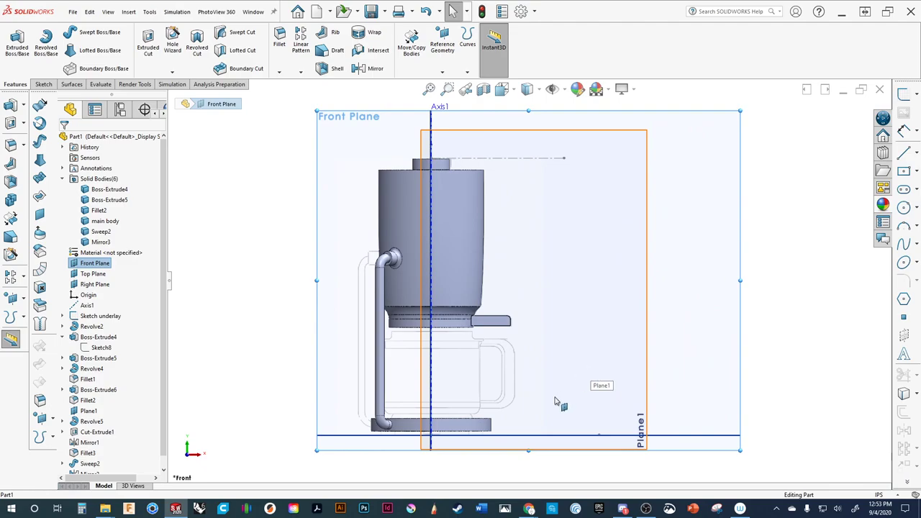
left_click(537, 93)
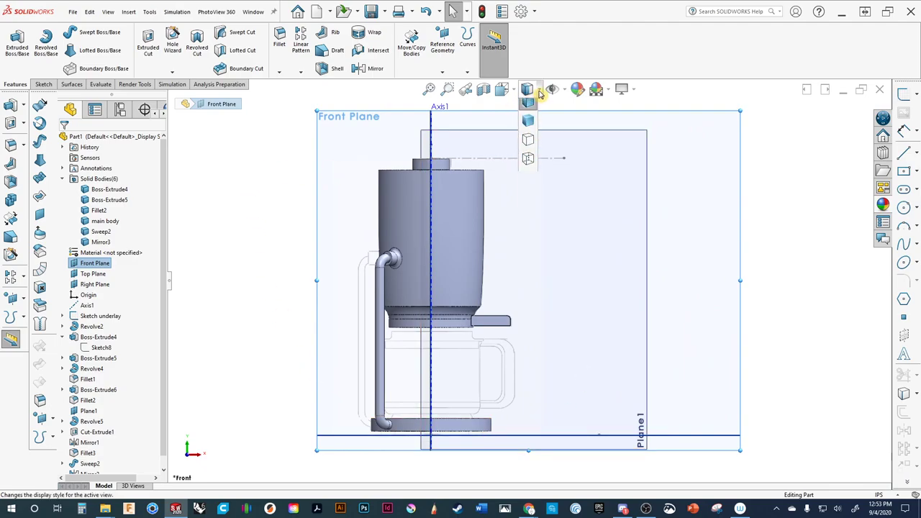
left_click(530, 171)
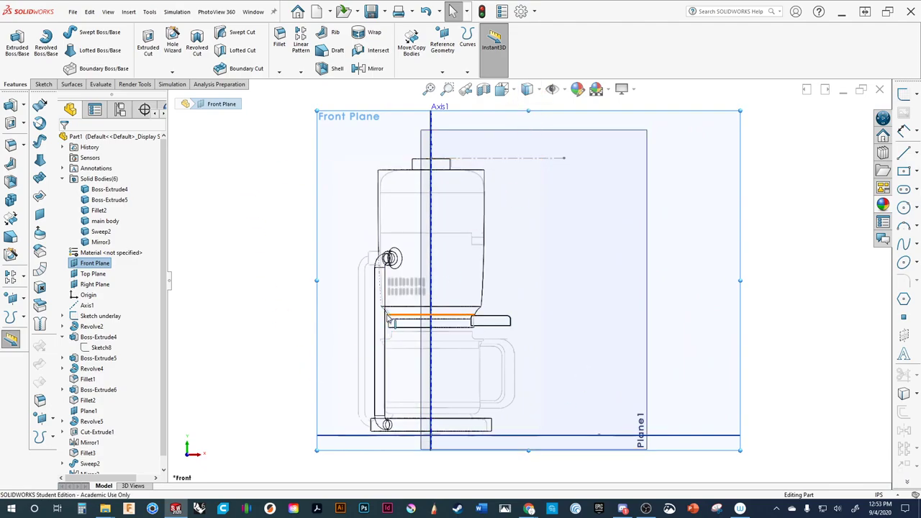
Fillet the upper outer edge of the base disc with a 0.20 in radius.
scroll(467, 220, "down", 4)
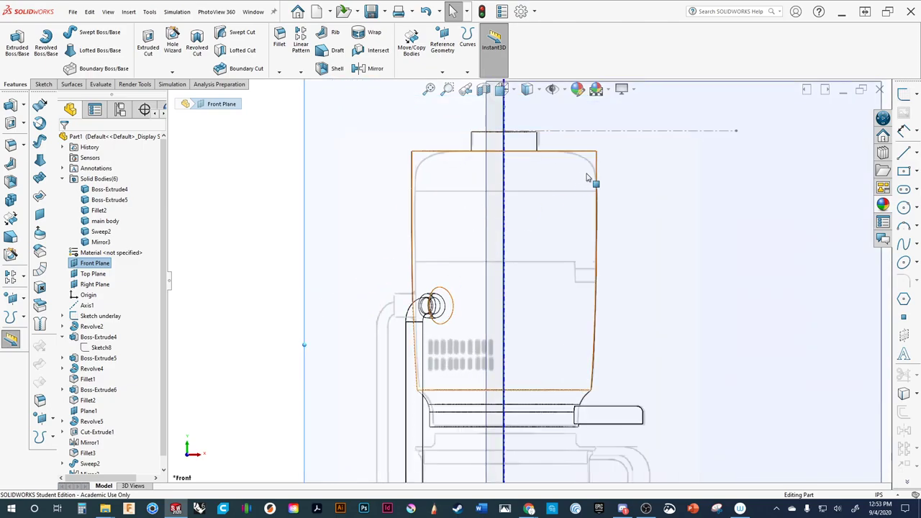
scroll(597, 388, "up", 3)
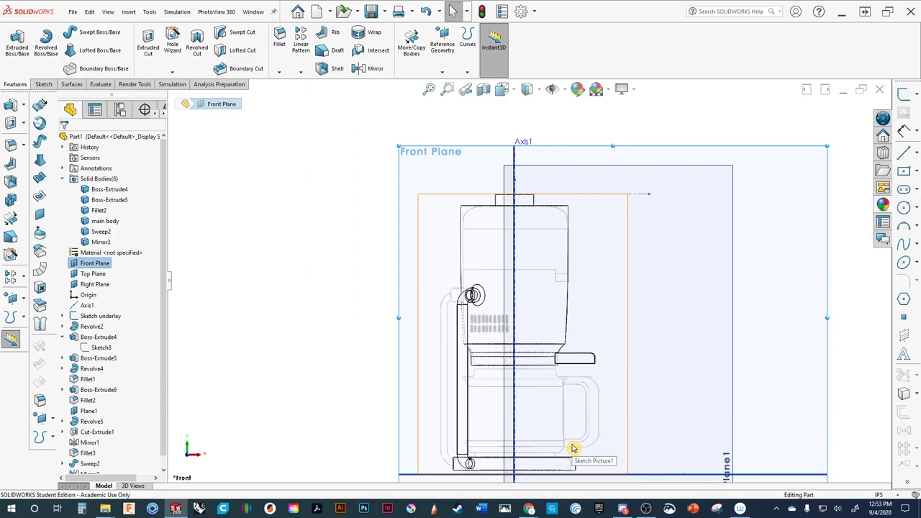
scroll(574, 448, "down", 5)
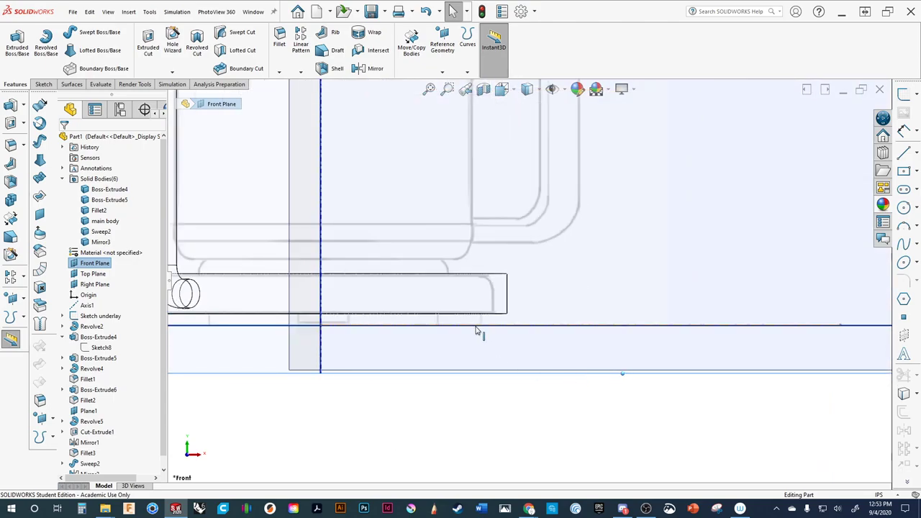
middle_click_drag(475, 331, 600, 394, "ctrl")
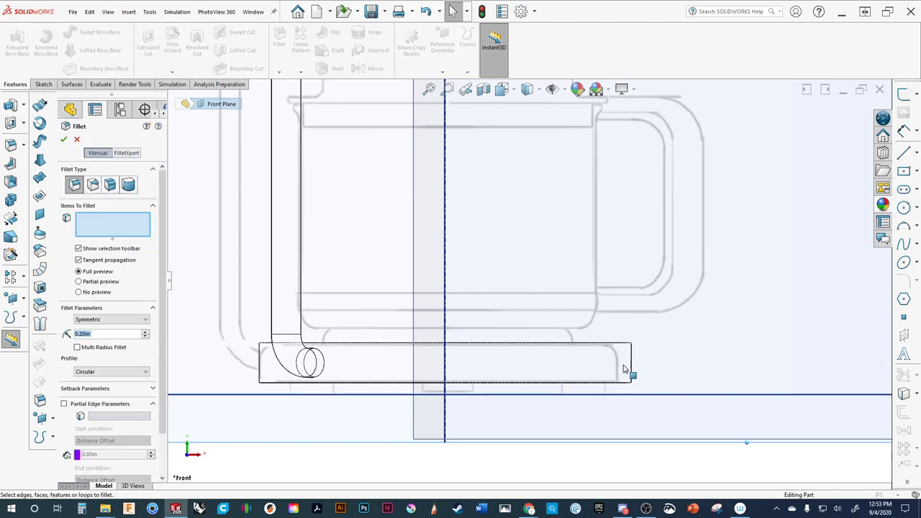
left_click(608, 346)
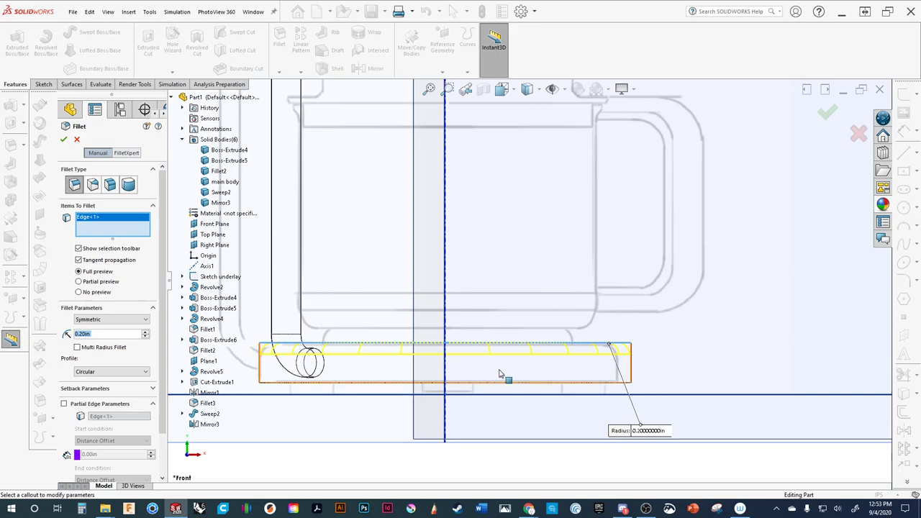
left_click(66, 141)
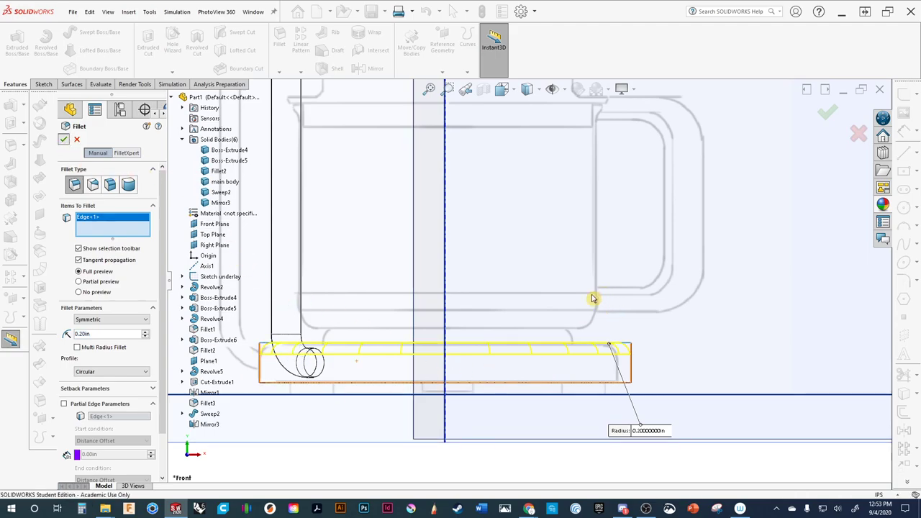
Fillet the main body's top outer edge with a 0.60 in radius, comparing the preview with the underlay picture's rounded corners.
scroll(582, 310, "up", 5)
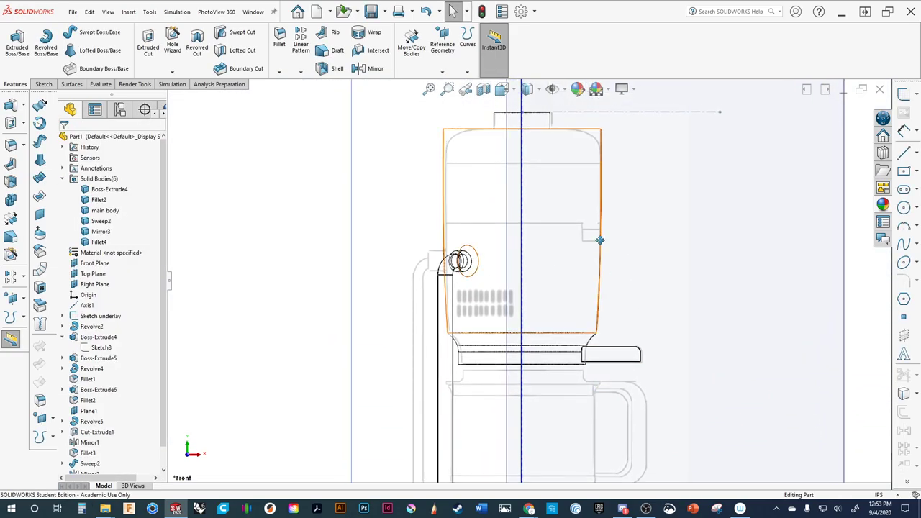
scroll(602, 209, "down", 8)
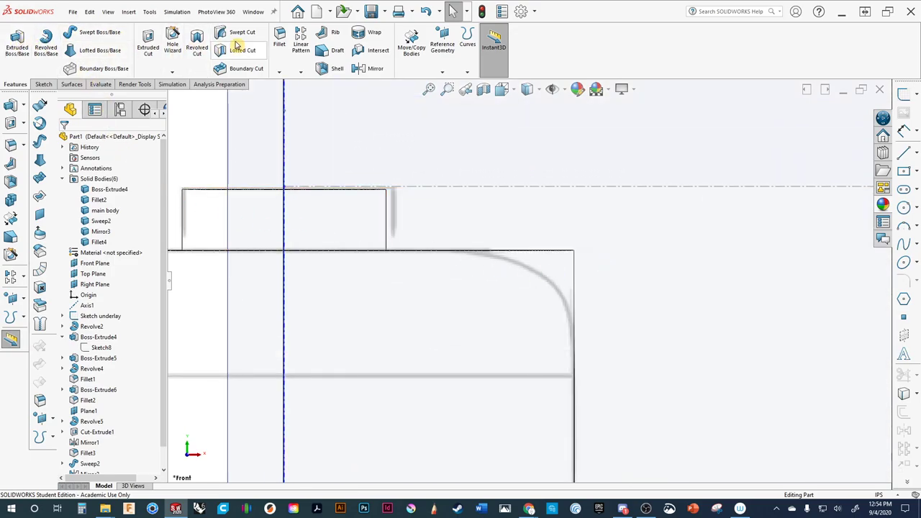
left_click(279, 40)
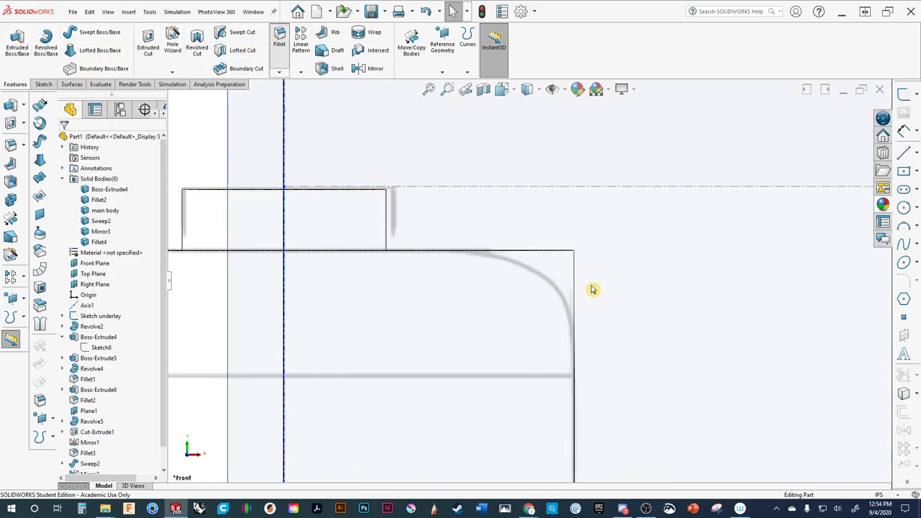
left_click(564, 253)
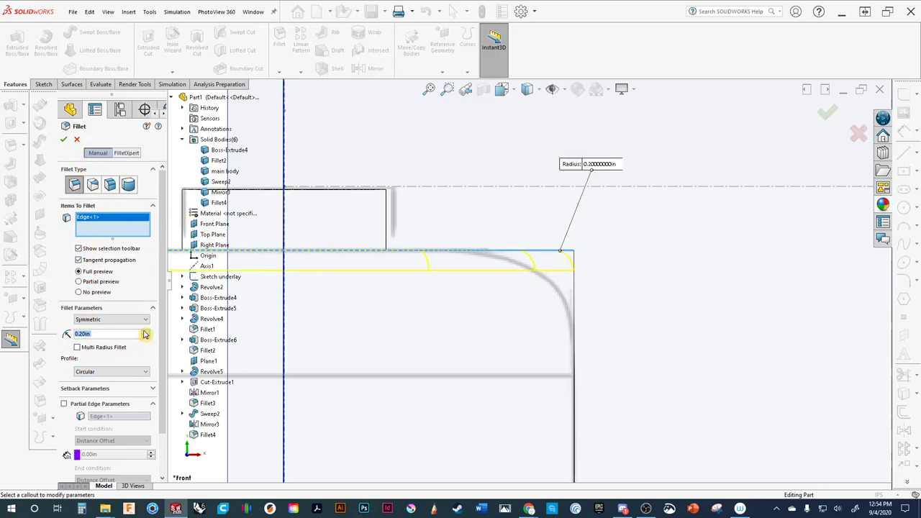
left_click(144, 332)
left_click(144, 332)
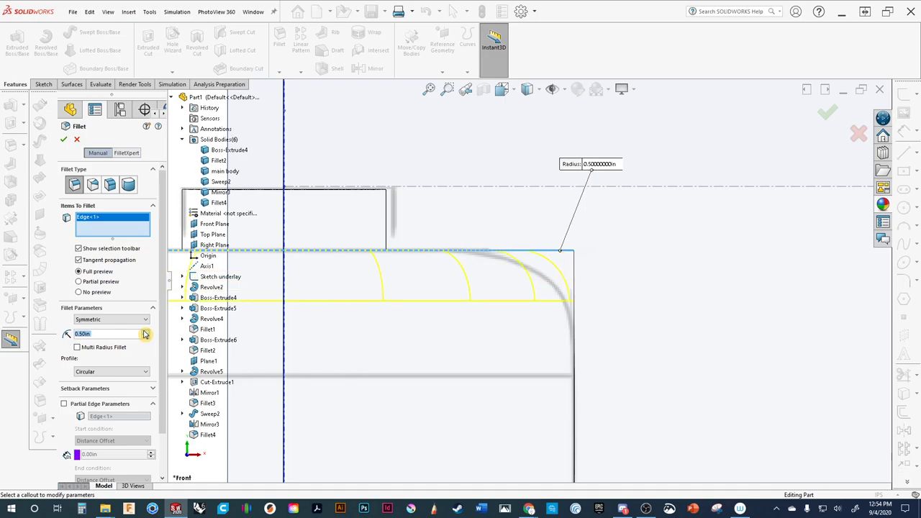
left_click(145, 331)
scroll(410, 359, "up", 1)
scroll(410, 359, "down", 4)
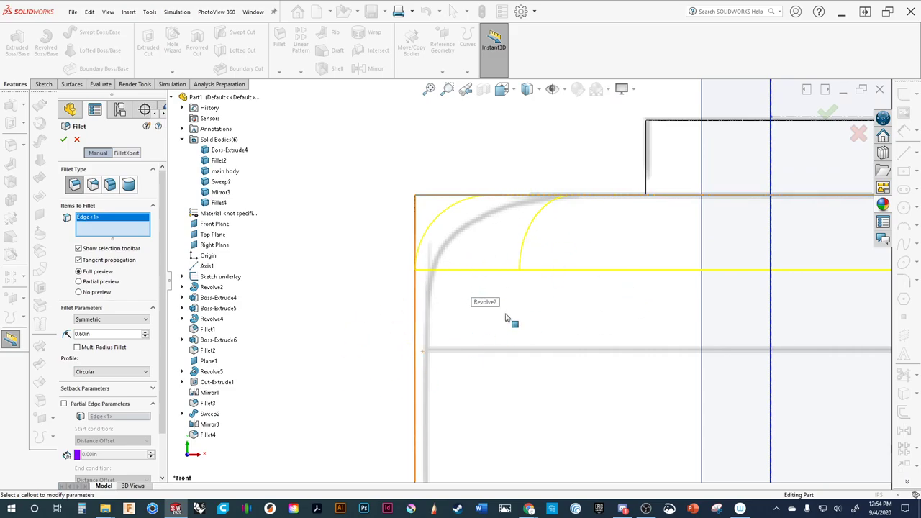
scroll(729, 280, "up", 3)
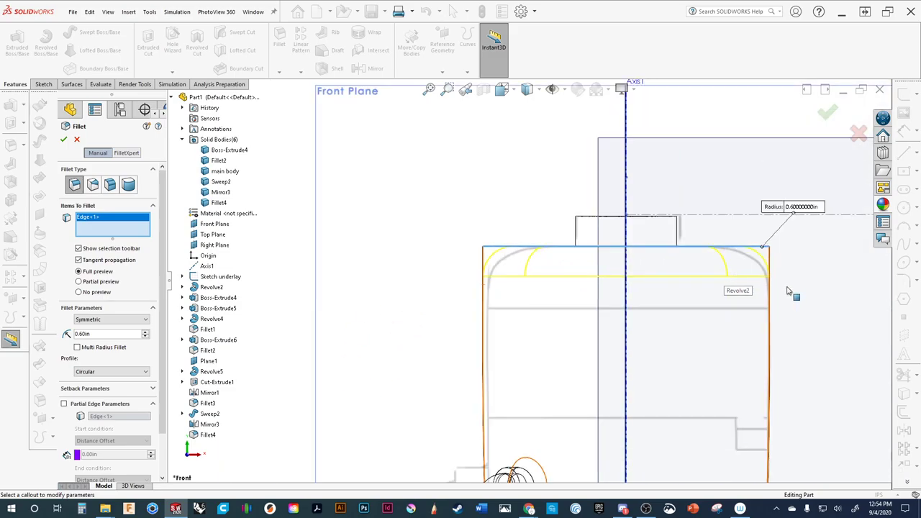
scroll(788, 291, "down", 4)
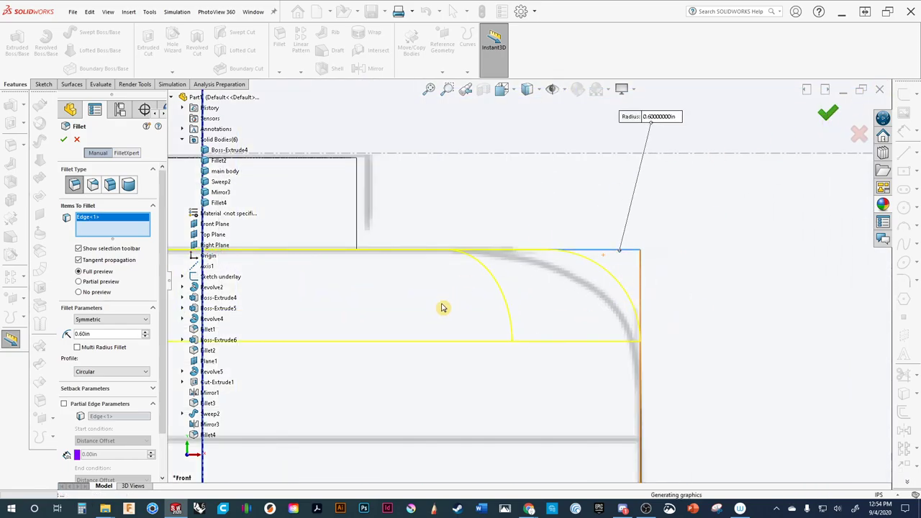
scroll(584, 211, "up", 3)
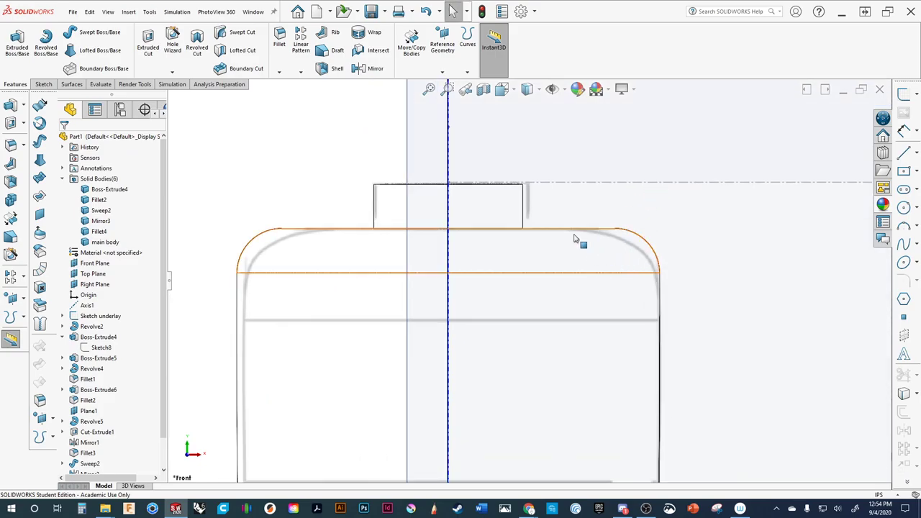
Inspect the main body's rounded top edge in 3D with the Shaded With Edges display style.
key("ctrl+7")
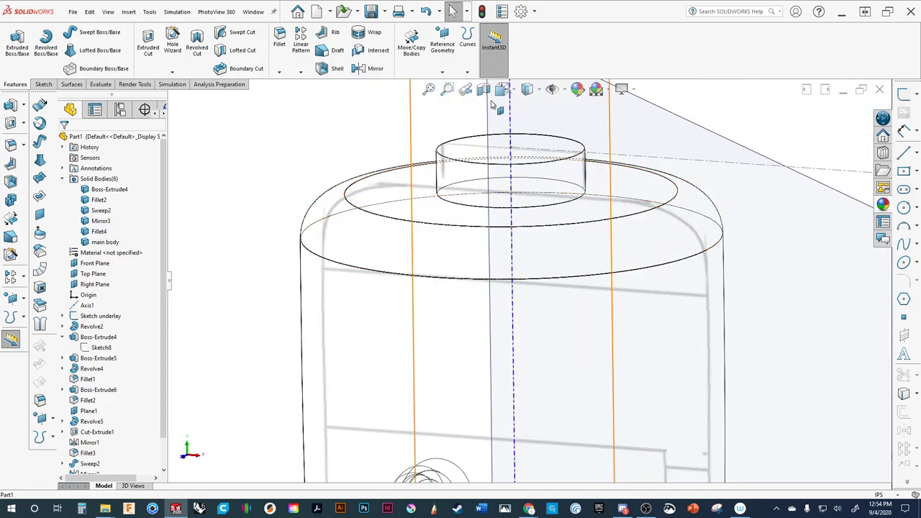
left_click(531, 89)
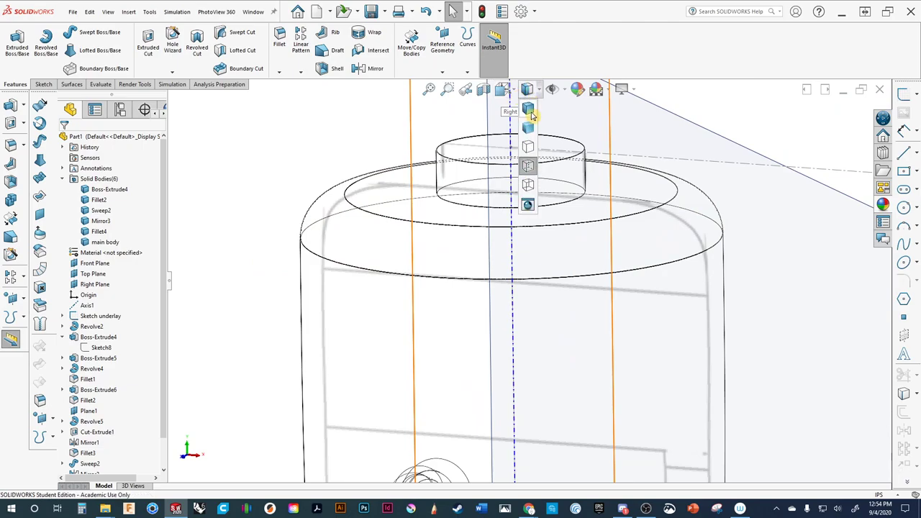
left_click(530, 110)
middle_click_drag(607, 185, 623, 213)
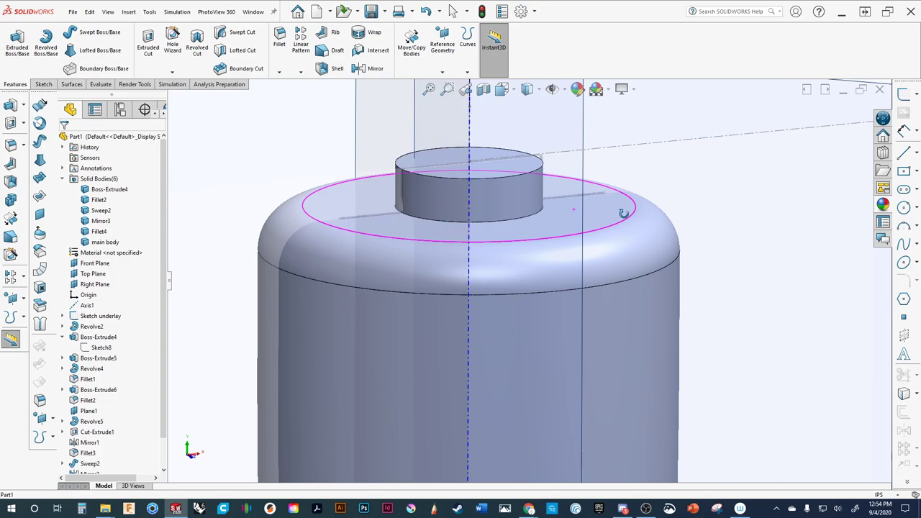
key("Escape")
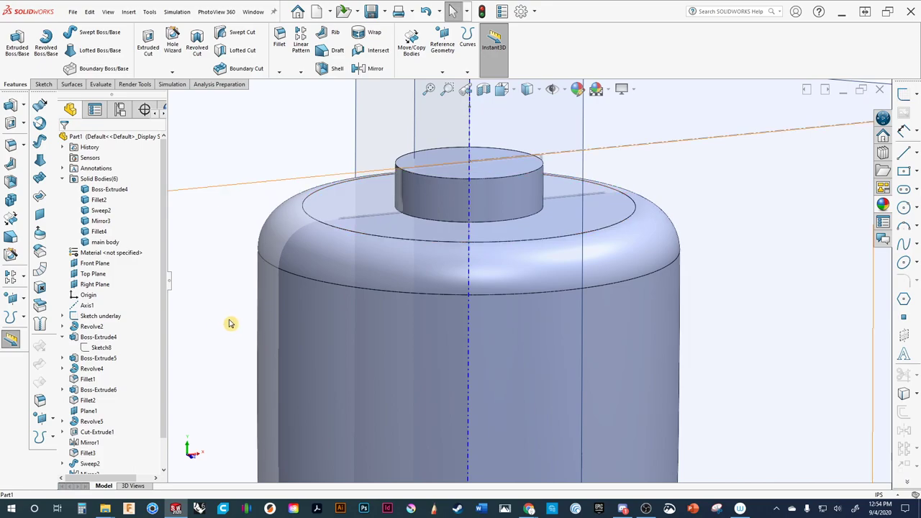
Return the display style to Hidden Lines Visible so the underlay picture can be seen through the body.
left_click(536, 92)
left_click(527, 190)
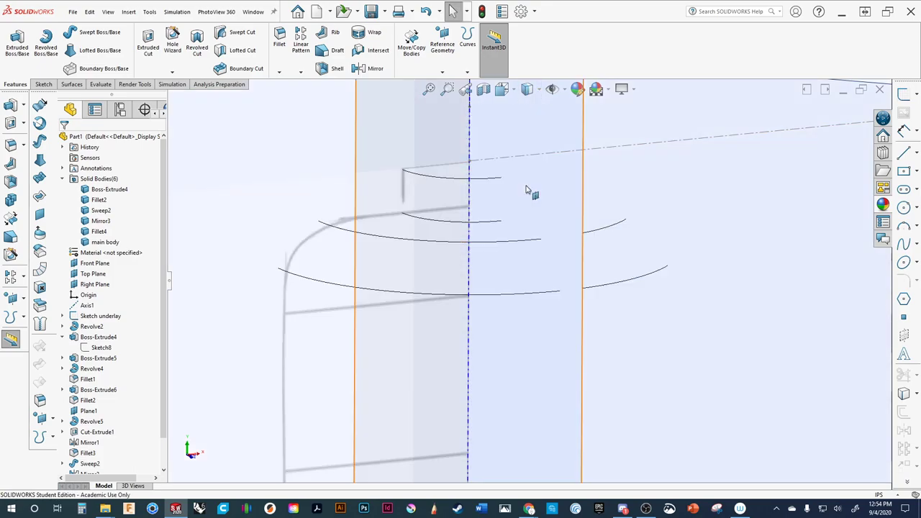
left_click(550, 90)
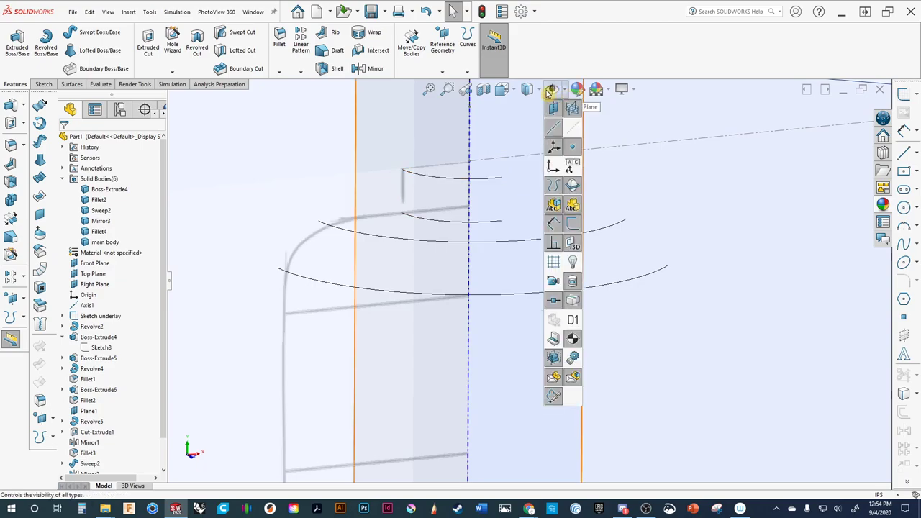
left_click(536, 89)
left_click(529, 167)
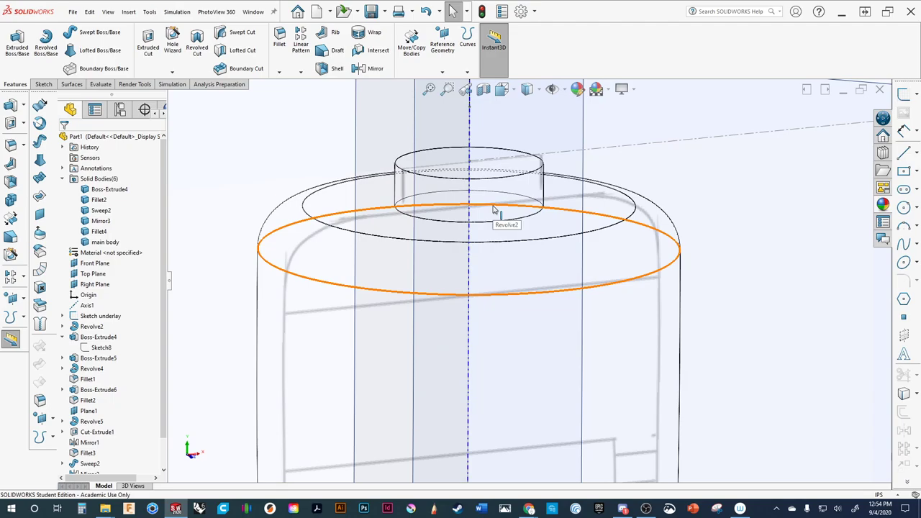
Compare the main body's rounded top corners with the underlay picture in a view normal to the Front Plane.
scroll(496, 203, "up", 6)
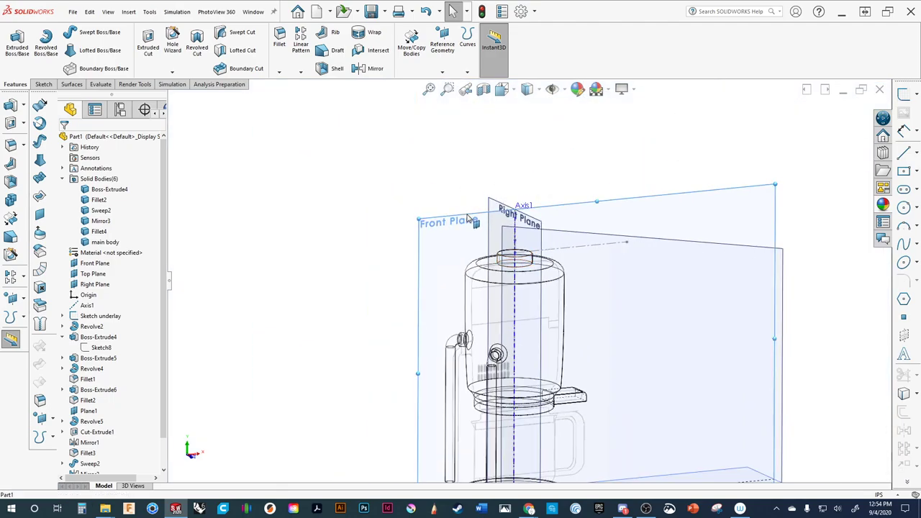
left_click(467, 218)
left_click(547, 185)
scroll(475, 195, "down", 5)
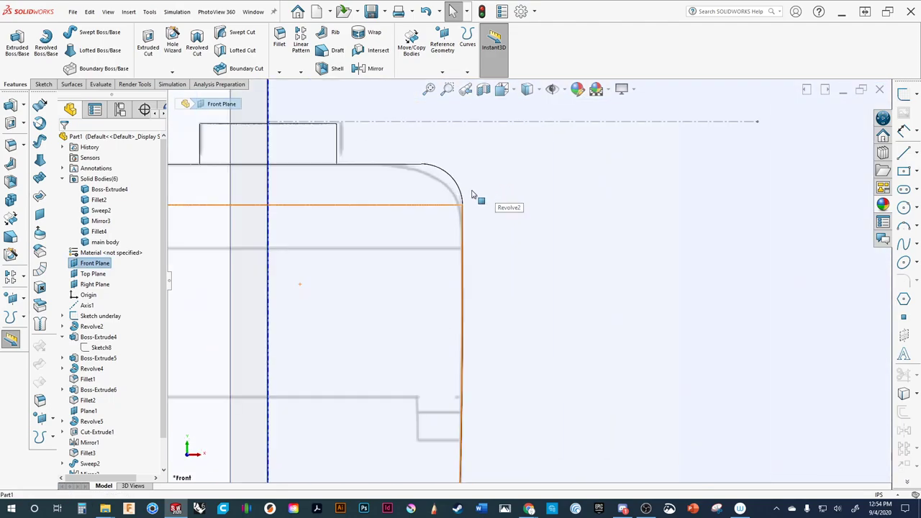
middle_click_drag(413, 199, 559, 200, "ctrl")
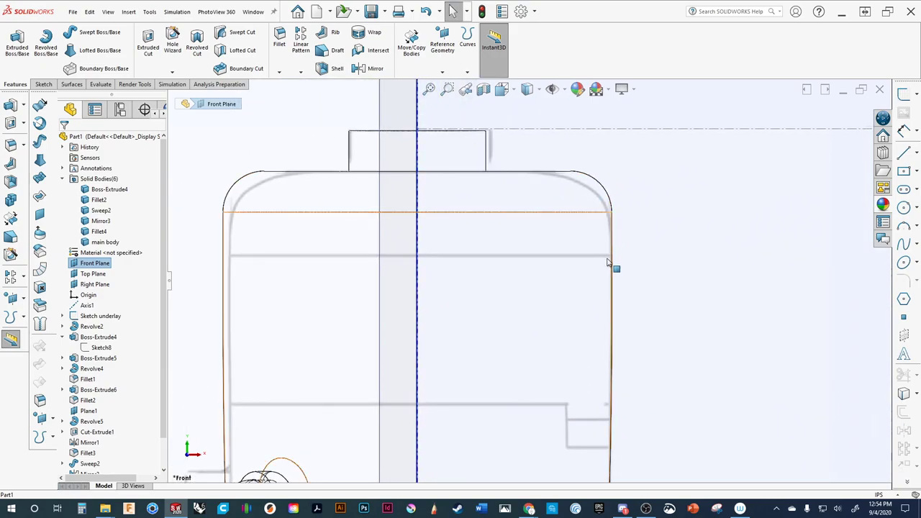
scroll(608, 263, "down", 4)
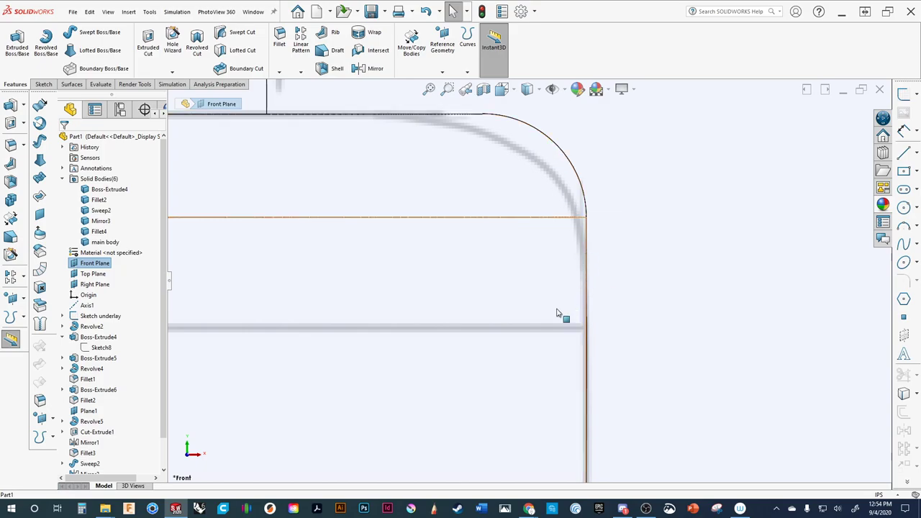
scroll(477, 297, "up", 5)
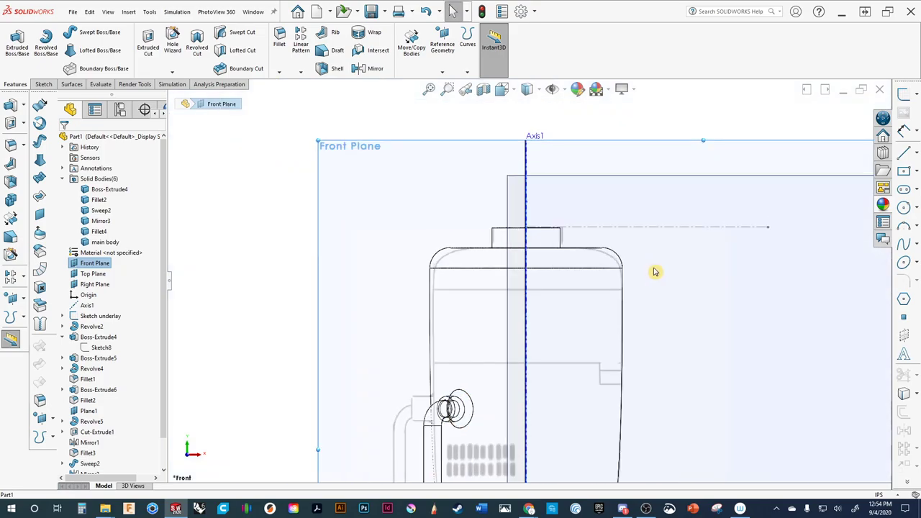
scroll(633, 280, "down", 4)
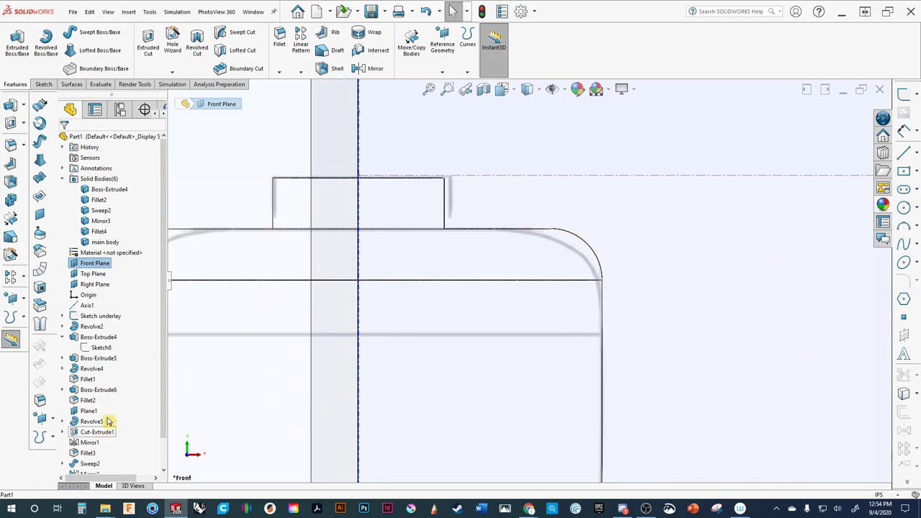
Try a Conic Radius profile with a 2.60 in conic radius on the main body's top edge fillet.
scroll(108, 420, "down", 1)
left_click(90, 467)
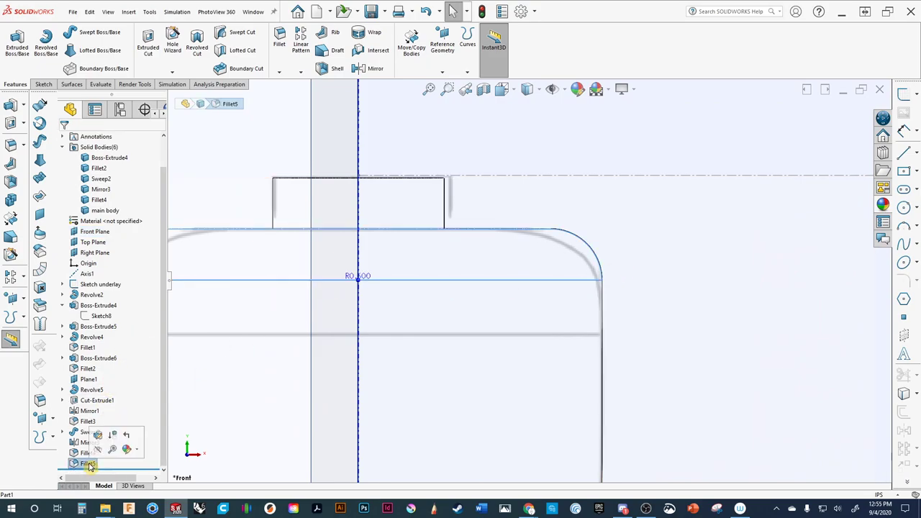
left_click(98, 438)
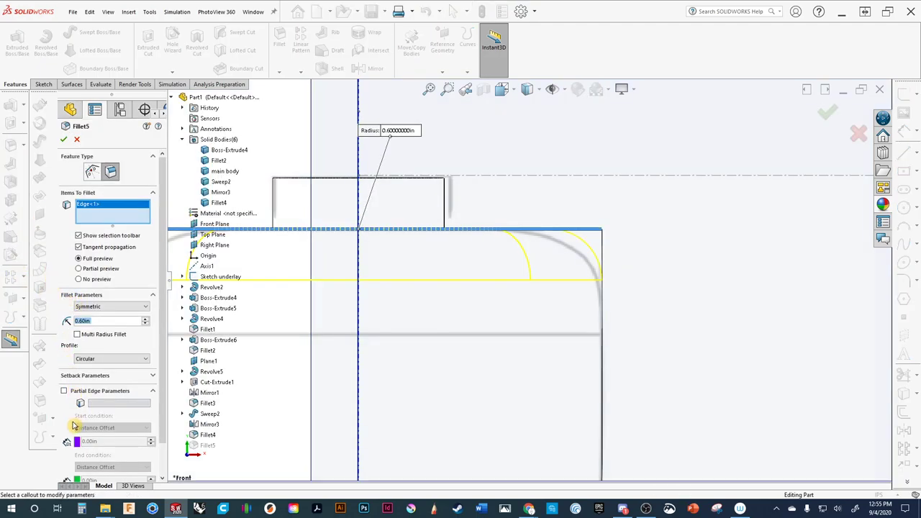
left_click(82, 359)
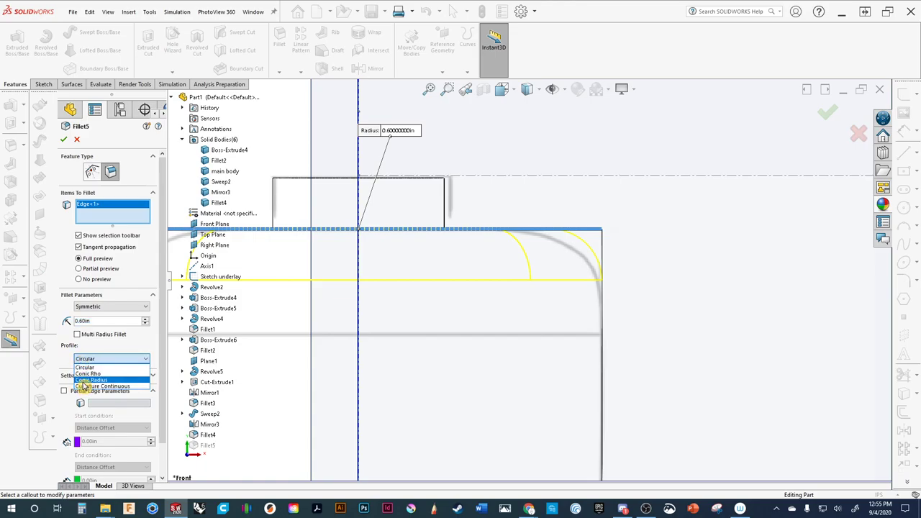
left_click(84, 381)
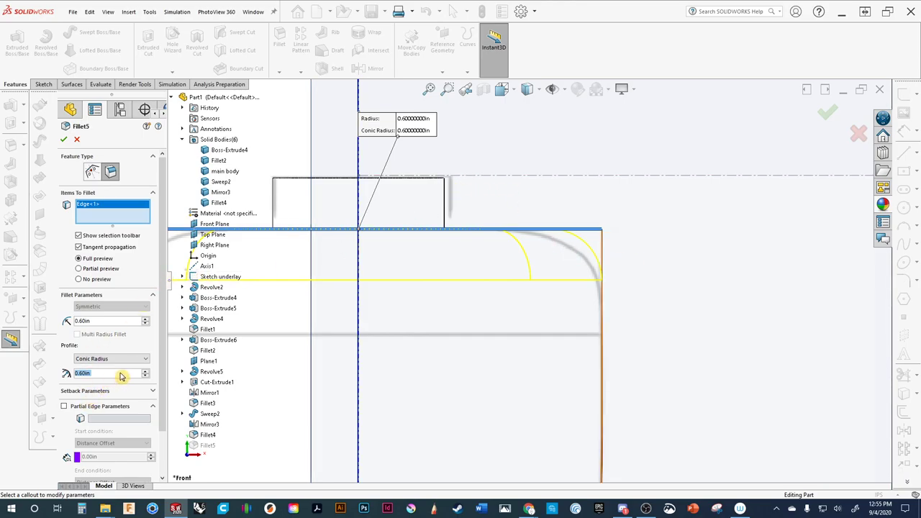
left_click(145, 371)
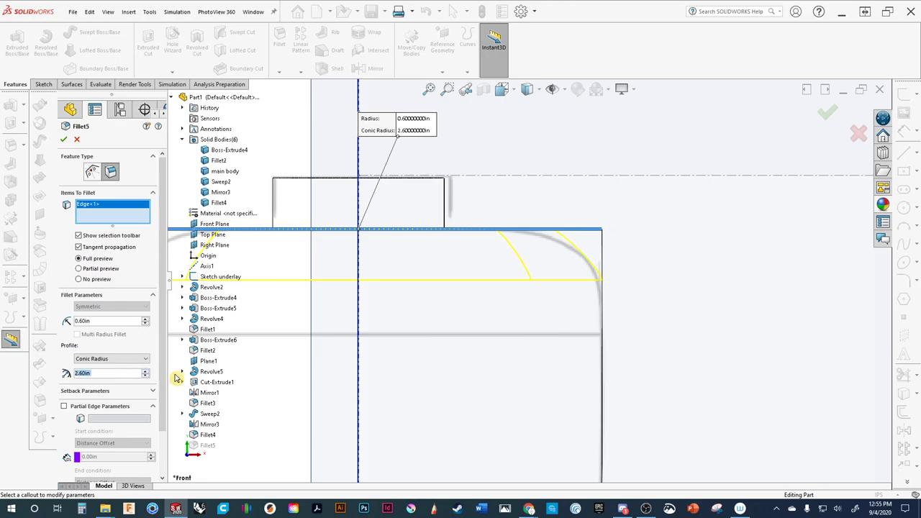
scroll(587, 277, "down", 3)
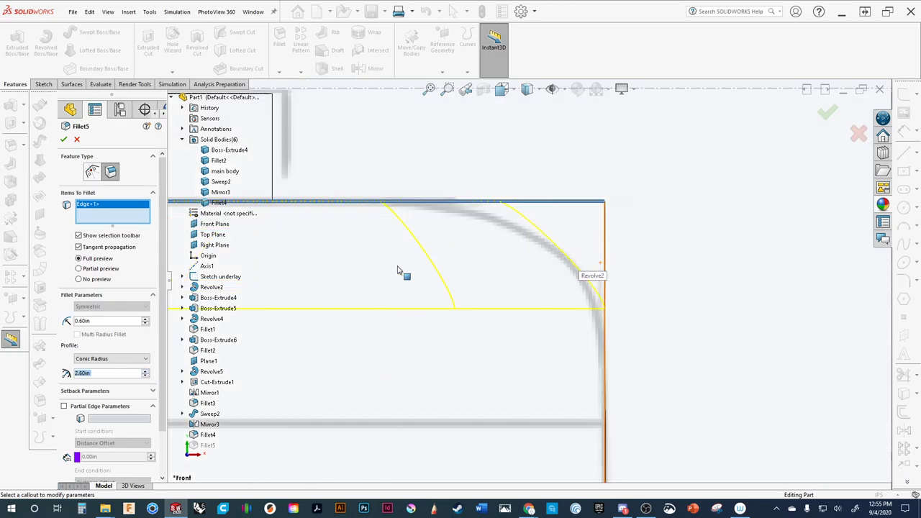
left_click(132, 358)
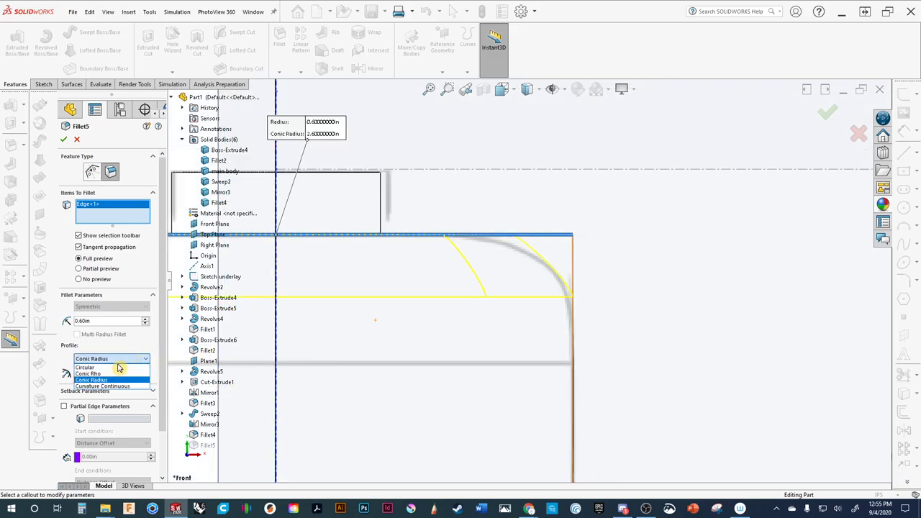
left_click(119, 367)
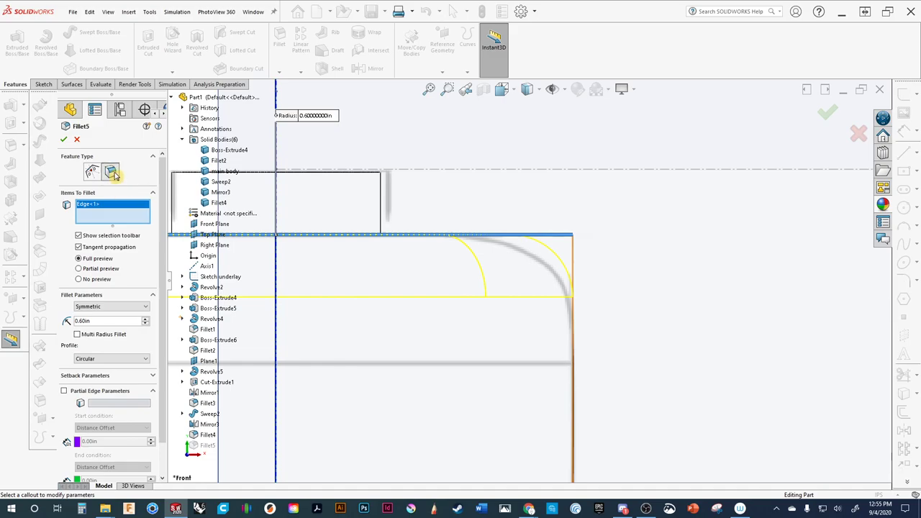
left_click(77, 140)
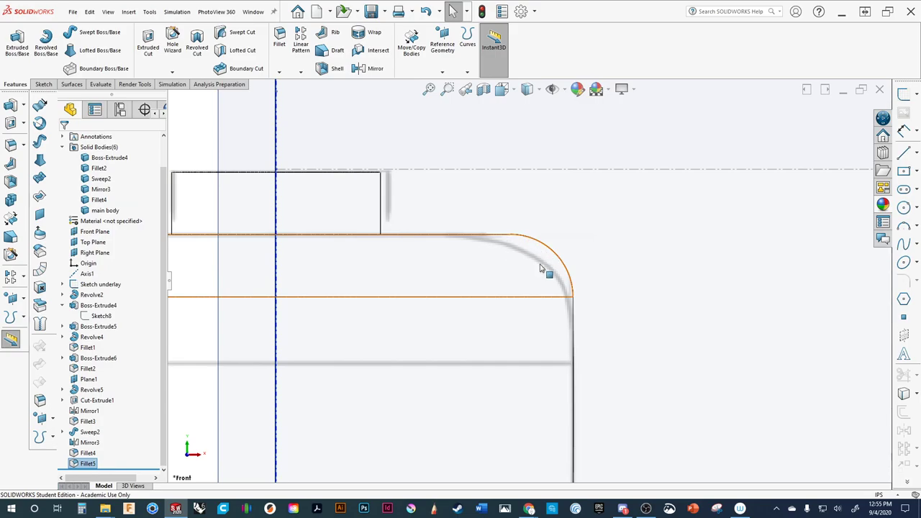
Edit the main body's top edge fillet to be asymmetric, with the second radius set to 0.70 in.
right_click(78, 467)
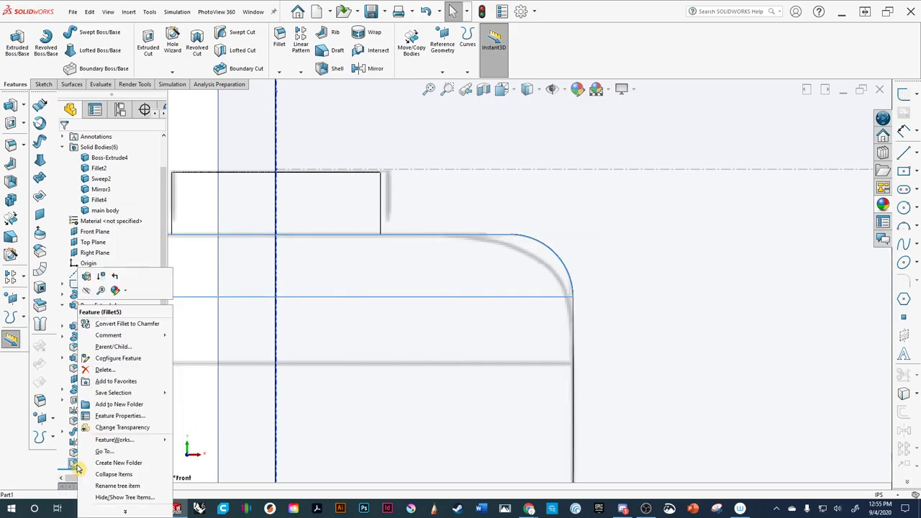
left_click(100, 277)
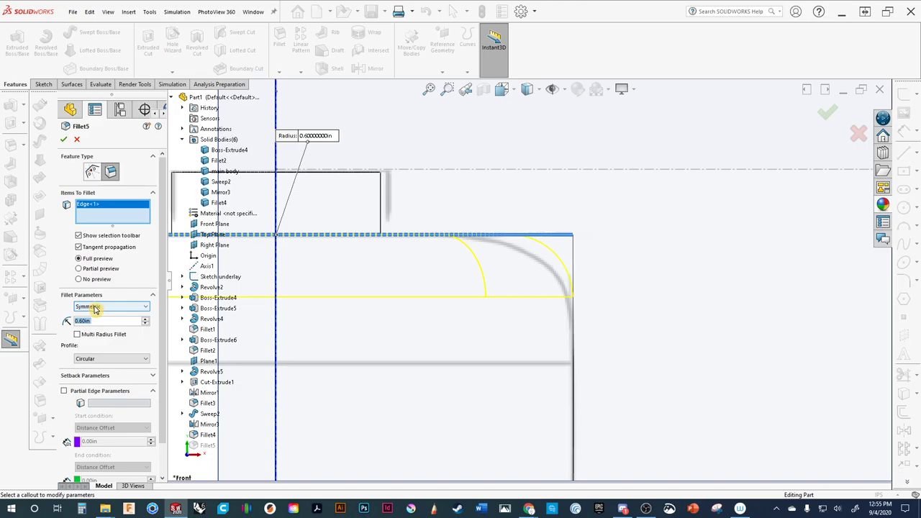
scroll(94, 307, "down", 1)
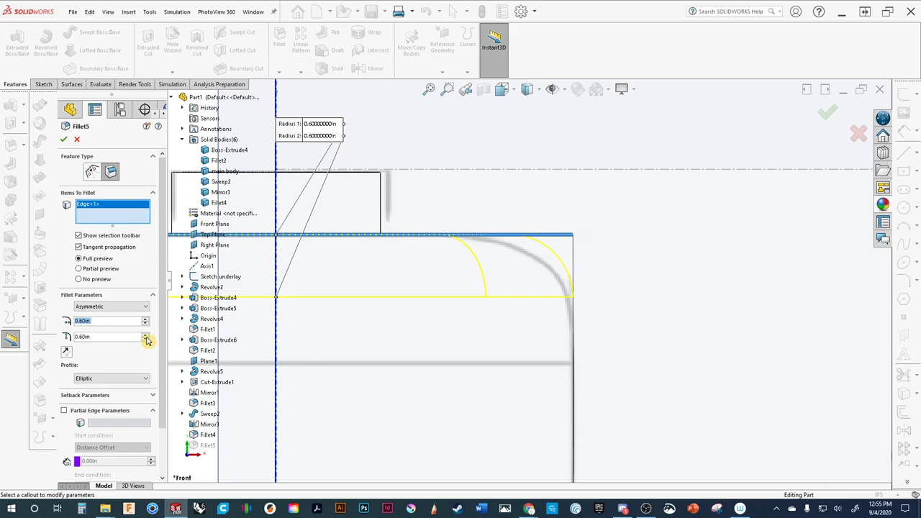
left_click(145, 339)
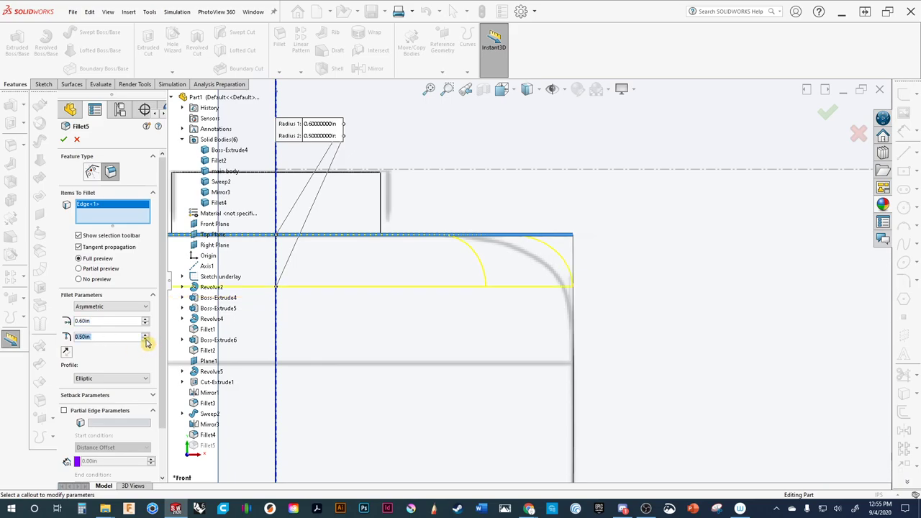
left_click(145, 339)
left_click(146, 339)
left_click(145, 339)
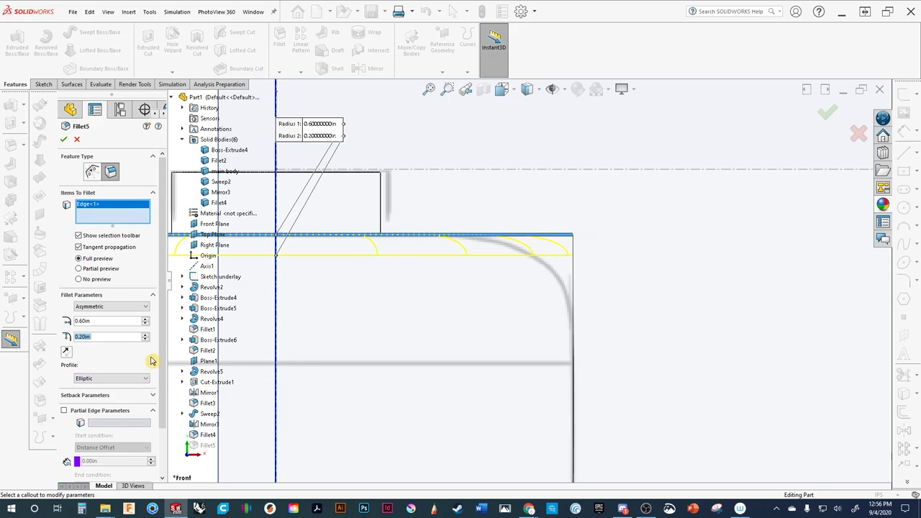
left_click(145, 334)
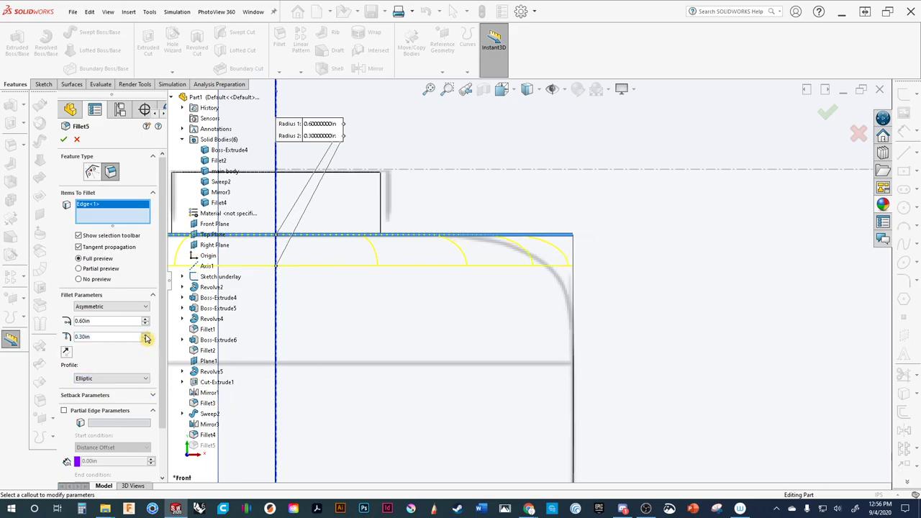
left_click(146, 334)
left_click(145, 334)
left_click(145, 335)
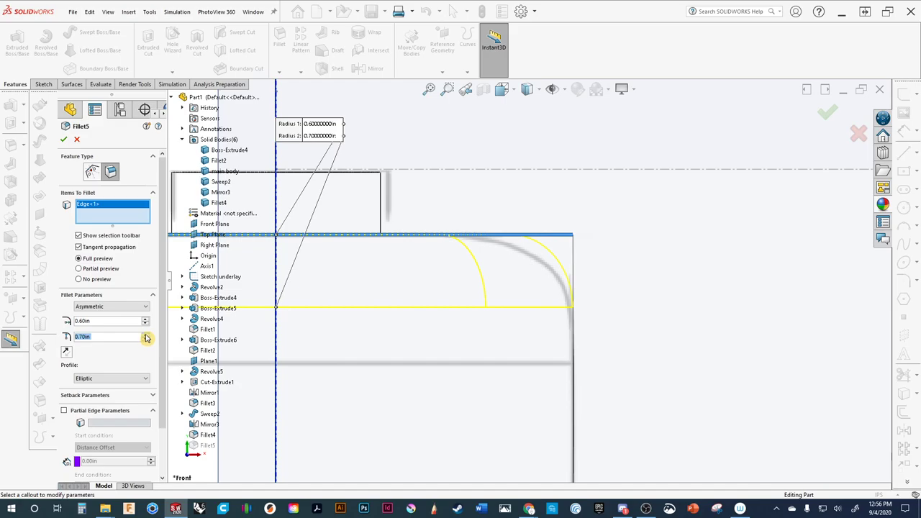
Set the asymmetric fillet's first radius to 1.10 in, apply it, and compare the corner with the underlay picture.
left_click(145, 324)
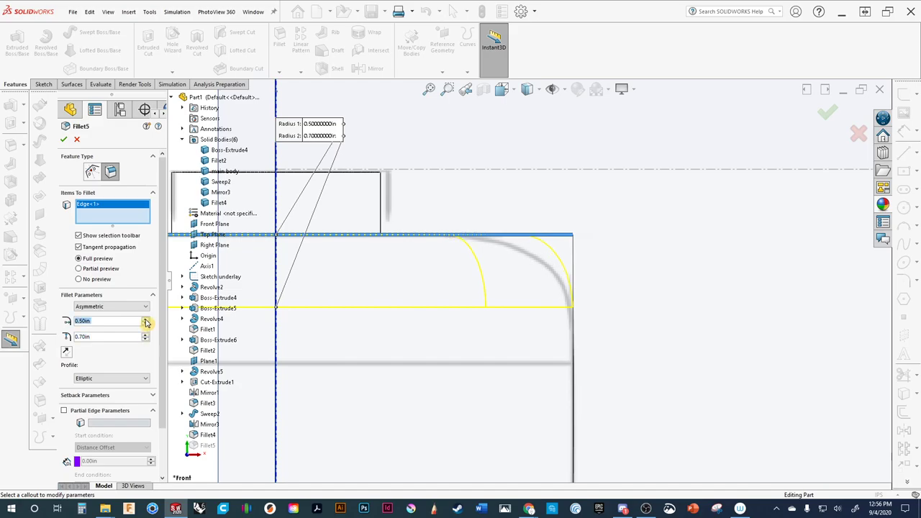
left_click(146, 320)
left_click(146, 321)
left_click(146, 320)
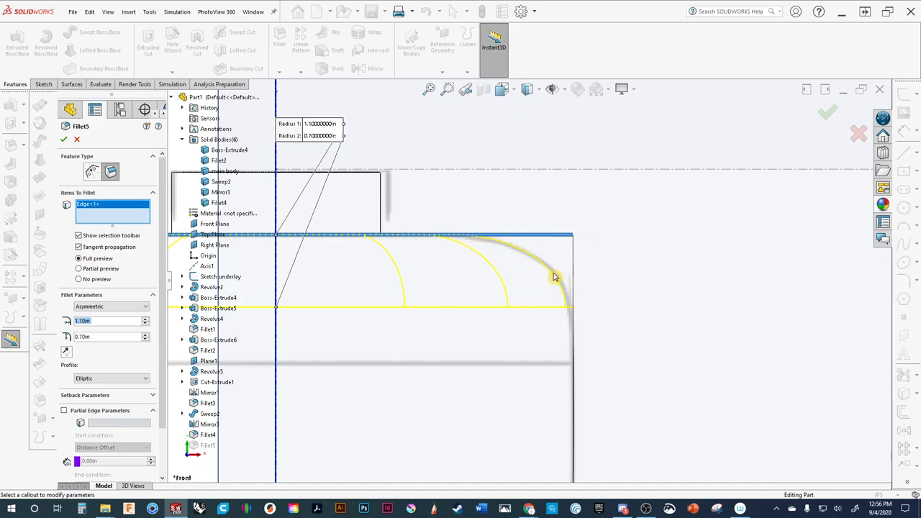
left_click(821, 117)
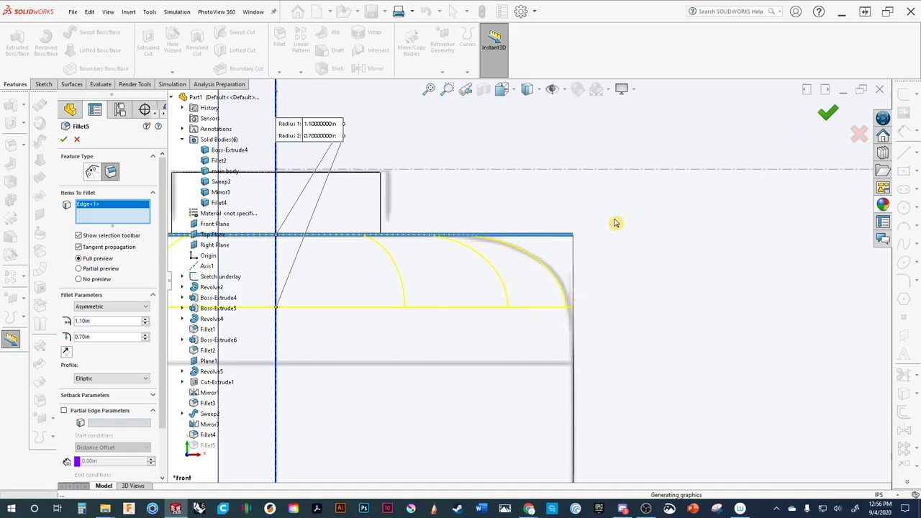
scroll(612, 208, "up", 4)
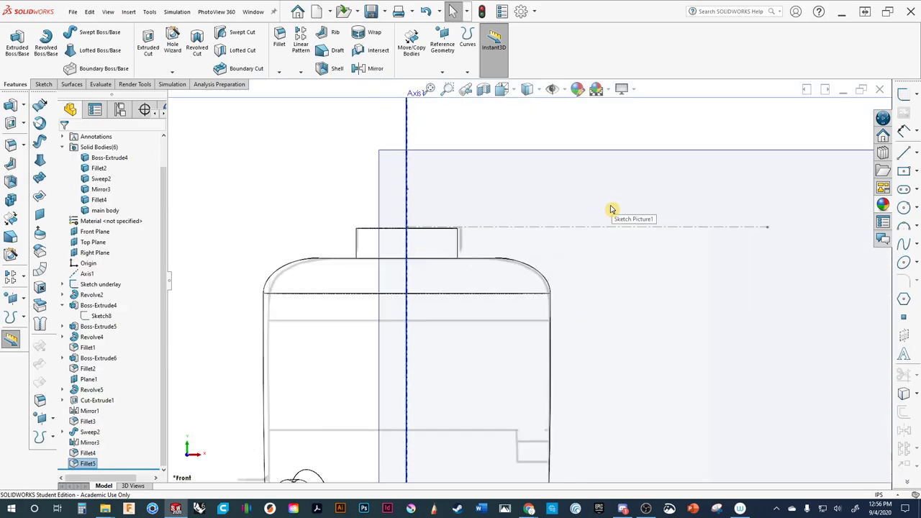
scroll(524, 277, "down", 3)
scroll(524, 278, "down", 3)
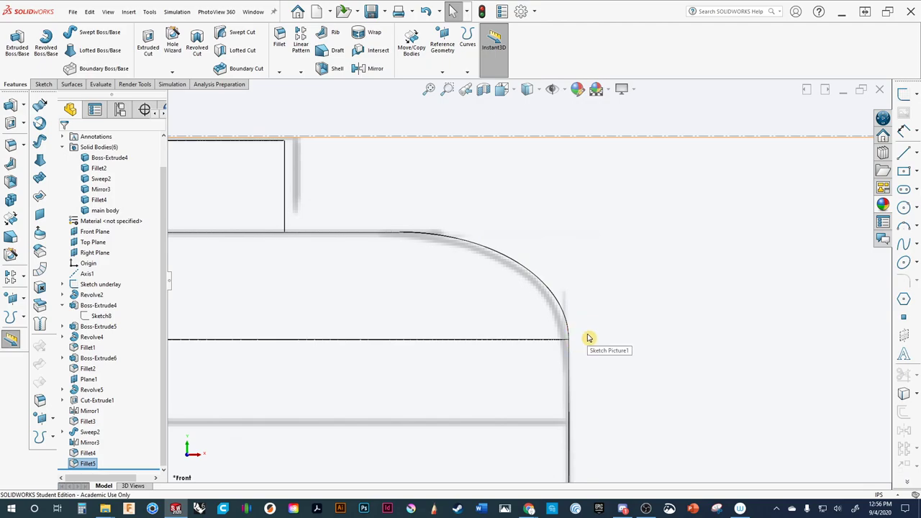
scroll(578, 305, "up", 5)
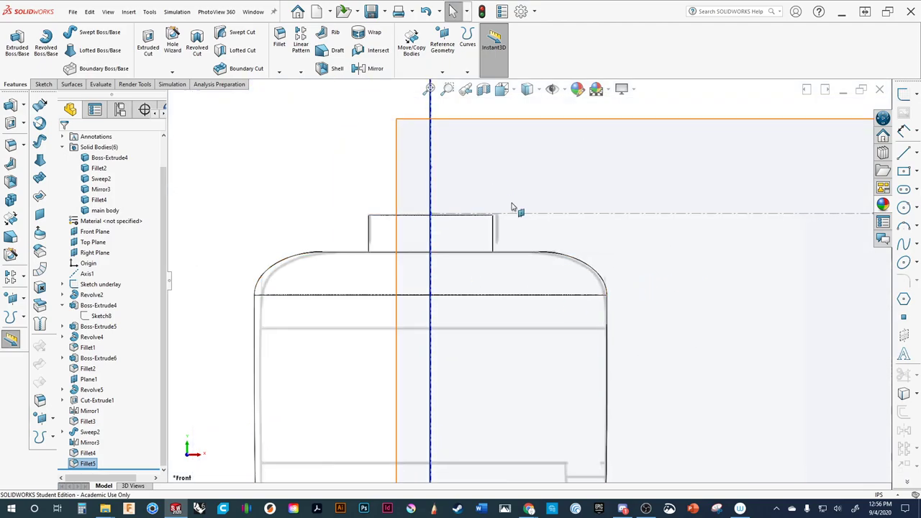
Show the model in the Shaded With Edges display style and inspect the reshaped top edge in 3D.
middle_click_drag(513, 205, 503, 173)
left_click(541, 91)
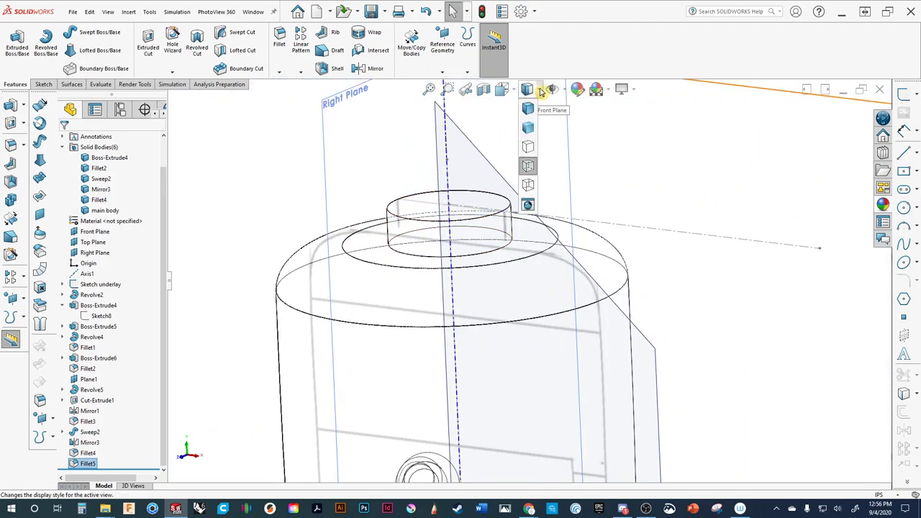
left_click(532, 115)
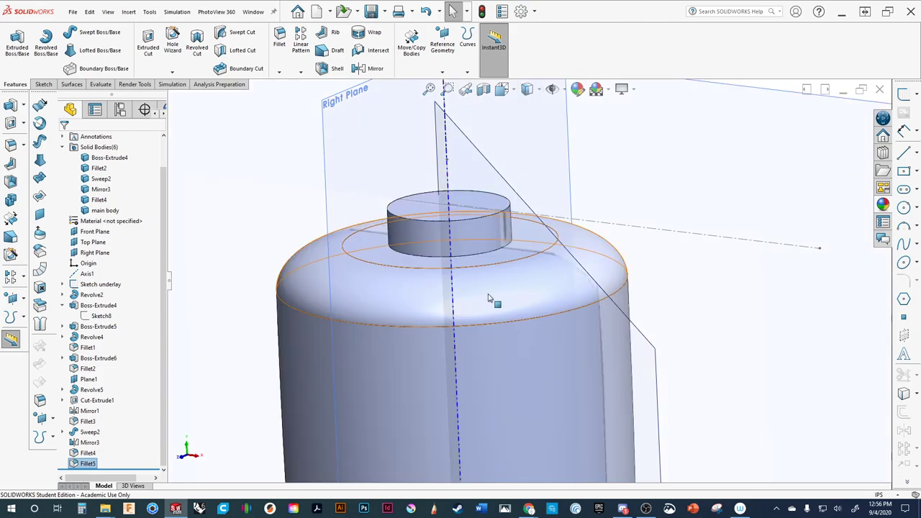
middle_click_drag(493, 302, 385, 320)
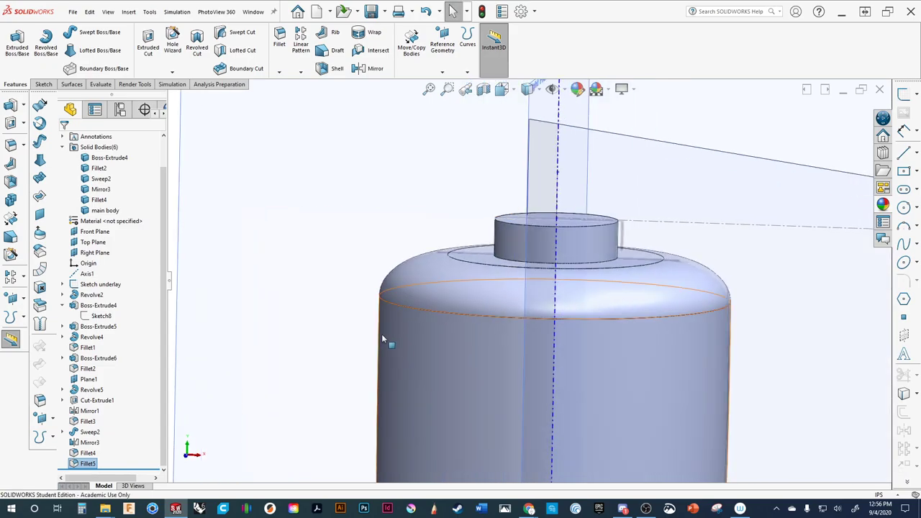
Start a symmetric fillet on the tab's two side edge chains, running along the top and down the outer corners.
scroll(382, 334, "up", 5)
middle_click_drag(308, 350, 361, 302)
scroll(589, 303, "down", 6)
scroll(588, 303, "down", 3)
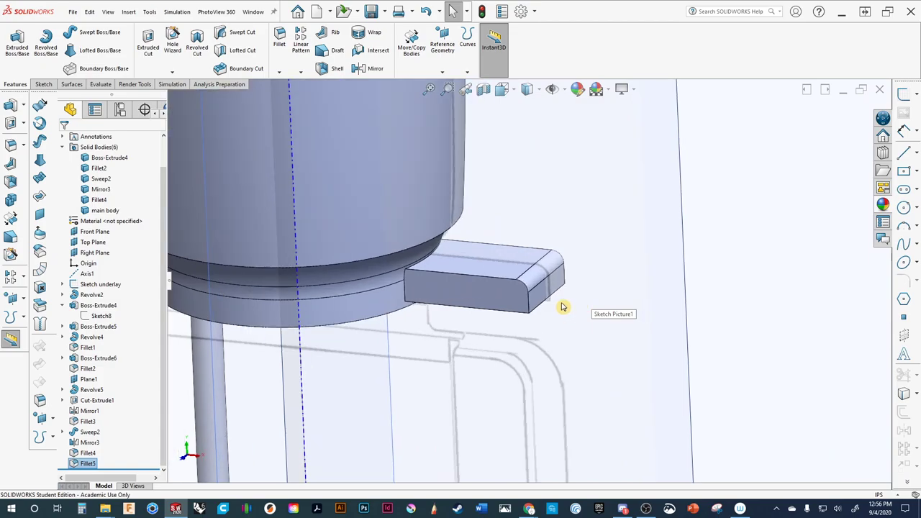
scroll(618, 320, "down", 1)
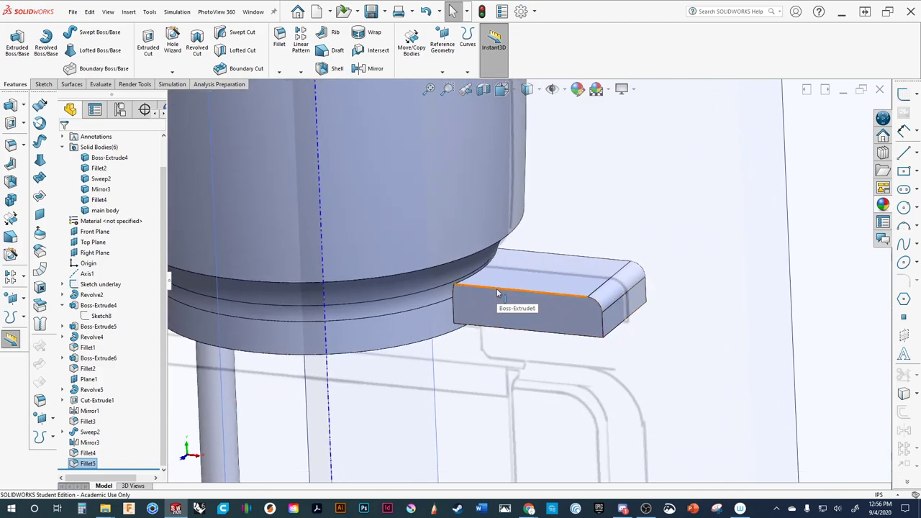
left_click(12, 146)
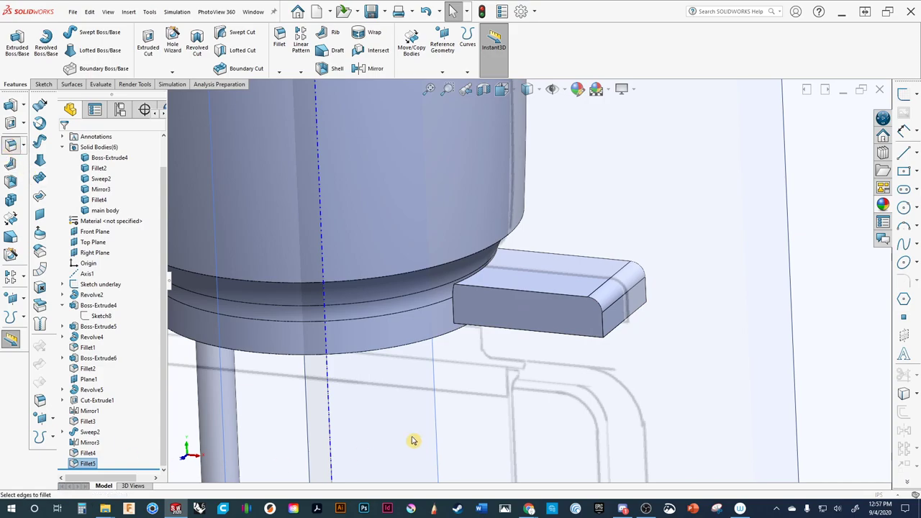
left_click(605, 332)
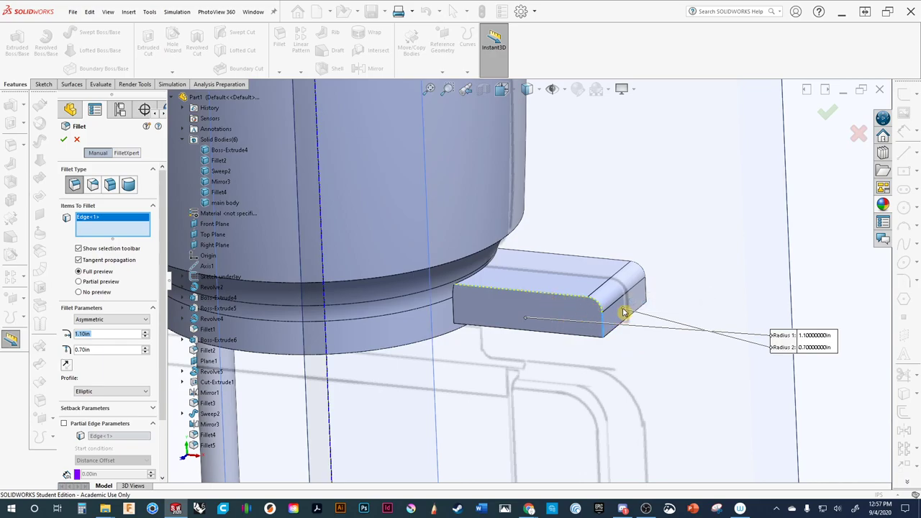
left_click(646, 299)
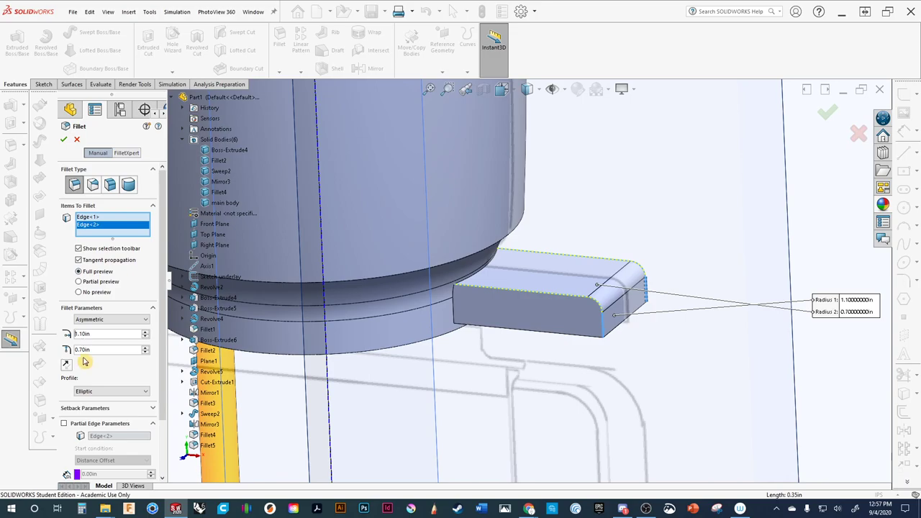
left_click(111, 320)
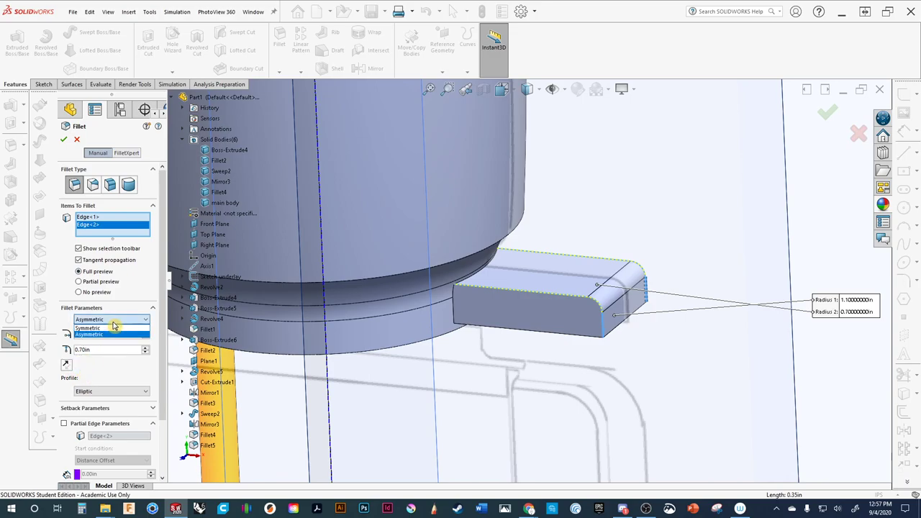
left_click(109, 328)
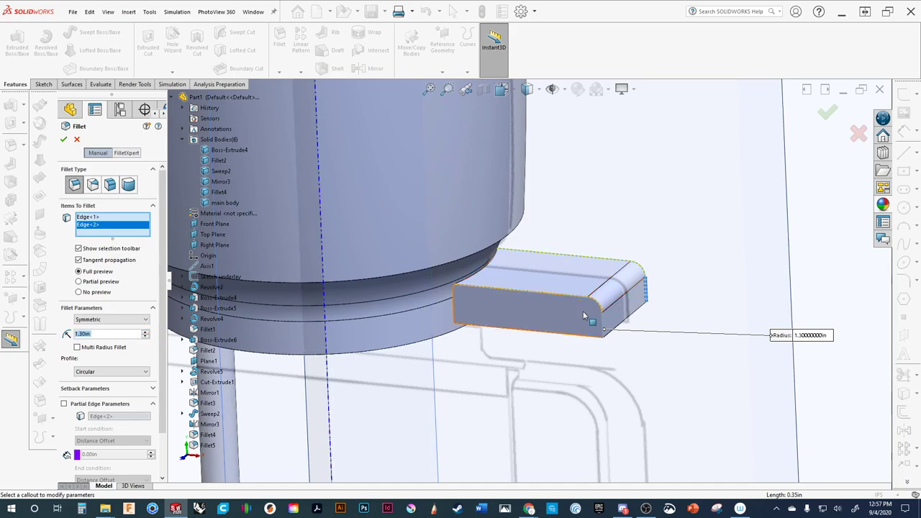
Set the tab's side edge fillet radius to 0.10 in and apply it.
left_click(144, 338)
left_click(145, 338)
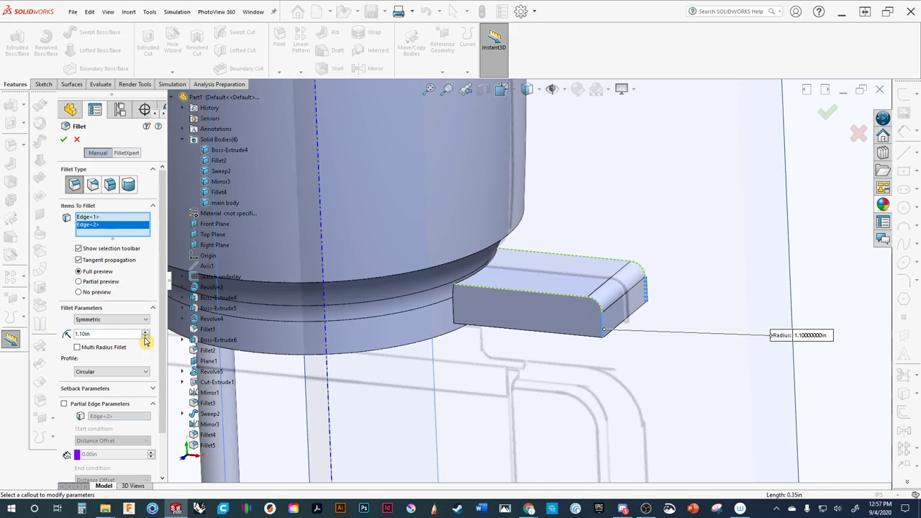
left_click(144, 338)
left_click(145, 338)
left_click(144, 337)
left_click(144, 337)
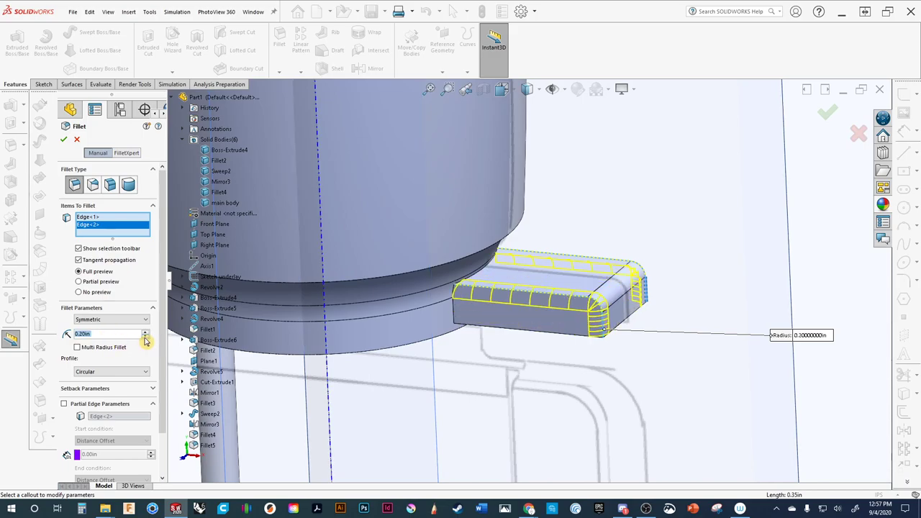
left_click(144, 337)
left_click(144, 337)
left_click(146, 333)
left_click(145, 338)
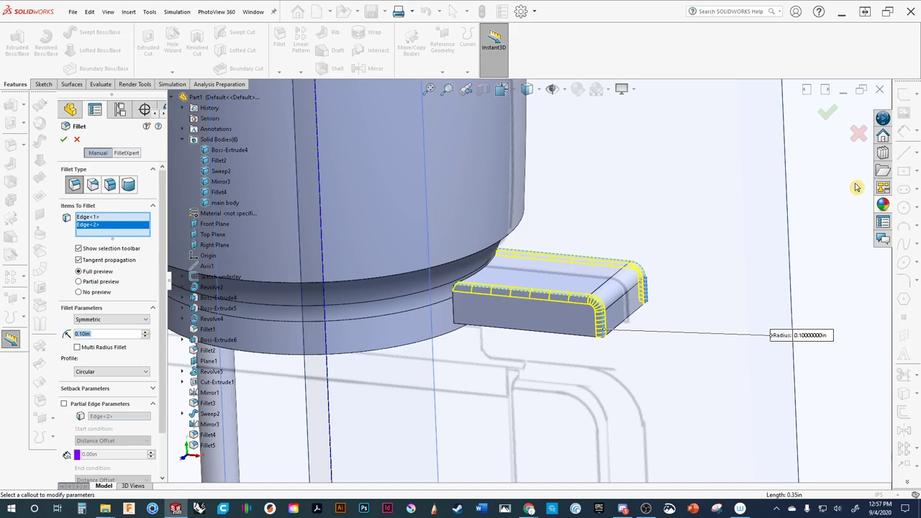
left_click(828, 115)
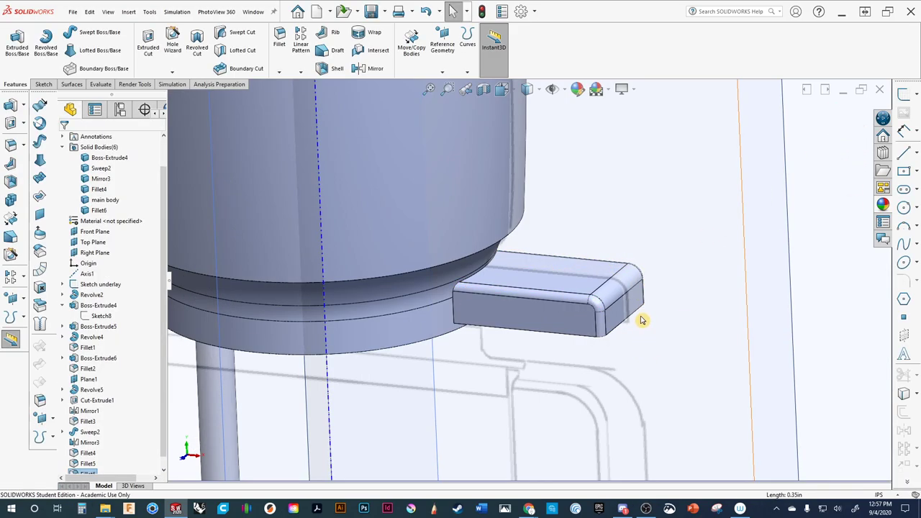
Examine the rounded tab's outer end and the neighbouring collar's lower edge from several angles.
mouse_move(641, 319)
middle_mouse_down()
mouse_move(679, 319)
mouse_move(618, 292)
mouse_move(585, 353)
mouse_move(625, 354)
mouse_move(654, 338)
mouse_move(654, 325)
mouse_move(642, 351)
mouse_move(651, 369)
mouse_move(650, 316)
middle_mouse_up()
scroll(649, 316, "down", 5)
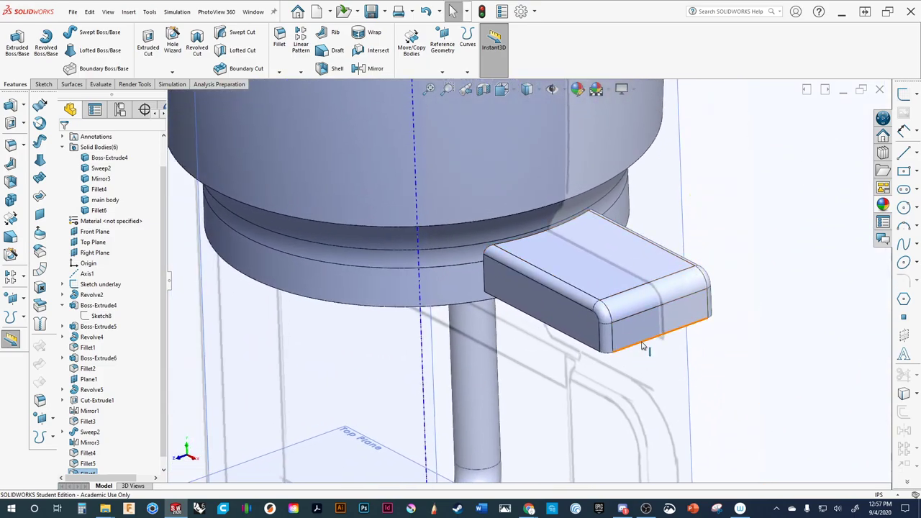
scroll(625, 348, "up", 3)
middle_click_drag(627, 350, 528, 382, "ctrl")
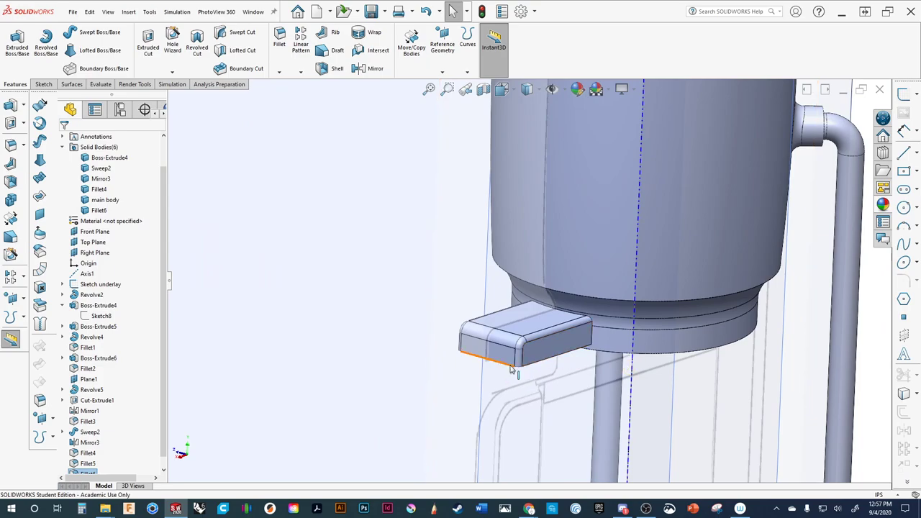
left_click(504, 352)
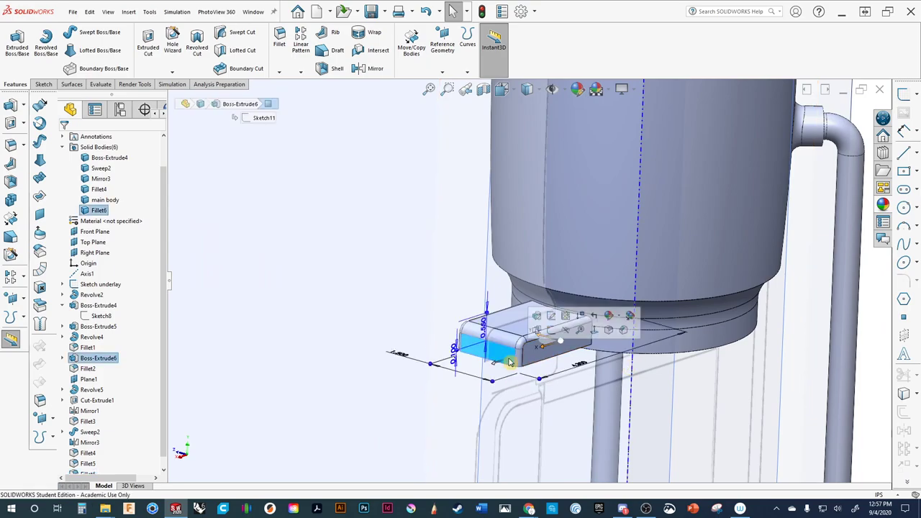
left_click(693, 354)
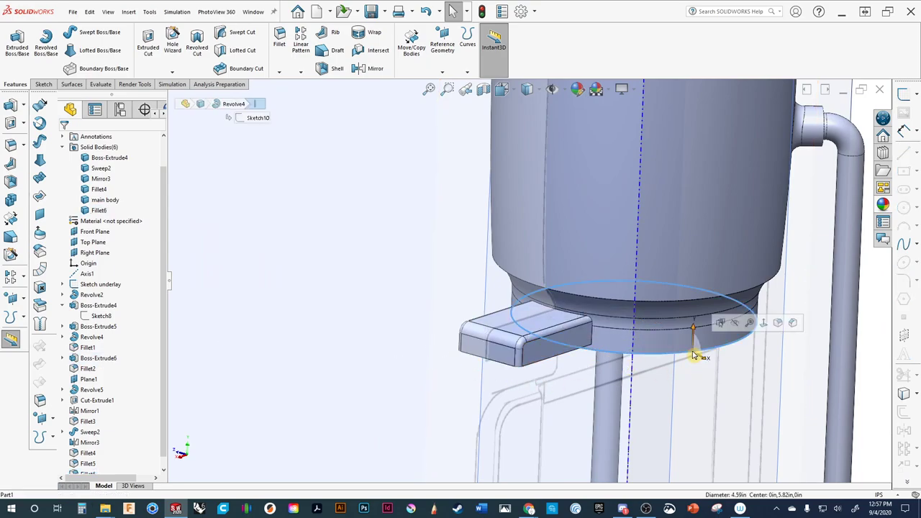
left_click(348, 404)
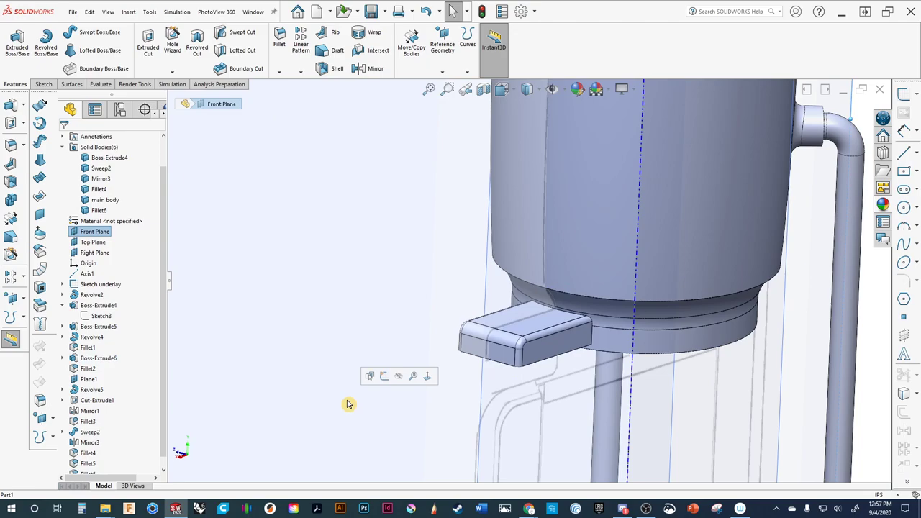
Roll the model history back to directly after the tab's extrusion, Boss-Extrude6.
left_click(523, 329)
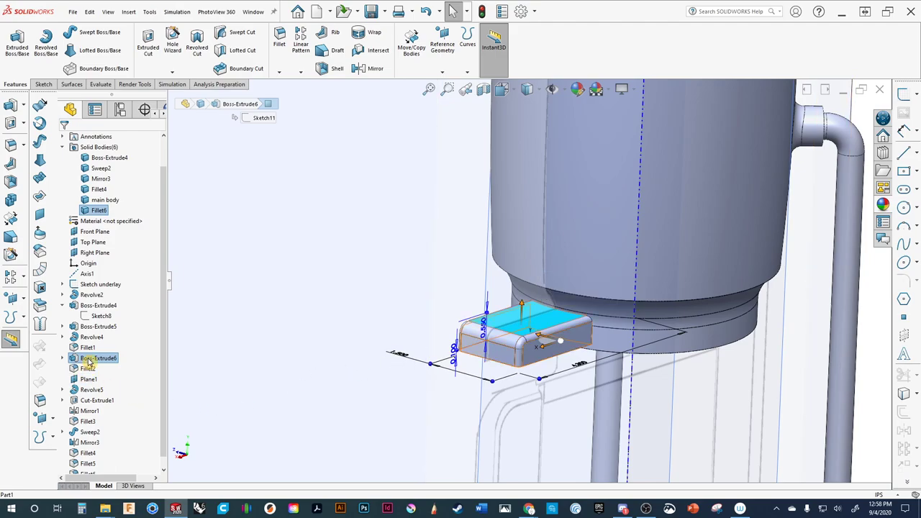
scroll(88, 362, "down", 1)
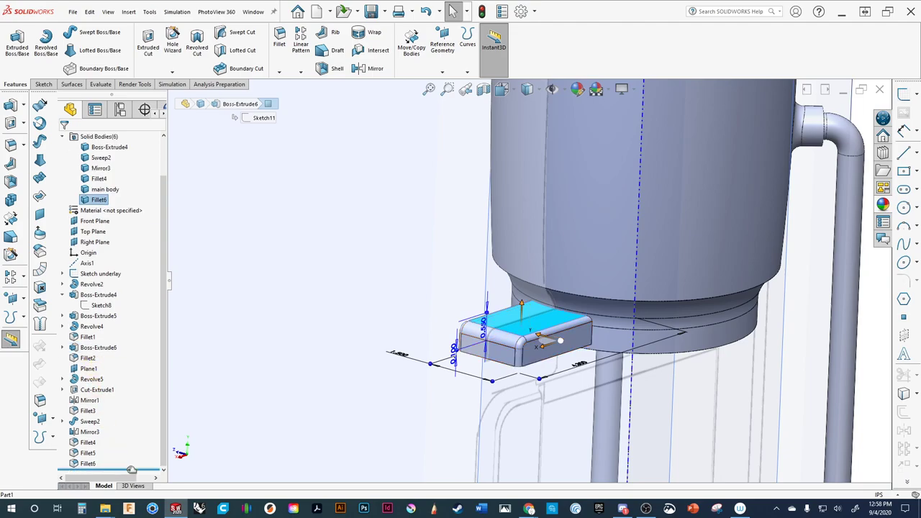
left_click_drag(133, 469, 139, 353)
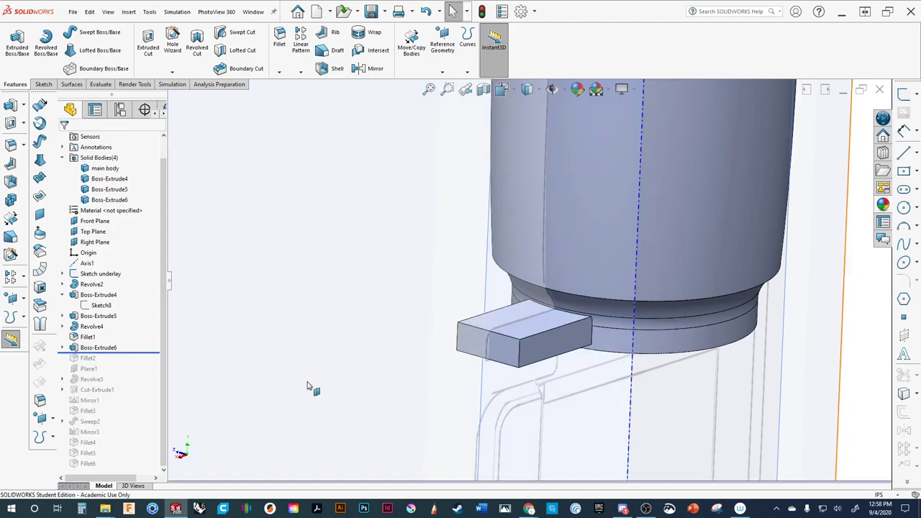
Open a new sketch on the underside face of the tab and view it face-on.
middle_click_drag(386, 381, 357, 382)
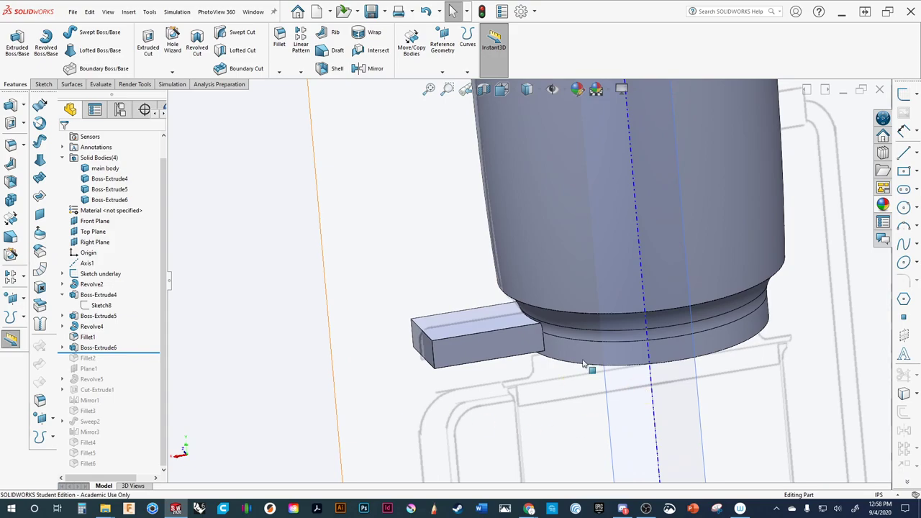
middle_click_drag(458, 390, 446, 374)
left_click(448, 373)
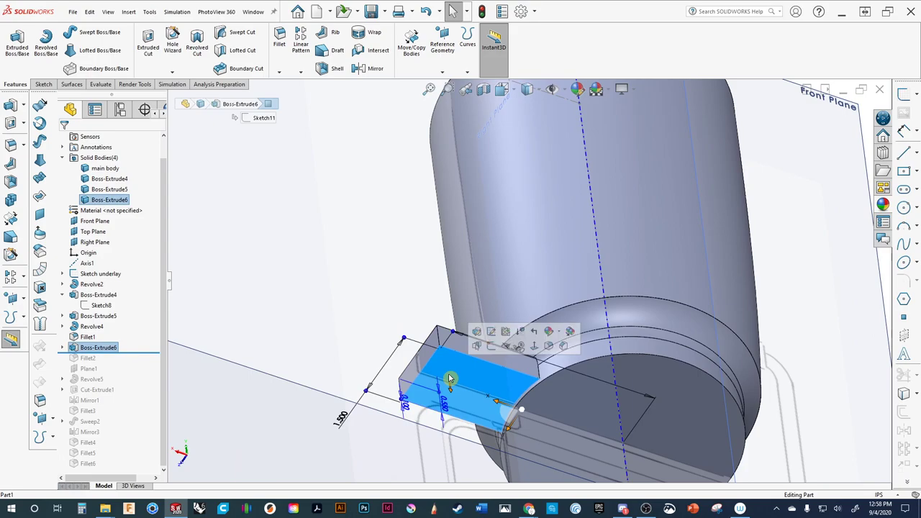
left_click(490, 348)
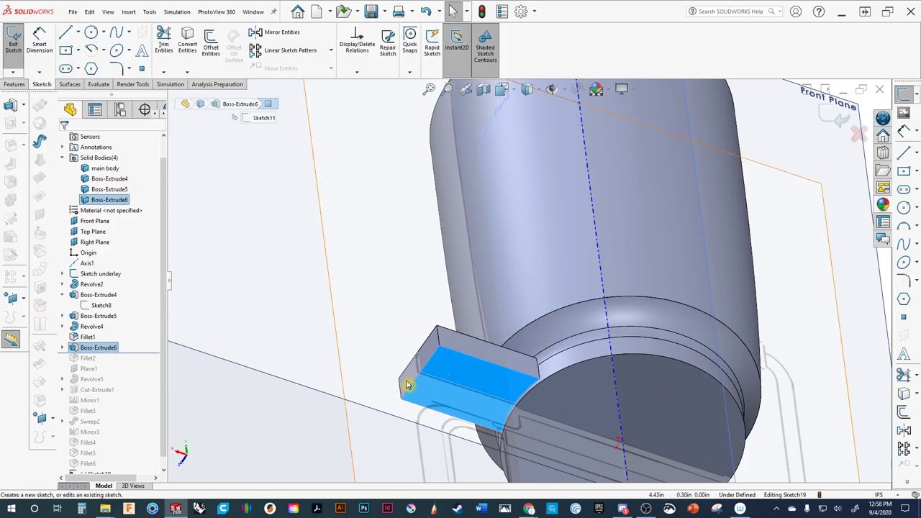
key("ctrl+8")
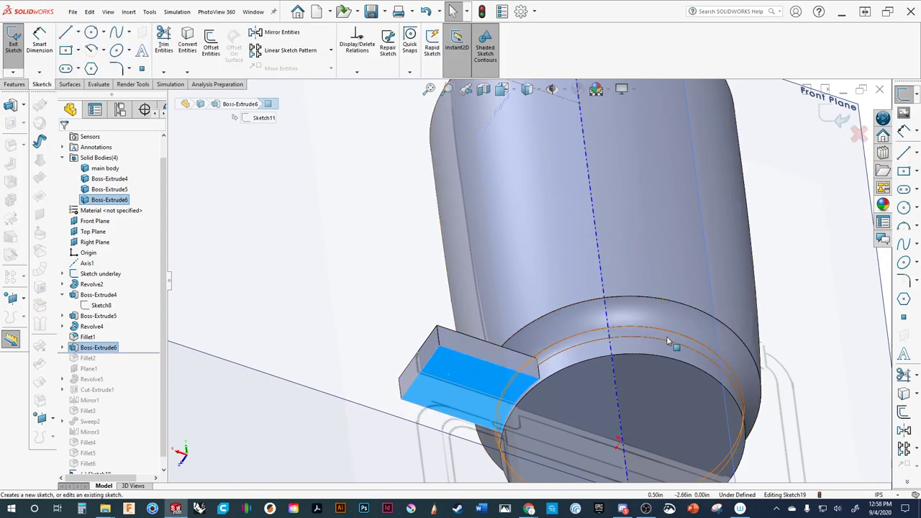
scroll(439, 251, "down", 5)
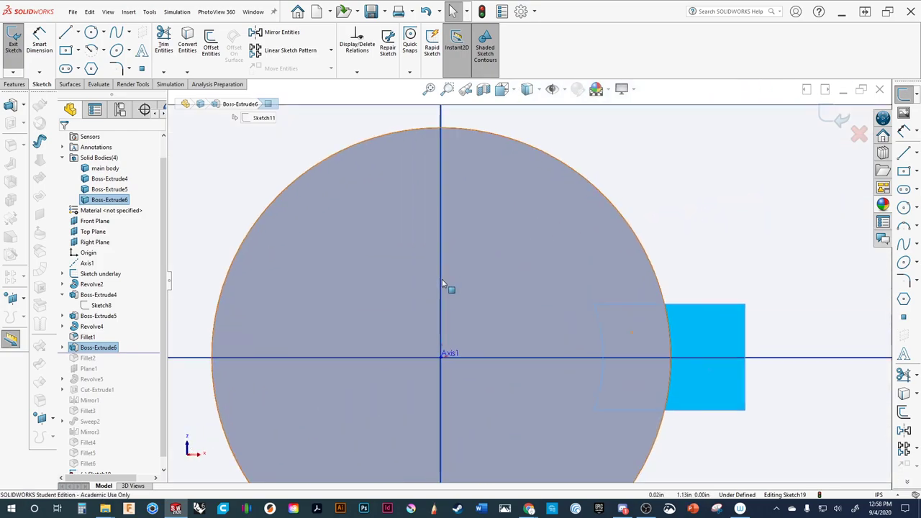
Sketch a circle centred on the origin with a radius of about 4.26 in, reaching almost to the tab's outer end.
left_click(94, 33)
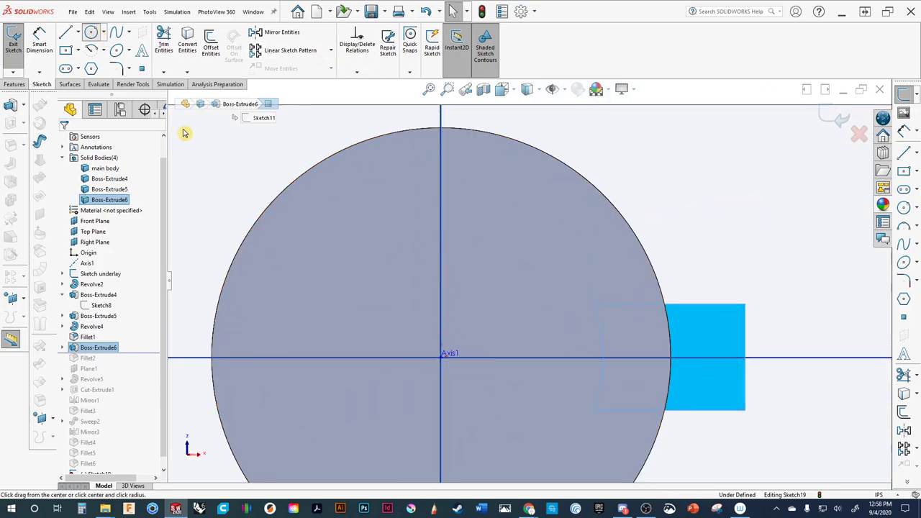
left_click(443, 359)
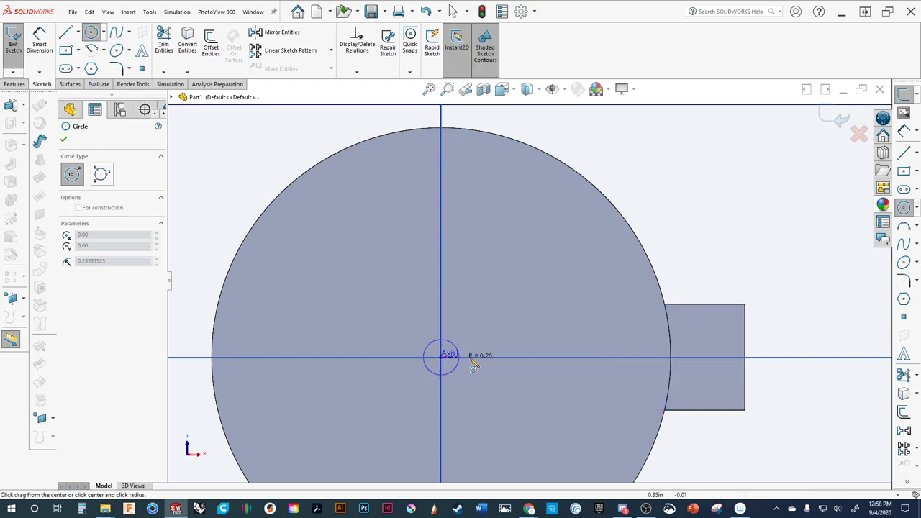
left_click(745, 365)
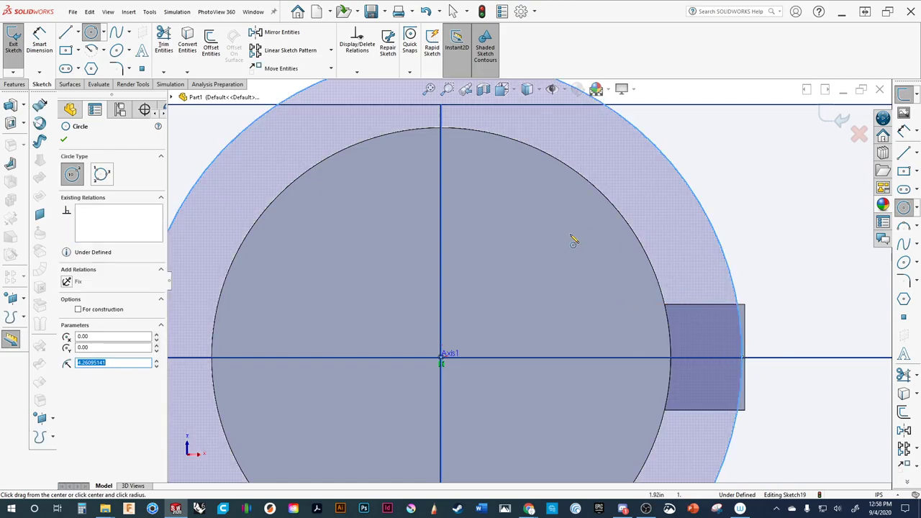
Sketch a three-sided line outline about 2.1 in wide beyond the tab's outer end, with both ends on the circle.
scroll(724, 323, "up", 3)
scroll(707, 302, "down", 5)
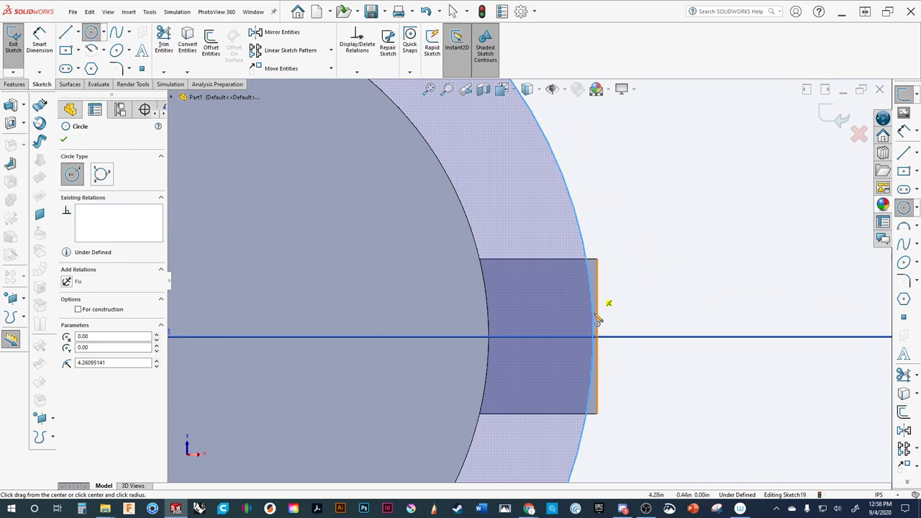
left_click(65, 32)
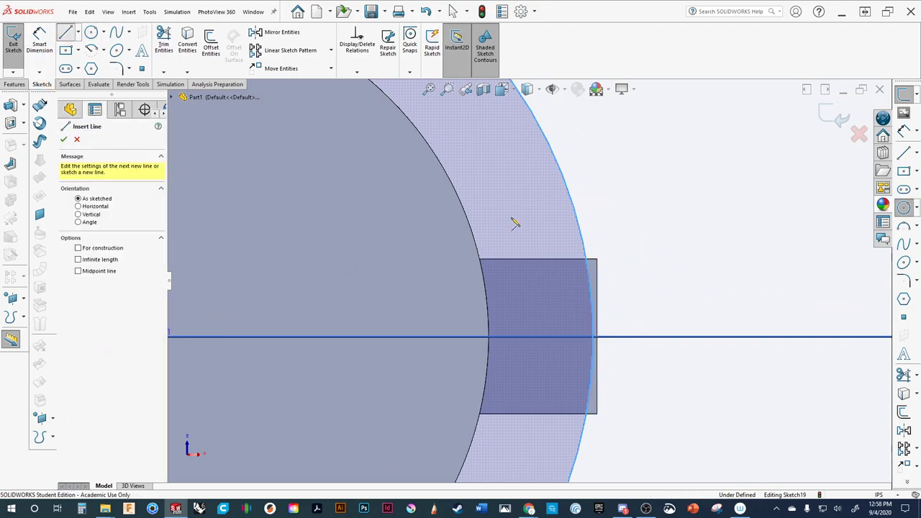
left_click(582, 240)
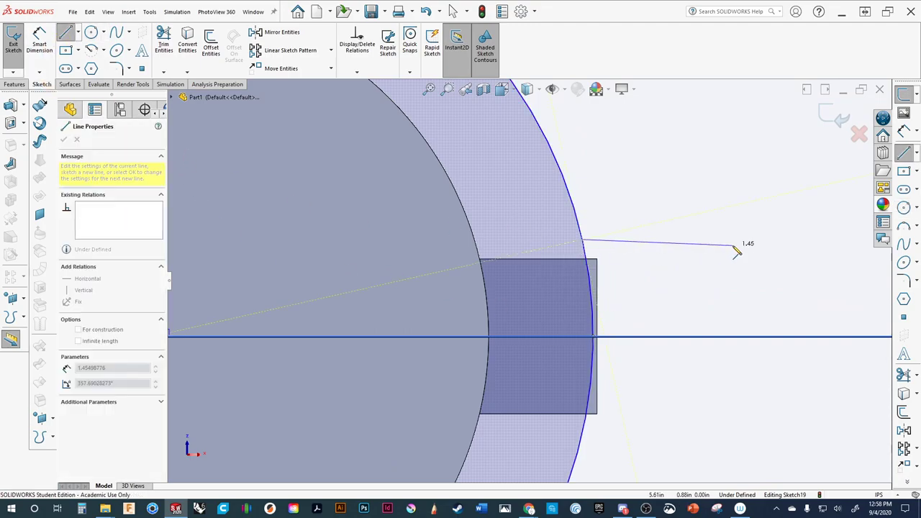
left_click(754, 240)
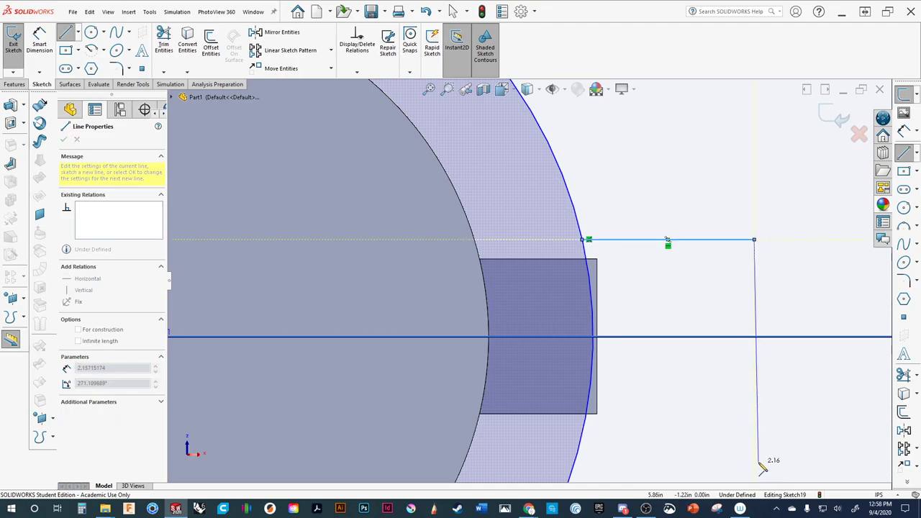
left_click(754, 461)
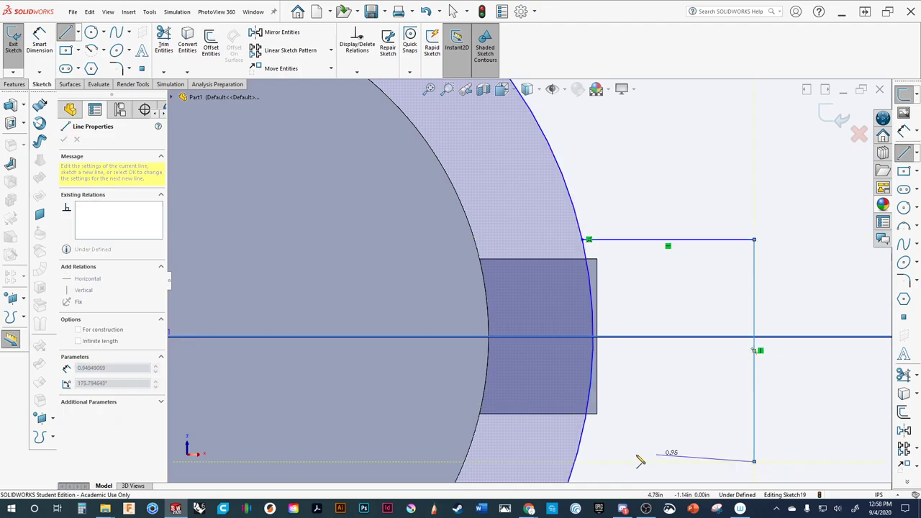
left_click(575, 462)
key("Escape")
Trim the circle down to the short arc that closes the three-sided outline at the tab's outer end.
scroll(575, 400, "down", 3)
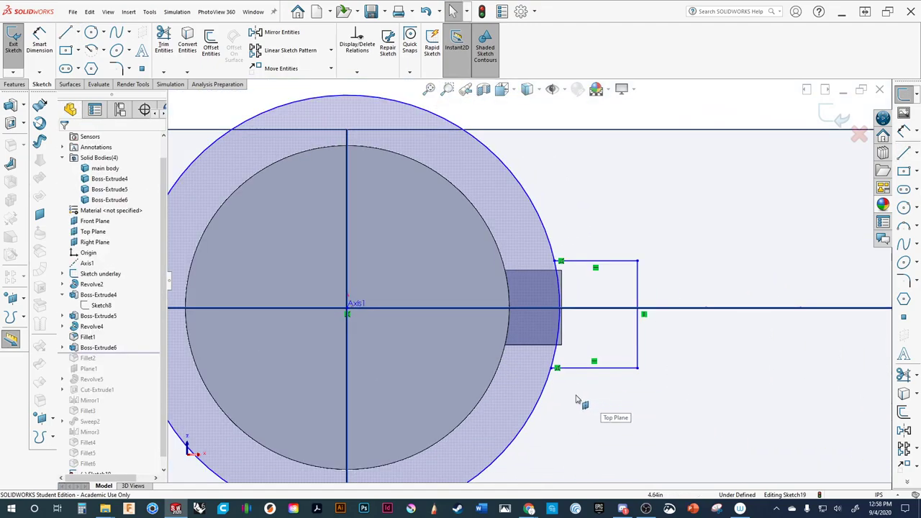
middle_click_drag(575, 400, 656, 392, "ctrl")
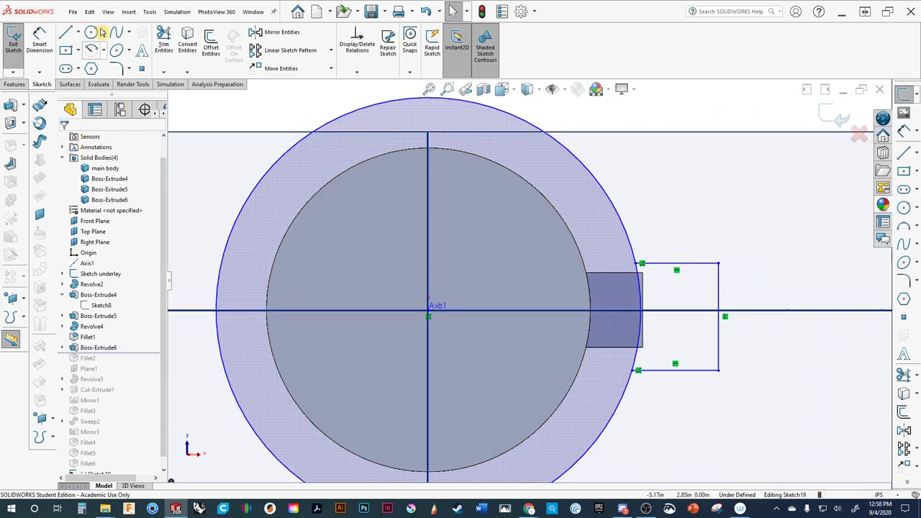
left_click(163, 39)
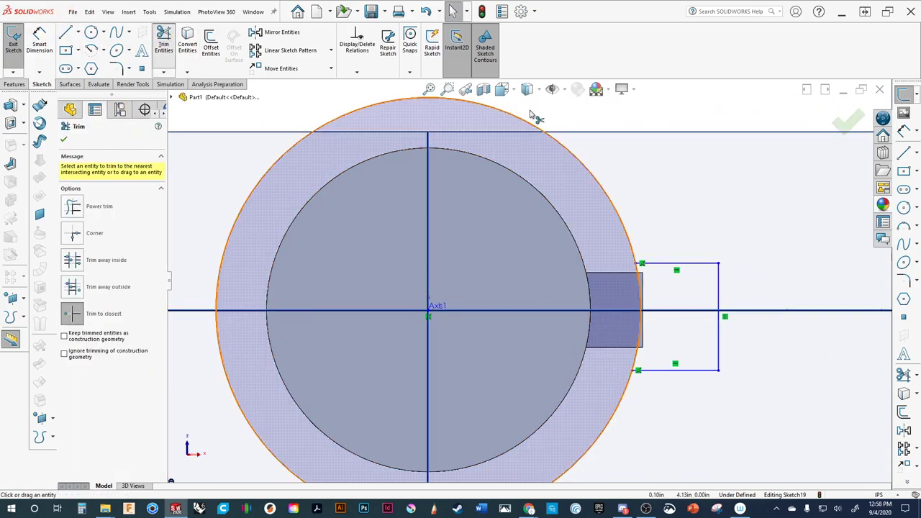
left_click(588, 171)
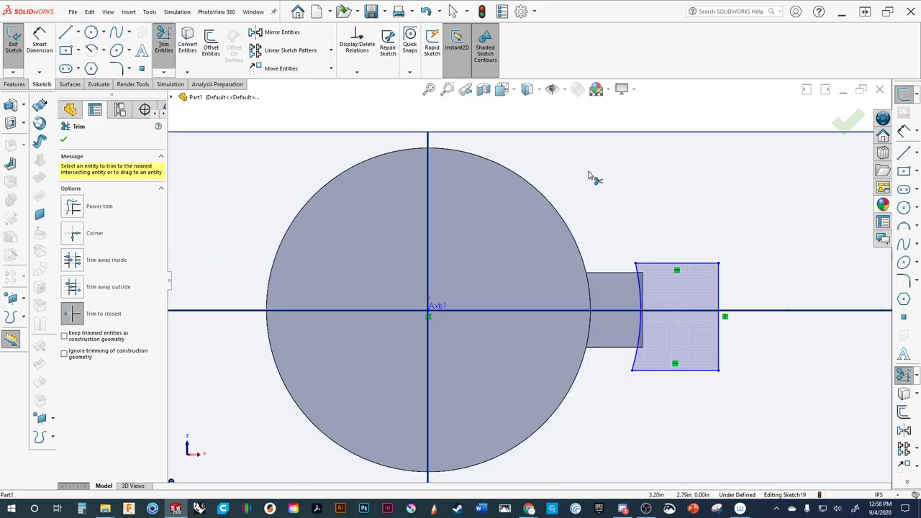
left_click(848, 121)
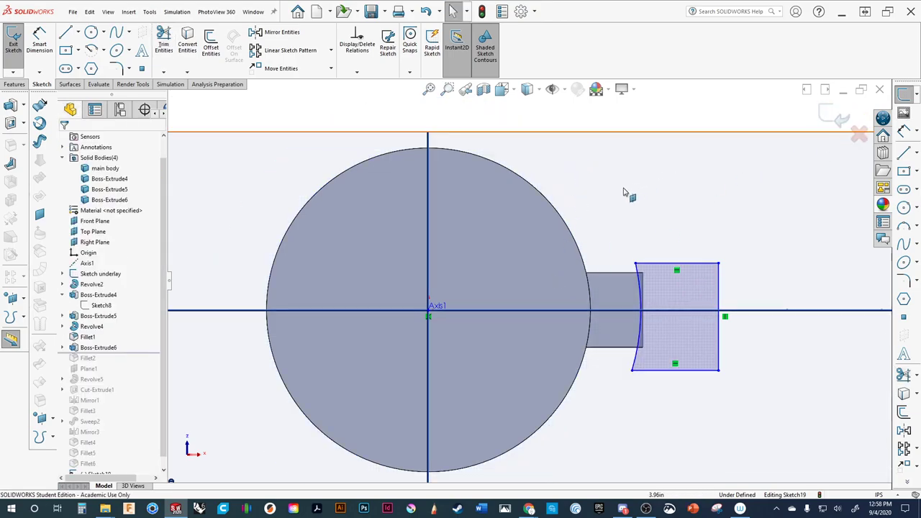
Extrude-cut the arc-edged profile up through the tab's outer end with a blind depth of 1.50 in.
middle_click_drag(626, 191, 441, 290)
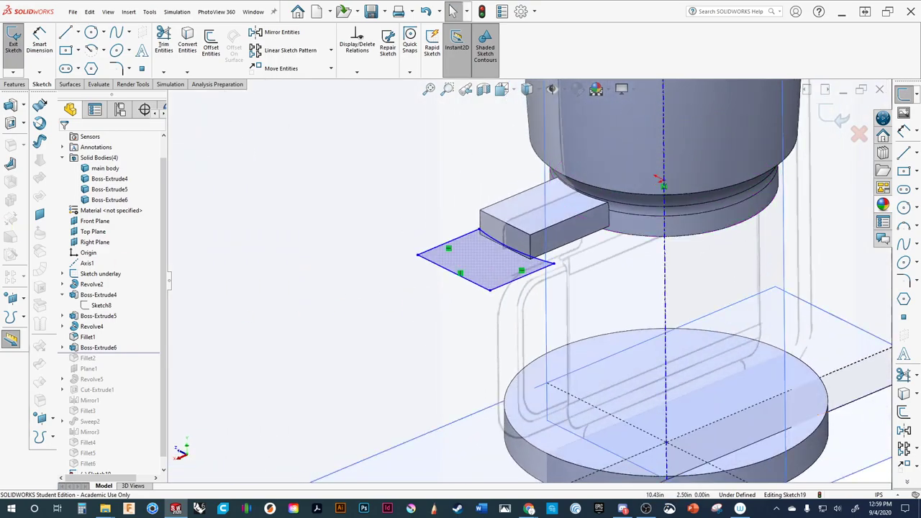
left_click(12, 124)
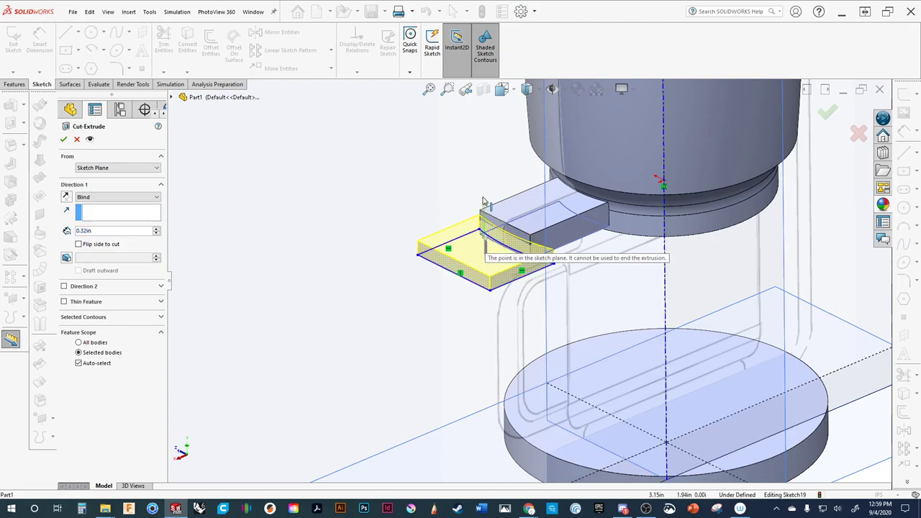
left_click(485, 238)
left_click(486, 206)
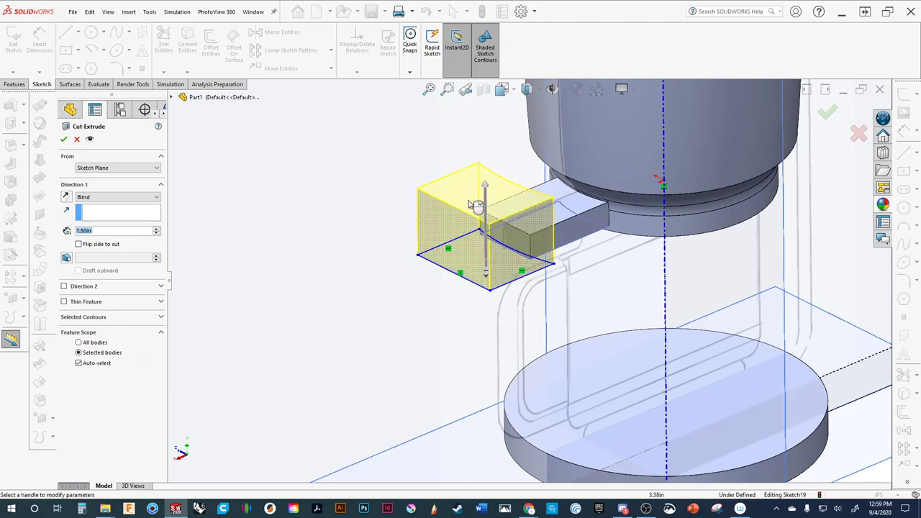
key("Return")
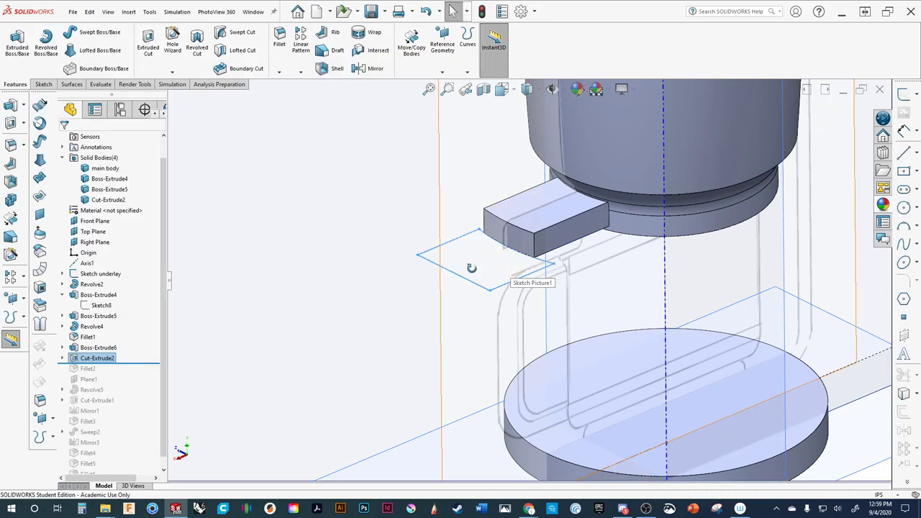
Roll the model history forward to the end, past Fillet6.
middle_click_drag(472, 267, 327, 308)
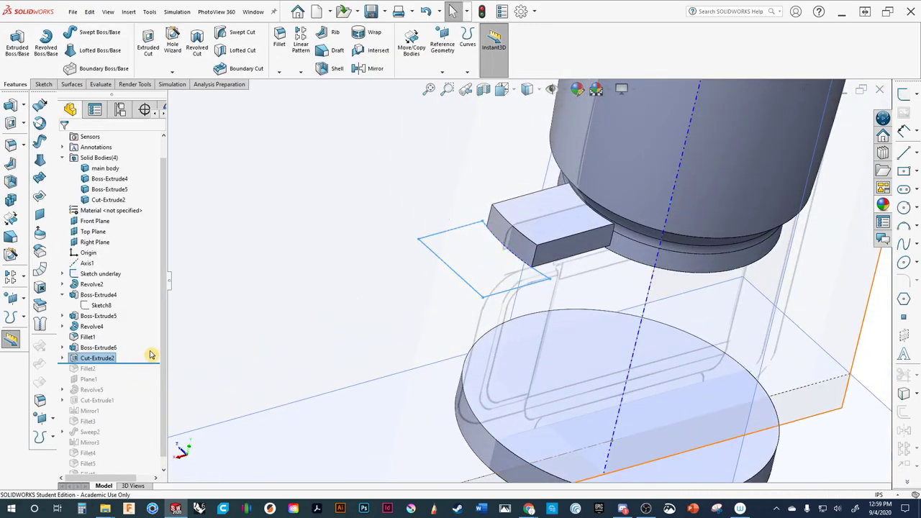
scroll(160, 357, "down", 1)
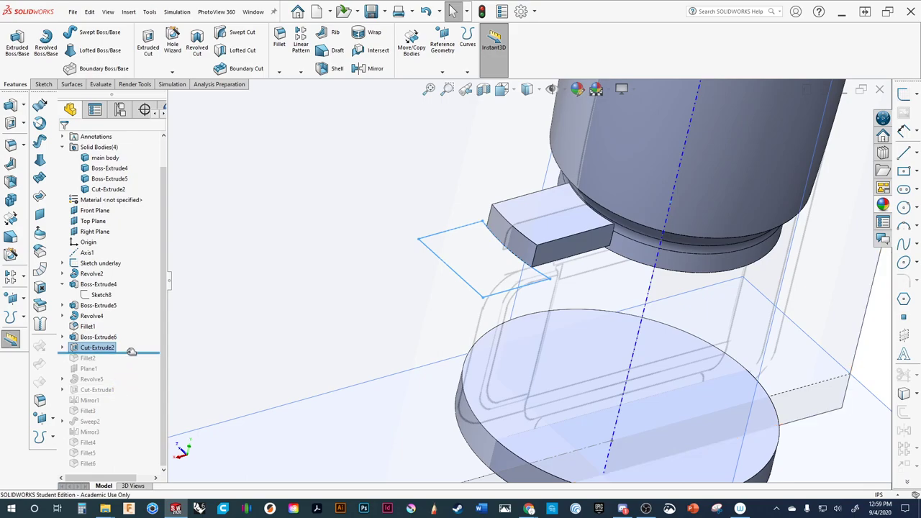
left_click_drag(127, 353, 127, 467)
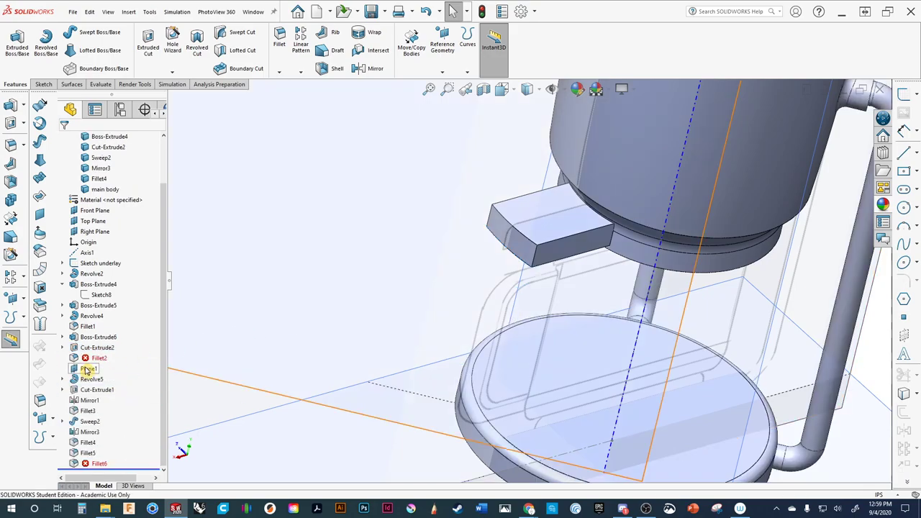
Repair Fillet2 by replacing its missing edge with the tab's curved upper outer edge, keeping the 0.20 in radius.
scroll(438, 259, "up", 5)
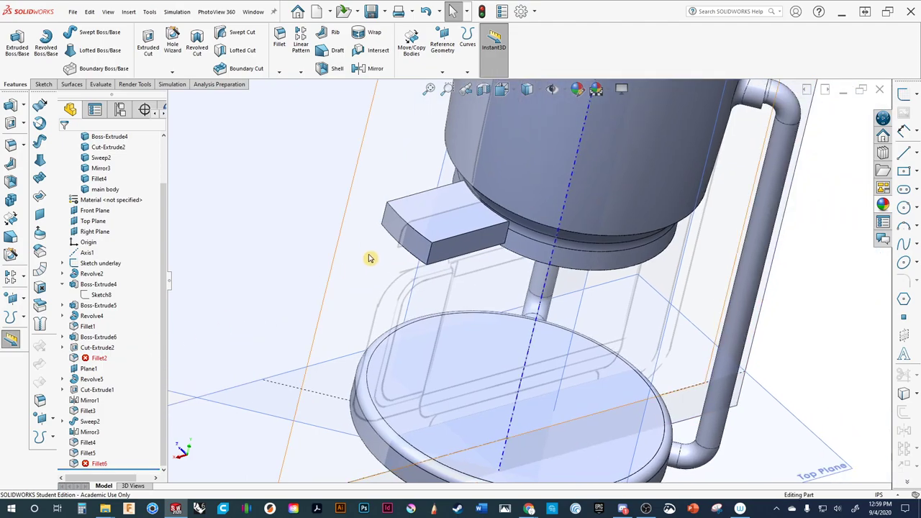
middle_click_drag(374, 260, 374, 216)
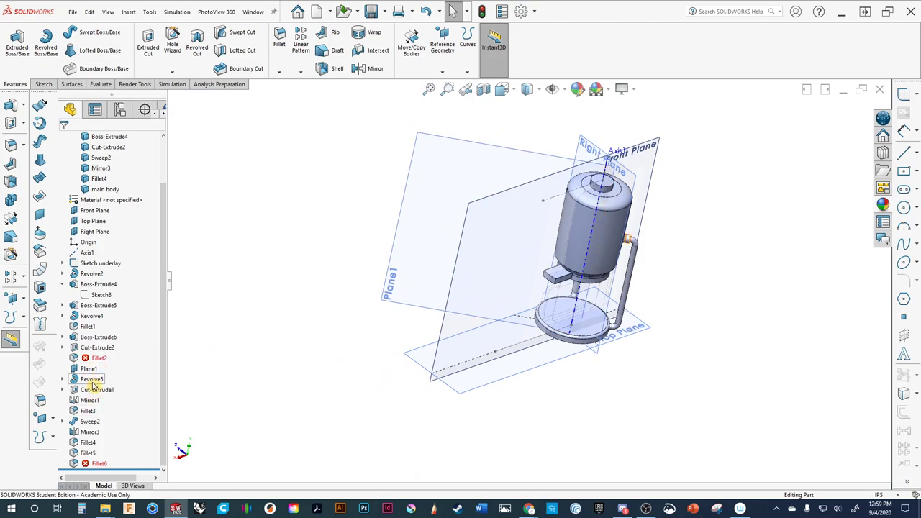
middle_click_drag(445, 273, 547, 359)
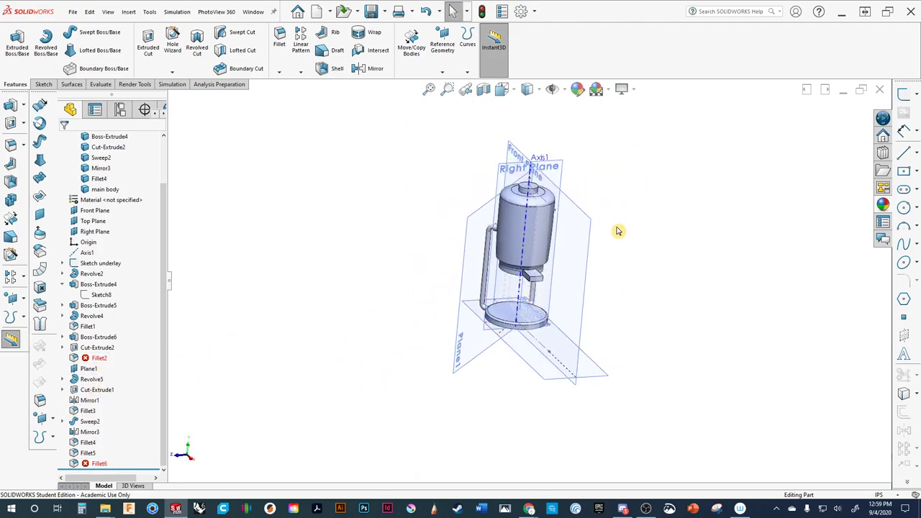
scroll(494, 292, "down", 5)
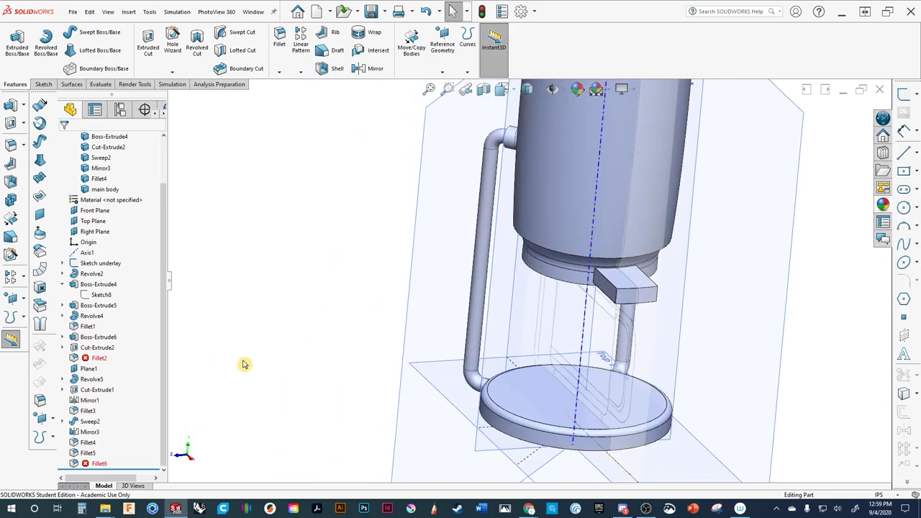
left_click(95, 358)
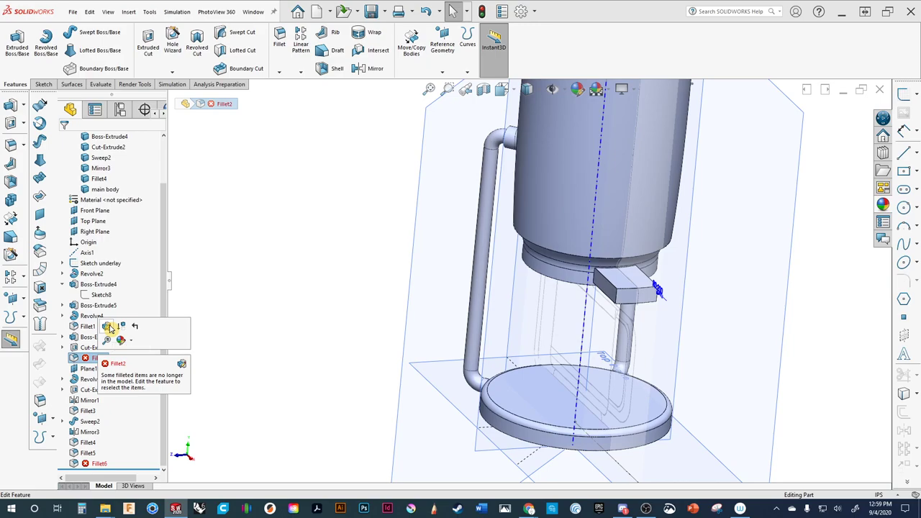
left_click(110, 329)
middle_click_drag(513, 276, 509, 335)
scroll(509, 336, "down", 5)
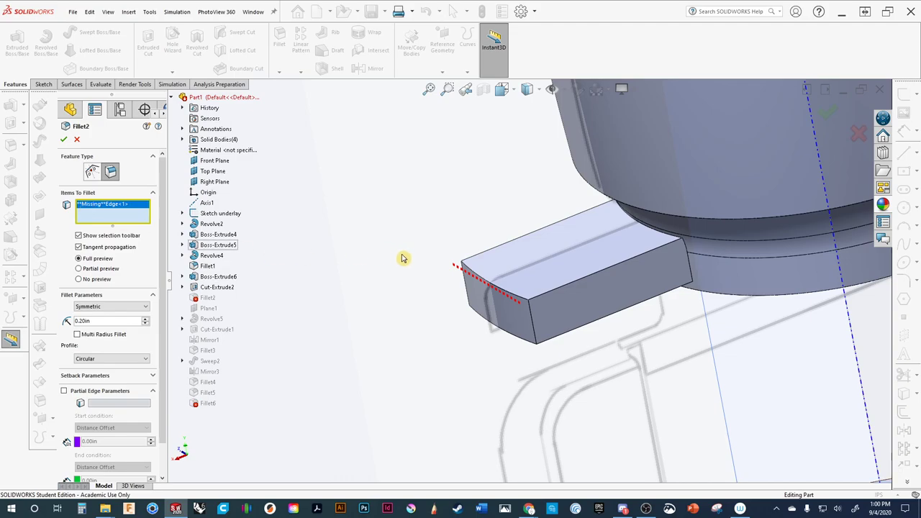
left_click(505, 294)
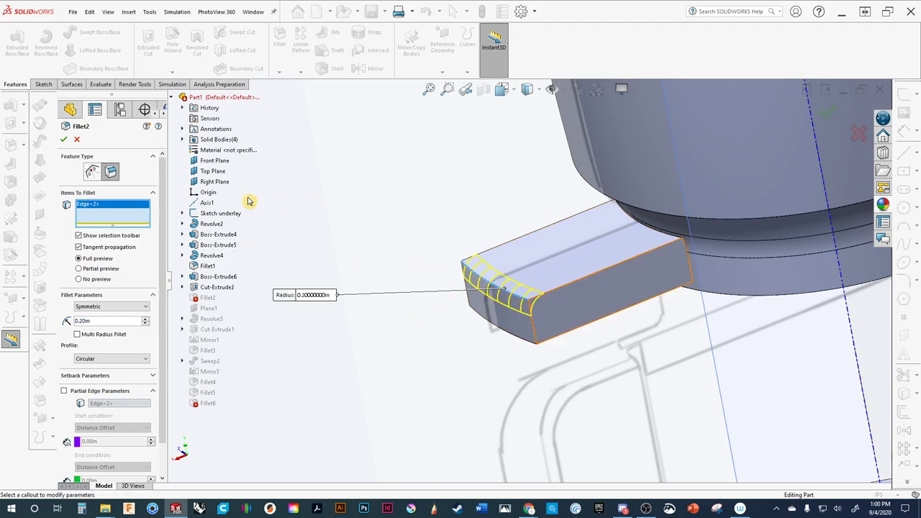
left_click(68, 141)
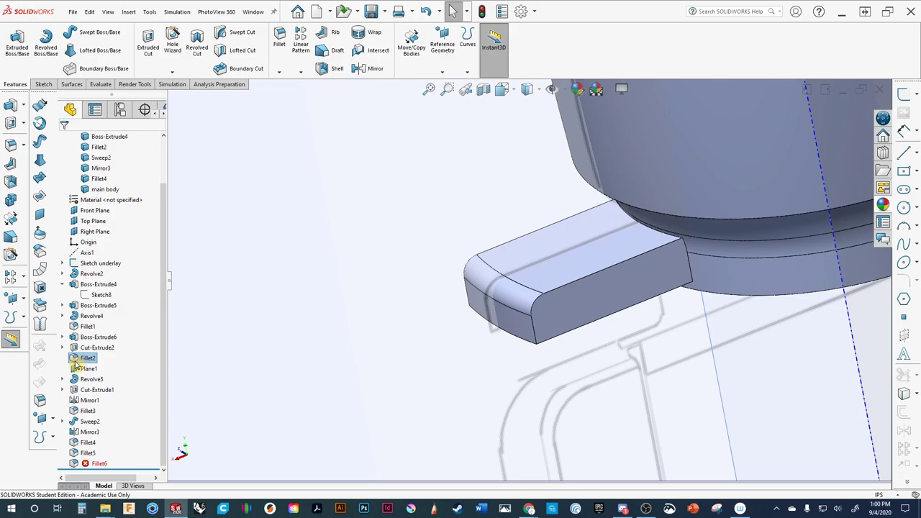
Repair Fillet6 by replacing its two missing edges with the vertical edges at the tab's outer end, keeping the 0.10 in radius.
left_click(86, 464)
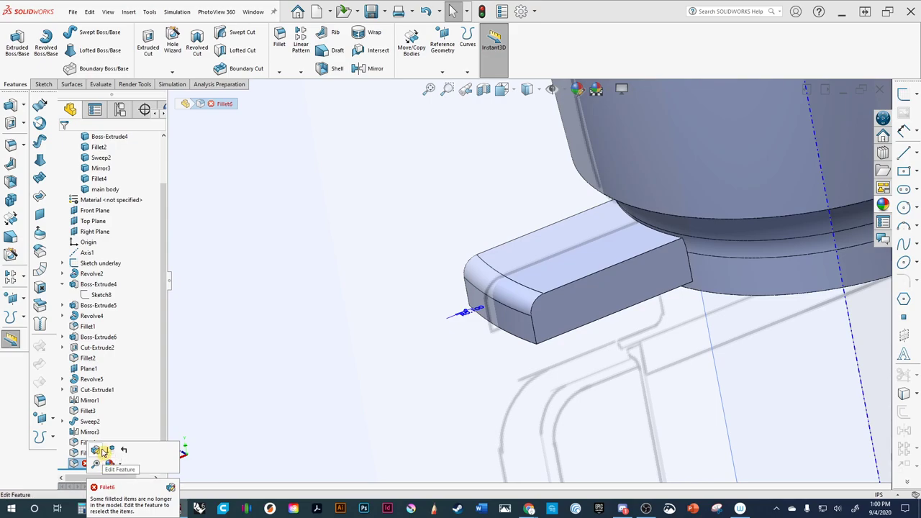
left_click(99, 450)
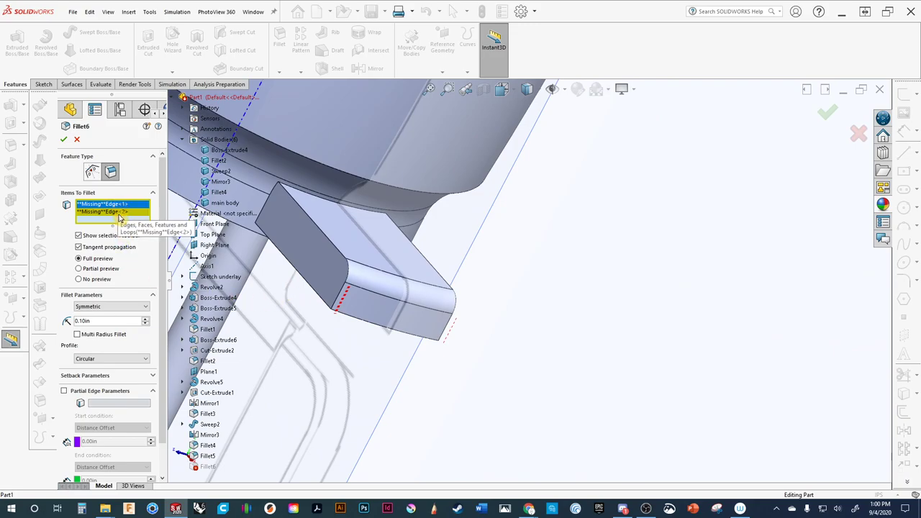
left_click(120, 212)
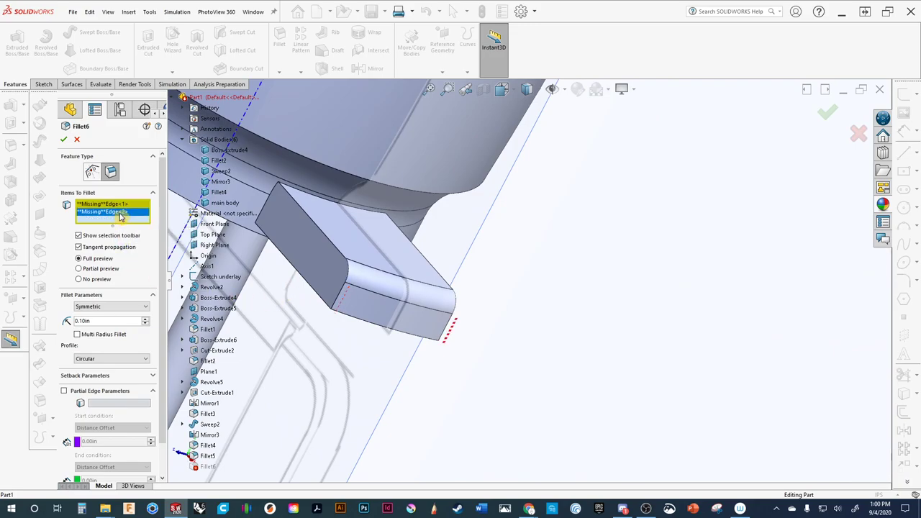
left_click(119, 205)
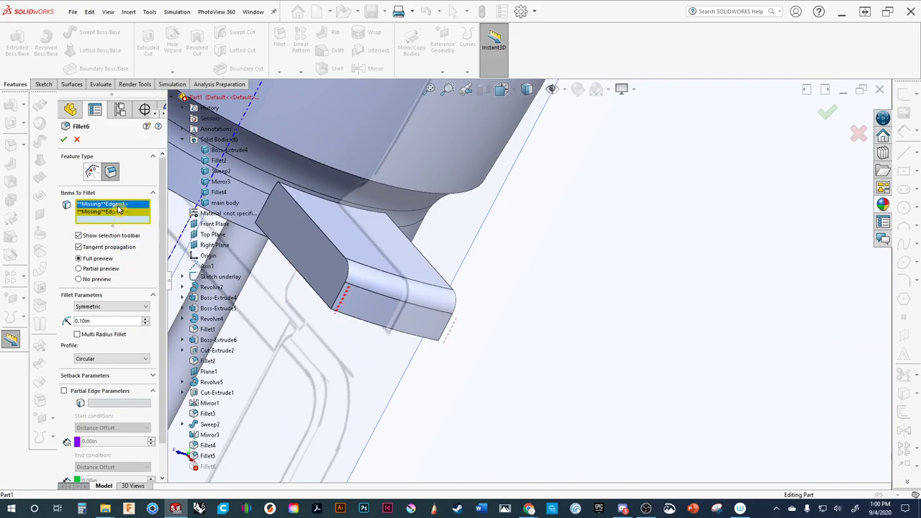
left_click(341, 303)
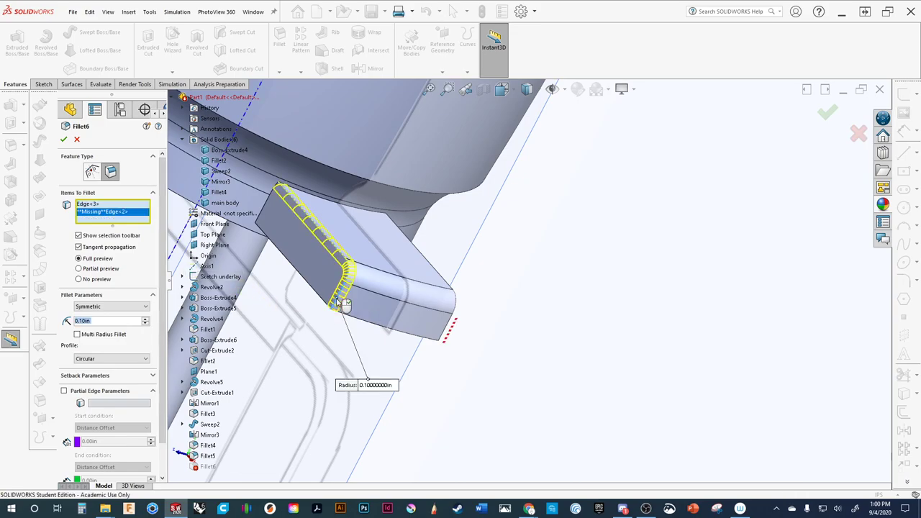
left_click(110, 212)
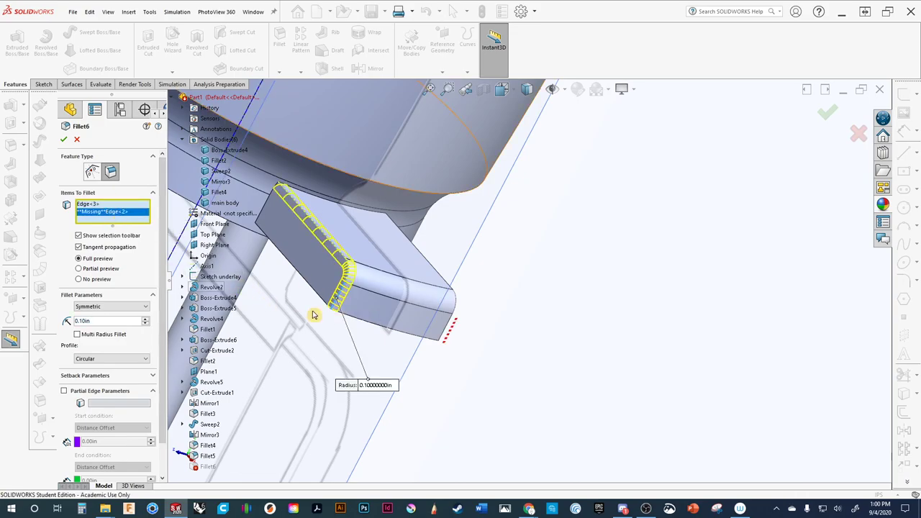
left_click(443, 335)
middle_click_drag(397, 341, 308, 302)
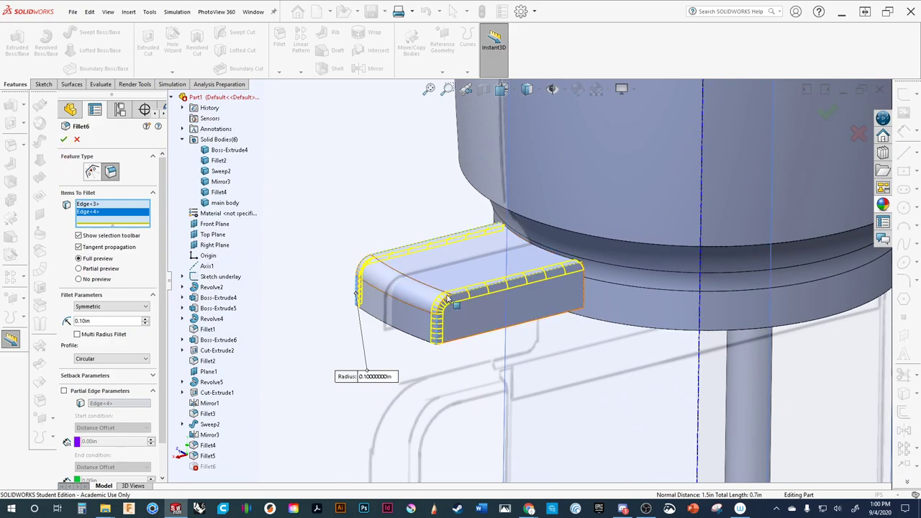
left_click(66, 140)
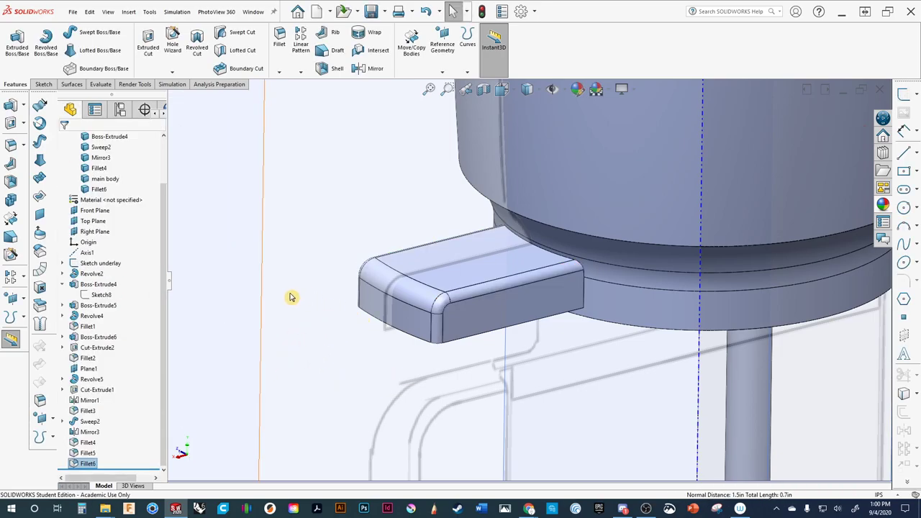
Fillet the tab's lower edges along both sides and the curved outer end with a 0.10 in radius.
middle_click_drag(290, 297, 292, 273)
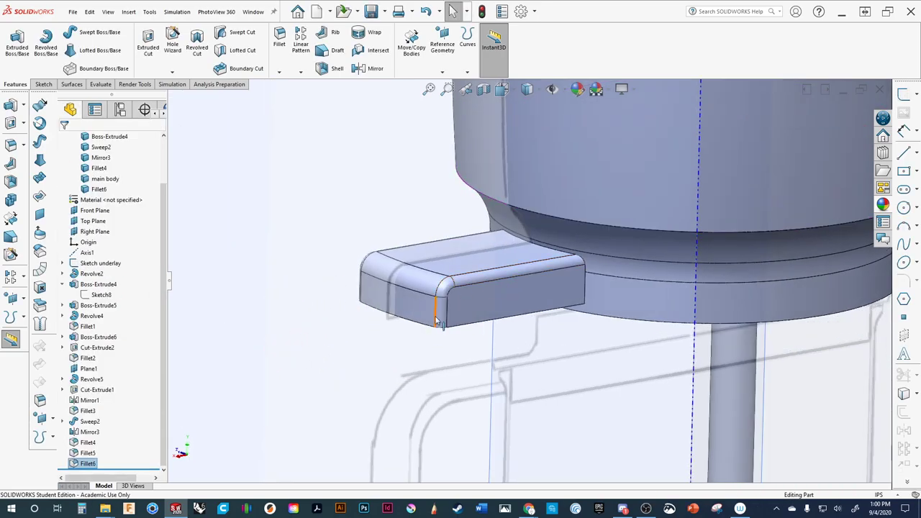
left_click(10, 143)
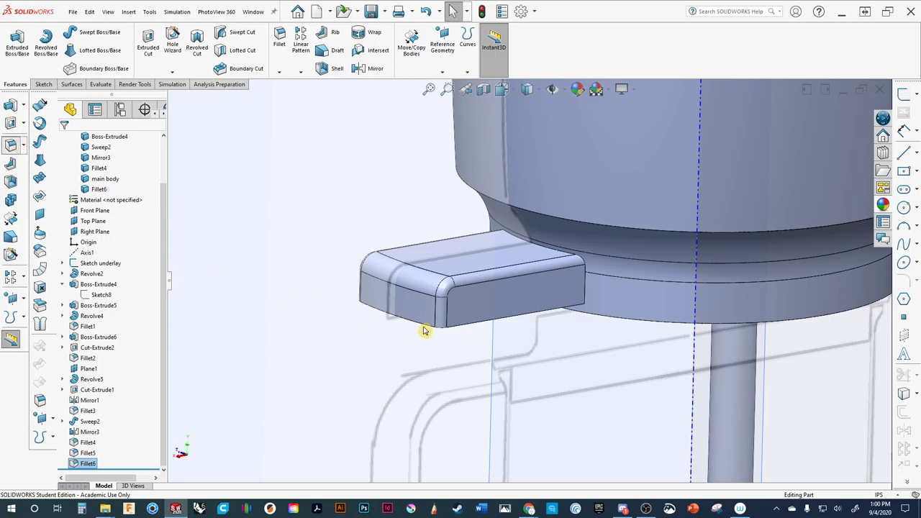
left_click(472, 322)
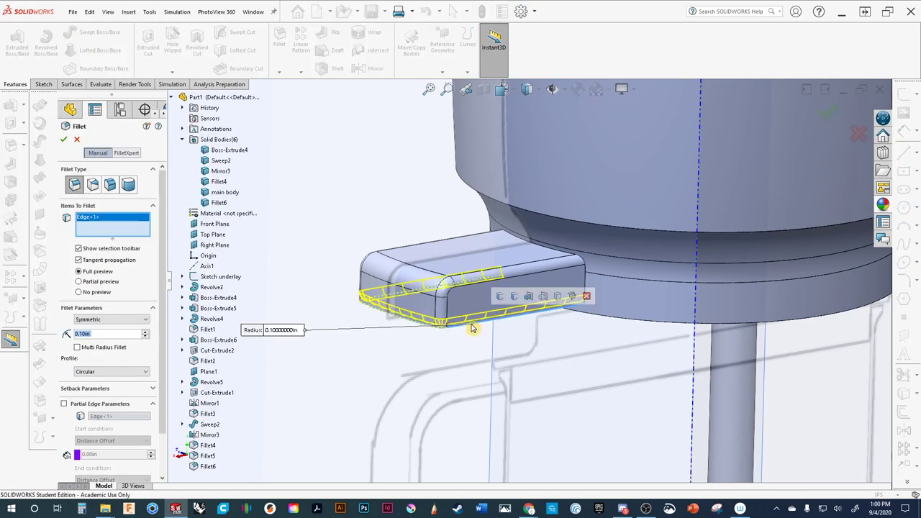
left_click(64, 142)
Roll the model history back to directly after Fillet5, leaving out the tab's last two fillets.
middle_click_drag(371, 376, 364, 312)
scroll(472, 336, "down", 3)
middle_click_drag(432, 329, 383, 340)
scroll(387, 333, "up", 3)
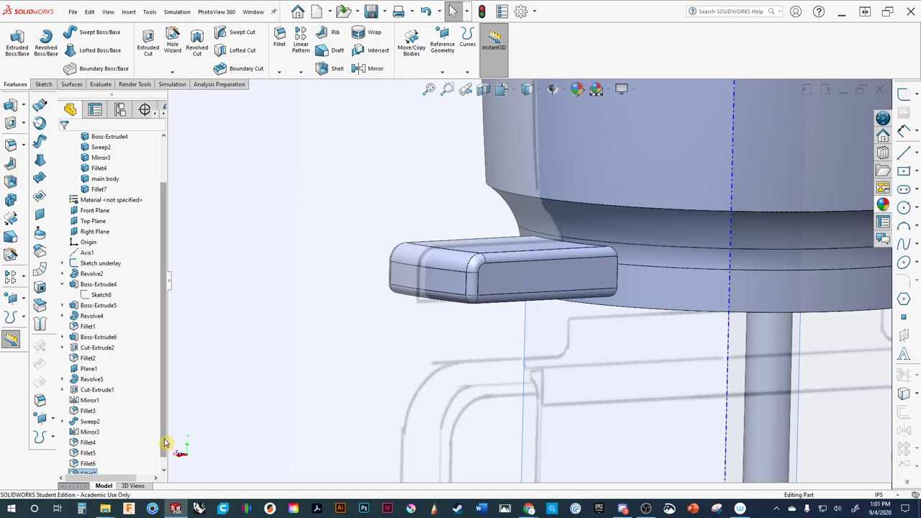
scroll(162, 456, "down", 1)
left_click_drag(157, 466, 153, 447)
scroll(447, 283, "down", 2)
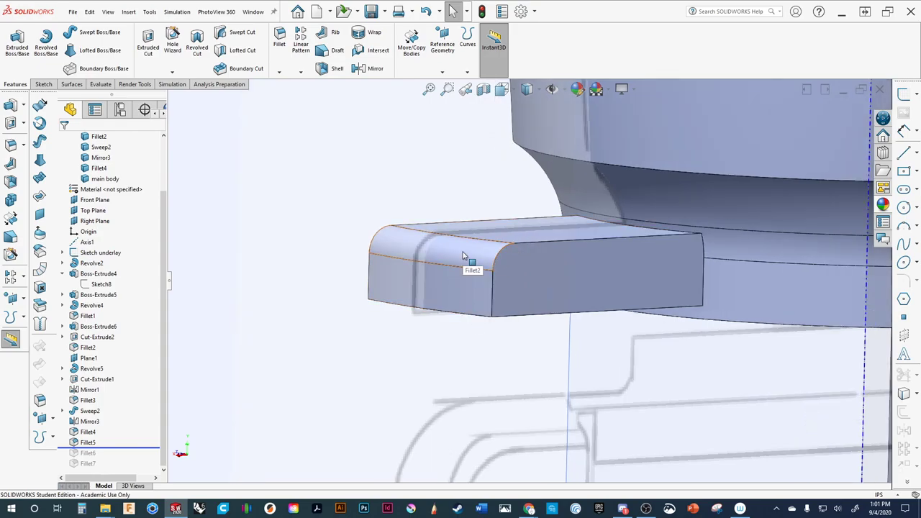
left_click(464, 256)
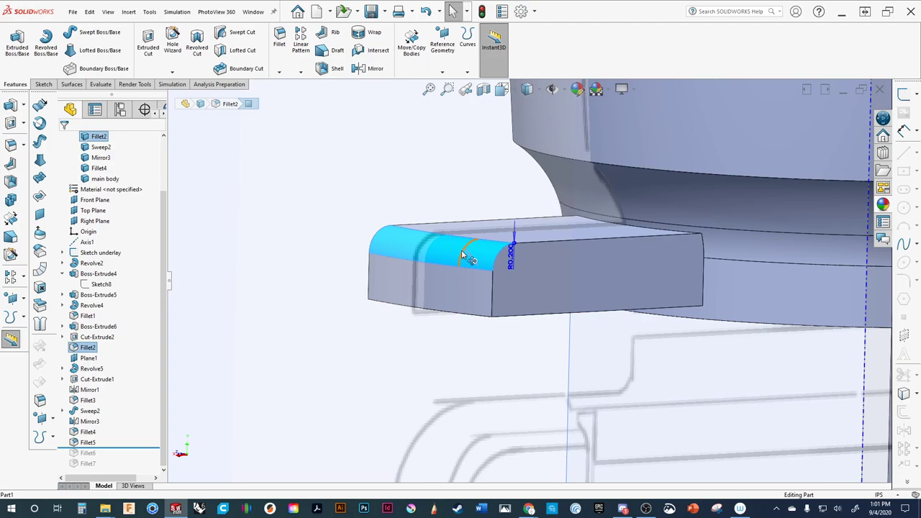
right_click(463, 256)
left_click(334, 255)
left_click(334, 254)
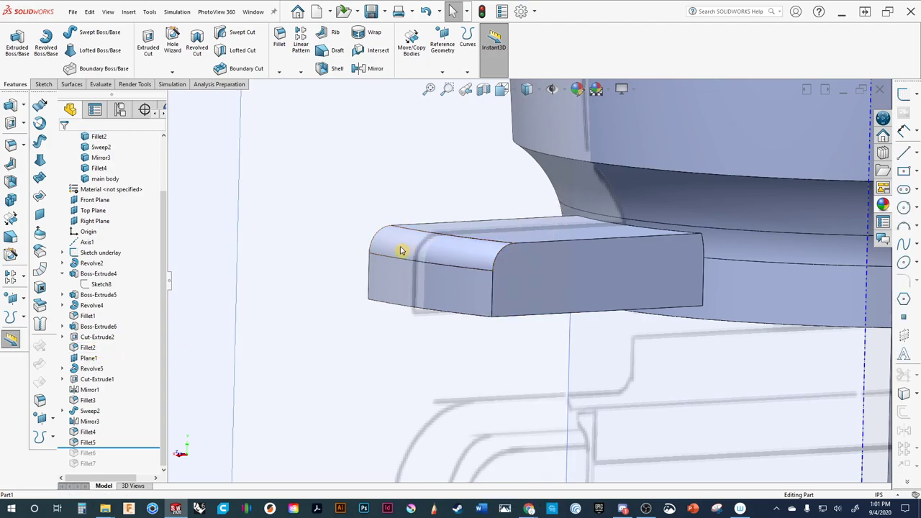
Add the tab's lower outer end edge to Fillet2, keeping the 0.20 in radius.
left_click(480, 258)
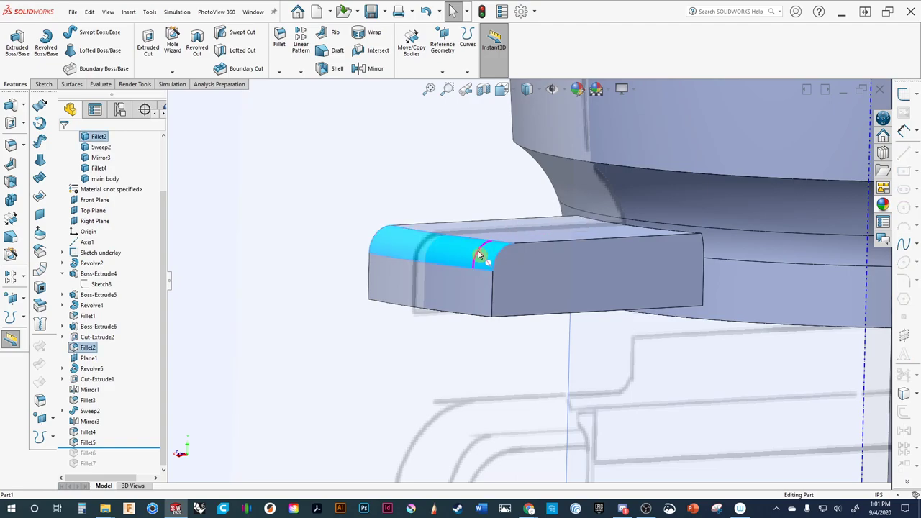
right_click(481, 252)
left_click(488, 231)
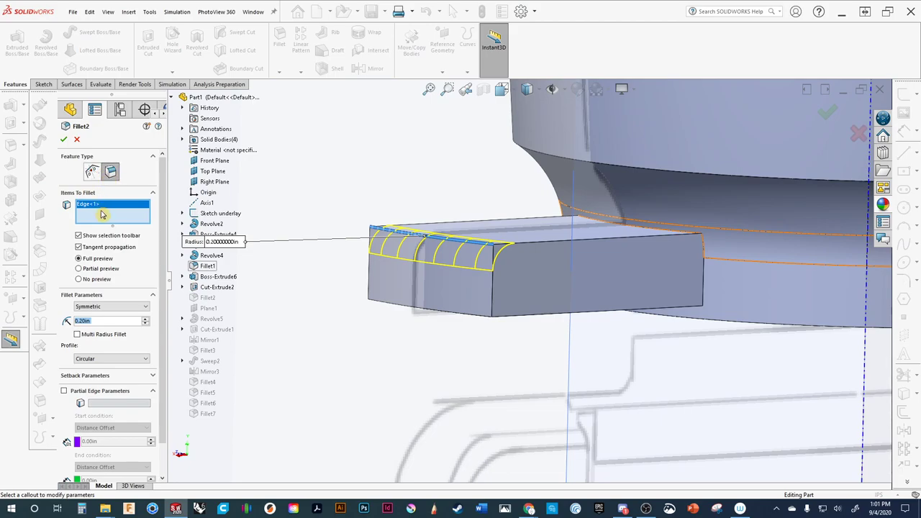
left_click(428, 313)
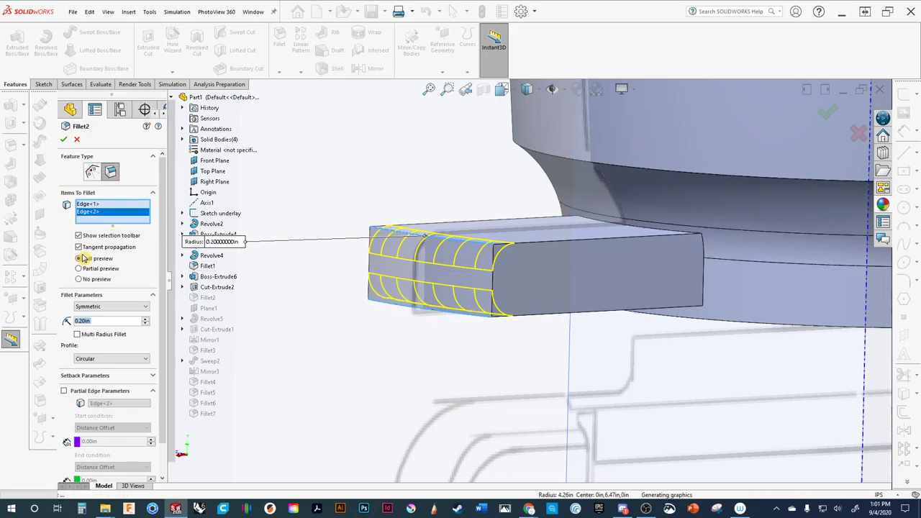
left_click(62, 140)
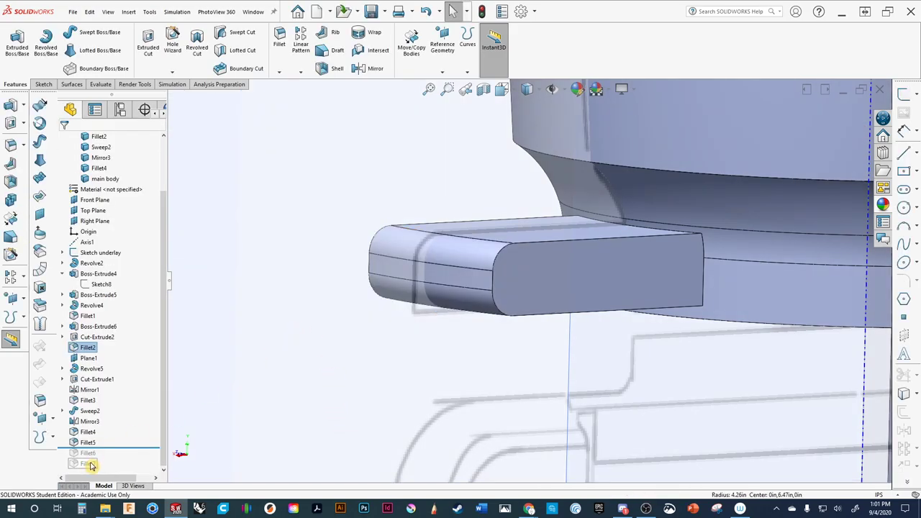
Roll the model history forward to the end and delete the broken Fillet7.
left_click_drag(115, 451, 118, 465)
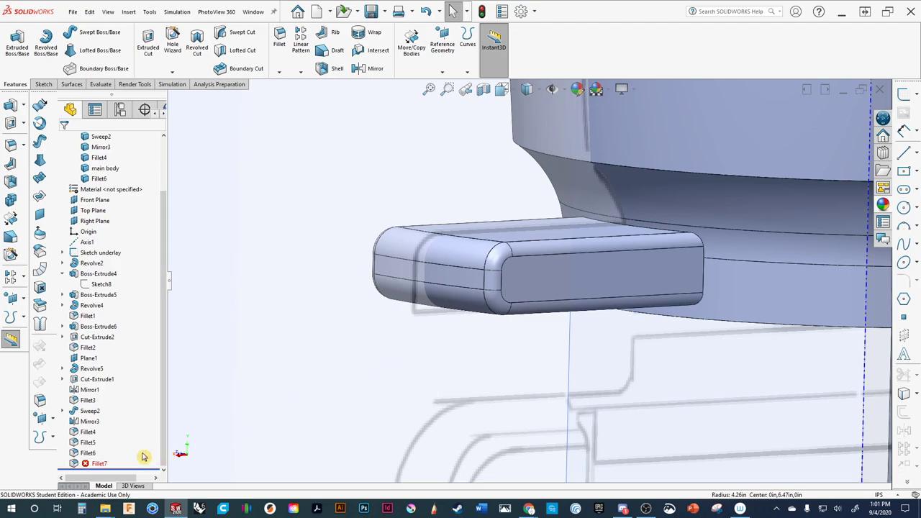
mouse_move(97, 467)
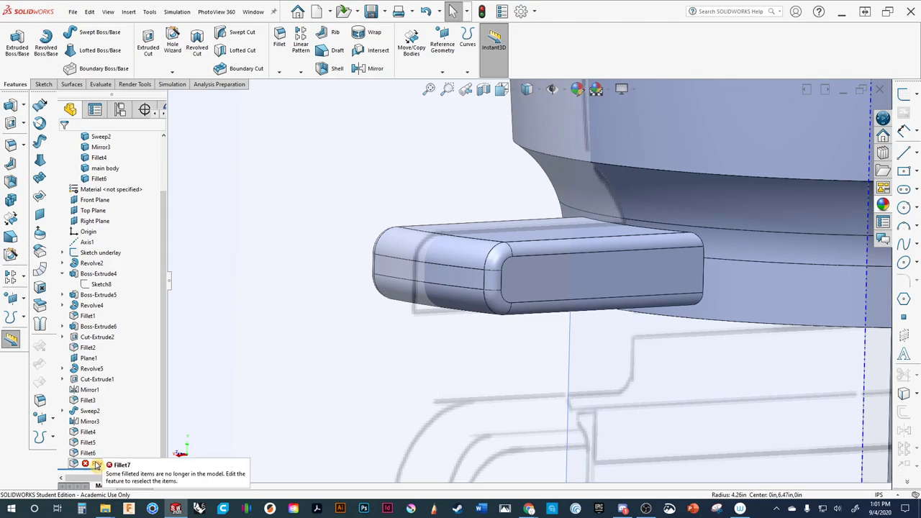
right_click(89, 465)
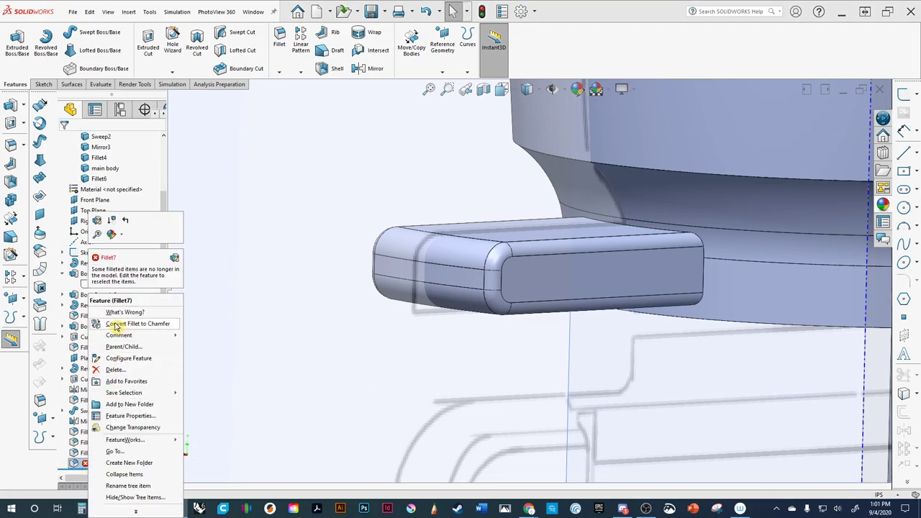
left_click(113, 369)
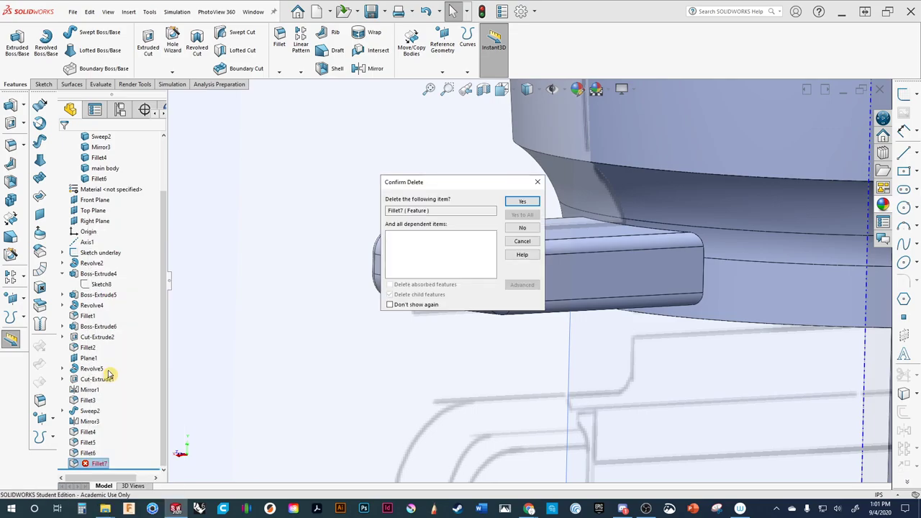
left_click(525, 201)
Start a fillet on the edge loop where the tab meets the main body.
middle_click_drag(405, 322, 456, 290)
scroll(532, 310, "down", 3)
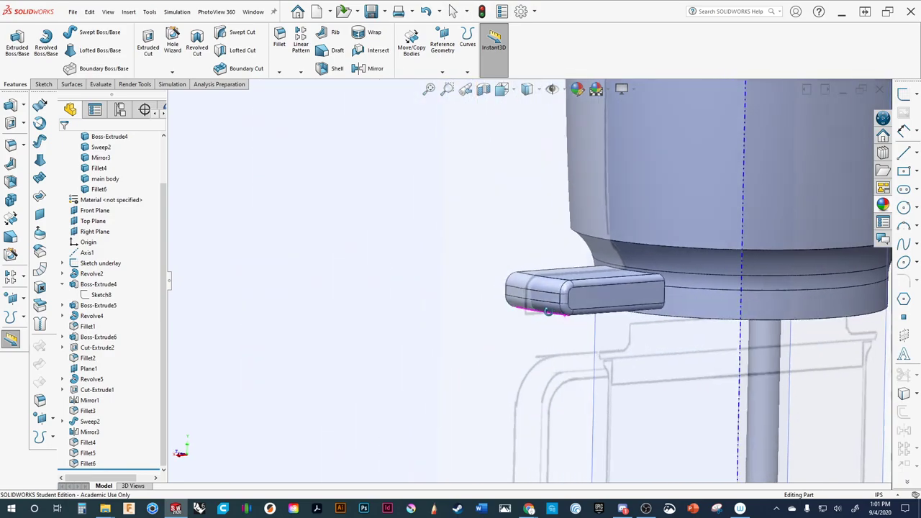
middle_click_drag(547, 311, 579, 287)
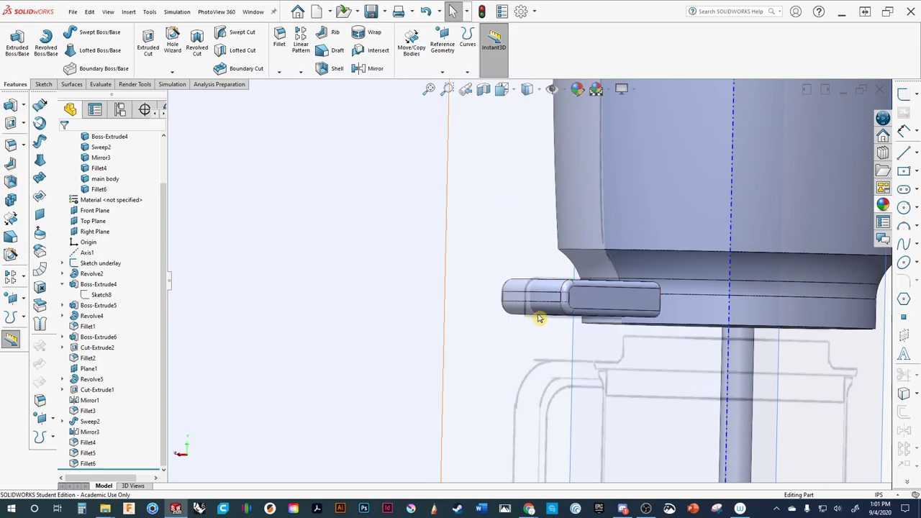
middle_click_drag(539, 314, 618, 291)
scroll(617, 291, "down", 3)
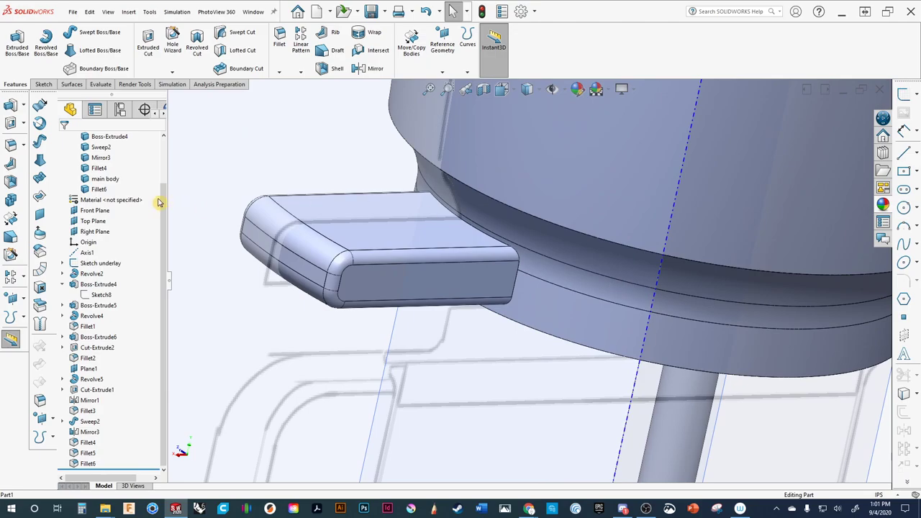
left_click(11, 144)
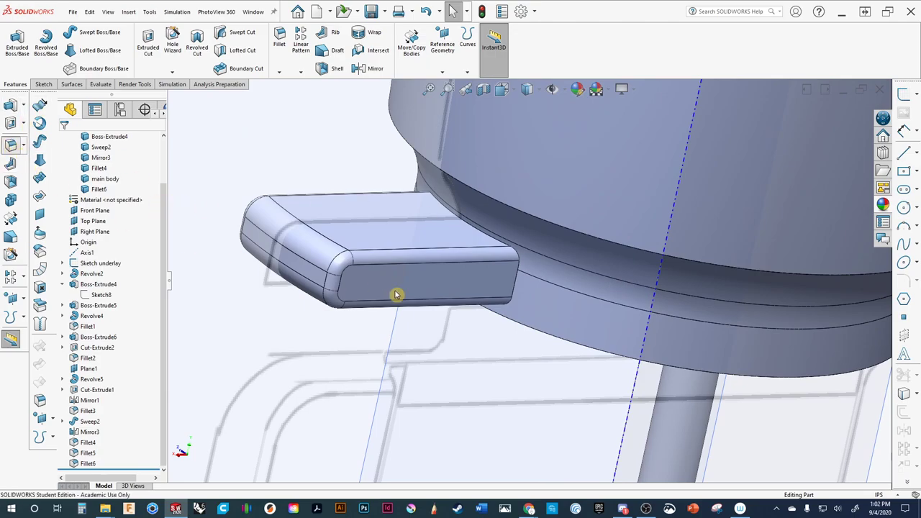
left_click(514, 290)
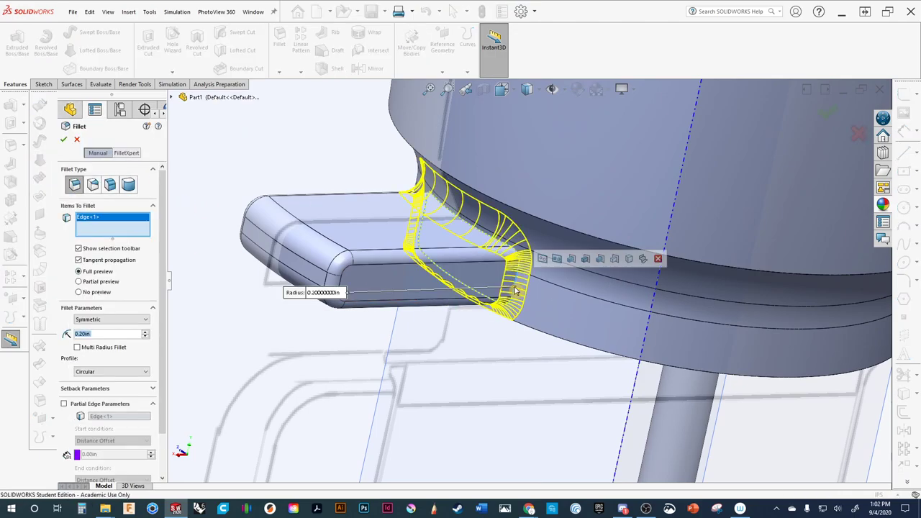
middle_click_drag(515, 291, 461, 243)
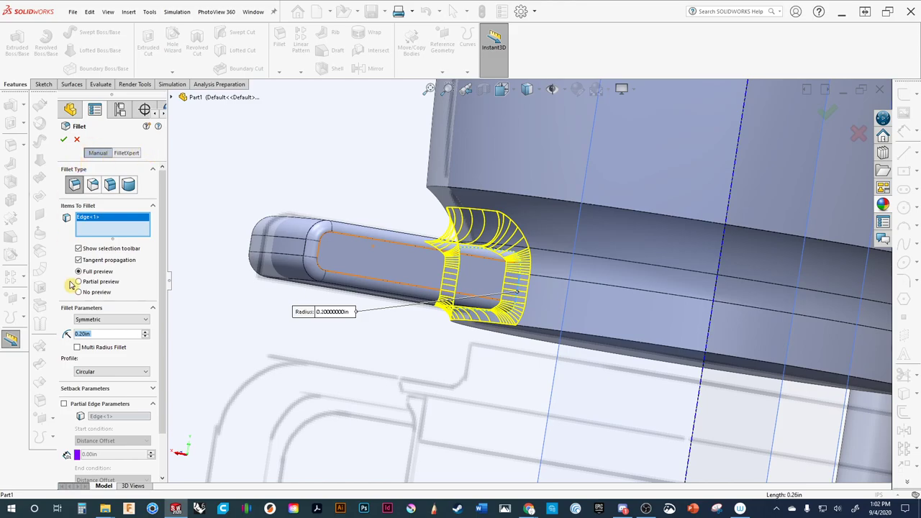
Try radii of 0.10 in, 0.0125 in and 0.125 in for the fillet where the tab meets the body.
left_click(146, 339)
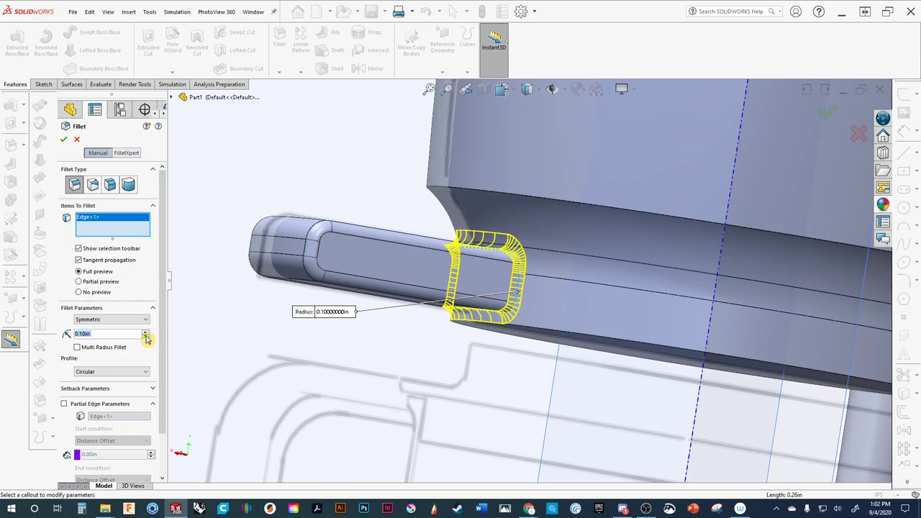
left_click(128, 335)
type(".01")
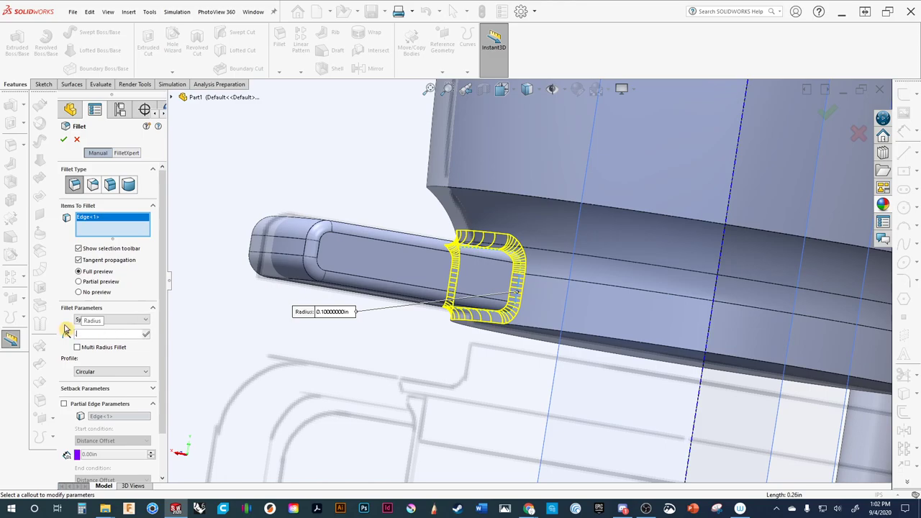
type("25")
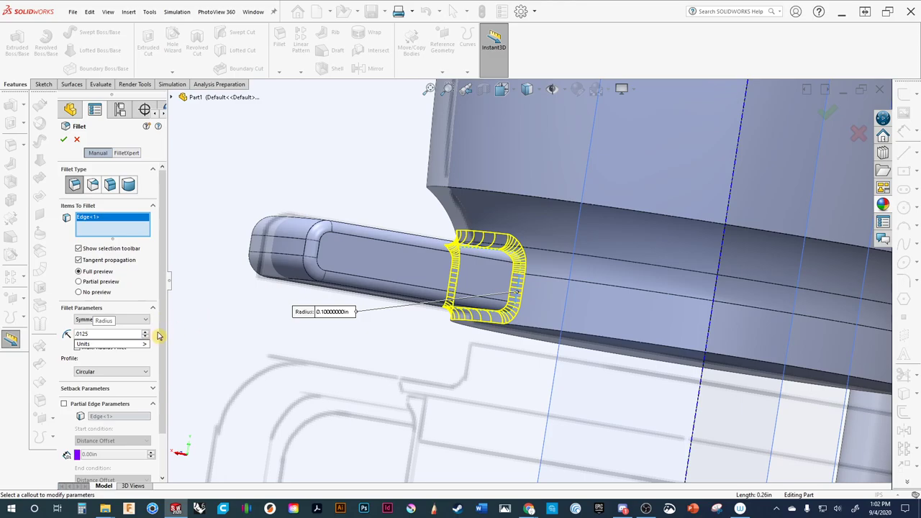
key("Return")
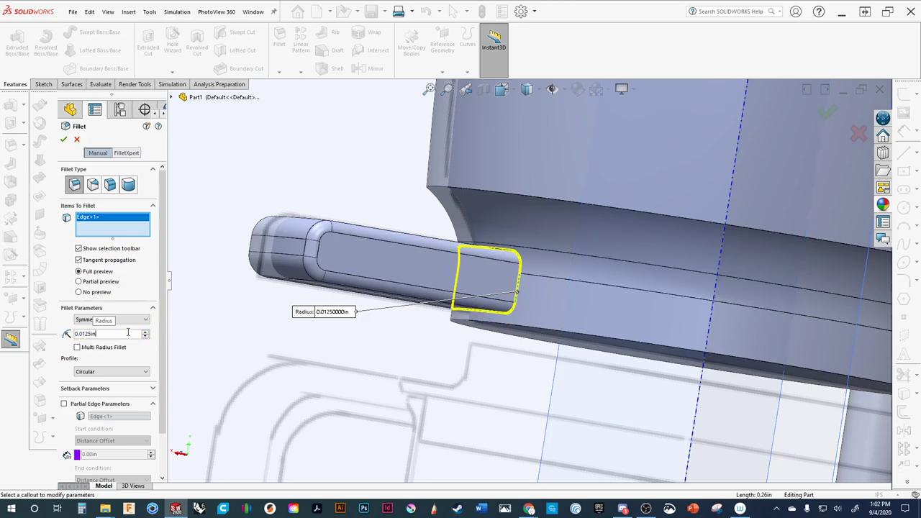
type(".1")
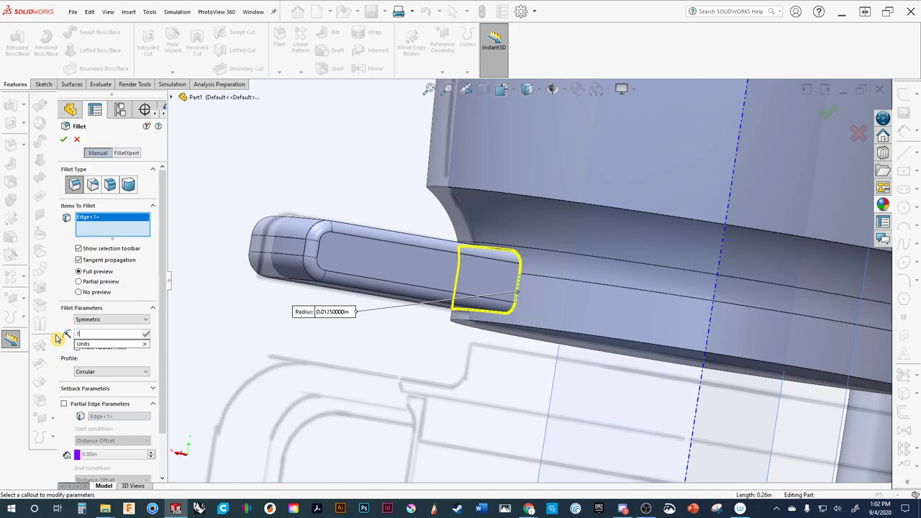
type("25")
key("Return")
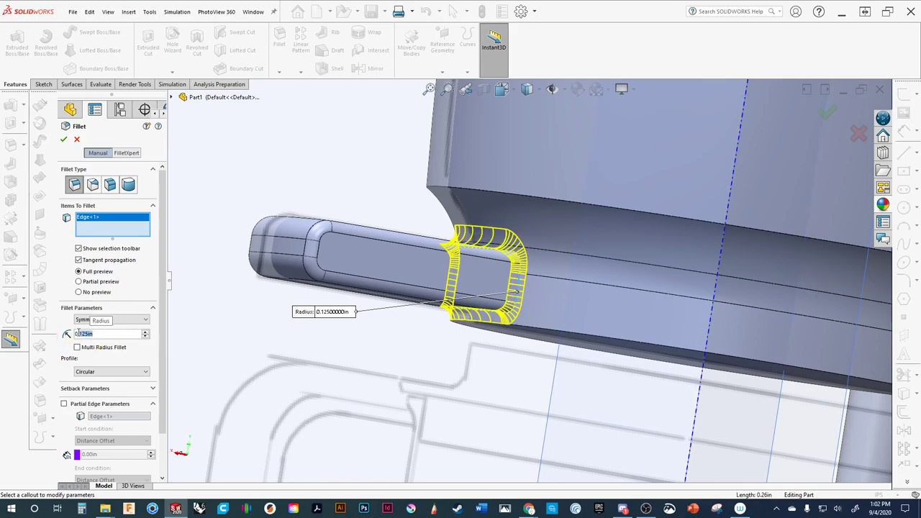
Set the radius of the fillet between tab and body to 0.05 in and create it.
type(".05")
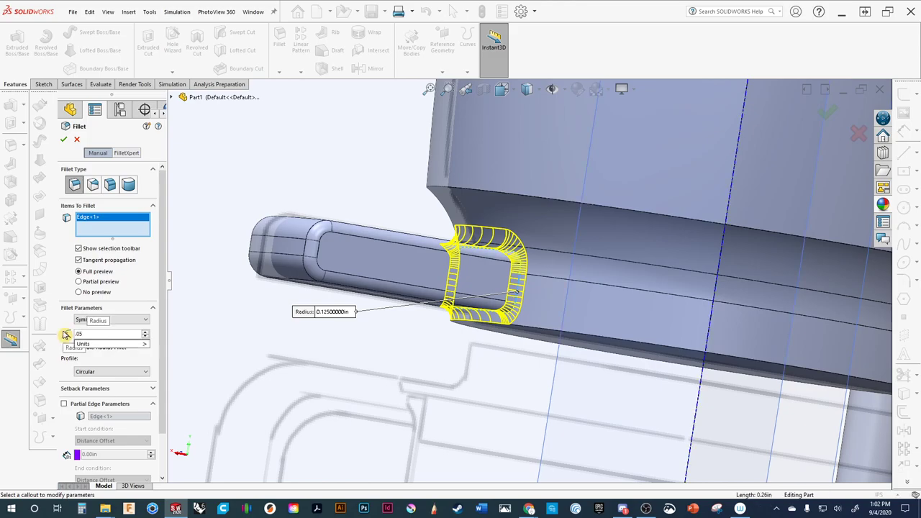
key("Return")
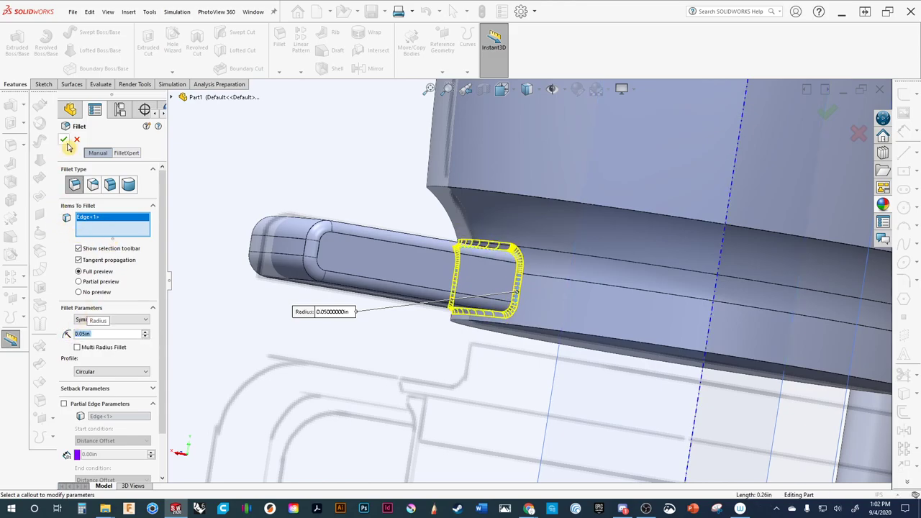
key("Return")
Inspect the filleted tab, the whole appliance down to its base, and the cap on top of the body.
scroll(450, 348, "up", 5)
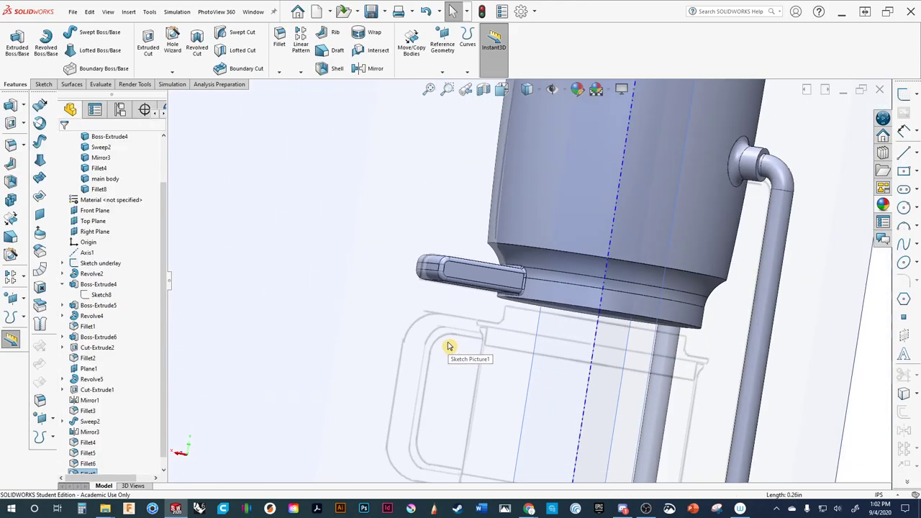
middle_click_drag(430, 347, 403, 256, "ctrl")
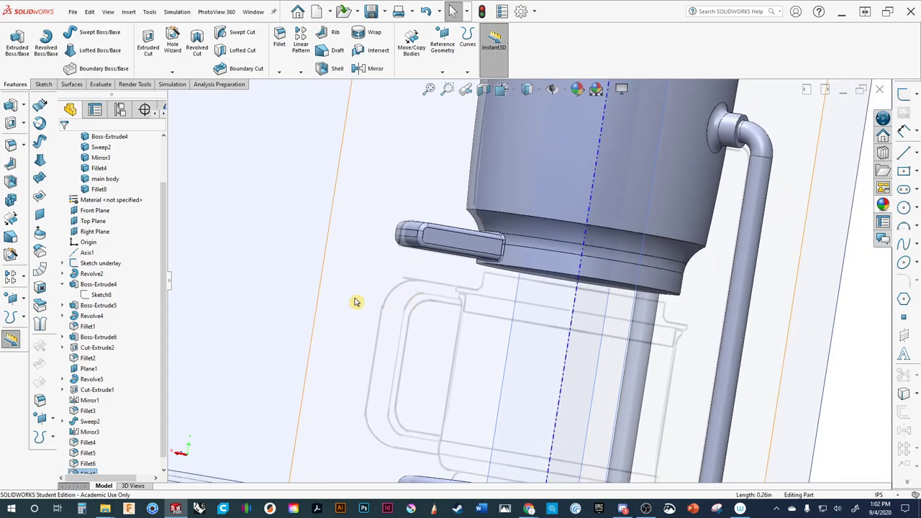
middle_click_drag(355, 301, 585, 253)
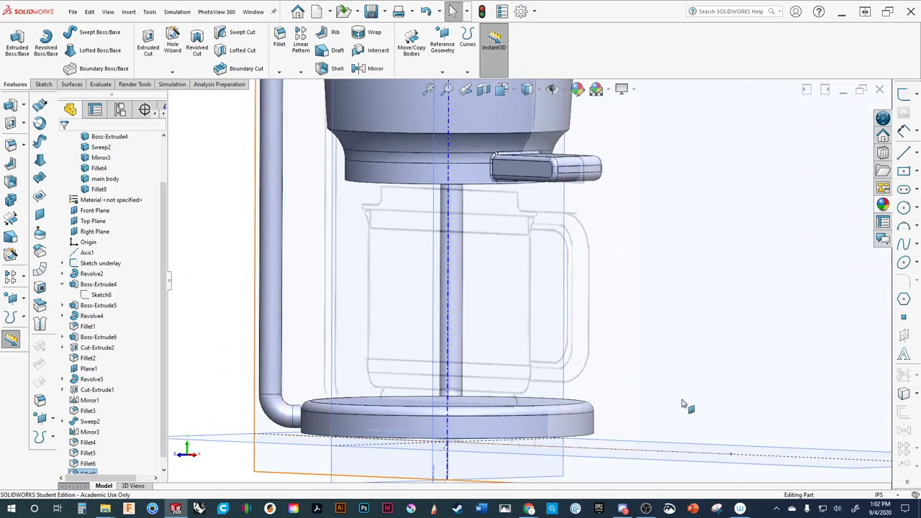
middle_click_drag(479, 451, 494, 425, "ctrl")
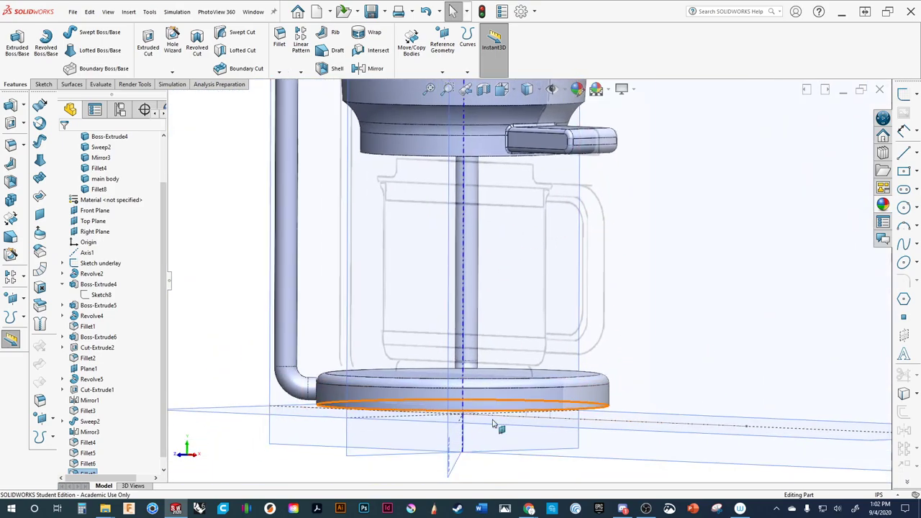
scroll(357, 284, "up", 5)
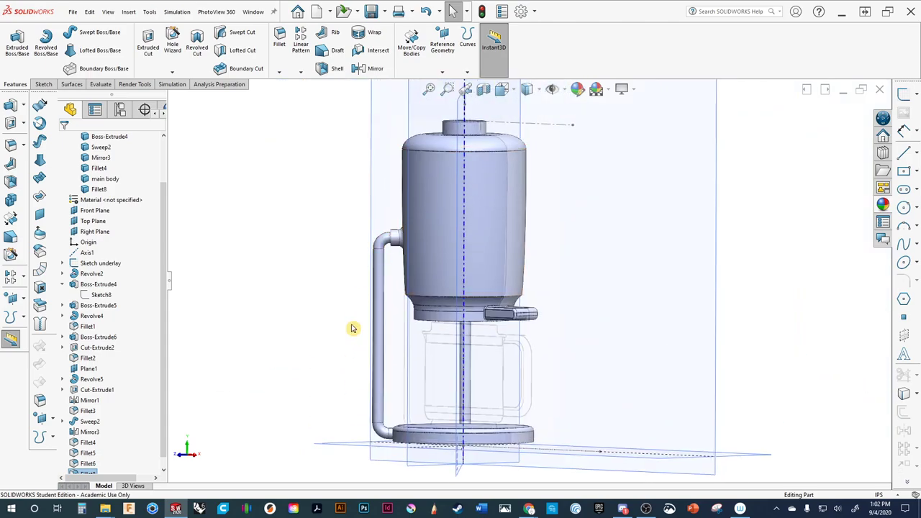
middle_click_drag(470, 389, 445, 371, "ctrl")
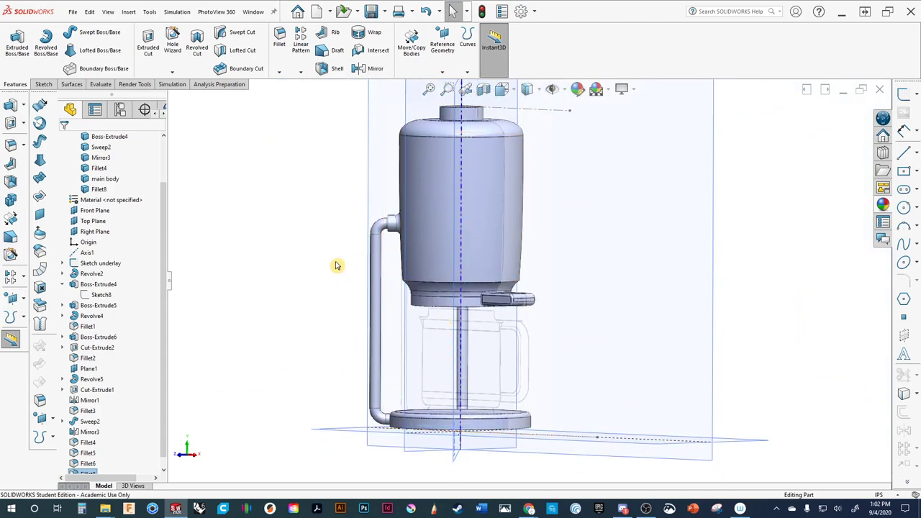
scroll(335, 263, "down", 5)
scroll(476, 261, "down", 2)
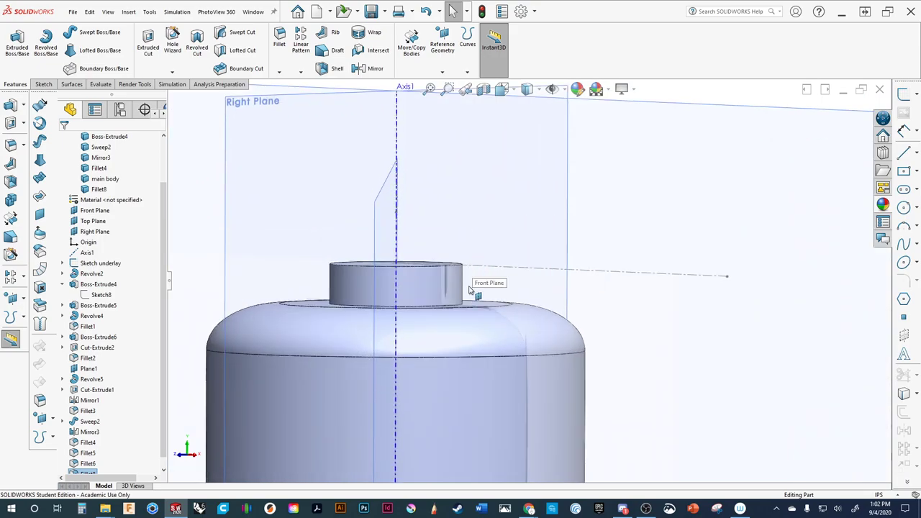
middle_click_drag(472, 288, 444, 326)
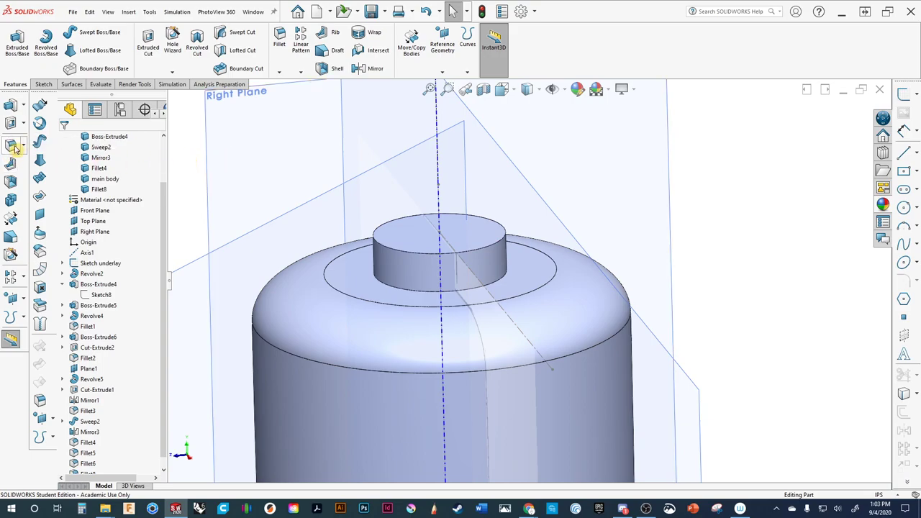
Start a symmetric fillet on the top edge of the cap, try a radius of 0.15 in, and set it to 0.1 in.
key("f")
left_click(388, 248)
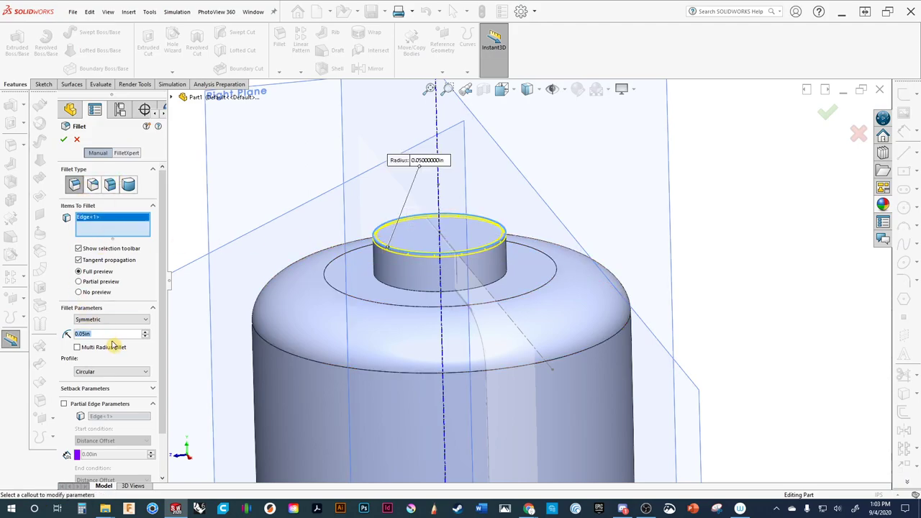
left_click(146, 333)
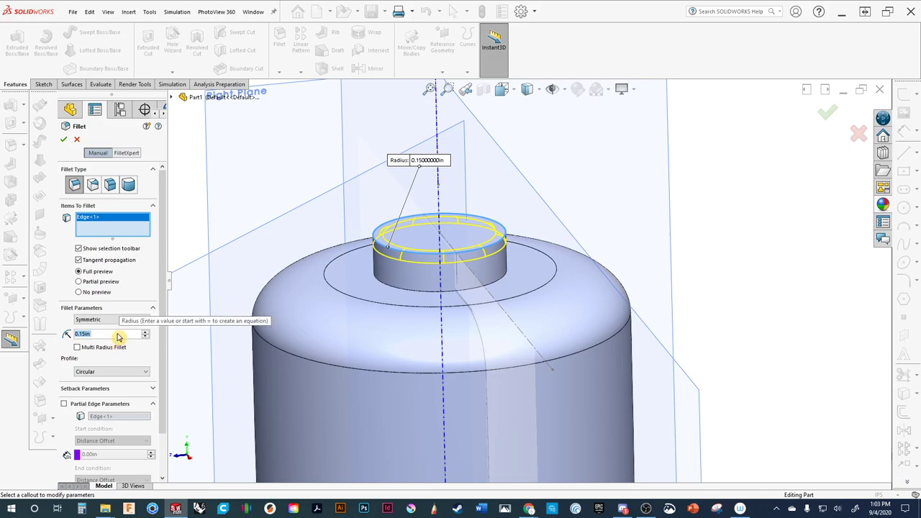
type(".1")
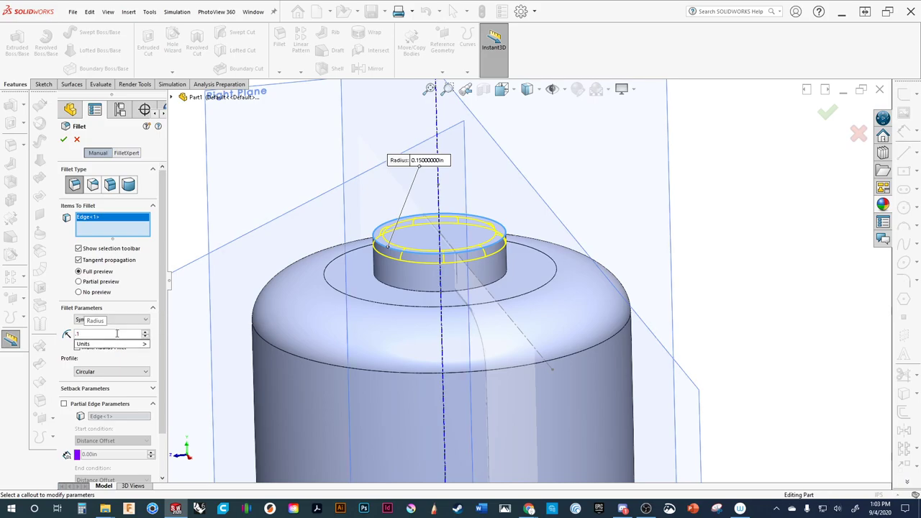
scroll(200, 326, "down", 2)
left_click(123, 321)
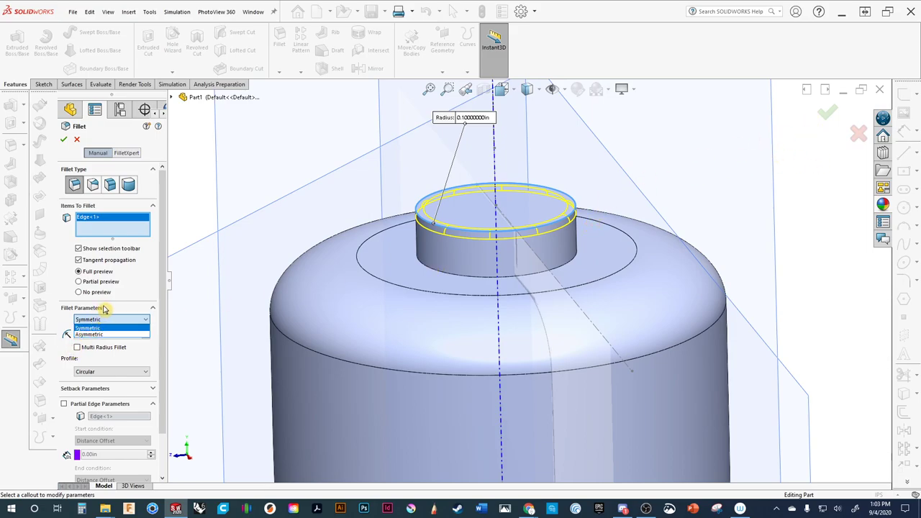
left_click(72, 299)
left_click(83, 320)
left_click(83, 323)
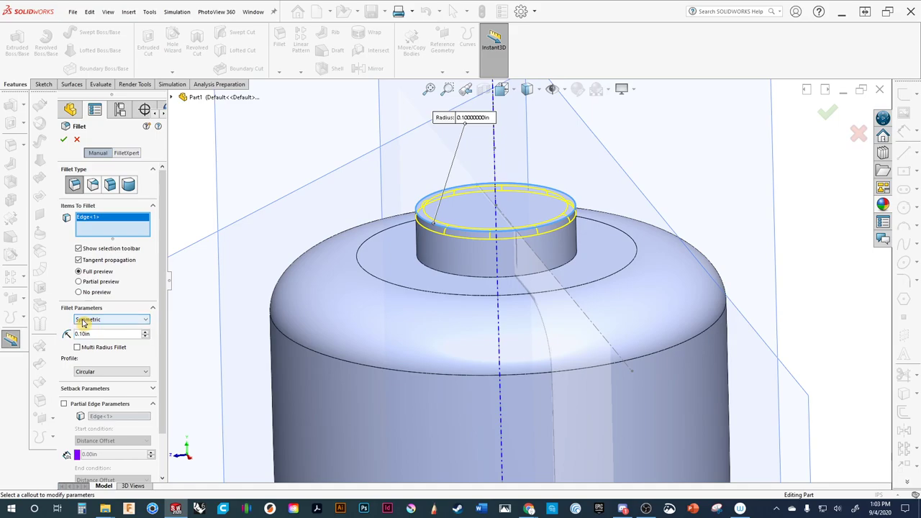
Make the cap's fillet asymmetric with radii of 0.10 in and 0.20 in and an elliptic profile, and create it.
scroll(556, 213, "down", 4)
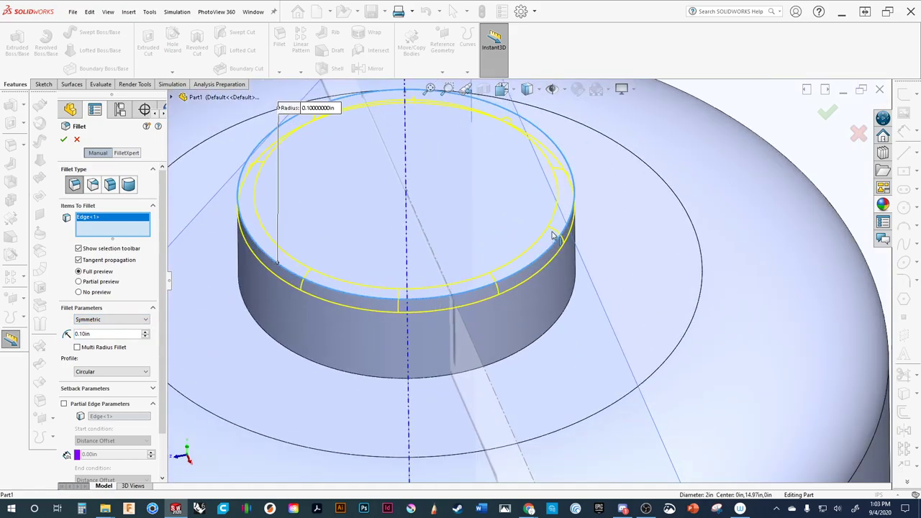
mouse_move(547, 273)
middle_mouse_down()
mouse_move(539, 237)
mouse_move(545, 276)
middle_mouse_up()
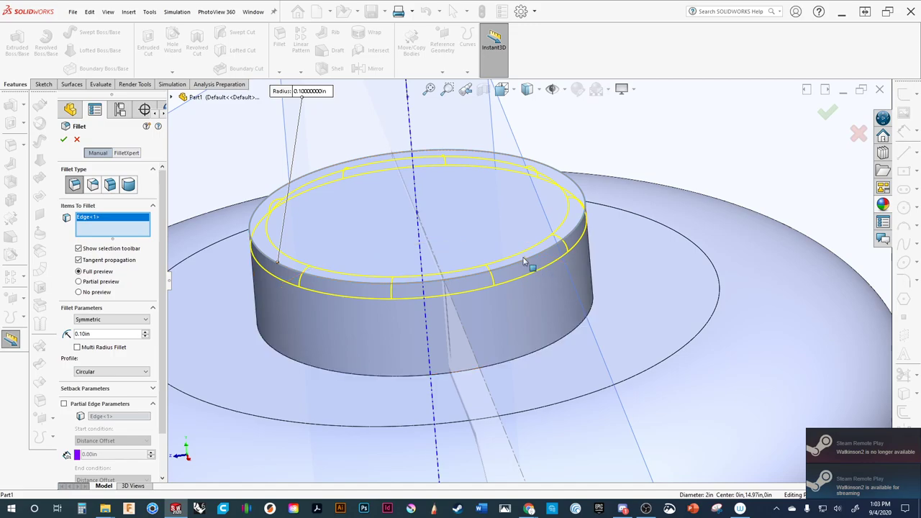
left_click(144, 320)
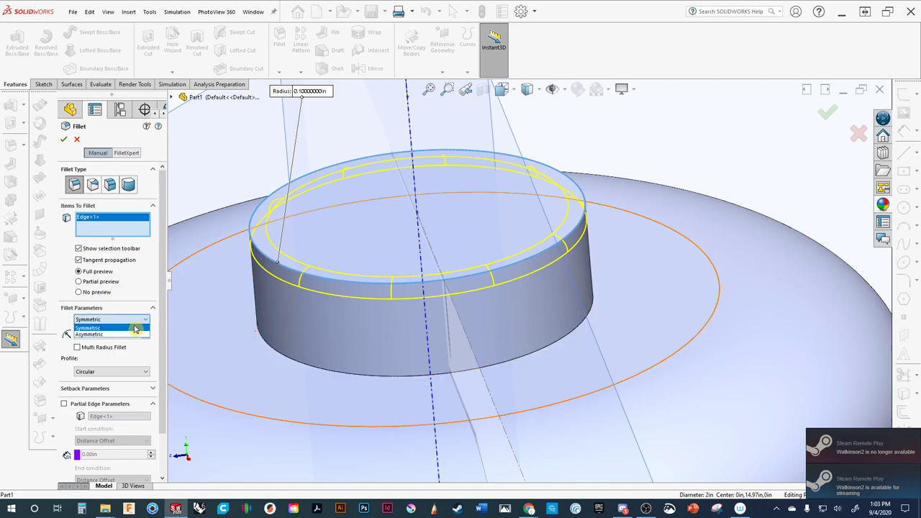
left_click(133, 333)
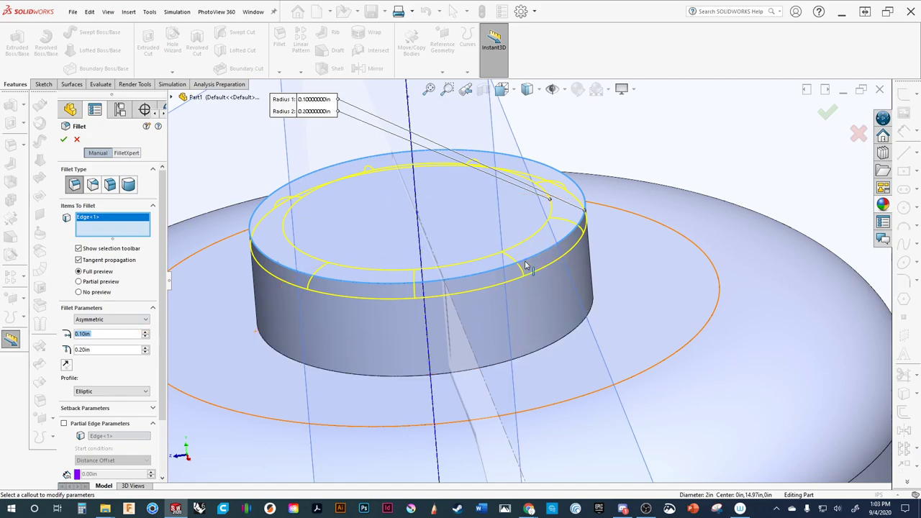
middle_click_drag(495, 322, 494, 302)
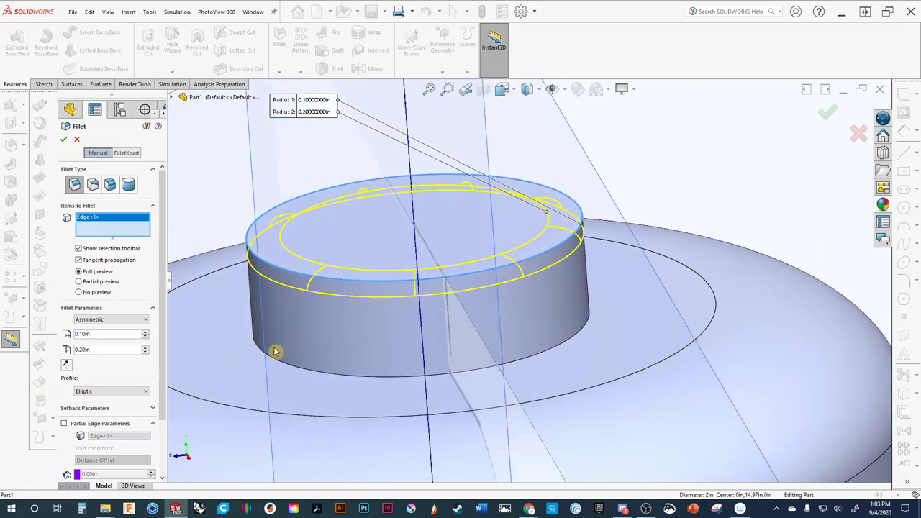
left_click(827, 115)
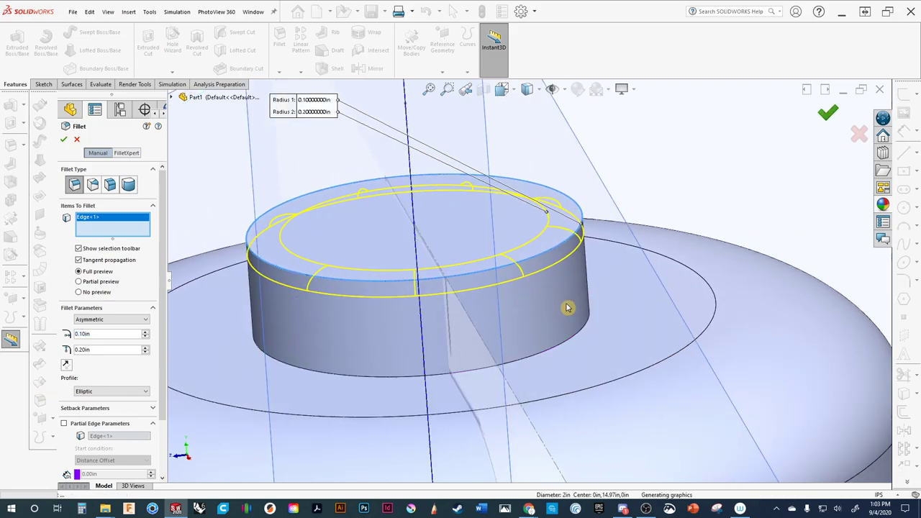
Inspect the rounded cap and view the whole appliance normal to Plane1 and from an angle.
scroll(463, 324, "up", 5)
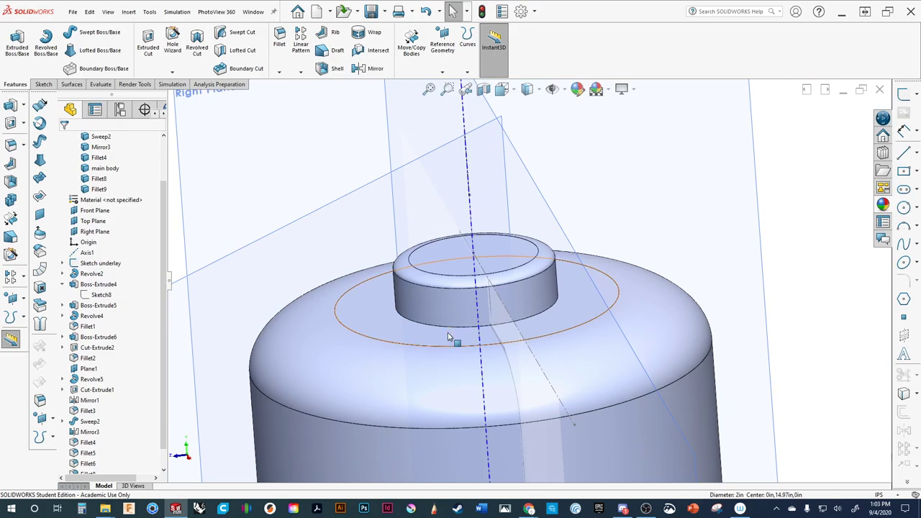
middle_click_drag(453, 338, 474, 288)
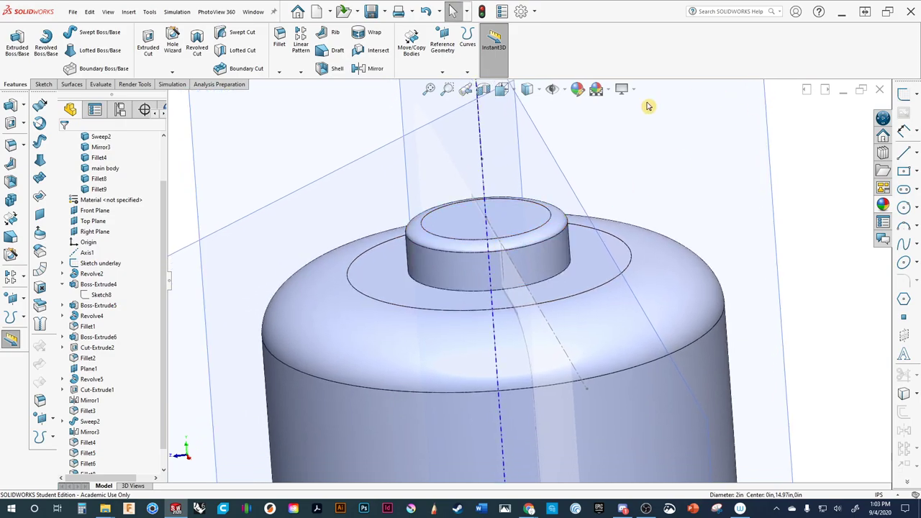
left_click(502, 92)
scroll(341, 304, "up", 5)
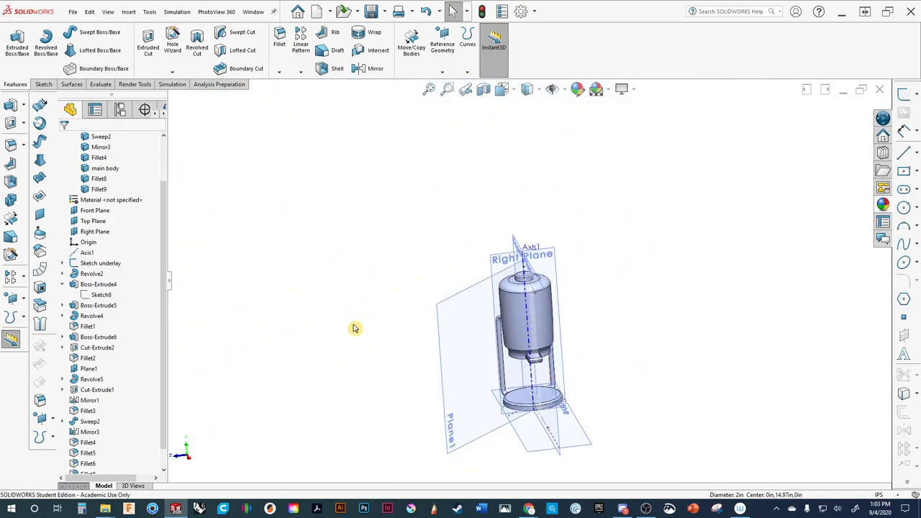
left_click(411, 308)
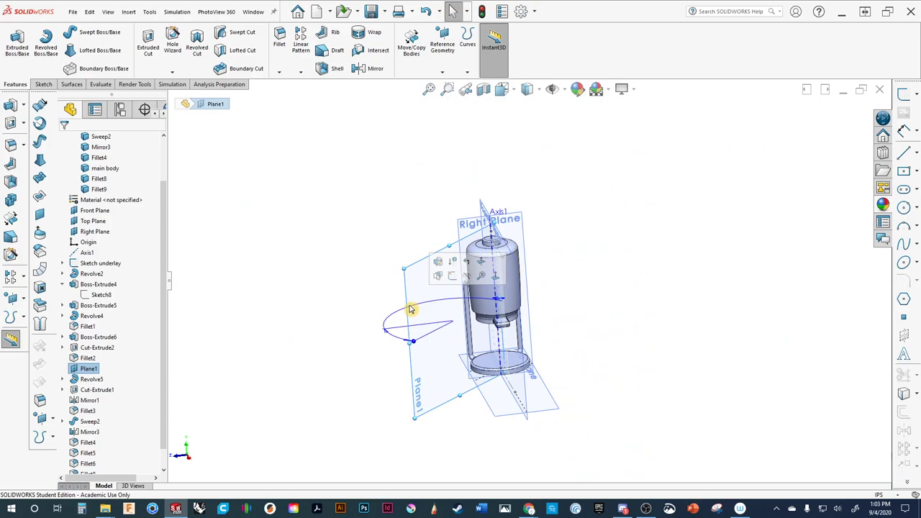
key("ctrl+8")
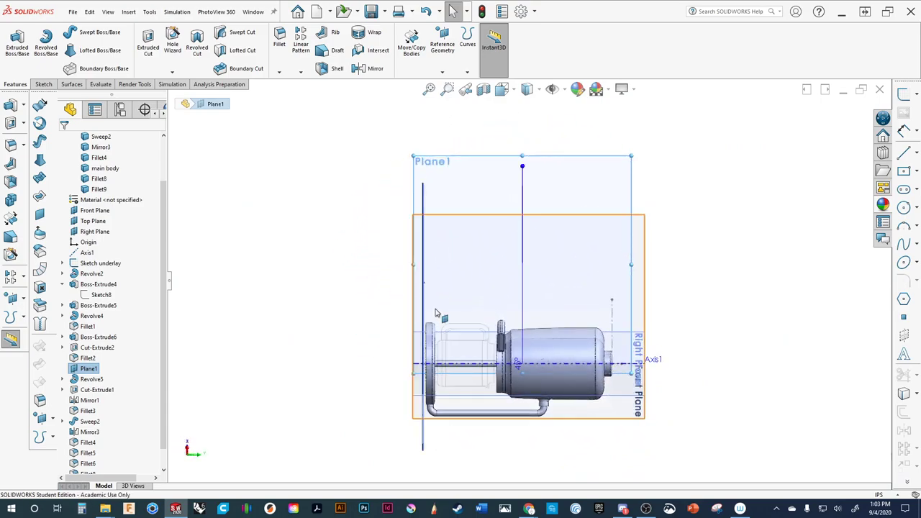
key("ctrl+8")
middle_click_drag(380, 330, 410, 185)
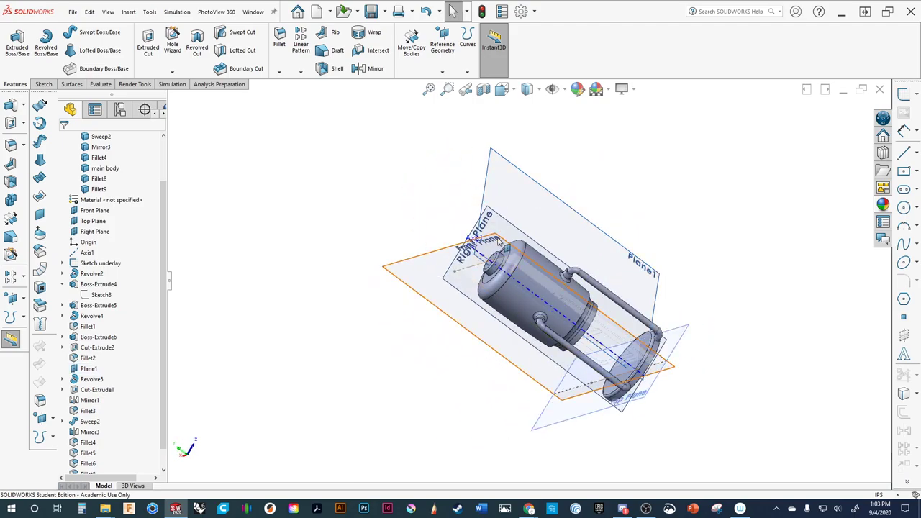
View the appliance normal to the Front Plane and examine the cap against the underlay and the pipe's junction with the body.
left_click(502, 244)
key("ctrl+8")
scroll(440, 234, "down", 5)
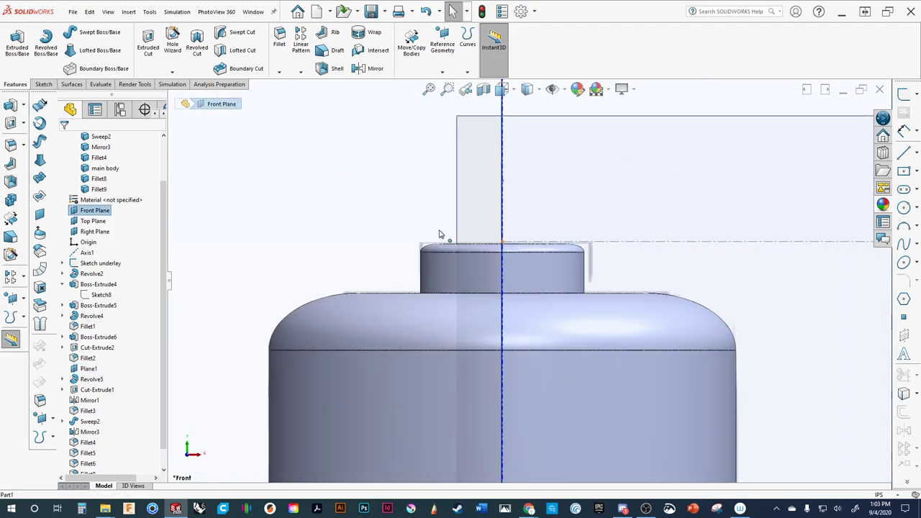
scroll(464, 279, "up", 5)
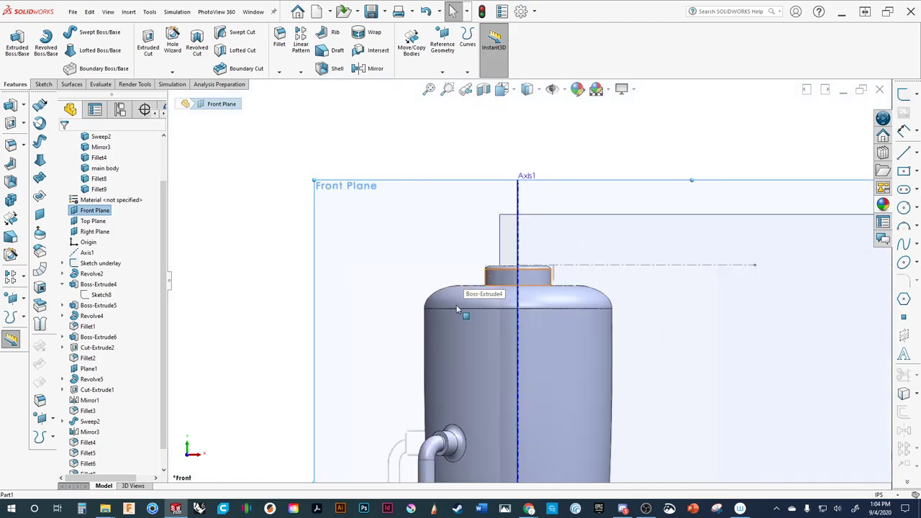
middle_click_drag(463, 279, 405, 333)
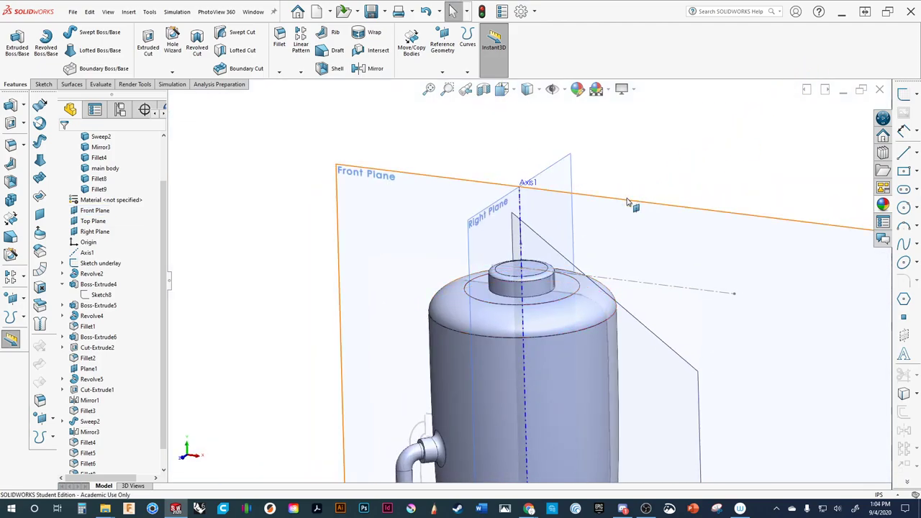
middle_click_drag(590, 249, 589, 225, "ctrl")
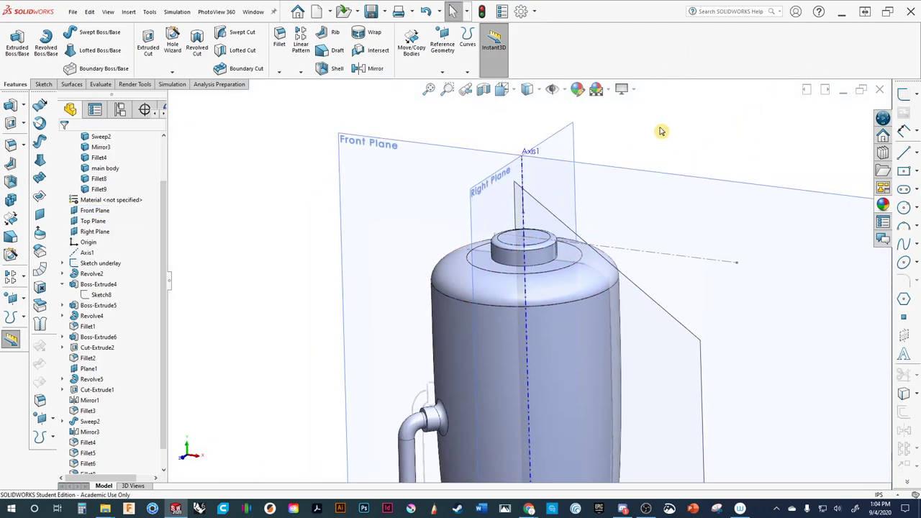
scroll(431, 410, "down", 6)
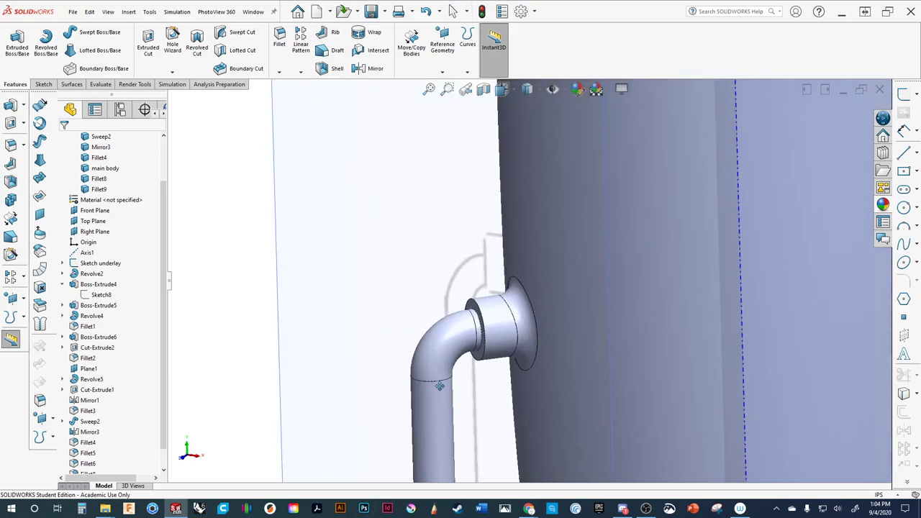
scroll(505, 331, "up", 6)
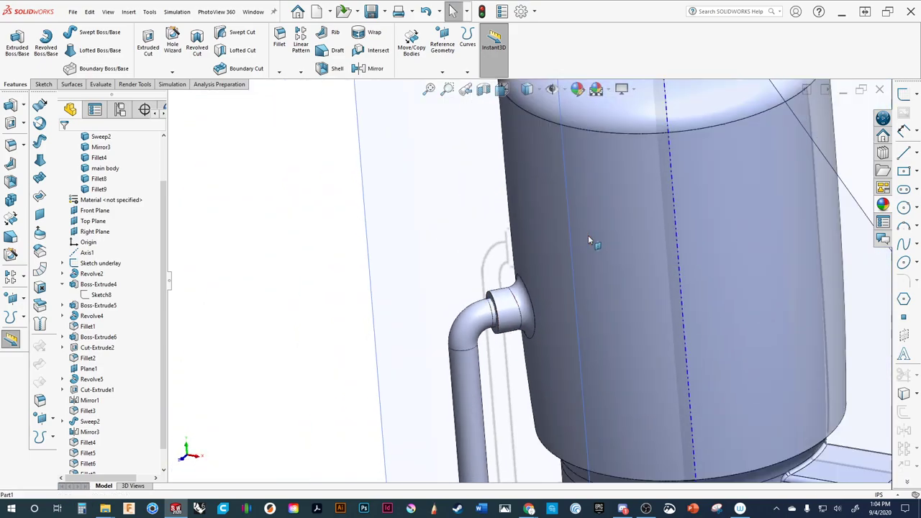
scroll(586, 235, "down", 5)
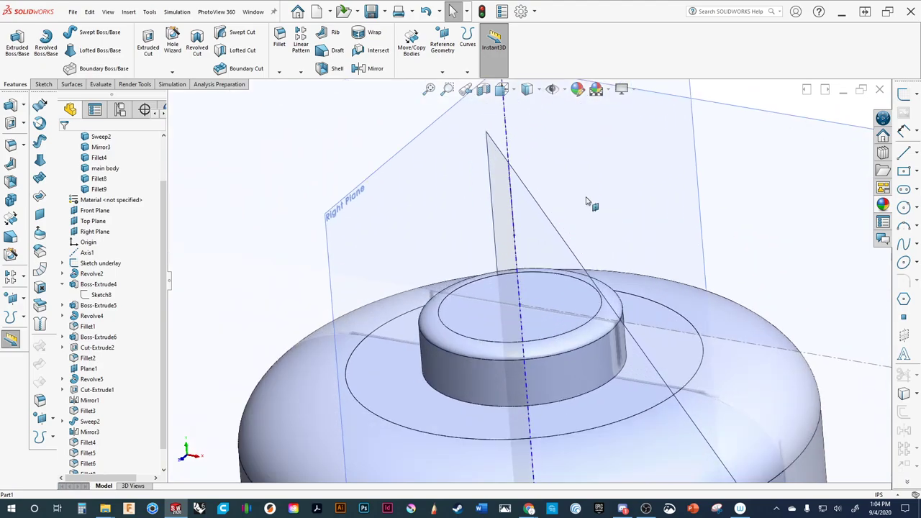
Examine the cap and upper body in shaded display without edges, and restore the Shaded With Edges display.
left_click(528, 89)
left_click(528, 127)
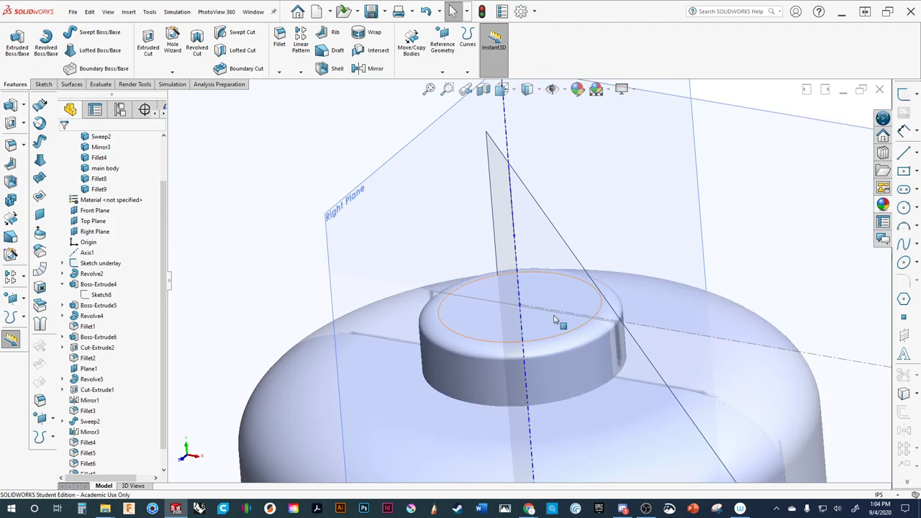
scroll(573, 350, "up", 3)
scroll(573, 350, "down", 5)
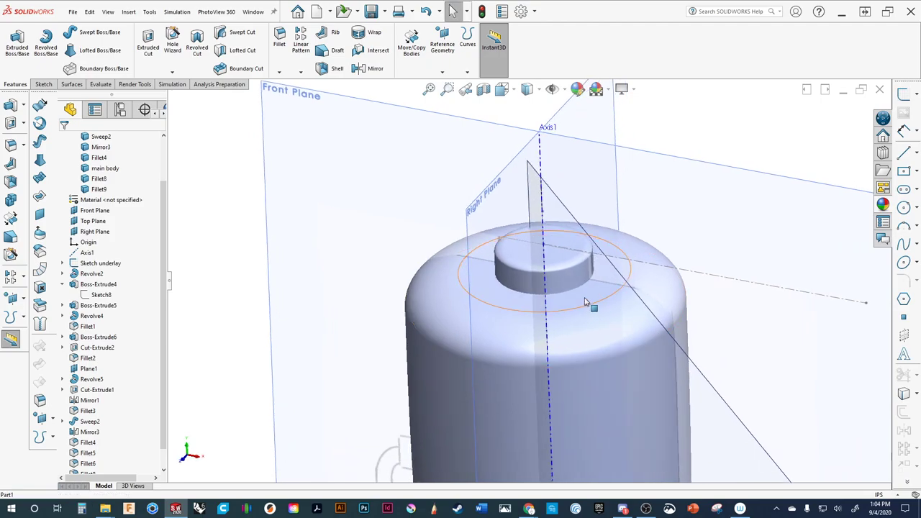
scroll(545, 336, "up", 2)
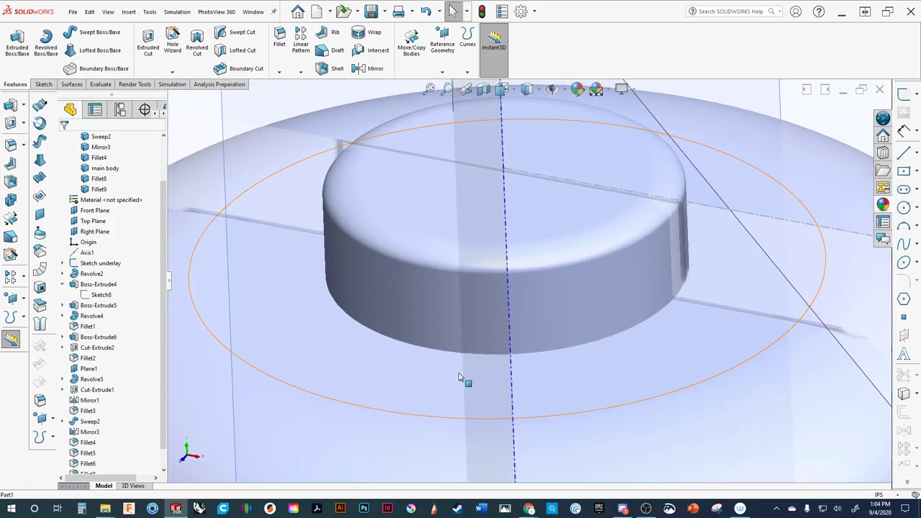
scroll(435, 328, "up", 2)
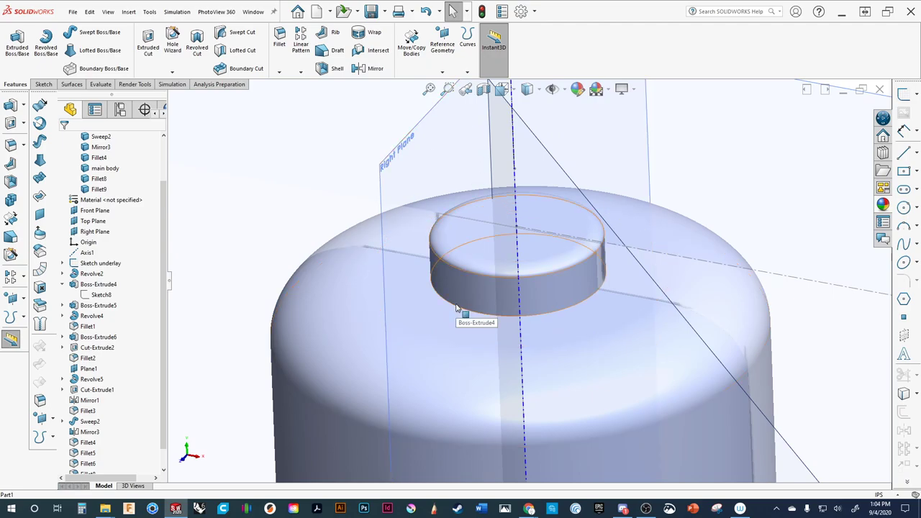
left_click(536, 92)
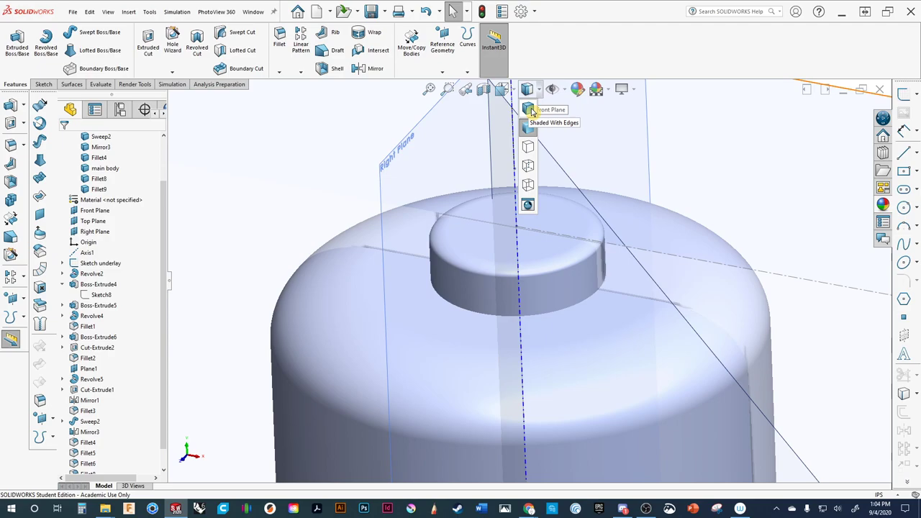
left_click(529, 109)
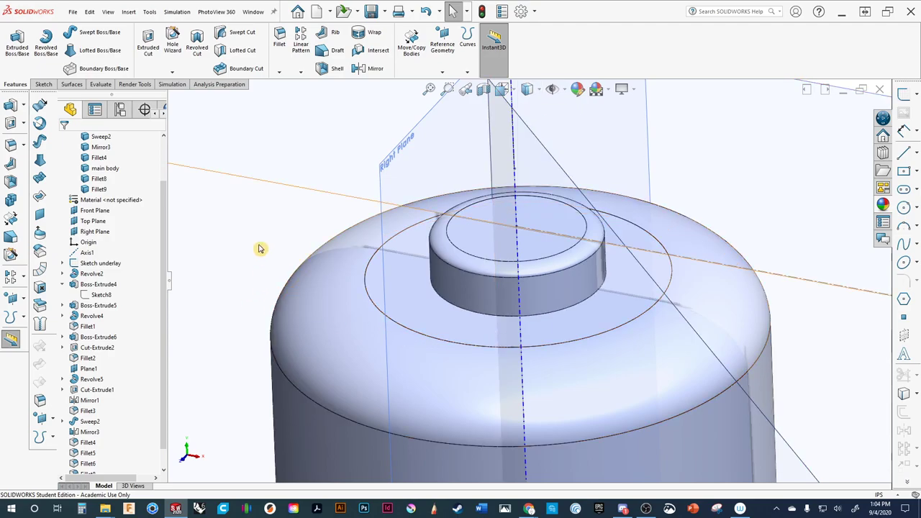
Start a sketch on the flat ring-shaped face of the main body around the cap.
left_click(468, 329)
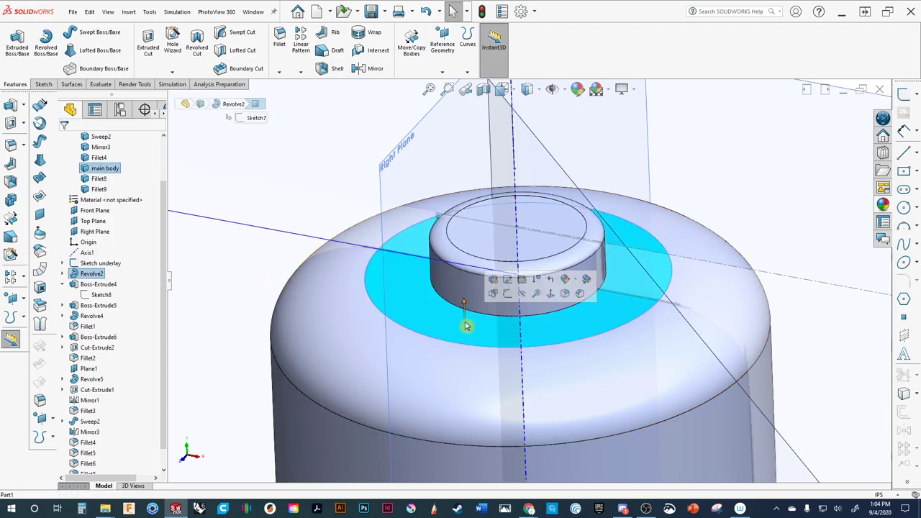
left_click(508, 281)
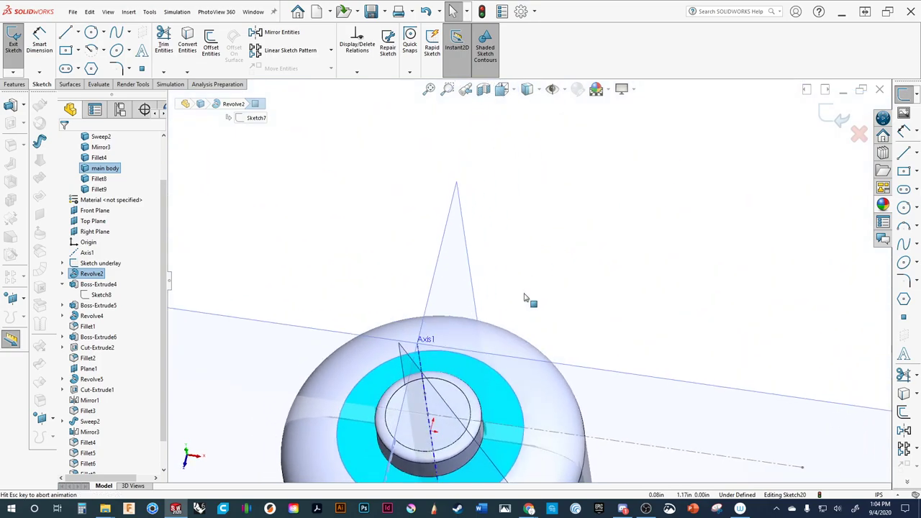
scroll(493, 164, "down", 5)
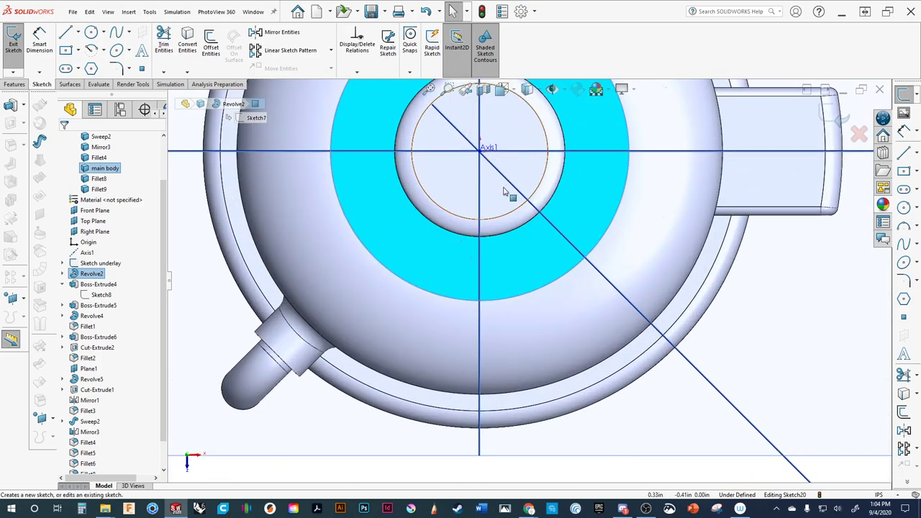
mouse_move(501, 189)
middle_mouse_down("ctrl")
mouse_move(468, 211)
mouse_move(565, 237)
middle_mouse_up("ctrl")
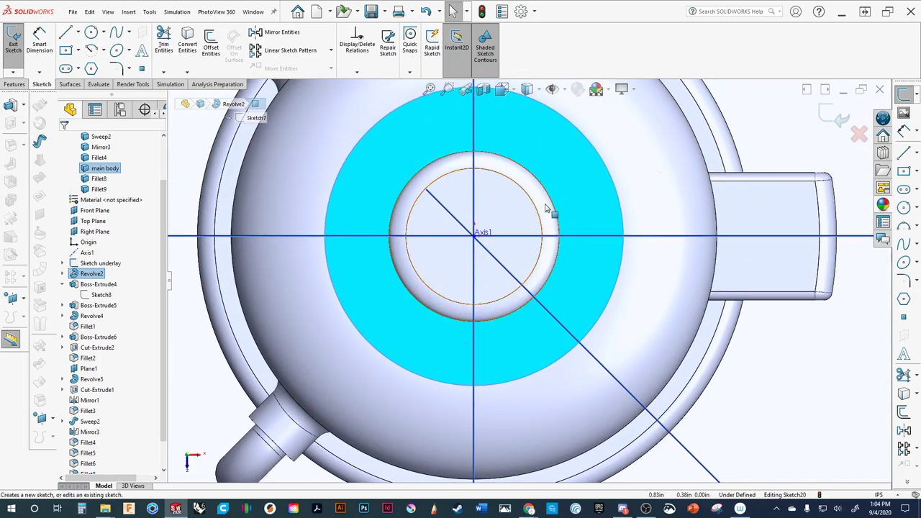
scroll(551, 201, "down", 3)
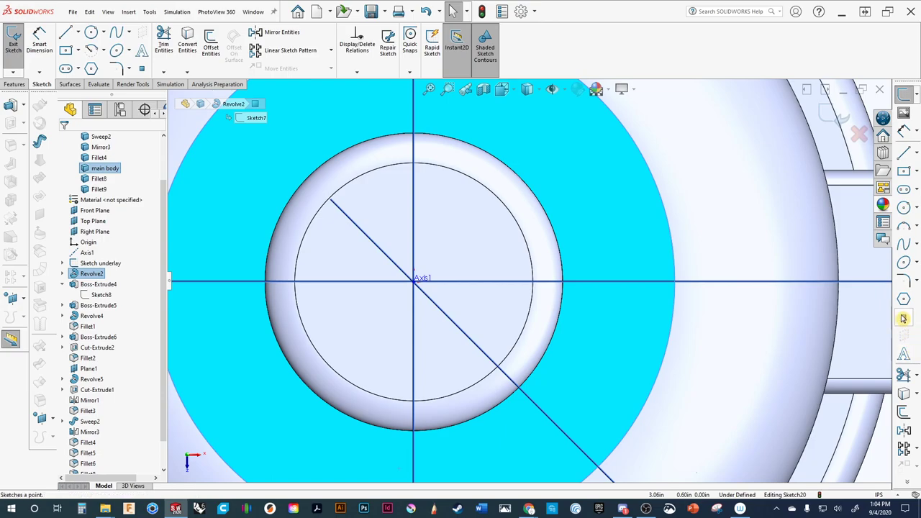
Sketch a circle of about 1.00 in radius centred on the cap's axis, just outside the cap's outer edge, and finish the sketch.
left_click(903, 209)
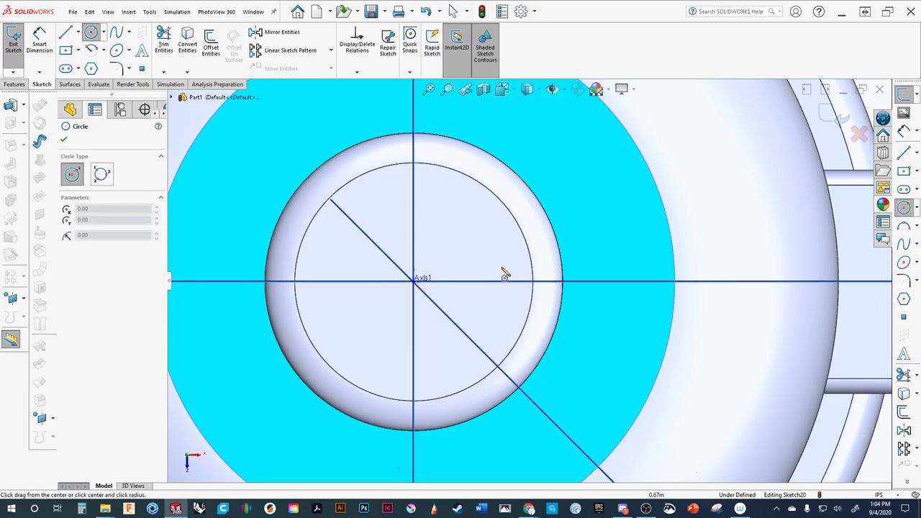
left_click(416, 288)
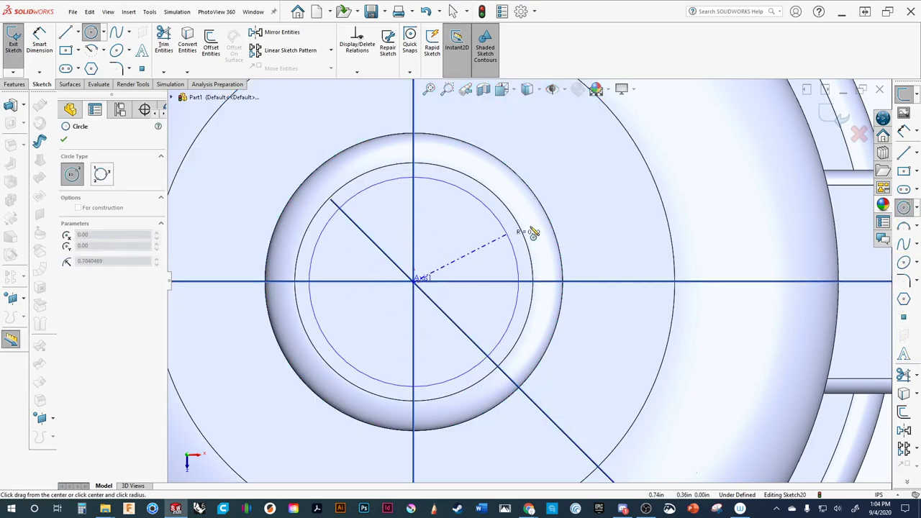
scroll(536, 233, "down", 5)
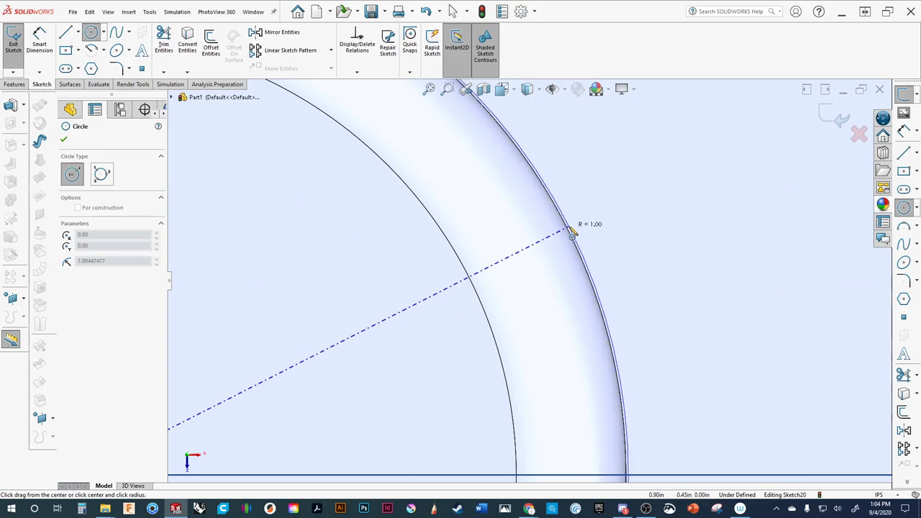
left_click(570, 231)
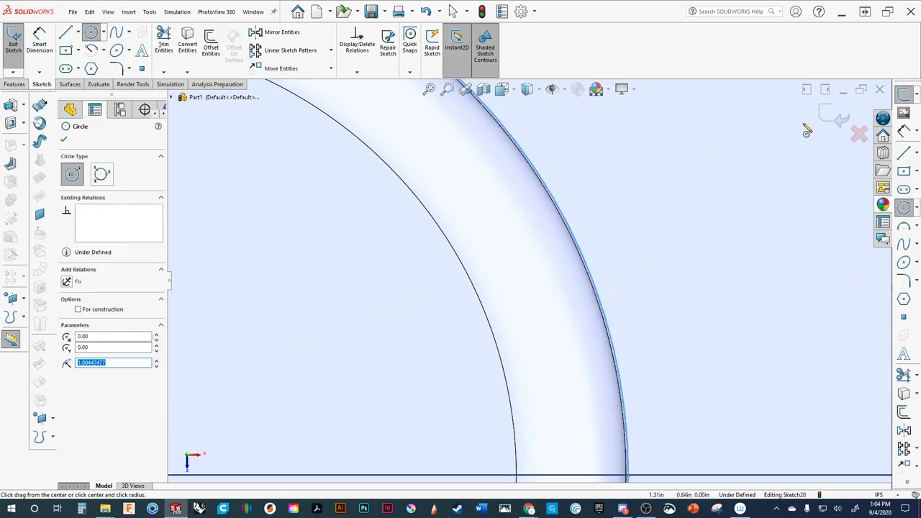
left_click(837, 118)
scroll(502, 287, "up", 8)
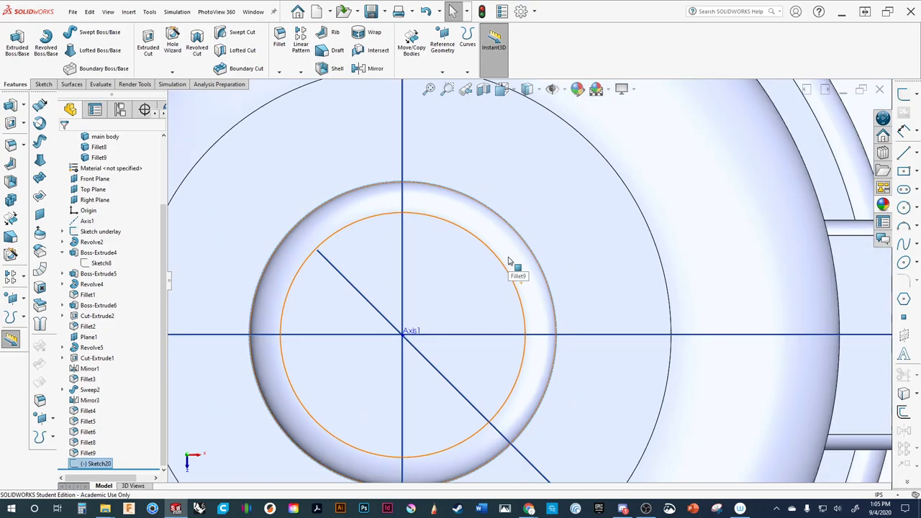
Cut the circle 0.17 in blind into the main body around the cap.
middle_click_drag(484, 298, 520, 320)
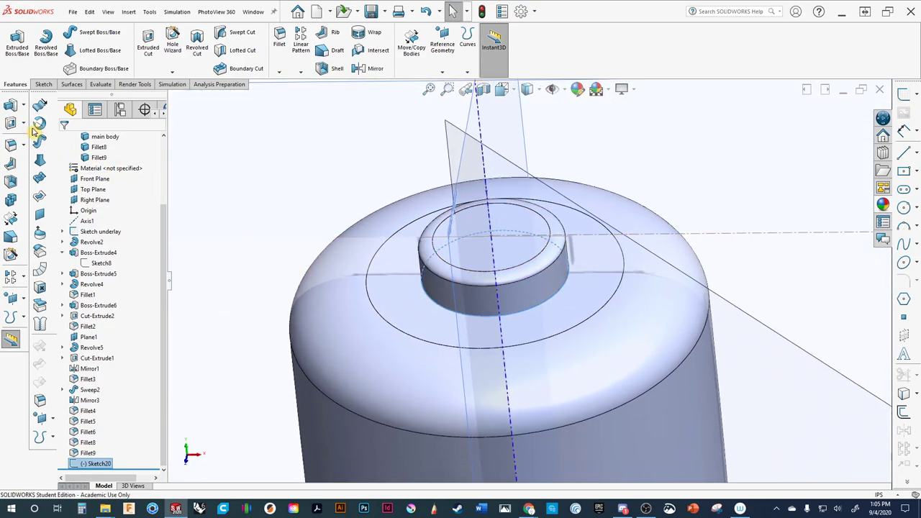
left_click(11, 122)
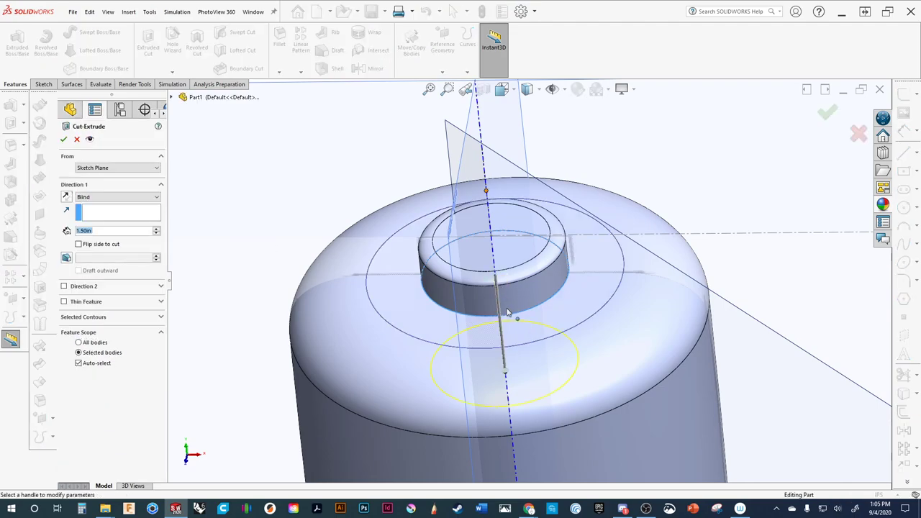
left_click_drag(506, 376, 499, 288)
scroll(515, 300, "down", 3)
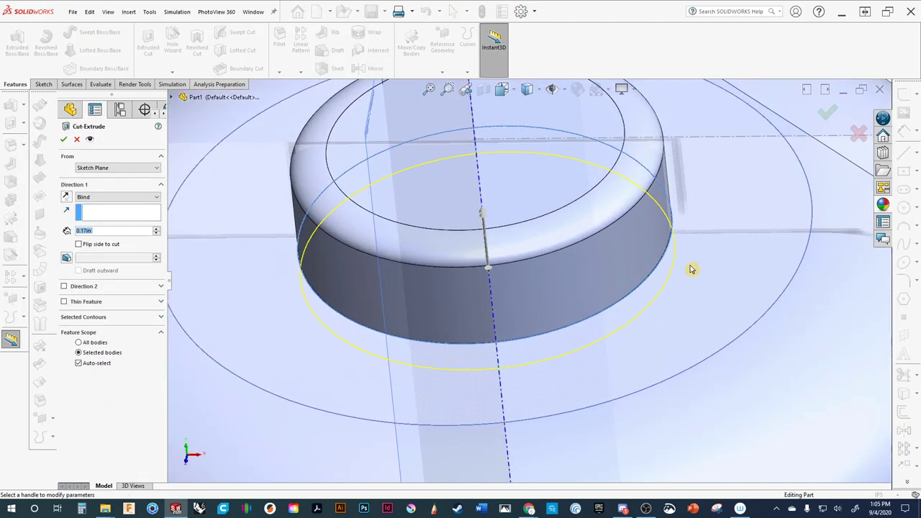
left_click(828, 113)
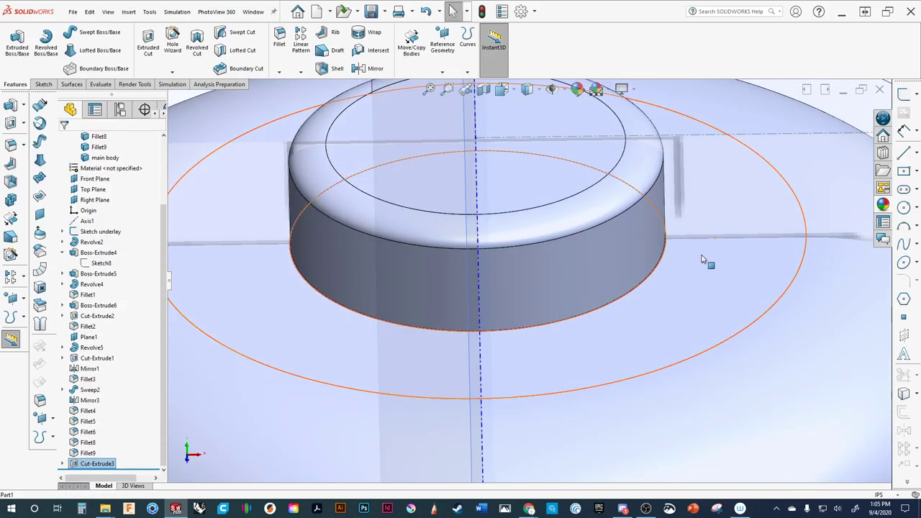
Check the thin gap around the cap's base and hide the main body.
scroll(654, 269, "down", 5)
middle_click_drag(597, 262, 664, 364)
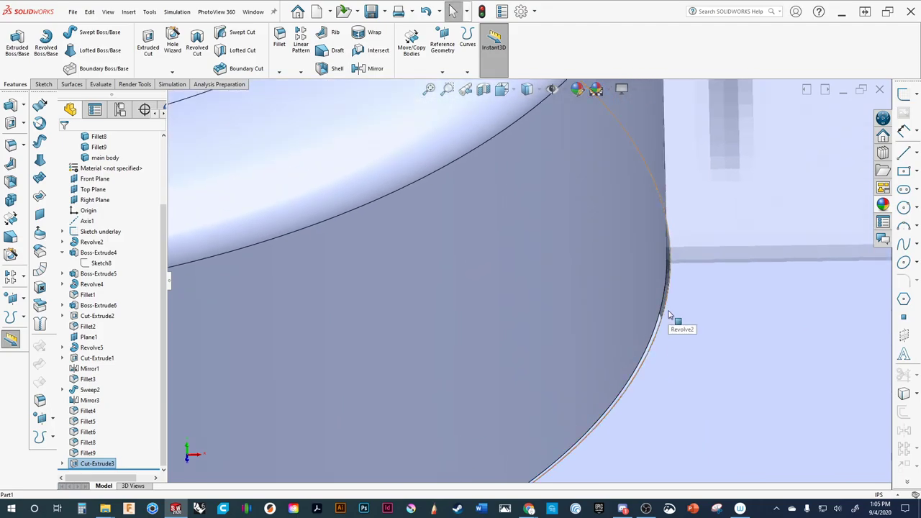
middle_click_drag(669, 315, 617, 341)
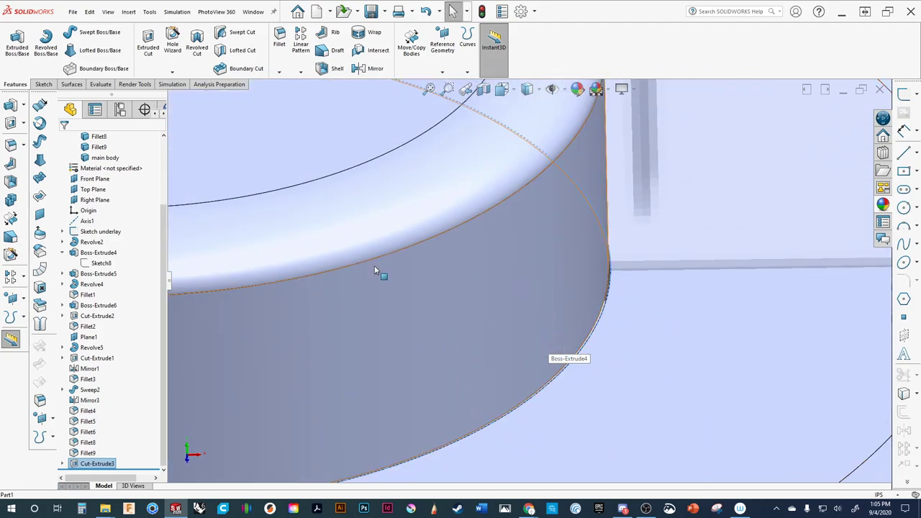
scroll(577, 266, "up", 5)
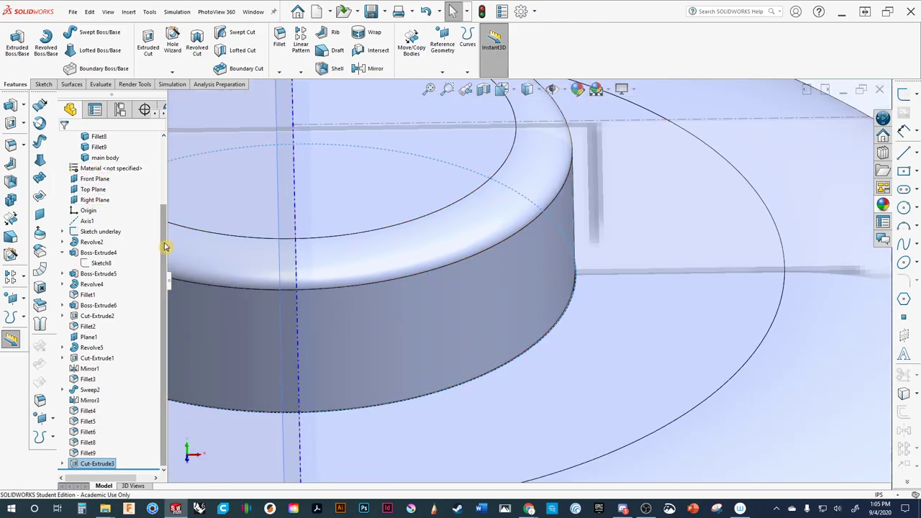
scroll(108, 231, "up", 4)
left_click(92, 242)
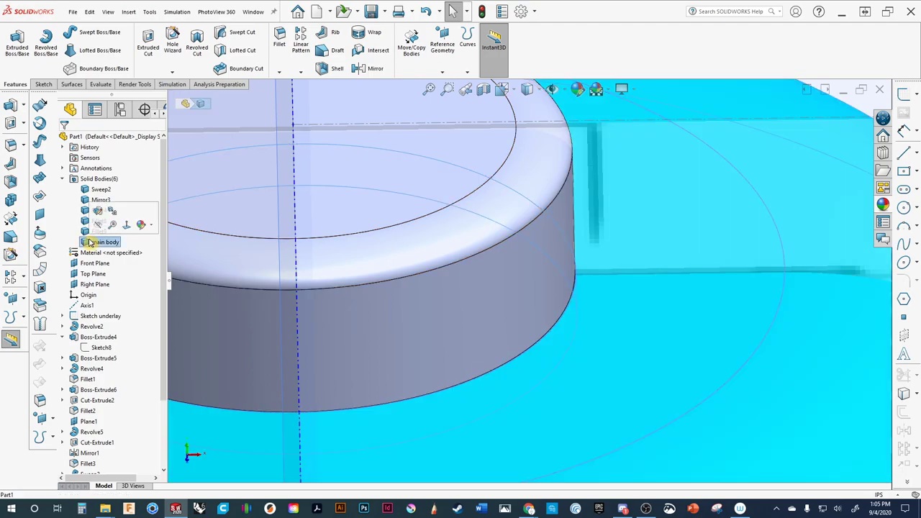
left_click(99, 228)
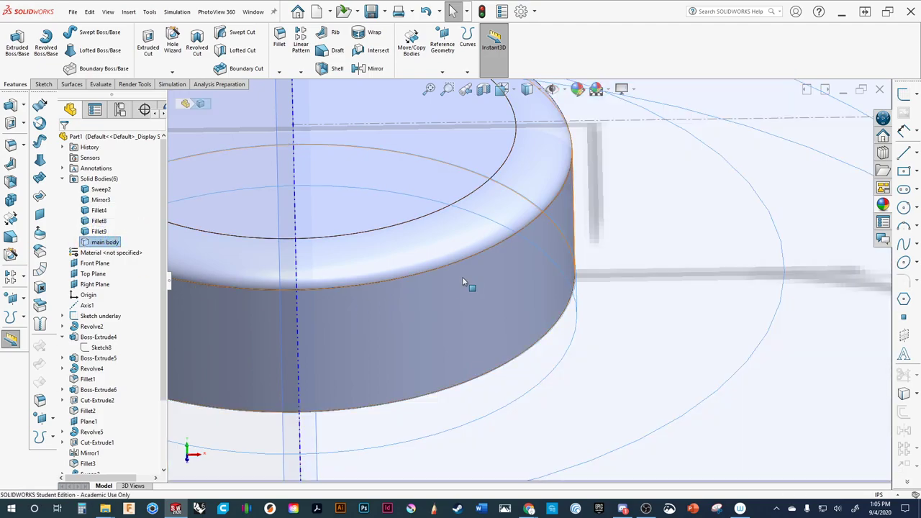
Set the cap's extrusion depth to 0.7 in.
middle_click_drag(486, 287, 613, 249)
left_click(452, 401)
left_click(594, 244)
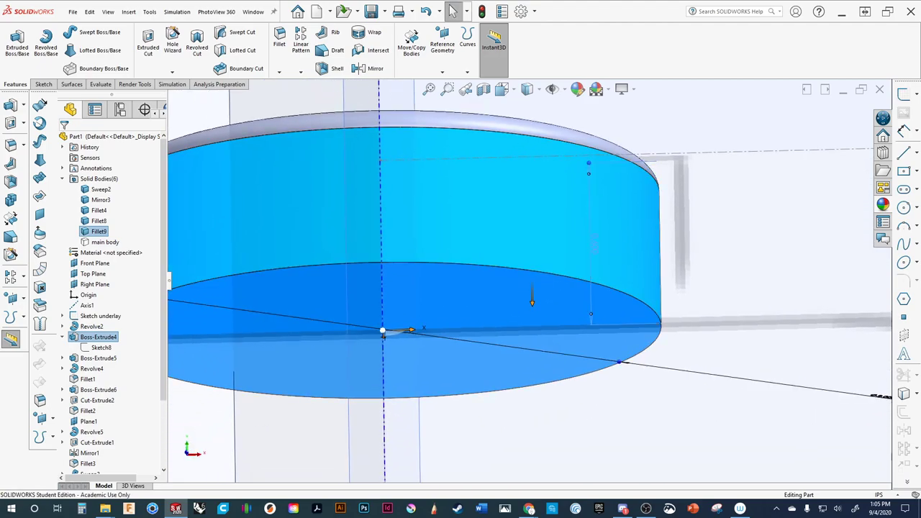
key("Escape")
double_click(602, 264)
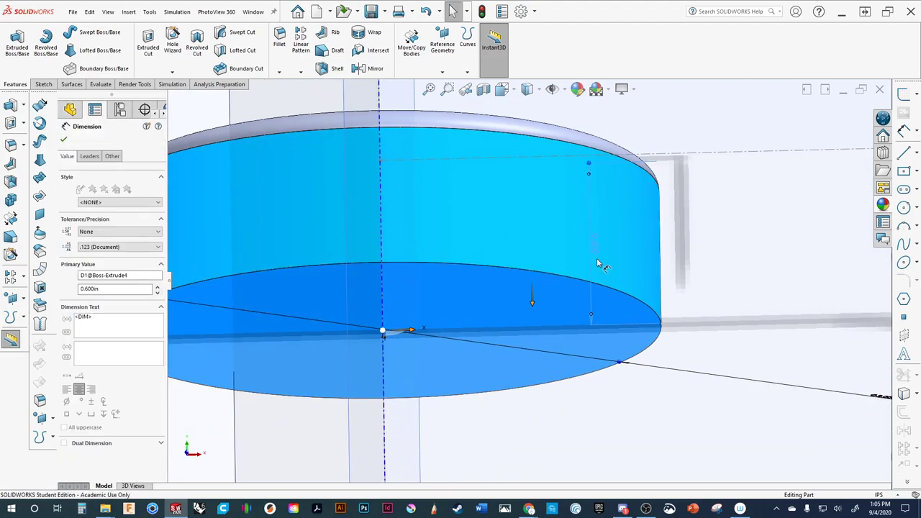
type("0.7")
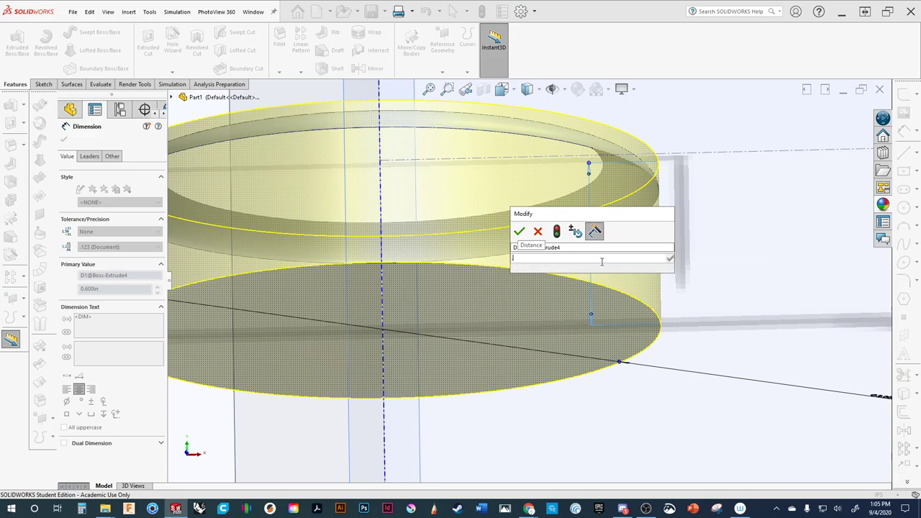
key("Return")
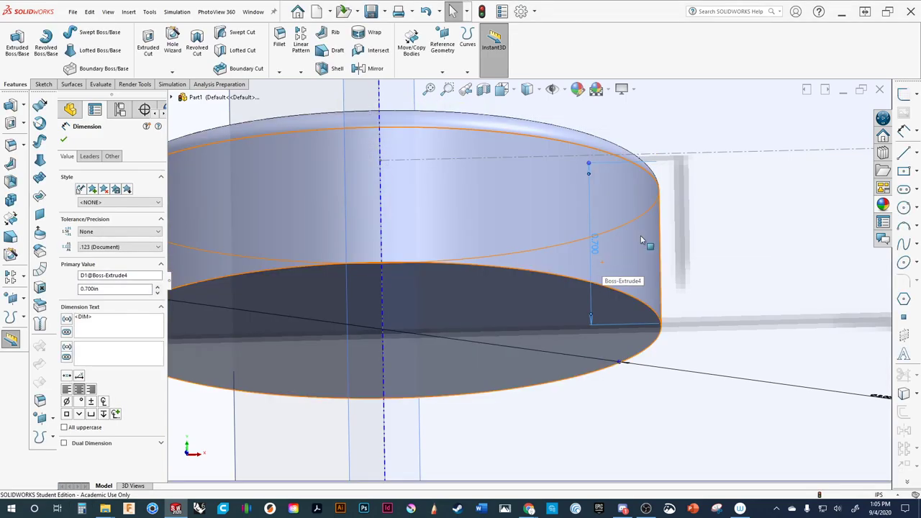
left_click(643, 240)
key("Escape")
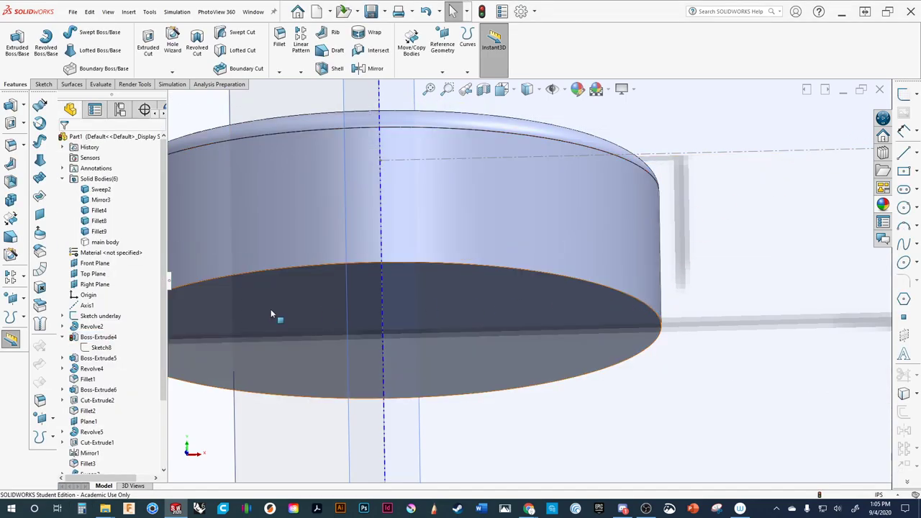
Show the main body around the deepened cap again.
left_click(86, 244)
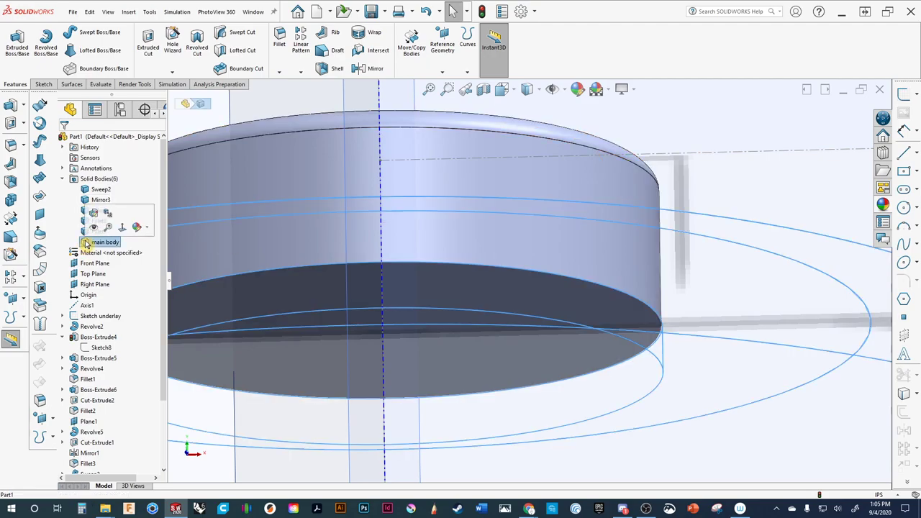
left_click(92, 228)
middle_click_drag(643, 211, 633, 338)
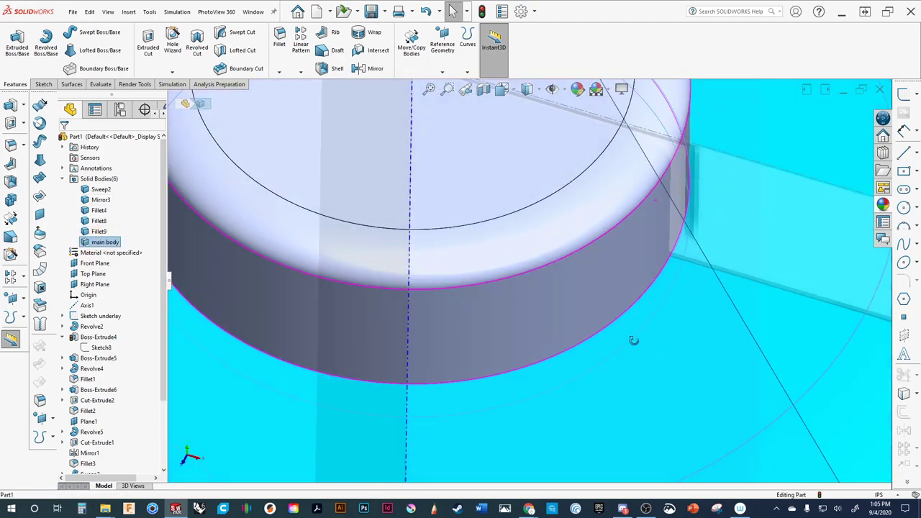
scroll(695, 279, "up", 5)
left_click(779, 200)
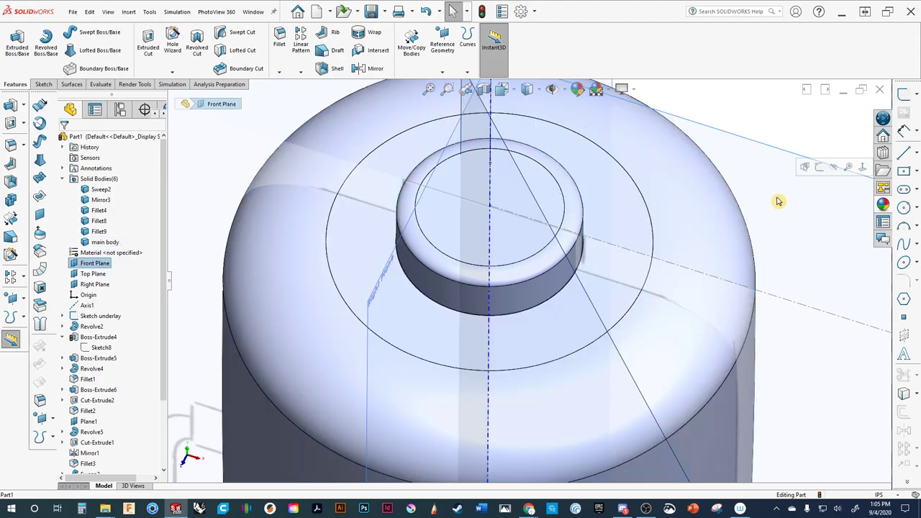
Examine the gap around the cap in shaded display without edges, and restore the Shaded With Edges display.
left_click(536, 96)
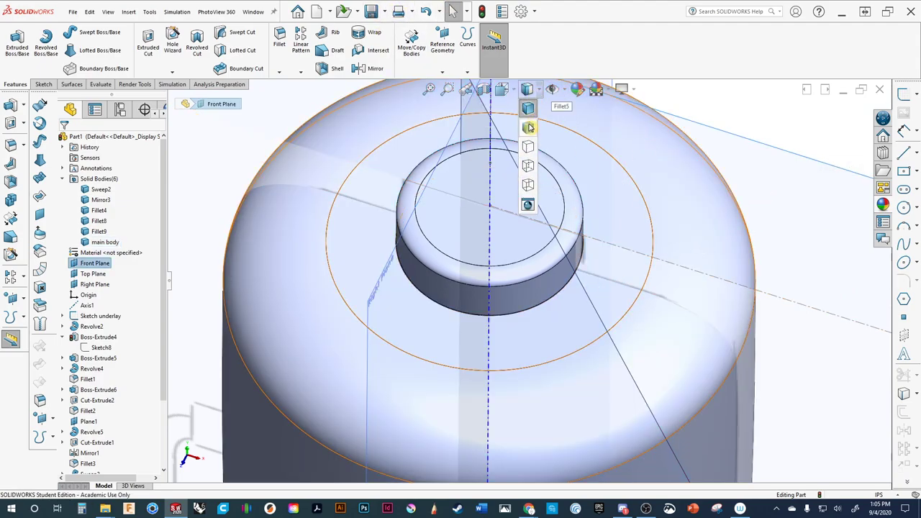
left_click(528, 130)
middle_click_drag(612, 209, 758, 164)
scroll(643, 197, "down", 2)
scroll(517, 283, "down", 4)
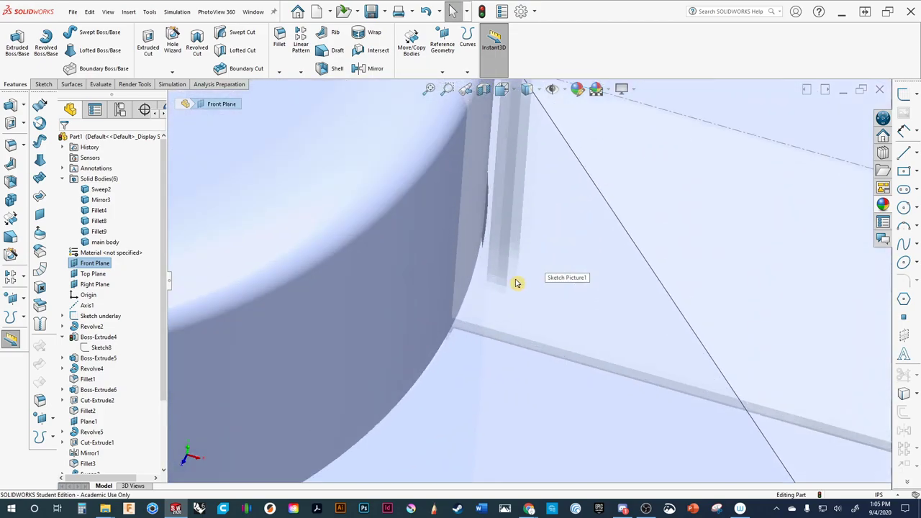
middle_click_drag(494, 279, 563, 238)
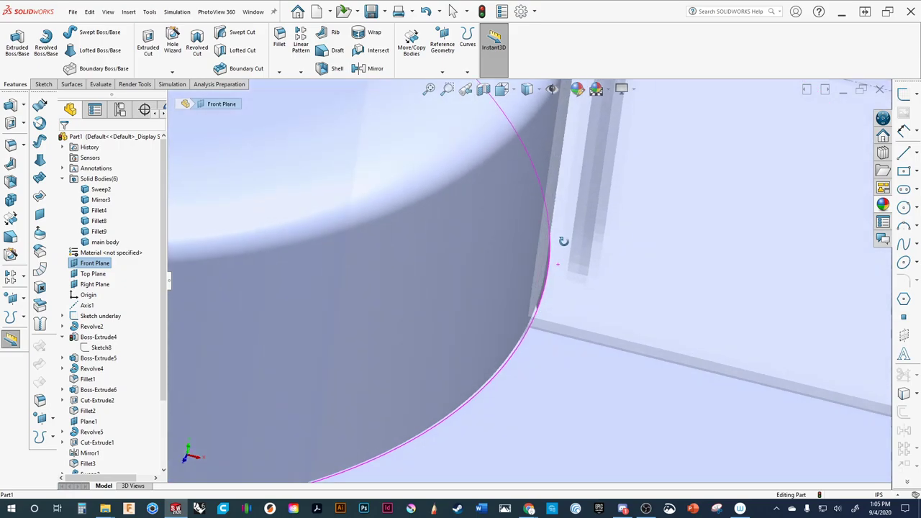
scroll(551, 302, "up", 5)
scroll(600, 281, "down", 6)
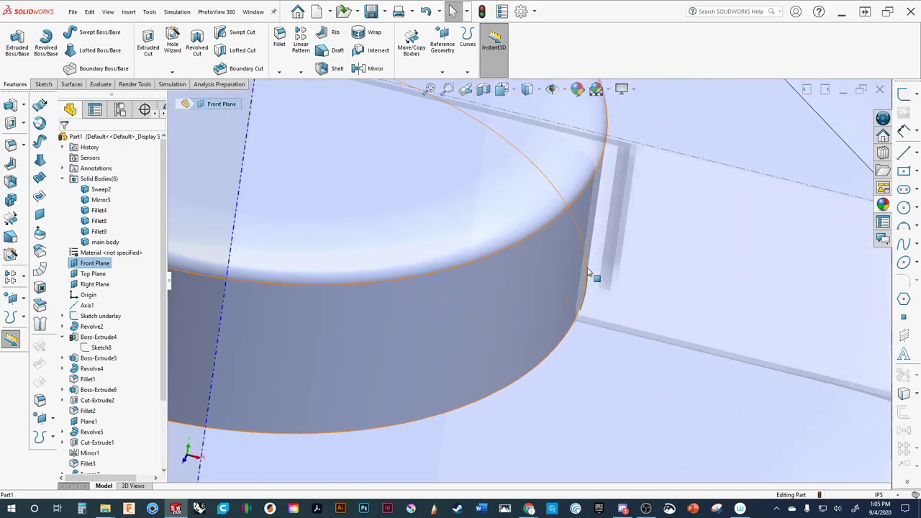
scroll(748, 185, "up", 5)
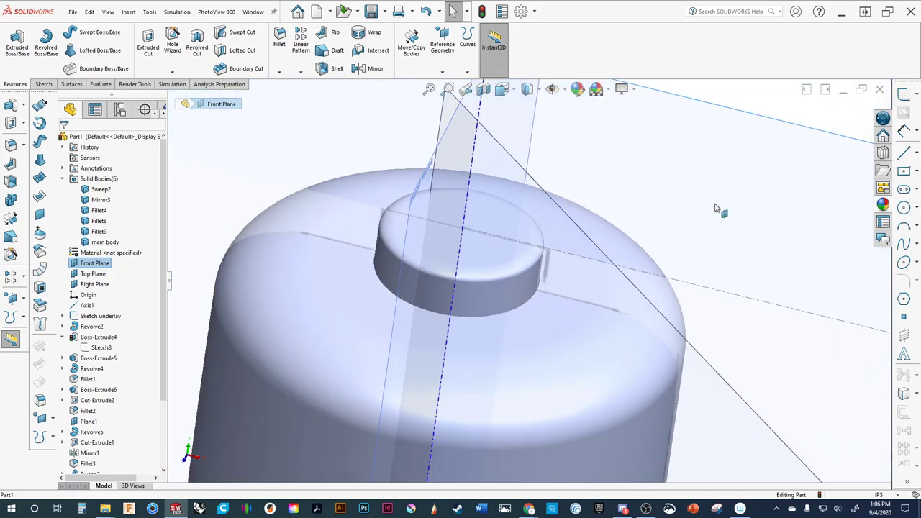
left_click(716, 209)
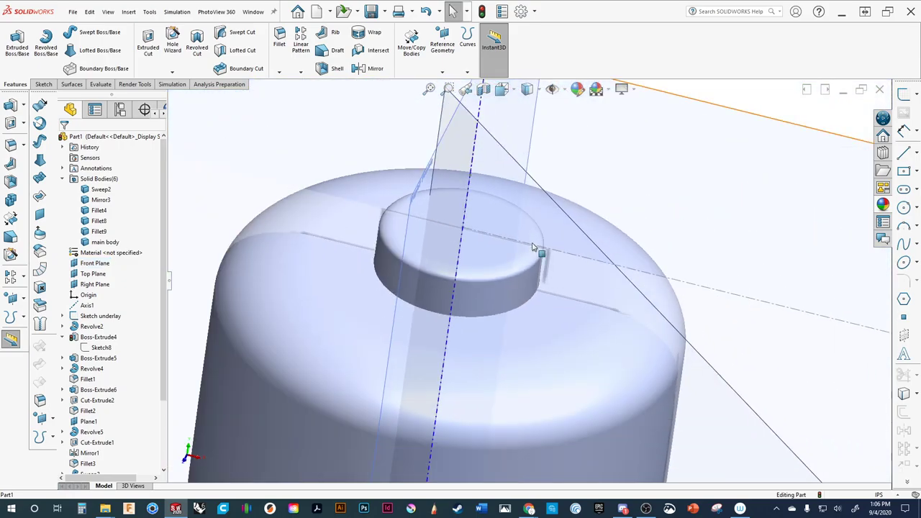
left_click(535, 88)
left_click(530, 108)
Try an asymmetric fillet of 0.05 in and 0.20 in on the main body's opening edge around the cap.
scroll(536, 297, "down", 5)
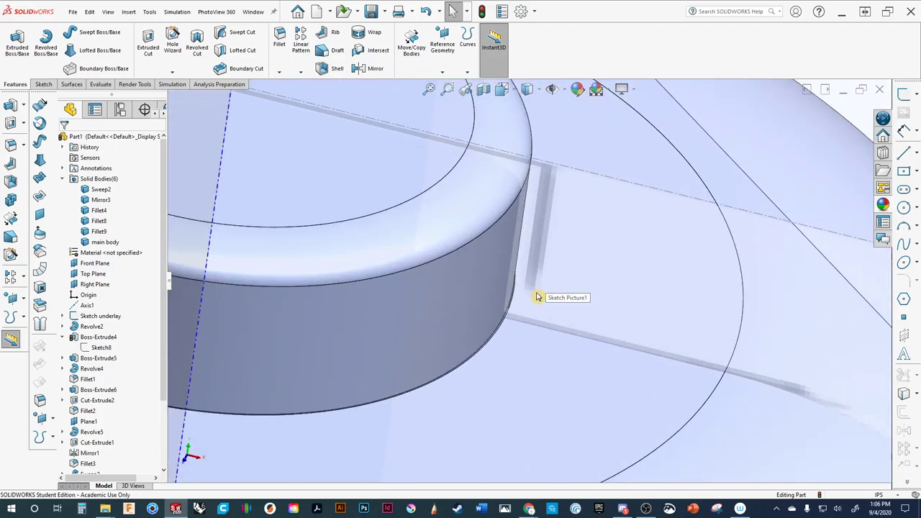
scroll(536, 297, "down", 6)
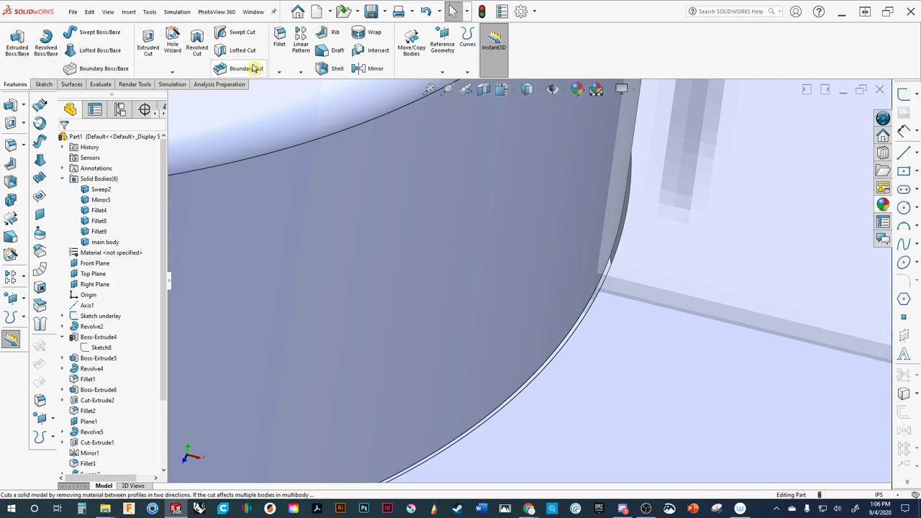
left_click(599, 299)
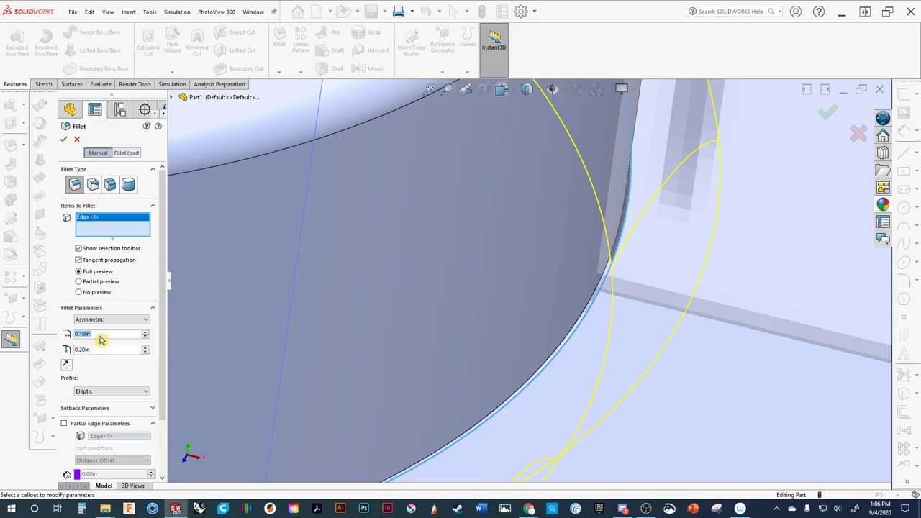
type(".0")
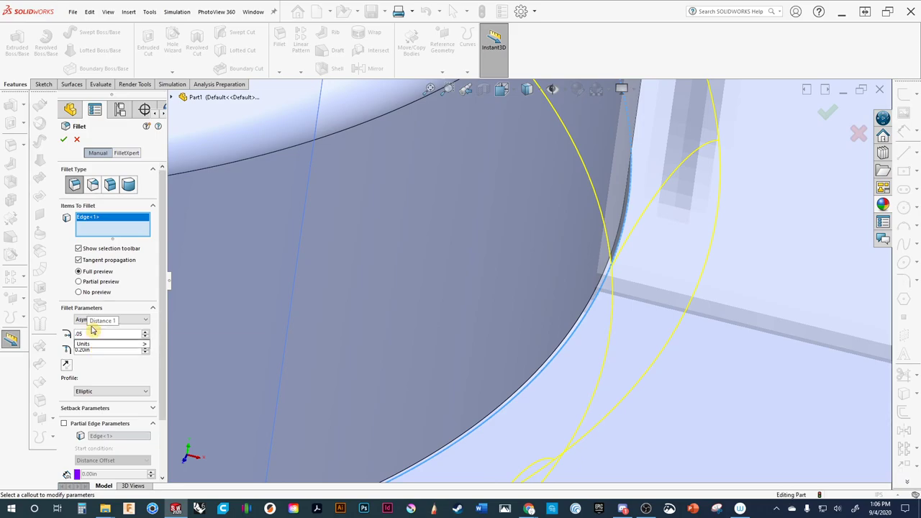
type("5")
key("Return")
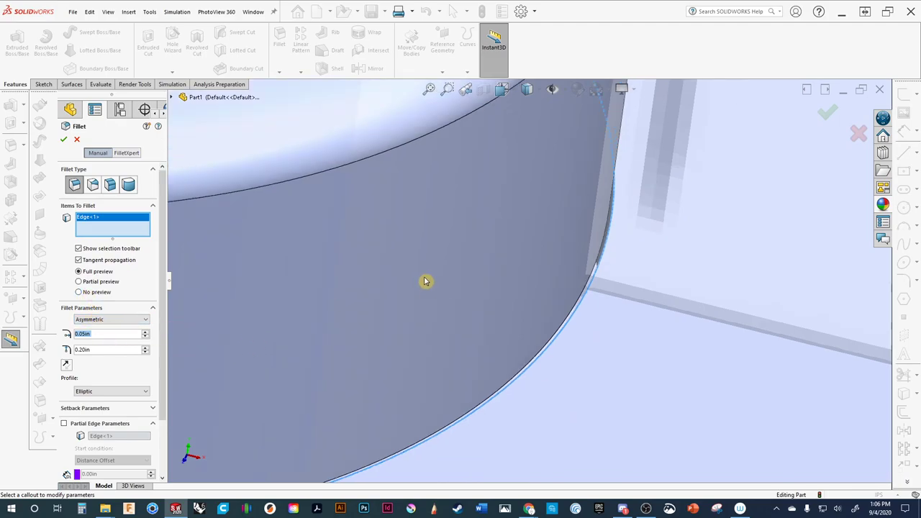
middle_click_drag(425, 280, 501, 276)
scroll(474, 319, "down", 5)
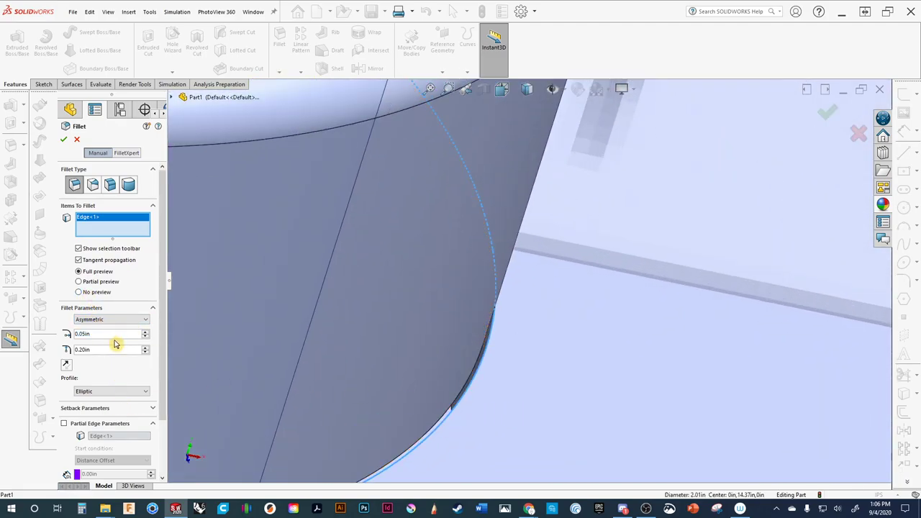
left_click(827, 116)
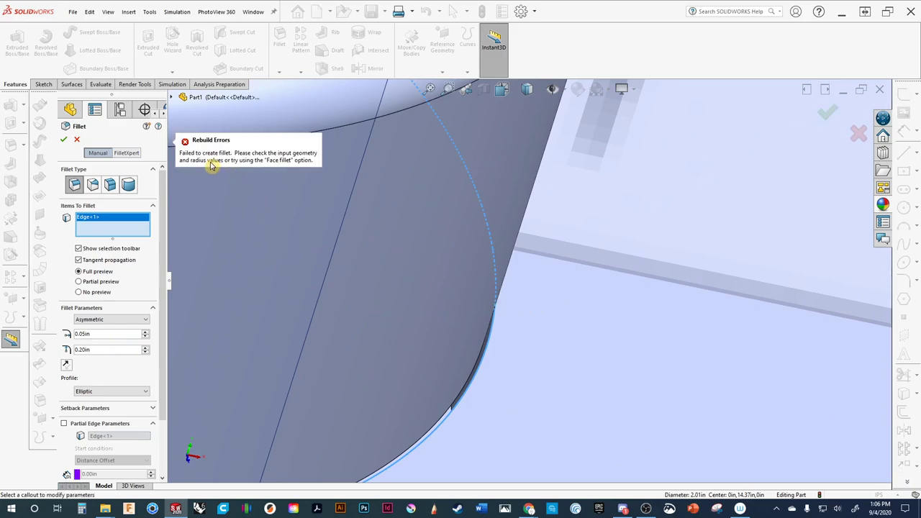
Make the fillet on the opening edge around the cap symmetric with a 0.01 in radius.
left_click(88, 319)
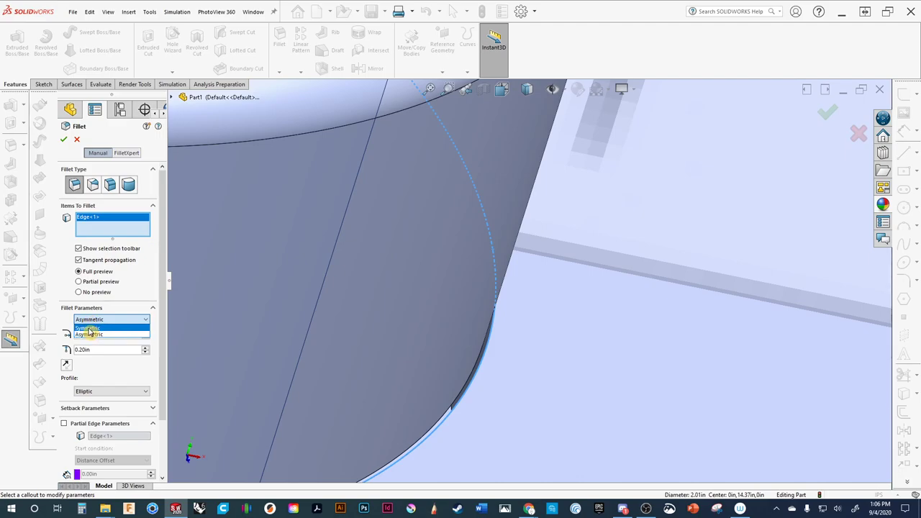
left_click(87, 328)
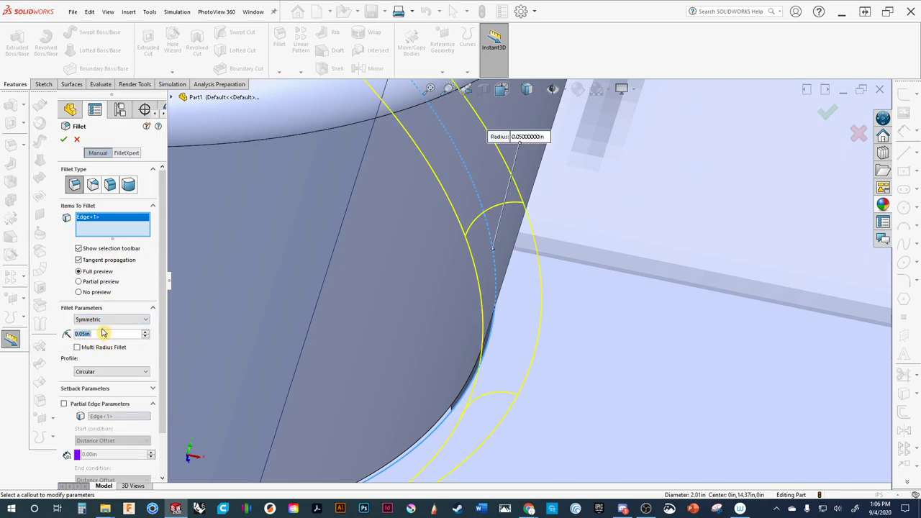
type("0.01")
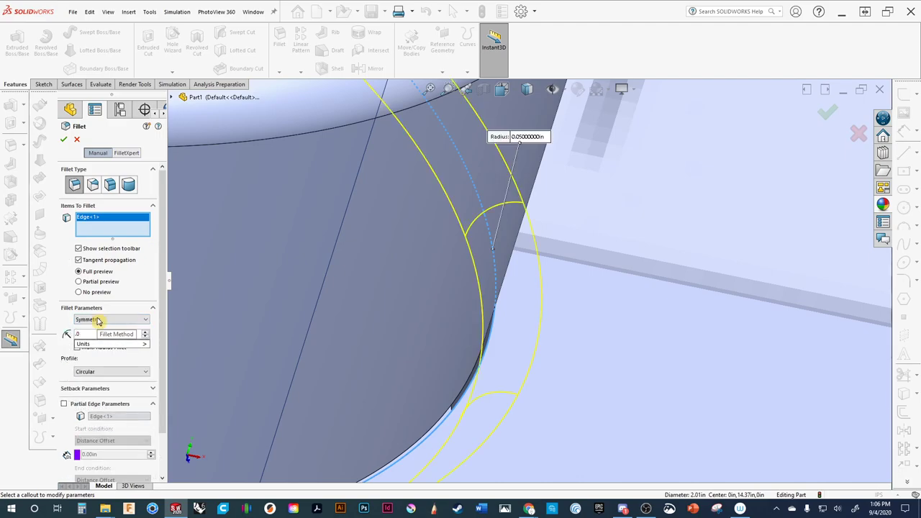
key("Return")
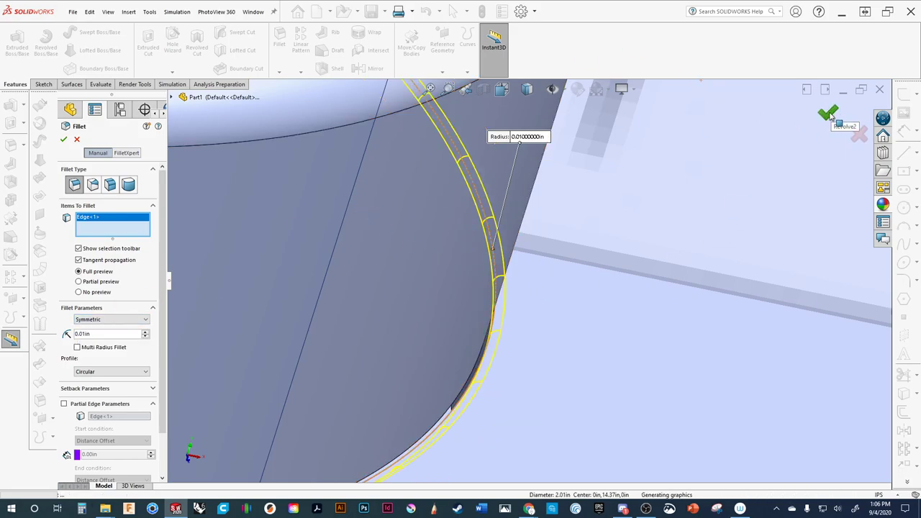
left_click(828, 113)
Hide the main body and extend the cap's bottom face downward by about 0.166 in.
scroll(568, 214, "up", 5)
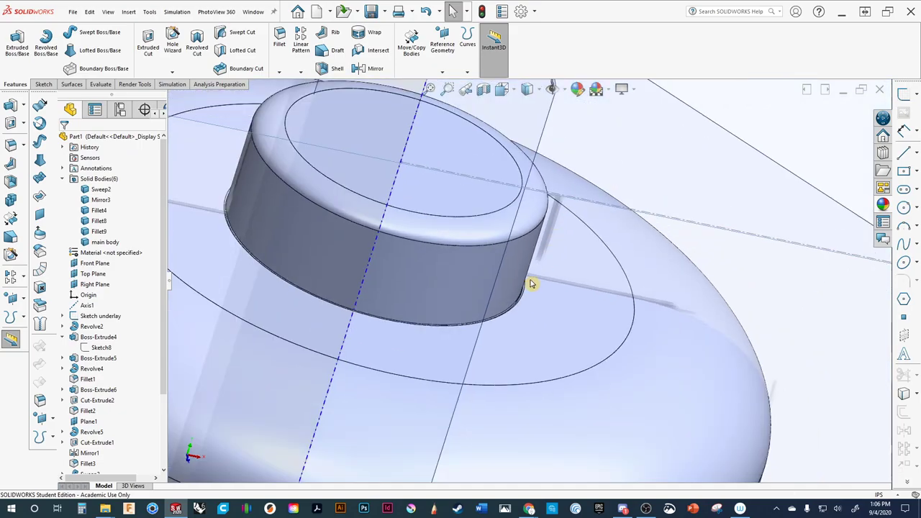
mouse_move(530, 283)
middle_mouse_down()
mouse_move(633, 290)
mouse_move(555, 267)
mouse_move(551, 278)
mouse_move(787, 393)
middle_mouse_up()
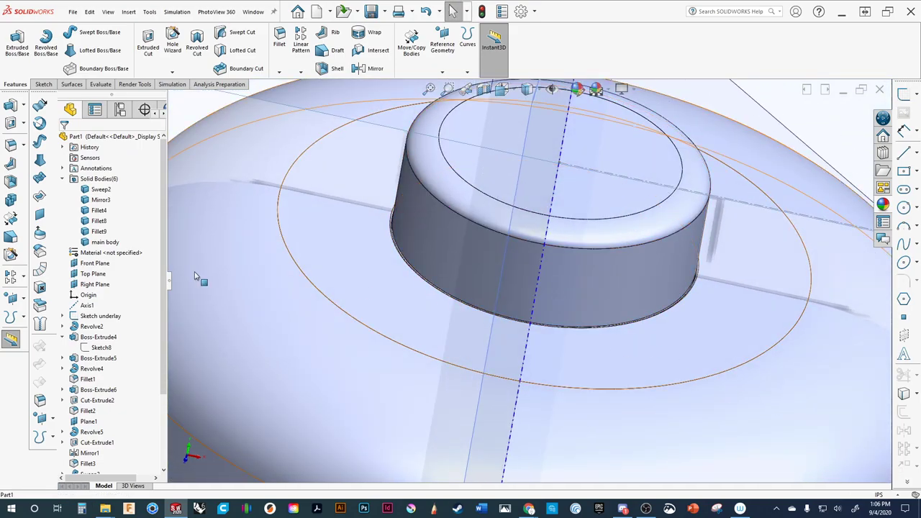
left_click(101, 242)
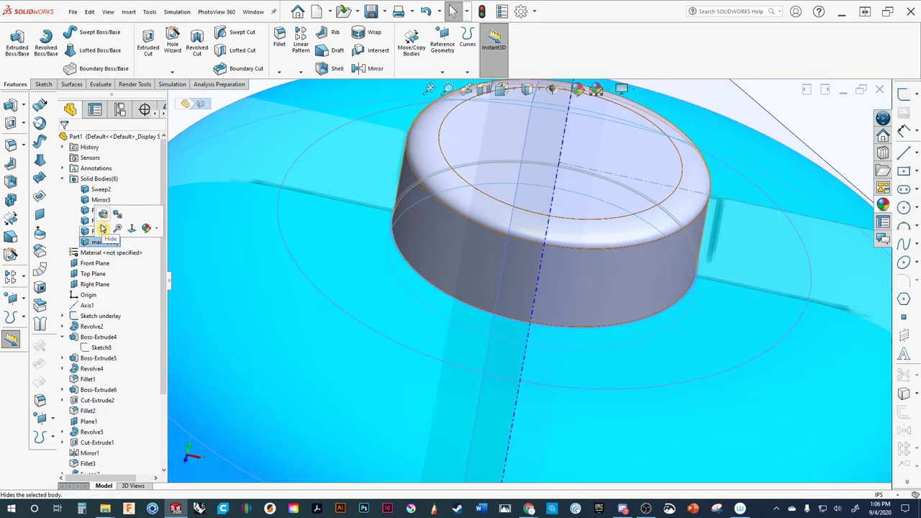
left_click(103, 229)
middle_click_drag(500, 343, 464, 332)
left_click(463, 330)
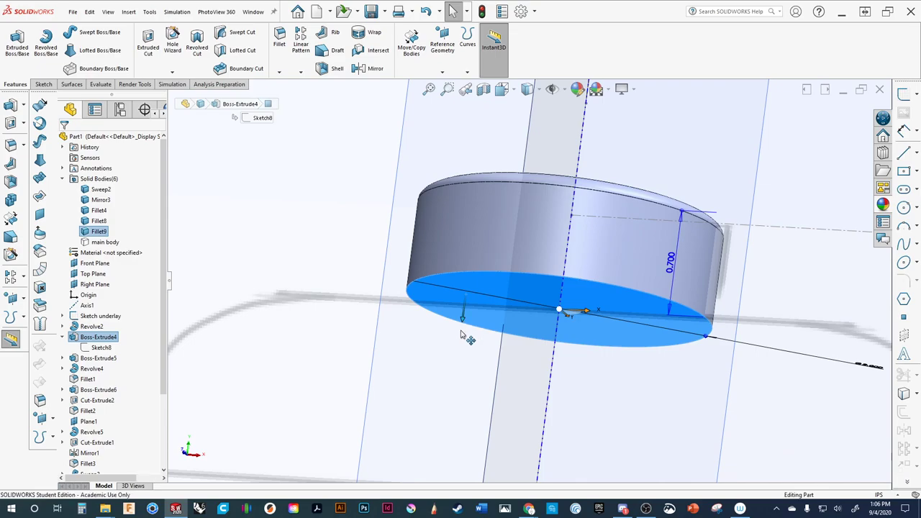
left_click_drag(464, 327, 389, 292)
scroll(390, 292, "up", 2)
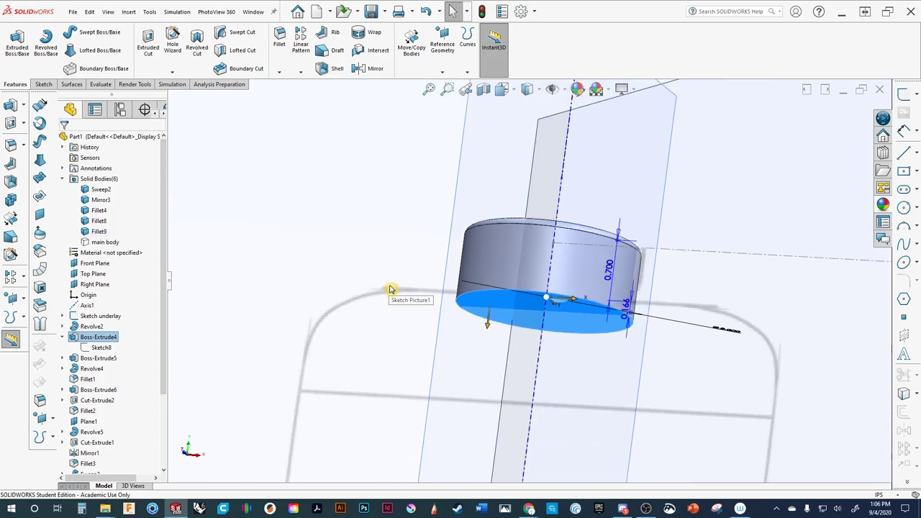
middle_click_drag(390, 292, 380, 366)
left_click(794, 137)
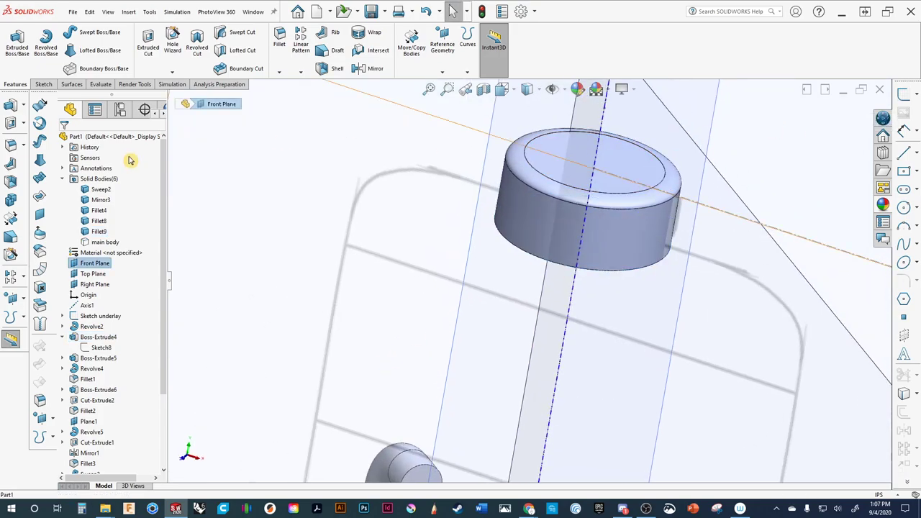
Show the main body again and check the filleted gap around the extended cap's base.
left_click(92, 243)
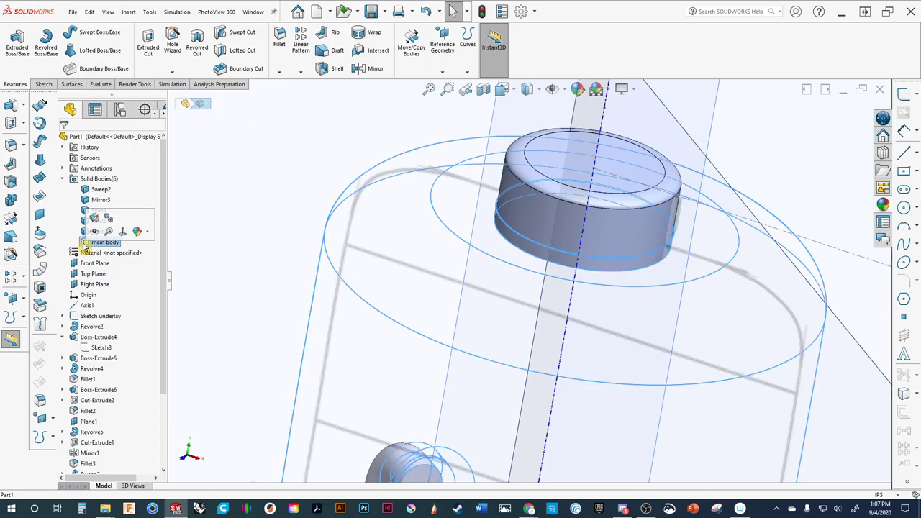
left_click(92, 237)
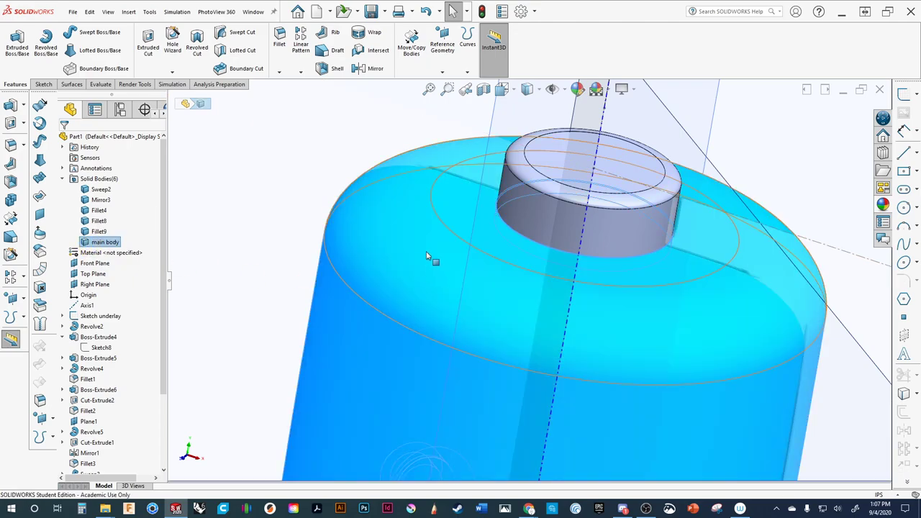
middle_click_drag(427, 257, 415, 158)
scroll(526, 236, "up", 5)
middle_click_drag(522, 240, 492, 244)
scroll(633, 226, "down", 8)
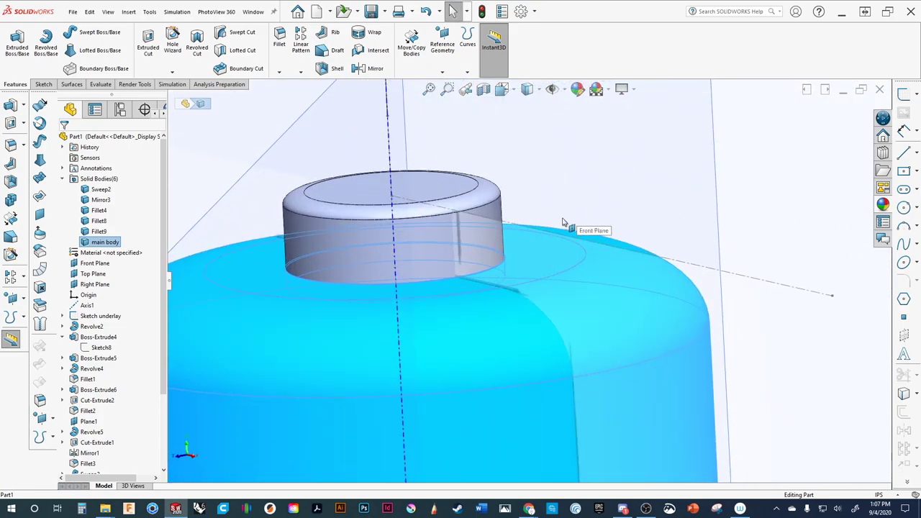
left_click(611, 171)
middle_click_drag(581, 184, 592, 206)
scroll(500, 298, "down", 6)
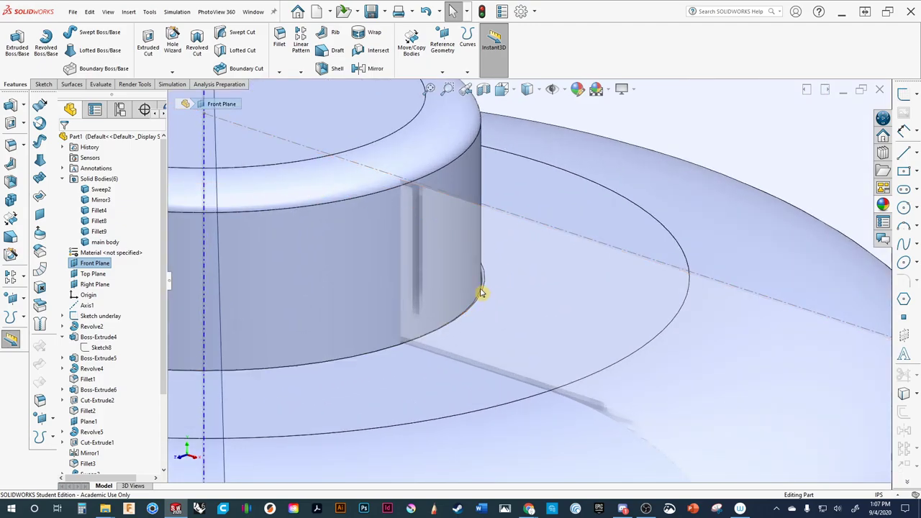
scroll(485, 295, "up", 6)
Examine the whole appliance from several sides, including the pipes, tab, base and top cap.
key("ctrl+Right")
key("ctrl+Up")
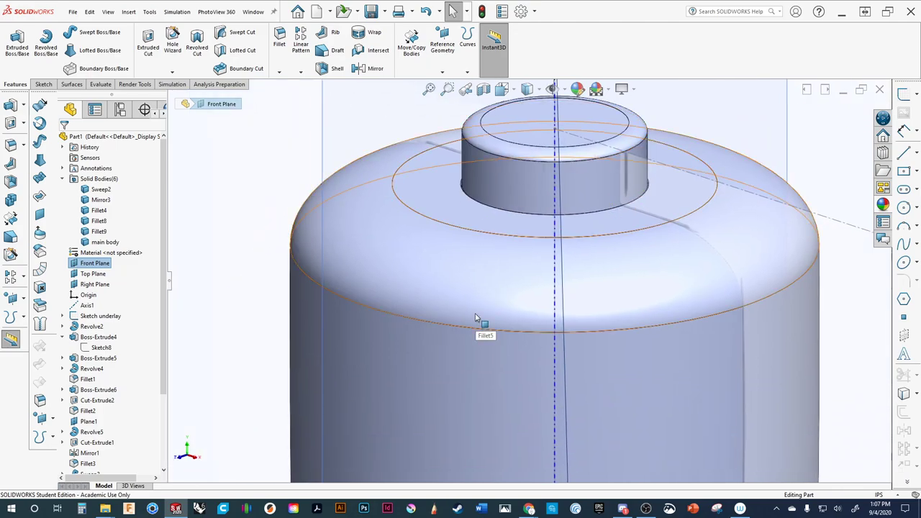
key("f")
middle_click_drag(384, 345, 266, 151, "ctrl")
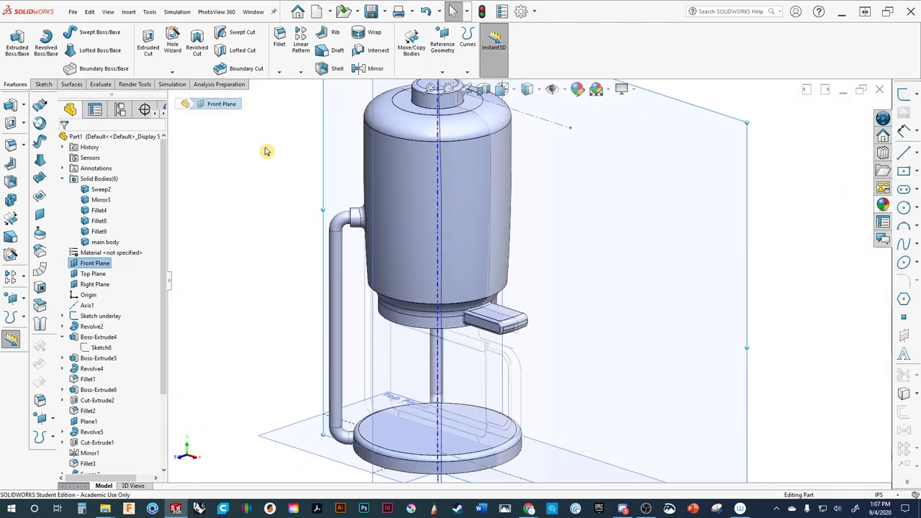
middle_click_drag(285, 194, 261, 156)
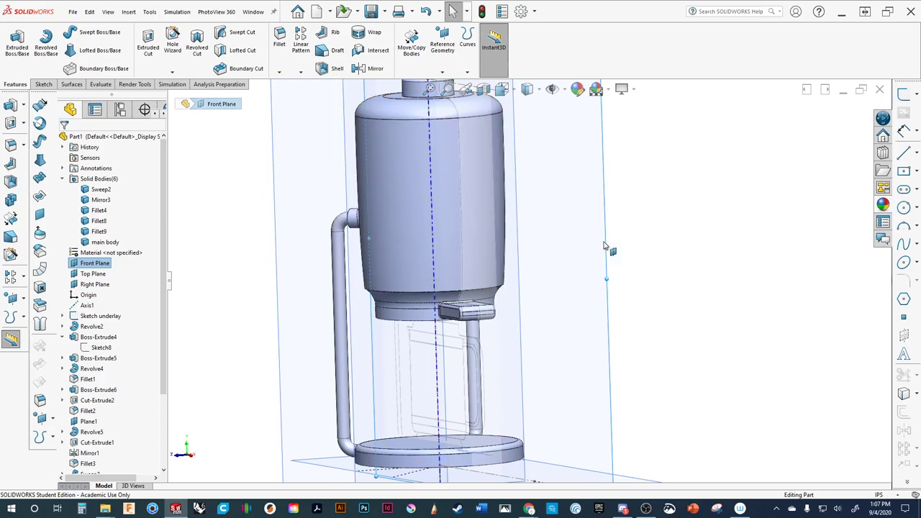
scroll(543, 246, "up", 3)
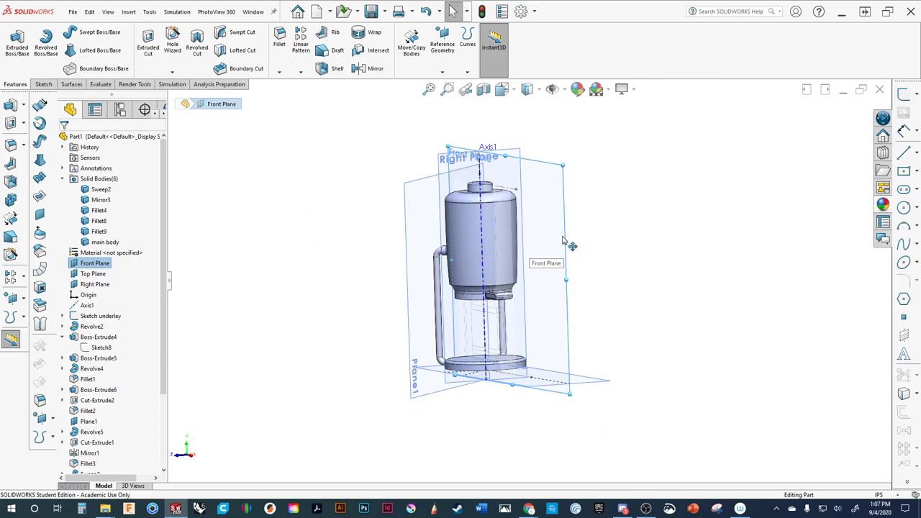
middle_click_drag(564, 241, 602, 253)
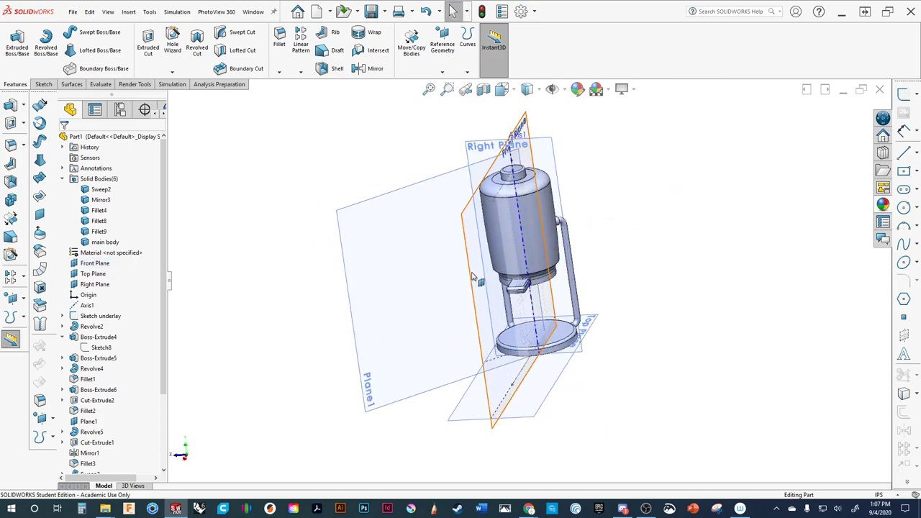
middle_click_drag(473, 275, 400, 283)
View the model normal to the Front Plane and display it with Hidden Lines Visible over the underlay picture.
left_click(425, 202)
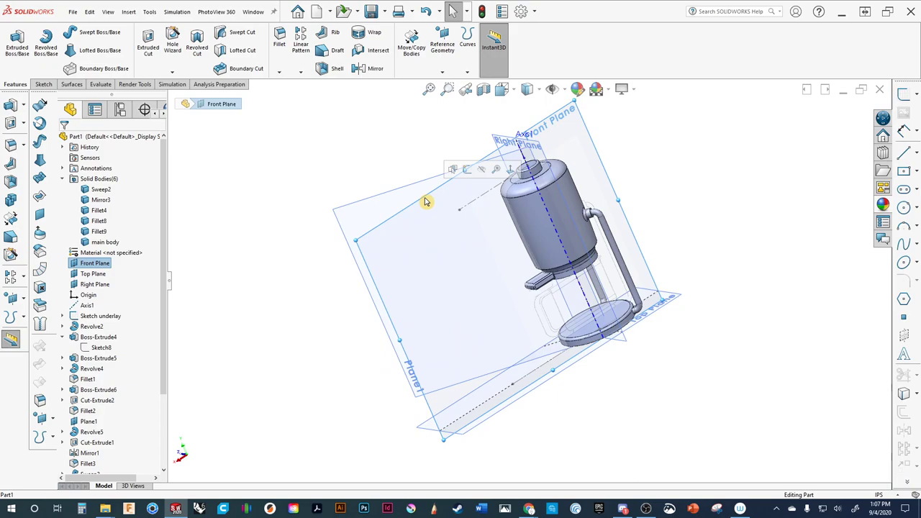
key("ctrl+8")
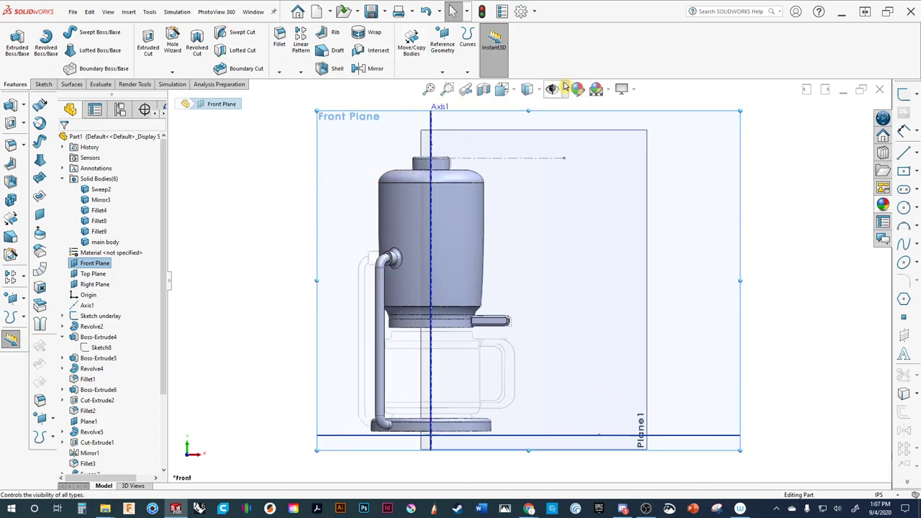
left_click(527, 89)
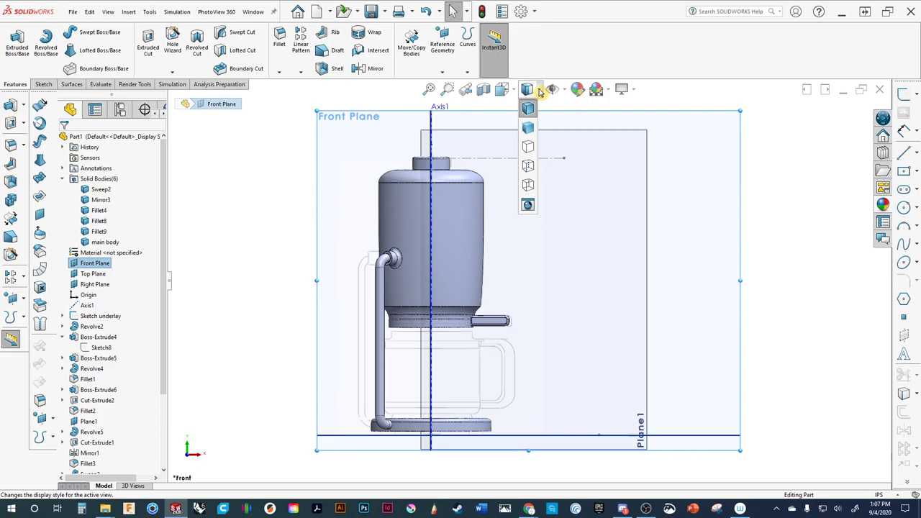
left_click(529, 166)
scroll(316, 233, "down", 3)
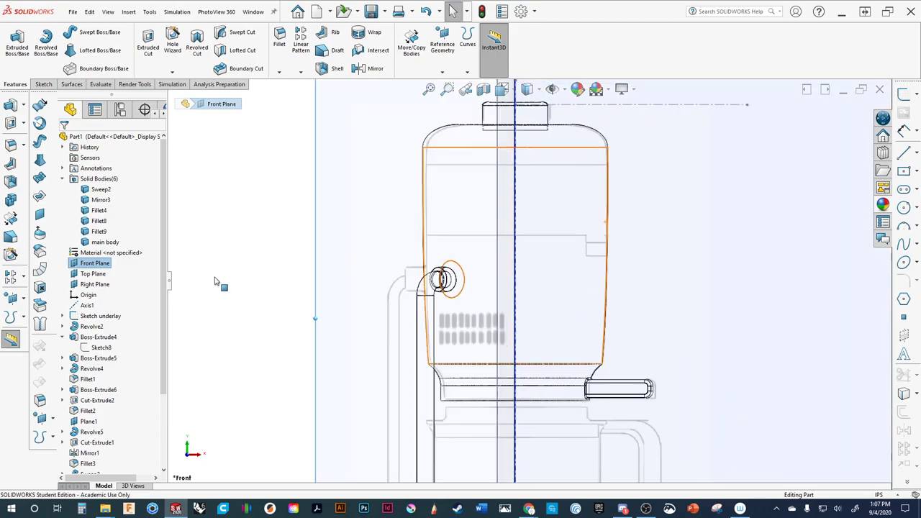
left_click(224, 284)
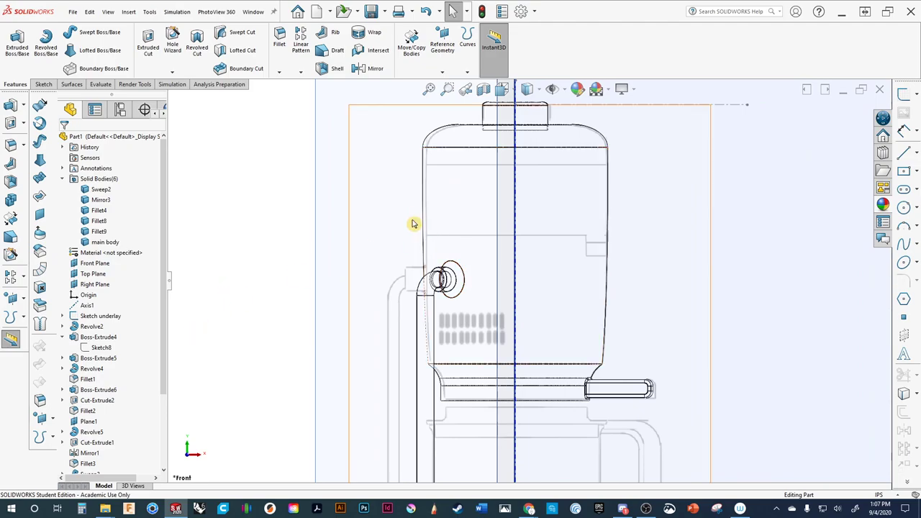
left_click(128, 12)
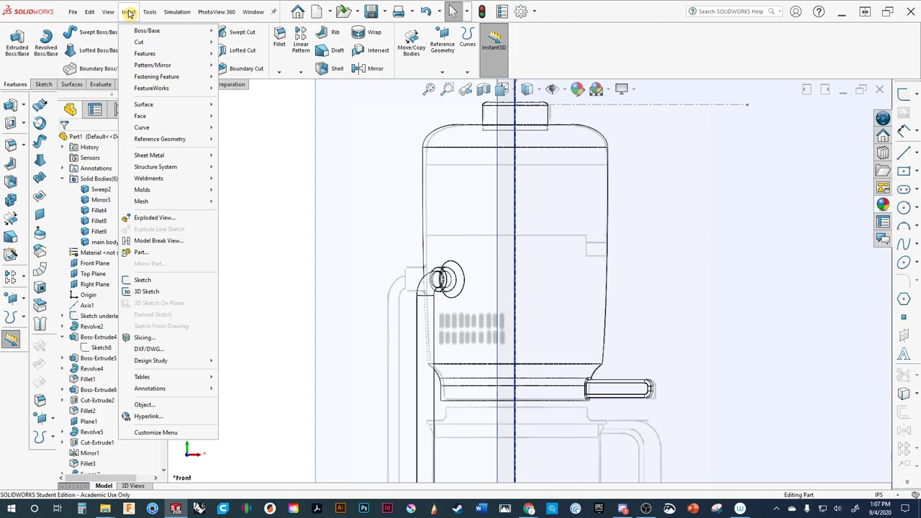
mouse_move(142, 41)
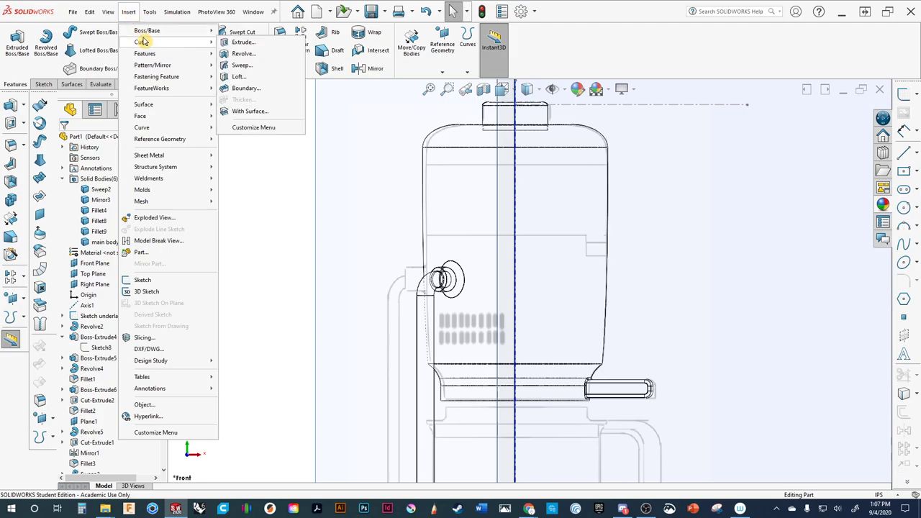
left_click(243, 41)
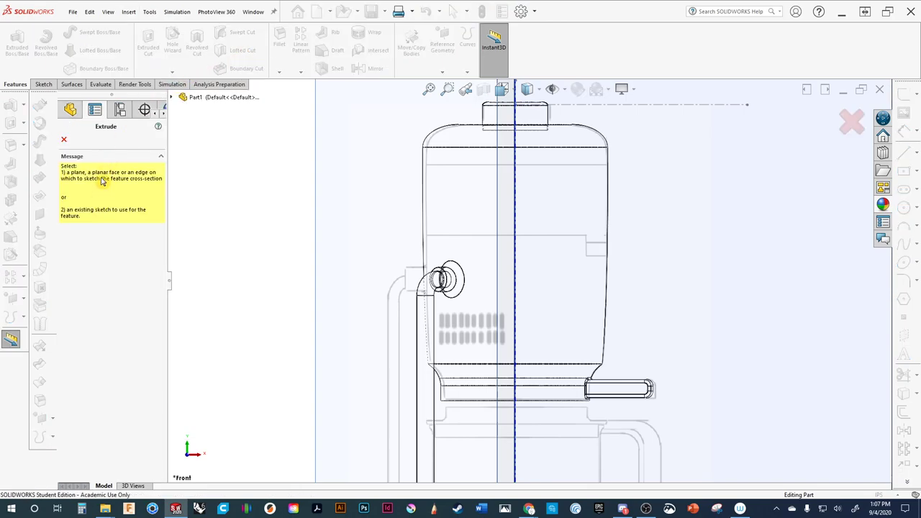
left_click(319, 166)
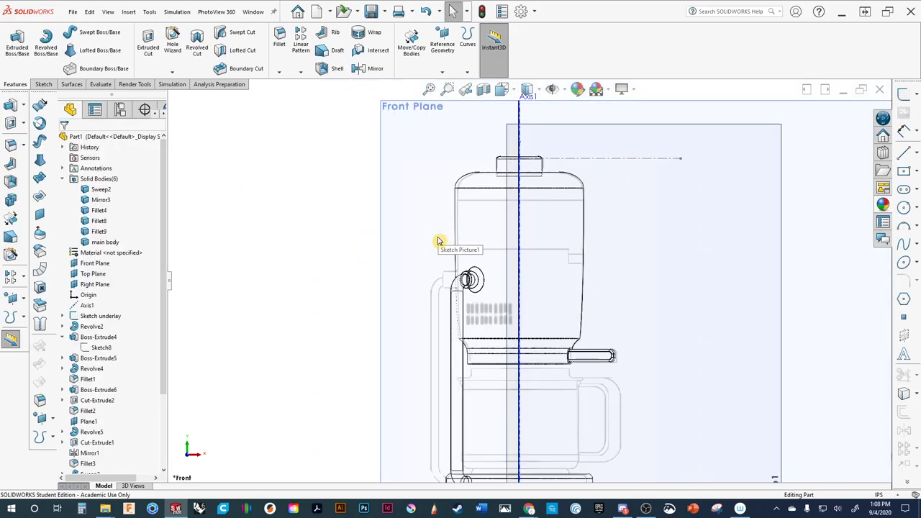
On the Front Plane, sketch an open line tracing the underlay's stepped seam across the main body, with a drop of about 0.64 in, extending past both sides.
left_click(353, 200)
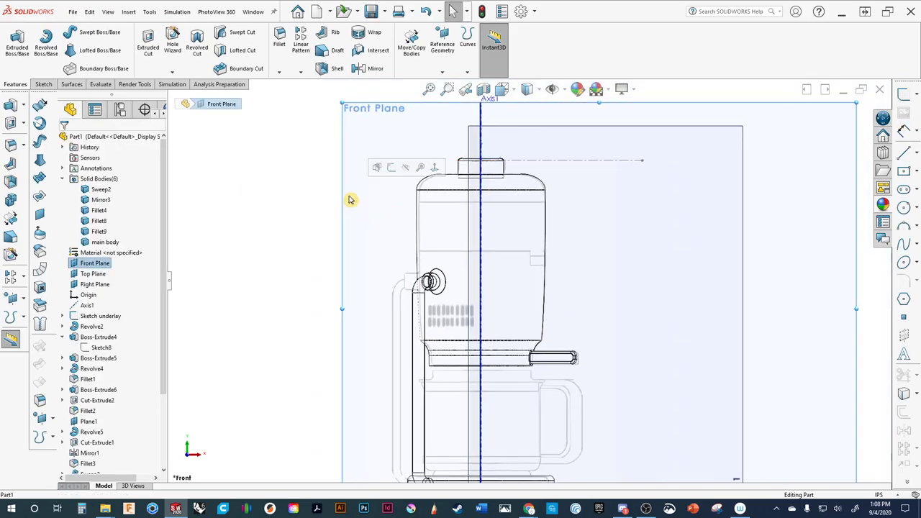
left_click(391, 168)
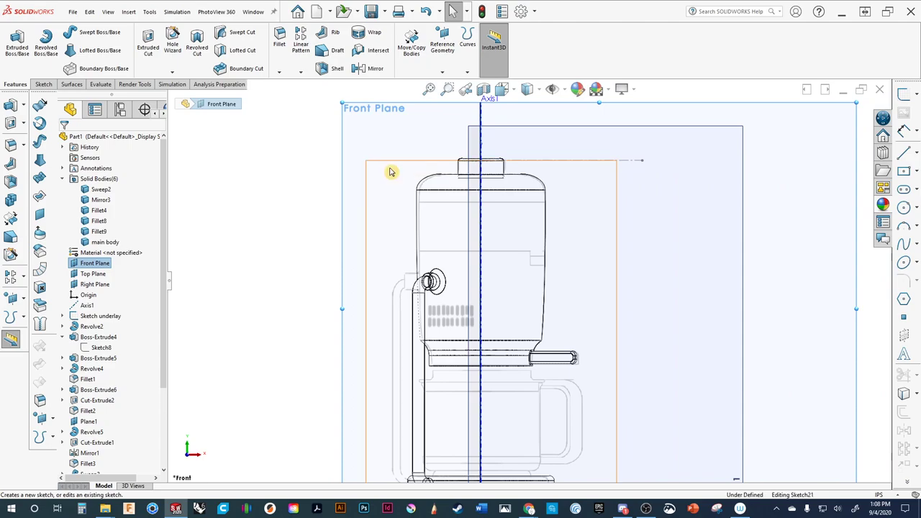
left_click(903, 153)
scroll(414, 298, "down", 5)
middle_click_drag(499, 282, 364, 302, "ctrl")
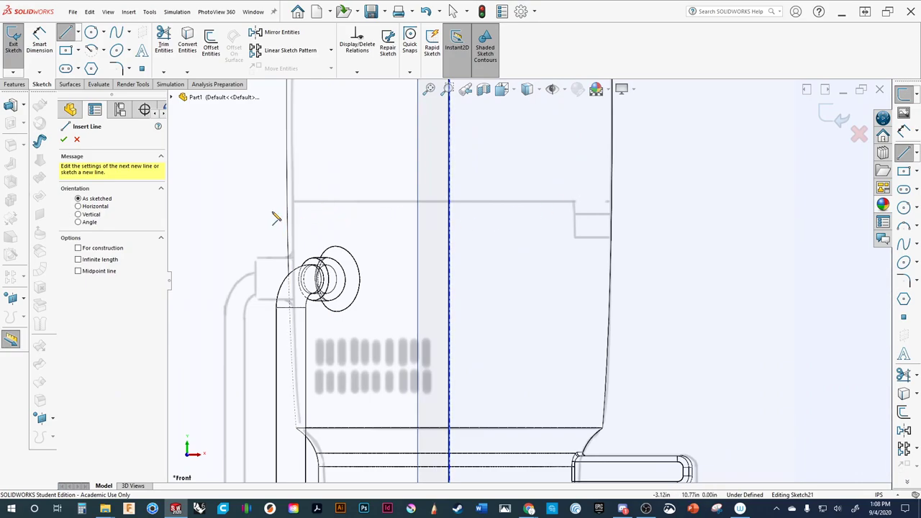
left_click(276, 202)
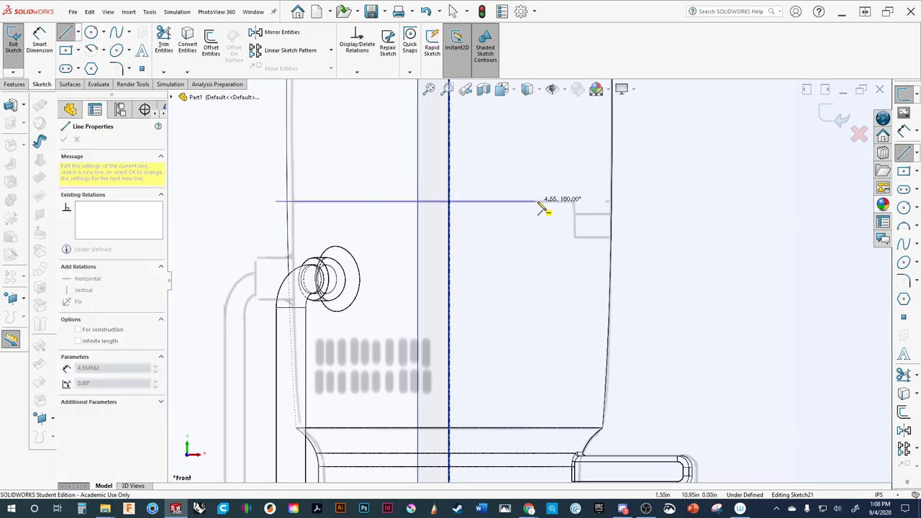
left_click(574, 202)
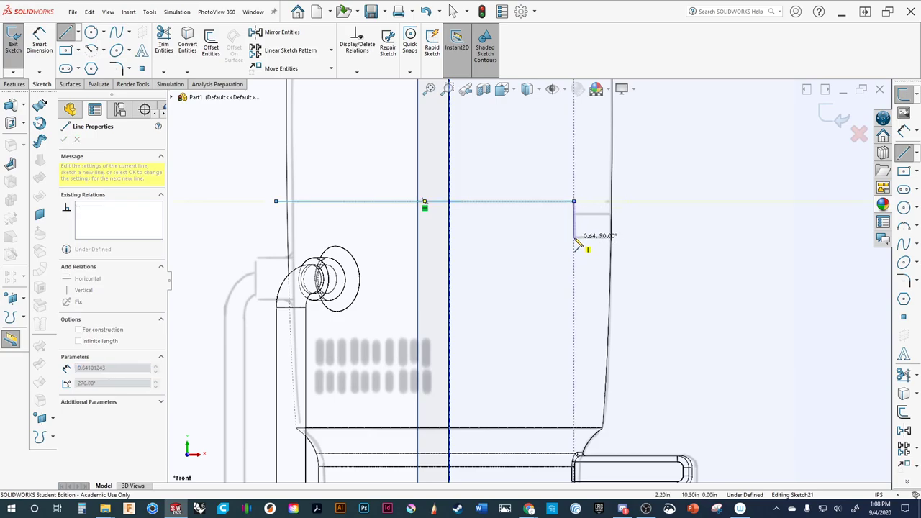
left_click(574, 237)
left_click(643, 238)
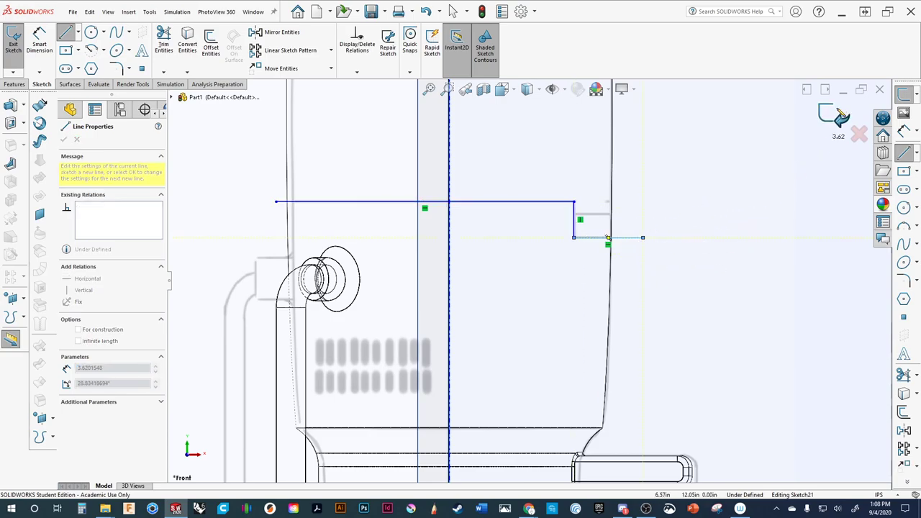
key("Escape")
key("ctrl+b")
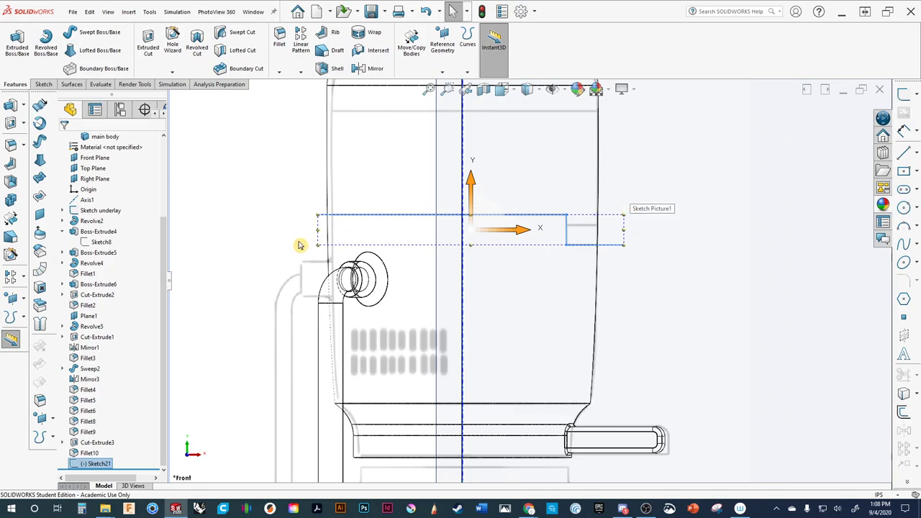
scroll(594, 231, "down", 3)
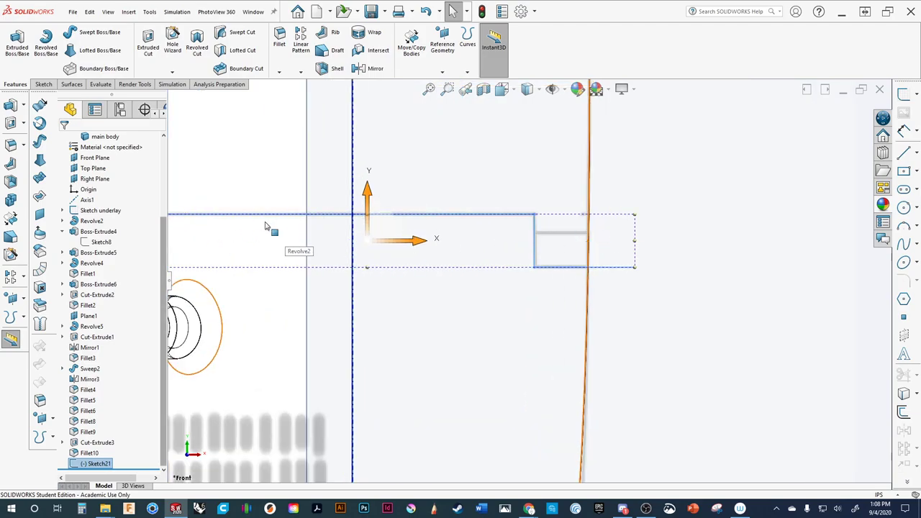
scroll(580, 266, "up", 3)
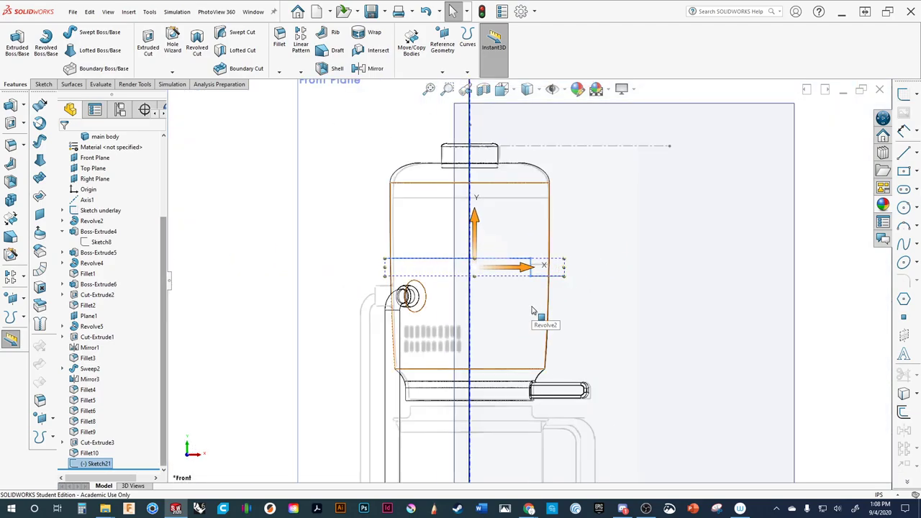
middle_click_drag(538, 314, 431, 303)
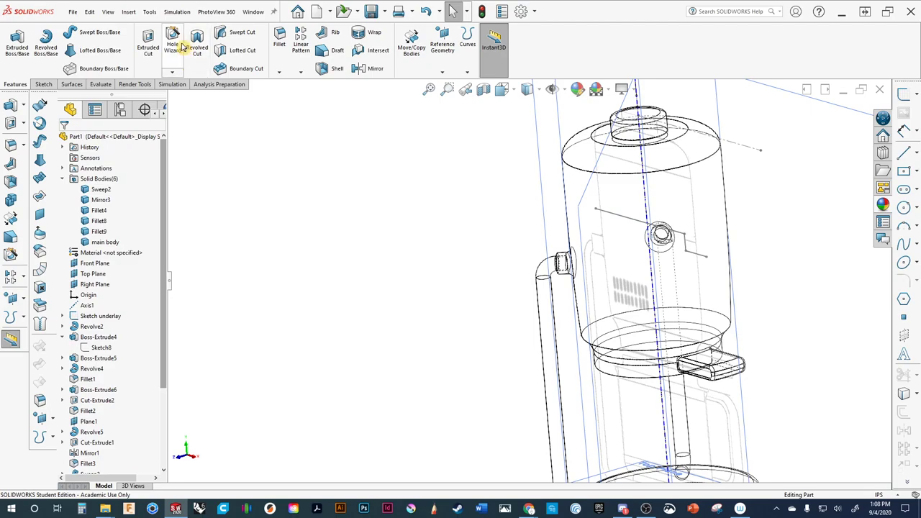
Try an extruded cut from the stepped line sketch across the body, Through All in both directions, affecting all bodies.
left_click(152, 46)
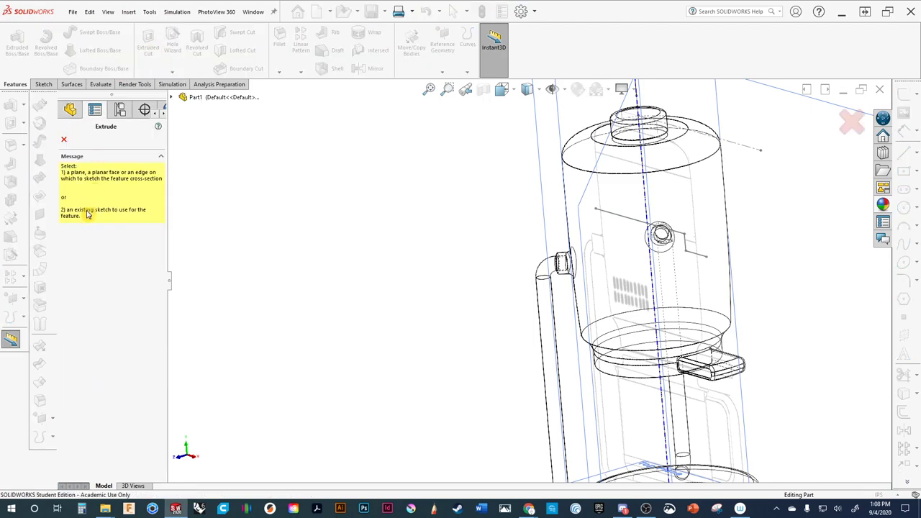
left_click(633, 220)
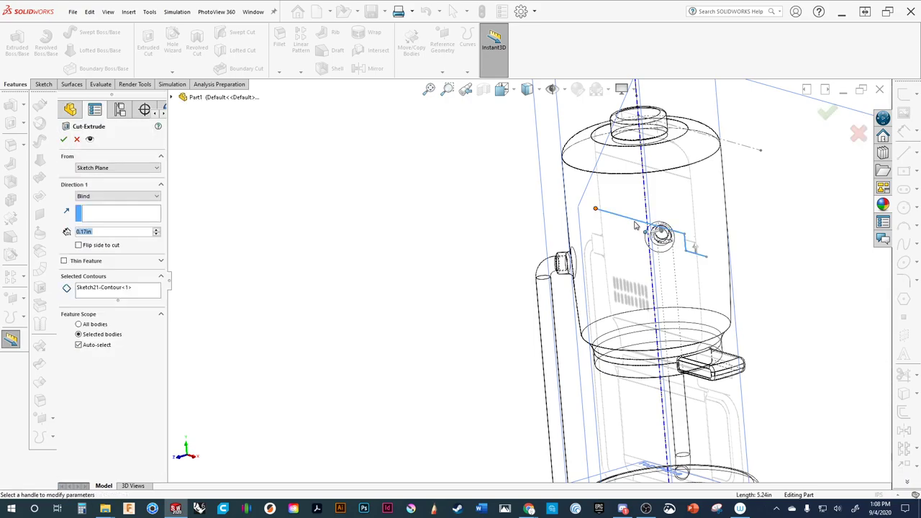
middle_click_drag(622, 235, 191, 304)
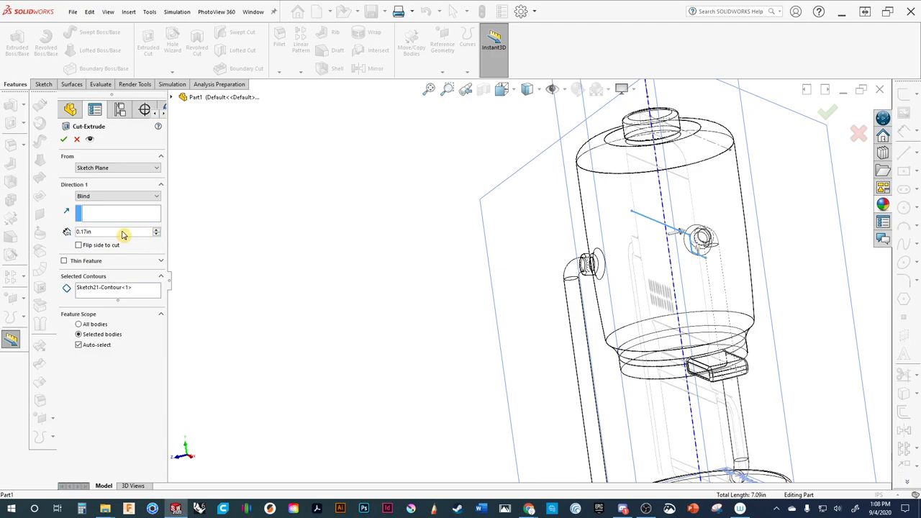
left_click(90, 198)
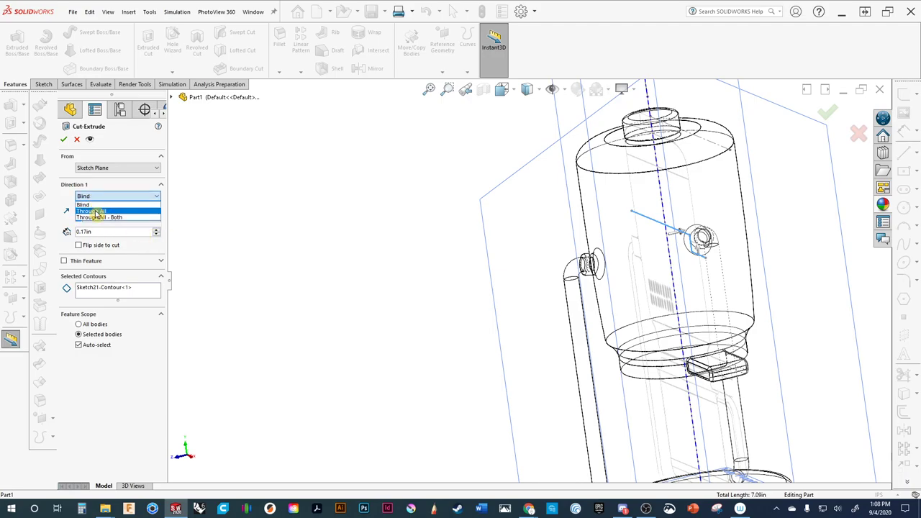
left_click(95, 213)
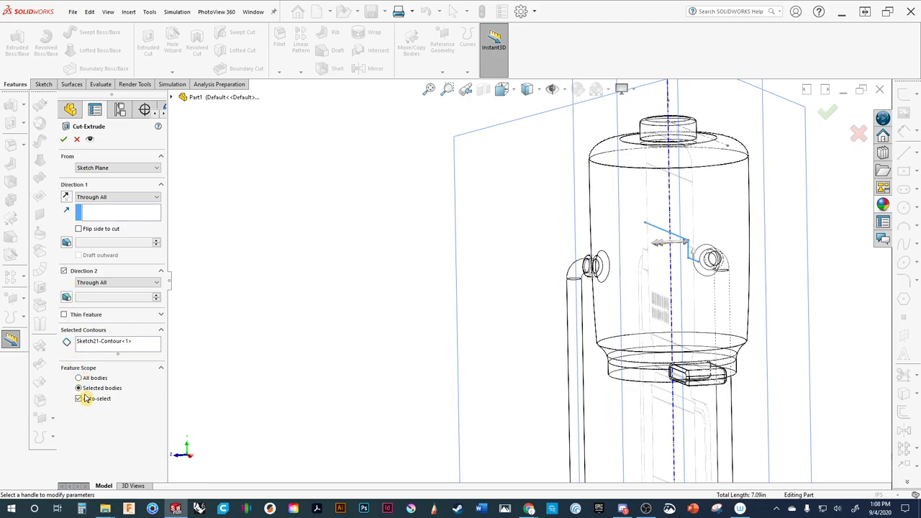
left_click(79, 379)
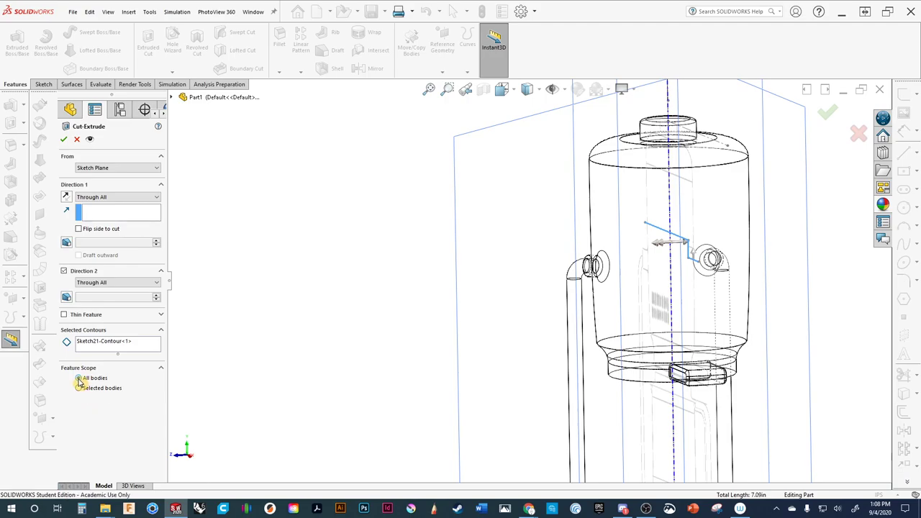
left_click(826, 112)
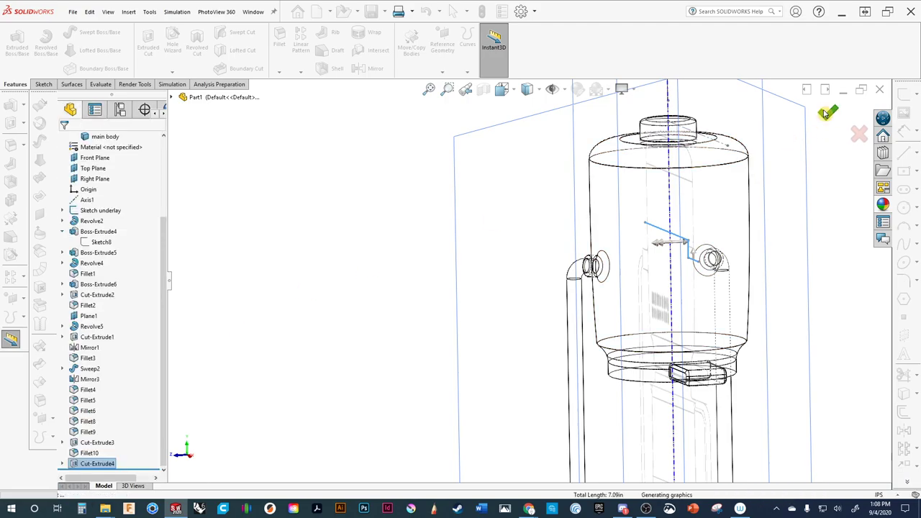
middle_click_drag(554, 250, 475, 288)
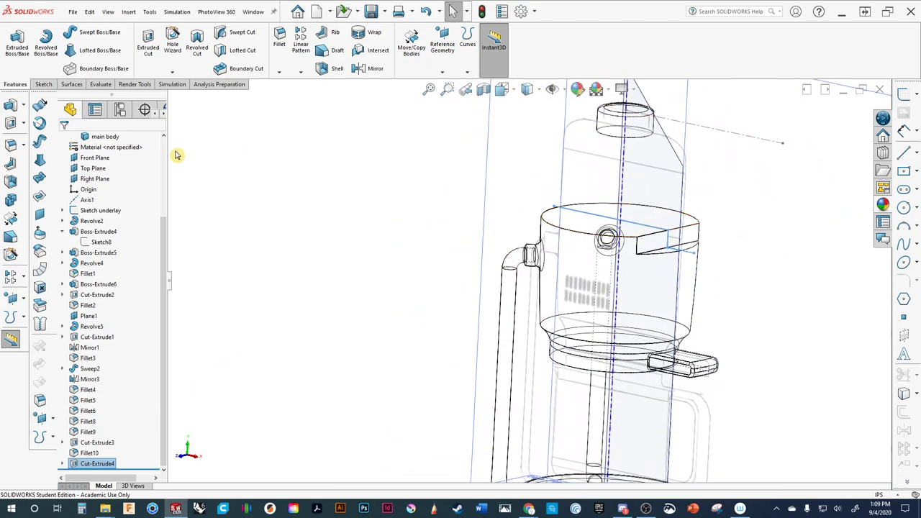
scroll(108, 232, "up", 3)
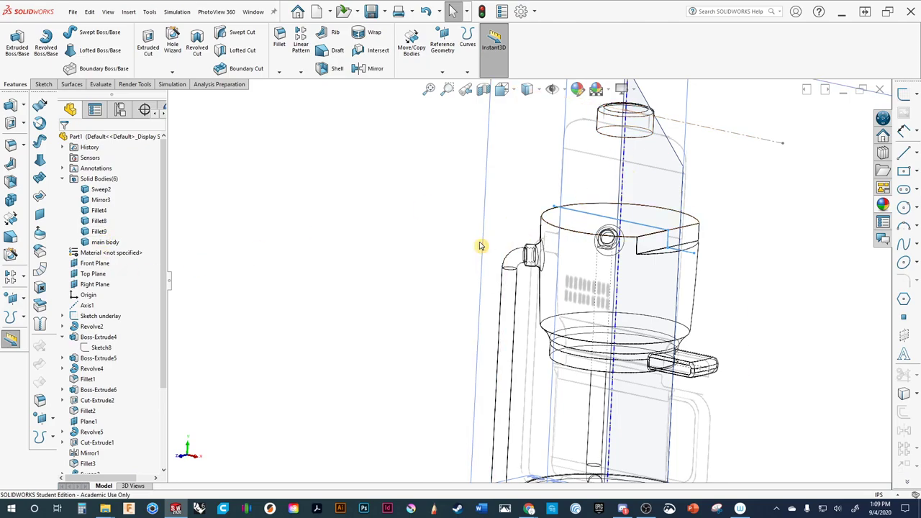
middle_click_drag(479, 244, 422, 218)
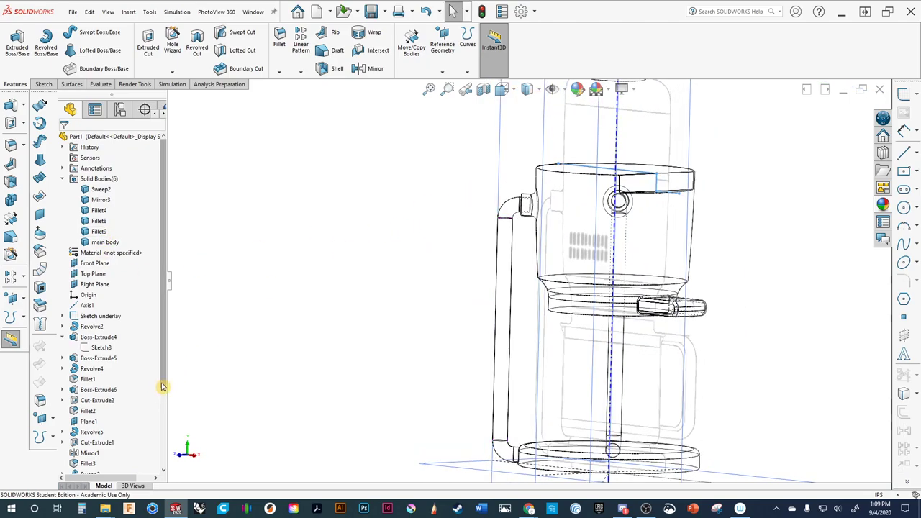
Try to limit the stepped extruded cut's feature scope to the main body only.
scroll(158, 388, "down", 5)
right_click(99, 466)
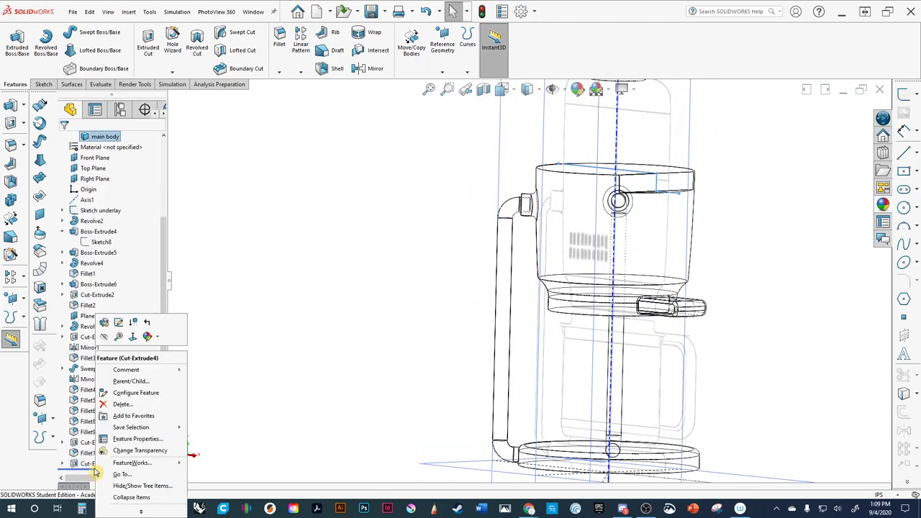
left_click(90, 464)
right_click(86, 466)
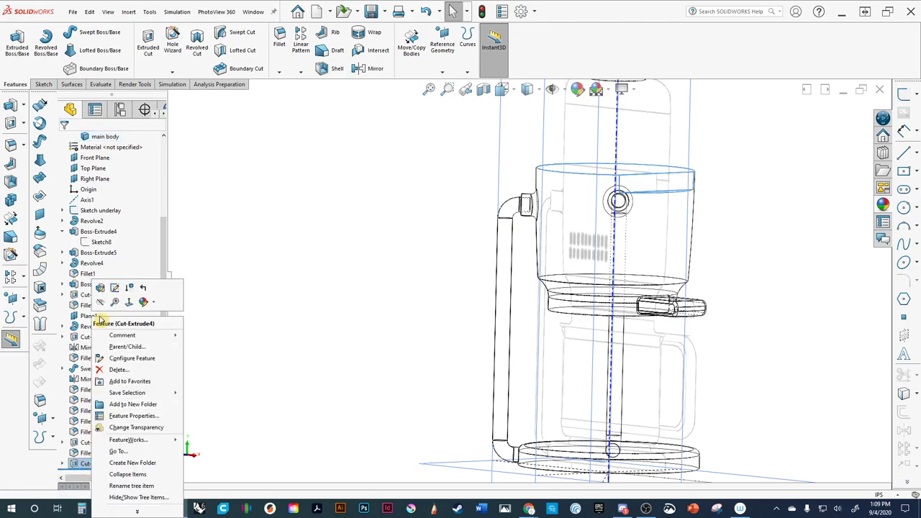
left_click(95, 371)
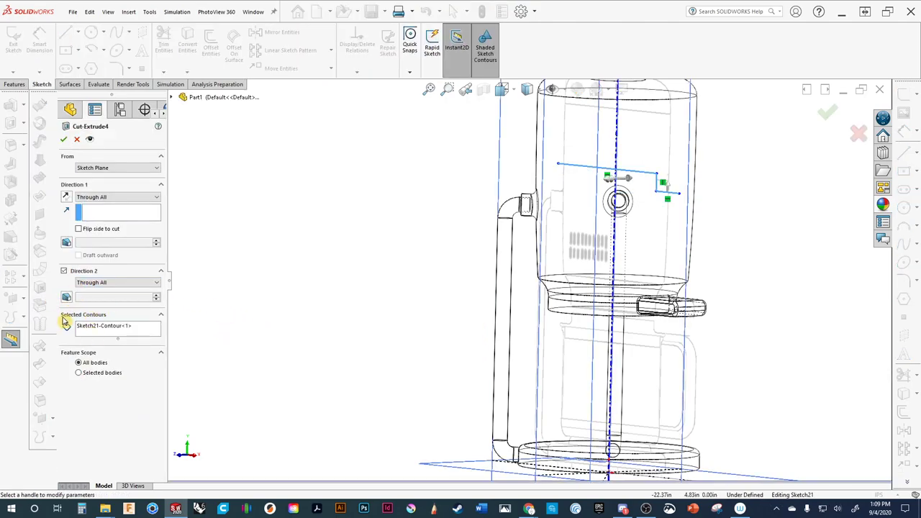
left_click(80, 374)
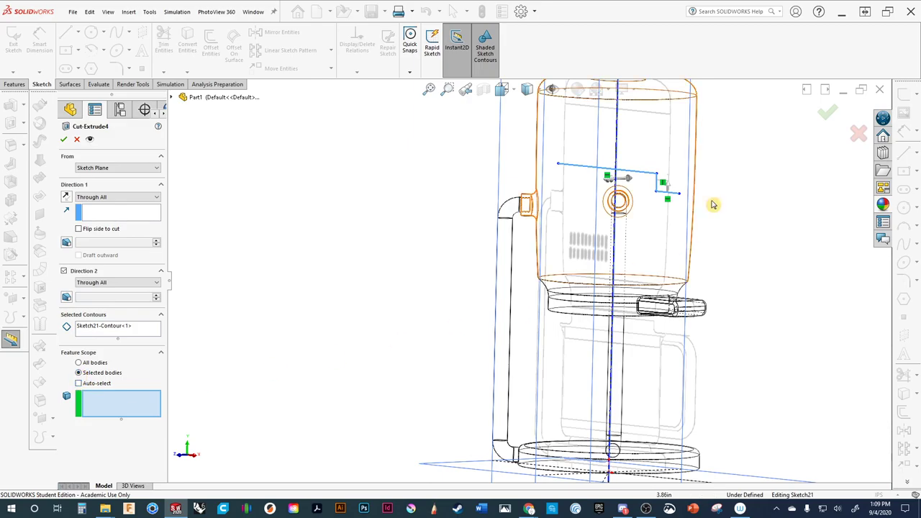
left_click(681, 159)
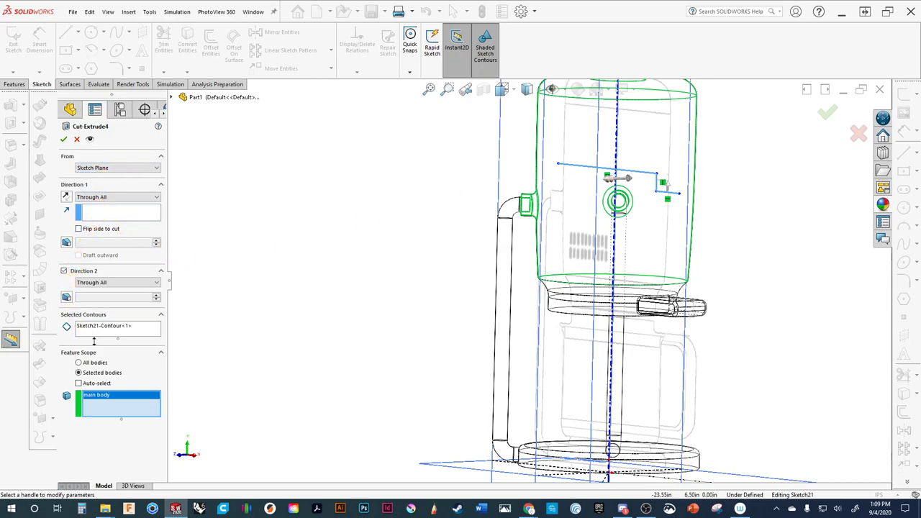
left_click(64, 141)
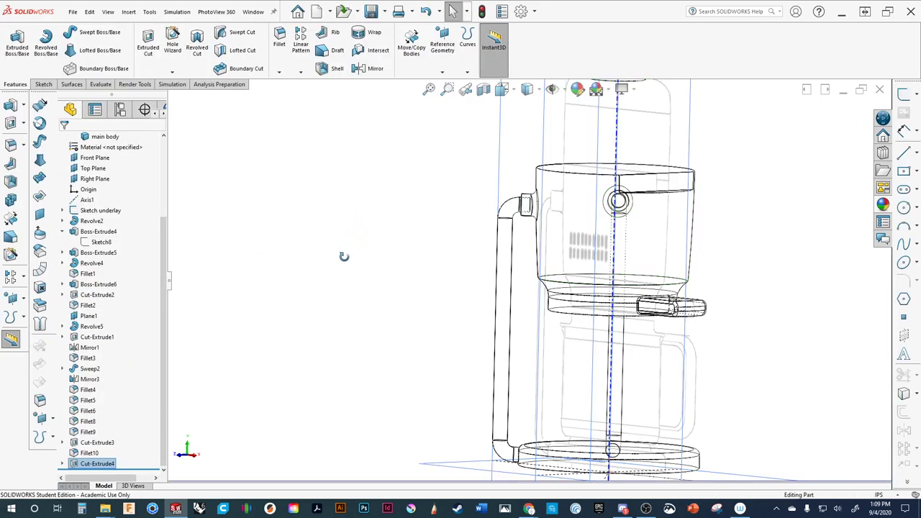
middle_click_drag(344, 256, 345, 333)
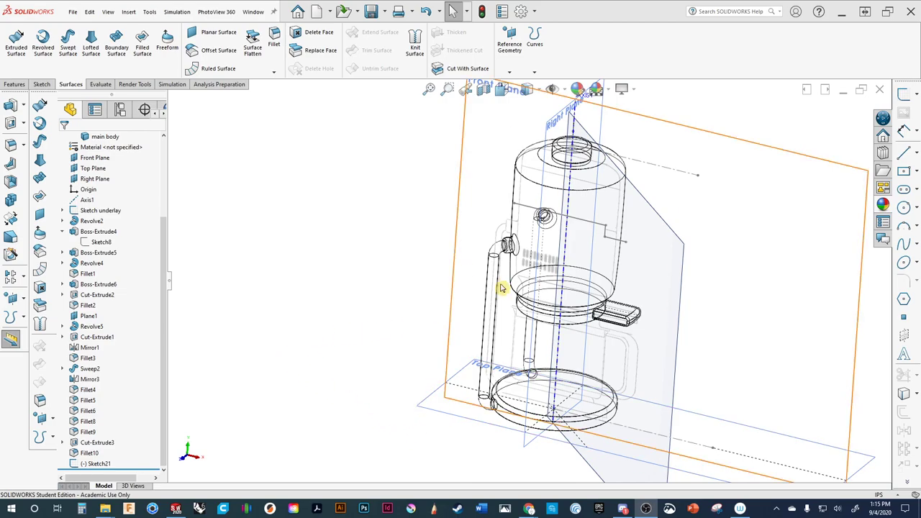
Start a Split feature with the stepped line sketch (Sketch21) as trim tool and only the main body as target.
middle_click_drag(499, 285, 560, 254)
scroll(561, 258, "down", 3)
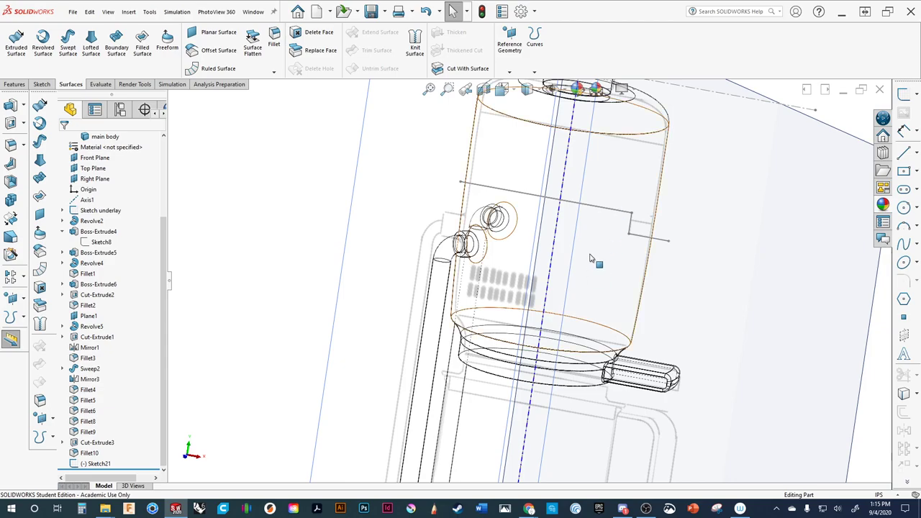
middle_click_drag(576, 284, 576, 330)
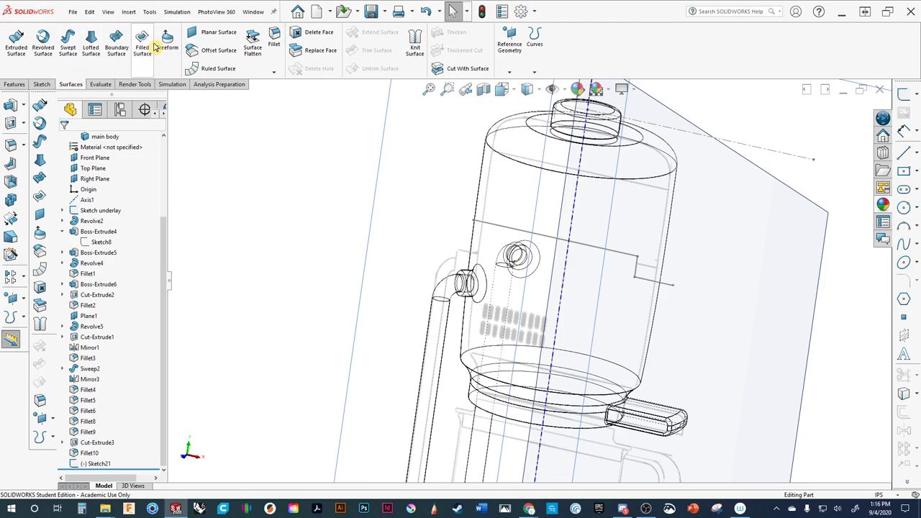
left_click(149, 13)
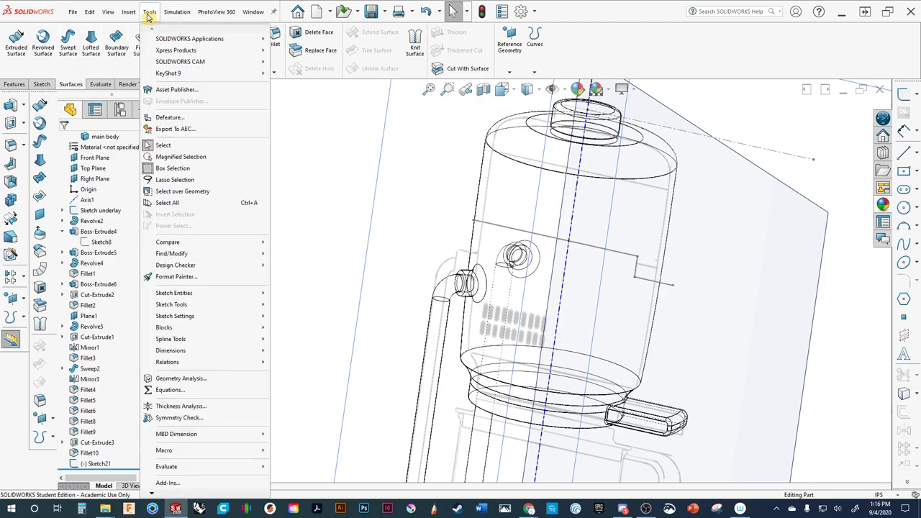
mouse_move(134, 14)
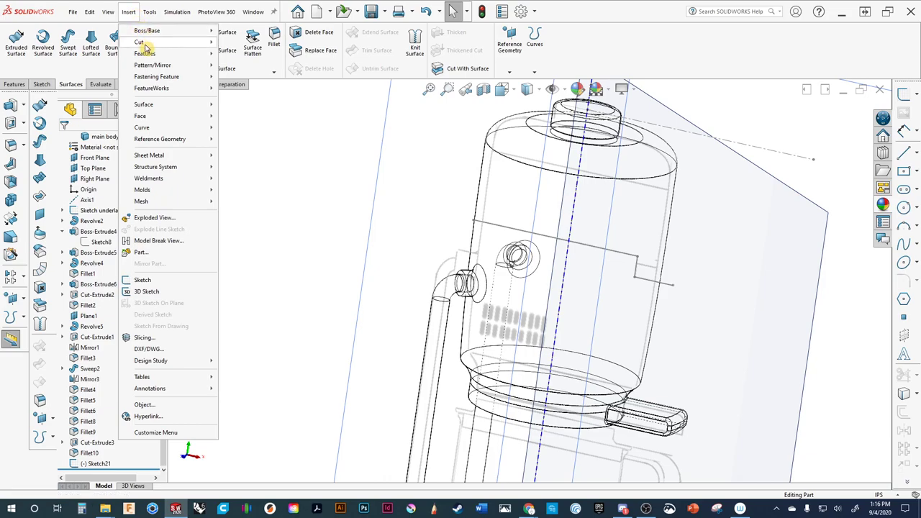
mouse_move(146, 47)
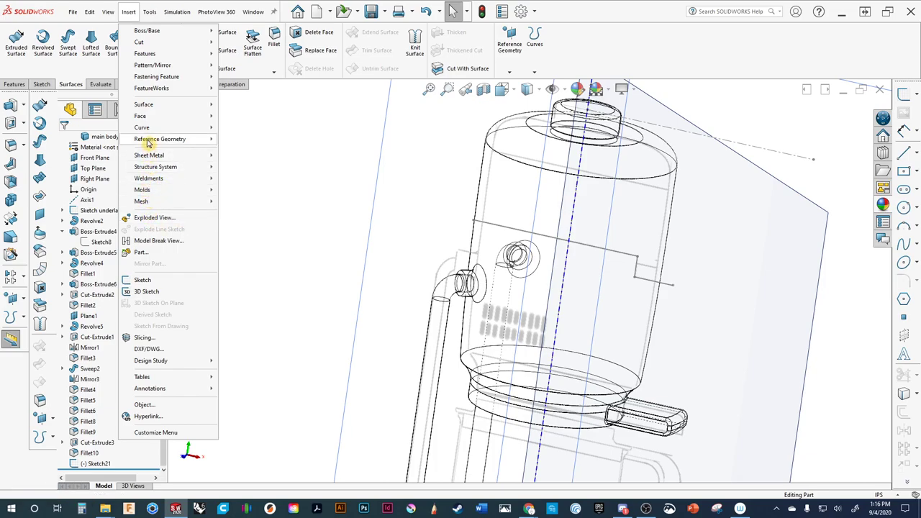
mouse_move(149, 108)
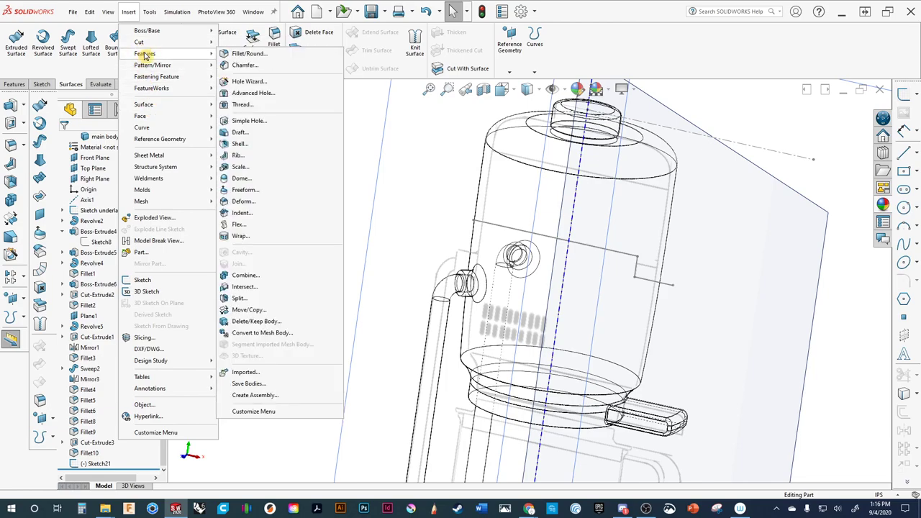
left_click(240, 298)
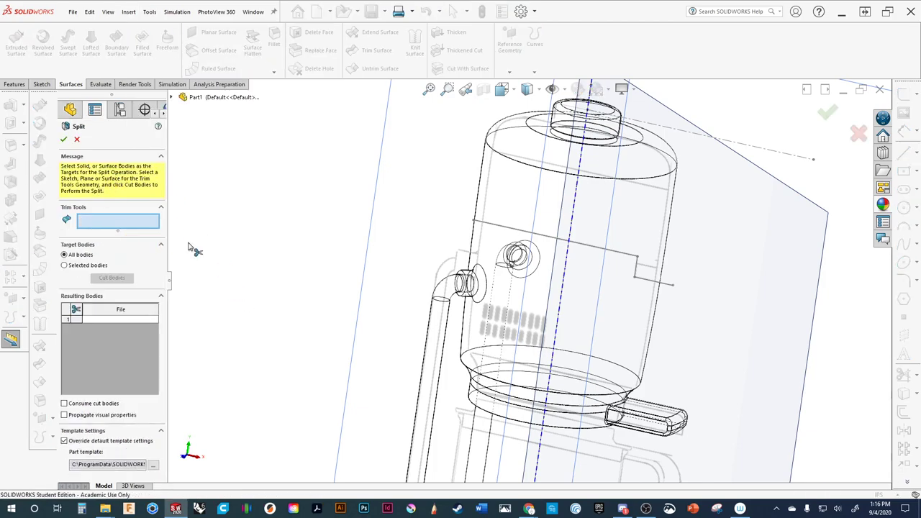
left_click(488, 229)
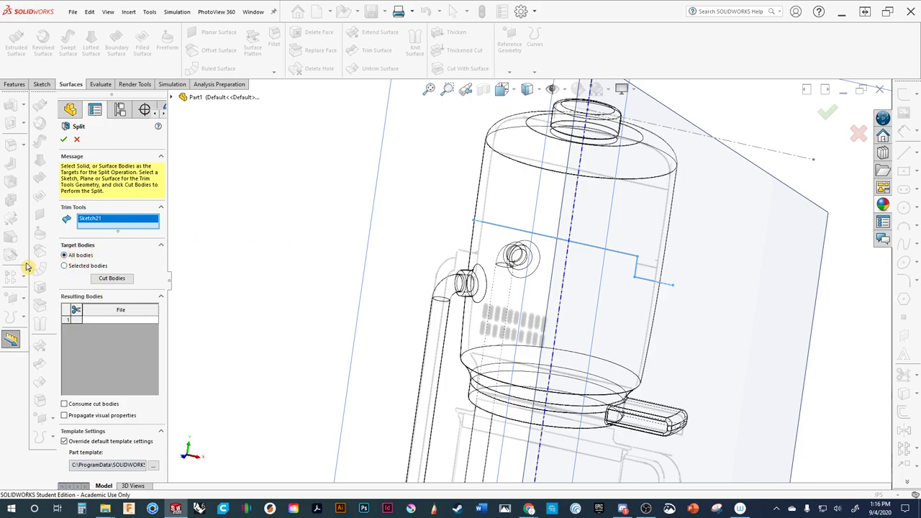
left_click(65, 266)
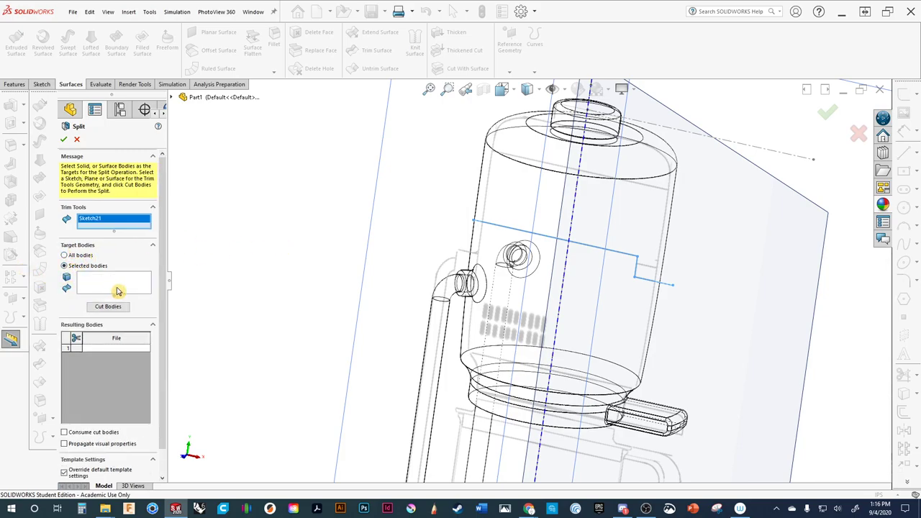
left_click(530, 178)
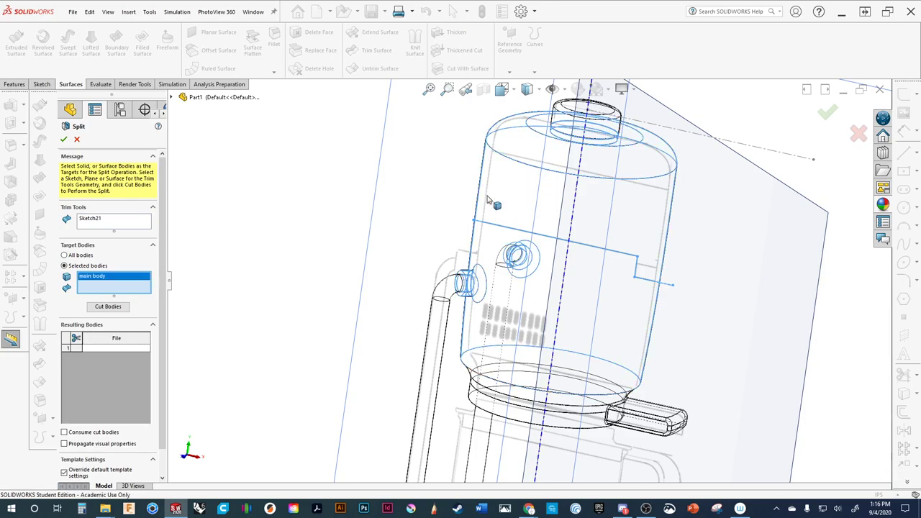
Cut the main body along the stepped sketch and complete the Split with both the upper and lower resulting bodies selected.
middle_click_drag(257, 246, 281, 261)
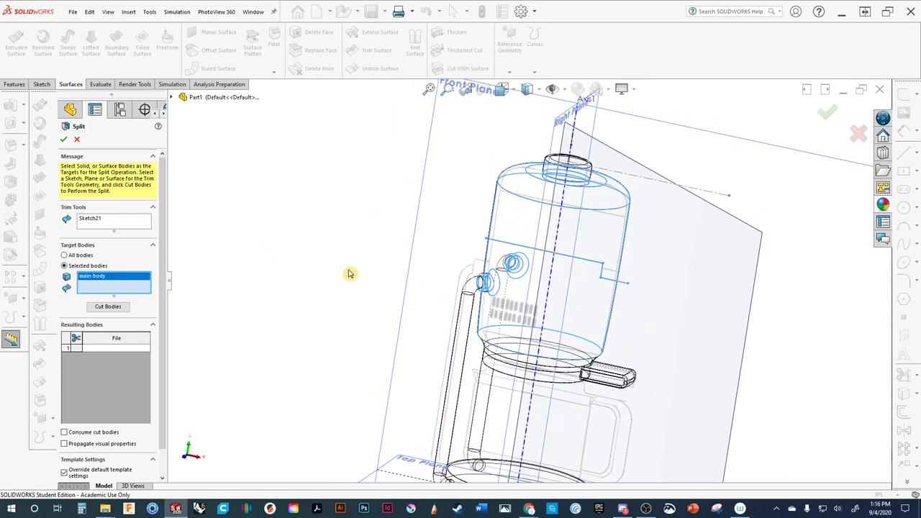
middle_click_drag(351, 275, 170, 336)
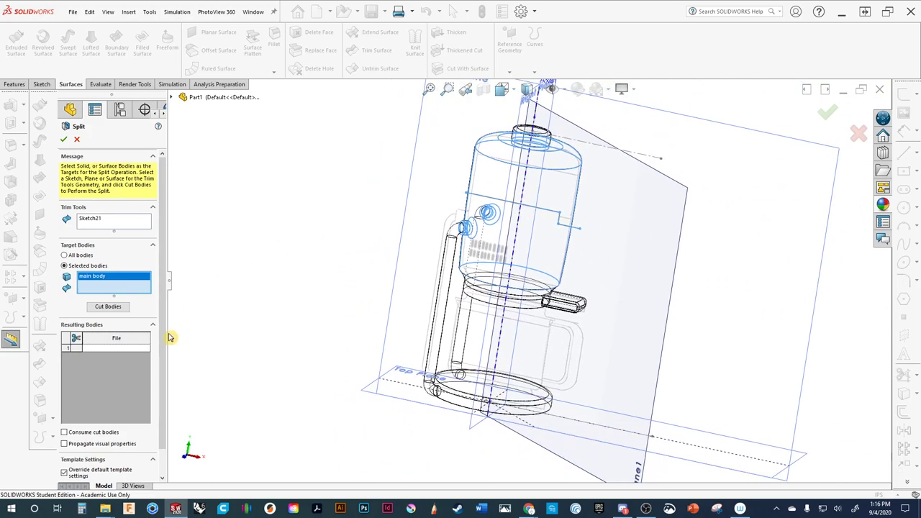
scroll(107, 368, "down", 1)
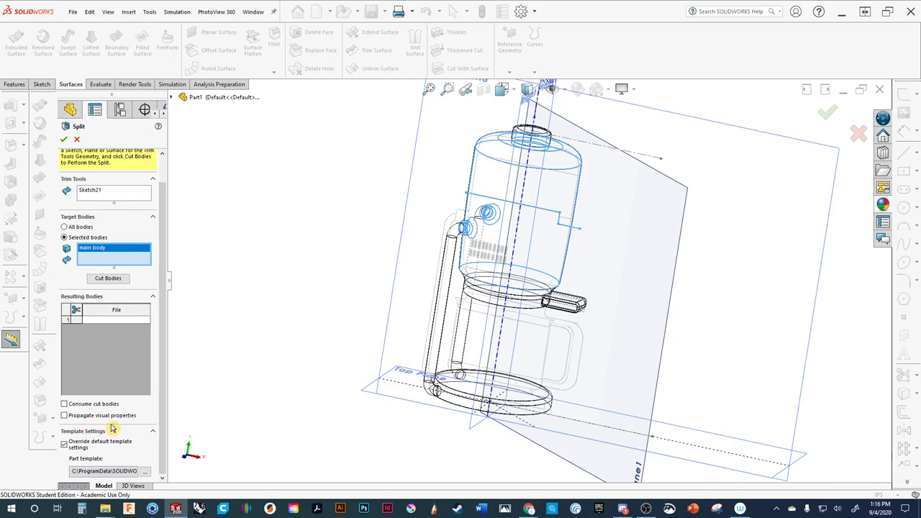
left_click(101, 278)
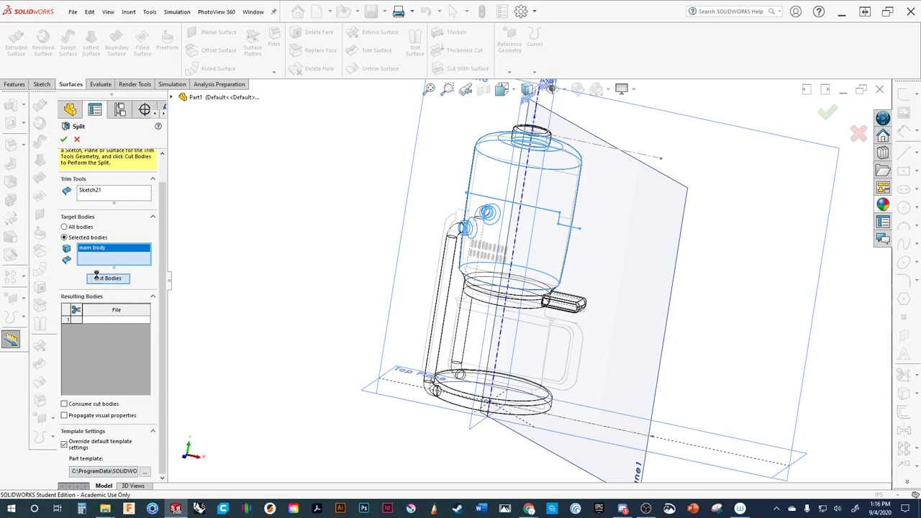
left_click(65, 140)
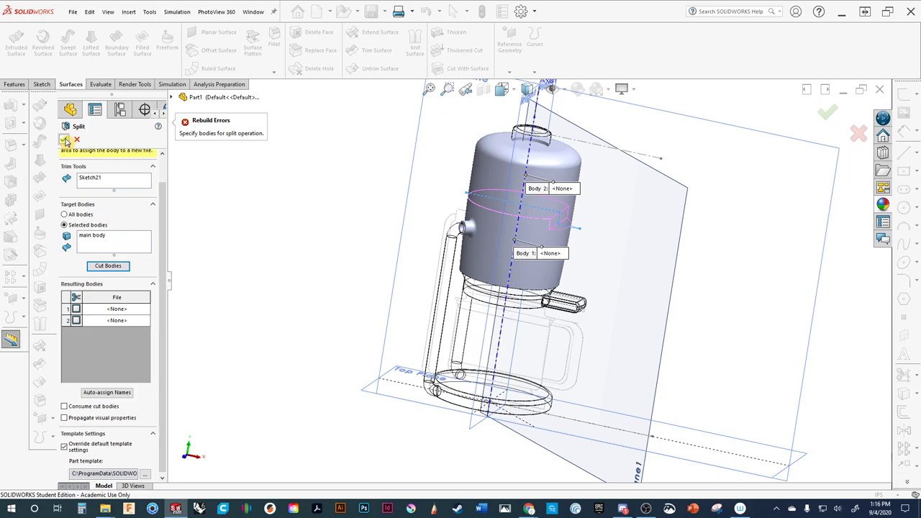
left_click(496, 179)
left_click(502, 241)
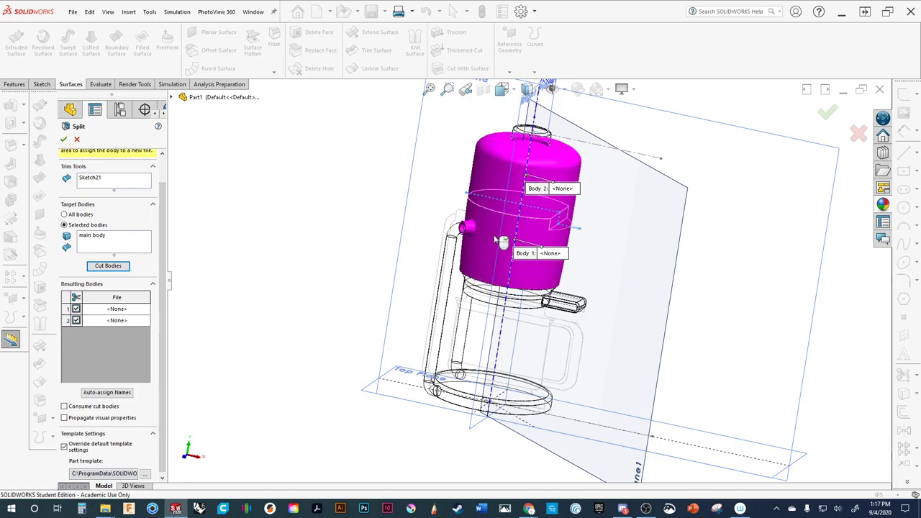
right_click(501, 241)
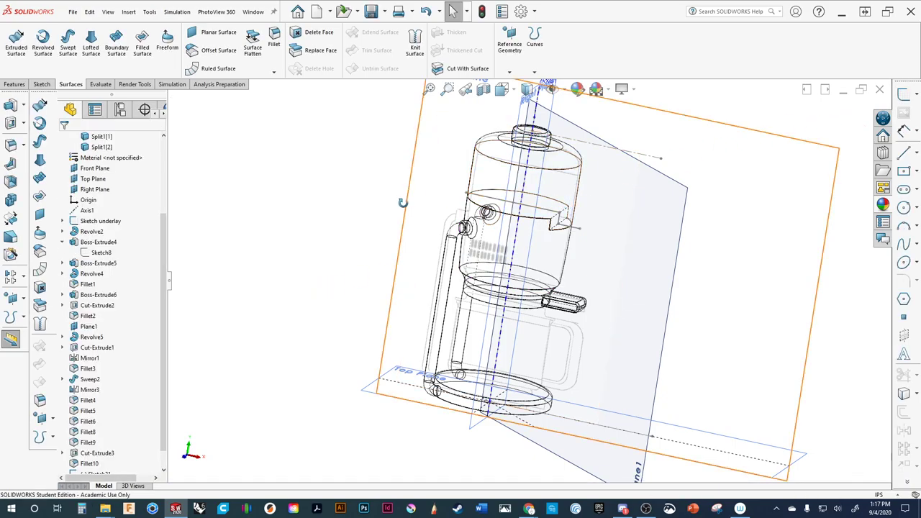
middle_click_drag(412, 208, 338, 266)
scroll(319, 283, "down", 2)
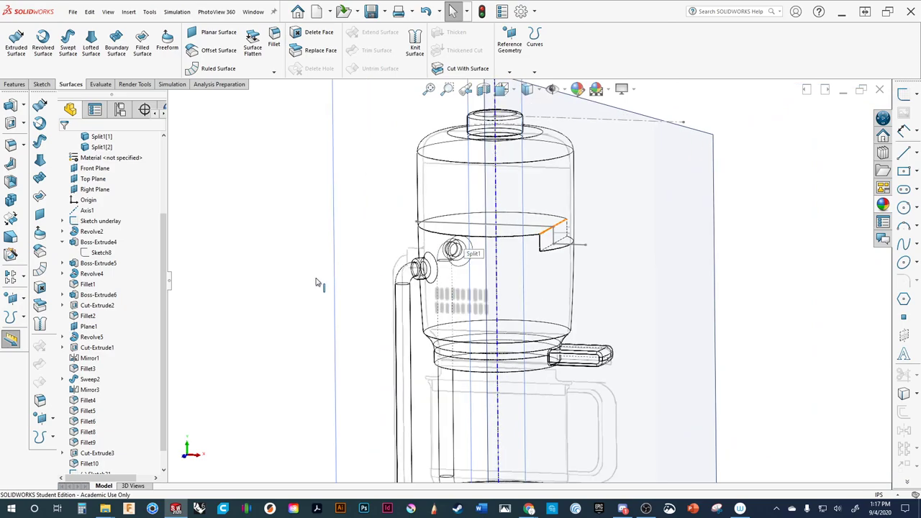
Display the model shaded with edges and examine the stepped split around the main body.
scroll(382, 129, "up", 1)
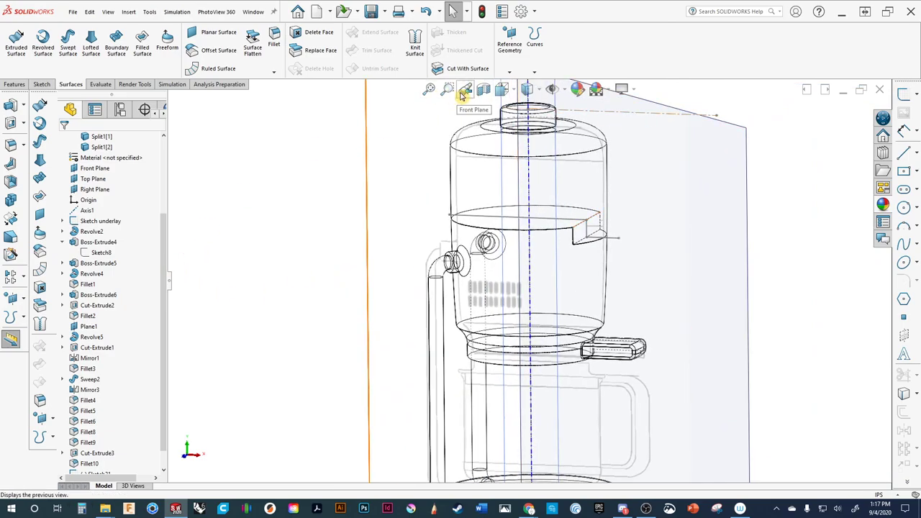
left_click(531, 89)
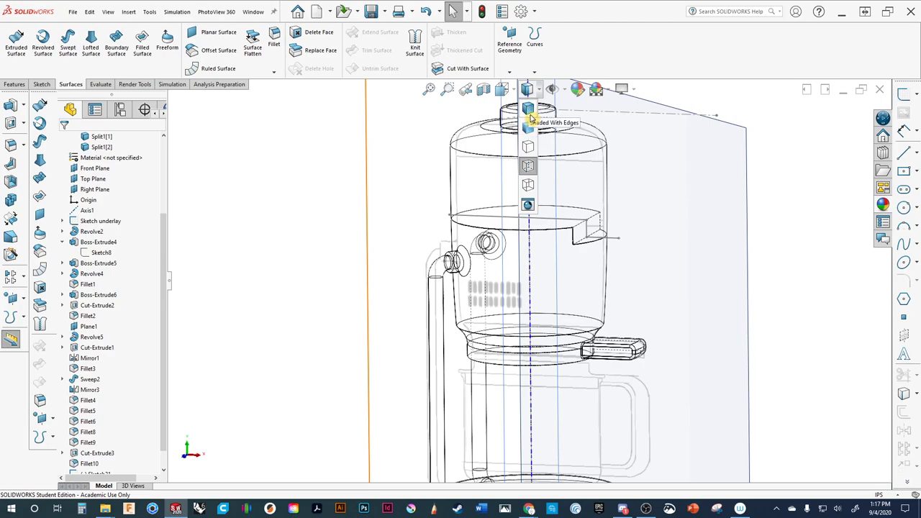
left_click(528, 108)
middle_click_drag(519, 202, 578, 268)
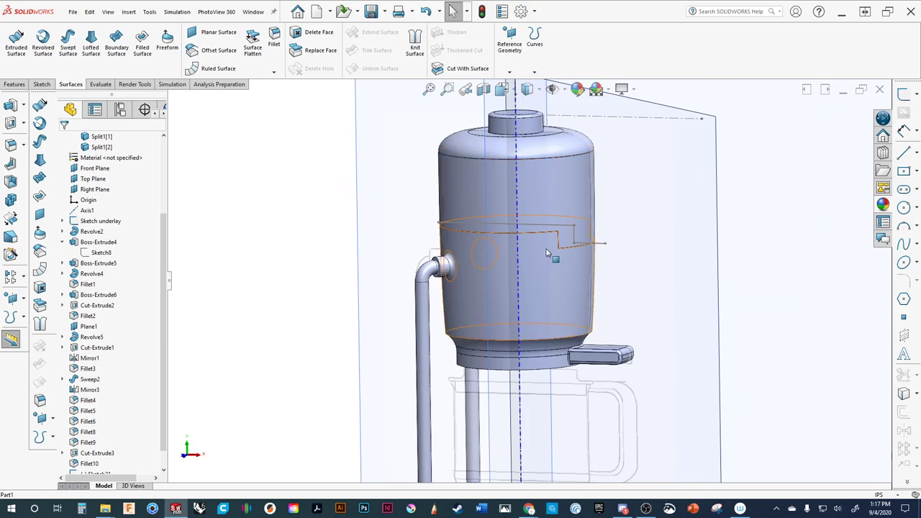
middle_click_drag(551, 257, 454, 215)
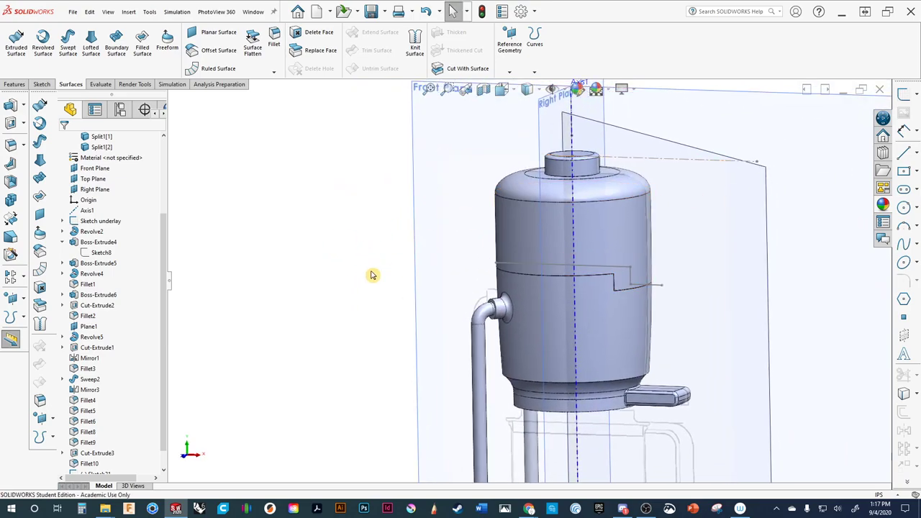
scroll(366, 271, "up", 3)
scroll(431, 257, "down", 3)
scroll(302, 223, "up", 2)
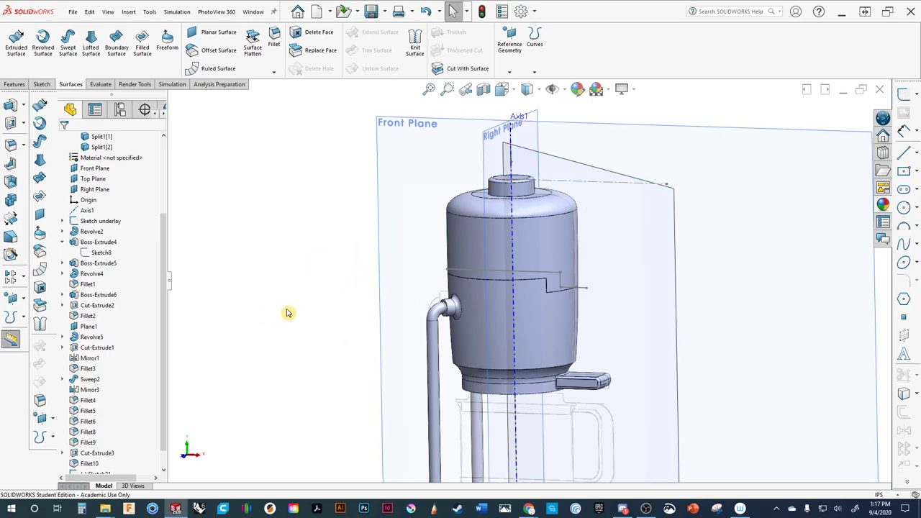
Open the stepped split sketch (Sketch21) for editing and display the model with hidden lines visible.
middle_click_drag(286, 313, 304, 280, "ctrl")
left_click(453, 234)
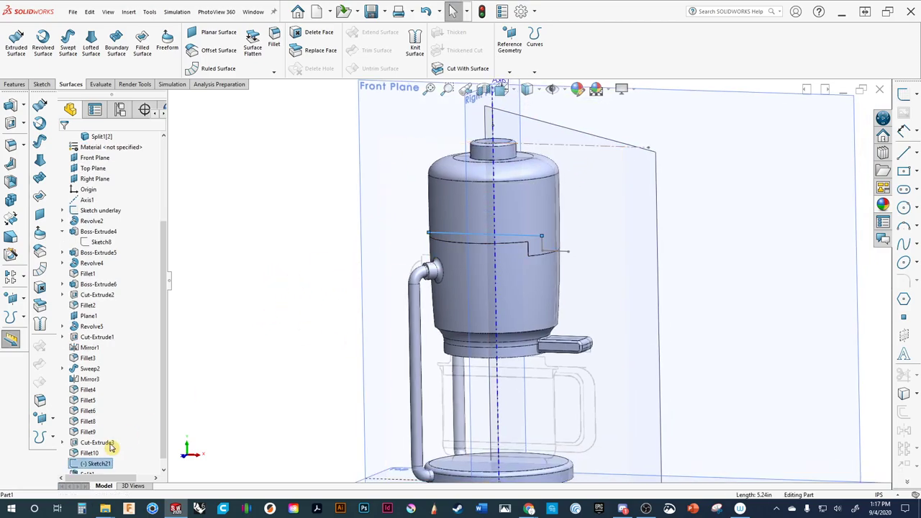
right_click(100, 469)
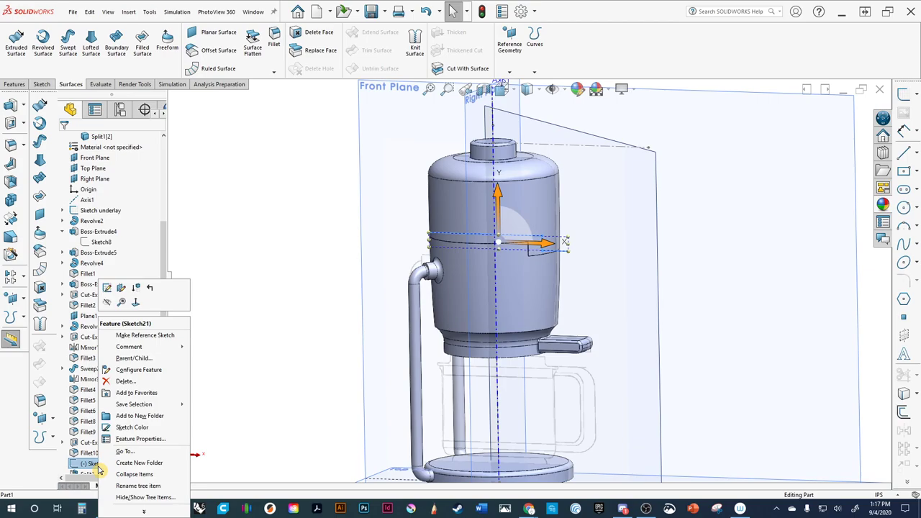
left_click(108, 288)
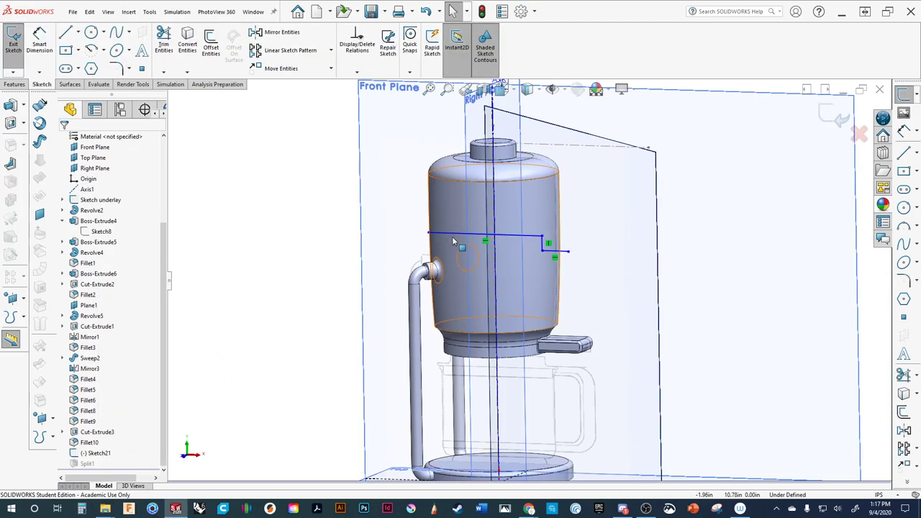
left_click(526, 88)
left_click(529, 172)
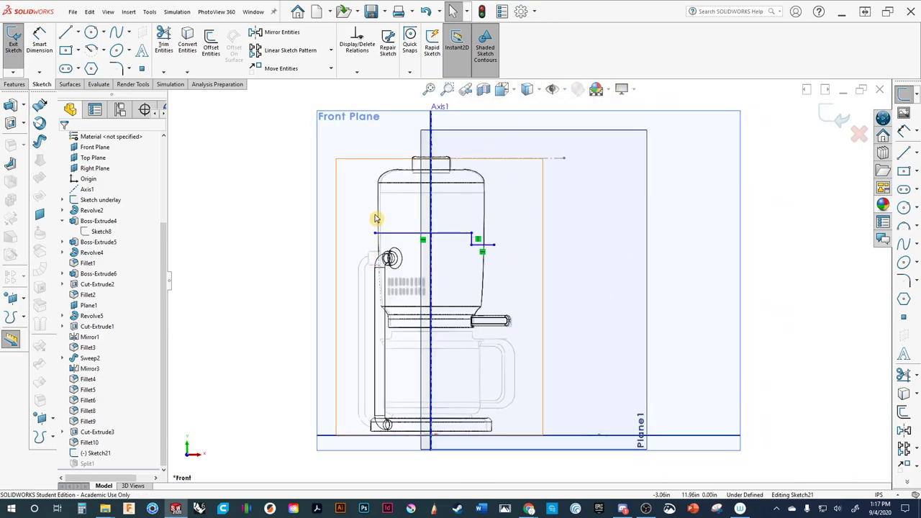
Sketch a horizontal line across the body's upper part, about 2.16 in above the stepped line and extending past both sides.
scroll(338, 198, "down", 5)
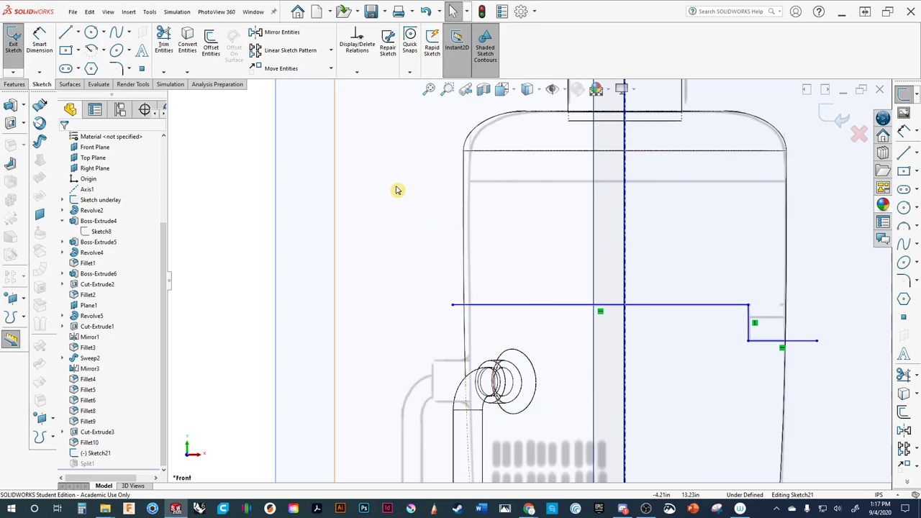
mouse_move(397, 190)
middle_mouse_down("ctrl")
mouse_move(343, 171)
mouse_move(280, 165)
middle_mouse_up("ctrl")
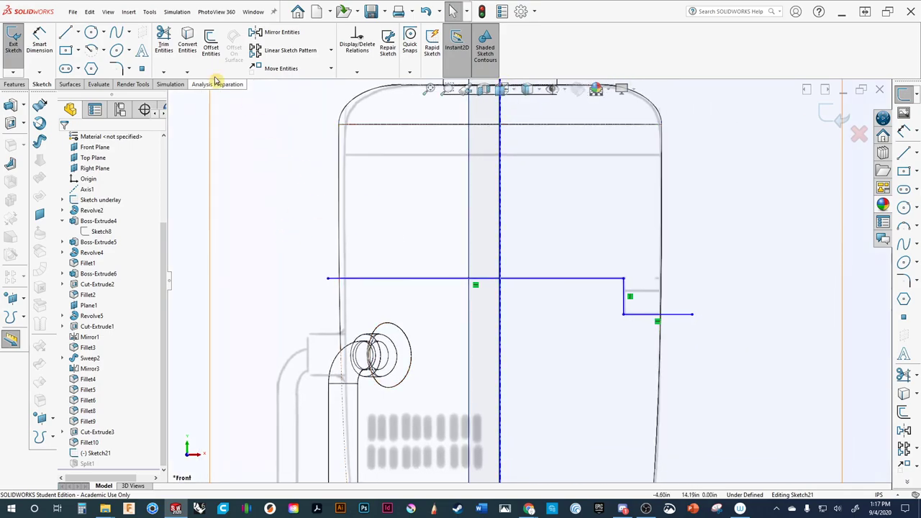
left_click(77, 33)
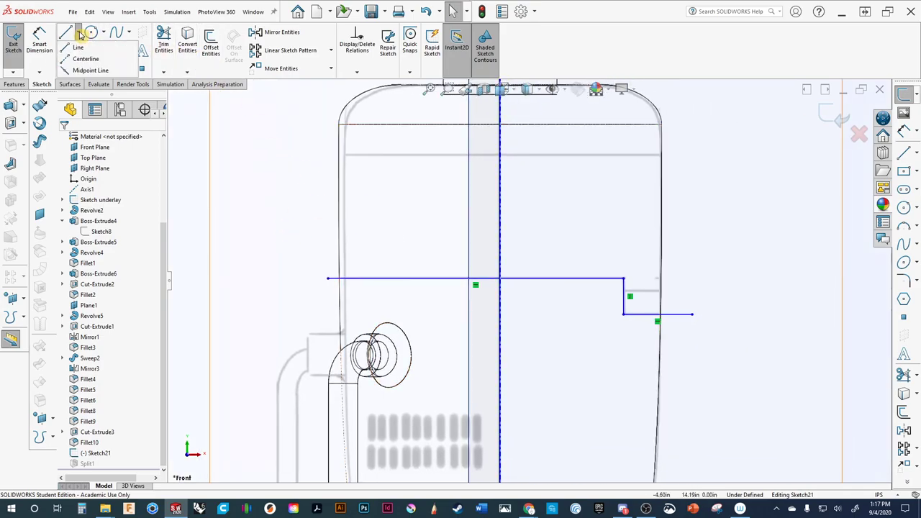
left_click(85, 46)
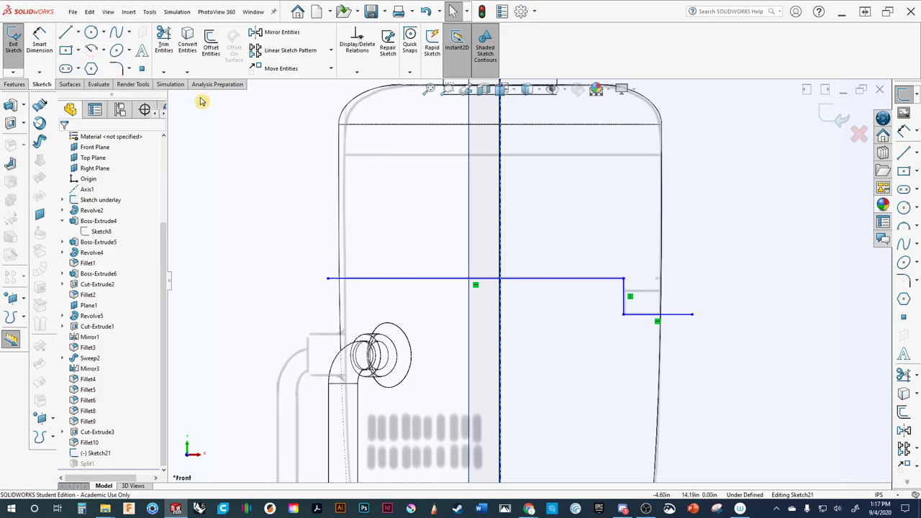
left_click(327, 156)
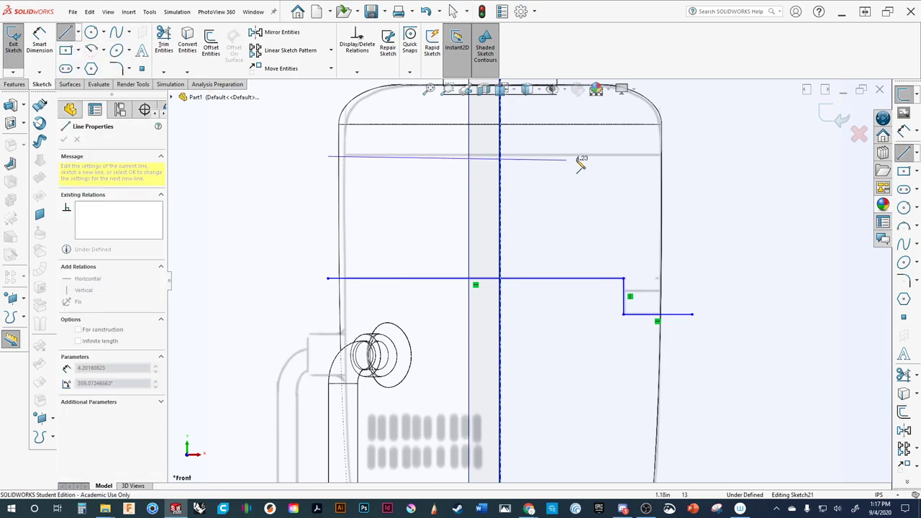
left_click(691, 156)
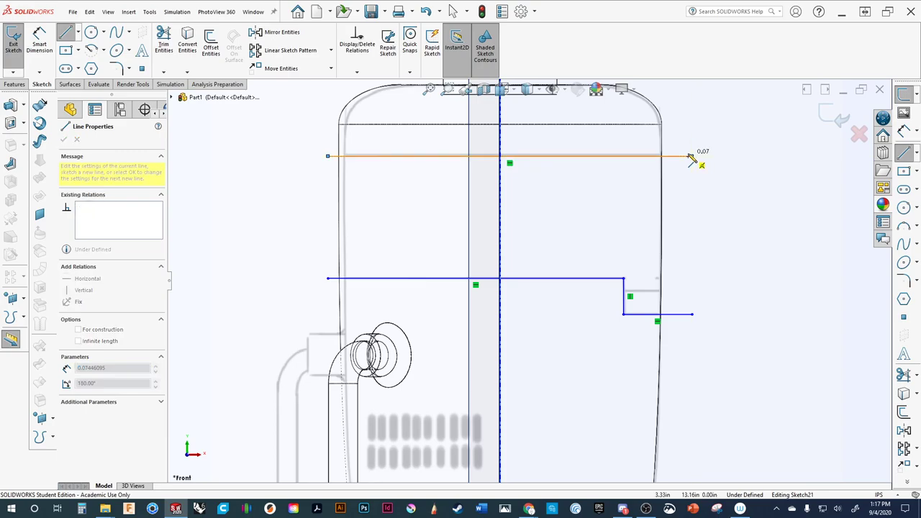
key("Escape")
Dimension the vertical distance between the upper horizontal line and the stepped line's long segment as 2 in.
scroll(399, 212, "up", 5)
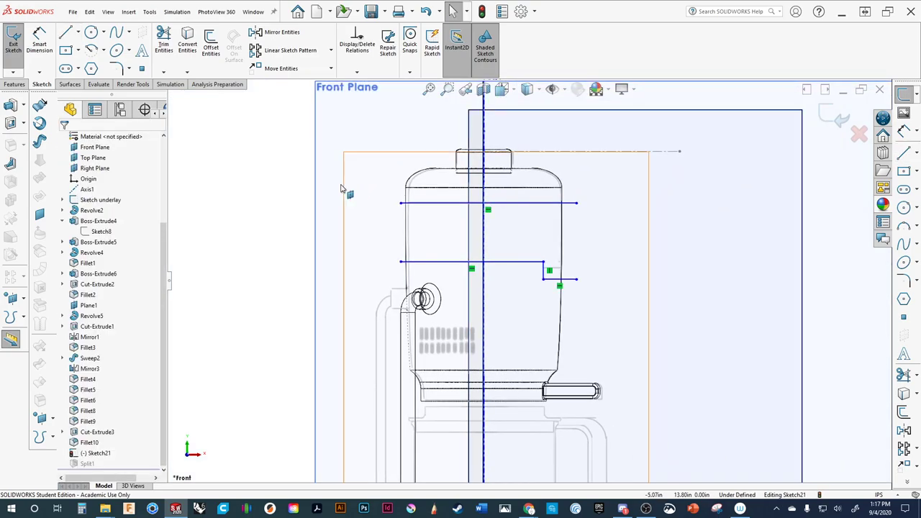
left_click(50, 40)
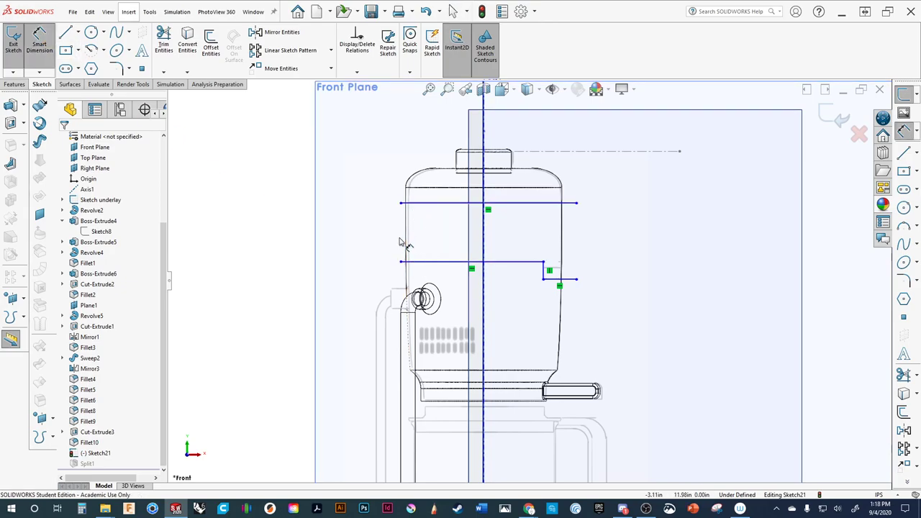
left_click(437, 263)
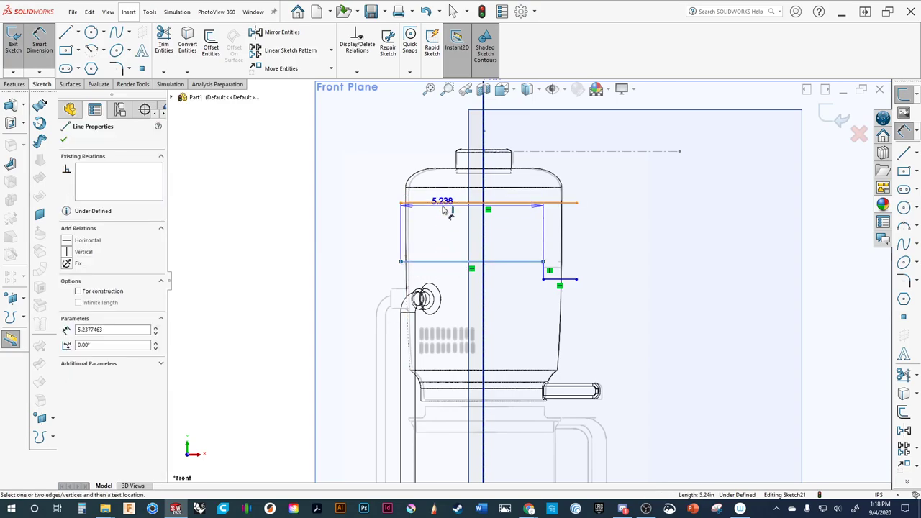
left_click(439, 203)
left_click(335, 234)
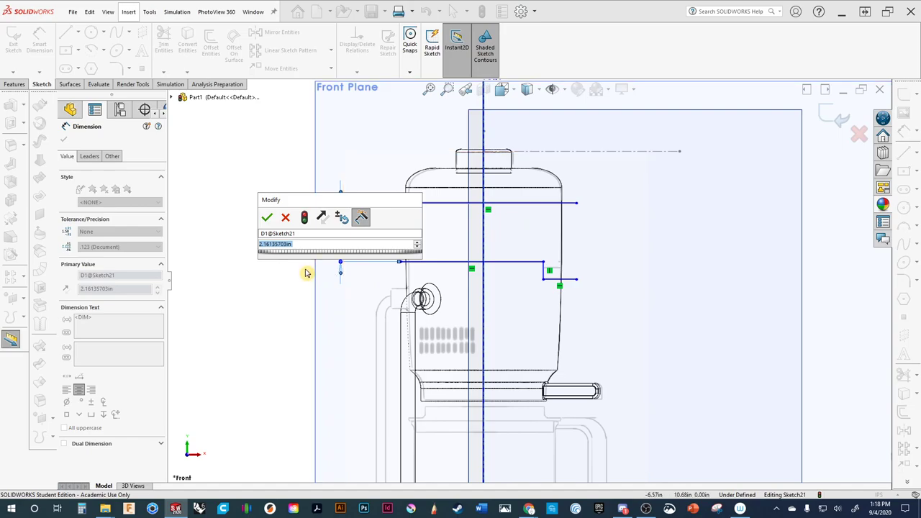
type("2")
key("Return")
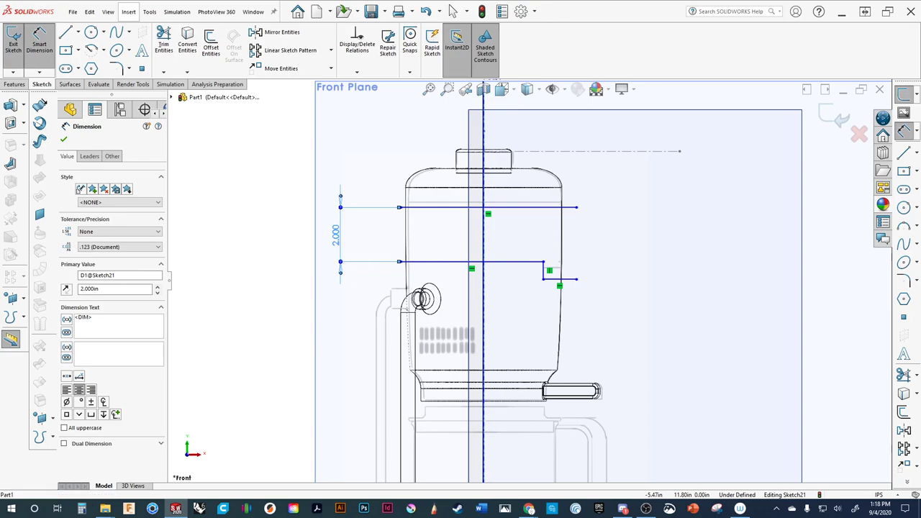
Set the distance between the two horizontal lines to 2.25 in and exit the sketch so the split updates.
double_click(336, 241)
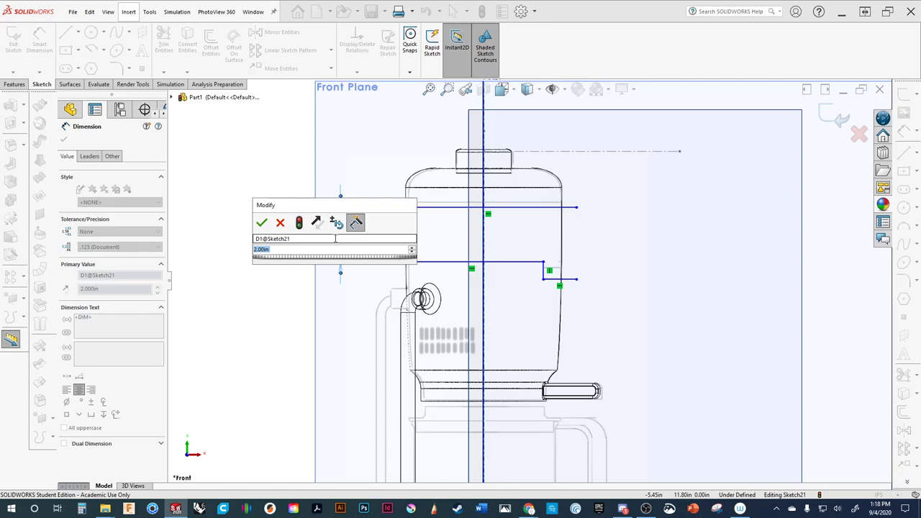
type("2.25")
key("Return")
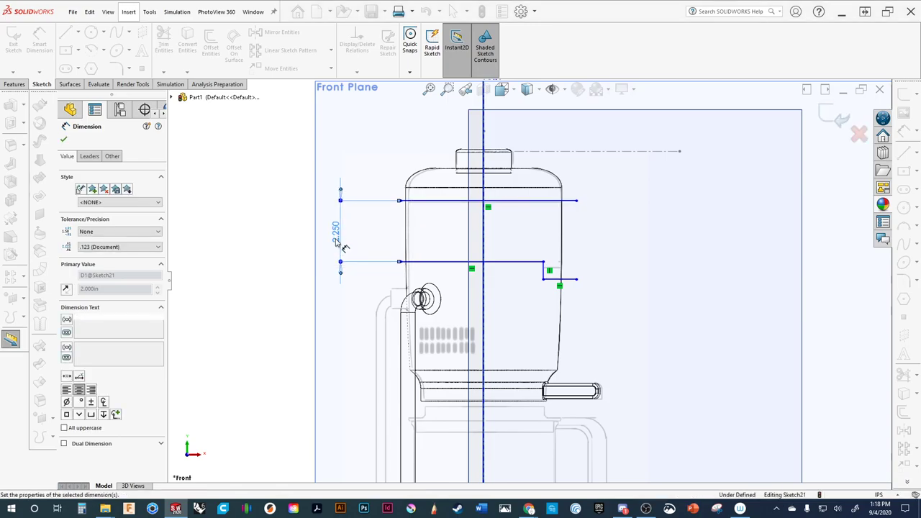
left_click(843, 121)
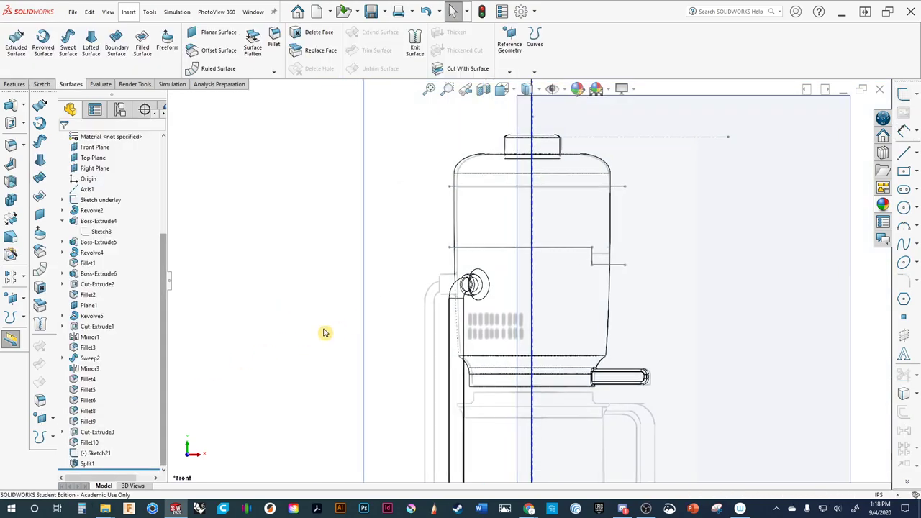
Display the model shaded with edges and highlight Split1[3], Split1[2] and Split1[1] in turn to check the resulting bodies.
middle_click_drag(324, 332, 299, 370)
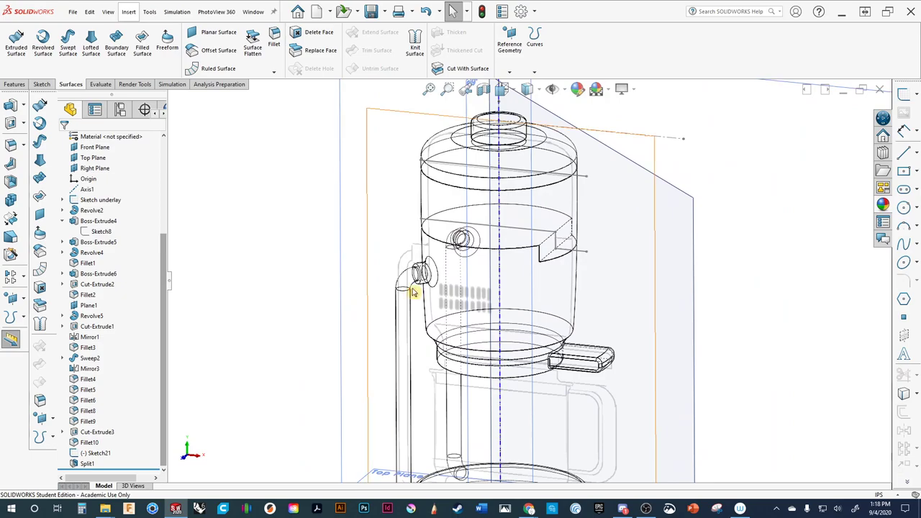
scroll(117, 180, "up", 5)
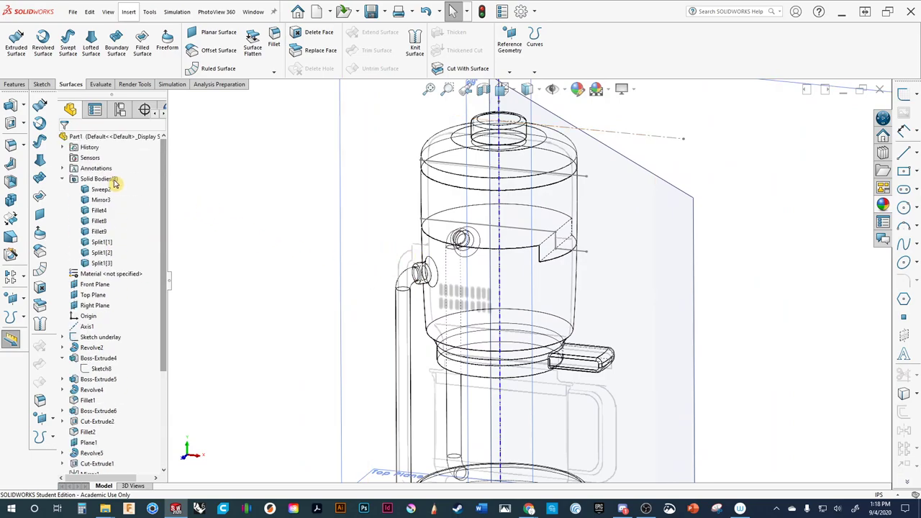
left_click(100, 263)
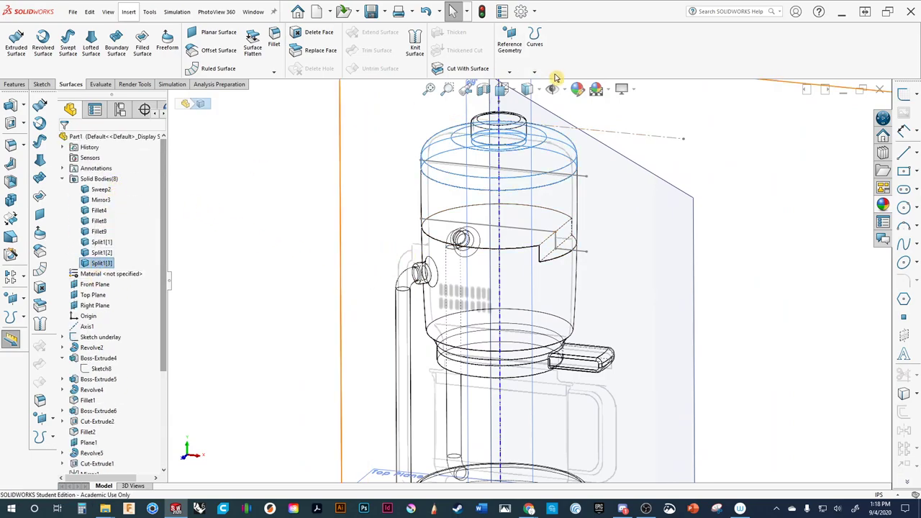
left_click(527, 89)
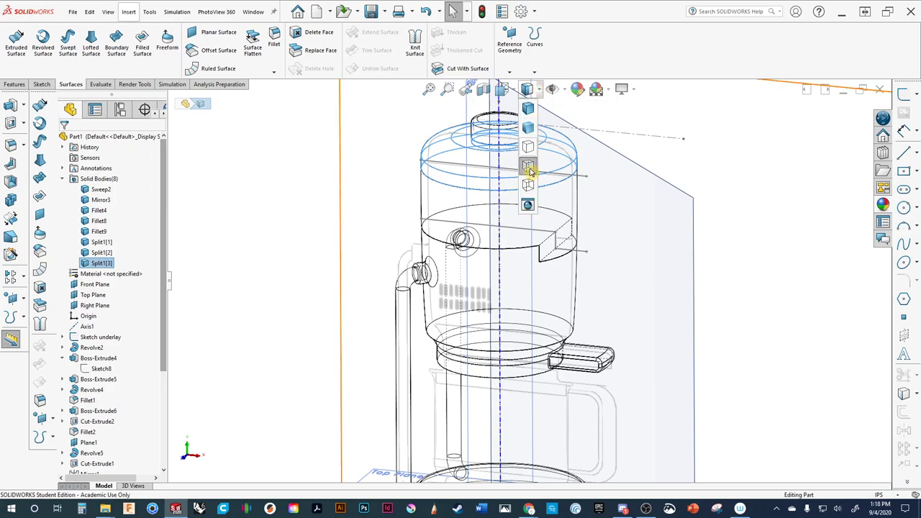
left_click(528, 108)
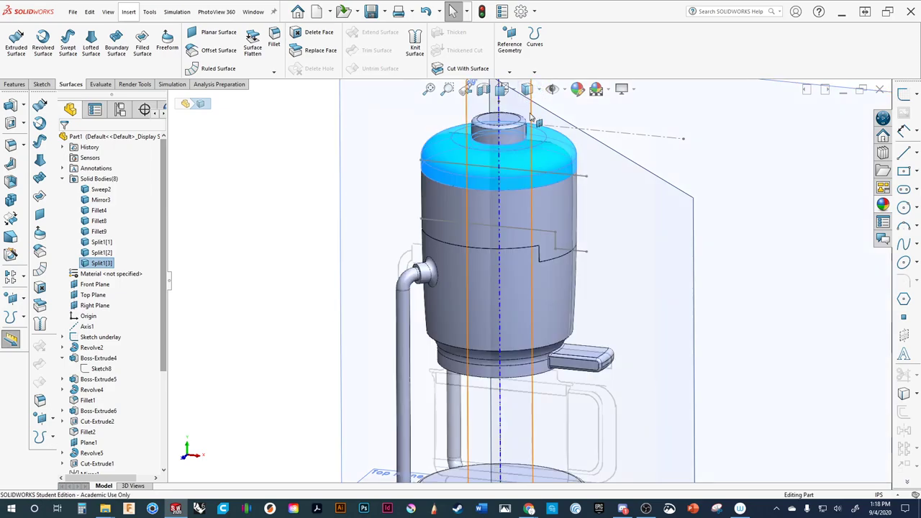
left_click(99, 252)
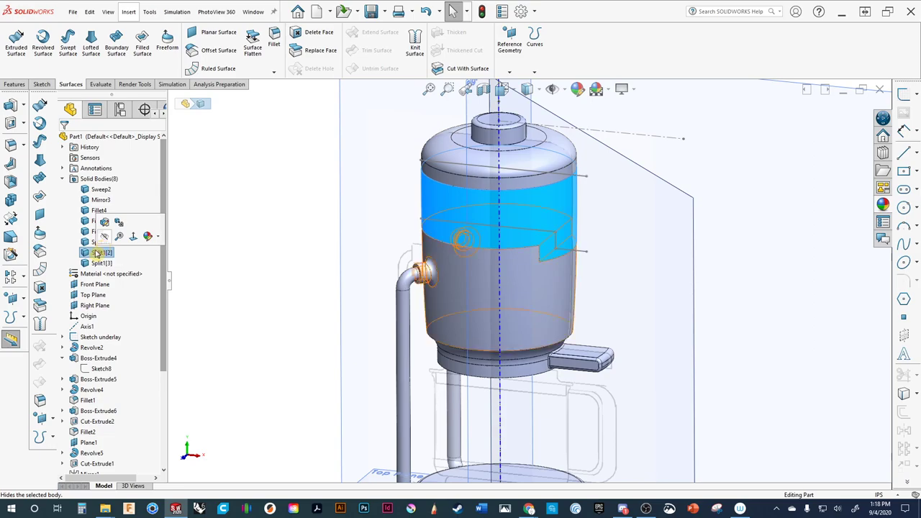
left_click(100, 242)
left_click(198, 276)
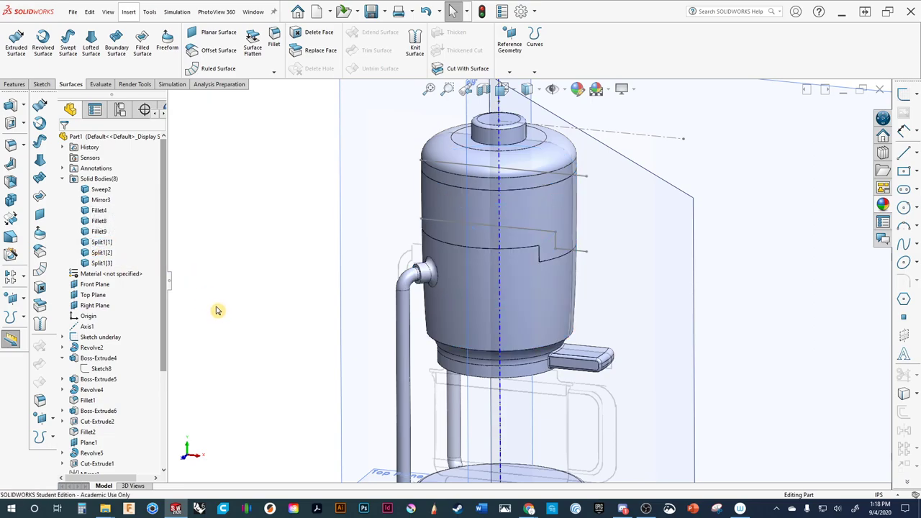
Compare the split main body in plain Shaded display, then return to Shaded With Edges.
scroll(230, 292, "down", 1)
scroll(461, 241, "down", 5)
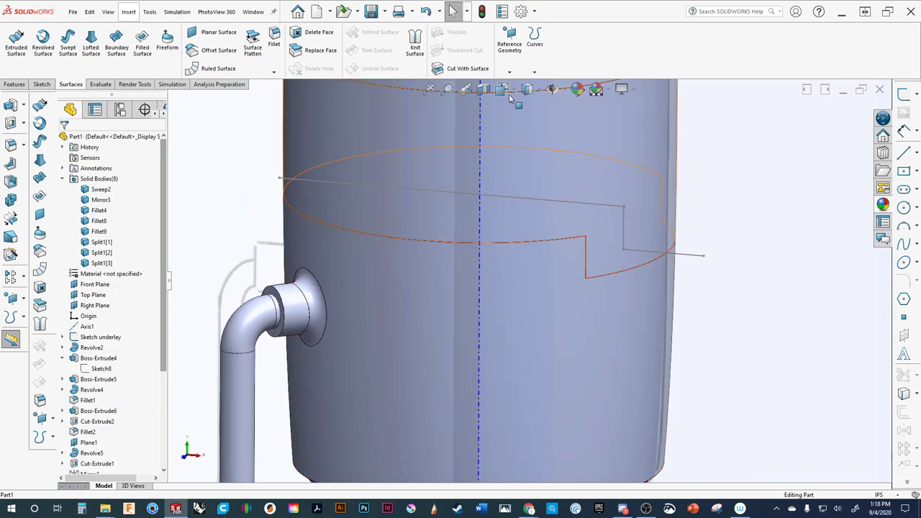
left_click(534, 87)
left_click(532, 136)
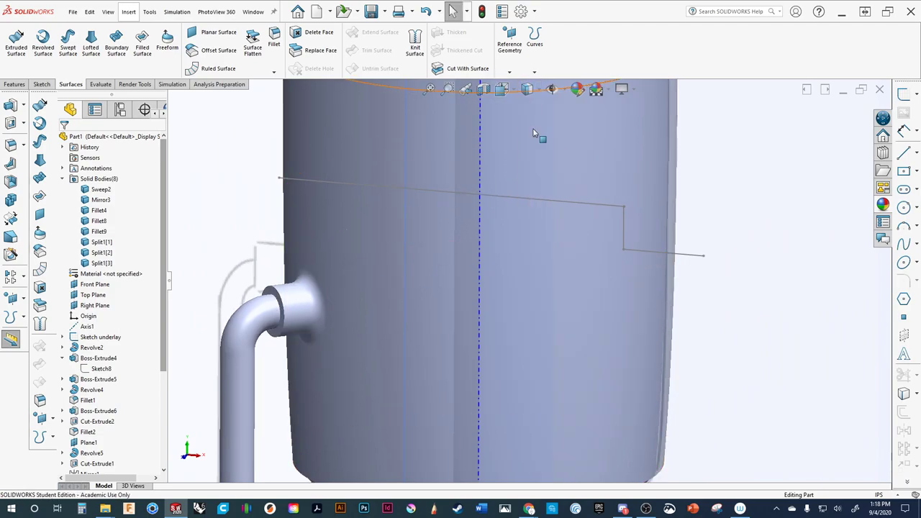
key("f")
middle_click_drag(692, 267, 520, 173)
left_click(541, 92)
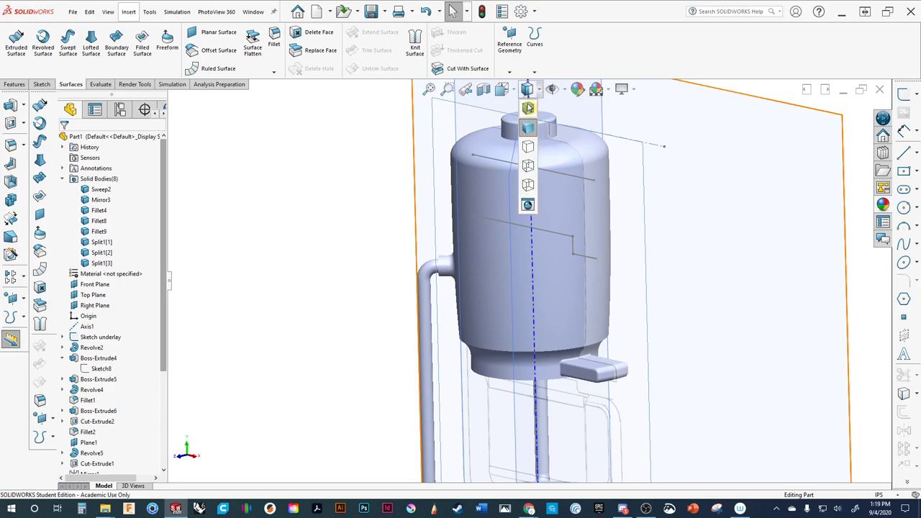
left_click(530, 105)
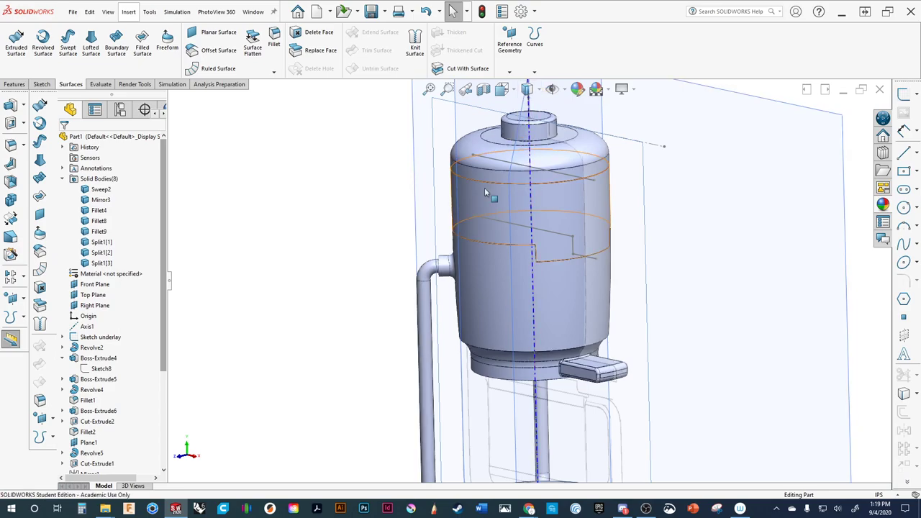
Hide the main body's middle section, Split1[2], to expose the adjoining faces of the upper and lower sections.
left_click(91, 264)
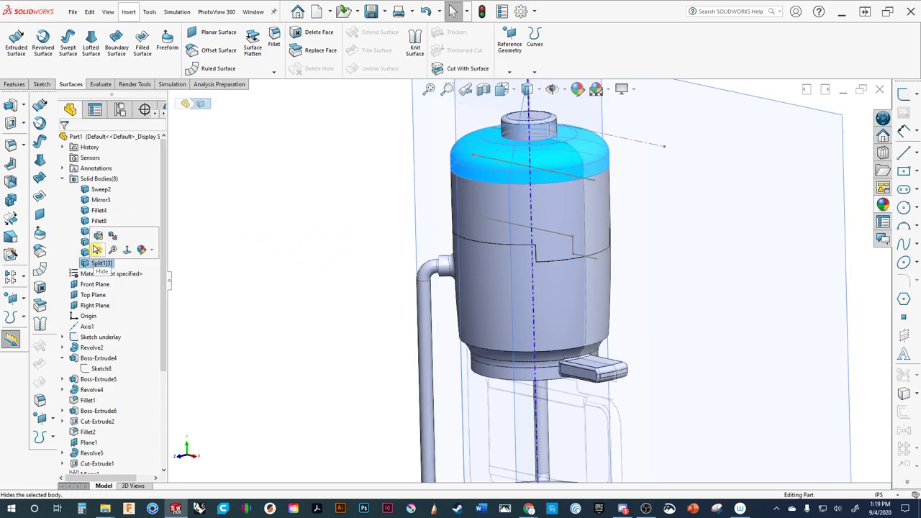
left_click(99, 252)
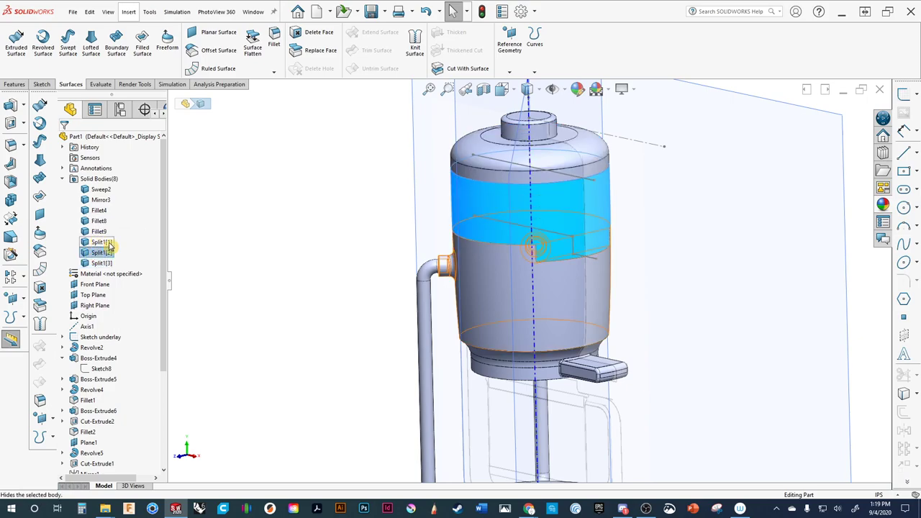
left_click(109, 246)
Fillet the bottom circular edge of the main body's upper section with a 0.01 in radius.
scroll(461, 273, "down", 5)
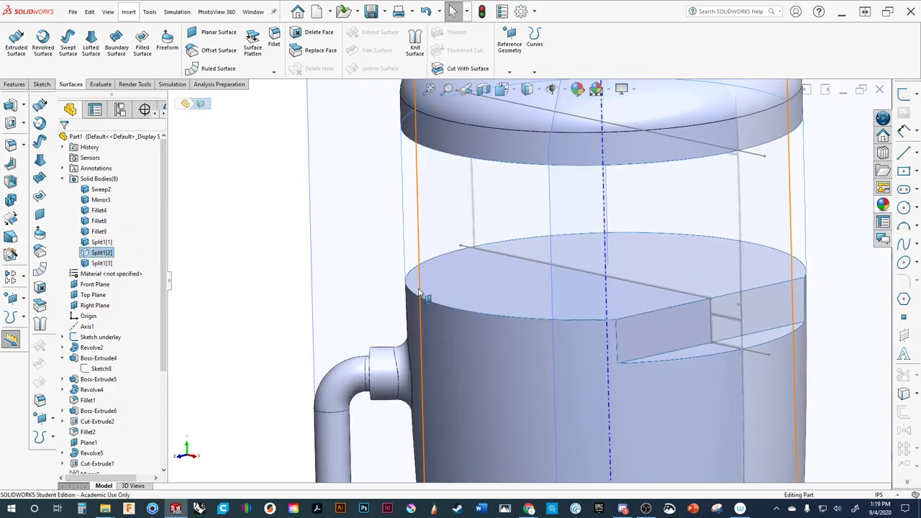
middle_click_drag(419, 292, 464, 311)
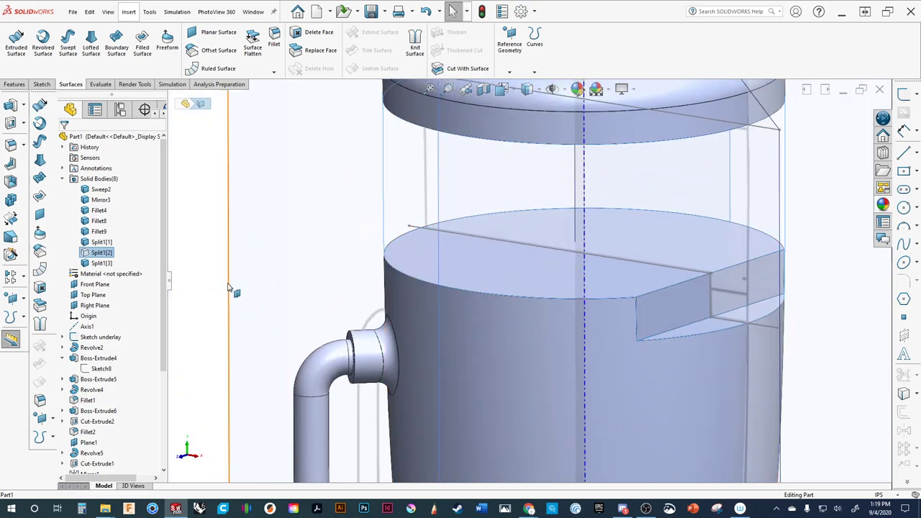
middle_click_drag(214, 259, 238, 295, "ctrl")
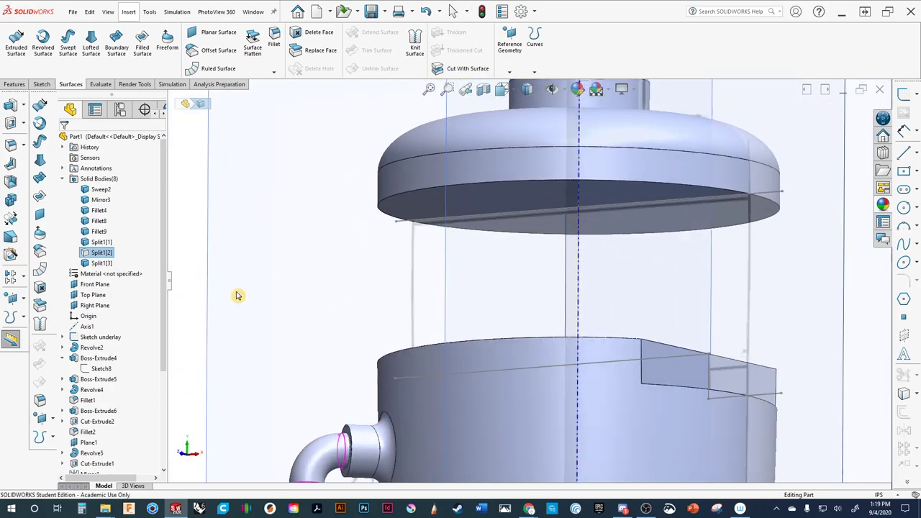
key("f")
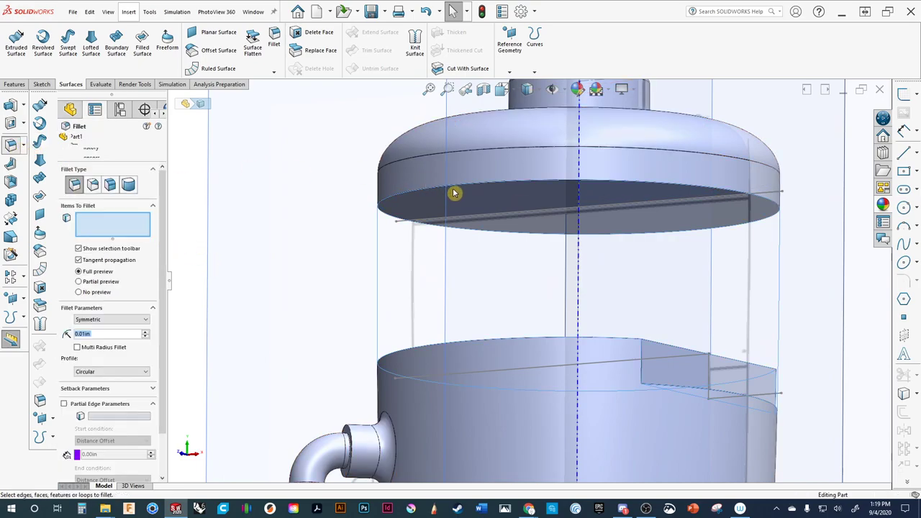
left_click(453, 191)
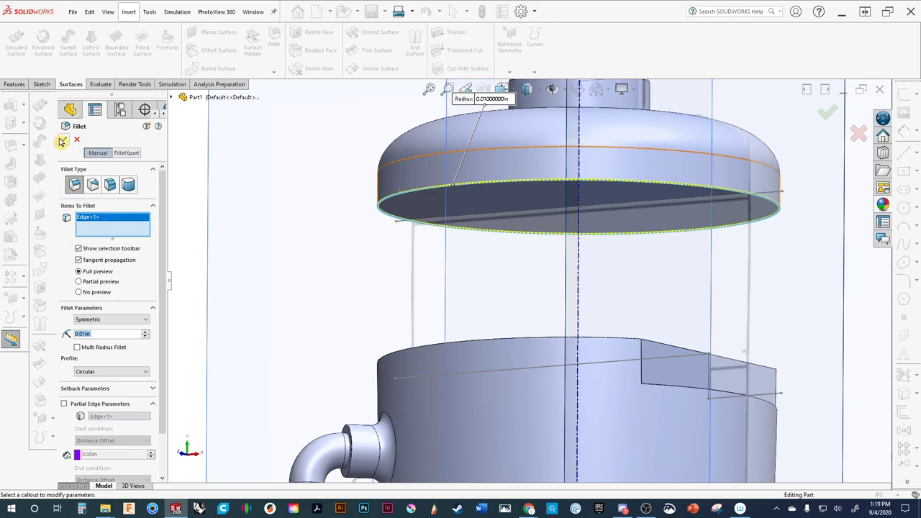
left_click(62, 140)
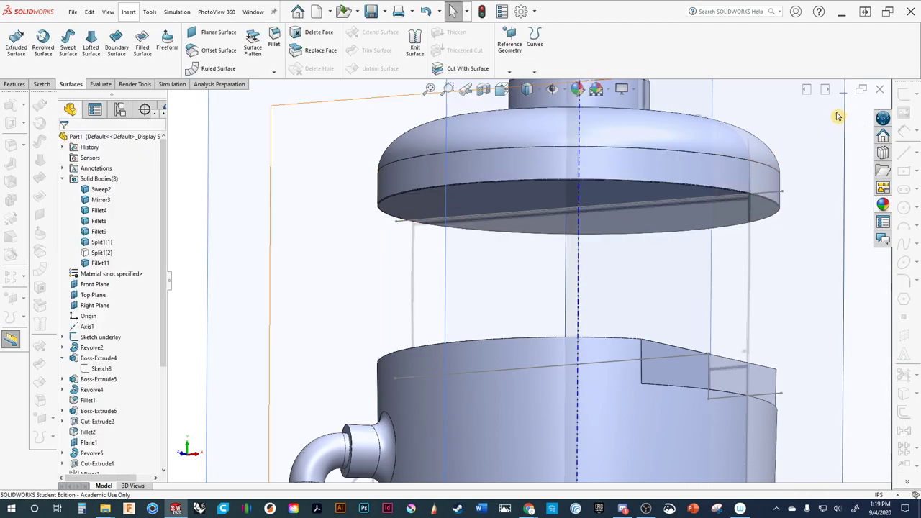
Fillet the lower section's top rim, the notch's upper and lower straight edges and its outer arc with a 0.01 in radius.
middle_click_drag(394, 321, 430, 255, "ctrl")
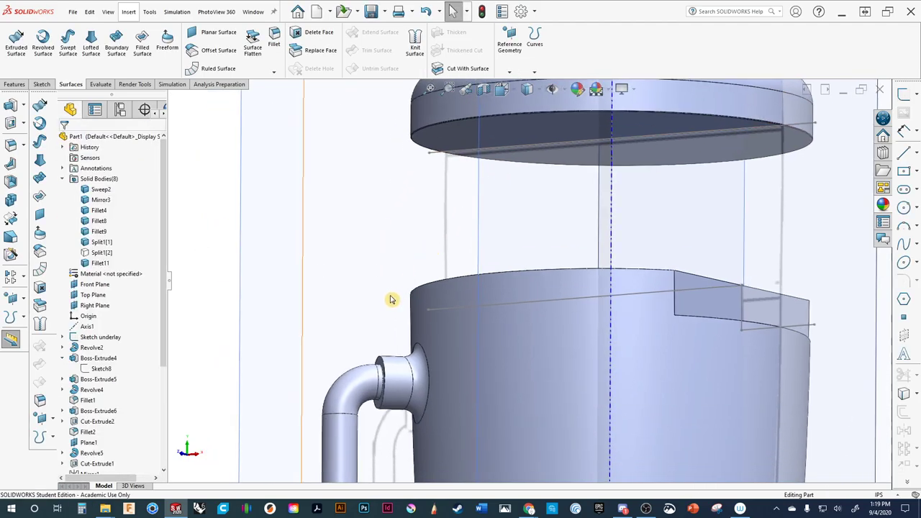
middle_click_drag(391, 299, 468, 359)
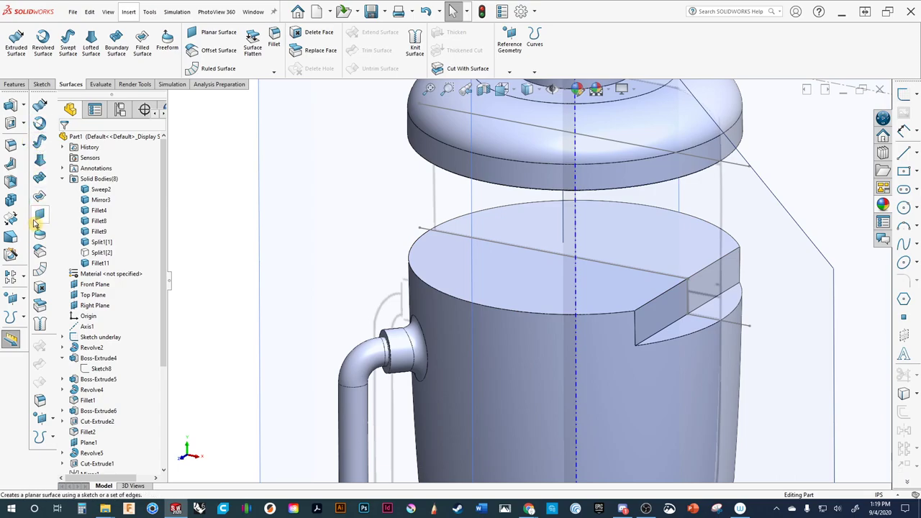
left_click(13, 145)
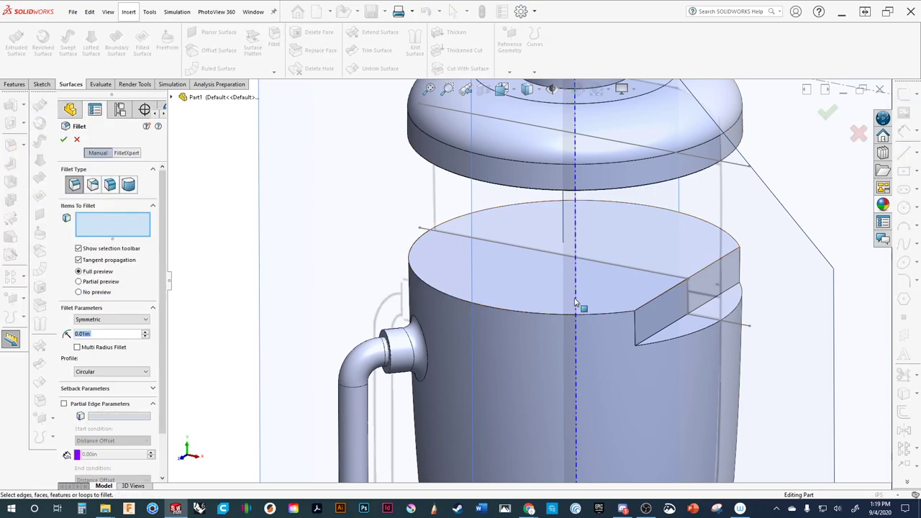
left_click(544, 318)
scroll(617, 343, "down", 3)
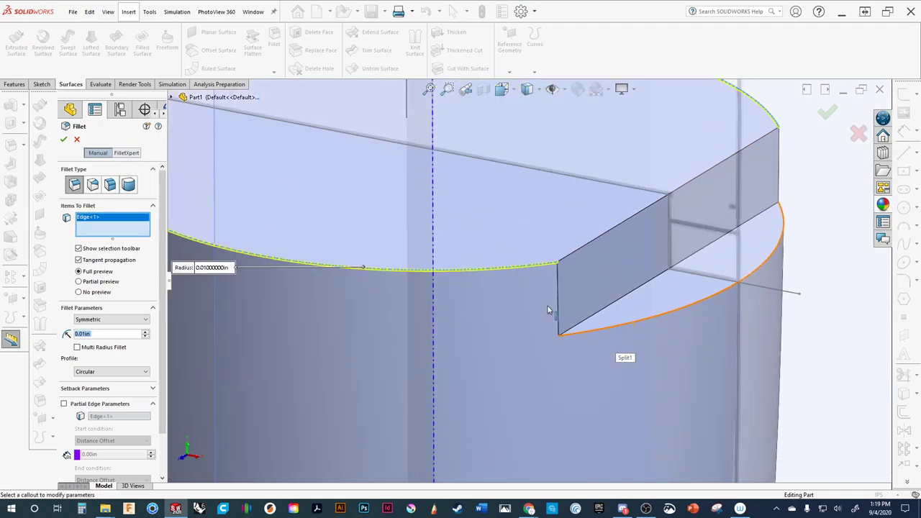
left_click(569, 328)
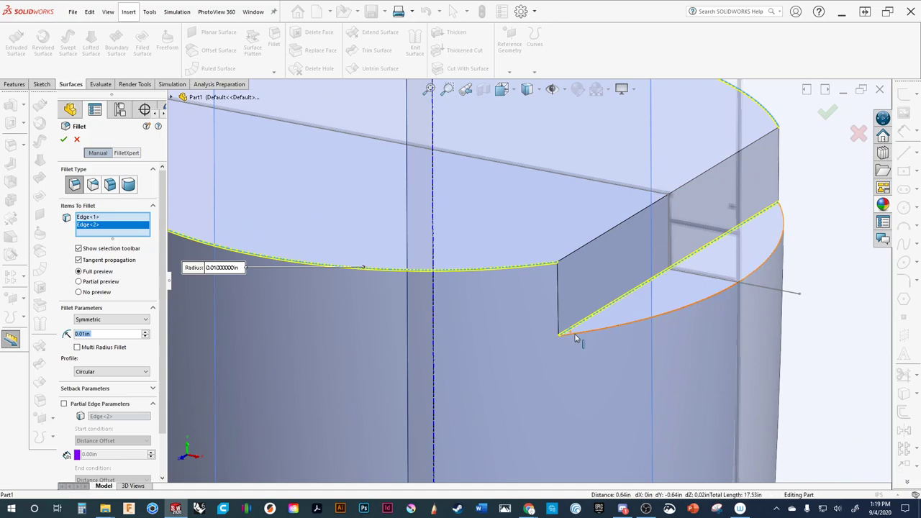
left_click(573, 335)
left_click(562, 259)
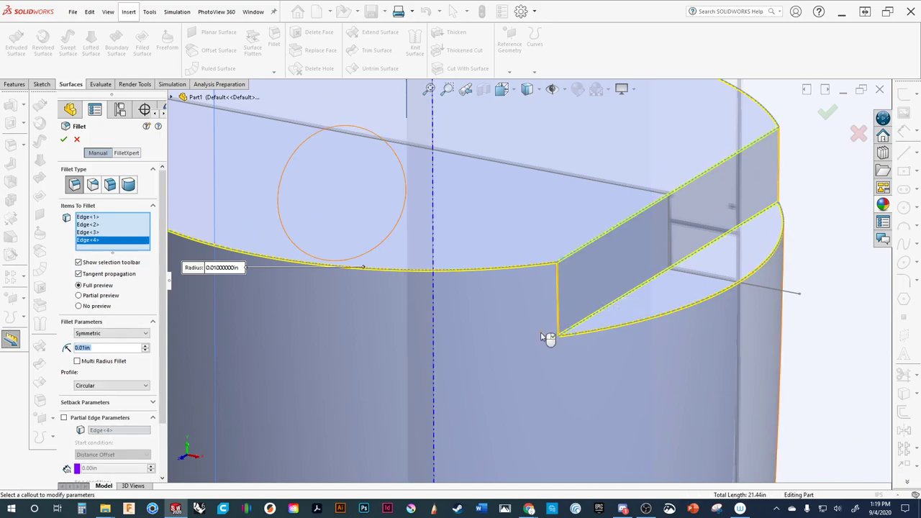
scroll(640, 316, "up", 5)
middle_click_drag(641, 317, 546, 364)
left_click(828, 114)
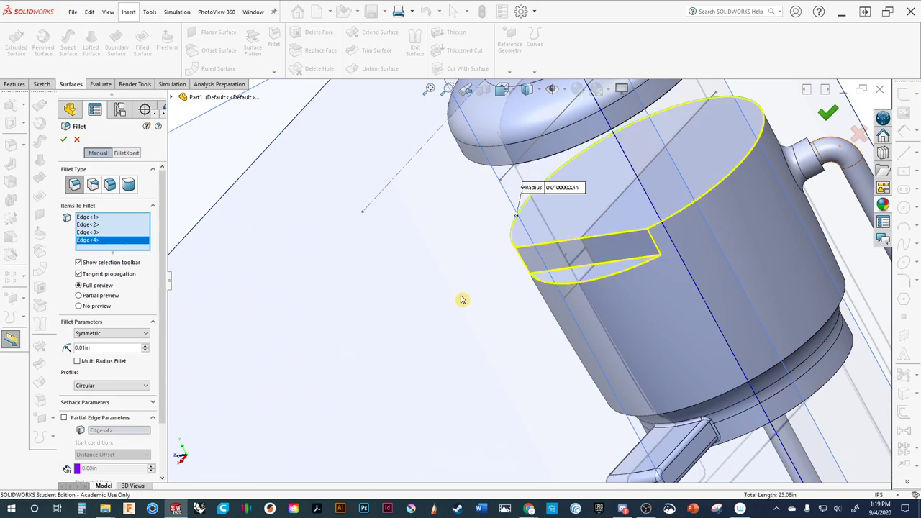
Hide the upper and lower bodies, Fillet11 and Fillet12, and show the middle body Split1[2].
middle_click_drag(376, 328, 195, 292)
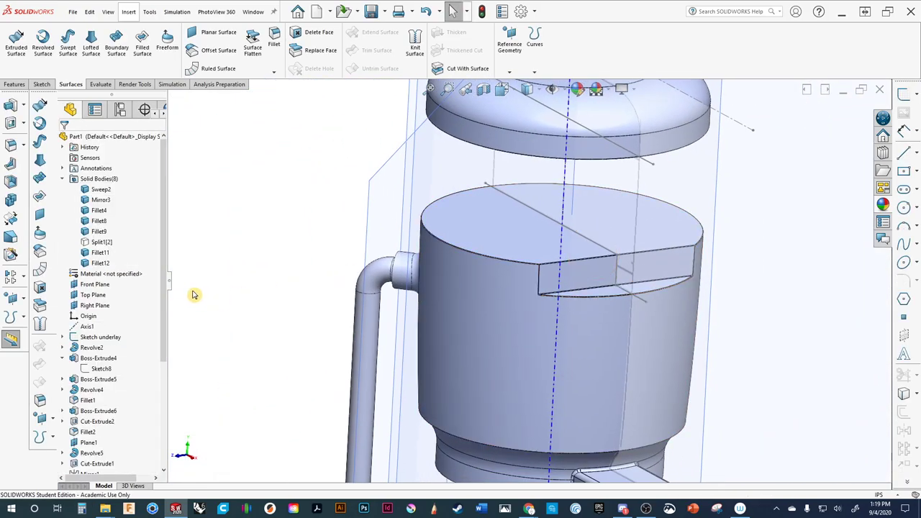
left_click(84, 255)
left_click(92, 240)
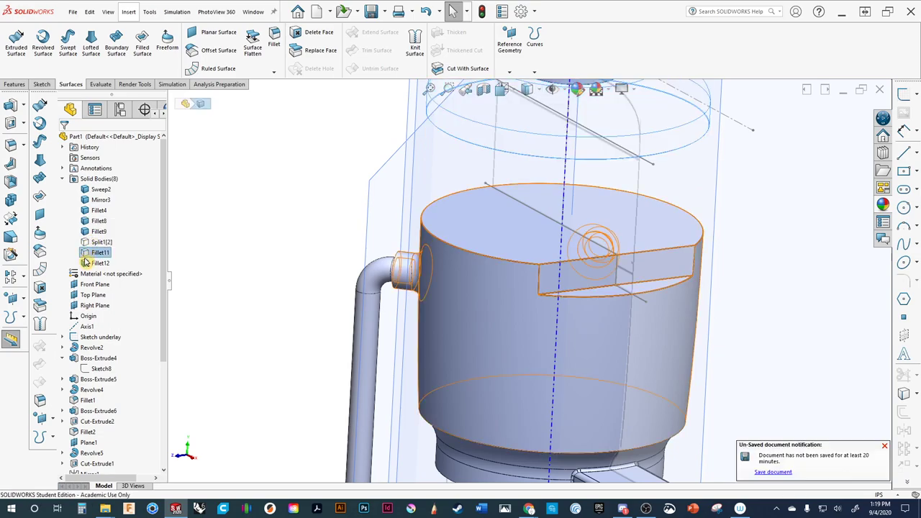
left_click(100, 263)
left_click(93, 247)
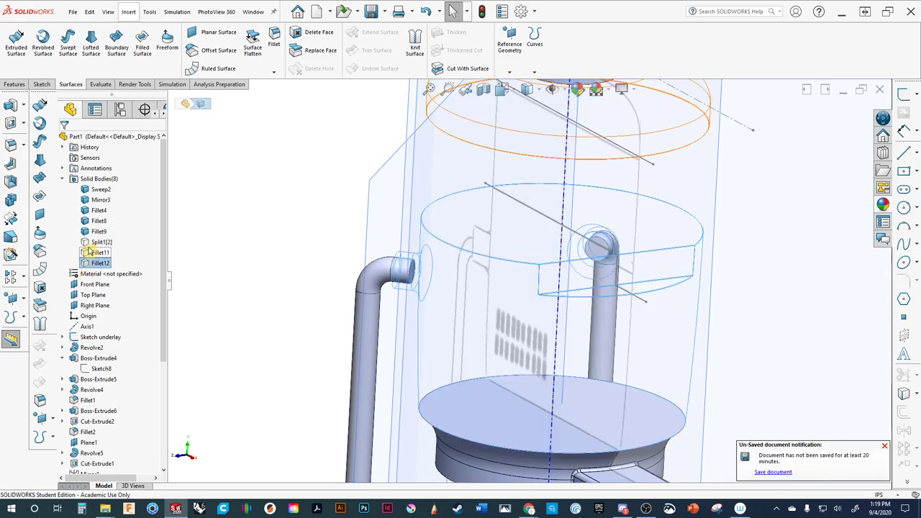
left_click(89, 245)
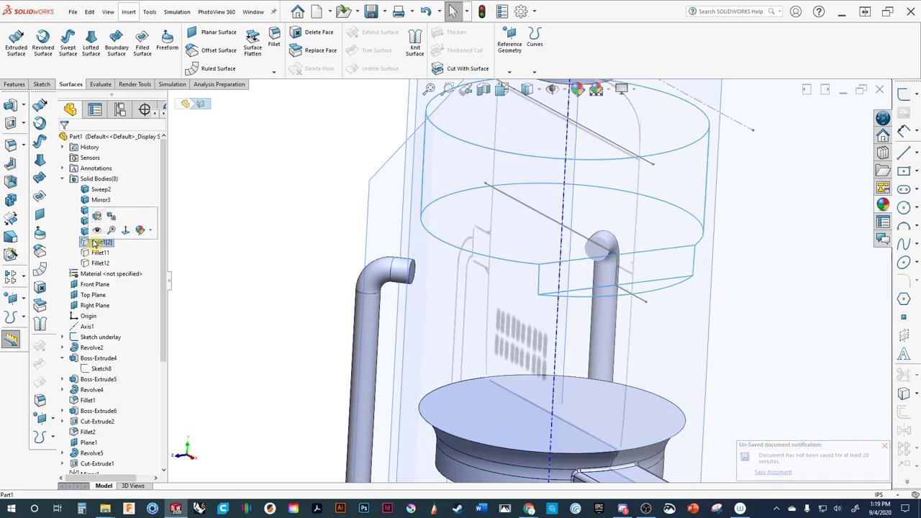
left_click(97, 230)
middle_click_drag(281, 246, 380, 243)
left_click(287, 248)
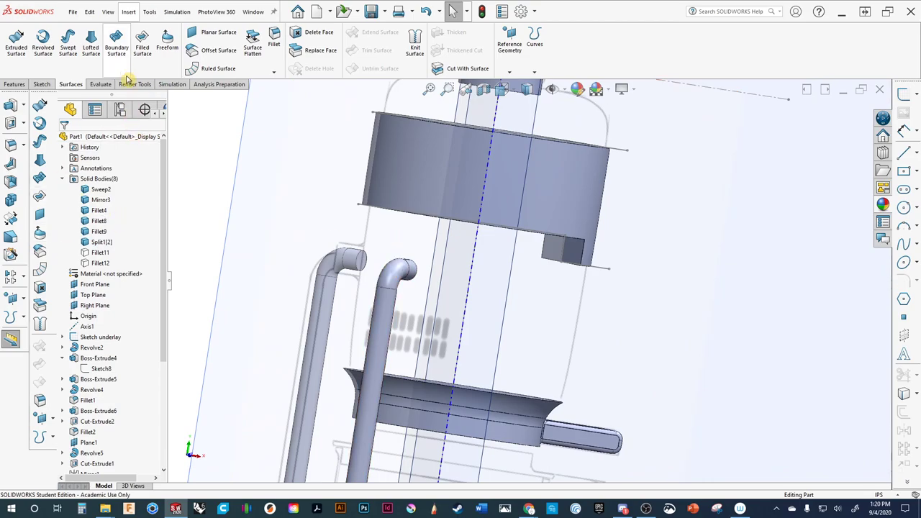
Fillet the middle body's lower rim, the step's upper edge, the step's bottom face and the body's top face with a 0.01 in radius.
left_click(274, 39)
scroll(419, 195, "down", 5)
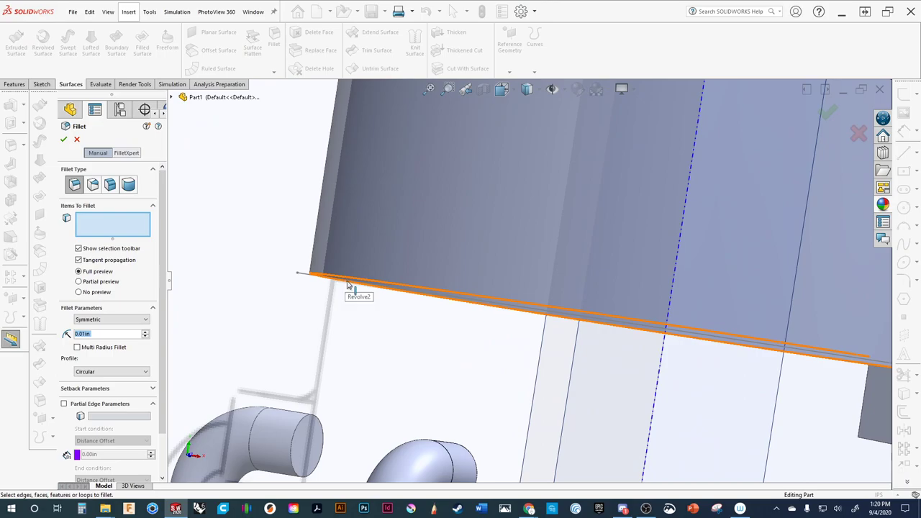
left_click(348, 285)
middle_click_drag(442, 298, 735, 215)
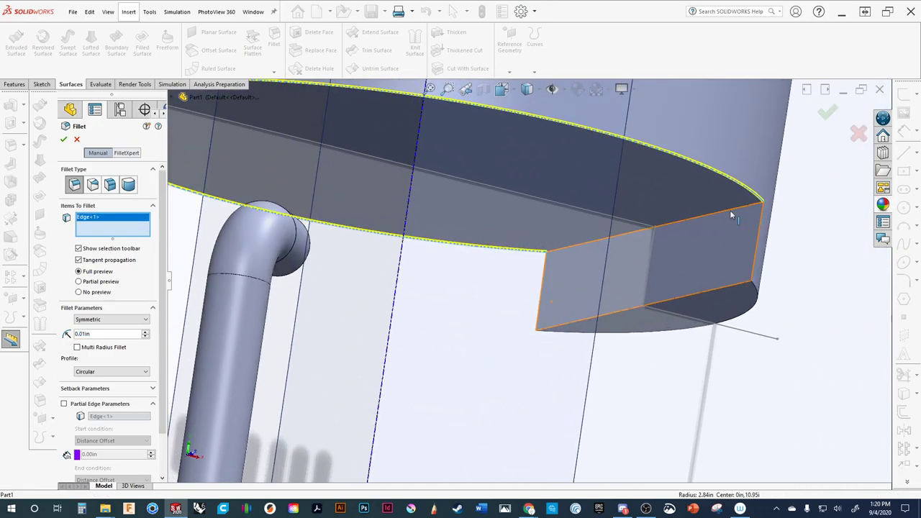
left_click(731, 215)
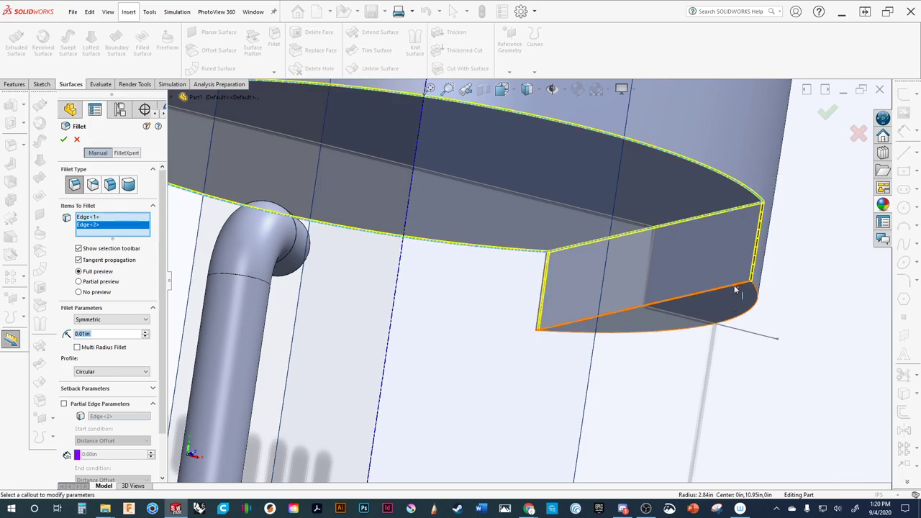
left_click(736, 297)
middle_click_drag(688, 298, 654, 282)
left_click(723, 215)
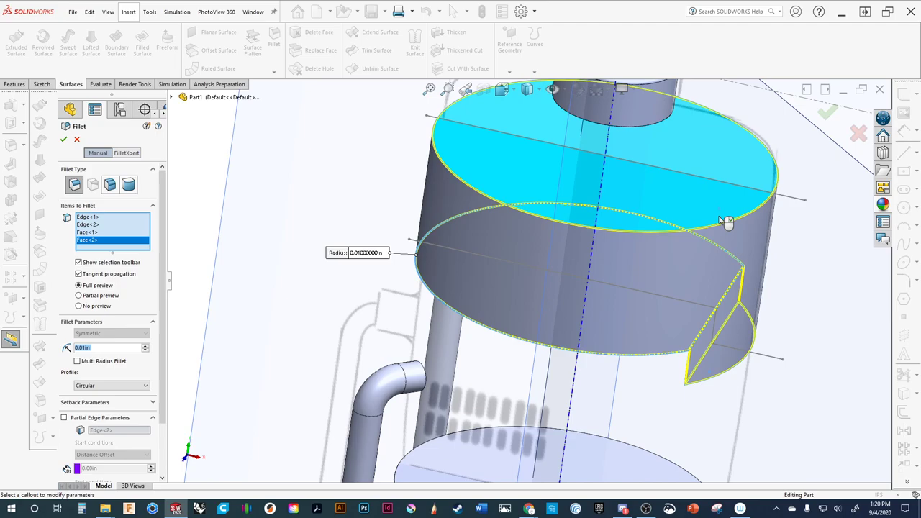
left_click(825, 120)
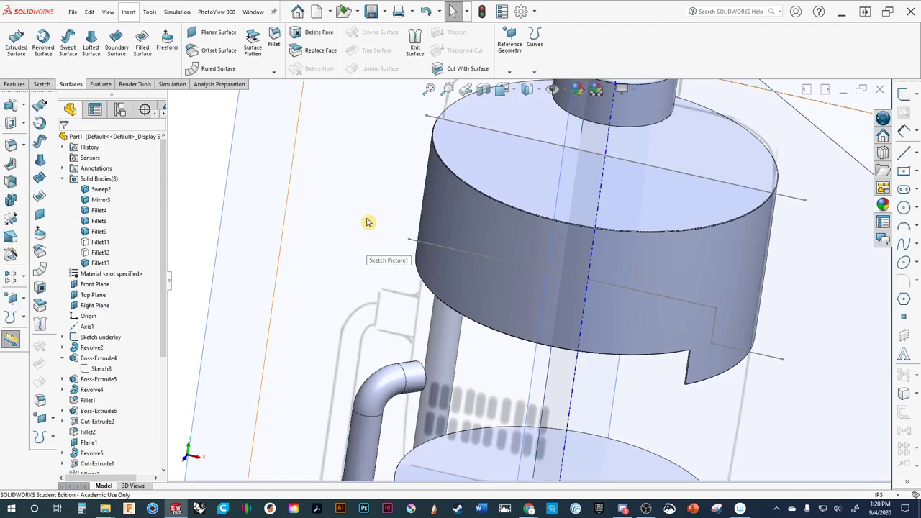
scroll(366, 222, "up", 3)
middle_click_drag(367, 231, 317, 231)
left_click(99, 241)
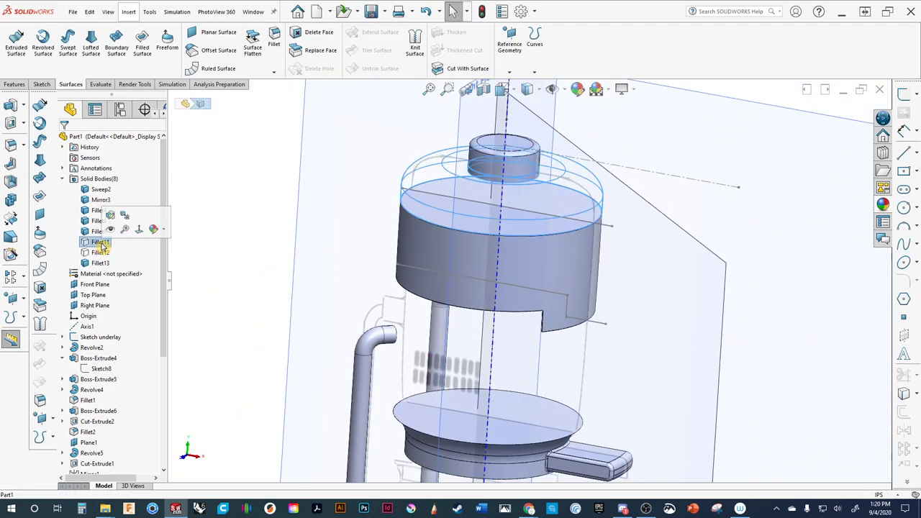
scroll(109, 219, "down", 5)
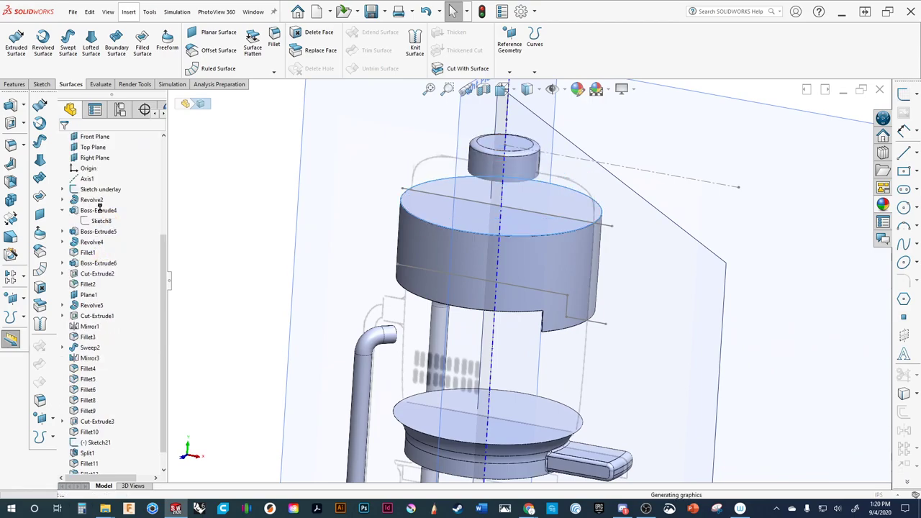
left_click(155, 267)
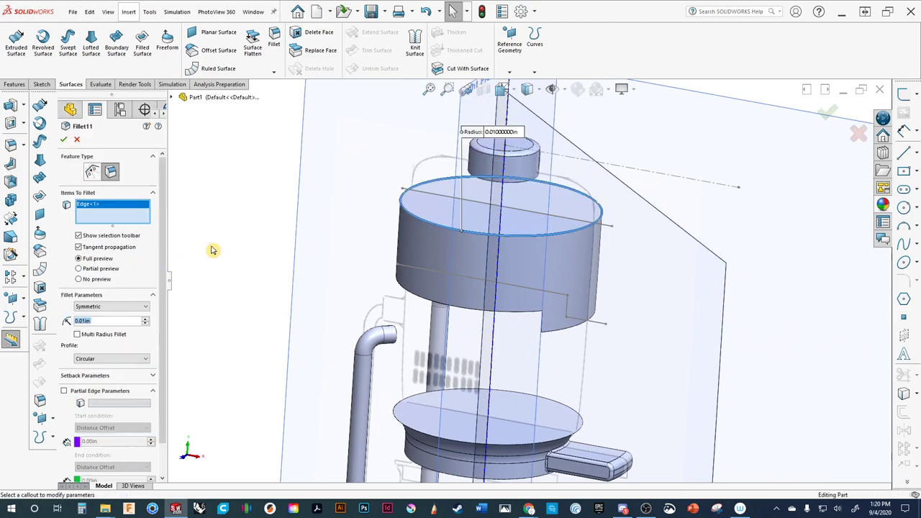
left_click(77, 141)
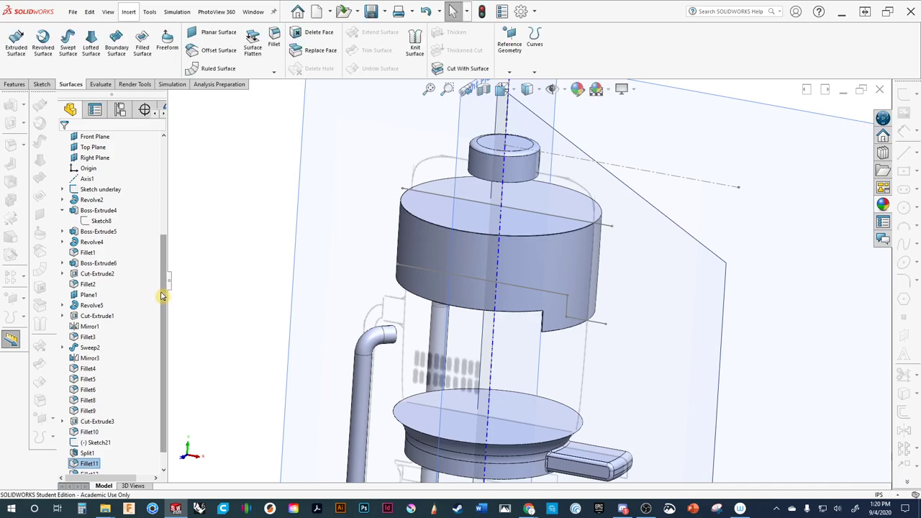
Show the hidden upper and lower bodies, Fillet11 and Fillet12, together with the middle section.
left_click(104, 243)
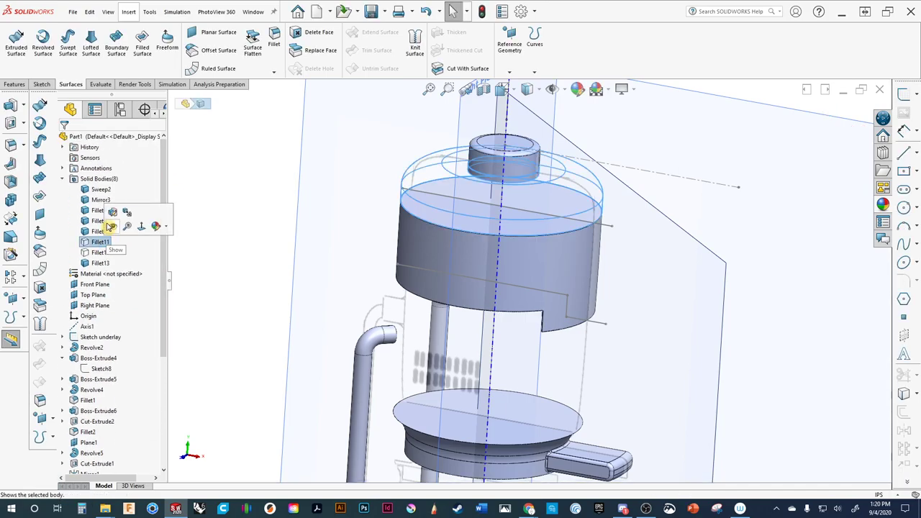
left_click(113, 229)
left_click(101, 253)
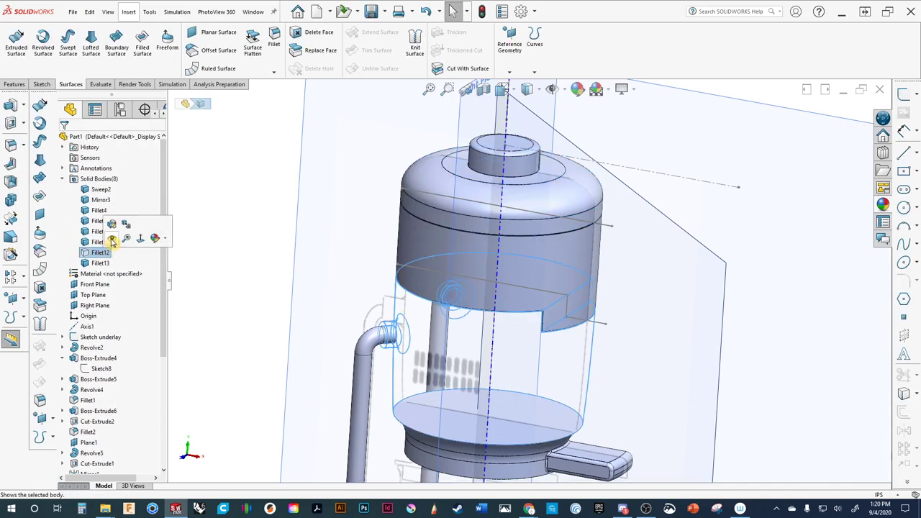
left_click(113, 238)
left_click(242, 271)
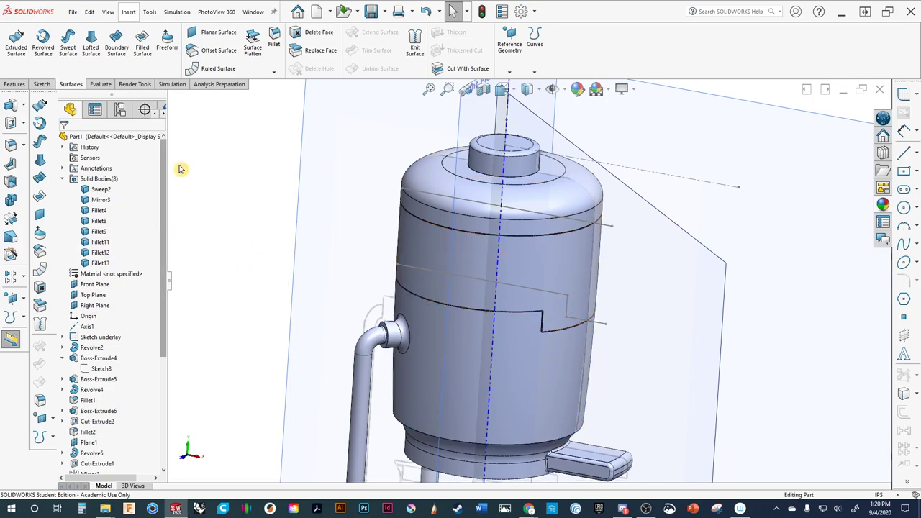
Hide the Front, Top and Right reference planes.
key("f")
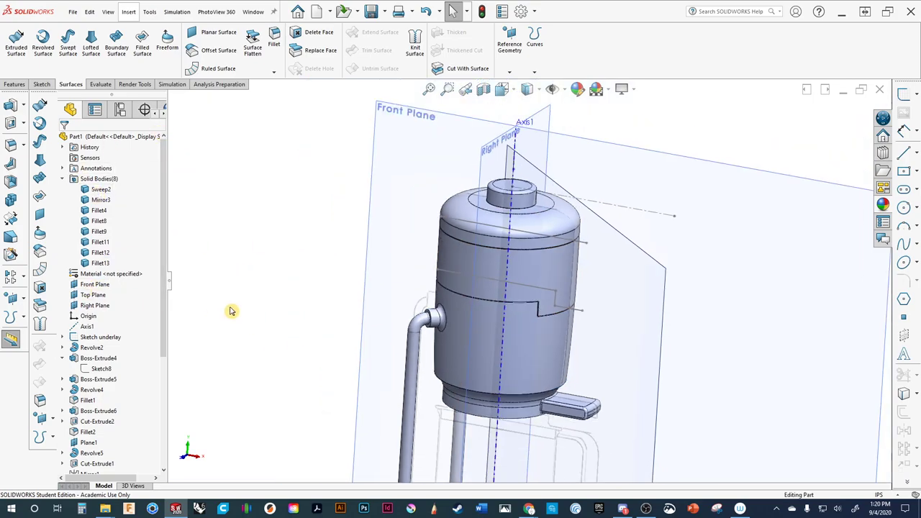
left_click(94, 285)
left_click(94, 304, "shift")
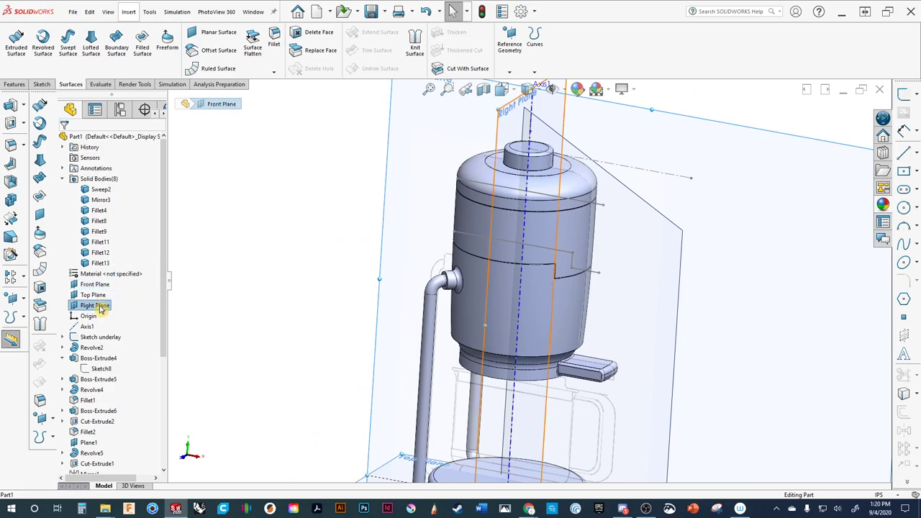
left_click(200, 288)
key("f")
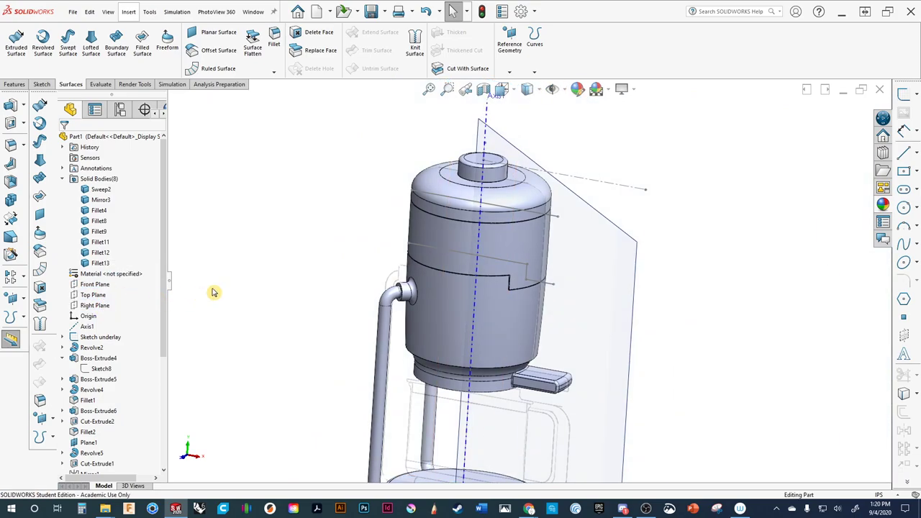
Hide Plane1 and switch the display style to Shaded so the model's edges are not drawn.
scroll(92, 358, "down", 3)
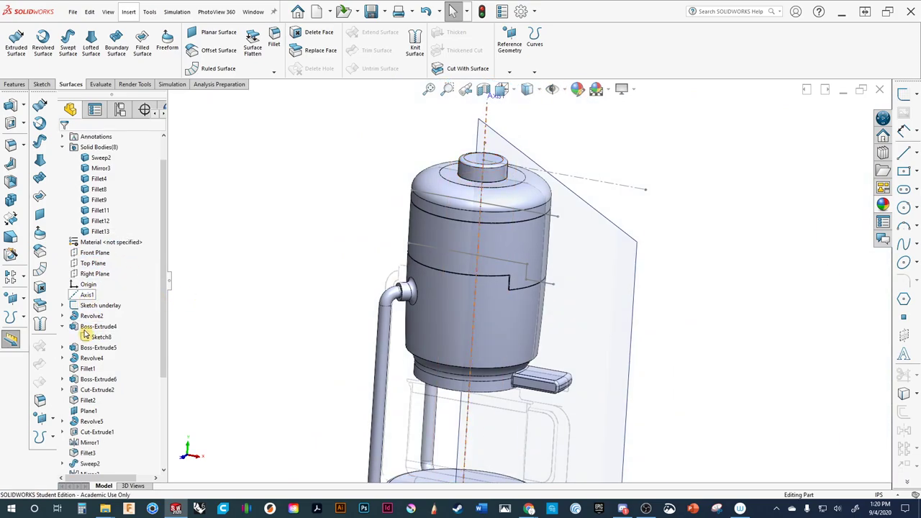
left_click(636, 285)
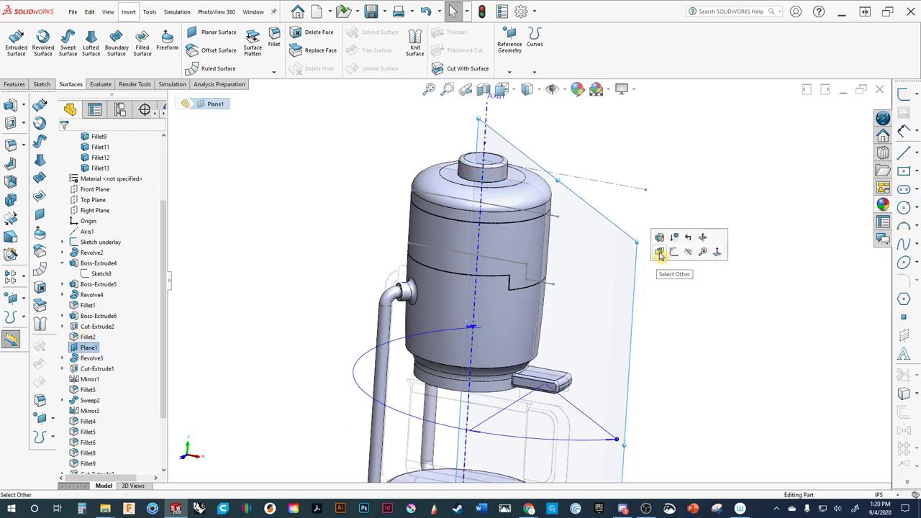
left_click(691, 258)
middle_click_drag(520, 294, 401, 202)
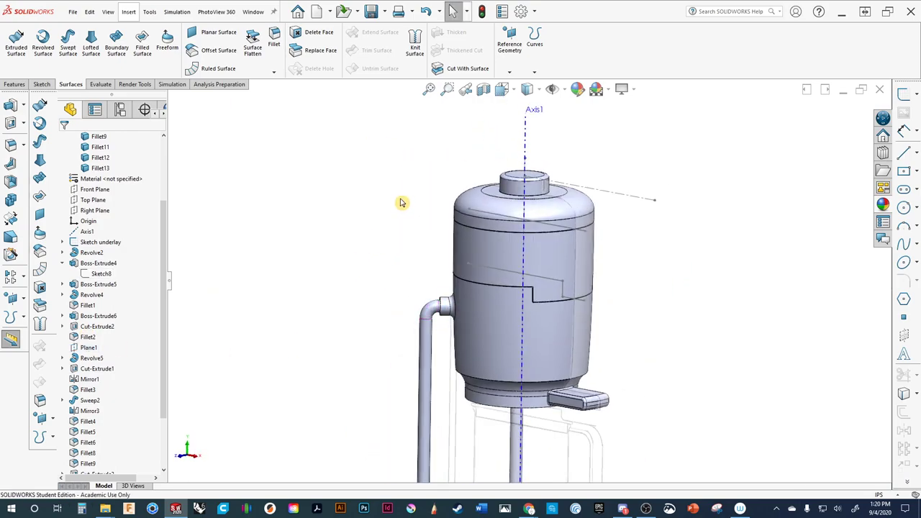
left_click(529, 89)
left_click(529, 127)
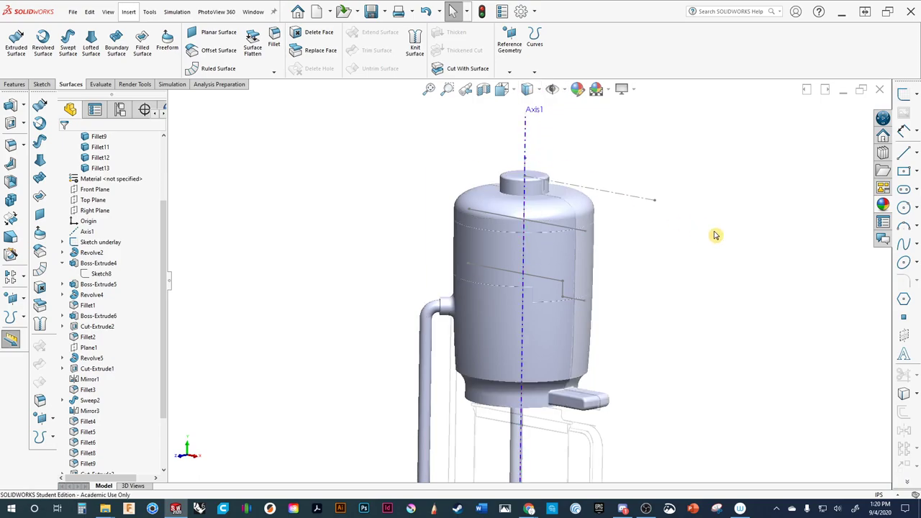
Examine the shaded coffee maker's parting lines, main body, support tubes, base plate and underside.
scroll(623, 269, "down", 10)
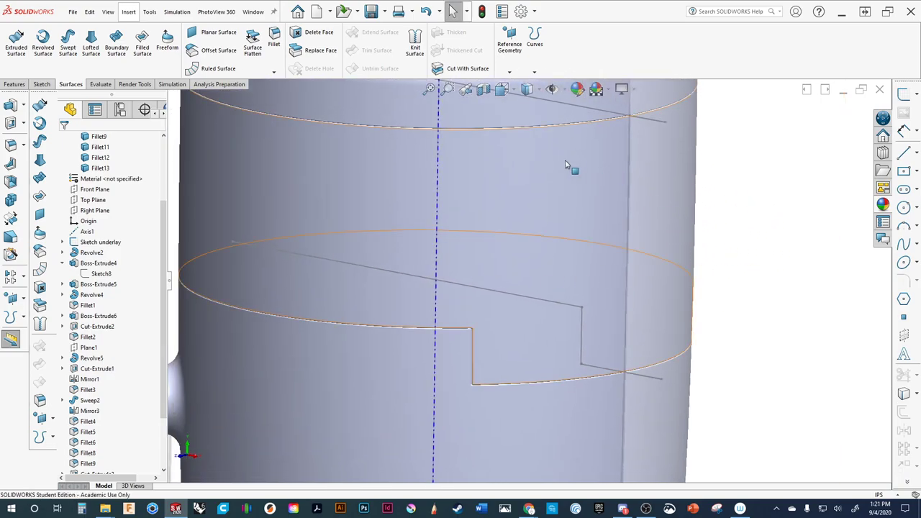
scroll(461, 292, "up", 5)
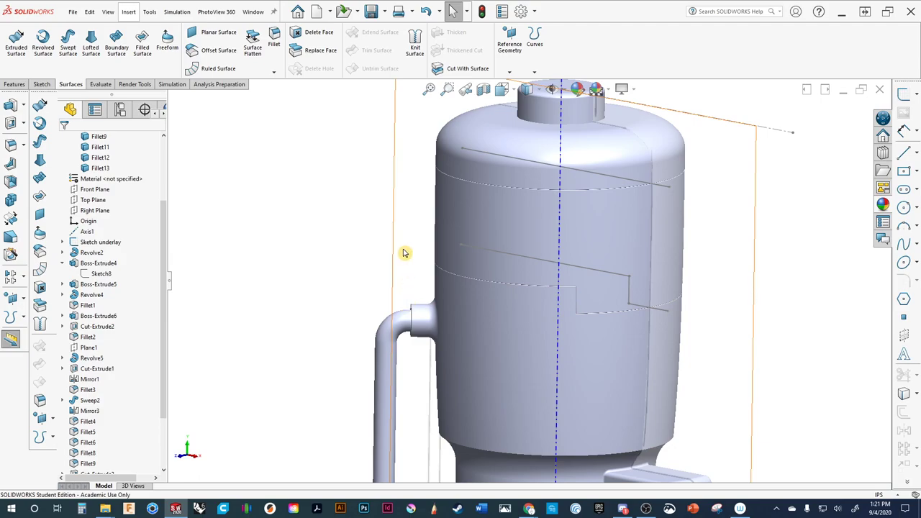
middle_click_drag(422, 290, 417, 235, "ctrl")
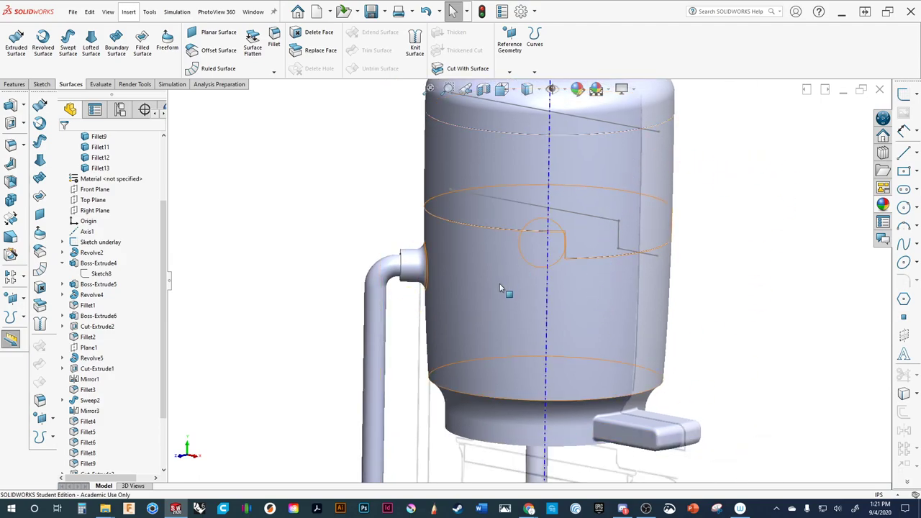
middle_click_drag(520, 295, 554, 286, "ctrl")
scroll(549, 277, "down", 5)
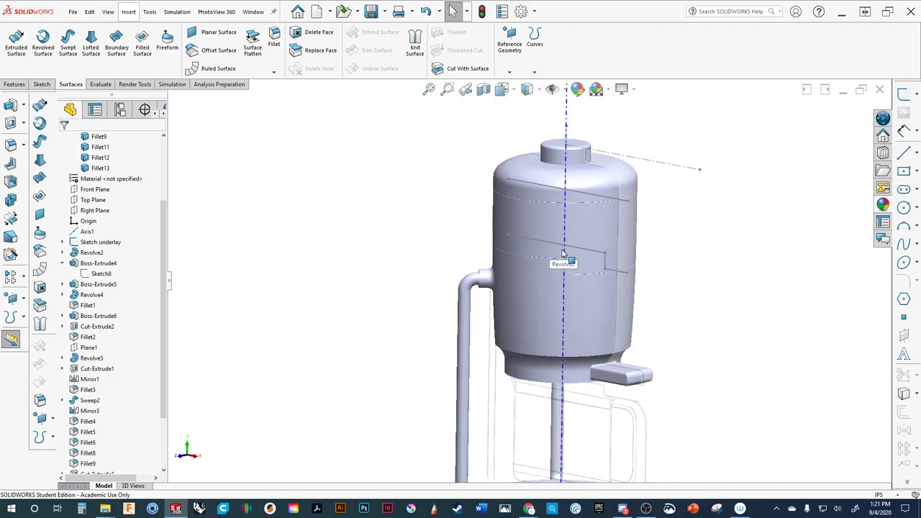
mouse_move(350, 251)
middle_mouse_down()
mouse_move(360, 220)
mouse_move(294, 315)
mouse_move(317, 350)
mouse_move(312, 377)
middle_mouse_up()
scroll(372, 400, "down", 5)
middle_click_drag(372, 400, 422, 424, "ctrl")
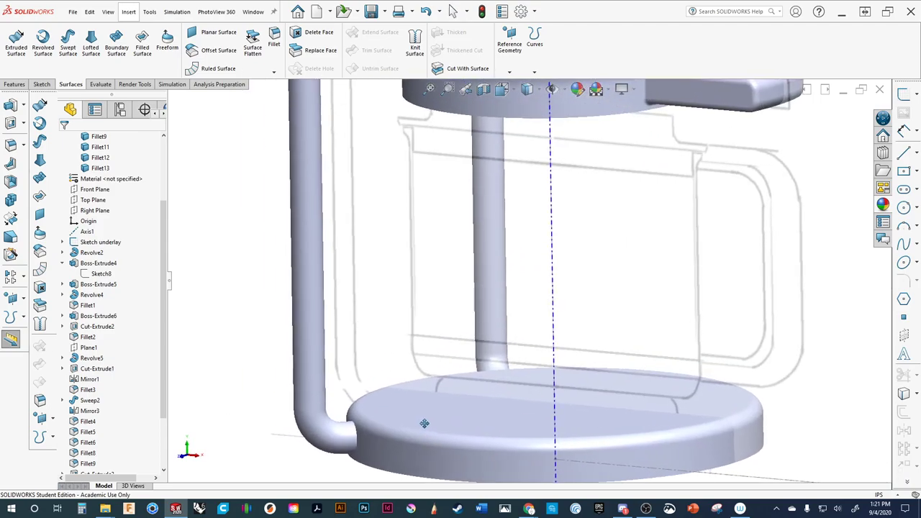
scroll(487, 348, "up", 5)
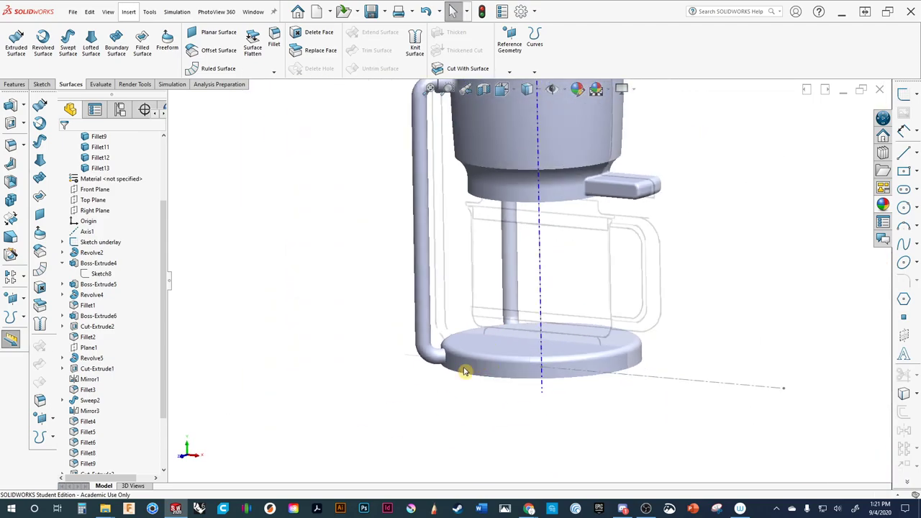
middle_click_drag(465, 372, 459, 311)
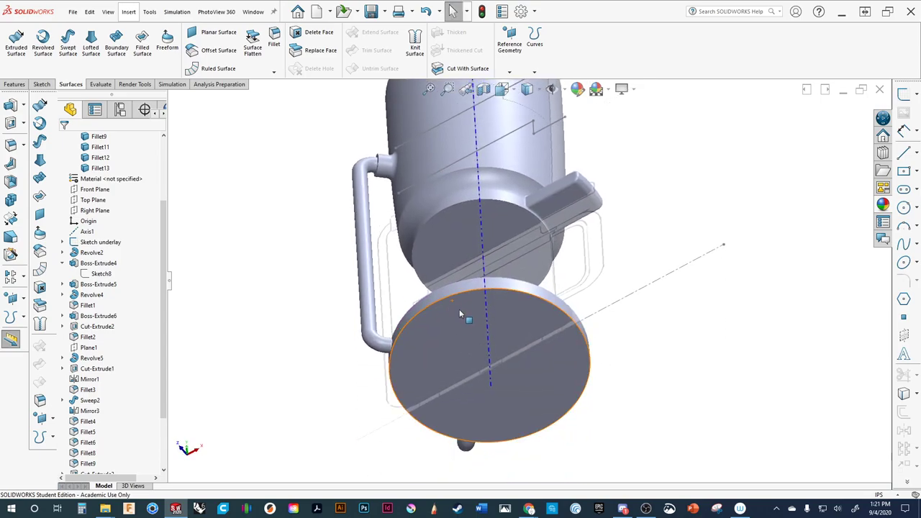
middle_click_drag(441, 363, 478, 469)
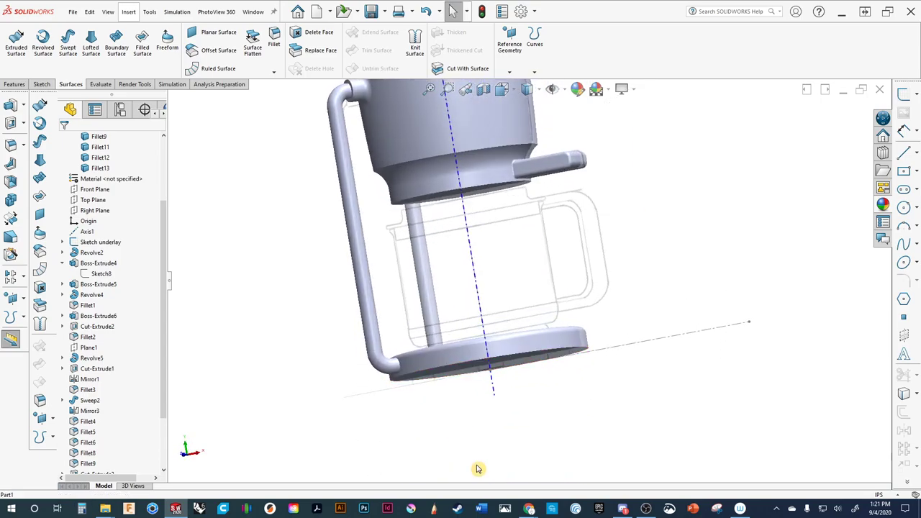
middle_click_drag(473, 424, 476, 306)
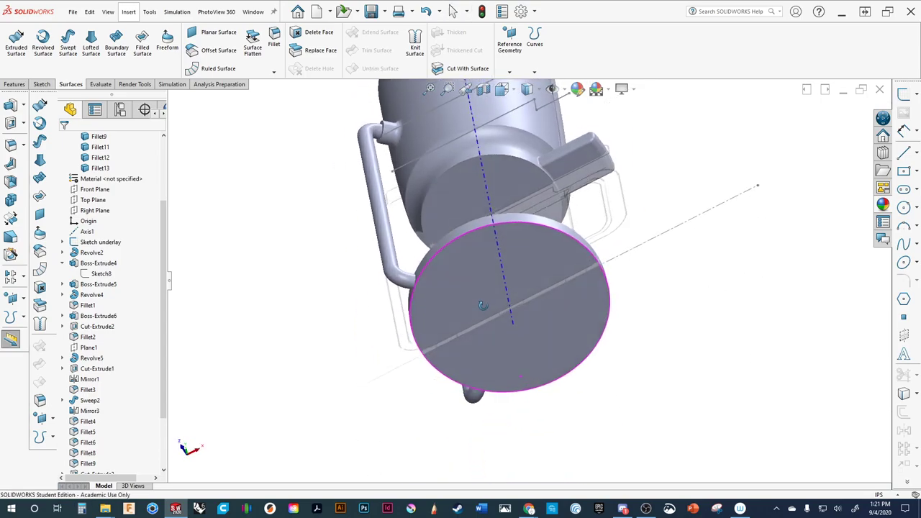
left_click(450, 283)
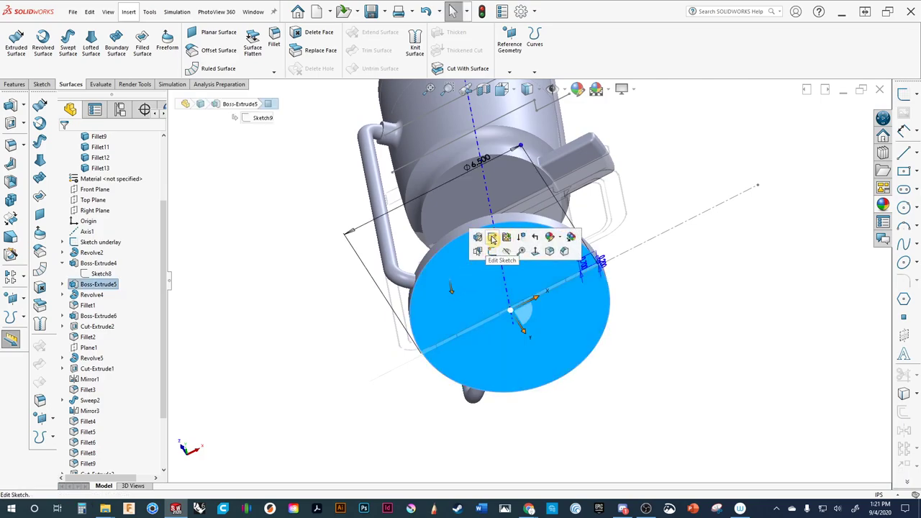
left_click(492, 239)
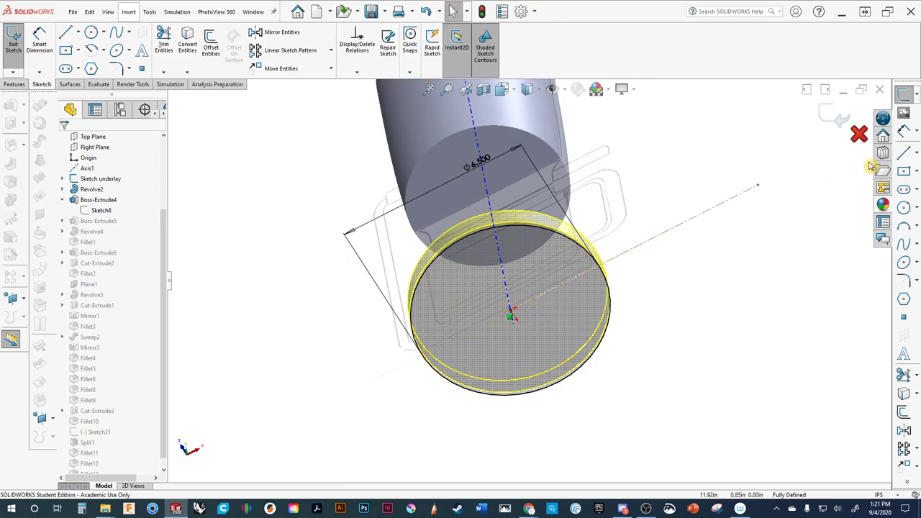
left_click(860, 138)
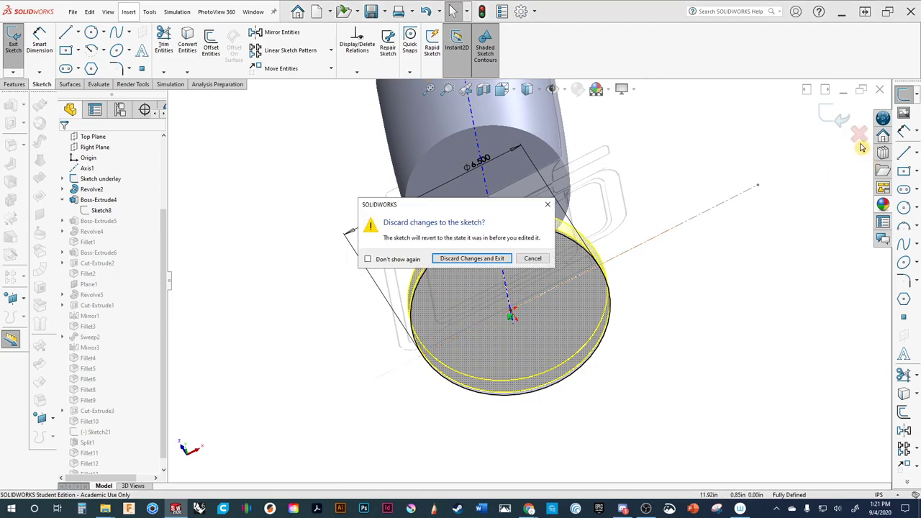
left_click(472, 258)
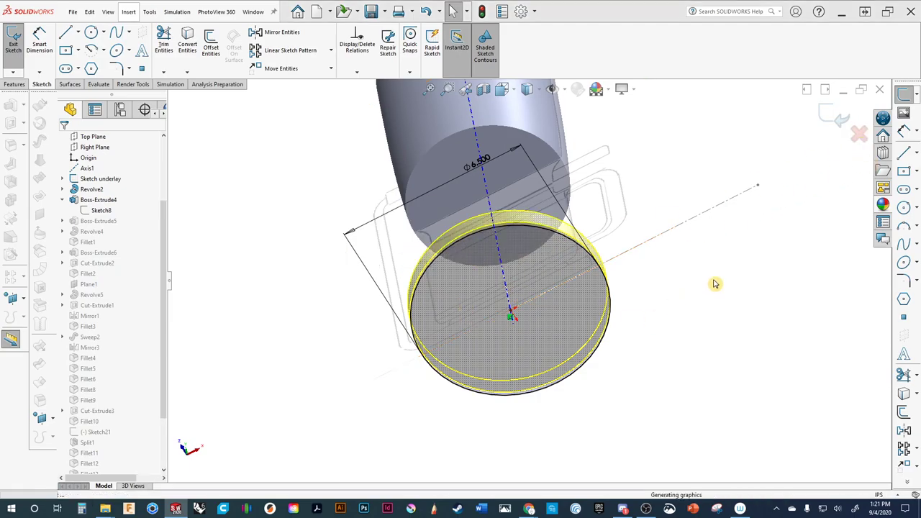
Start a sketch on the base plate's bottom face and draw a centerline about 4.54 in long from the origin toward one support tube.
left_click(460, 303)
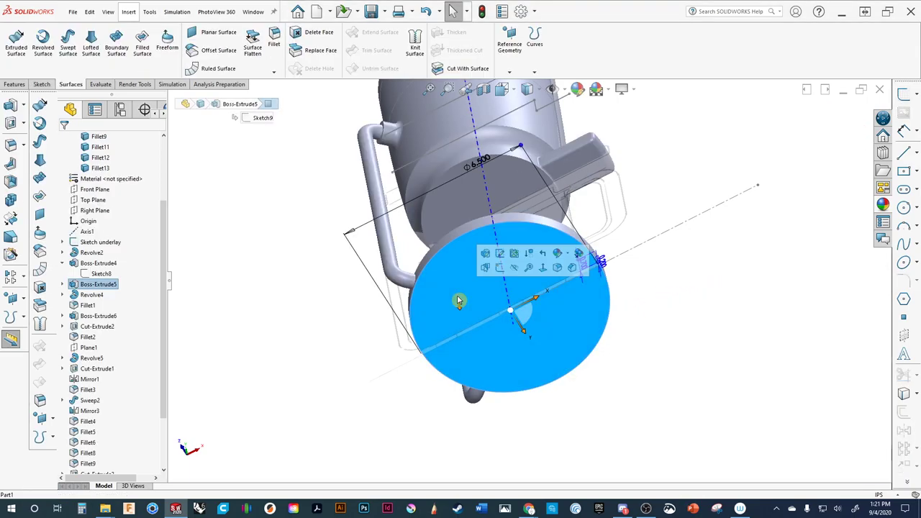
left_click(496, 271)
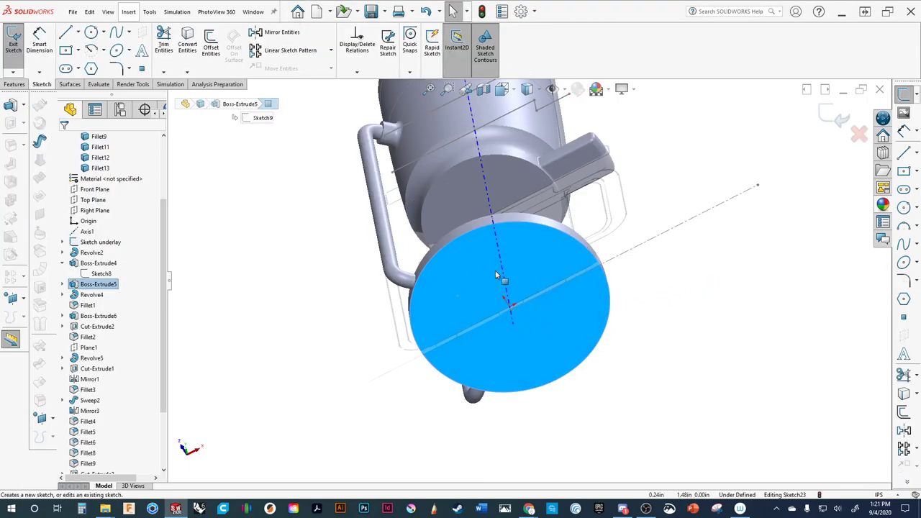
scroll(428, 295, "down", 3)
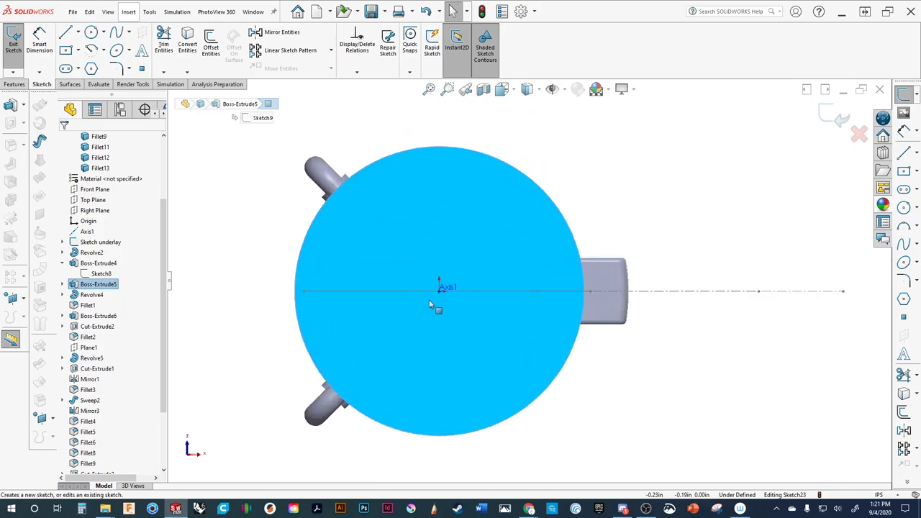
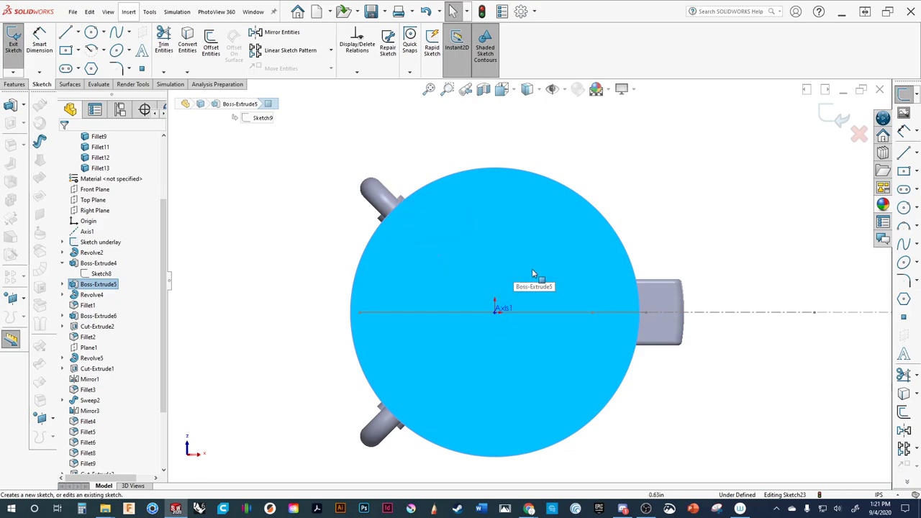
left_click(917, 155)
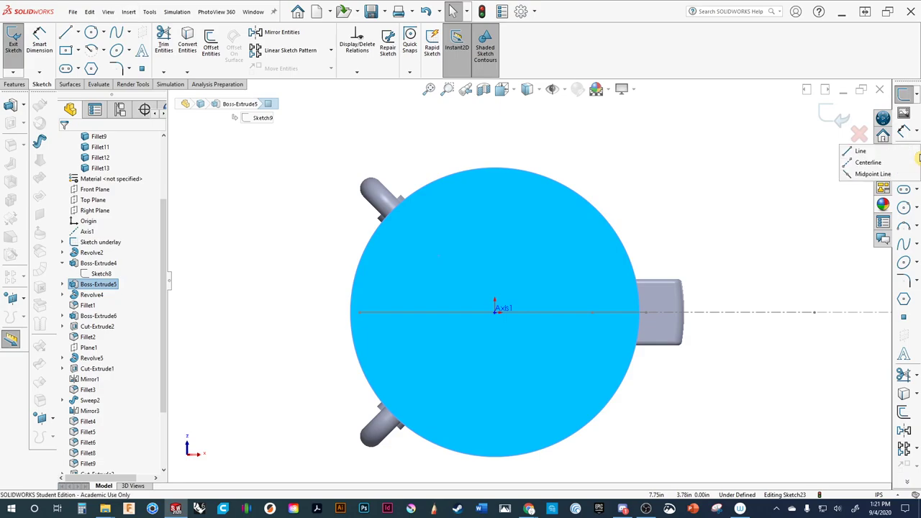
left_click(868, 163)
left_click(495, 311)
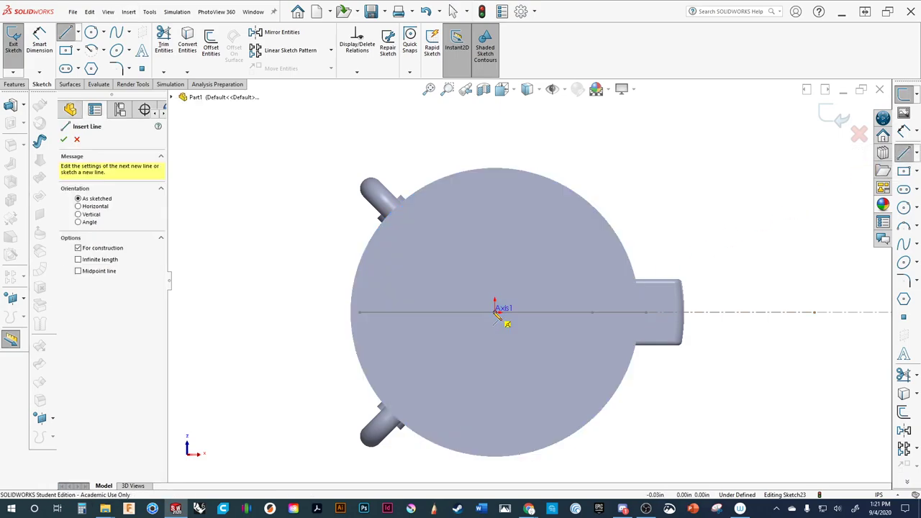
left_click(377, 149)
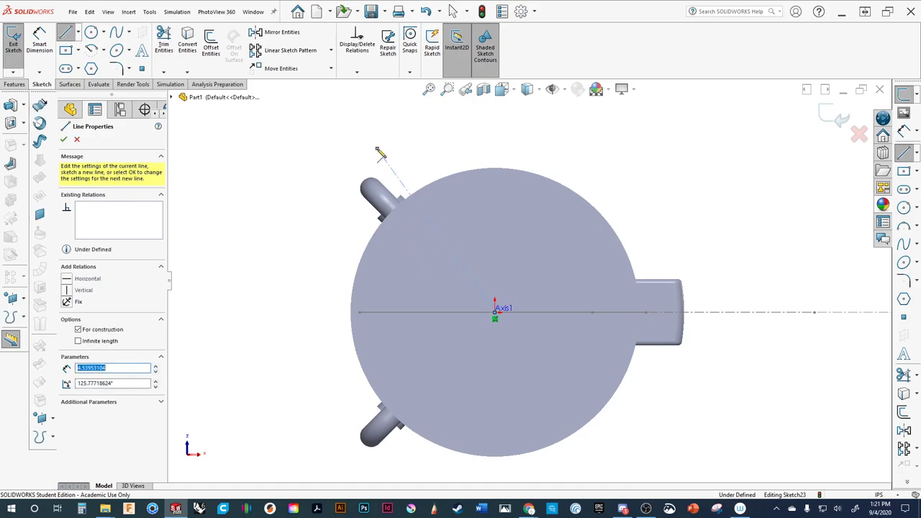
Dimension the angle between the diagonal centerline and the horizontal line through the origin as 45°.
right_click(512, 134)
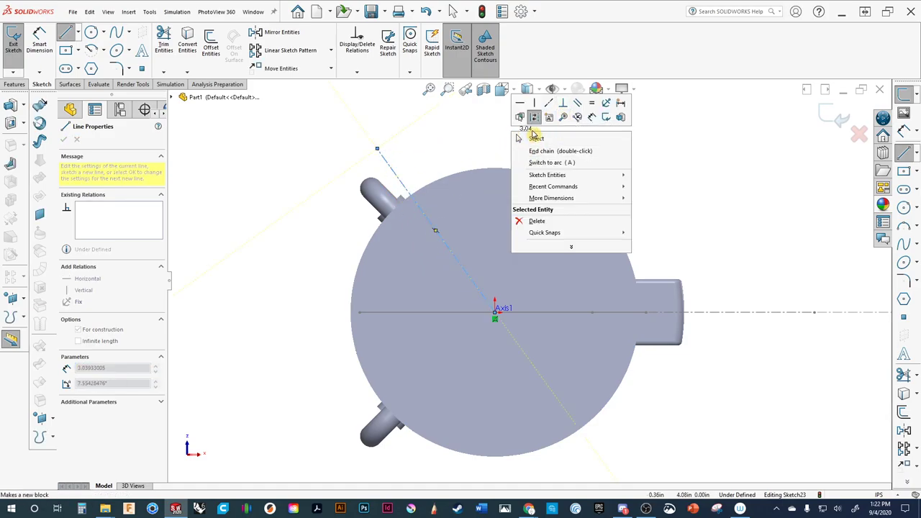
left_click(592, 119)
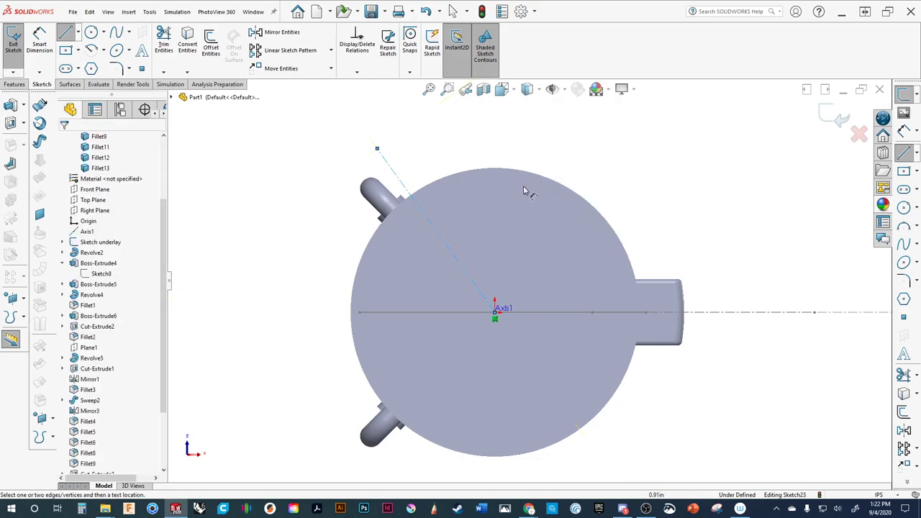
left_click(460, 264)
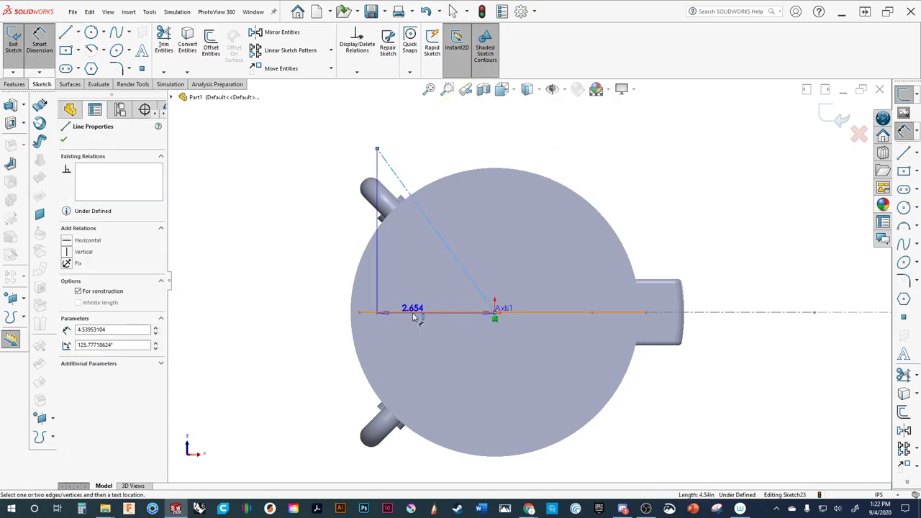
left_click(411, 312)
left_click(414, 276)
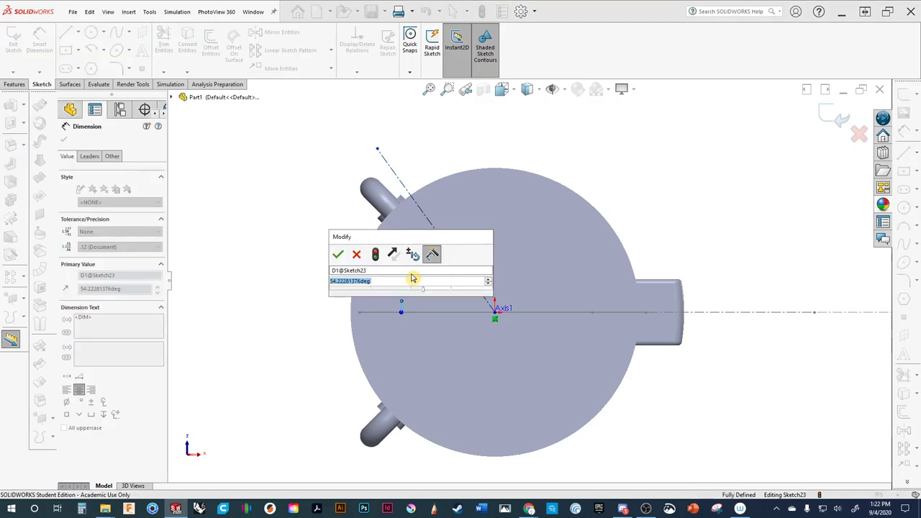
type("45")
key("Return")
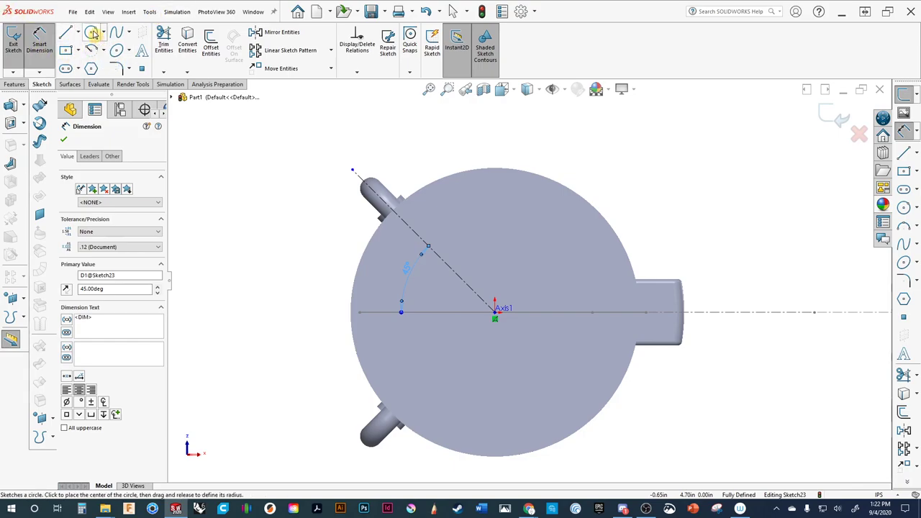
Draw a circle centred on the 45° centerline, set its radius to 0.40 in and close the sketch.
left_click(92, 34)
left_click(423, 242)
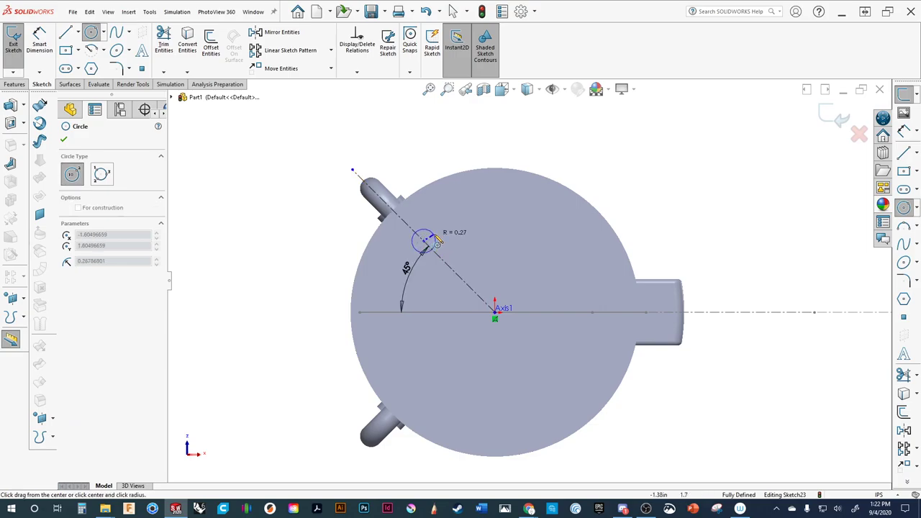
left_click(441, 241)
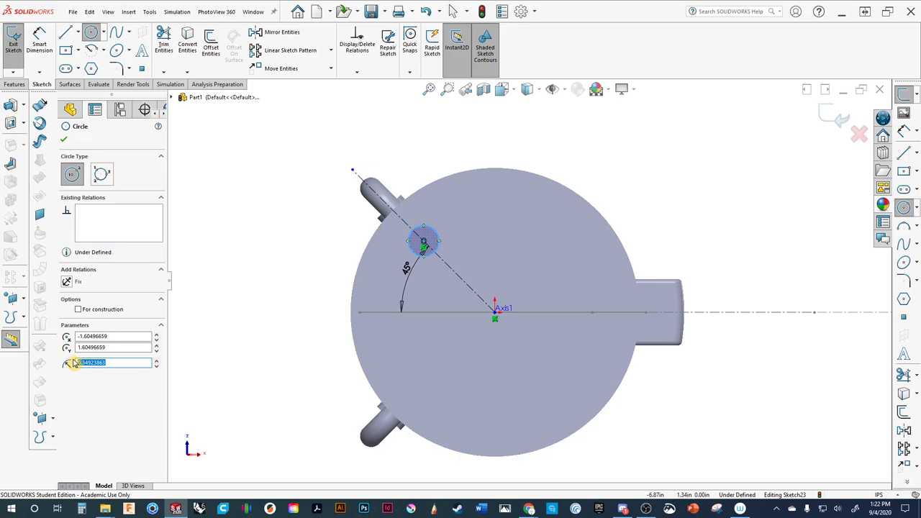
type("0.50")
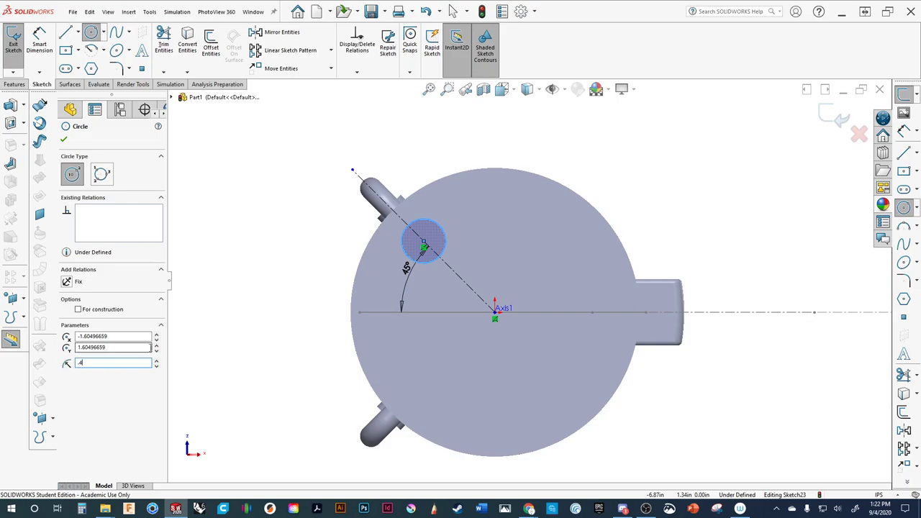
key("Return")
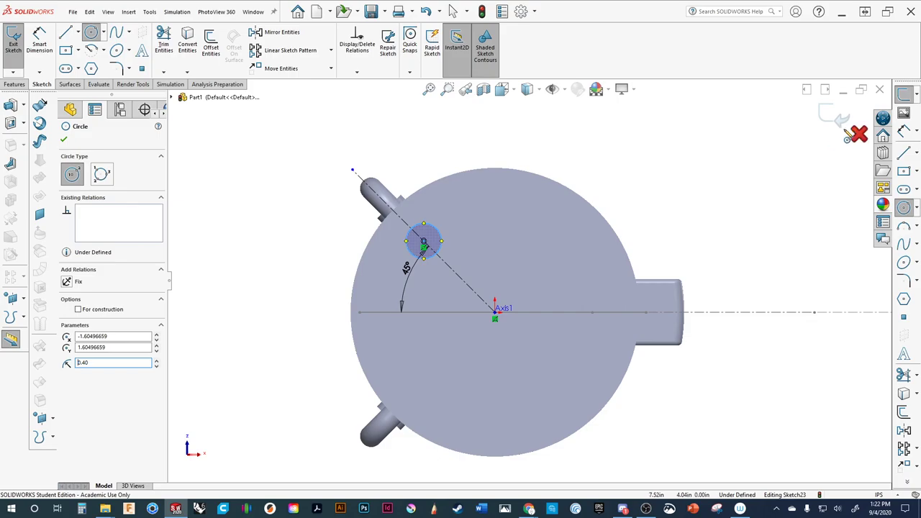
left_click(834, 119)
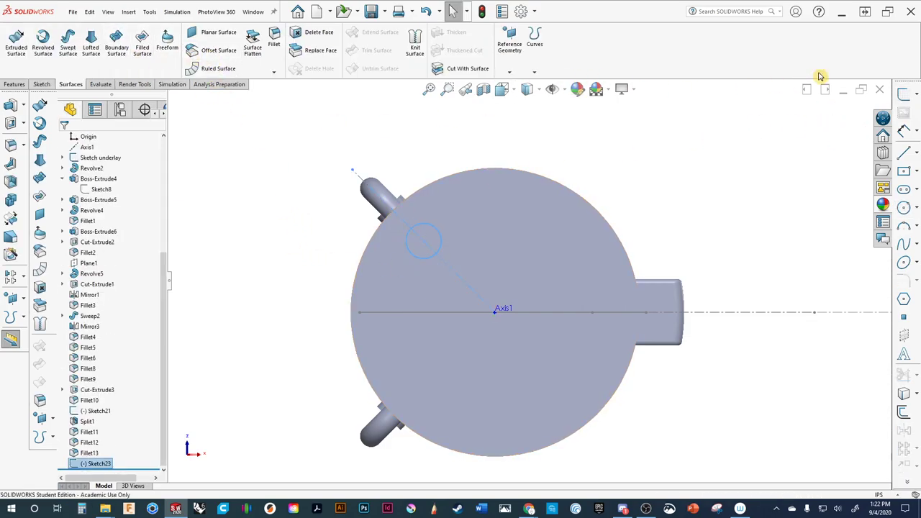
Reopen the base plate's circle sketch and draw a vertical centerline about 4.3 in long upward from the origin.
left_click(916, 154)
left_click(870, 163)
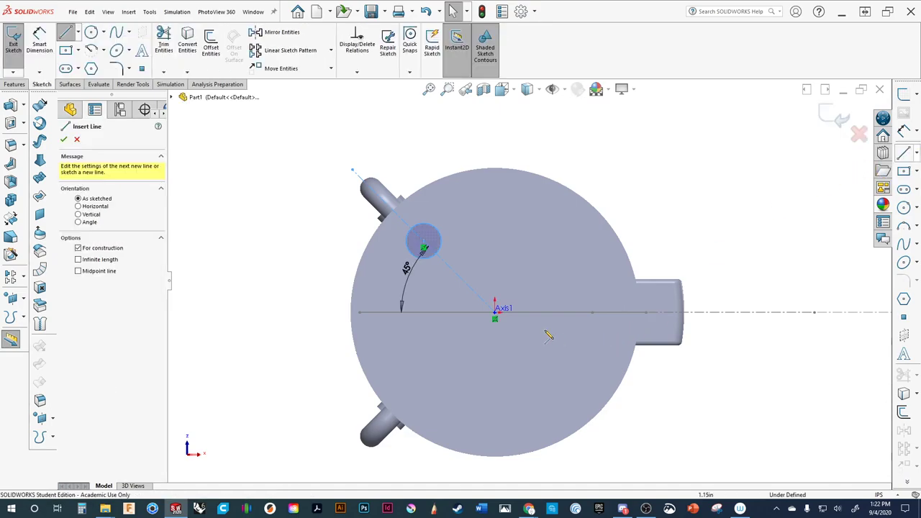
left_click(495, 315)
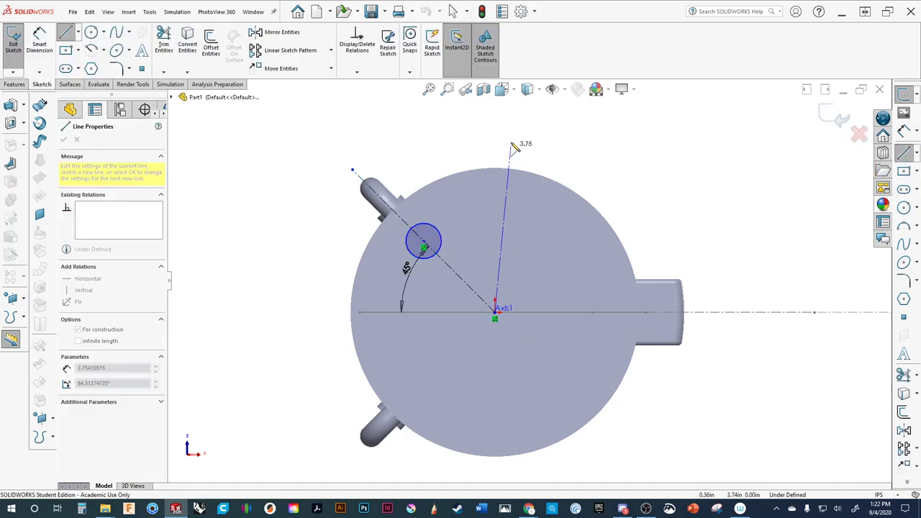
left_click(496, 123)
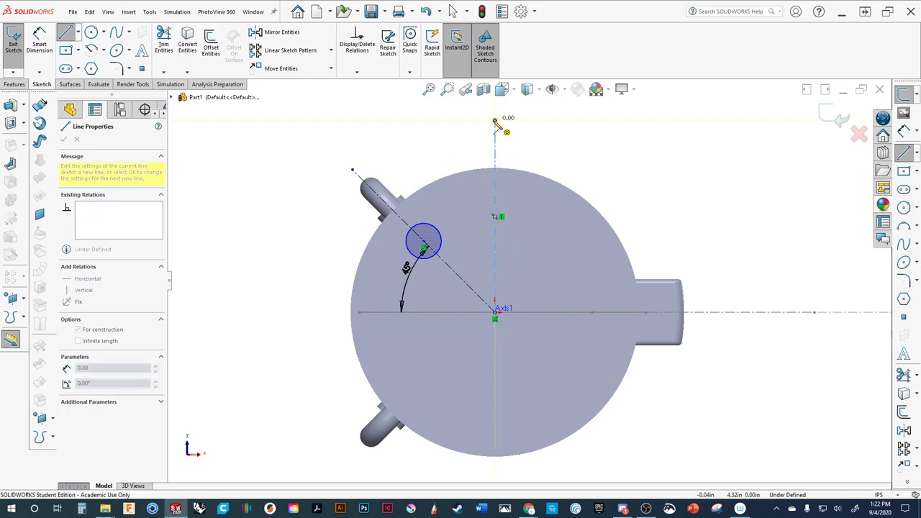
key("Escape")
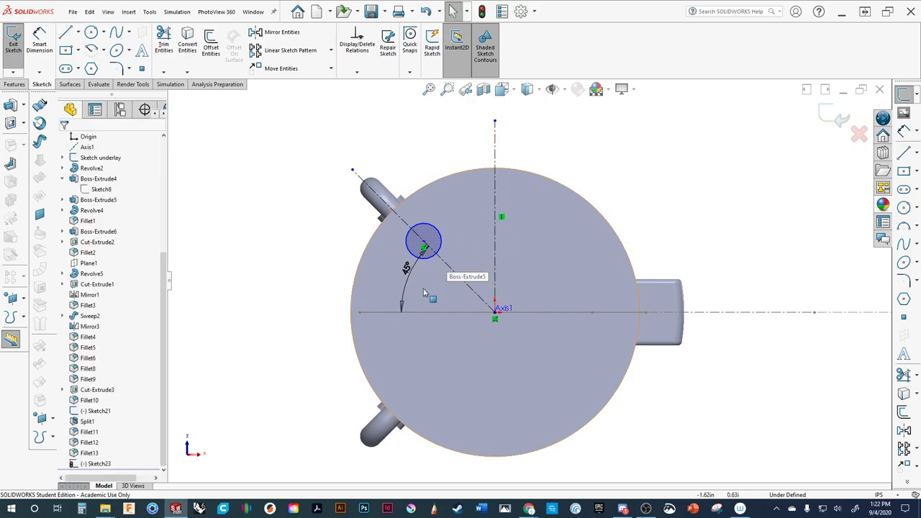
Draw a horizontal centerline about 6.03 in long from the origin, running away from the handle past the plate's edge.
left_click(917, 156)
left_click(869, 162)
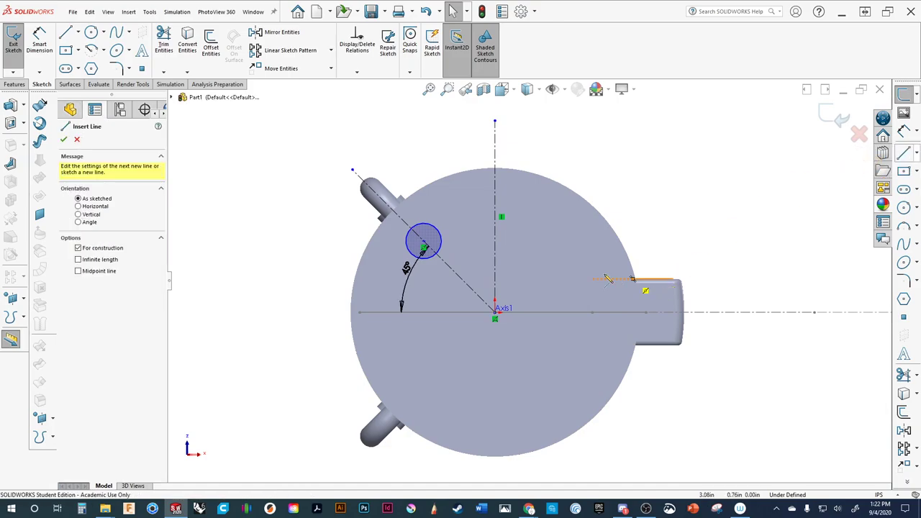
left_click(495, 313)
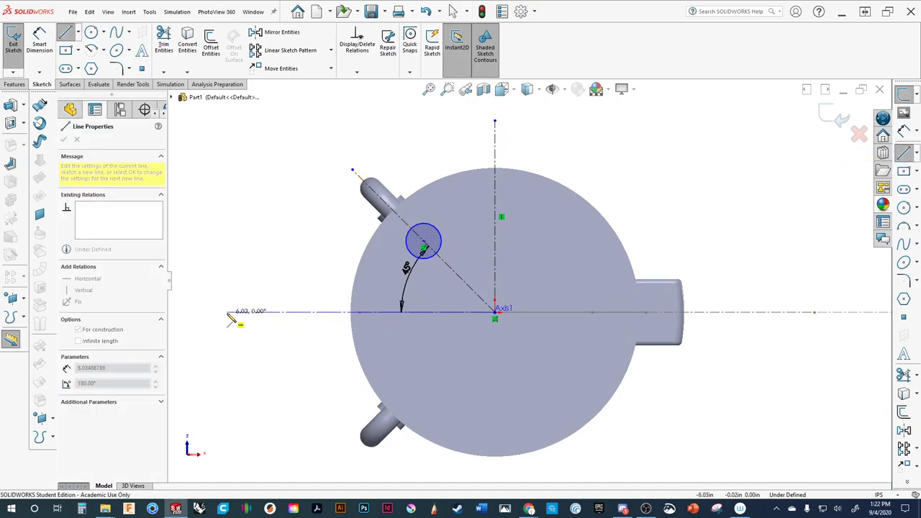
left_click(228, 315)
key("Escape")
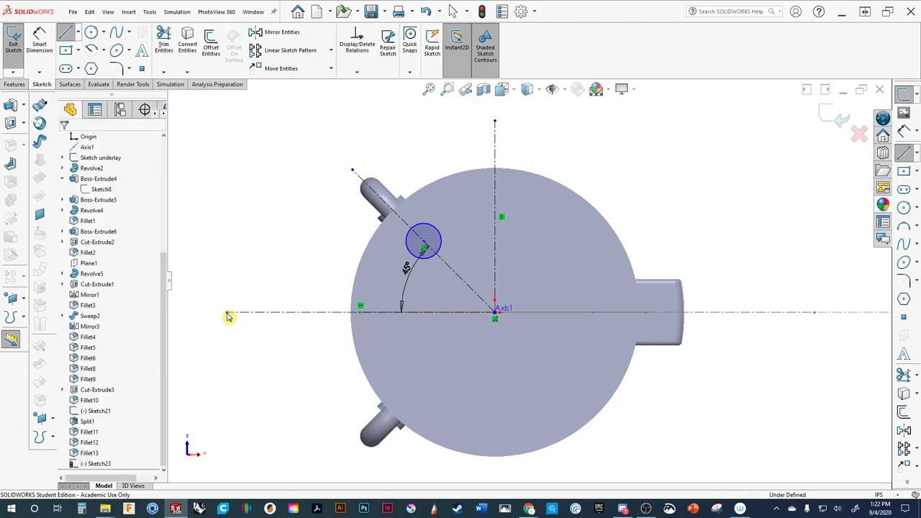
Dimension the circle centre's distance from the horizontal centerline as 1.5 in.
left_click(906, 132)
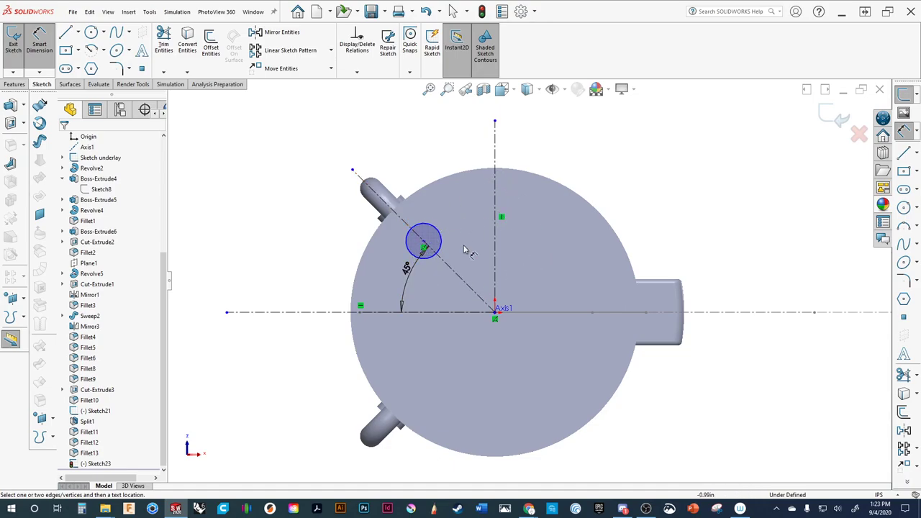
left_click(423, 245)
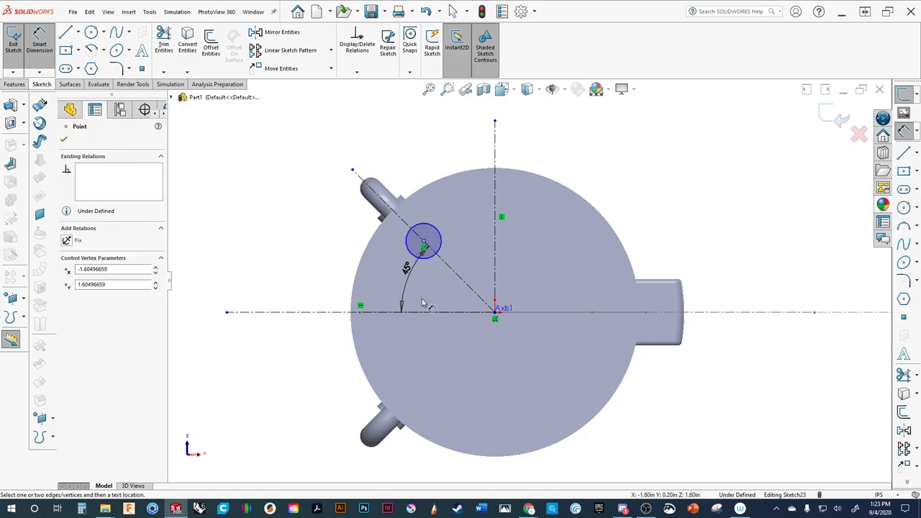
left_click(424, 313)
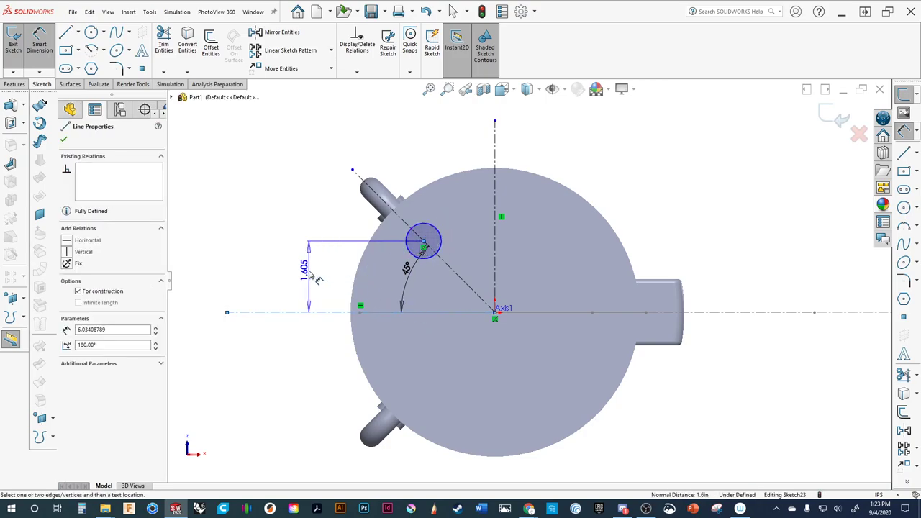
left_click(308, 271)
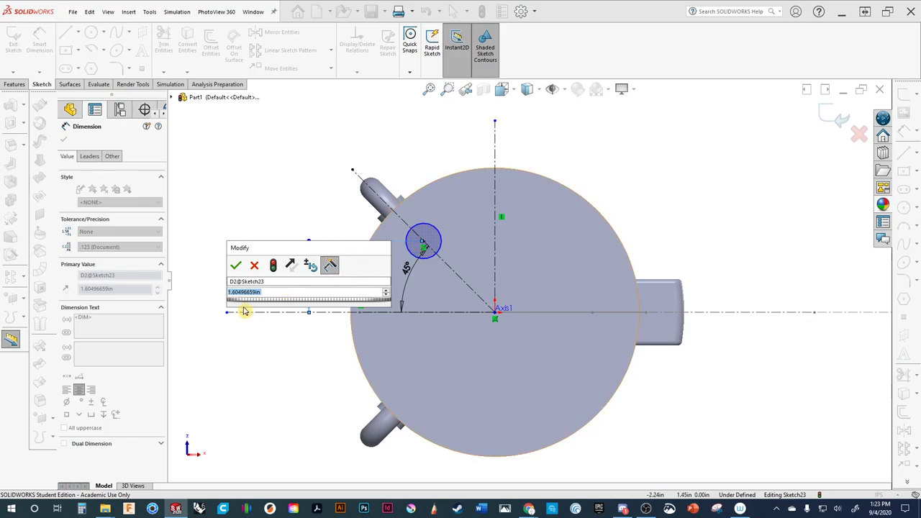
type("1.5")
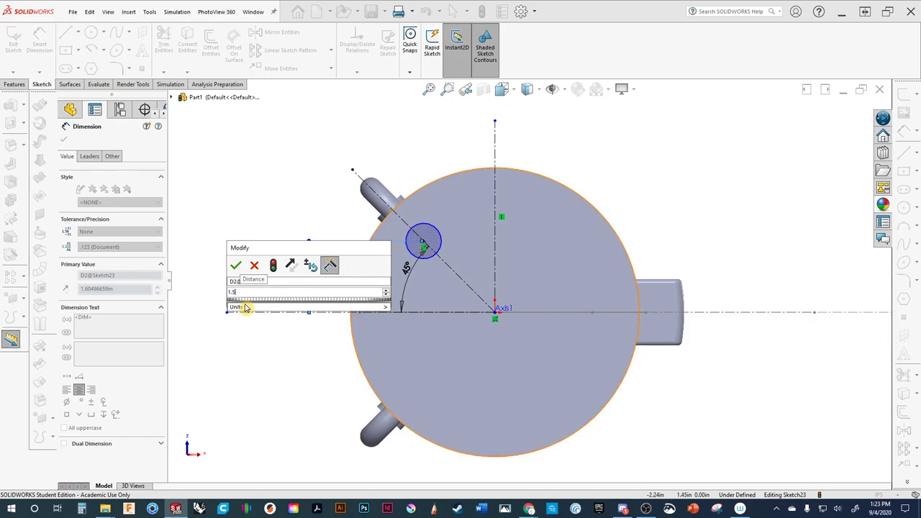
key("Return")
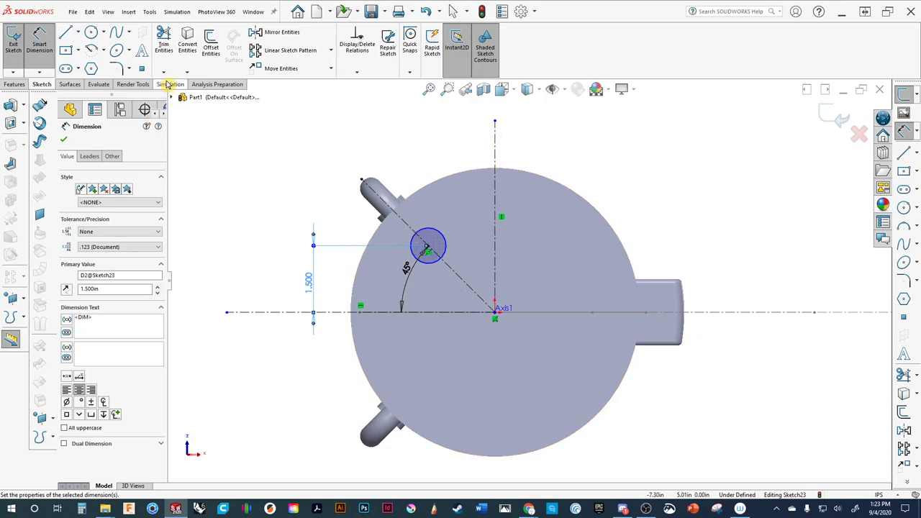
Mirror the circle about the horizontal centerline, keeping the original.
left_click(279, 33)
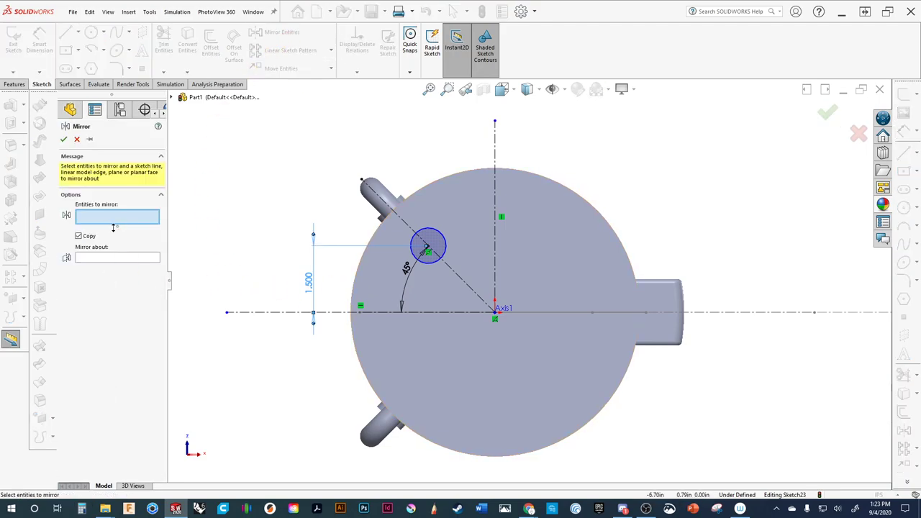
left_click(444, 243)
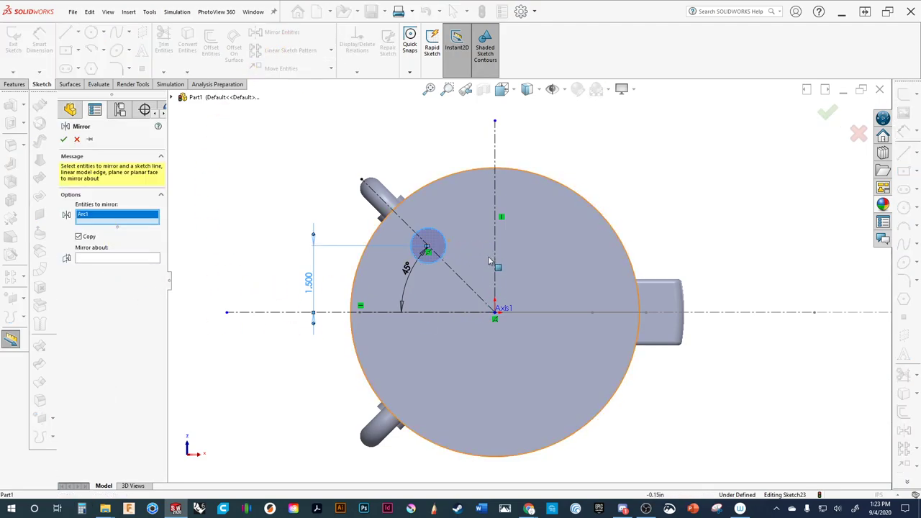
left_click(396, 312)
left_click(468, 289)
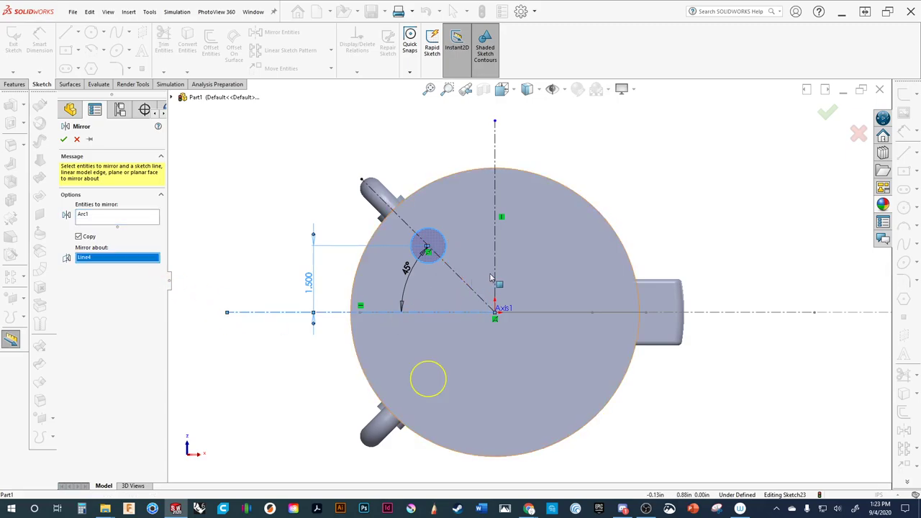
left_click(422, 312)
left_click(65, 140)
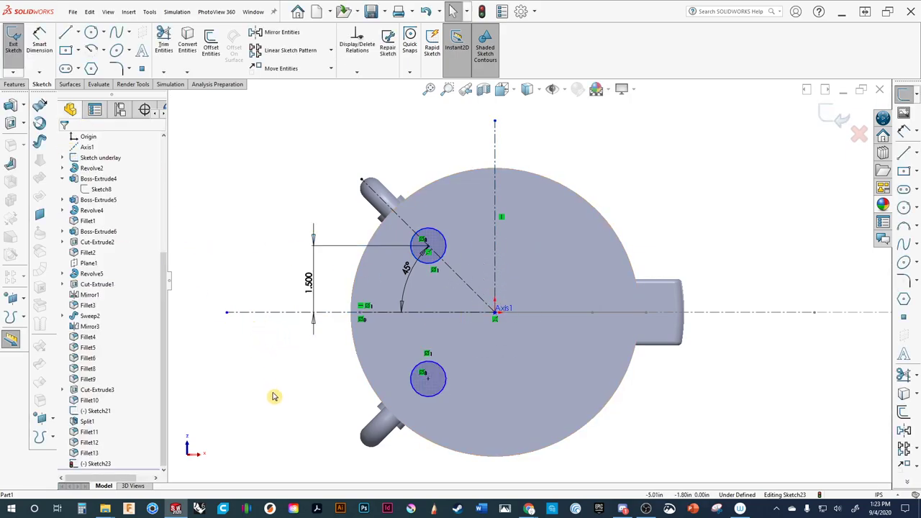
Mirror both circles about the vertical centerline to complete a four-circle layout on the base plate.
left_click(266, 42)
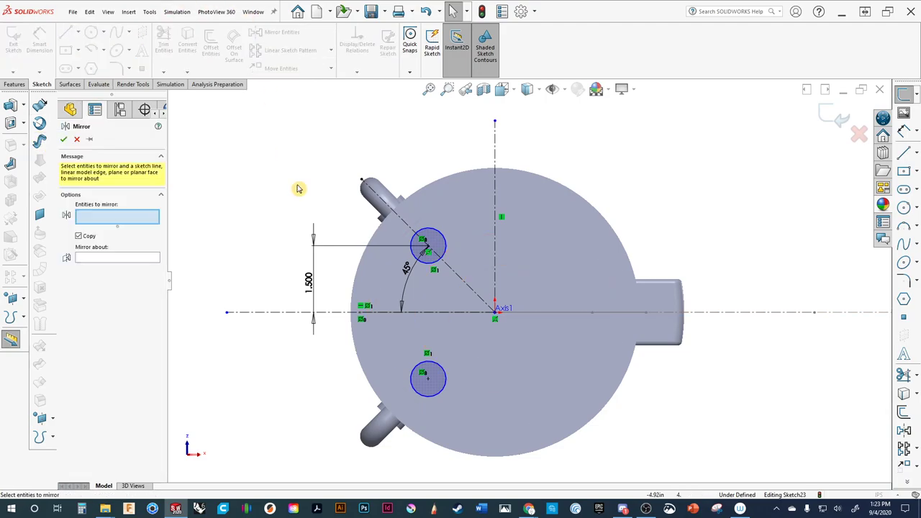
left_click(433, 266)
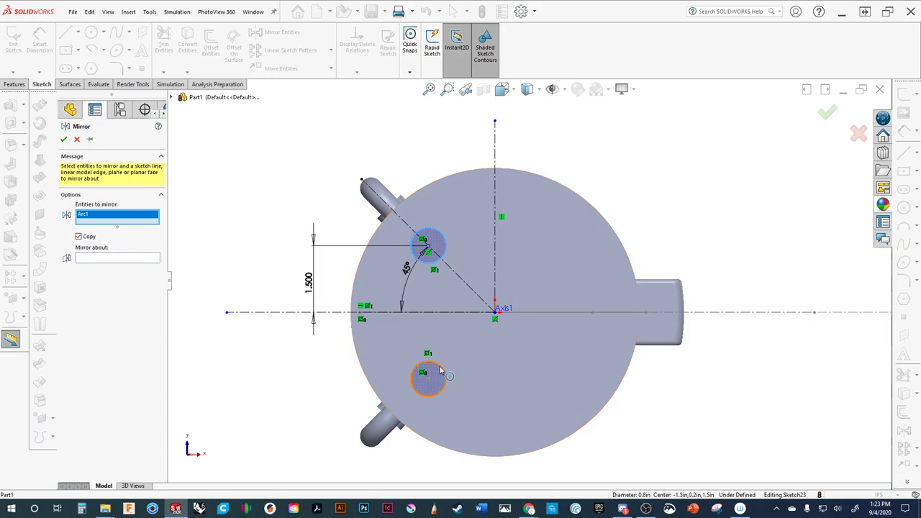
left_click(445, 373)
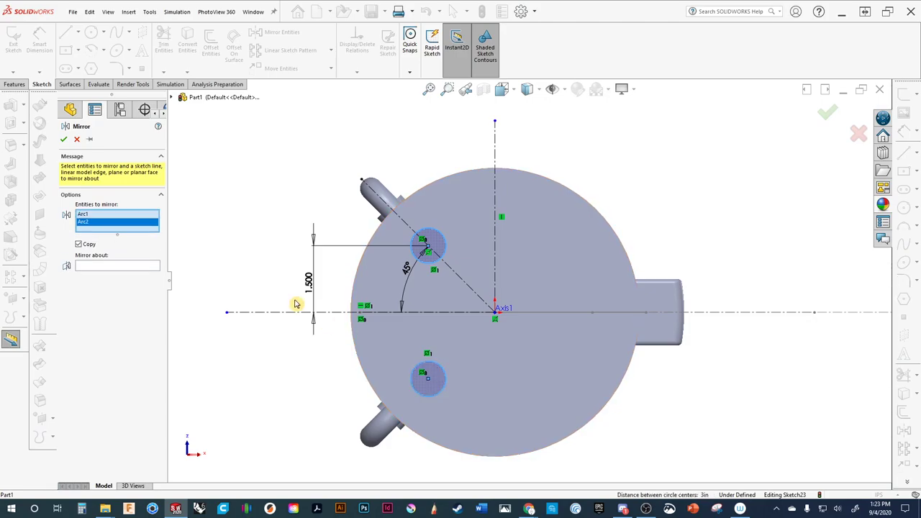
left_click(159, 267)
left_click(494, 267)
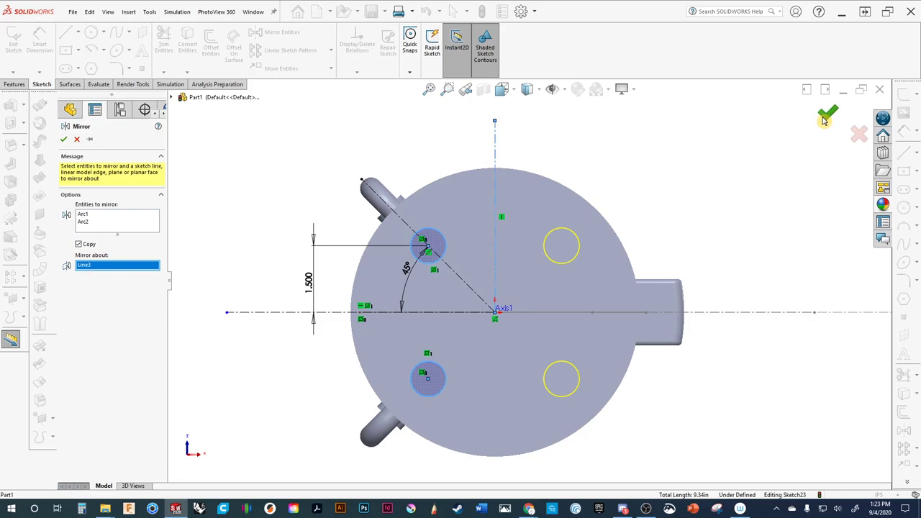
left_click(826, 115)
Try 1 in and 2 in as the circle centre's distance from the horizontal centerline.
mouse_move(392, 271)
middle_mouse_down()
mouse_move(380, 255)
mouse_move(383, 226)
mouse_move(385, 267)
middle_mouse_up()
left_click(452, 11)
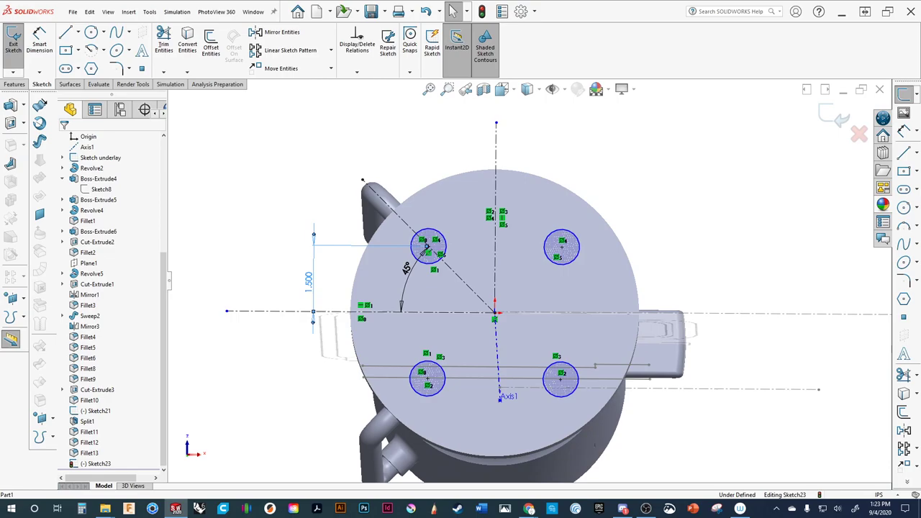
double_click(308, 281)
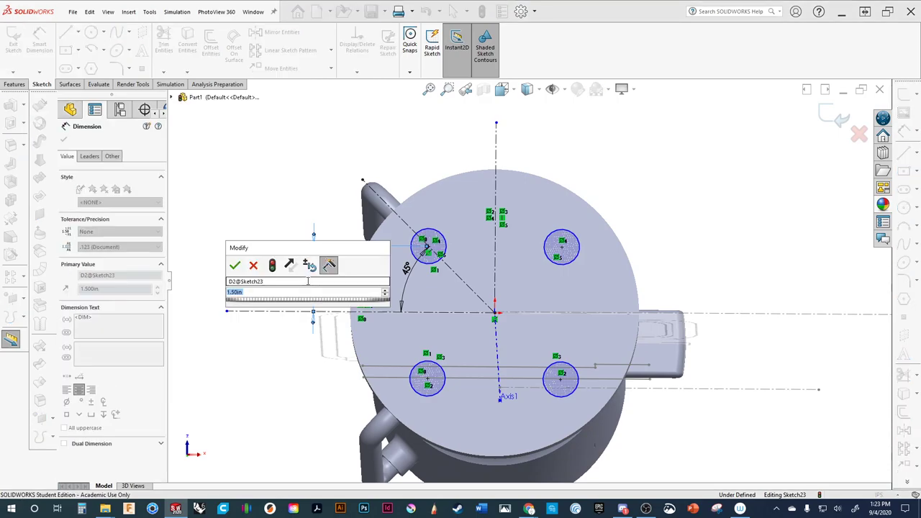
type("1")
key("Return")
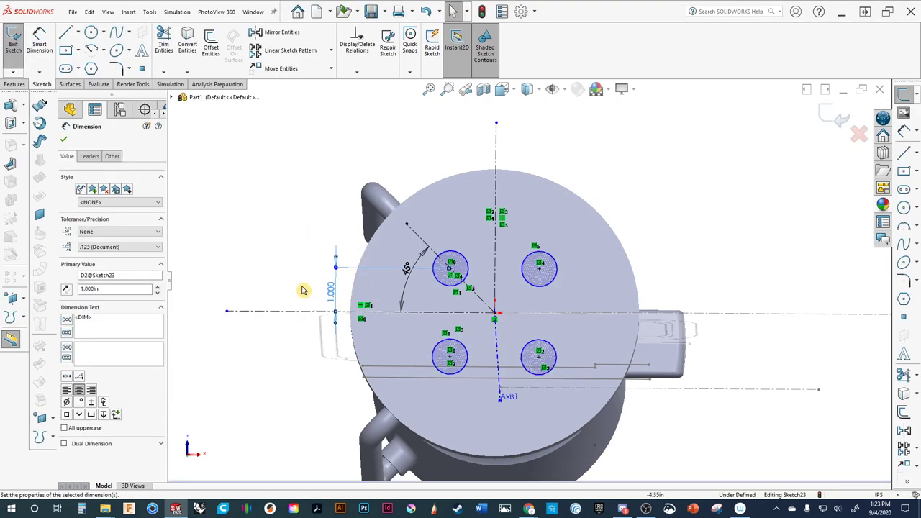
key("Escape")
double_click(330, 291)
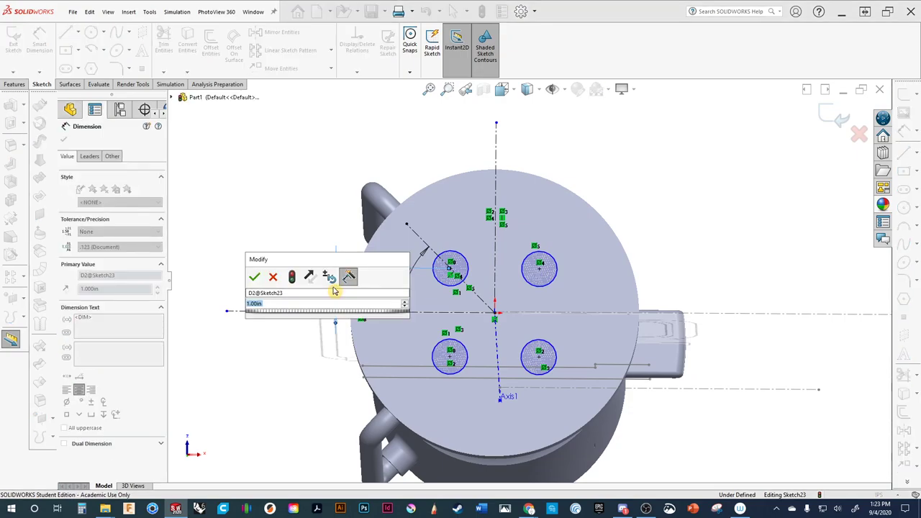
key("Return")
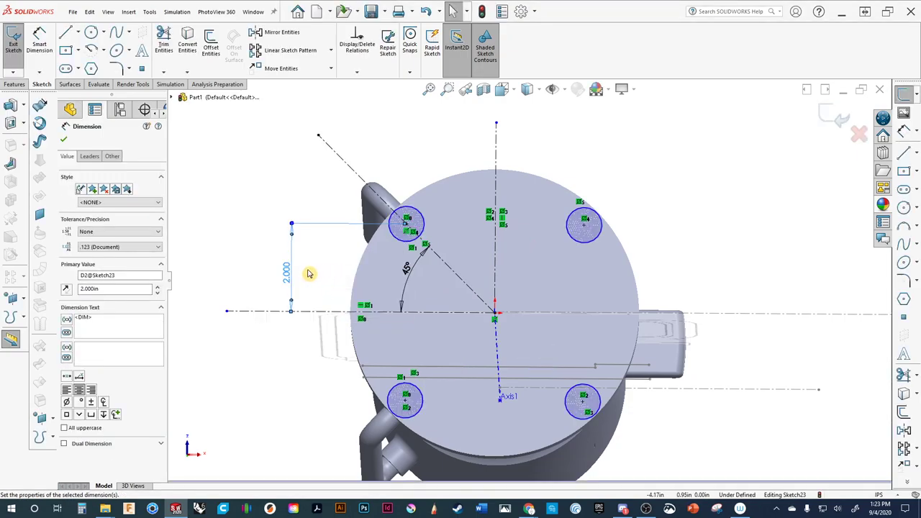
Set the circle centre's distance from the horizontal centerline to 1.75 in.
double_click(289, 271)
type("1.75")
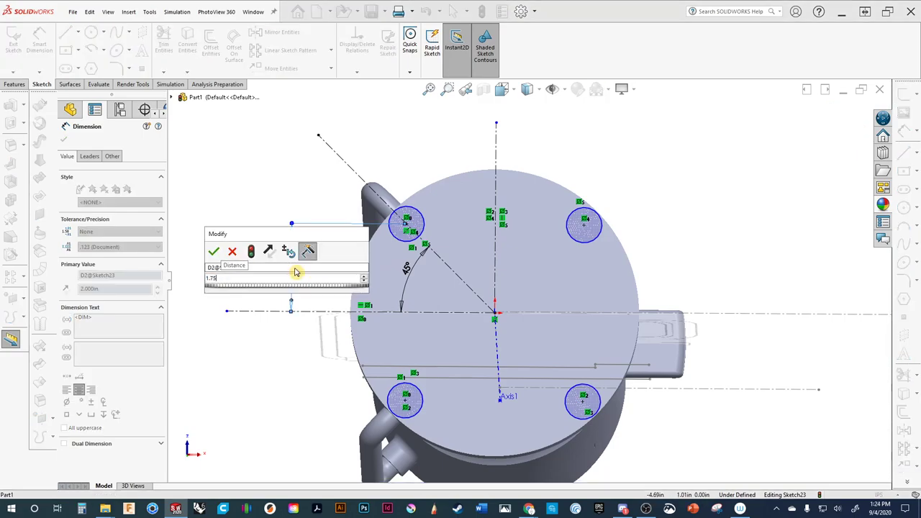
key("Return")
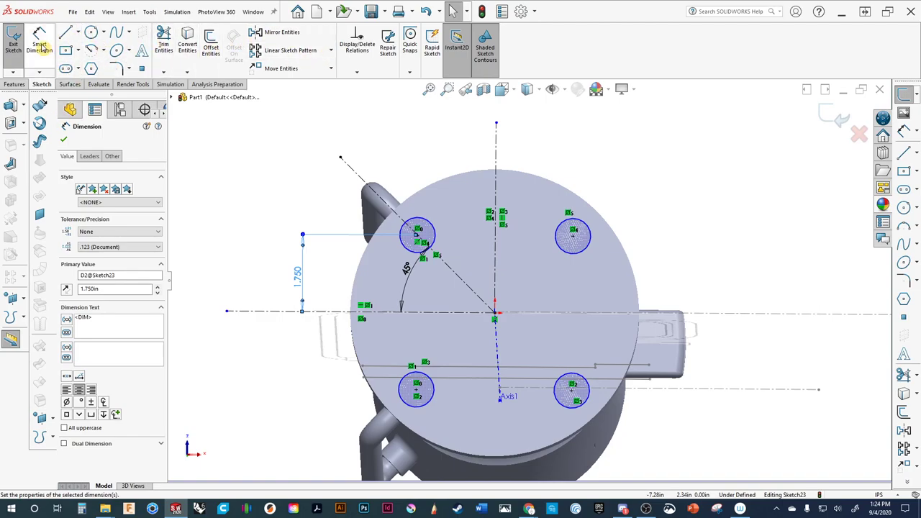
Dimension the diameter of the circle on the 45° centerline as 0.8 in and close the sketch.
left_click(39, 39)
left_click(434, 228)
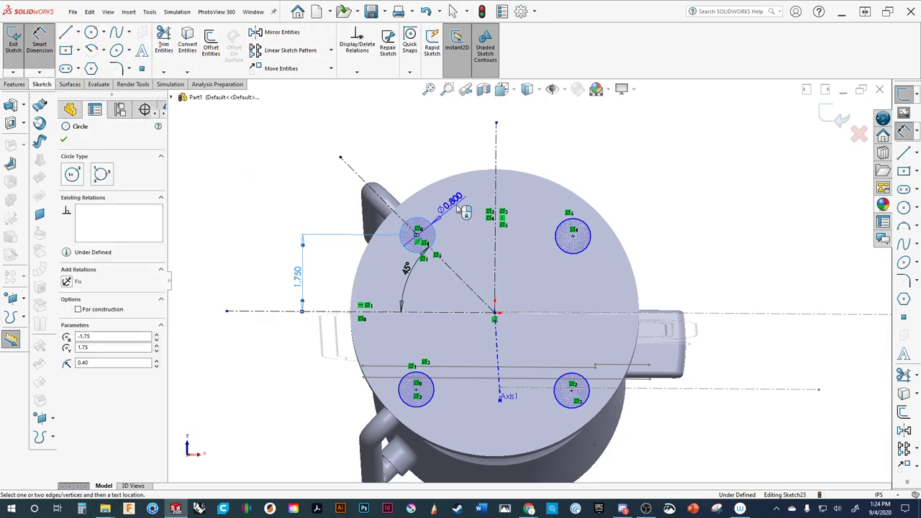
left_click(458, 203)
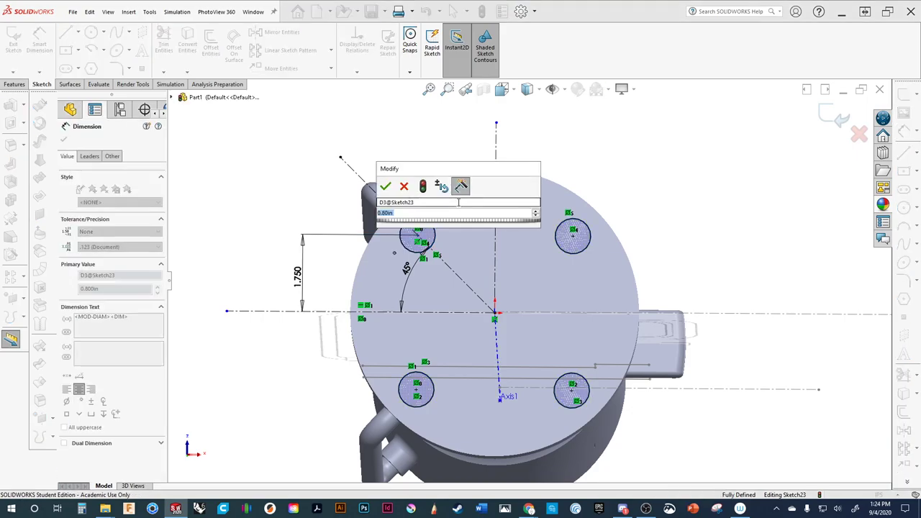
key("Return")
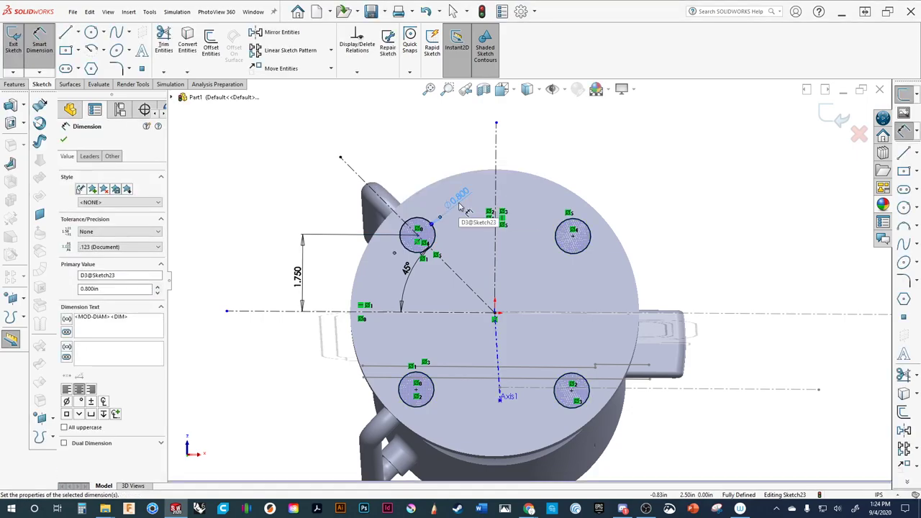
left_click(835, 120)
Examine the four circles on the base plate's underside and the coffee maker's overall shape from several angles.
mouse_move(569, 228)
middle_mouse_down()
mouse_move(422, 366)
mouse_move(395, 304)
mouse_move(413, 335)
mouse_move(457, 338)
mouse_move(431, 325)
mouse_move(466, 325)
middle_mouse_up()
middle_click_drag(495, 234, 464, 227)
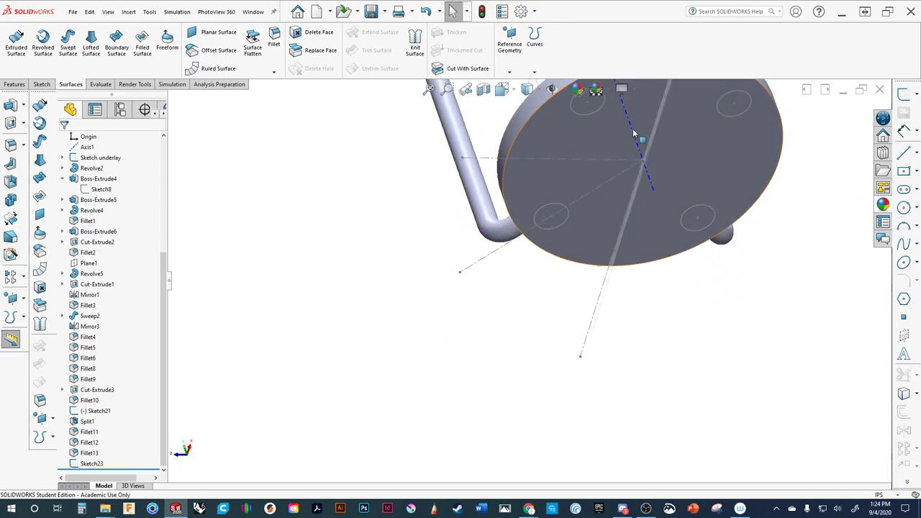
middle_click_drag(627, 134, 532, 248)
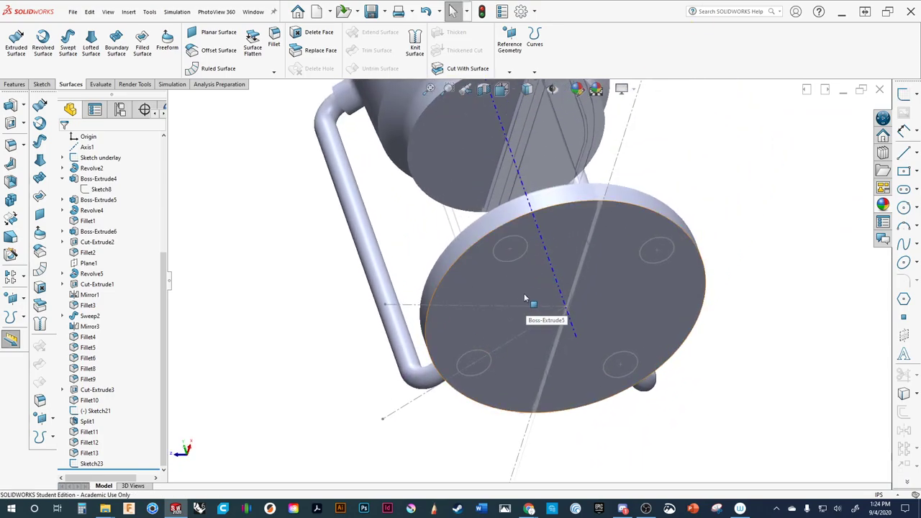
mouse_move(506, 289)
middle_mouse_down()
mouse_move(645, 212)
mouse_move(643, 261)
mouse_move(674, 269)
mouse_move(674, 261)
middle_mouse_up()
scroll(645, 211, "up", 2)
scroll(645, 211, "up", 3)
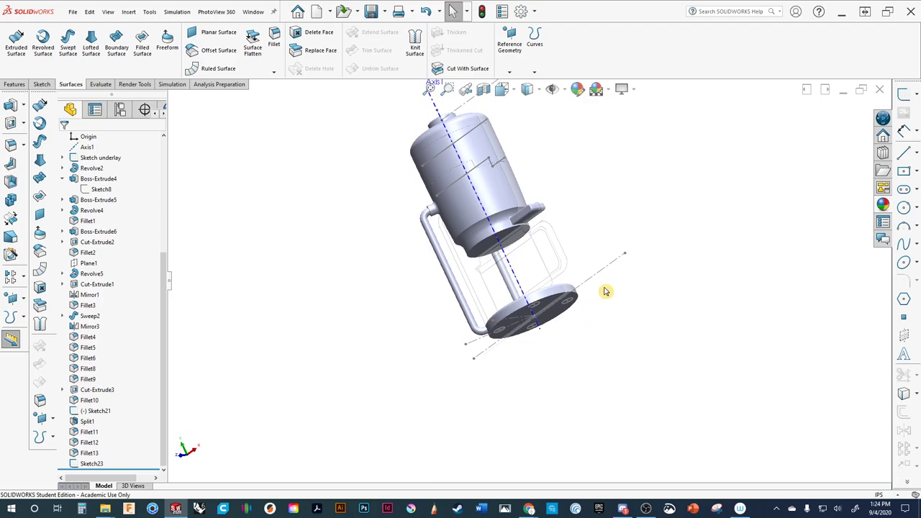
middle_click_drag(606, 289, 496, 313)
scroll(488, 308, "down", 8)
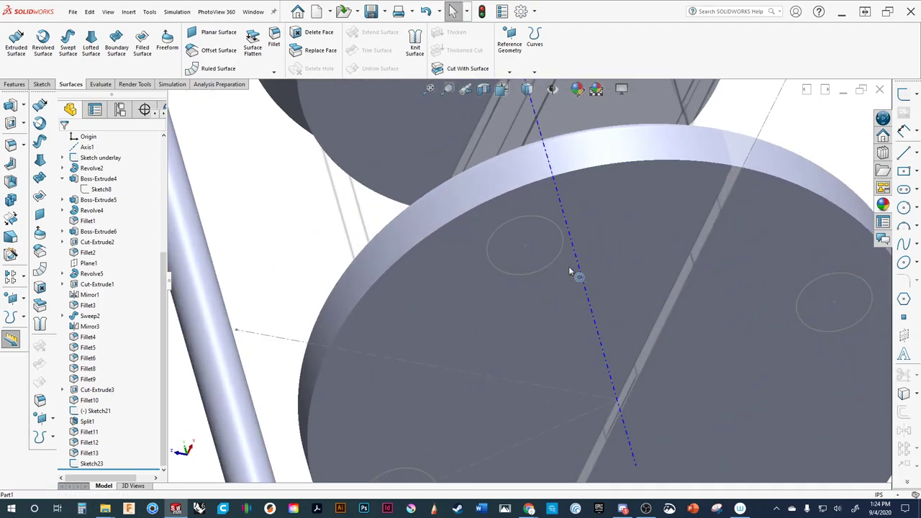
scroll(569, 271, "up", 5)
middle_click_drag(568, 271, 377, 298)
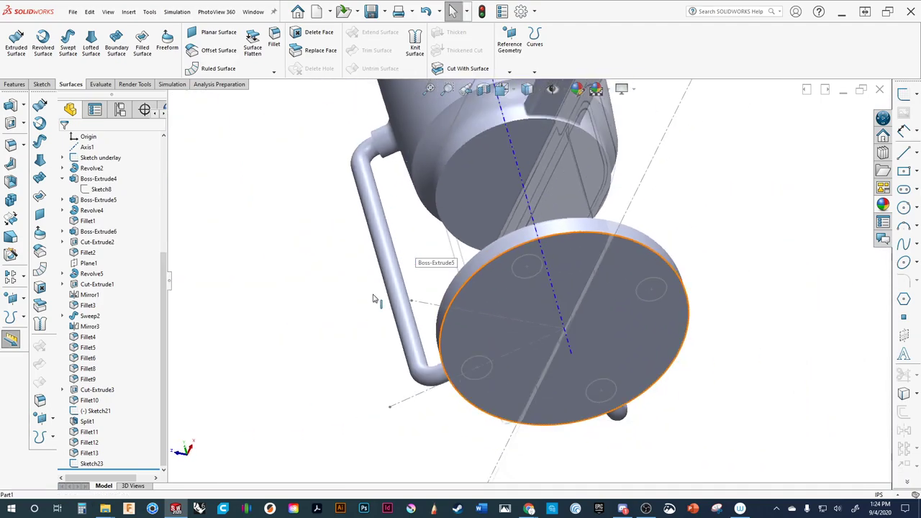
middle_click_drag(487, 289, 441, 257)
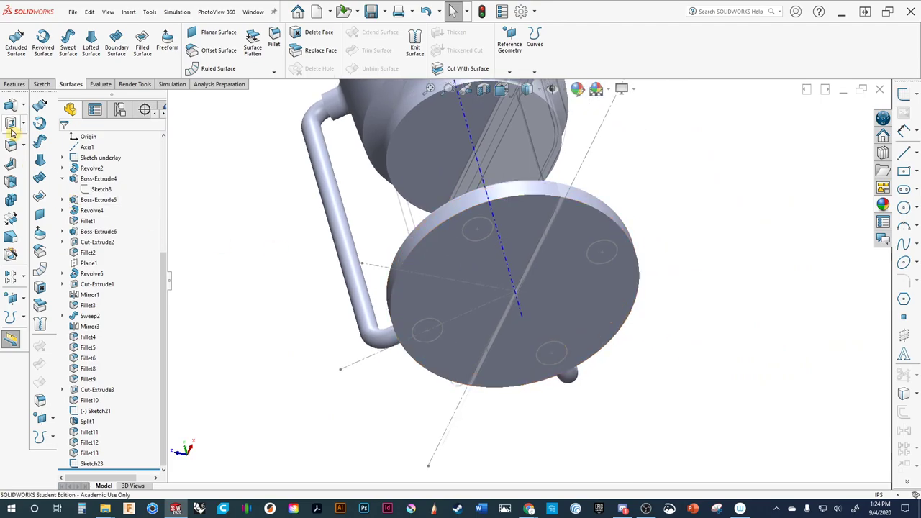
left_click(11, 106)
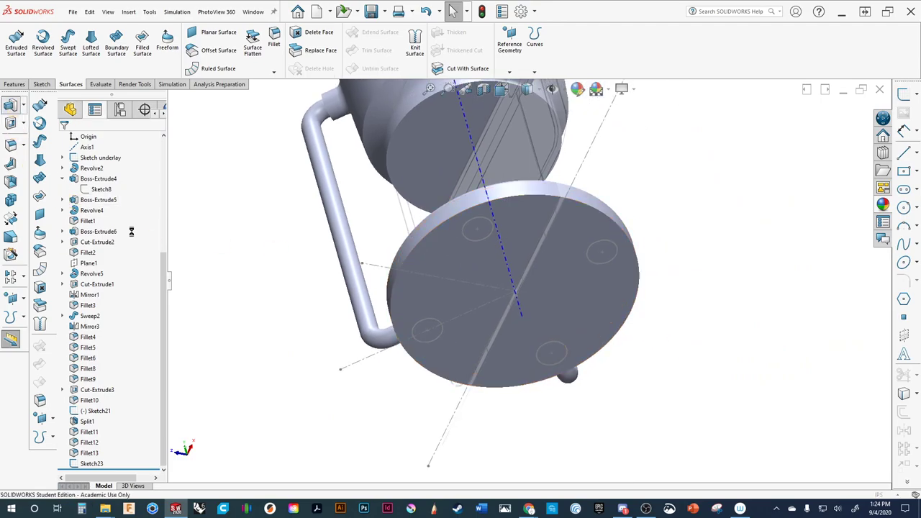
left_click(471, 244)
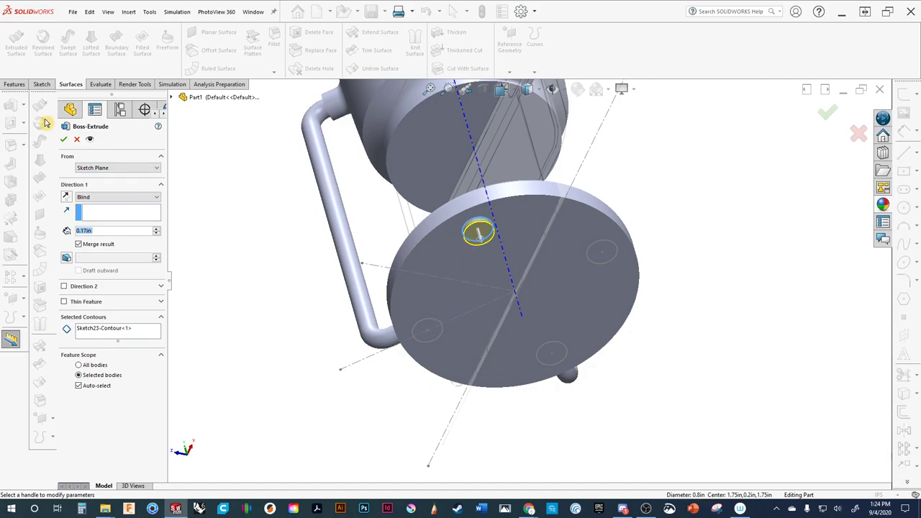
left_click(77, 140)
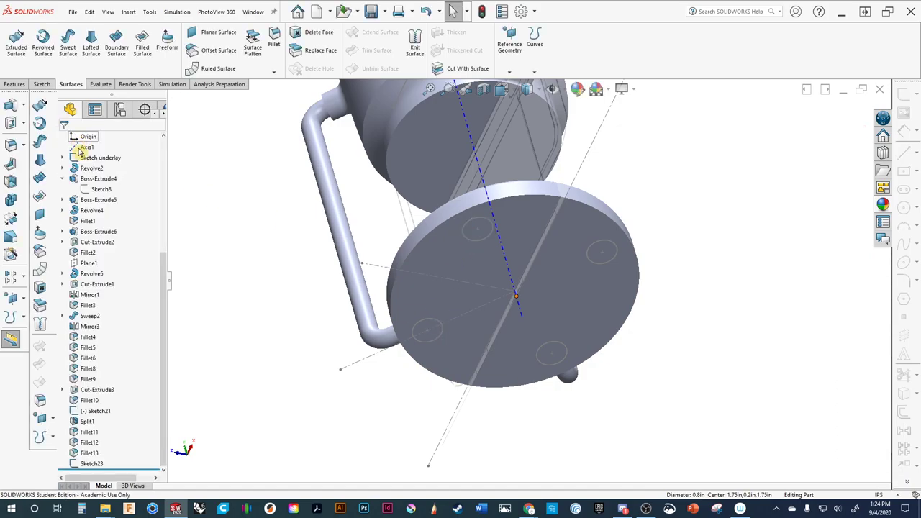
Extrude all four circles on the base plate's underside 0.15 in as separate bodies, with merging of the result turned off.
left_click(480, 244)
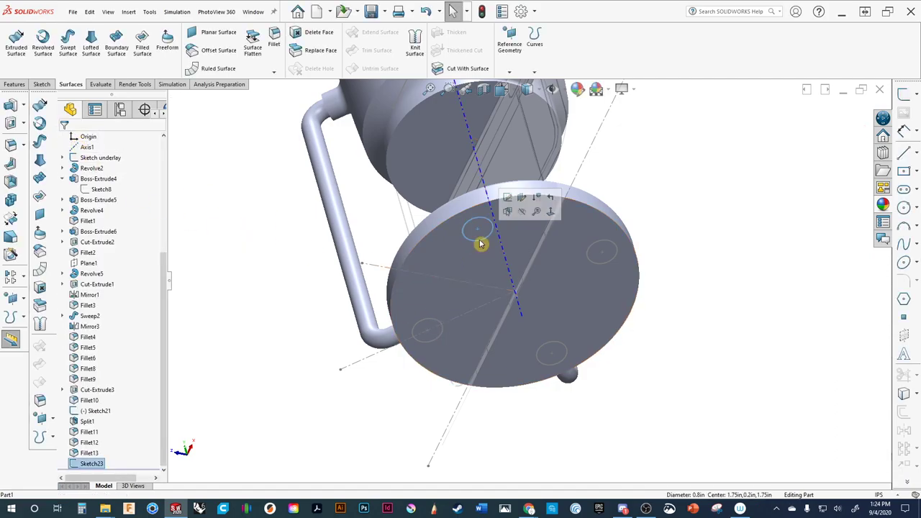
left_click(440, 330, "ctrl")
left_click(566, 350, "ctrl")
left_click(596, 268, "ctrl")
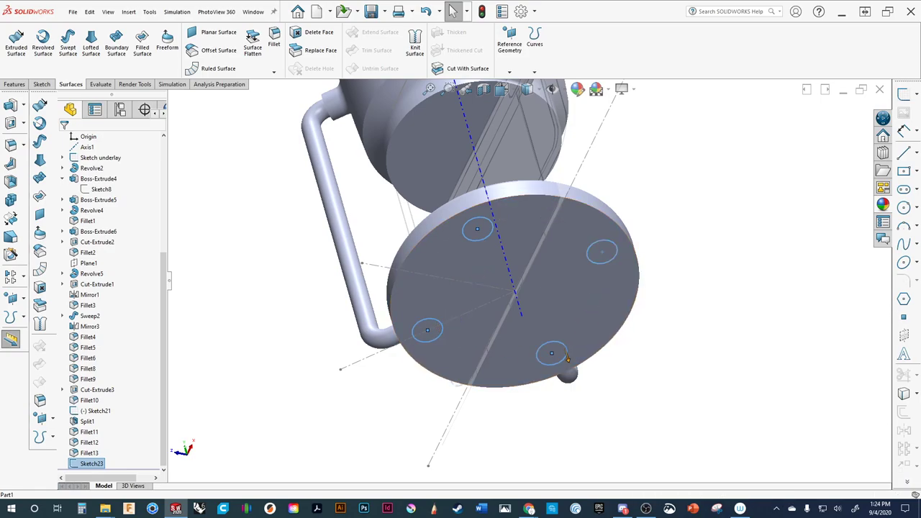
left_click(15, 108)
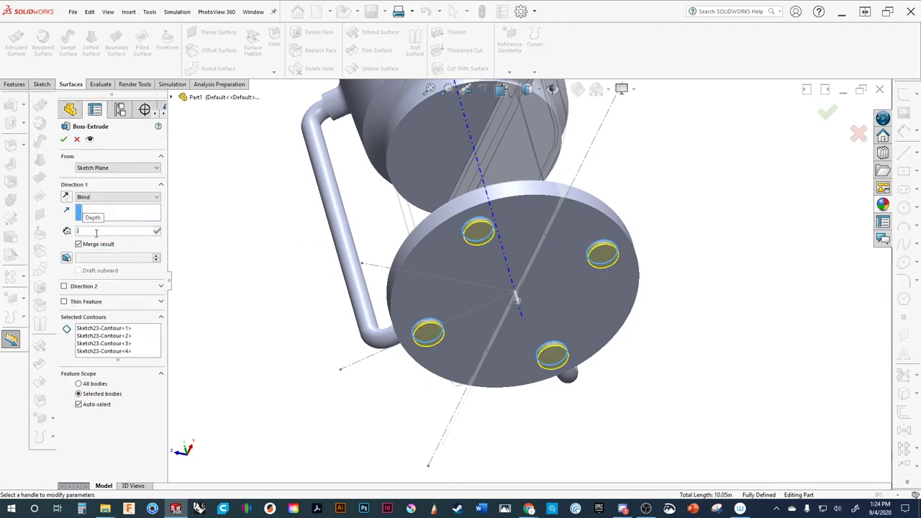
type("1")
middle_click_drag(203, 222, 217, 343)
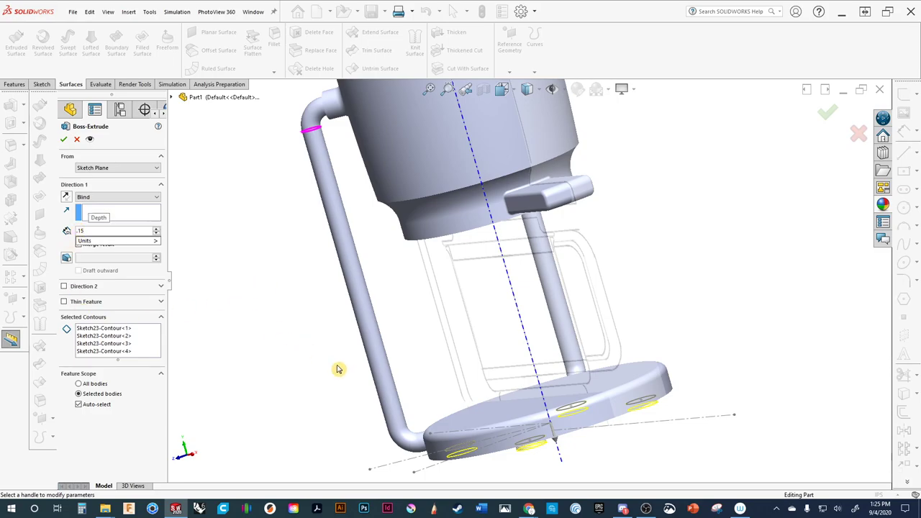
middle_click_drag(339, 369, 543, 381)
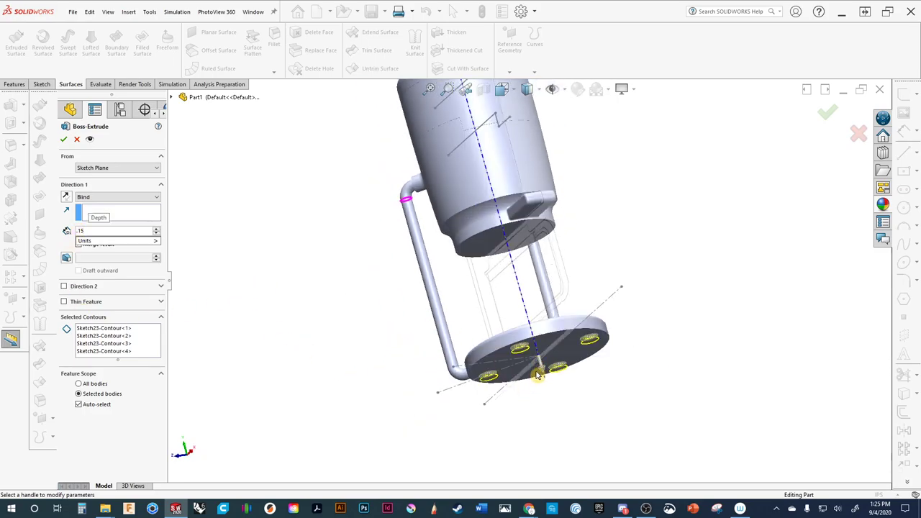
scroll(536, 371, "down", 4)
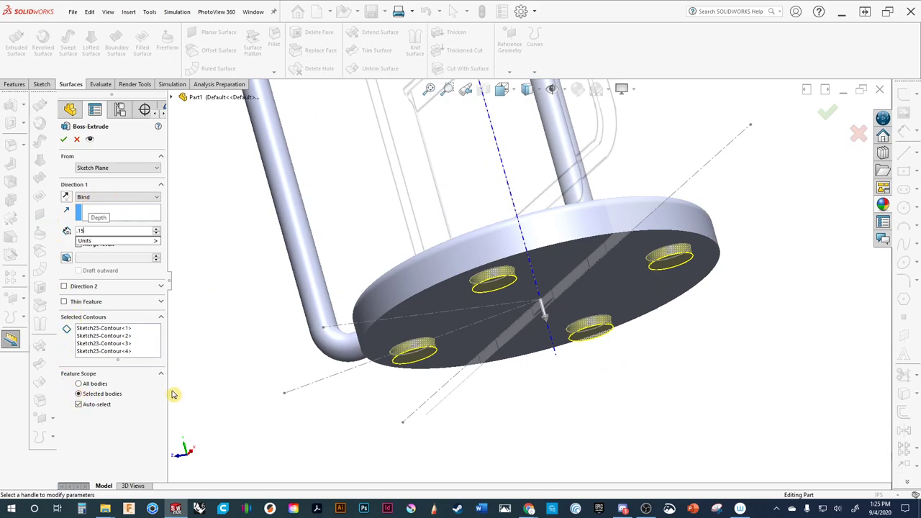
key("Return")
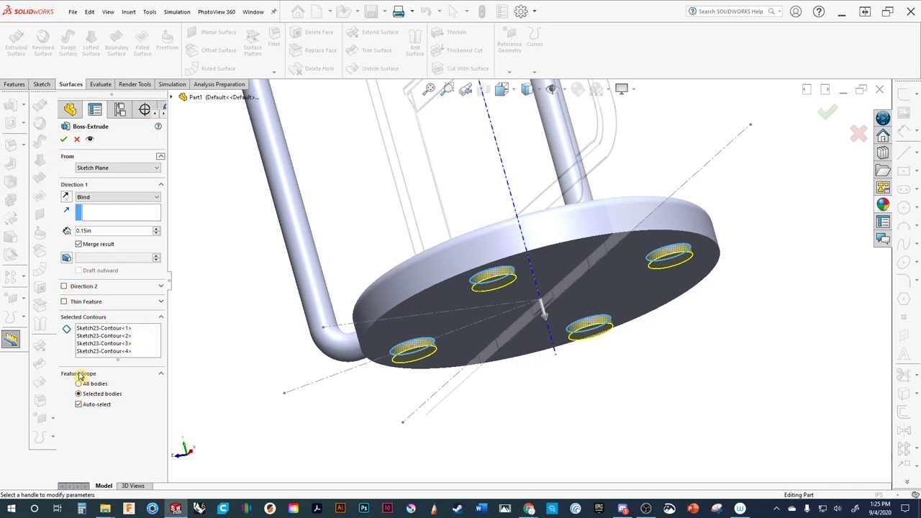
left_click(79, 245)
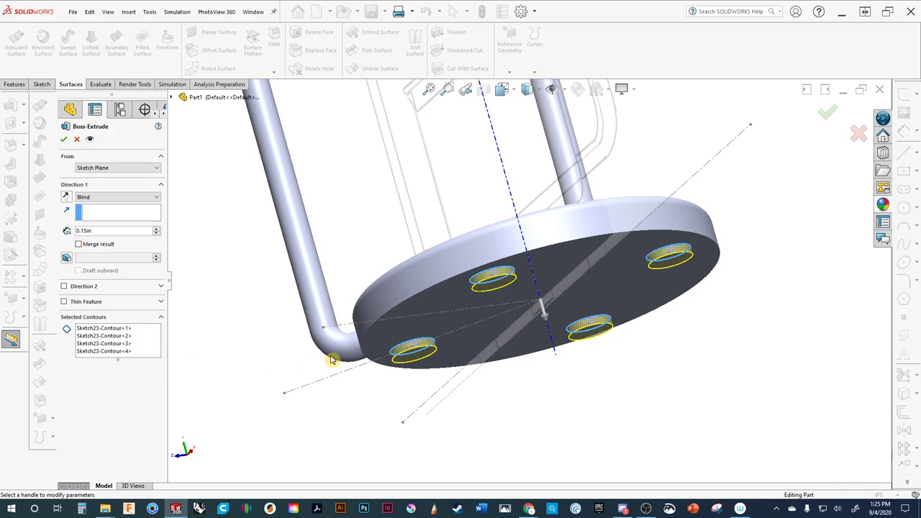
left_click(827, 119)
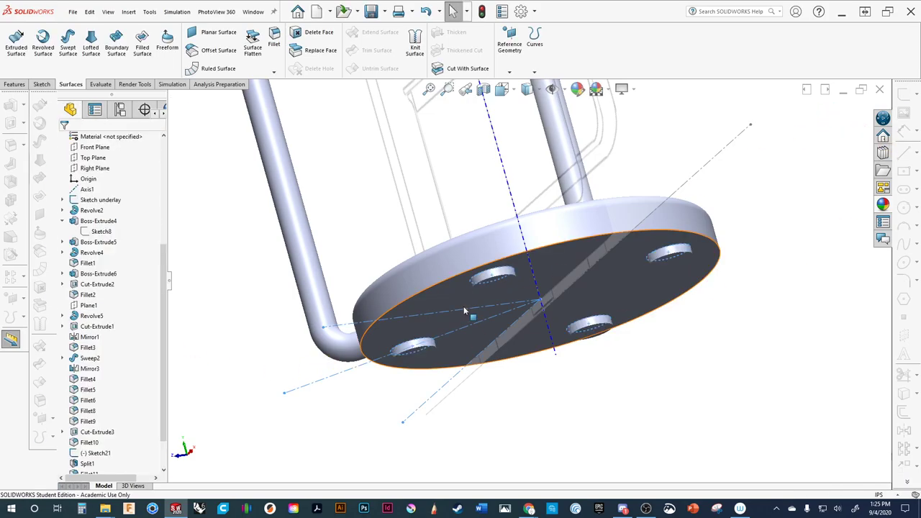
Fillet the bottom face of the foot nearest the tubular side handle with a 0.05 in radius.
middle_click_drag(470, 301, 491, 263)
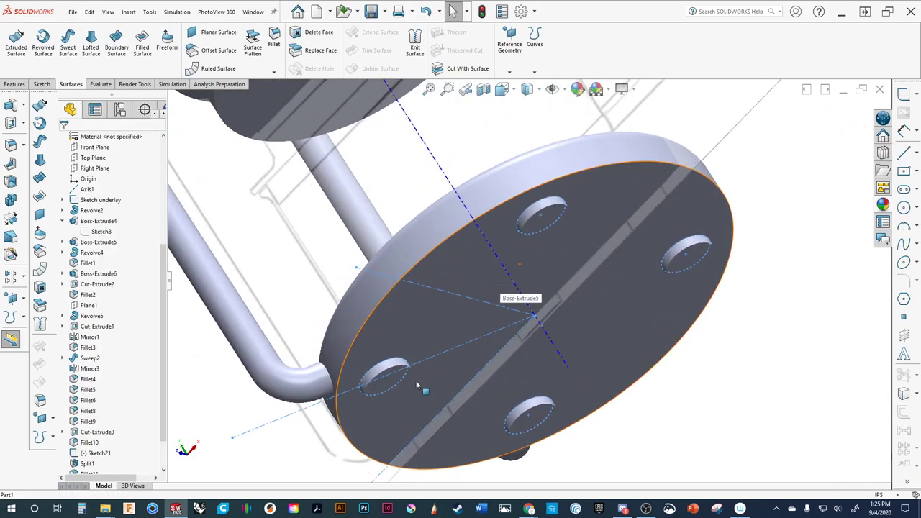
scroll(422, 388, "down", 2)
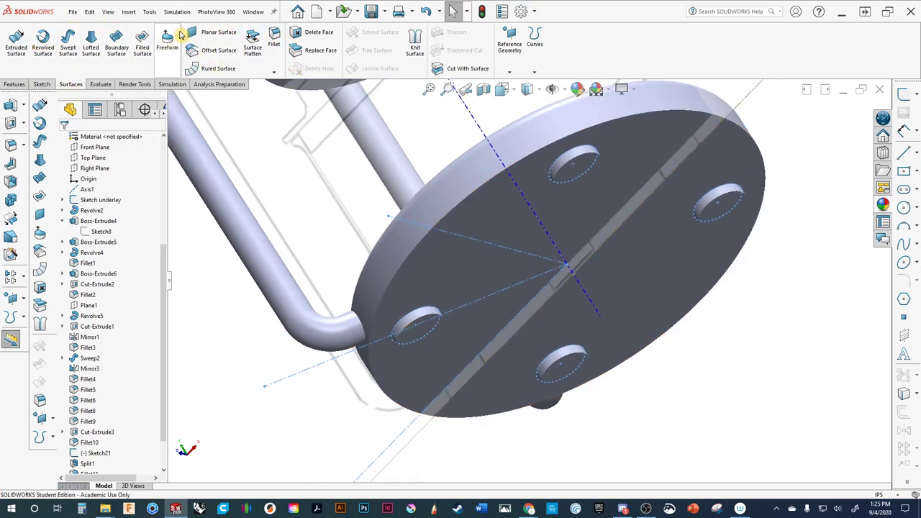
left_click(423, 328)
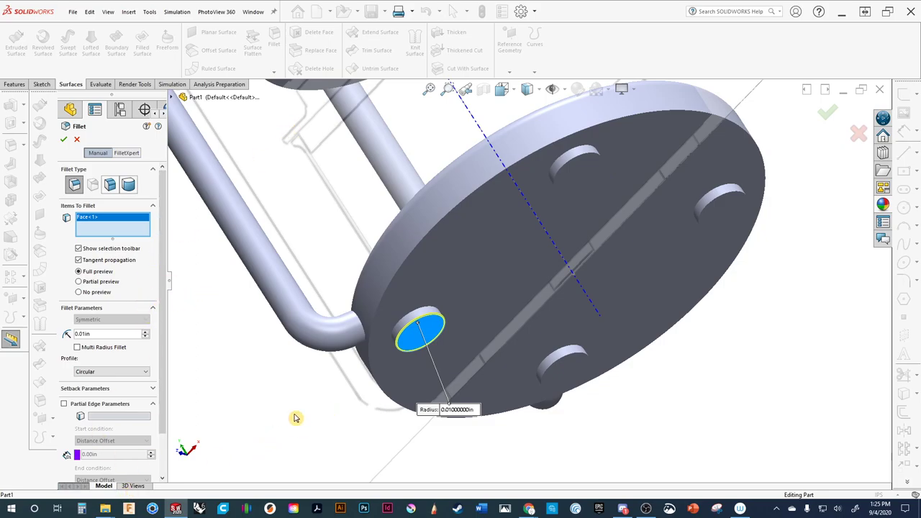
key("z")
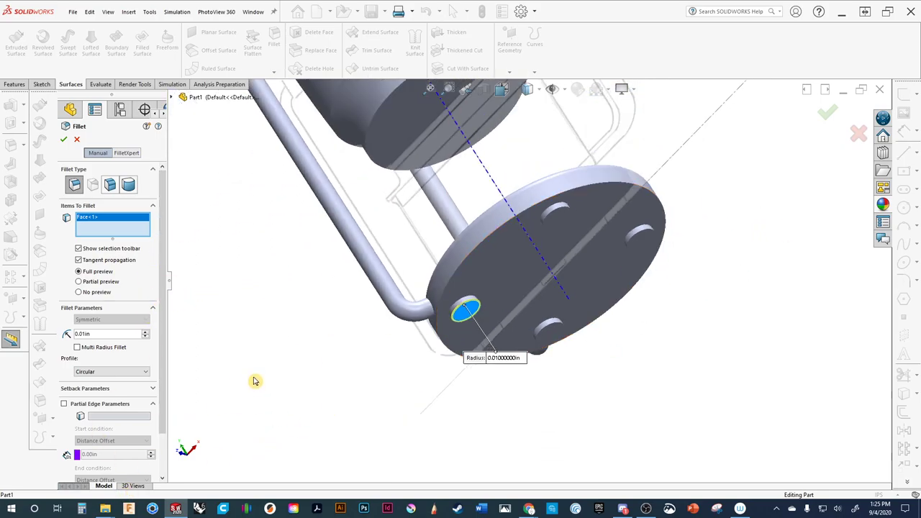
scroll(399, 335, "down", 3)
scroll(425, 328, "down", 2)
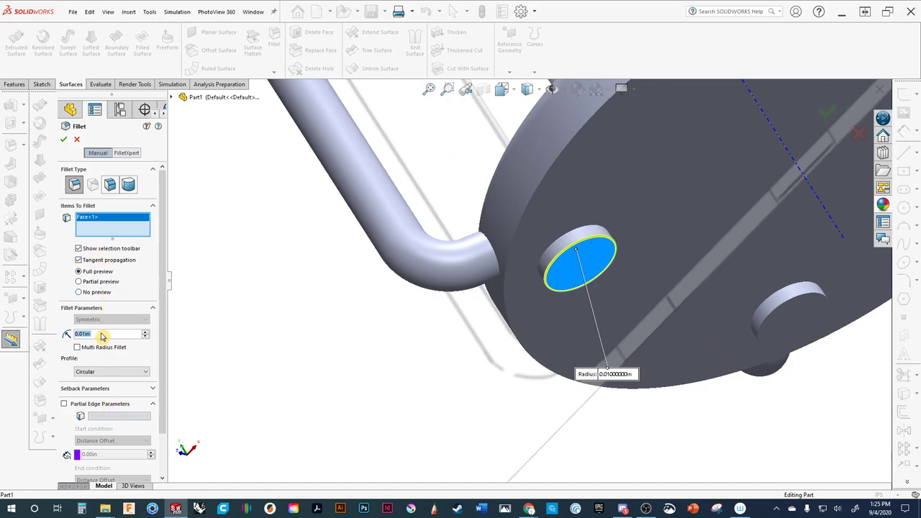
key("BackSpace")
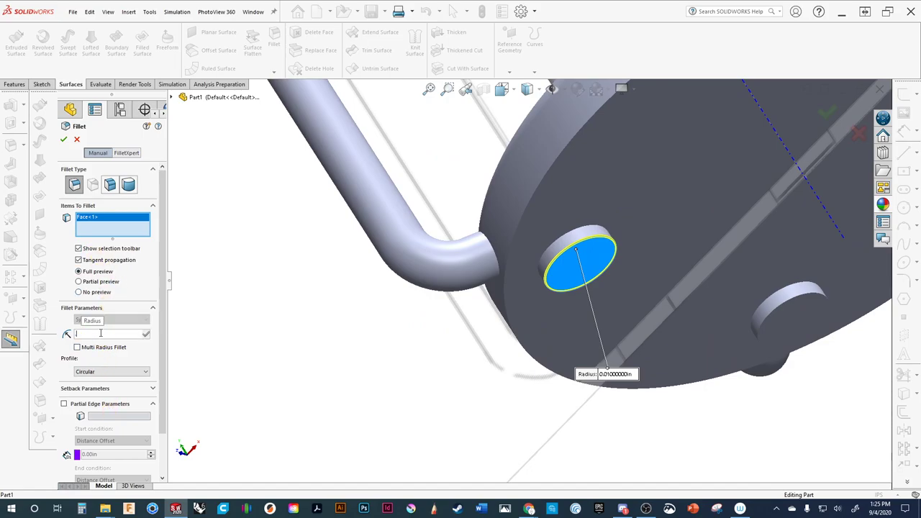
type(".05")
key("Return")
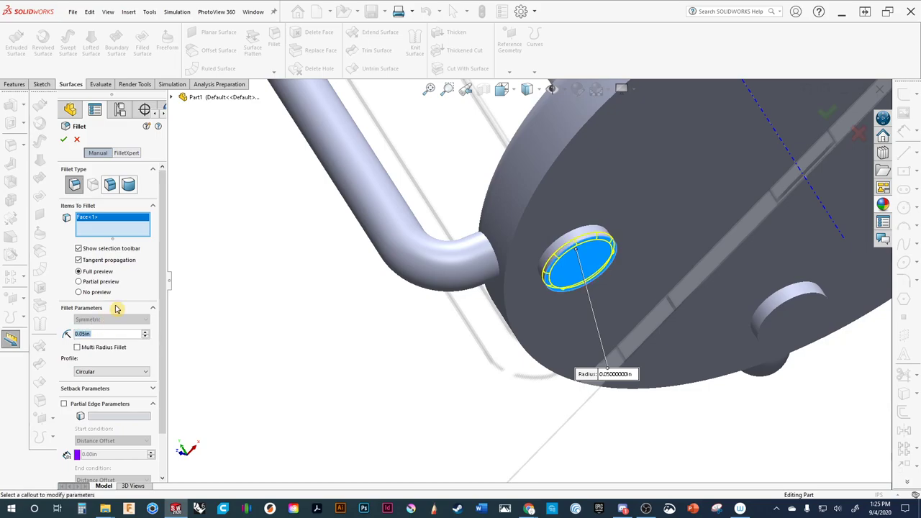
left_click(825, 118)
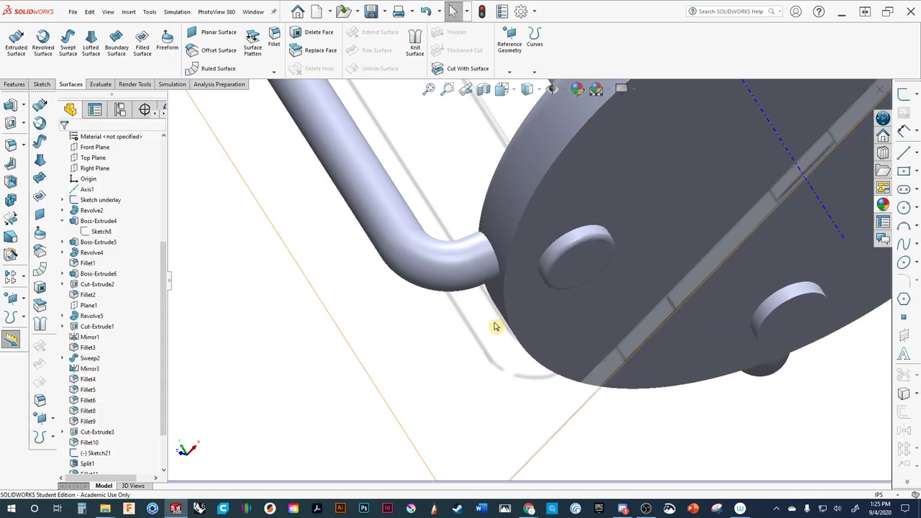
Switch the model display to wireframe and orient the model to show the feet and base from below.
middle_click_drag(497, 323, 370, 350)
middle_click_drag(168, 438, 576, 291)
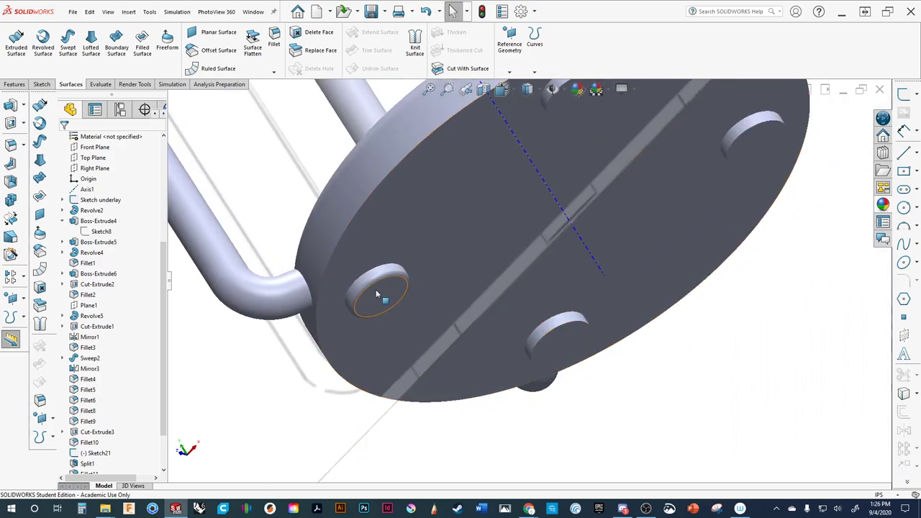
key("Up")
key("Up")
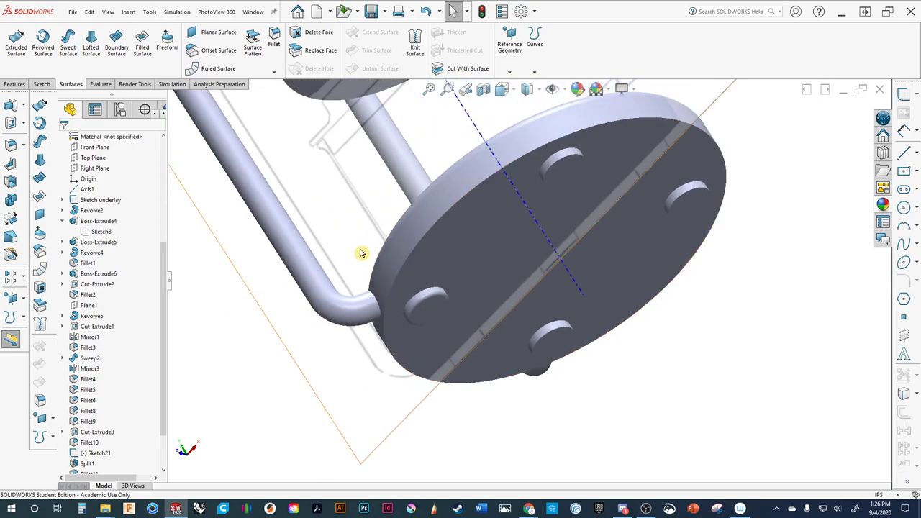
left_click(545, 93)
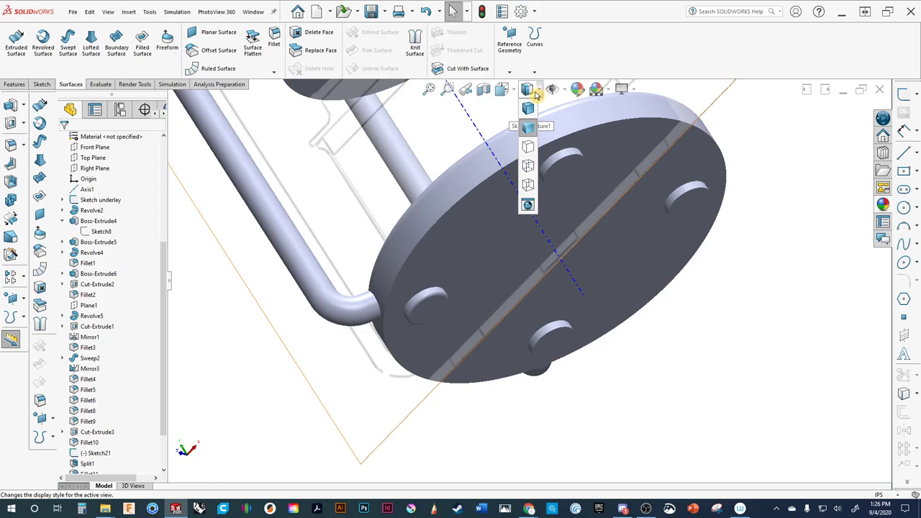
left_click(528, 164)
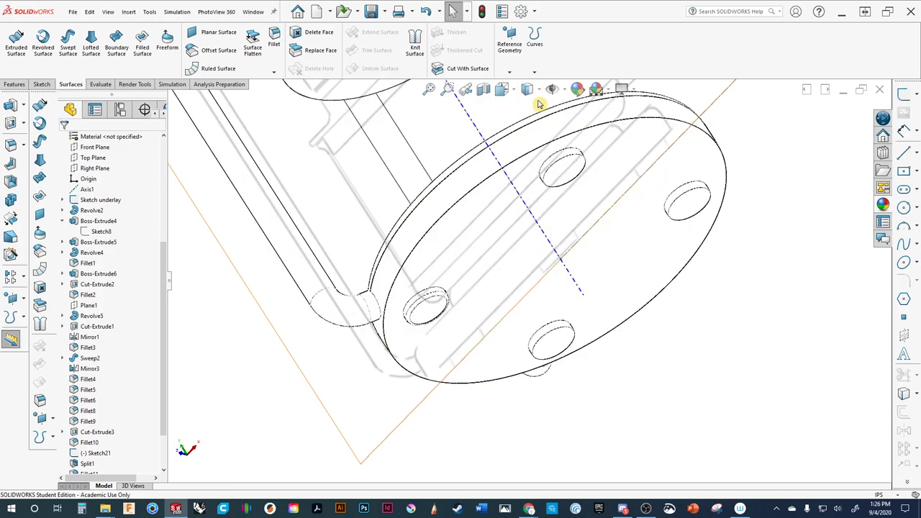
left_click(541, 93)
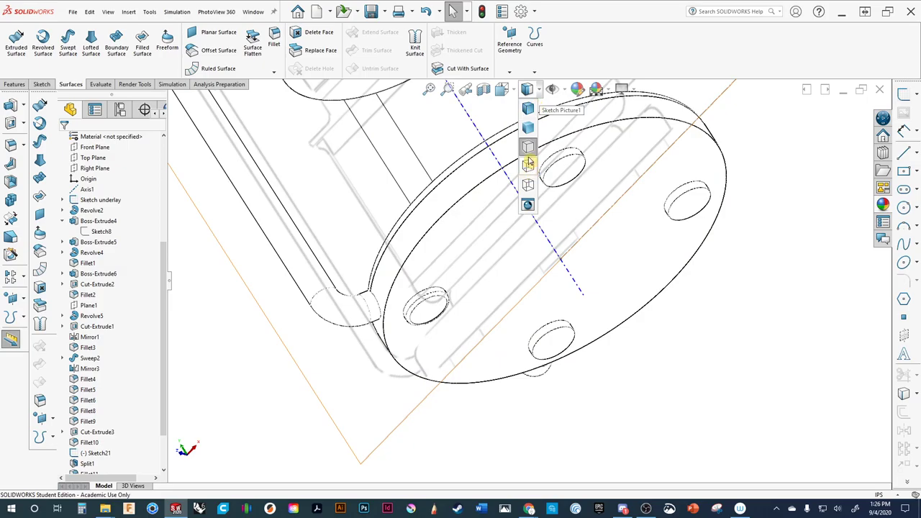
middle_click_drag(527, 180, 372, 313)
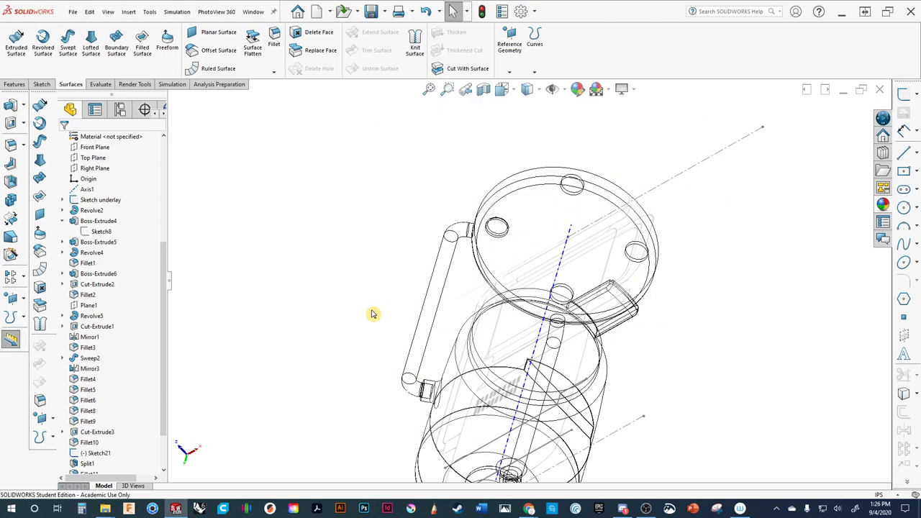
In the feet extrusion's sketch, delete the three symmetric circles, keeping only the 0.8 in circle on the 45° centerline, and close the sketch.
scroll(168, 416, "down", 3)
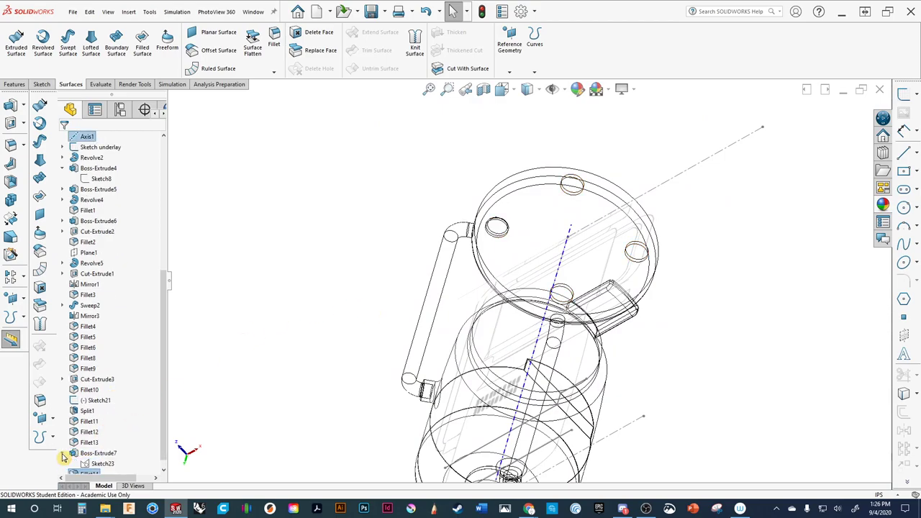
left_click(62, 453)
left_click(108, 469)
left_click(119, 440)
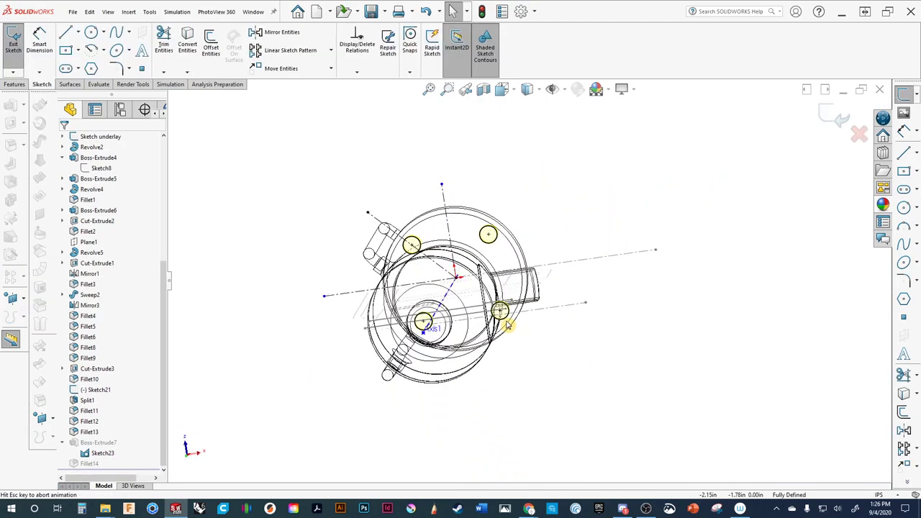
left_click(388, 324)
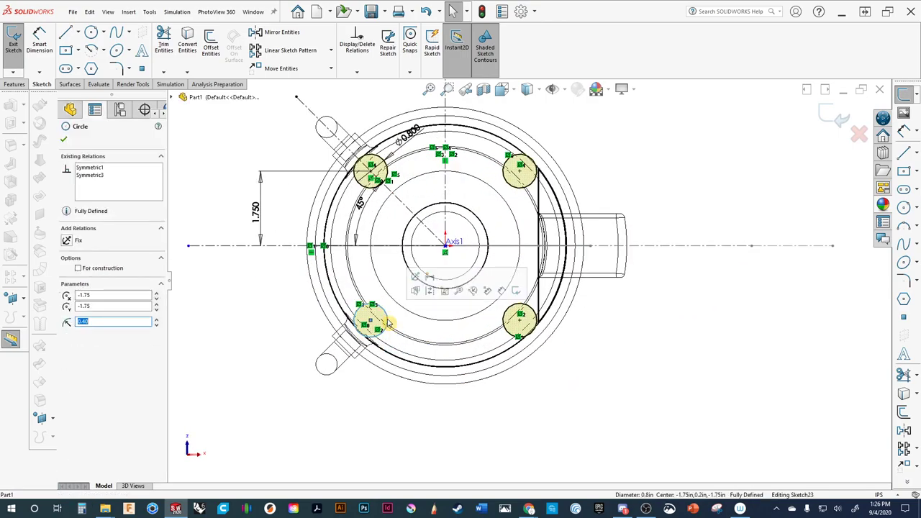
key("Escape")
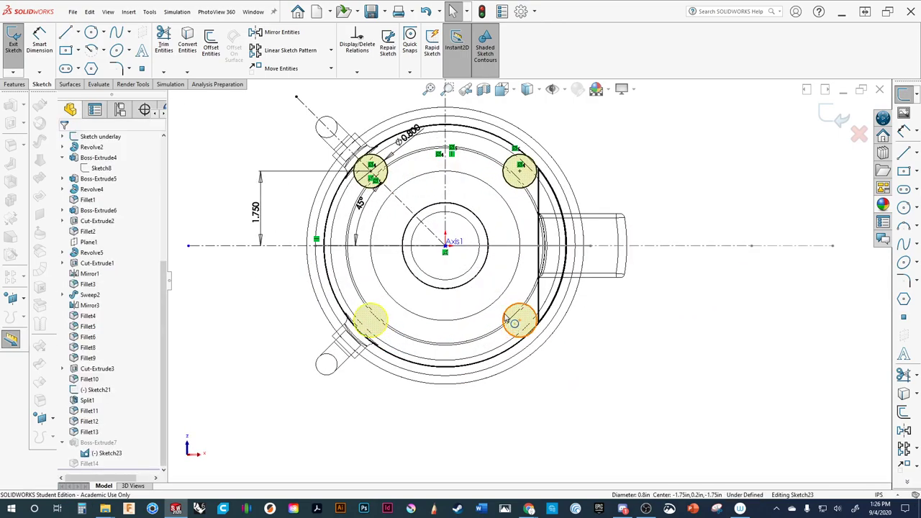
left_click(527, 186)
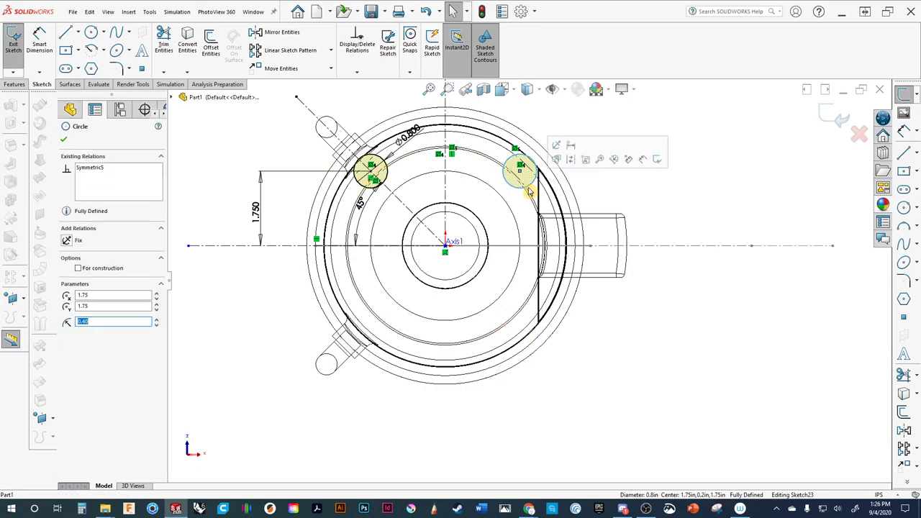
key("Escape")
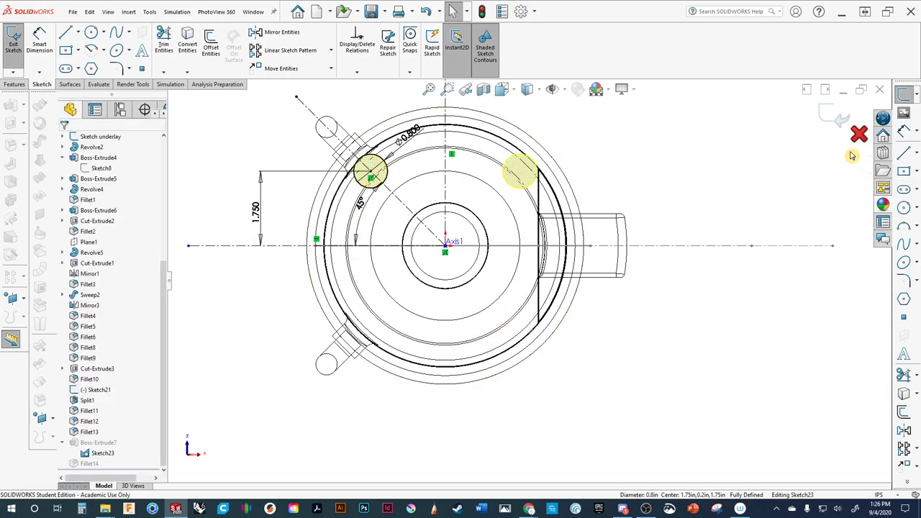
left_click(834, 123)
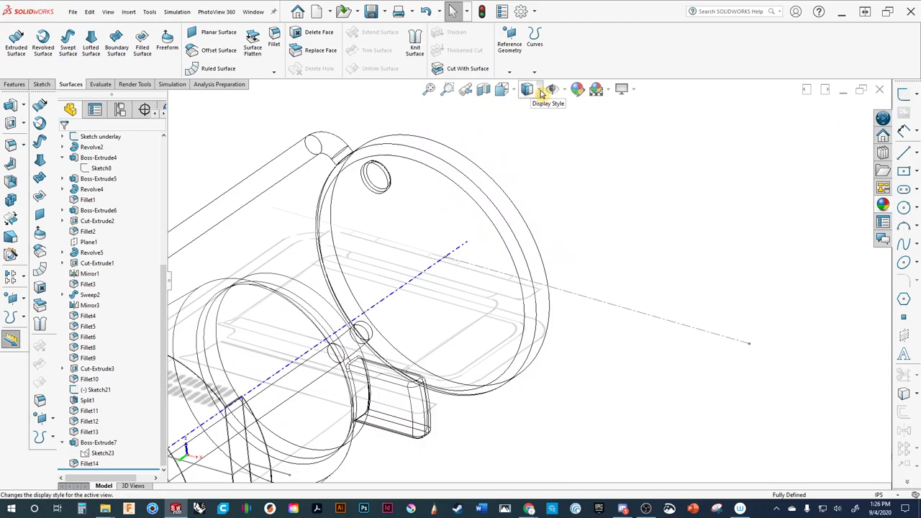
Switch the model display from wireframe to Shaded With Edges.
left_click(541, 92)
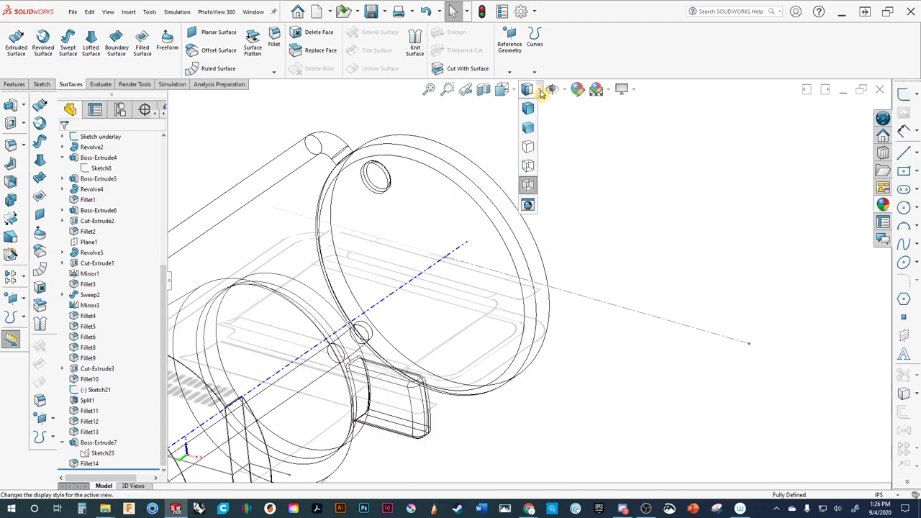
left_click(529, 115)
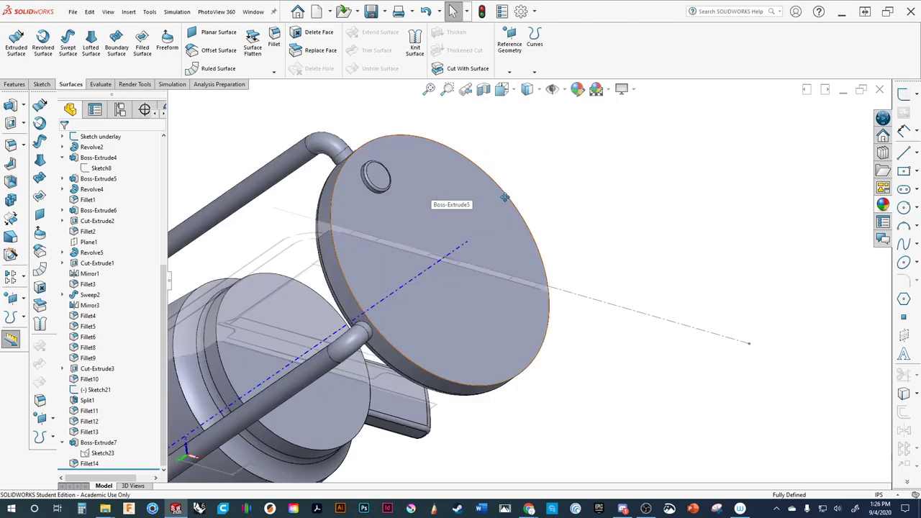
middle_click_drag(431, 190, 320, 129)
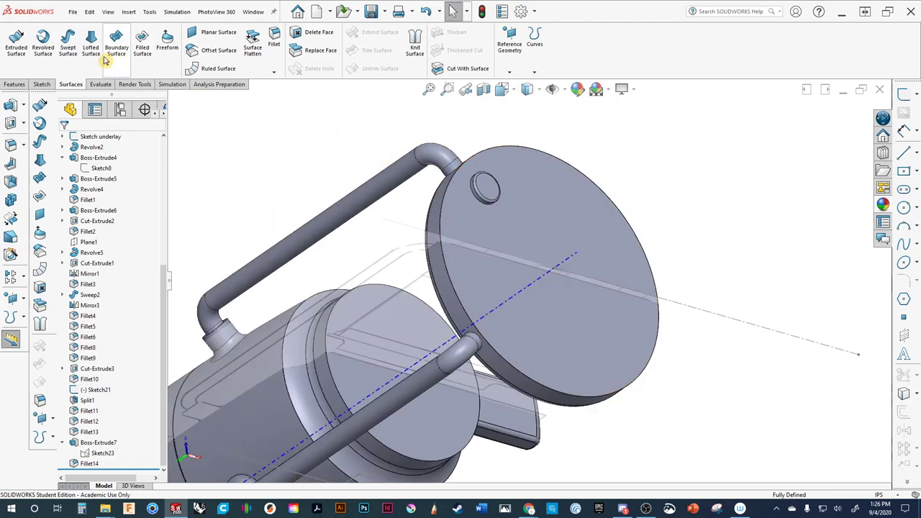
left_click(14, 84)
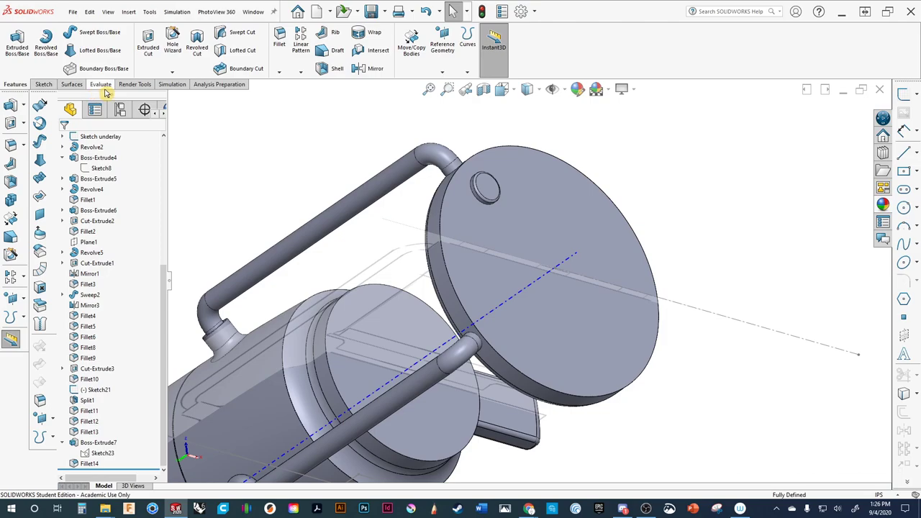
left_click(301, 72)
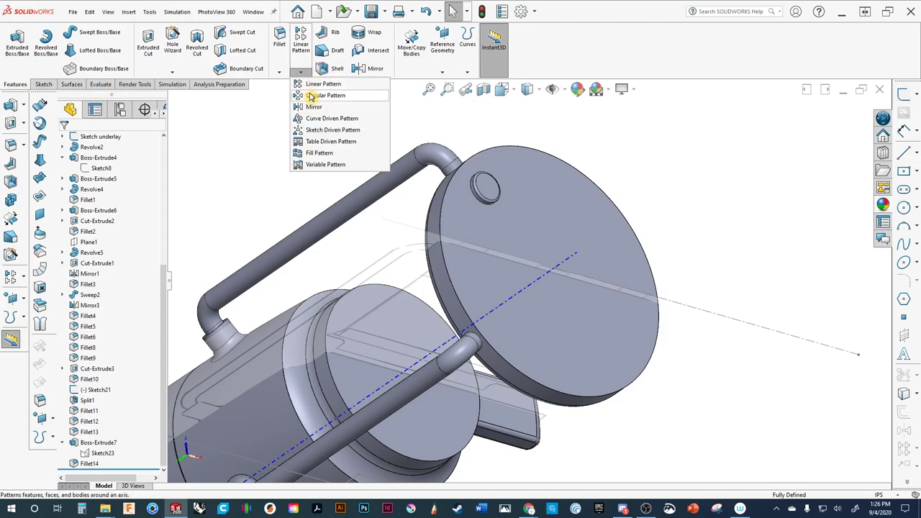
left_click(313, 95)
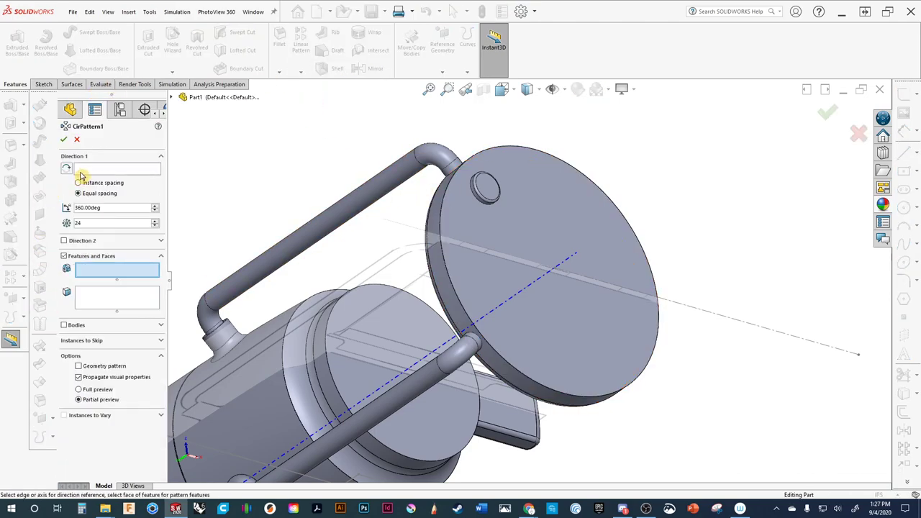
left_click(82, 171)
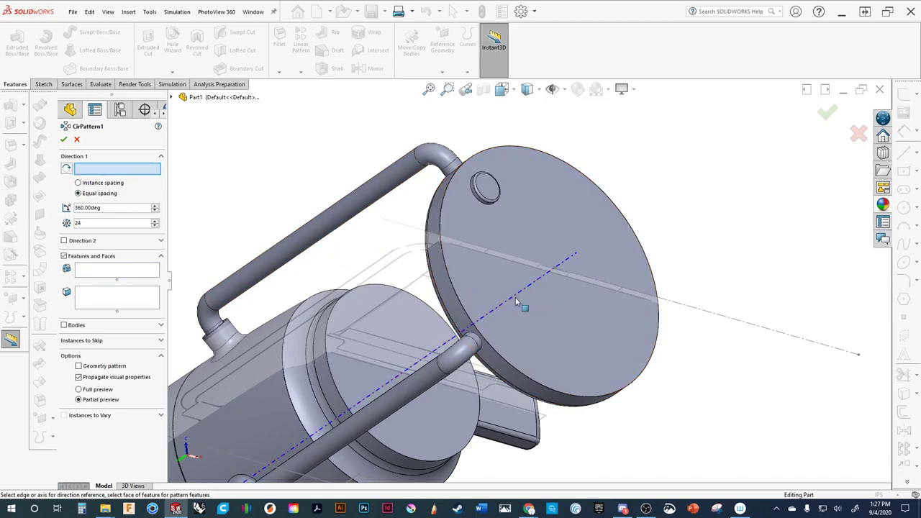
left_click(457, 299)
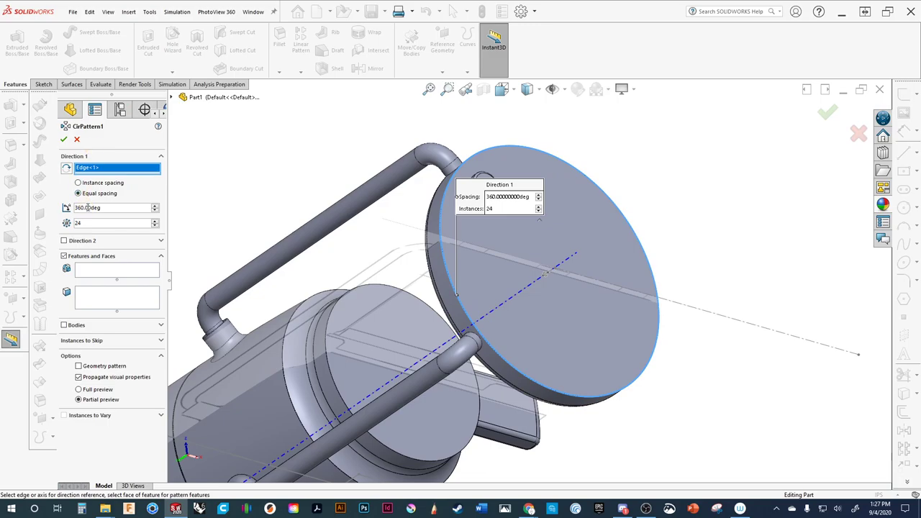
left_click(94, 275)
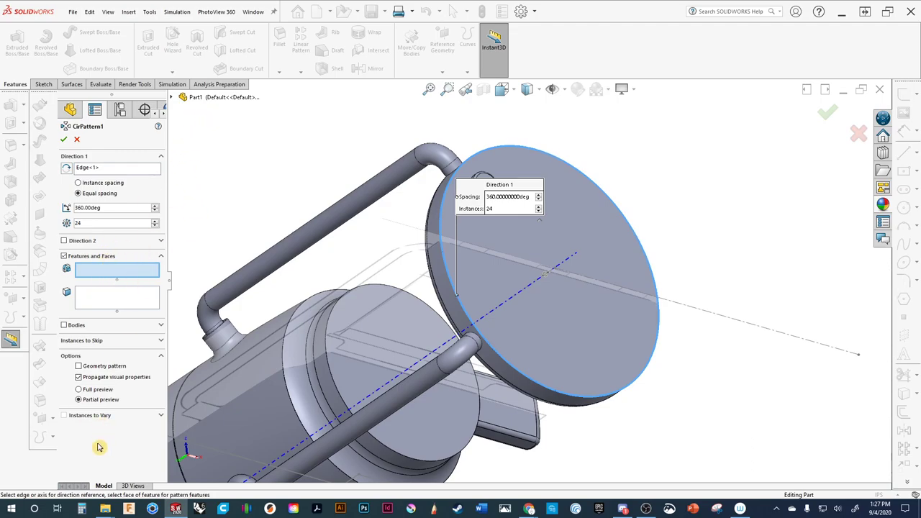
left_click(158, 327)
scroll(477, 184, "up", 3)
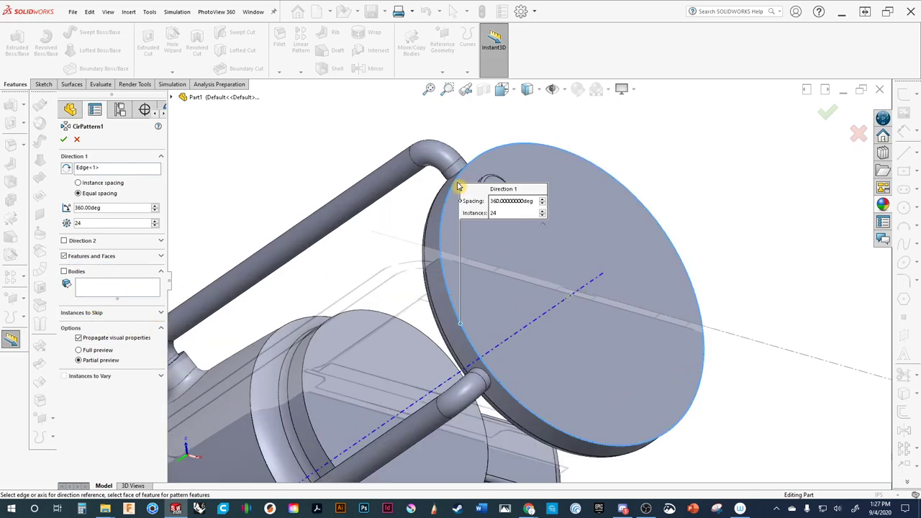
left_click(540, 196)
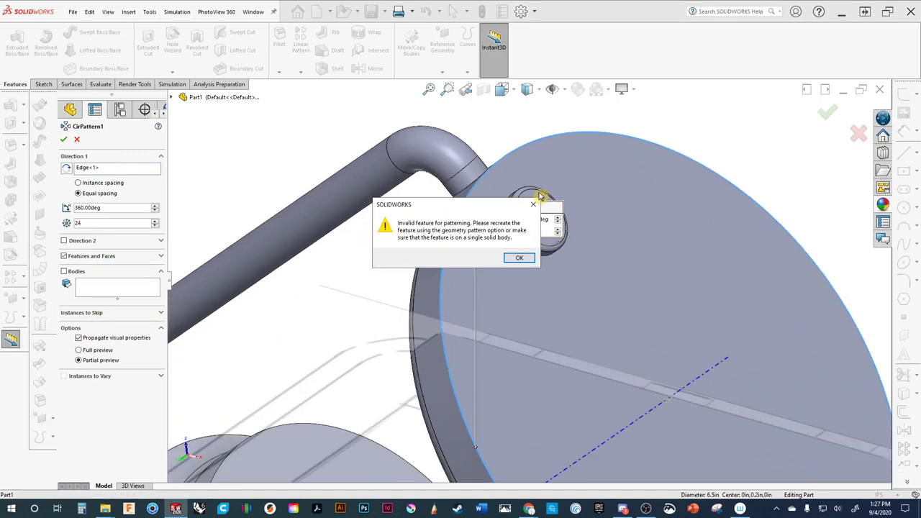
left_click(519, 257)
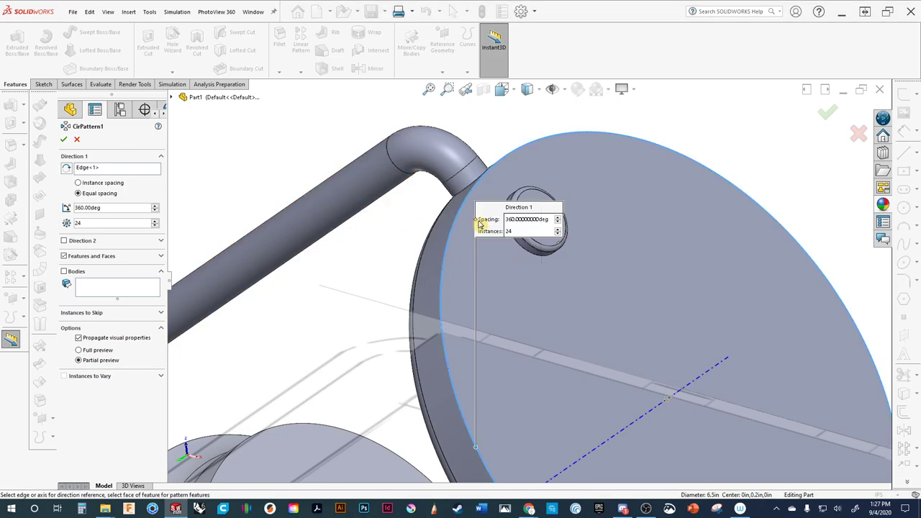
left_click(173, 99)
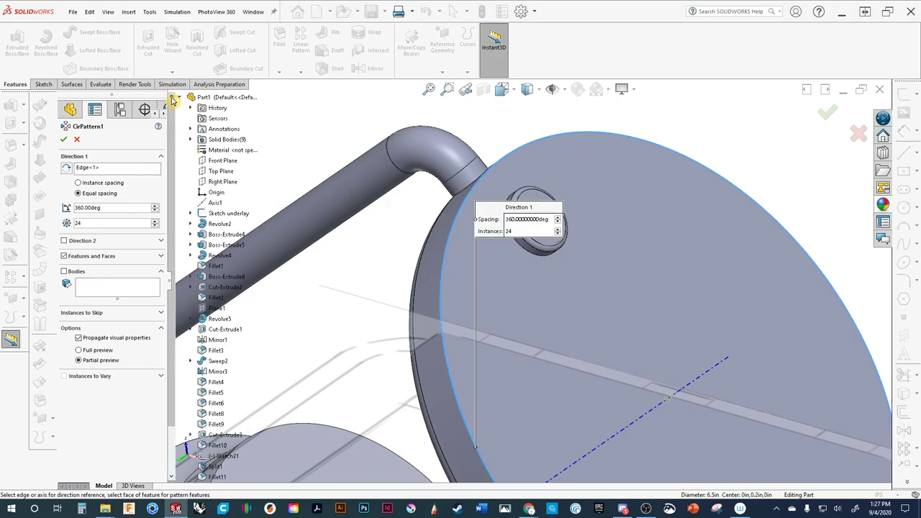
left_click(192, 140)
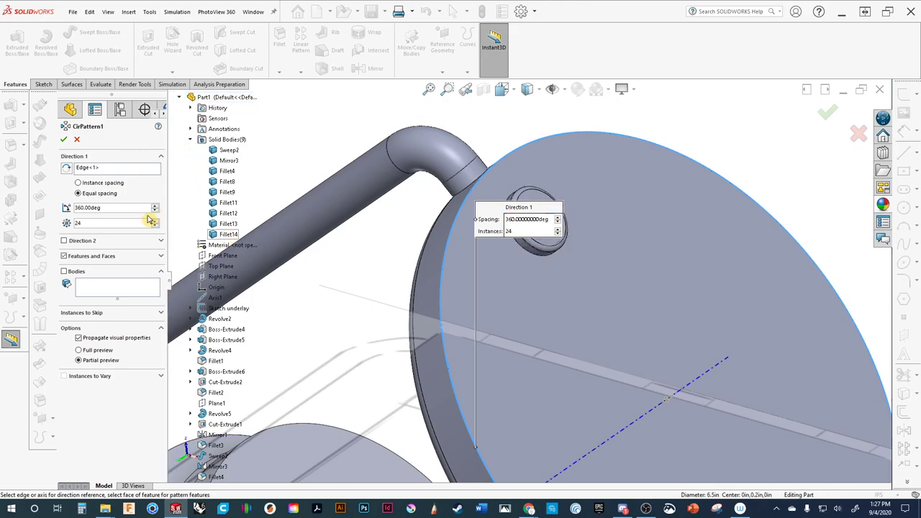
scroll(326, 173, "up", 1)
scroll(326, 173, "up", 1)
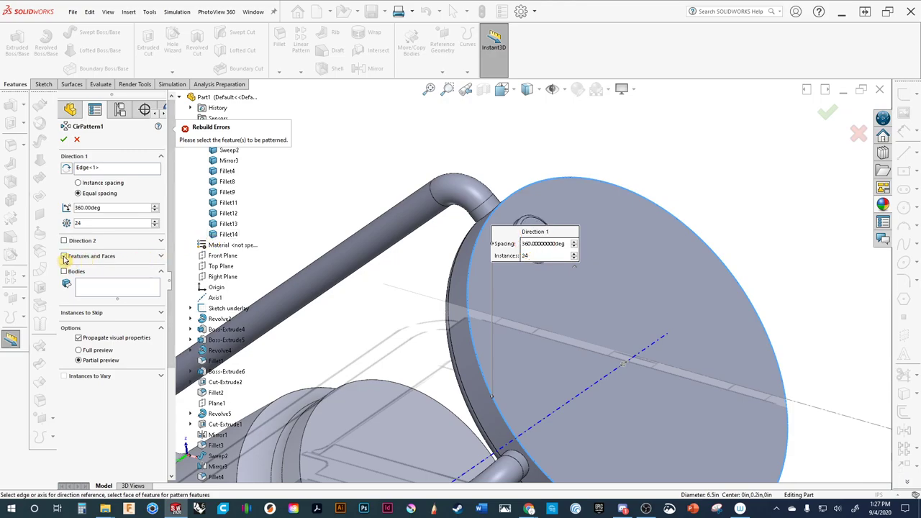
left_click(64, 257)
scroll(217, 358, "down", 5)
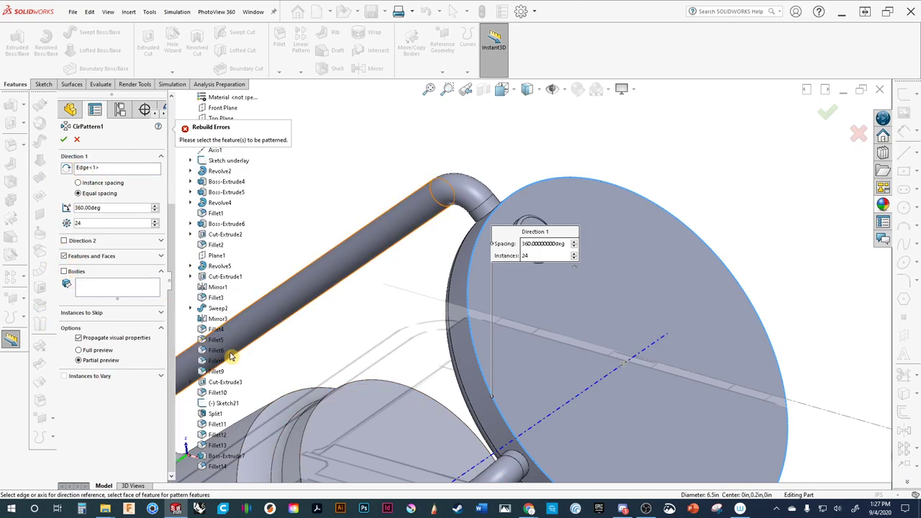
left_click(222, 458)
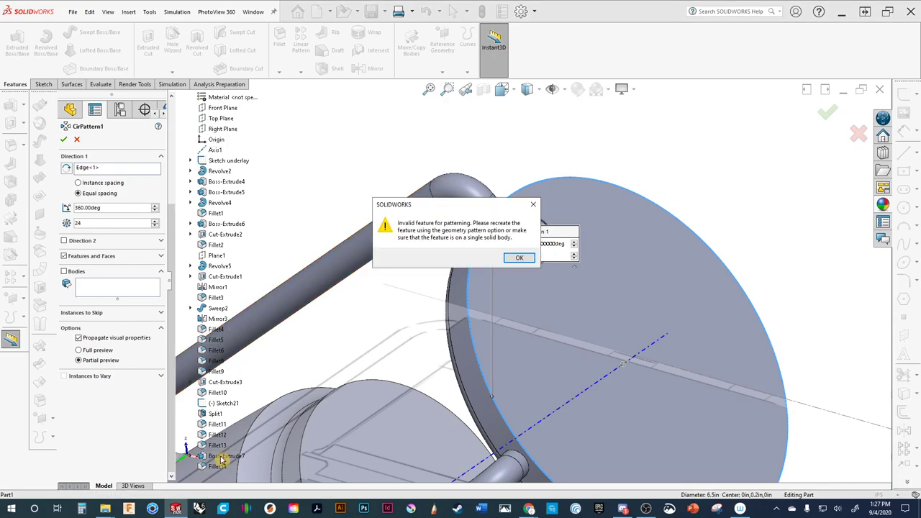
left_click(517, 260)
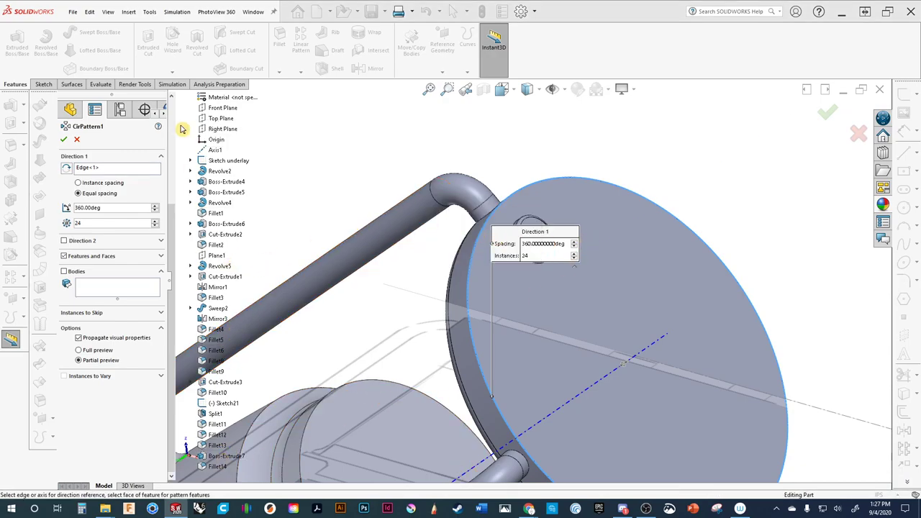
left_click(77, 140)
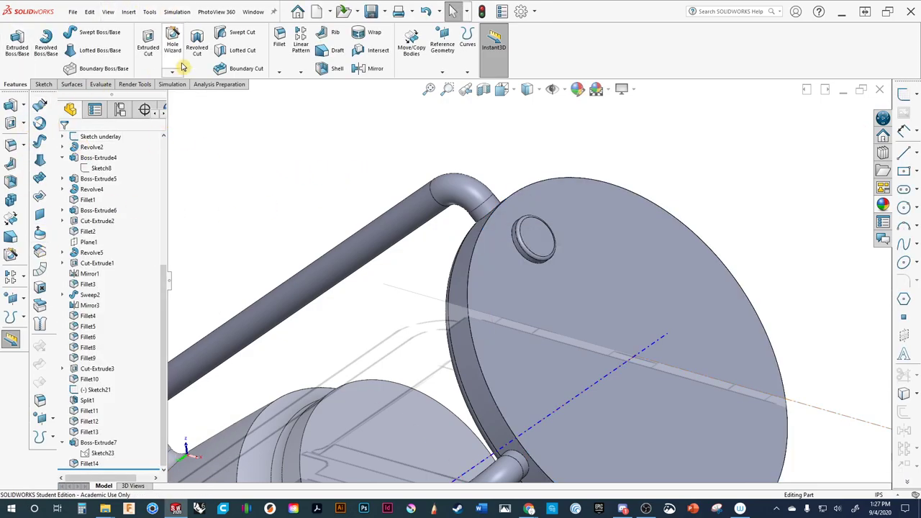
Start a circular pattern of bodies instead of features and faces, using the filleted foot on the base plate's underside as the body.
left_click(303, 74)
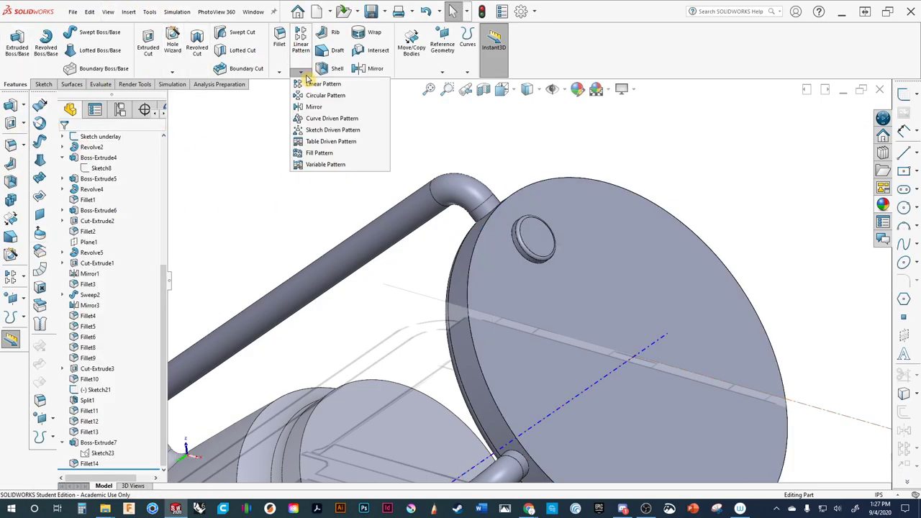
left_click(309, 95)
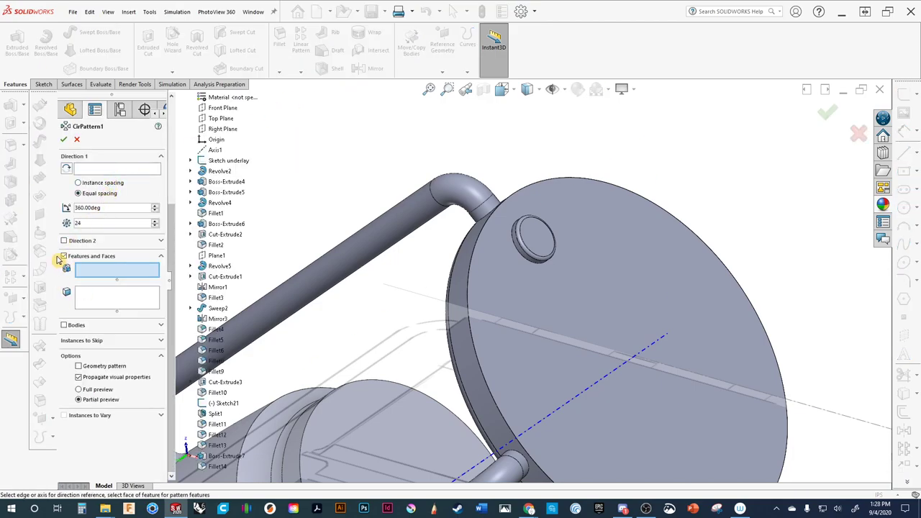
left_click(64, 256)
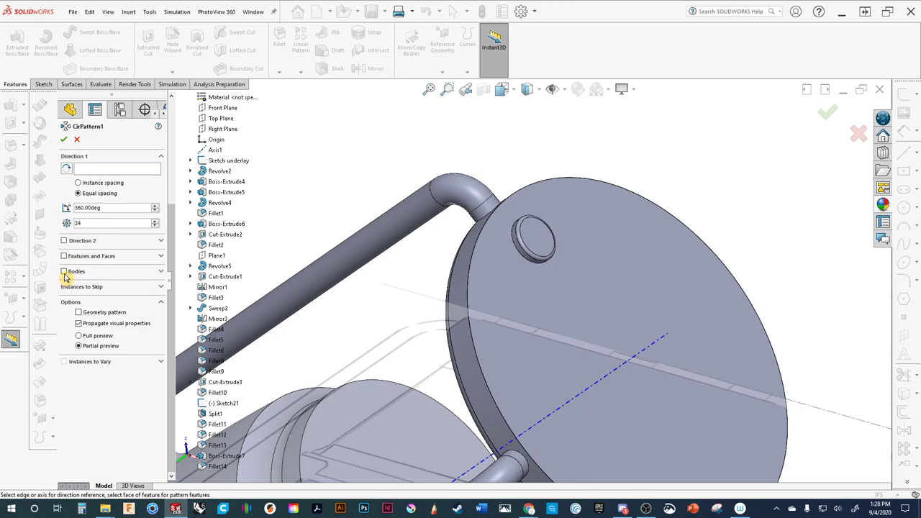
left_click(64, 272)
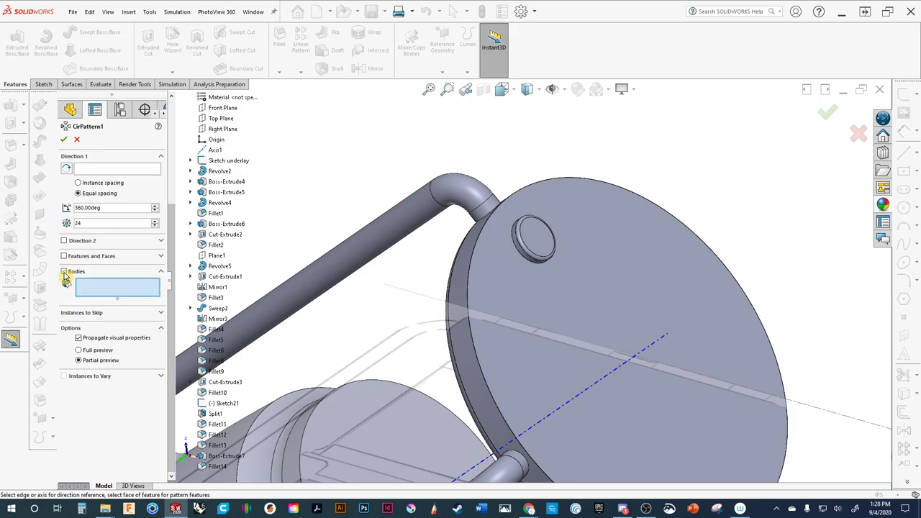
left_click(536, 241)
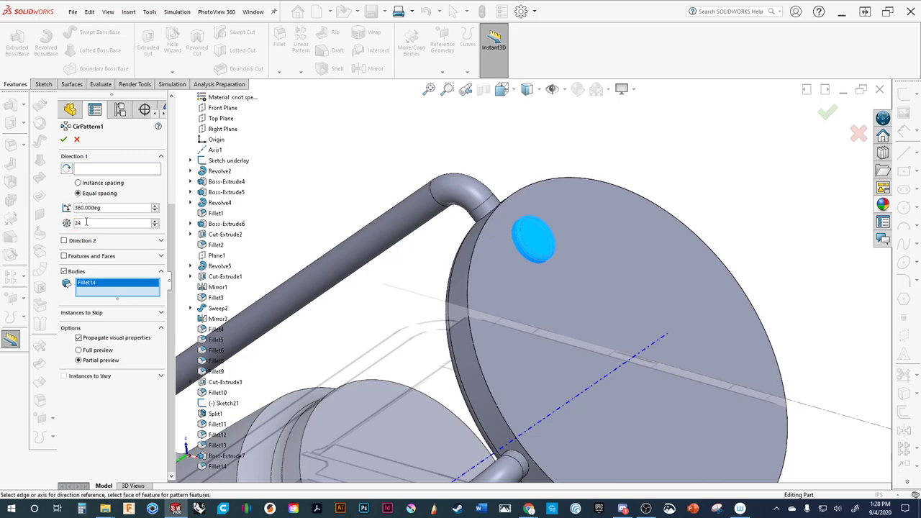
Set the circular pattern to 4 equally spaced instances over a total angle of 90°.
left_click(115, 208)
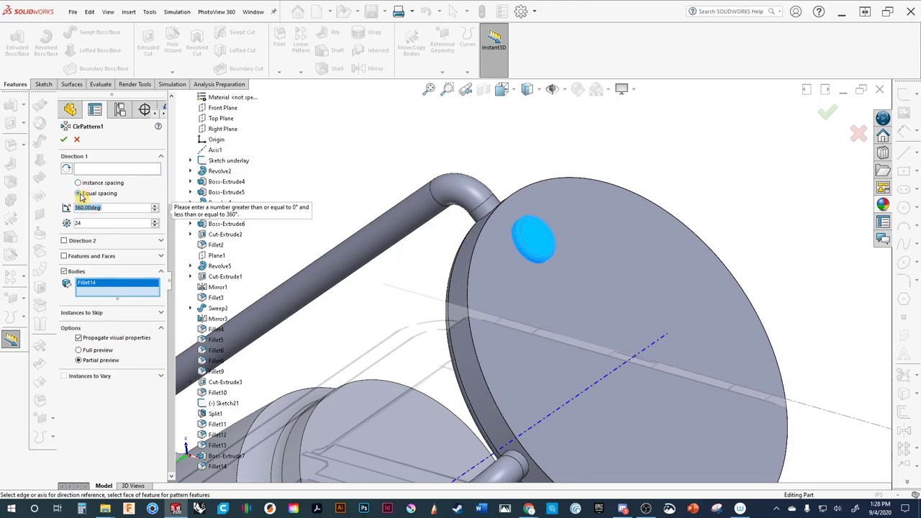
left_click(106, 208)
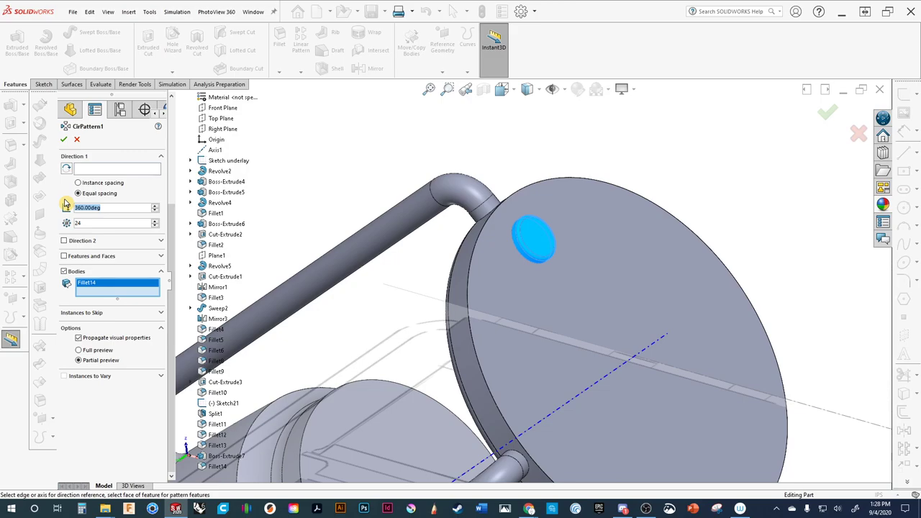
type("90")
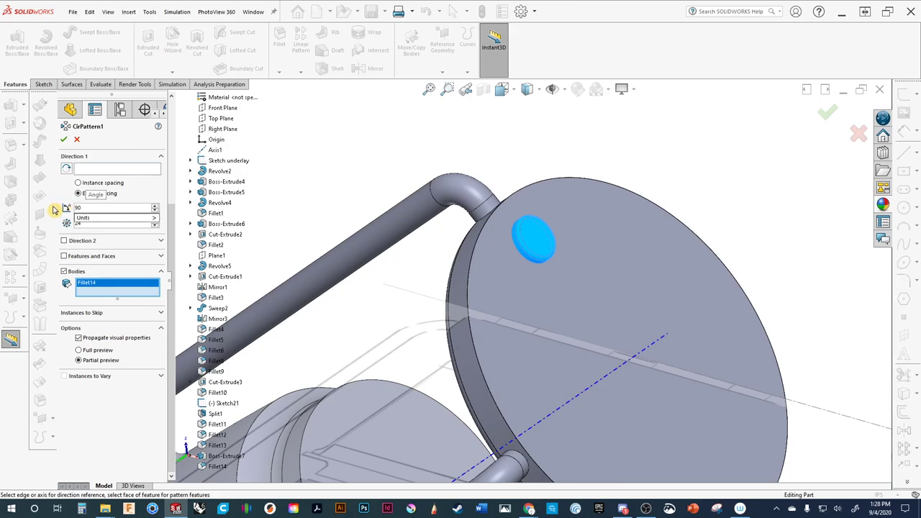
left_click(91, 223)
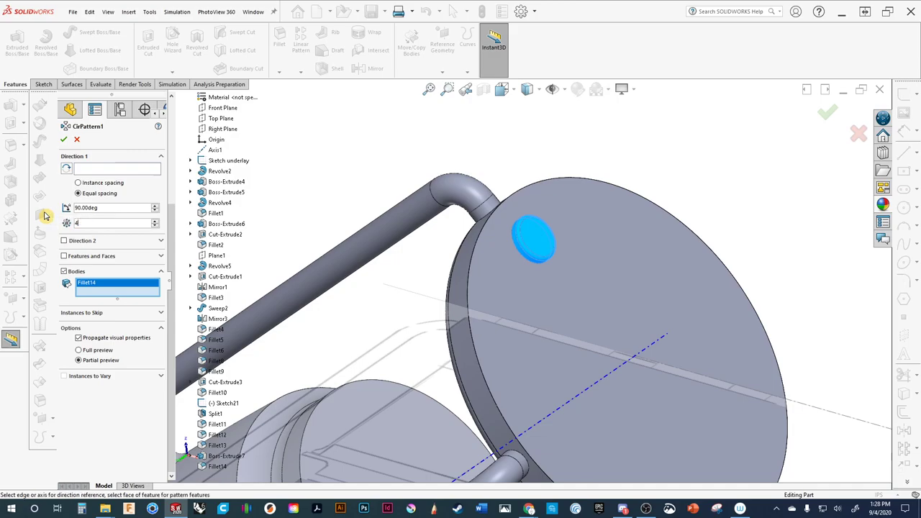
type("4")
key("Up")
key("Up")
key("Up")
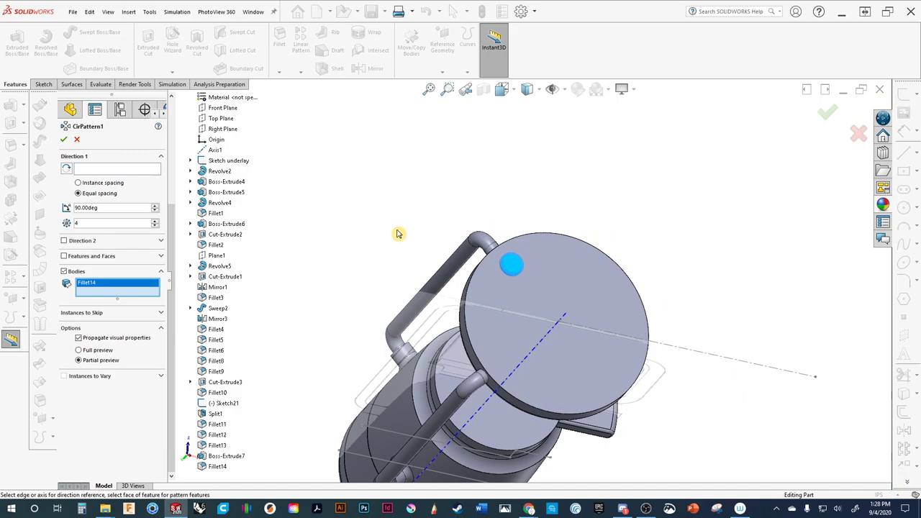
Use the circular outer edge of the base plate's underside as the rotation reference for the foot pattern.
middle_click_drag(397, 234, 436, 210)
left_click(112, 171)
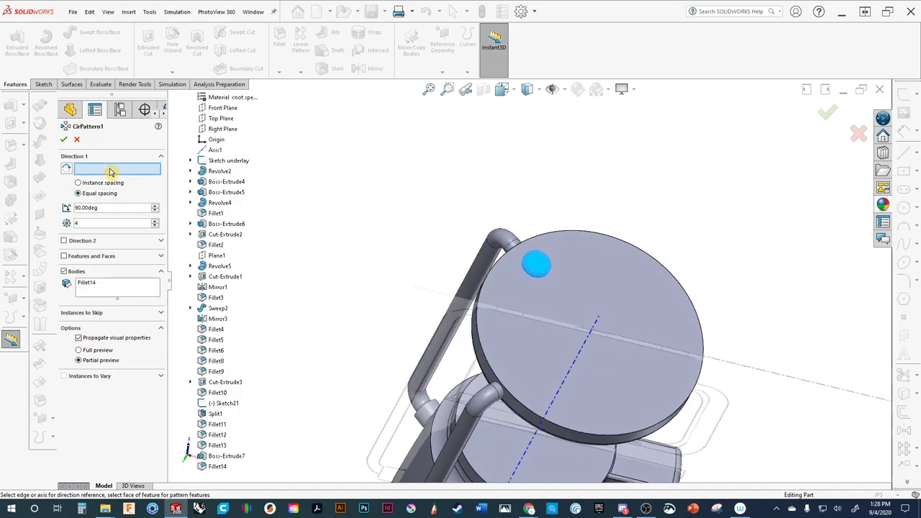
left_click(480, 338)
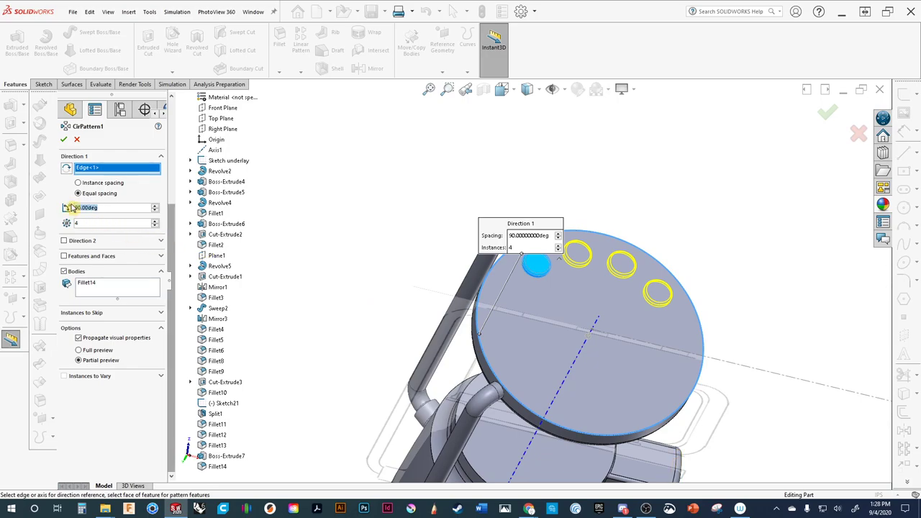
Try a total angle of 180° for the foot pattern and raise it gradually to about 199°.
type("180")
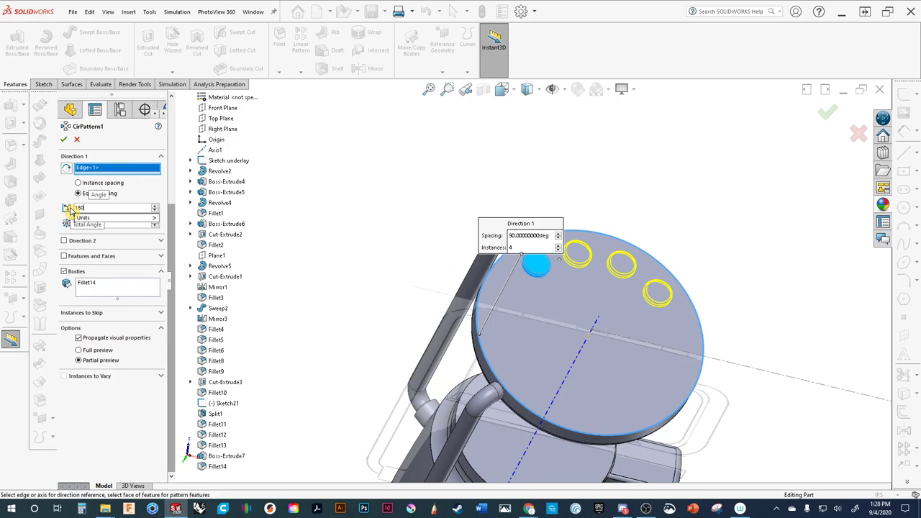
key("Return")
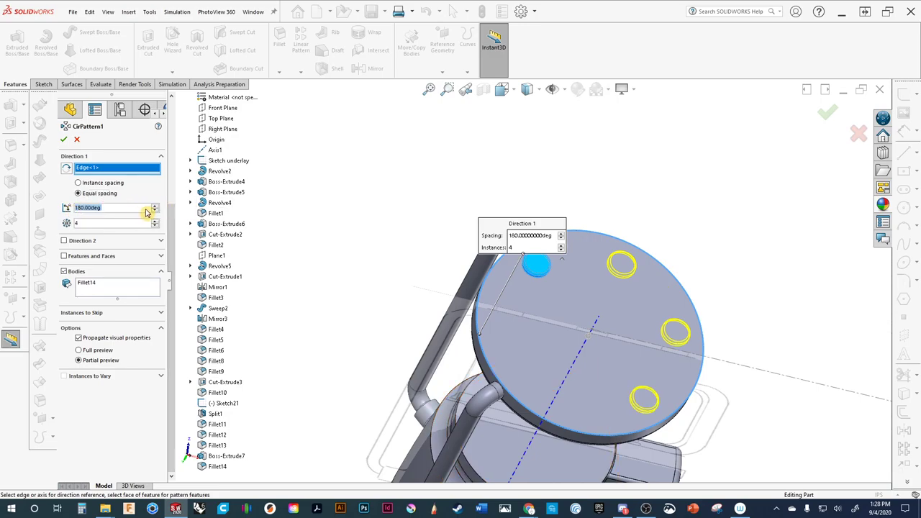
scroll(155, 208, "up", 9)
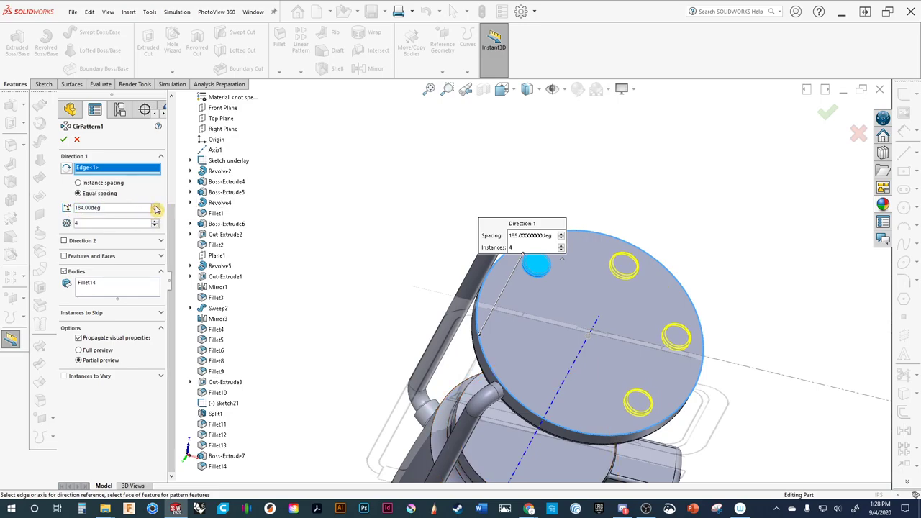
scroll(156, 208, "up", 10)
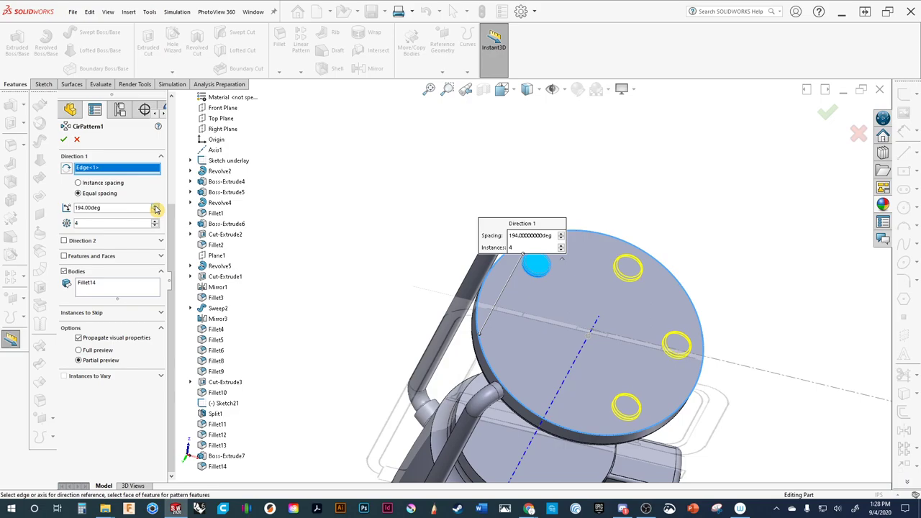
Set the foot pattern's total angle to 360° and complete the circular pattern.
left_click(108, 208)
type("3")
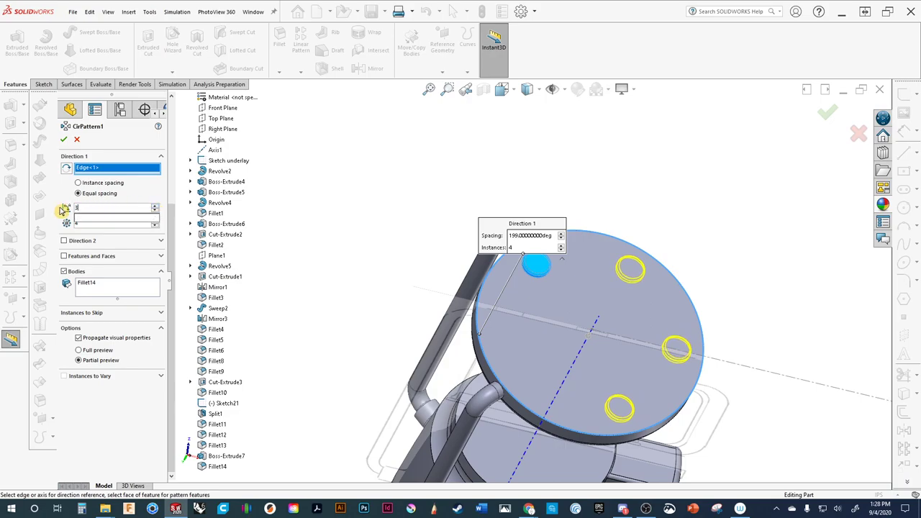
type("60")
key("Return")
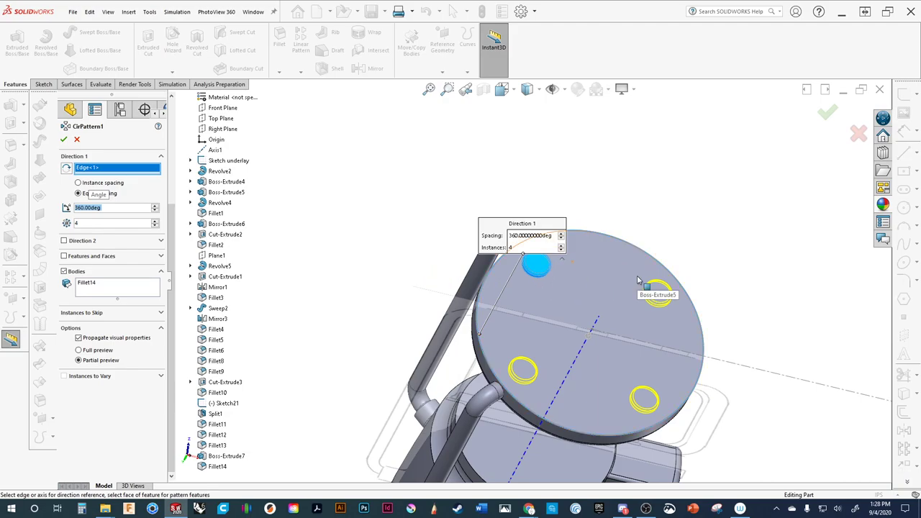
left_click(827, 113)
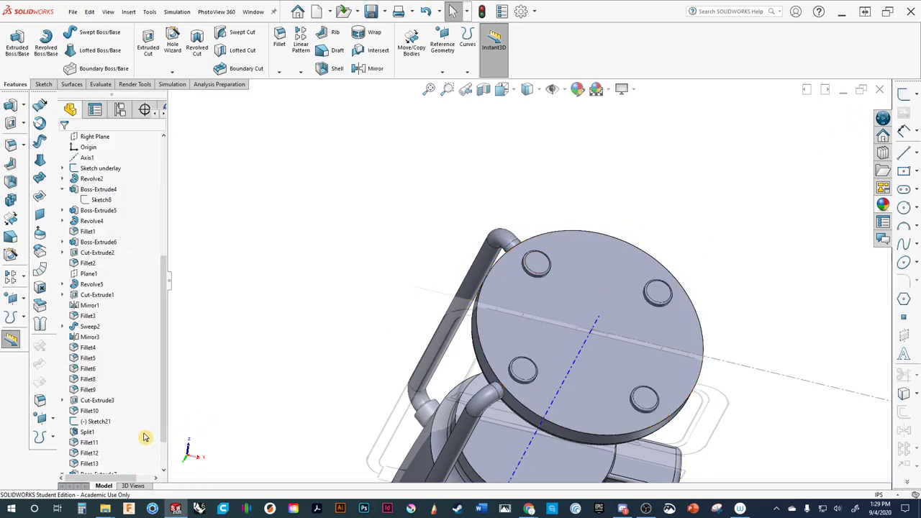
Edit the fillet on the original foot to a radius of 0.065 in.
left_click(90, 453)
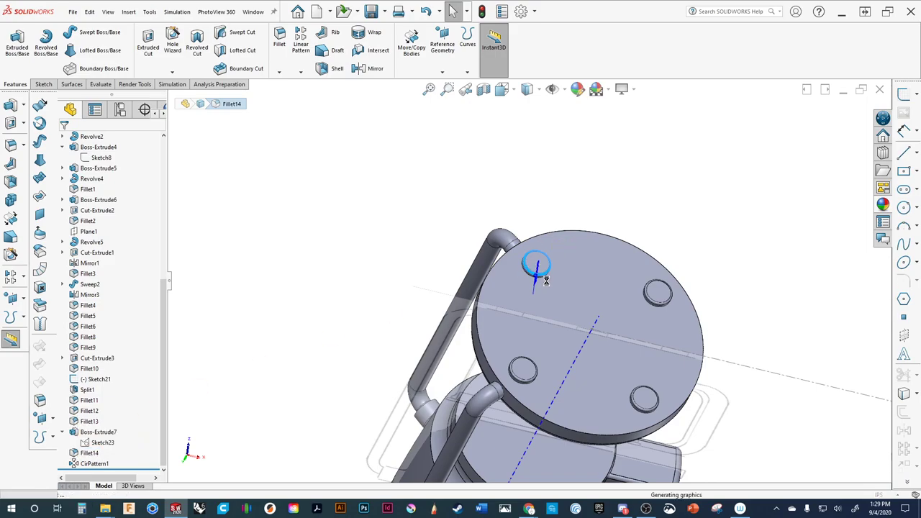
scroll(619, 284, "down", 3)
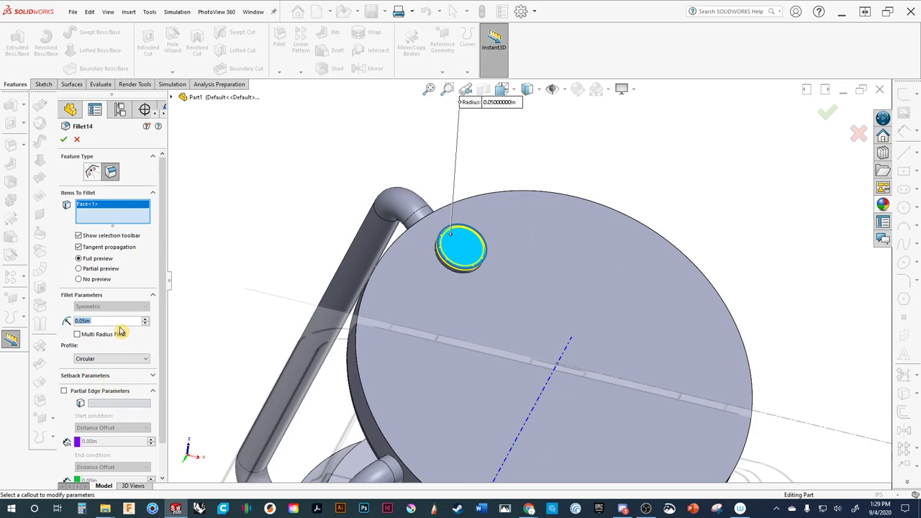
type(".06")
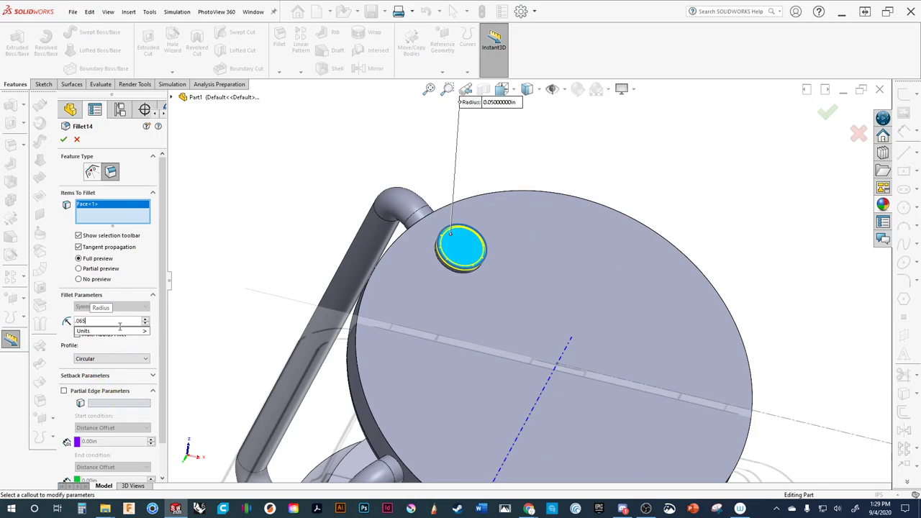
key("Return")
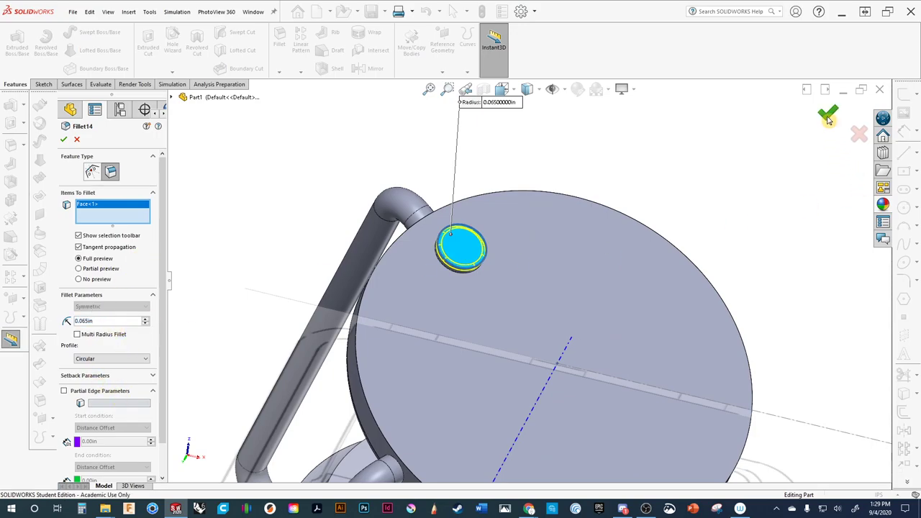
left_click(828, 118)
scroll(491, 317, "up", 3)
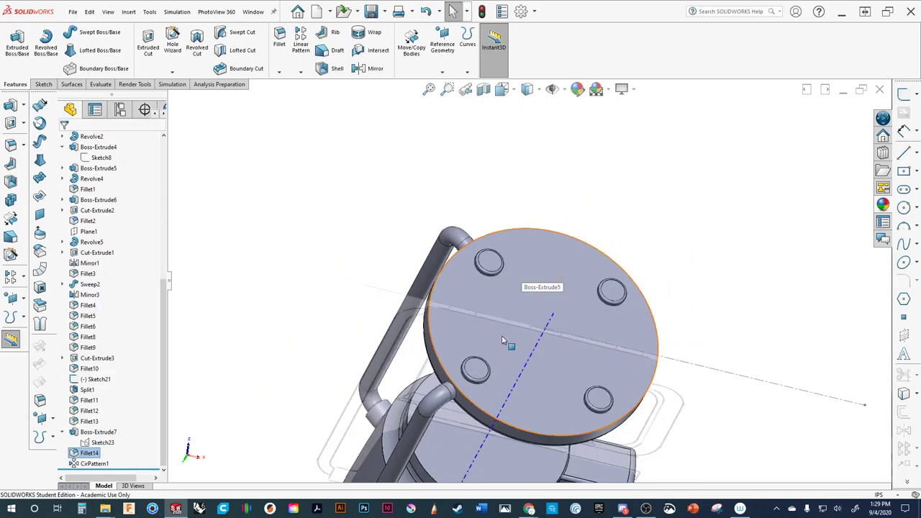
middle_click_drag(502, 340, 476, 382)
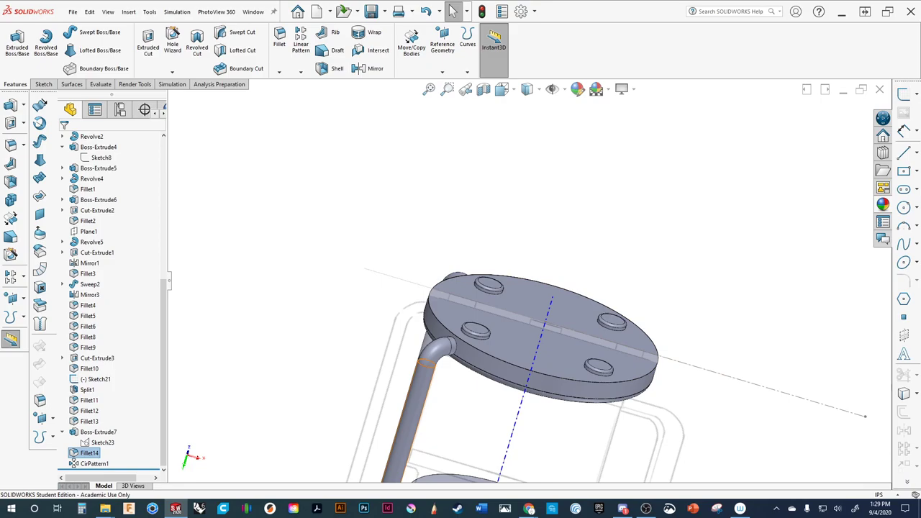
left_click(645, 508)
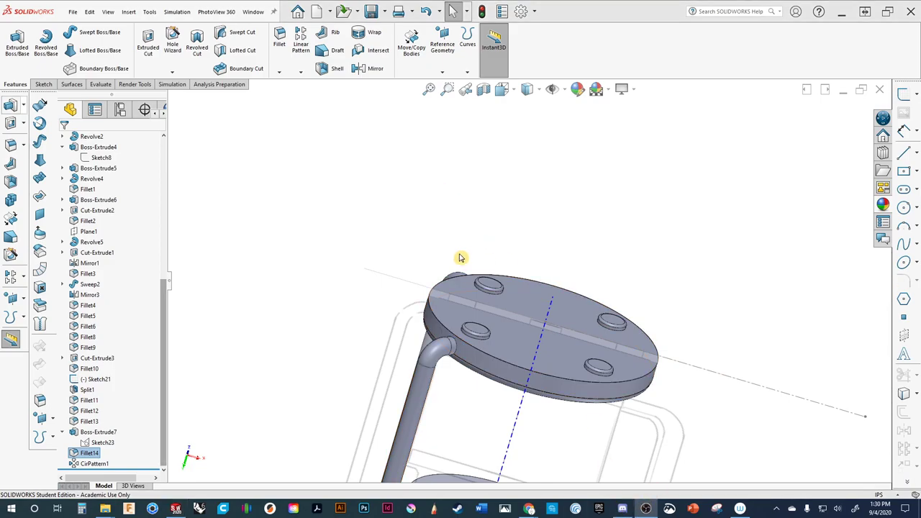
Fillet the circular outer edge of the base plate's underside with a 0.05 in radius.
scroll(460, 259, "down", 2)
scroll(492, 356, "down", 2)
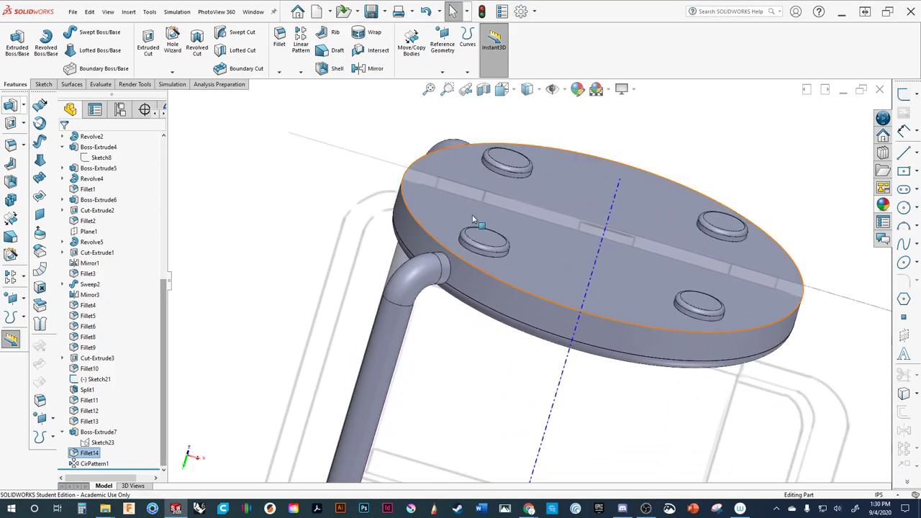
scroll(471, 237, "down", 3)
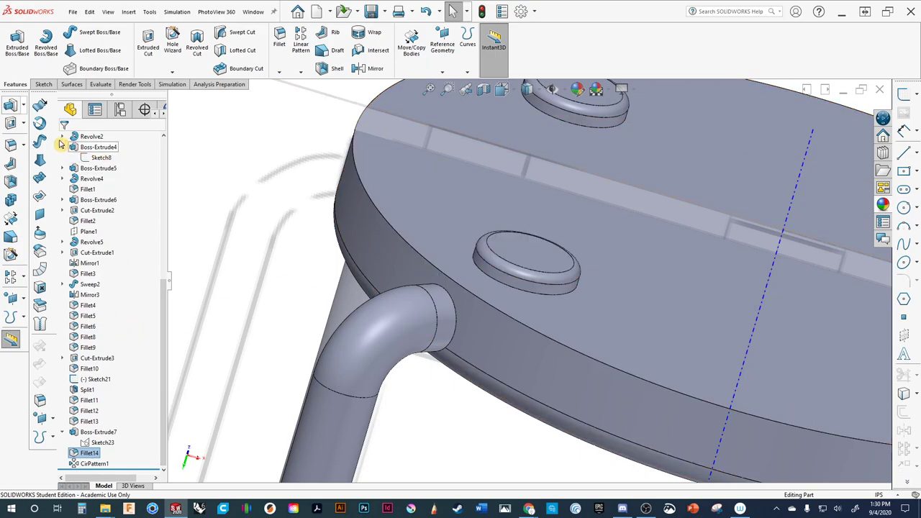
left_click(11, 145)
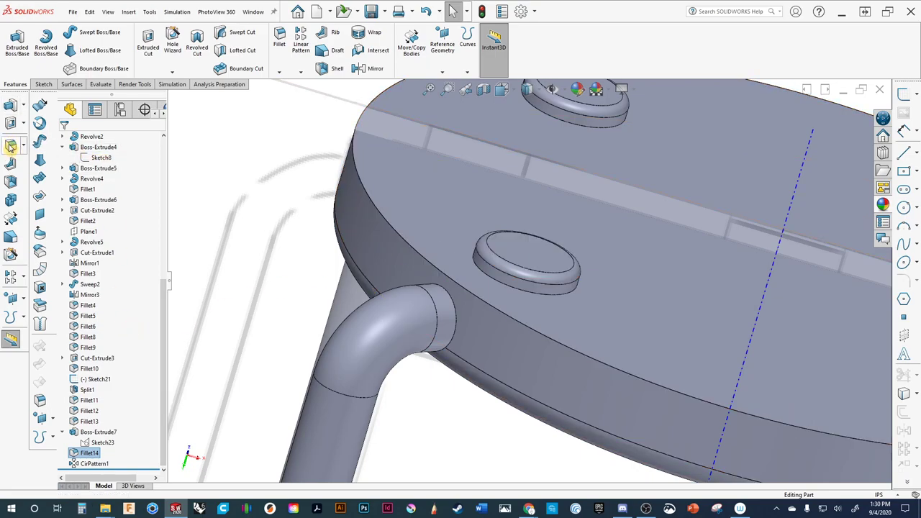
left_click(380, 229)
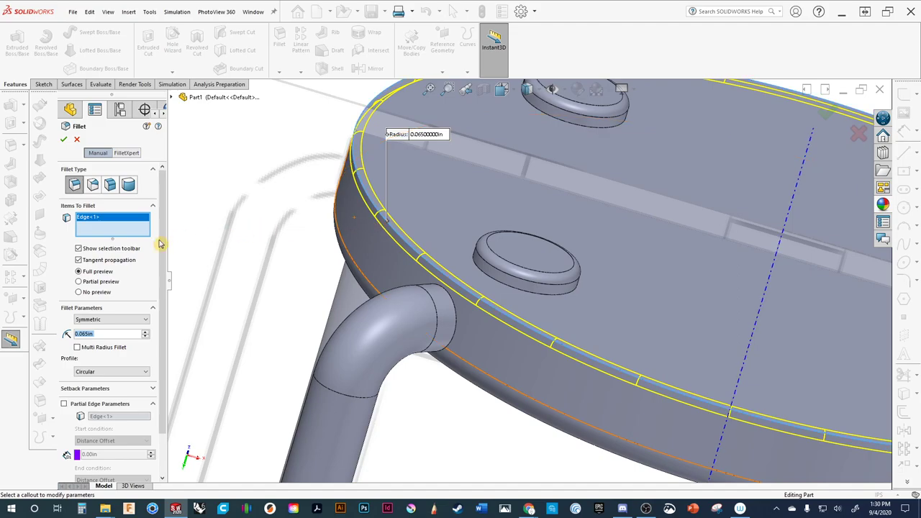
type(".05")
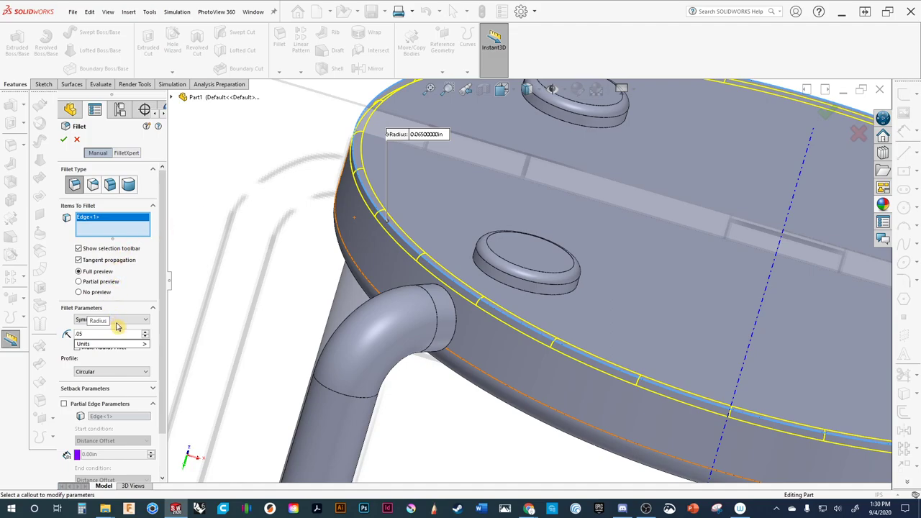
key("Return")
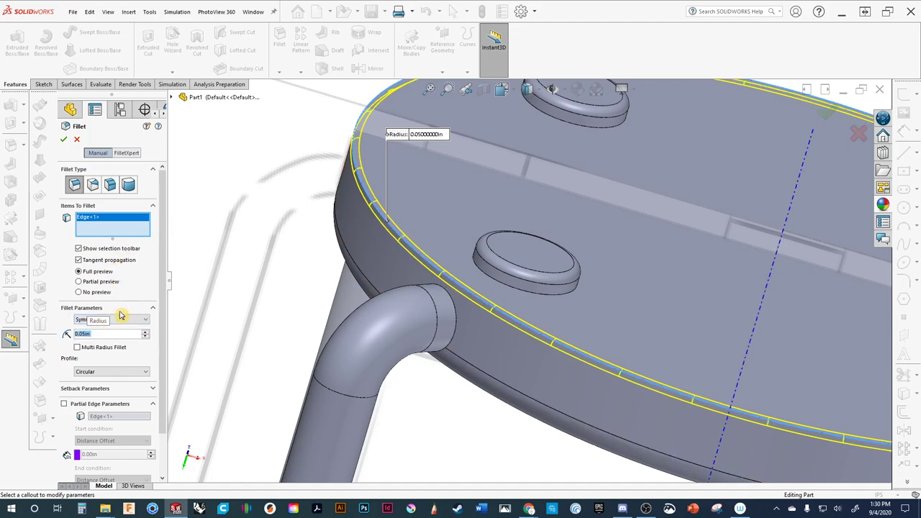
left_click(828, 112)
scroll(446, 277, "up", 5)
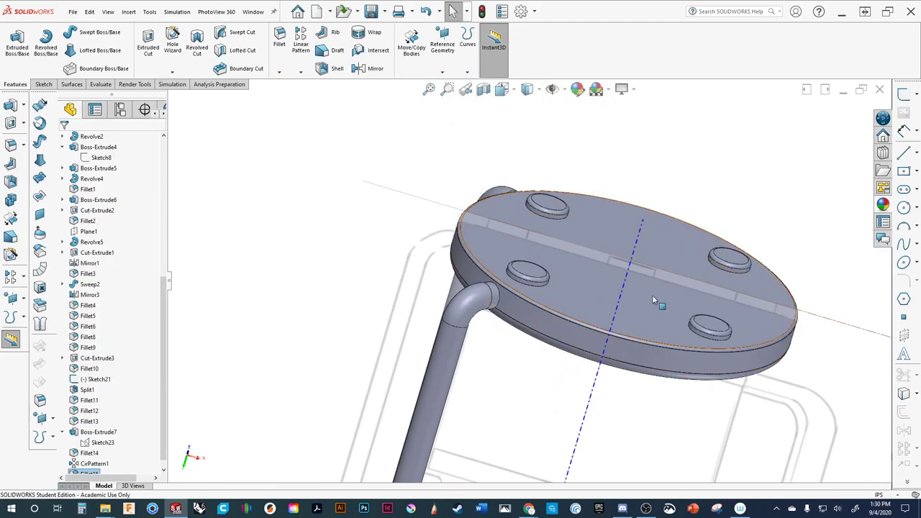
Examine the coffee maker from the base feet up to the joint between the main body and the handled part below it.
mouse_move(550, 351)
middle_mouse_down()
mouse_move(510, 281)
mouse_move(497, 292)
middle_mouse_up()
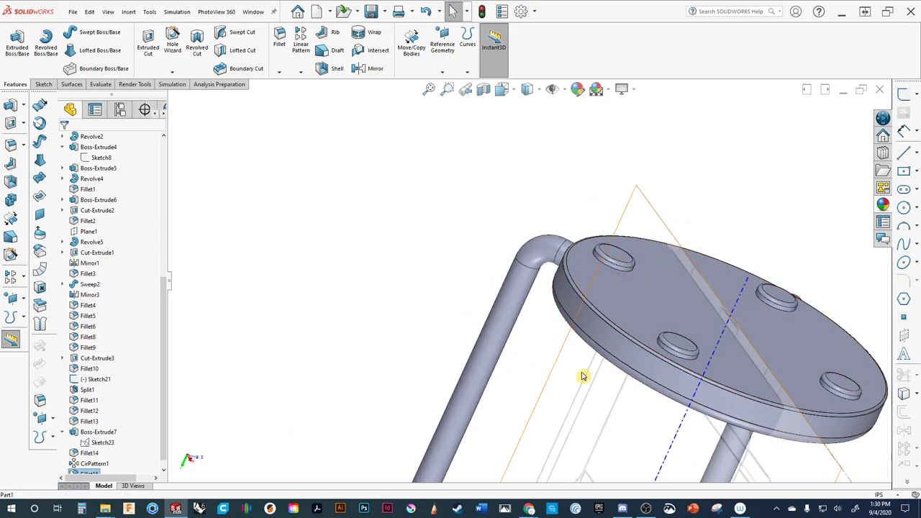
middle_click_drag(586, 377, 636, 487)
scroll(639, 485, "up", 3)
scroll(619, 439, "down", 5)
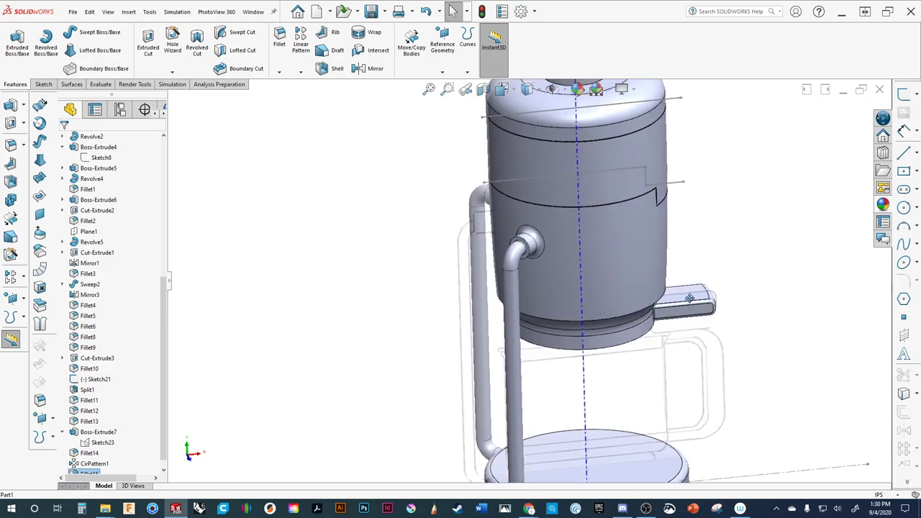
middle_click_drag(615, 431, 608, 301)
middle_click_drag(595, 375, 595, 279)
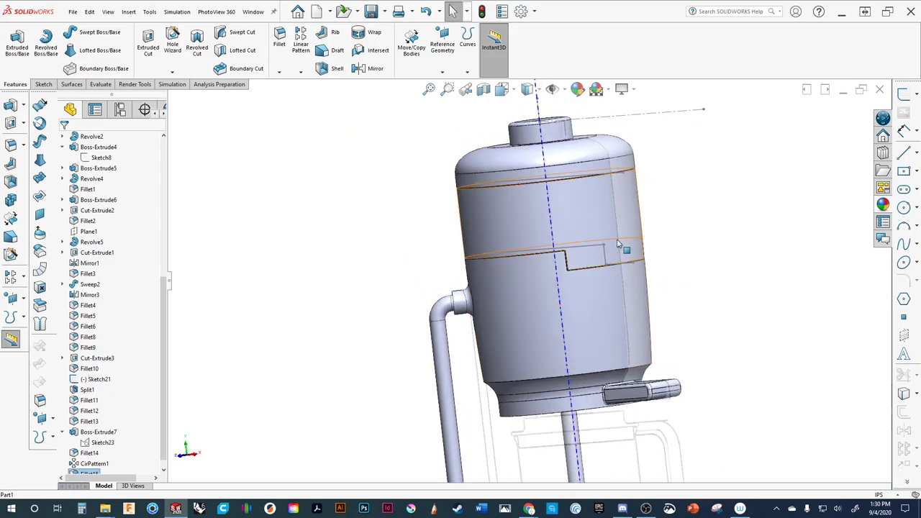
middle_click_drag(566, 339, 528, 308)
scroll(547, 338, "down", 5)
scroll(547, 357, "down", 2)
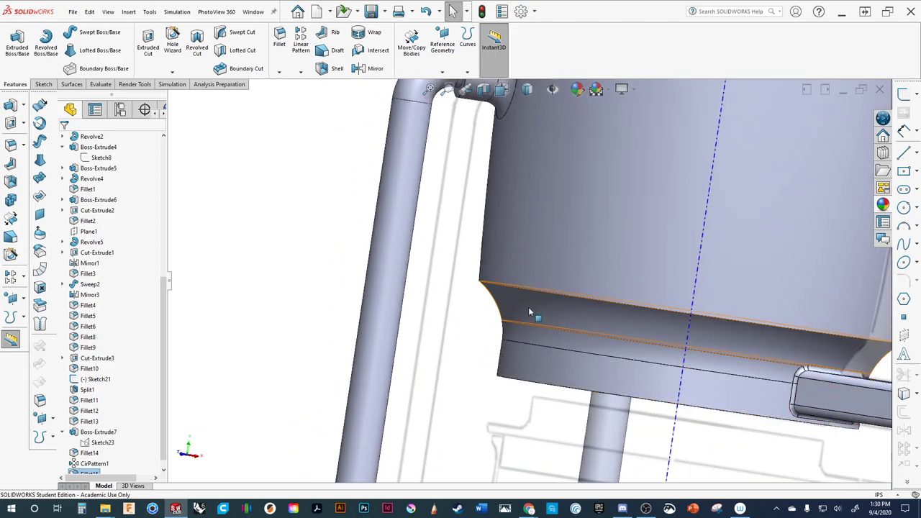
Identify the handled body beneath the main container in the solid bodies list and hide it.
left_click(528, 308)
scroll(132, 278, "up", 10)
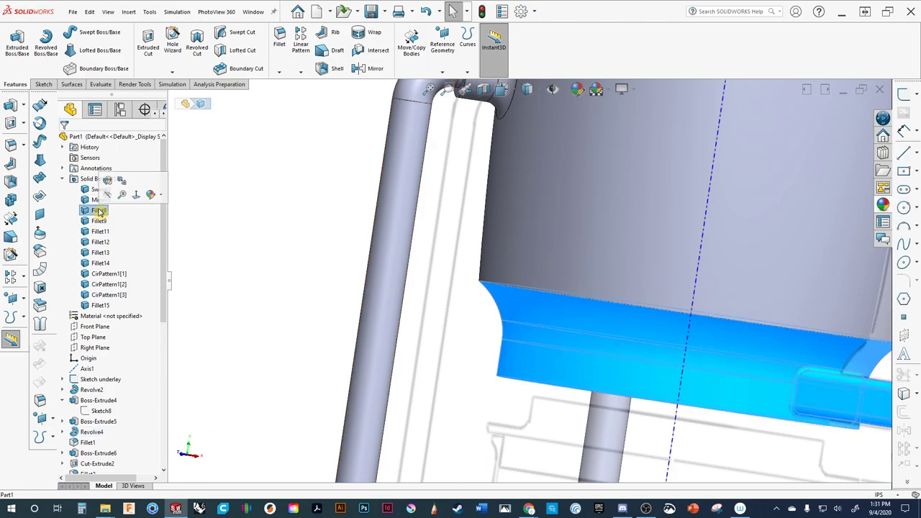
left_click(309, 211)
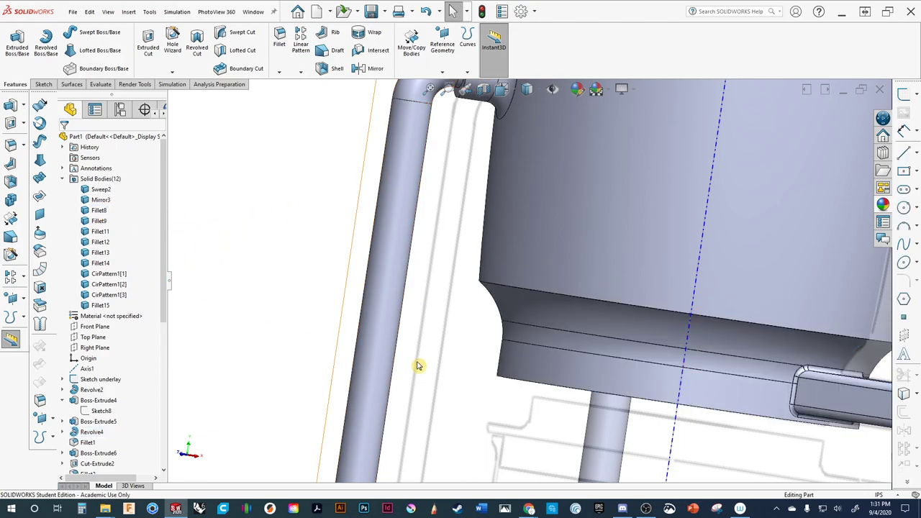
left_click(536, 309)
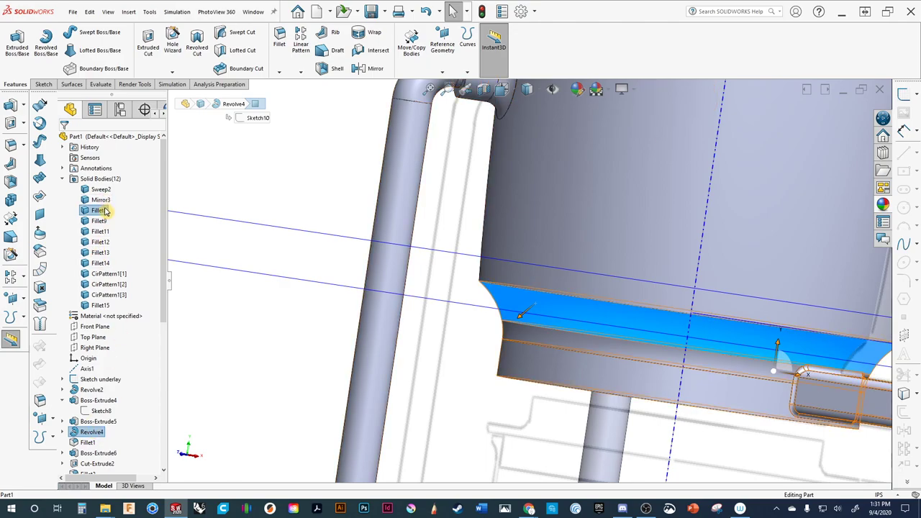
left_click(244, 190)
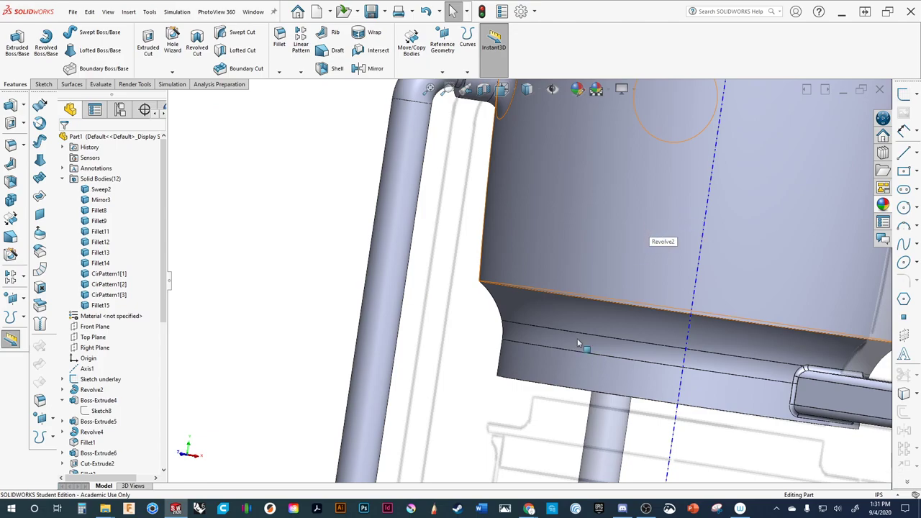
left_click(541, 322)
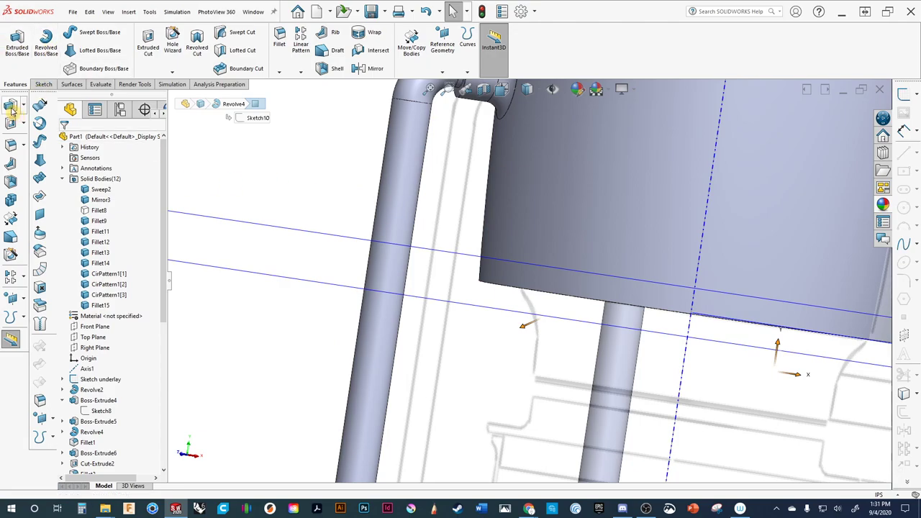
left_click(11, 143)
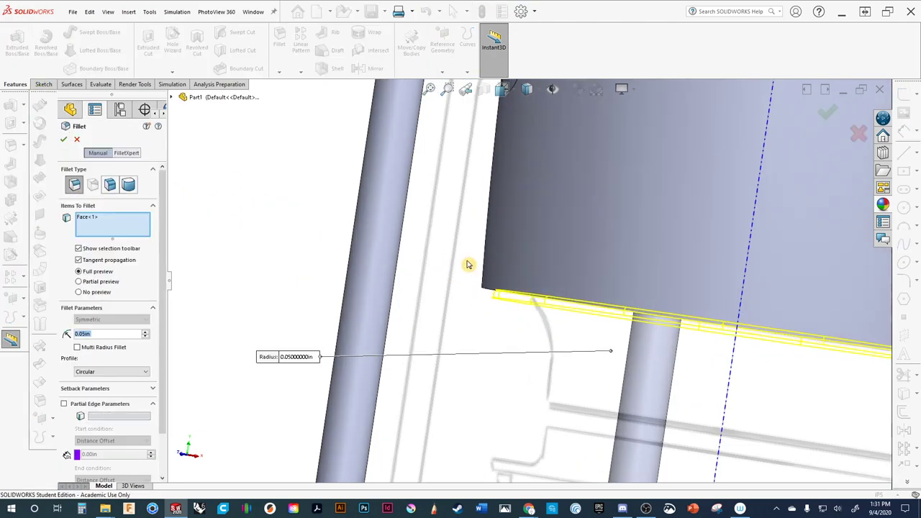
scroll(489, 286, "down", 3)
key("Escape")
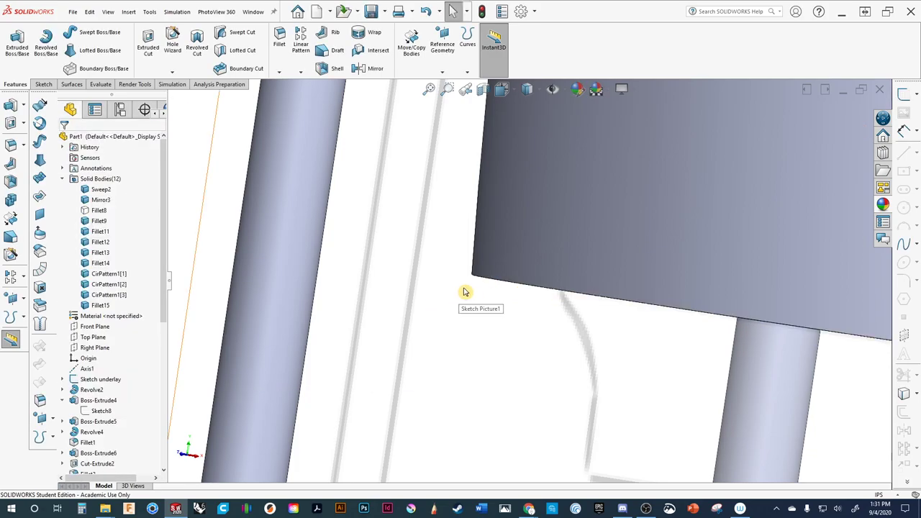
Fillet the main container's bottom outer edge with a 0.01 in radius.
left_click(11, 144)
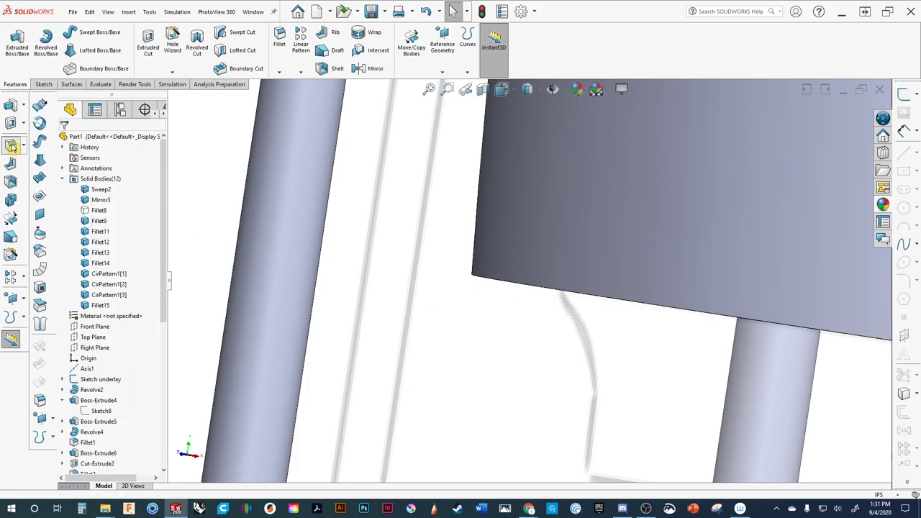
left_click(475, 279)
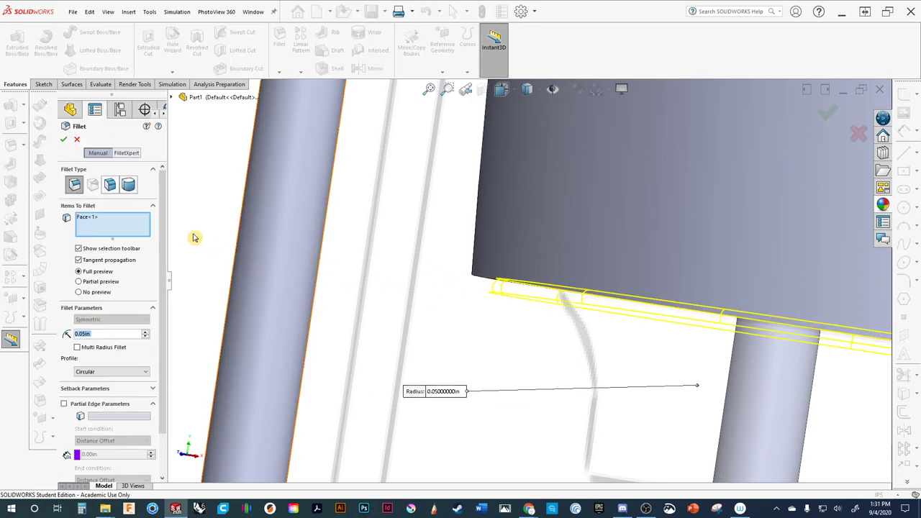
right_click(119, 236)
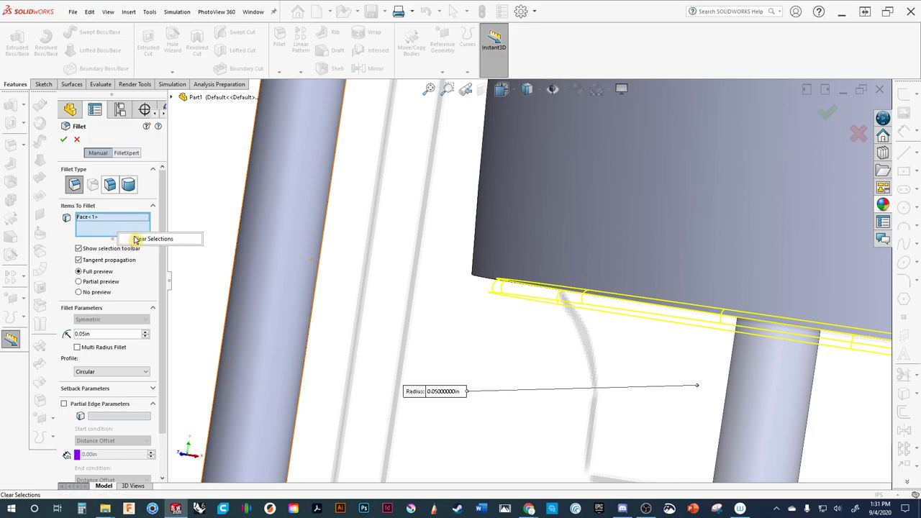
left_click(137, 240)
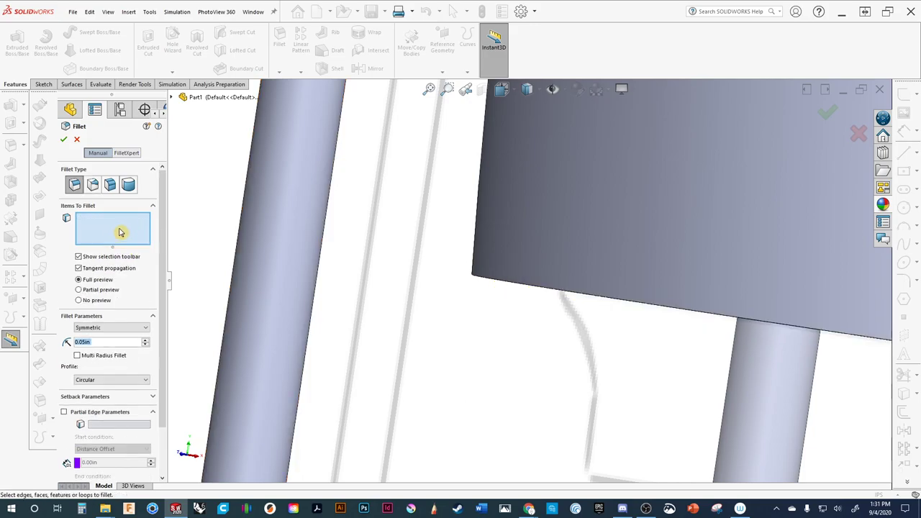
left_click(533, 289)
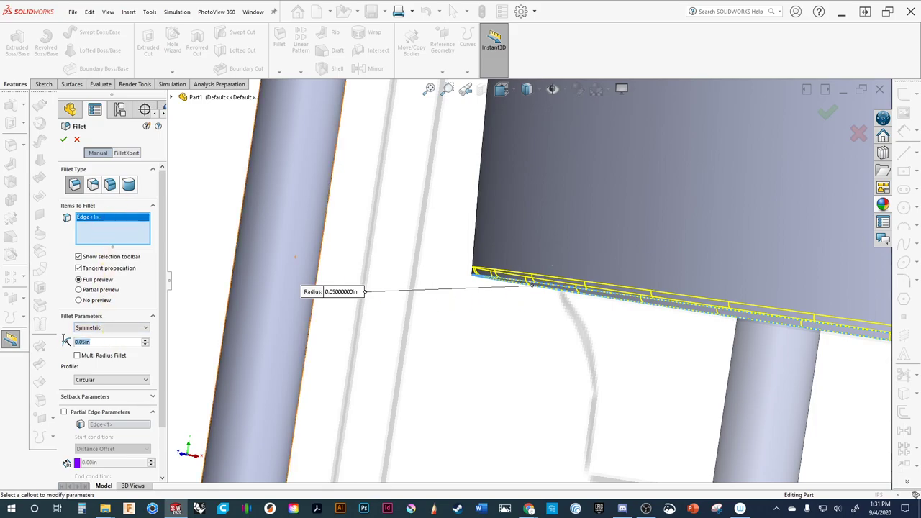
type(".02")
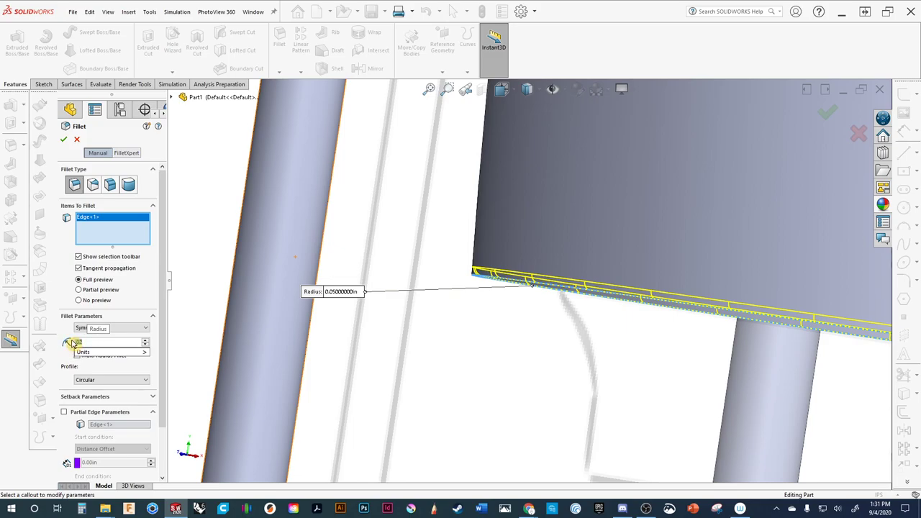
key("Return")
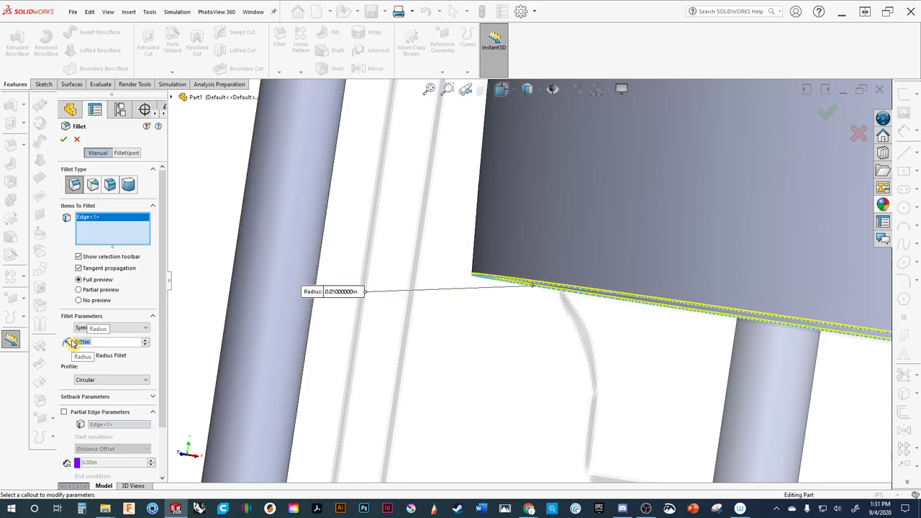
left_click(64, 140)
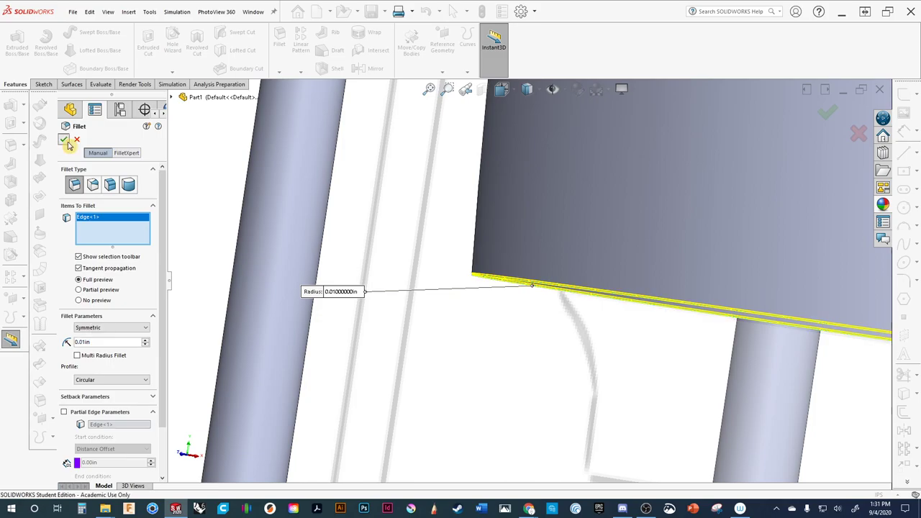
Hide the main container body and show the handled body beneath it.
left_click(524, 204)
key("Tab")
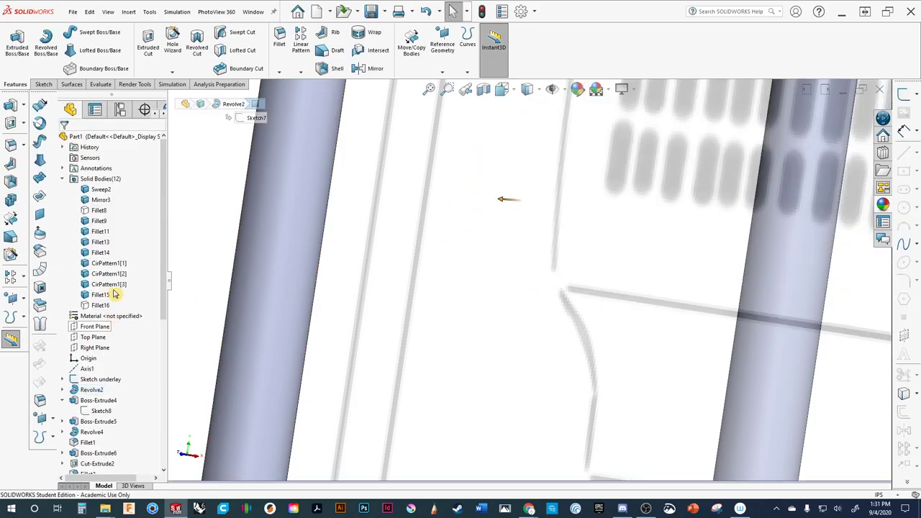
left_click(98, 210)
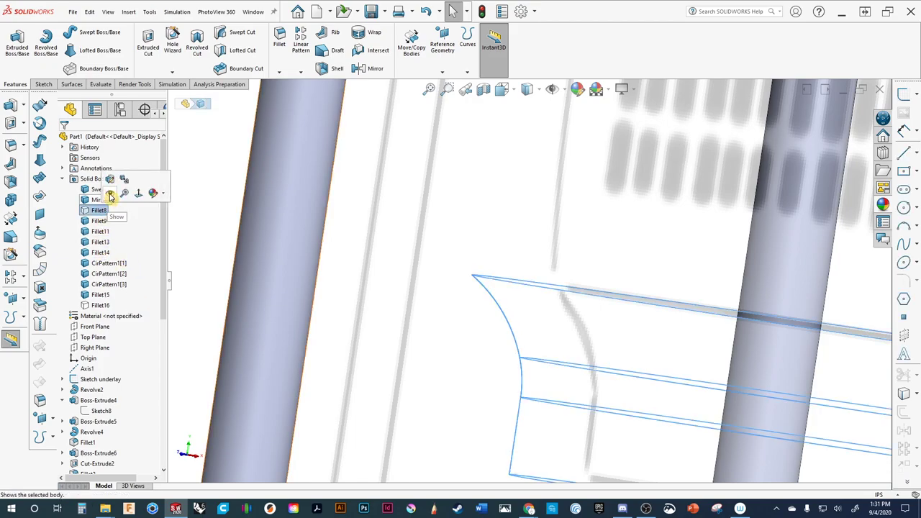
left_click(110, 195)
scroll(520, 290, "up", 5)
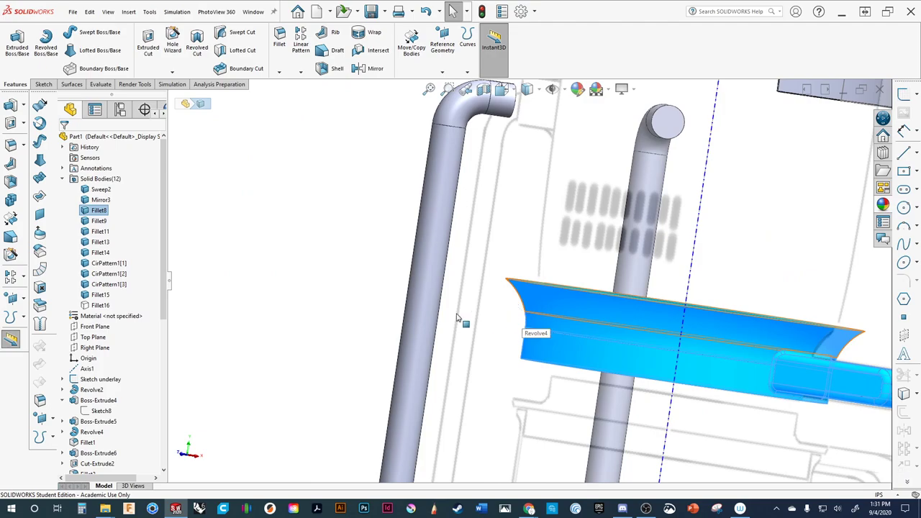
left_click(294, 262)
Fillet the circular top rim of the handled body with a 0.01 in radius.
scroll(506, 297, "down", 4)
mouse_move(506, 297)
middle_mouse_down()
mouse_move(489, 314)
mouse_move(505, 298)
mouse_move(497, 296)
middle_mouse_up()
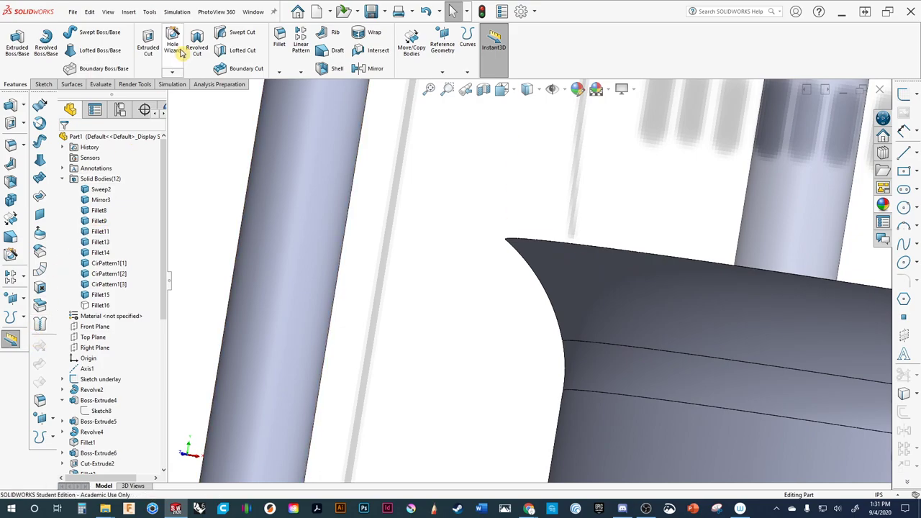
left_click(279, 39)
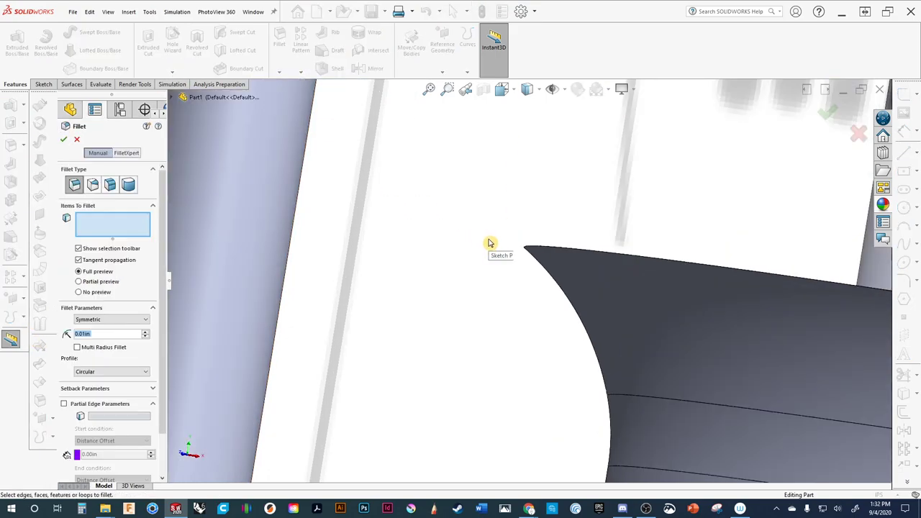
middle_click_drag(489, 245, 538, 251)
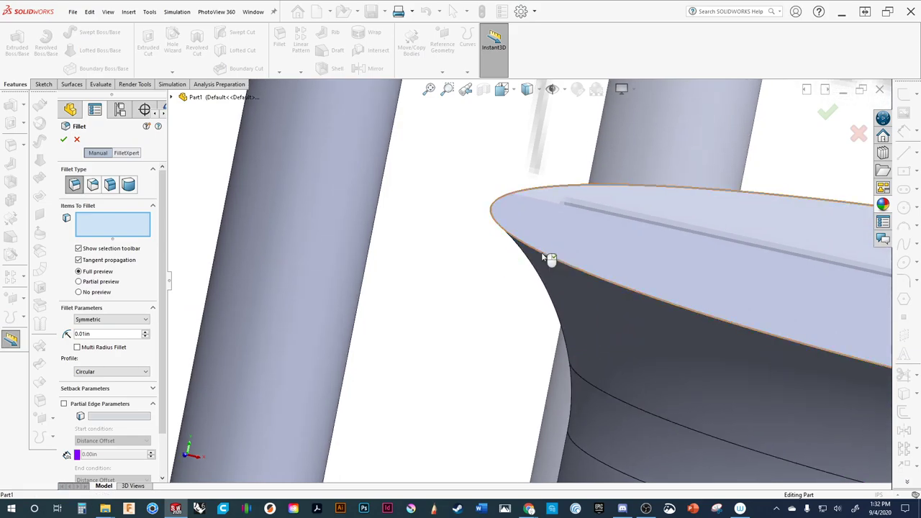
left_click(548, 259)
middle_click_drag(453, 267, 505, 256)
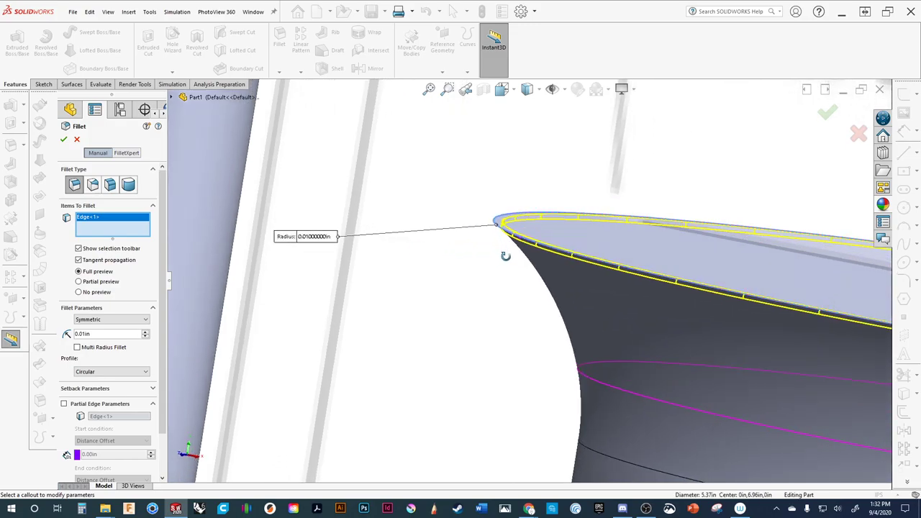
scroll(503, 248, "down", 3)
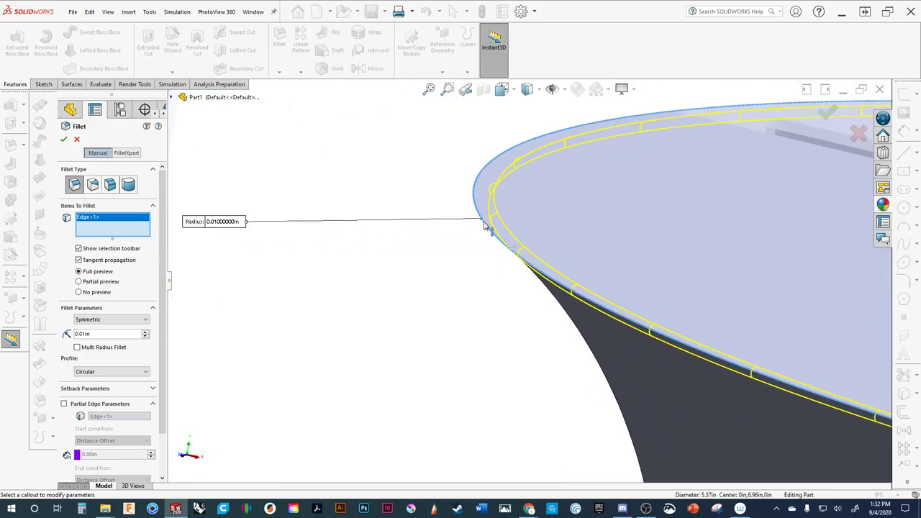
left_click(827, 113)
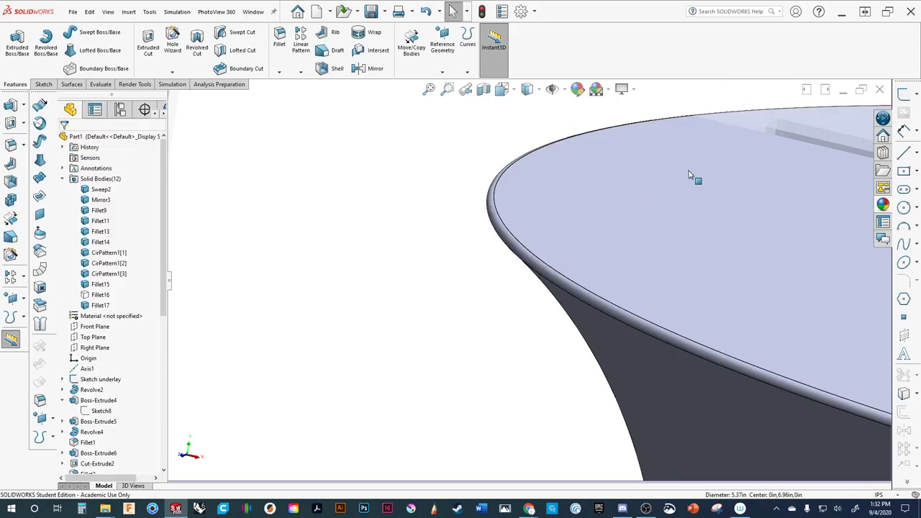
Show the main container body again and inspect its joint with the handled body.
left_click(100, 296)
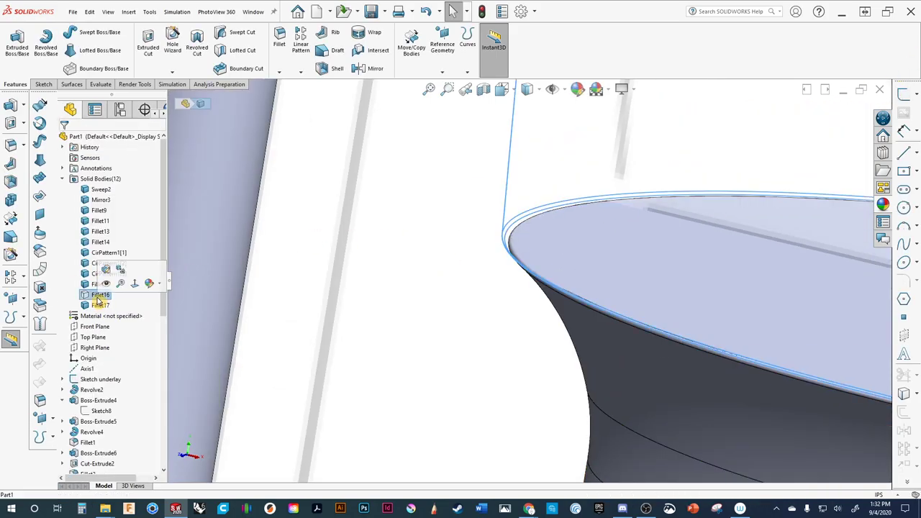
left_click(105, 286)
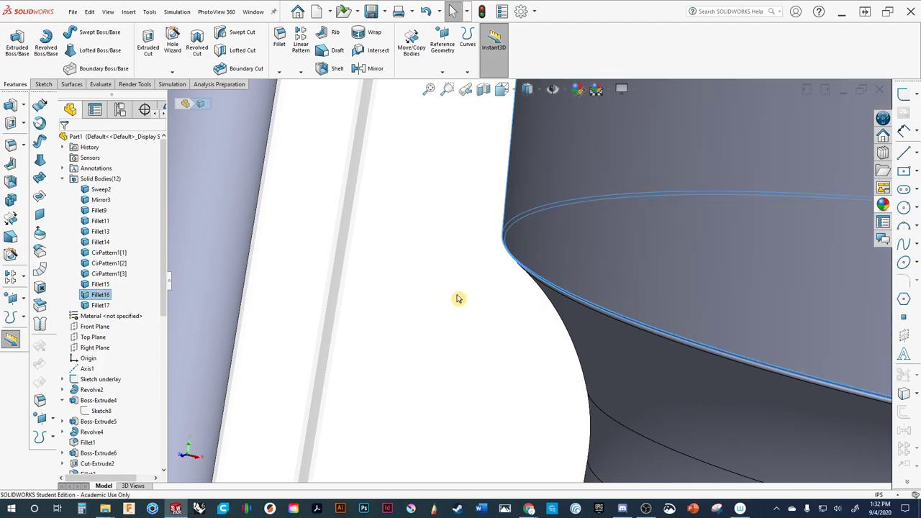
scroll(493, 288, "down", 3)
left_click(416, 328)
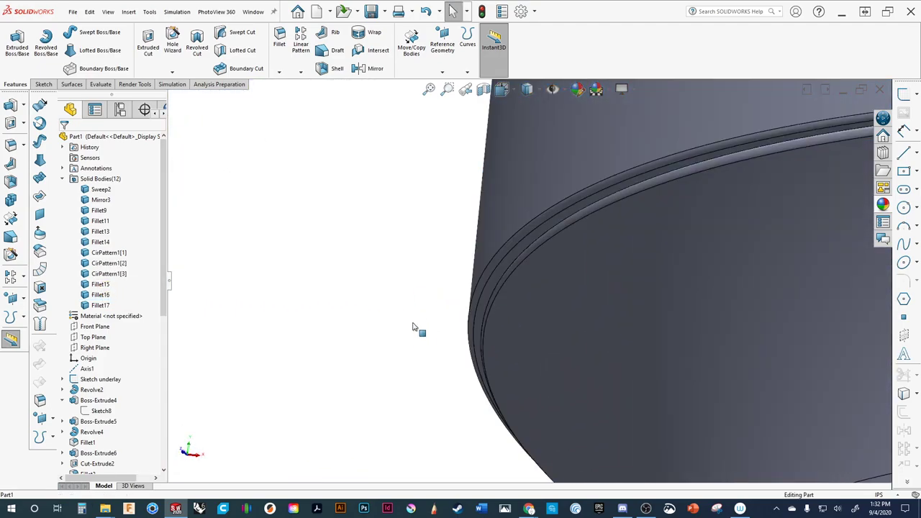
middle_click_drag(507, 280, 495, 301)
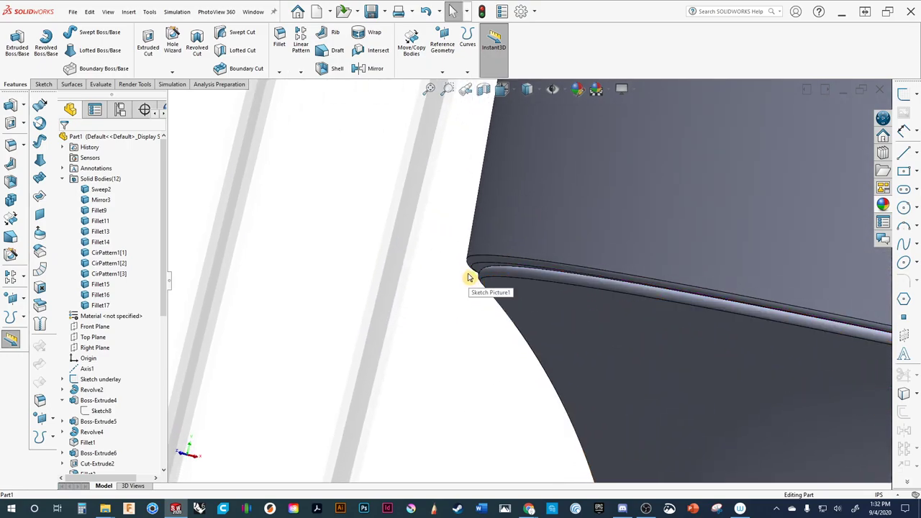
Edit the fillet on the handled body's top rim to a radius of 0.001 in.
scroll(129, 378, "down", 9)
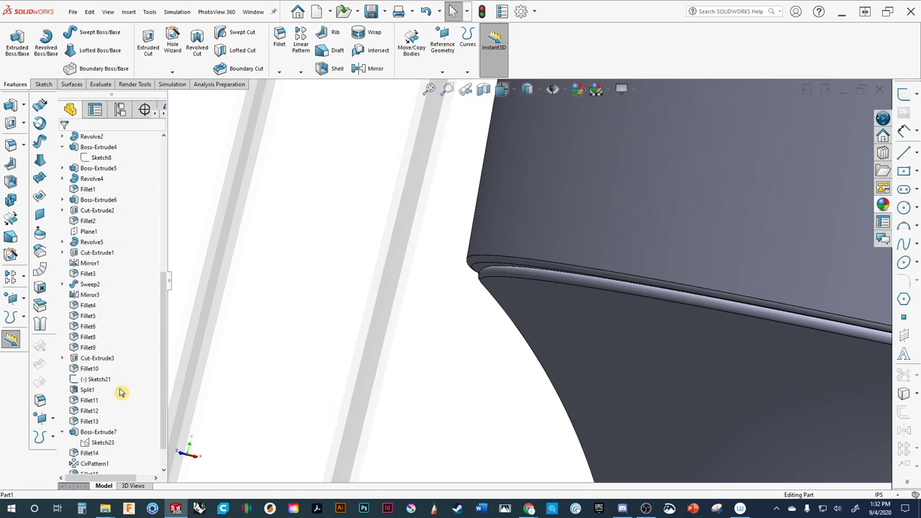
left_click(89, 464)
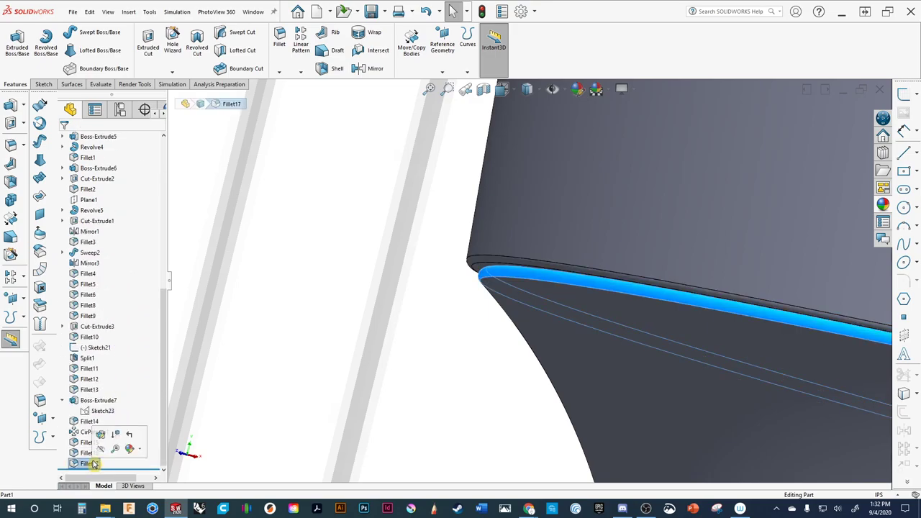
left_click(100, 434)
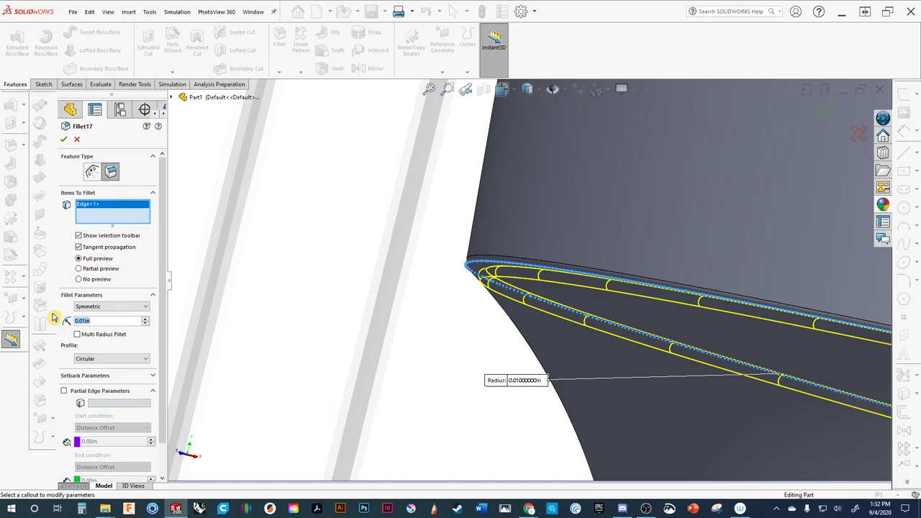
type("0")
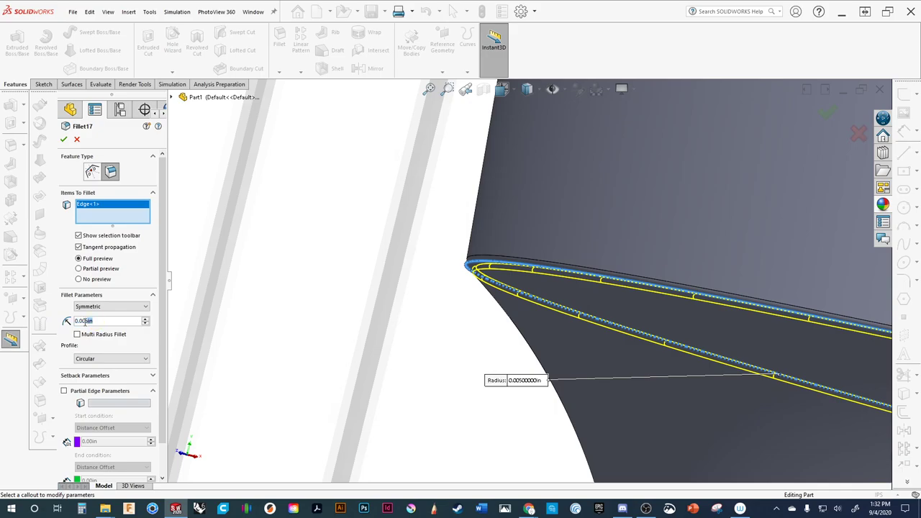
type("1")
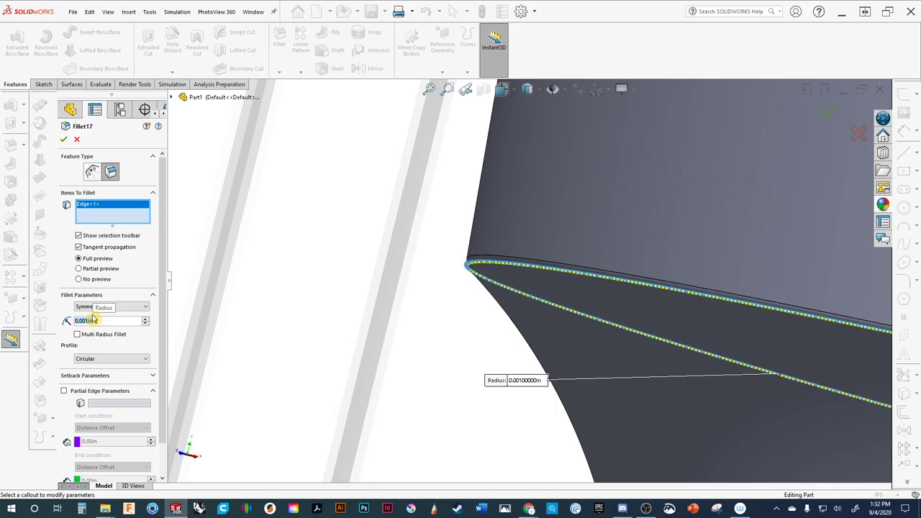
left_click(64, 140)
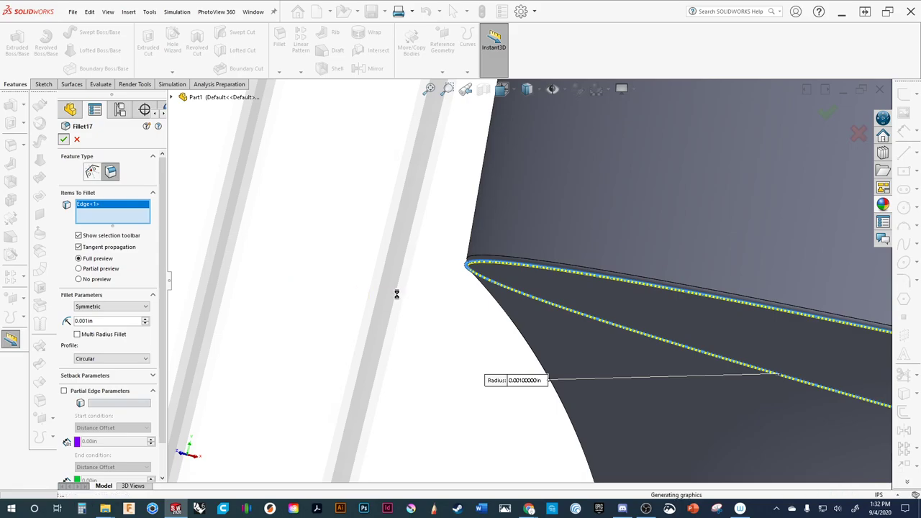
Fillet the circular bottom edge of the handled body with a 0.05 in radius.
scroll(475, 283, "up", 5)
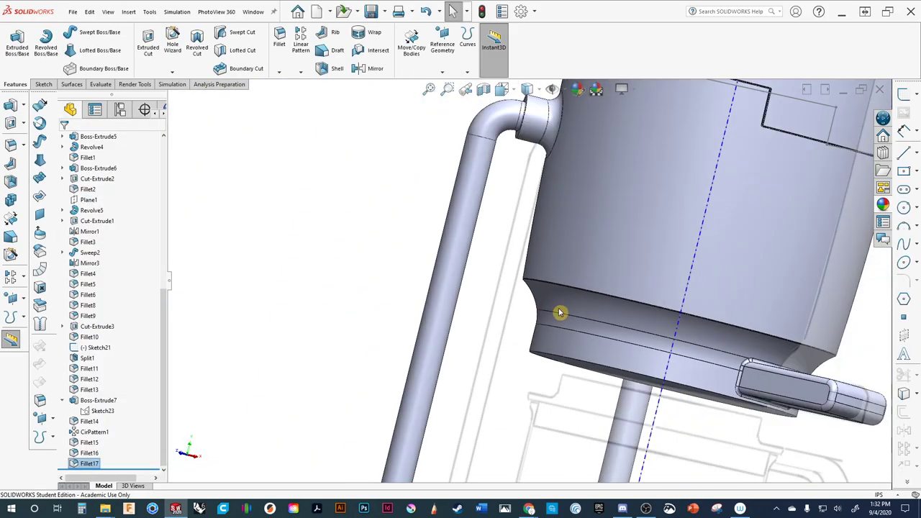
middle_click_drag(501, 313, 524, 328)
scroll(436, 321, "up", 3)
scroll(512, 341, "down", 6)
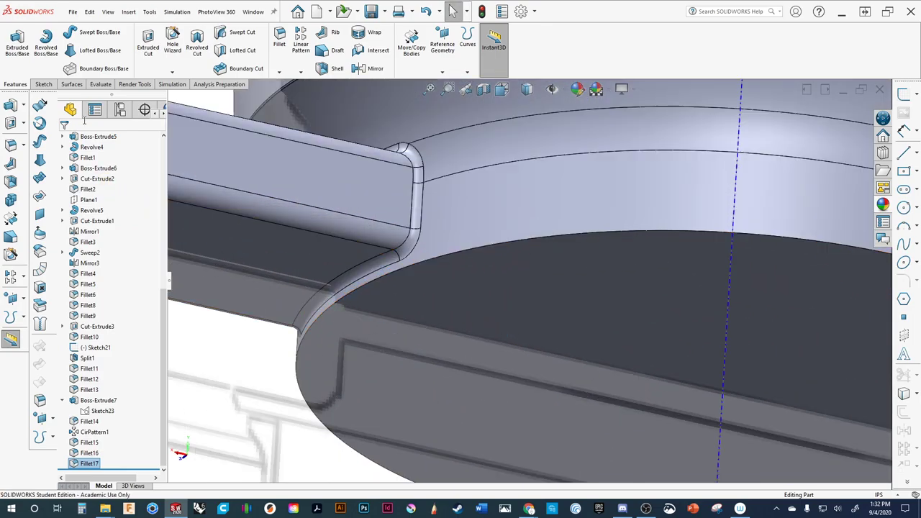
left_click(10, 146)
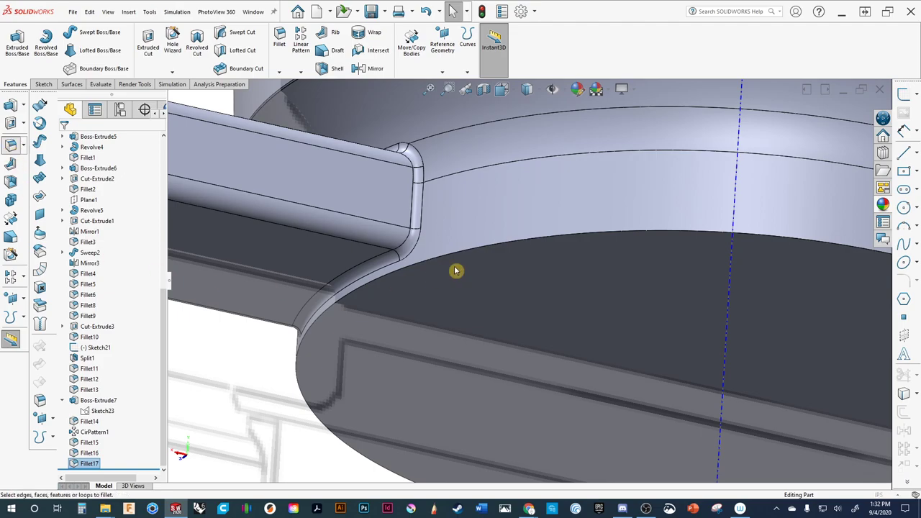
left_click(456, 256)
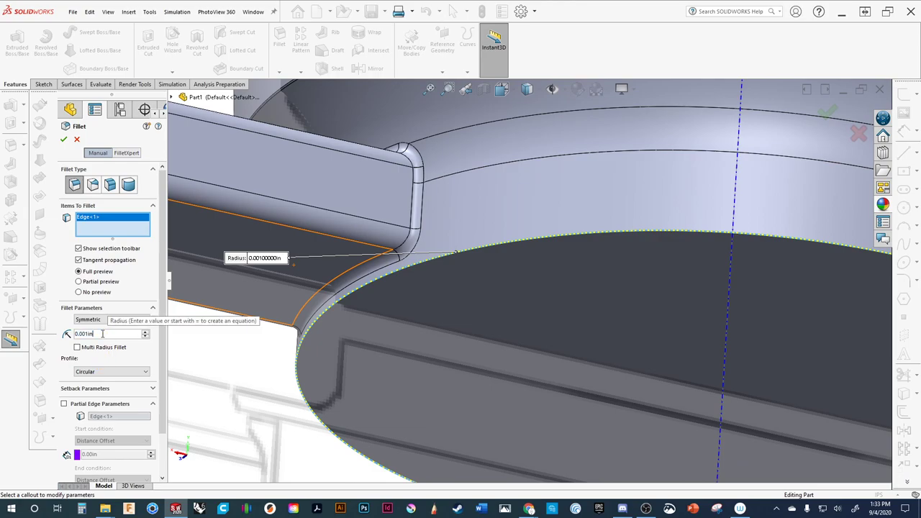
type("0.5")
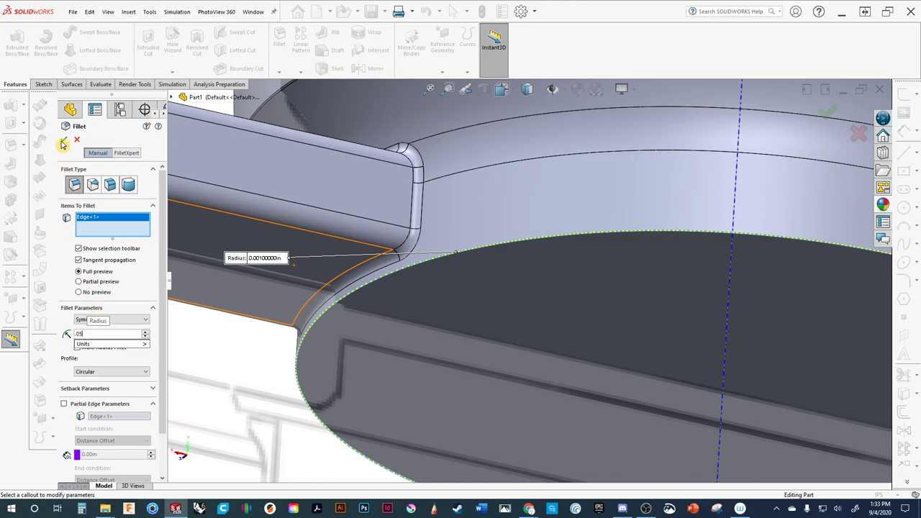
key("Return")
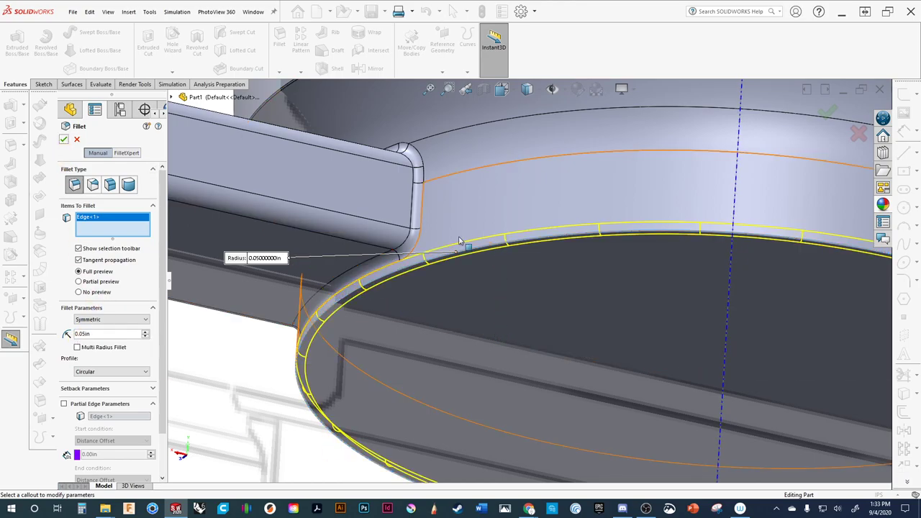
left_click(65, 141)
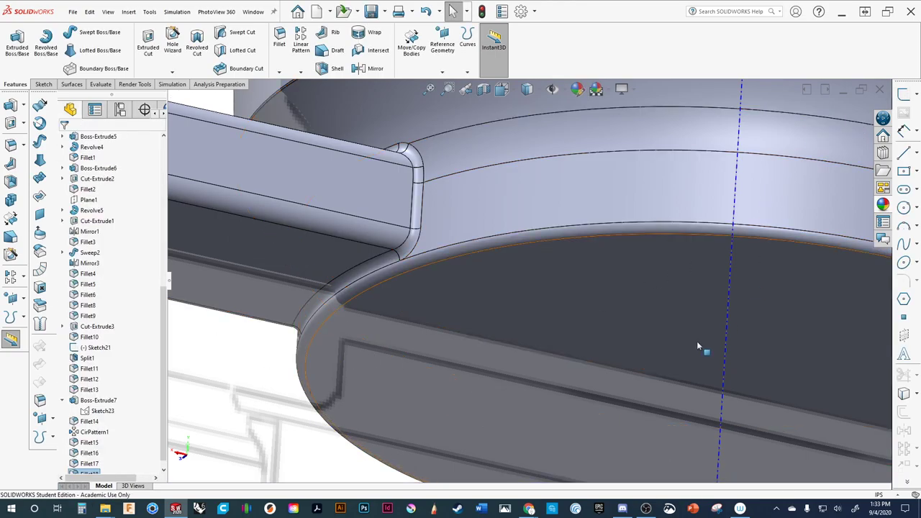
scroll(573, 354, "up", 10)
middle_click_drag(572, 358, 544, 389)
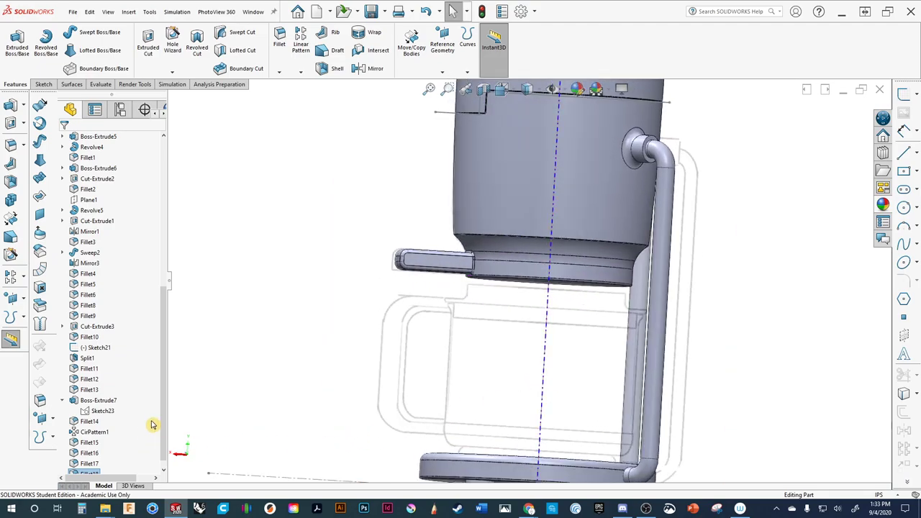
Try to show the Front, Top and Right planes together with the Sketch underlay in one selection.
left_click(163, 469)
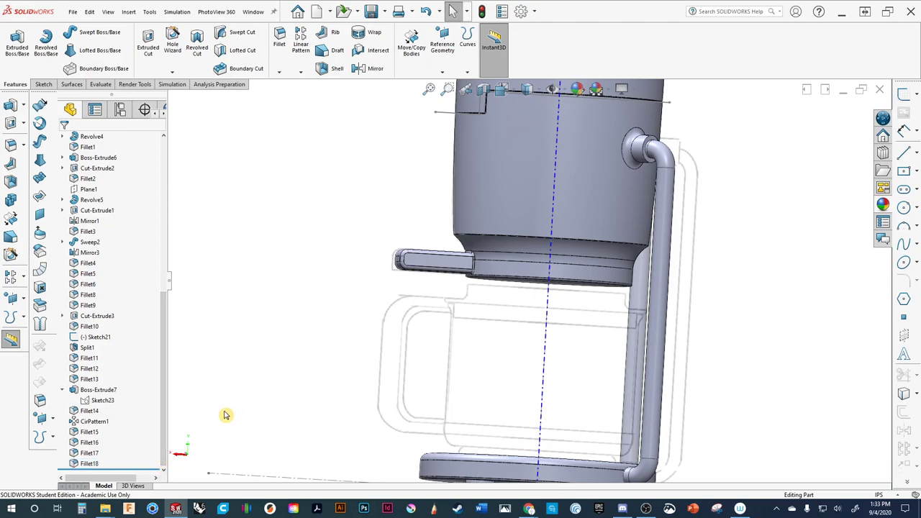
middle_click_drag(340, 416, 384, 438)
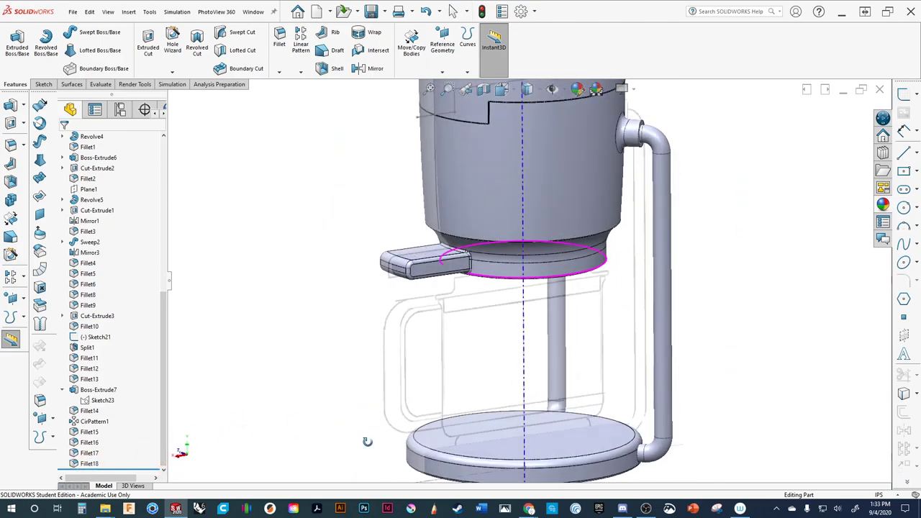
scroll(434, 437, "up", 3)
middle_click_drag(420, 340, 438, 367)
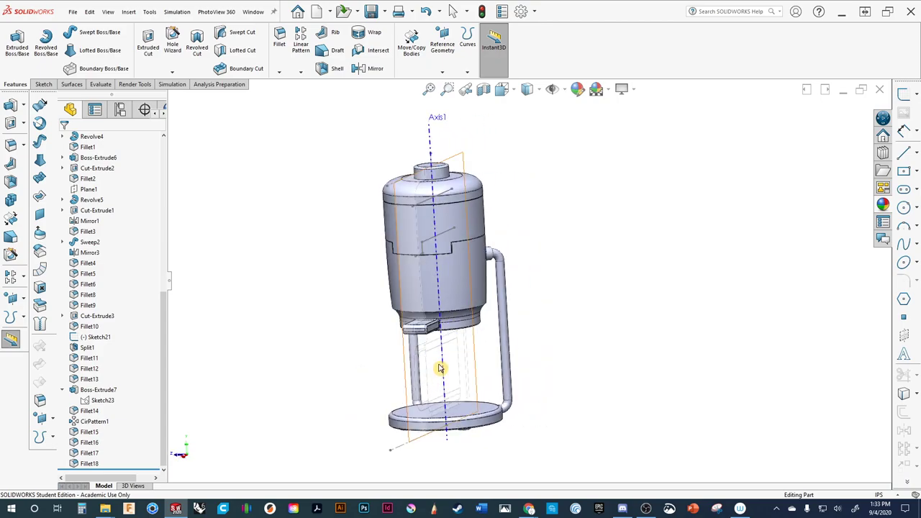
scroll(108, 245, "up", 10)
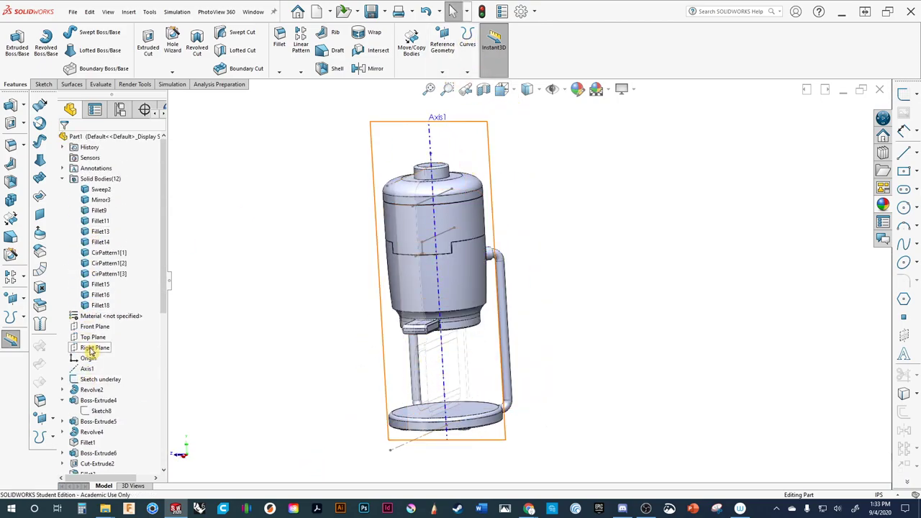
left_click(90, 327)
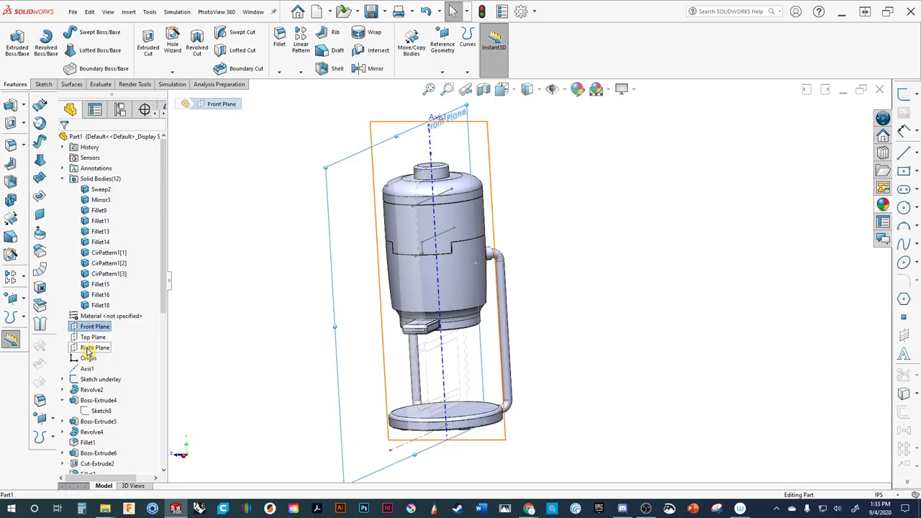
left_click(88, 350, "shift")
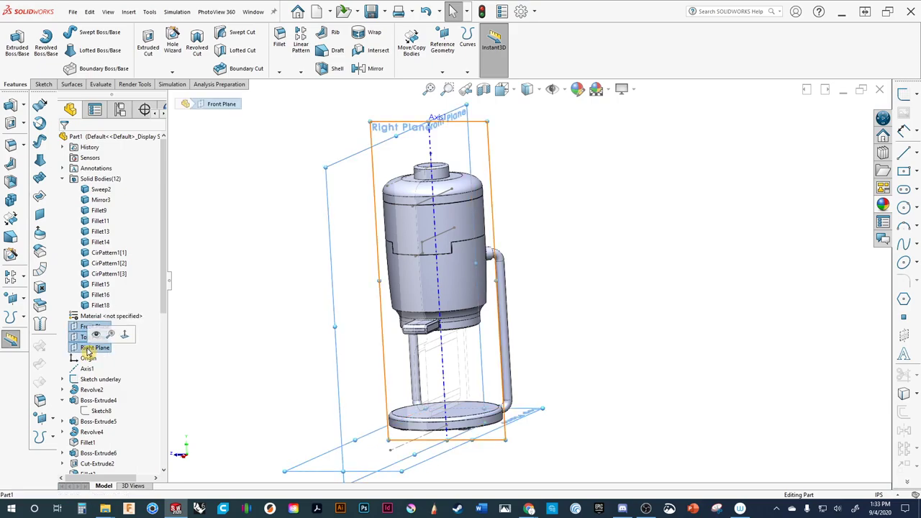
left_click(92, 381, "shift")
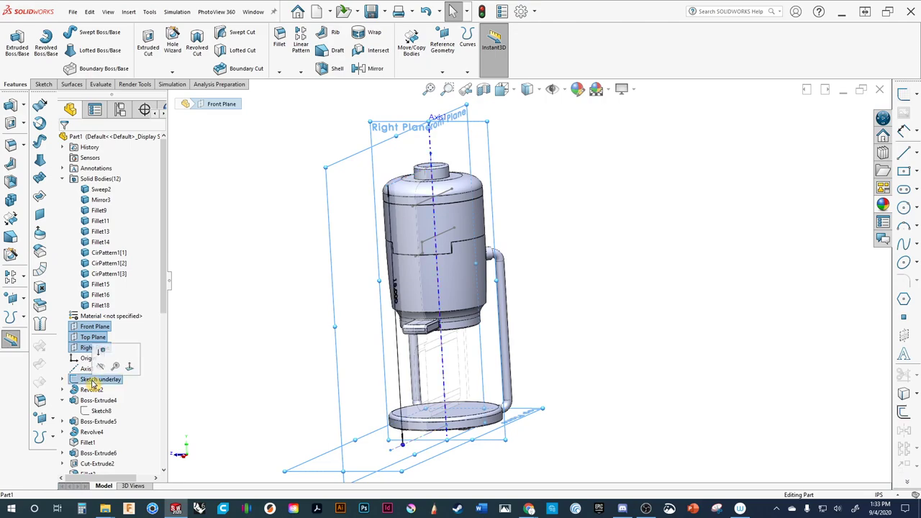
left_click(101, 366)
left_click(577, 286)
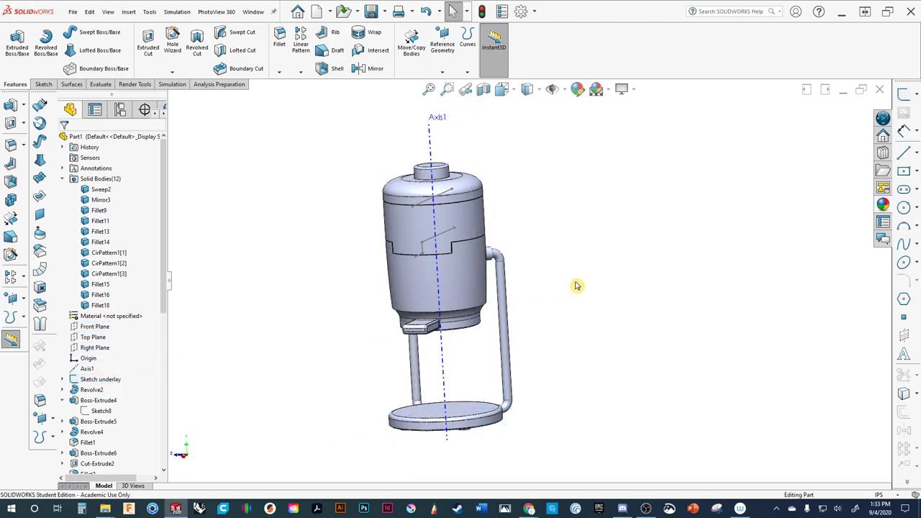
Show the Sketch underlay again, selecting it together with the three default planes.
left_click(95, 327)
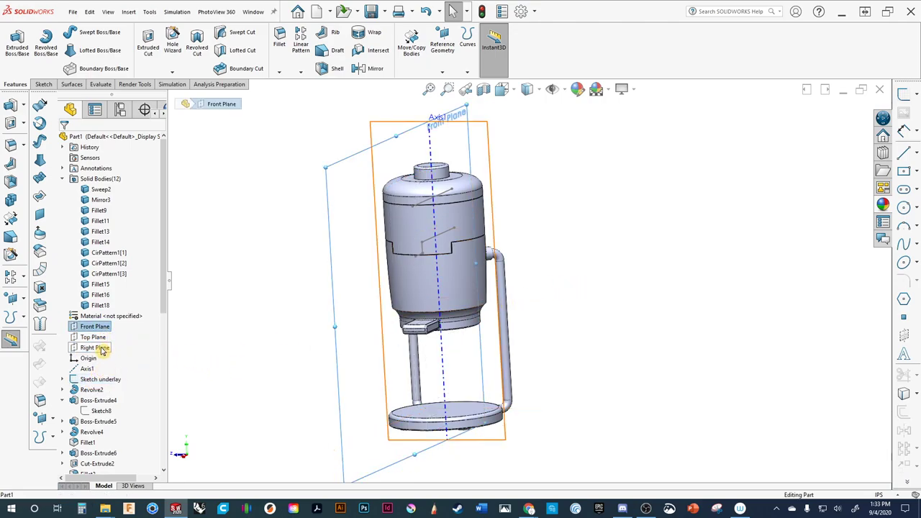
left_click(95, 348, "shift")
left_click(101, 380, "ctrl")
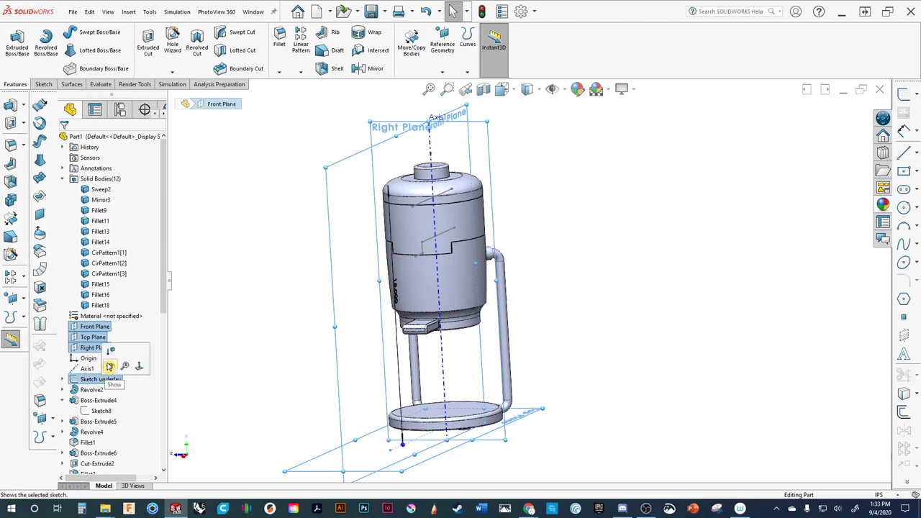
left_click(115, 365)
left_click(232, 345)
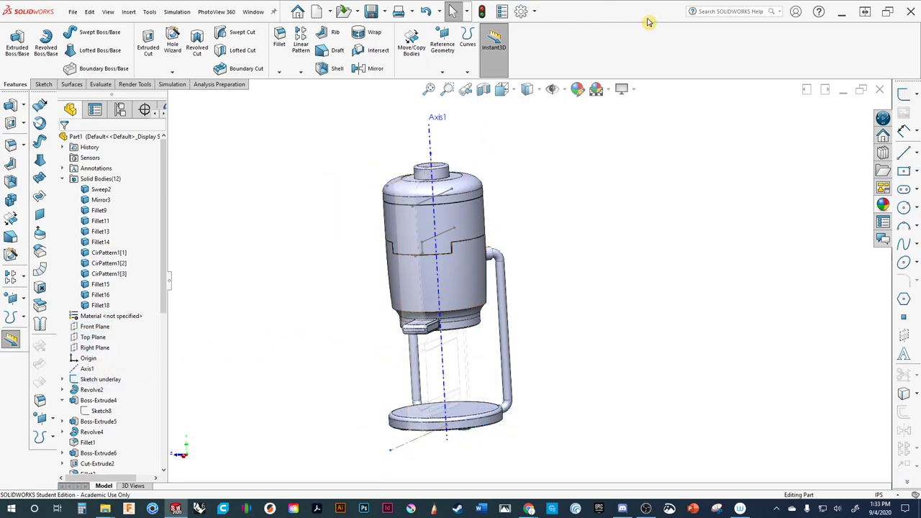
Change the model's display style to Hidden Lines Visible.
left_click(536, 94)
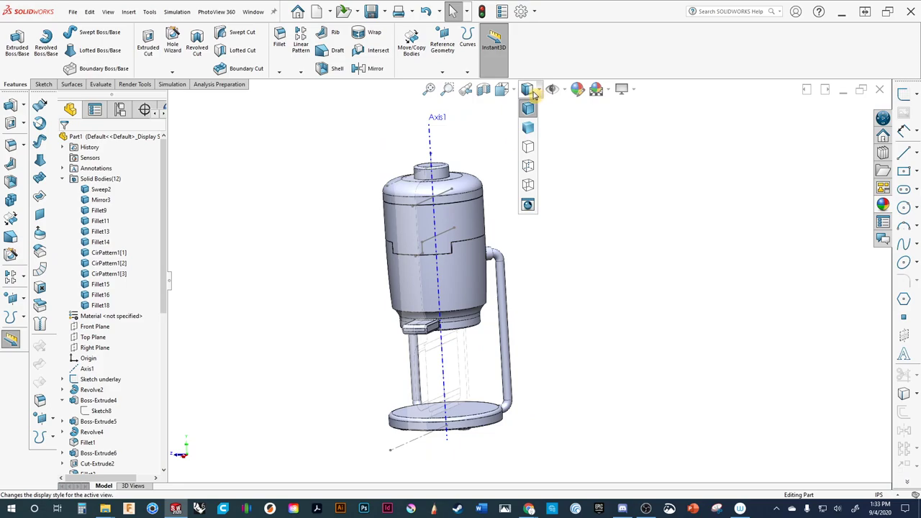
left_click(527, 169)
middle_click_drag(374, 239, 324, 263)
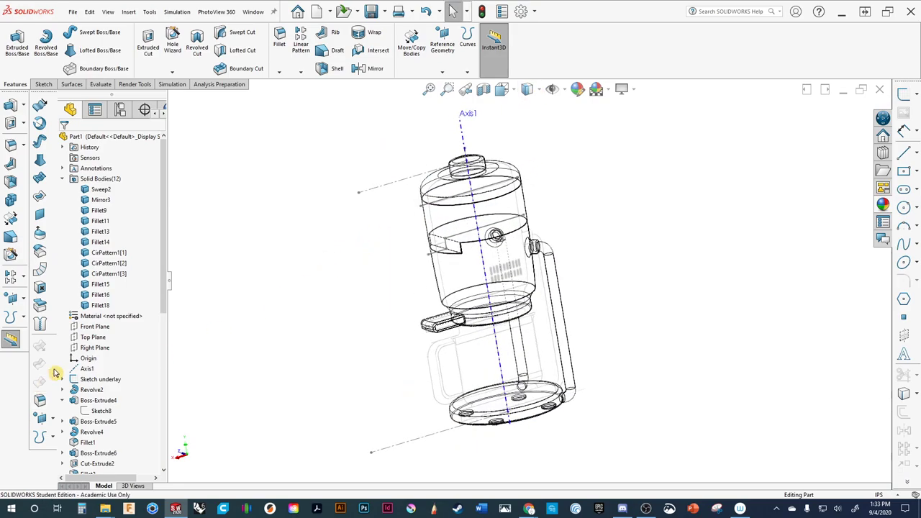
Show the Right, Front and Top planes one at a time.
left_click(87, 381)
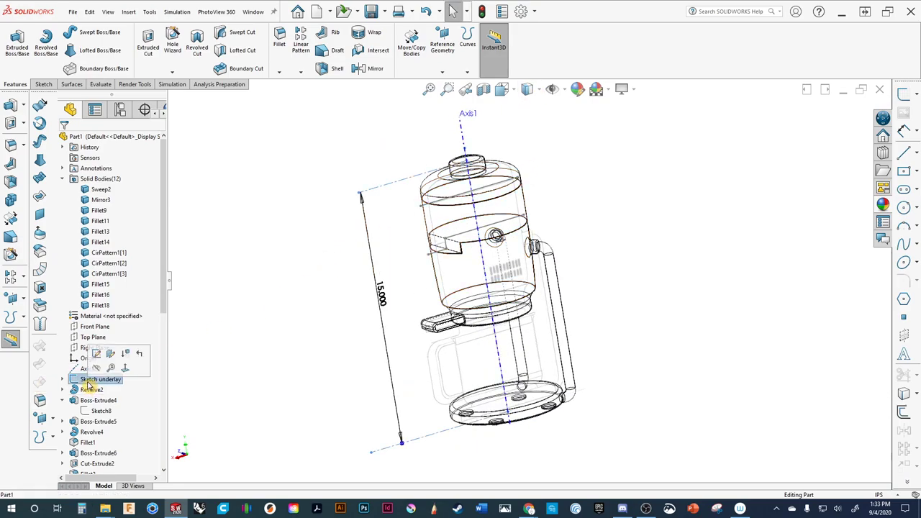
left_click(85, 348)
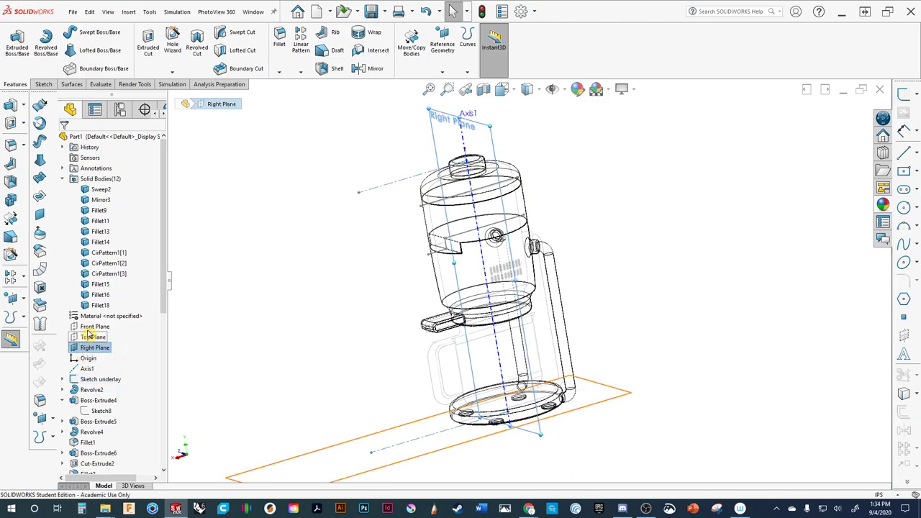
left_click(87, 328)
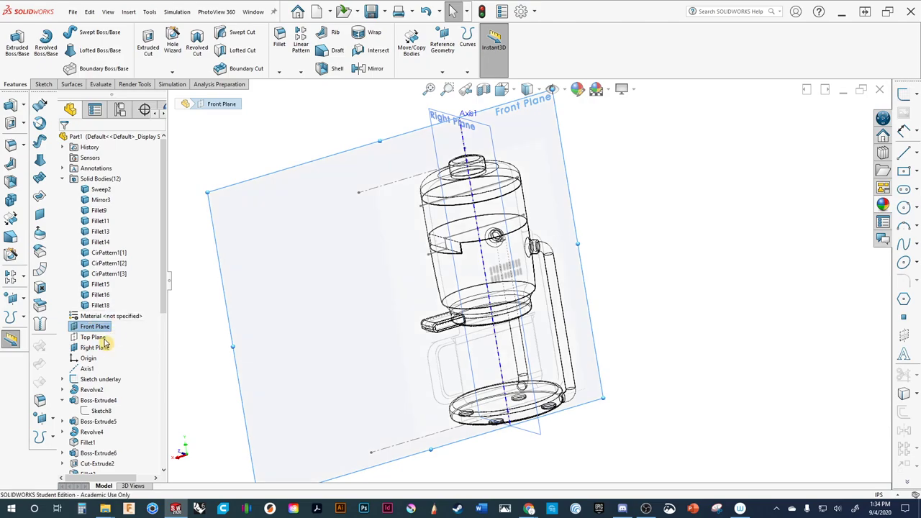
left_click(97, 338)
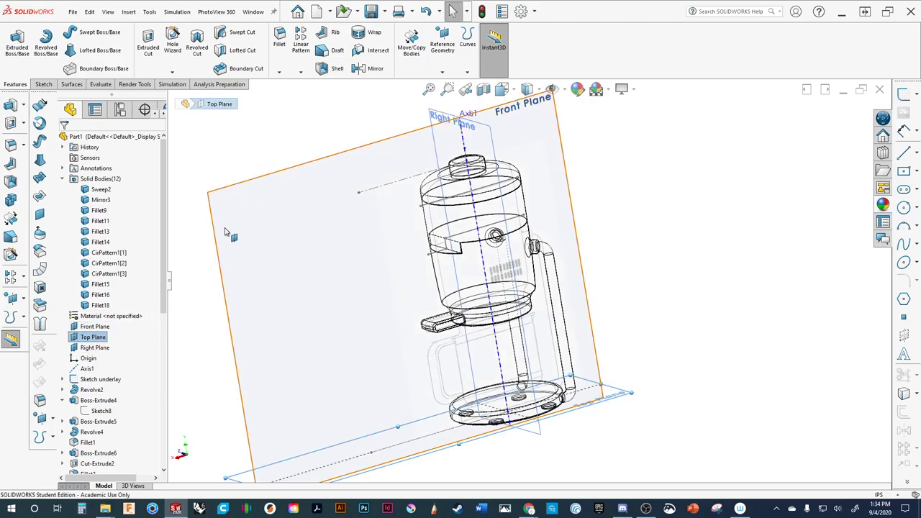
View the model normal to the Front Plane and start a sketch on that plane.
left_click(236, 187)
key("ctrl+8")
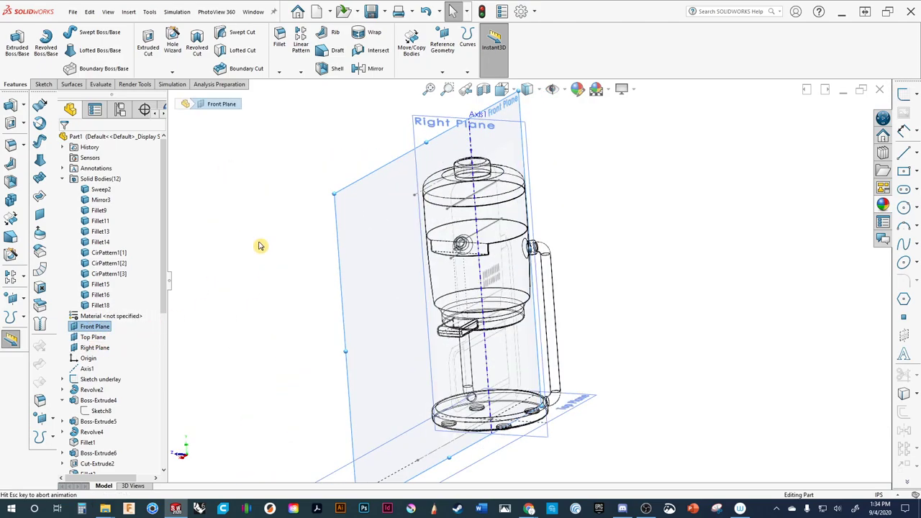
scroll(425, 296, "down", 5)
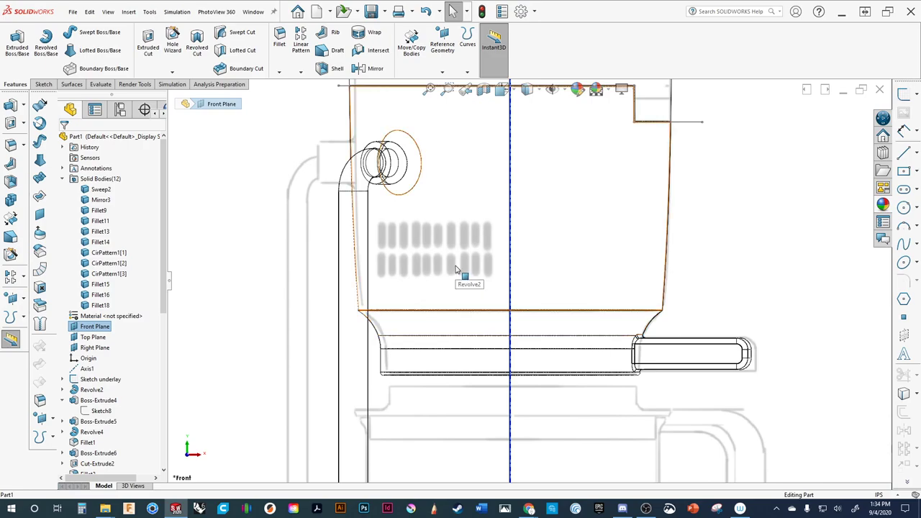
scroll(465, 273, "down", 2)
scroll(494, 280, "down", 3)
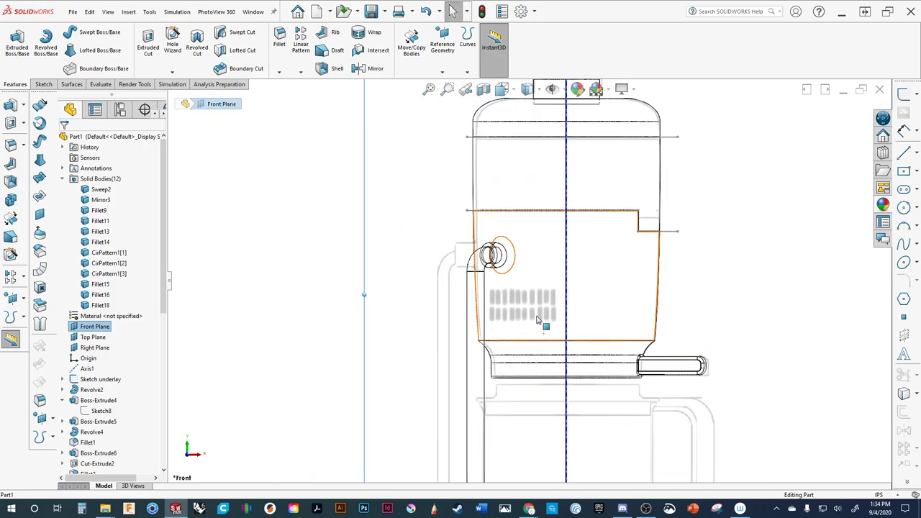
left_click(362, 340)
scroll(396, 365, "down", 5)
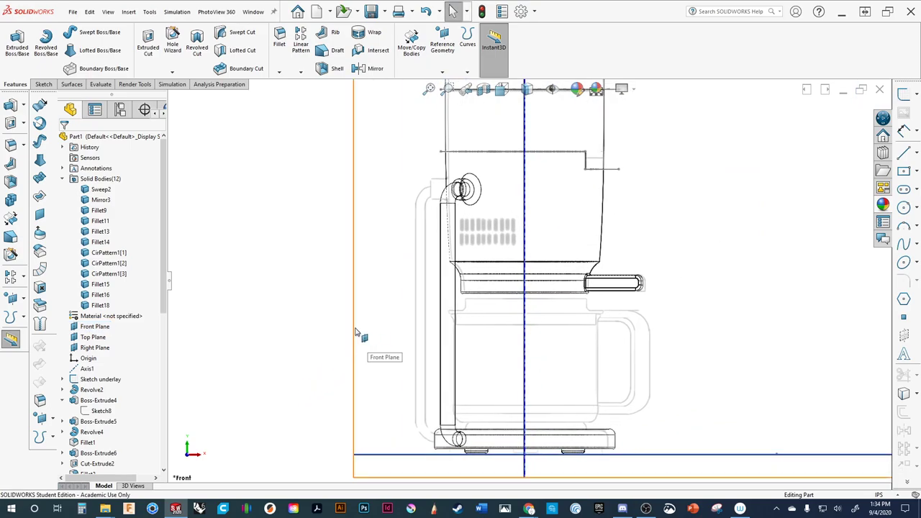
left_click(355, 332)
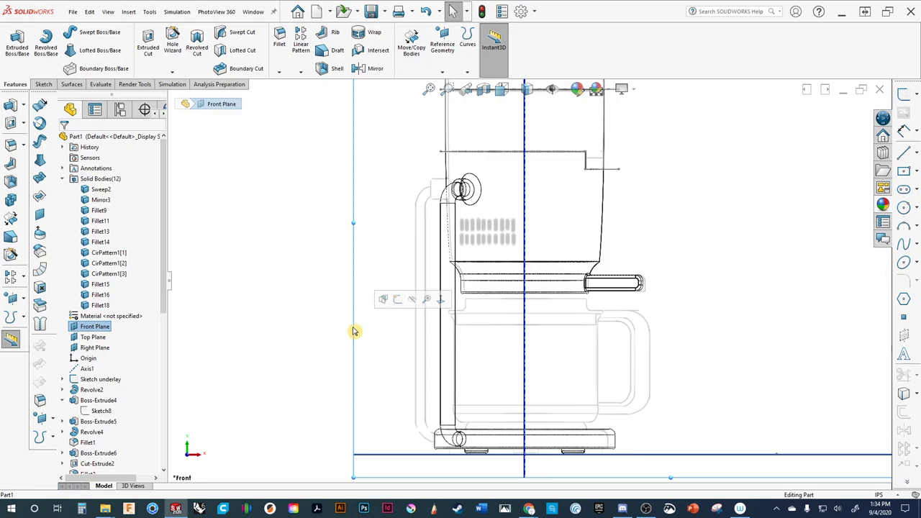
left_click(396, 302)
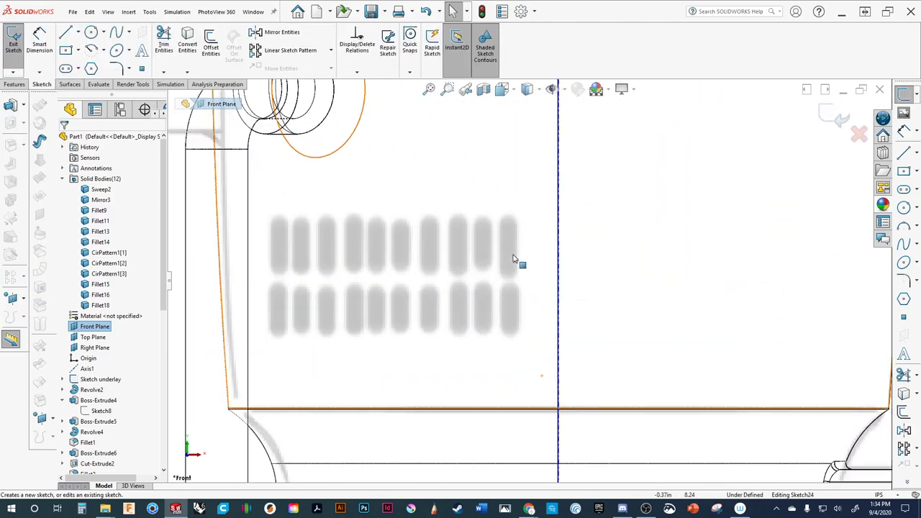
Draw a horizontal centerline about 2.7 in long between the two rows of vent slots in the underlay image.
key("Left")
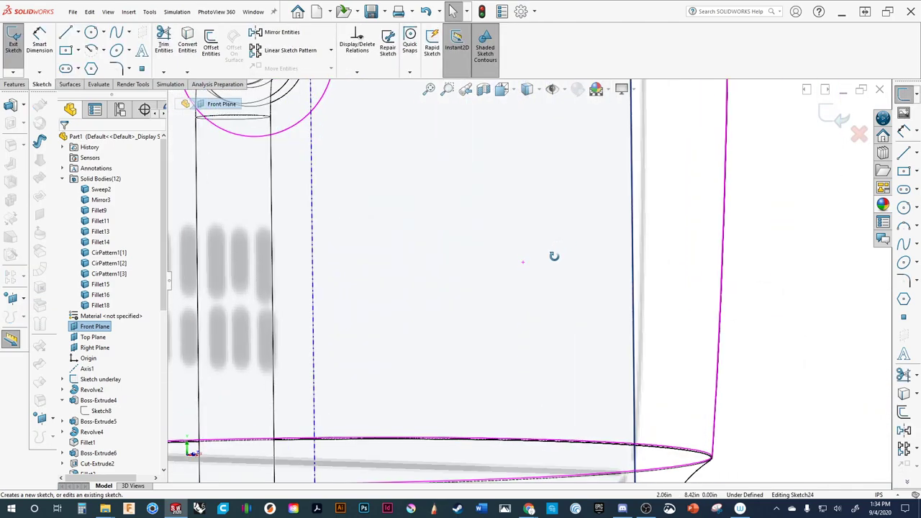
key("ctrl+8")
scroll(583, 257, "down", 8)
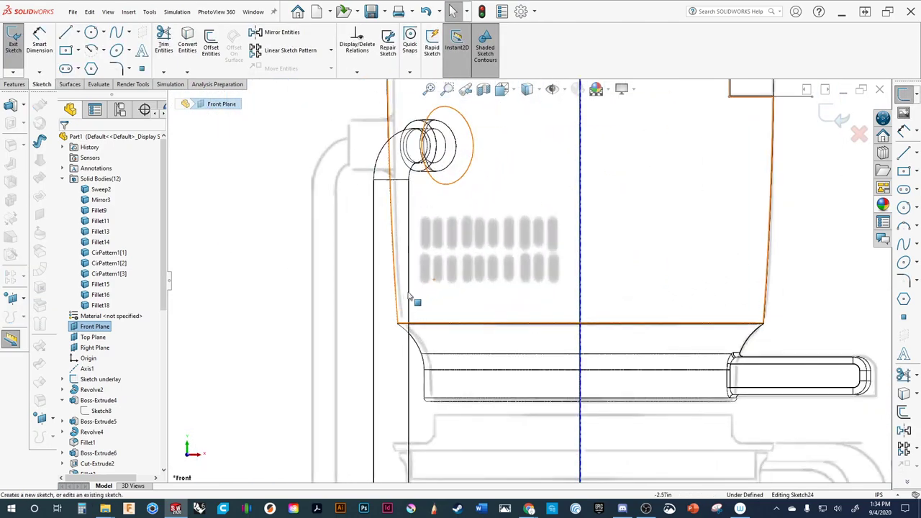
scroll(577, 255, "down", 2)
scroll(455, 271, "up", 2)
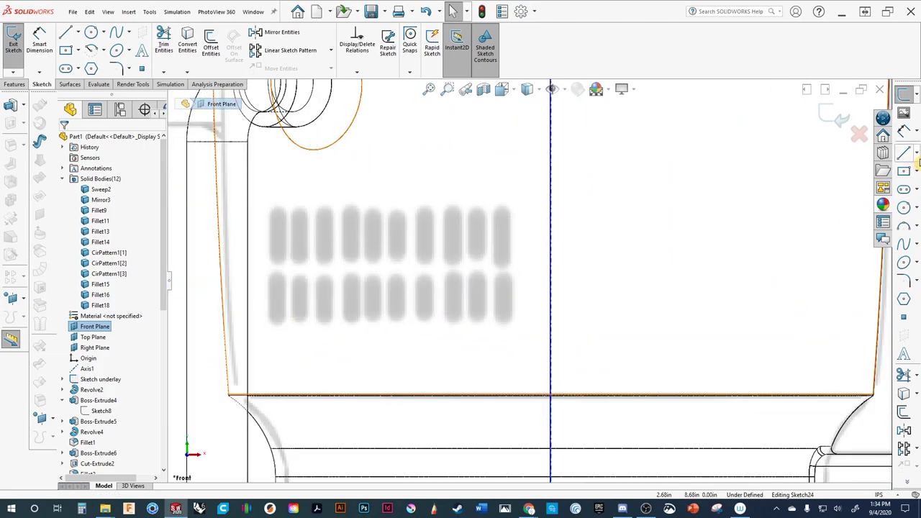
left_click(915, 153)
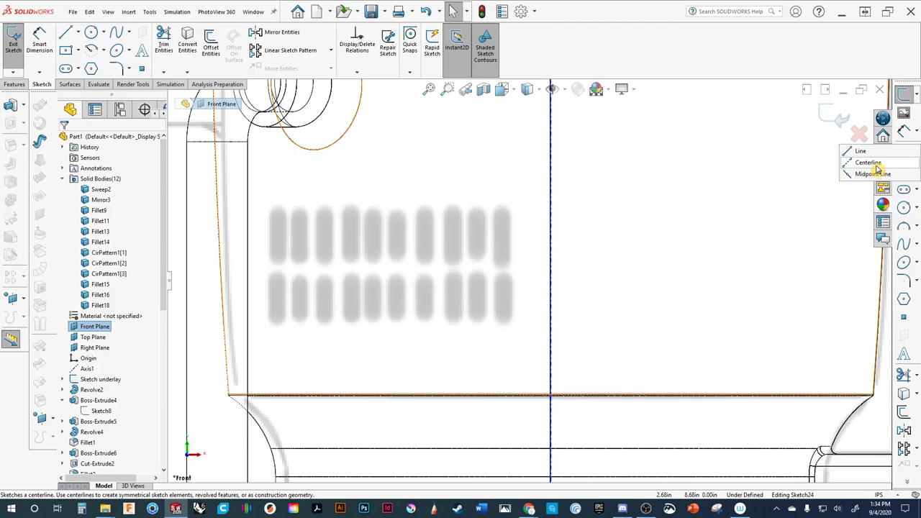
left_click(876, 168)
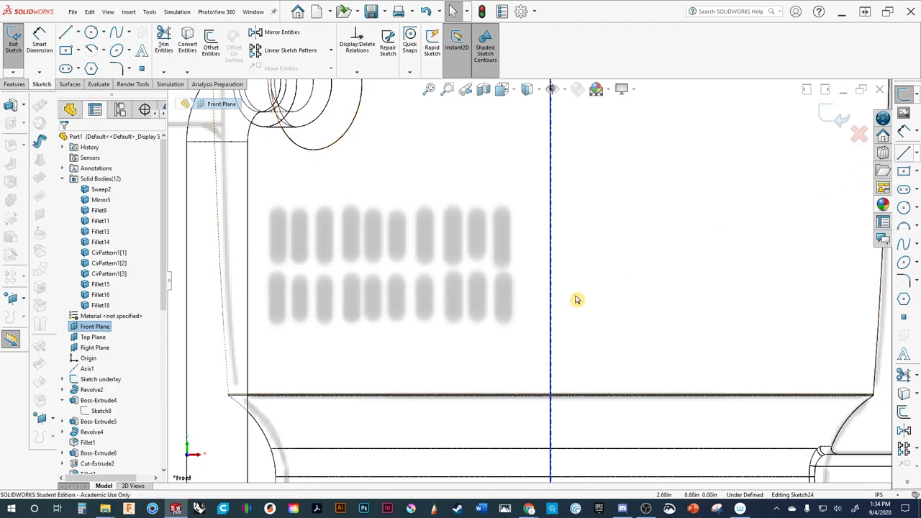
left_click(531, 273)
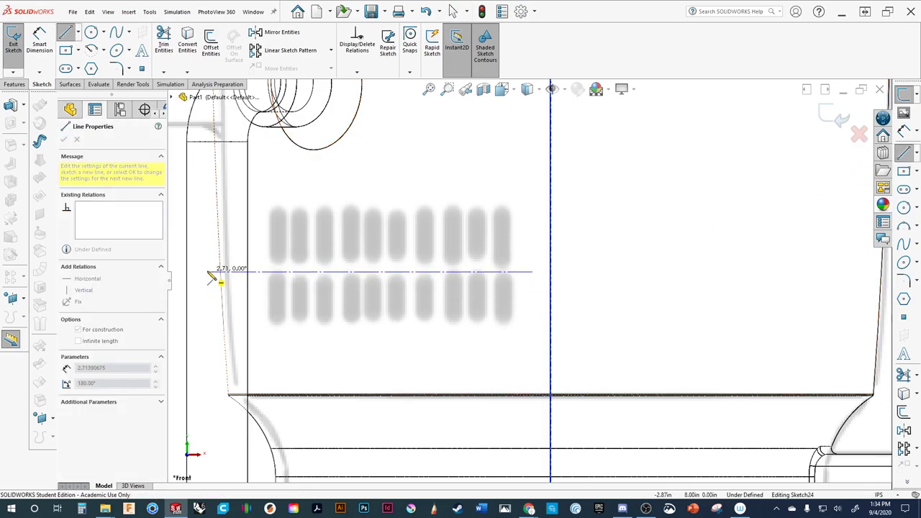
left_click(208, 271)
key("Escape")
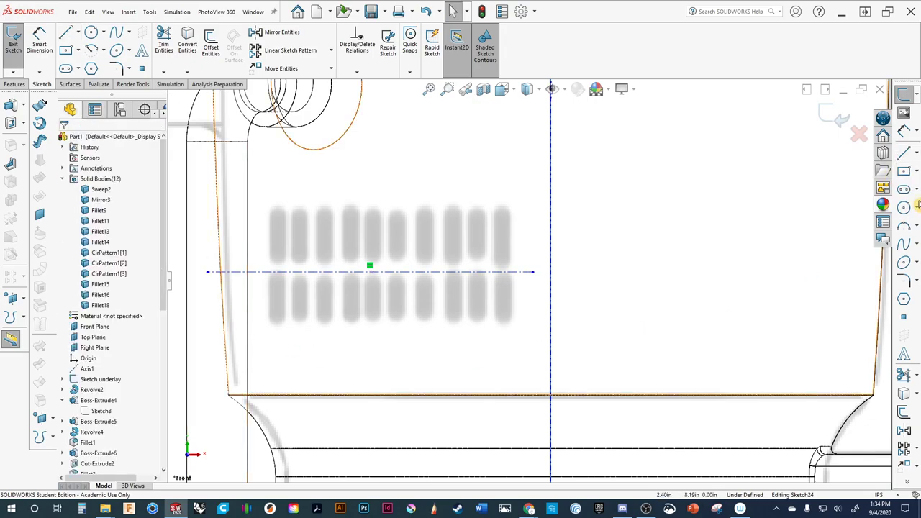
Sketch a vertical straight slot over the rightmost vent of the upper row, about 0.35 in between centers and 0.16 in wide.
left_click(904, 188)
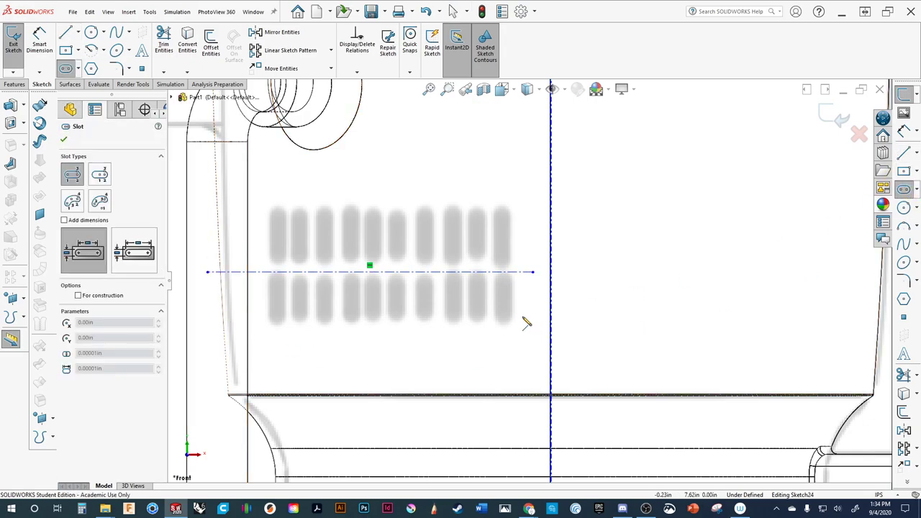
left_click(502, 256)
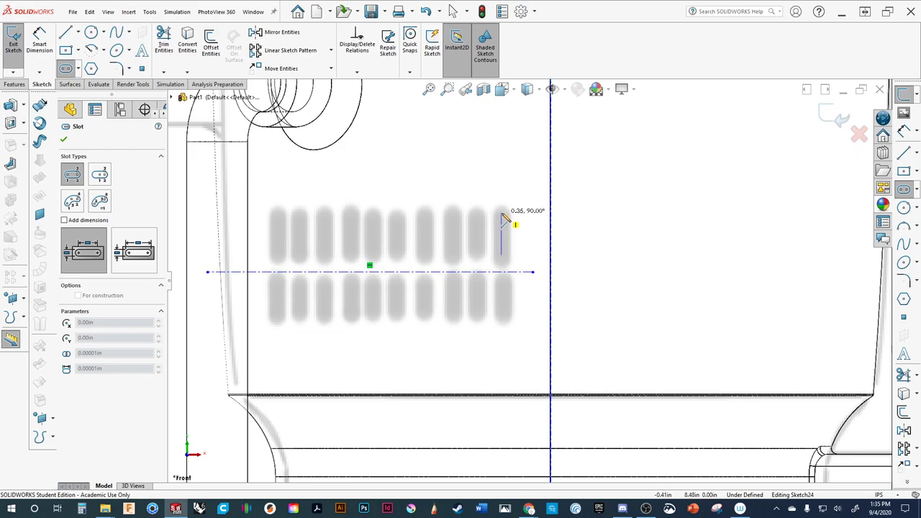
left_click(502, 214)
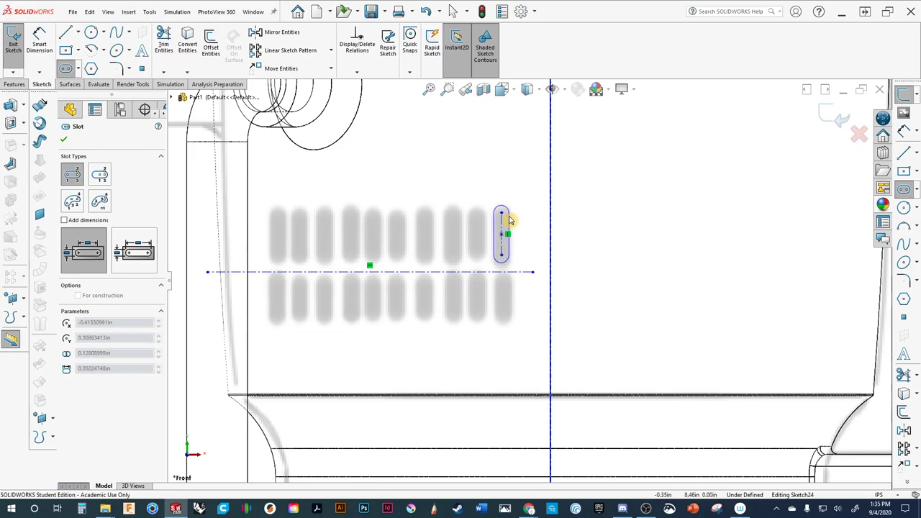
left_click(512, 220)
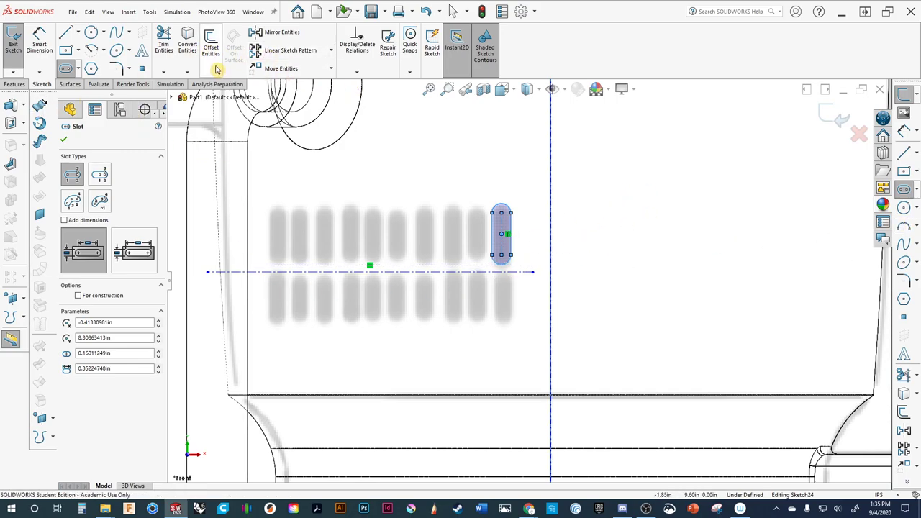
key("Escape")
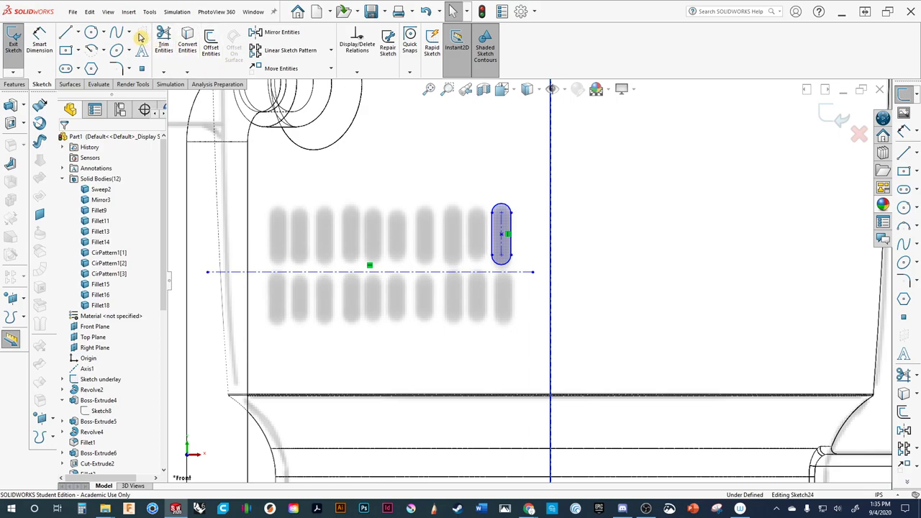
Mirror the vertical slot about the horizontal centerline to create a matching slot in the lower vent row.
left_click(281, 34)
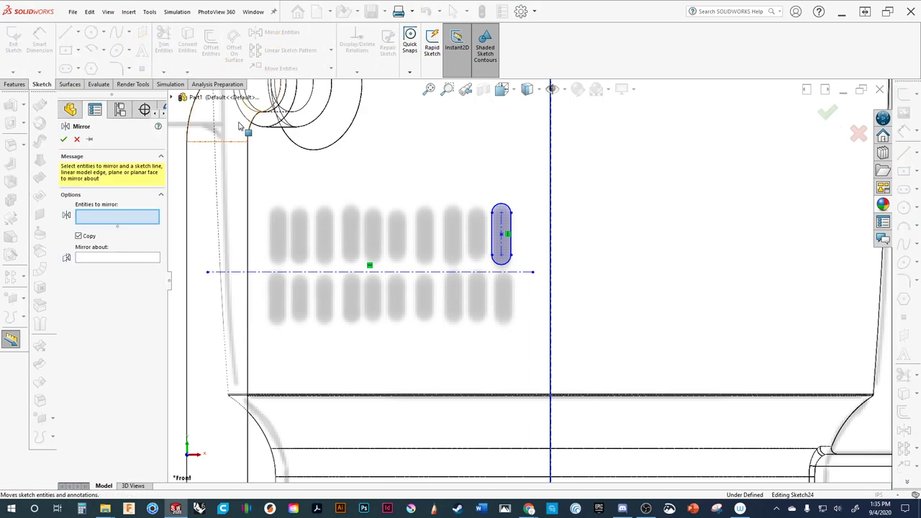
left_click_drag(458, 182, 540, 272)
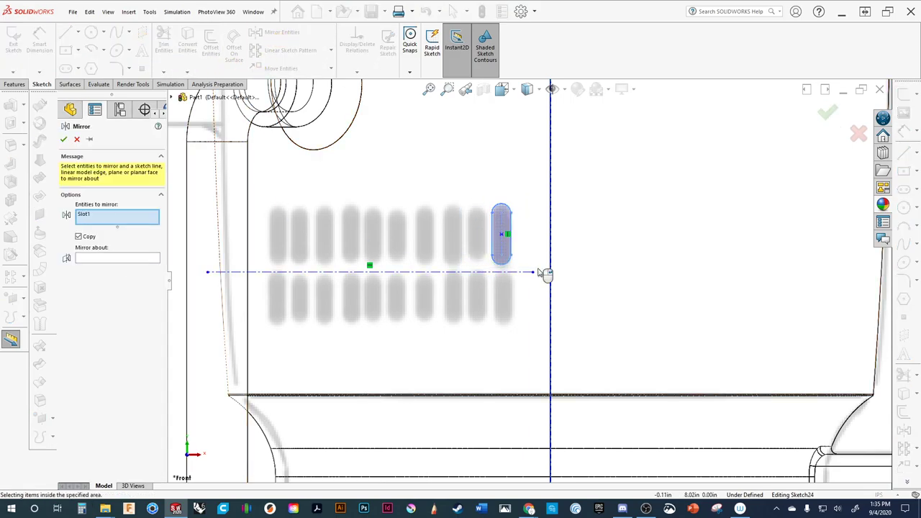
left_click(513, 272)
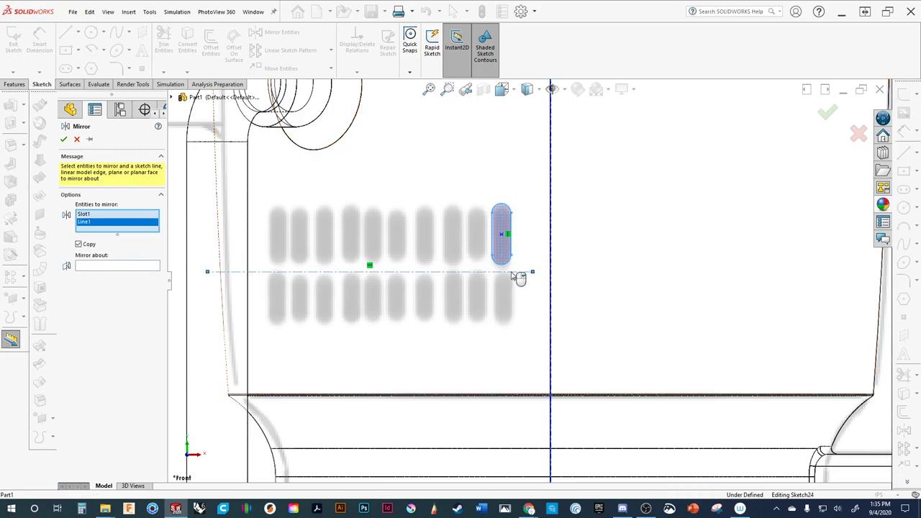
right_click(99, 228)
left_click(121, 243)
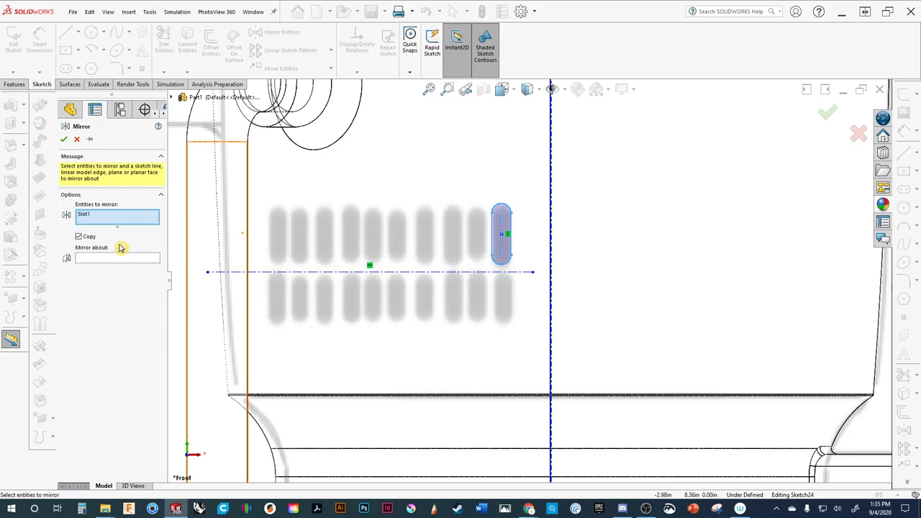
left_click(118, 258)
left_click(338, 272)
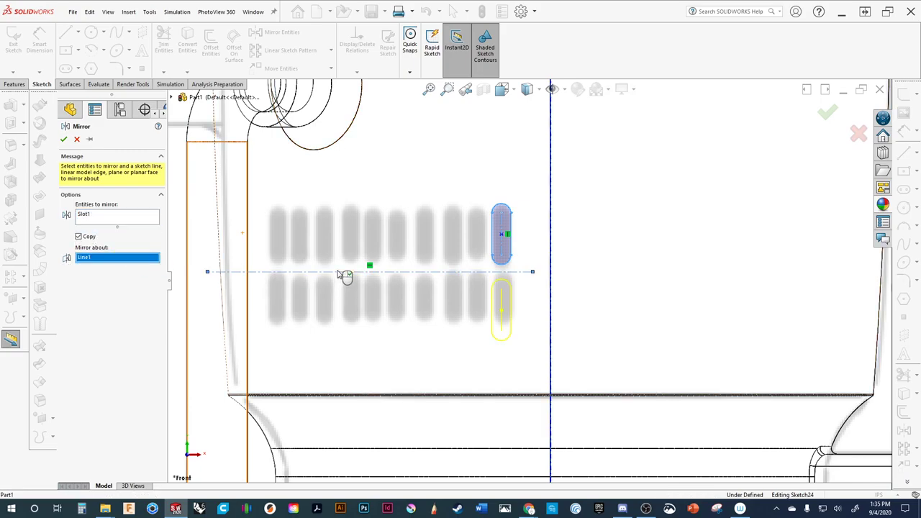
left_click(827, 113)
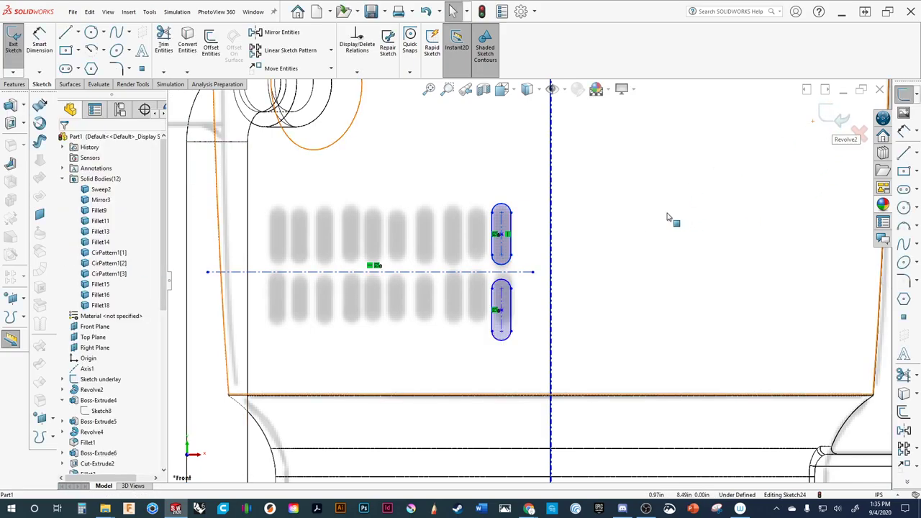
Cut-extrude the two slots blind, about 4.89 in from the sketch plane out through the container's front wall.
key("z")
key("z")
mouse_move(660, 237)
middle_mouse_down()
mouse_move(594, 261)
mouse_move(592, 283)
mouse_move(607, 275)
mouse_move(619, 290)
mouse_move(600, 296)
middle_mouse_up()
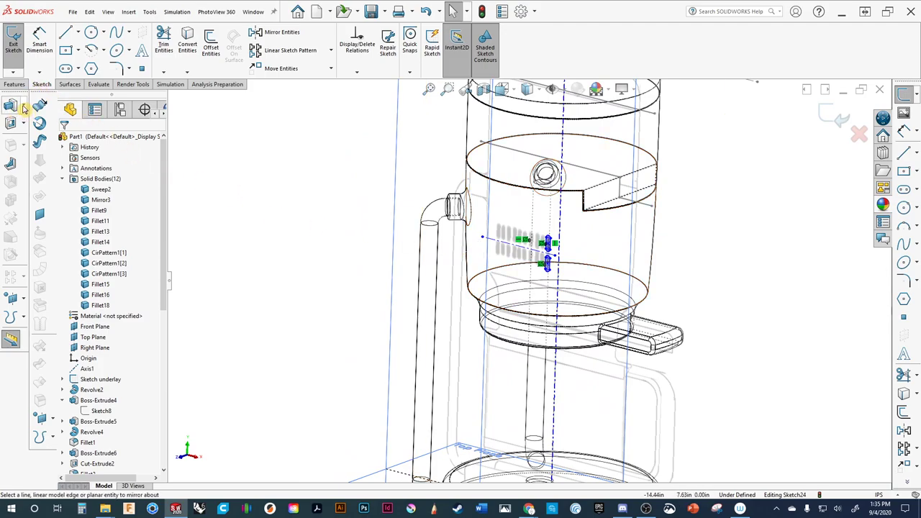
left_click(10, 123)
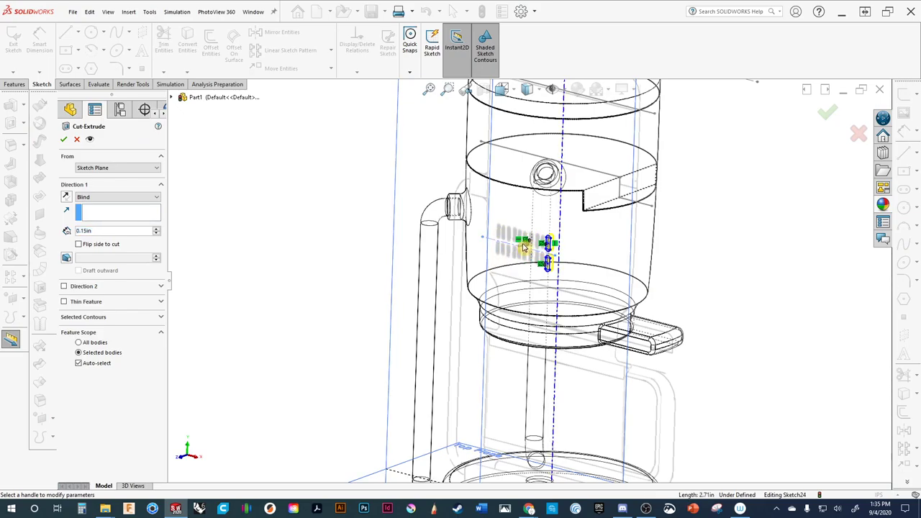
scroll(579, 238, "down", 5)
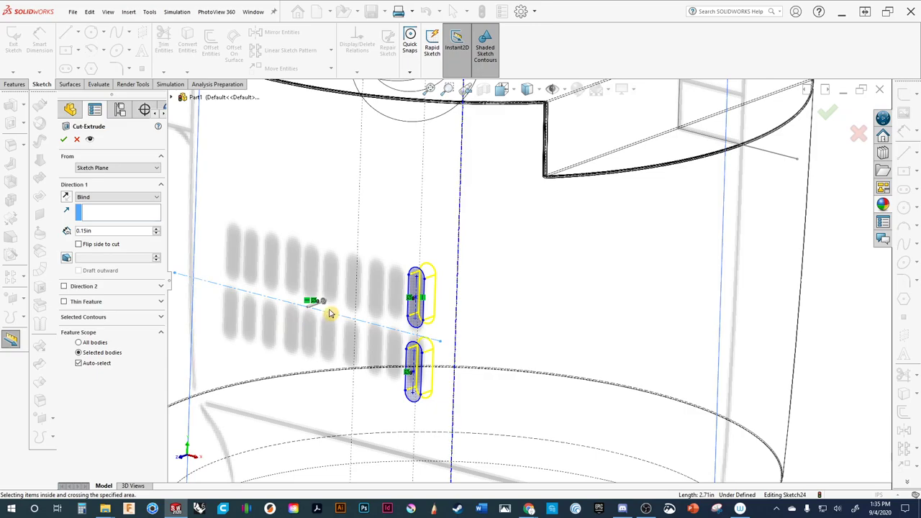
left_click_drag(326, 305, 312, 333)
scroll(312, 333, "up", 4)
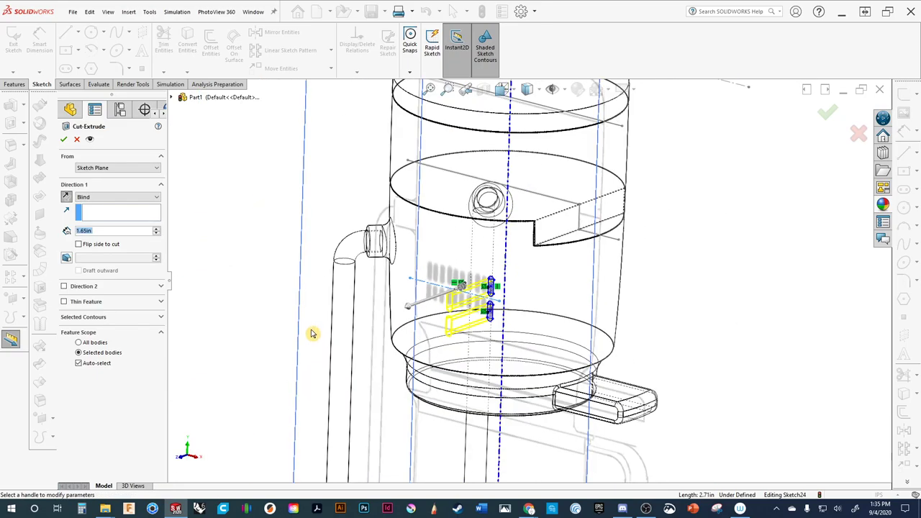
left_click_drag(408, 309, 325, 360)
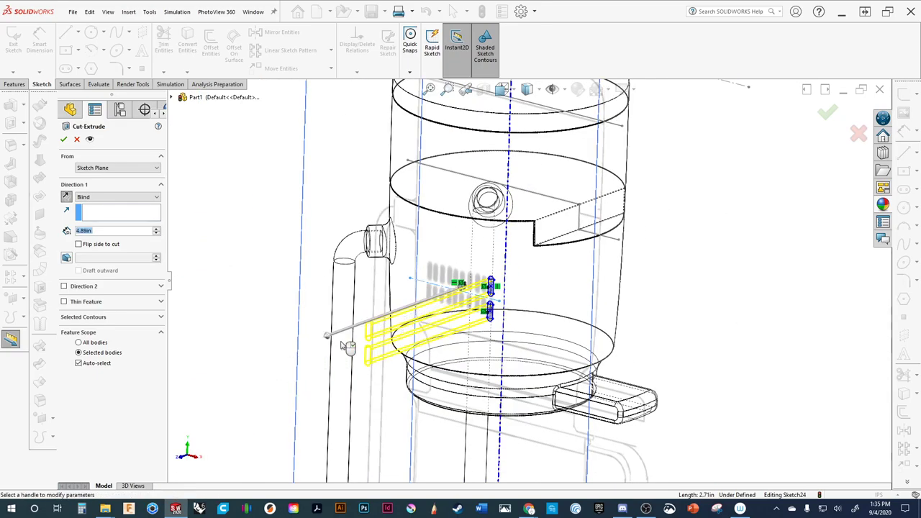
middle_click_drag(325, 360, 403, 338)
left_click(828, 113)
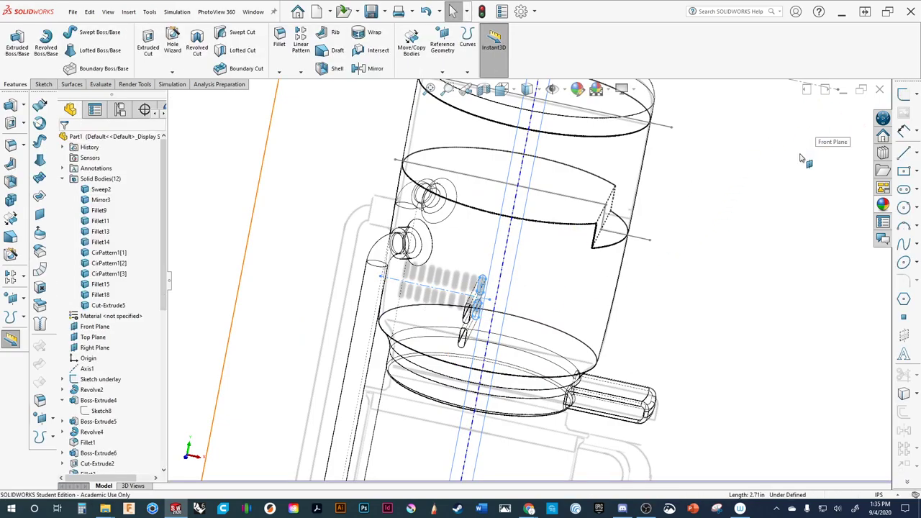
Examine from several angles how far the two slot cuts run inside the main container.
middle_click_drag(801, 157, 701, 216)
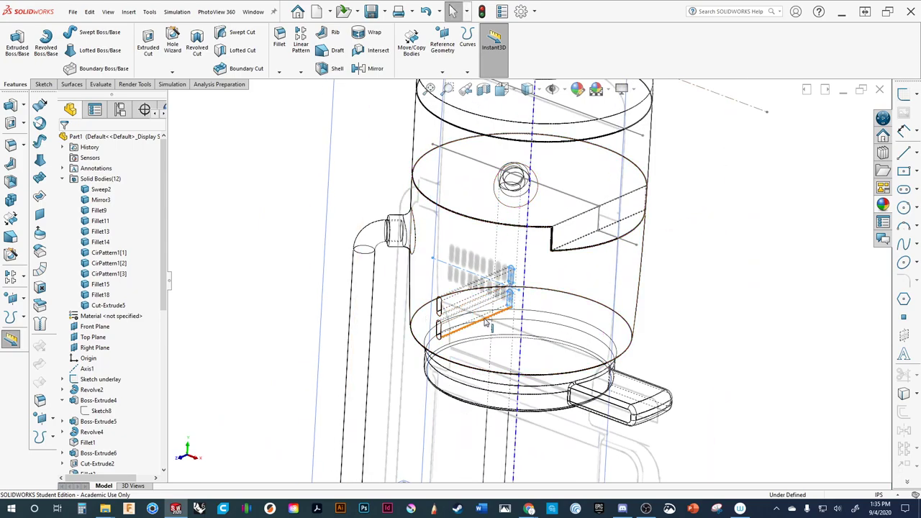
middle_click_drag(464, 310, 504, 309, "ctrl")
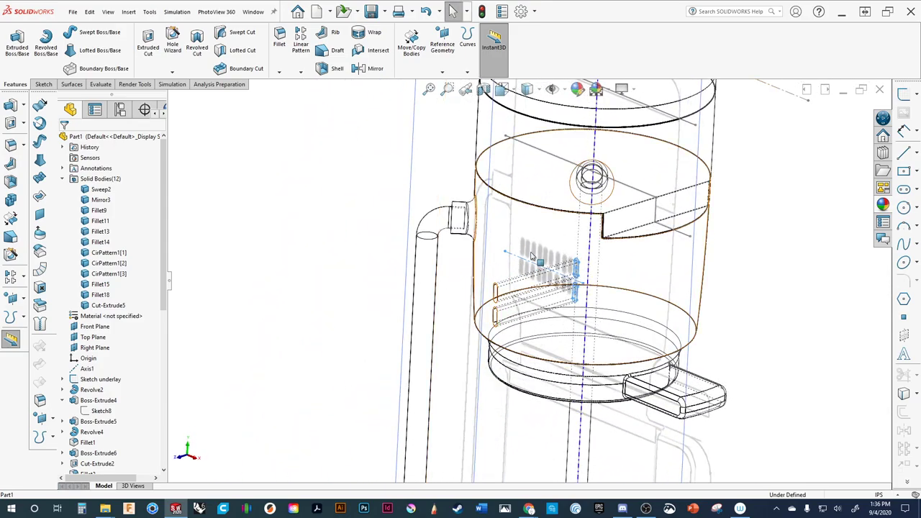
scroll(521, 311, "down", 3)
scroll(520, 310, "down", 1)
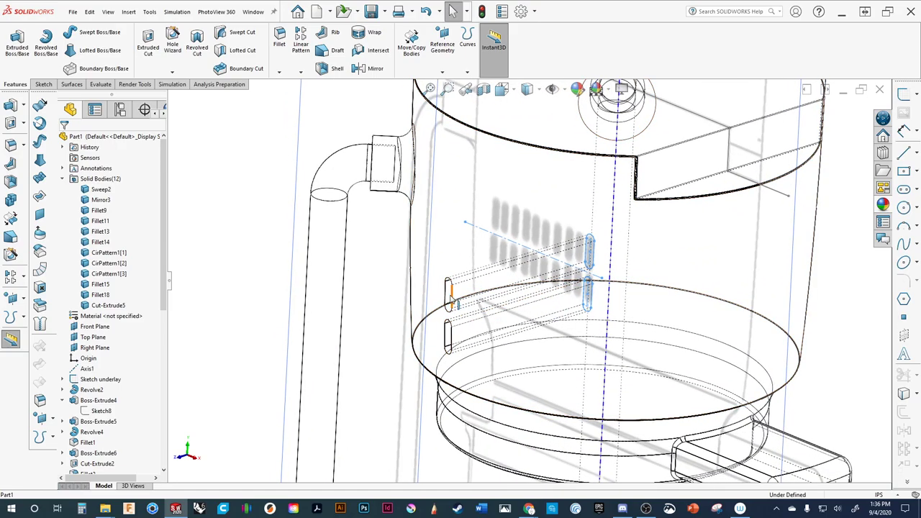
scroll(452, 304, "down", 5)
middle_click_drag(495, 302, 512, 295)
scroll(557, 294, "up", 5)
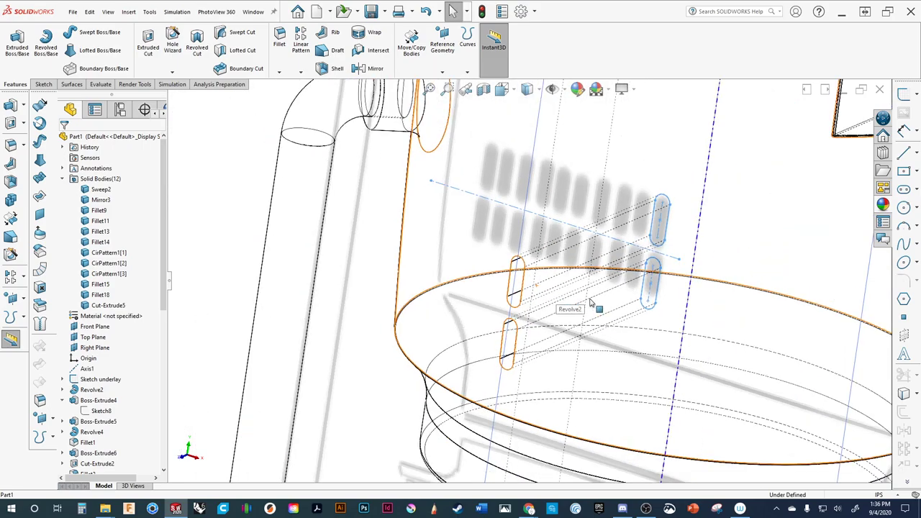
mouse_move(596, 309)
middle_mouse_down()
mouse_move(569, 321)
mouse_move(584, 306)
middle_mouse_up()
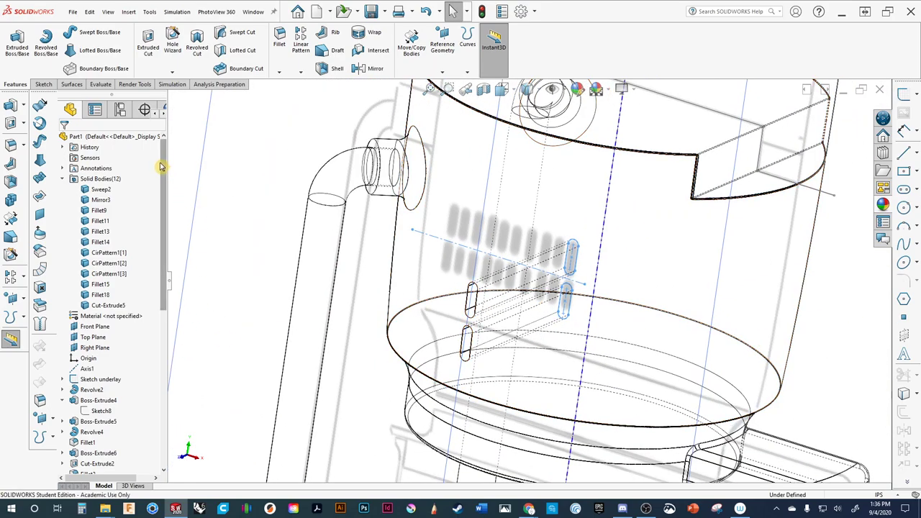
Edit the slot cut so it starts at a 2.10 in offset from the sketch plane.
scroll(147, 353, "down", 10)
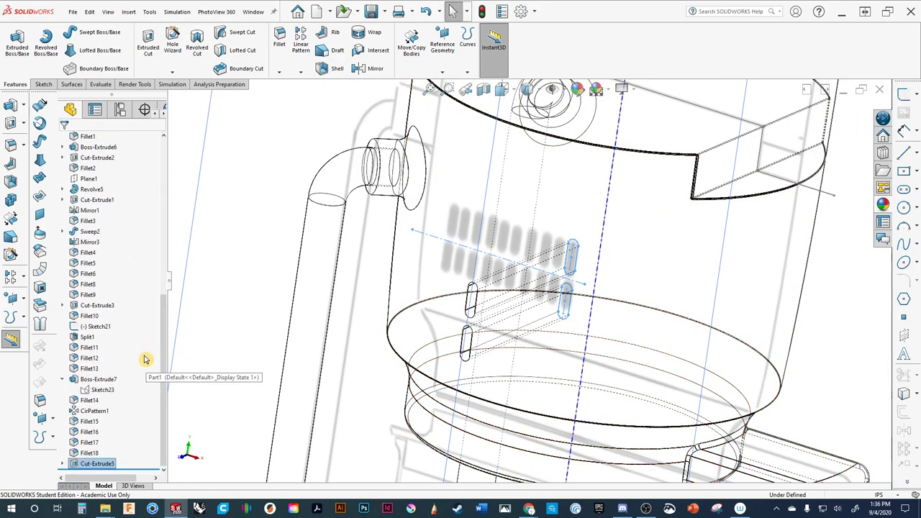
right_click(107, 464)
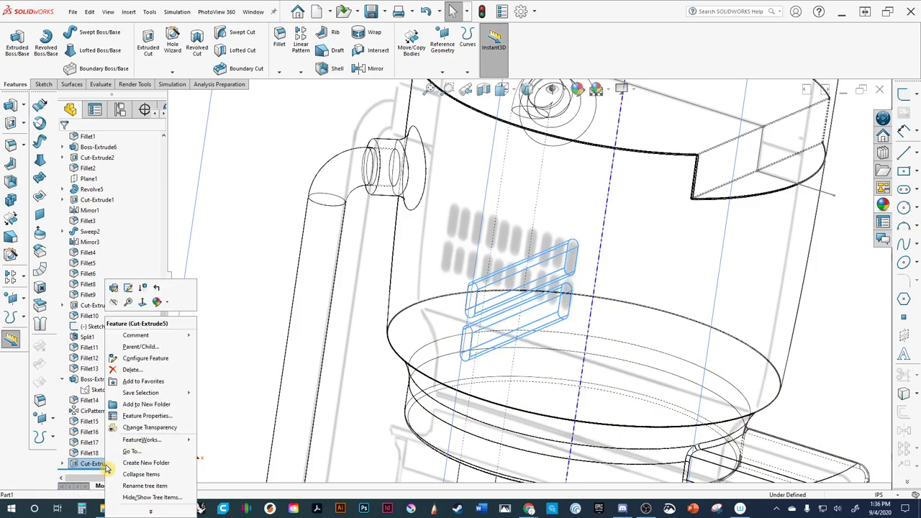
left_click(115, 288)
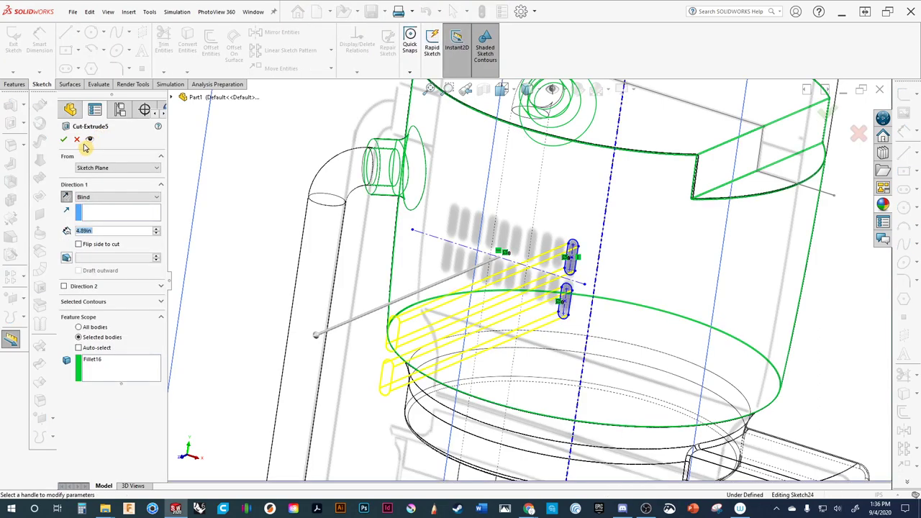
left_click(93, 168)
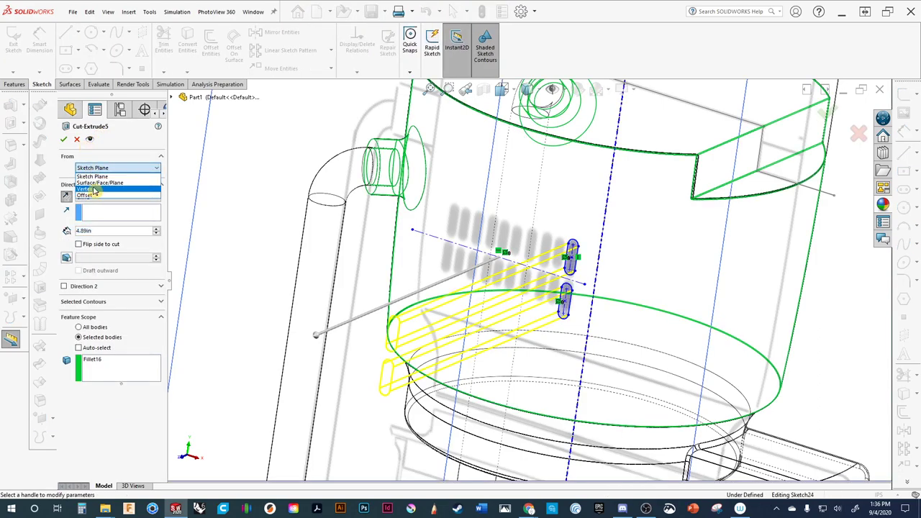
left_click(94, 195)
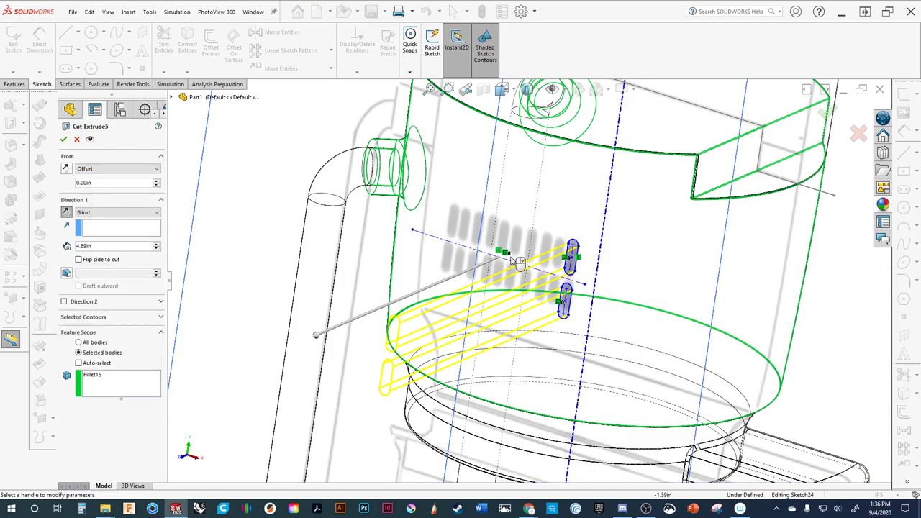
left_click(156, 181)
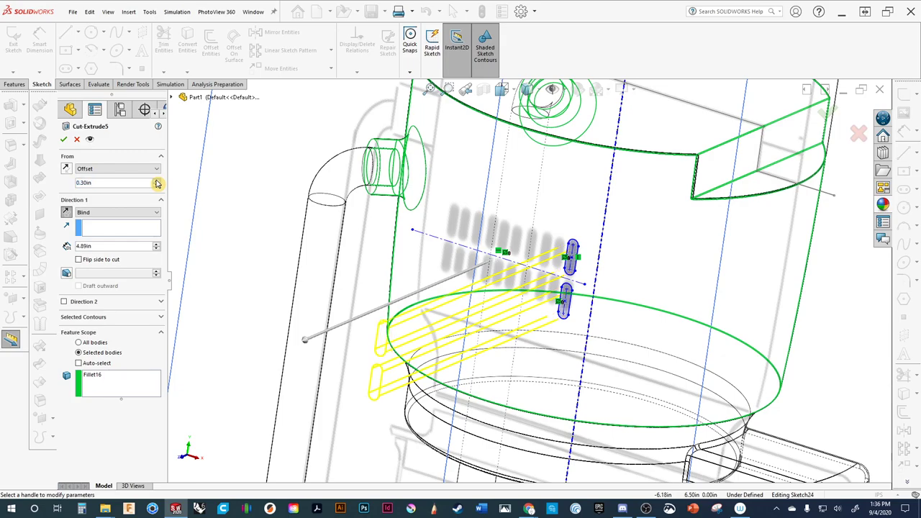
left_click_drag(156, 183, 157, 184)
mouse_move(435, 303)
middle_mouse_down()
mouse_move(396, 273)
mouse_move(336, 273)
middle_mouse_up()
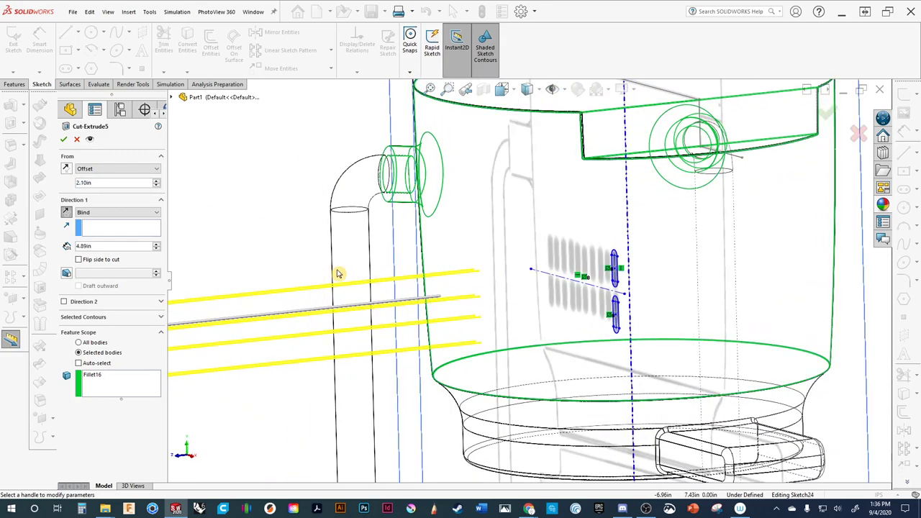
left_click(827, 113)
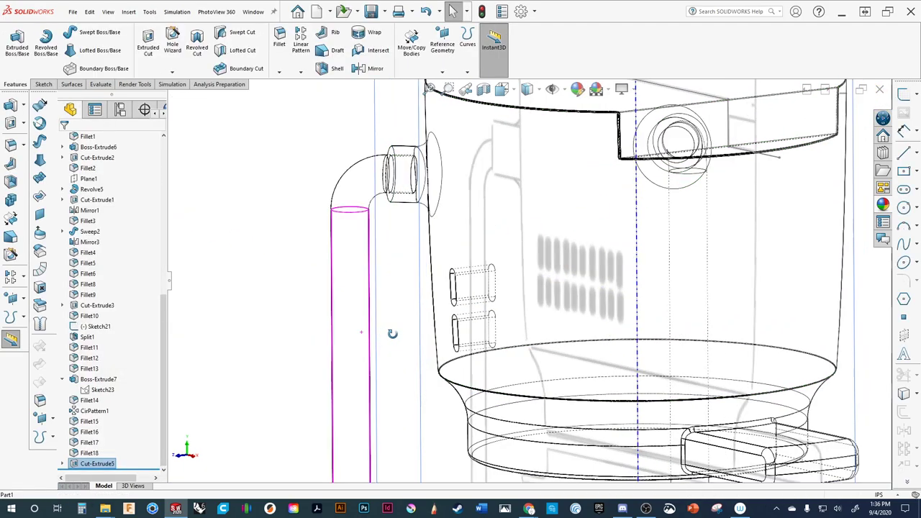
middle_click_drag(391, 329, 360, 361)
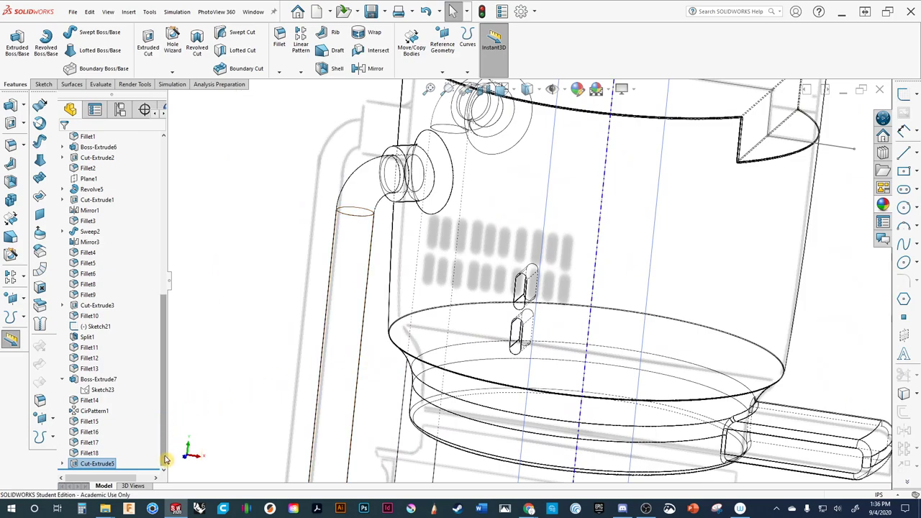
Start a circular pattern of the Cut-Extrude5 vent slots about the lower circular edge of the cylindrical housing.
scroll(216, 402, "up", 5)
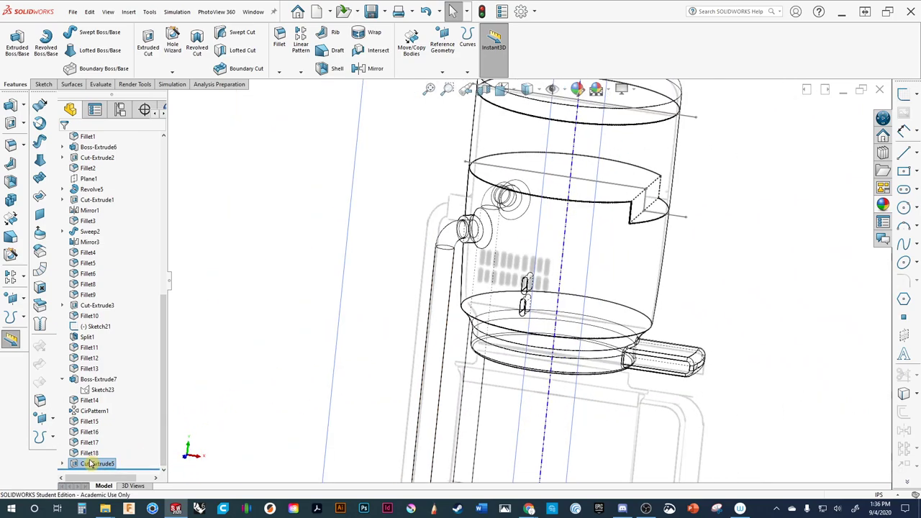
left_click(90, 464)
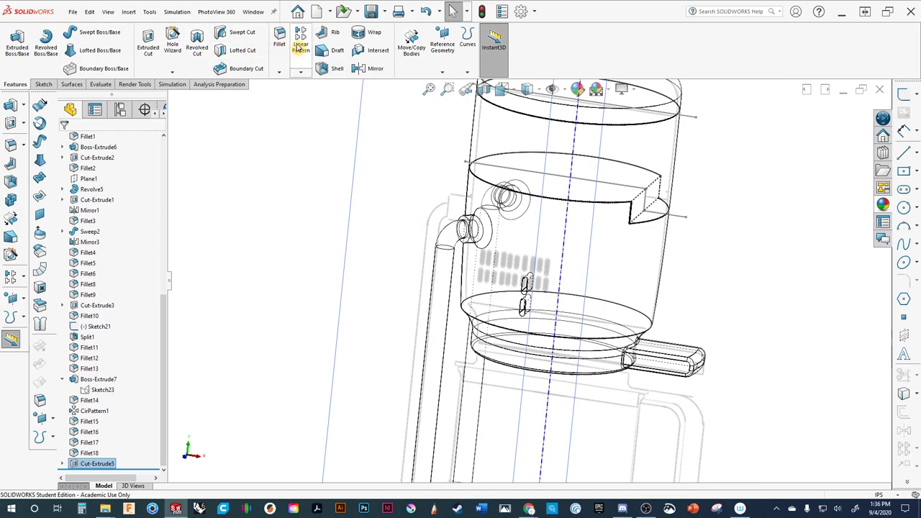
left_click(305, 74)
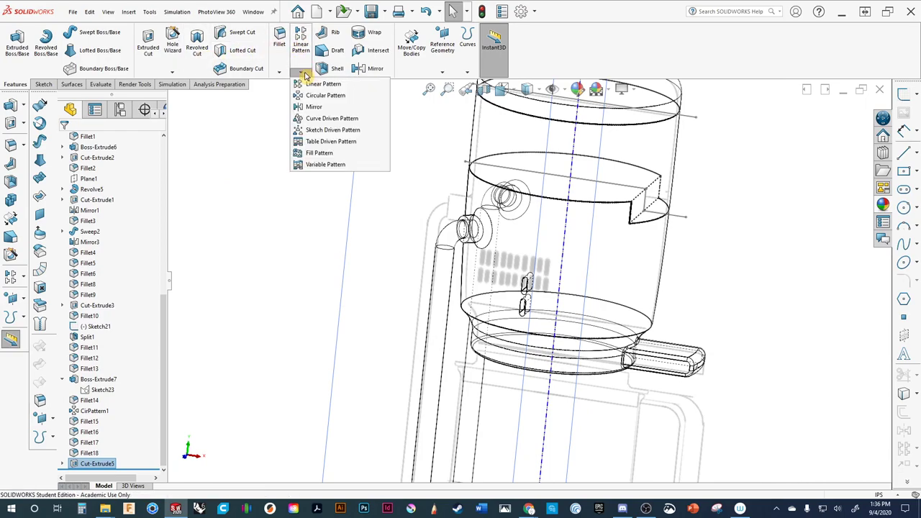
left_click(309, 93)
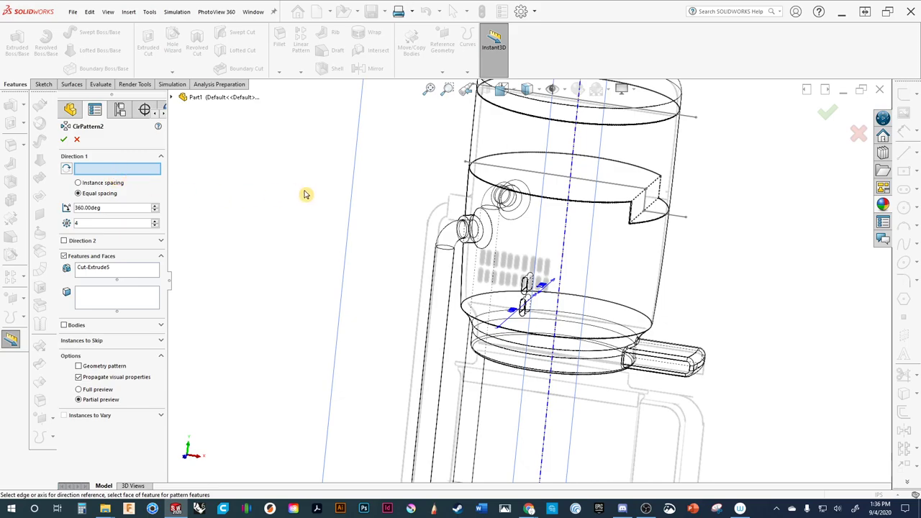
middle_click_drag(305, 195, 312, 172)
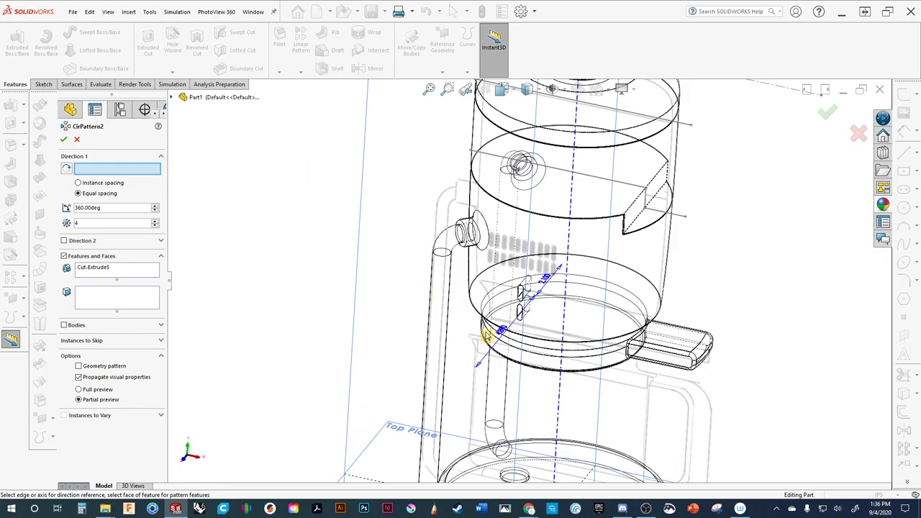
left_click(530, 338)
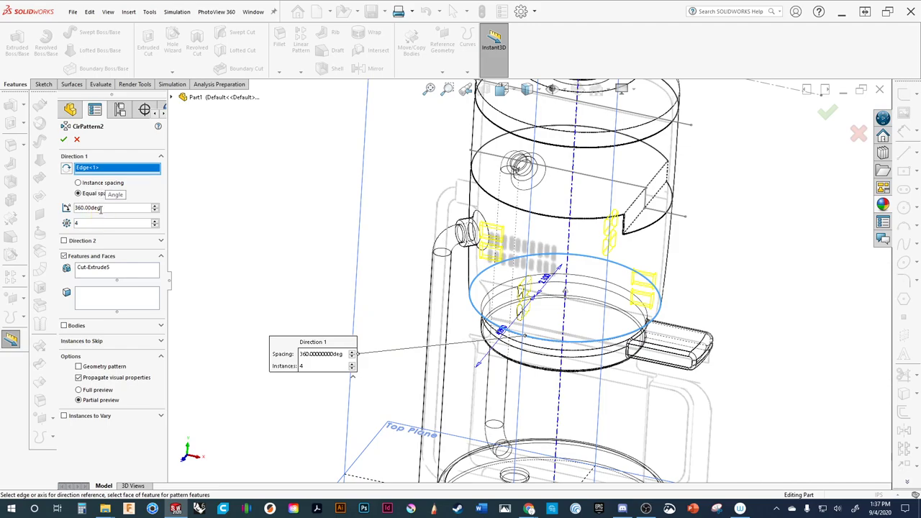
Set the slot pattern to 7 equally spaced instances over a total angle of 45 degrees.
type("45")
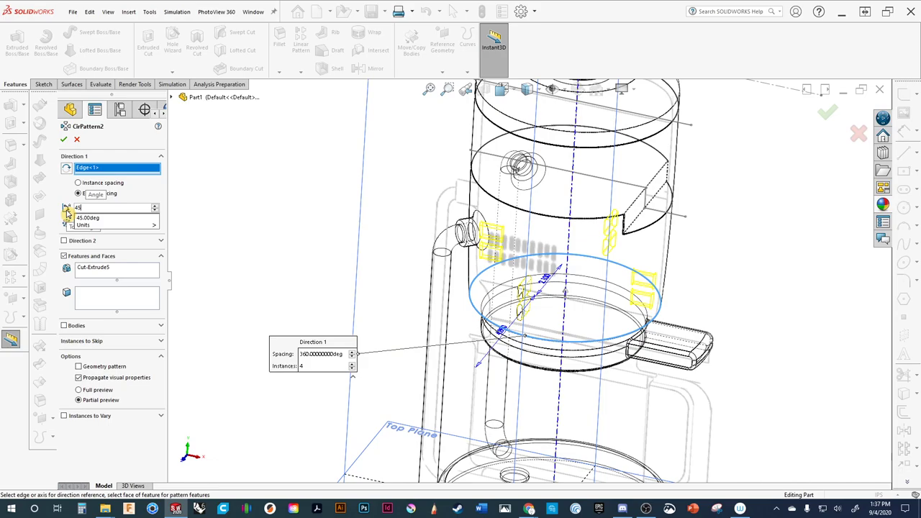
key("Return")
scroll(421, 241, "down", 3)
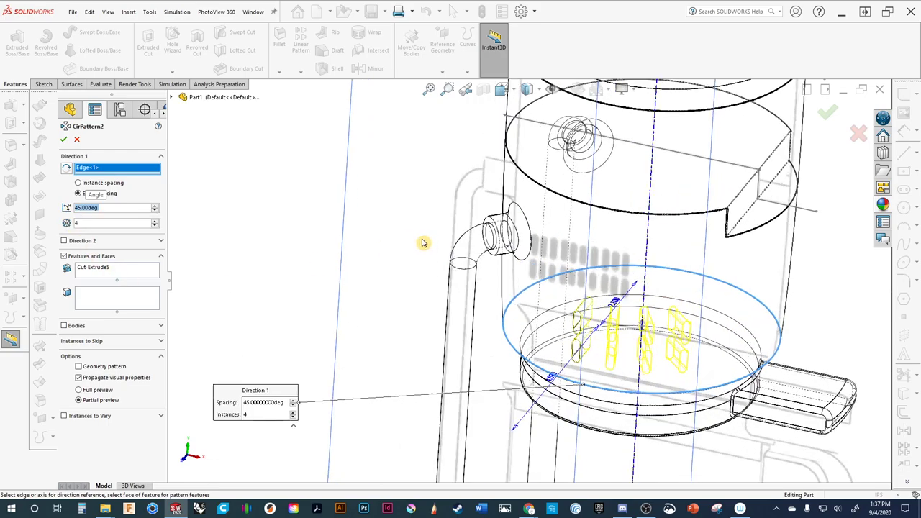
mouse_move(421, 240)
middle_mouse_down()
mouse_move(431, 257)
mouse_move(431, 236)
middle_mouse_up()
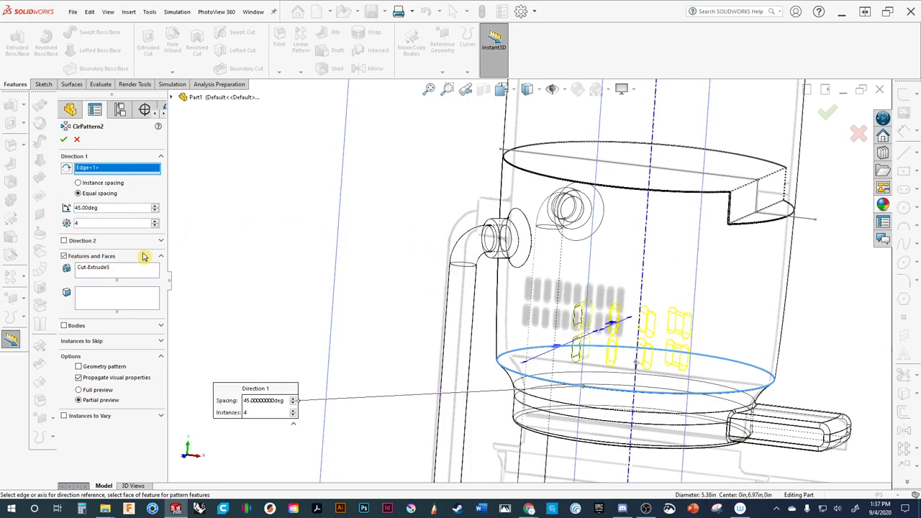
left_click(157, 224)
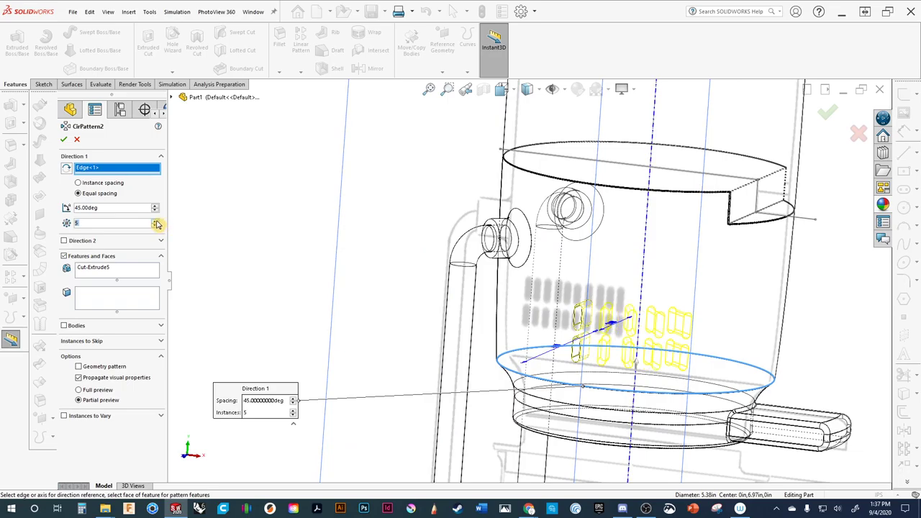
left_click(157, 223)
left_click(156, 223)
Switch the model's display style to Shaded With Edges.
middle_click_drag(324, 239, 308, 259)
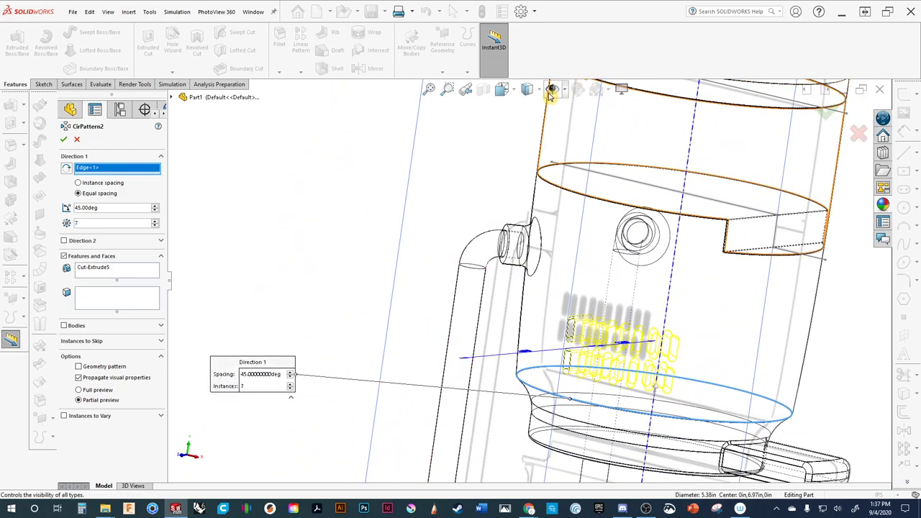
mouse_move(528, 90)
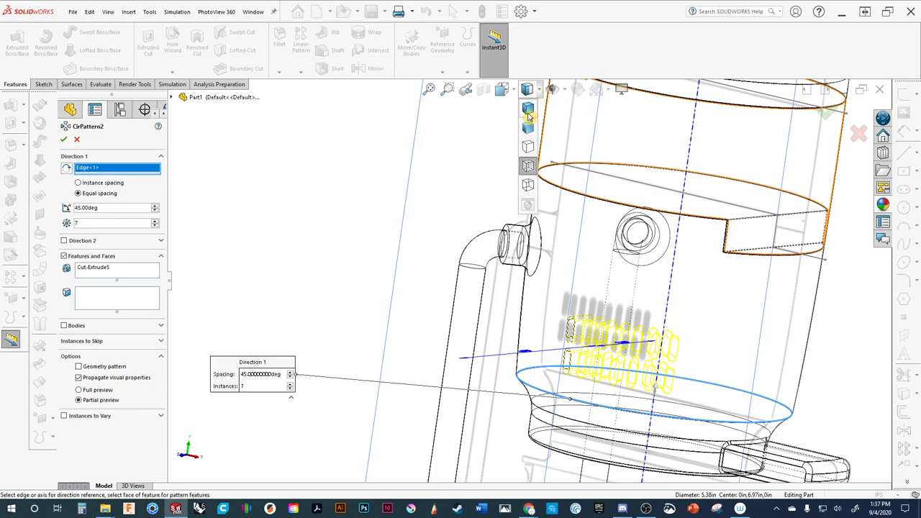
left_click(529, 116)
middle_click_drag(555, 344, 593, 399)
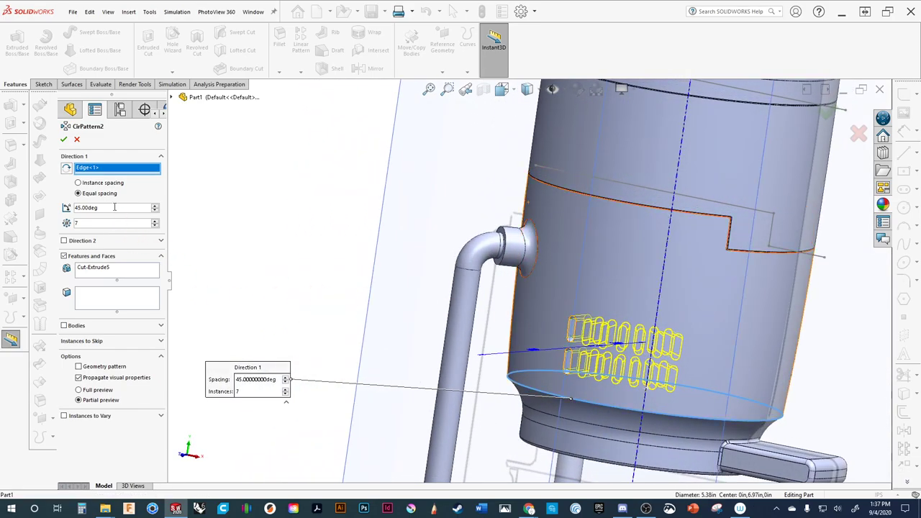
Set the slot pattern to 10 instances over 65 degrees and accept the circular pattern.
left_click_drag(97, 207, 87, 207)
type("65")
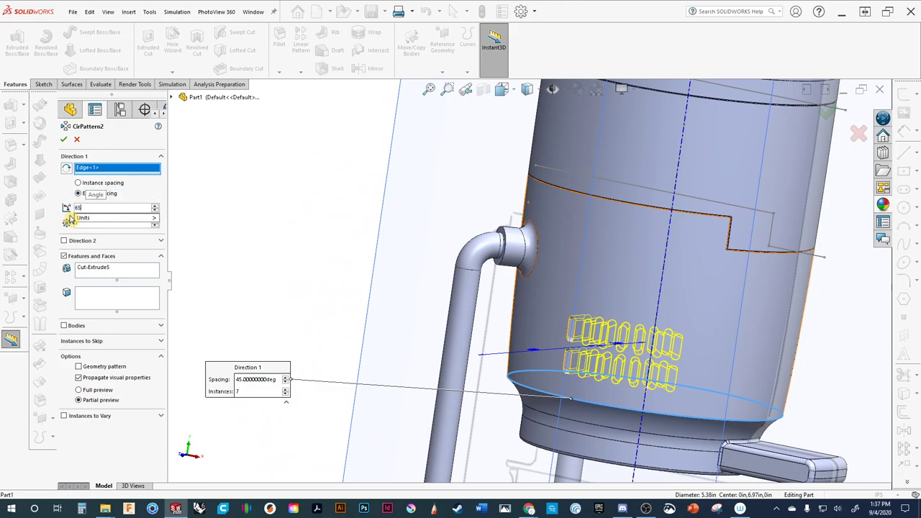
key("Return")
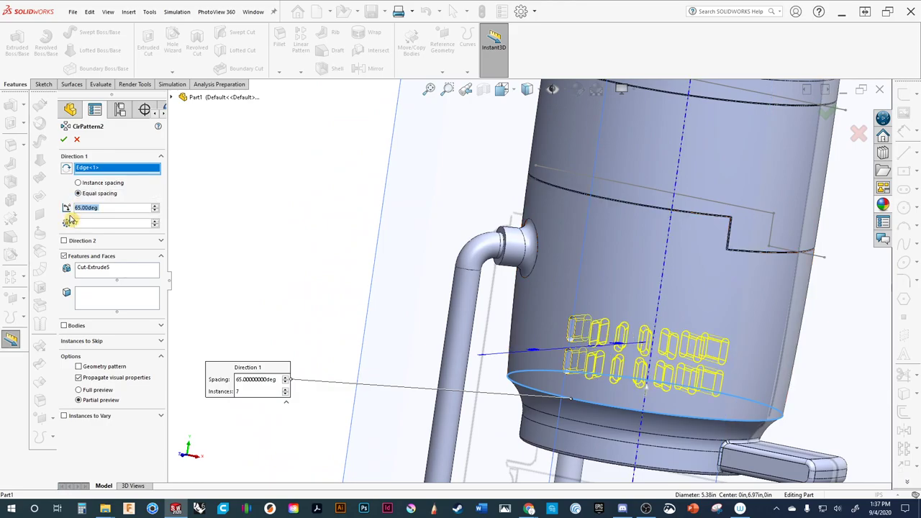
left_click(155, 221)
left_click(155, 220)
left_click(155, 221)
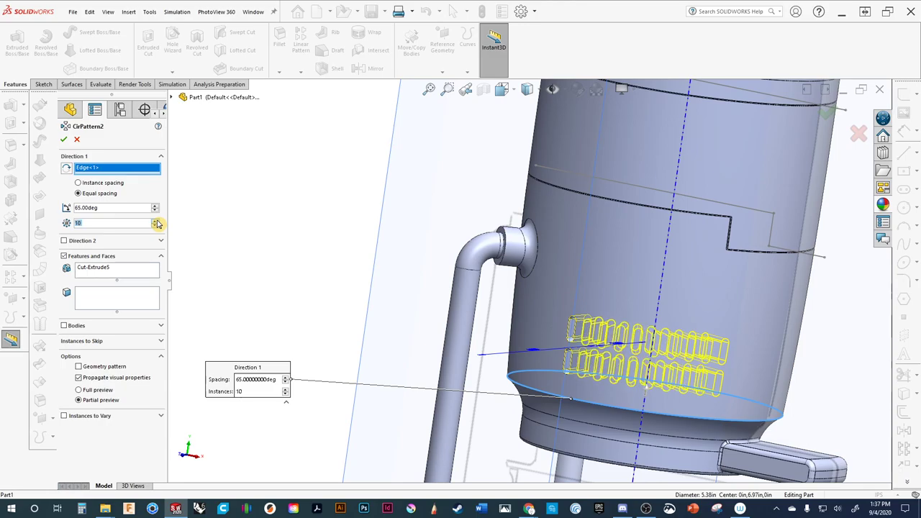
mouse_move(277, 250)
middle_mouse_down()
mouse_move(252, 231)
mouse_move(274, 231)
middle_mouse_up()
scroll(431, 247, "up", 3)
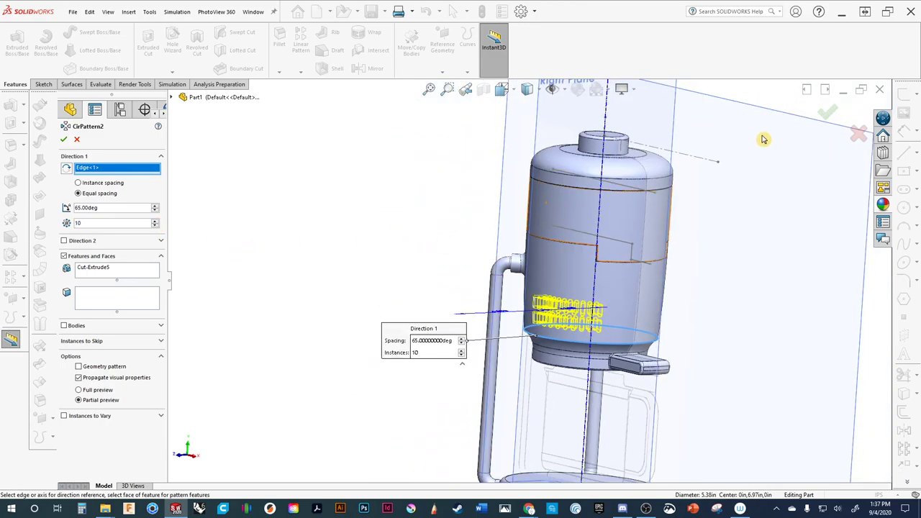
left_click(829, 116)
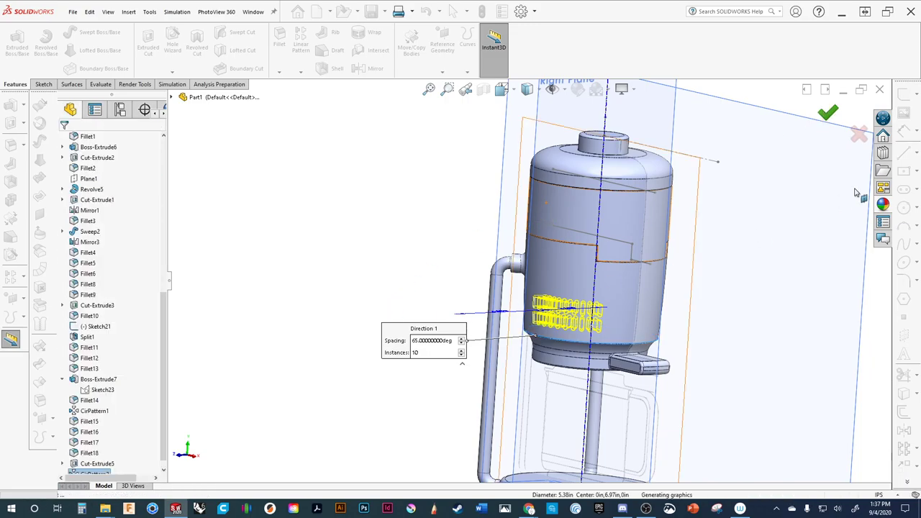
Examine the patterned vent slots on the housing and the overall model from several angles.
scroll(617, 288, "down", 3)
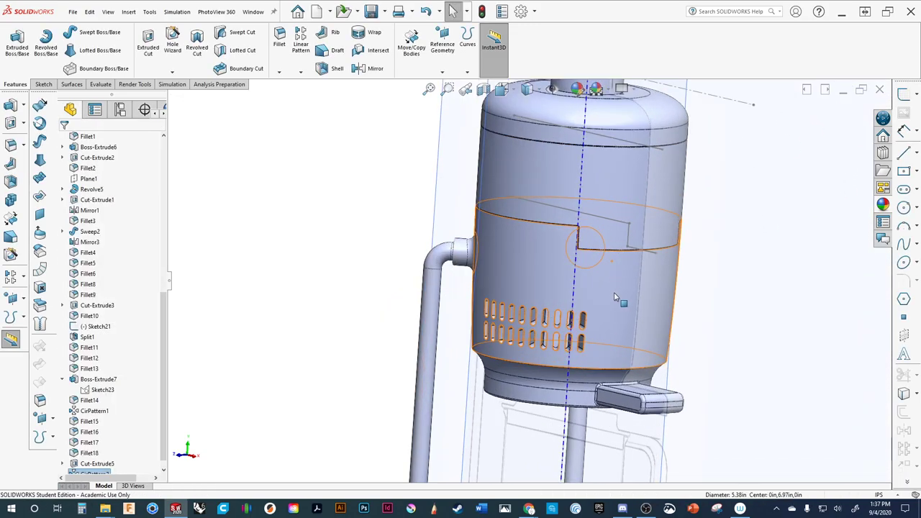
scroll(578, 353, "down", 2)
scroll(578, 351, "up", 6)
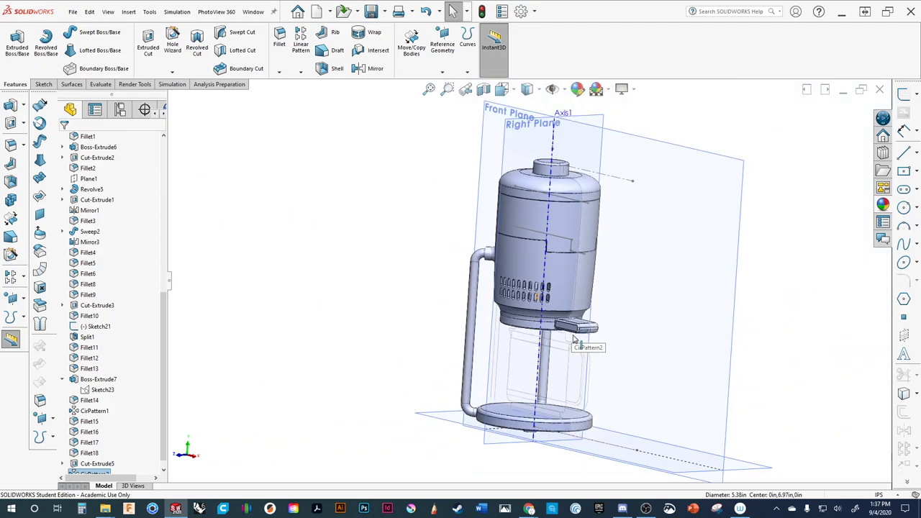
middle_click_drag(575, 340, 609, 348)
scroll(597, 359, "down", 5)
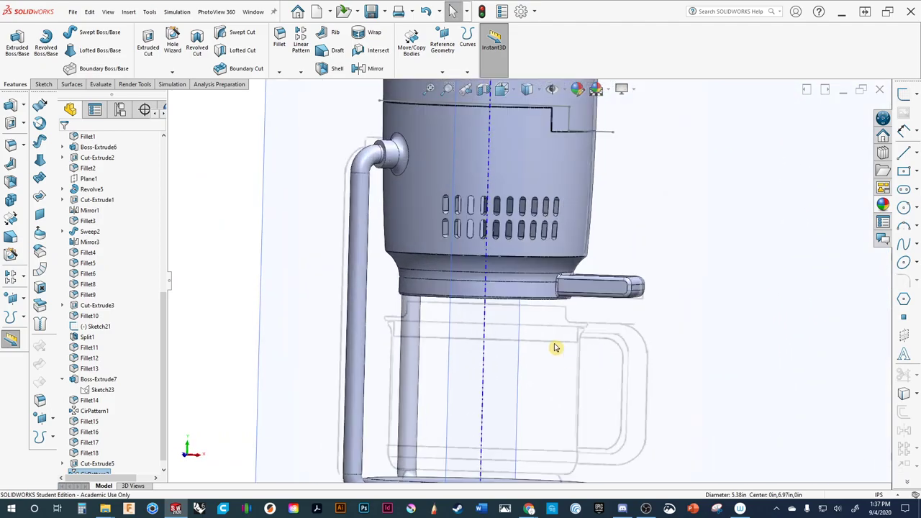
scroll(568, 360, "up", 4)
middle_click_drag(578, 360, 536, 314)
scroll(574, 346, "down", 3)
scroll(539, 319, "down", 4)
middle_click_drag(575, 256, 639, 333)
scroll(497, 318, "down", 6)
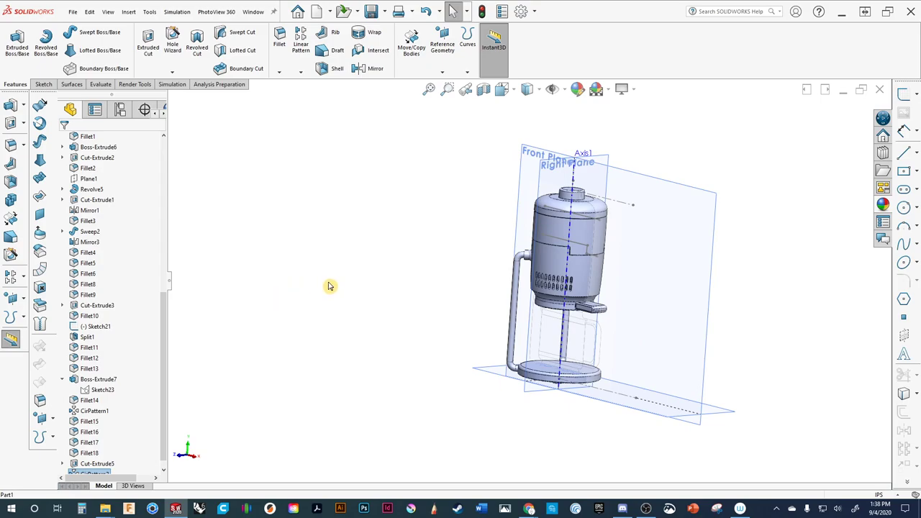
middle_click_drag(463, 344, 423, 318)
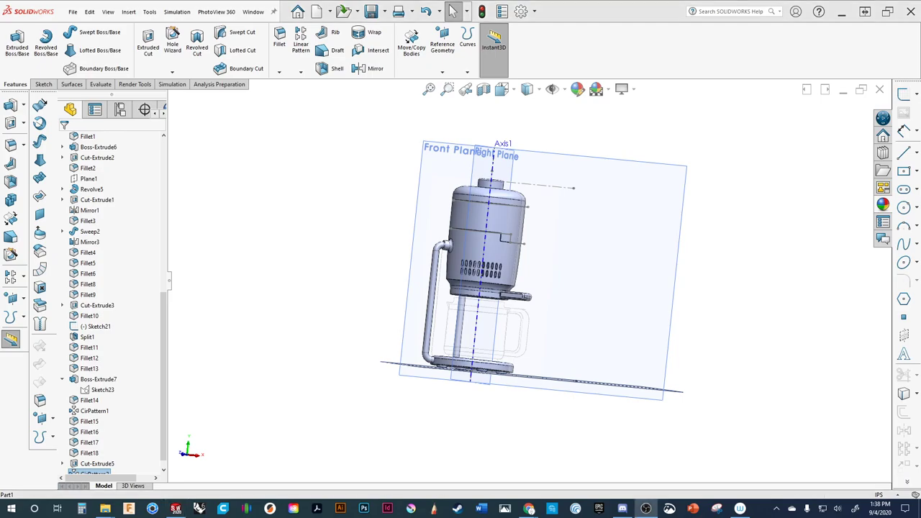
Examine the joint where the bent support tube meets the rounded side of the round base.
scroll(530, 345, "down", 4)
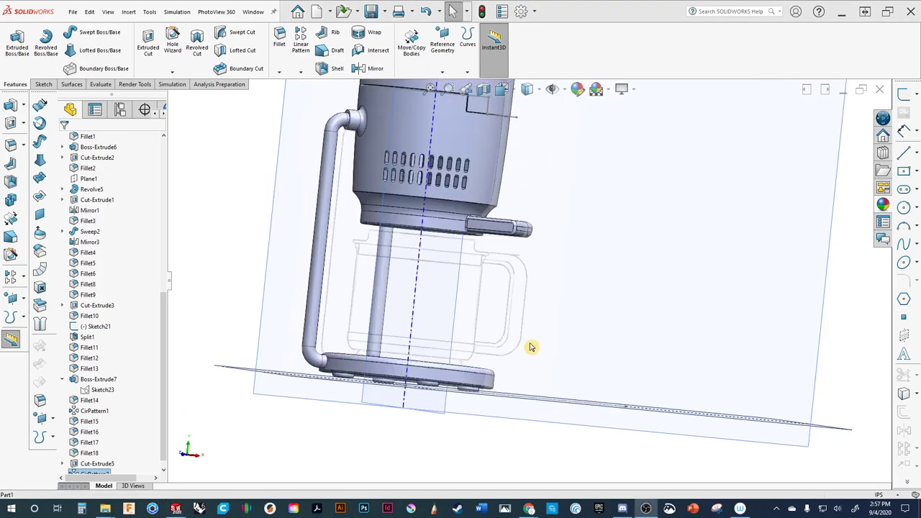
middle_click_drag(480, 352, 504, 297)
scroll(472, 329, "up", 3)
scroll(499, 306, "down", 6)
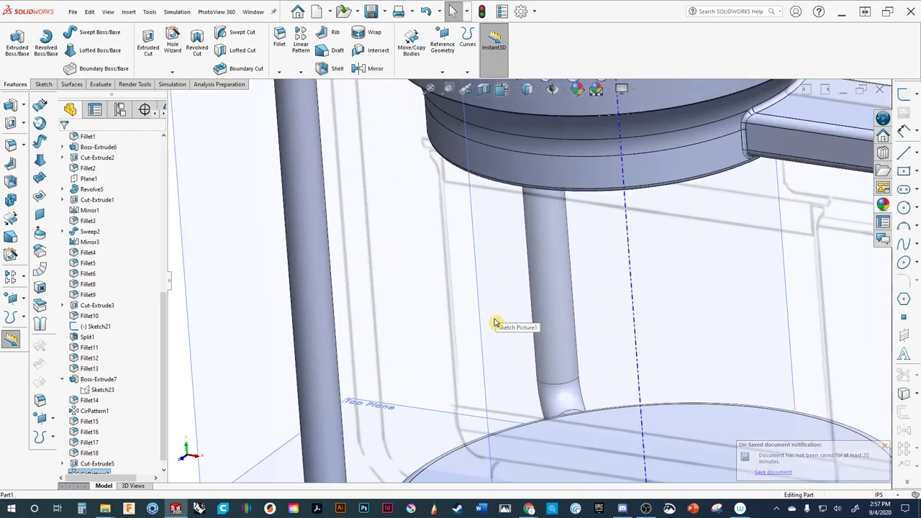
scroll(494, 337, "up", 4)
scroll(489, 377, "down", 7)
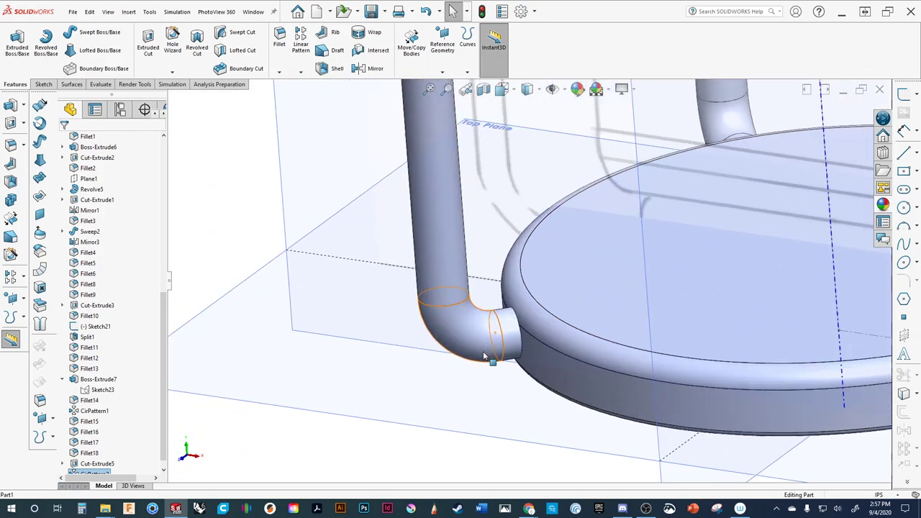
middle_click_drag(455, 399, 498, 331)
scroll(524, 313, "down", 5)
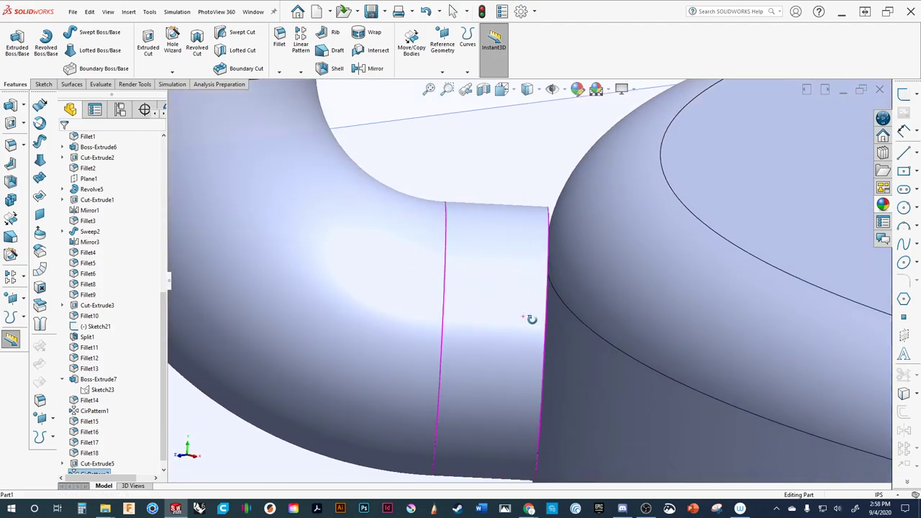
scroll(560, 312, "up", 4)
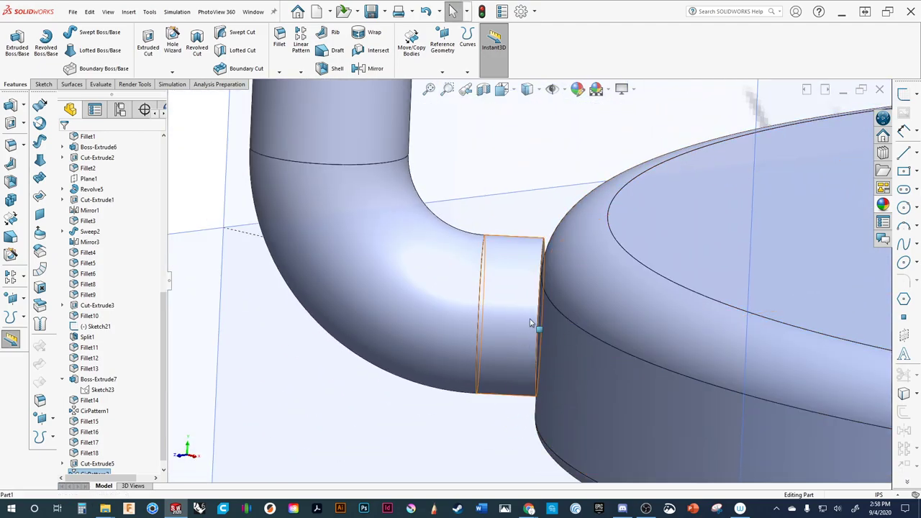
middle_click_drag(530, 323, 545, 344)
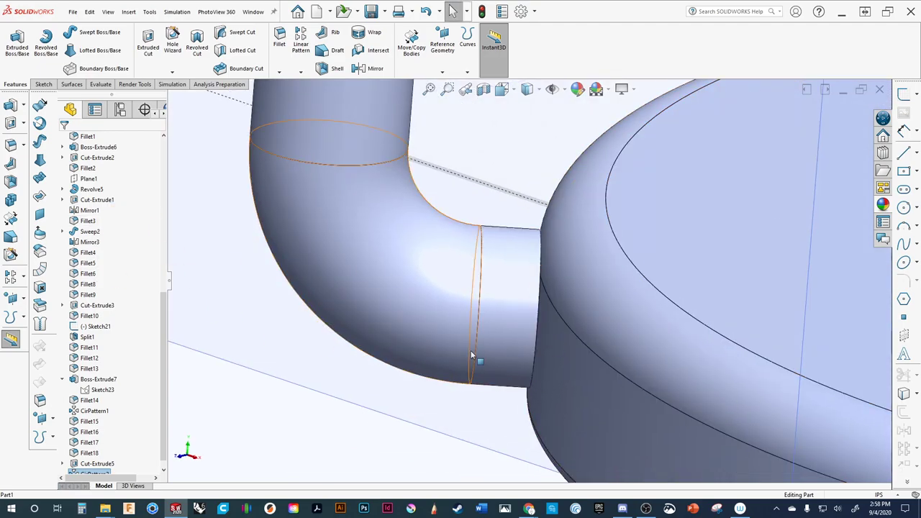
Hide the round base body, Fillet15, among the part's solid bodies.
left_click(555, 368)
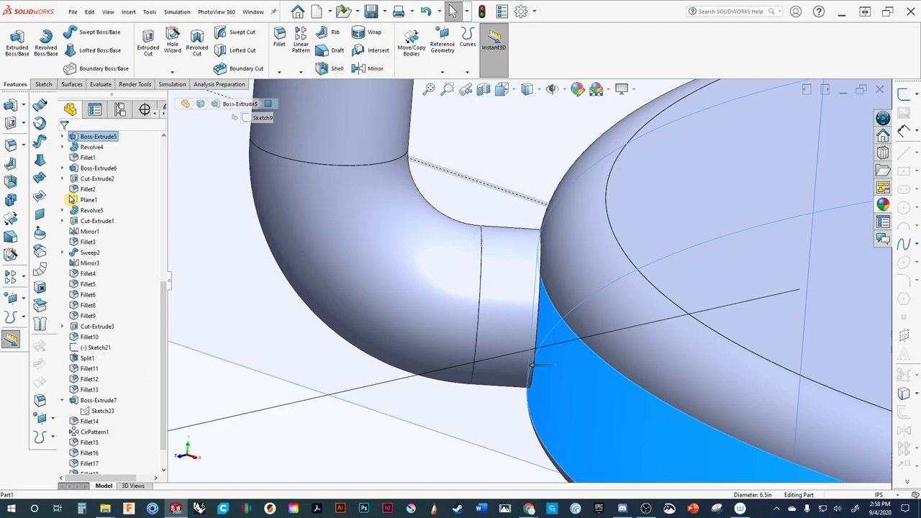
scroll(71, 180, "up", 5)
left_click(61, 179)
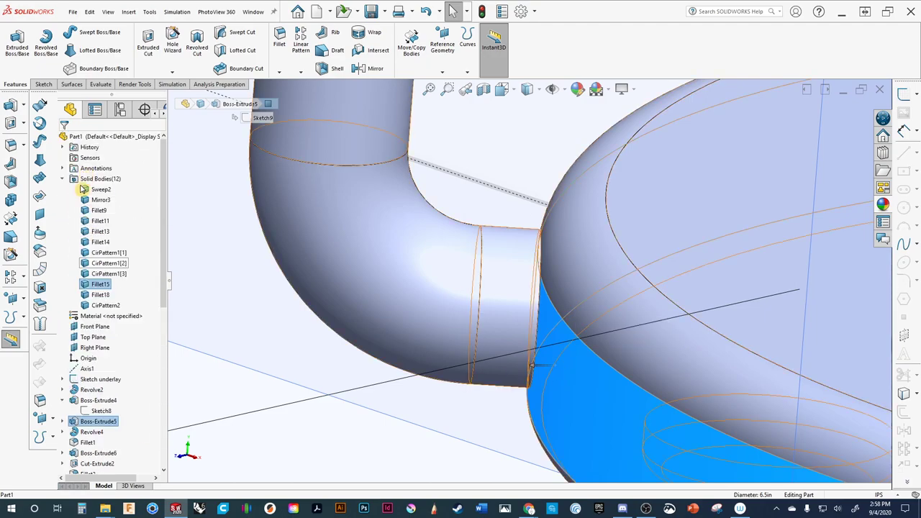
right_click(87, 287)
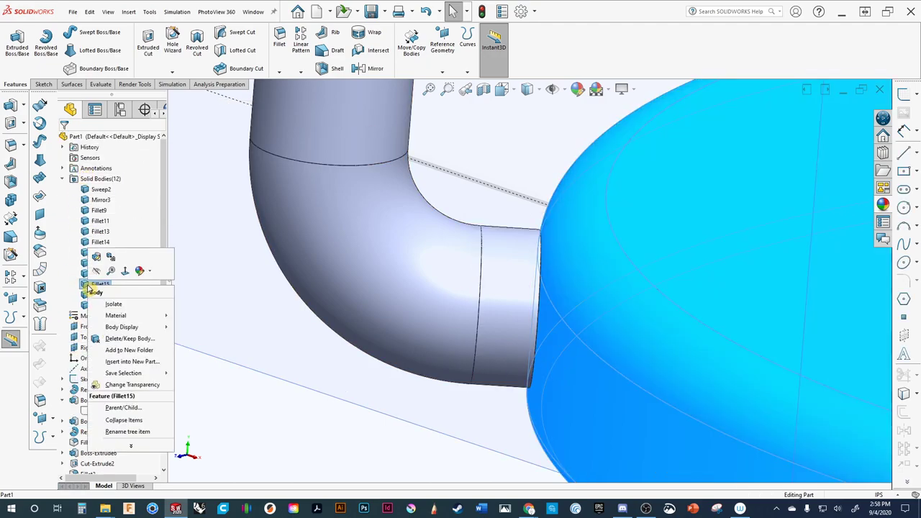
left_click(96, 256)
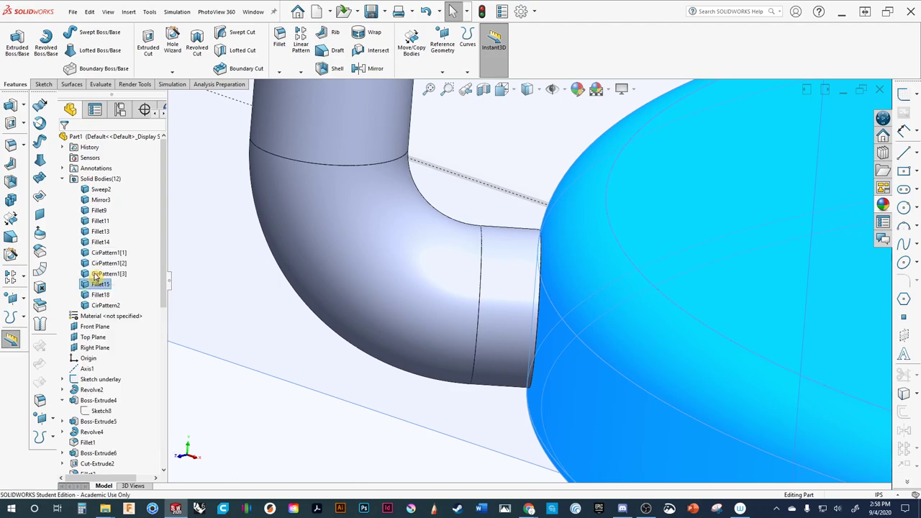
Examine the exposed end face and bend of the mirrored support tube, and compare them with the opposite tube.
middle_click_drag(329, 341, 602, 335)
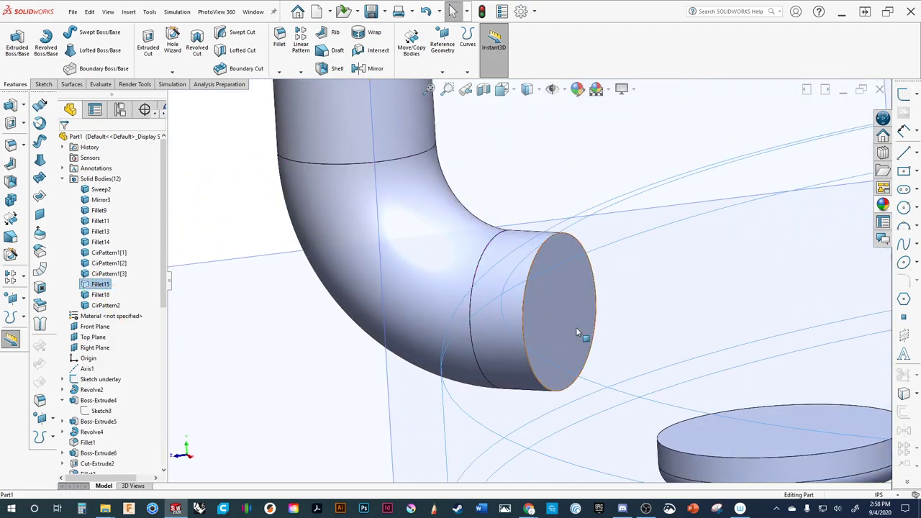
left_click(579, 328)
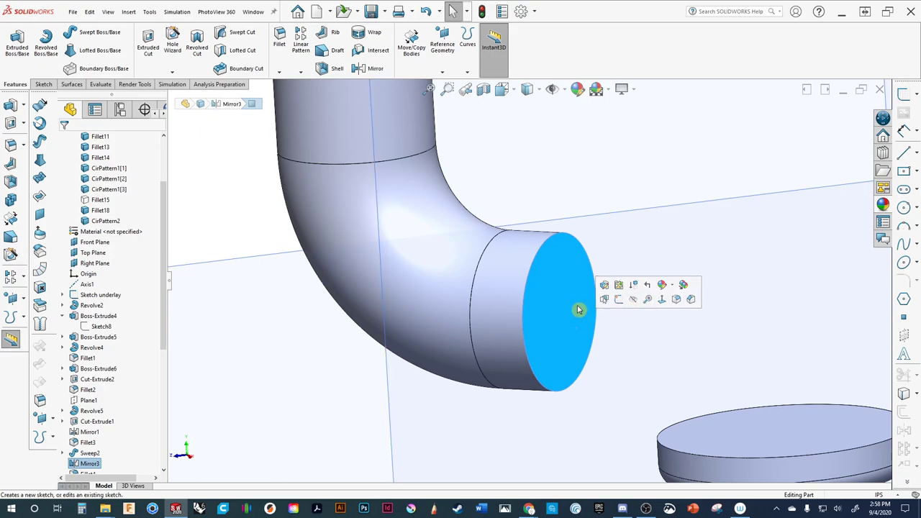
right_click(577, 309)
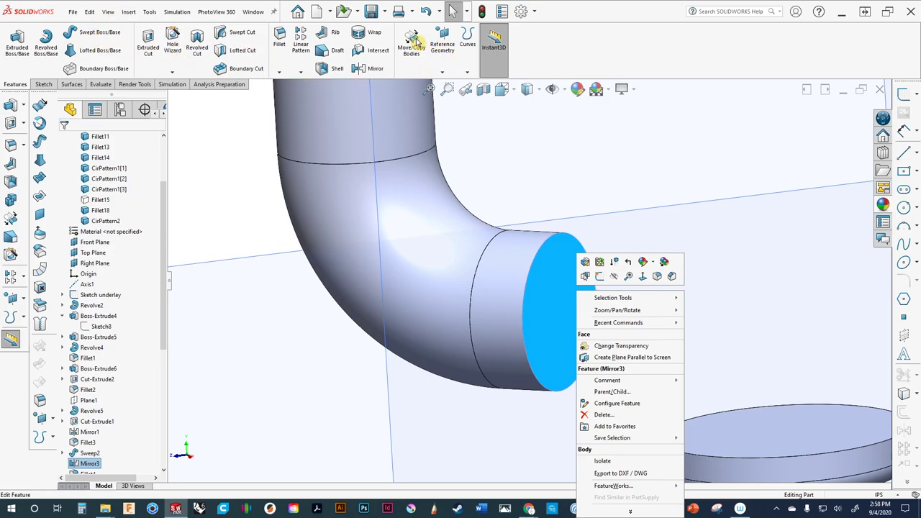
left_click(662, 49)
middle_click_drag(508, 238, 525, 347)
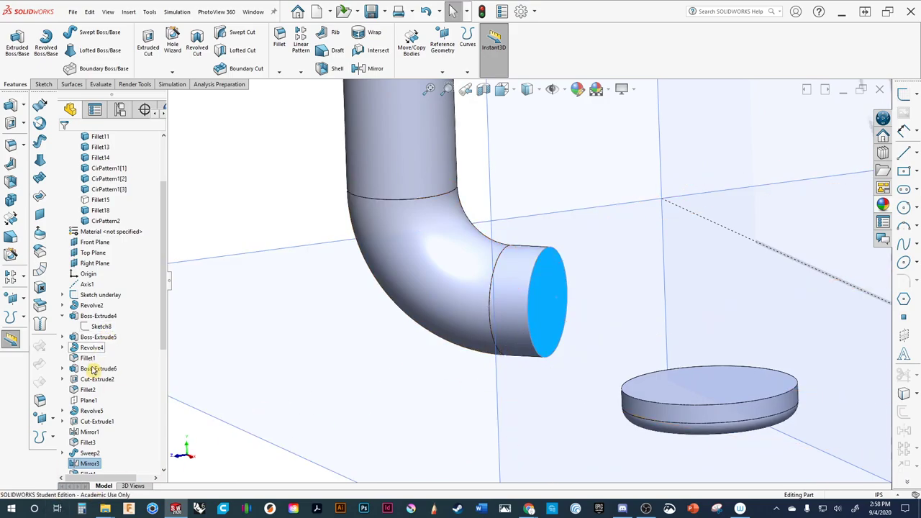
left_click(550, 292)
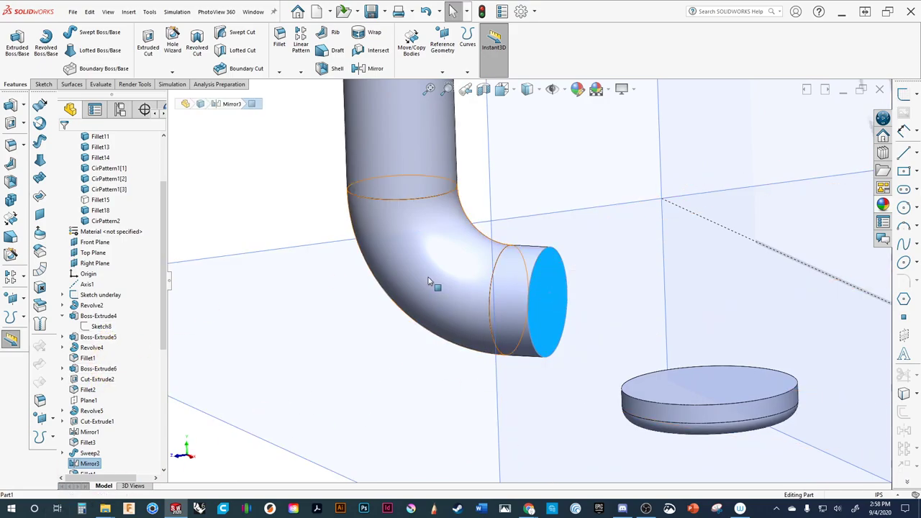
left_click(431, 282)
scroll(367, 309, "up", 5)
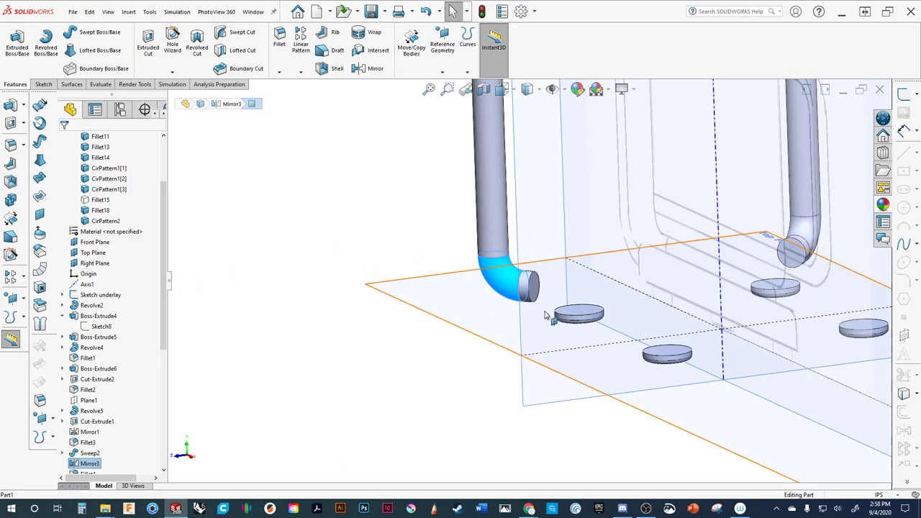
middle_click_drag(547, 315, 787, 314)
scroll(607, 312, "up", 5)
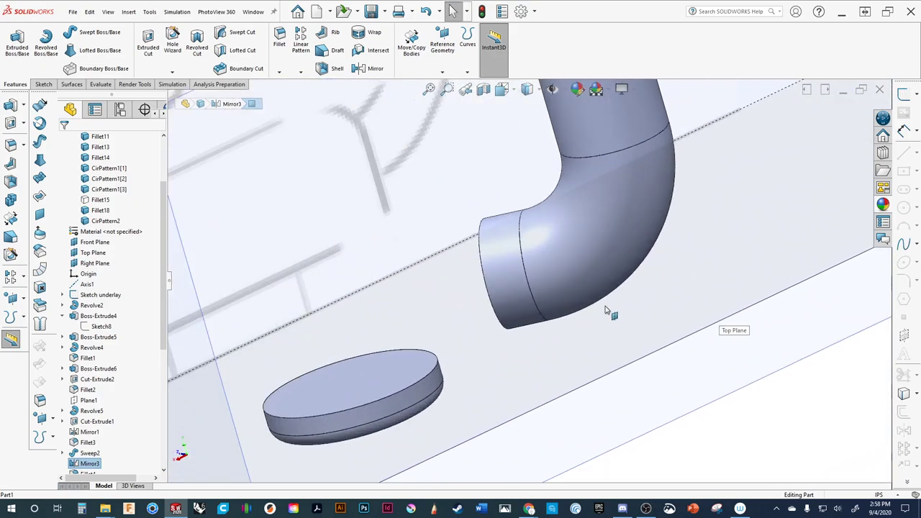
Open Sketch16, the path sketch of the original support tube's Sweep2, for editing and view it face-on.
left_click(523, 297)
scroll(87, 414, "down", 3)
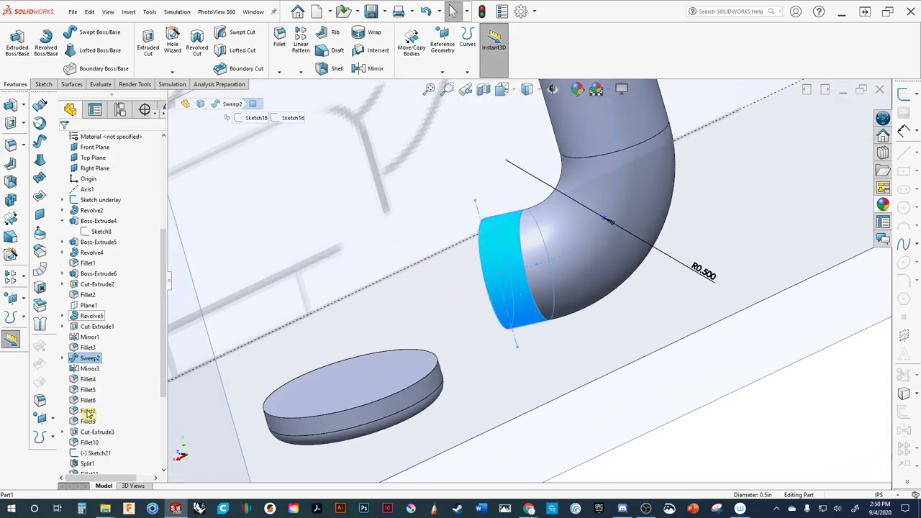
left_click(64, 358)
left_click(101, 368)
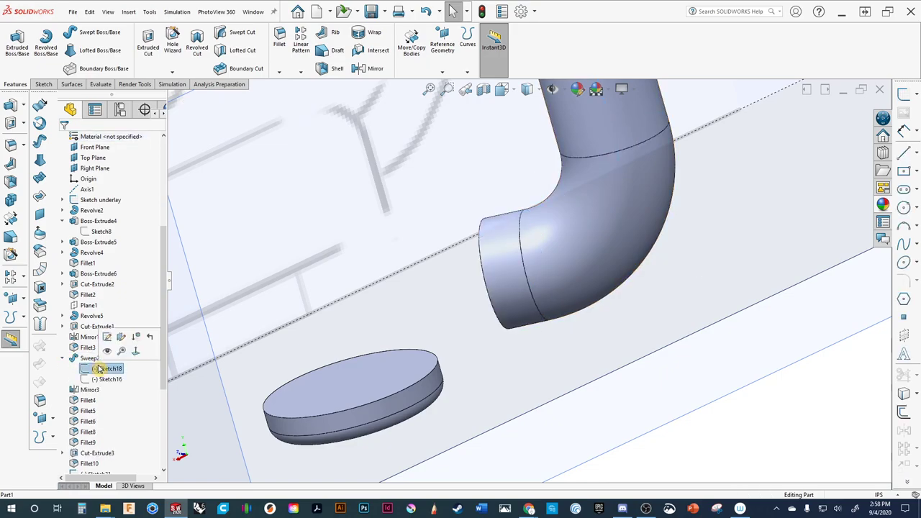
left_click(104, 379)
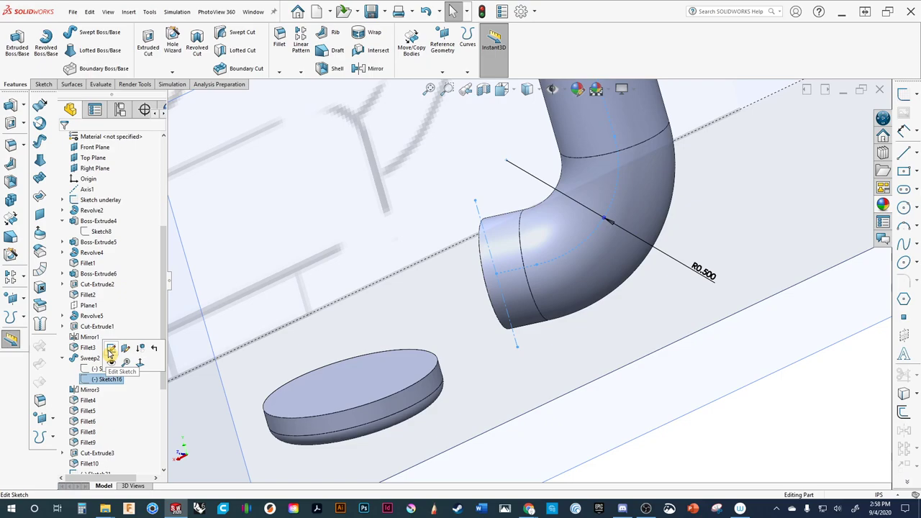
left_click(110, 351)
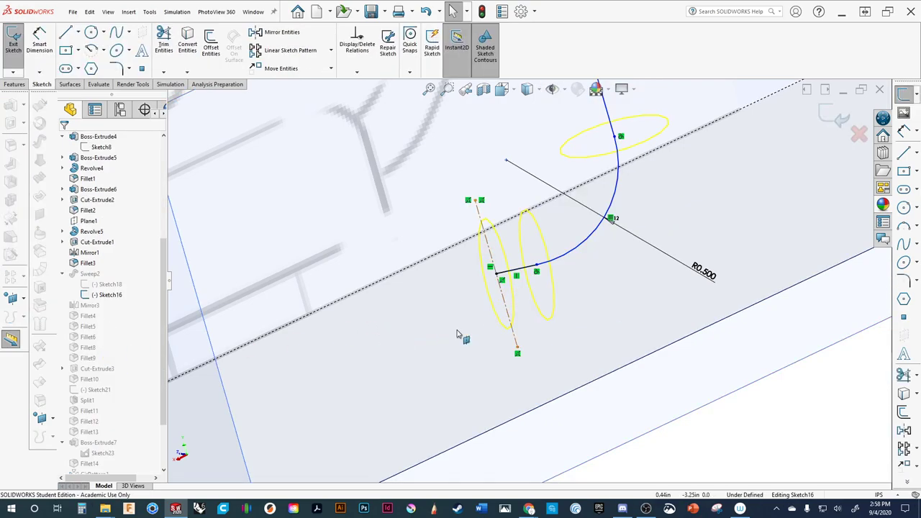
key("ctrl+8")
scroll(407, 269, "down", 10)
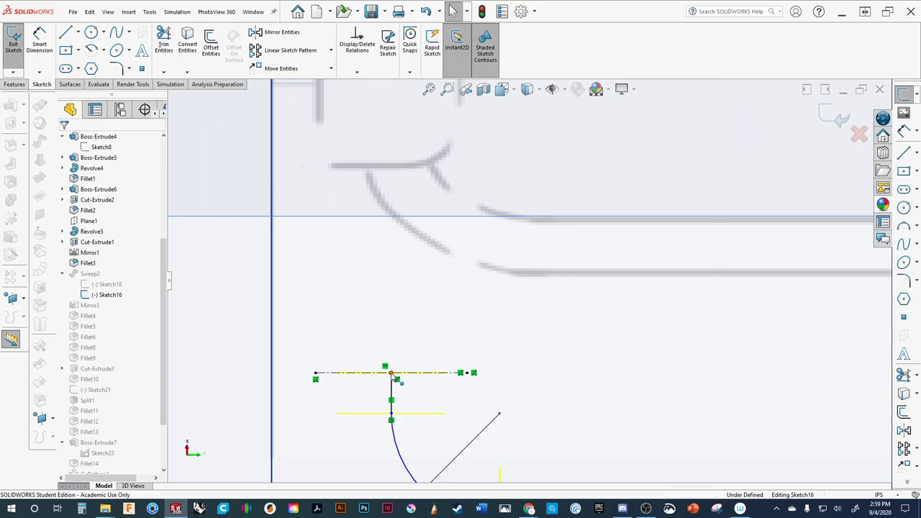
Lengthen the path's straight end segment by moving its construction centerline farther from the bend toward the base, and exit the sketch.
left_click(391, 376)
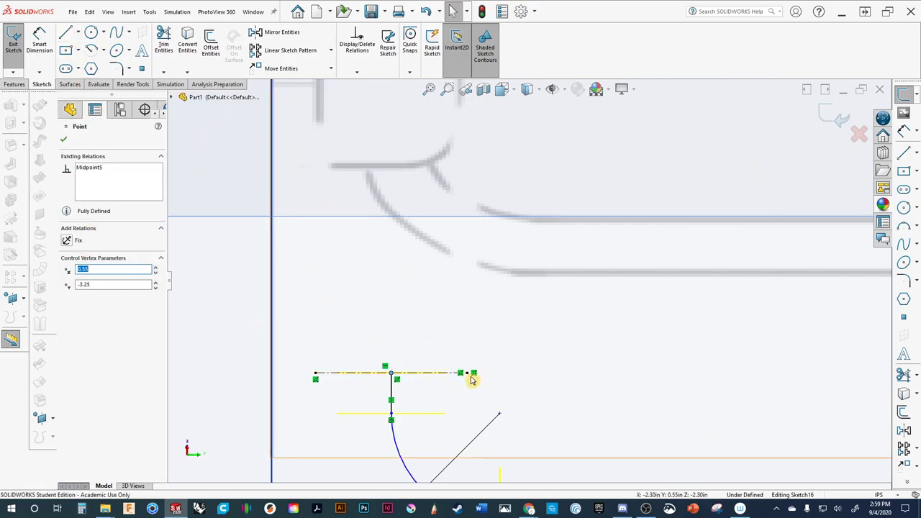
left_click(474, 374)
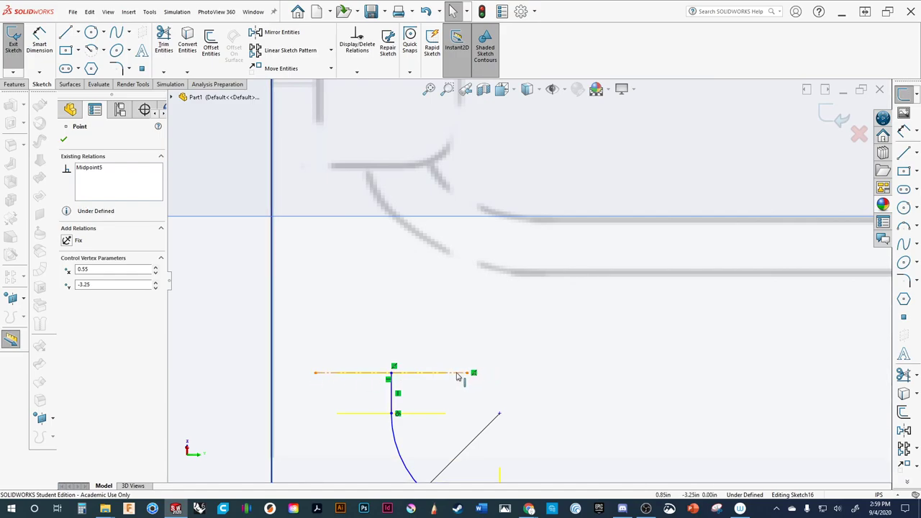
left_click_drag(456, 377, 461, 326)
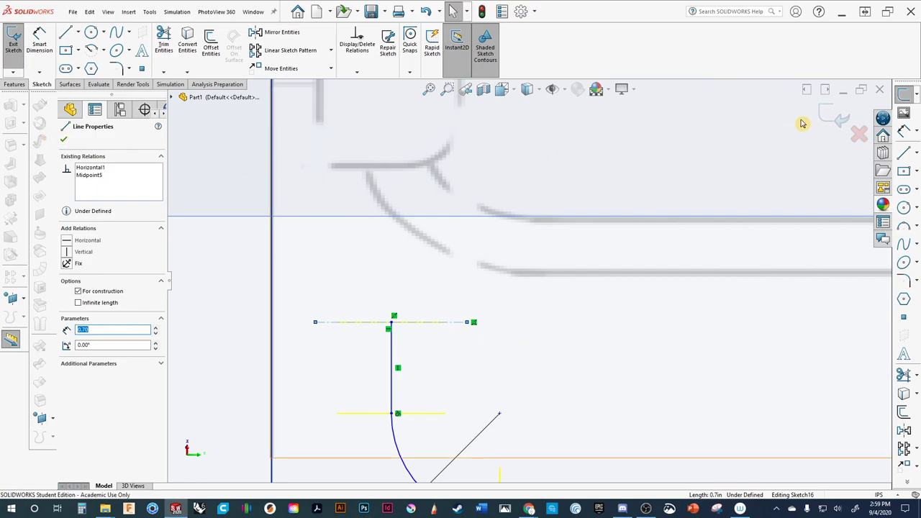
left_click(838, 117)
left_click(834, 117)
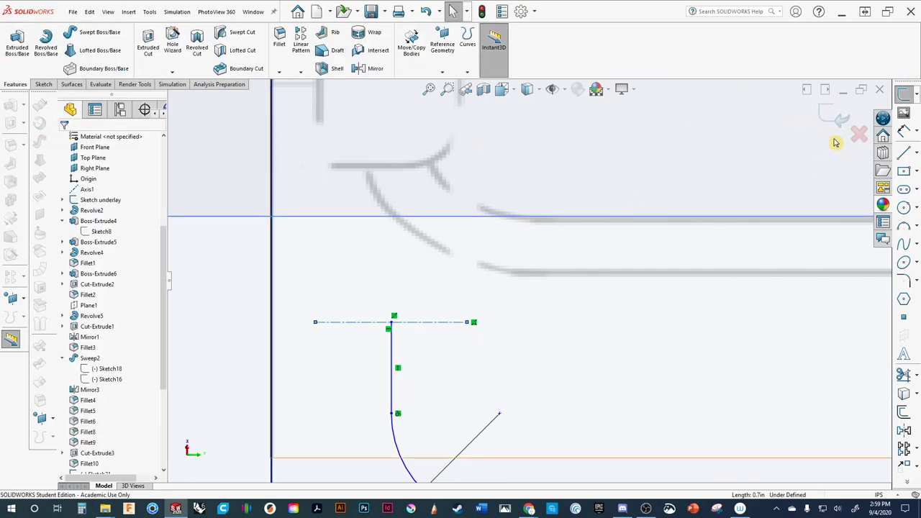
Show the hidden round base body, Fillet15, from the part's solid bodies and clear the selection.
mouse_move(479, 274)
middle_mouse_down()
mouse_move(487, 267)
mouse_move(497, 280)
mouse_move(594, 253)
mouse_move(531, 372)
middle_mouse_up()
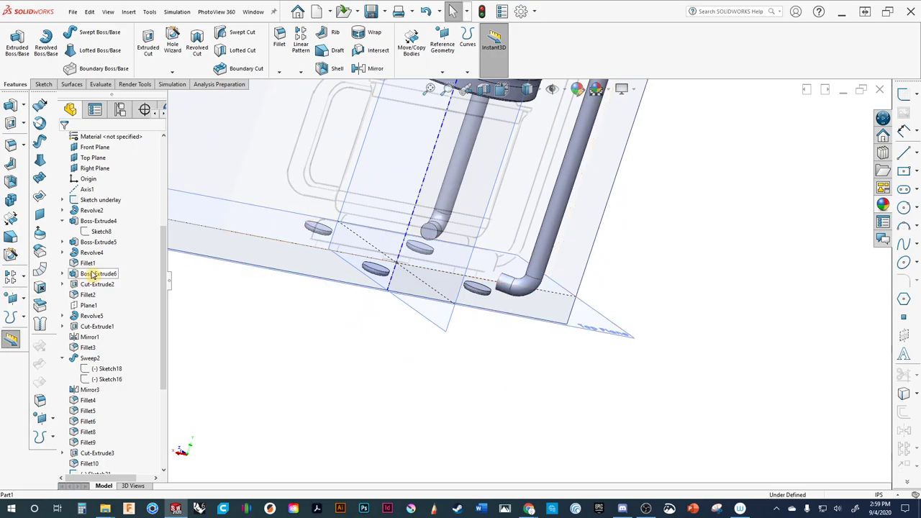
left_click_drag(165, 263, 165, 165)
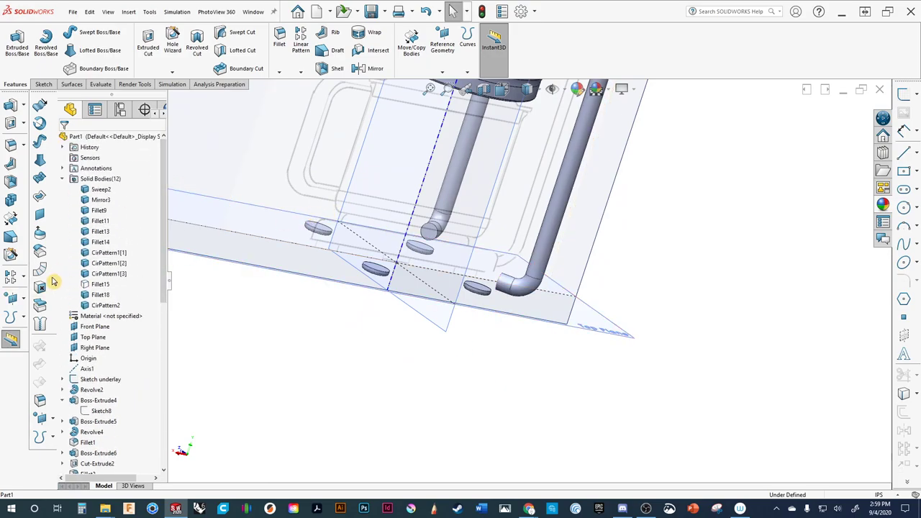
left_click(90, 286)
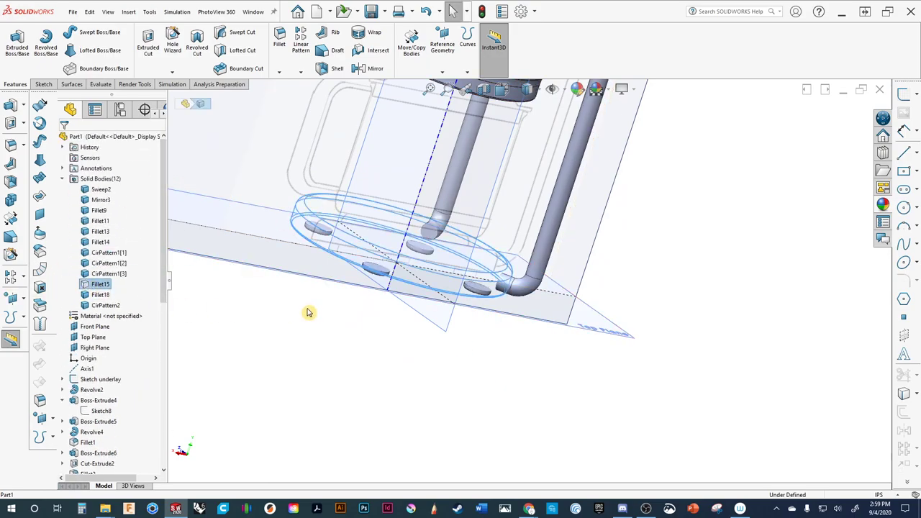
right_click(97, 288)
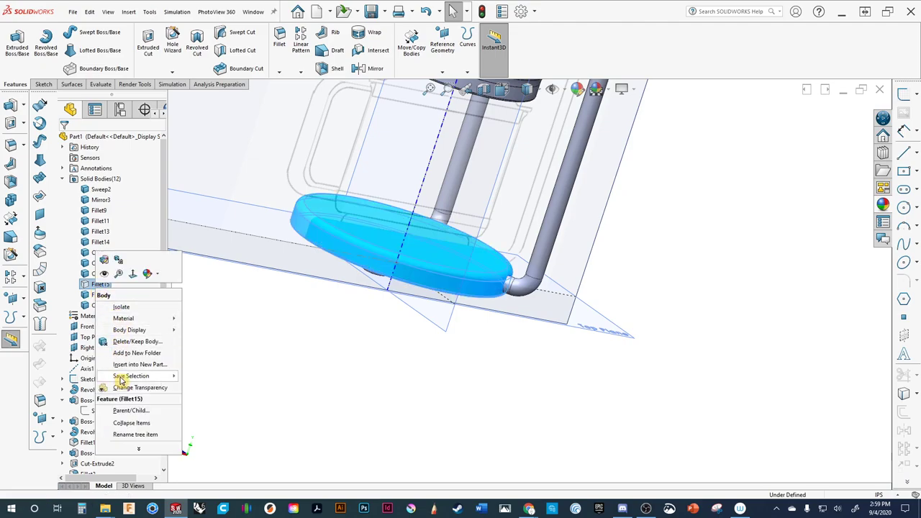
left_click(103, 277)
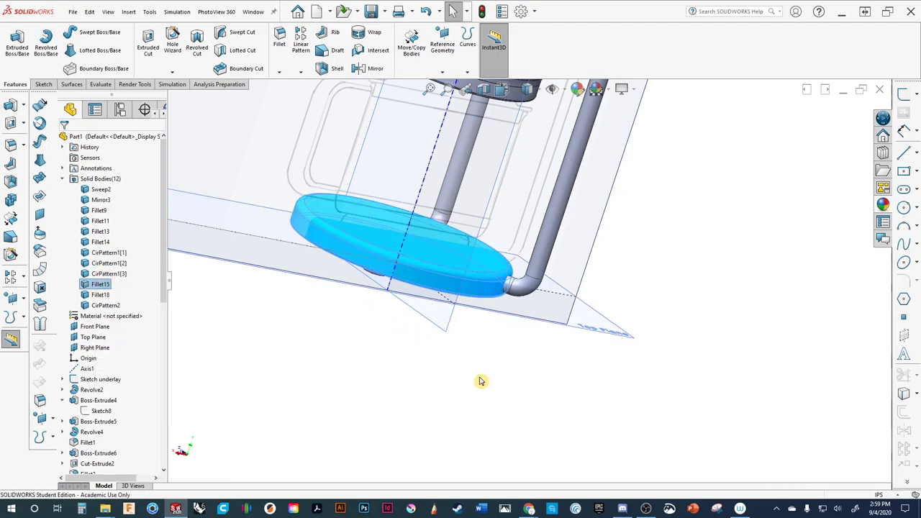
left_click(494, 345)
Edit Fillet4 on the round base's upper edge, setting its radius to 0.10 in, and accept the change.
scroll(505, 302, "down", 5)
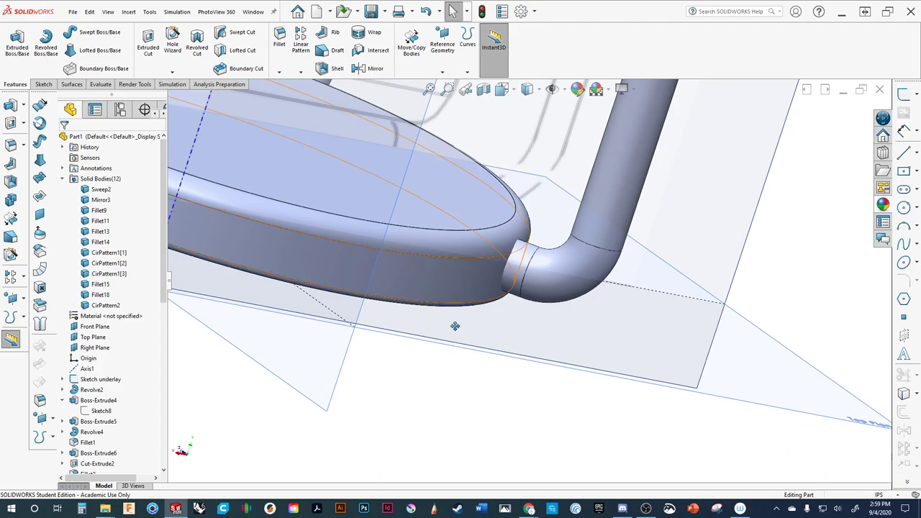
scroll(496, 298, "down", 5)
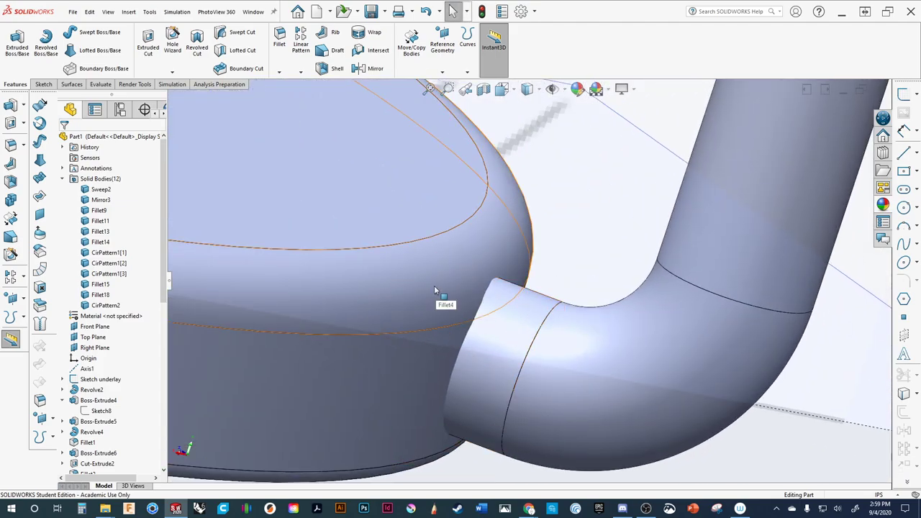
scroll(434, 288, "up", 8)
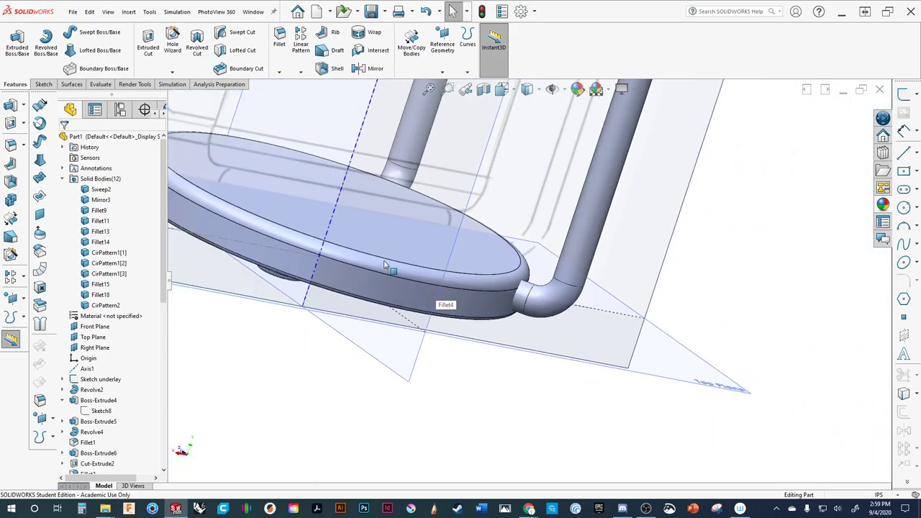
left_click(384, 265)
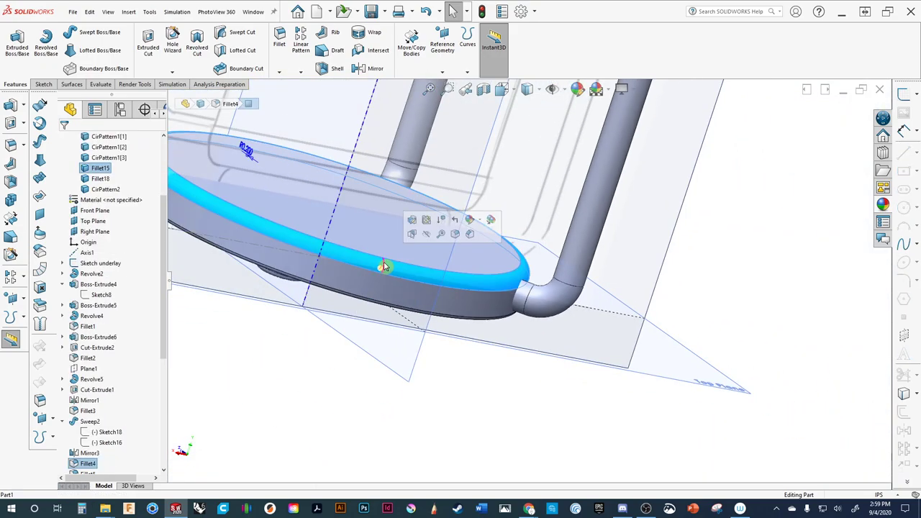
left_click(441, 220)
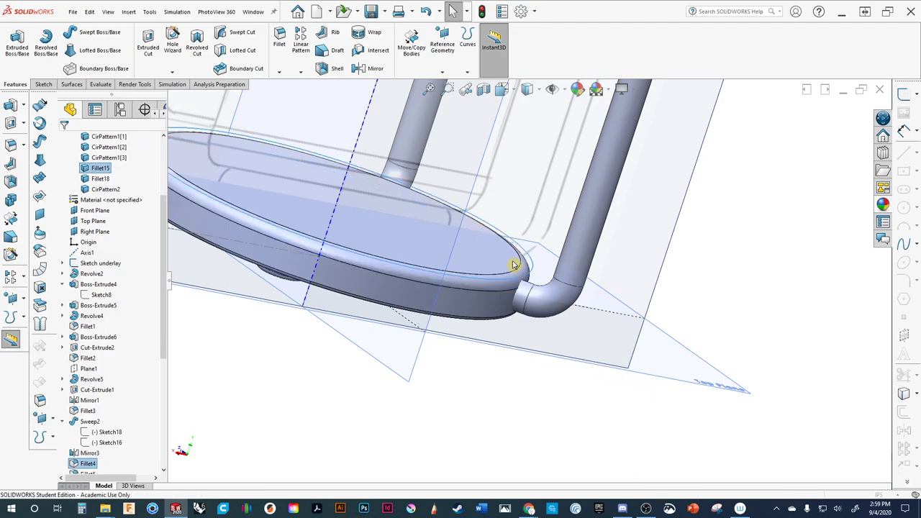
scroll(510, 263, "down", 6)
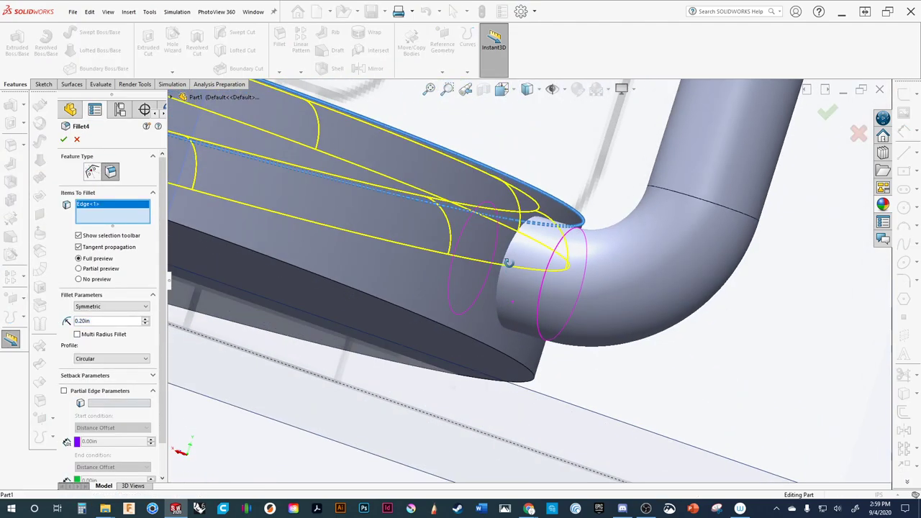
middle_click_drag(508, 263, 555, 308)
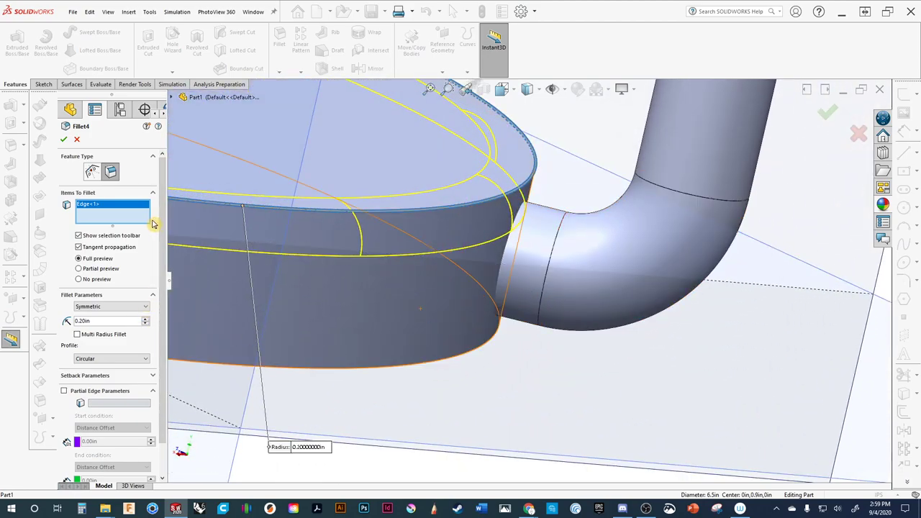
left_click(145, 324)
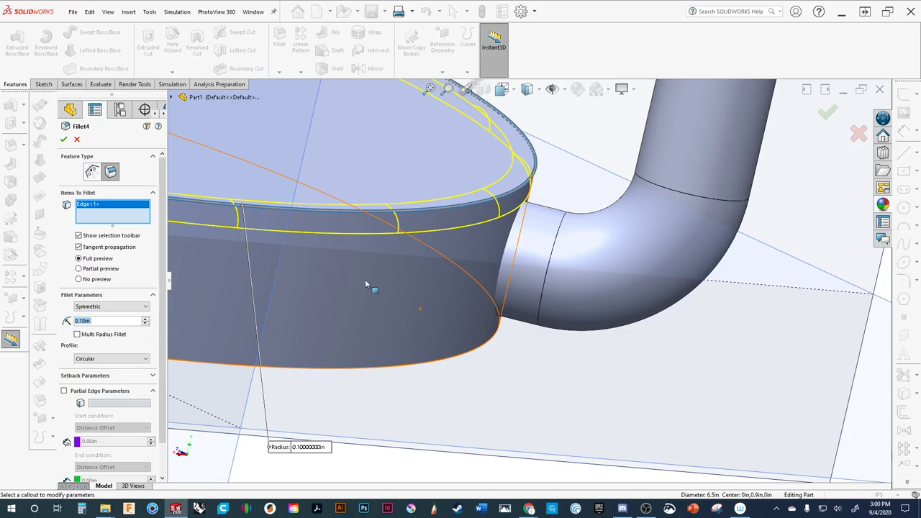
middle_click_drag(365, 282, 436, 266)
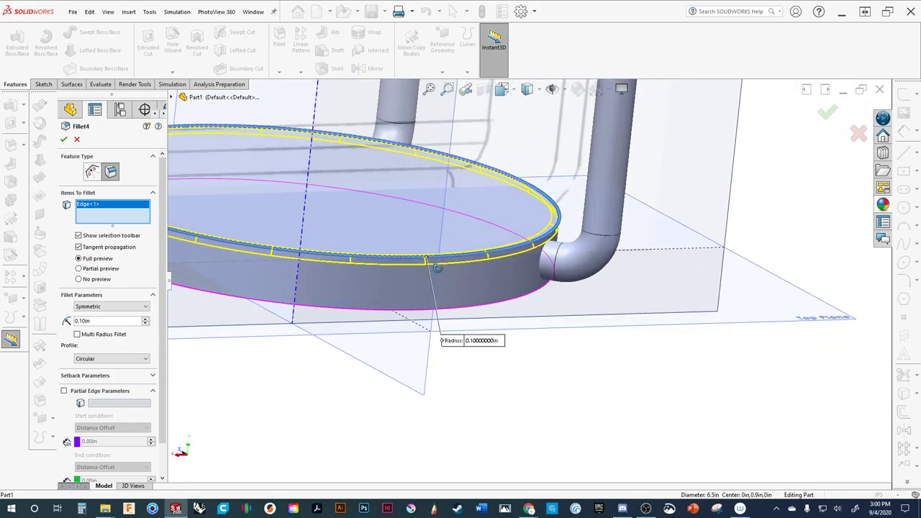
scroll(436, 268, "down", 5)
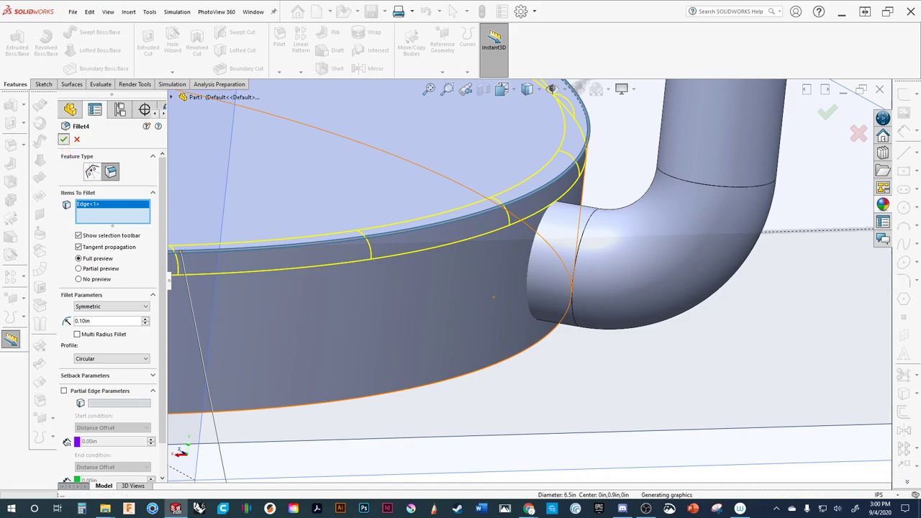
key("Return")
Hide the round base body again to expose the lengthened end of the support tube.
middle_click_drag(501, 259, 530, 267)
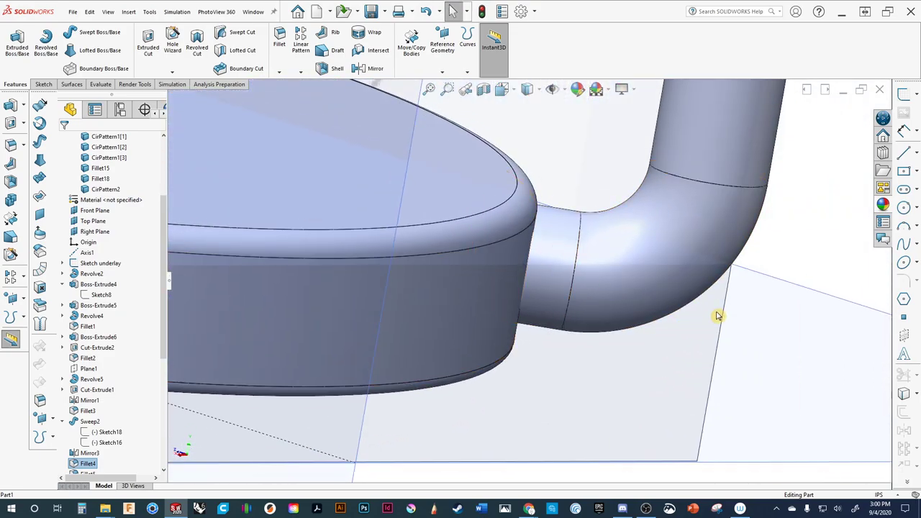
left_click(460, 304)
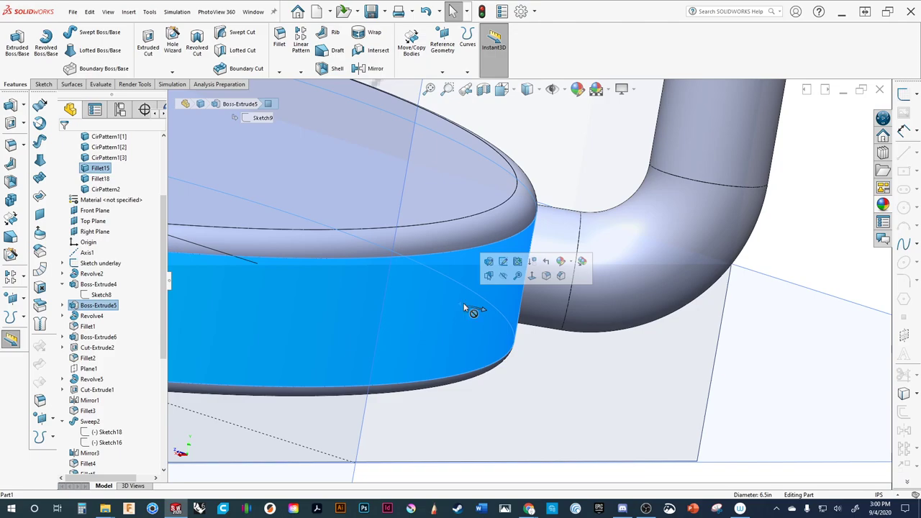
left_click(504, 279)
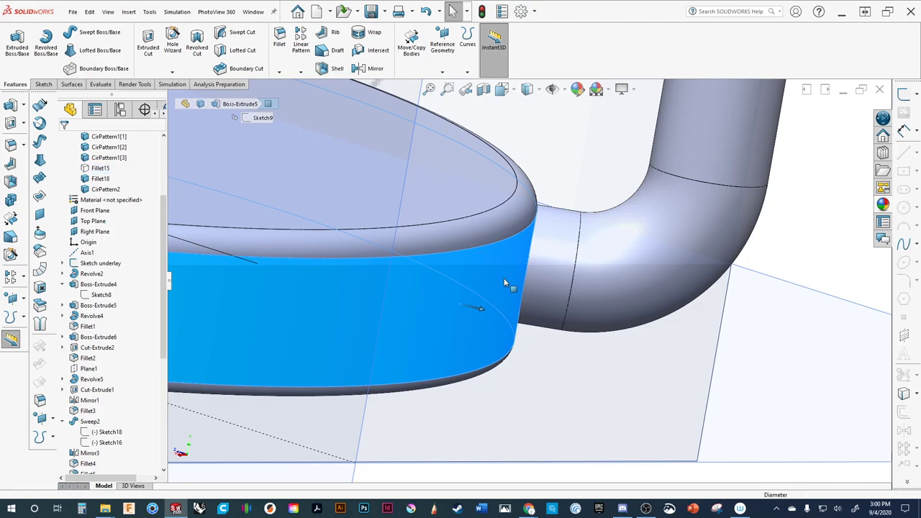
middle_click_drag(505, 287, 657, 294)
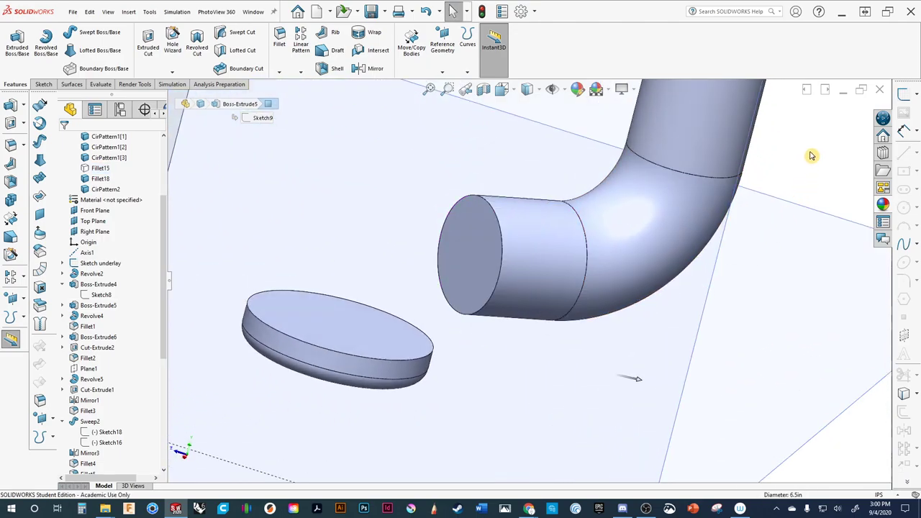
Start a sketch on the support tube's circular end face and offset the face's edge outward by 0.05 in.
left_click(484, 255)
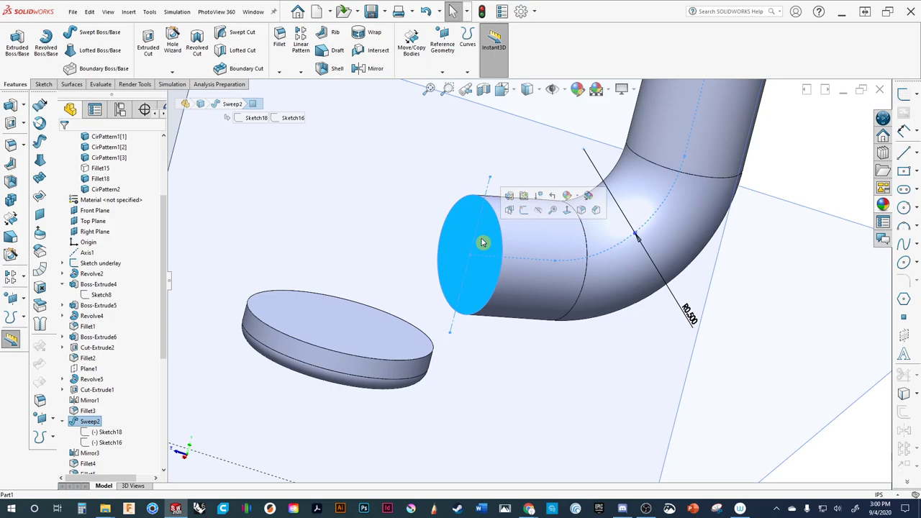
left_click(524, 211)
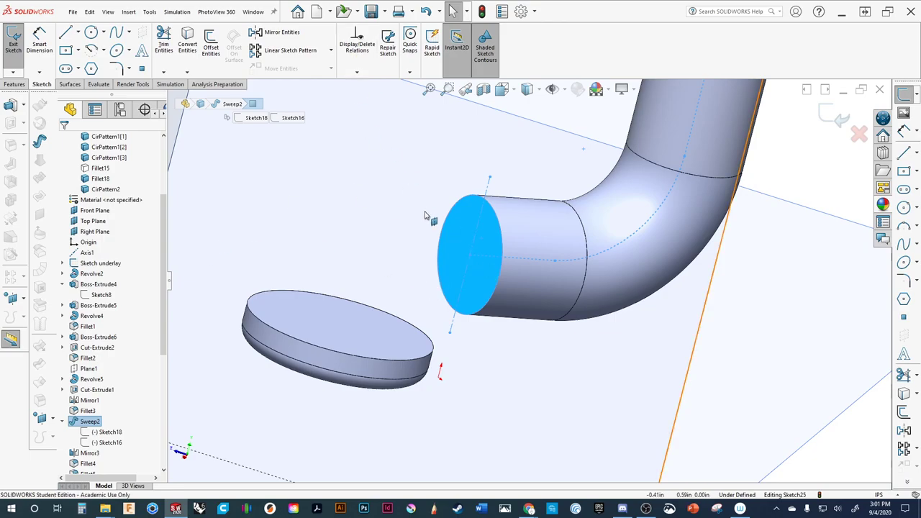
mouse_move(424, 216)
middle_mouse_down()
mouse_move(432, 207)
mouse_move(451, 219)
middle_mouse_up()
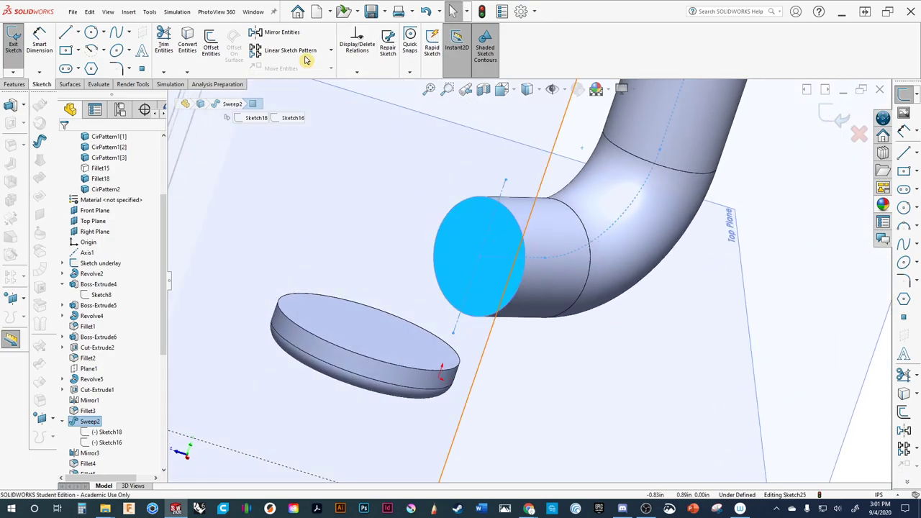
left_click(211, 45)
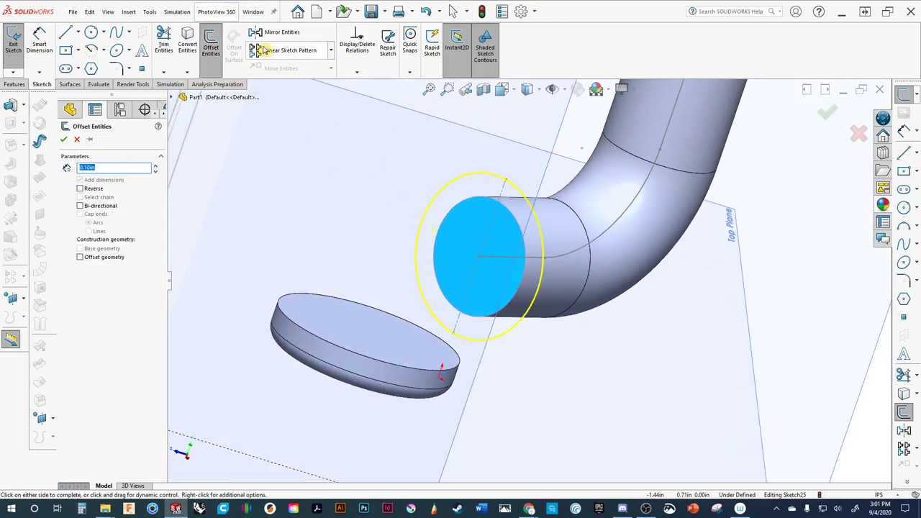
left_click(213, 37)
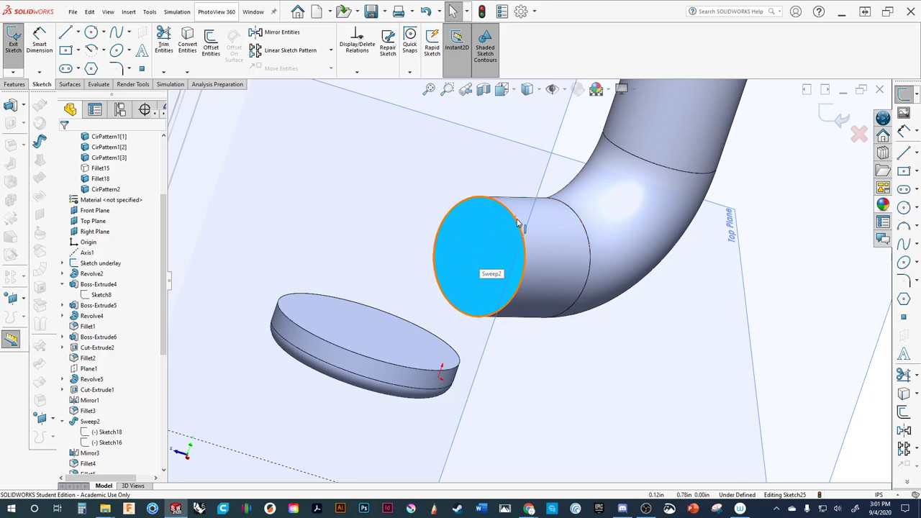
left_click(210, 45)
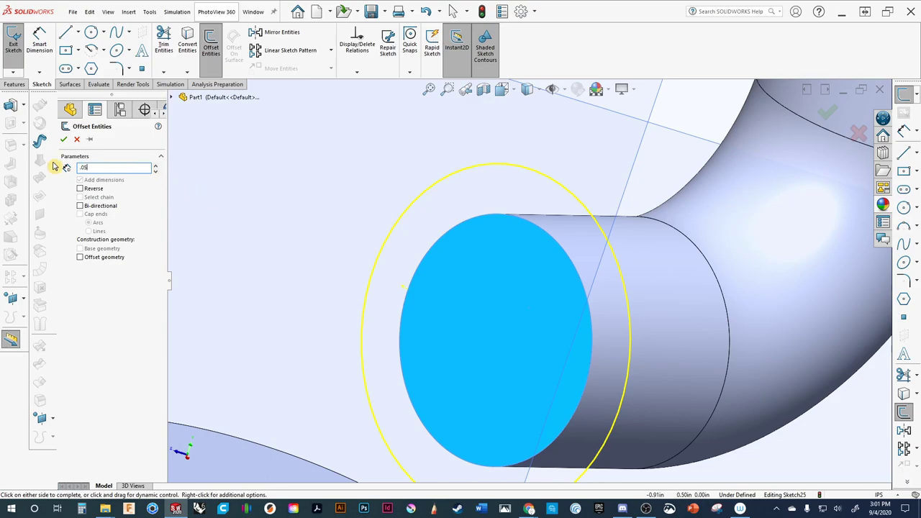
key("Return")
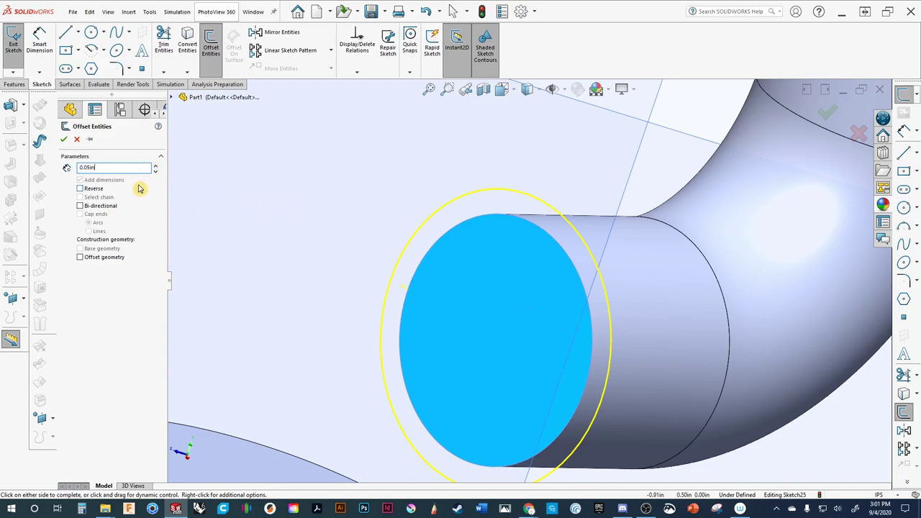
key("Return")
scroll(503, 423, "down", 2)
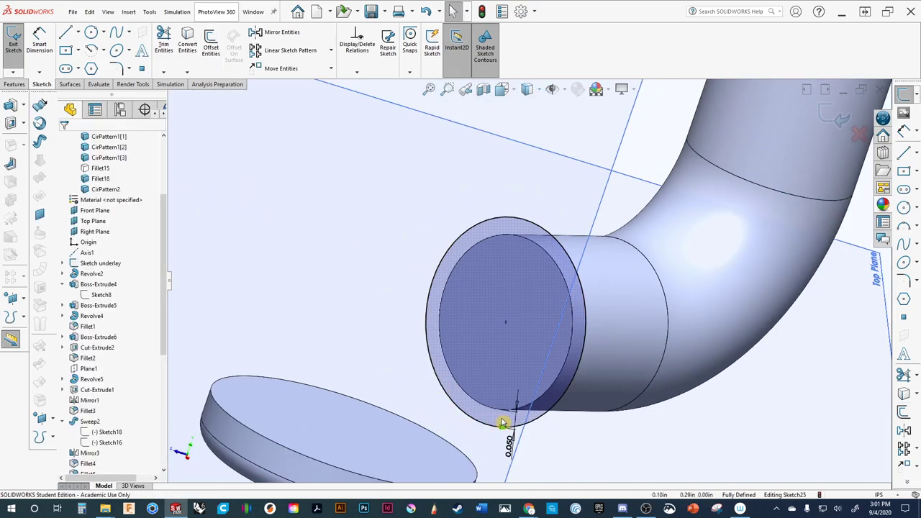
Set the offset distance of the circle around the tube end to 0.01 in.
scroll(504, 423, "down", 2)
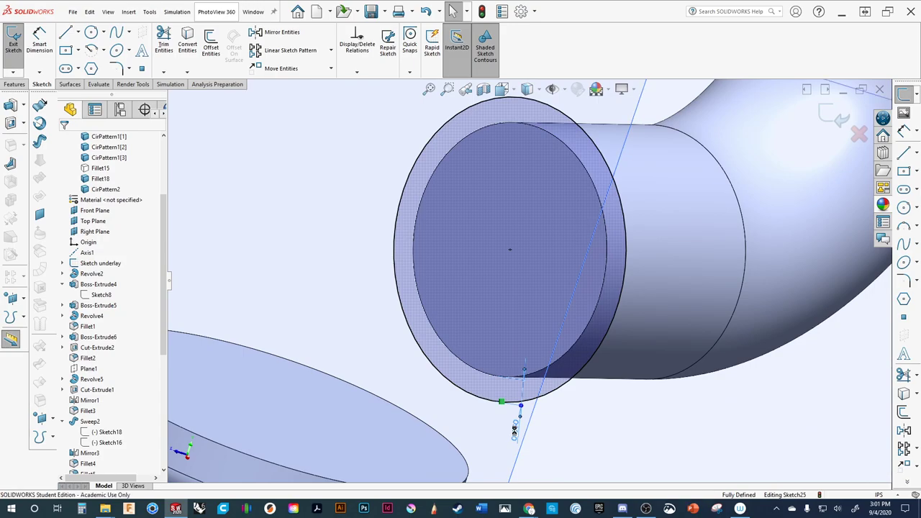
double_click(514, 430)
type(".01")
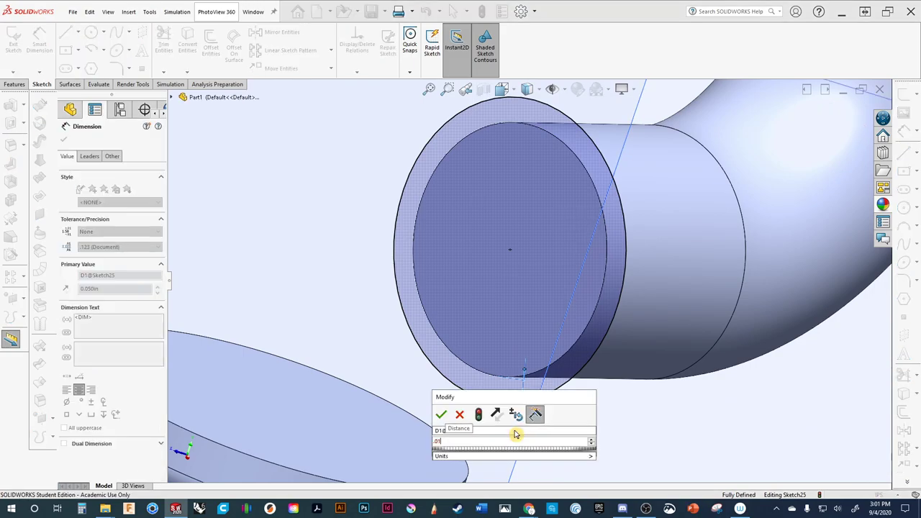
key("Return")
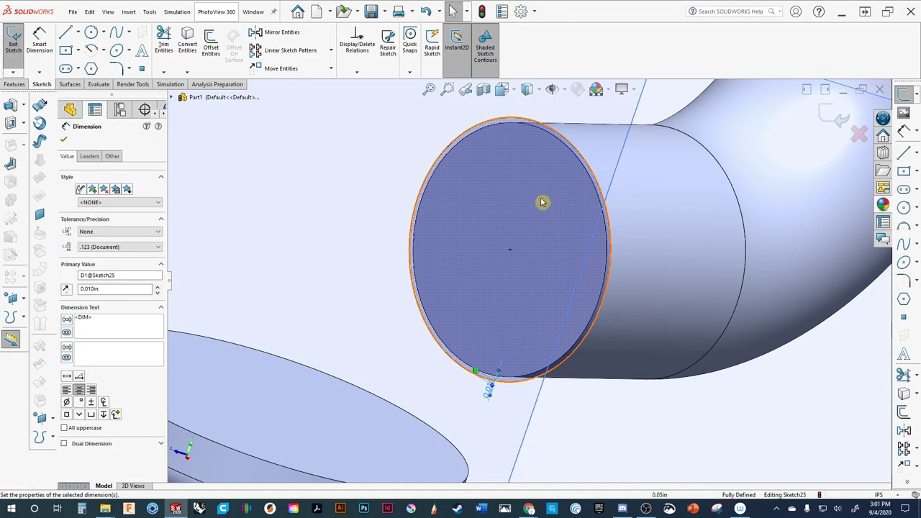
Set the offset between the circle and the tube edge to 0.005 in and exit the sketch.
middle_click_drag(492, 164, 503, 244)
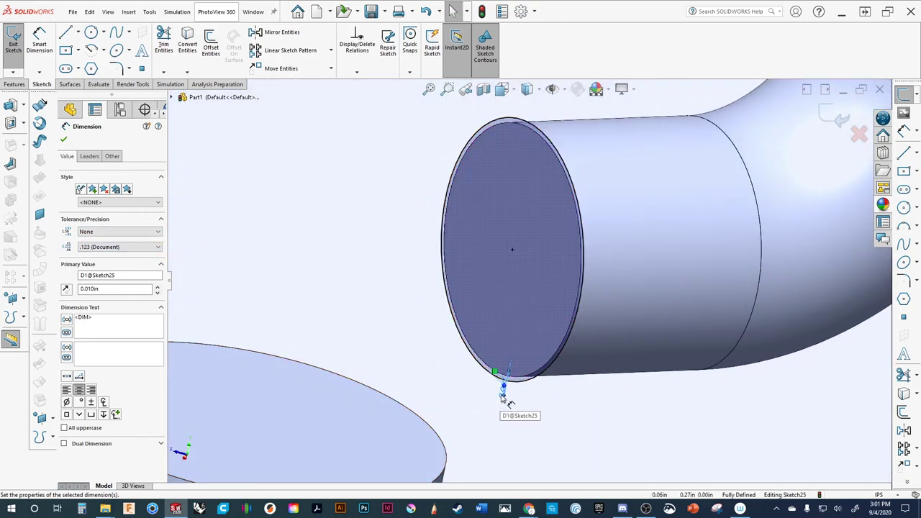
key("Escape")
double_click(495, 373)
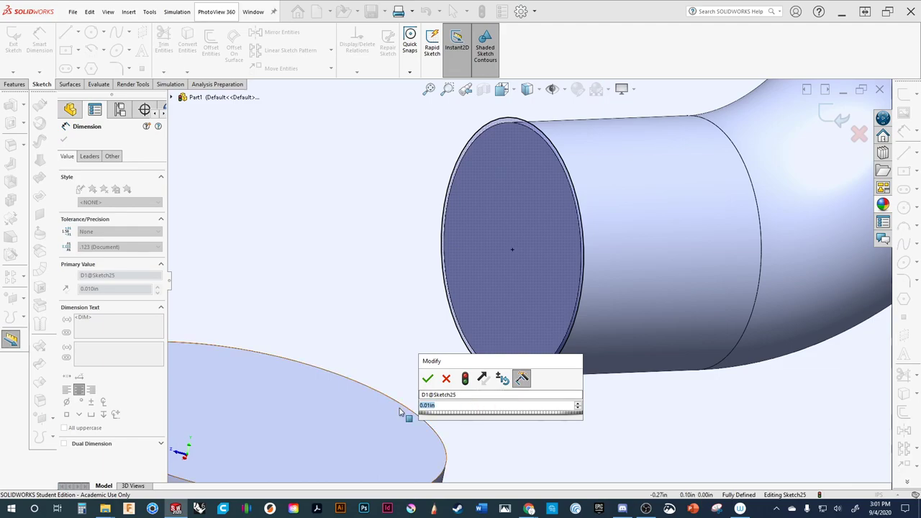
type(".005")
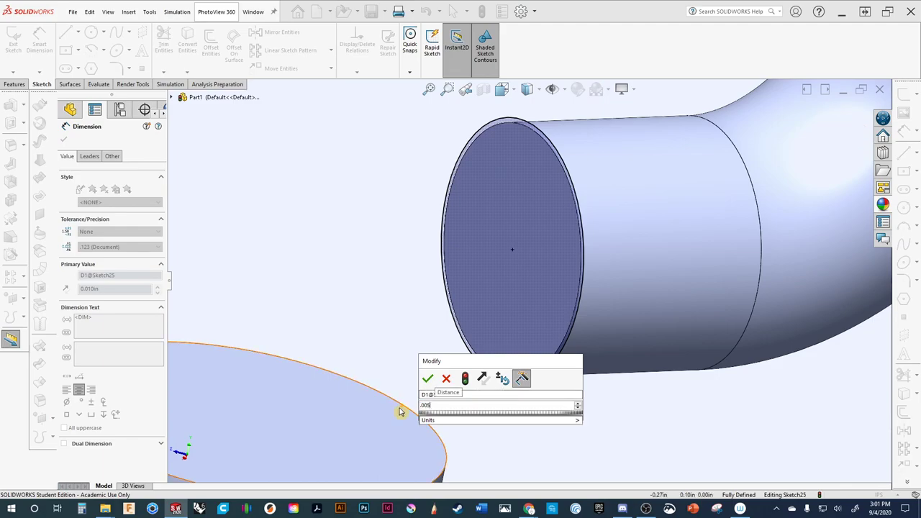
key("Return")
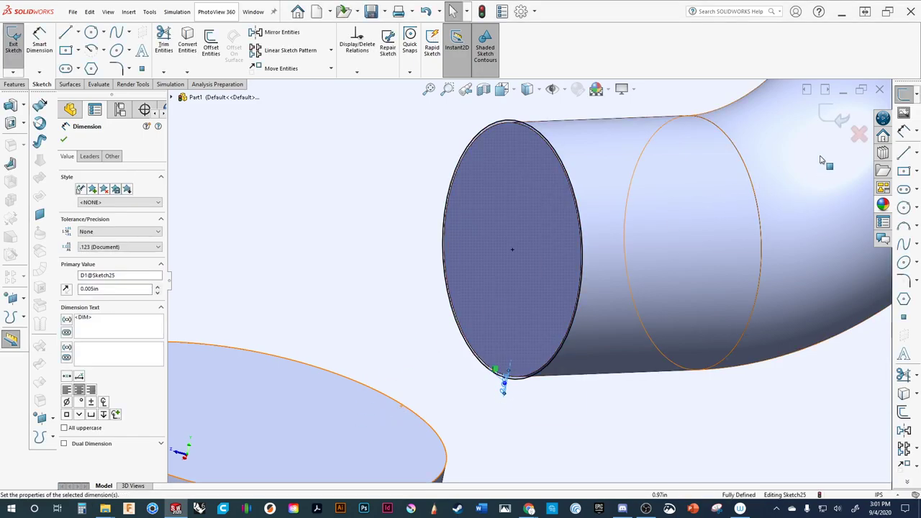
left_click(832, 117)
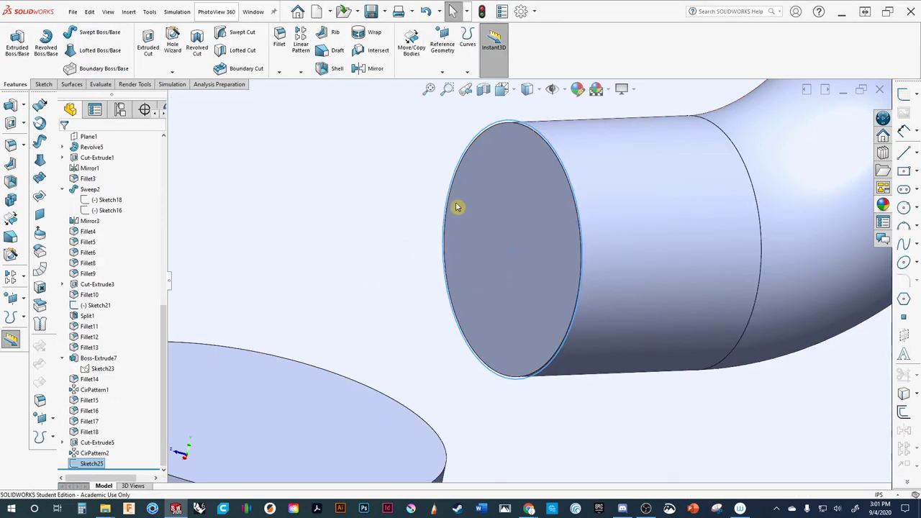
Start a blind extruded cut from the offset circle sketch and show the hidden round base body, Fillet15.
key("z")
key("z")
key("z")
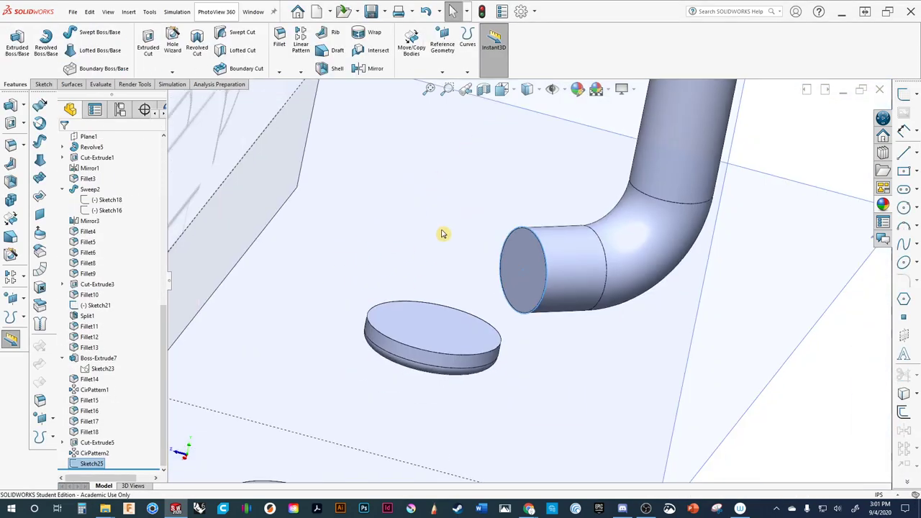
left_click(512, 233)
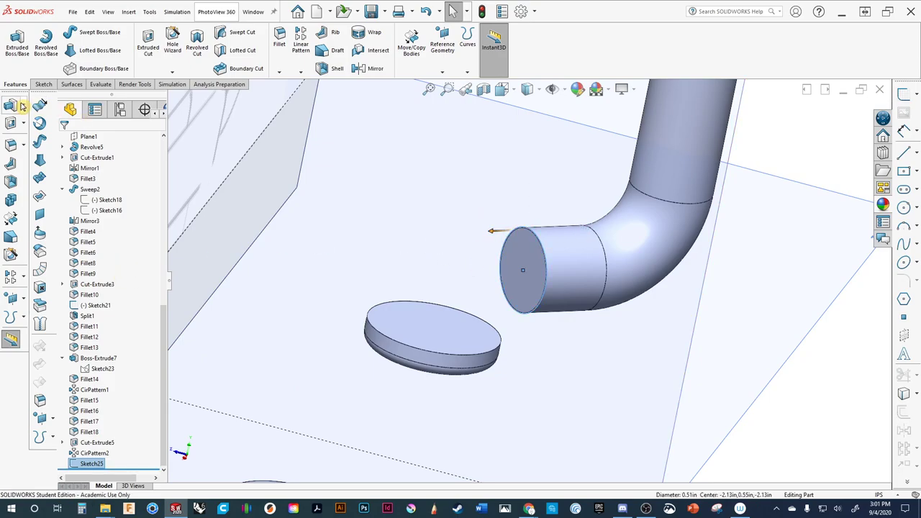
left_click(10, 123)
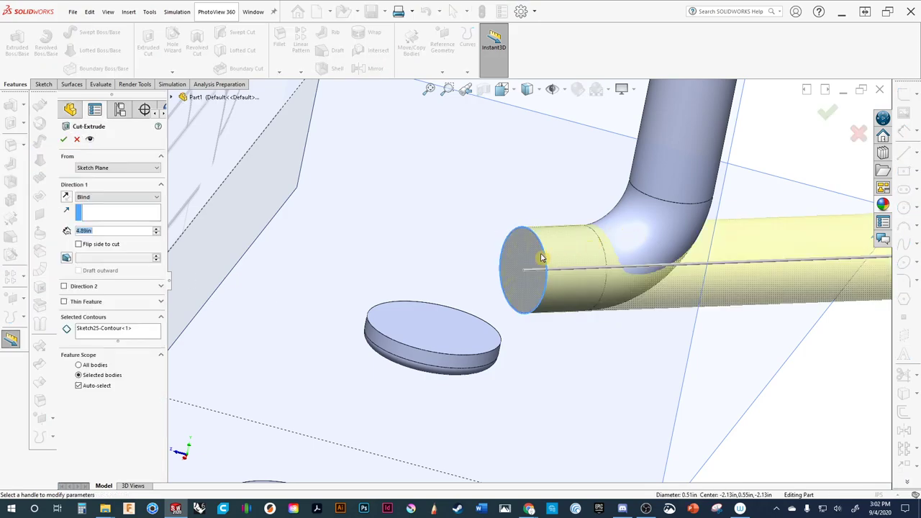
middle_click_drag(530, 283, 596, 215)
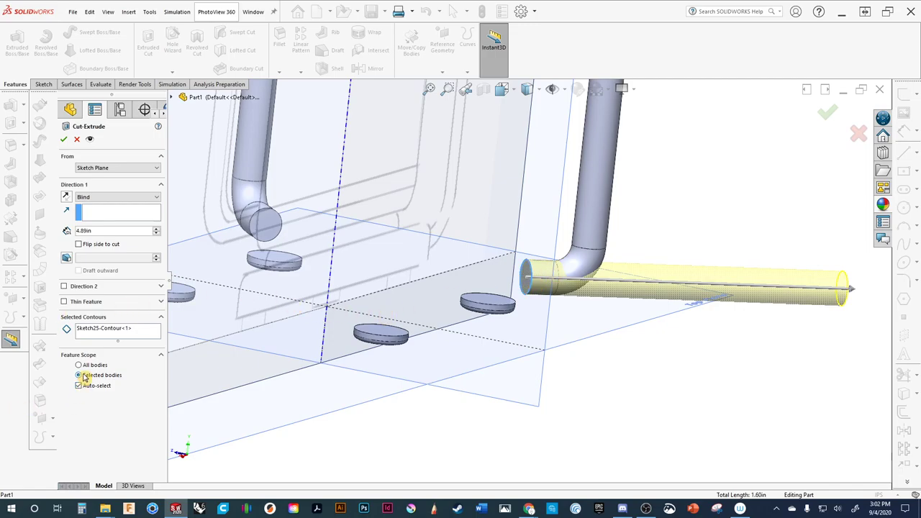
left_click(173, 98)
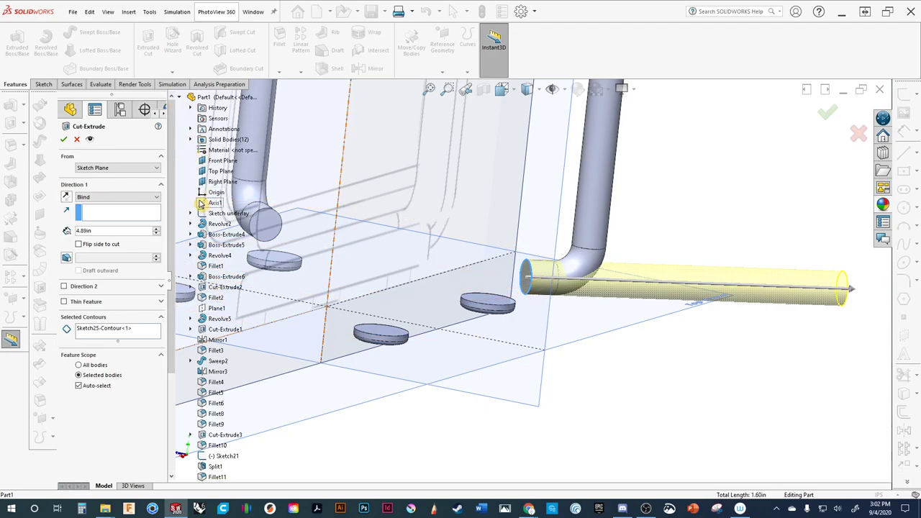
left_click(191, 139)
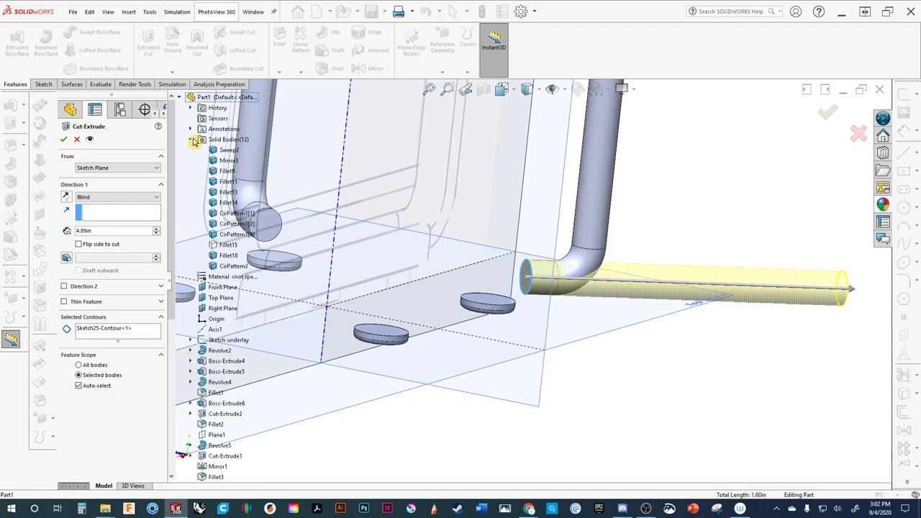
right_click(224, 248)
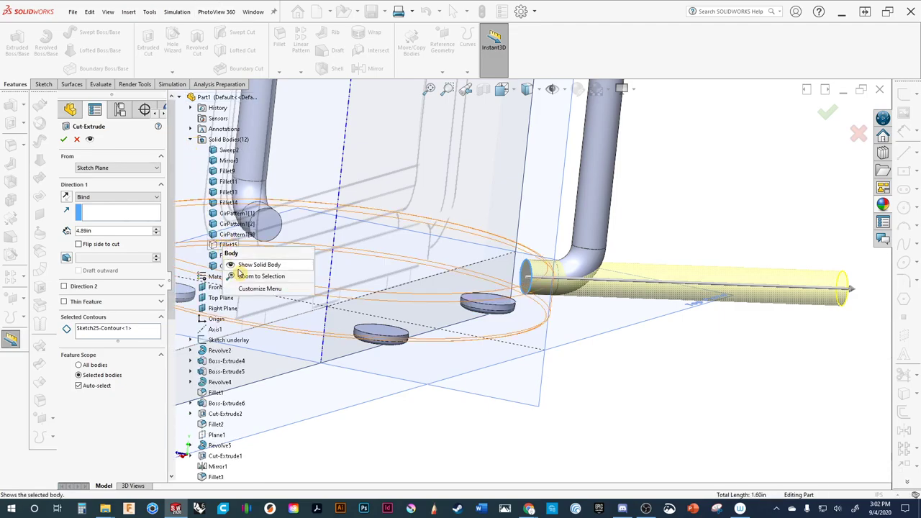
left_click(239, 266)
key("Up")
key("Up")
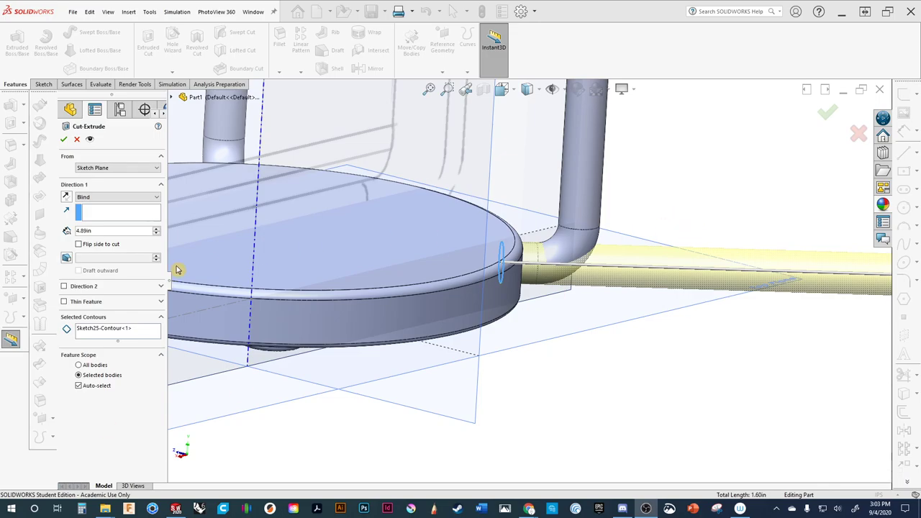
Turn off automatic body selection, limit the 4.89 in cut to the round base body, and accept it.
left_click(80, 386)
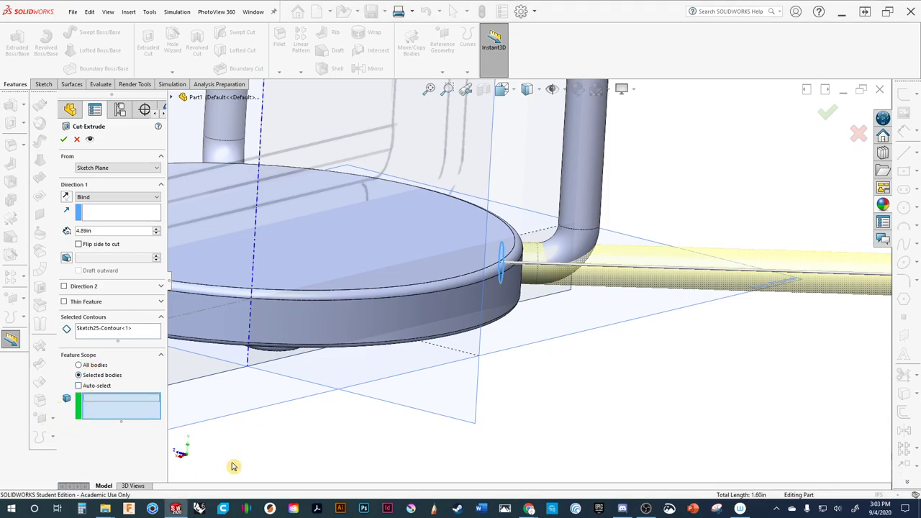
left_click(355, 315)
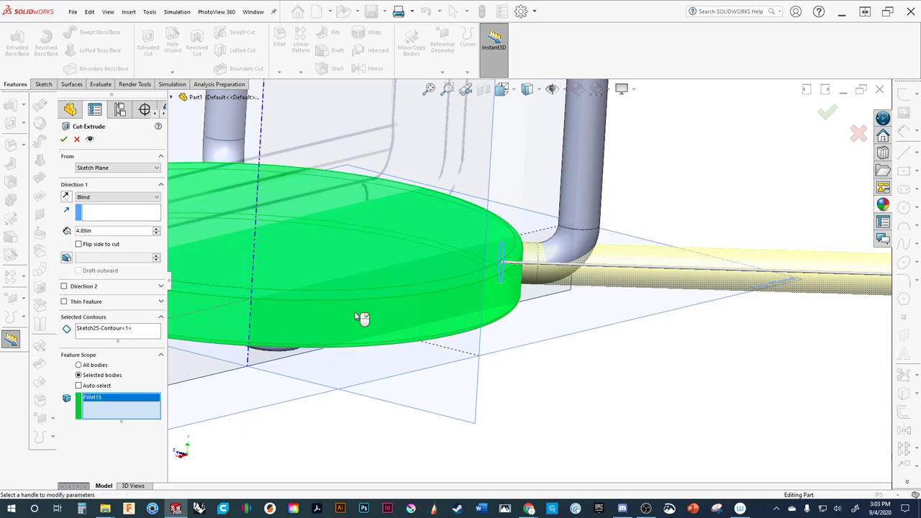
left_click(64, 140)
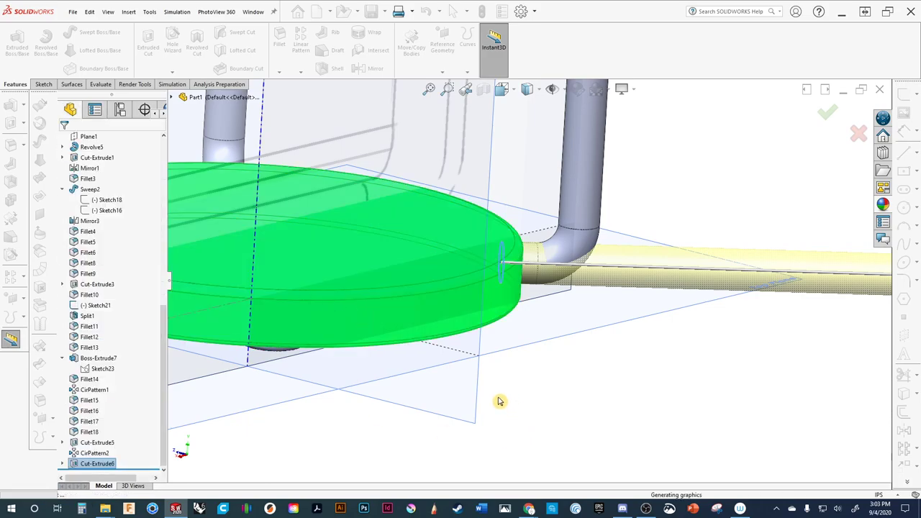
Start a fillet on the edge of the tube's clearance hole in the round base with a 0.01 in radius.
middle_click_drag(500, 401, 536, 323)
scroll(547, 286, "down", 5)
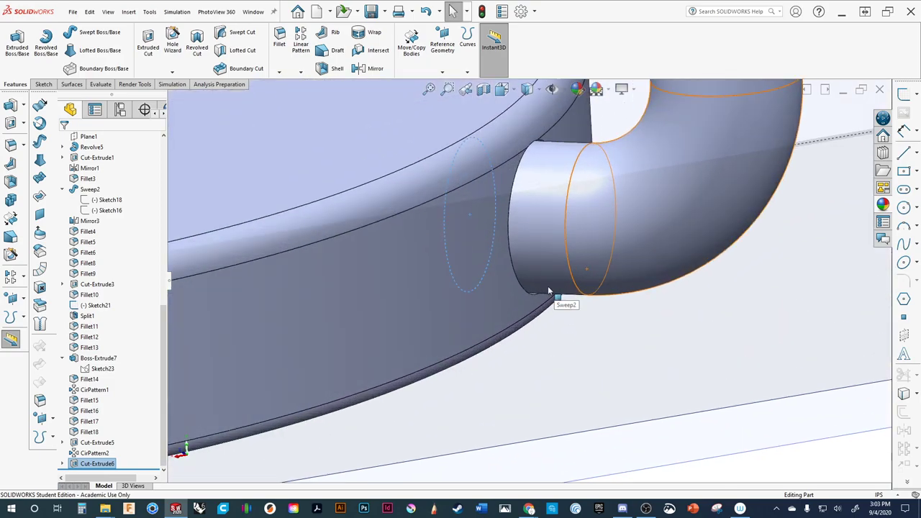
middle_click_drag(547, 285, 508, 304)
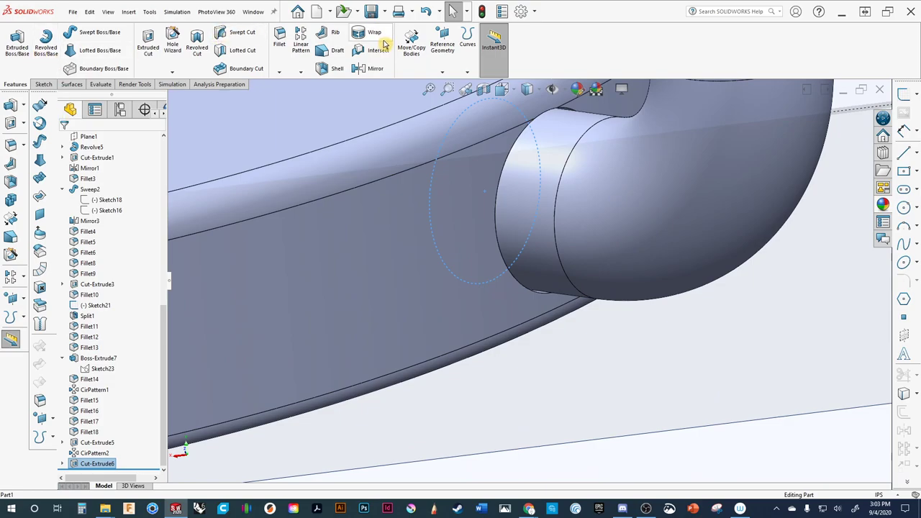
left_click(282, 37)
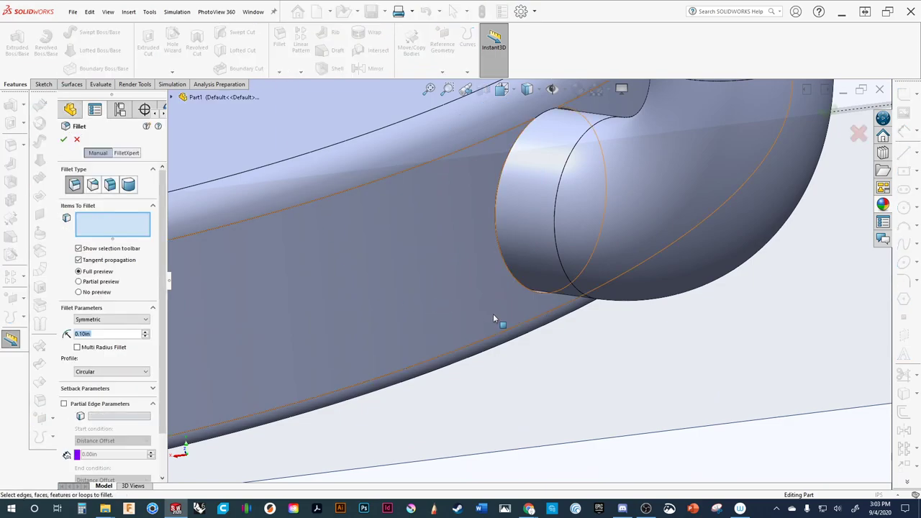
left_click(518, 286)
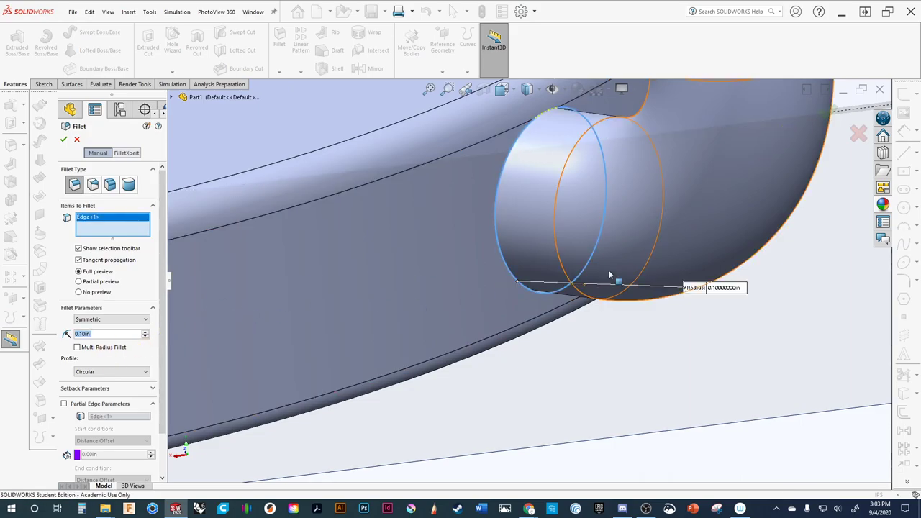
scroll(609, 269, "down", 3)
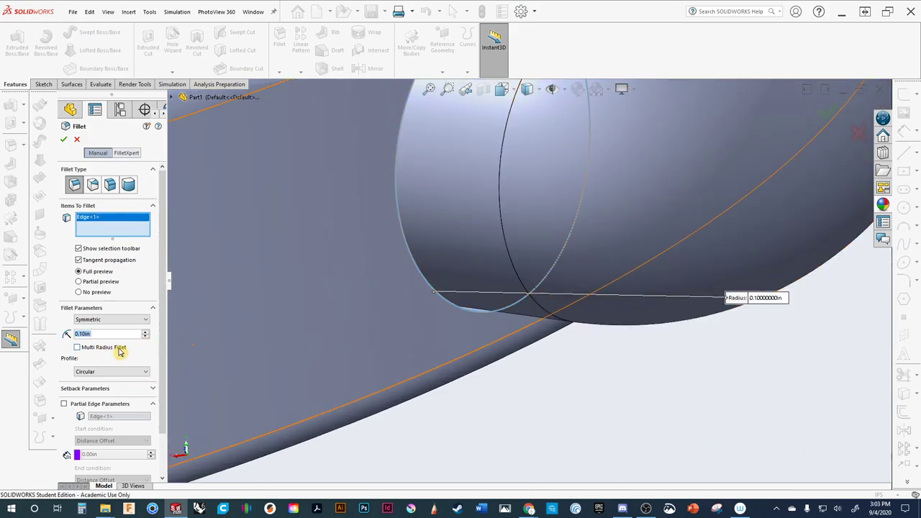
type(".01")
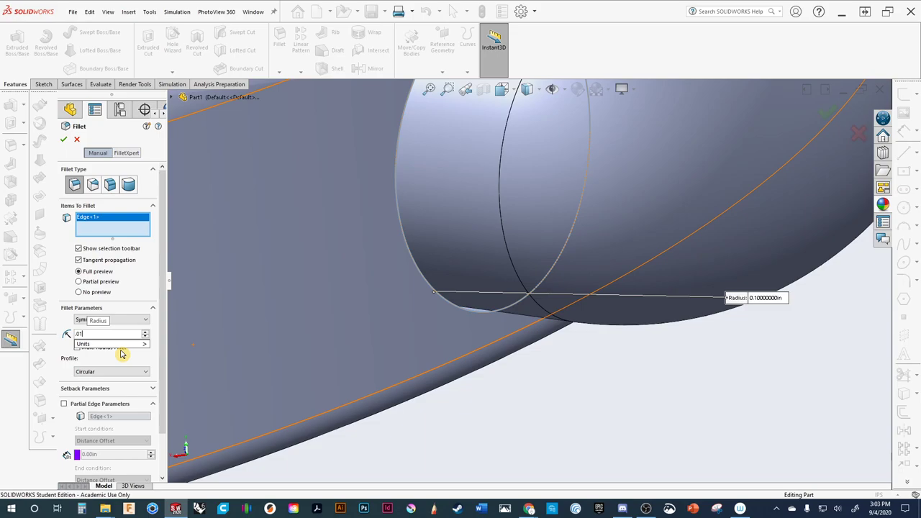
key("Return")
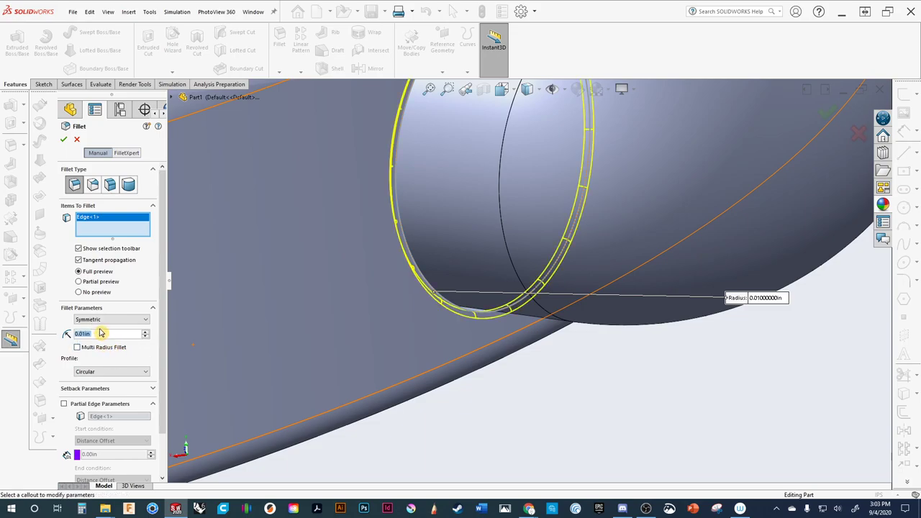
Set the radius of the clearance hole's edge fillet to 0.005 in and accept it.
left_click(94, 333)
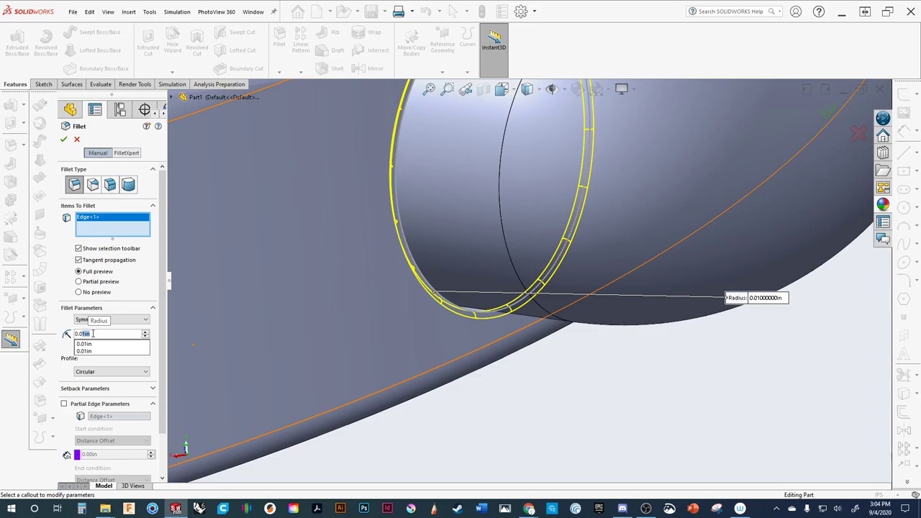
type("05")
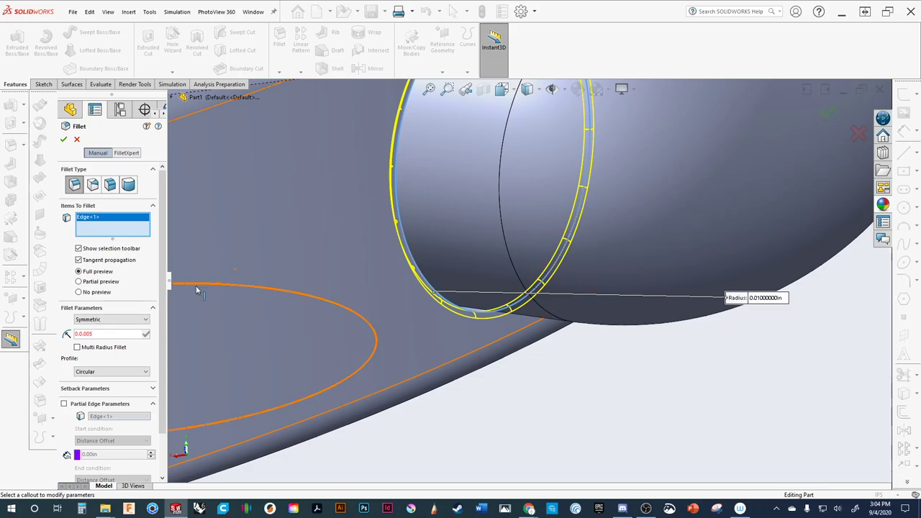
left_click(104, 335)
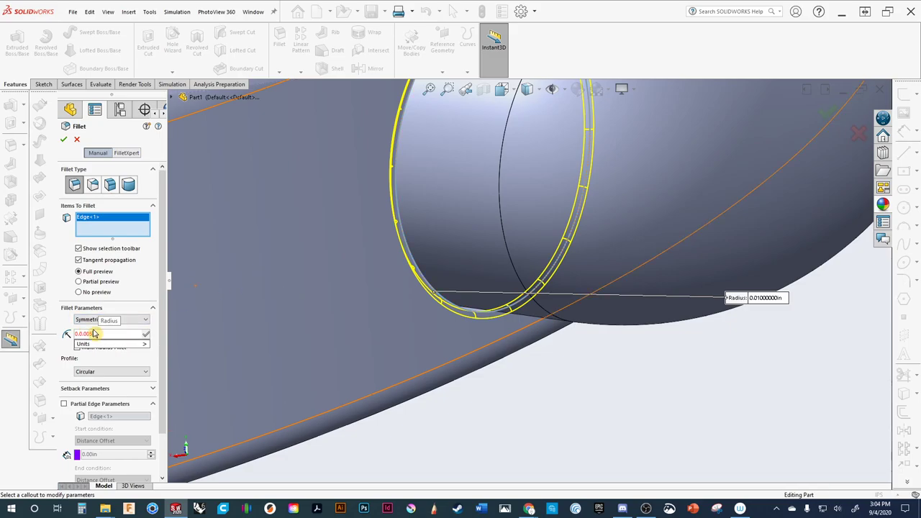
key("BackSpace")
key("BackSpace")
key("BackSpace")
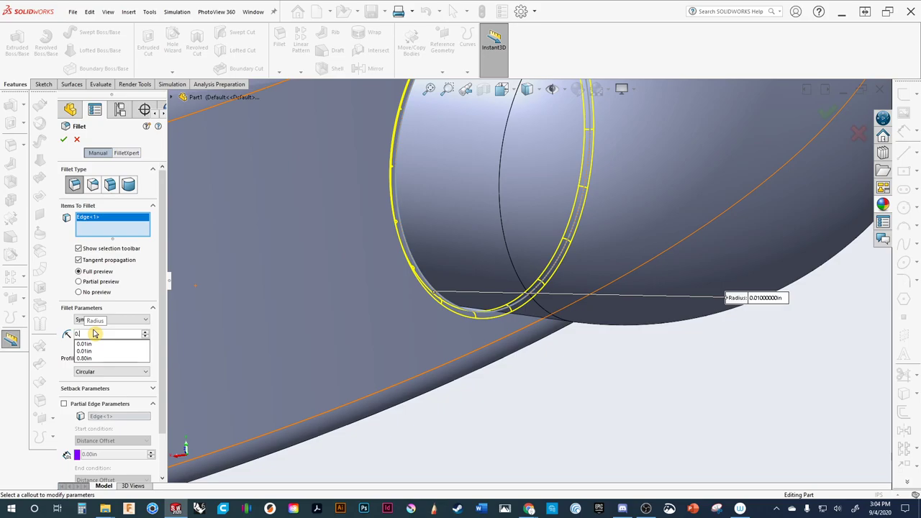
type("005")
key("Return")
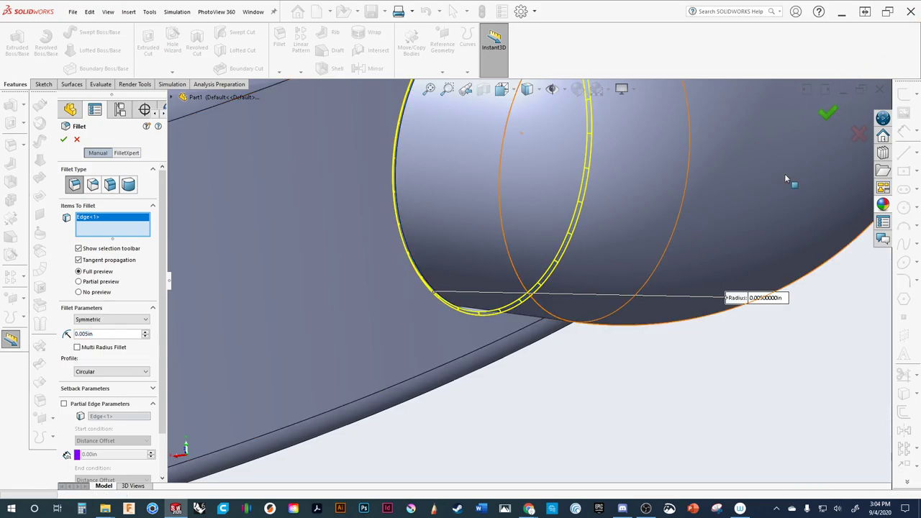
key("Return")
Start a fillet on the outer end edges of the two collars where the support tubes enter the upper tank.
middle_click_drag(722, 275, 637, 323)
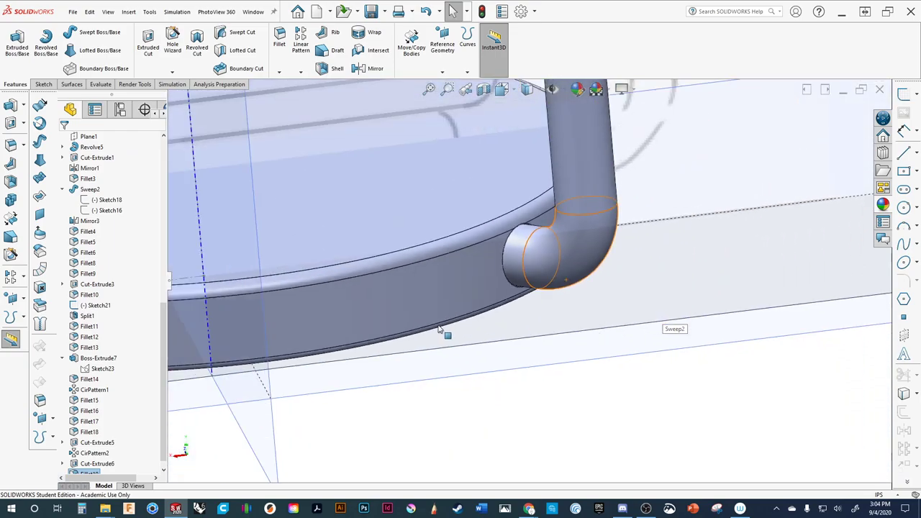
scroll(439, 328, "down", 6)
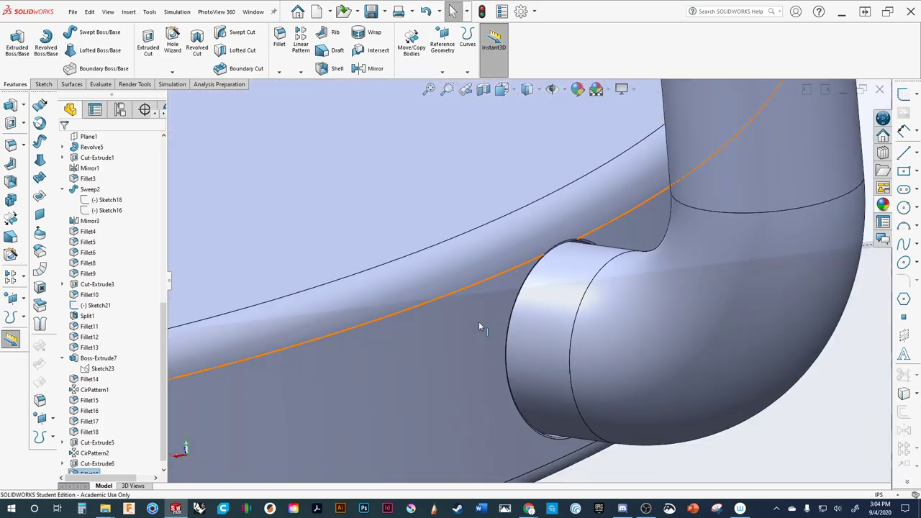
scroll(478, 321, "up", 10)
middle_click_drag(479, 320, 464, 392)
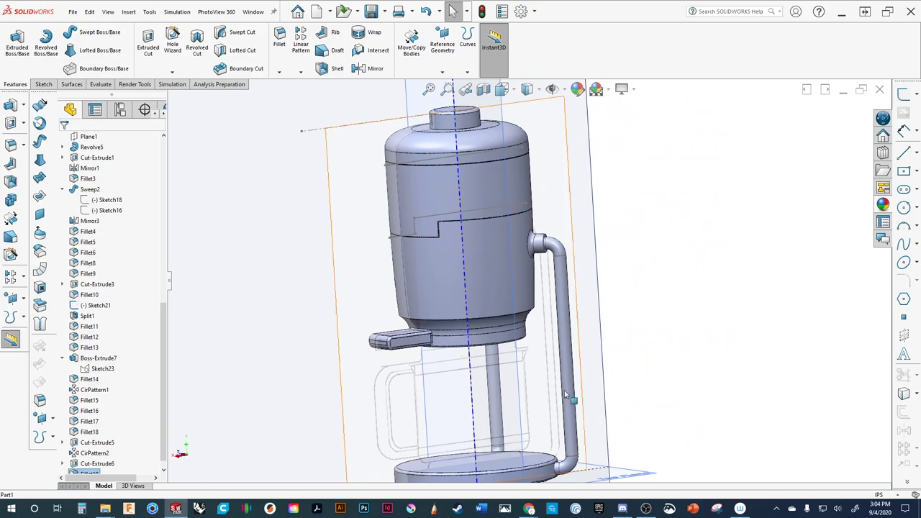
middle_click_drag(544, 328, 559, 288, "ctrl")
scroll(560, 287, "down", 3)
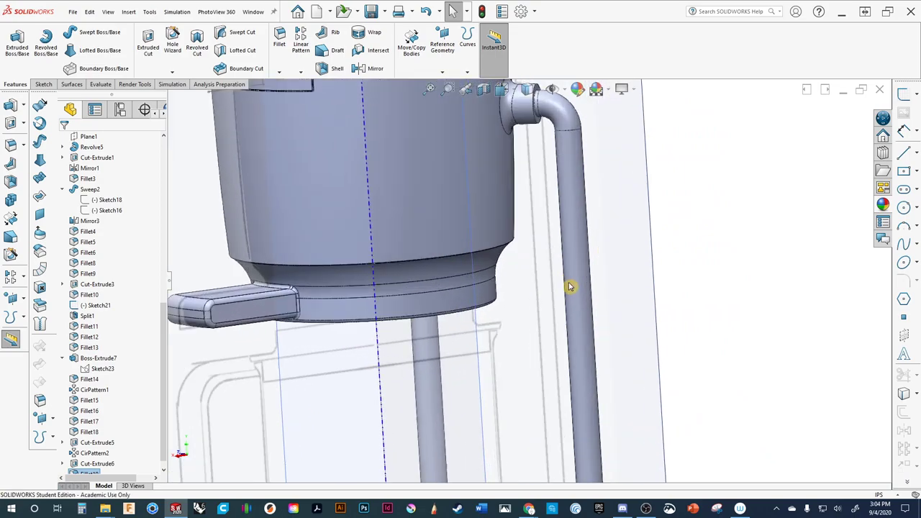
scroll(556, 185, "down", 5)
middle_click_drag(583, 320, 539, 336)
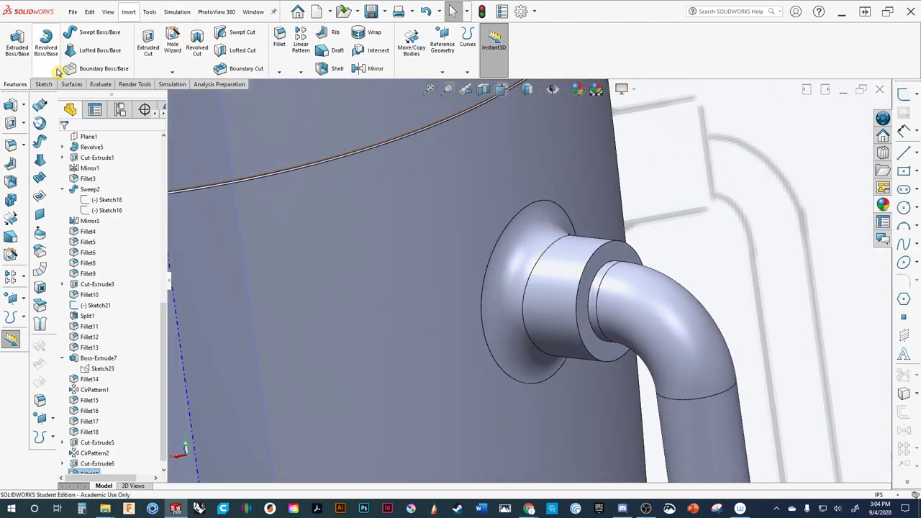
left_click(579, 290)
scroll(579, 289, "down", 3)
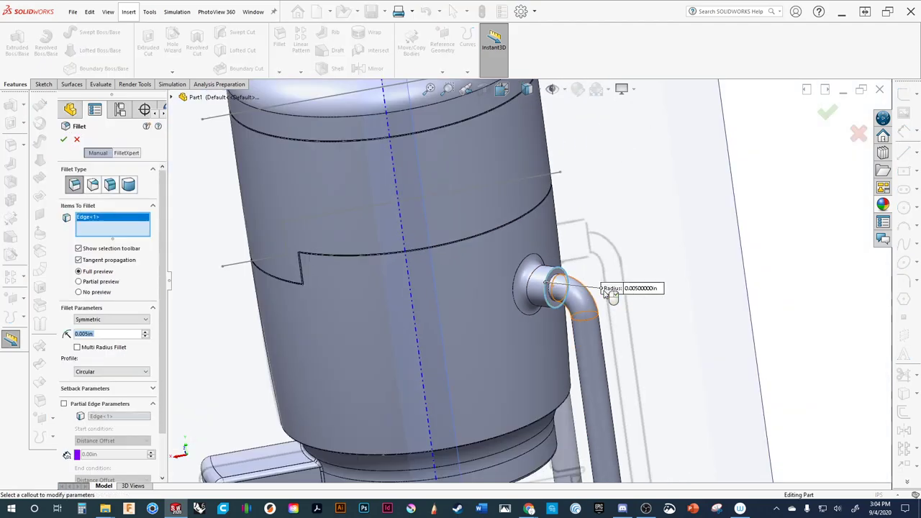
middle_click_drag(611, 309, 689, 189)
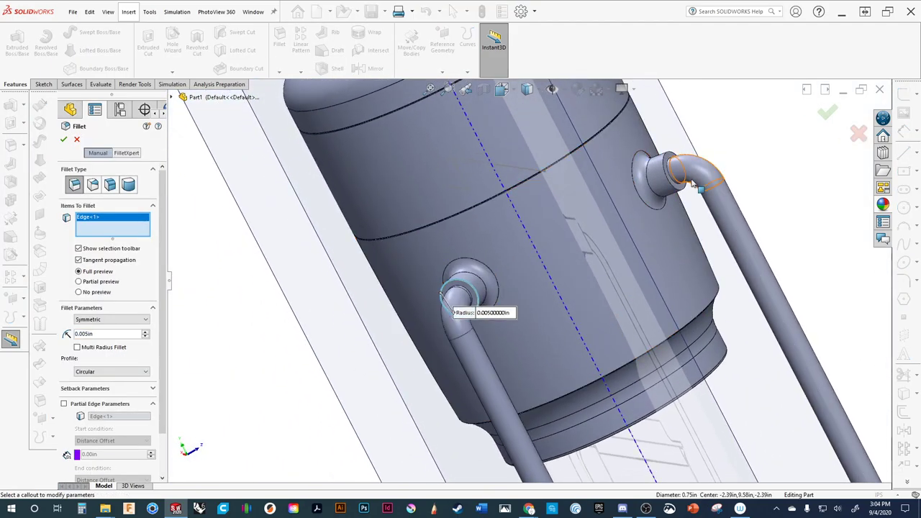
left_click(681, 190)
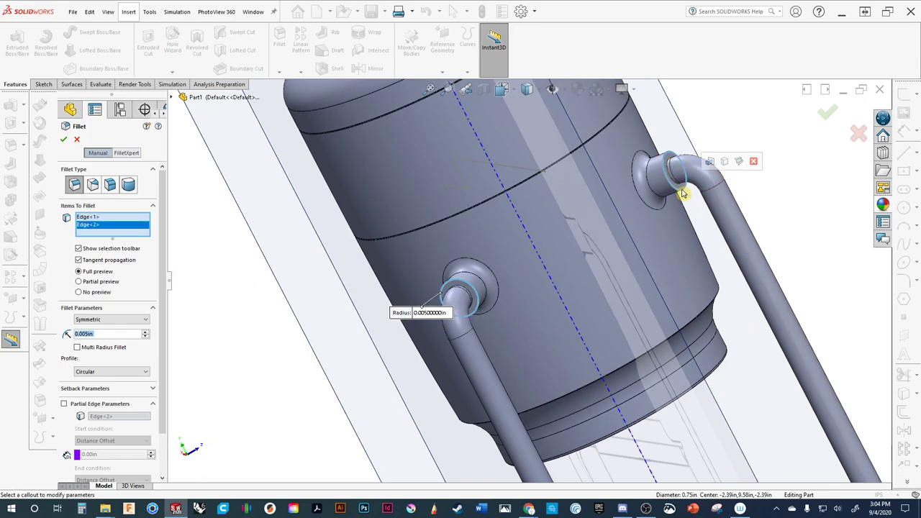
Try a 0.1 in radius for the fillet on the two collar edges.
type("0")
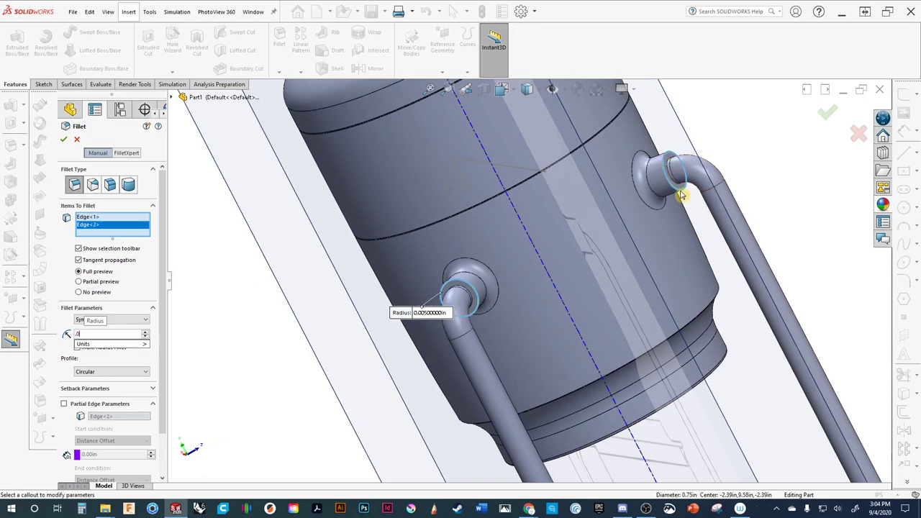
type(".01")
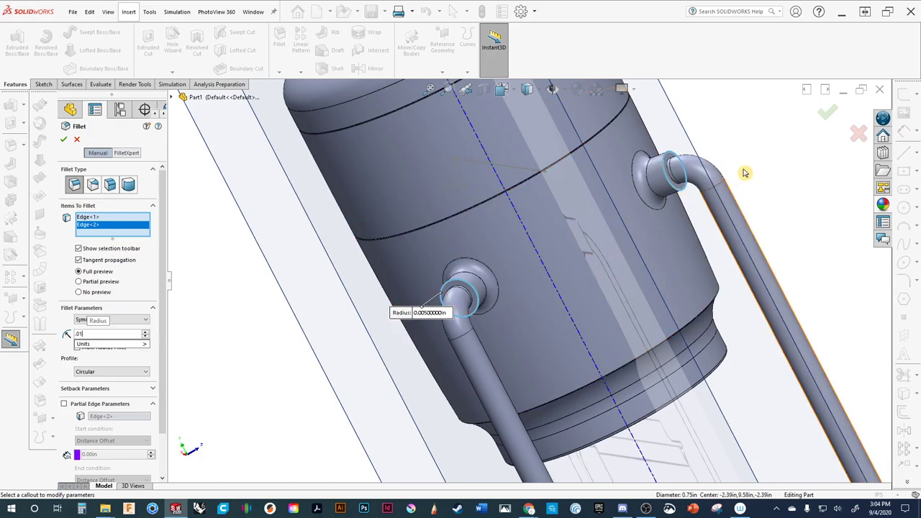
mouse_move(141, 345)
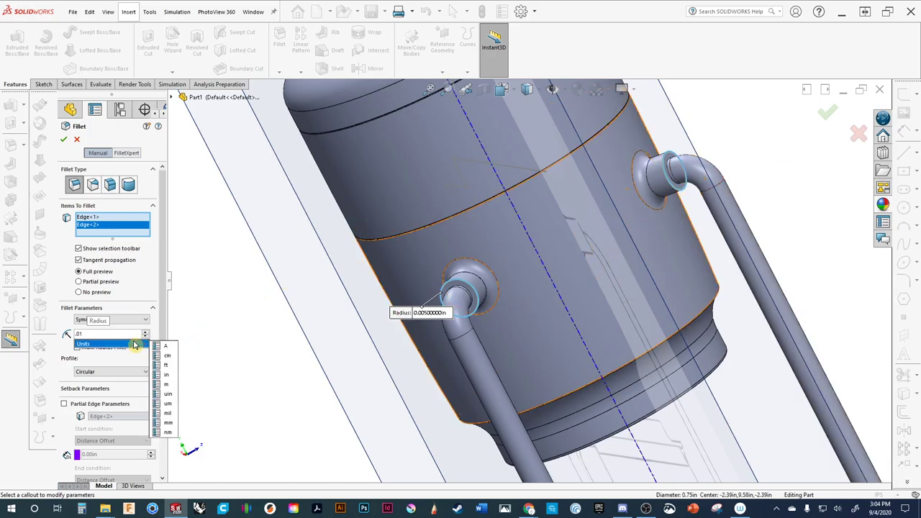
key("BackSpace")
key("BackSpace")
key("BackSpace")
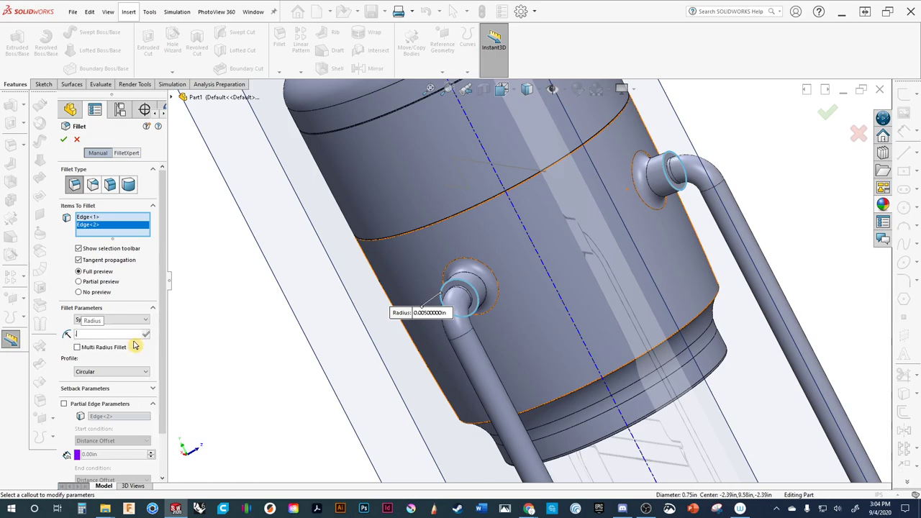
type(".1")
key("Return")
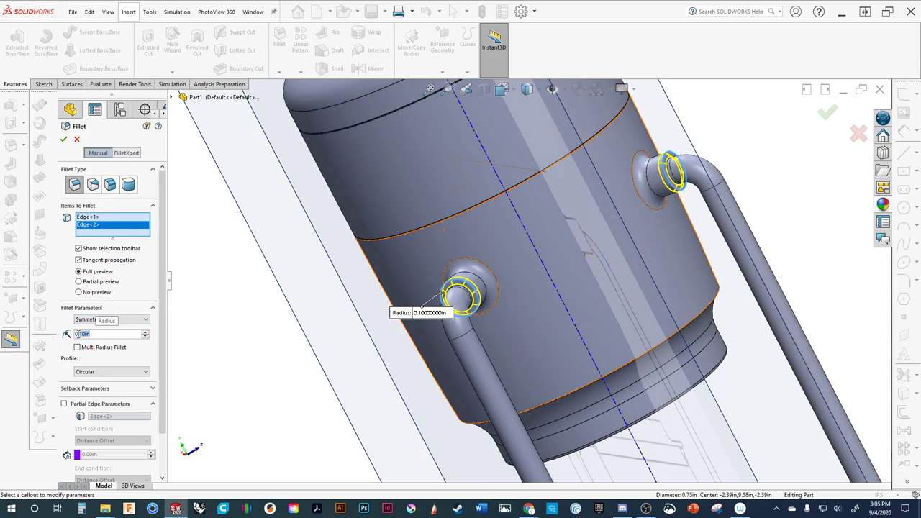
Set the radius of the two collar edge fillets to 0.05 in and accept the feature.
type("0.05")
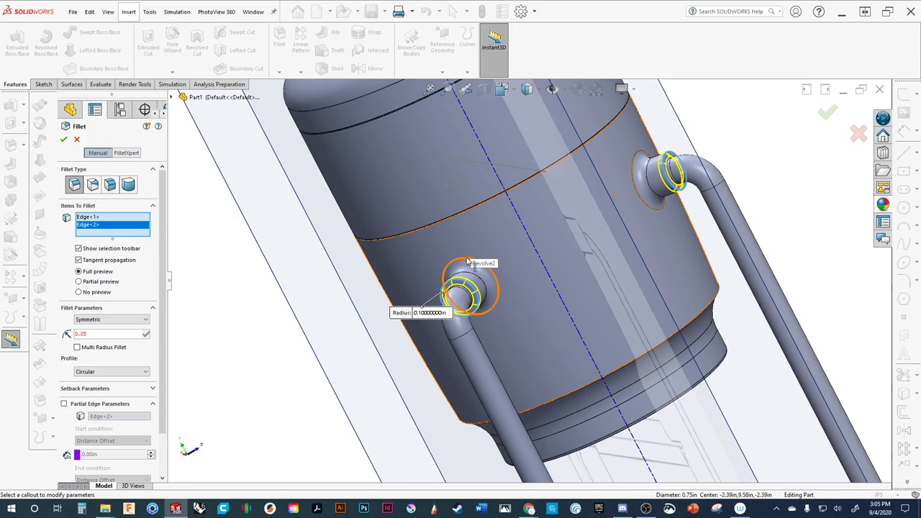
key("BackSpace")
key("BackSpace")
key("BackSpace")
key("BackSpace")
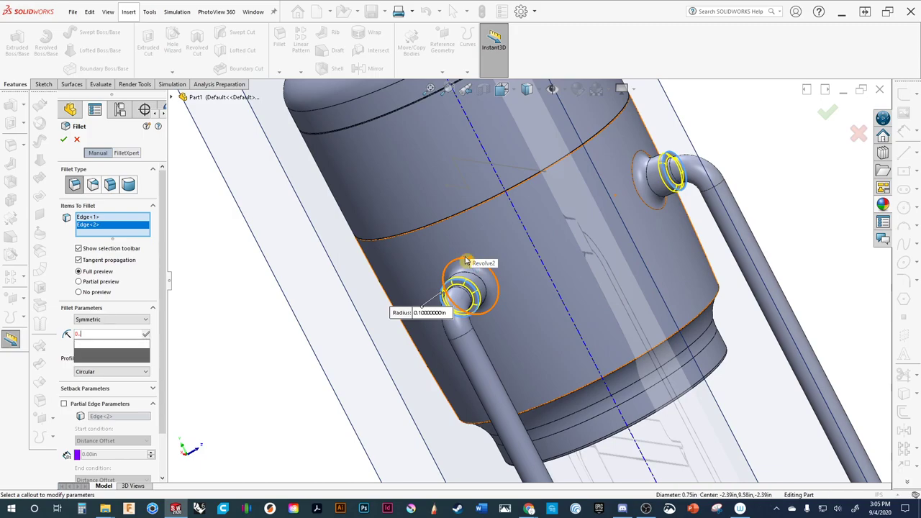
type(".05")
key("Return")
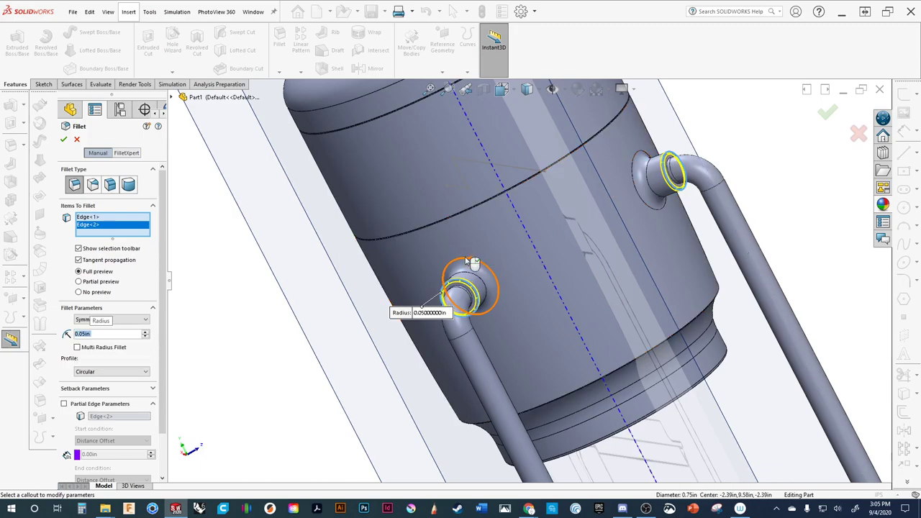
left_click(828, 113)
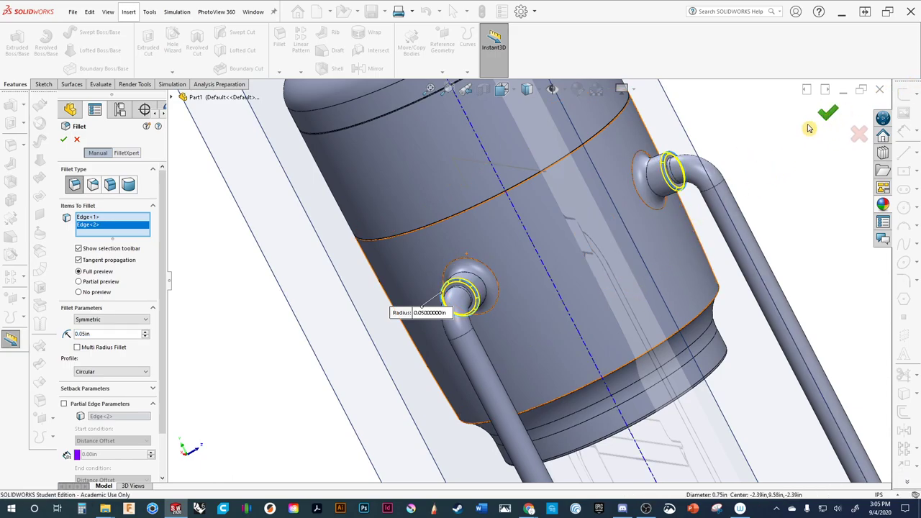
scroll(506, 350, "up", 3)
middle_click_drag(505, 349, 571, 336)
middle_click_drag(557, 337, 563, 288)
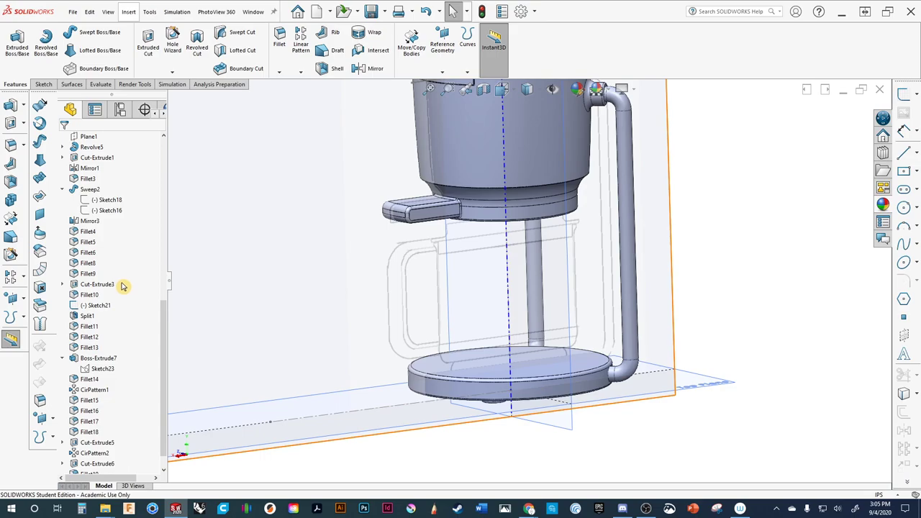
scroll(123, 287, "up", 10)
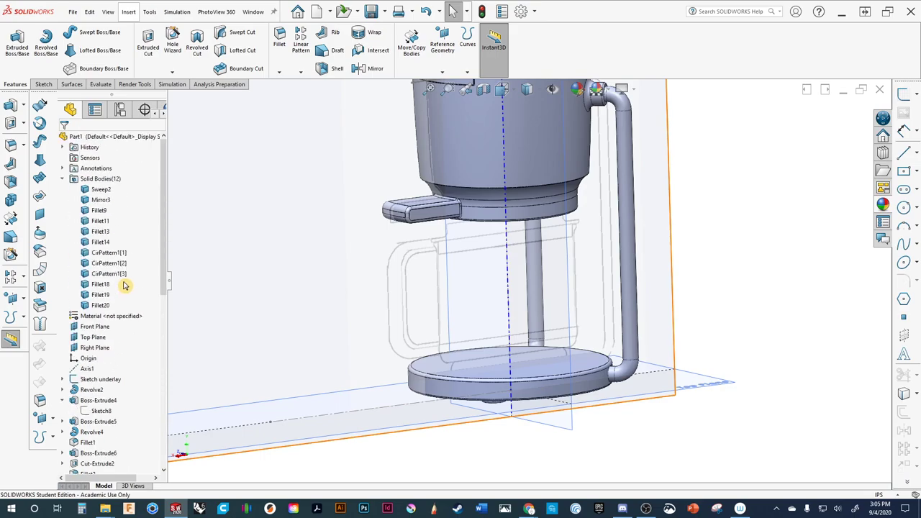
left_click(100, 188)
left_click(93, 180)
right_click(92, 180)
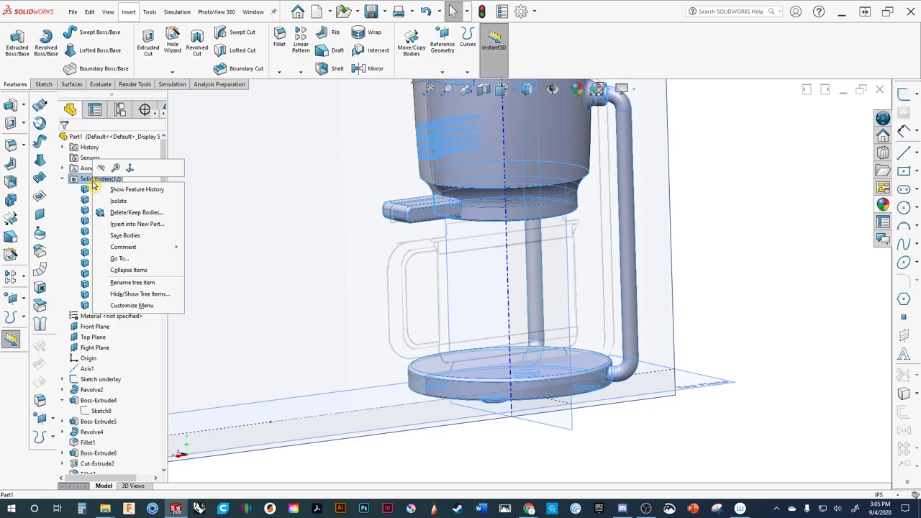
left_click(92, 209)
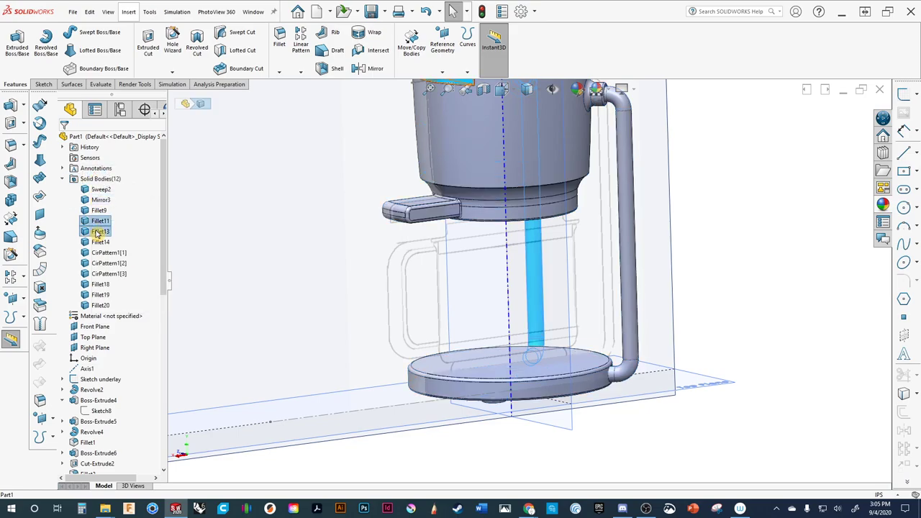
right_click(95, 231)
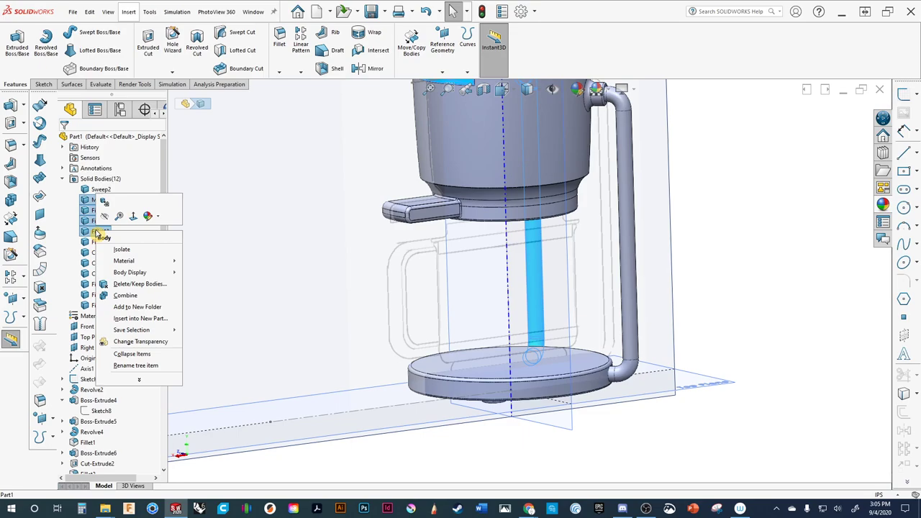
left_click(230, 198)
Hide all twelve solid bodies so the reference picture of the carafe is unobstructed.
left_click(100, 189)
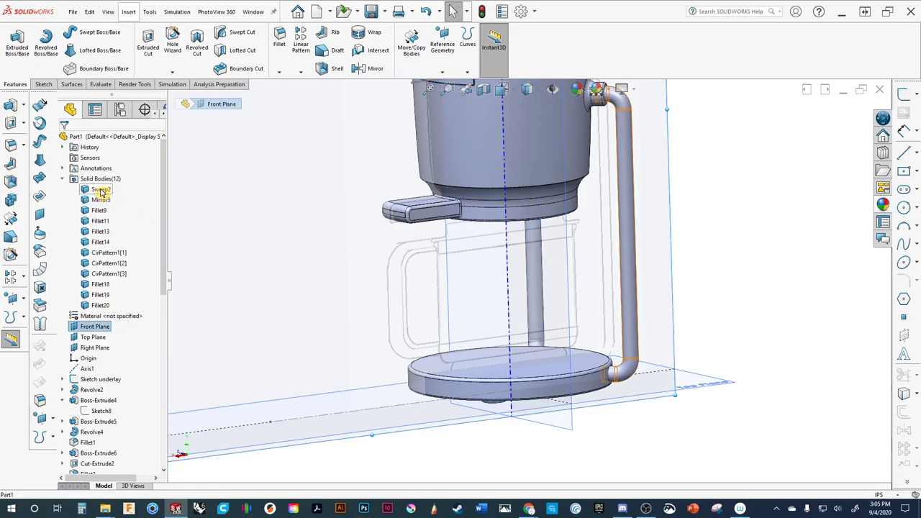
left_click(100, 305, "shift")
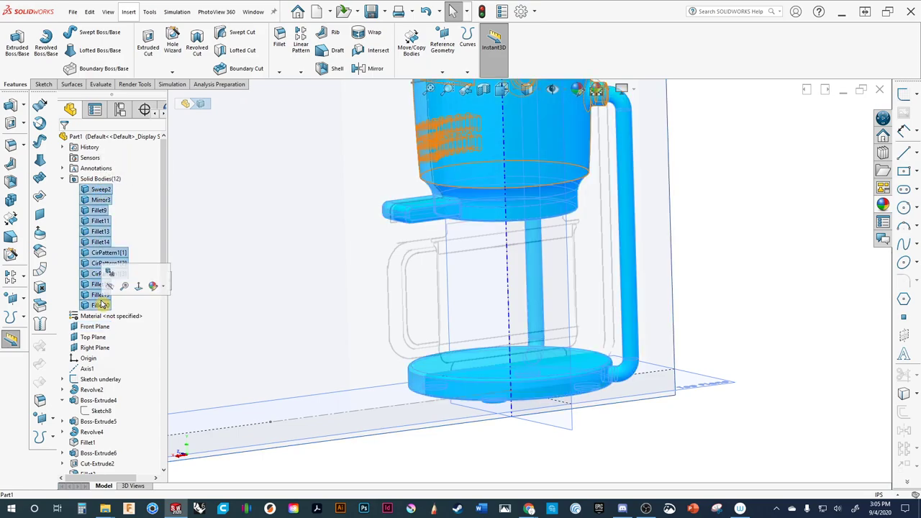
left_click(113, 287)
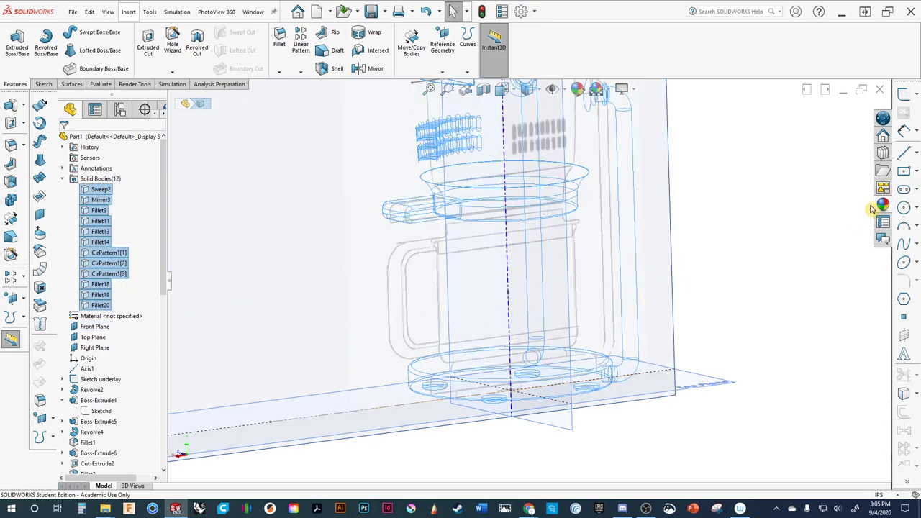
Start a new sketch on the Front Plane.
mouse_move(820, 228)
middle_mouse_down()
mouse_move(702, 292)
mouse_move(608, 323)
mouse_move(631, 342)
middle_mouse_up()
left_click(429, 297)
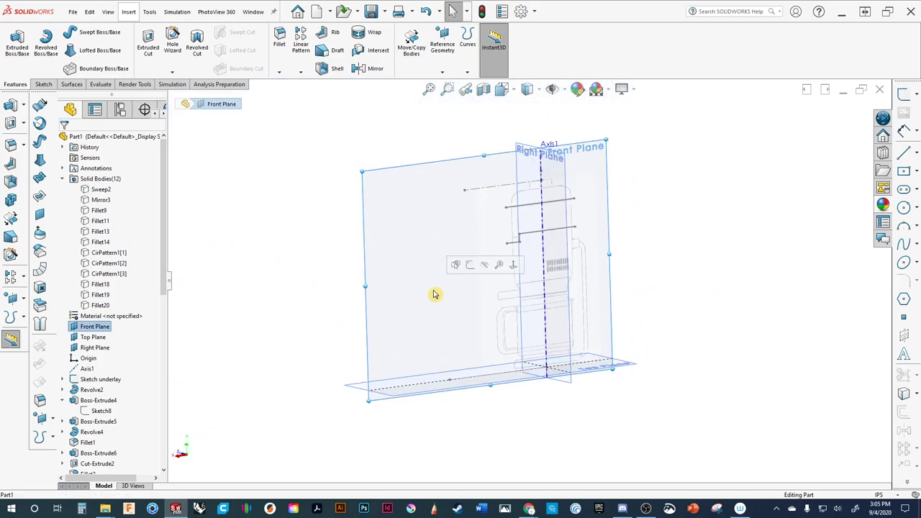
left_click(472, 265)
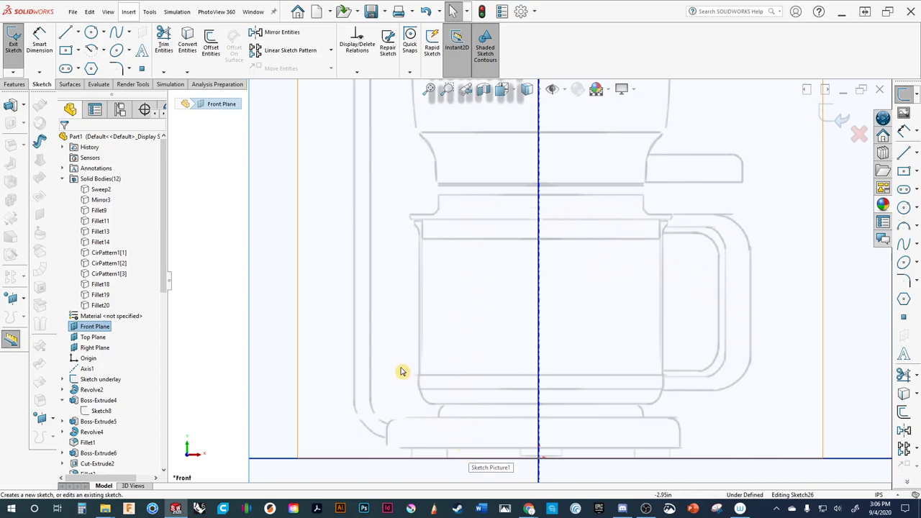
middle_click_drag(461, 350, 508, 341, "ctrl")
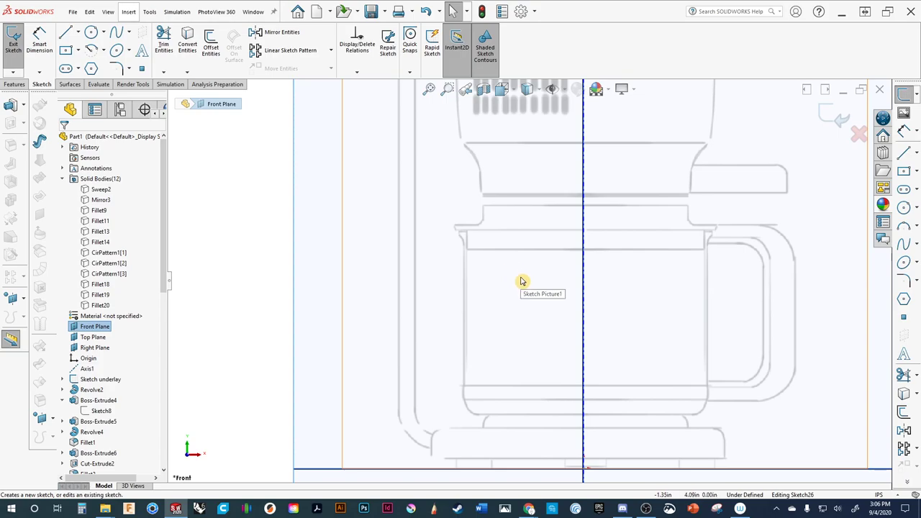
scroll(467, 270, "up", 2)
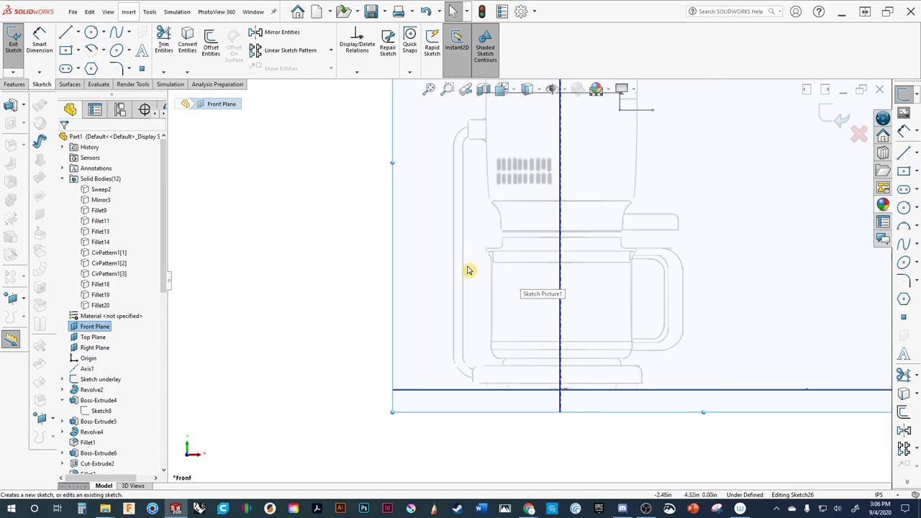
scroll(538, 267, "down", 5)
scroll(476, 246, "down", 3)
scroll(476, 246, "down", 3)
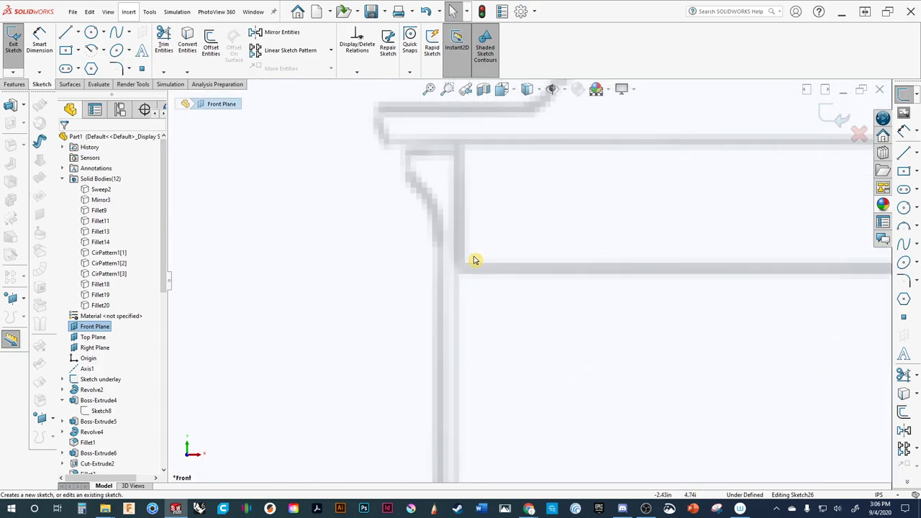
left_click(65, 32)
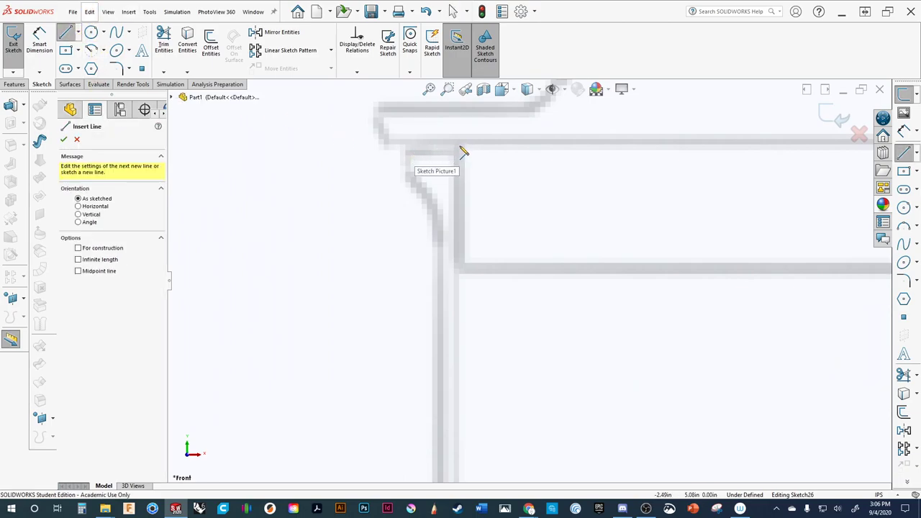
left_click(453, 288)
scroll(448, 353, "up", 6)
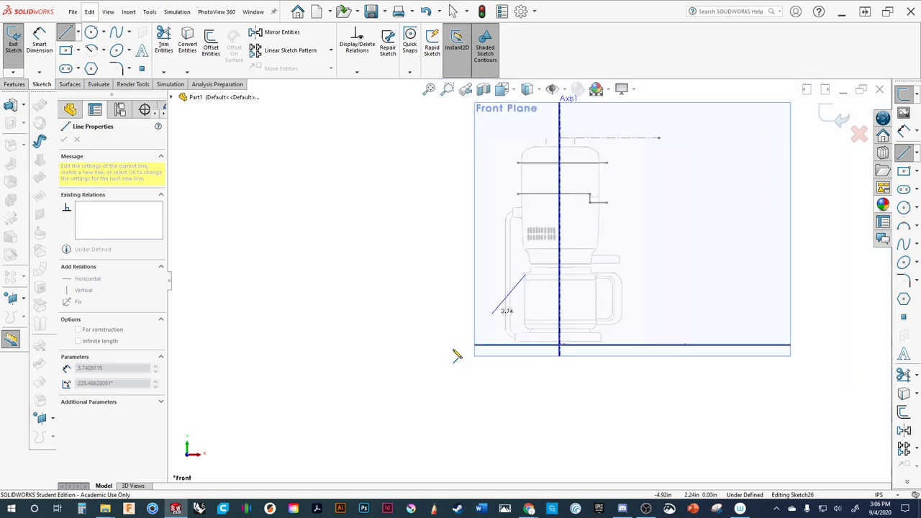
scroll(546, 330, "down", 10)
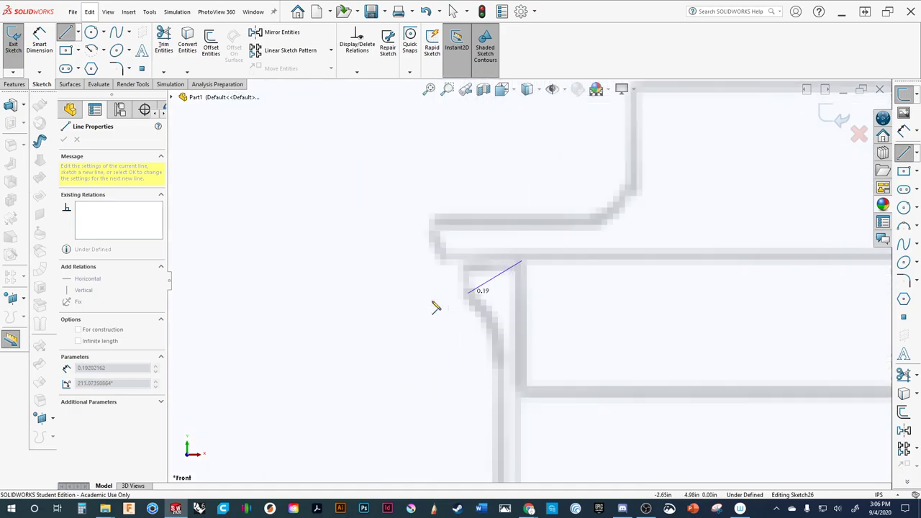
scroll(523, 351, "up", 8)
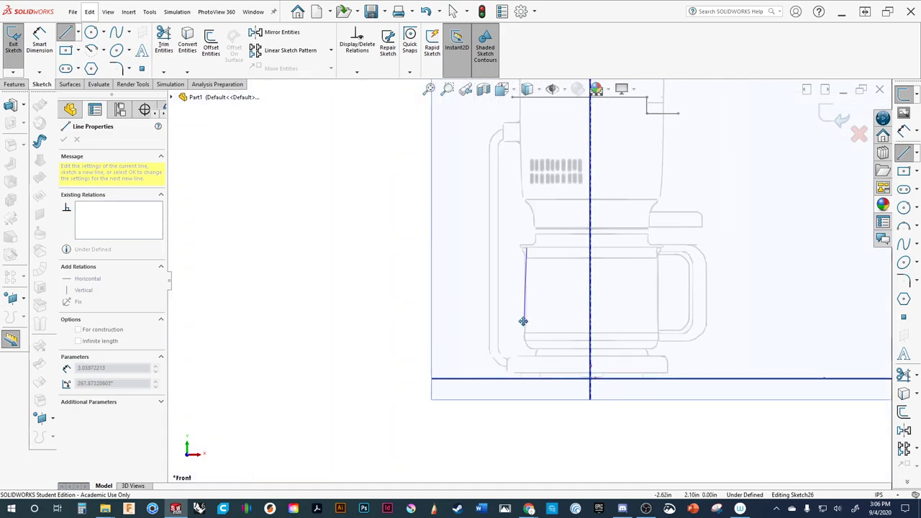
scroll(536, 288, "down", 4)
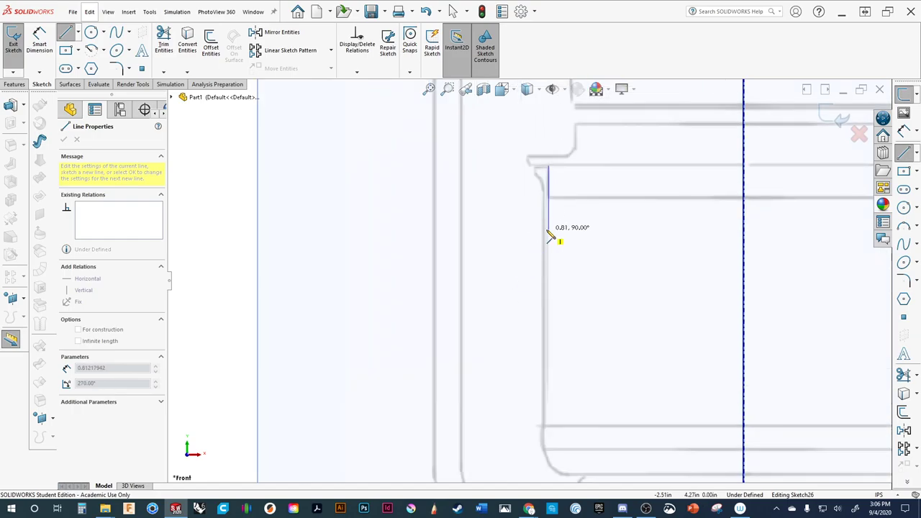
key("Escape")
key("Escape")
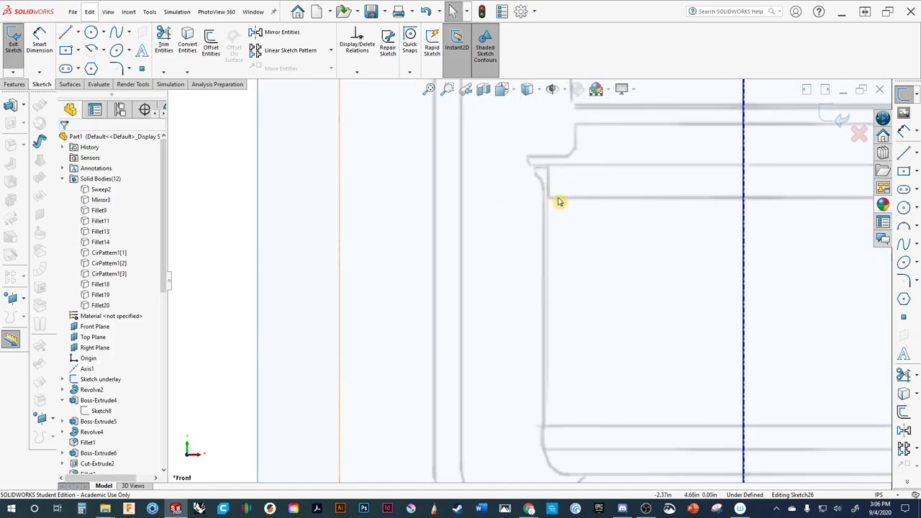
Sketch a horizontal line along the carafe's rim from the outer tip of the lip to the central axis.
mouse_move(620, 208)
middle_mouse_down("ctrl")
mouse_move(534, 191)
mouse_move(463, 192)
middle_mouse_up("ctrl")
scroll(466, 155, "down", 4)
key("l")
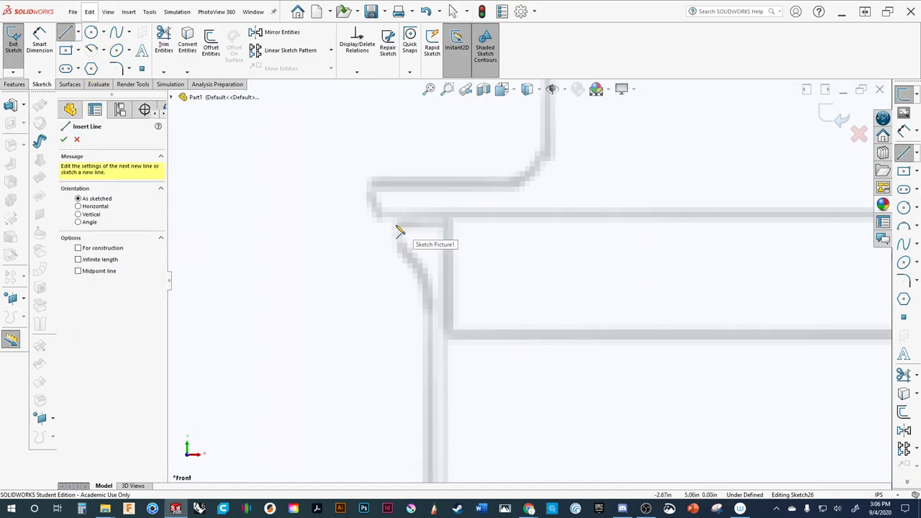
left_click(397, 225)
scroll(664, 223, "down", 2)
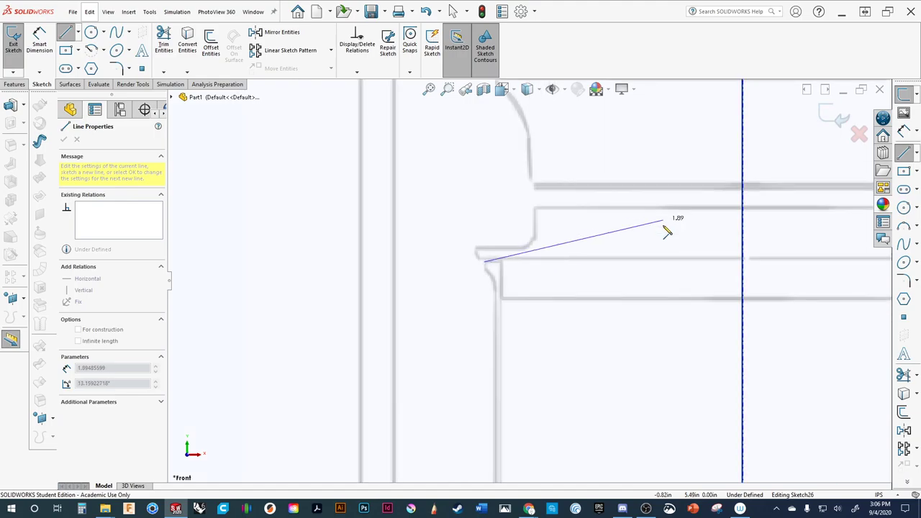
left_click(743, 263)
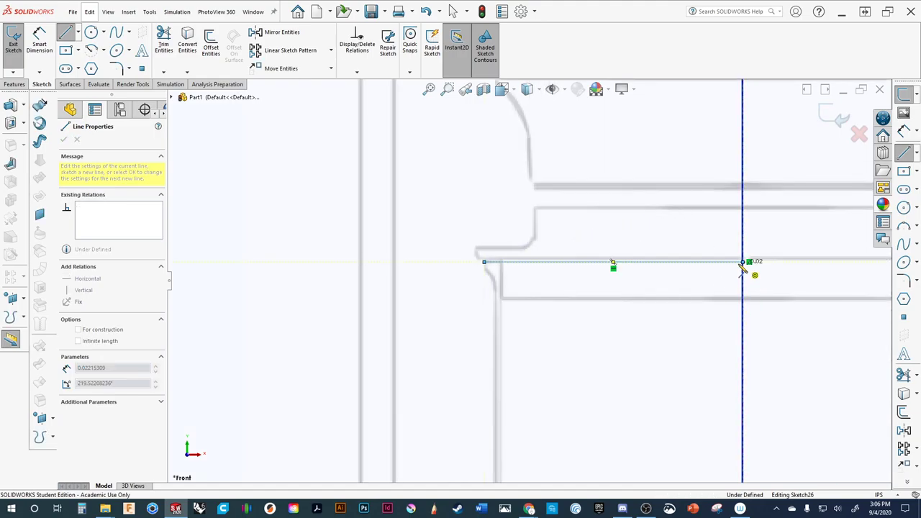
key("Escape")
Sketch a vertical line about 0.08 in long down from the rim line's outer end.
scroll(508, 292, "down", 3)
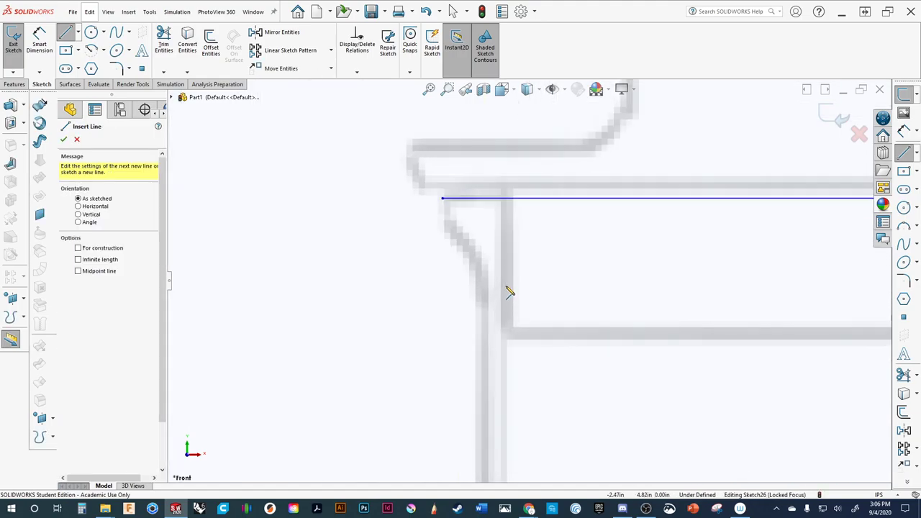
left_click(442, 200)
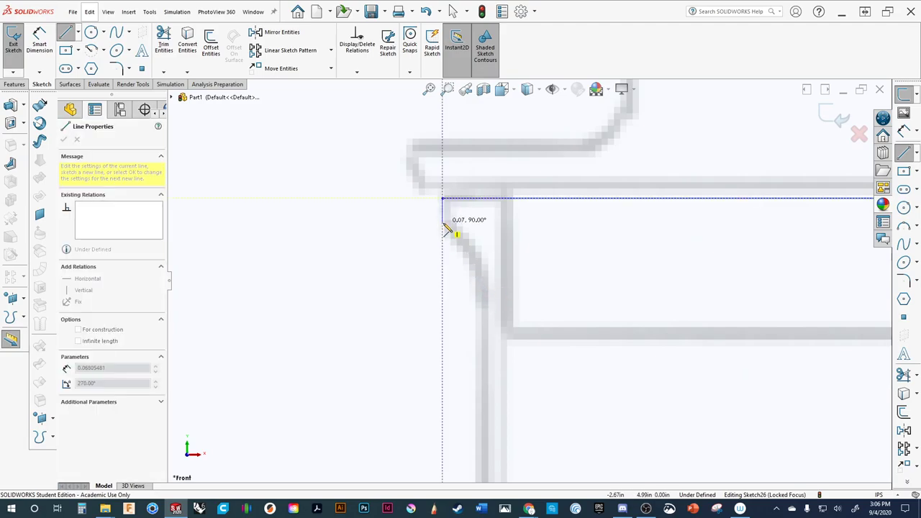
left_click(443, 228)
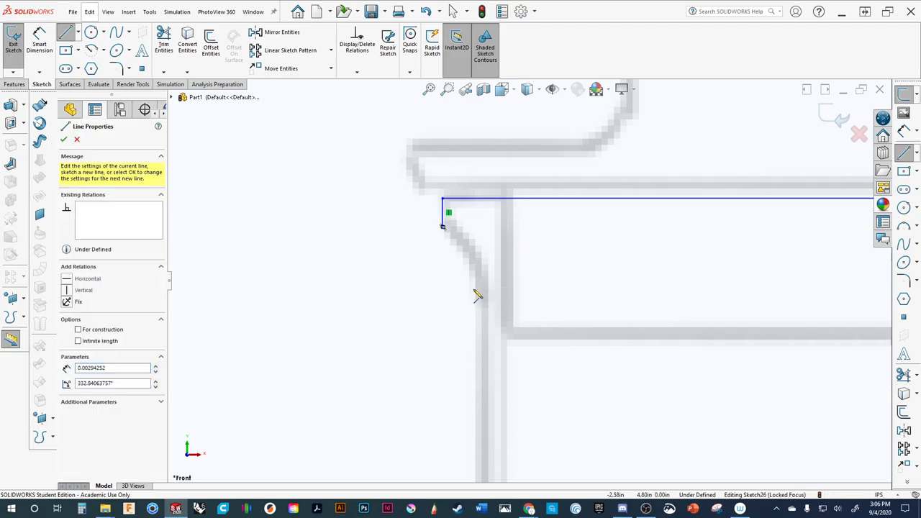
key("Escape")
left_click(443, 216)
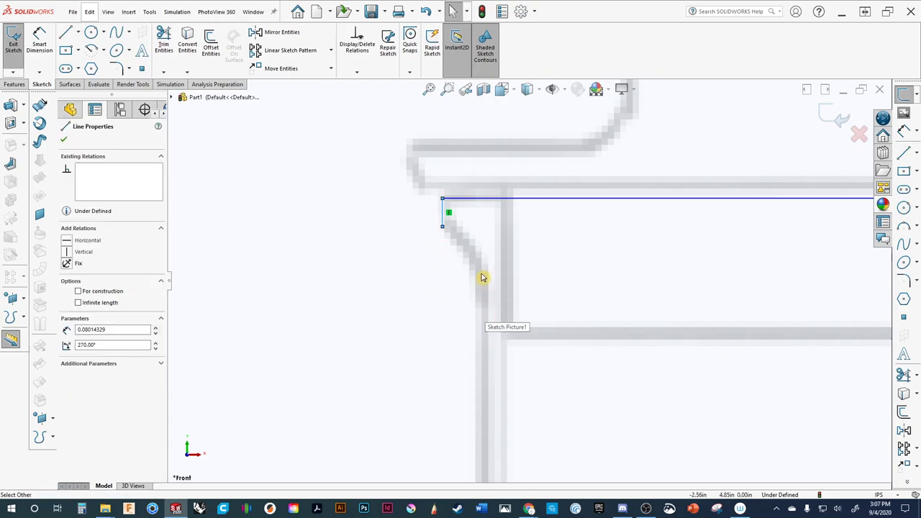
Sketch a vertical line about 3.61 in long tracing the carafe's outer wall from below the curved lip to the base.
left_click(66, 31)
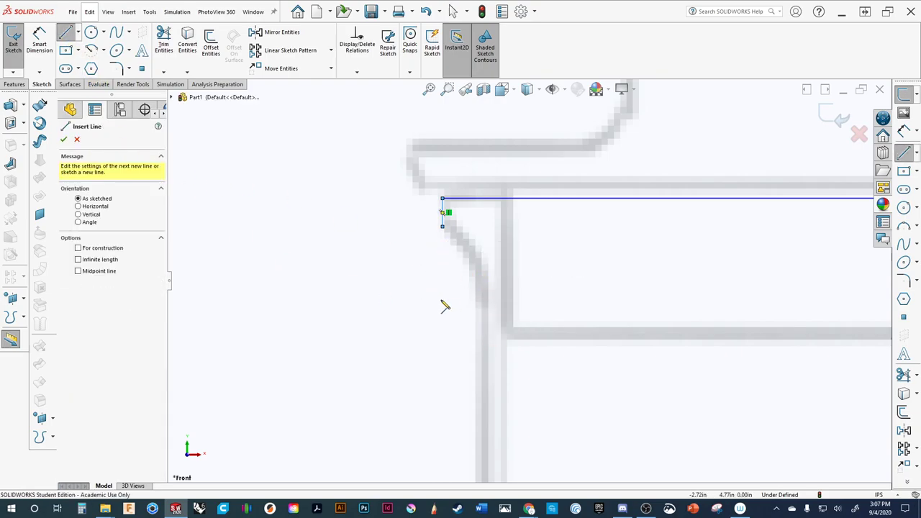
left_click(485, 285)
scroll(486, 336, "down", 15)
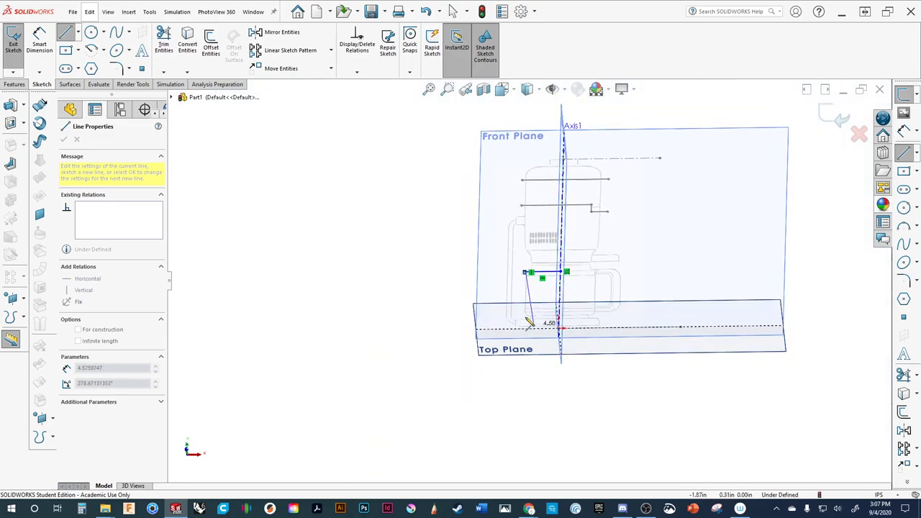
key("ctrl+1")
scroll(368, 431, "down", 8)
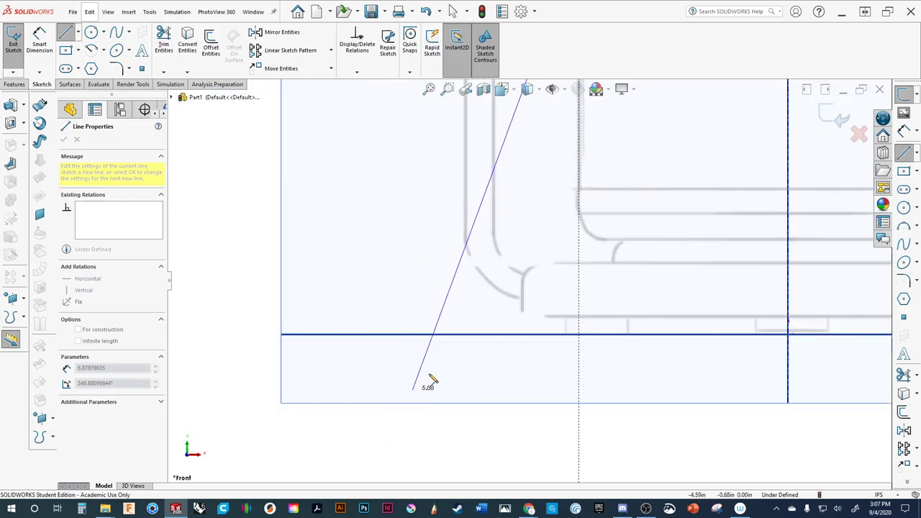
scroll(658, 156, "up", 3)
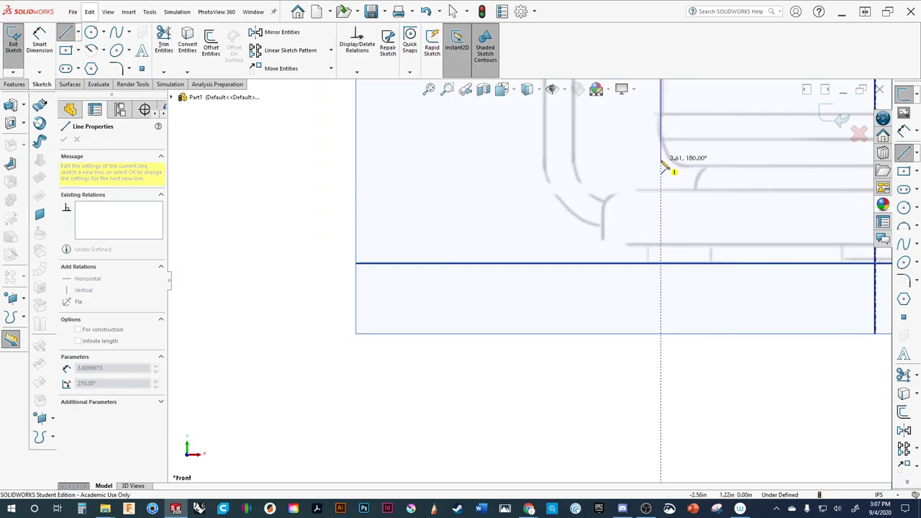
left_click(661, 166)
Sketch a horizontal line along the carafe's base to the central axis and a line about 3.86 in up the axis to the rim line.
scroll(712, 176, "up", 3)
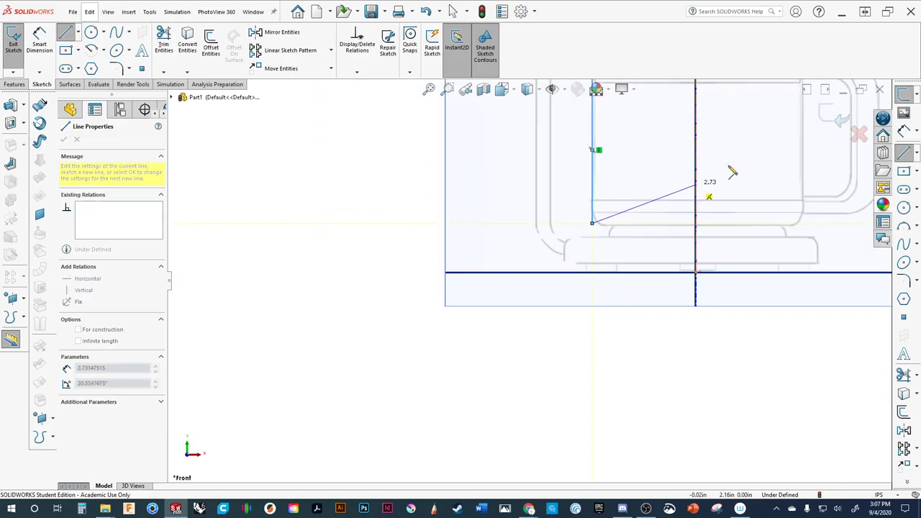
left_click(696, 227)
scroll(687, 202, "up", 5)
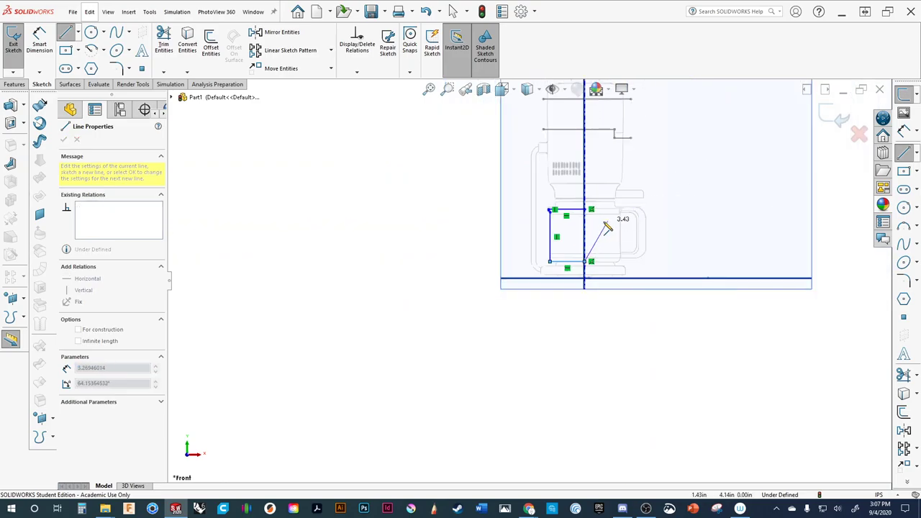
scroll(576, 219, "down", 5)
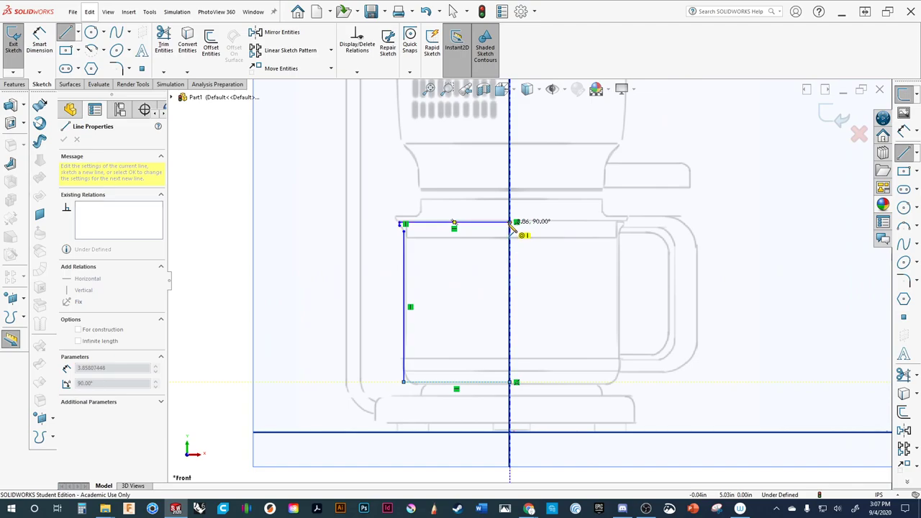
left_click(512, 223)
scroll(359, 241, "down", 4)
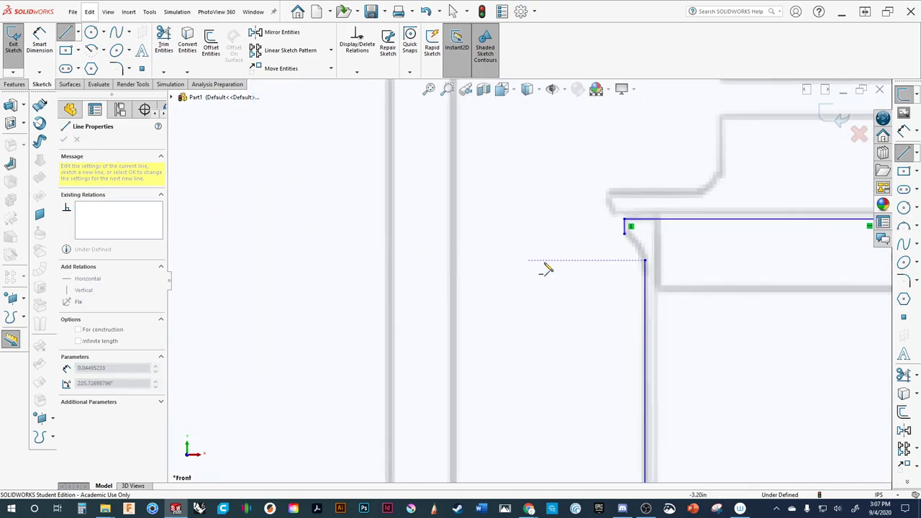
mouse_move(545, 269)
middle_mouse_down("ctrl")
mouse_move(510, 247)
mouse_move(323, 242)
middle_mouse_up("ctrl")
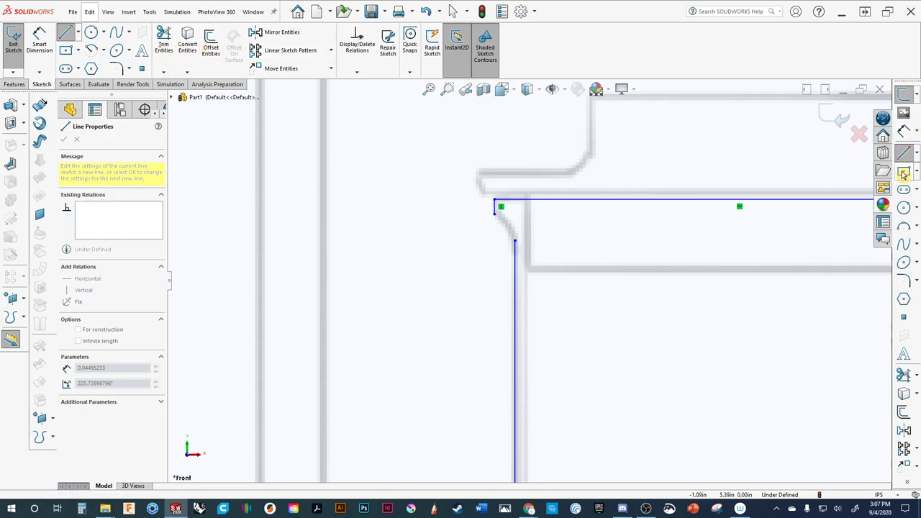
Sketch a three-point arc of about 0.14 in radius joining the short lip line to the carafe's outer wall line.
left_click(904, 228)
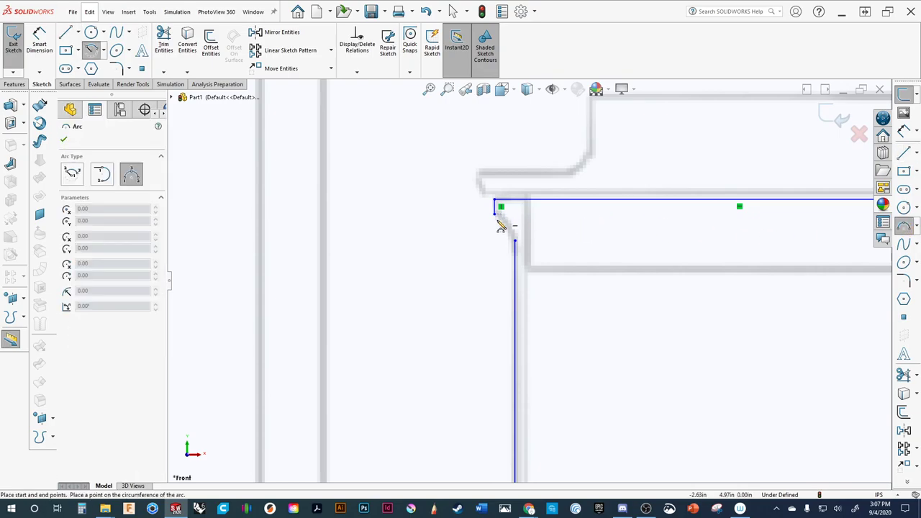
left_click(494, 211)
left_click(515, 245)
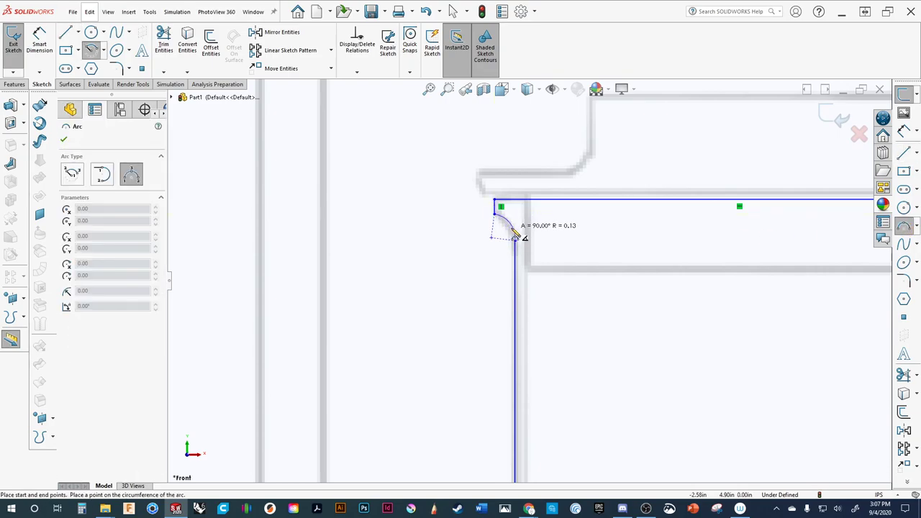
scroll(513, 235, "down", 3)
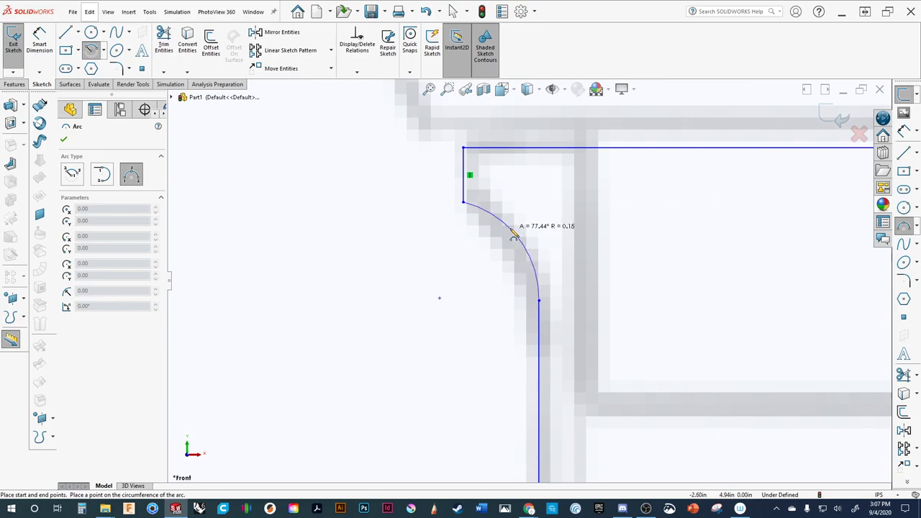
left_click(514, 234)
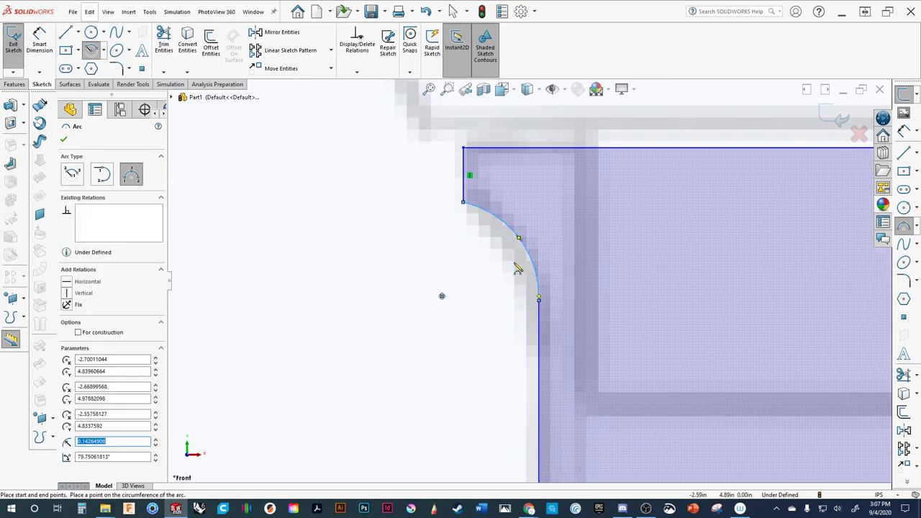
key("Escape")
scroll(512, 238, "up", 5)
scroll(512, 239, "up", 2)
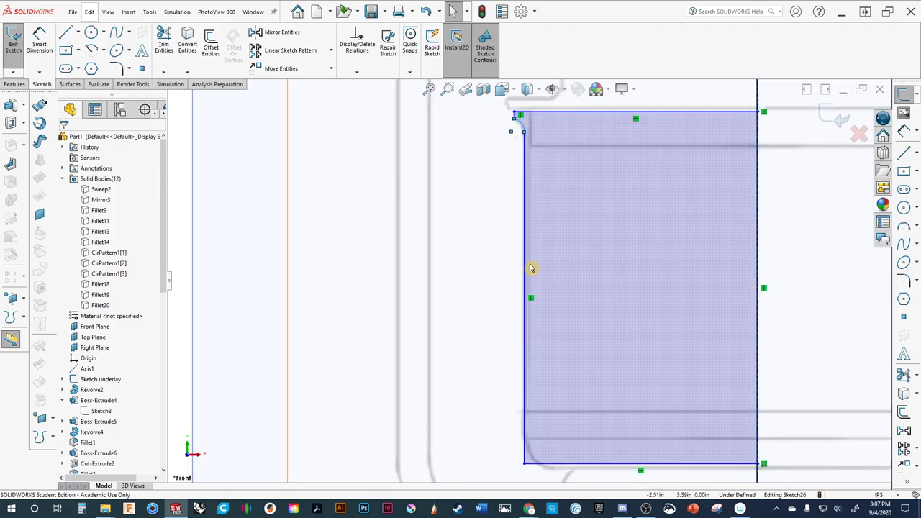
Move the carafe profile's base line slightly down onto the base line of the reference picture.
scroll(598, 223, "down", 5)
scroll(549, 290, "up", 5)
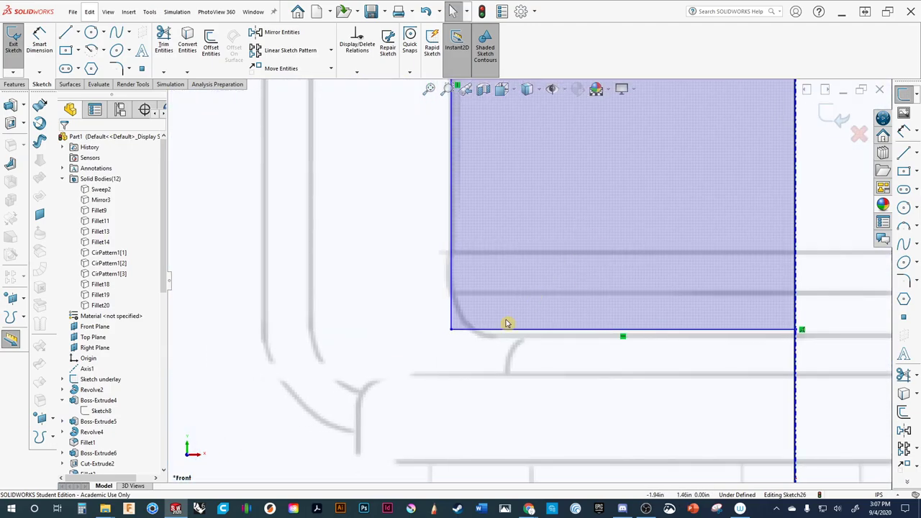
left_click(551, 332)
left_click_drag(551, 333, 551, 337)
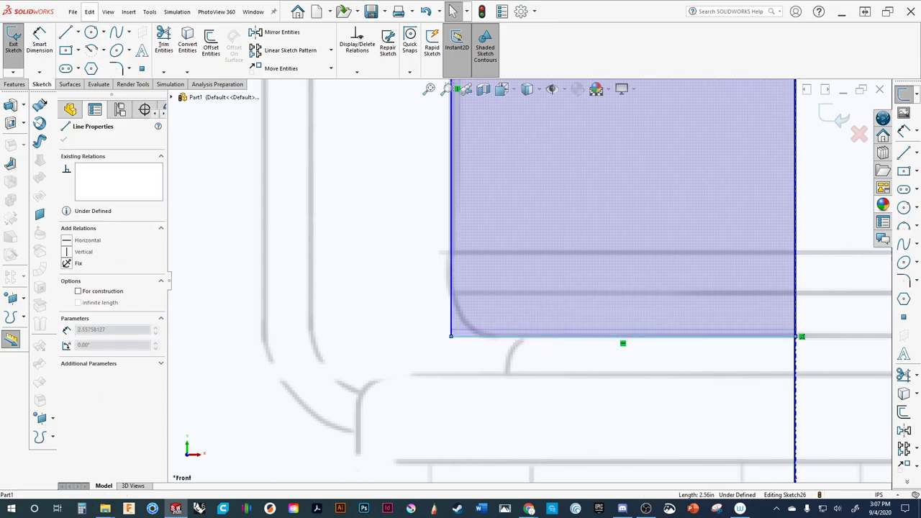
Round the carafe profile's lower outer corner with a 0.45 in sketch fillet.
left_click(905, 283)
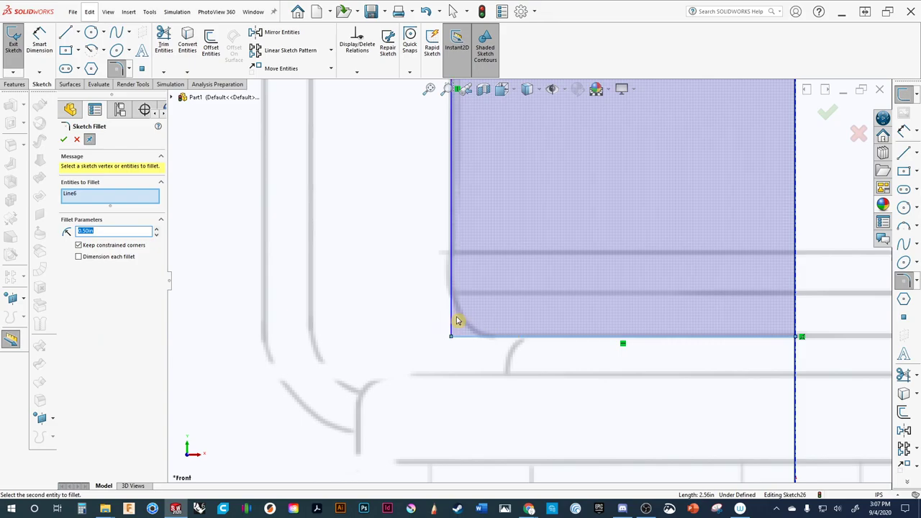
left_click(454, 317)
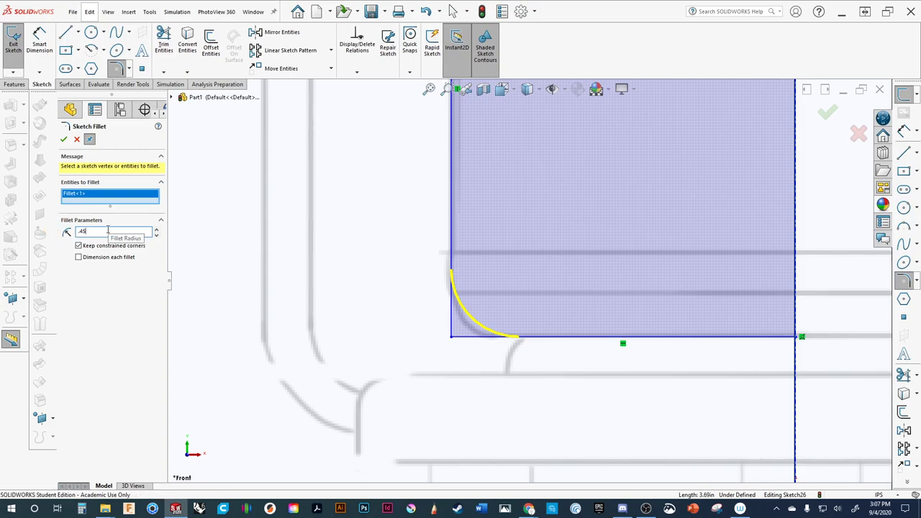
left_click(827, 113)
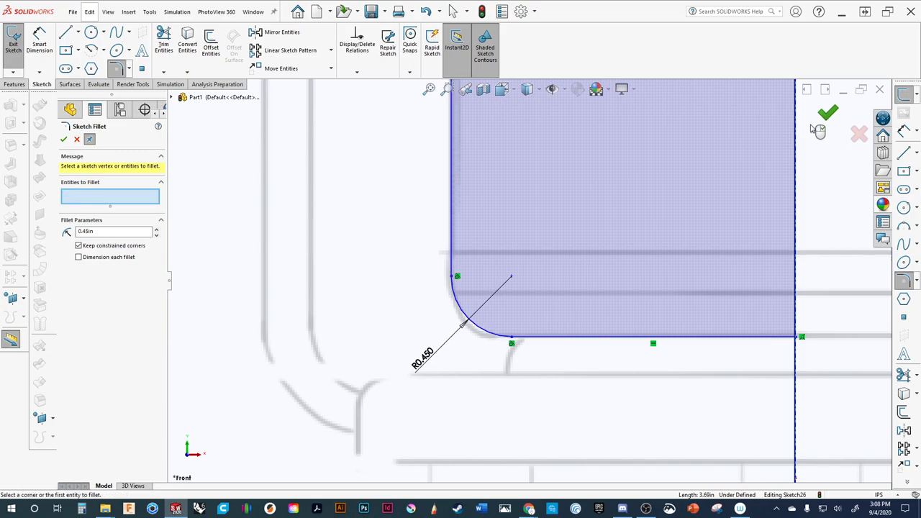
scroll(501, 238, "up", 5)
scroll(537, 273, "down", 6)
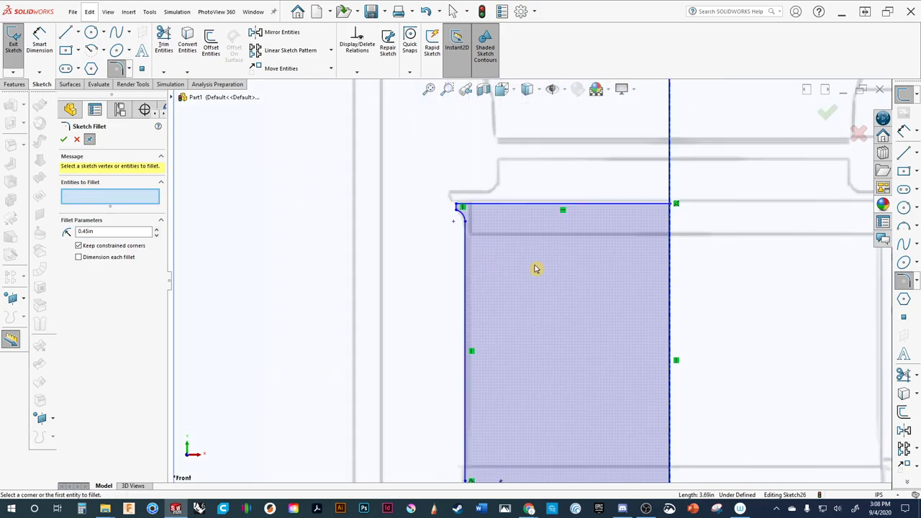
scroll(463, 279, "up", 5)
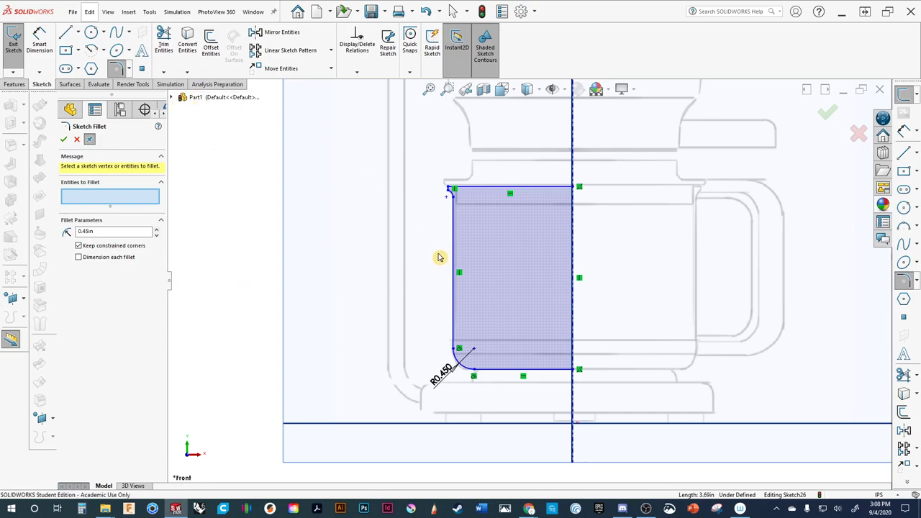
scroll(439, 258, "up", 2)
mouse_move(374, 272)
middle_mouse_down()
mouse_move(422, 323)
mouse_move(477, 302)
mouse_move(460, 295)
middle_mouse_up()
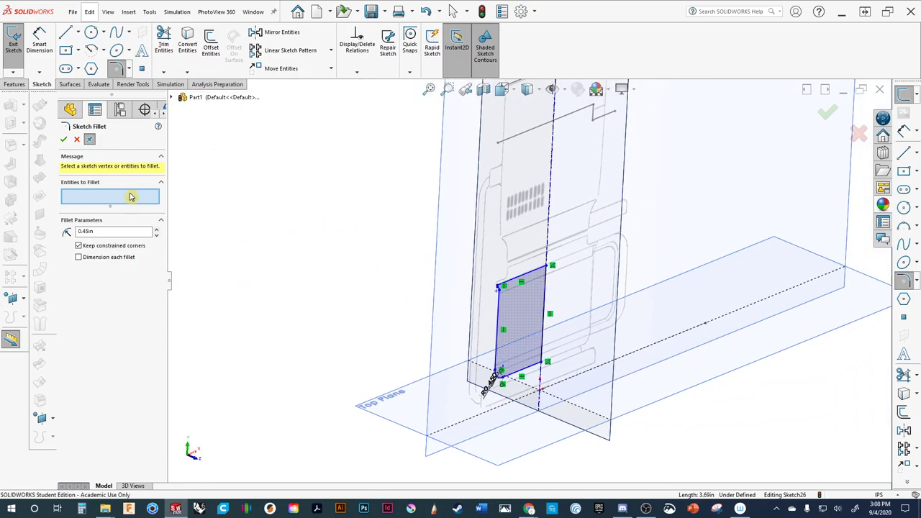
left_click(63, 140)
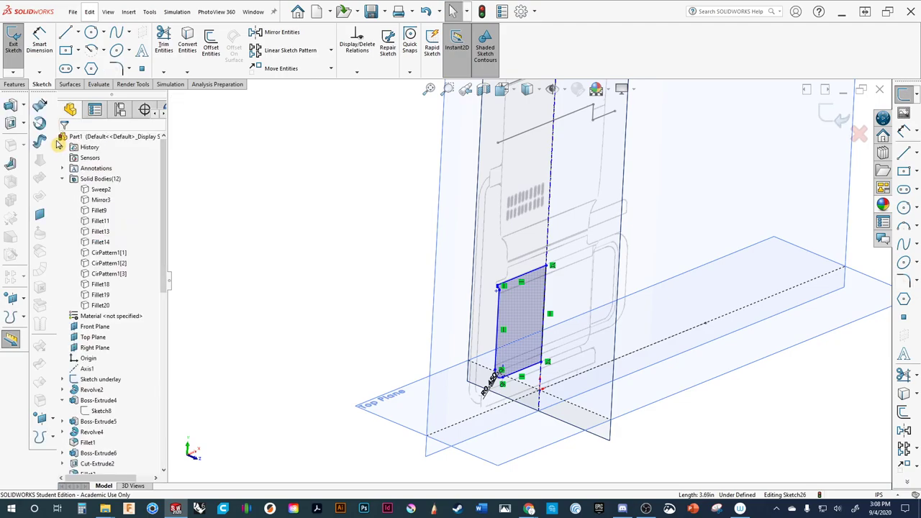
Revolve the carafe profile 360 degrees about the vertical centreline of the underlay sketch, without merging the result.
left_click(25, 106)
left_click(64, 114)
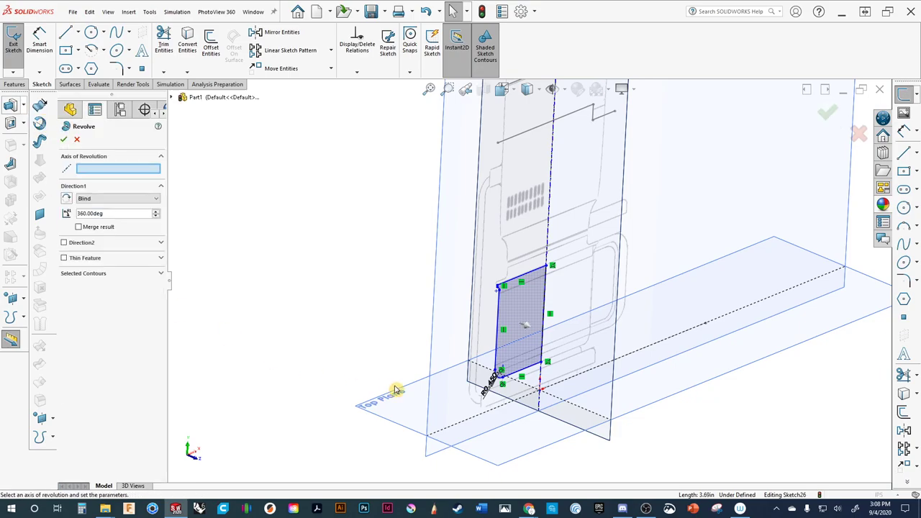
mouse_move(463, 346)
middle_mouse_down()
mouse_move(485, 341)
mouse_move(467, 358)
middle_mouse_up()
left_click(493, 335)
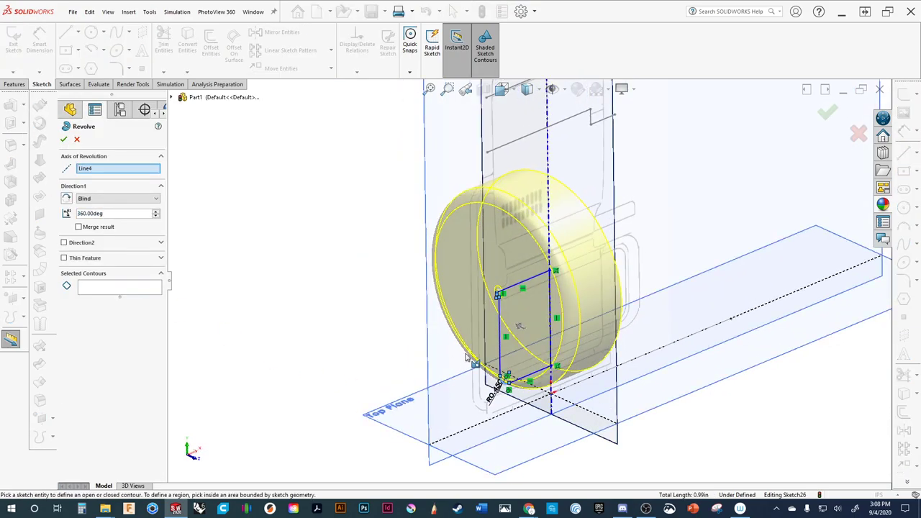
left_click(120, 170)
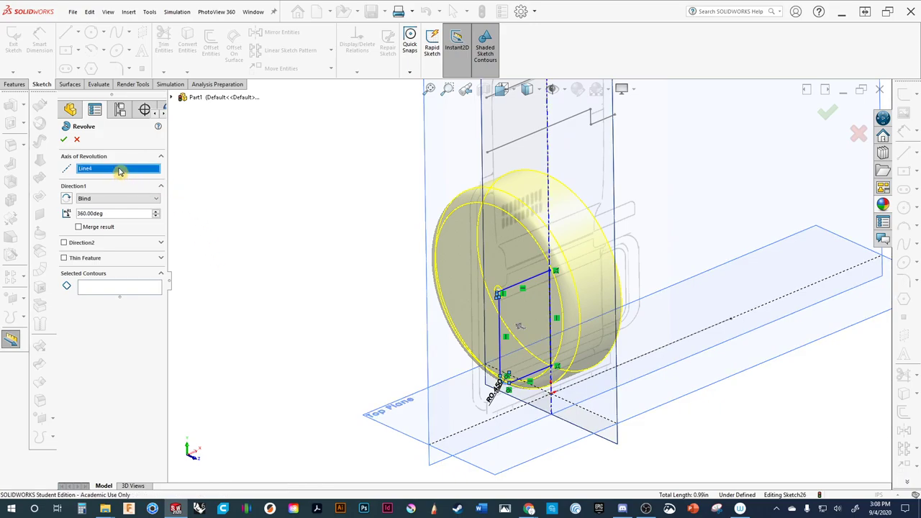
left_click(548, 152)
scroll(601, 351, "down", 2)
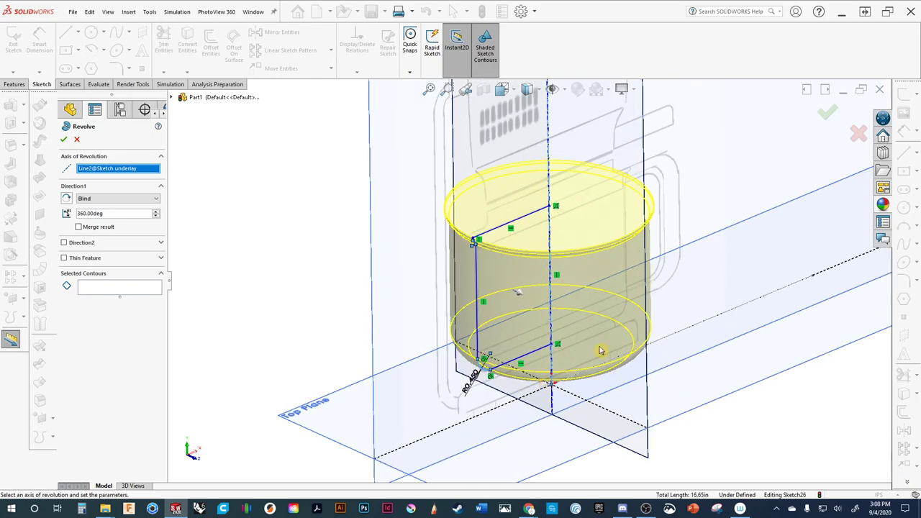
left_click(827, 111)
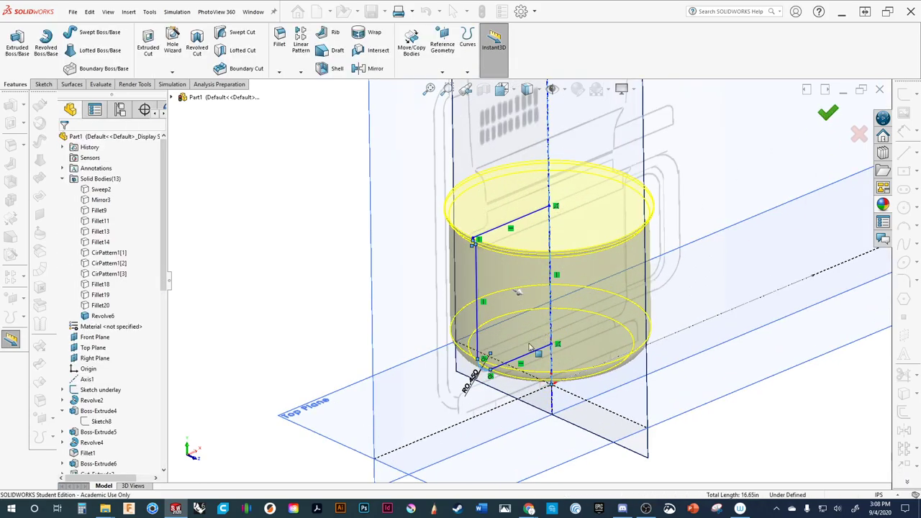
Shell the carafe body inward to a 0.125 in wall thickness, removing its top face.
middle_click_drag(556, 340, 464, 324)
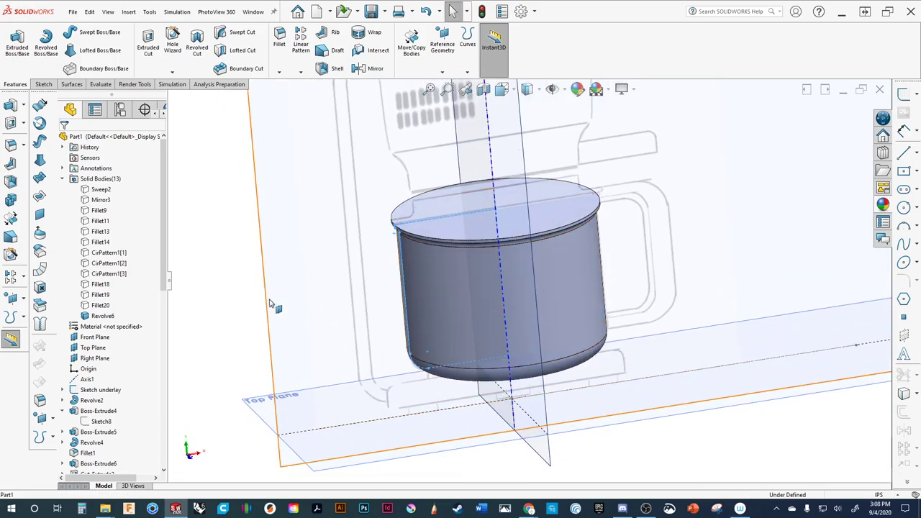
left_click(322, 72)
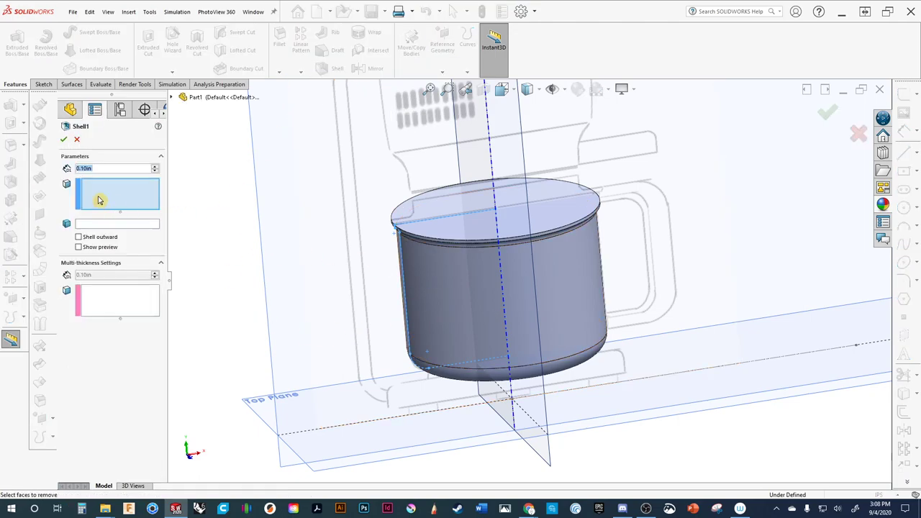
left_click(100, 198)
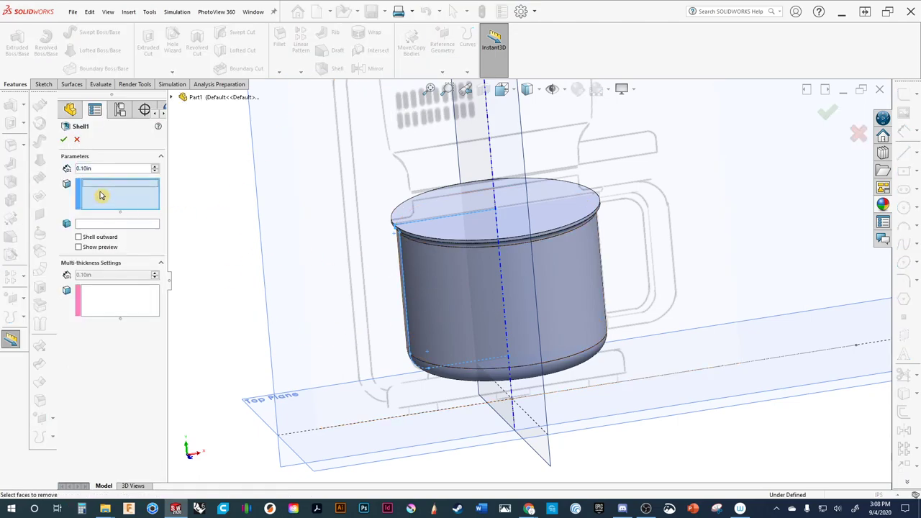
left_click(440, 233)
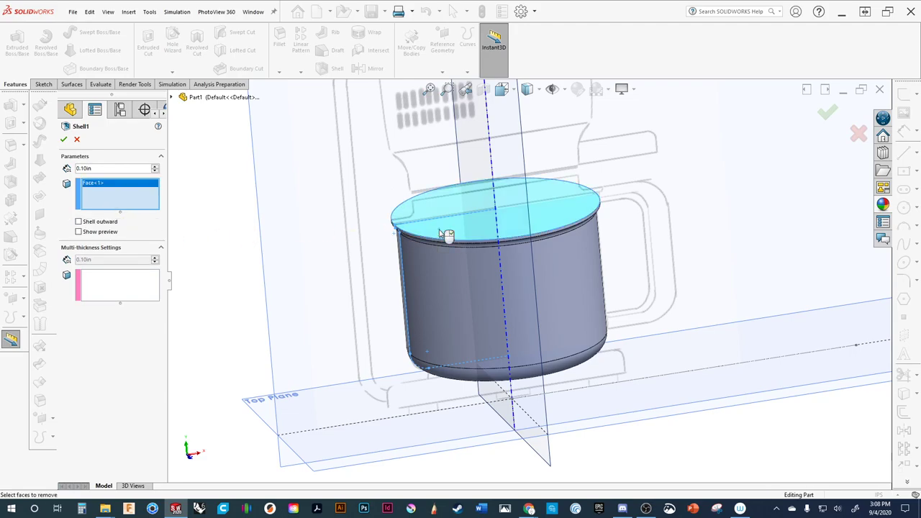
left_click(79, 232)
scroll(411, 274, "down", 4)
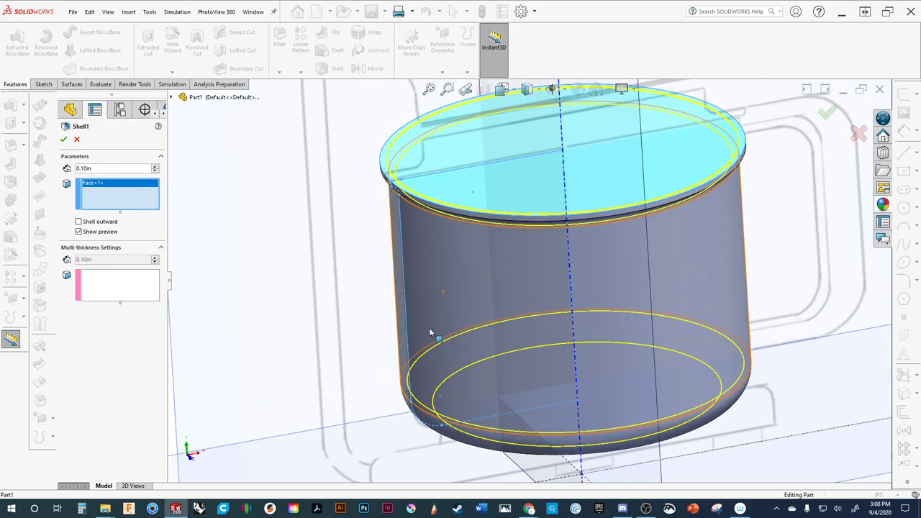
middle_click_drag(430, 332, 467, 291)
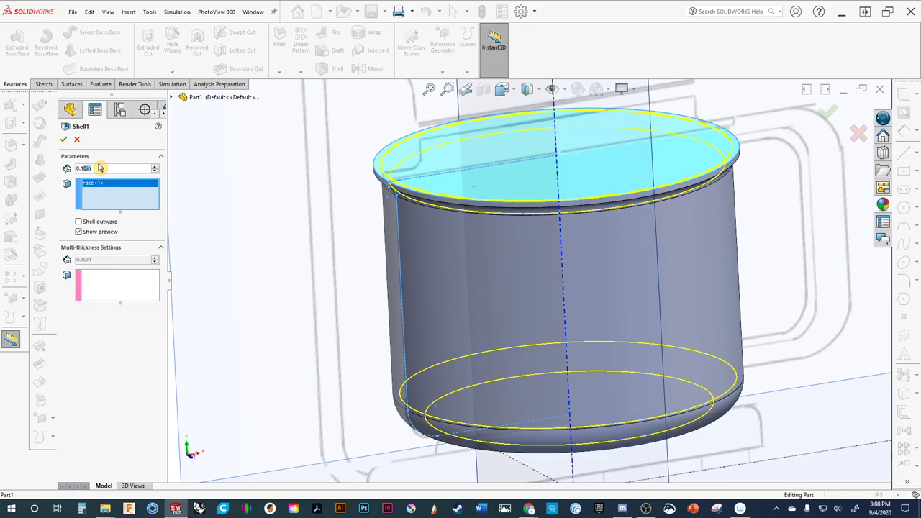
type("125")
key("Return")
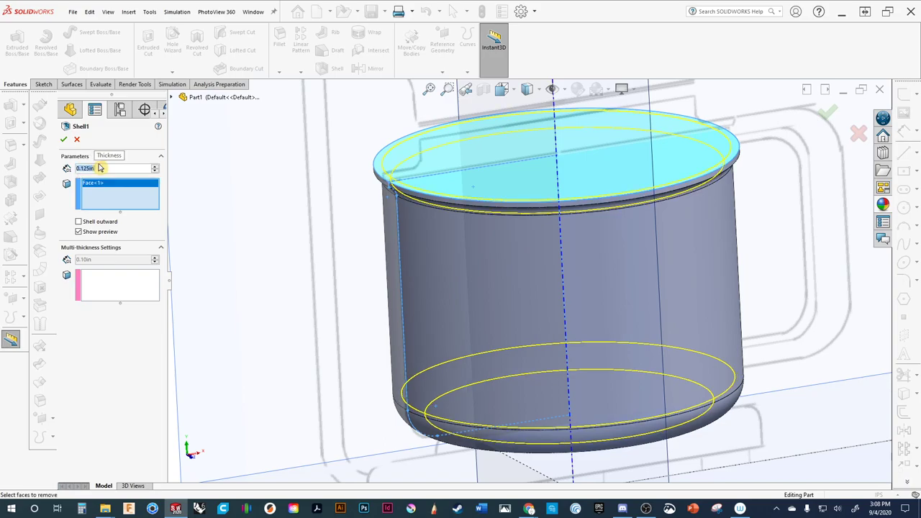
left_click(825, 119)
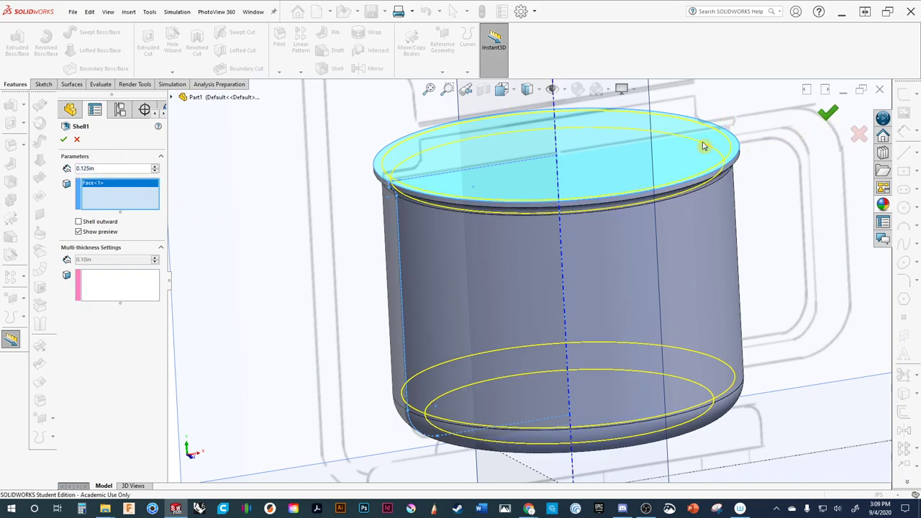
Fillet the upper and lower outer edges of the carafe's rim with a 0.025 in radius.
middle_click_drag(434, 207, 374, 195)
scroll(417, 233, "down", 5)
mouse_move(417, 234)
middle_mouse_down()
mouse_move(411, 180)
mouse_move(403, 181)
mouse_move(420, 231)
middle_mouse_up()
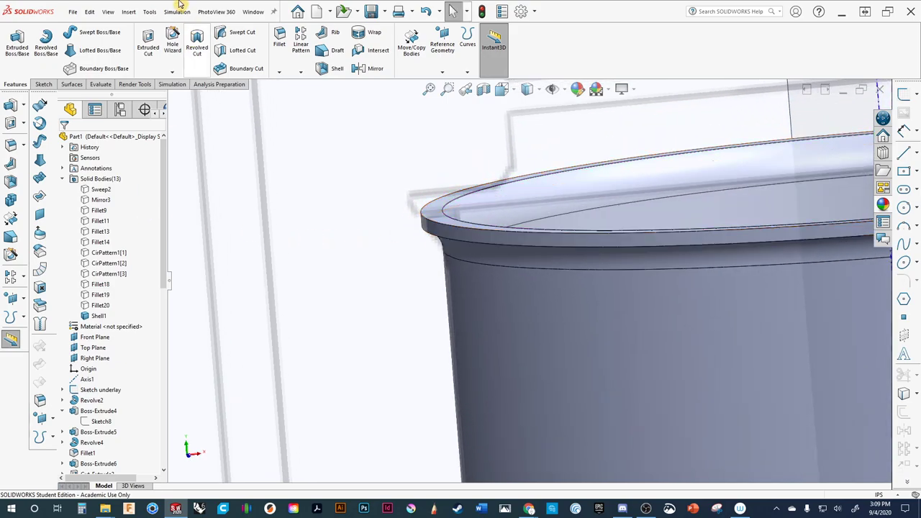
left_click(277, 42)
scroll(382, 240, "down", 2)
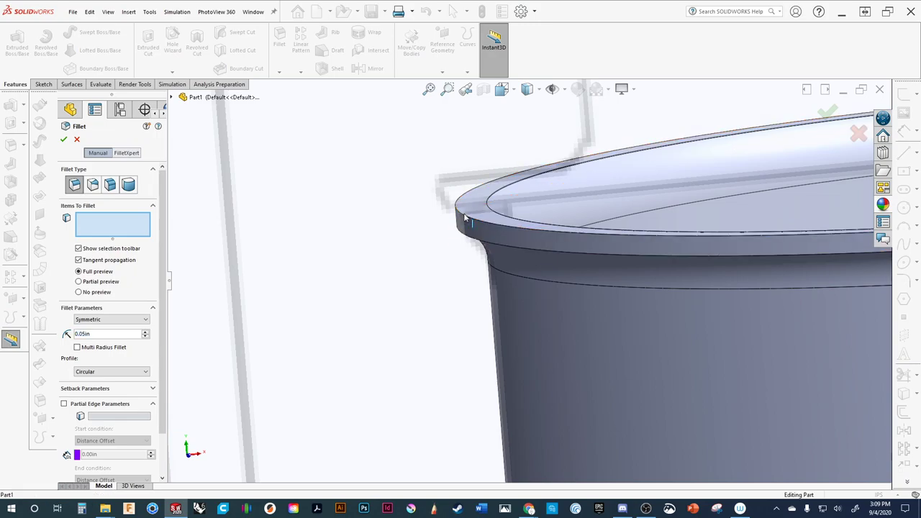
left_click(464, 221)
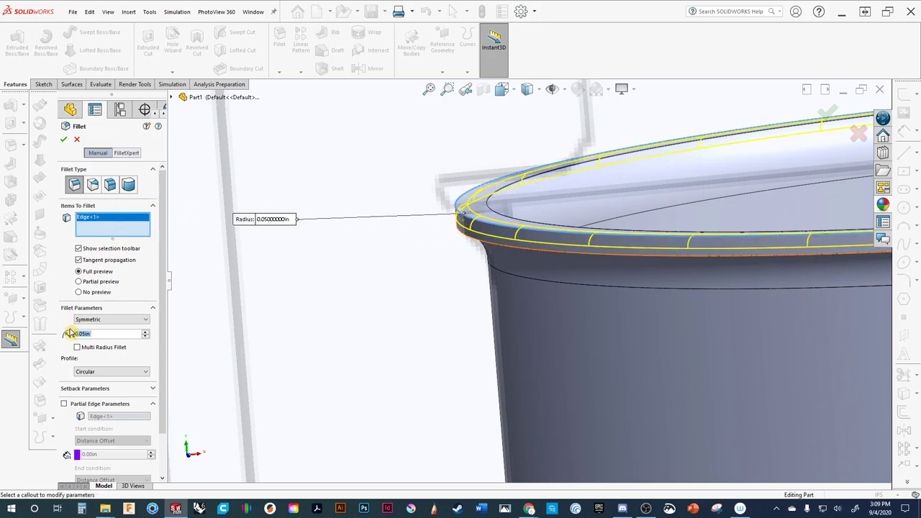
type(".025")
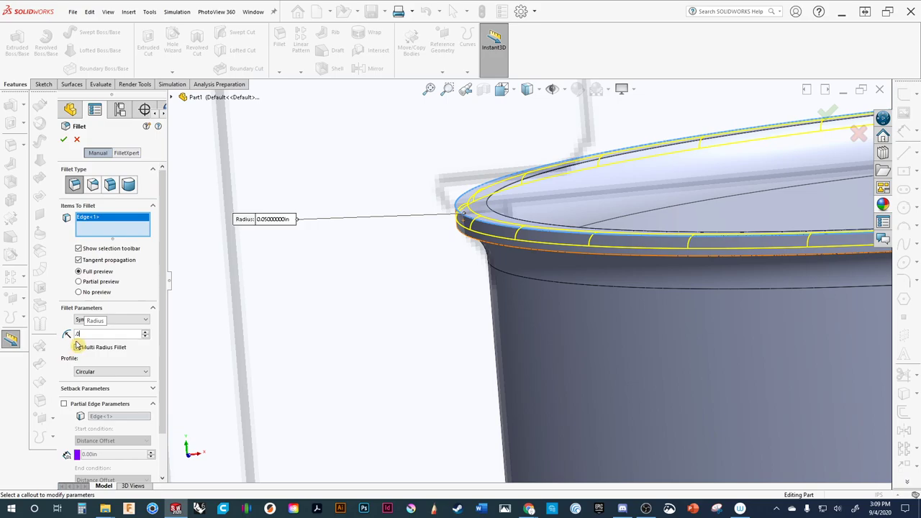
left_click(469, 242)
left_click(64, 139)
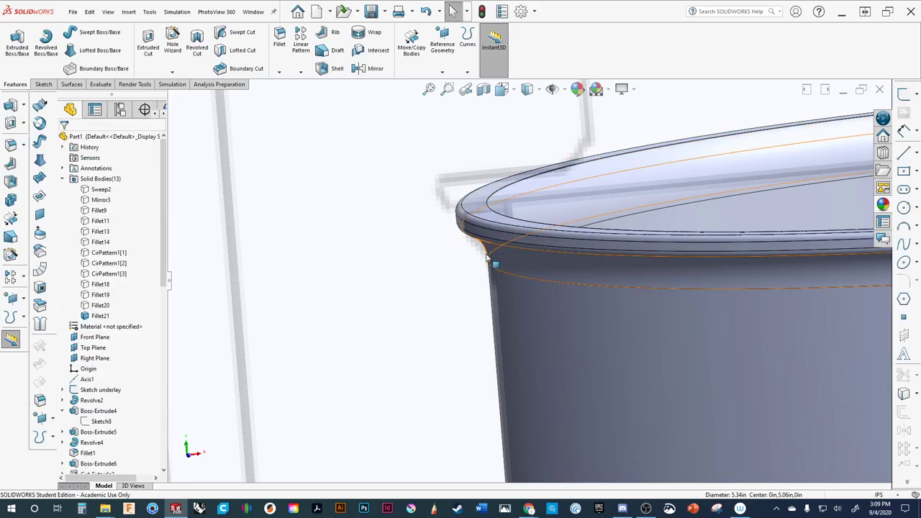
Fillet the inner top edge of the carafe's rim with a 0.725 in radius.
middle_click_drag(493, 263, 282, 197)
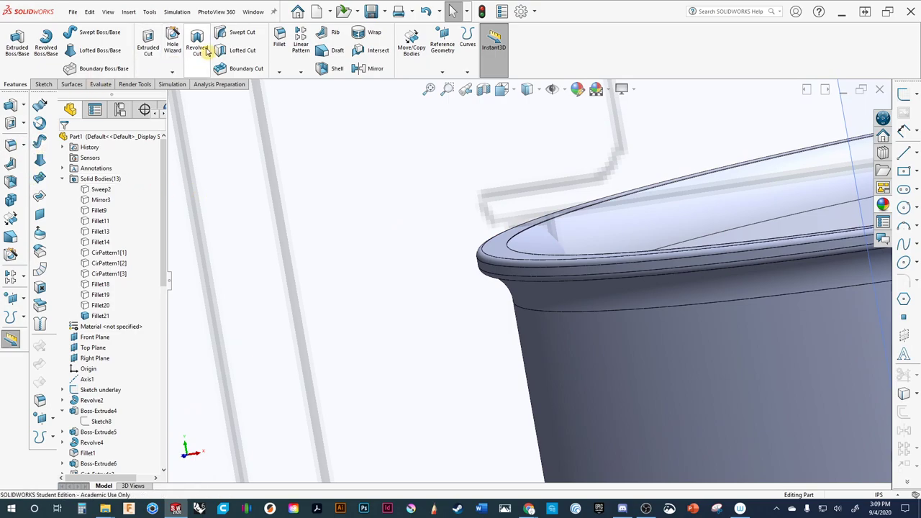
left_click(279, 40)
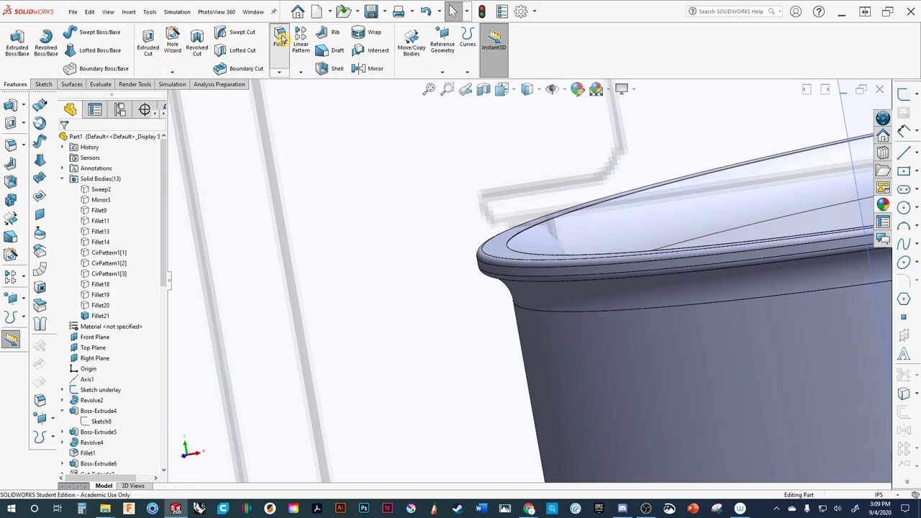
left_click(513, 240)
left_click(512, 240)
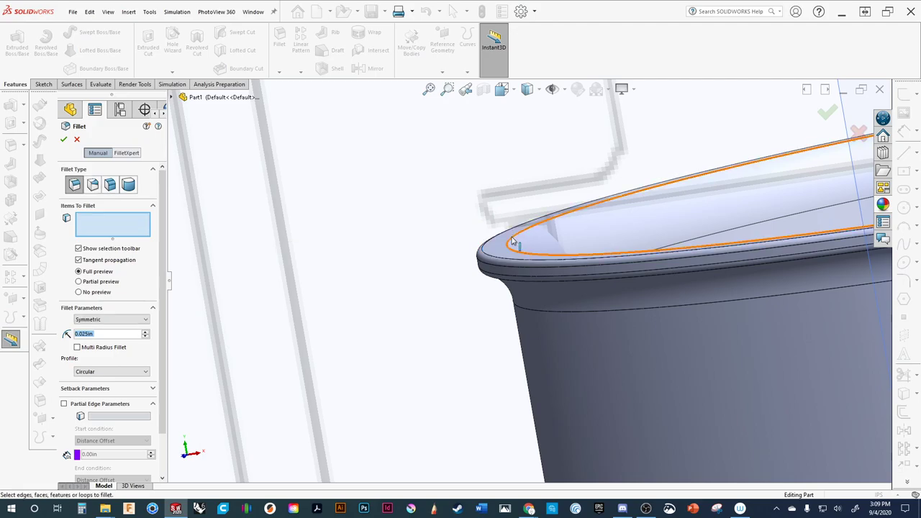
left_click(510, 239)
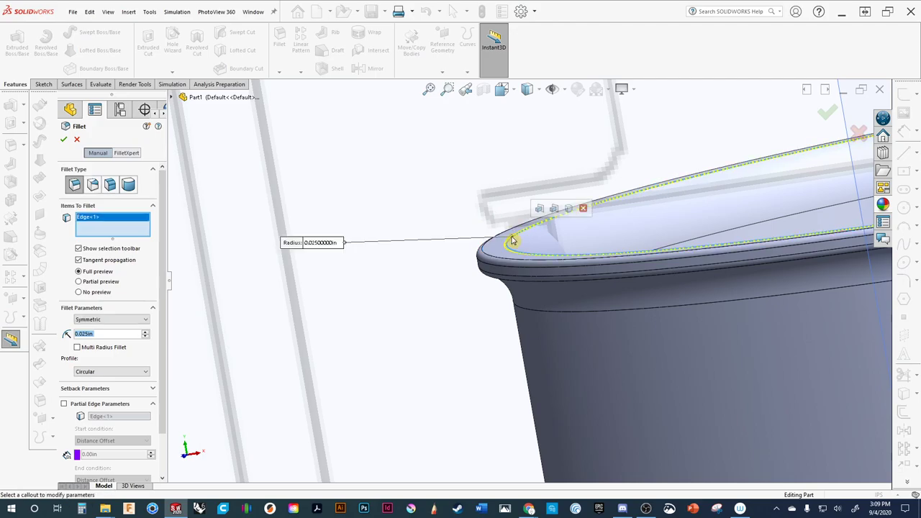
left_click(145, 330)
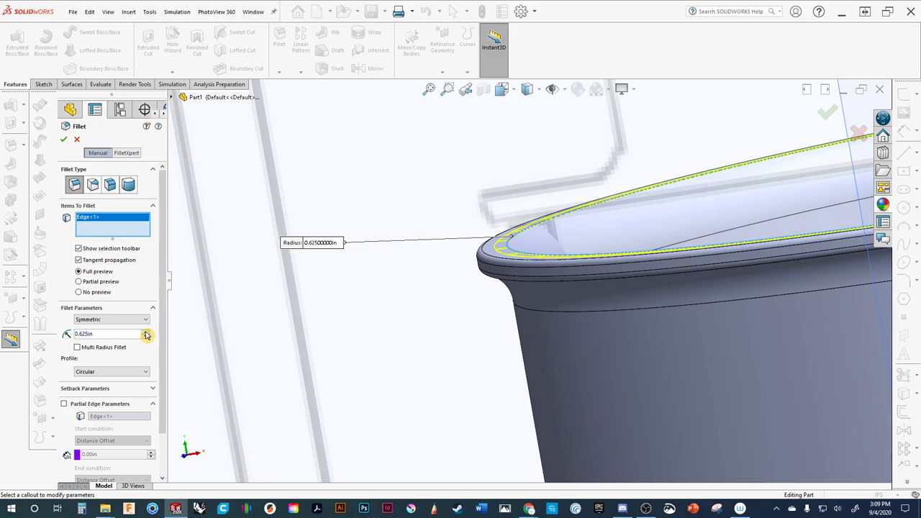
left_click(144, 331)
left_click(835, 115)
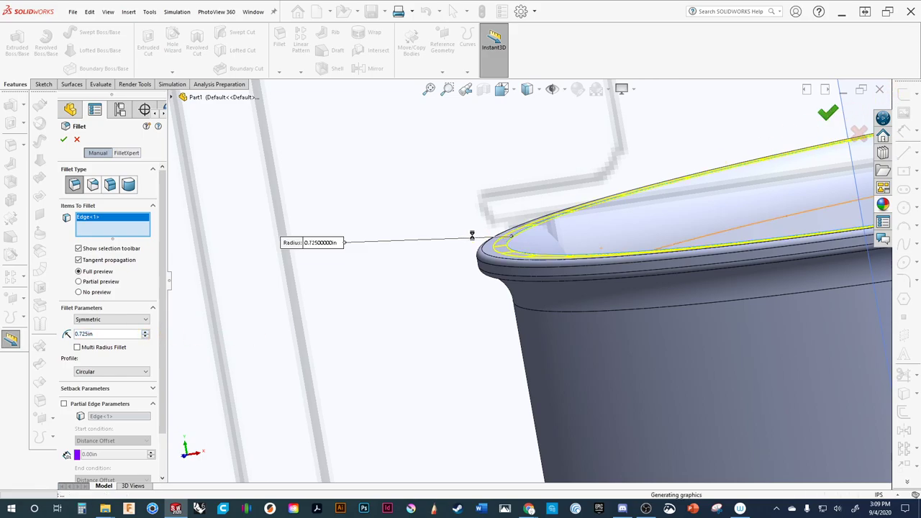
Start a sketch on the Front Plane and display the model with hidden lines visible.
middle_click_drag(696, 162, 474, 327)
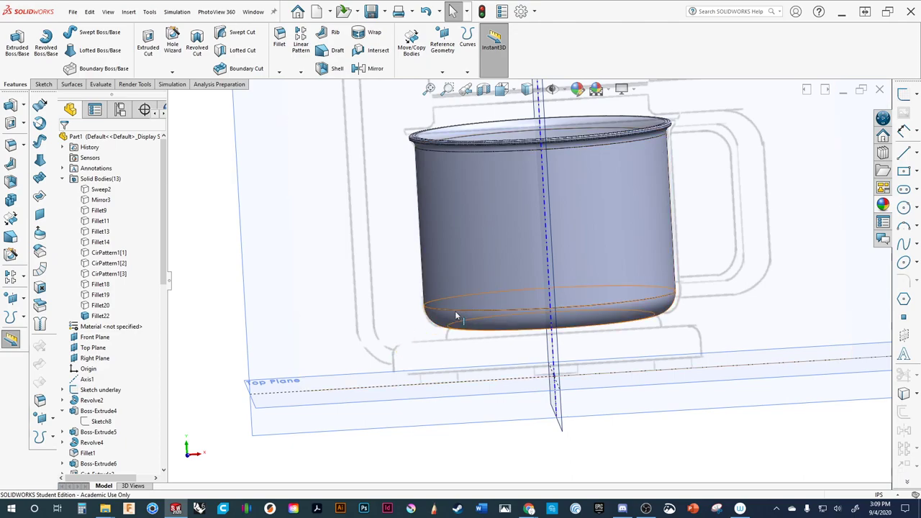
left_click(247, 335)
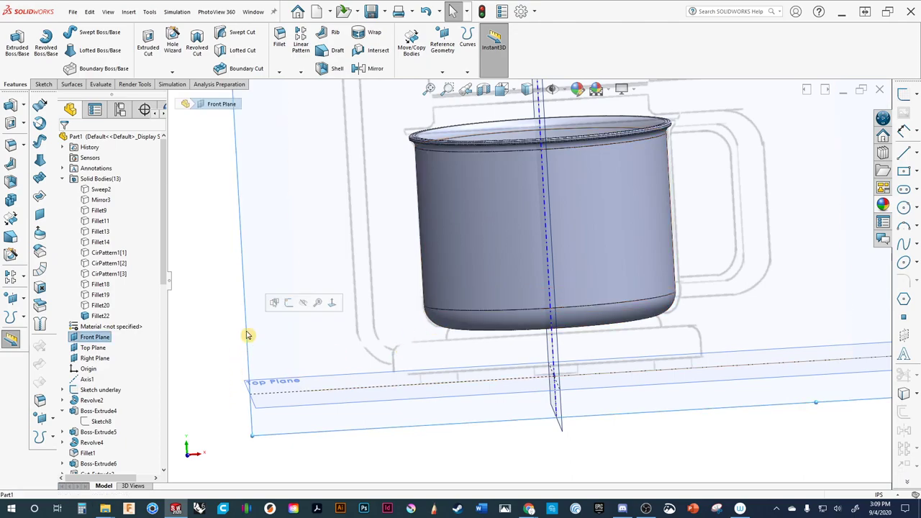
left_click(288, 303)
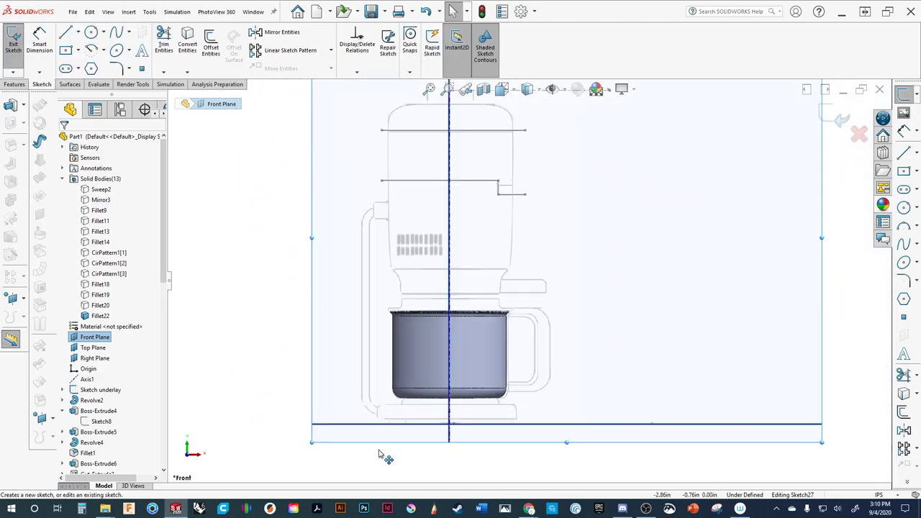
scroll(438, 309, "down", 10)
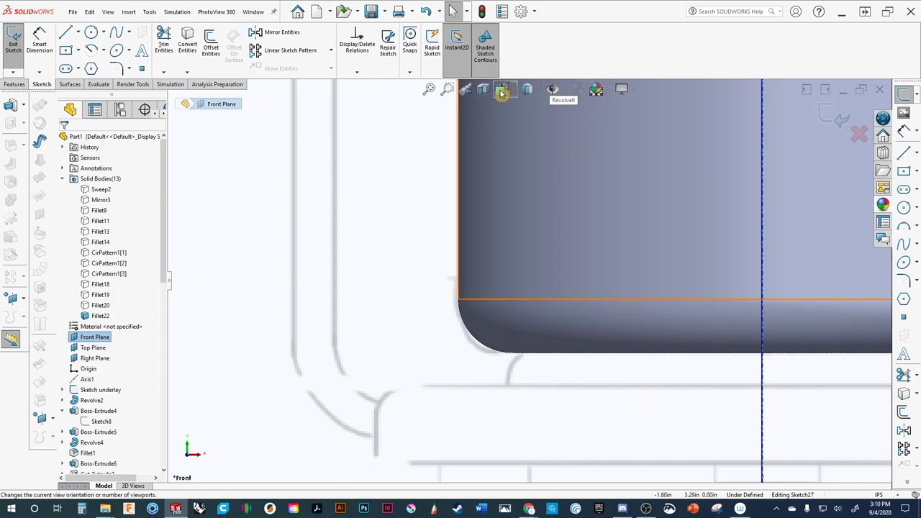
left_click(515, 91)
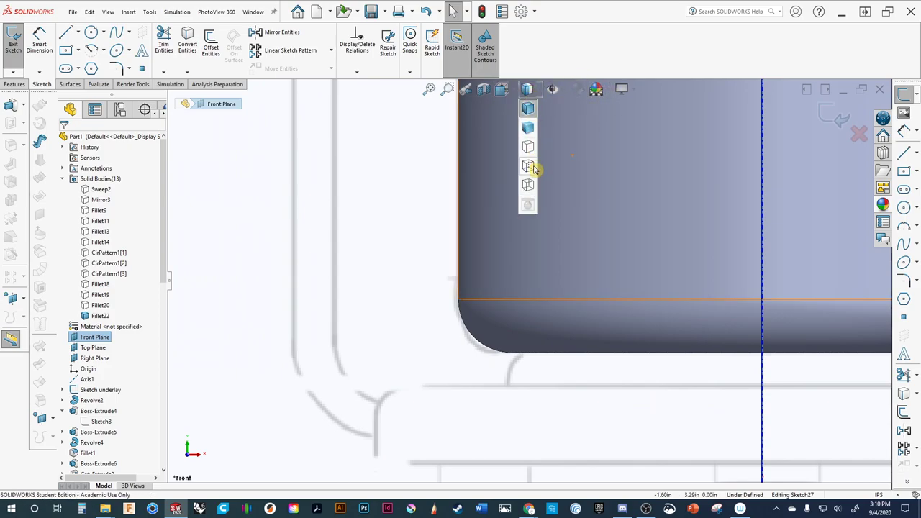
left_click(528, 203)
scroll(482, 311, "down", 2)
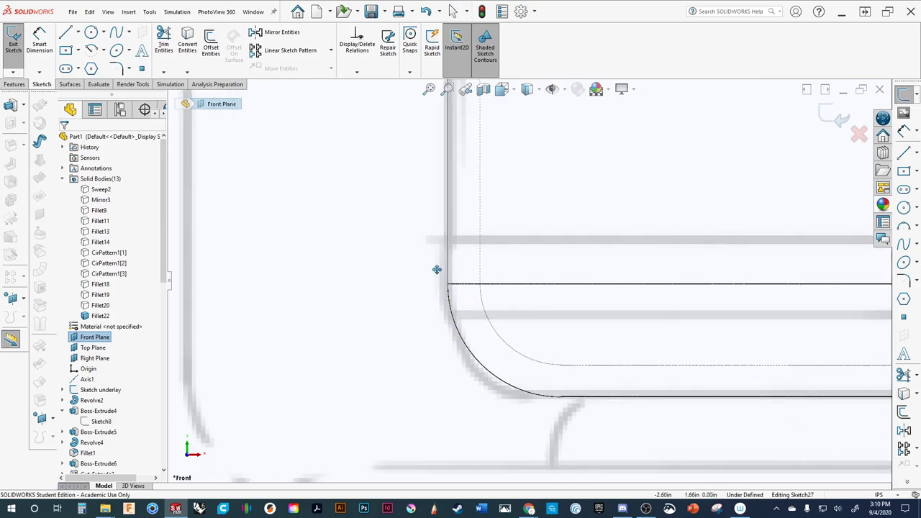
middle_click_drag(434, 267, 426, 309, "ctrl")
left_click(72, 50)
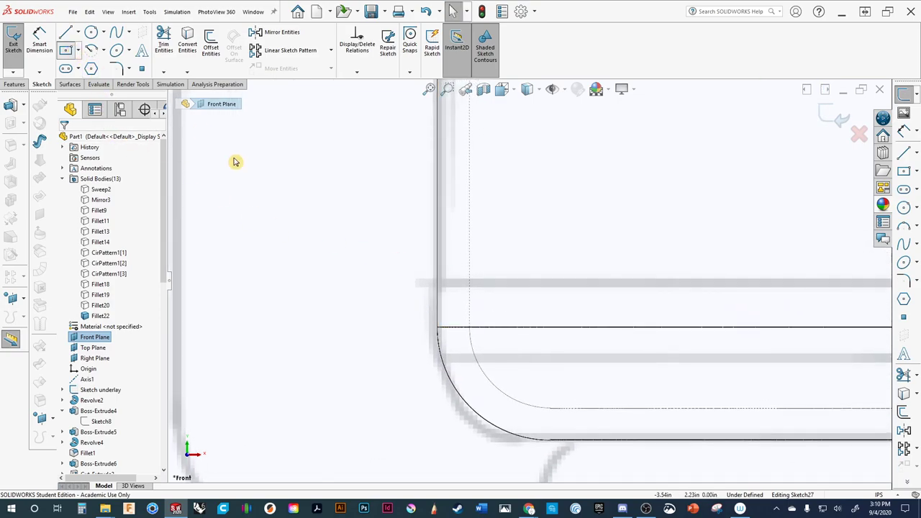
scroll(363, 281, "down", 1)
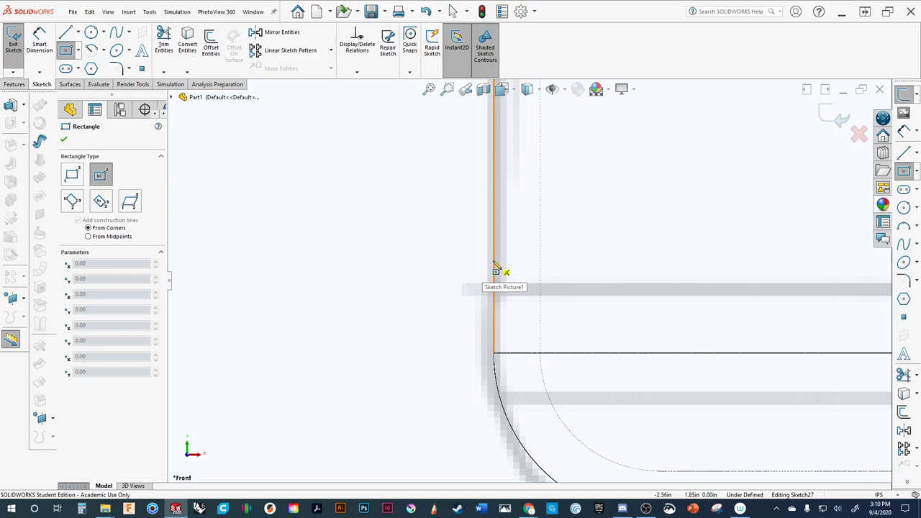
left_click(510, 169)
key("Escape")
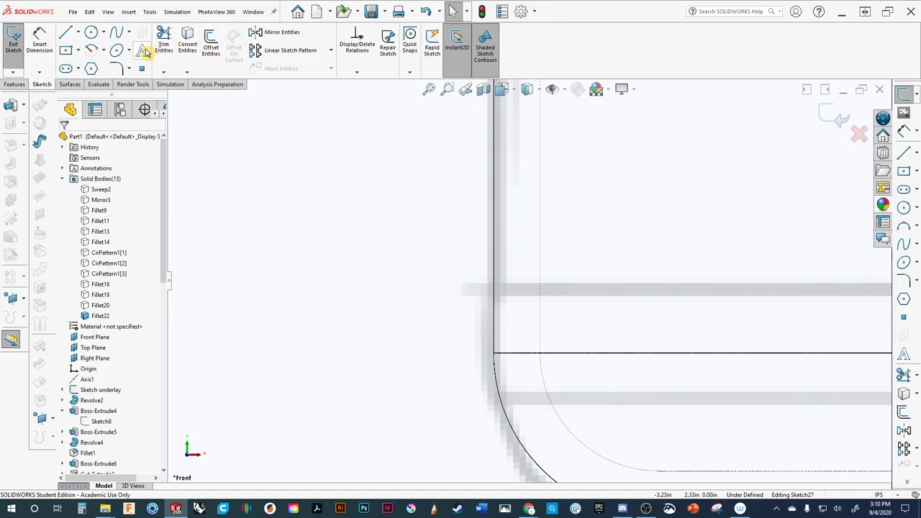
Draw a corner rectangle about 0.02 in wide and 0.26 in tall against the carafe's outer wall, directly above the rounded bottom corner.
left_click(916, 172)
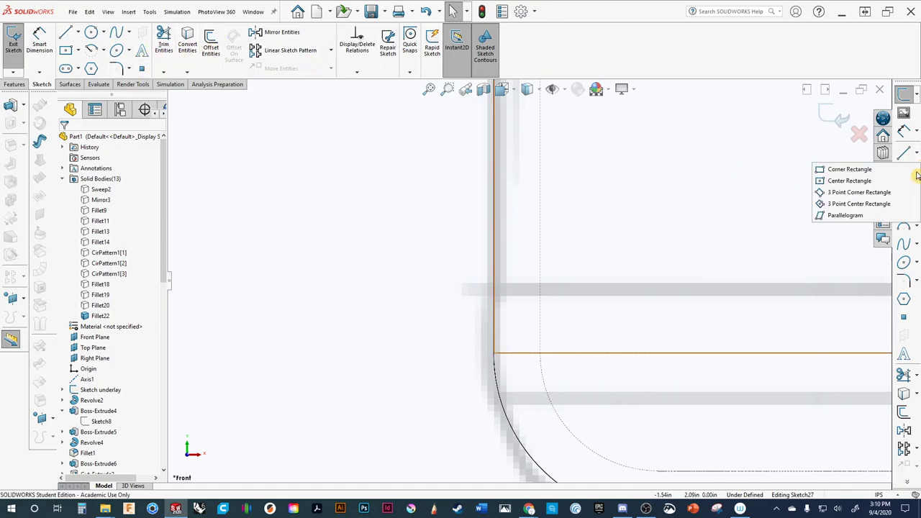
left_click(852, 171)
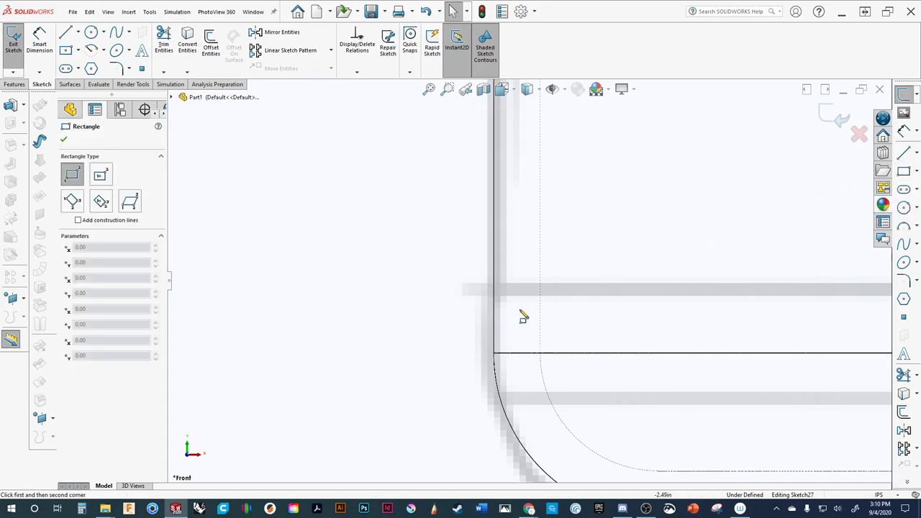
left_click(493, 260)
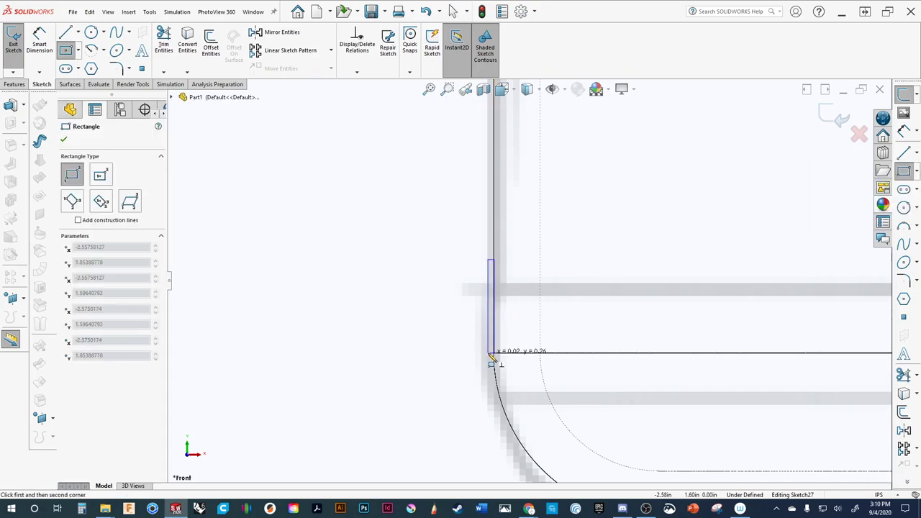
left_click(492, 357)
Examine how the thin rectangle lines up with the carafe wall and the band drawn in the underlay image.
scroll(489, 355, "up", 5)
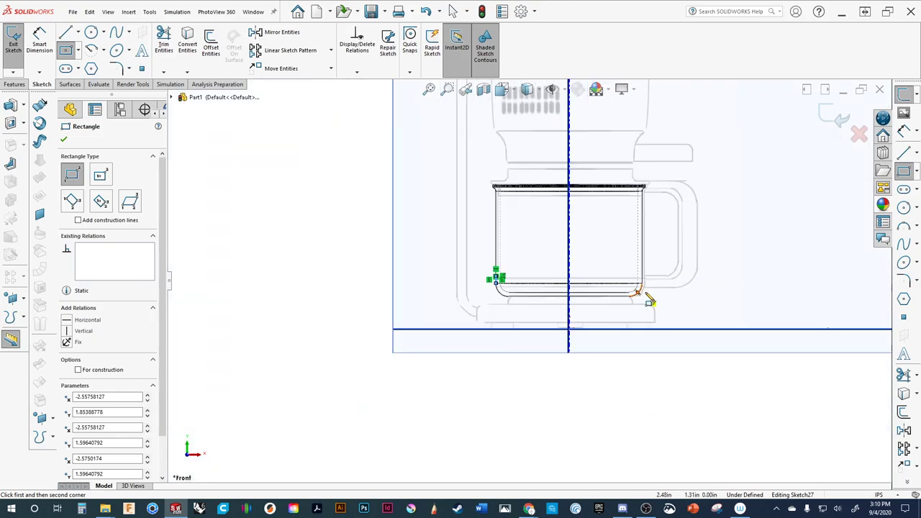
scroll(649, 301, "down", 5)
middle_click_drag(496, 335, 736, 343, "ctrl")
scroll(392, 306, "down", 3)
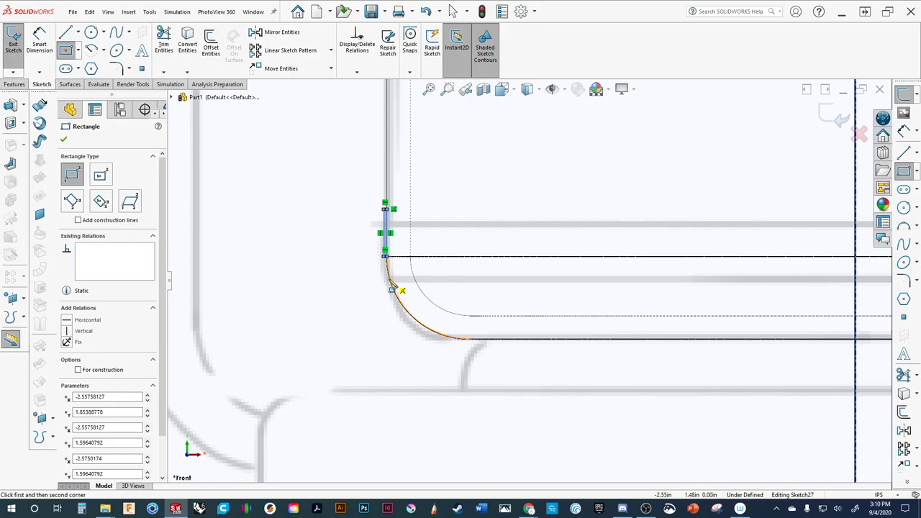
scroll(396, 319, "down", 4)
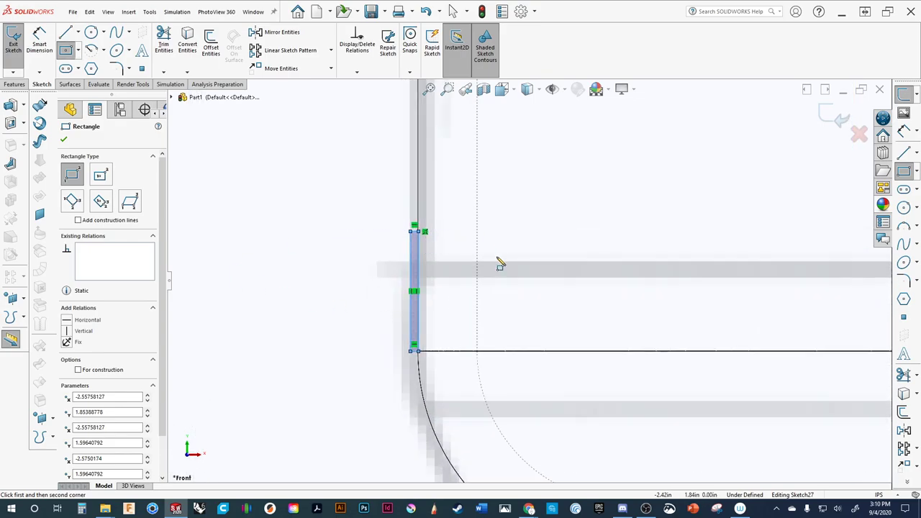
scroll(500, 264, "up", 6)
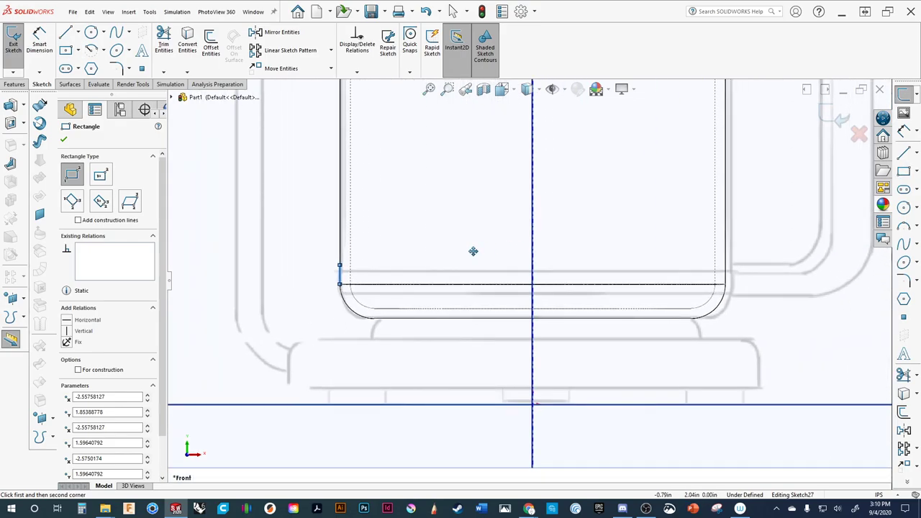
scroll(461, 254, "down", 5)
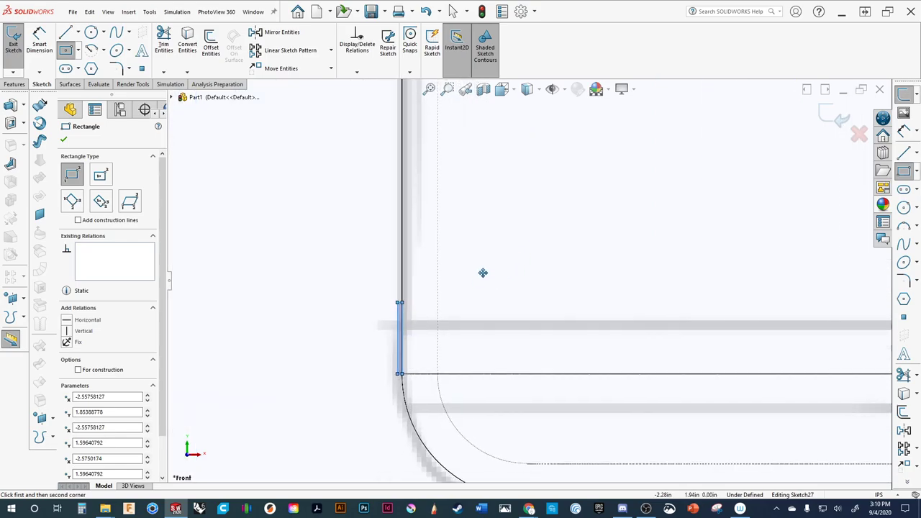
scroll(482, 273, "down", 2)
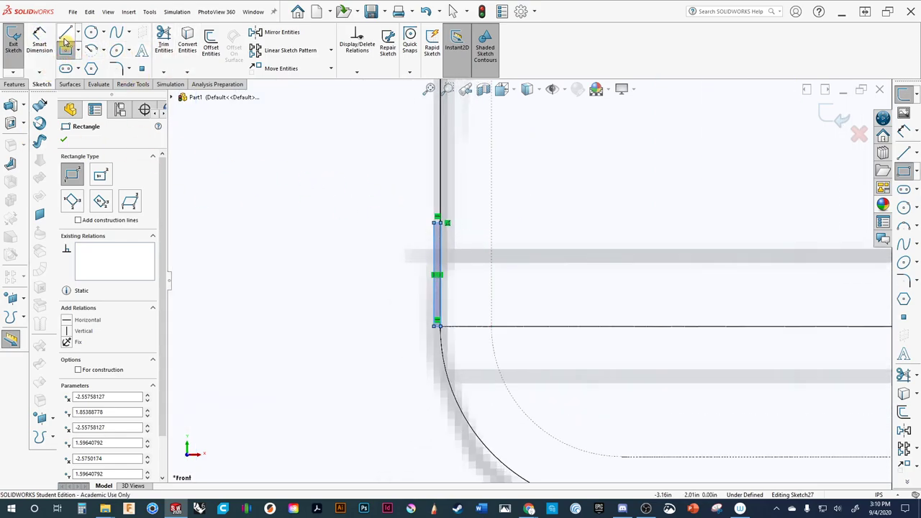
left_click(41, 36)
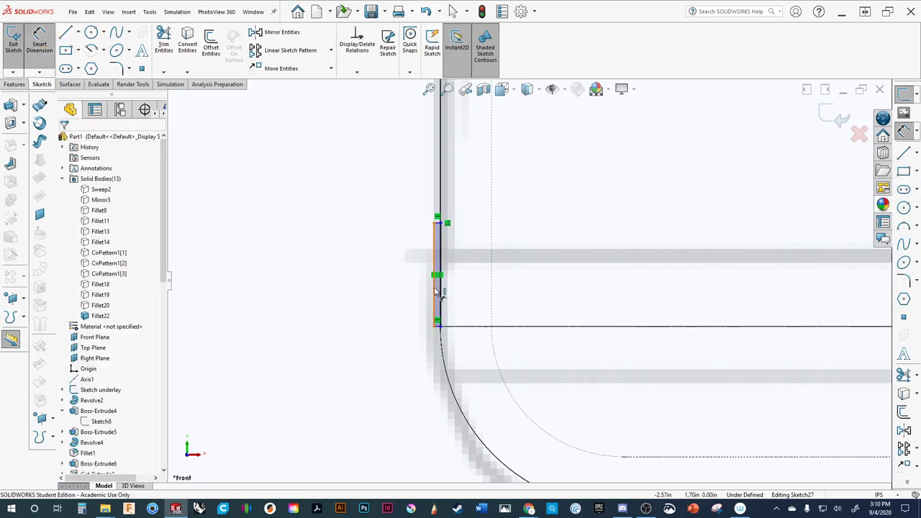
scroll(421, 340, "down", 5)
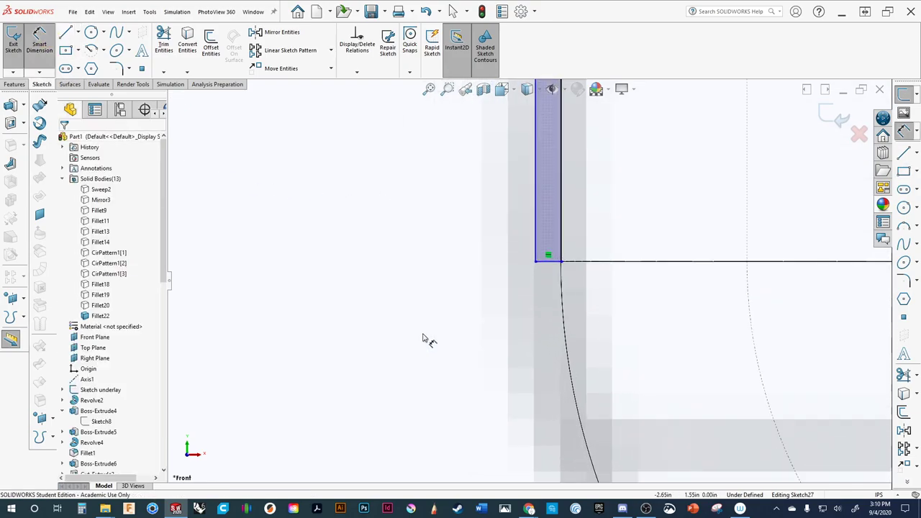
left_click(546, 265)
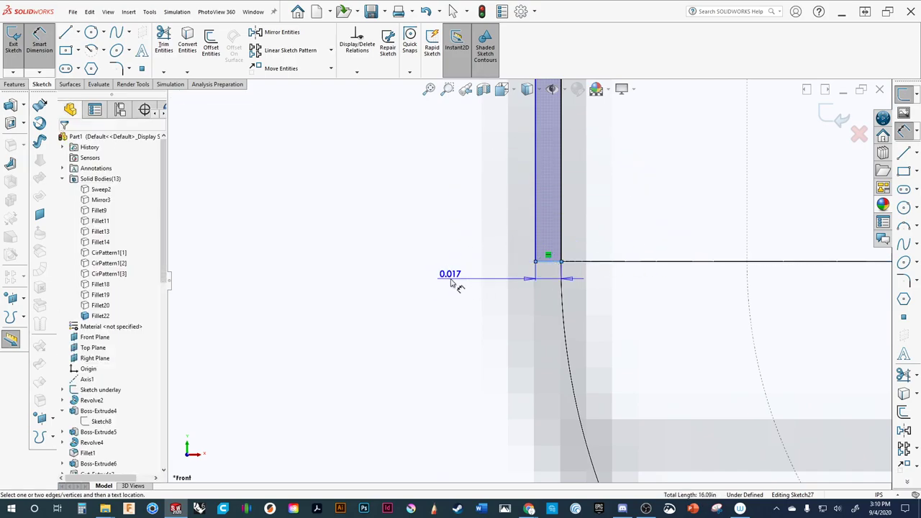
key("Escape")
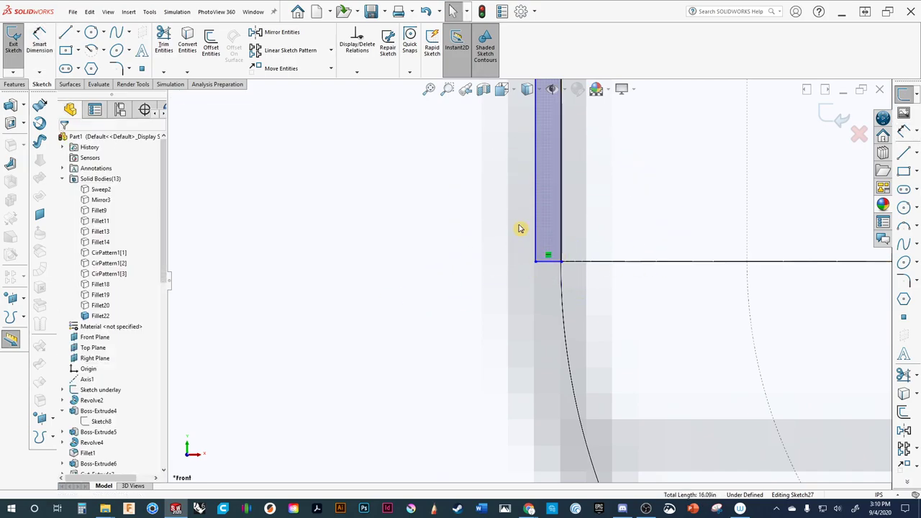
Fix the rectangle's lower edge in place and dimension the rectangle's height to 0.35 in.
scroll(520, 228, "up", 1)
middle_click_drag(513, 220, 436, 293, "ctrl")
scroll(449, 223, "up", 1)
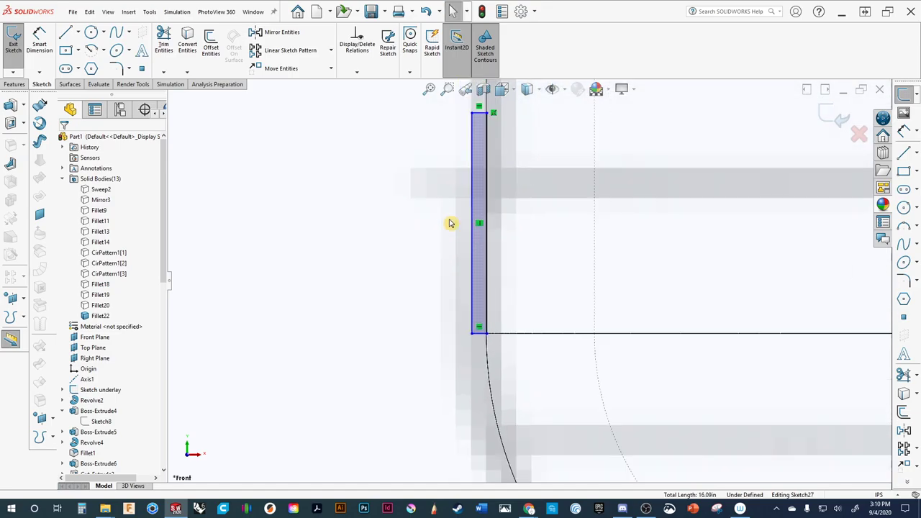
left_click(481, 334)
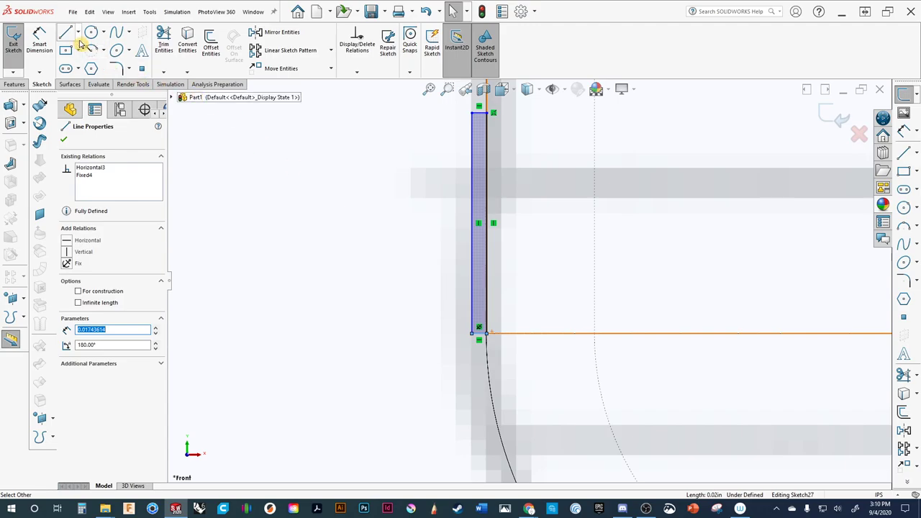
left_click(40, 40)
left_click(479, 324)
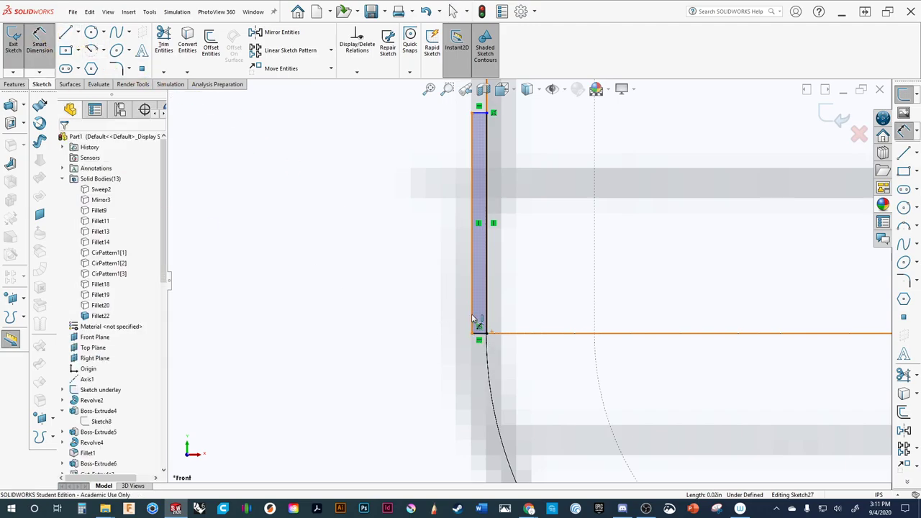
left_click(381, 221)
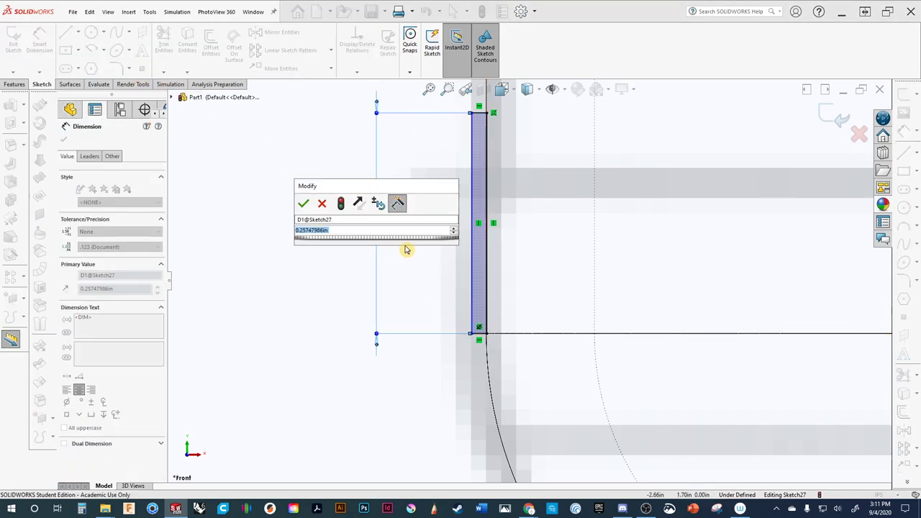
type("0.35")
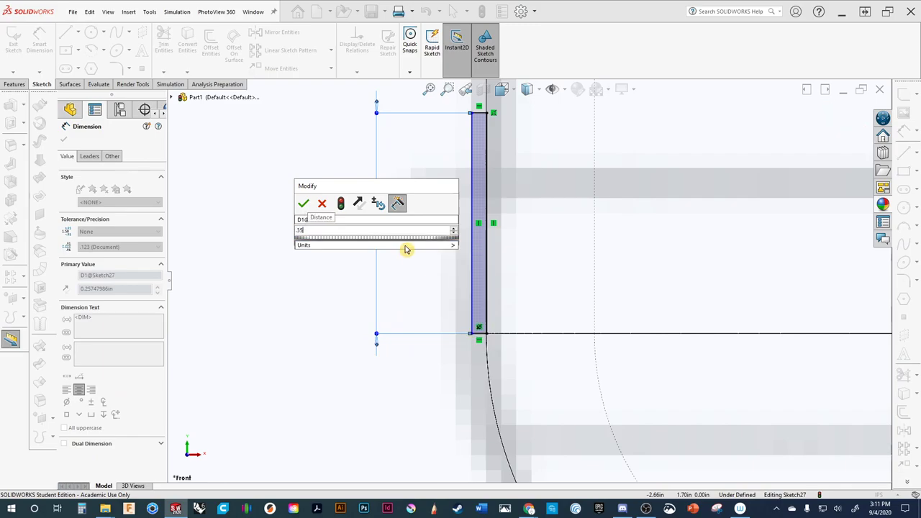
key("Return")
key("f")
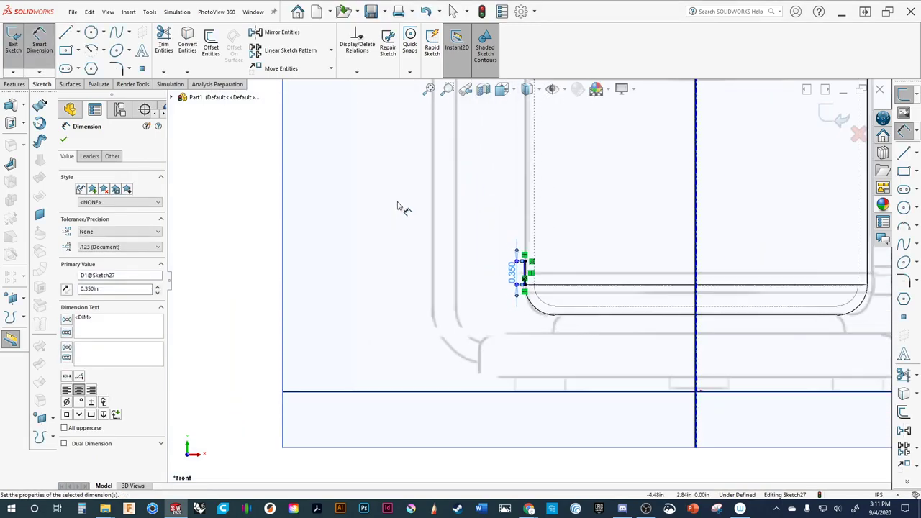
scroll(446, 224, "down", 3)
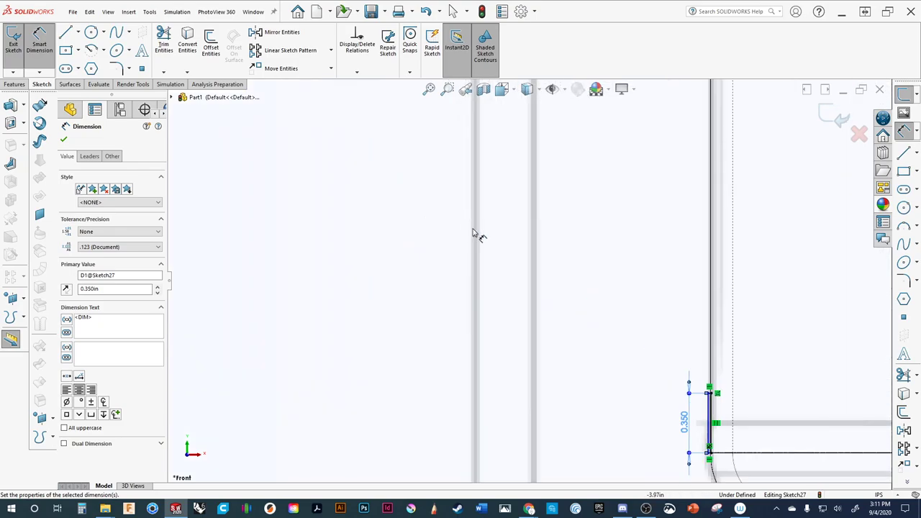
Set the thin band rectangle's height to 0.25 in.
middle_click_drag(744, 398, 643, 273, "ctrl")
scroll(643, 273, "down", 3)
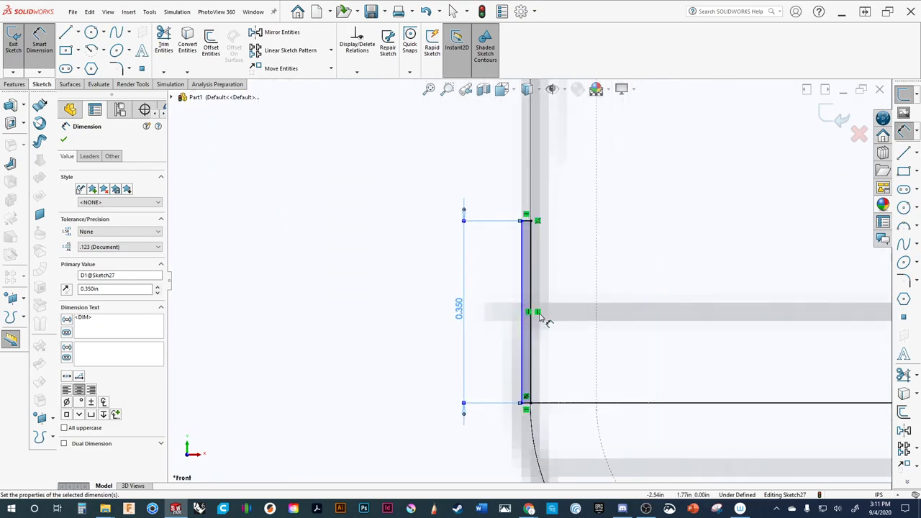
double_click(458, 307)
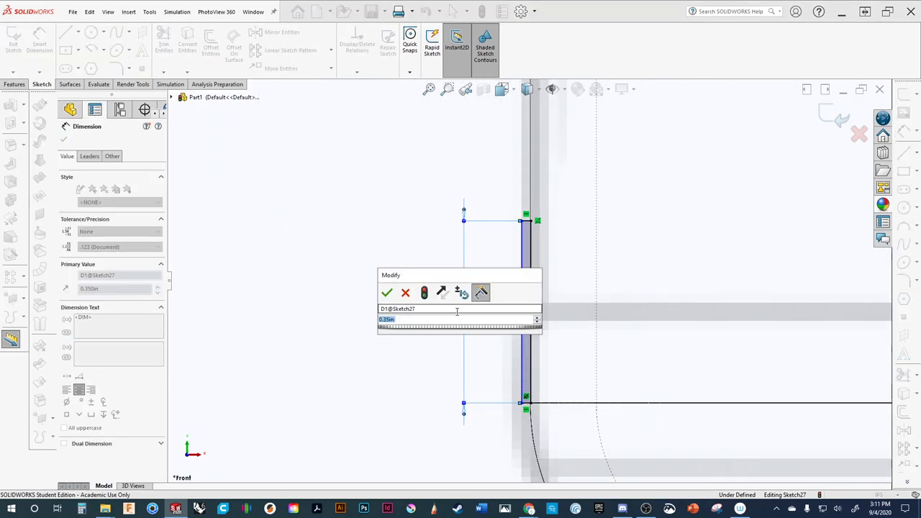
type("0.25")
key("Return")
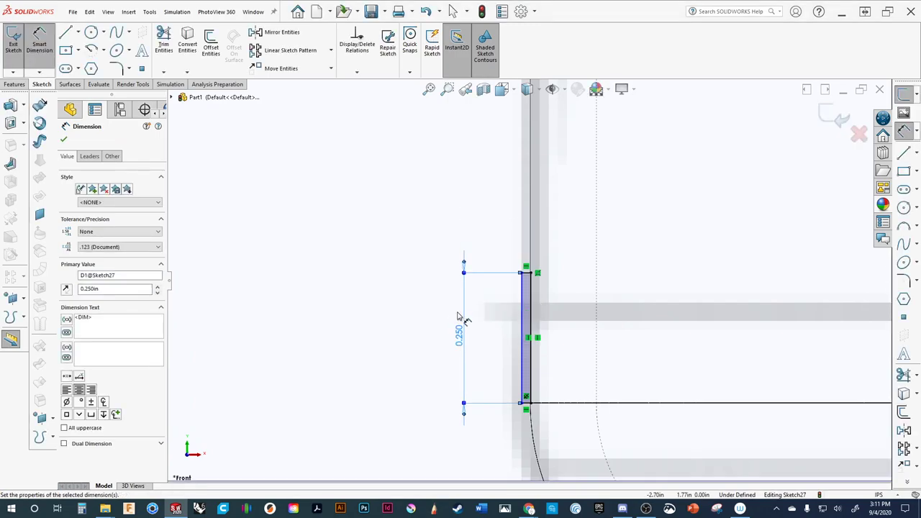
Compare the rectangle with the underlay's band and set its height to 0.3 in.
scroll(524, 276, "up", 5)
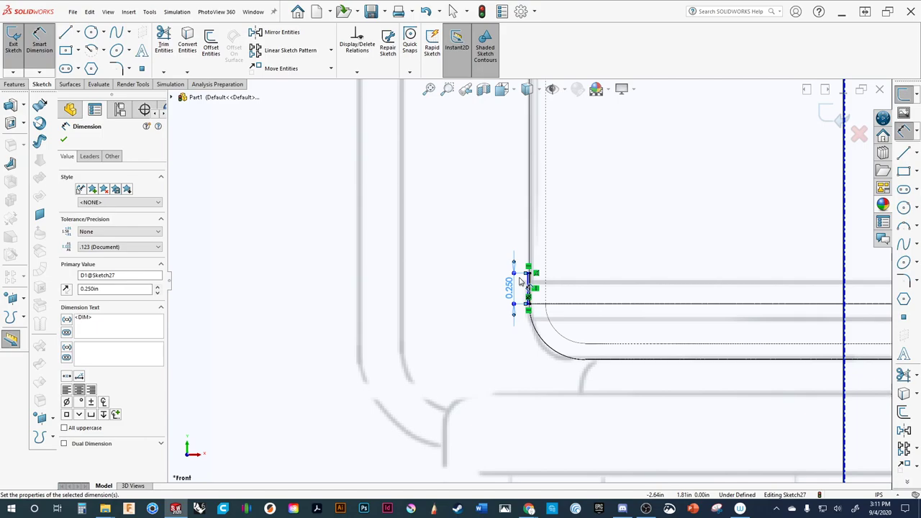
scroll(519, 281, "down", 2)
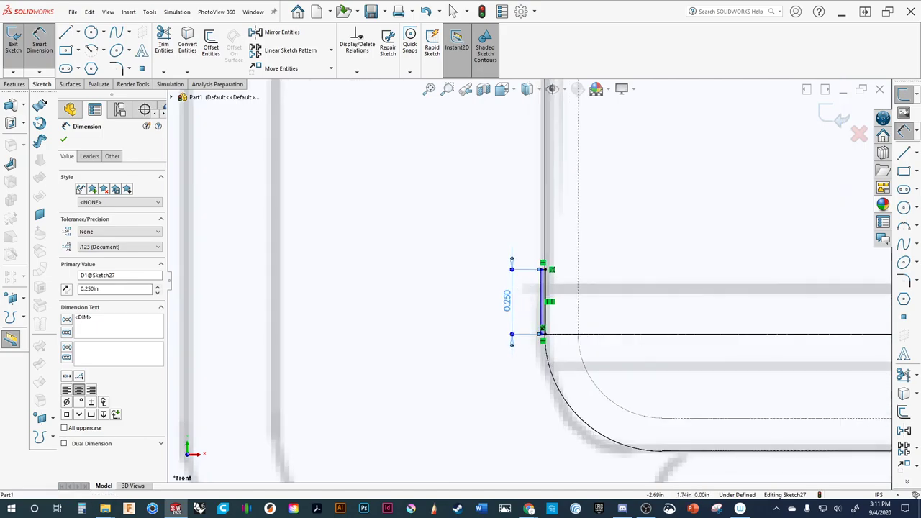
double_click(507, 301)
type("0.3")
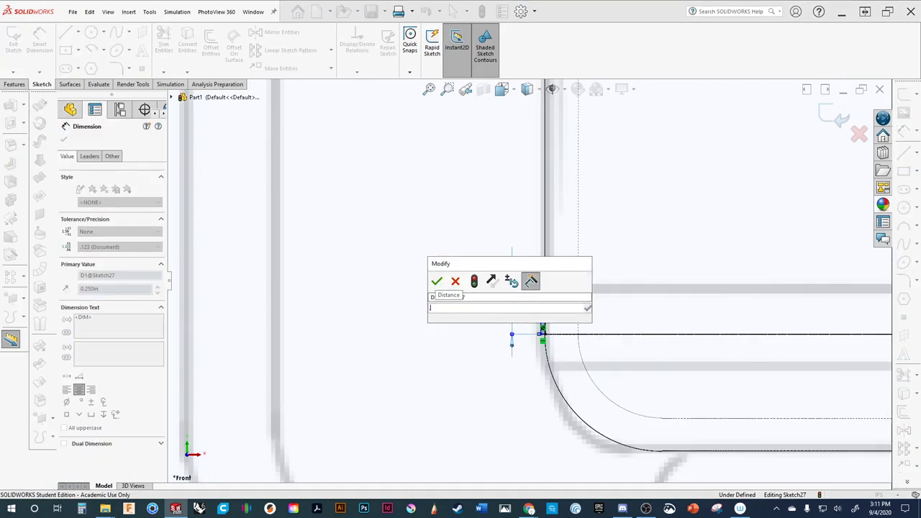
key("Return")
Dimension the thin rectangle's width to 0.005 in and exit the sketch.
scroll(534, 280, "down", 2)
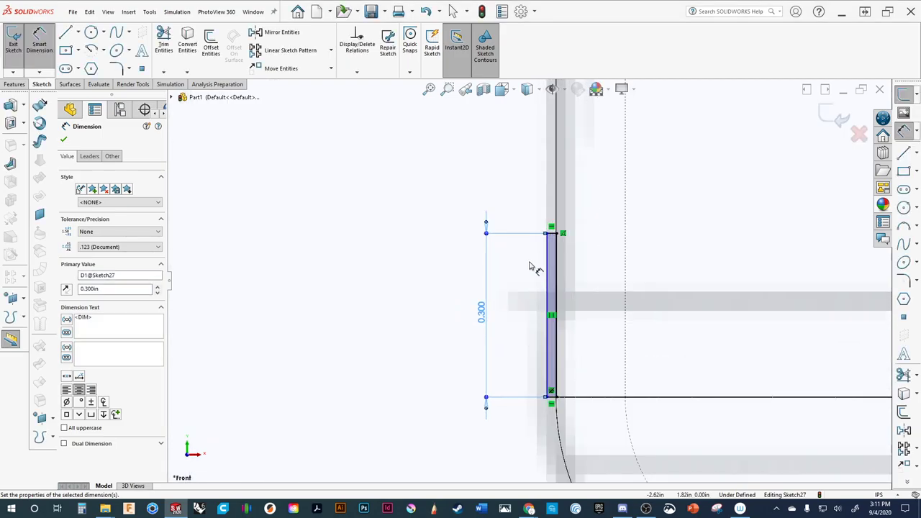
left_click(554, 240)
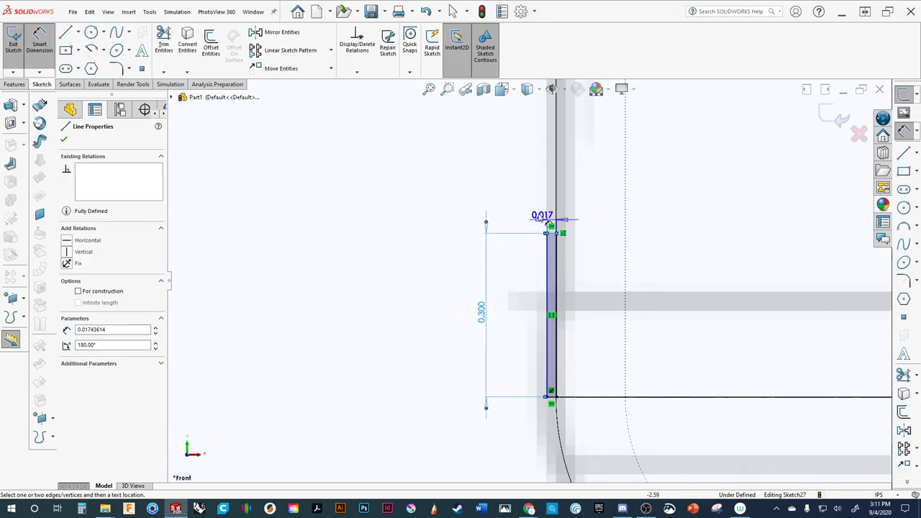
left_click(452, 209)
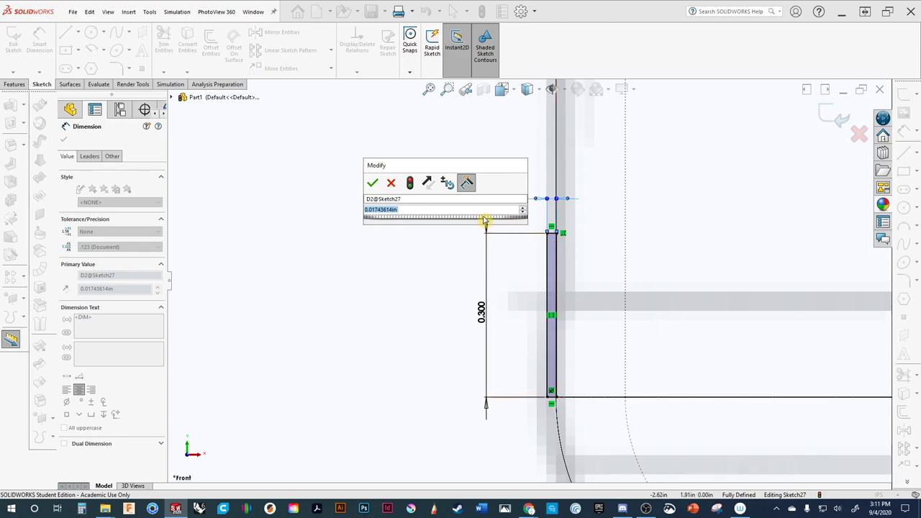
type(".005")
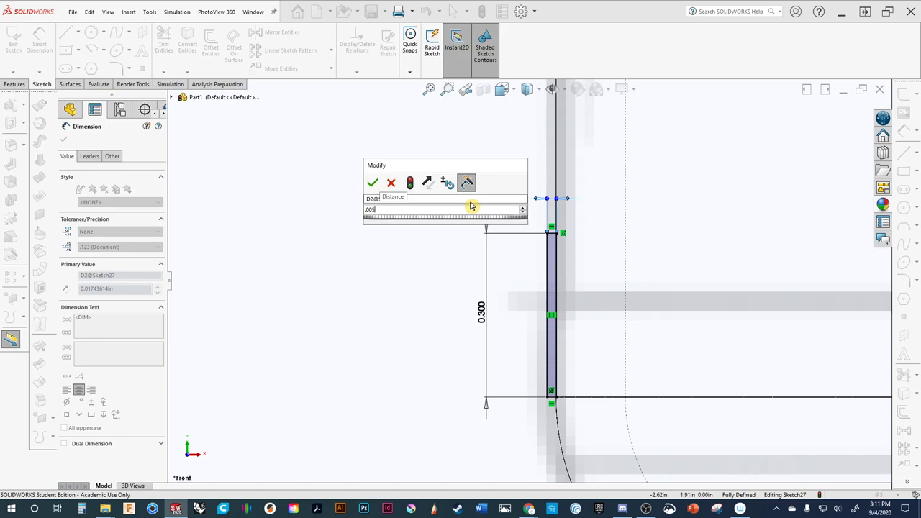
key("Return")
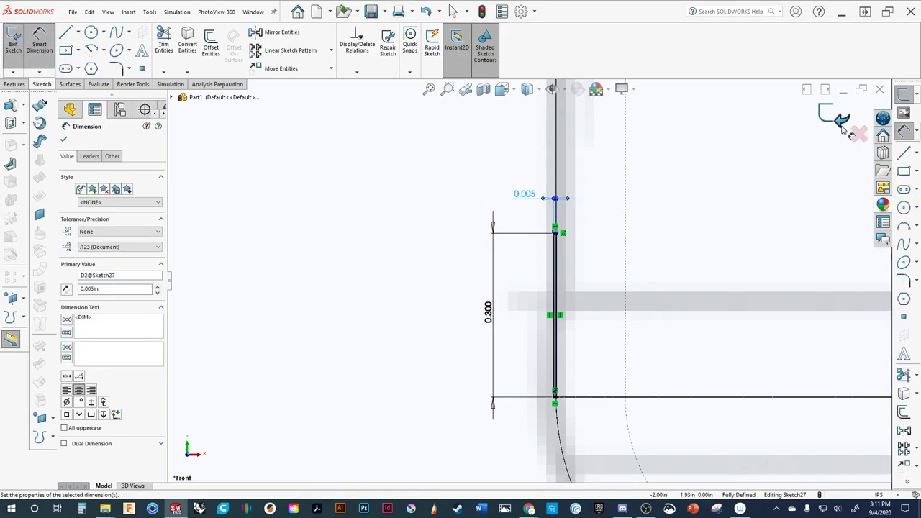
left_click(616, 309)
left_click(838, 119)
Revolve the thin rectangle 360 degrees around Axis1 to form the band on the carafe's lower wall.
scroll(773, 154, "down", 2)
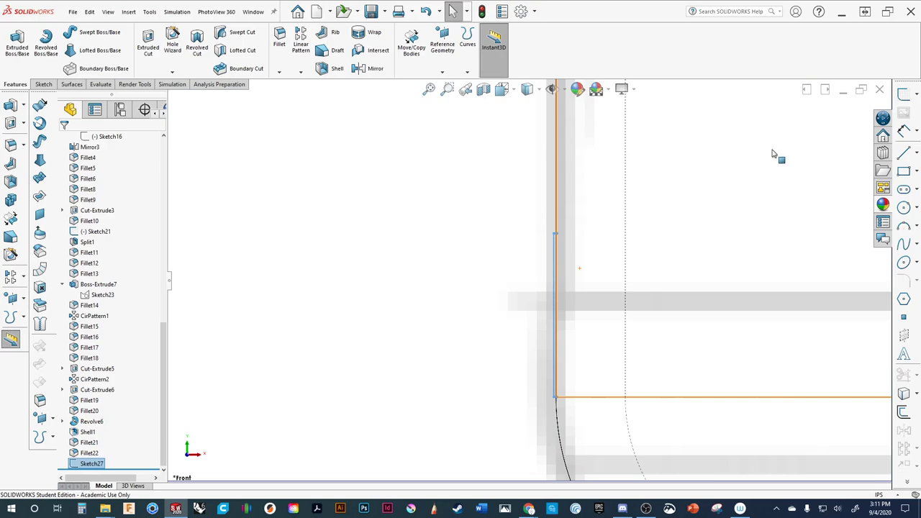
scroll(480, 278, "up", 2)
scroll(592, 269, "down", 3)
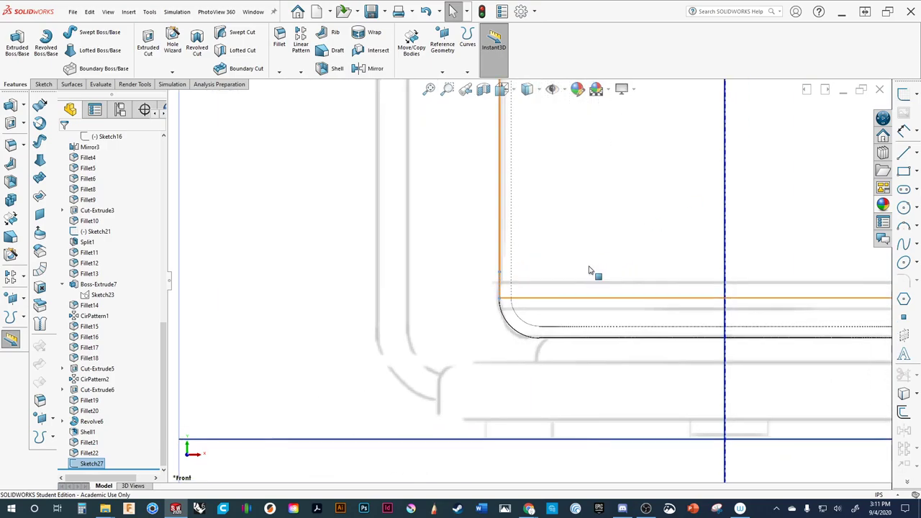
scroll(513, 308, "down", 1)
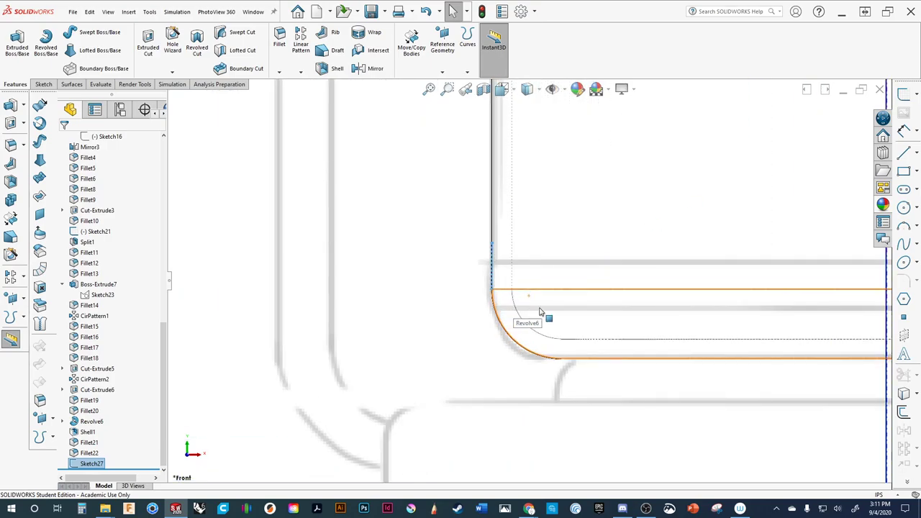
left_click(24, 125)
mouse_move(11, 105)
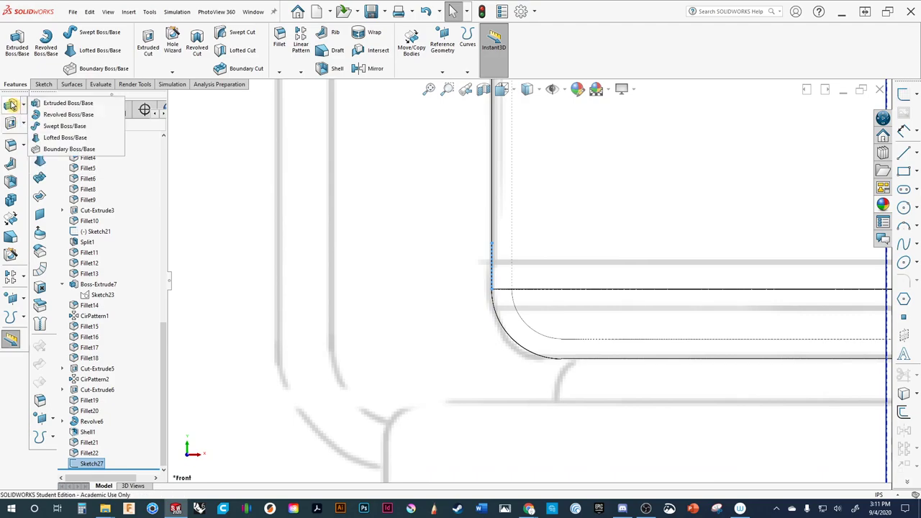
left_click(52, 116)
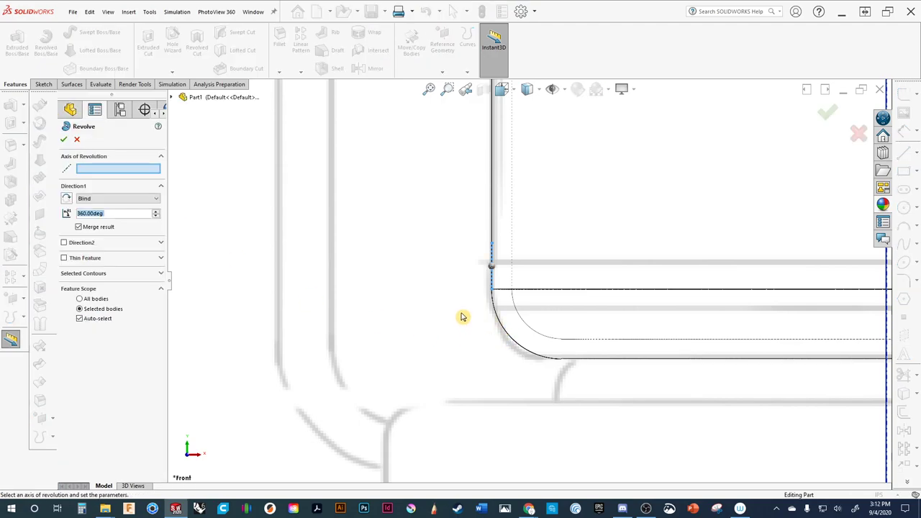
scroll(463, 314, "up", 5)
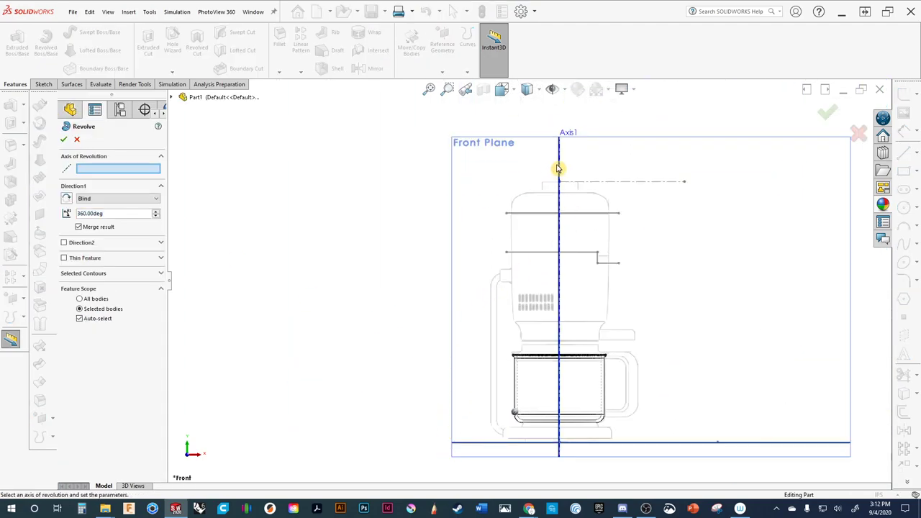
mouse_move(557, 169)
middle_mouse_down()
mouse_move(543, 201)
mouse_move(558, 175)
middle_mouse_up()
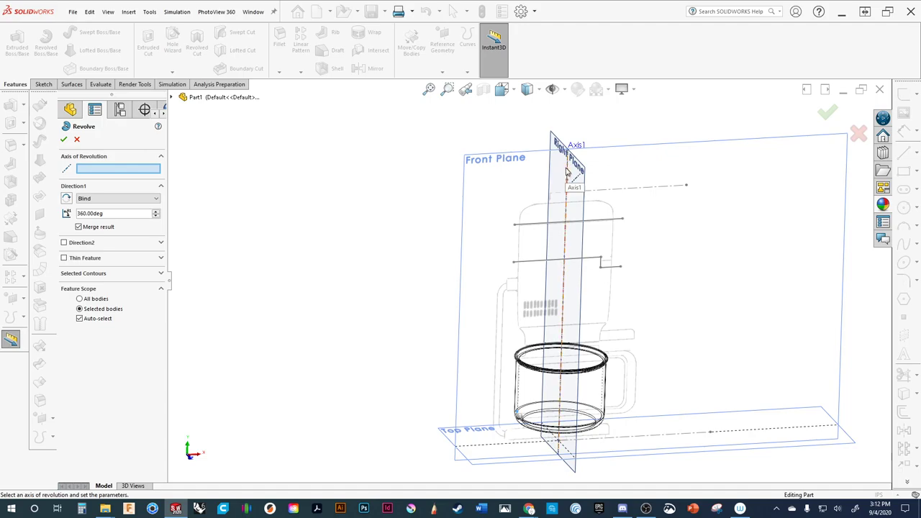
left_click(567, 171)
scroll(523, 456, "down", 6)
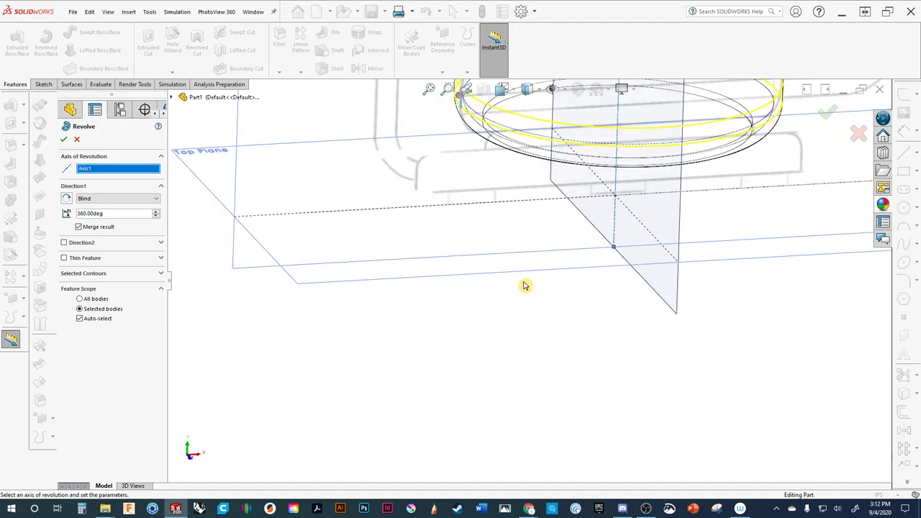
middle_click_drag(480, 444, 719, 194)
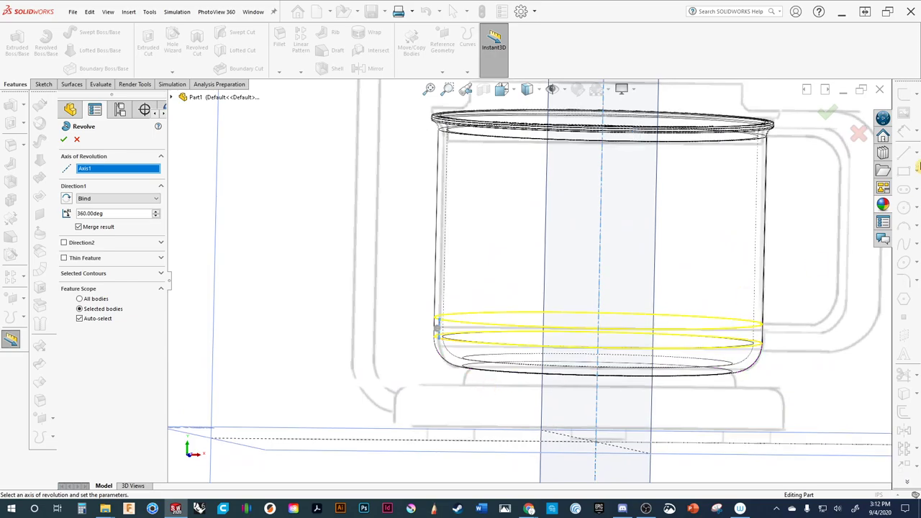
left_click(828, 113)
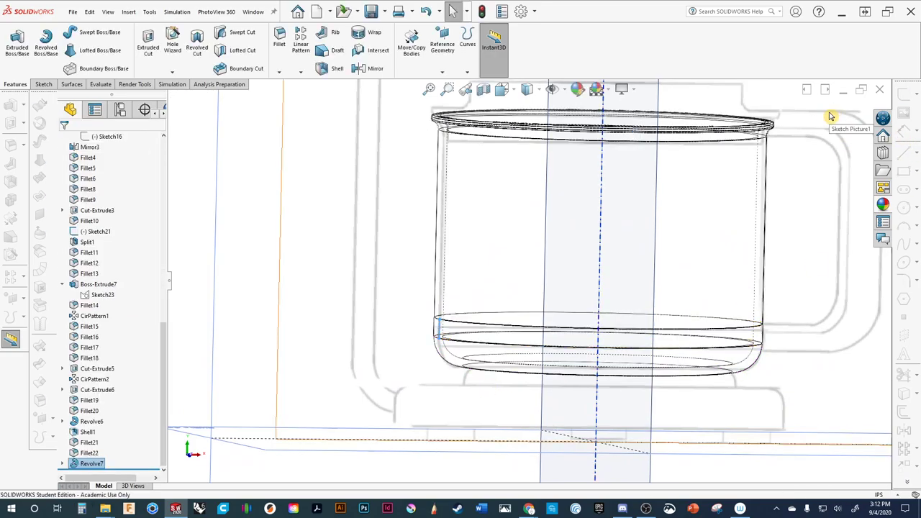
left_click(92, 463)
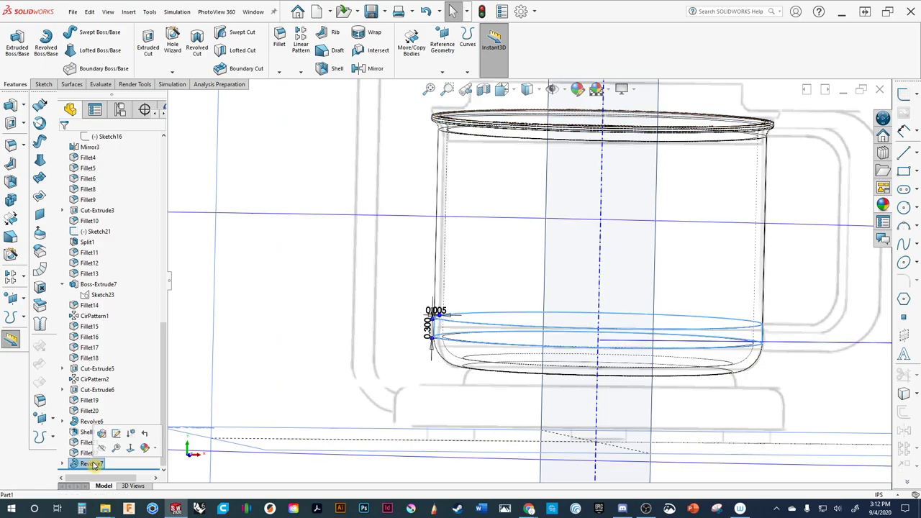
key("Return")
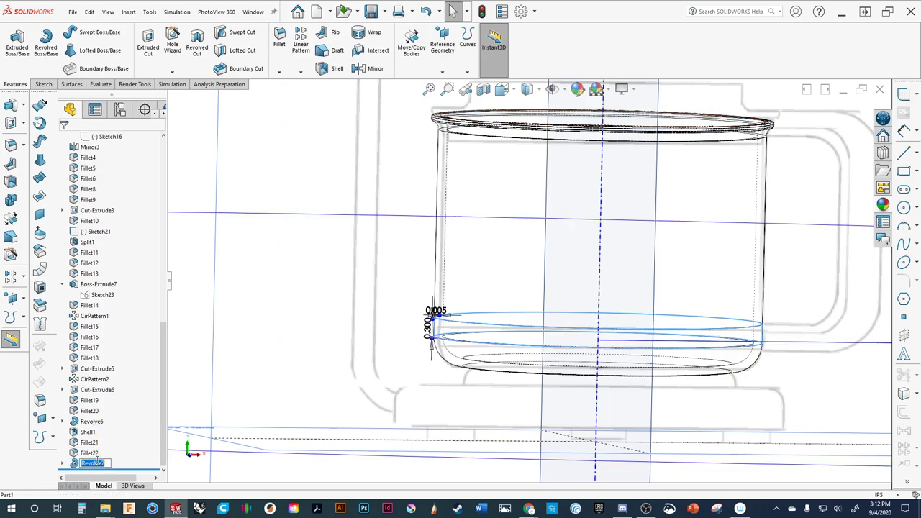
left_click(206, 382)
Edit the band's revolve feature and turn off Merge result so the band stays a separate body from the carafe.
left_click(93, 463)
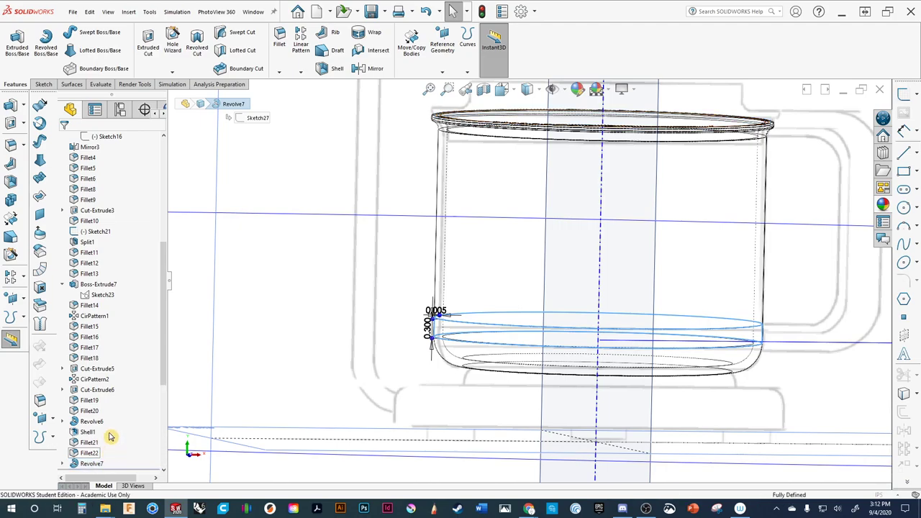
left_click(106, 435)
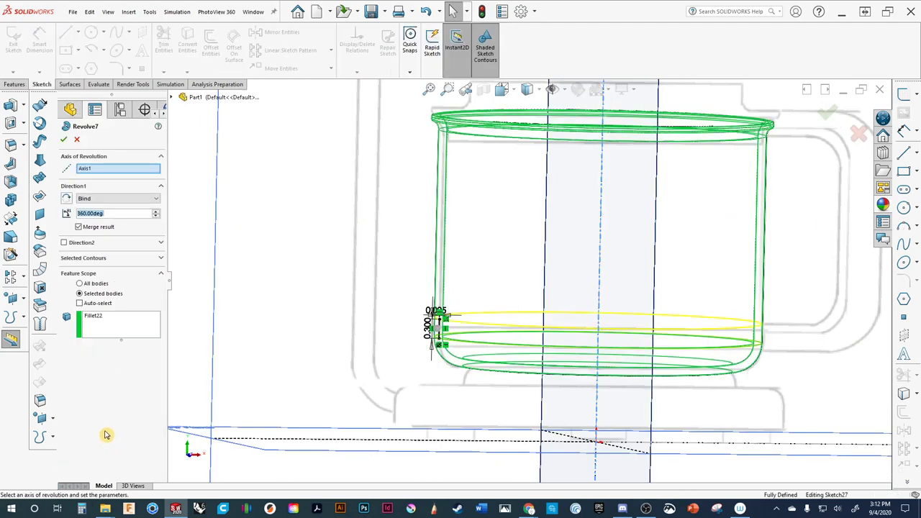
left_click(84, 228)
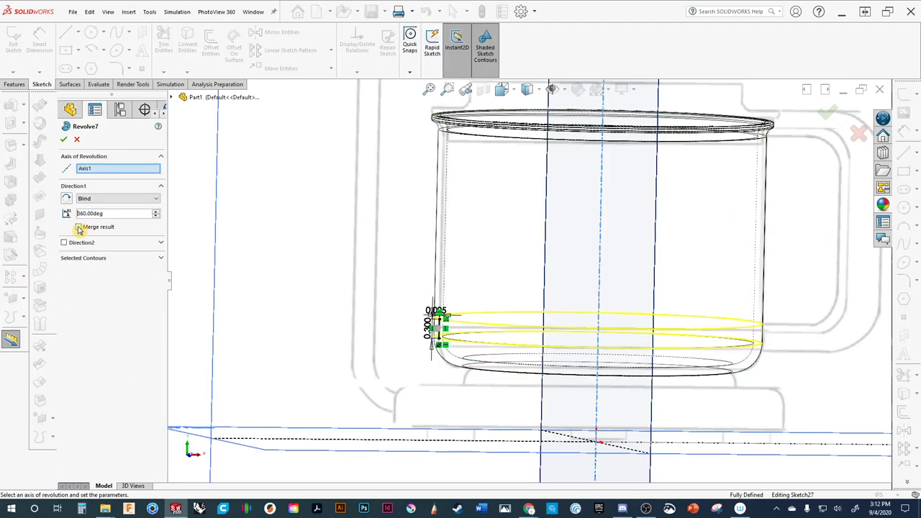
left_click(65, 140)
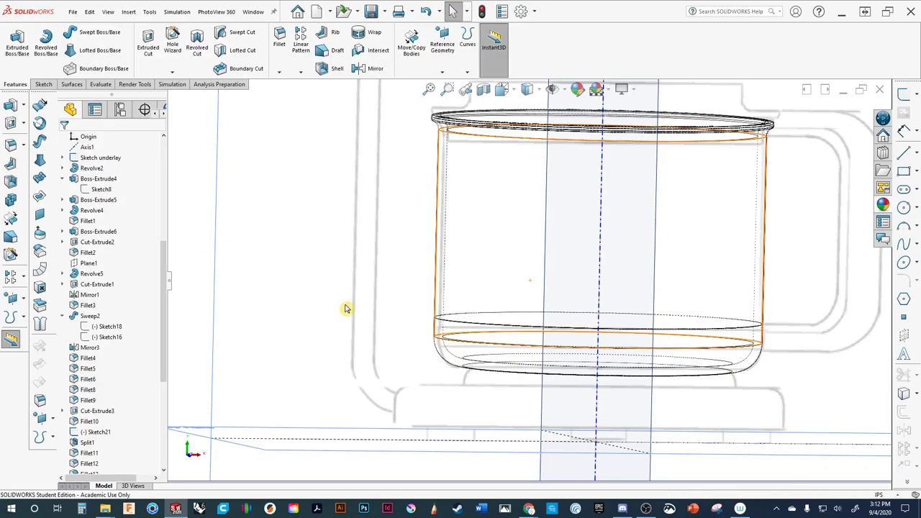
Display the model shaded with edges and inspect the carafe and its lower band from several angles.
left_click(277, 298)
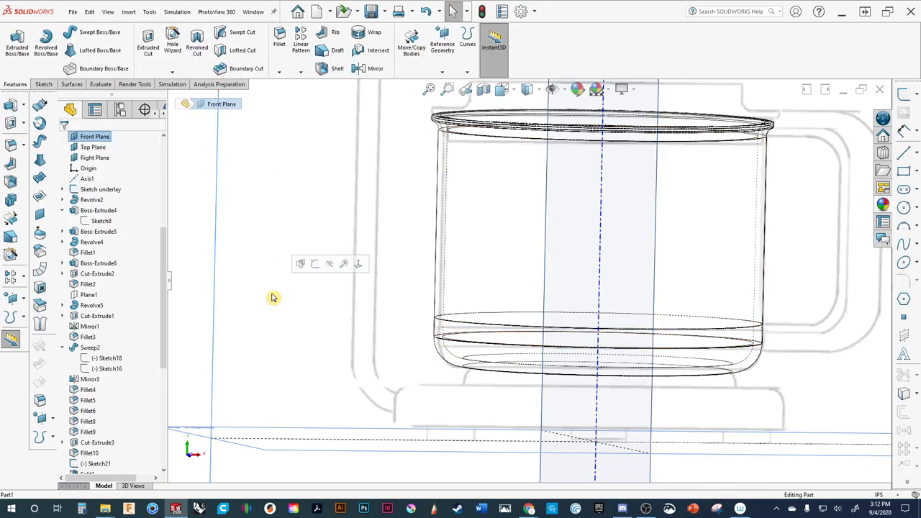
left_click(543, 93)
left_click(528, 108)
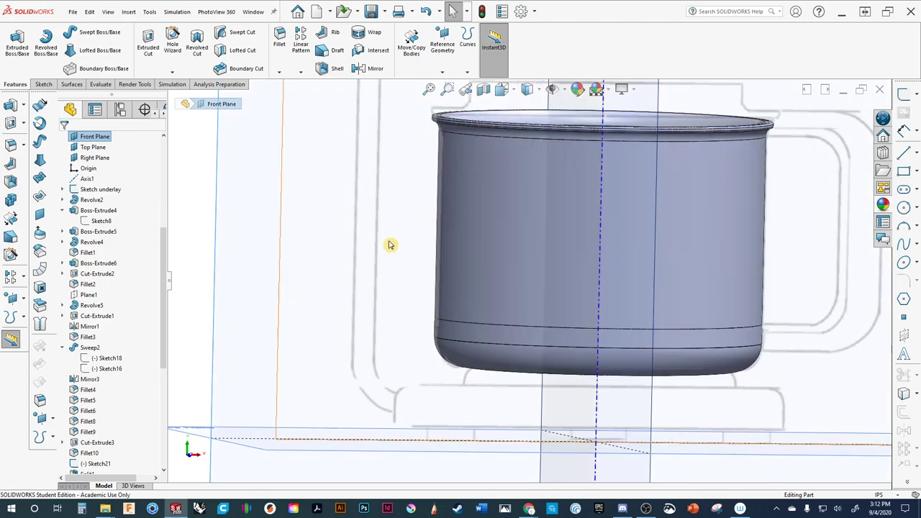
mouse_move(473, 261)
middle_mouse_down()
mouse_move(428, 317)
mouse_move(406, 283)
mouse_move(149, 361)
middle_mouse_up()
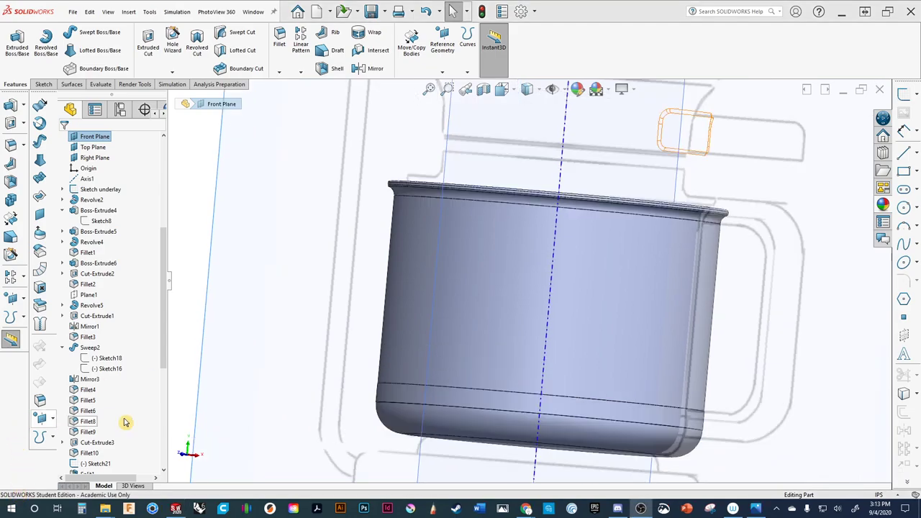
middle_click_drag(300, 364, 320, 345)
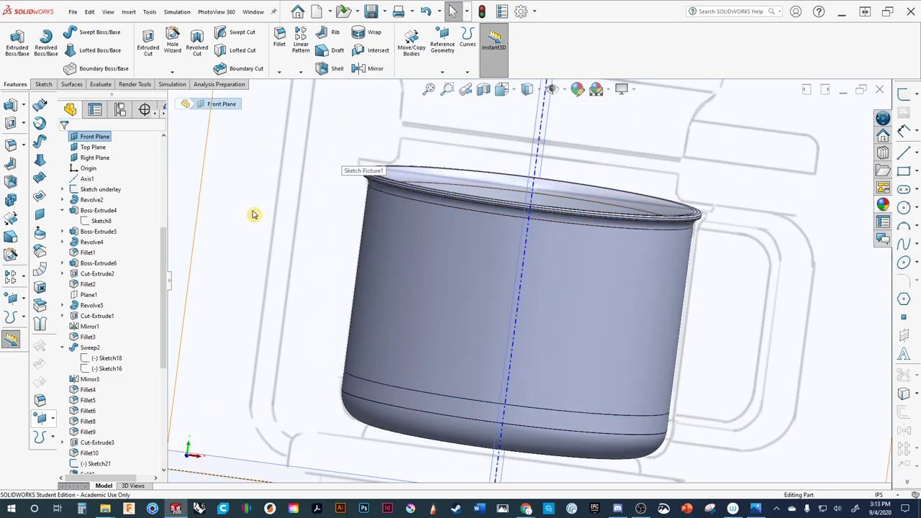
Examine the carafe's rim and the underlay outline just above it from the front and from an angle.
key("f")
left_click(323, 261)
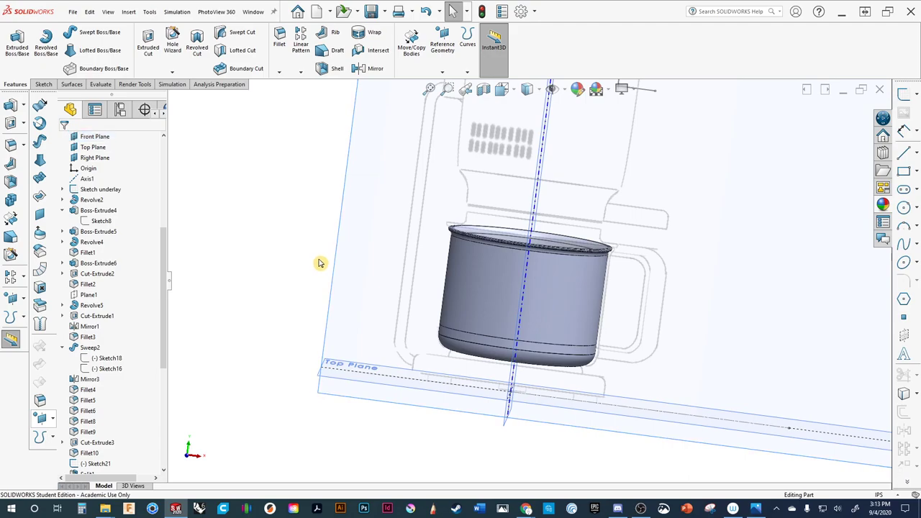
left_click(334, 268)
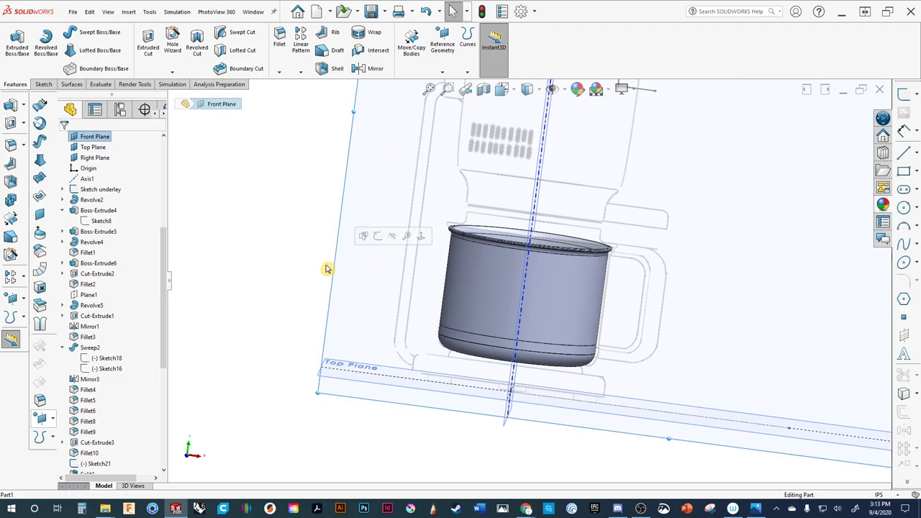
key("ctrl+1")
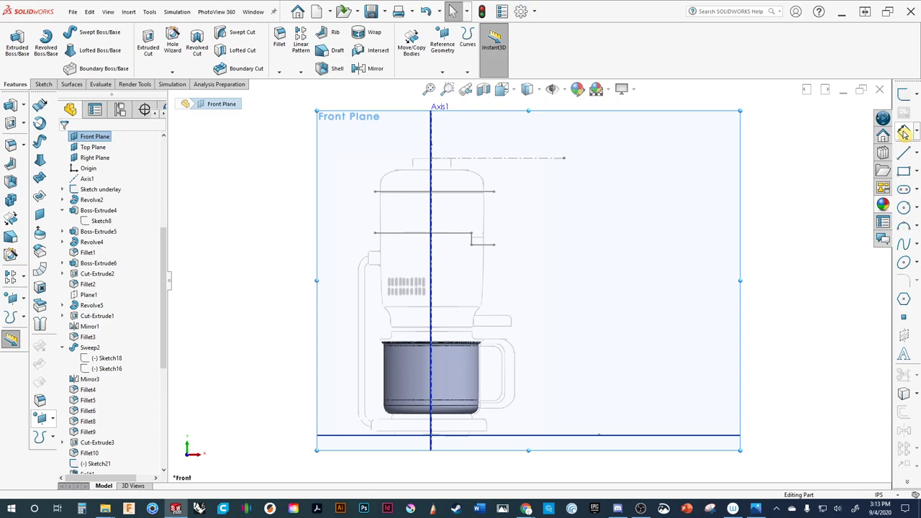
scroll(495, 345, "down", 5)
middle_click_drag(441, 366, 700, 338, "ctrl")
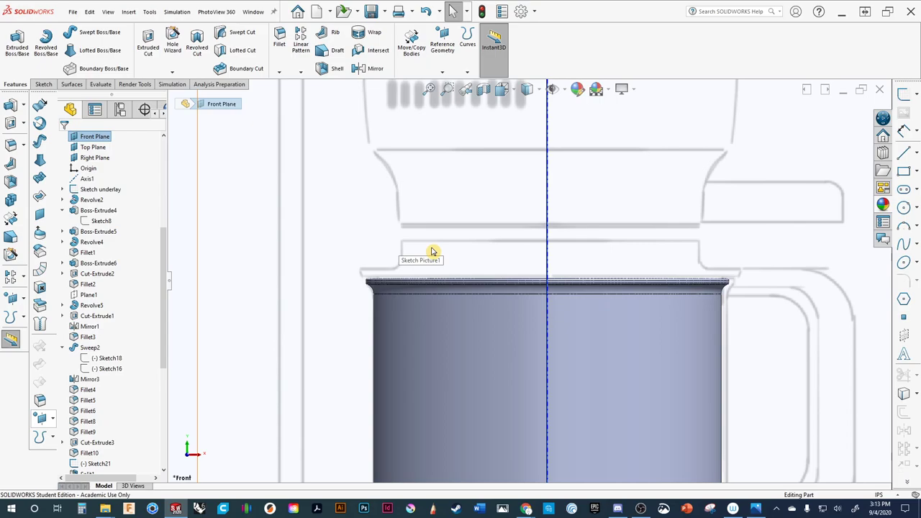
middle_click_drag(468, 281, 527, 344)
scroll(606, 316, "up", 2)
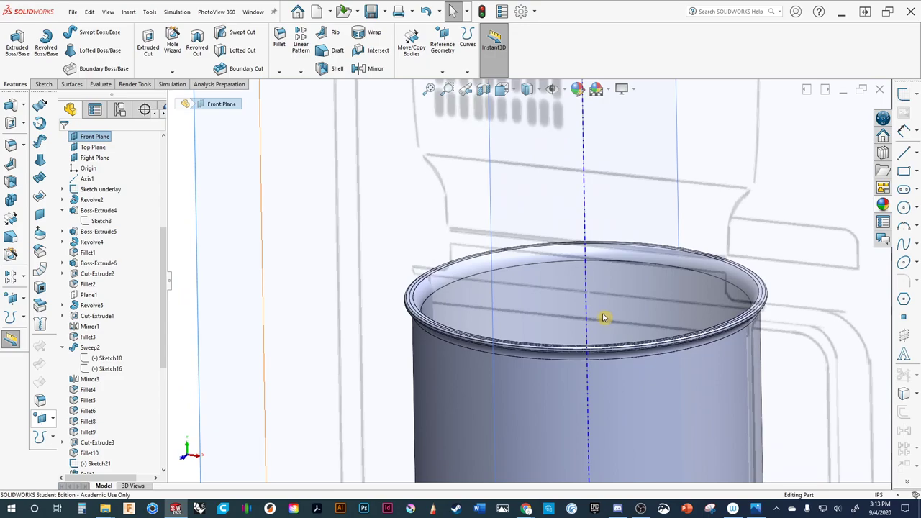
scroll(538, 366, "up", 2)
scroll(535, 357, "down", 4)
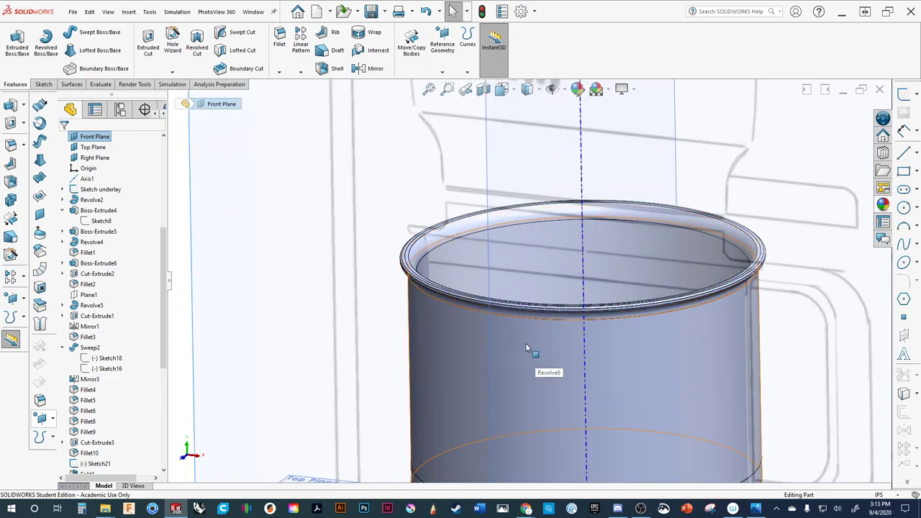
middle_click_drag(530, 350, 531, 380, "ctrl")
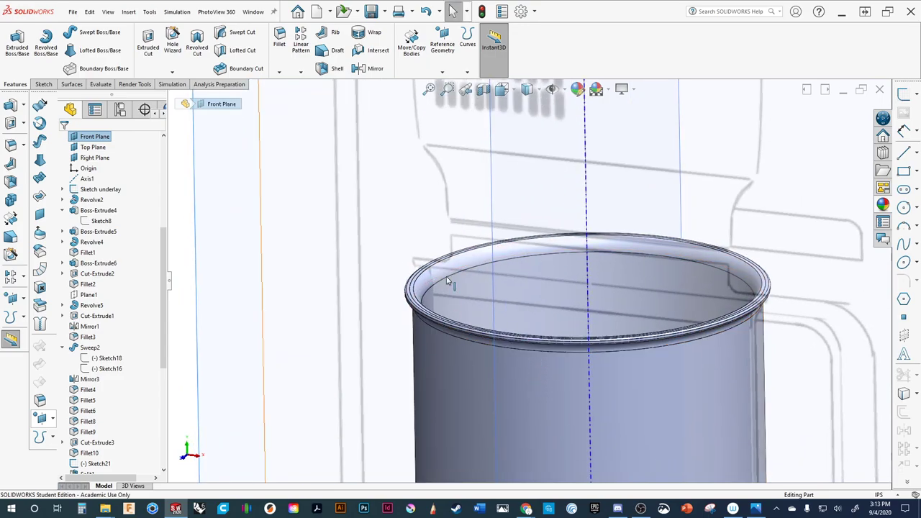
mouse_move(446, 288)
middle_mouse_down()
mouse_move(456, 266)
mouse_move(448, 288)
middle_mouse_up()
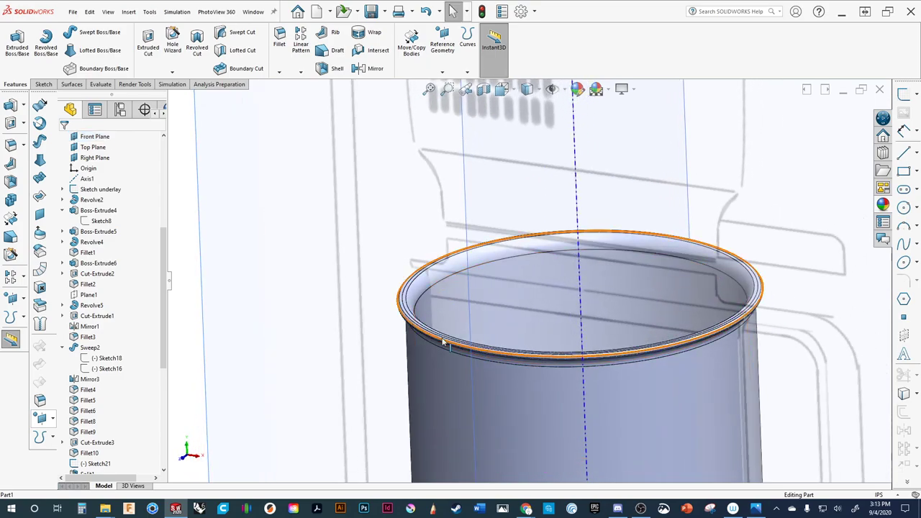
scroll(413, 300, "down", 3)
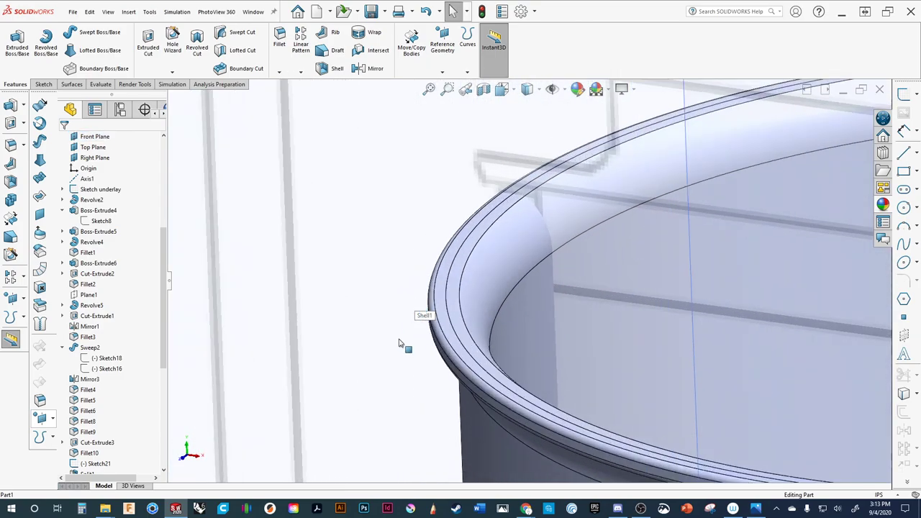
Start a sketch on the flat ring face on top of the carafe's rim and compare it with the underlay from the front.
left_click(444, 318)
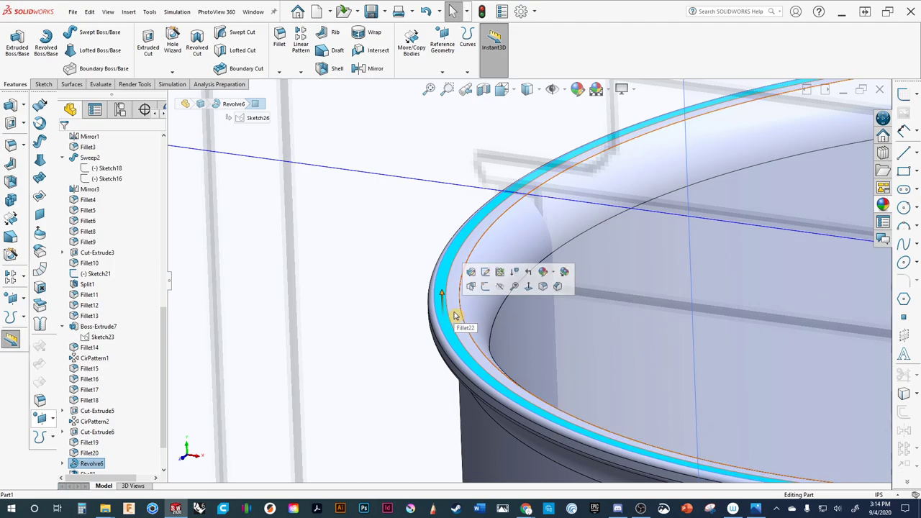
left_click(485, 275)
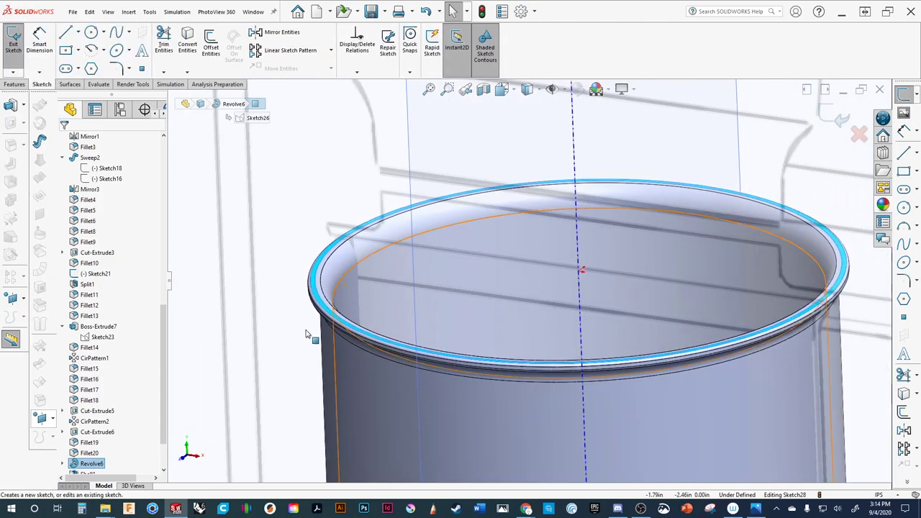
left_click(498, 93)
left_click(522, 128)
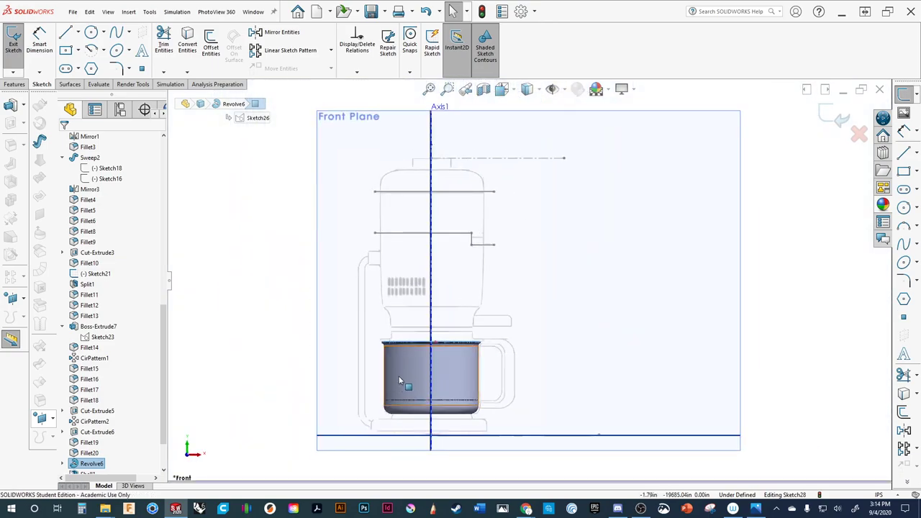
scroll(411, 304, "down", 5)
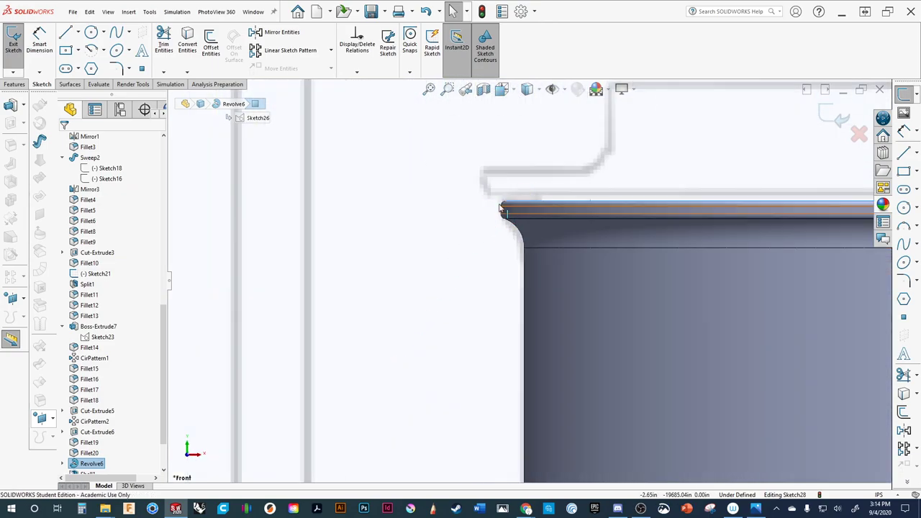
scroll(683, 253, "up", 6)
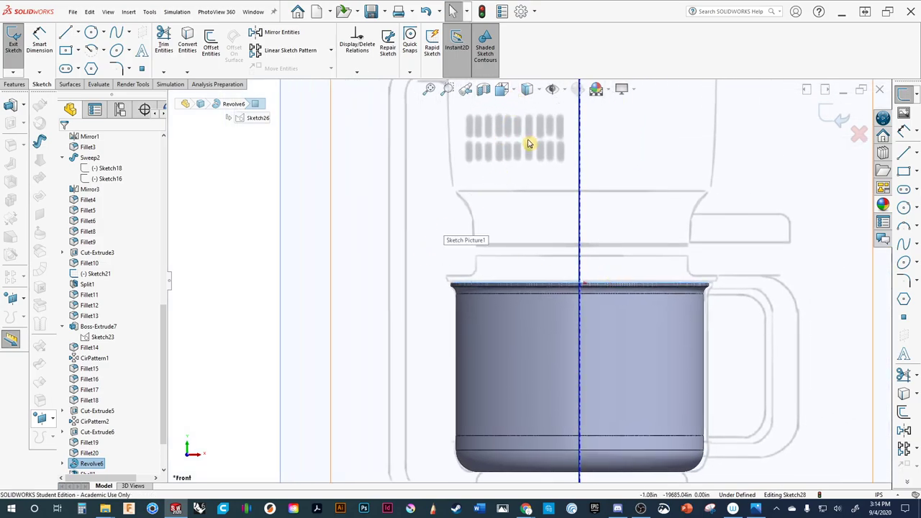
middle_click_drag(530, 143, 544, 212)
scroll(597, 226, "down", 4)
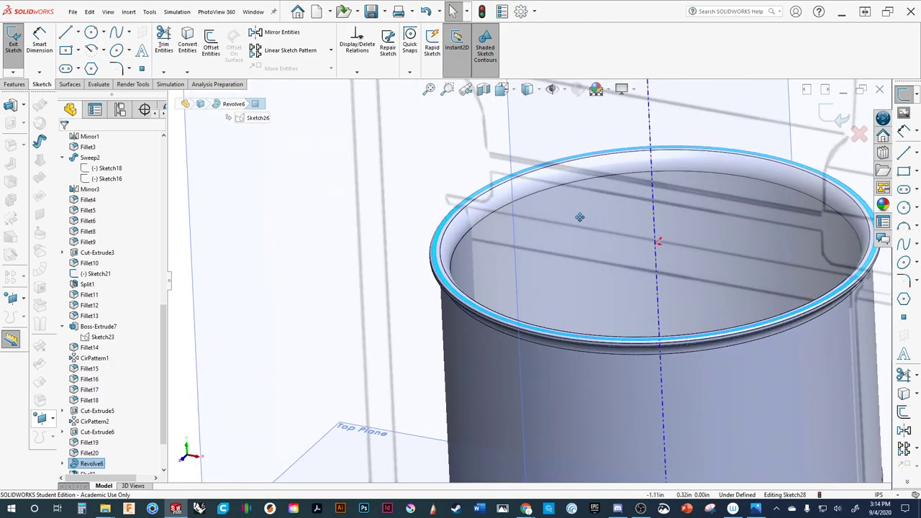
Sketch a circle of about 2.68 in radius centred on the carafe's axis, just outside the rim's top edge, and check it against the underlay.
left_click(907, 208)
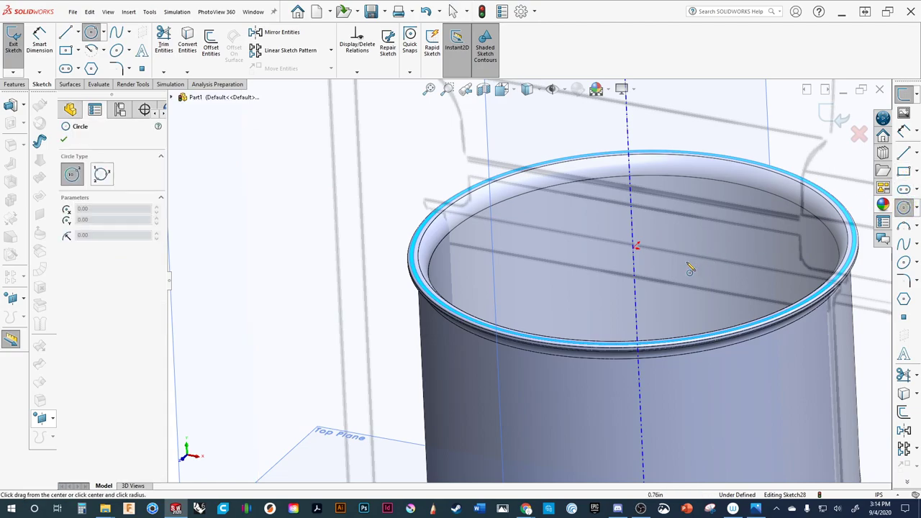
left_click(635, 246)
scroll(431, 263, "down", 3)
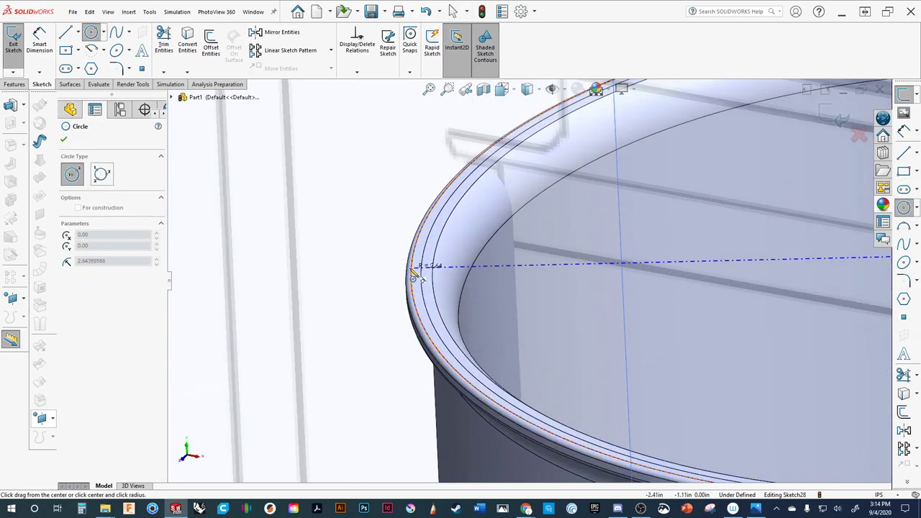
scroll(415, 274, "down", 2)
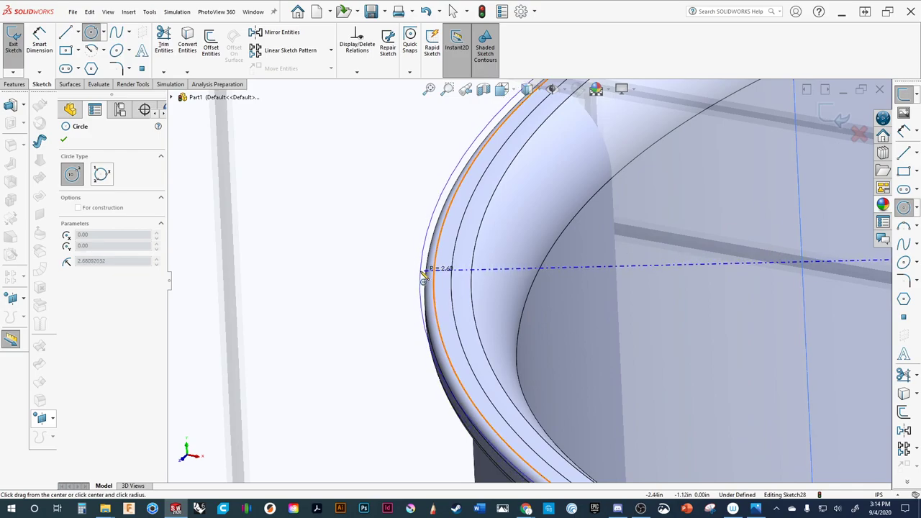
left_click(423, 272)
scroll(475, 337, "up", 4)
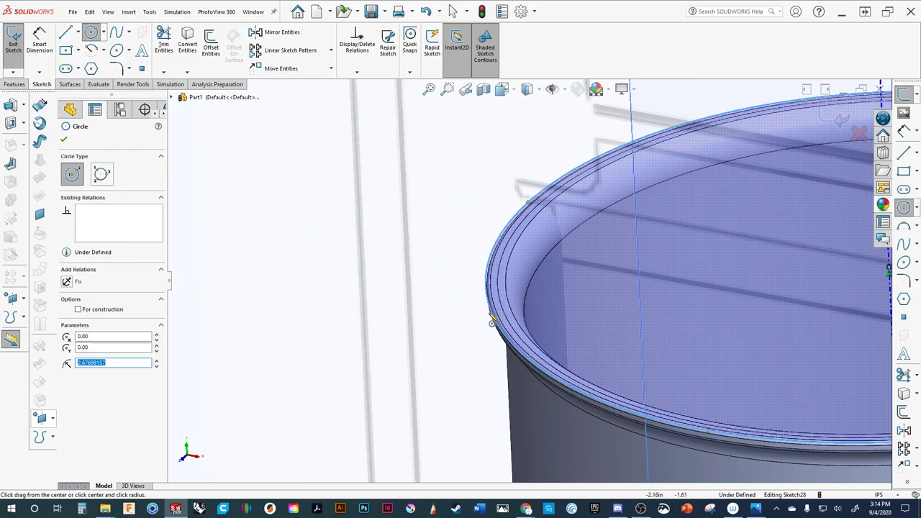
scroll(608, 312, "up", 3)
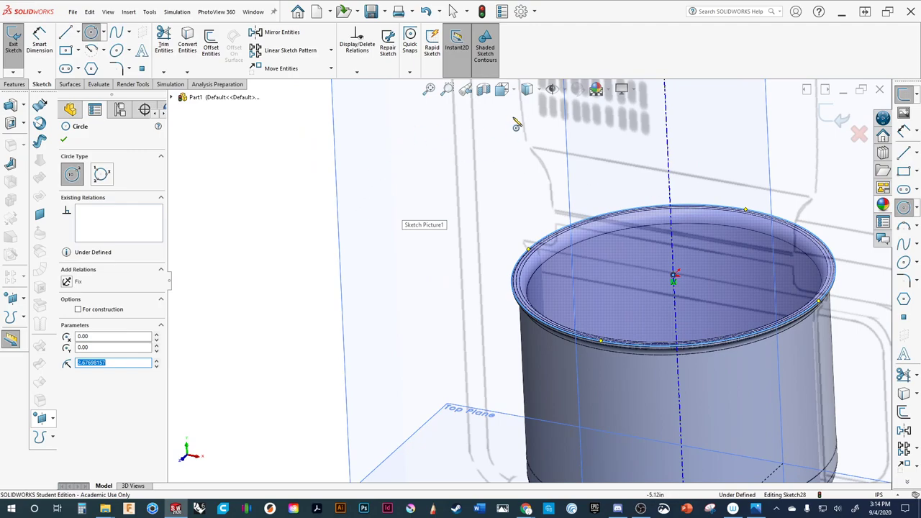
left_click(502, 88)
left_click(522, 151)
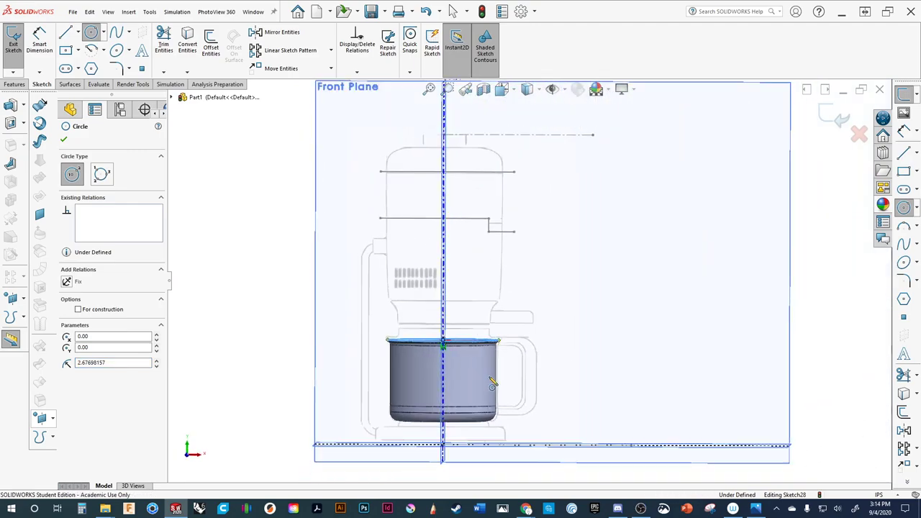
scroll(493, 383, "down", 5)
scroll(438, 304, "down", 5)
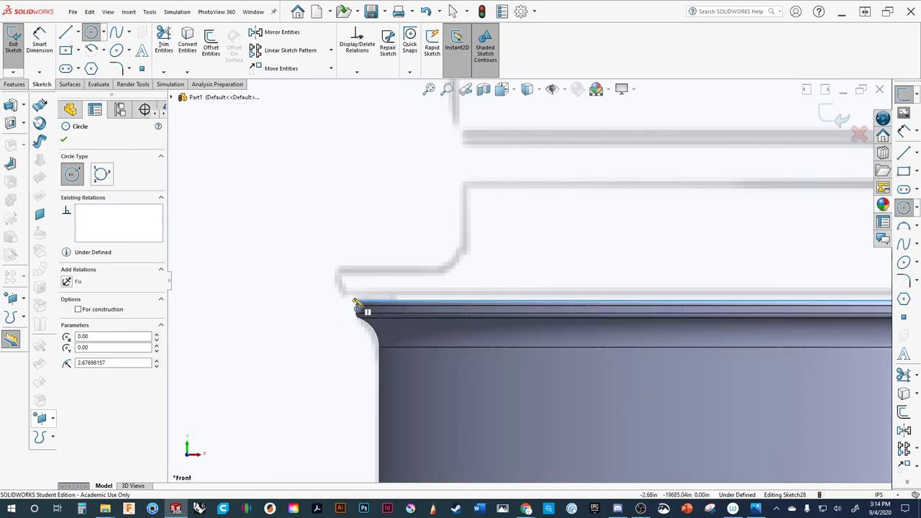
key("Escape")
Extrude the circle upward 0.16 in as a flat disc covering the carafe's rim.
left_click(357, 306)
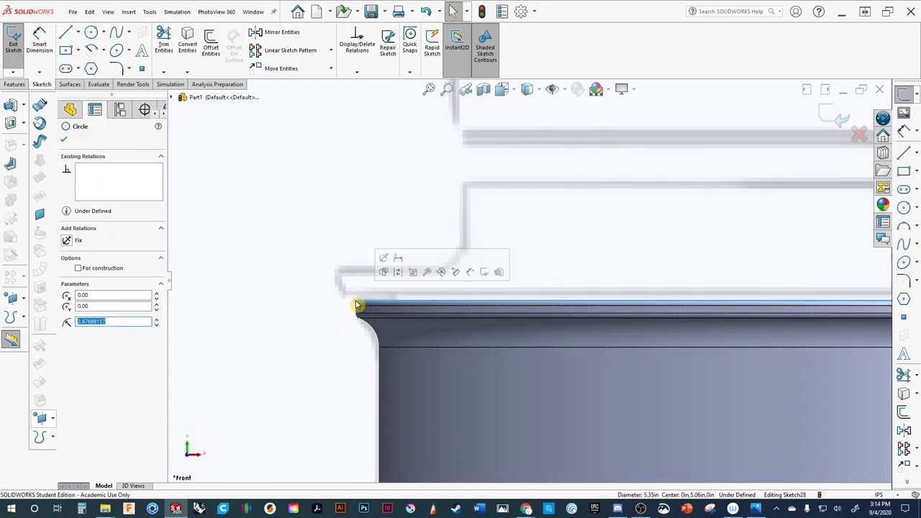
scroll(453, 334, "up", 5)
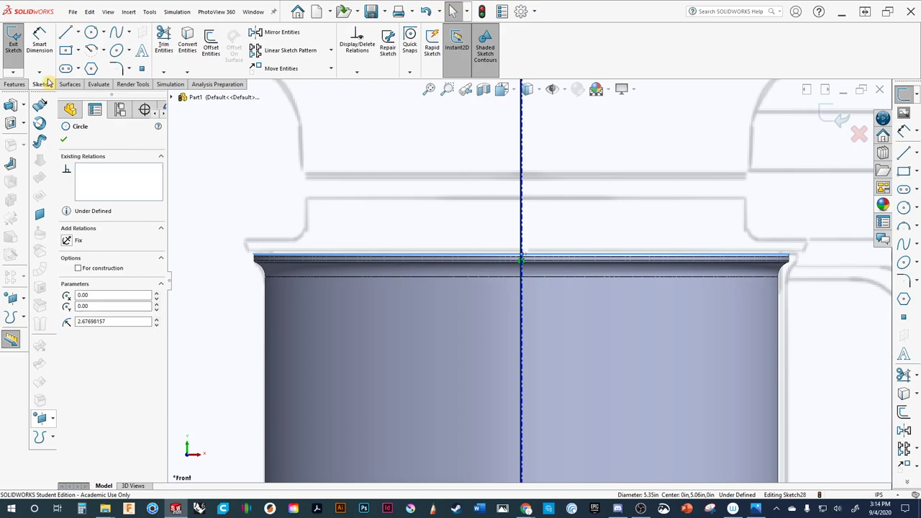
left_click(12, 108)
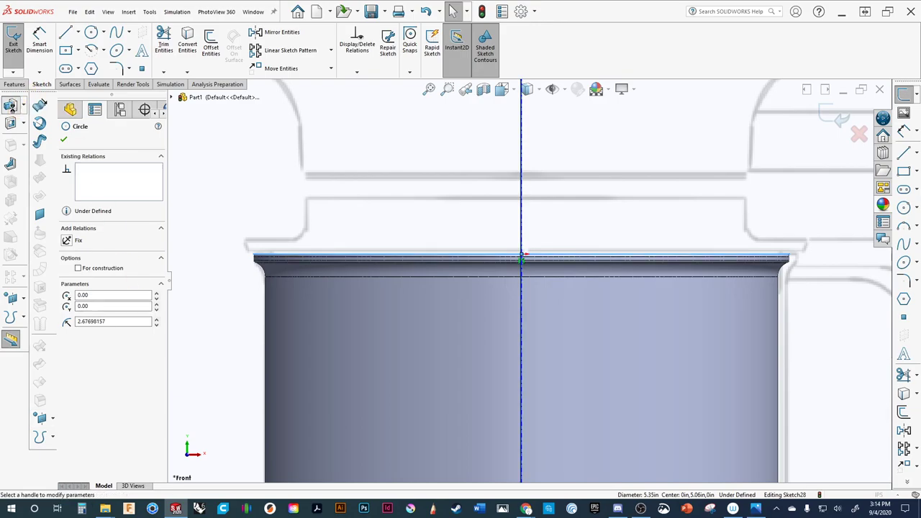
scroll(468, 256, "up", 5)
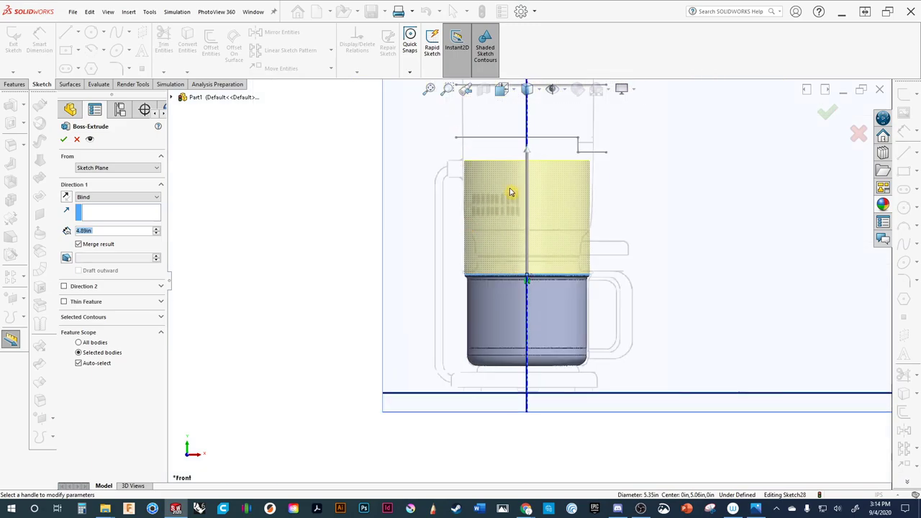
left_click_drag(528, 152, 530, 268)
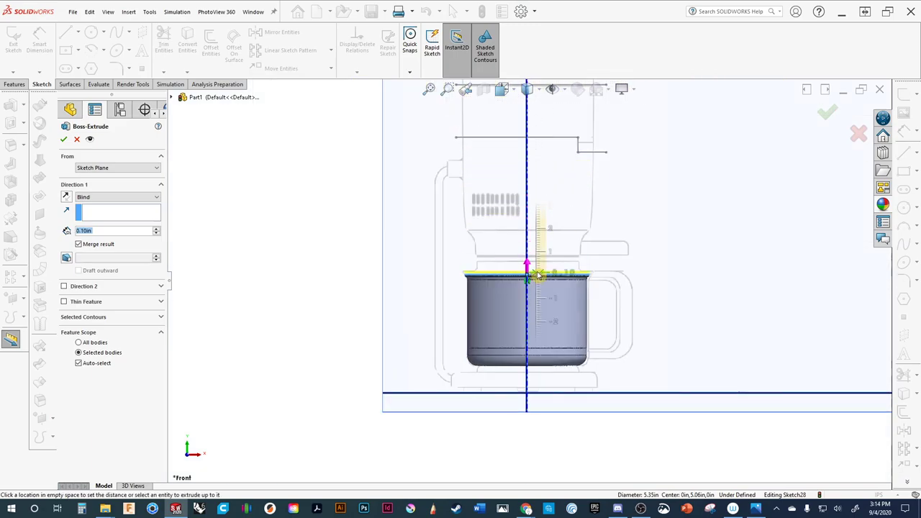
scroll(564, 290, "down", 5)
left_click_drag(409, 219, 416, 225)
middle_click_drag(372, 256, 434, 245)
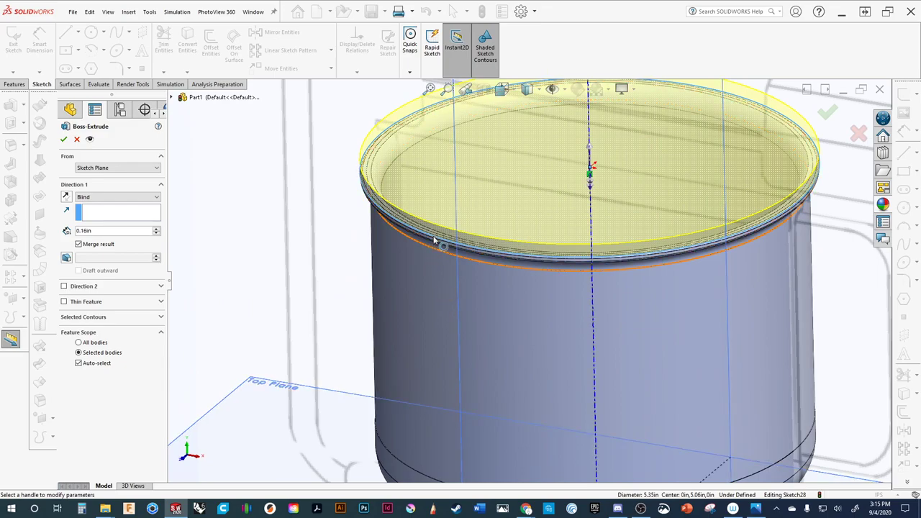
left_click(827, 112)
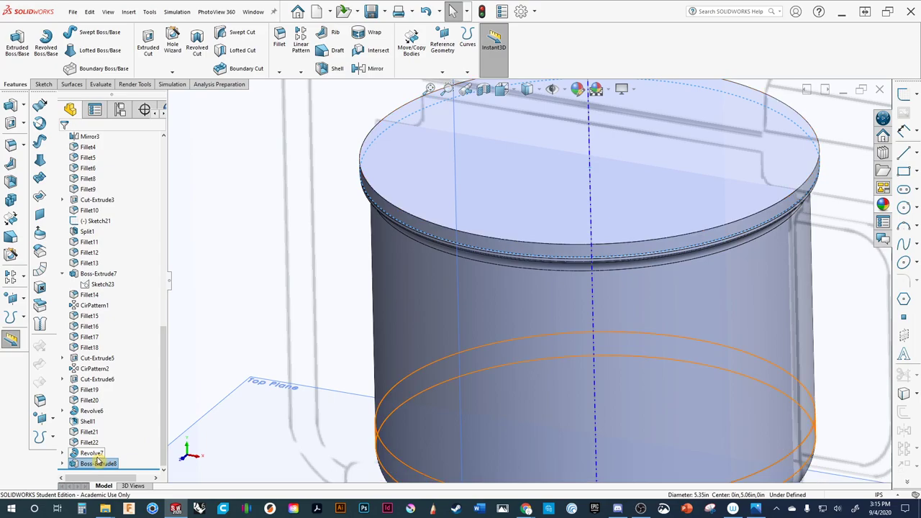
Reopen the circle sketch of the disc on the carafe's rim for editing.
left_click(63, 463)
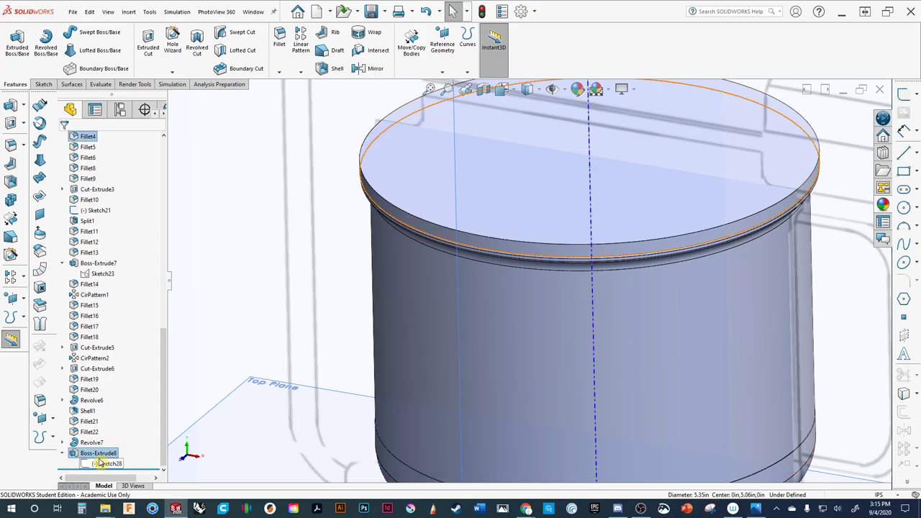
left_click(103, 463)
key("F2")
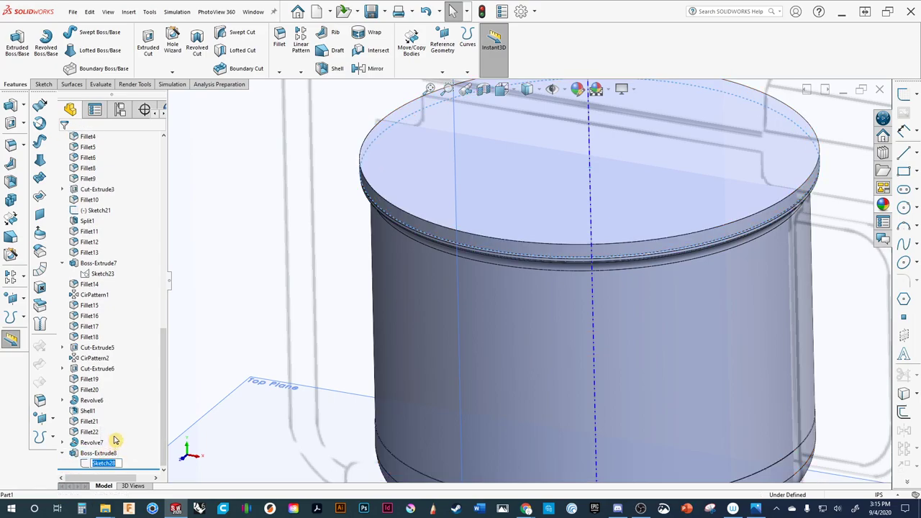
left_click(191, 430)
key("ctrl+8")
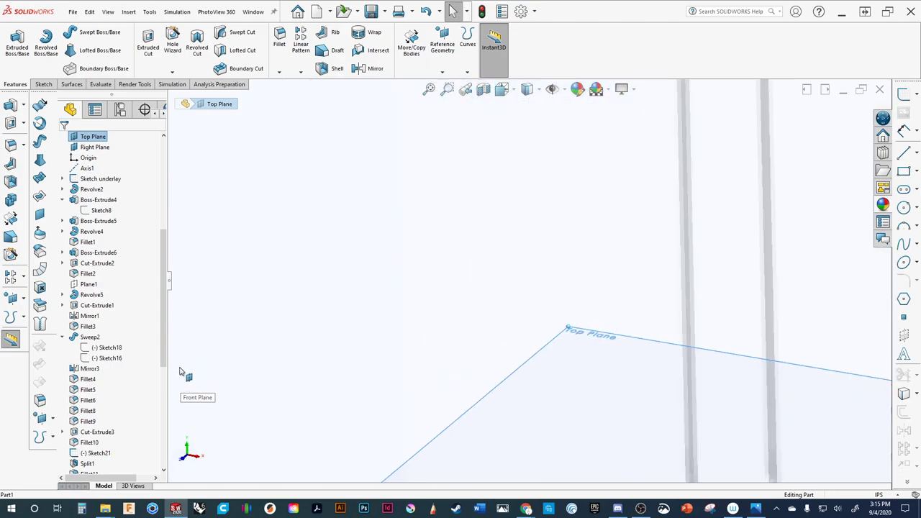
left_click_drag(164, 358, 152, 475)
scroll(461, 352, "up", 3)
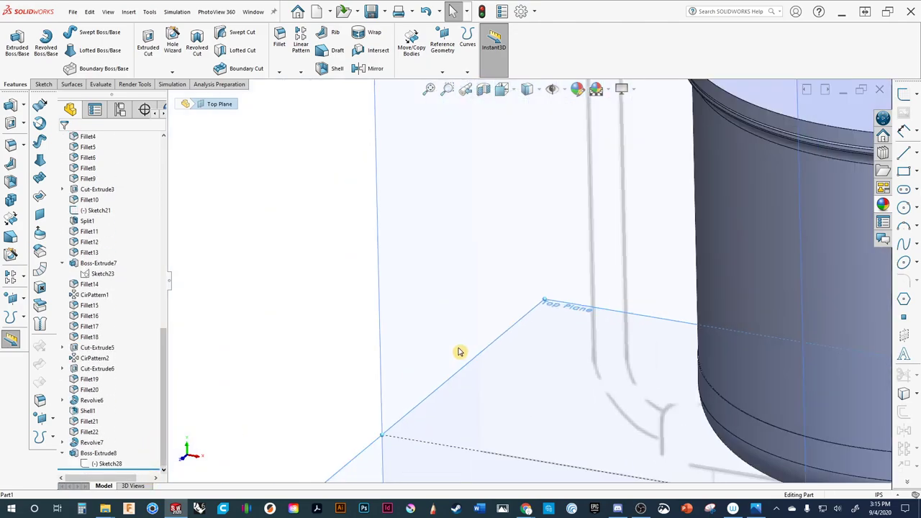
middle_click_drag(539, 321, 228, 427)
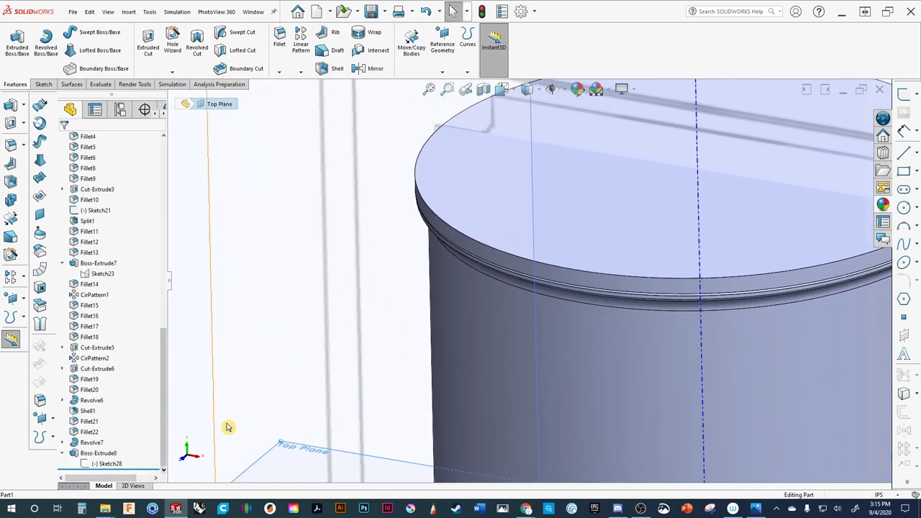
left_click(109, 464)
left_click(117, 430)
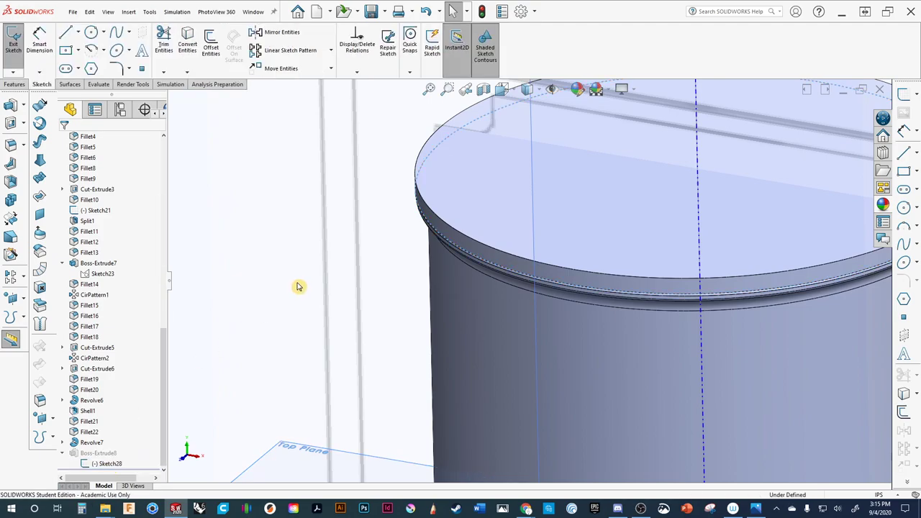
Dimension the disc's circle with a diameter of 5.5 in and rebuild the disc.
mouse_move(299, 286)
middle_mouse_down()
mouse_move(393, 237)
mouse_move(274, 281)
middle_mouse_up()
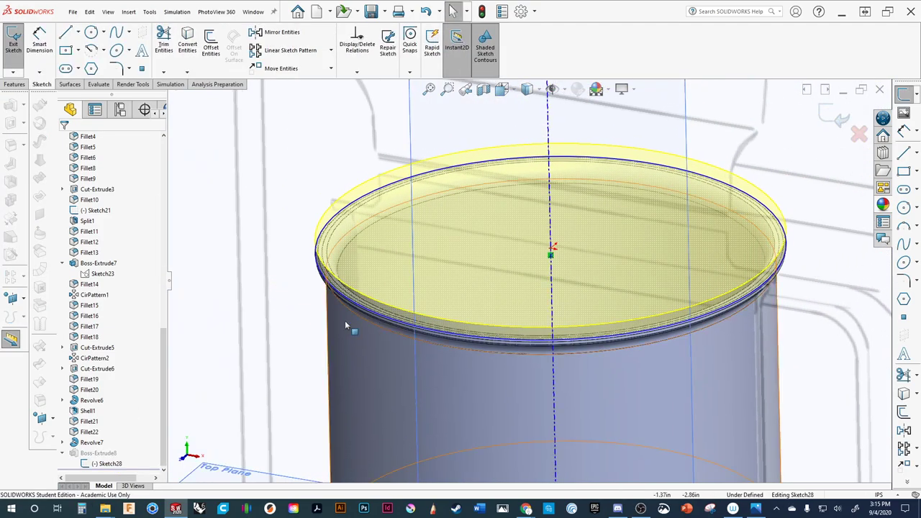
left_click(904, 132)
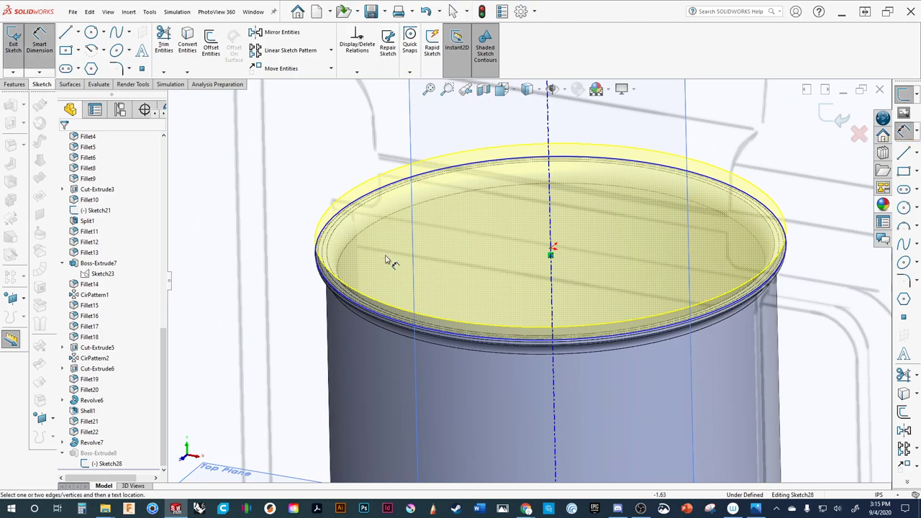
left_click(343, 279)
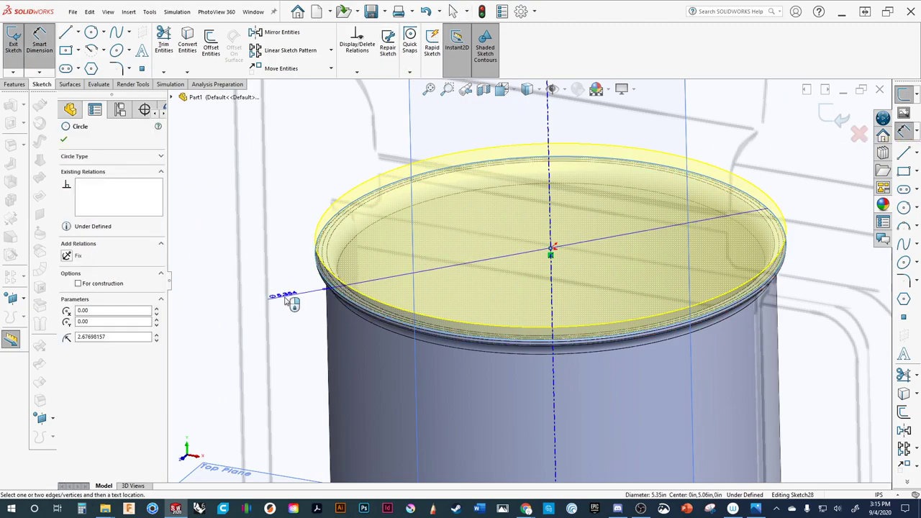
left_click(285, 302)
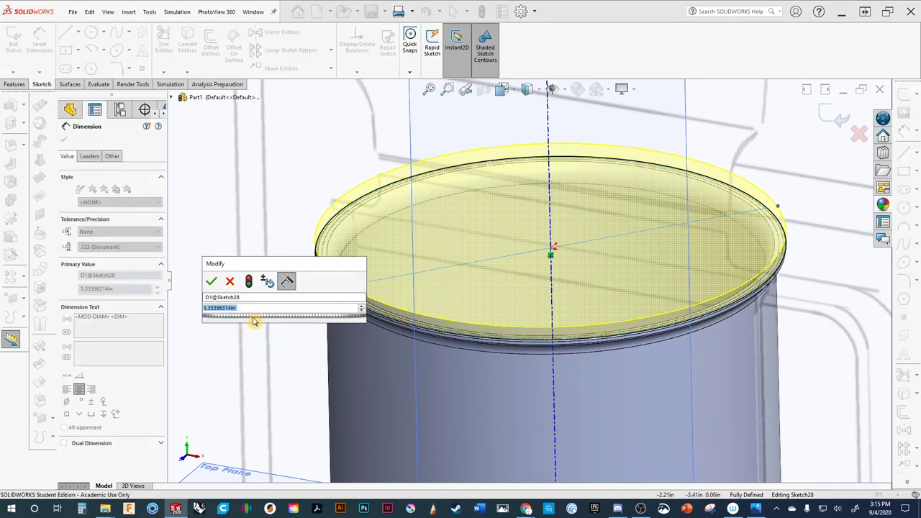
type("5.5")
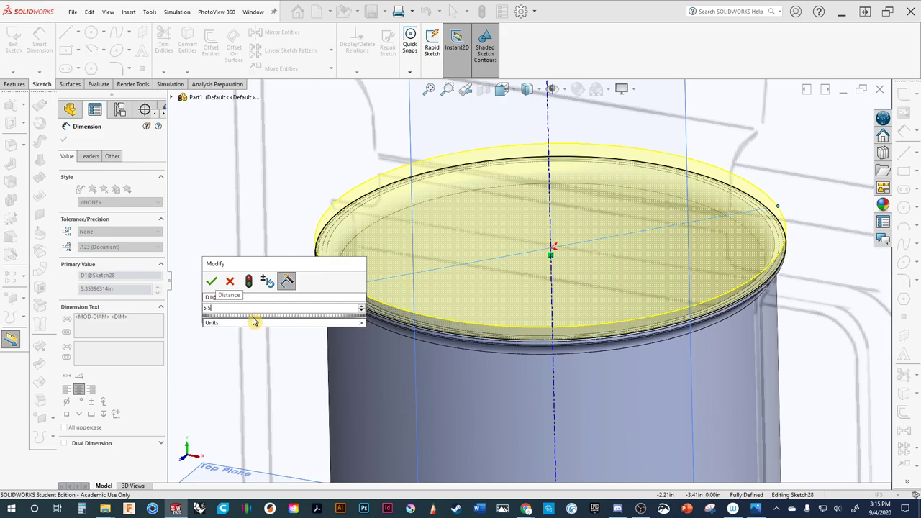
key("Return")
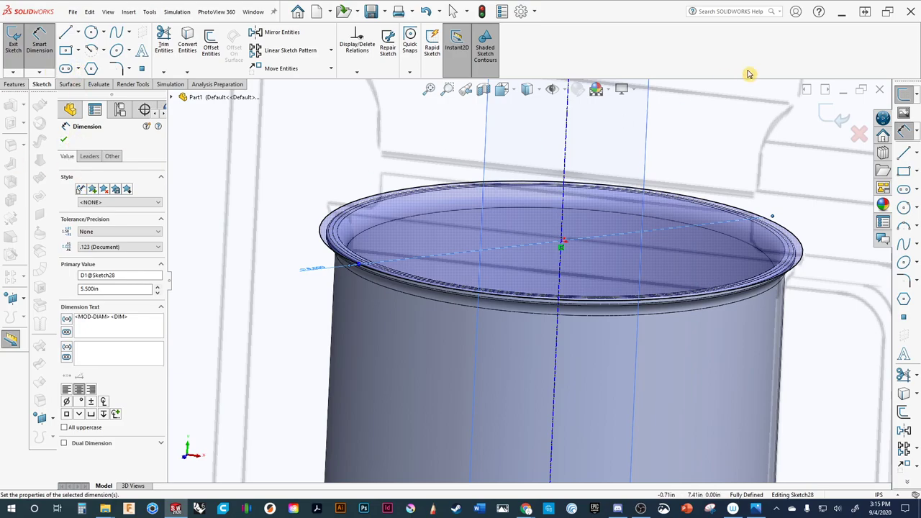
key("Escape")
key("ctrl+b")
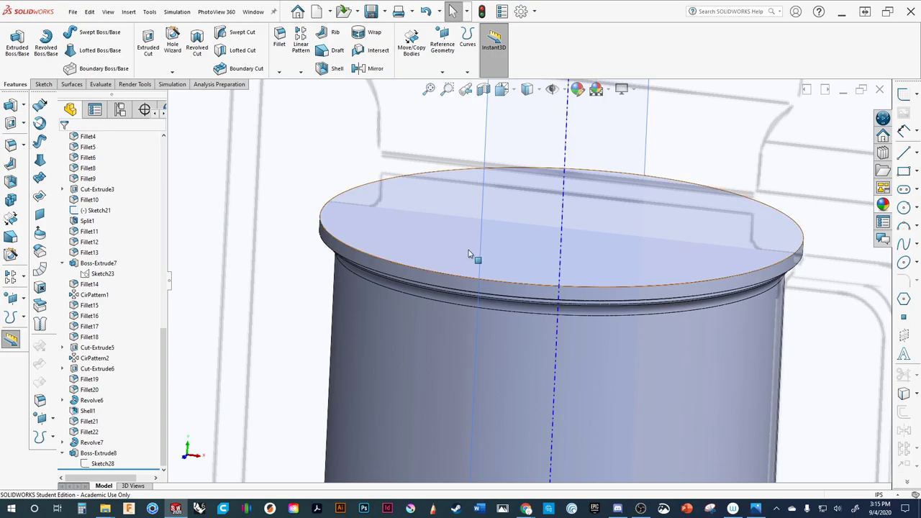
Review the disc's extrusion settings and examine the widened disc against the underlay from an angle.
middle_click_drag(475, 255, 491, 255, "ctrl")
left_click(99, 463)
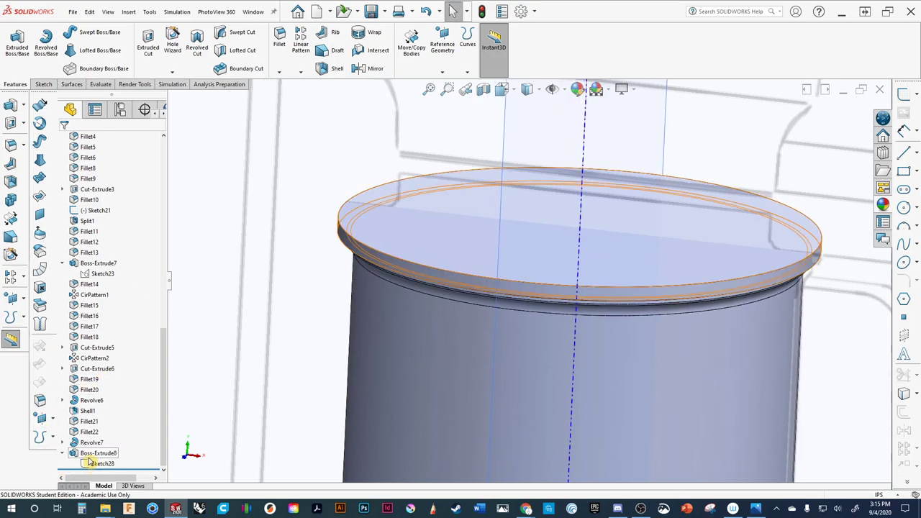
left_click(92, 446)
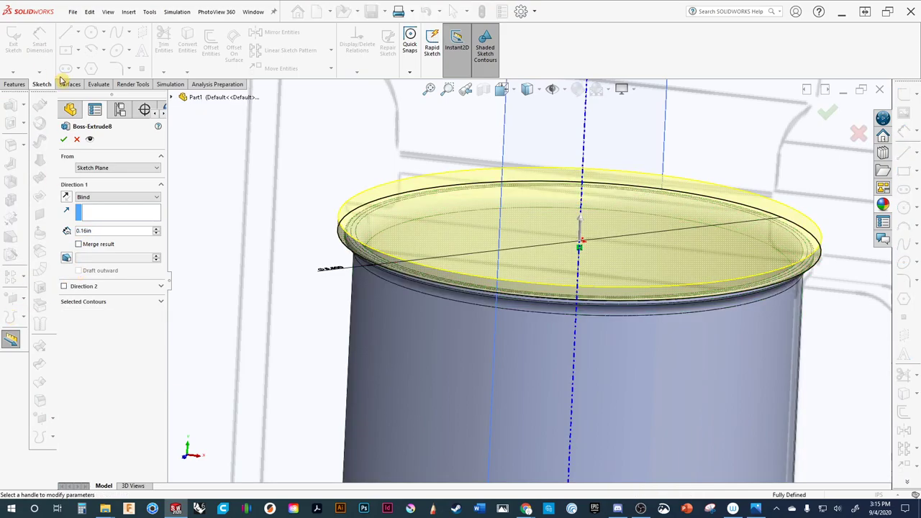
left_click(65, 140)
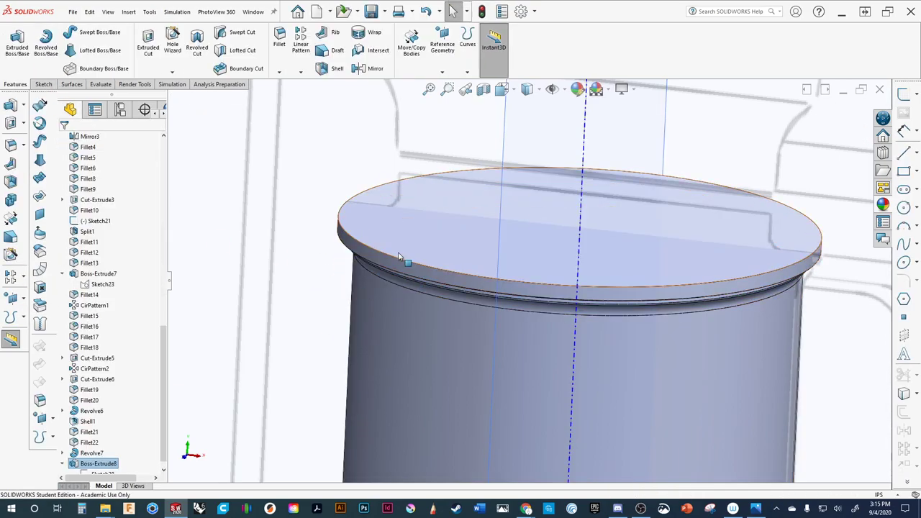
middle_click_drag(405, 264, 396, 200)
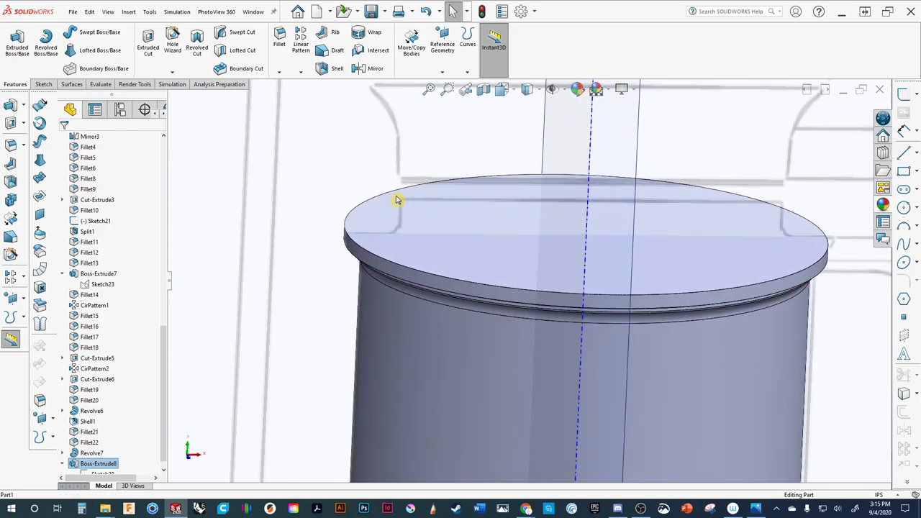
middle_click_drag(365, 251, 442, 257)
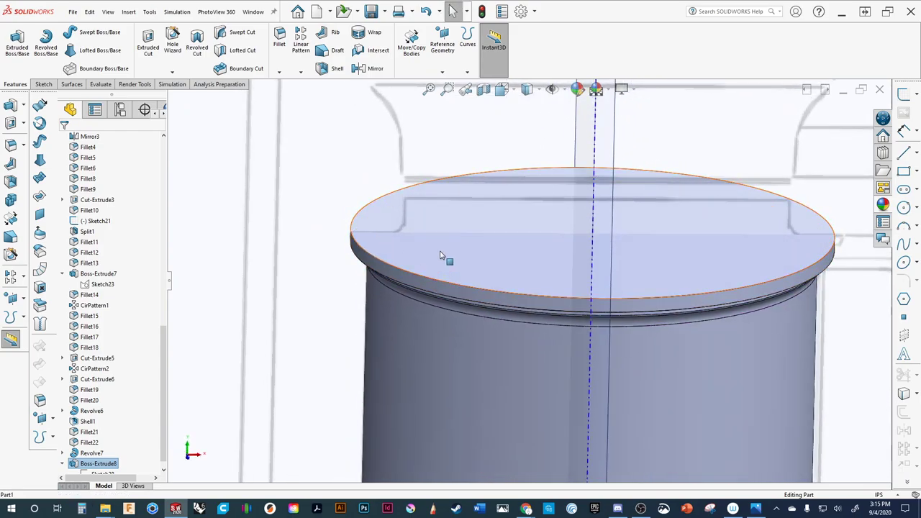
Sketch a circle of about 2.20 in radius on the disc's top face, centred on the axis and matched to the underlay's raised lid outline.
left_click(441, 257)
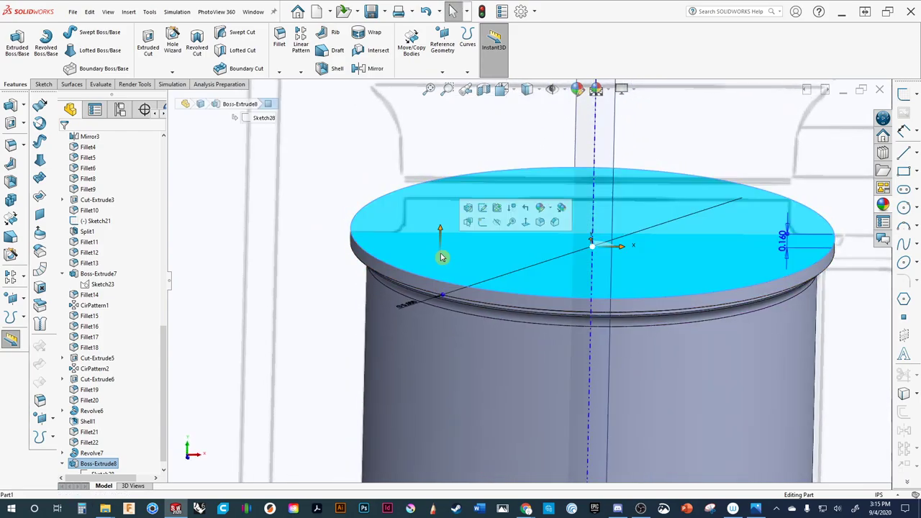
left_click(481, 210)
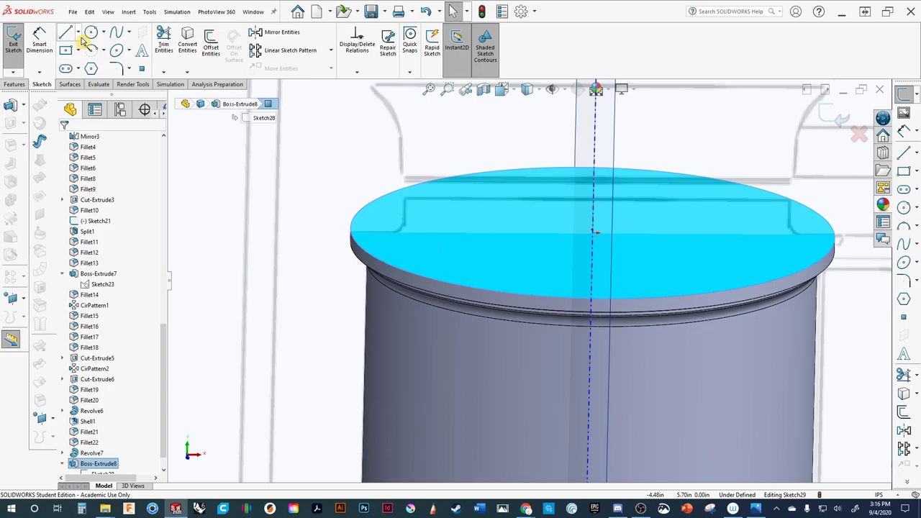
left_click(594, 237)
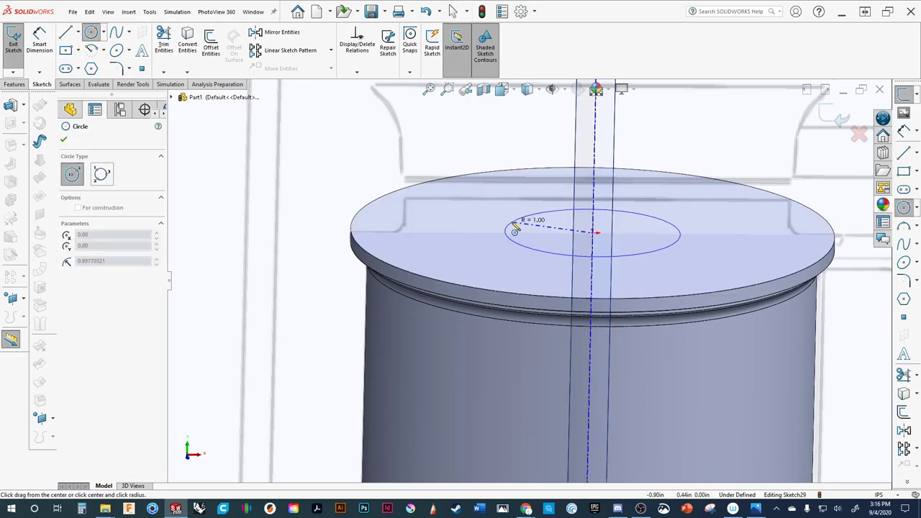
scroll(596, 238, "up", 3)
middle_click_drag(494, 225, 487, 246)
scroll(494, 245, "down", 5)
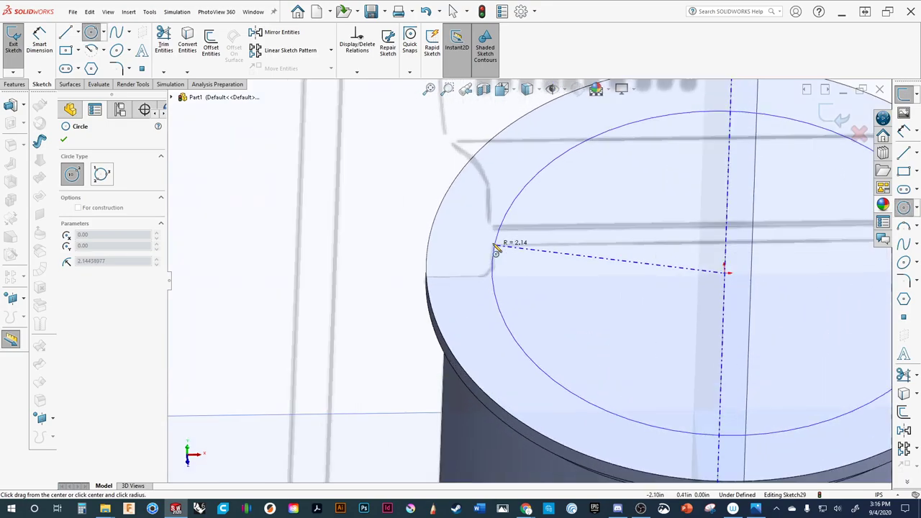
left_click(492, 275)
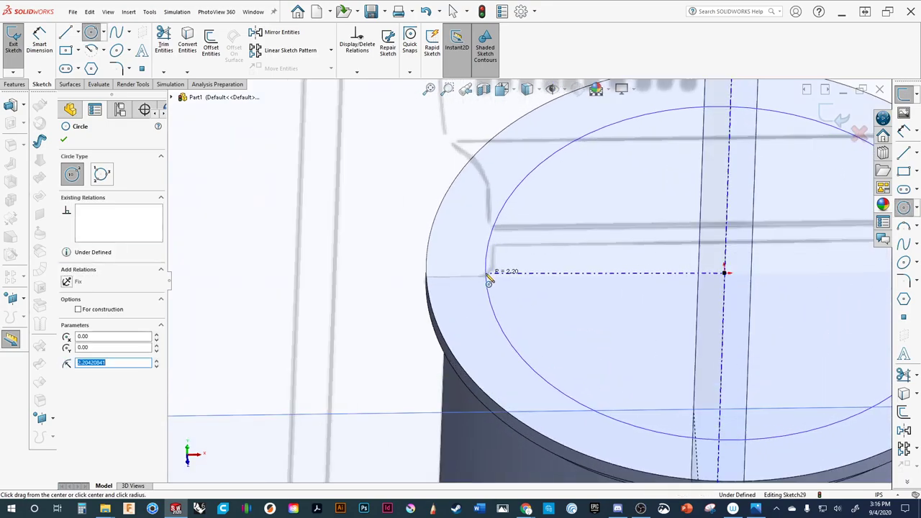
scroll(568, 289, "up", 2)
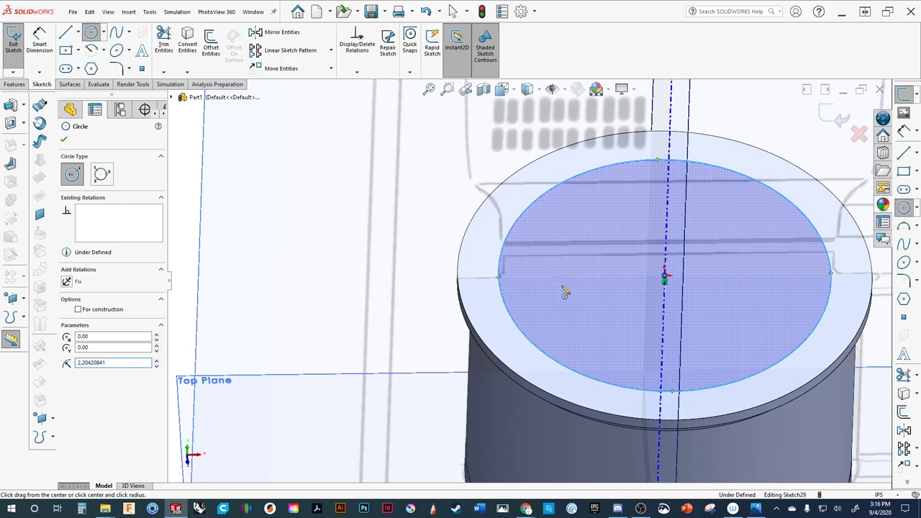
middle_click_drag(566, 291, 552, 200)
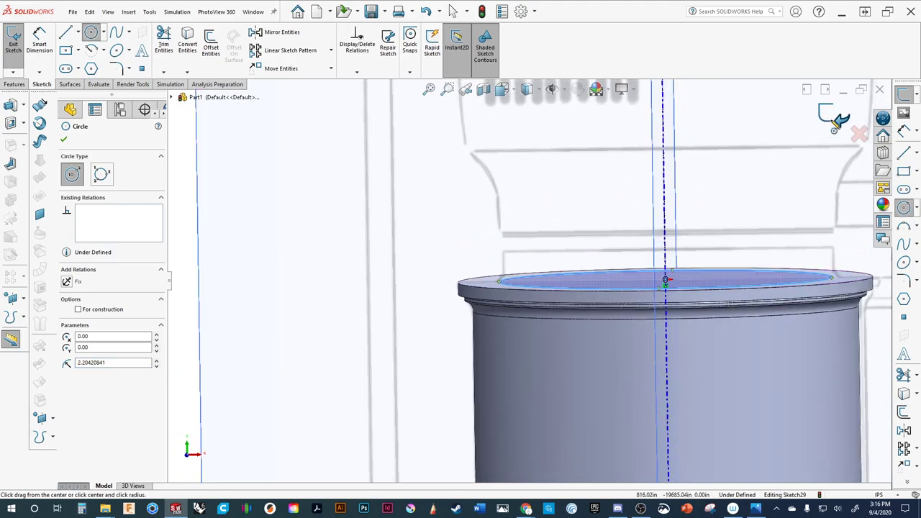
Show the hidden flared basket body with the side handle above the carafe.
middle_click_drag(456, 197, 441, 203)
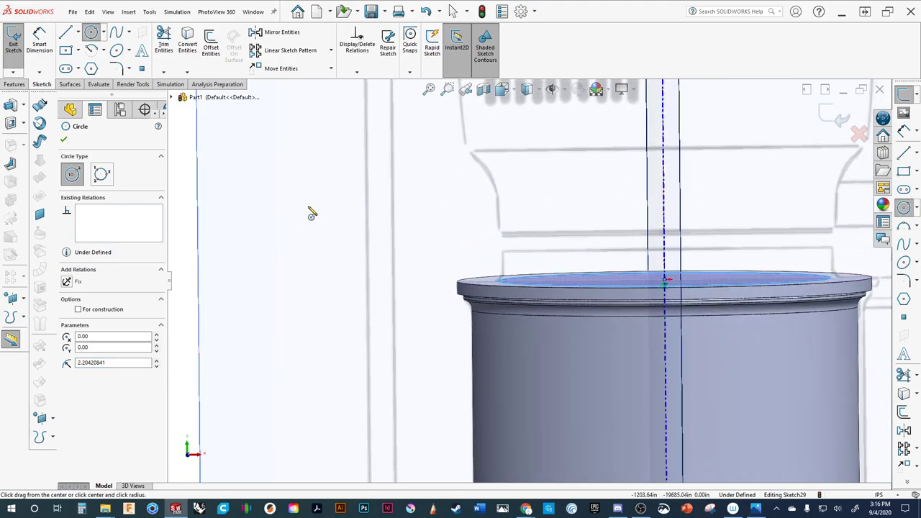
middle_click_drag(281, 188, 274, 195)
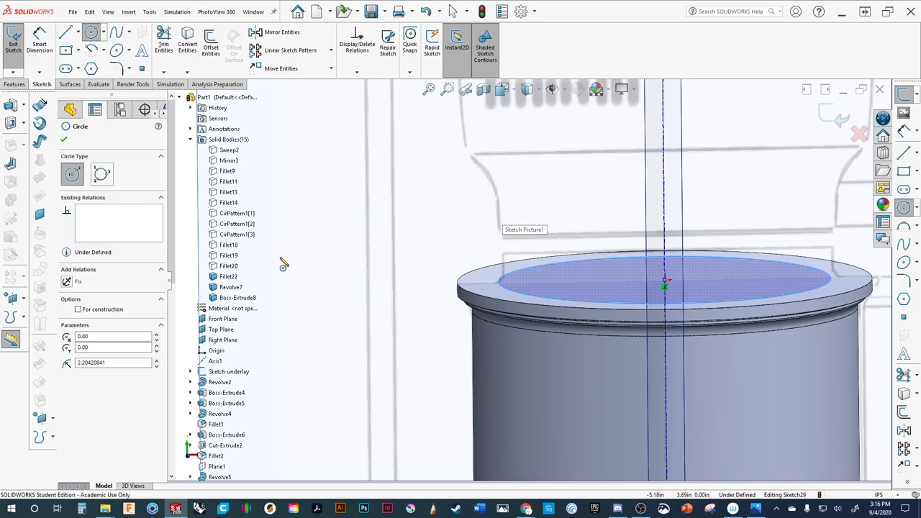
left_click(222, 234)
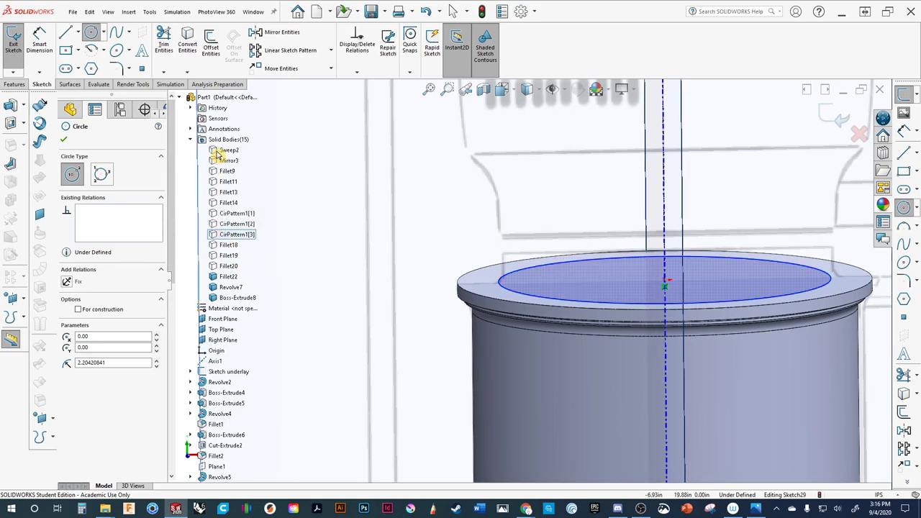
left_click(218, 155)
left_click(221, 263)
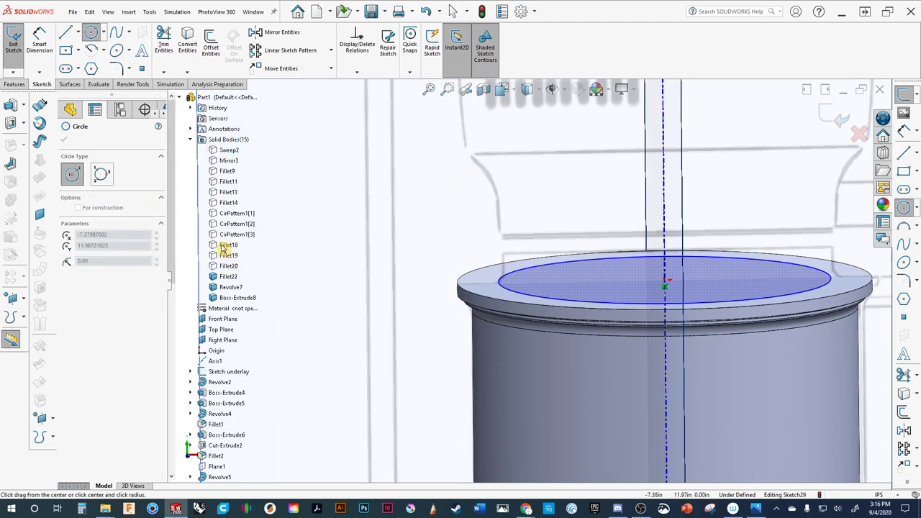
left_click(222, 247)
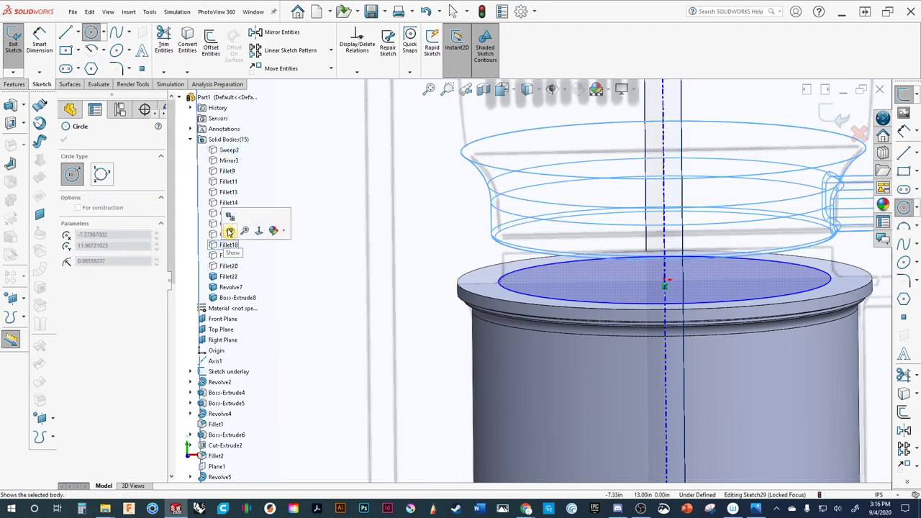
left_click(229, 230)
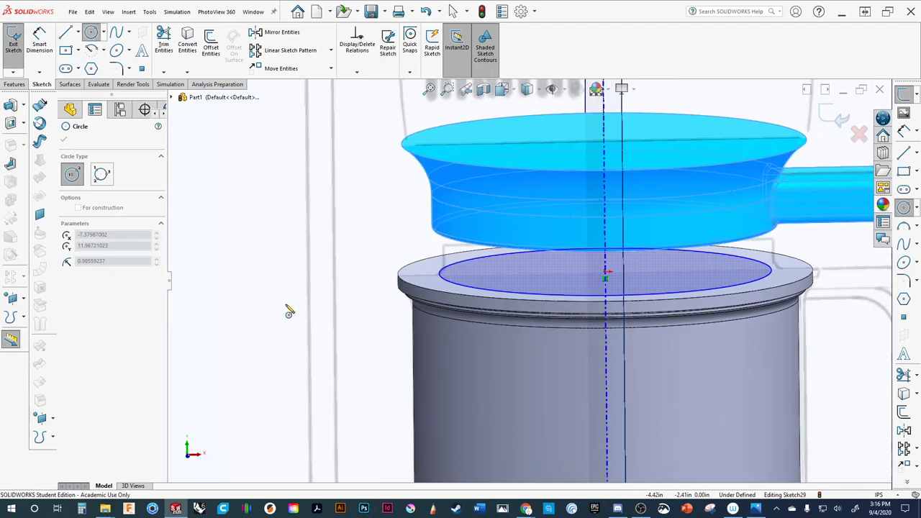
key("Escape")
left_click(544, 296)
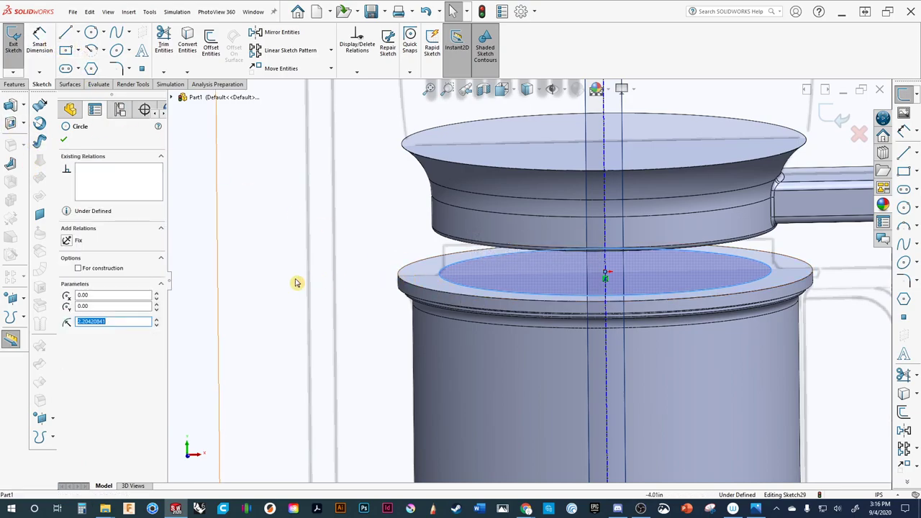
left_click(355, 300)
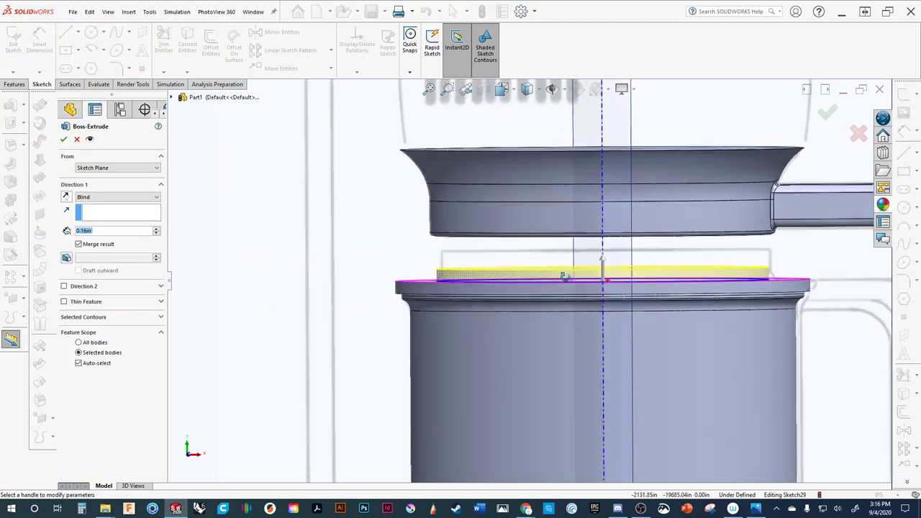
left_click(502, 90)
left_click(520, 143)
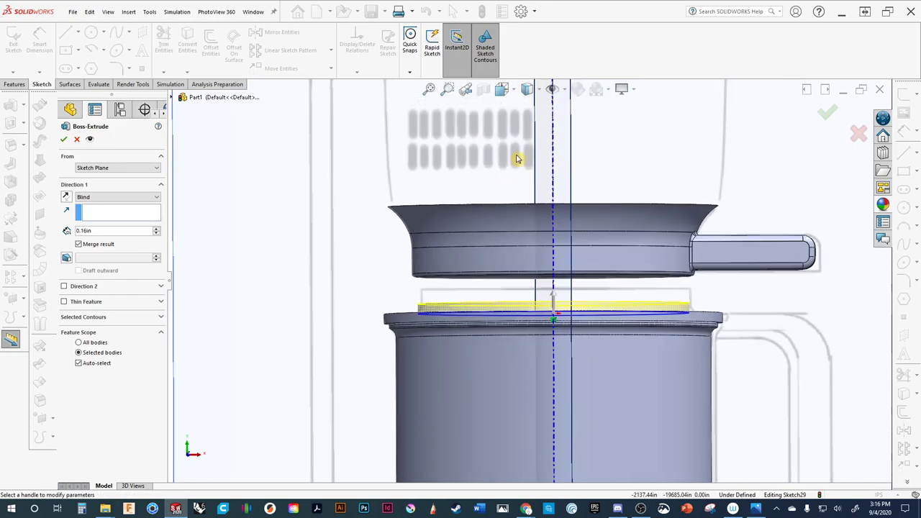
scroll(441, 353, "up", 5)
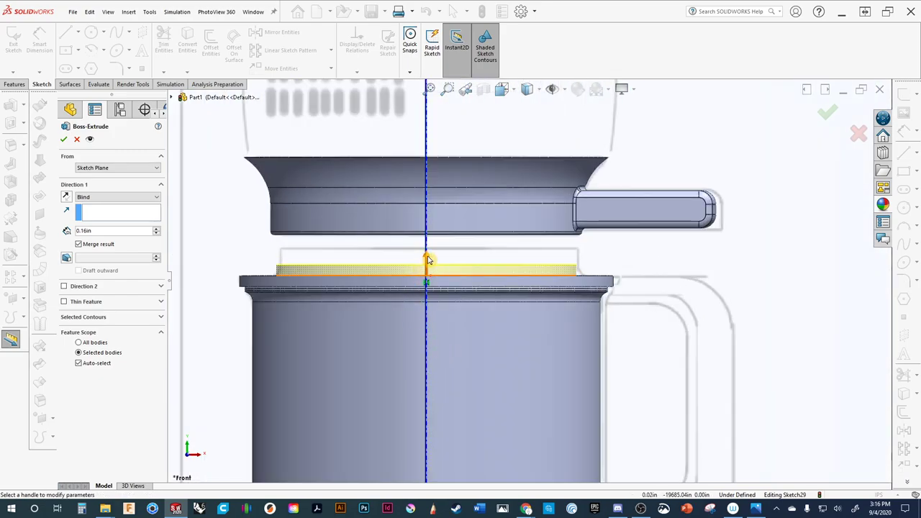
left_click_drag(427, 259, 430, 239)
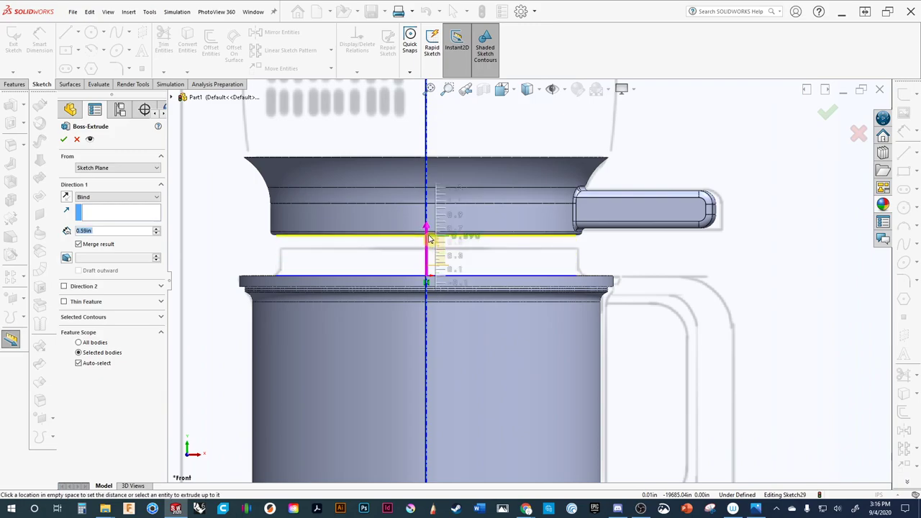
scroll(391, 240, "up", 6)
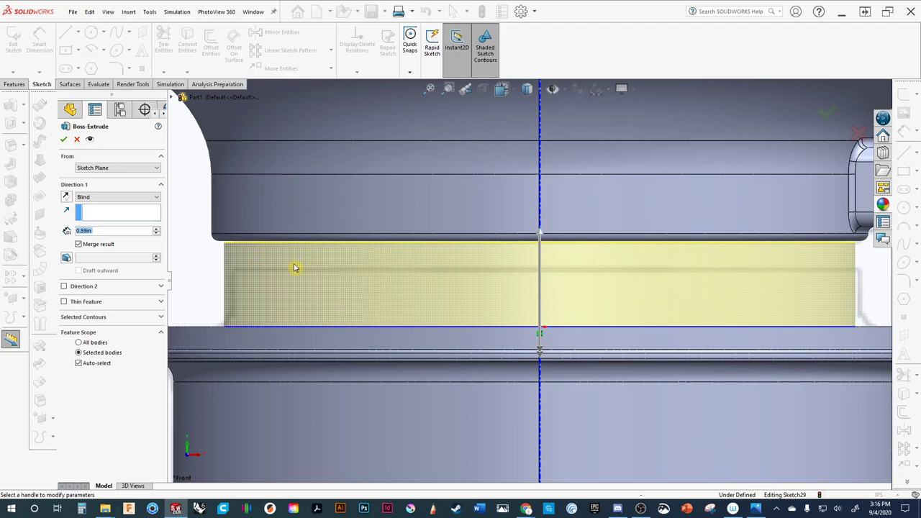
scroll(293, 267, "down", 3)
scroll(334, 264, "up", 3)
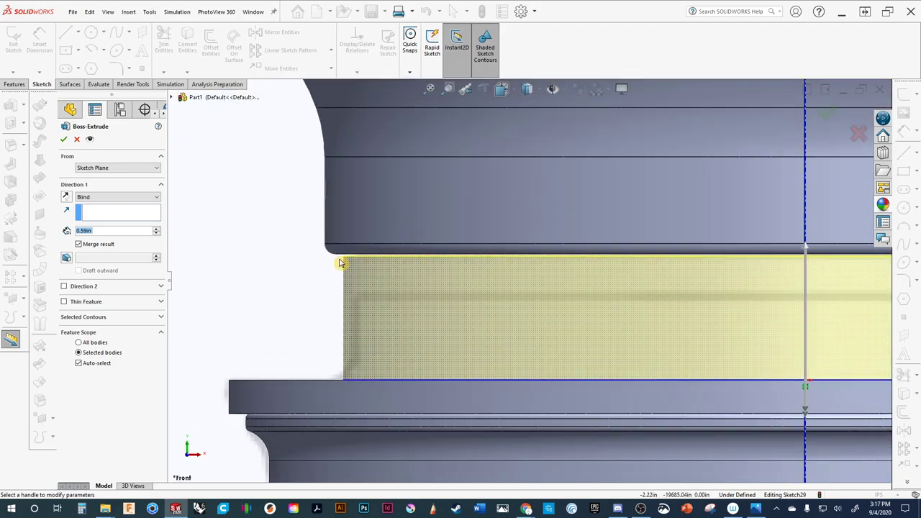
middle_click_drag(423, 286, 426, 271)
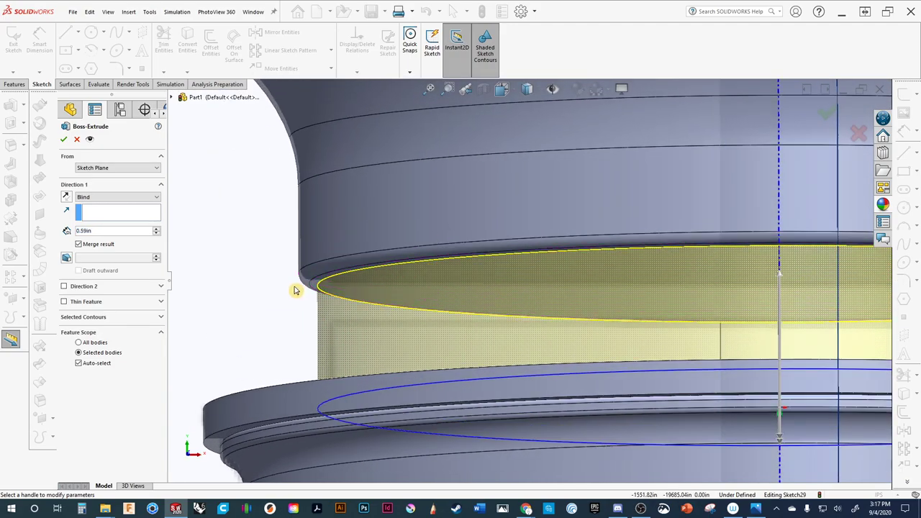
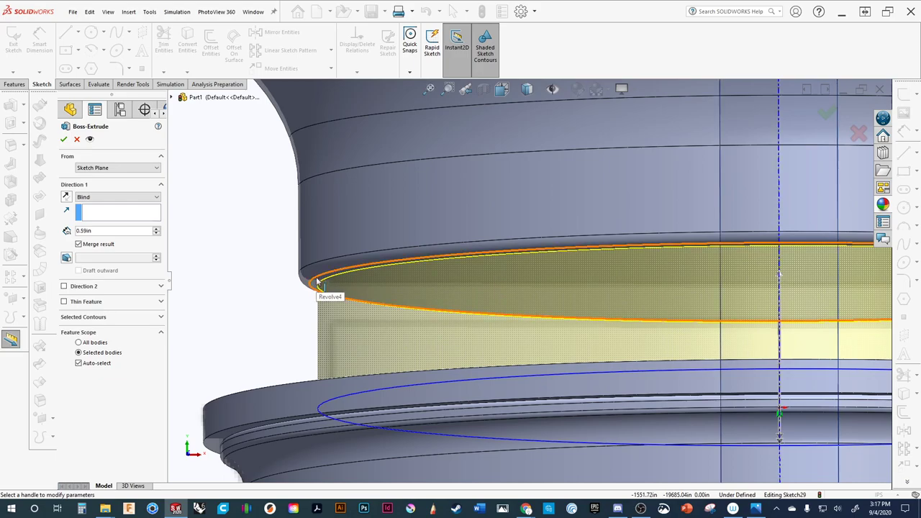
middle_click_drag(325, 350, 335, 266)
middle_click_drag(330, 315, 313, 291)
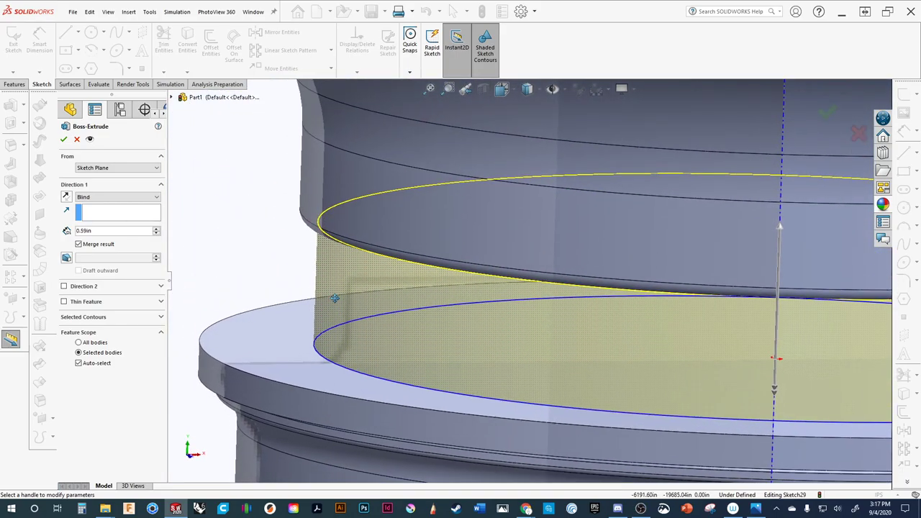
left_click(78, 140)
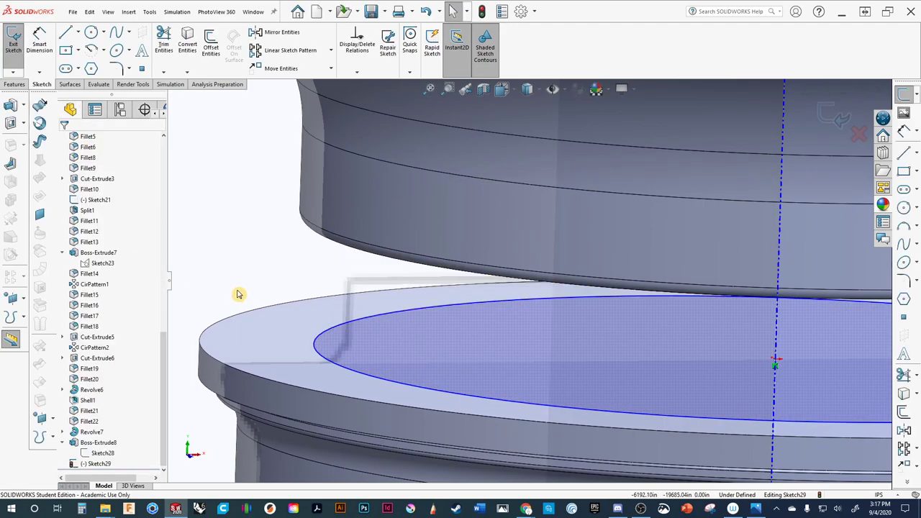
Delete the hand-drawn circle from the sketch on the lid disc's top face.
left_click(330, 366)
key("Delete")
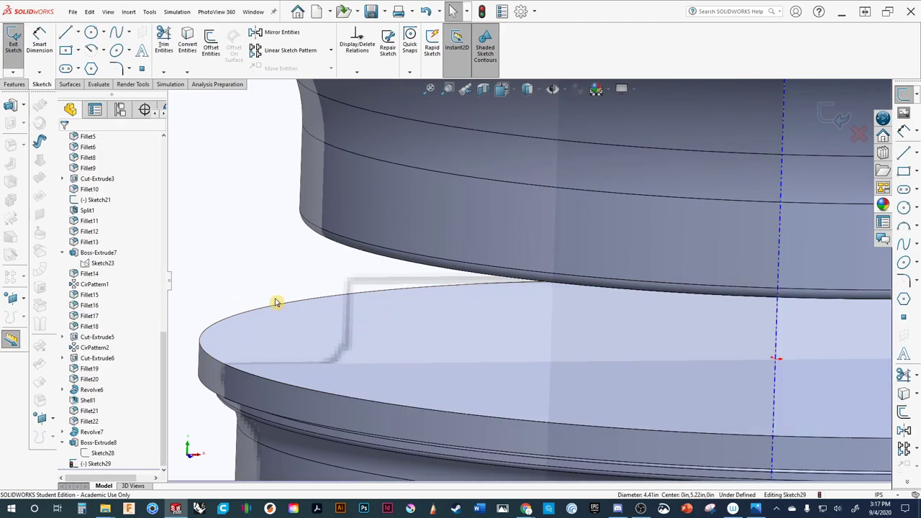
middle_click_drag(299, 282, 263, 302)
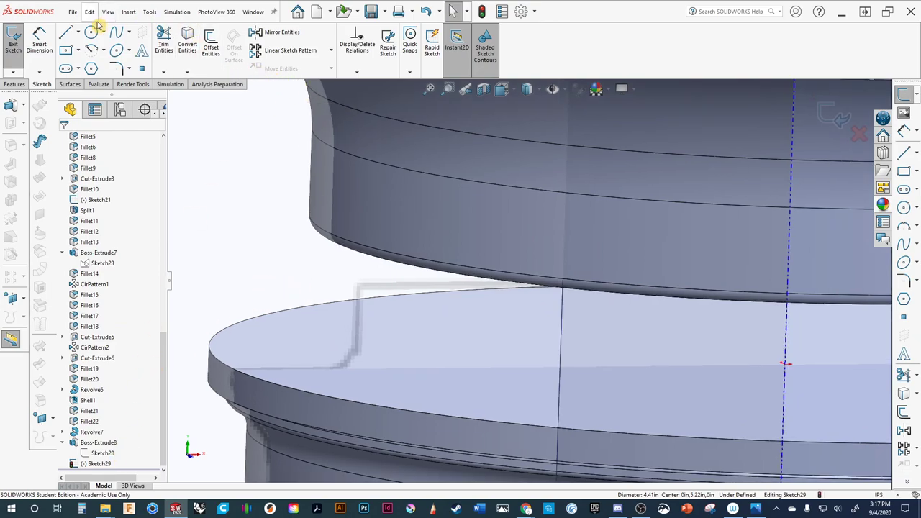
left_click(128, 12)
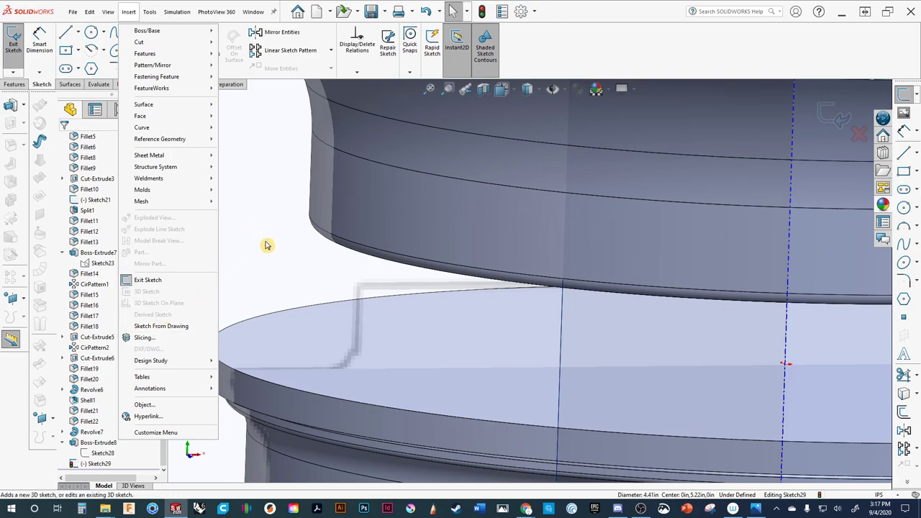
left_click(280, 223)
Convert the circular bottom edge of the flared basket body into the sketch on the disc's top face.
mouse_move(275, 247)
middle_mouse_down()
mouse_move(280, 190)
mouse_move(300, 240)
mouse_move(297, 354)
middle_mouse_up()
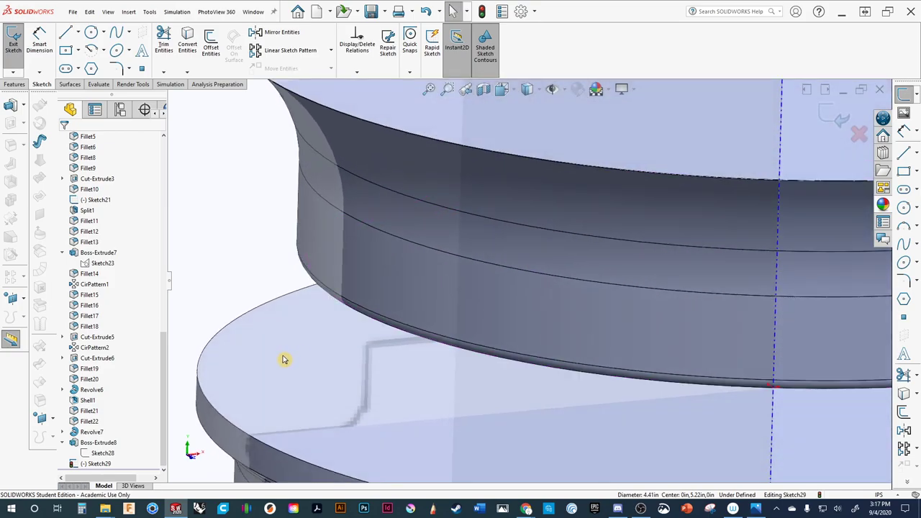
middle_click_drag(325, 355, 294, 316)
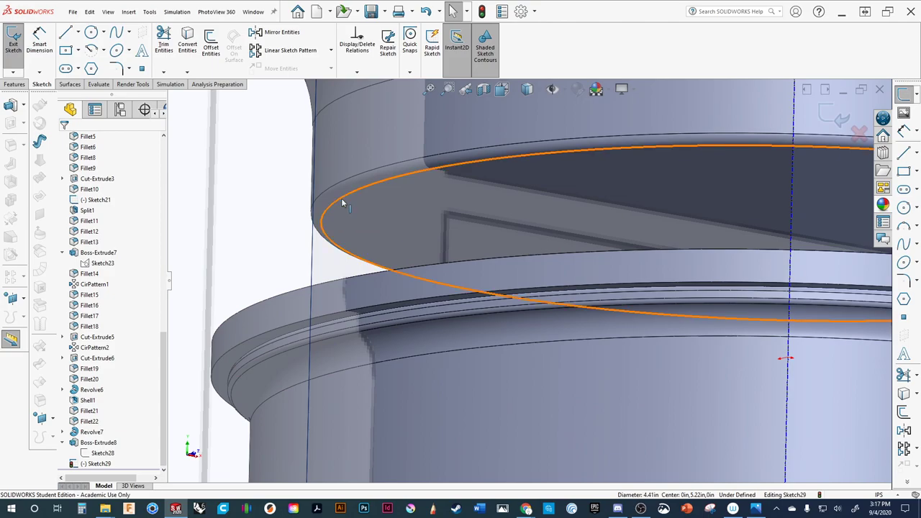
left_click(345, 201)
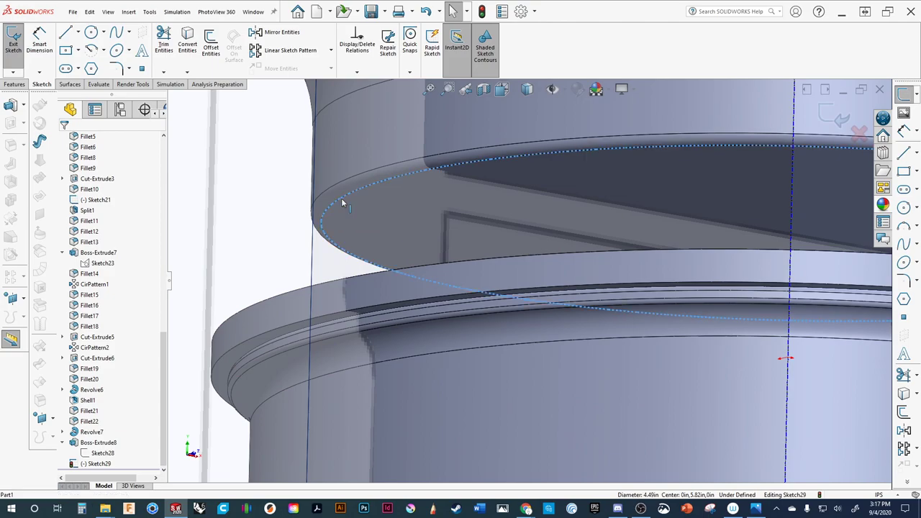
left_click(904, 395)
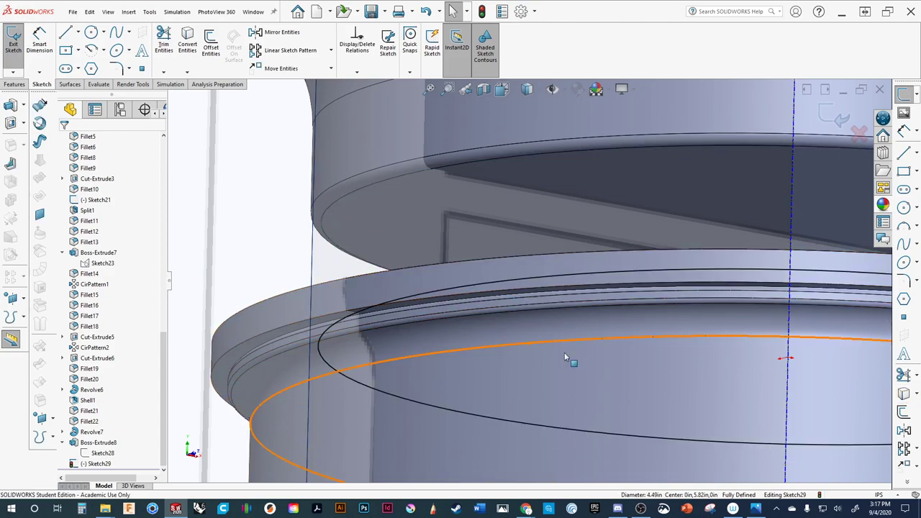
left_click(917, 397)
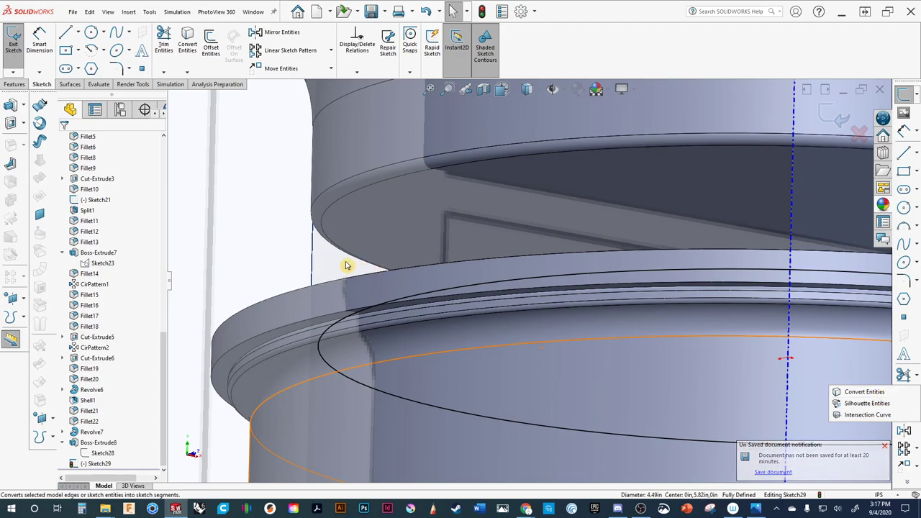
mouse_move(387, 303)
middle_mouse_down()
mouse_move(402, 246)
mouse_move(405, 257)
middle_mouse_up()
scroll(355, 273, "up", 3)
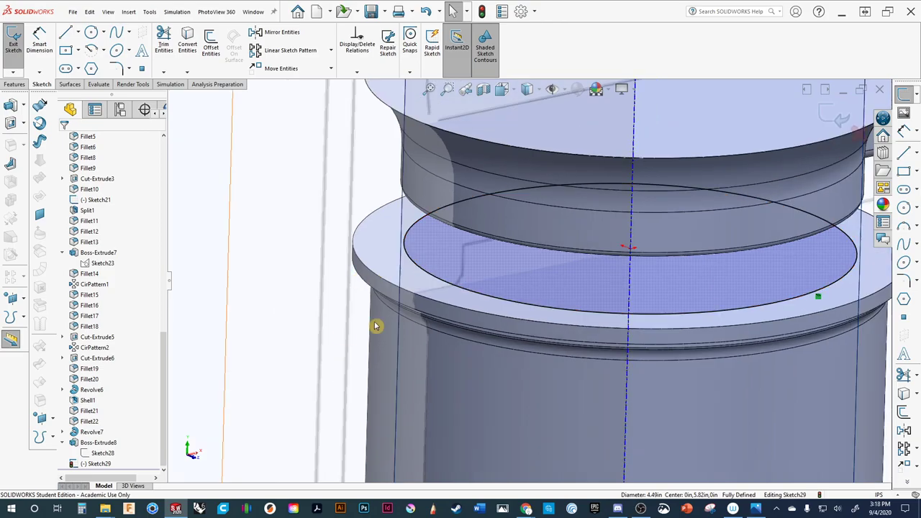
middle_click_drag(376, 324, 420, 206)
scroll(420, 207, "down", 3)
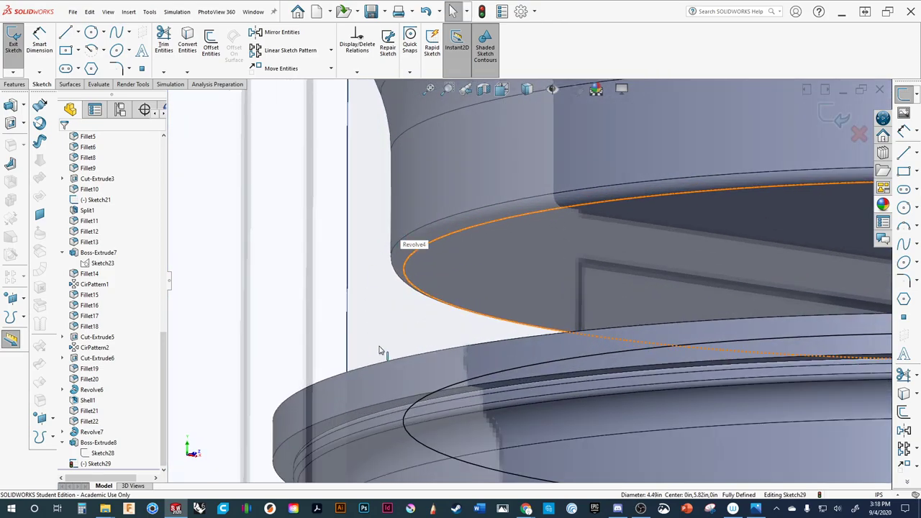
mouse_move(461, 236)
middle_mouse_down()
mouse_move(437, 263)
mouse_move(486, 309)
mouse_move(485, 348)
middle_mouse_up()
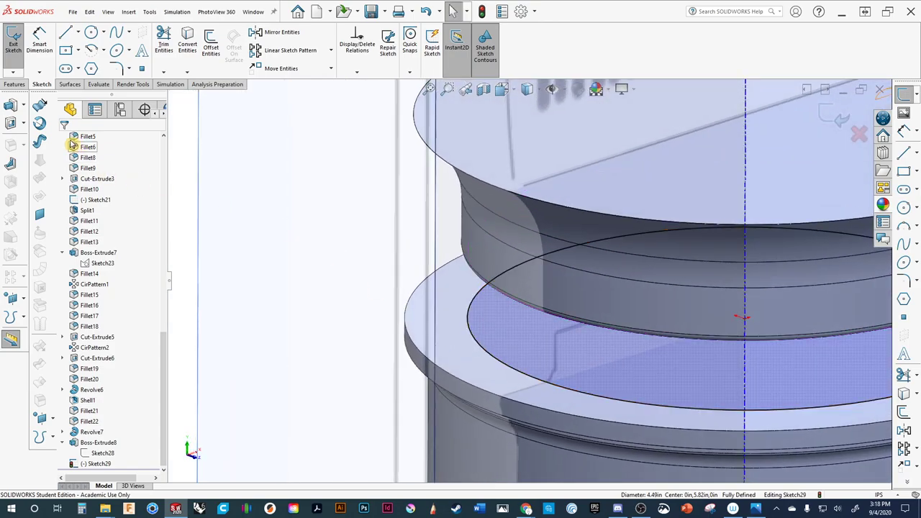
Extrude the converted circle upward 0.39 in, merged with the disc, to match the underlay's raised lid outline in the front view.
left_click(10, 105)
middle_click_drag(432, 277, 424, 232)
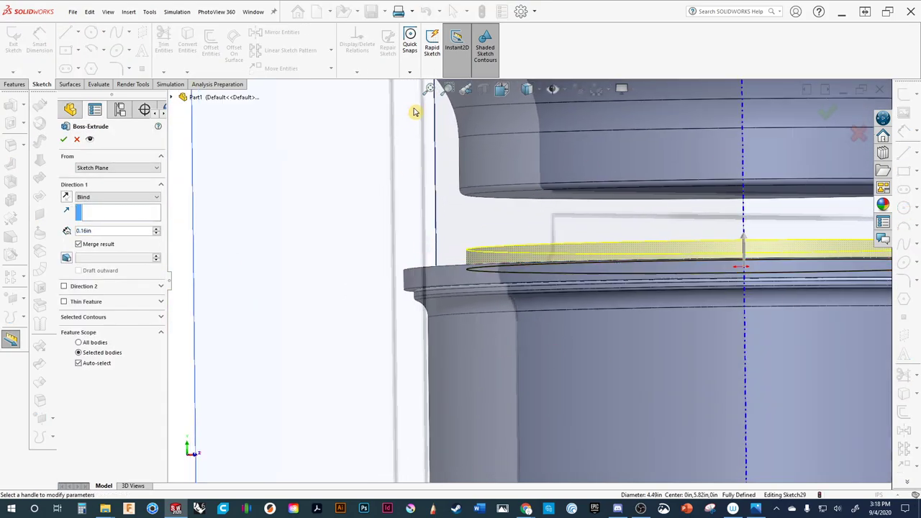
left_click(501, 88)
left_click(521, 152)
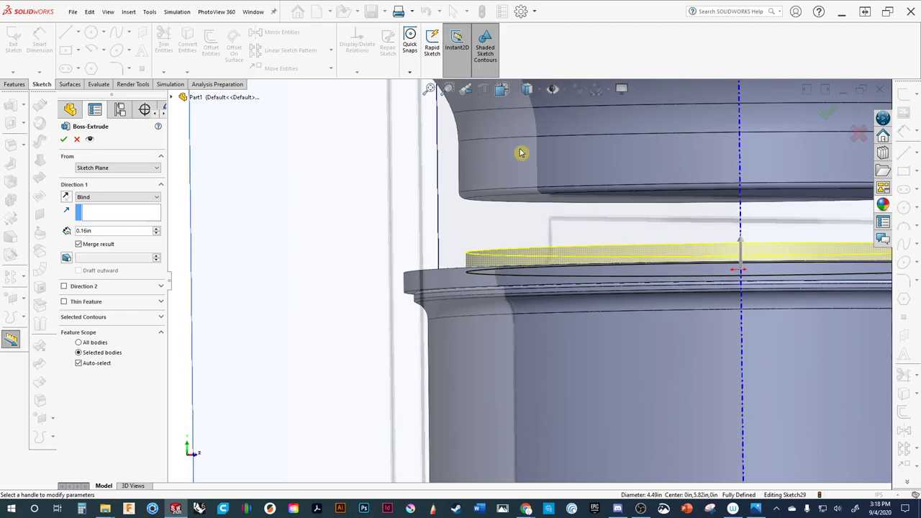
scroll(510, 379, "down", 5)
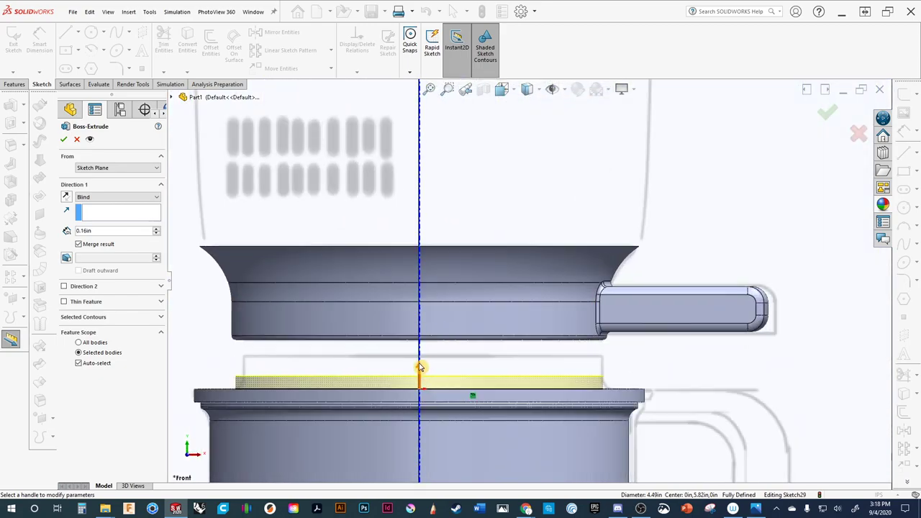
left_click_drag(420, 367, 421, 354)
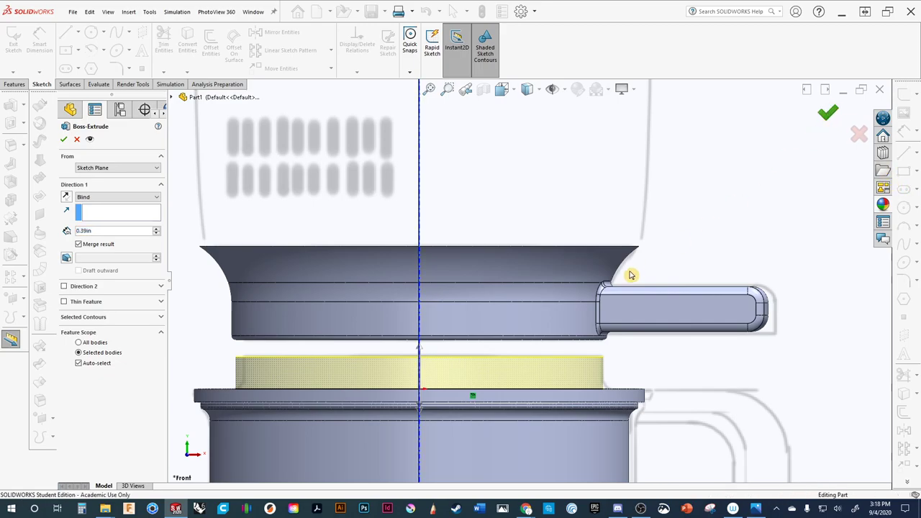
key("Return")
key("Down")
key("Down")
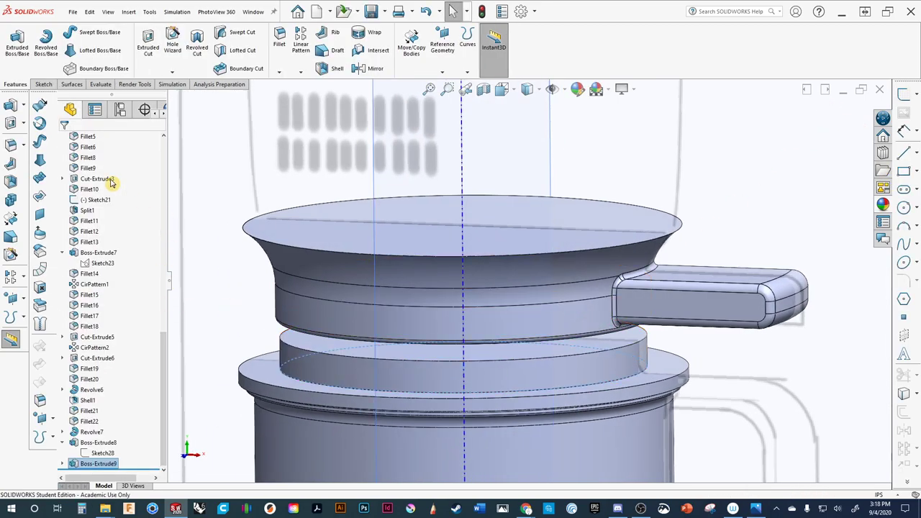
Check in the list of solid bodies that the raised centre and the disc form one body.
left_click(93, 189)
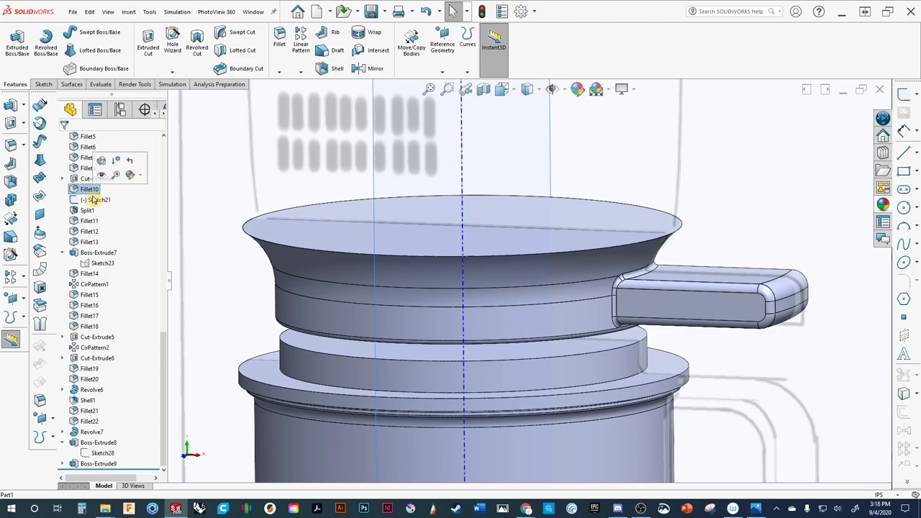
scroll(122, 328, "up", 10)
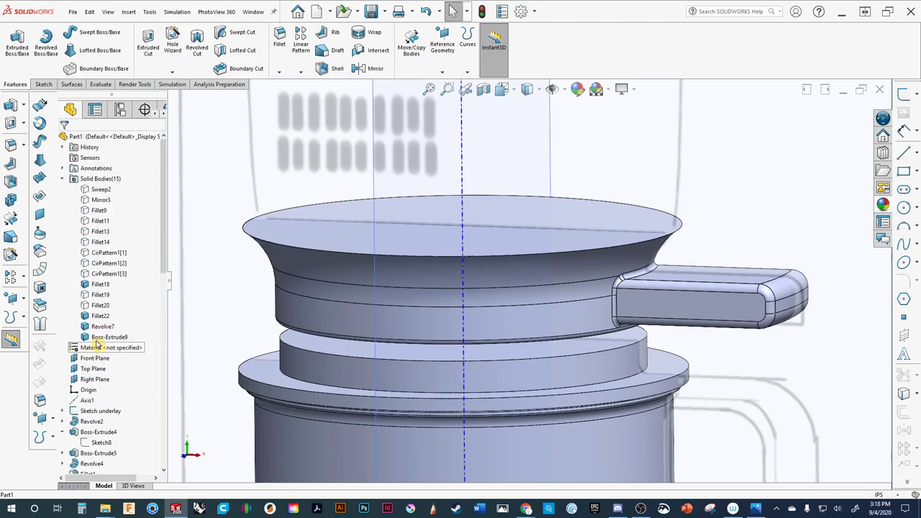
left_click(108, 337)
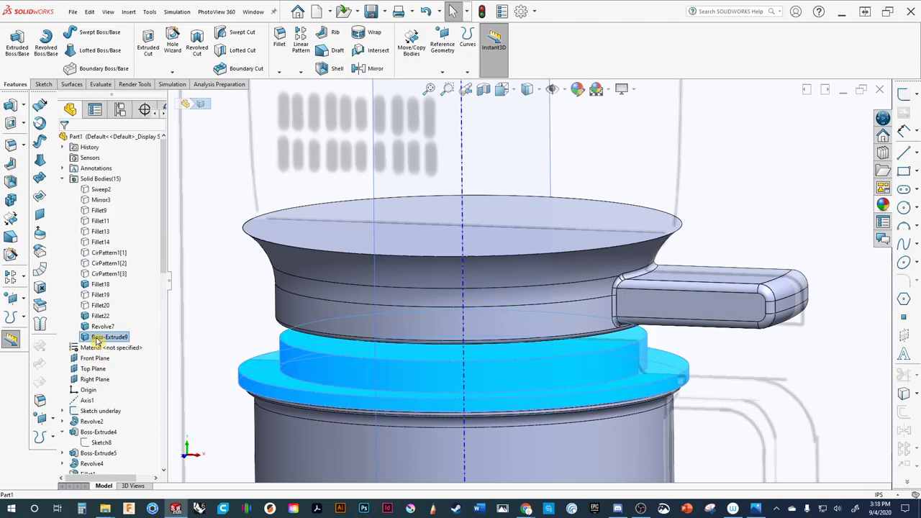
left_click(767, 228)
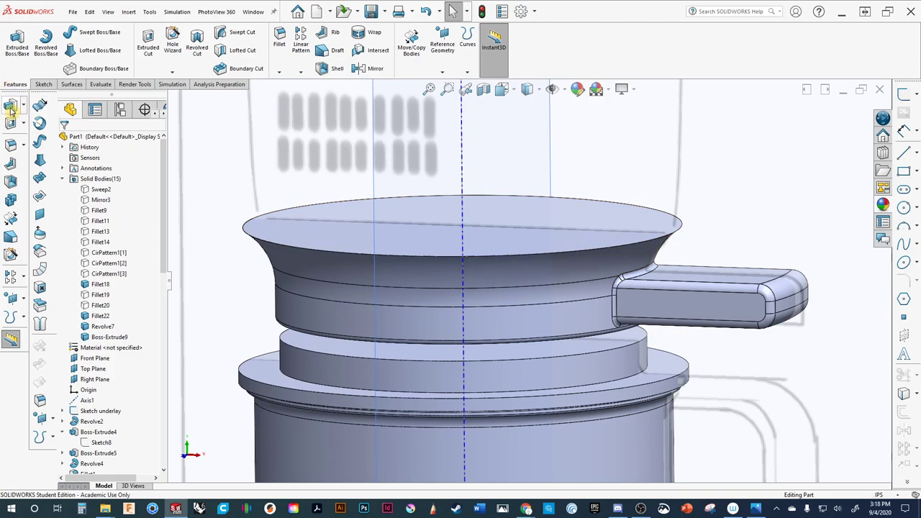
Fillet the edge where the lid's raised centre meets the disc's top face with a 0.05 in radius.
left_click(10, 144)
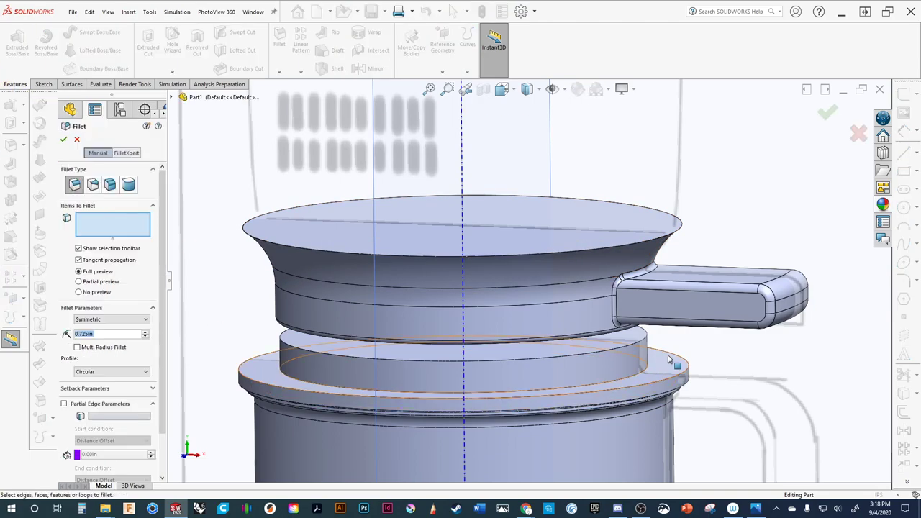
scroll(671, 371, "down", 5)
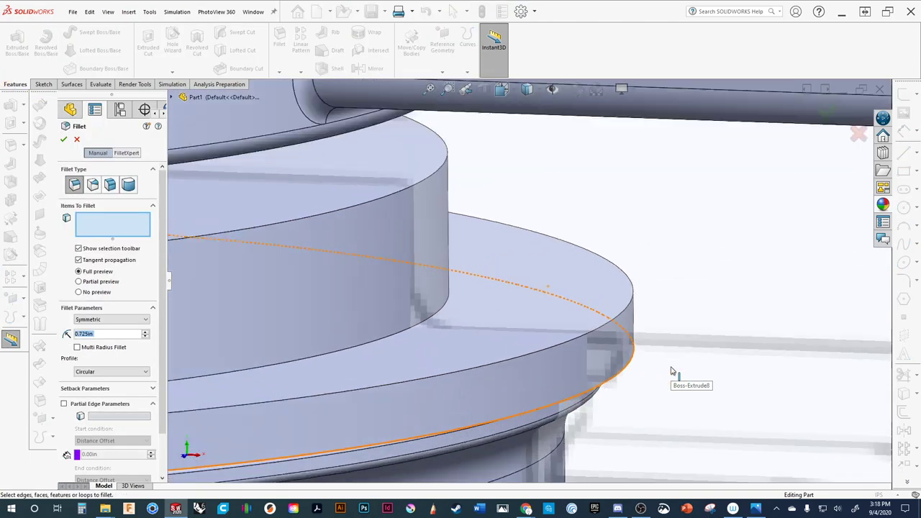
left_click(408, 332)
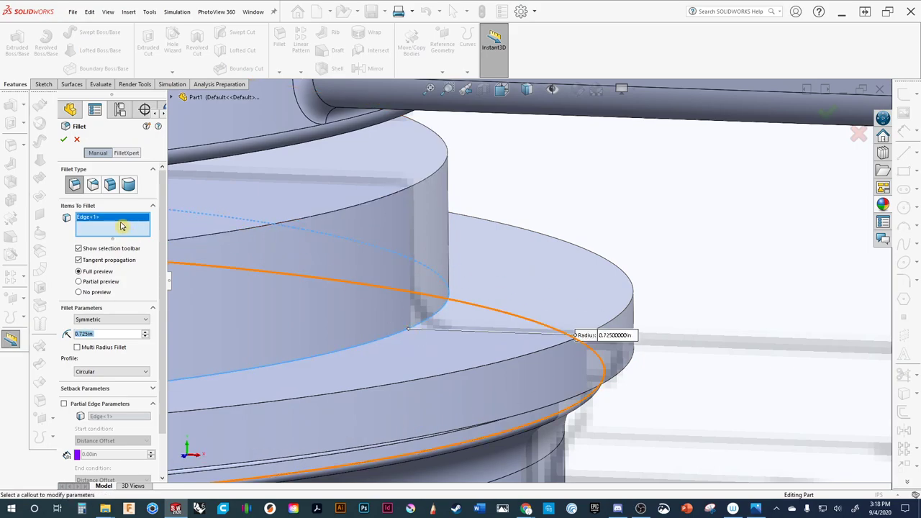
left_click(146, 337)
left_click(146, 337)
left_click(146, 337)
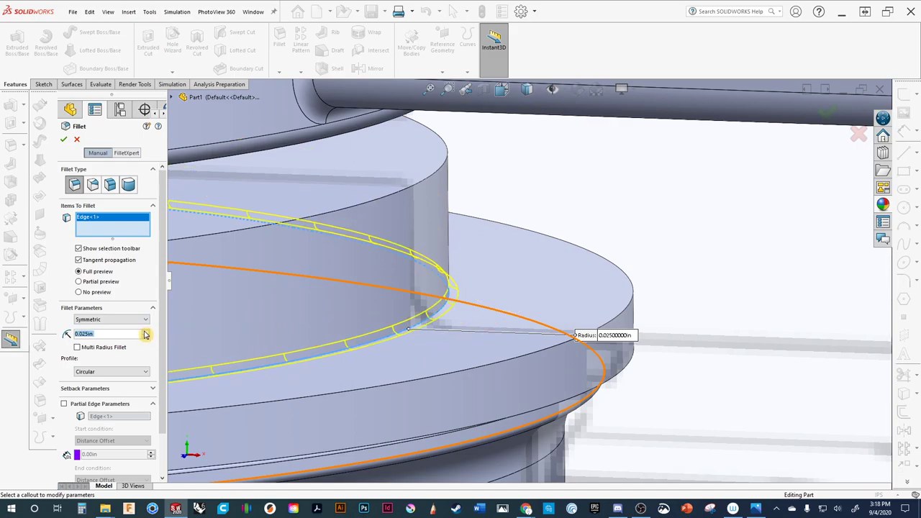
left_click(146, 334)
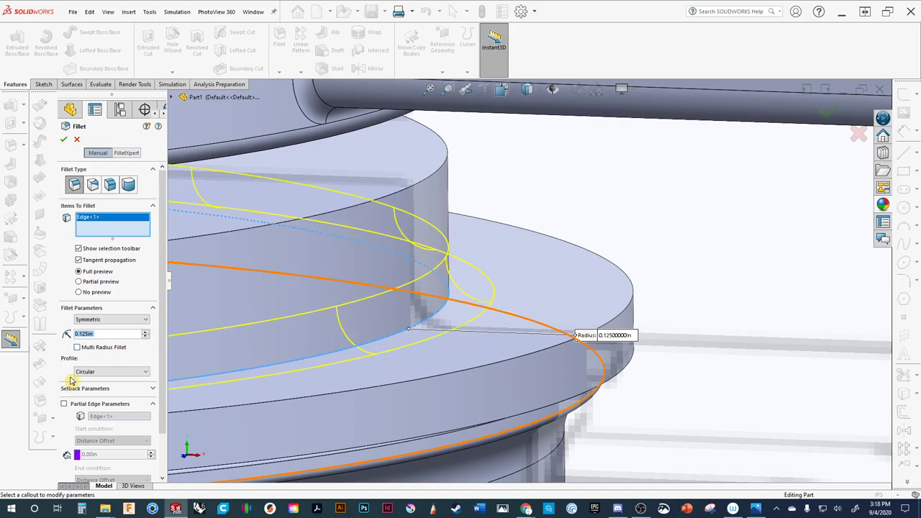
left_click(146, 337)
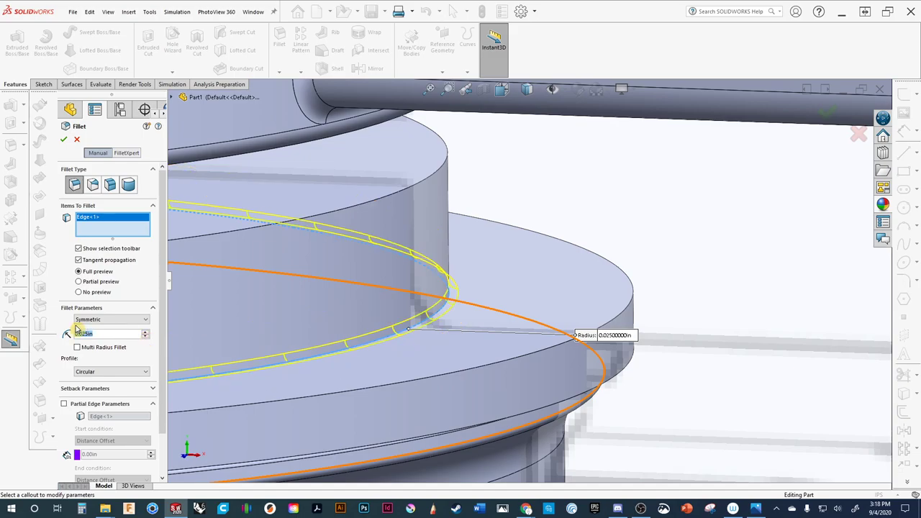
type(".05")
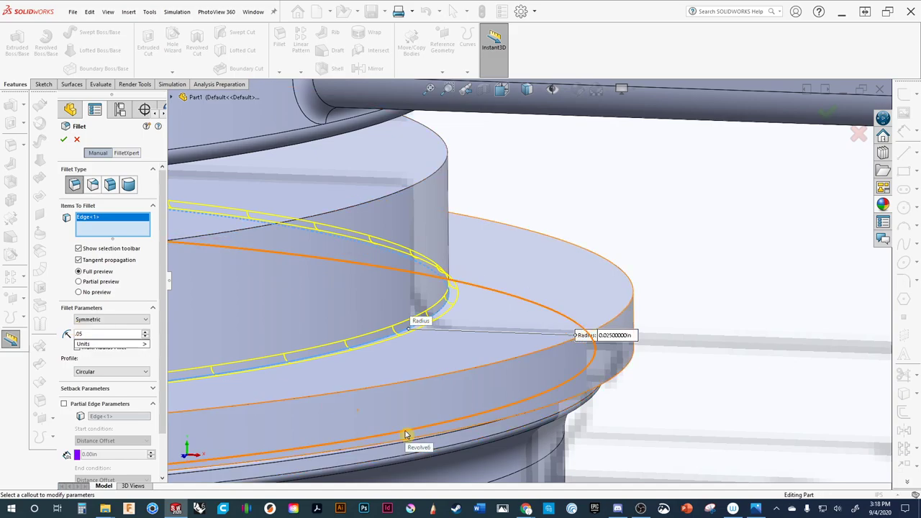
key("Return")
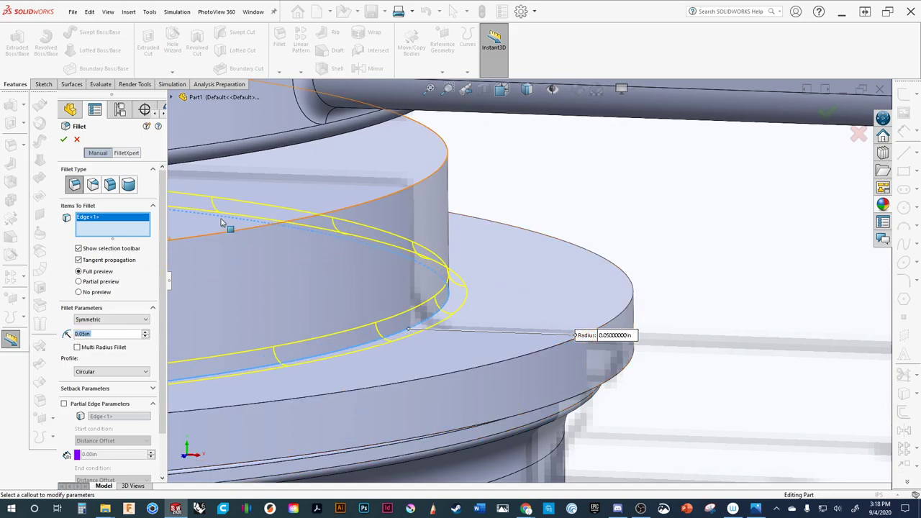
left_click(65, 140)
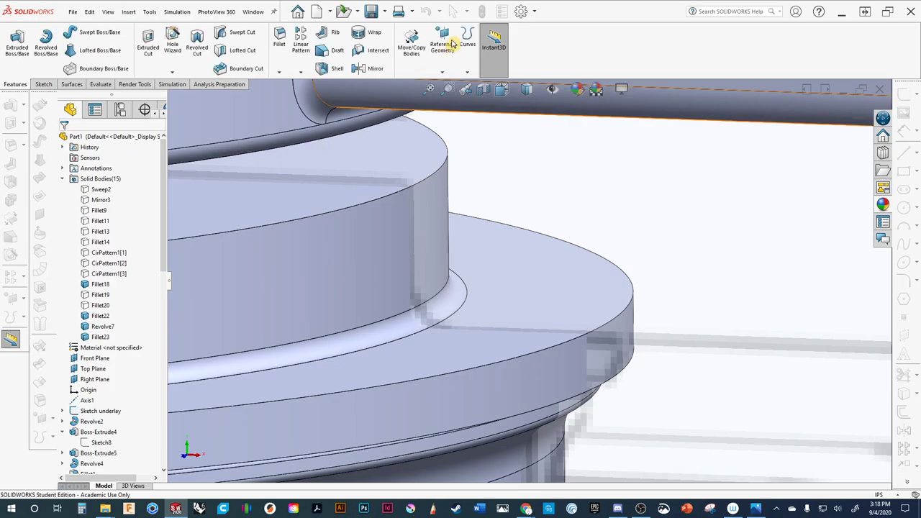
Examine the lid's features in the model history: the disc extrusion, the raised centre extrusion, their sketches and the fillet between them.
scroll(432, 187, "up", 5)
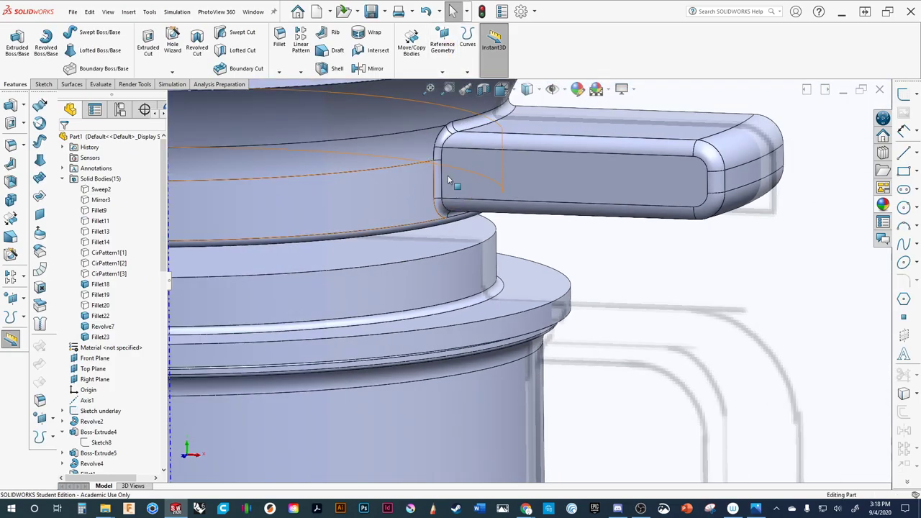
middle_click_drag(447, 175, 504, 196)
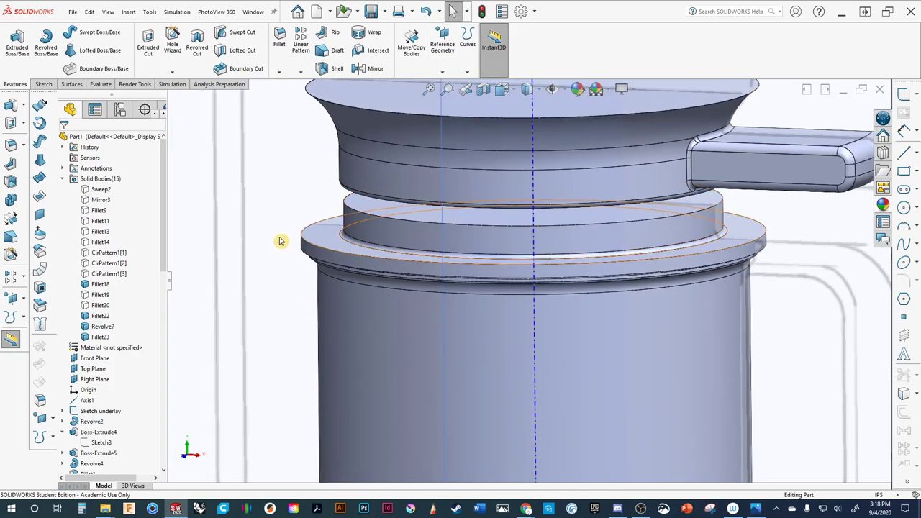
mouse_move(350, 257)
middle_mouse_down()
mouse_move(352, 235)
mouse_move(353, 248)
middle_mouse_up()
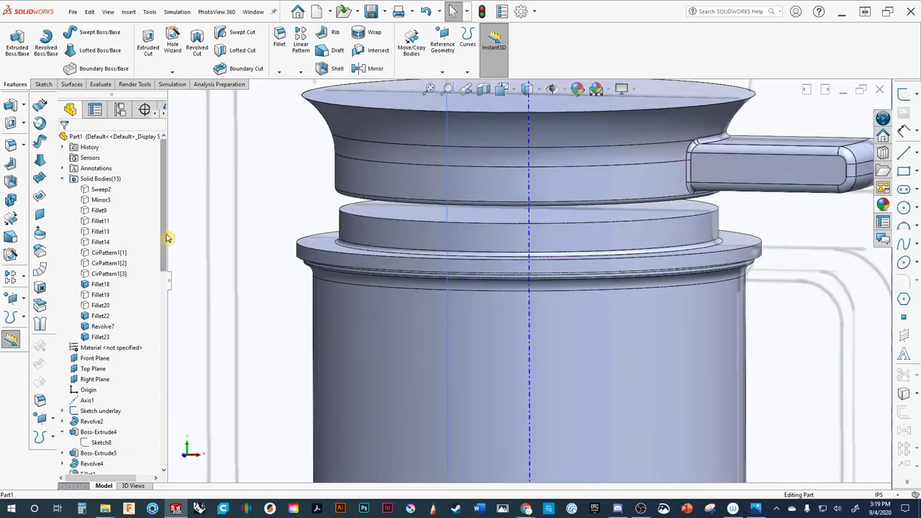
scroll(153, 324, "down", 5)
scroll(154, 324, "down", 10)
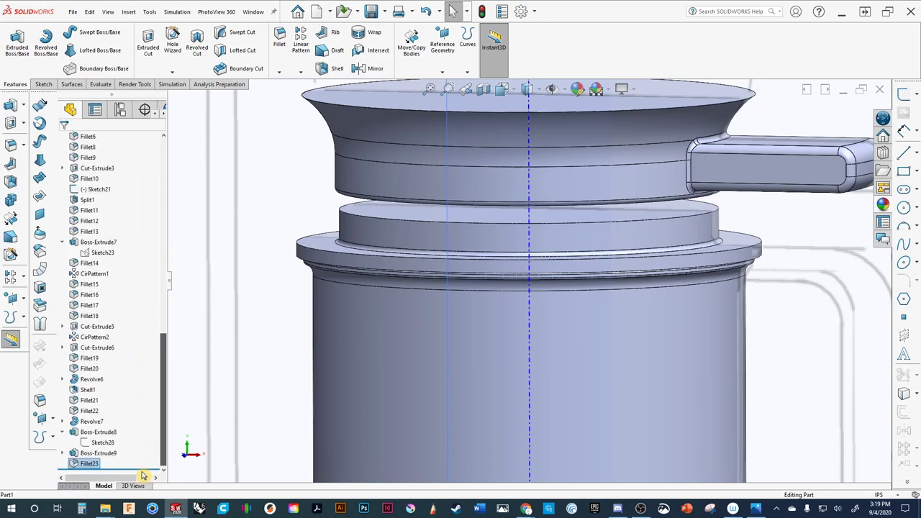
left_click(90, 433)
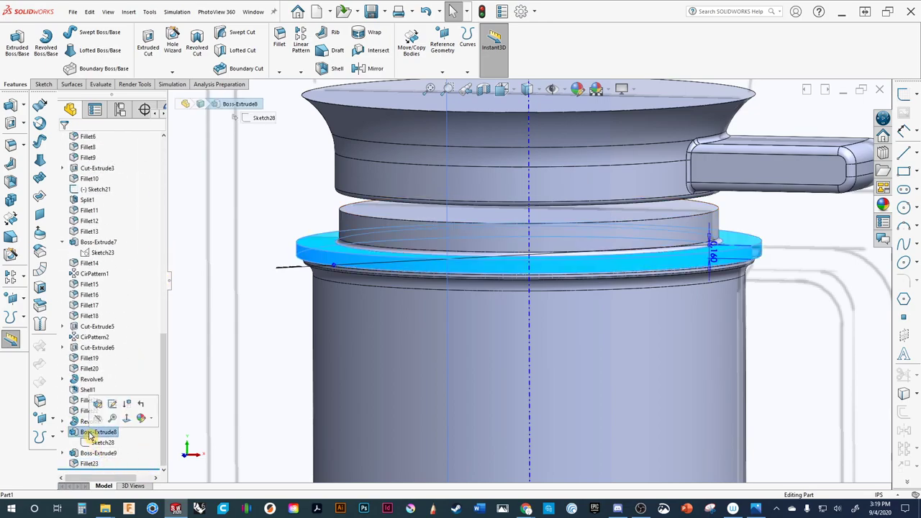
left_click(96, 442)
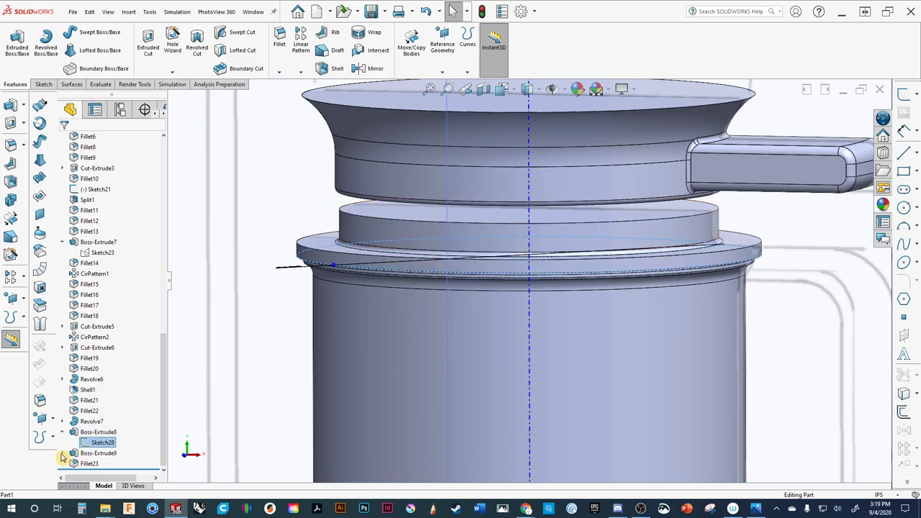
left_click(62, 454)
left_click(111, 454)
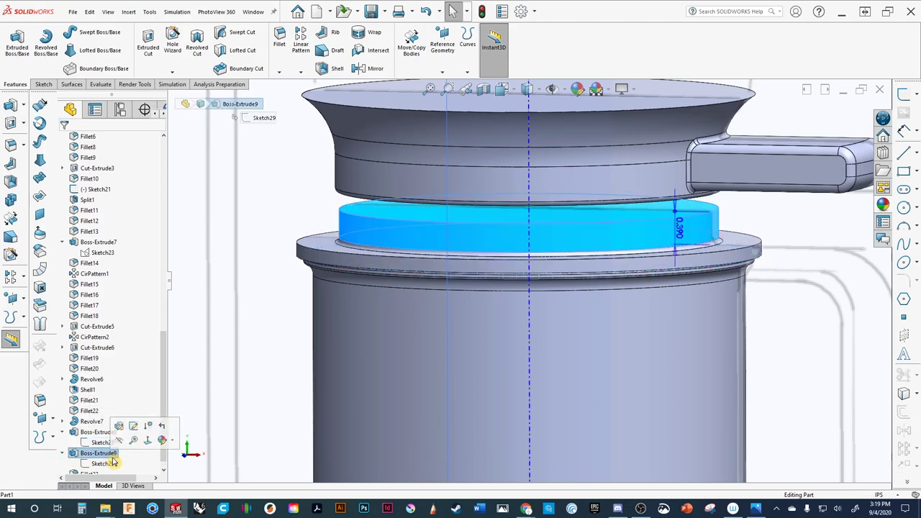
left_click(112, 464)
left_click(101, 453)
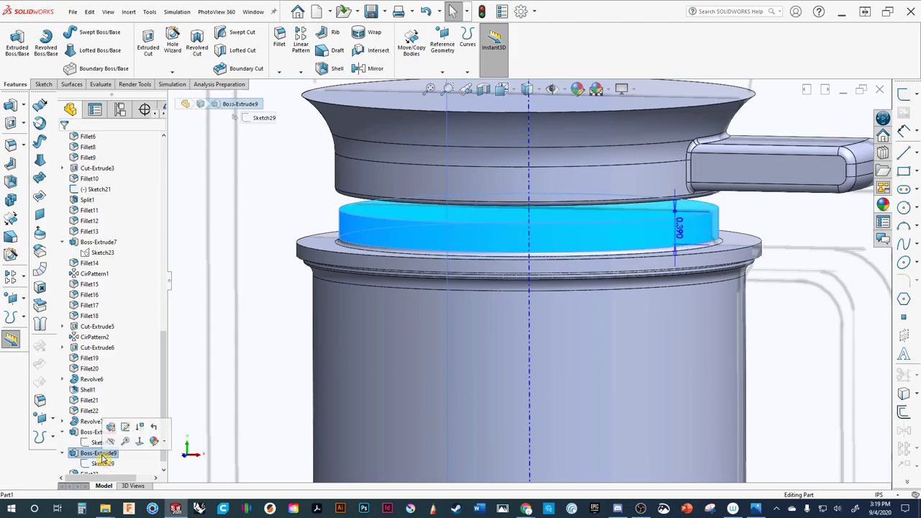
middle_click_drag(246, 384, 243, 411)
scroll(110, 446, "down", 1)
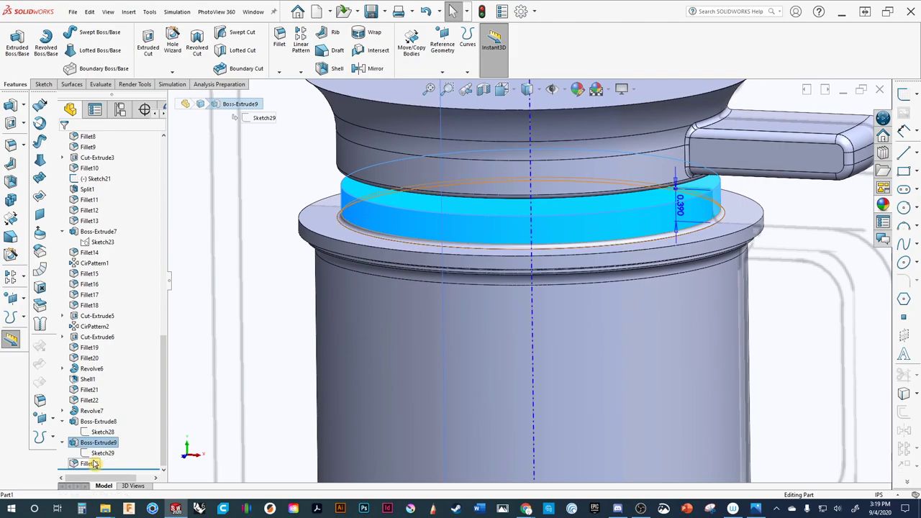
left_click(94, 464)
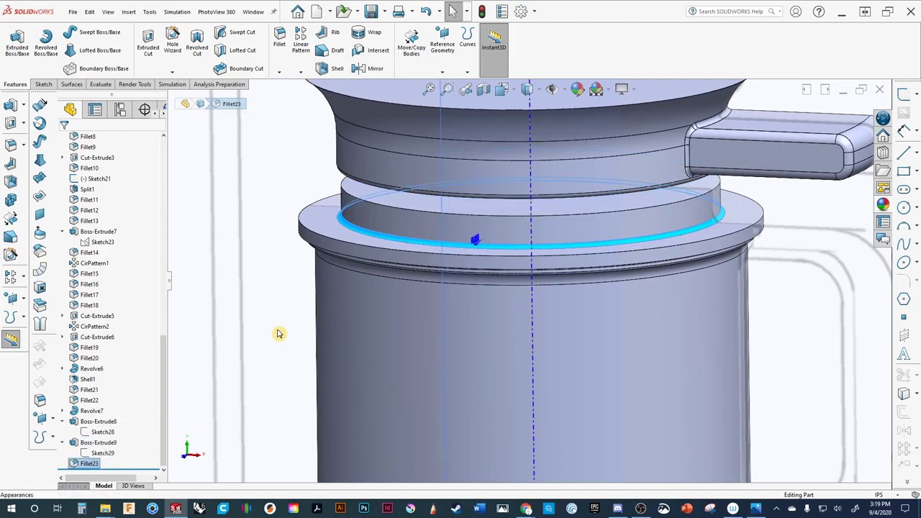
Show the model from the front with hidden lines visible to compare the pot's collar with the reference picture.
left_click(511, 95)
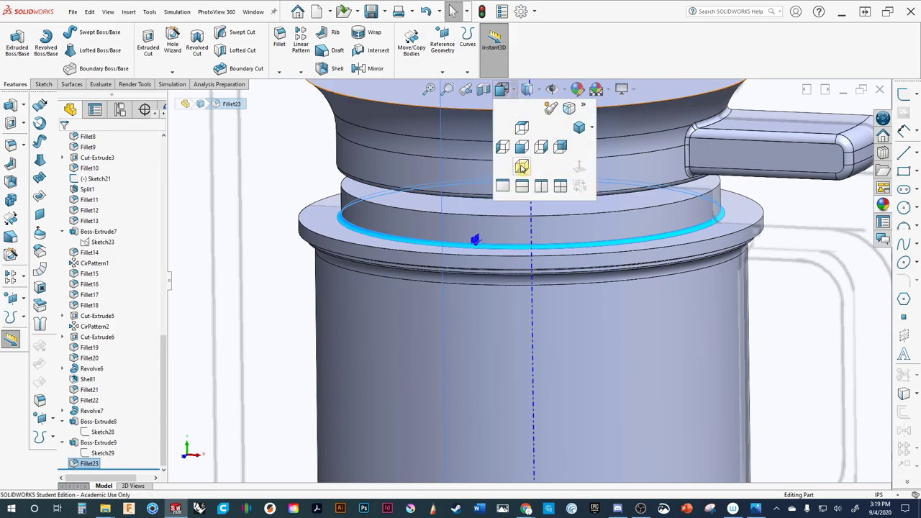
key("ctrl+1")
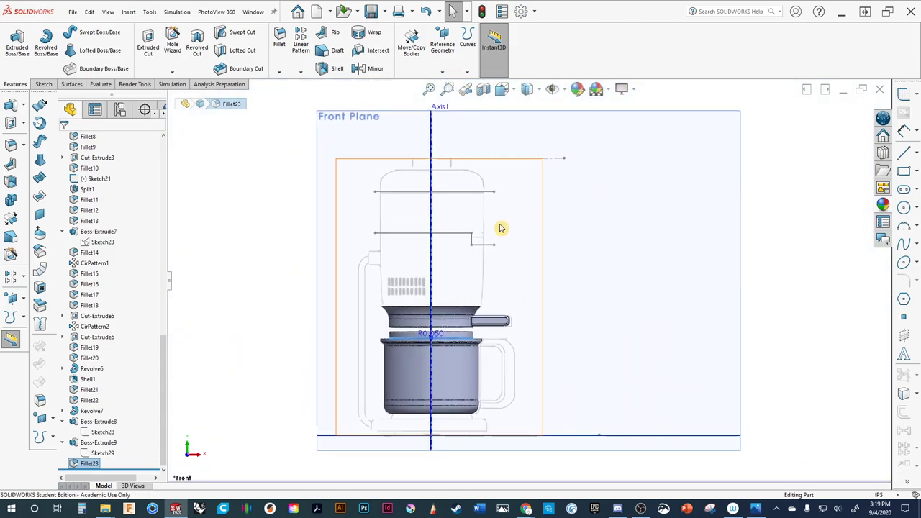
scroll(493, 287, "down", 5)
middle_click_drag(484, 280, 510, 226, "ctrl")
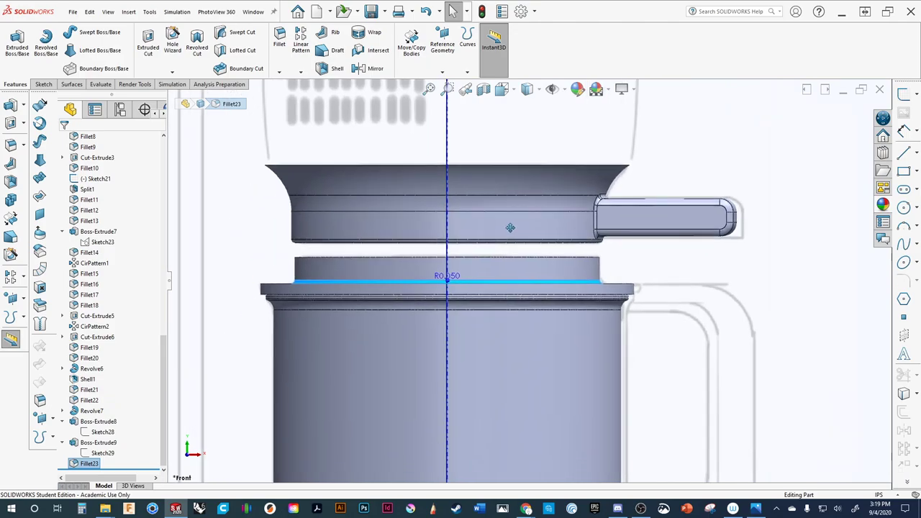
scroll(525, 240, "down", 1)
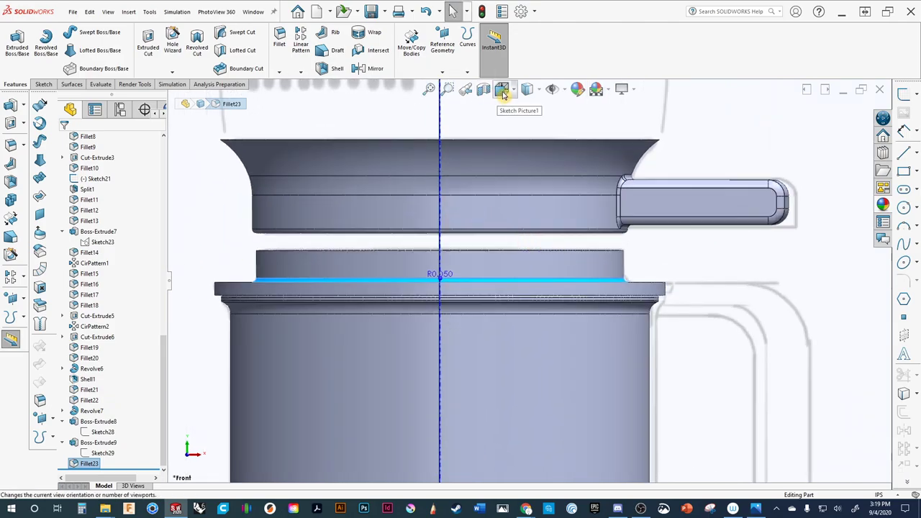
left_click(528, 90)
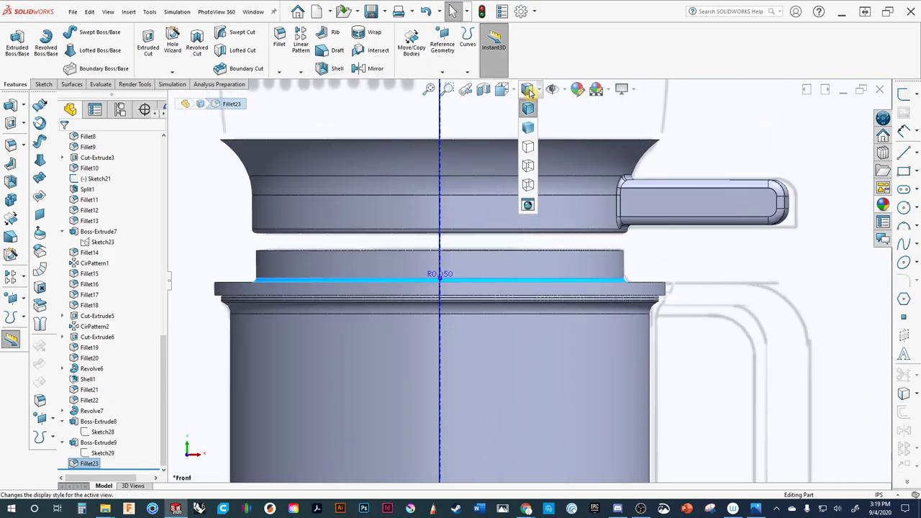
left_click(528, 175)
scroll(610, 360, "down", 3)
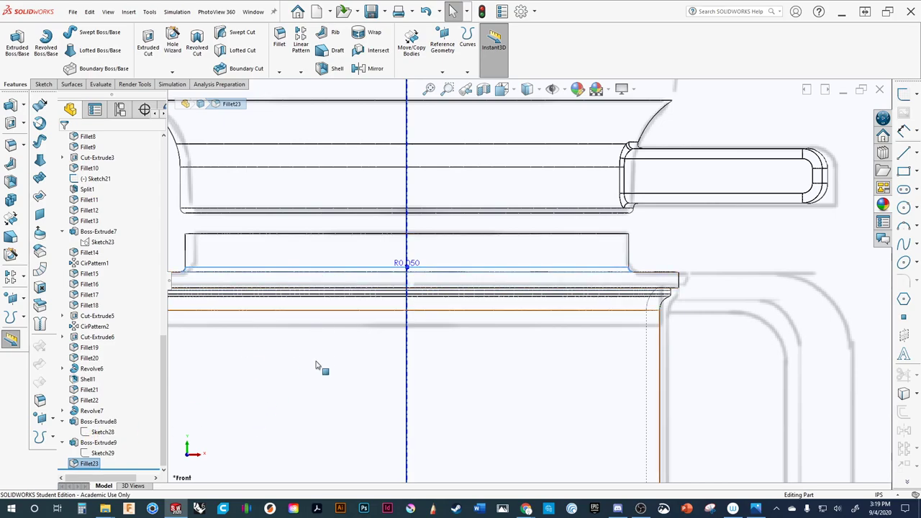
middle_click_drag(473, 341, 555, 332, "ctrl")
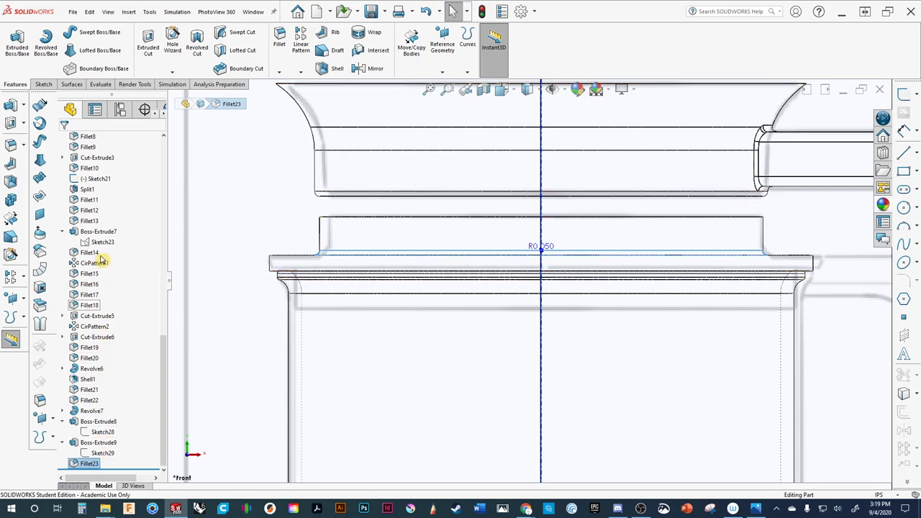
middle_click_drag(623, 319, 554, 341, "ctrl")
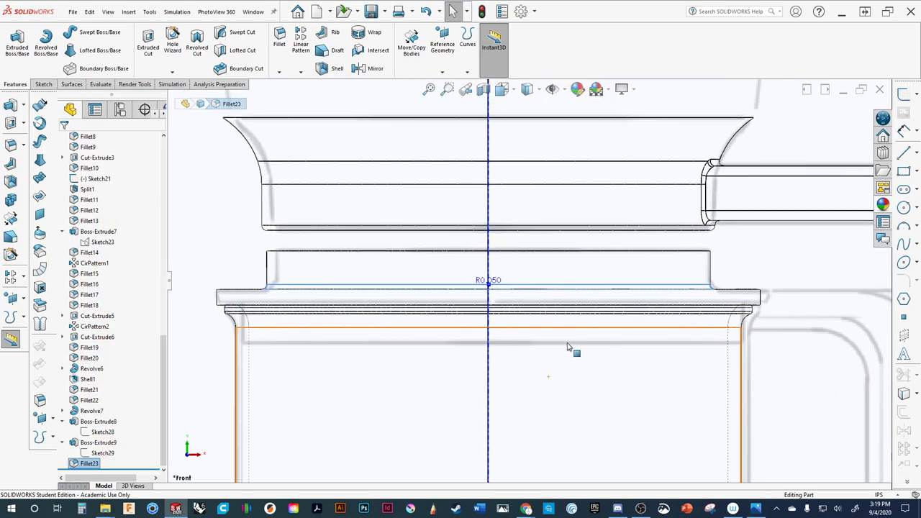
Fillet the upper outer edge of the raised collar above the pot's rim with a 0.05 in radius.
middle_click_drag(713, 265, 756, 330)
scroll(719, 317, "down", 5)
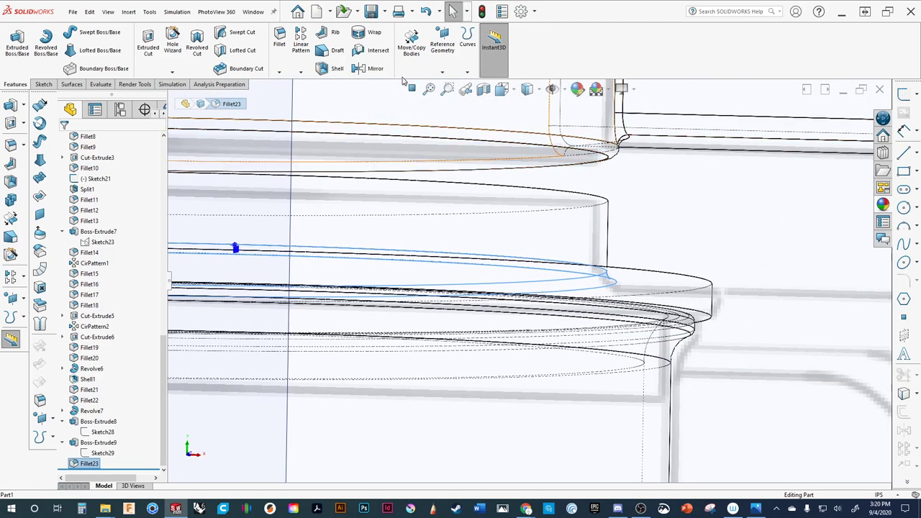
left_click(279, 39)
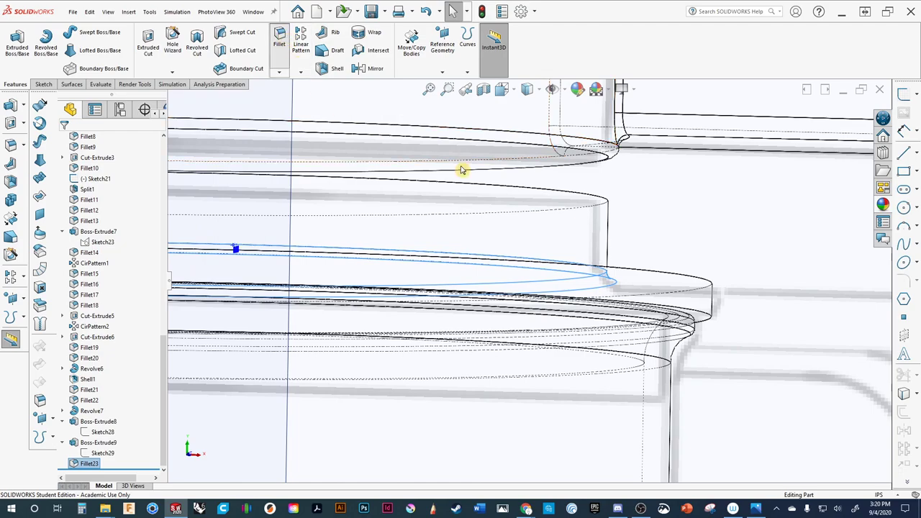
left_click(597, 202)
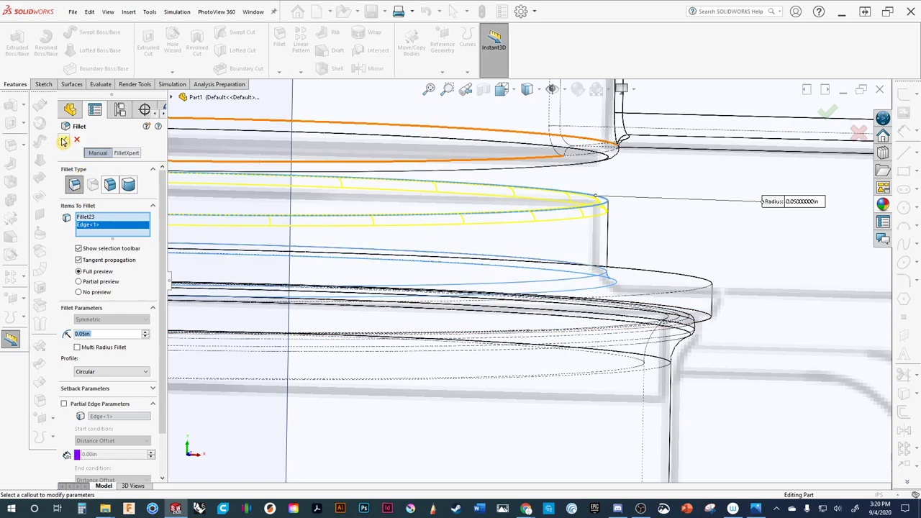
left_click(63, 141)
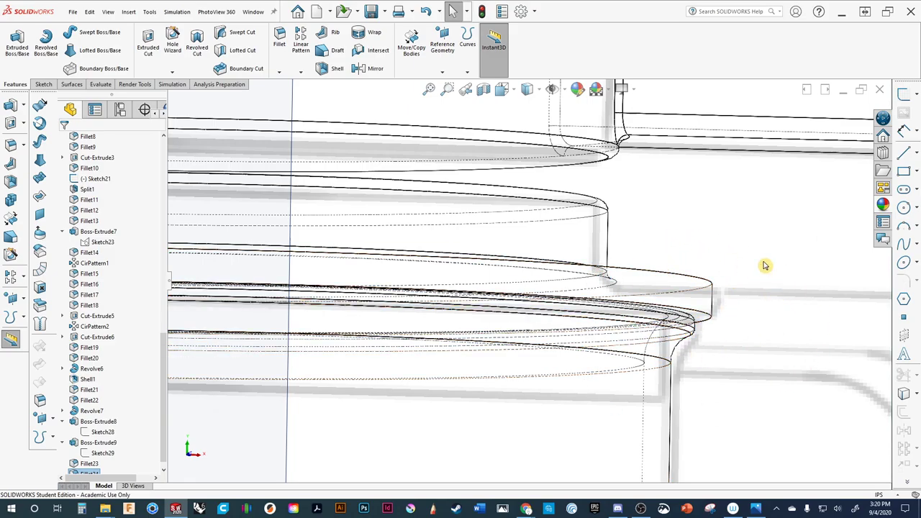
Fillet the upper and lower outer edges of the flange below the collar with a 0.025 in radius.
mouse_move(732, 338)
middle_mouse_down()
mouse_move(738, 325)
mouse_move(734, 350)
mouse_move(717, 350)
mouse_move(734, 349)
mouse_move(707, 334)
mouse_move(718, 343)
middle_mouse_up()
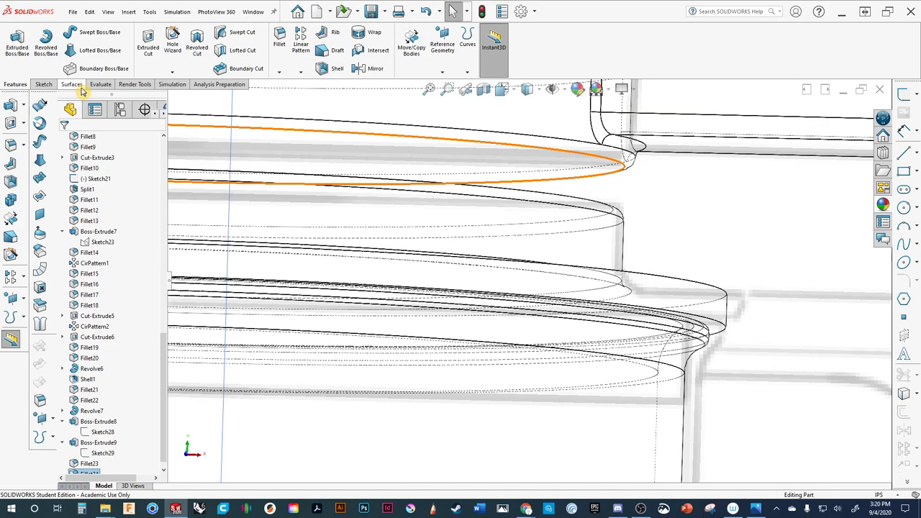
left_click(280, 50)
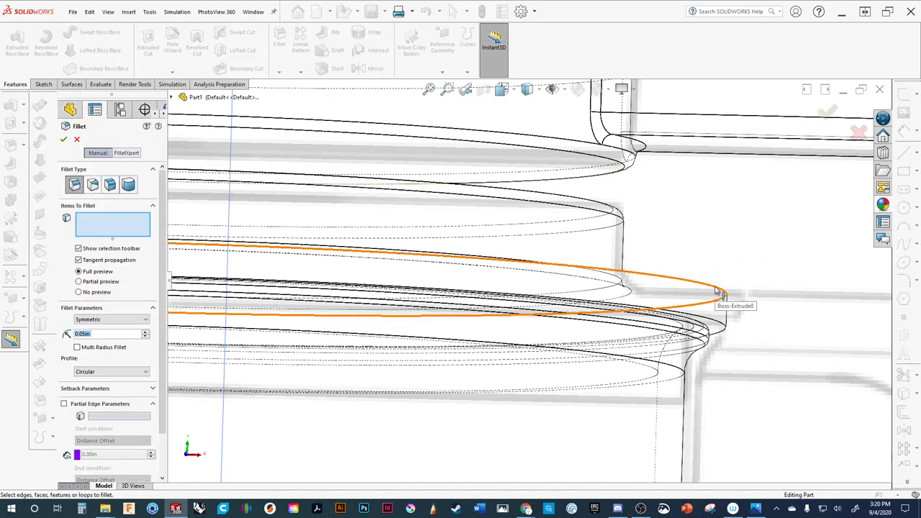
left_click(716, 290)
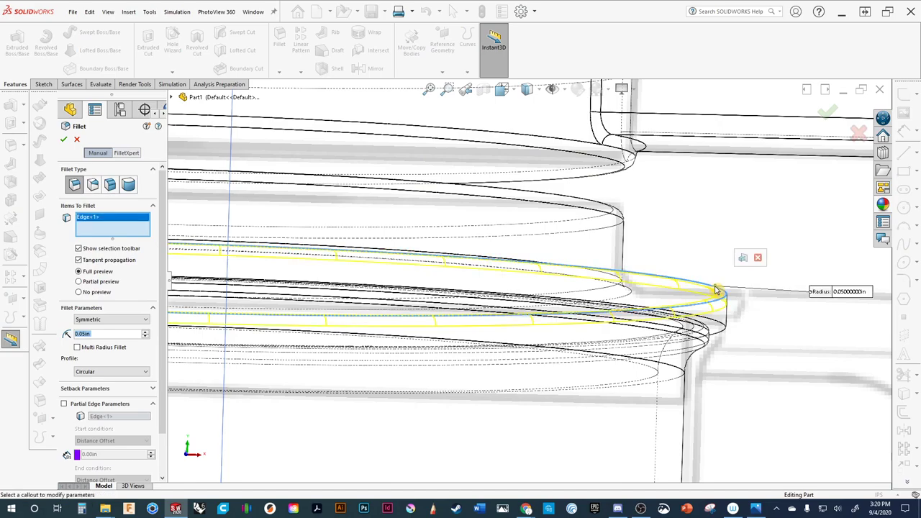
left_click(719, 323)
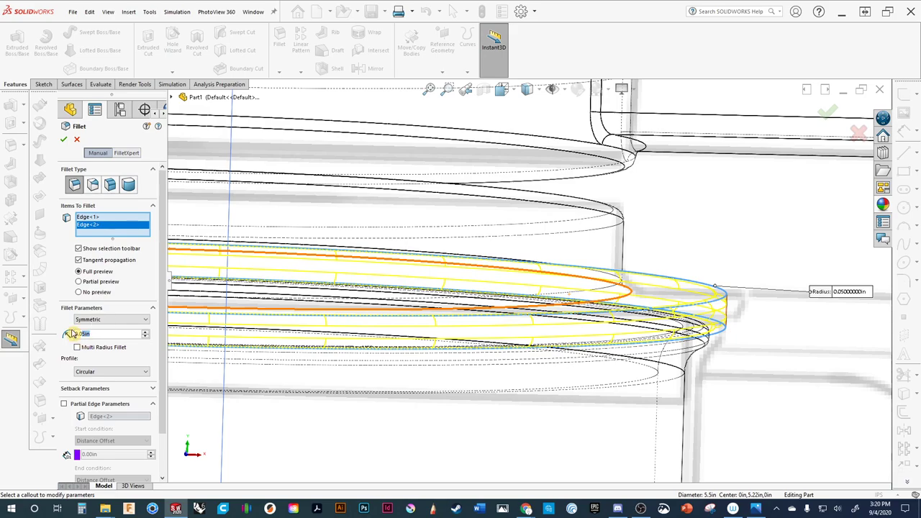
type("0.025")
key("Return")
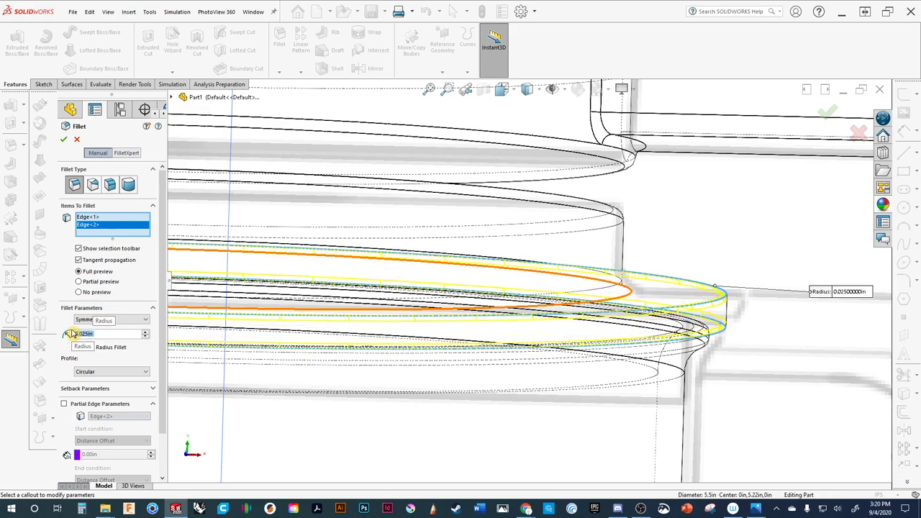
left_click(64, 141)
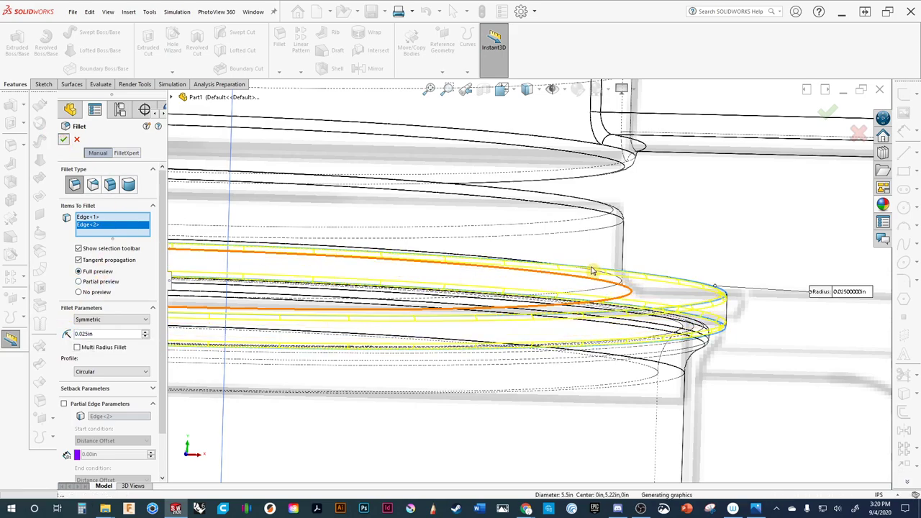
Return the model's display style to Shaded With Edges.
scroll(689, 242, "up", 3)
scroll(633, 254, "down", 5)
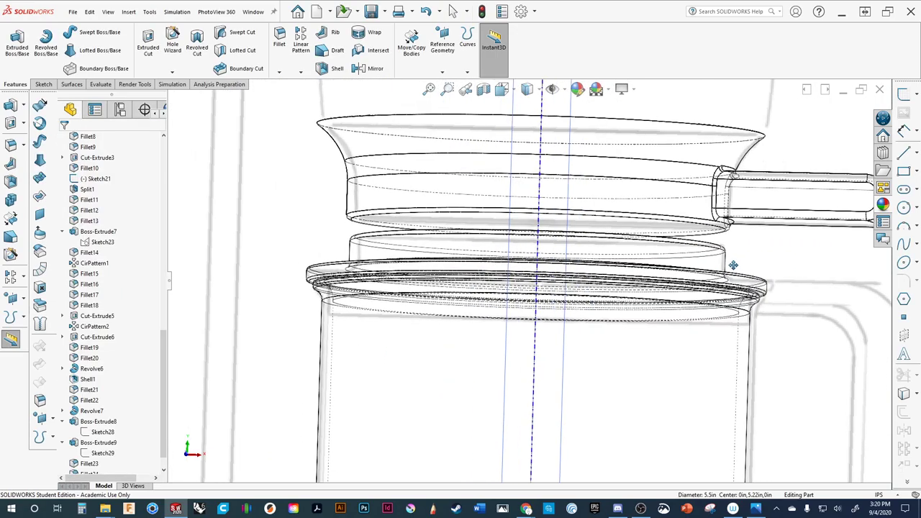
middle_click_drag(604, 287, 592, 310)
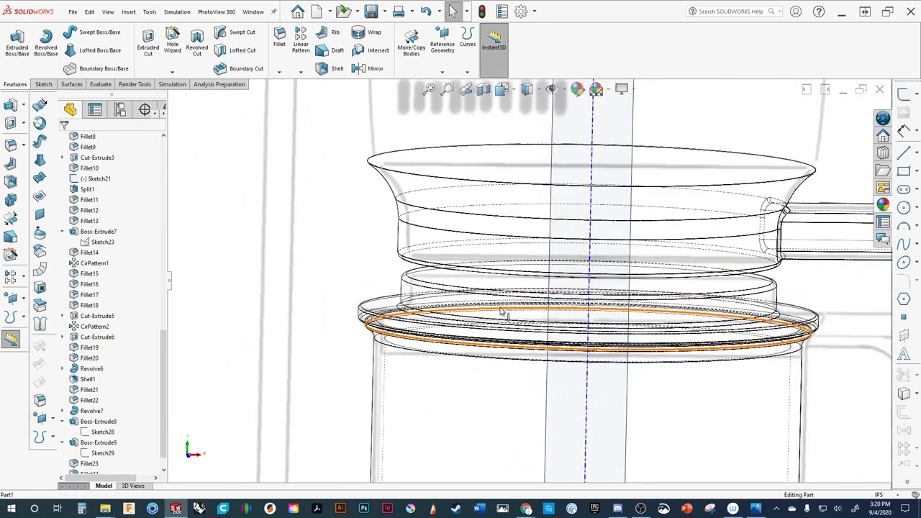
left_click(540, 91)
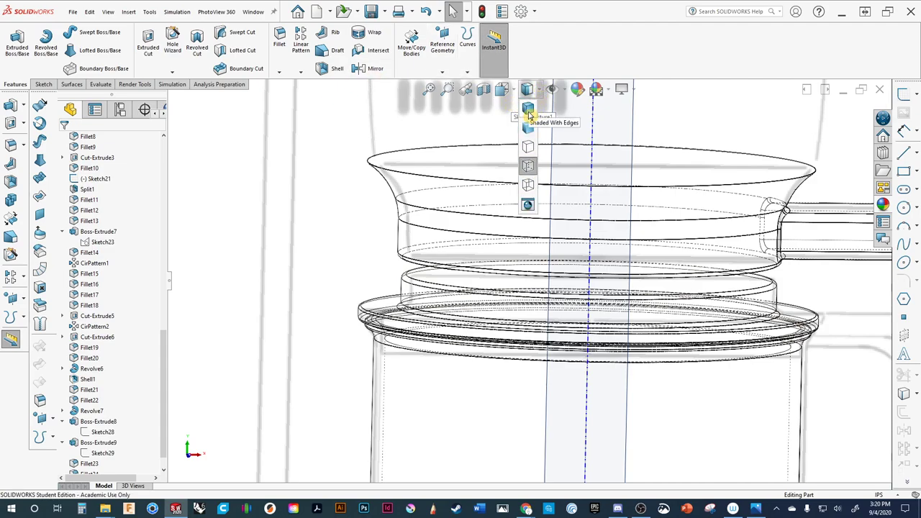
left_click(529, 111)
Examine the pot, its collar and the handle outline in the reference picture from several angles.
mouse_move(405, 397)
middle_mouse_down()
mouse_move(399, 364)
mouse_move(409, 373)
middle_mouse_up()
scroll(409, 372, "up", 10)
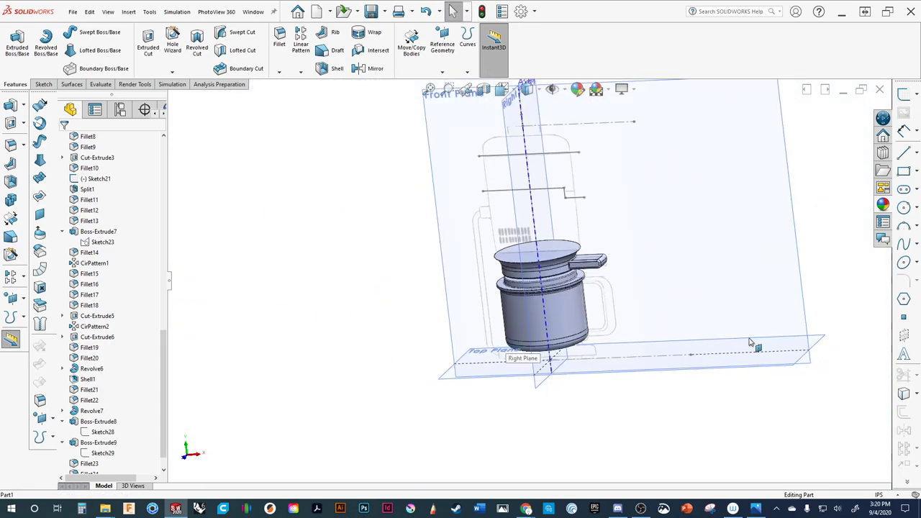
middle_click_drag(745, 350, 693, 383, "ctrl")
scroll(554, 337, "down", 5)
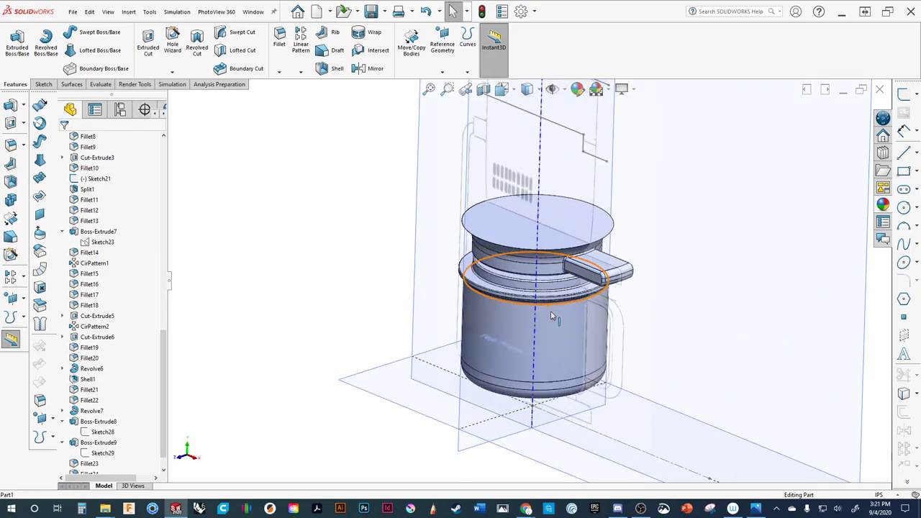
middle_click_drag(554, 337, 623, 261)
scroll(566, 338, "down", 3)
scroll(567, 338, "up", 3)
scroll(590, 224, "down", 2)
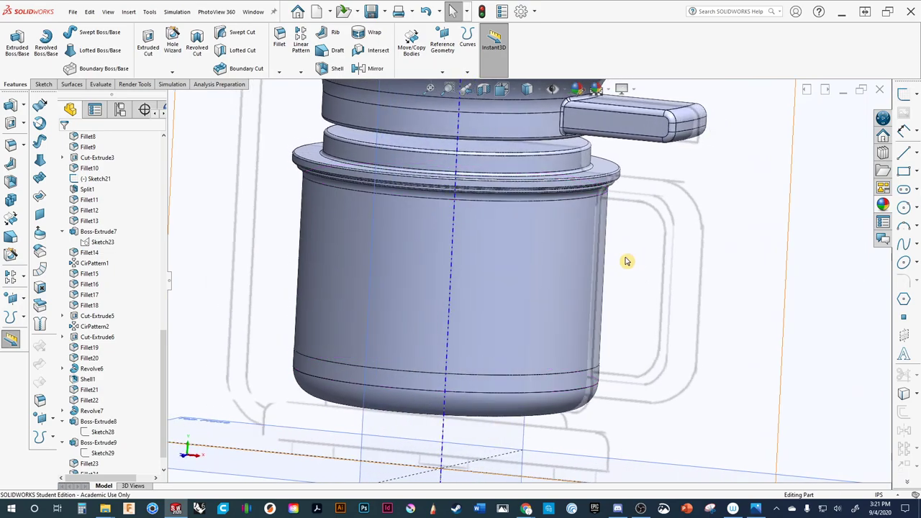
scroll(533, 318, "up", 4)
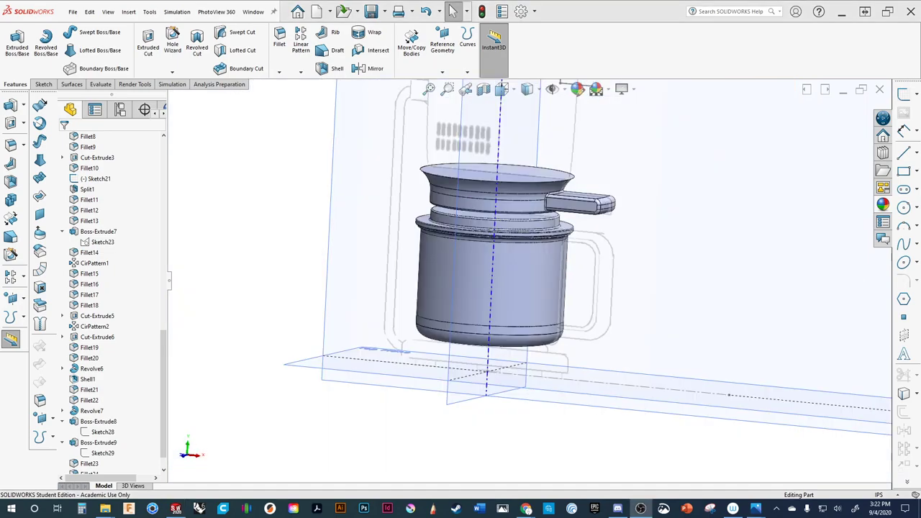
middle_click_drag(366, 335, 367, 276)
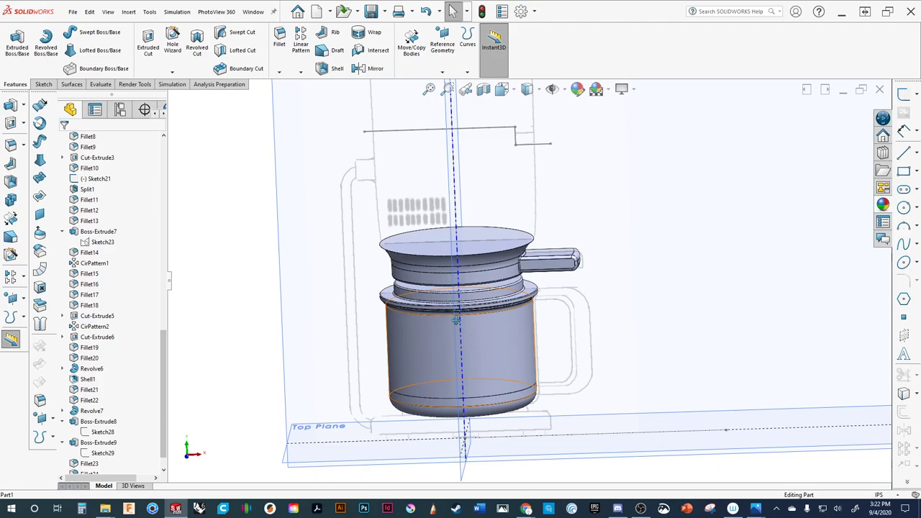
middle_click_drag(362, 422, 334, 392, "ctrl")
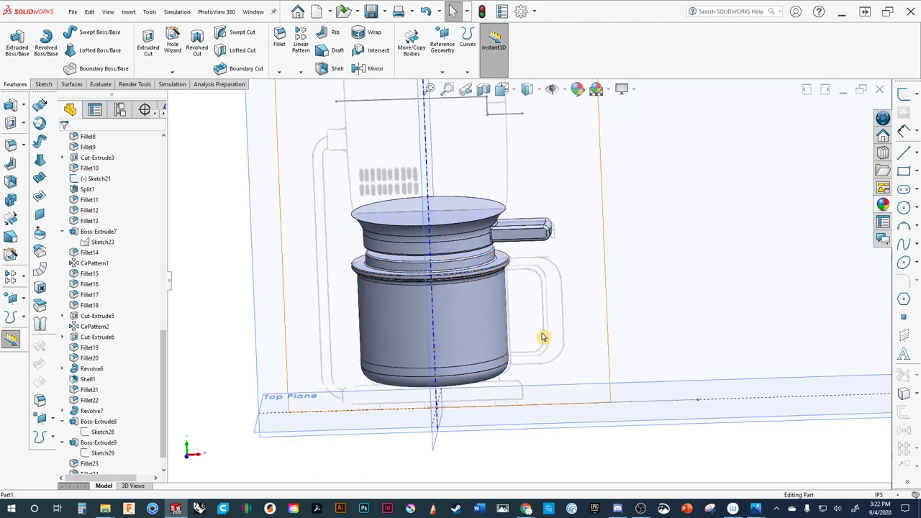
mouse_move(534, 360)
middle_mouse_down()
mouse_move(524, 366)
mouse_move(533, 346)
middle_mouse_up()
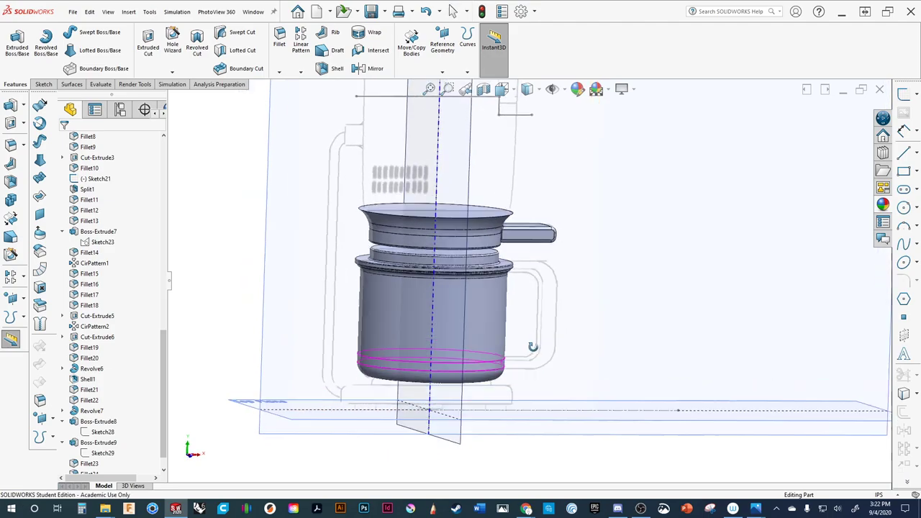
scroll(532, 347, "down", 6)
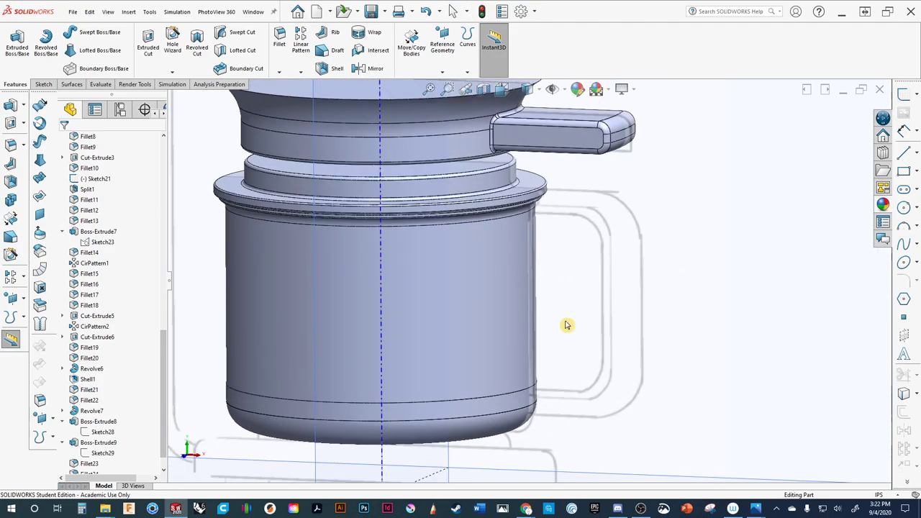
scroll(559, 413, "up", 3)
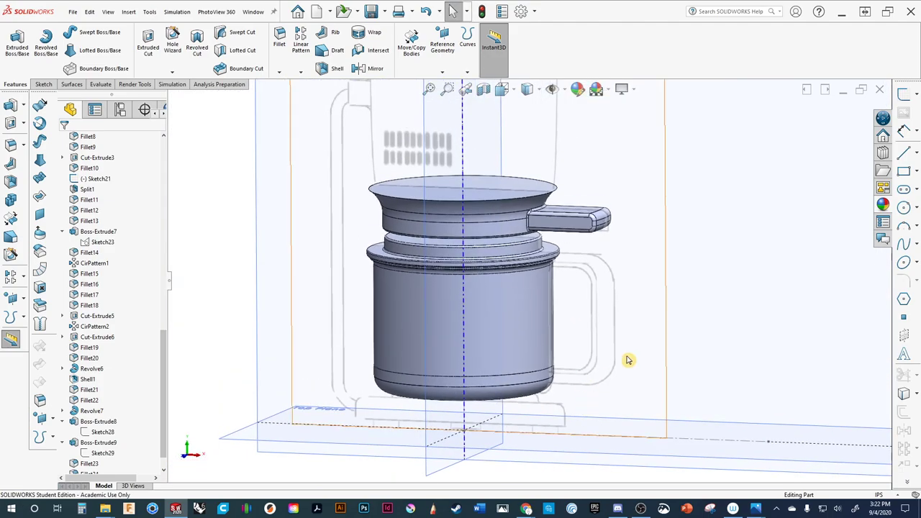
middle_click_drag(627, 360, 590, 326)
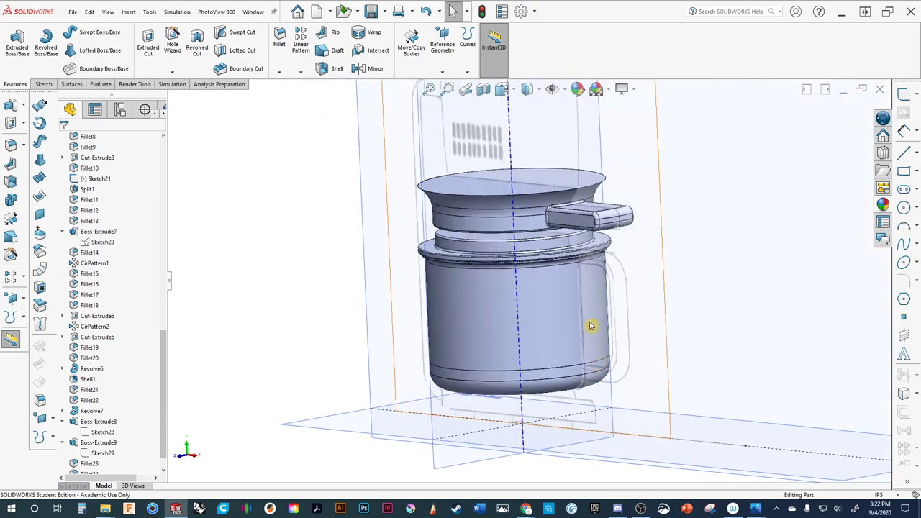
middle_click_drag(597, 281, 611, 263)
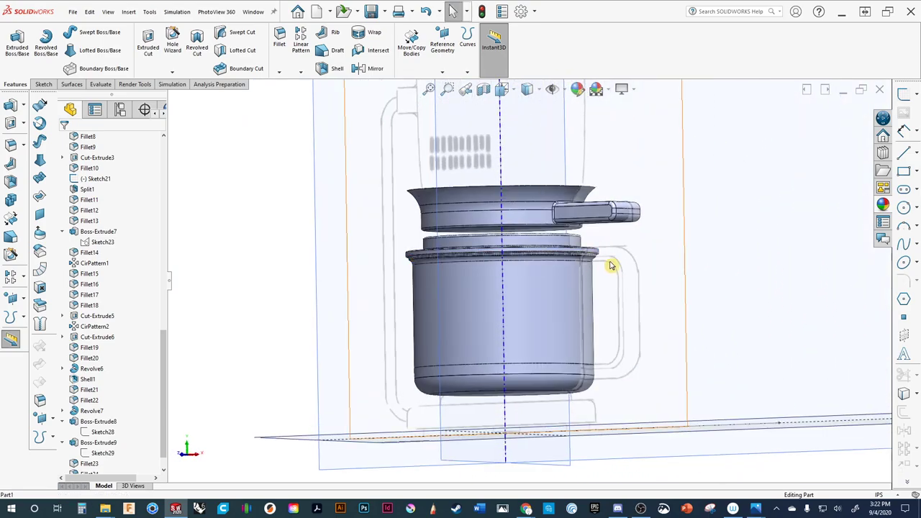
scroll(643, 314, "down", 4)
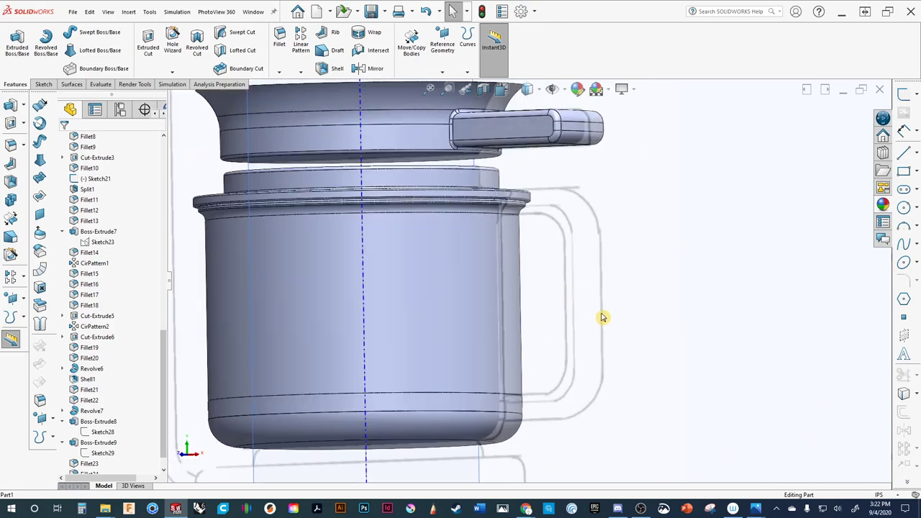
middle_click_drag(558, 274, 566, 325)
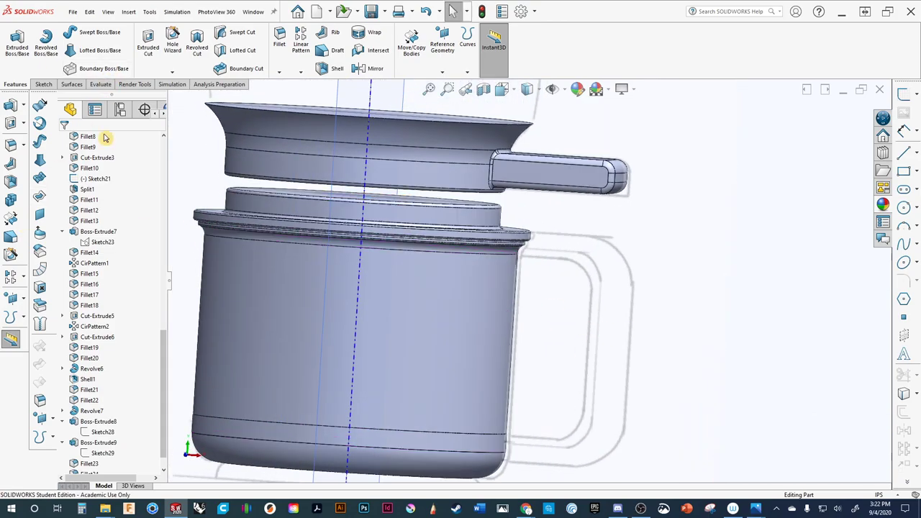
scroll(422, 181, "up", 5)
mouse_move(422, 180)
middle_mouse_down()
mouse_move(341, 259)
mouse_move(740, 302)
mouse_move(764, 288)
middle_mouse_up()
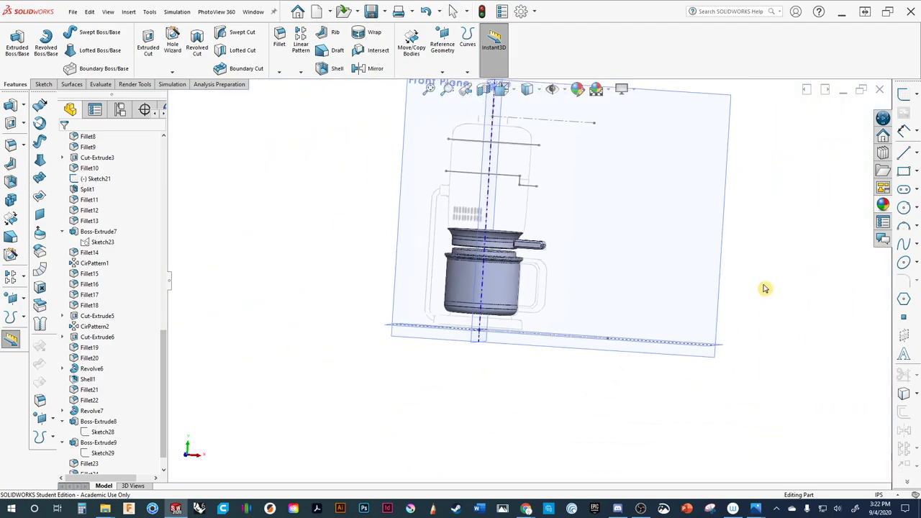
Start a new sketch on the Front Plane, viewed face-on at the pot handle outline in the reference picture.
left_click(717, 292)
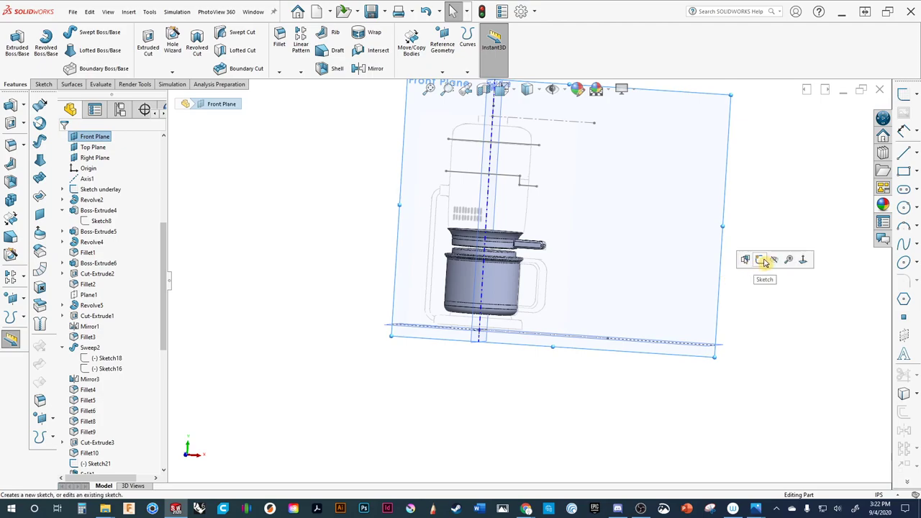
left_click(762, 261)
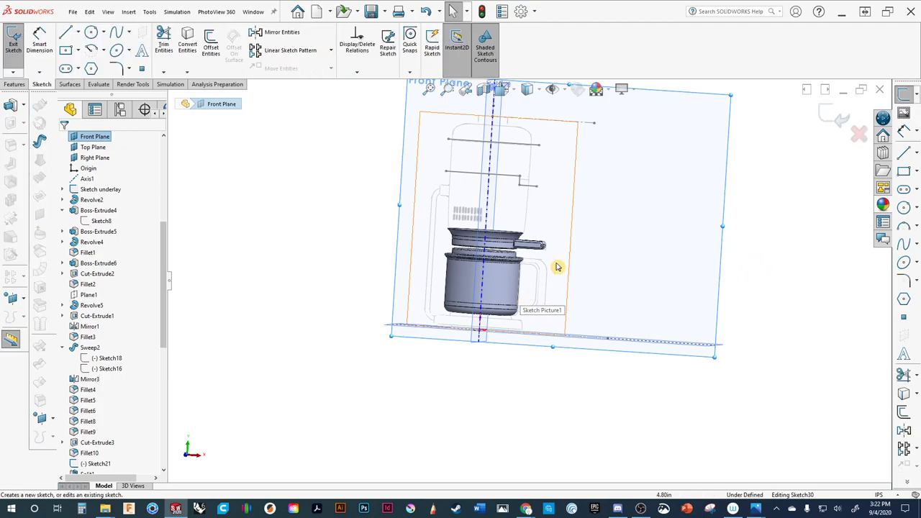
scroll(531, 275, "down", 5)
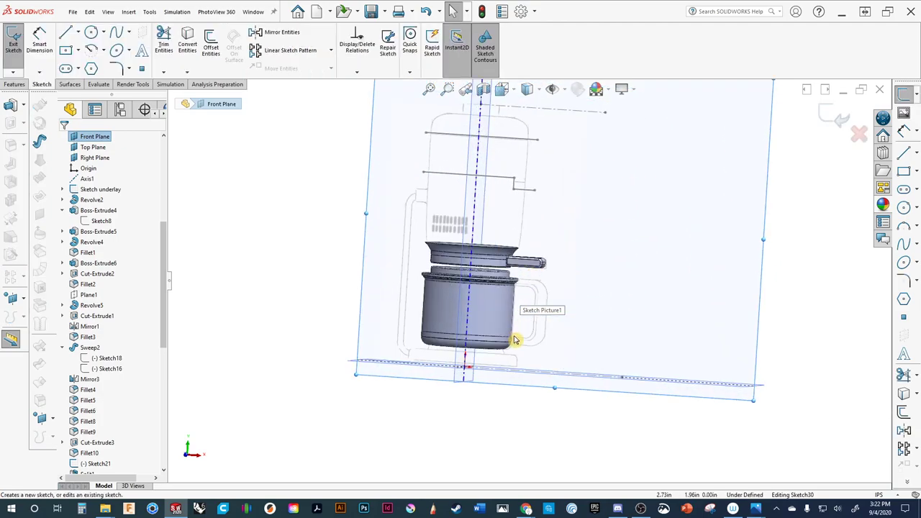
key("ctrl+8")
scroll(495, 378, "down", 5)
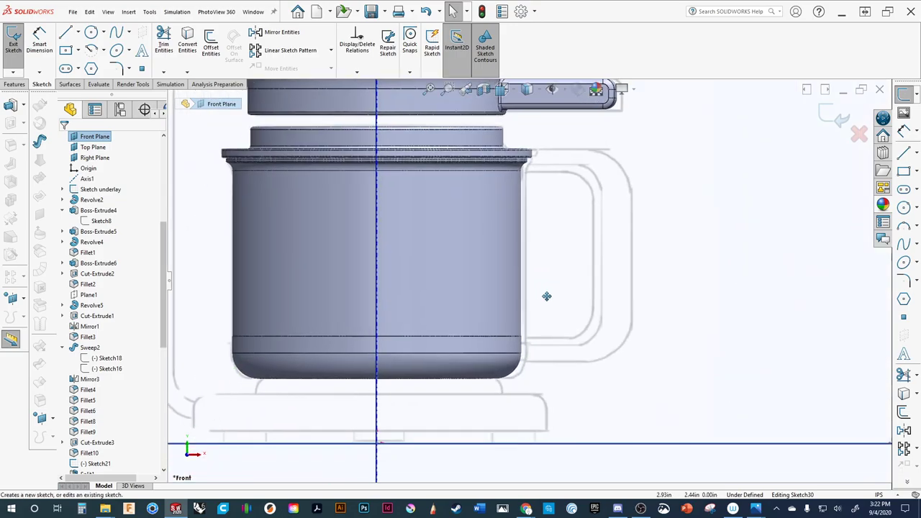
scroll(546, 296, "down", 4)
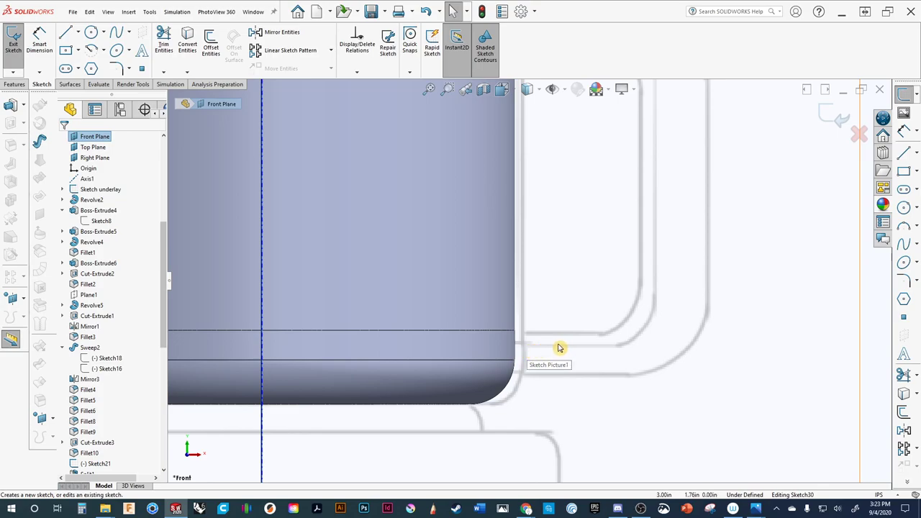
middle_click_drag(560, 348, 569, 381, "ctrl")
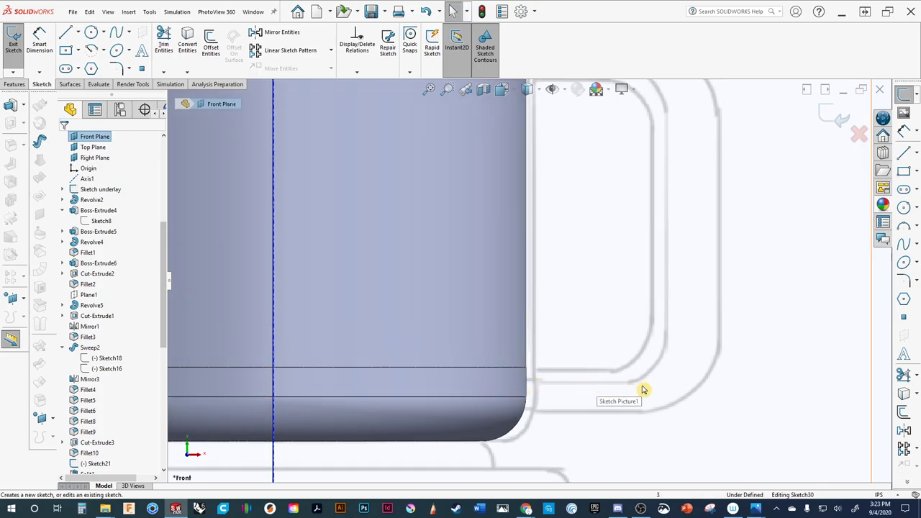
middle_click_drag(681, 219, 674, 305, "ctrl")
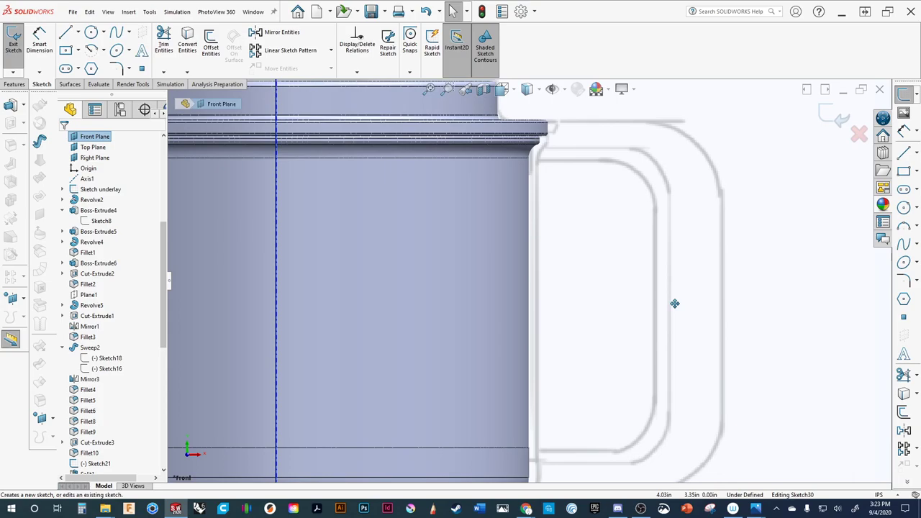
Sketch the handle's centre path as three connected lines: an upper horizontal about 1.36 in long, a vertical, and a lower horizontal reaching into the pot.
left_click(903, 154)
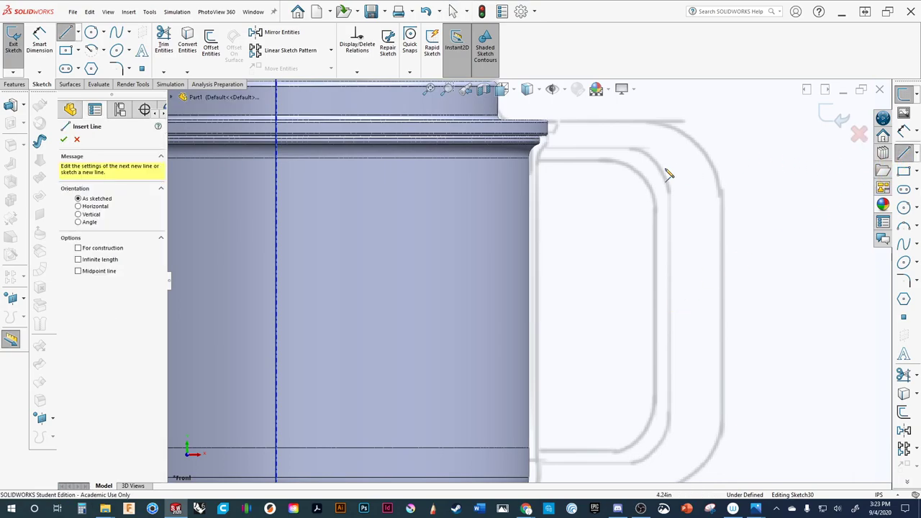
left_click(552, 147)
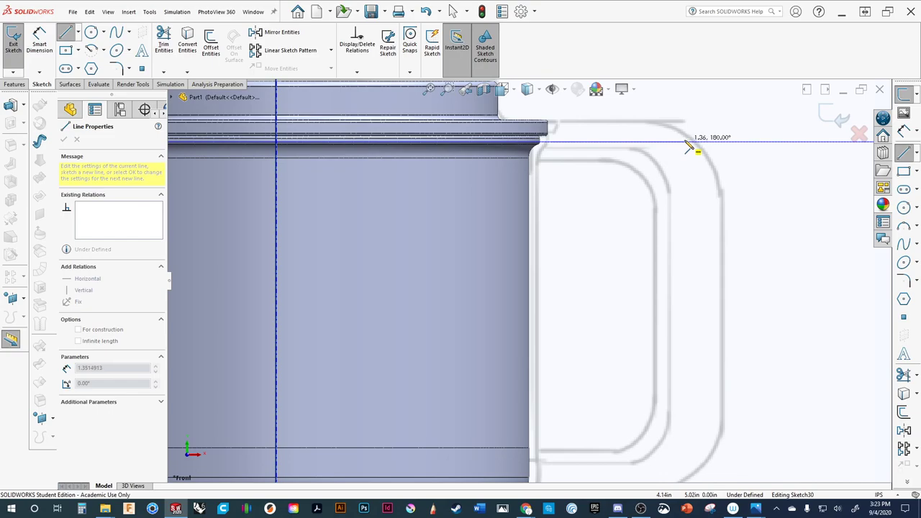
left_click(690, 147)
scroll(687, 381, "up", 2)
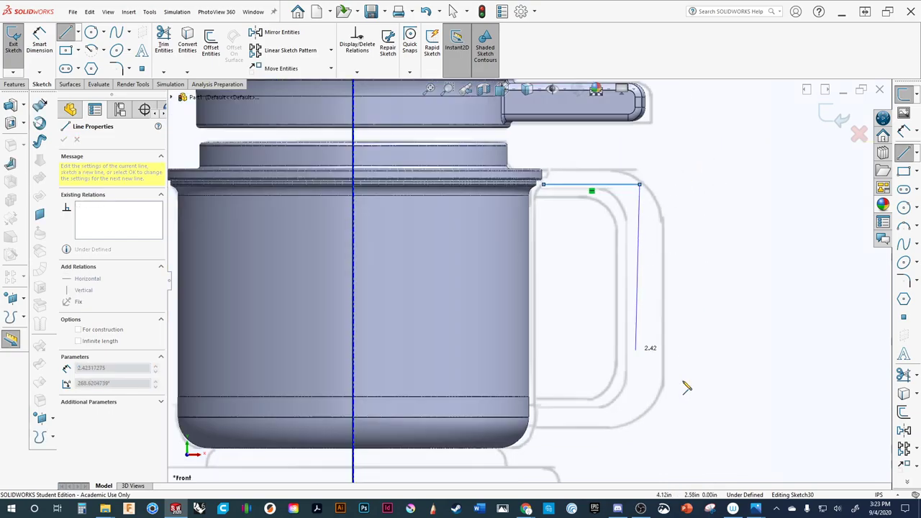
left_click(639, 408)
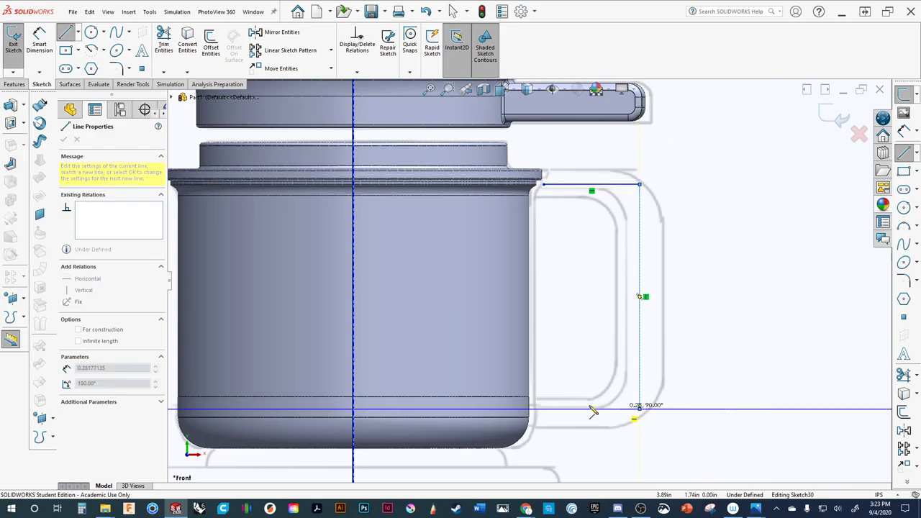
left_click(524, 410)
key("Escape")
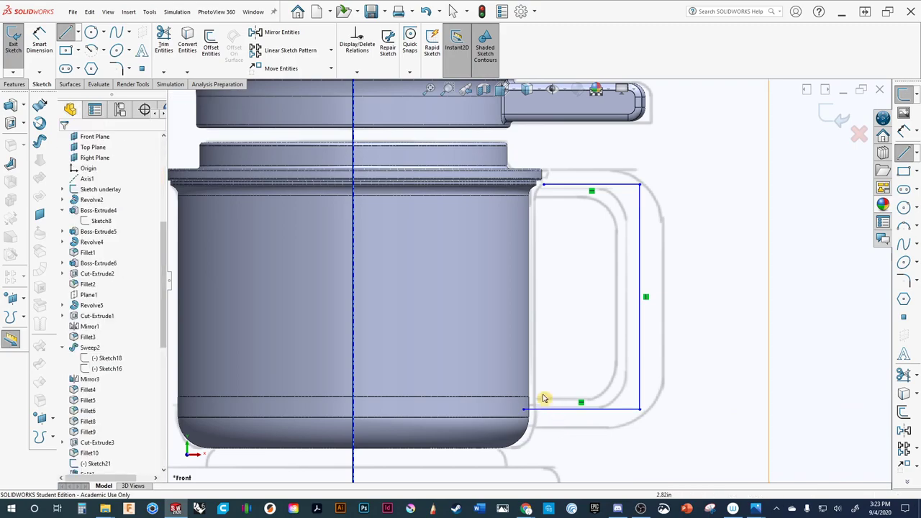
Extend the handle path's upper open end into the pot and make it coincident with the edge below the flange.
left_click_drag(545, 188, 510, 186)
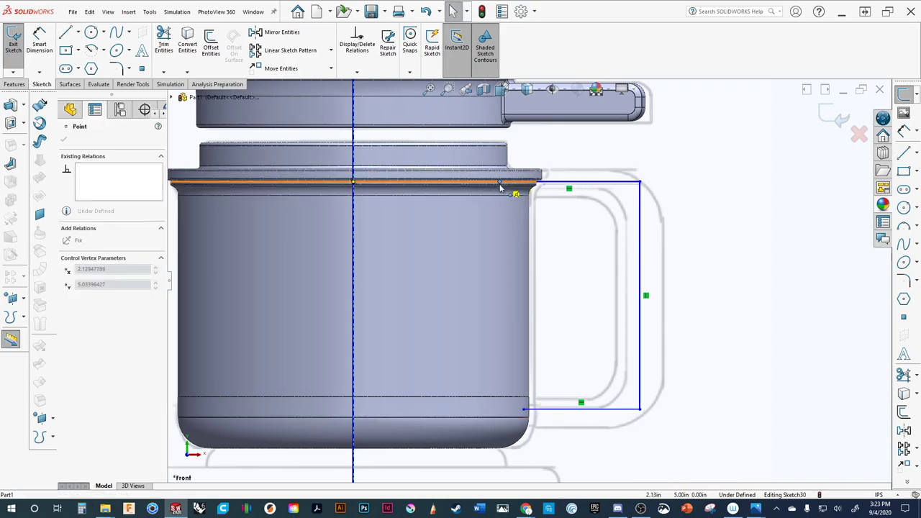
left_click_drag(501, 187, 501, 186)
scroll(672, 404, "down", 3)
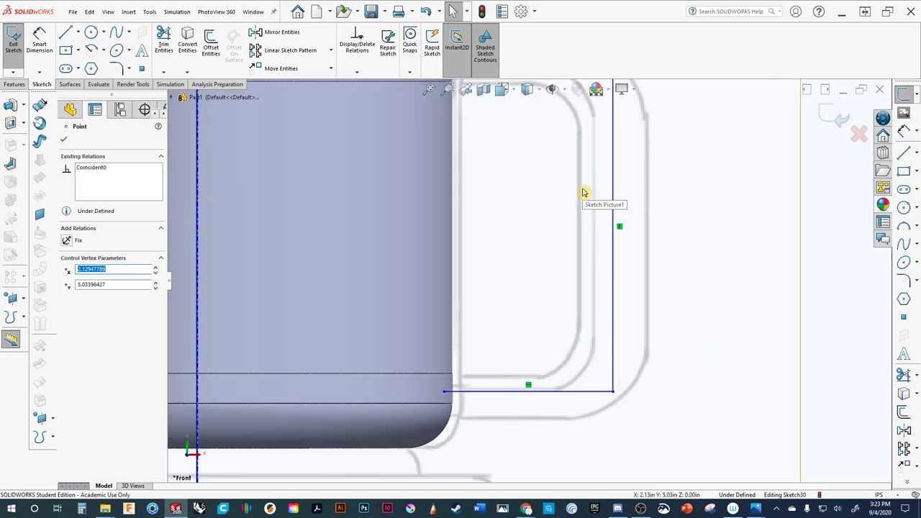
scroll(583, 193, "up", 2)
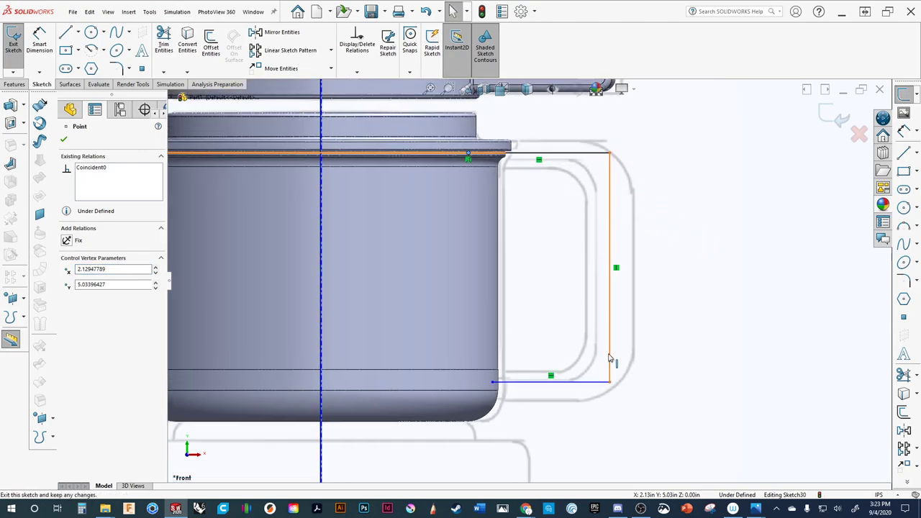
Round both corners of the handle path with 0.55 in sketch fillets.
left_click(904, 282)
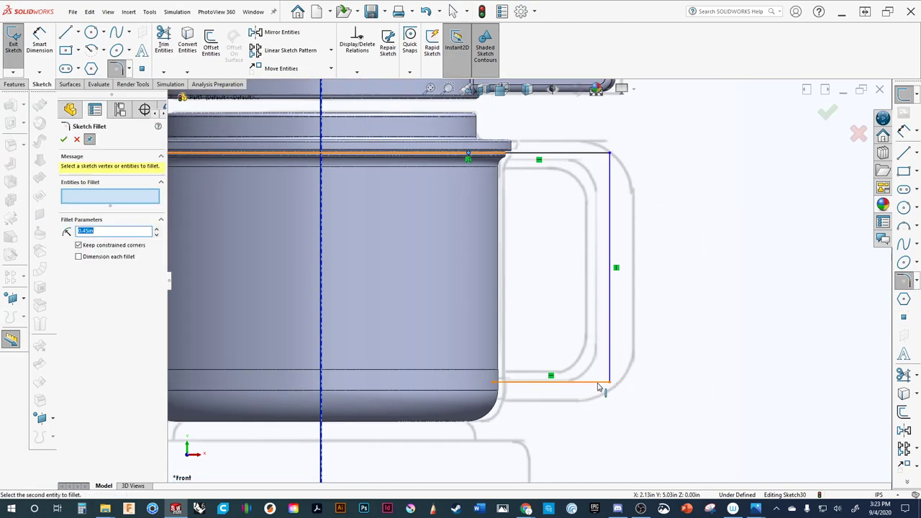
left_click(597, 387)
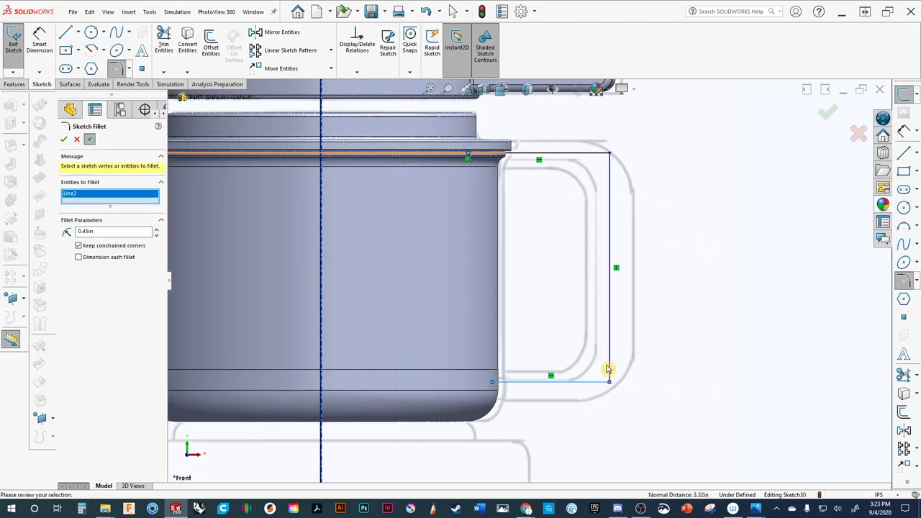
left_click(610, 181)
left_click(594, 158)
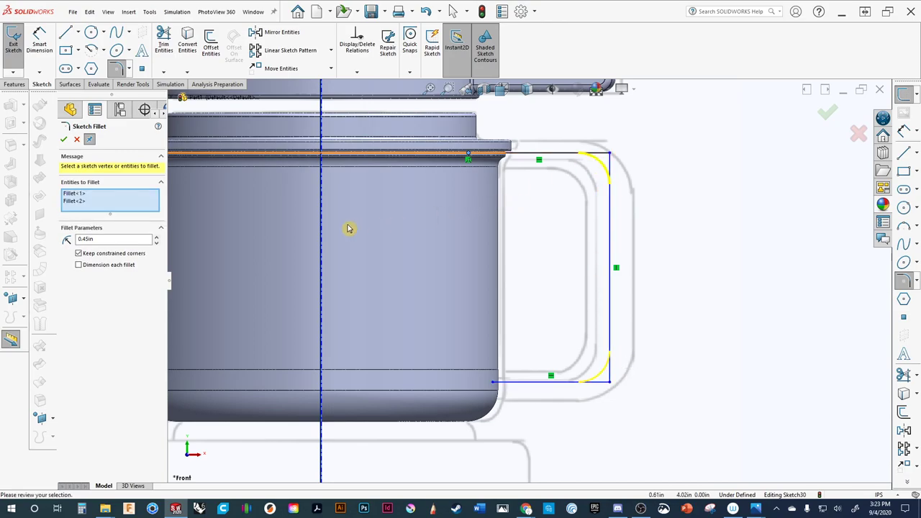
left_click(157, 238)
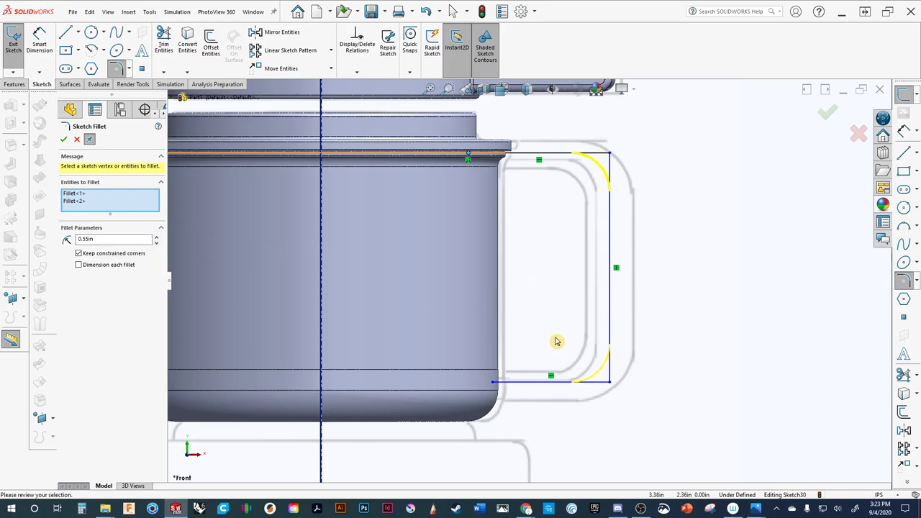
scroll(557, 341, "down", 1)
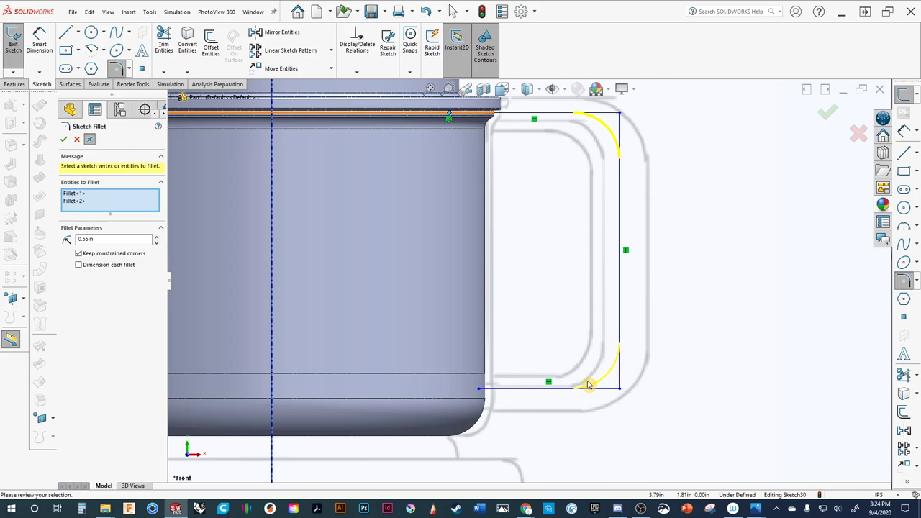
left_click(827, 113)
scroll(678, 202, "up", 4)
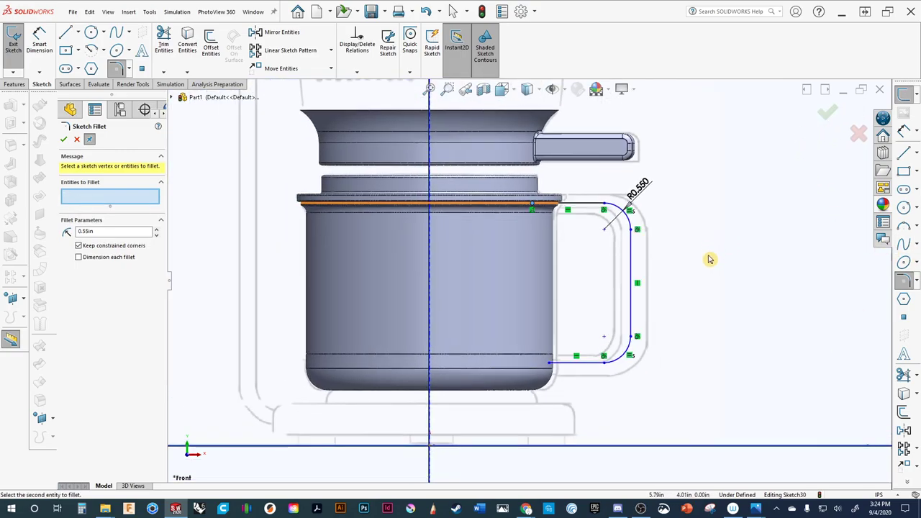
Move the handle path's lower open end further inside the pot wall and finish the sketch.
mouse_move(710, 259)
middle_mouse_down()
mouse_move(687, 287)
mouse_move(692, 263)
middle_mouse_up()
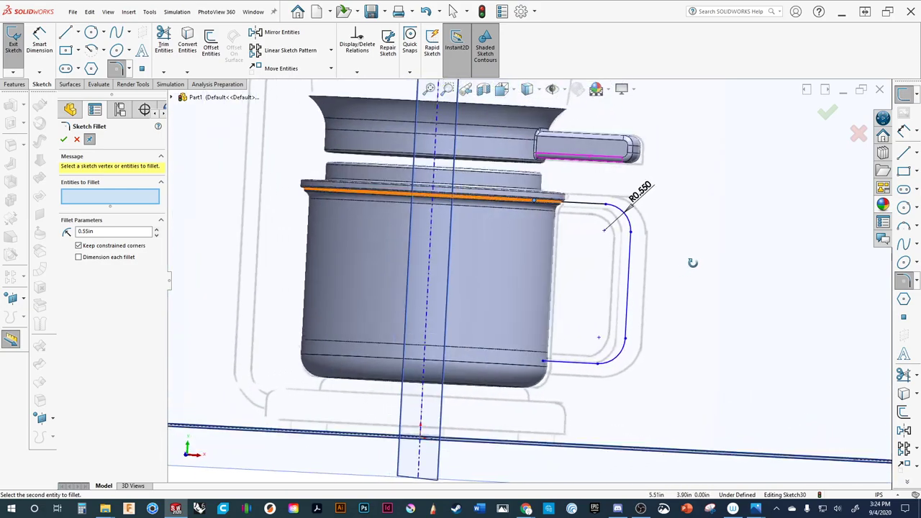
key("ctrl+shift+z")
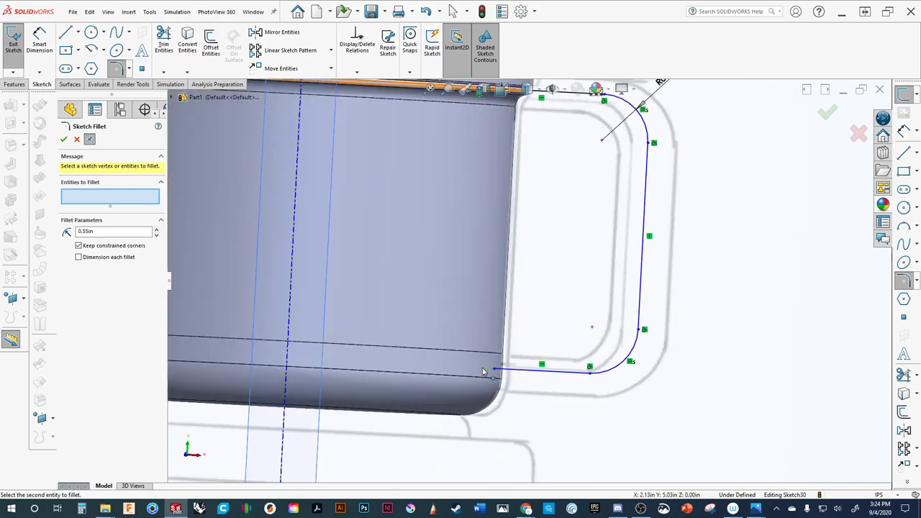
left_click_drag(476, 371, 513, 372)
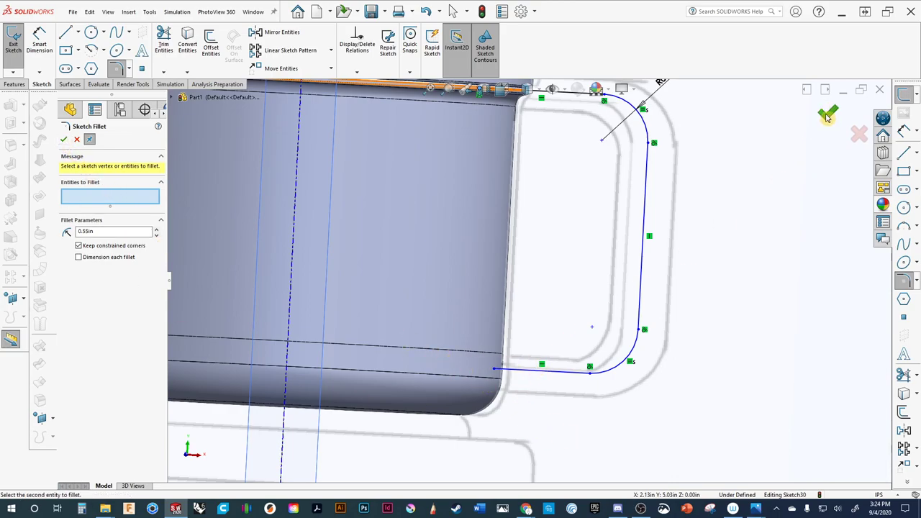
left_click(76, 141)
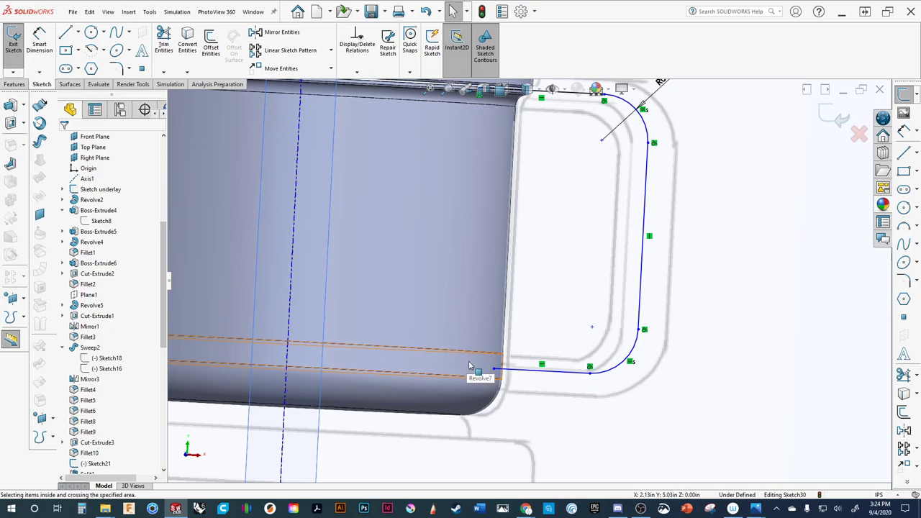
middle_click_drag(473, 374, 502, 388, "ctrl")
left_click_drag(517, 381, 496, 379)
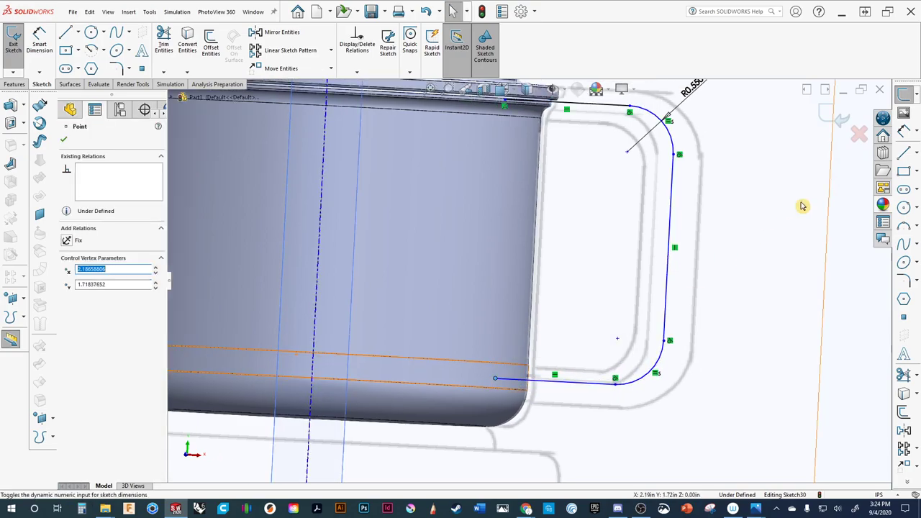
key("Escape")
left_click(838, 119)
Create a reference plane parallel to the Right Plane, passing through the lower open endpoint of the handle path.
scroll(701, 255, "up", 5)
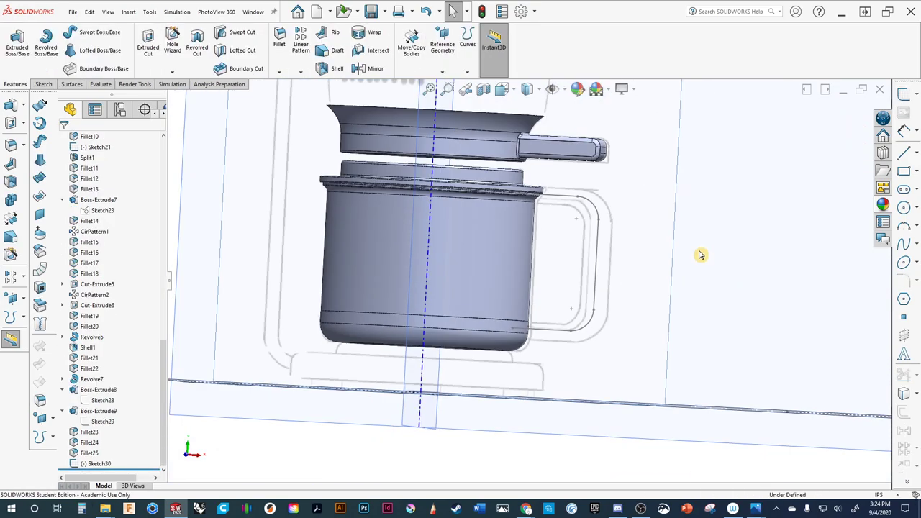
mouse_move(701, 255)
middle_mouse_down()
mouse_move(754, 271)
mouse_move(598, 297)
mouse_move(591, 323)
mouse_move(611, 382)
mouse_move(623, 294)
middle_mouse_up()
scroll(567, 294, "down", 5)
scroll(592, 316, "up", 5)
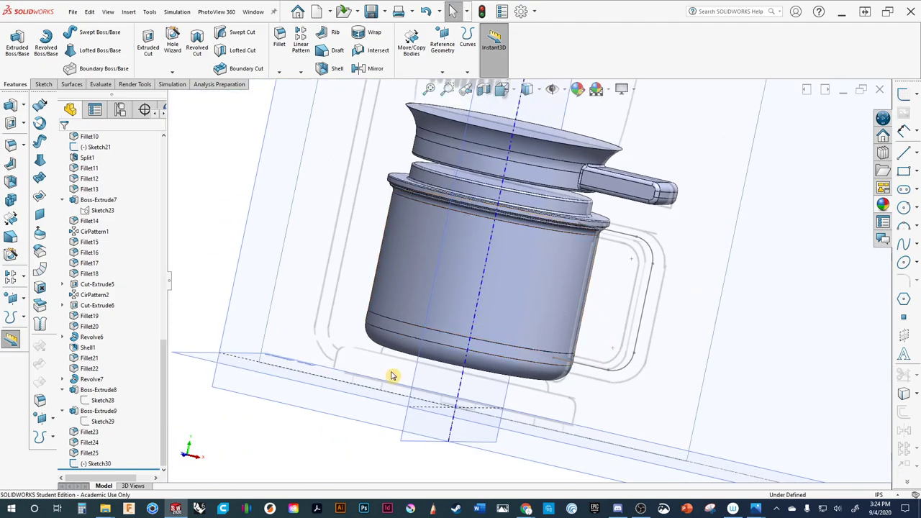
left_click(420, 367)
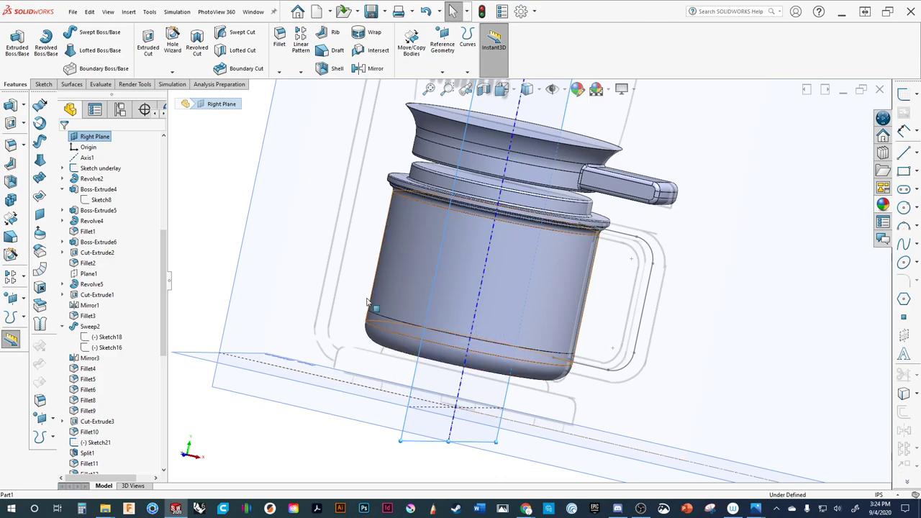
left_click(128, 12)
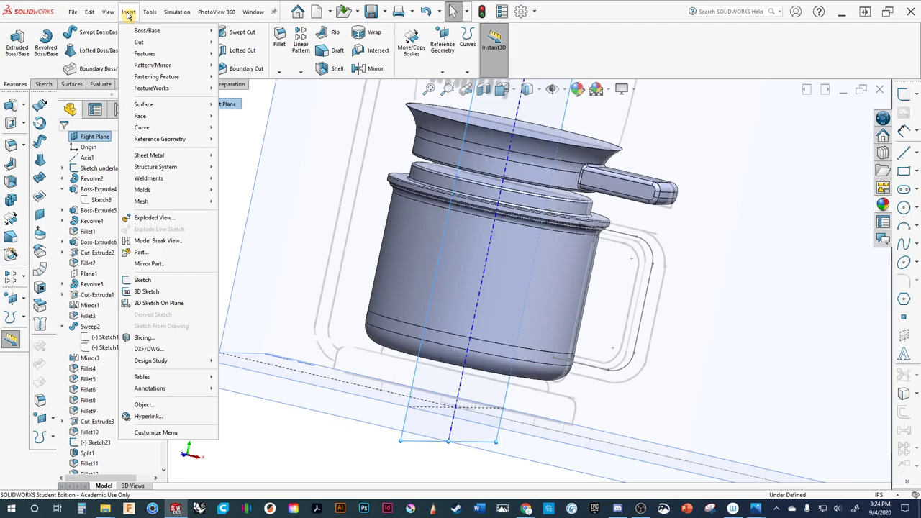
mouse_move(160, 143)
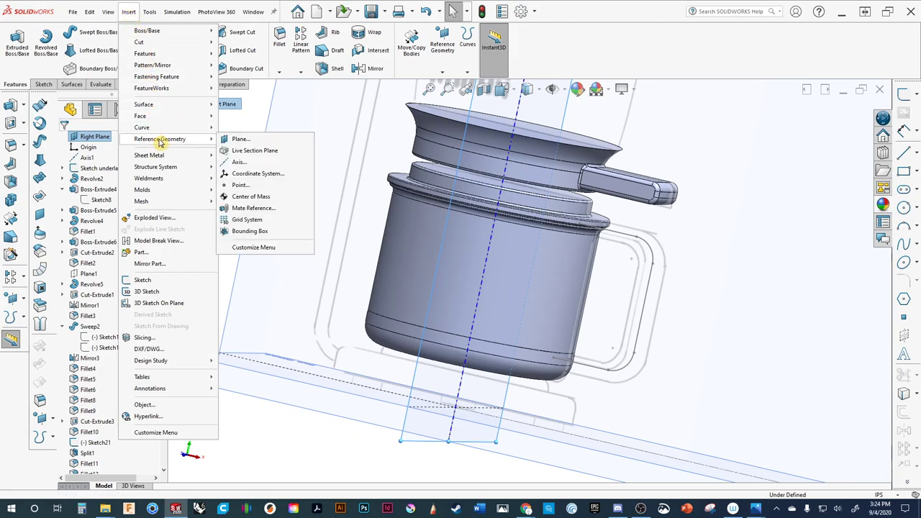
left_click(240, 139)
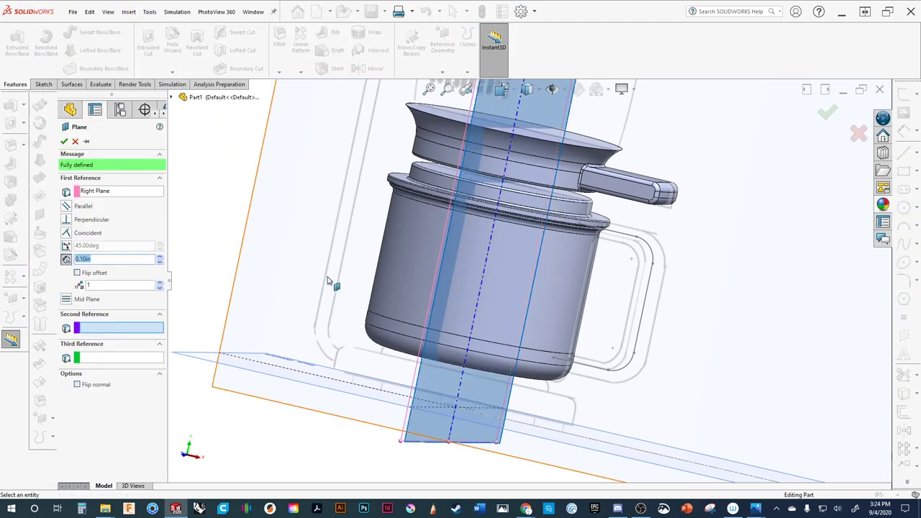
scroll(388, 332, "down", 8)
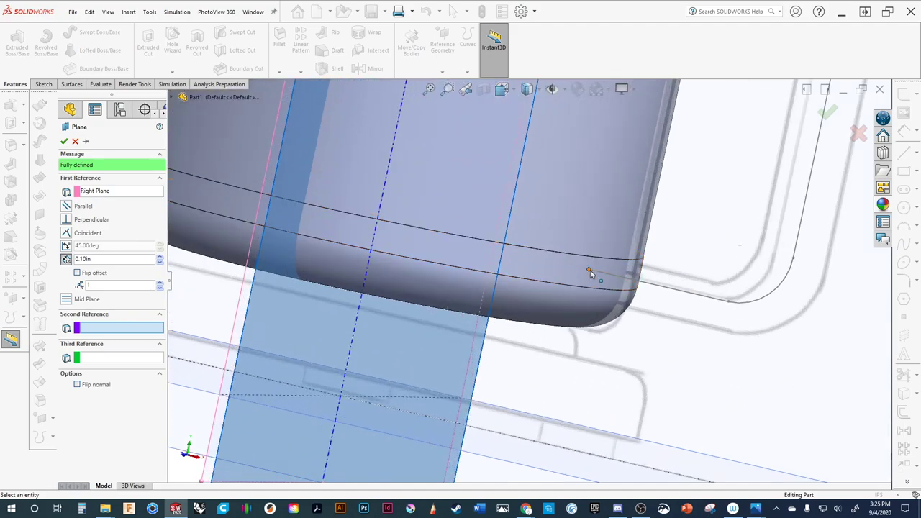
left_click(588, 272)
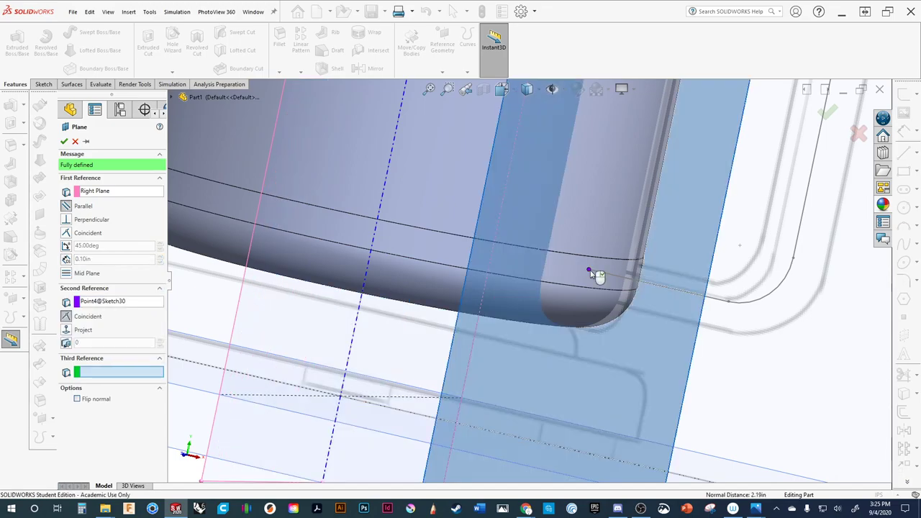
right_click(594, 274)
scroll(504, 316, "up", 5)
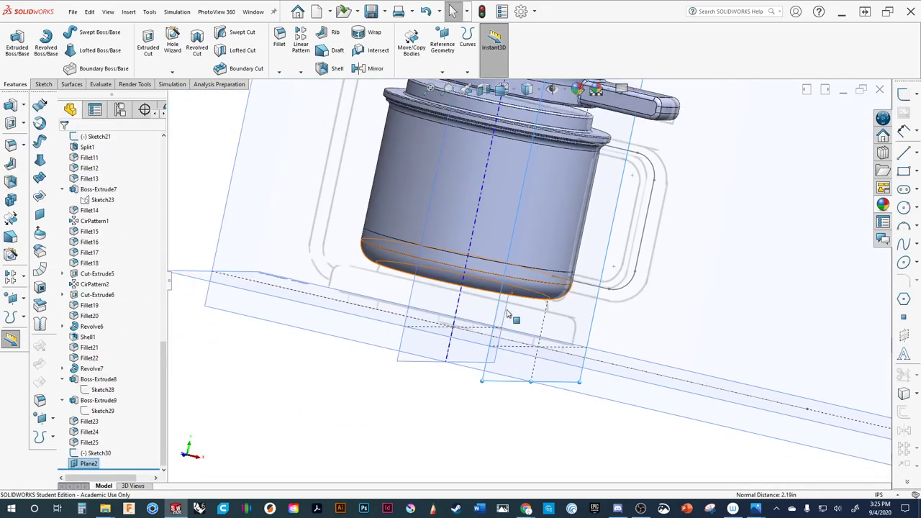
Rename the new reference plane at the handle path's lower end as "Handle plane".
middle_click_drag(537, 356, 485, 381)
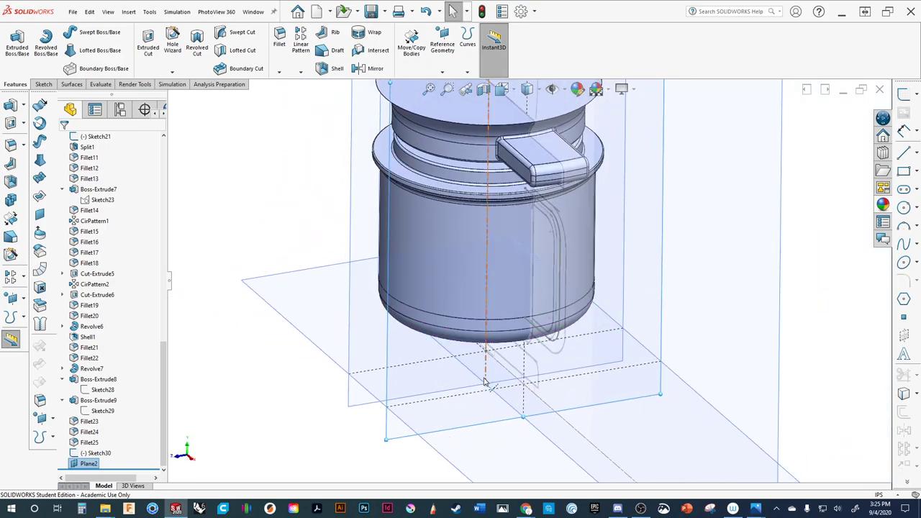
scroll(414, 352, "up", 3)
mouse_move(422, 314)
middle_mouse_down()
mouse_move(439, 304)
mouse_move(408, 375)
mouse_move(422, 329)
middle_mouse_up()
middle_click_drag(421, 283, 444, 247)
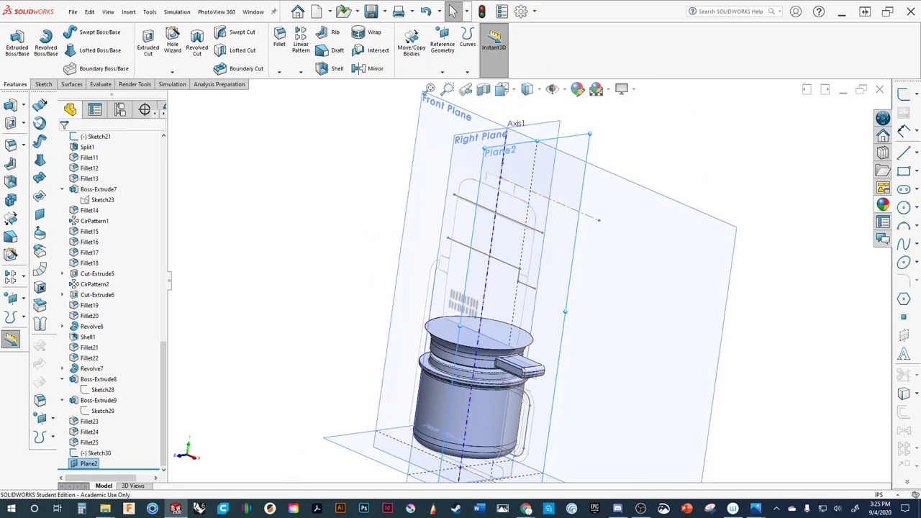
left_click(88, 463)
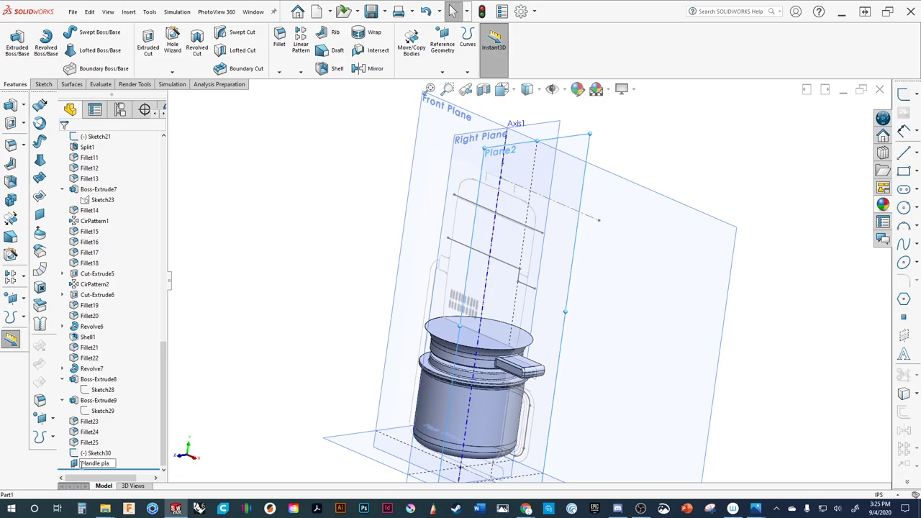
key("Return")
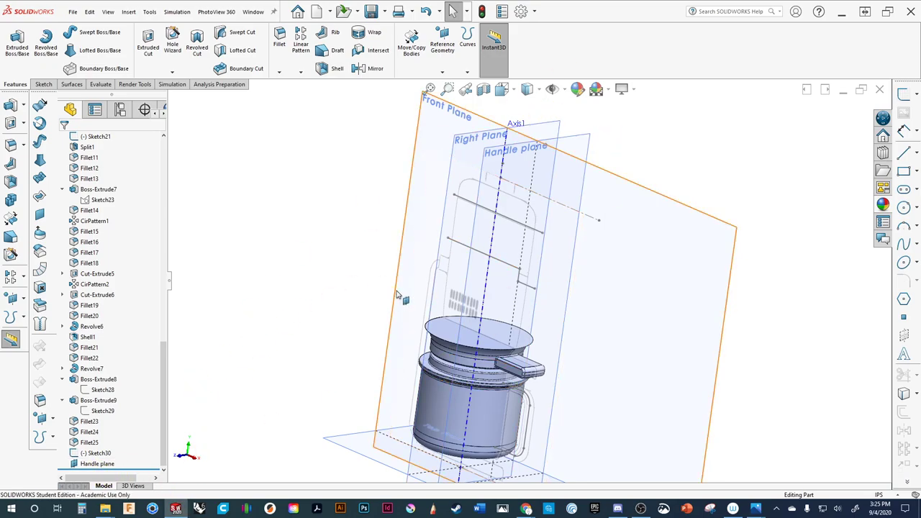
Orient the view normal to the Handle plane and examine the pot from that direction.
scroll(496, 171, "down", 5)
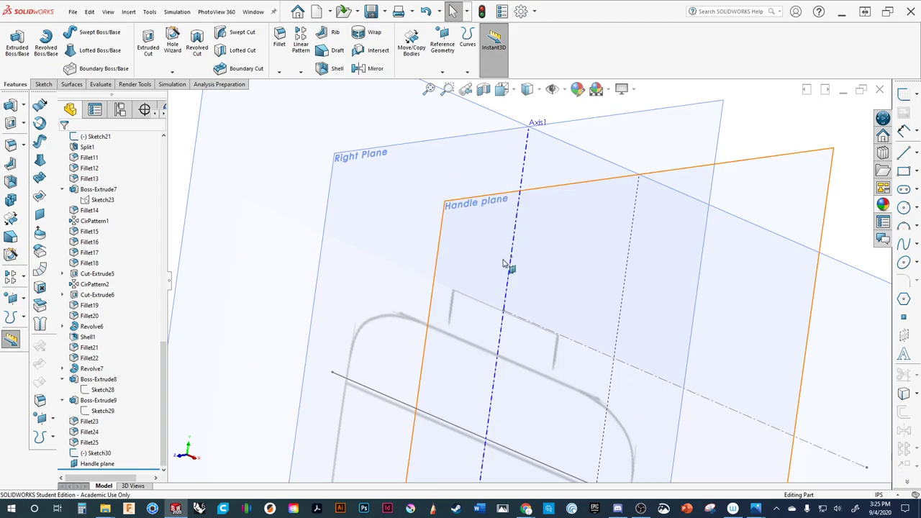
scroll(506, 263, "up", 5)
scroll(519, 241, "down", 2)
middle_click_drag(519, 242, 507, 142, "ctrl")
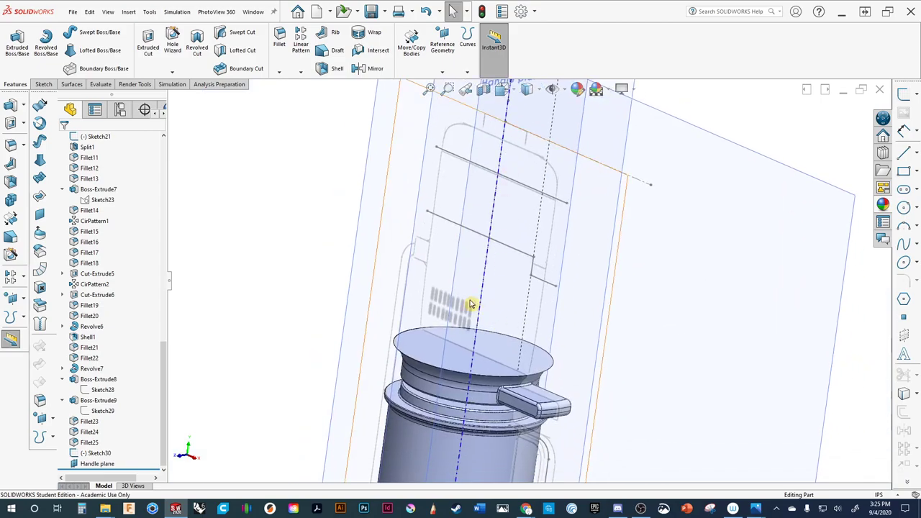
middle_click_drag(466, 251, 448, 378, "ctrl")
left_click(480, 233)
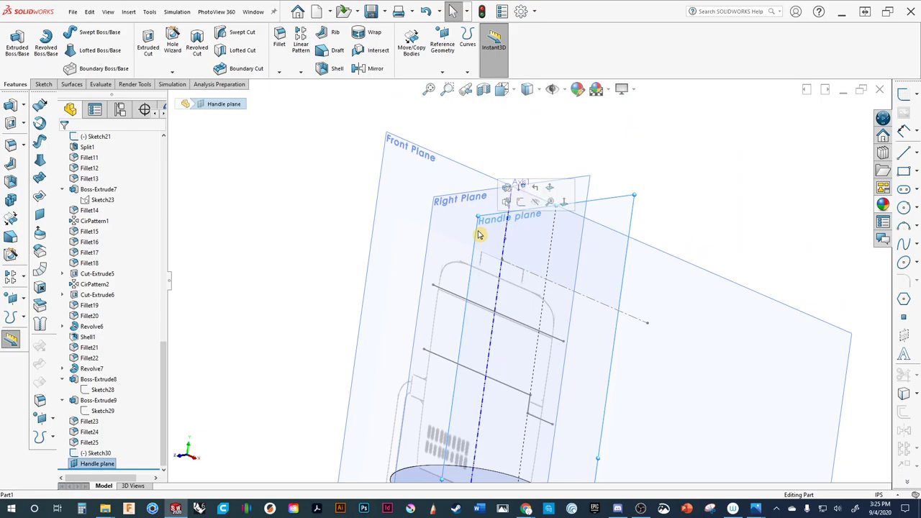
key("ctrl+8")
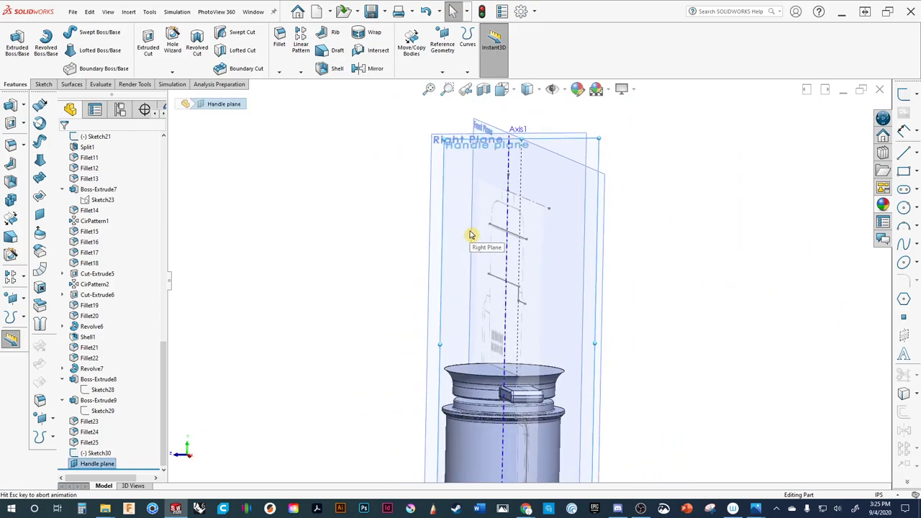
scroll(520, 403, "down", 3)
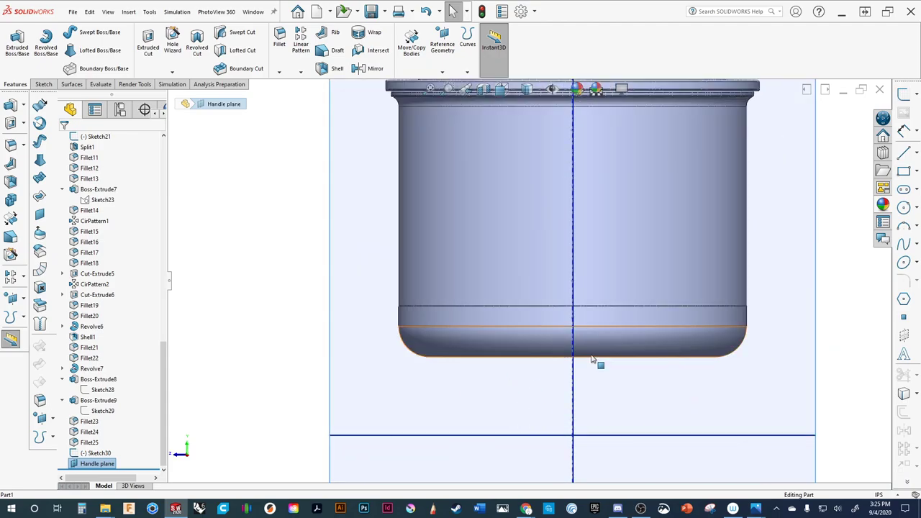
key("z")
key("z")
key("z")
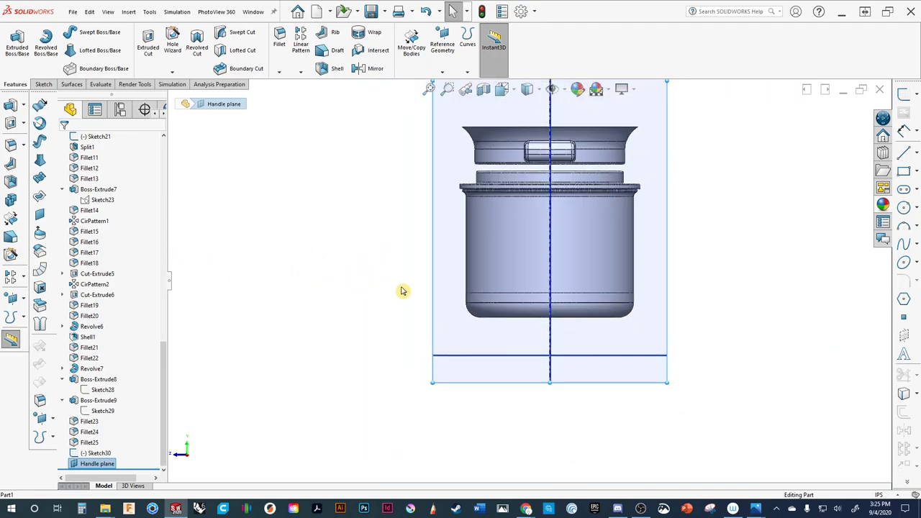
Hide the solid bodies from Fillet18 through Fillet25, including the pot bodies, to clear the view of the handle path.
scroll(135, 267, "up", 15)
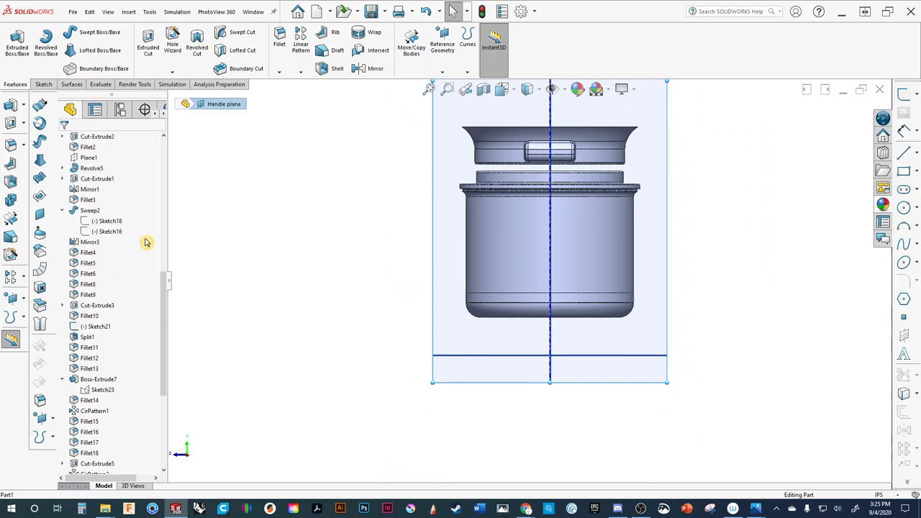
left_click(103, 284)
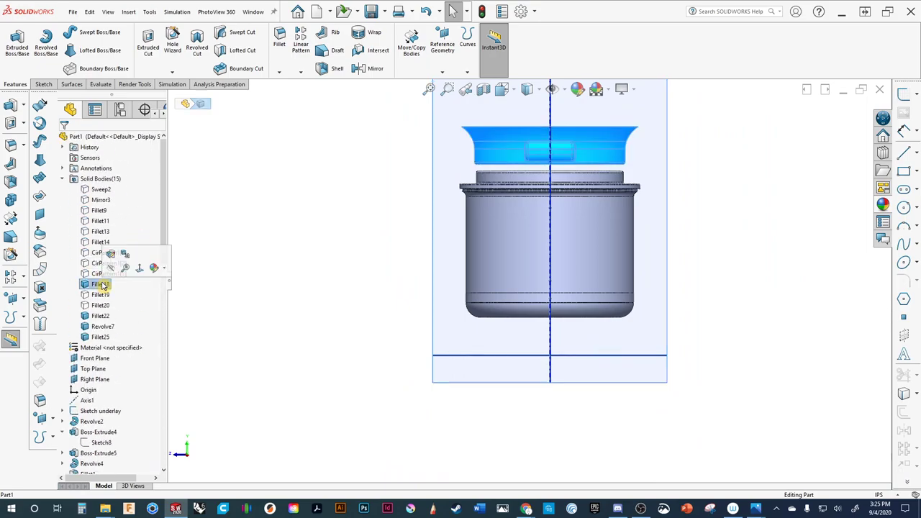
left_click(101, 316, "shift")
left_click(101, 327, "ctrl")
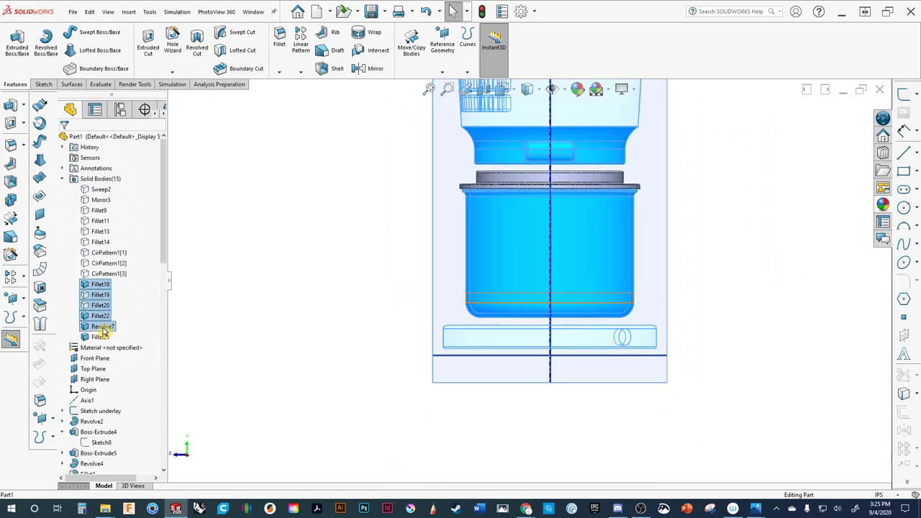
left_click(102, 337, "ctrl")
left_click(112, 321)
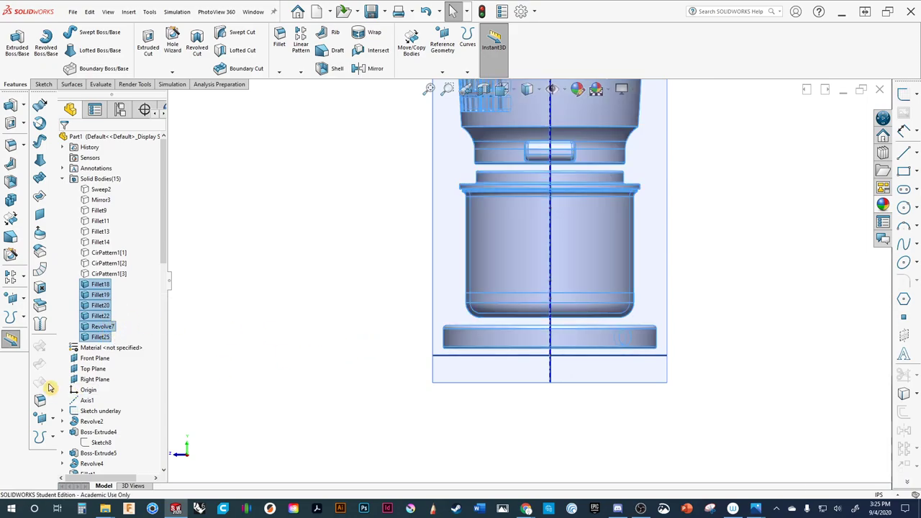
right_click(90, 337)
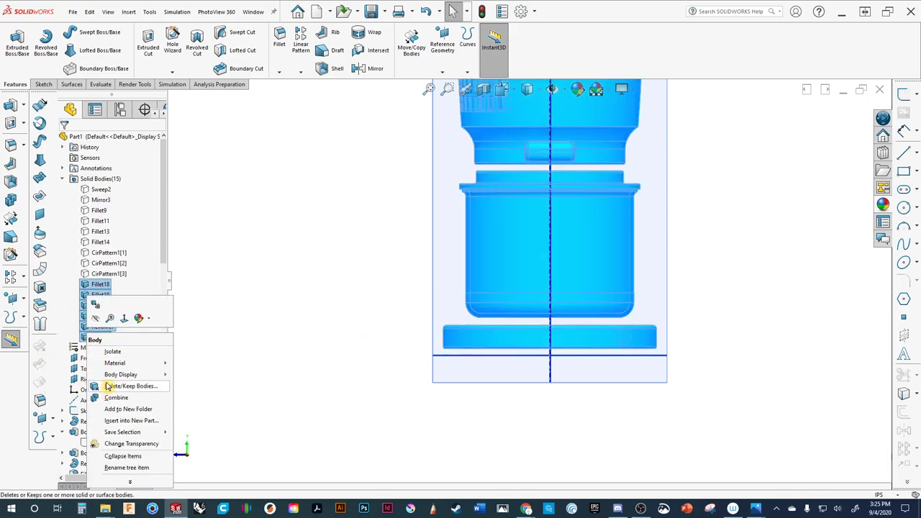
left_click(110, 317)
scroll(507, 319, "down", 4)
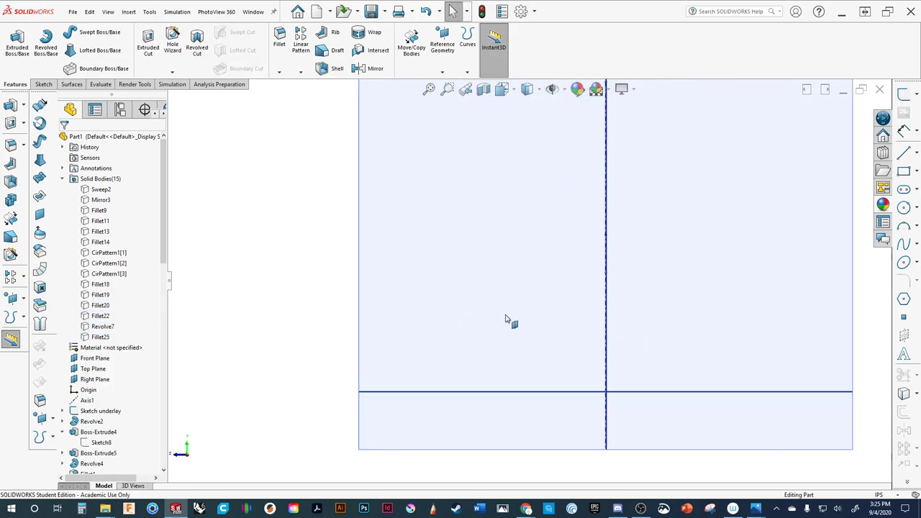
scroll(493, 333, "up", 1)
middle_click_drag(513, 340, 466, 271)
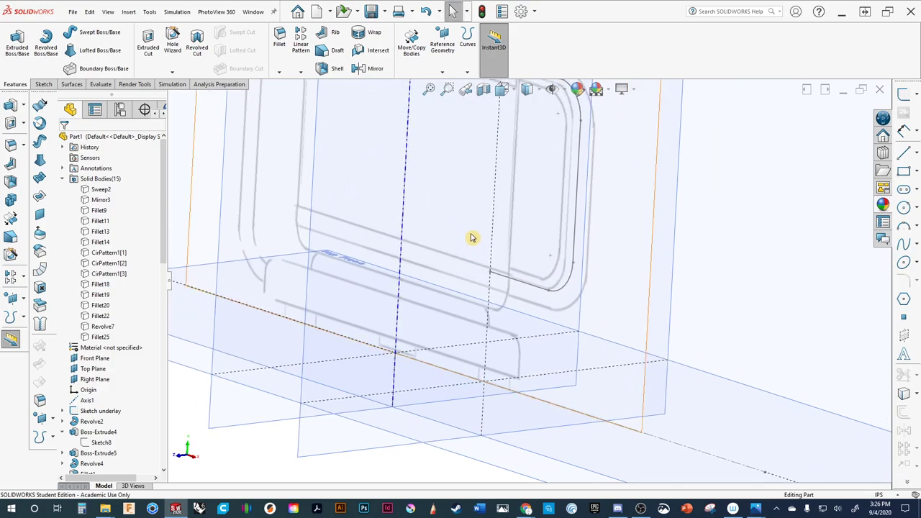
left_click(916, 171)
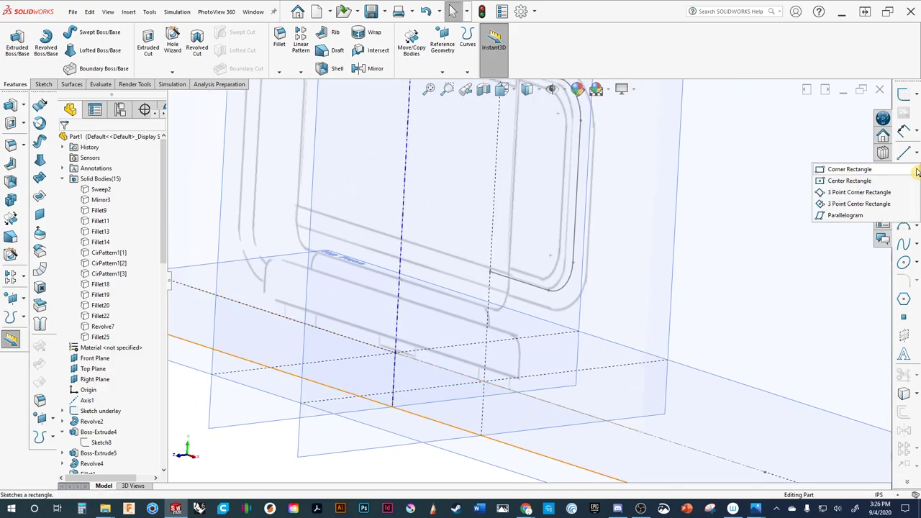
left_click(848, 169)
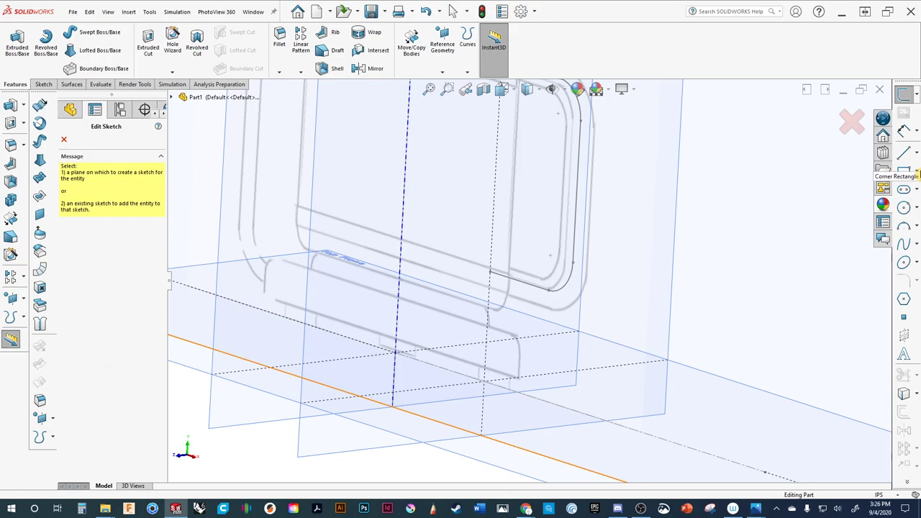
left_click(917, 170)
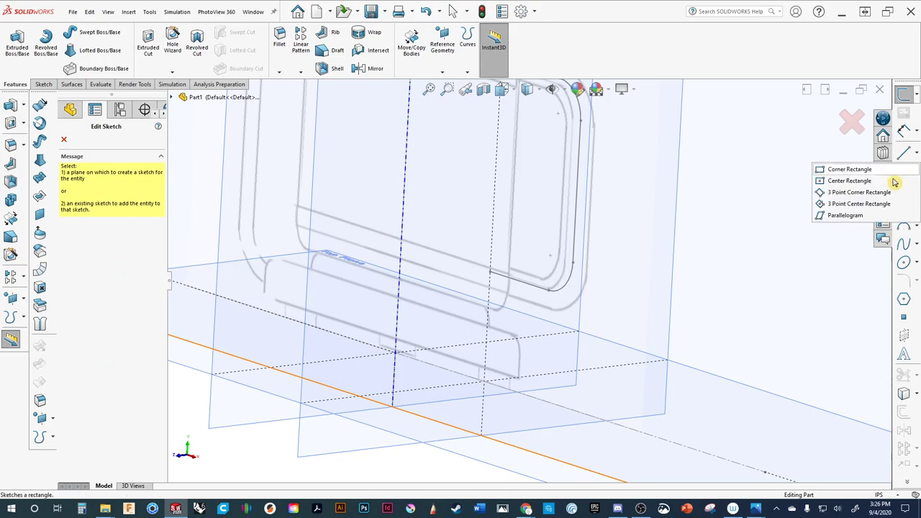
left_click(838, 180)
left_click(493, 273)
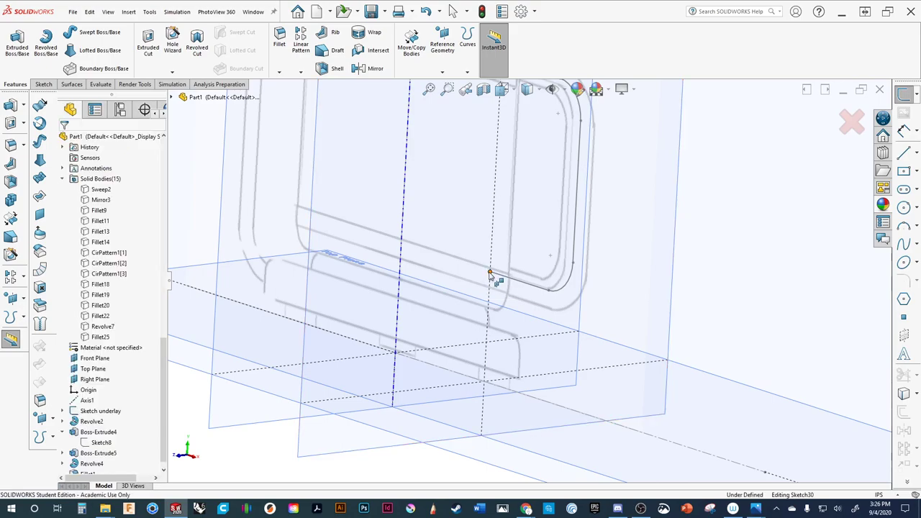
left_click(493, 275)
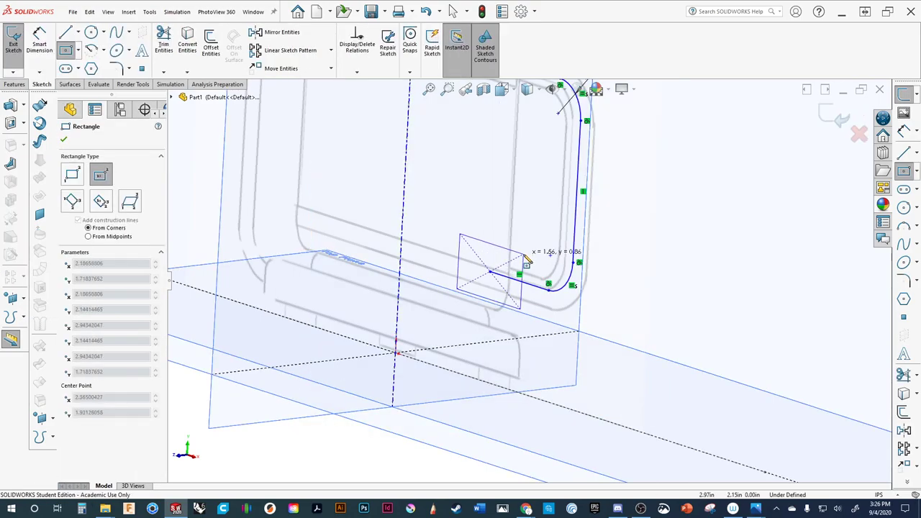
key("Escape")
middle_click_drag(518, 262, 493, 427)
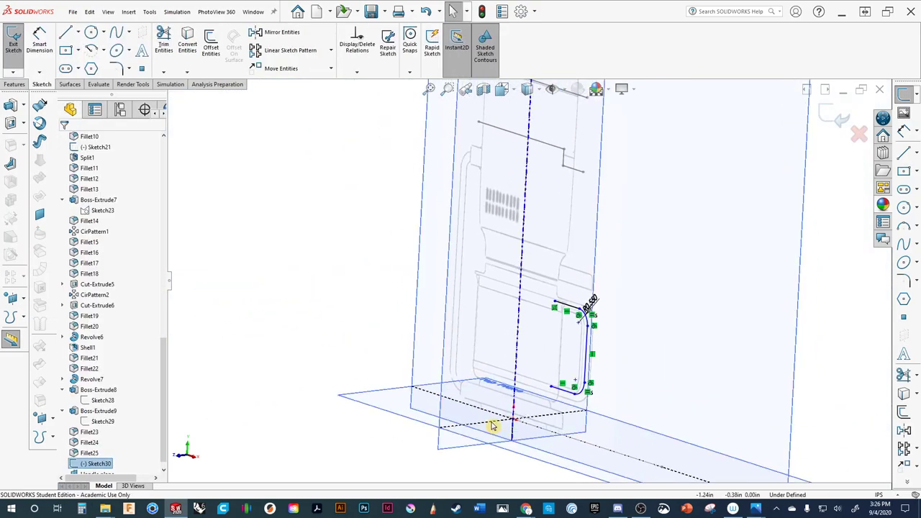
left_click(835, 115)
Start a sketch on the Handle plane and draw a center rectangle about 0.83 by 0.24 in, centred on the handle path's lower endpoint.
scroll(434, 322, "up", 3)
scroll(541, 169, "down", 5)
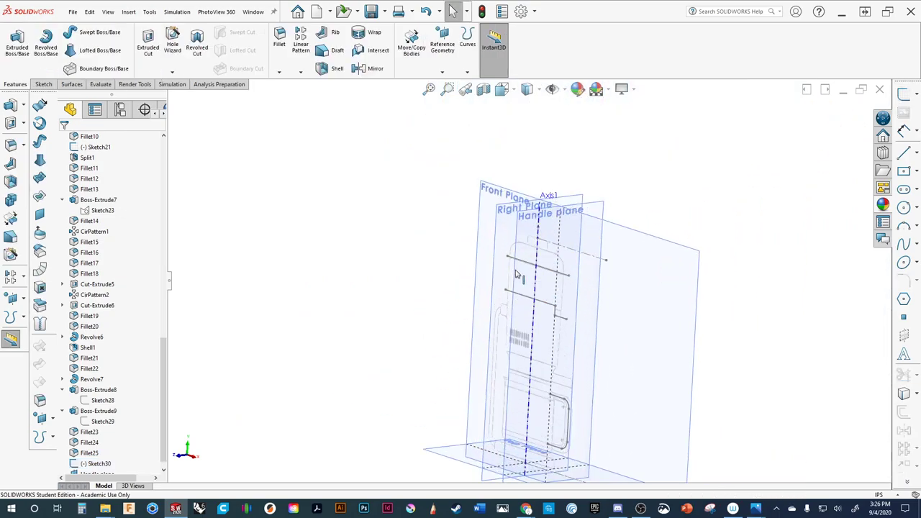
left_click(534, 152)
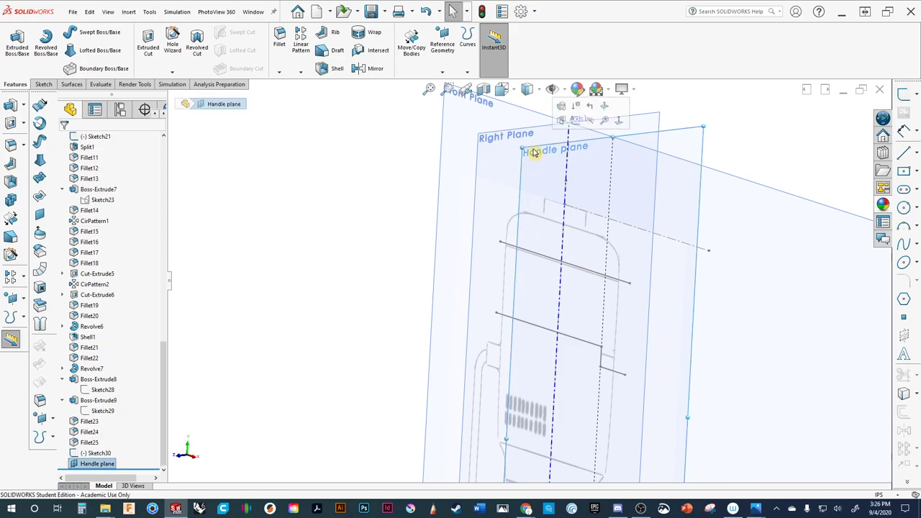
left_click(575, 123)
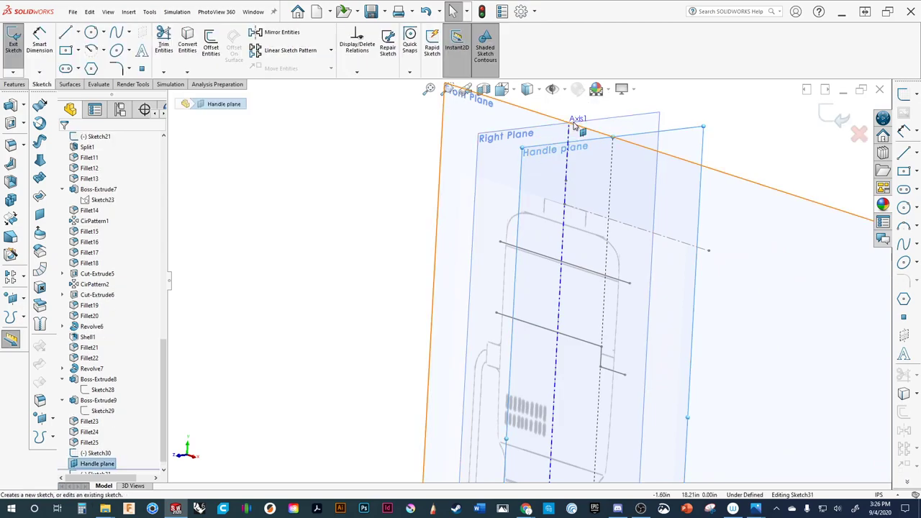
left_click(902, 171)
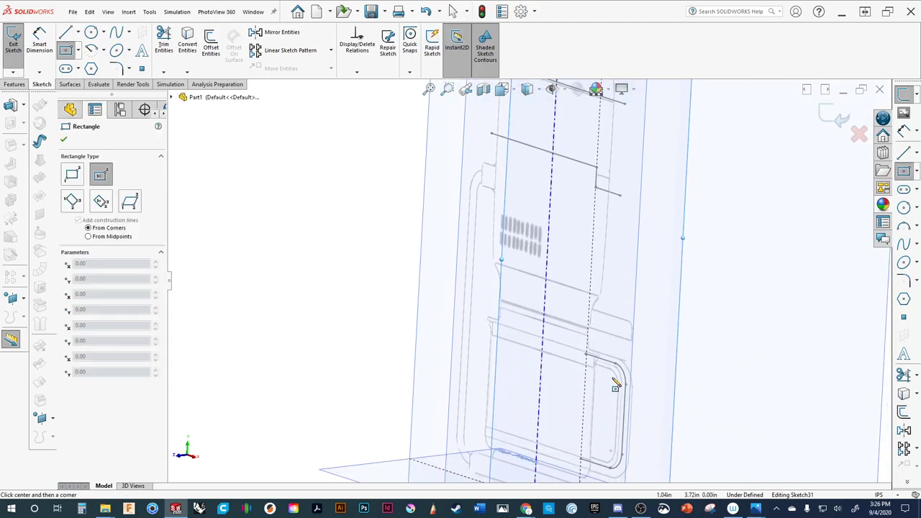
scroll(546, 351, "down", 5)
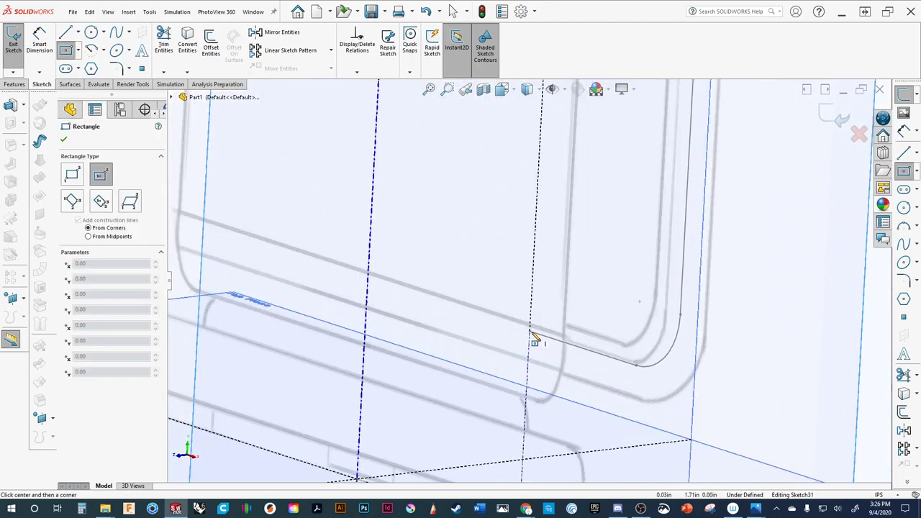
left_click(530, 332)
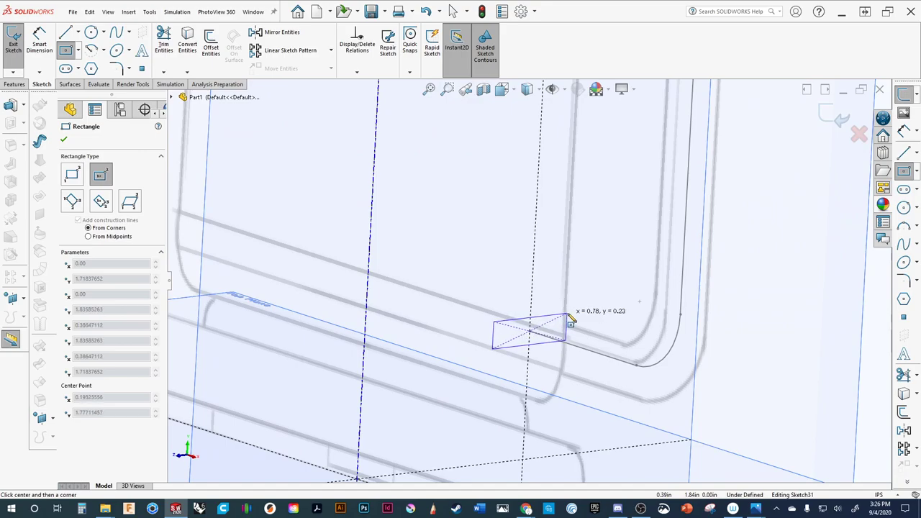
left_click(568, 314)
Dimension the horizontal width of the handle profile rectangle to 1.5 in.
key("ctrl+8")
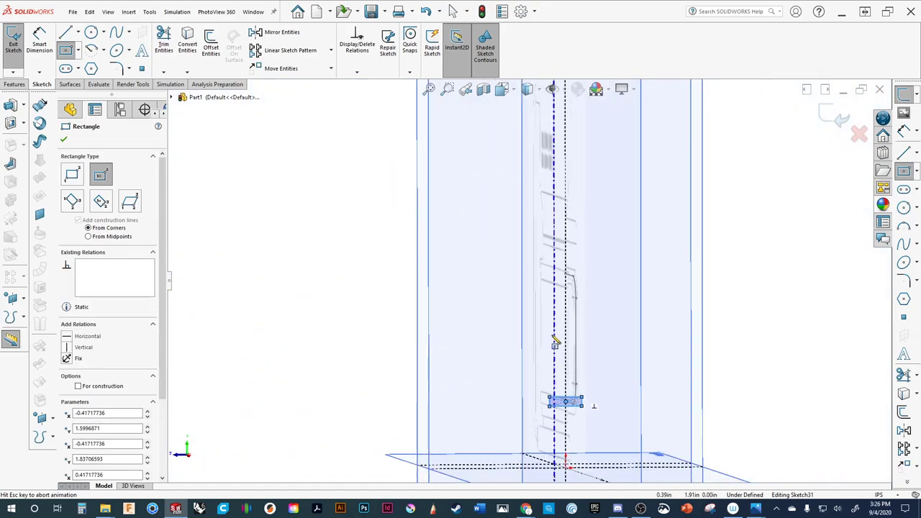
middle_click_drag(449, 209, 542, 298, "ctrl")
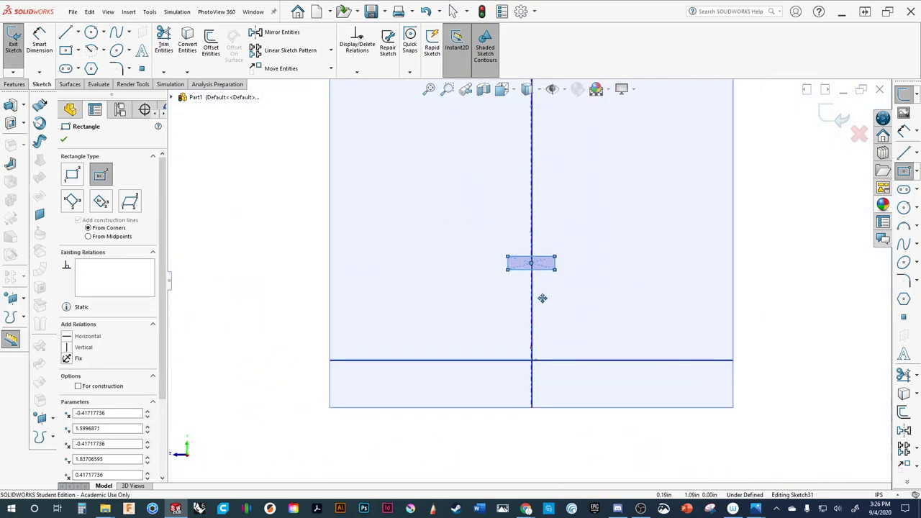
scroll(493, 175, "down", 3)
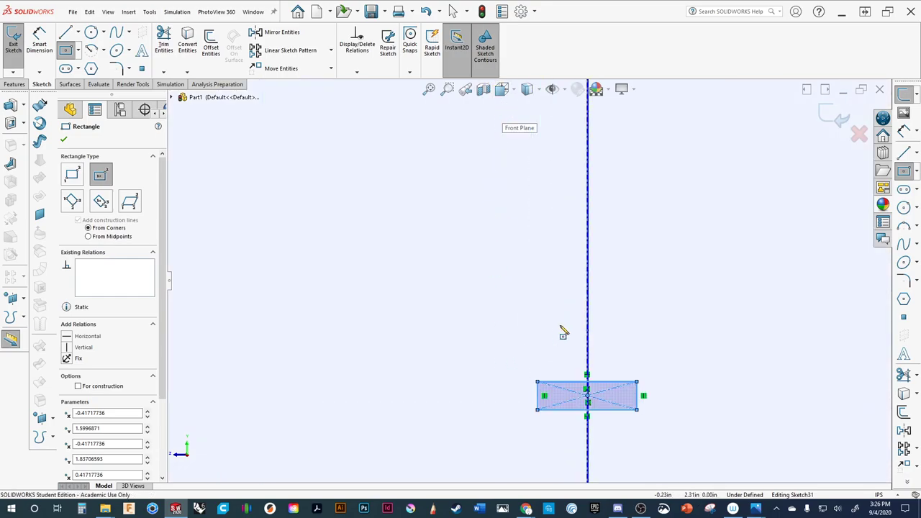
key("d")
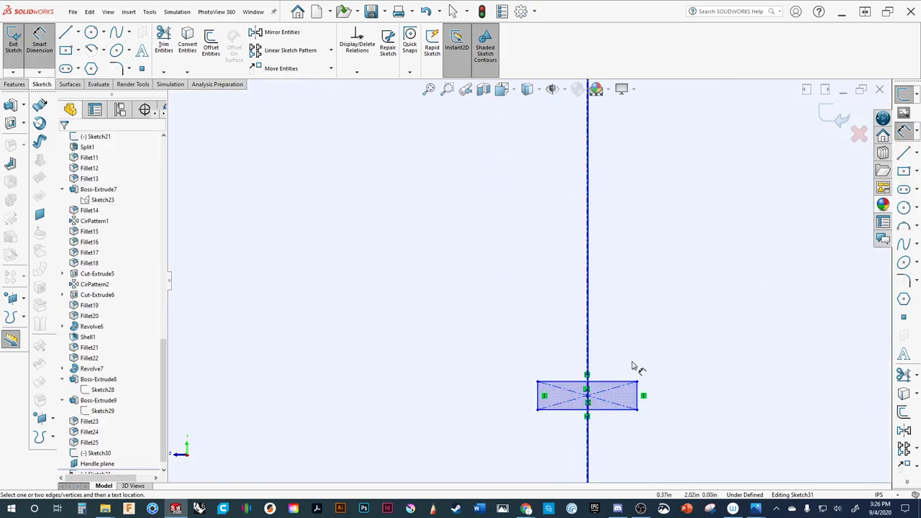
left_click(608, 382)
left_click(608, 346)
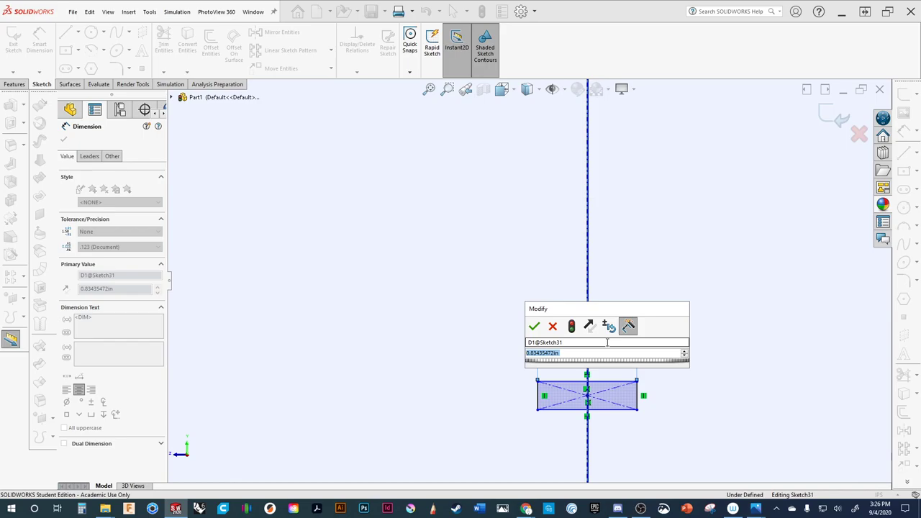
type("1.5")
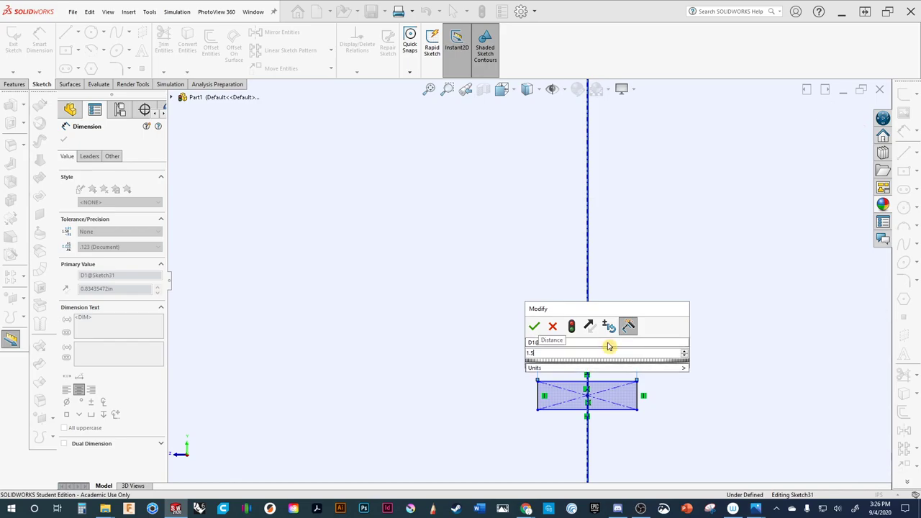
key("Return")
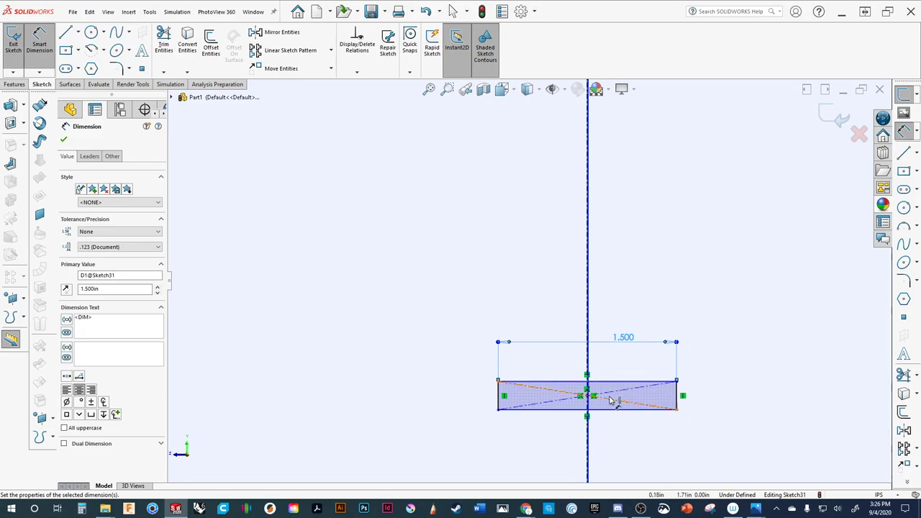
Dimension the vertical height of the handle profile rectangle to 0.5 in.
left_click(678, 402)
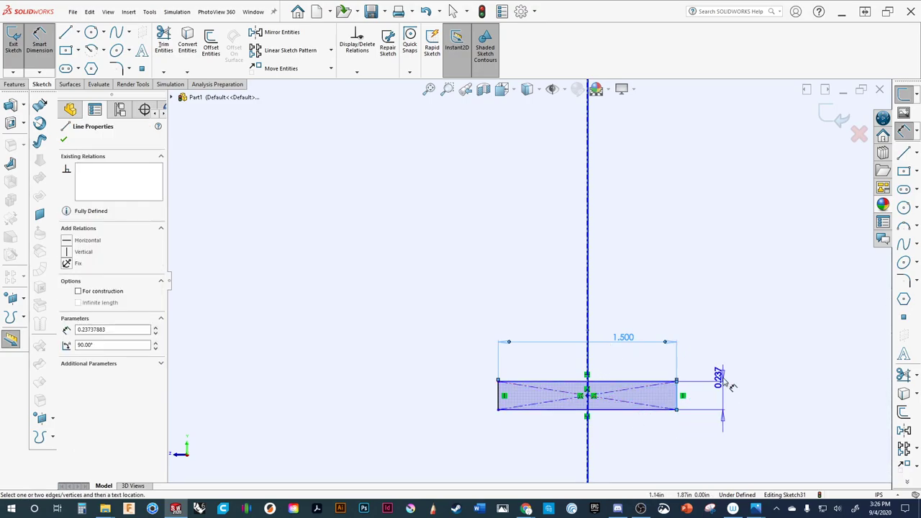
left_click(720, 324)
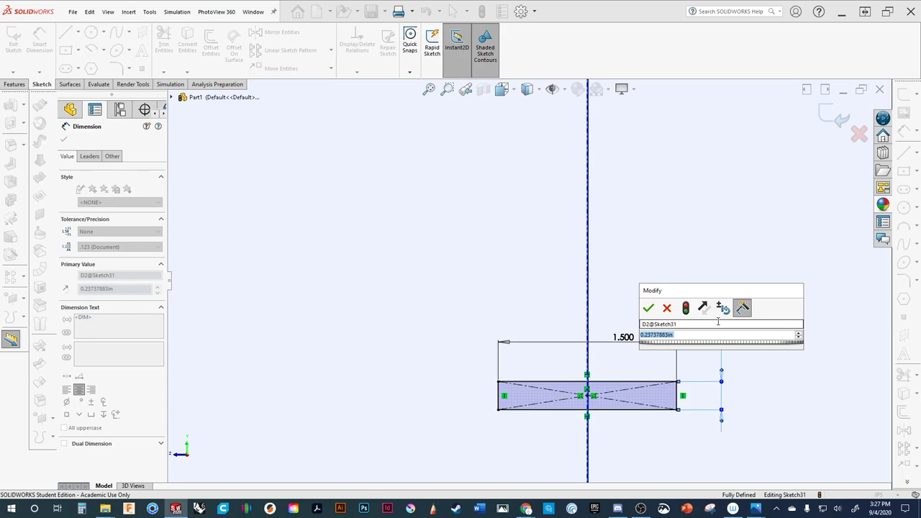
type(".5")
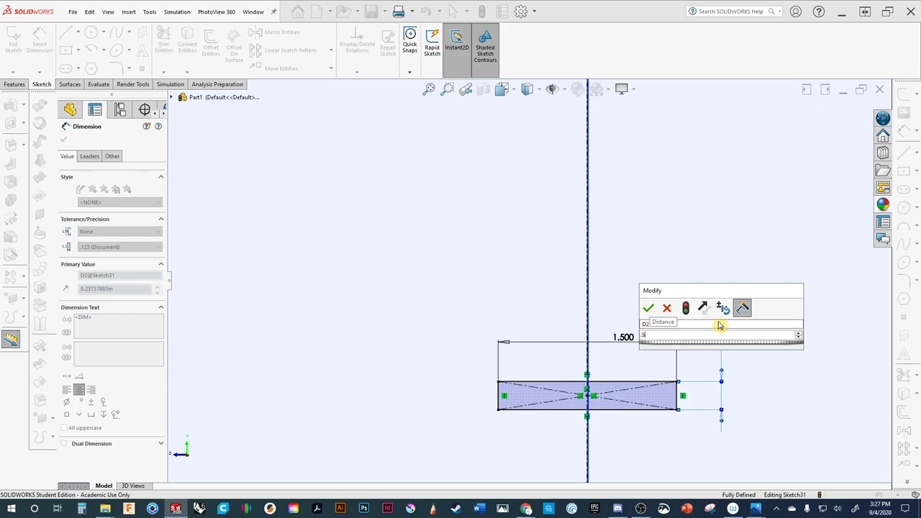
key("Return")
key("f")
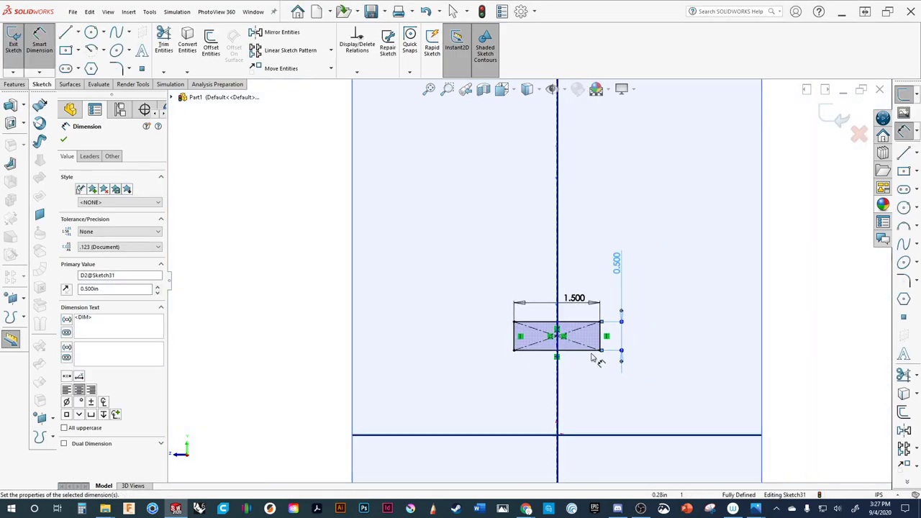
key("Escape")
Draw a 3-point arc between the rectangle's two upper corners, bulging upward on the centreline with a radius of about 6.52 in.
scroll(524, 360, "down", 4)
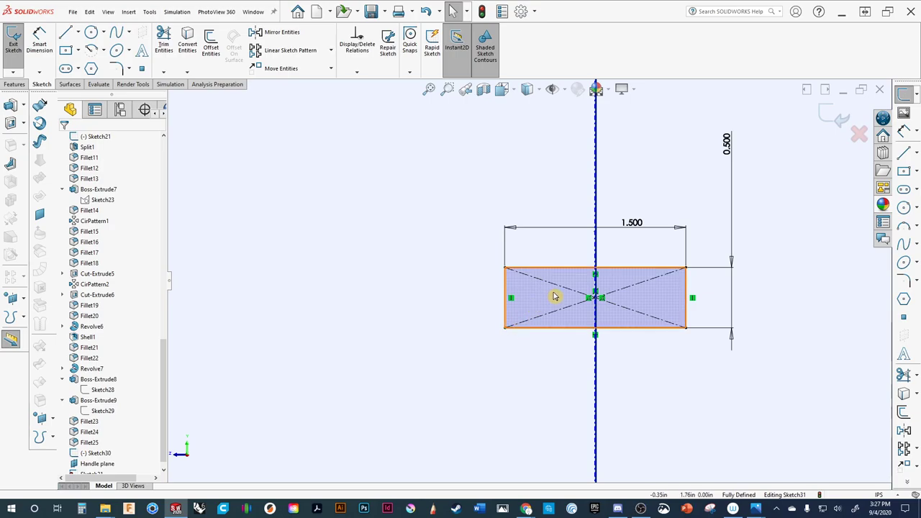
left_click(902, 227)
scroll(640, 259, "down", 3)
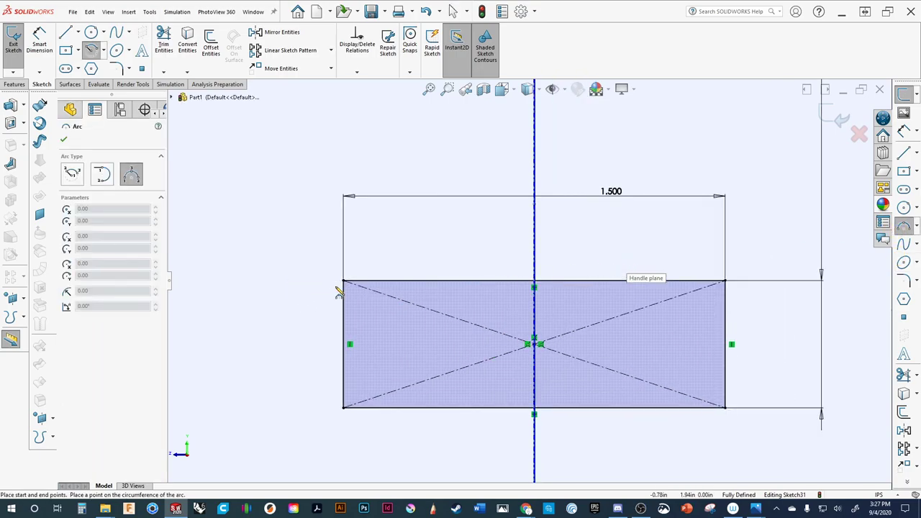
left_click(344, 281)
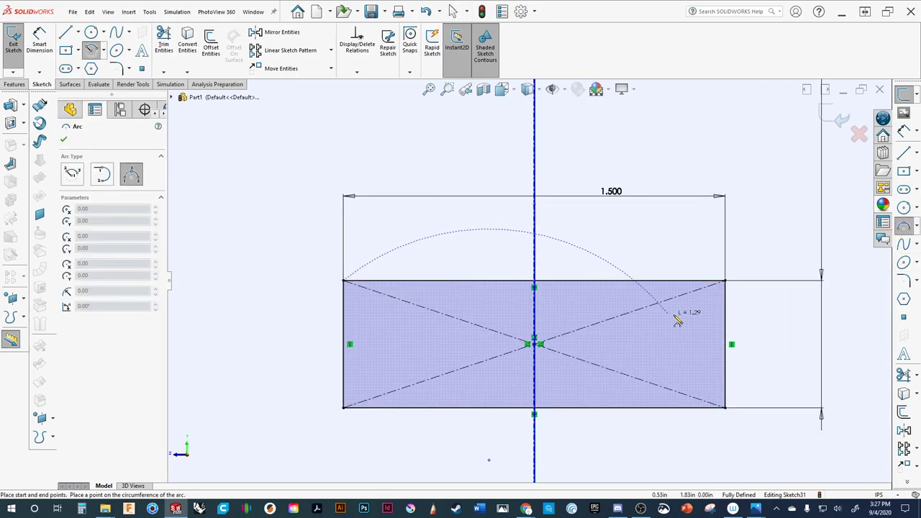
left_click(724, 280)
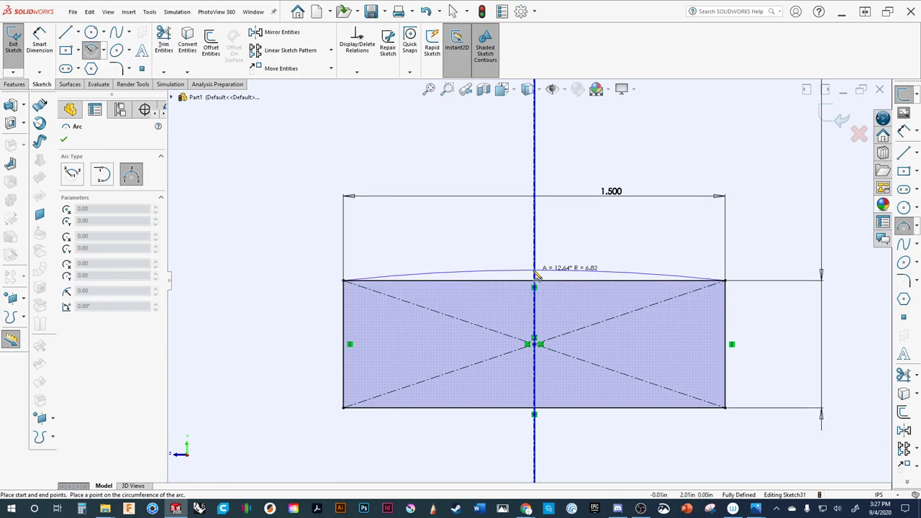
left_click(534, 272)
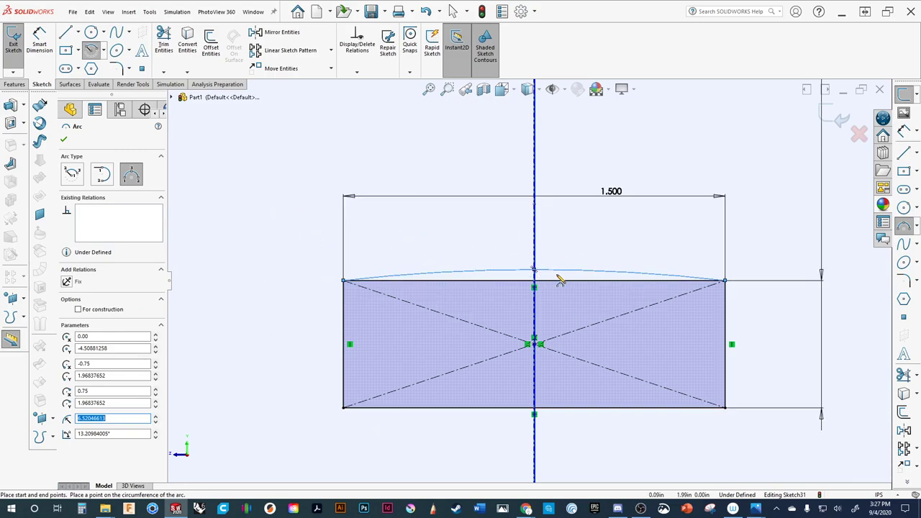
Dimension the radius of the arc above the rectangle to 6.5 in.
left_click(40, 42)
left_click(568, 273)
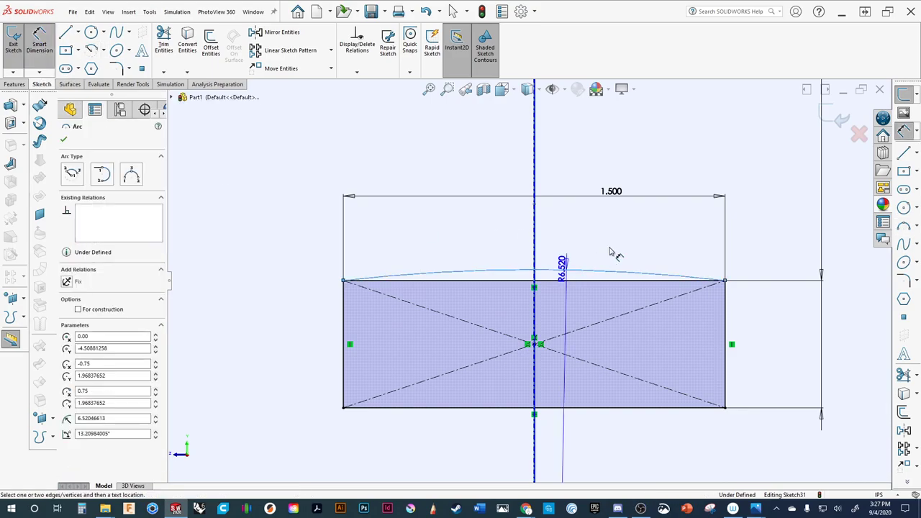
left_click(634, 239)
left_click(635, 239)
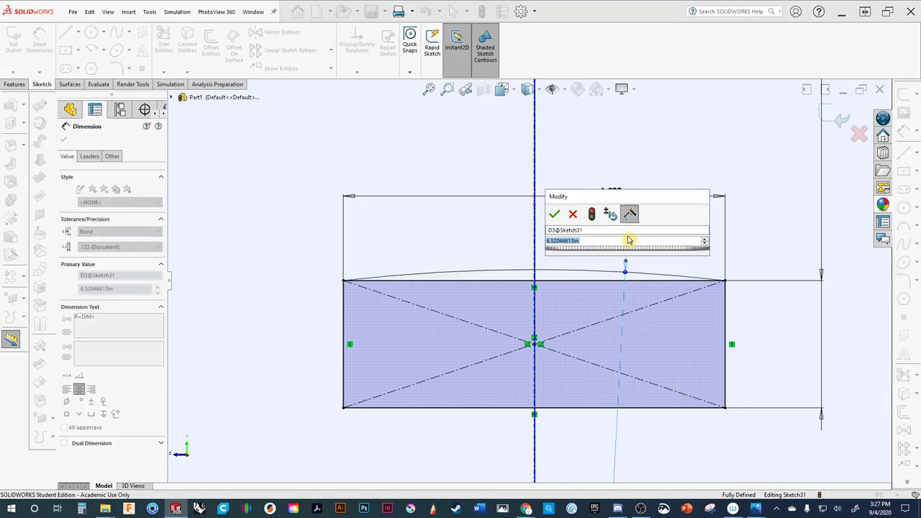
type("6.5")
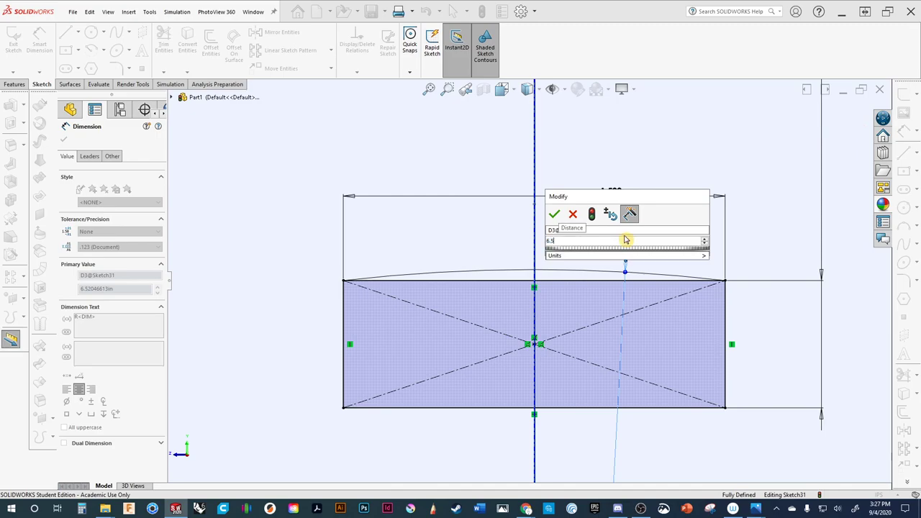
key("Return")
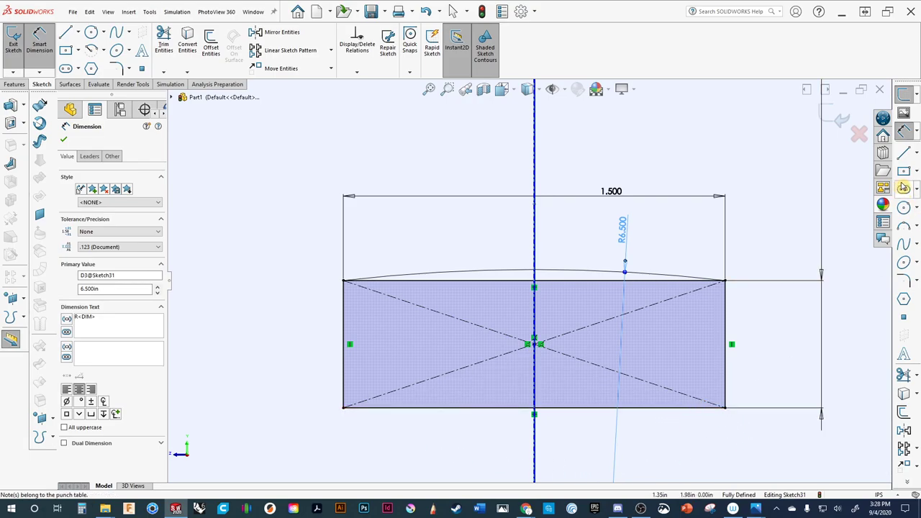
Draw a 3-point arc between the rectangle's two lower corners, bulging downward on the centreline with a radius of about 2.78 in.
left_click(904, 227)
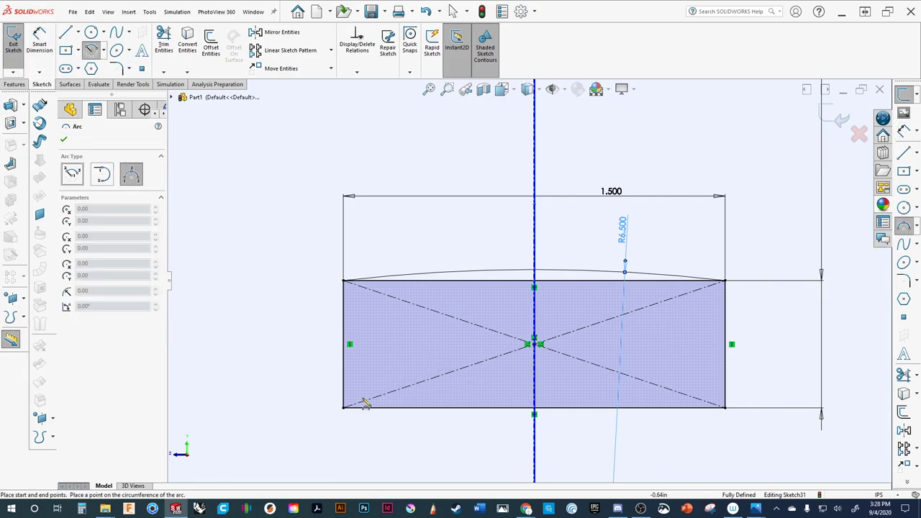
left_click(344, 408)
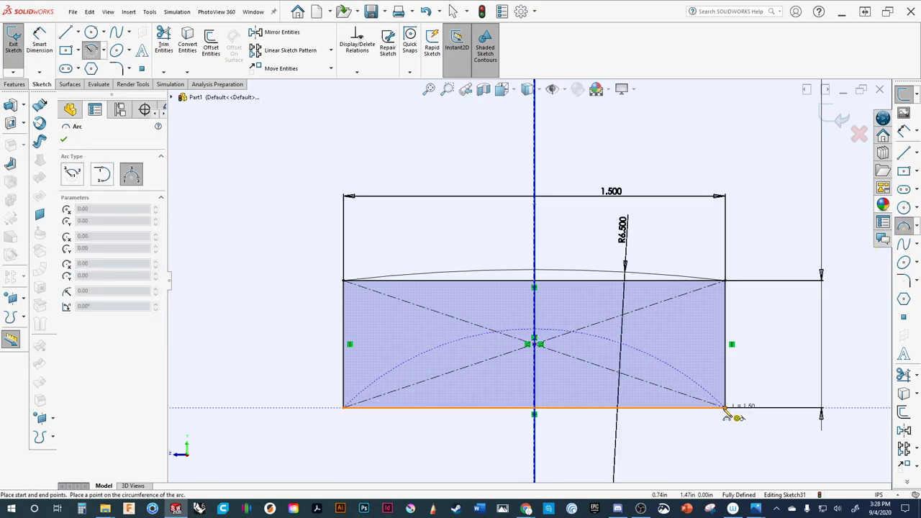
left_click(725, 408)
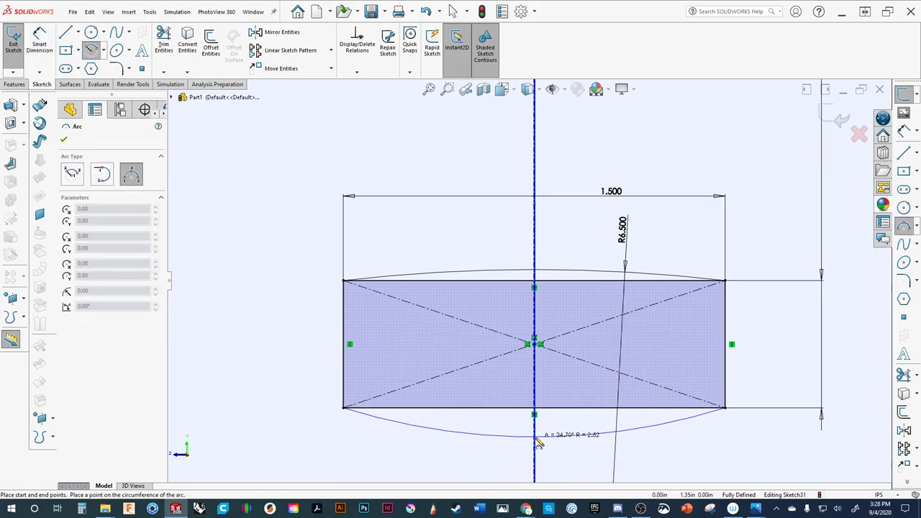
left_click(537, 436)
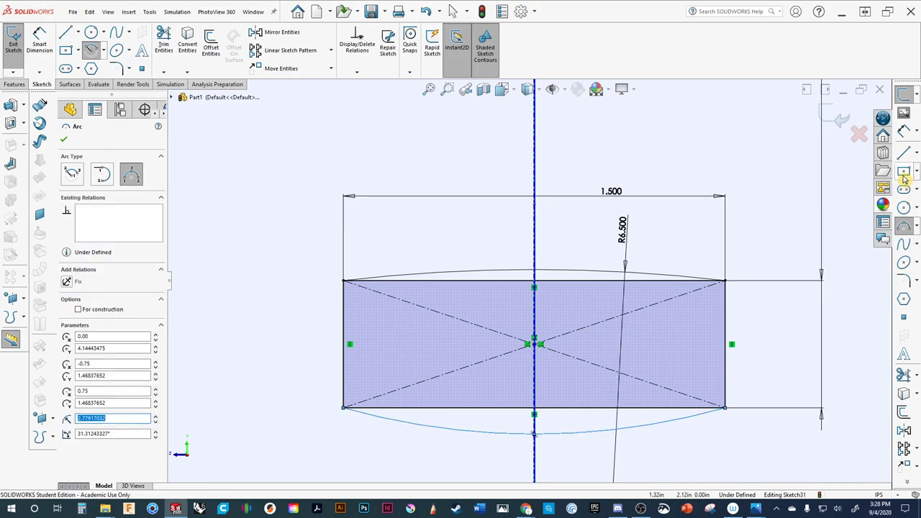
Dimension the radius of the arc below the rectangle to 6.5 in.
key("d")
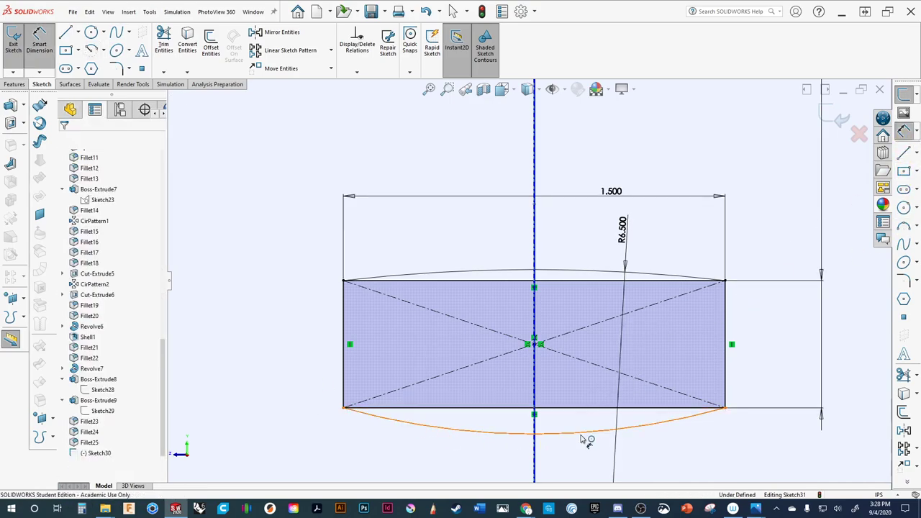
left_click(585, 433)
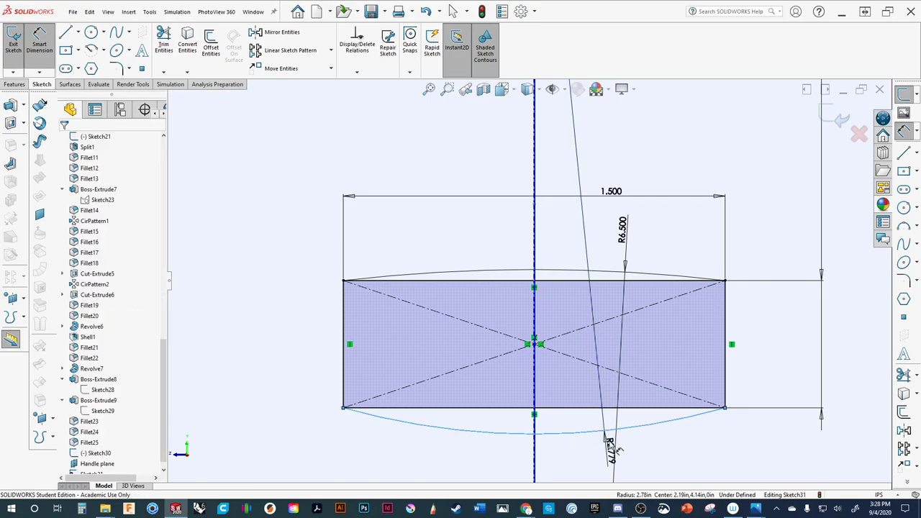
left_click(610, 453)
type("6.5")
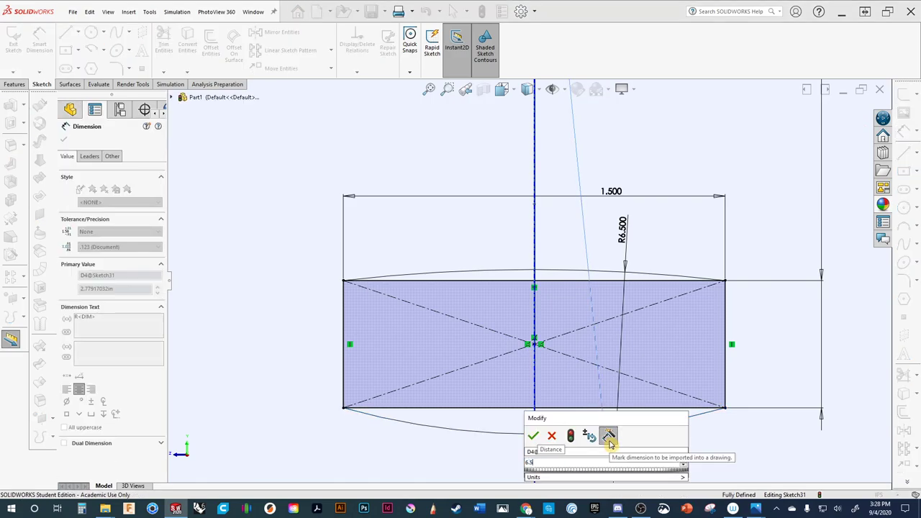
key("Return")
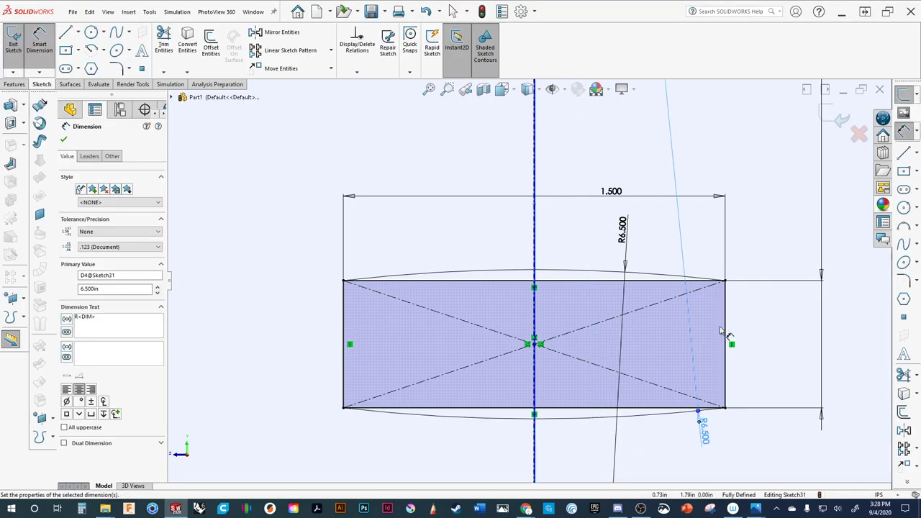
key("Escape")
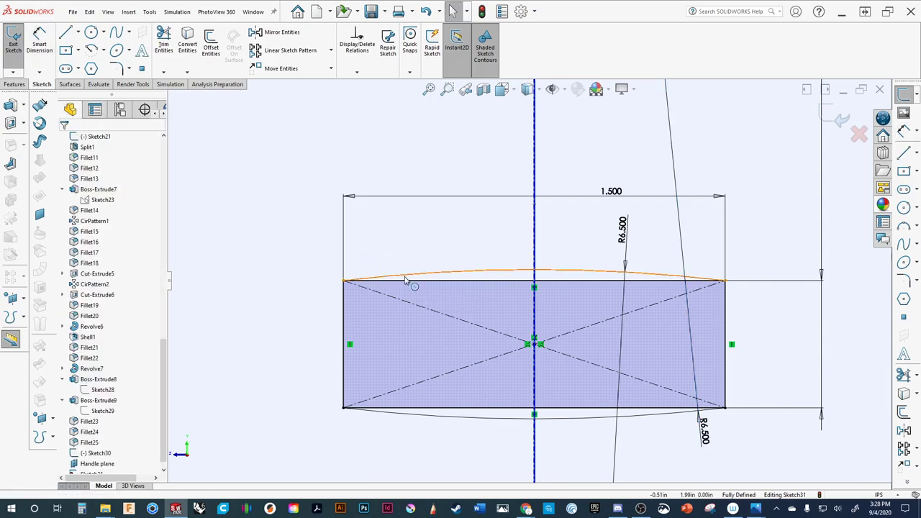
Convert the rectangle's upper and lower horizontal lines to construction geometry, leaving the arcs and vertical sides as the profile outline.
left_click(406, 282)
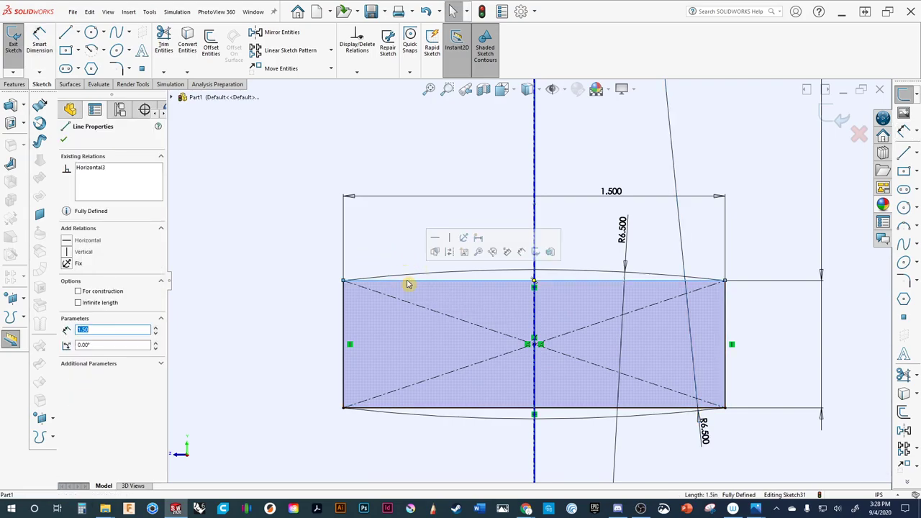
left_click(453, 409, "ctrl")
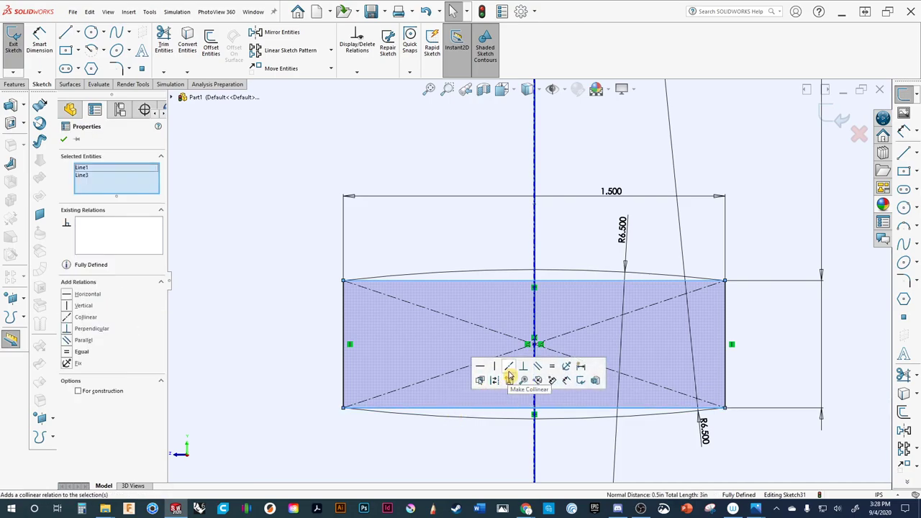
right_click(486, 413)
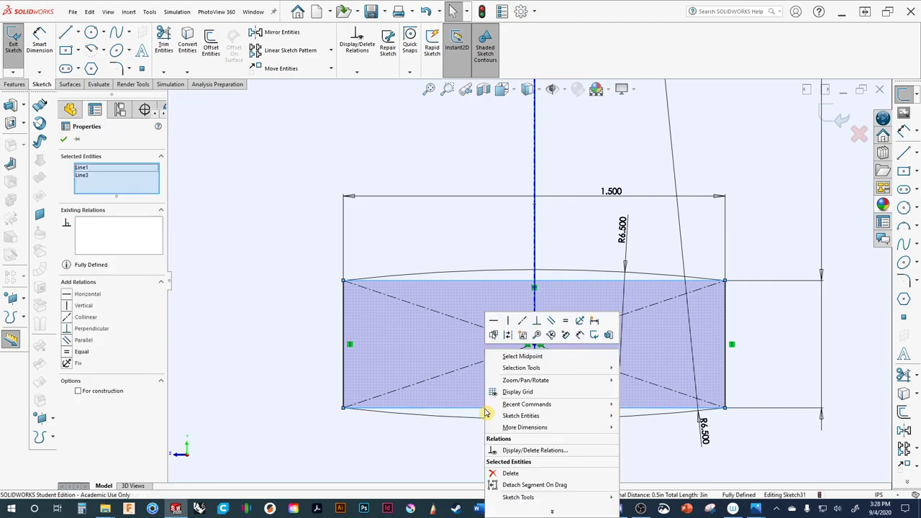
left_click(509, 335)
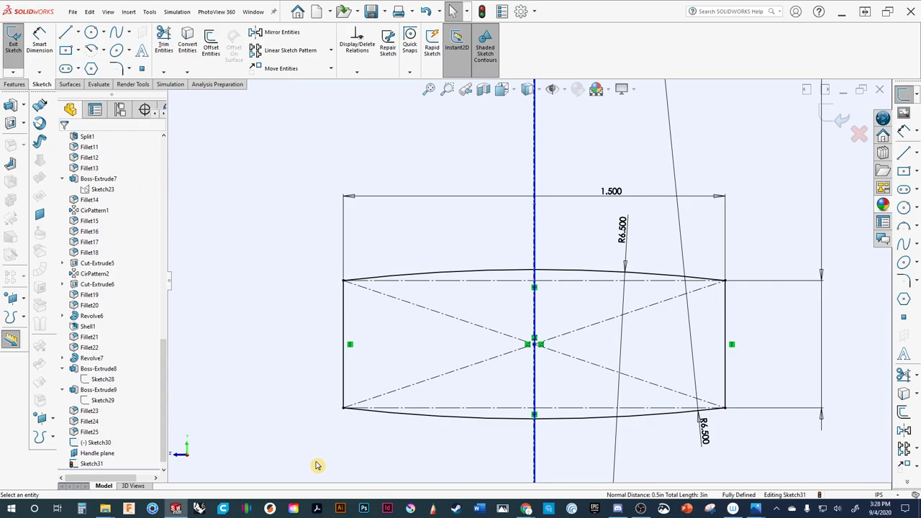
key("f")
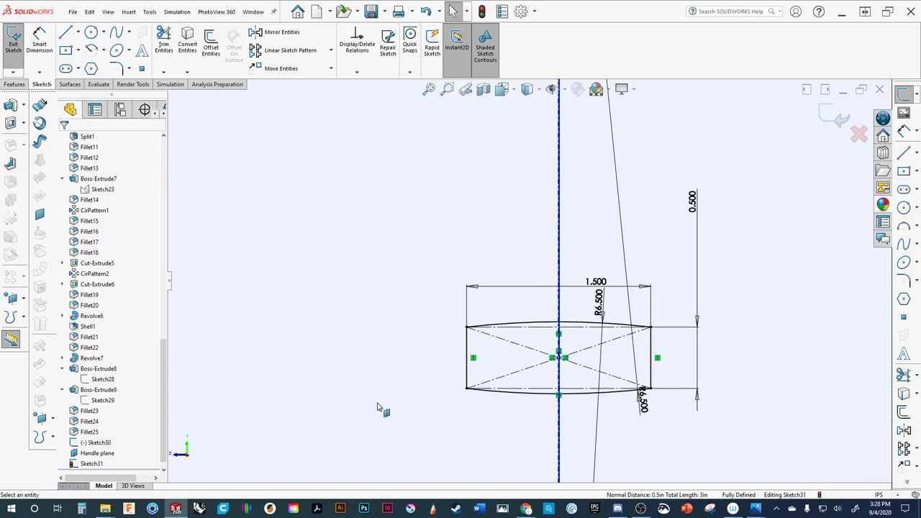
mouse_move(382, 407)
middle_mouse_down()
mouse_move(432, 353)
mouse_move(380, 380)
mouse_move(375, 329)
mouse_move(442, 386)
middle_mouse_up()
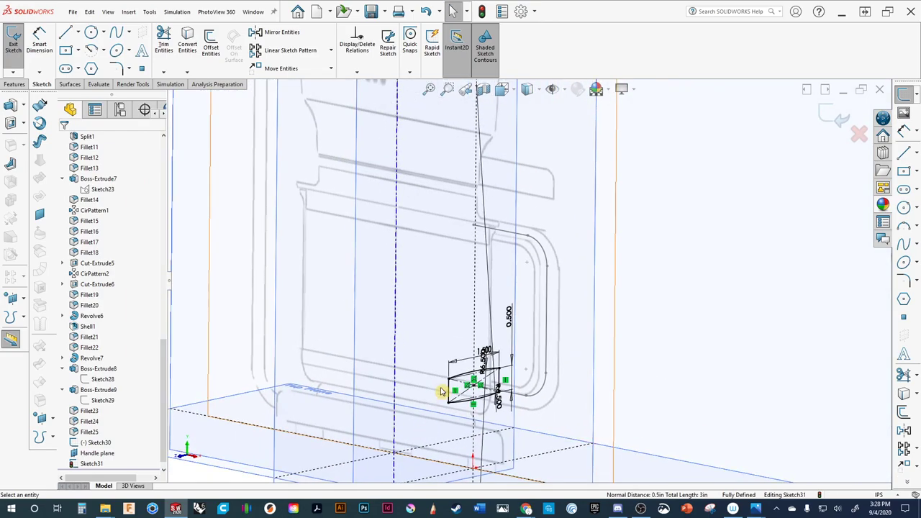
Close the profile sketch and sweep the arc-edged profile along the C-shaped handle path as a solid body with Merge result off.
middle_click_drag(493, 297, 623, 300)
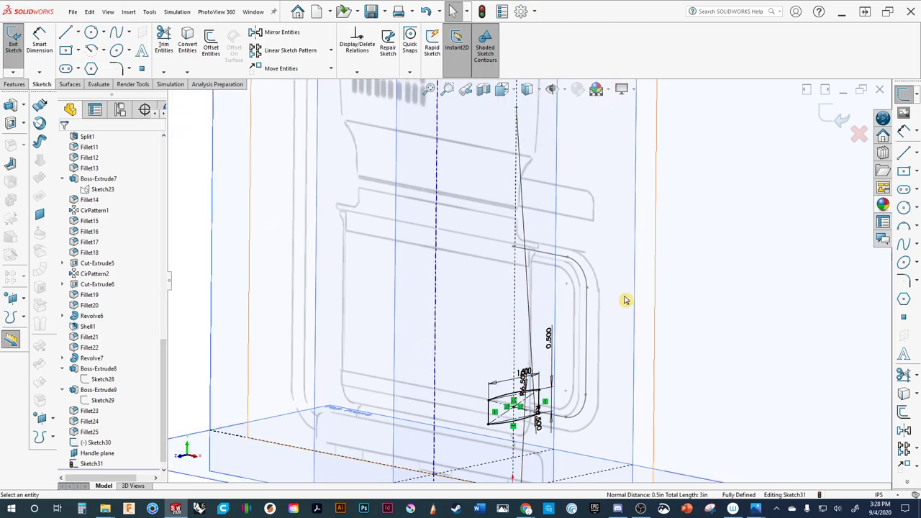
left_click(835, 118)
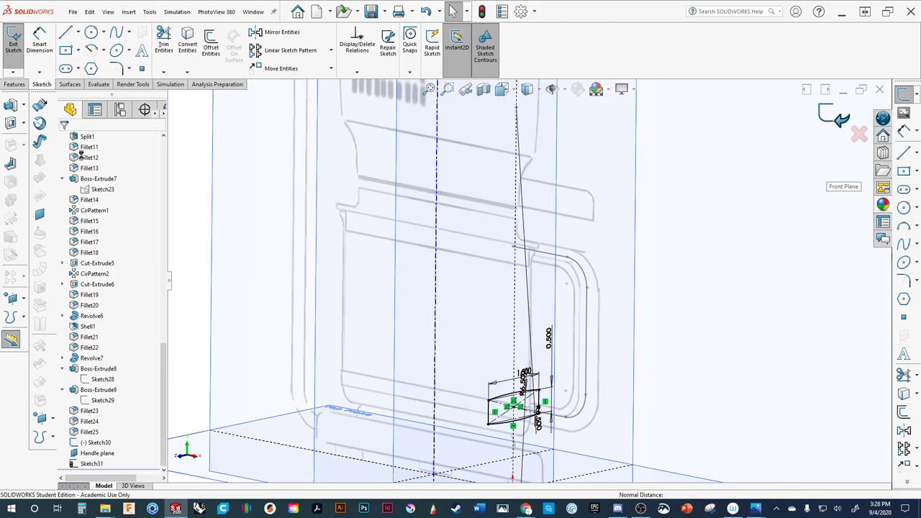
left_click(26, 106)
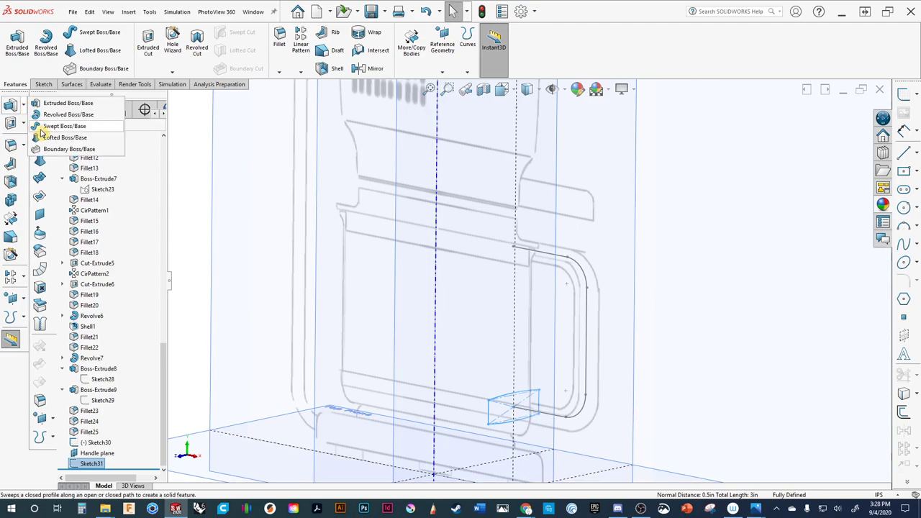
left_click(64, 126)
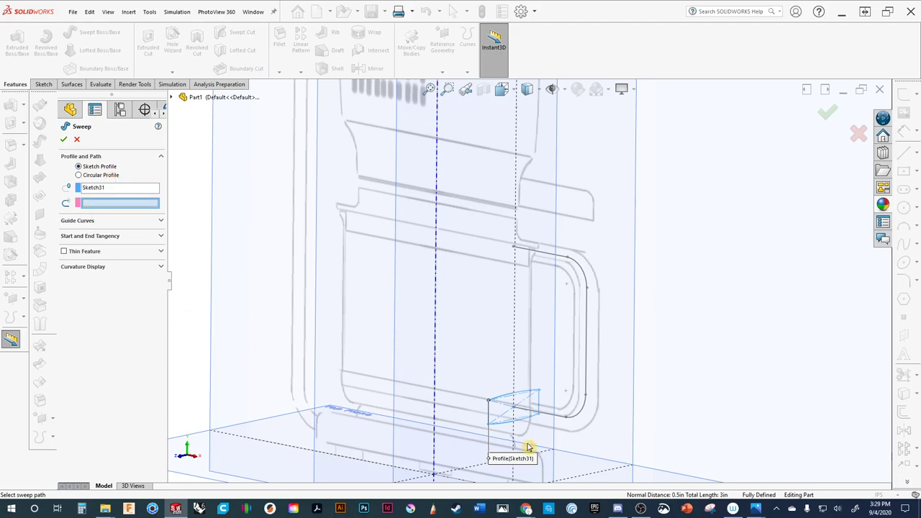
left_click(580, 418)
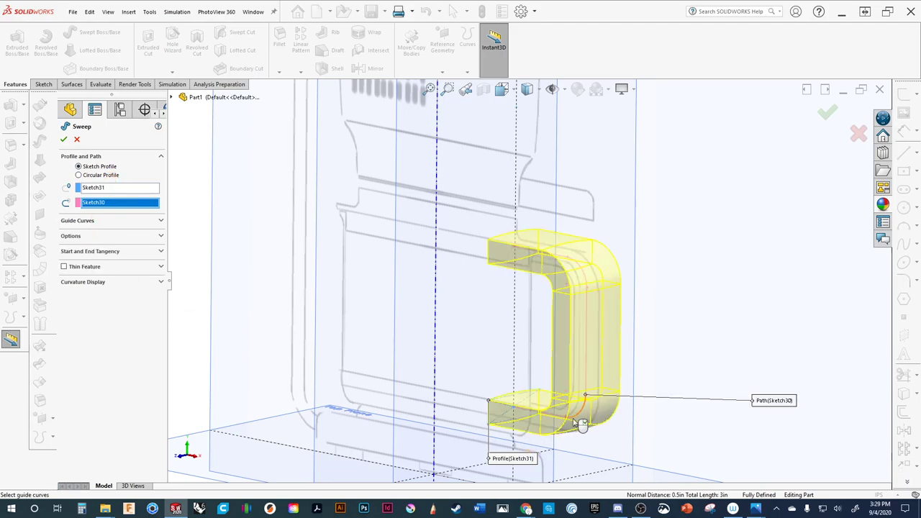
middle_click_drag(581, 424, 620, 384)
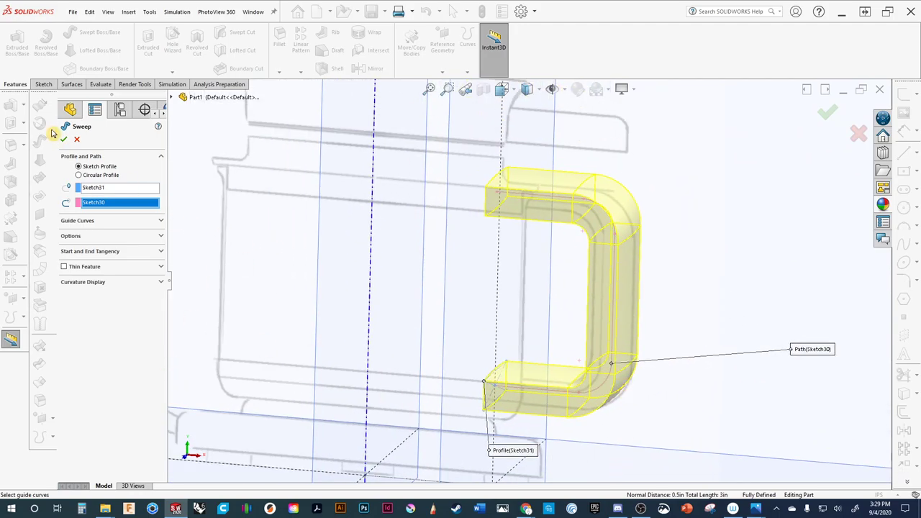
left_click(76, 236)
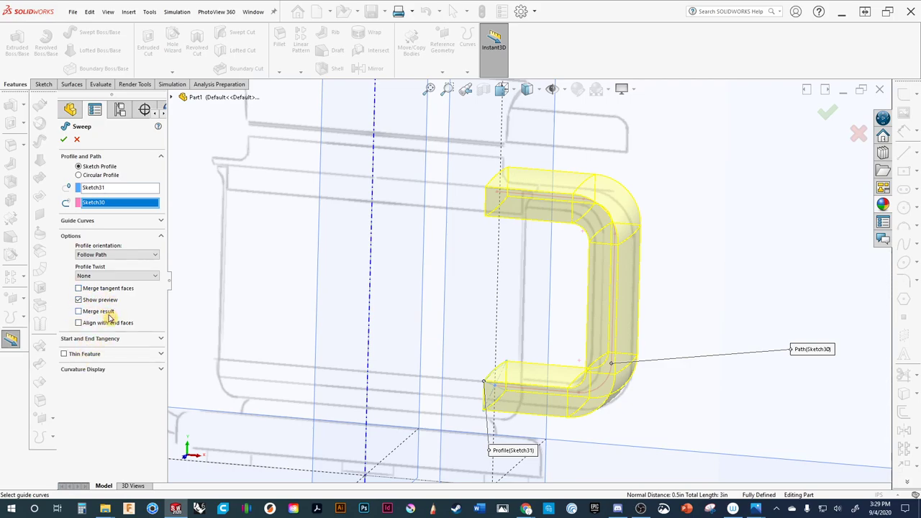
left_click(82, 221)
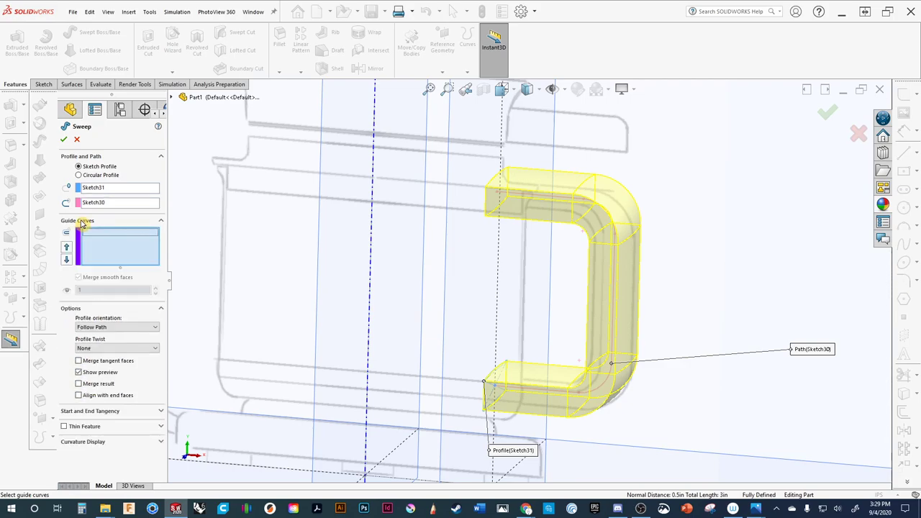
left_click(82, 222)
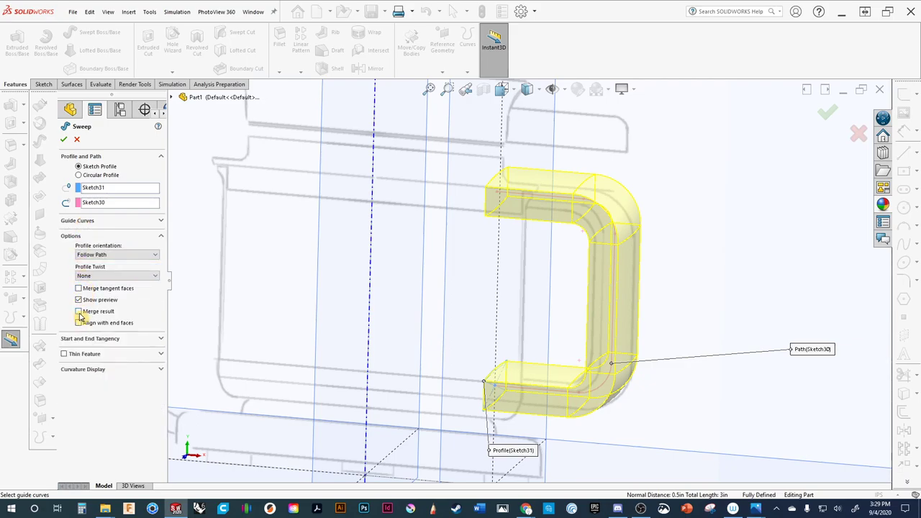
left_click(64, 141)
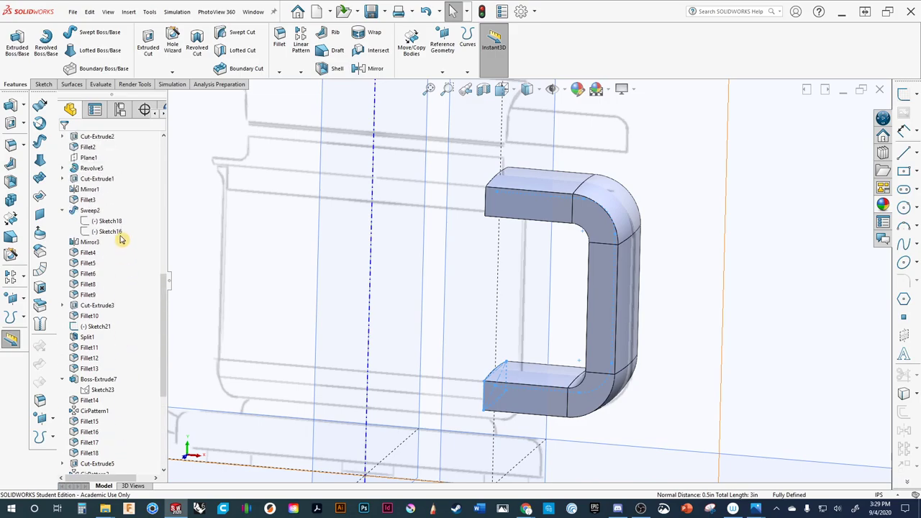
Show the hidden pot bodies around the handle: the lid Fillet25, the lower band Revolve7 and the pot Fillet22.
scroll(122, 239, "up", 10)
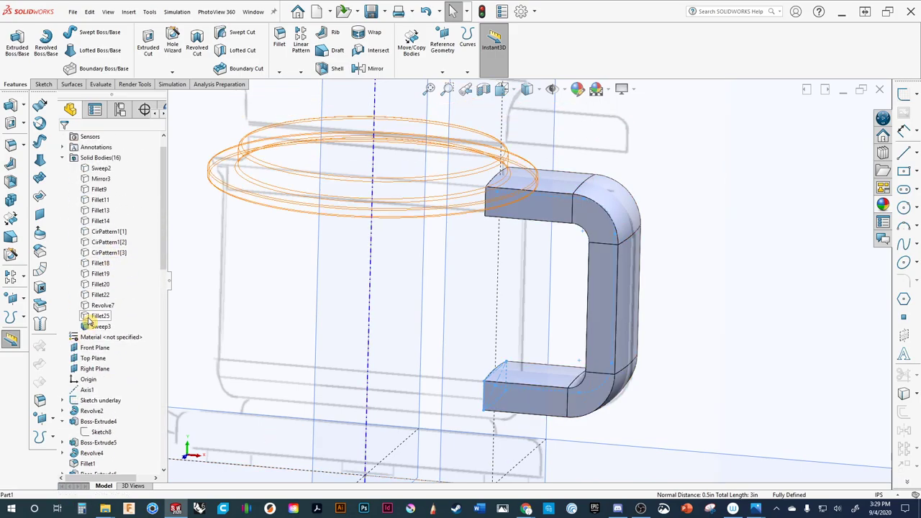
left_click(89, 321)
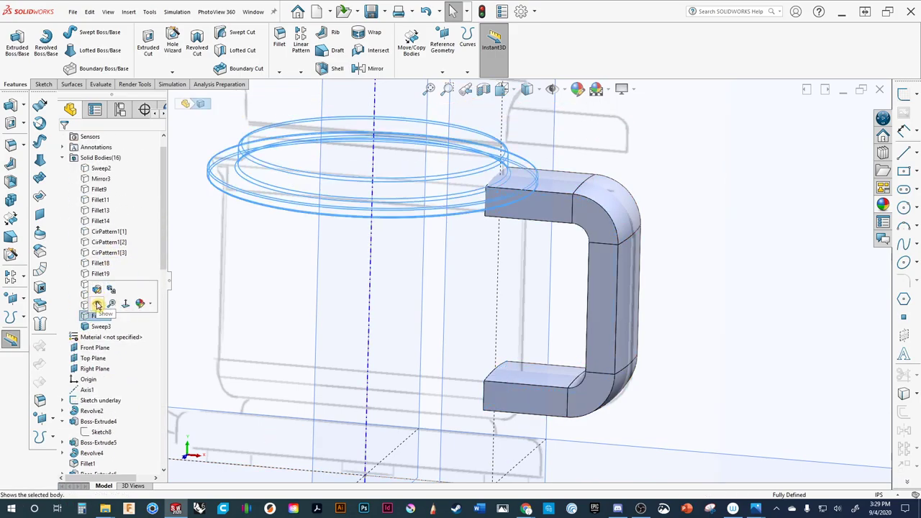
left_click(98, 305)
left_click(101, 305)
left_click(97, 289)
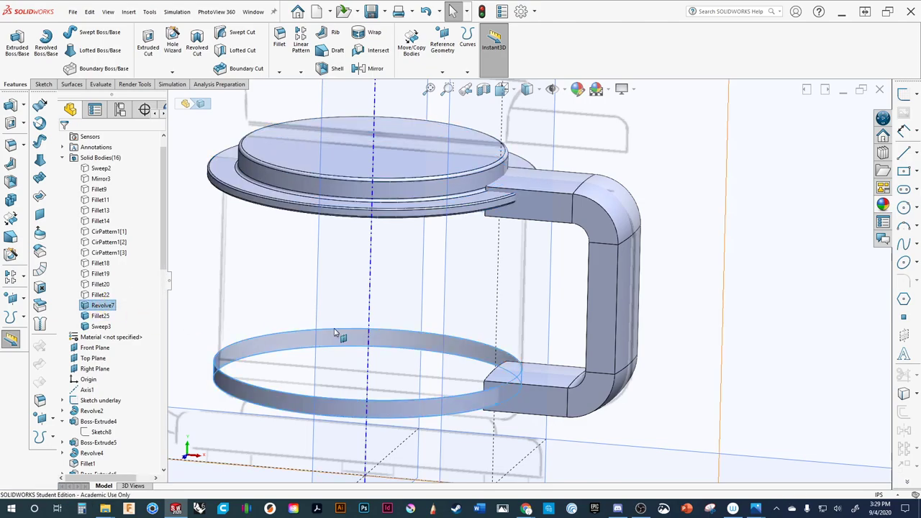
left_click(94, 295)
left_click(96, 281)
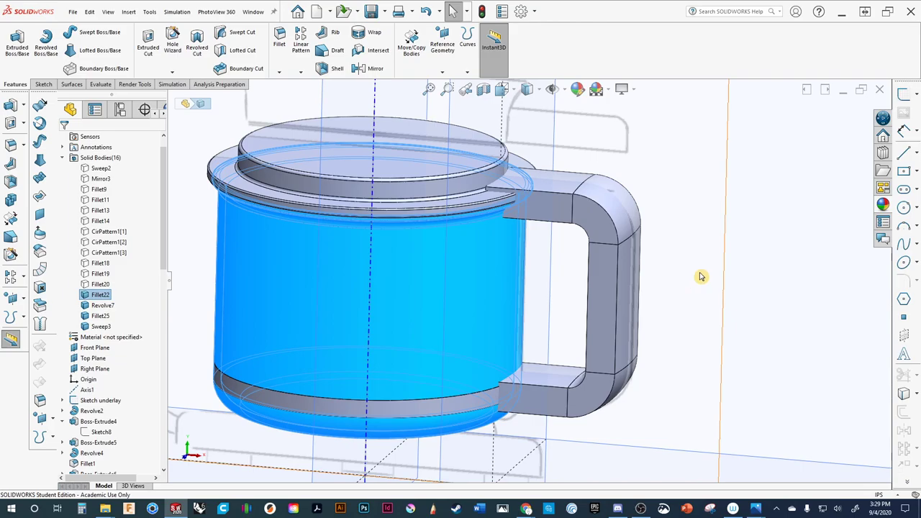
Reopen the handle sweep's profile sketch, Sketch31, for editing and view it normal to its plane.
mouse_move(701, 269)
middle_mouse_down()
mouse_move(733, 266)
mouse_move(731, 276)
mouse_move(663, 292)
mouse_move(649, 366)
mouse_move(656, 327)
mouse_move(682, 287)
mouse_move(690, 333)
mouse_move(639, 263)
mouse_move(687, 270)
mouse_move(724, 300)
mouse_move(727, 263)
mouse_move(699, 273)
mouse_move(627, 335)
mouse_move(662, 308)
mouse_move(702, 314)
mouse_move(721, 345)
mouse_move(713, 267)
mouse_move(682, 324)
middle_mouse_up()
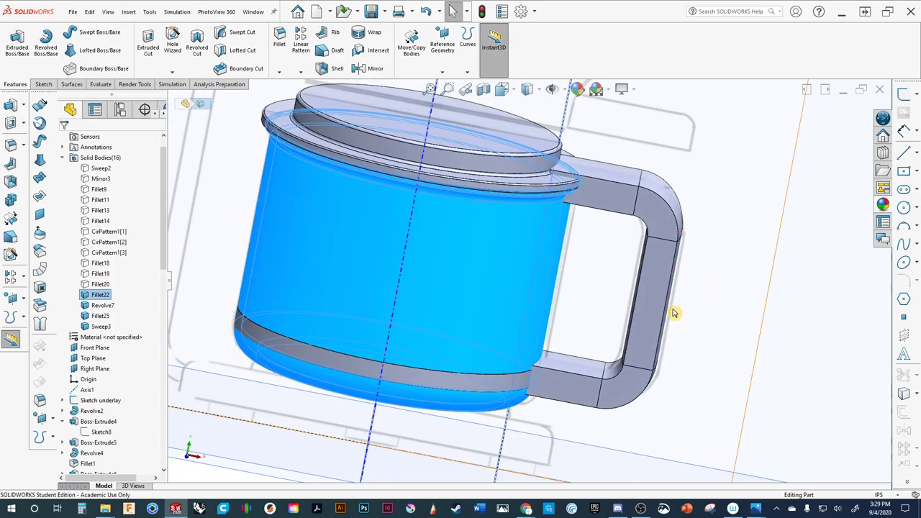
middle_click_drag(585, 301, 607, 267)
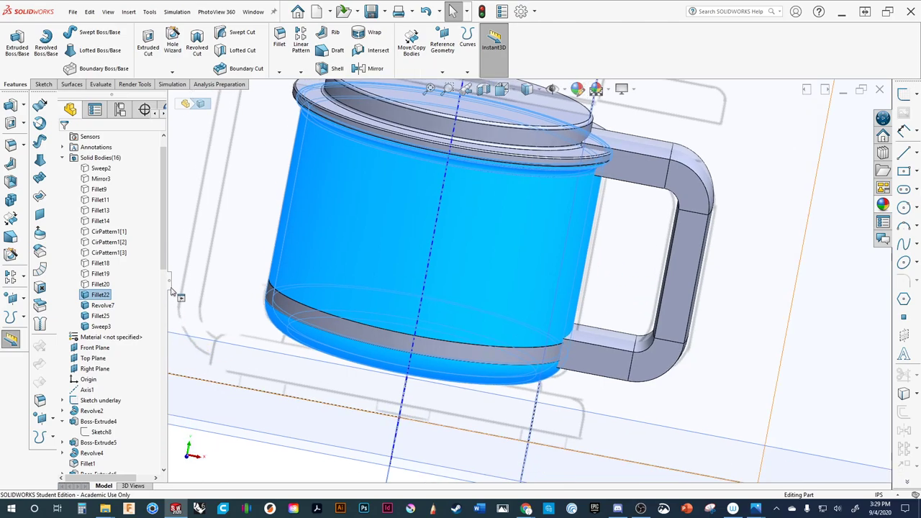
left_click_drag(165, 267, 164, 464)
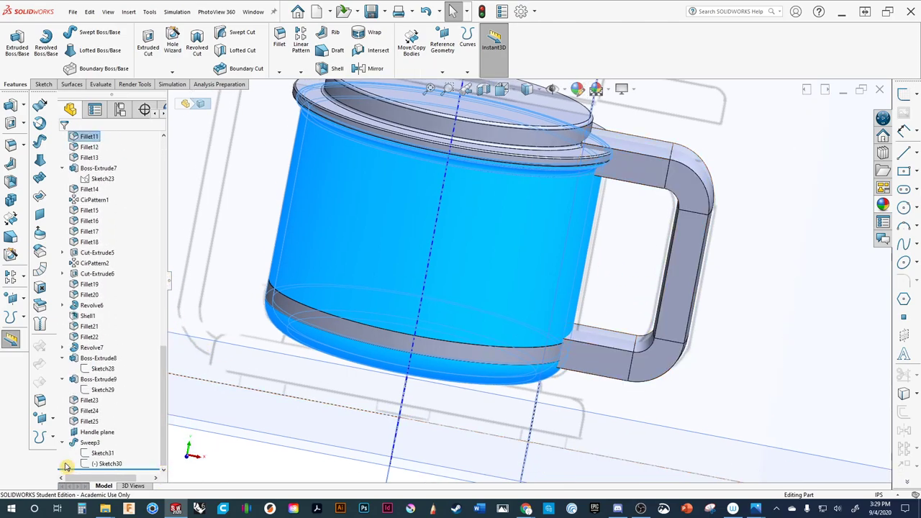
left_click(105, 454)
left_click(107, 464)
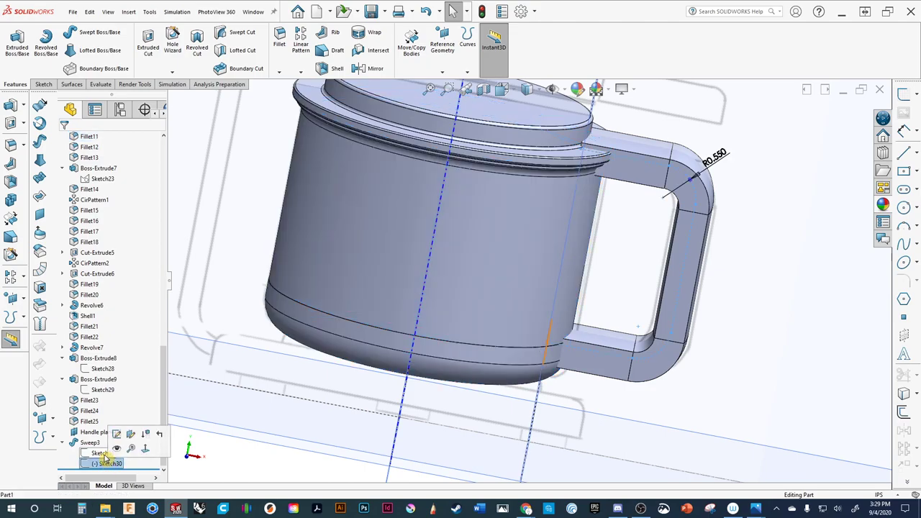
left_click(104, 453)
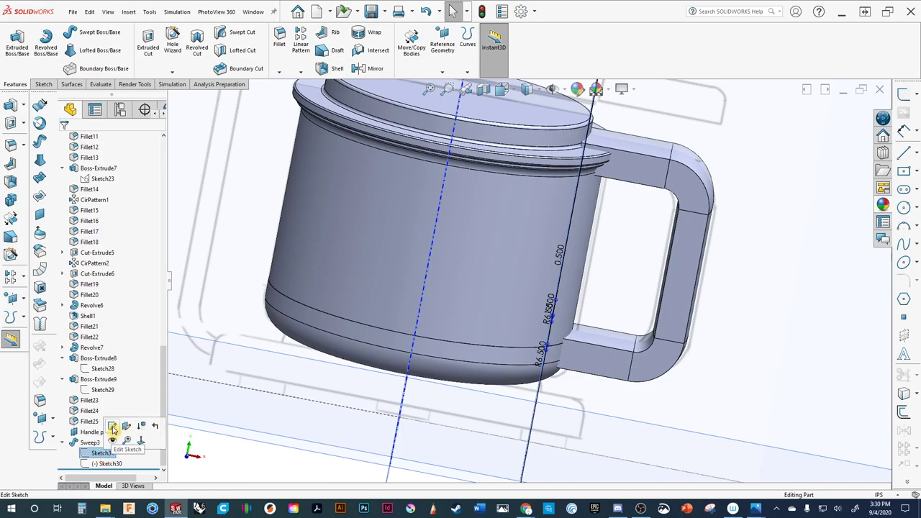
left_click(113, 429)
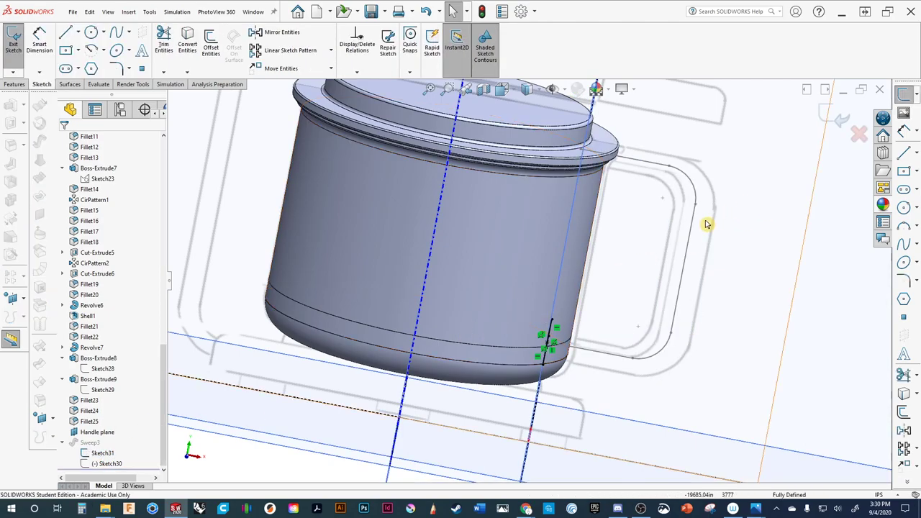
key("ctrl+8")
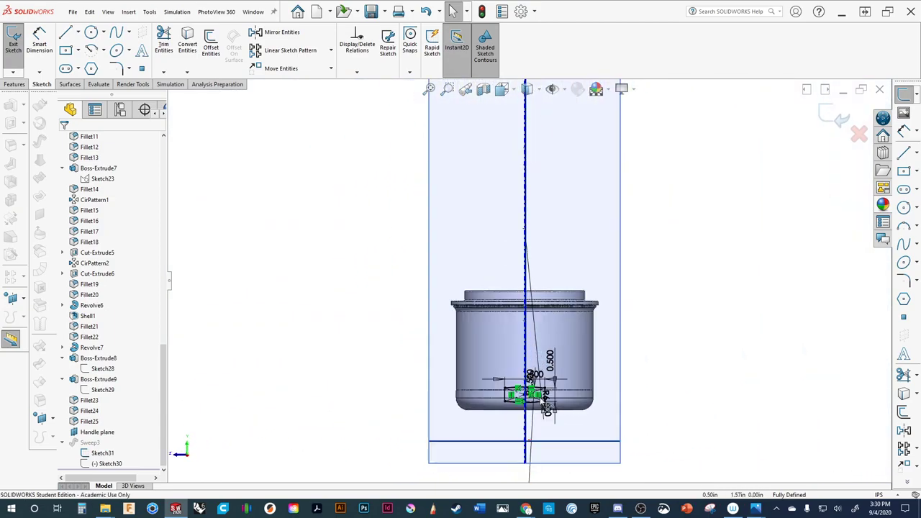
Set the width of the handle profile's rectangle to 1 in.
scroll(536, 387, "down", 3)
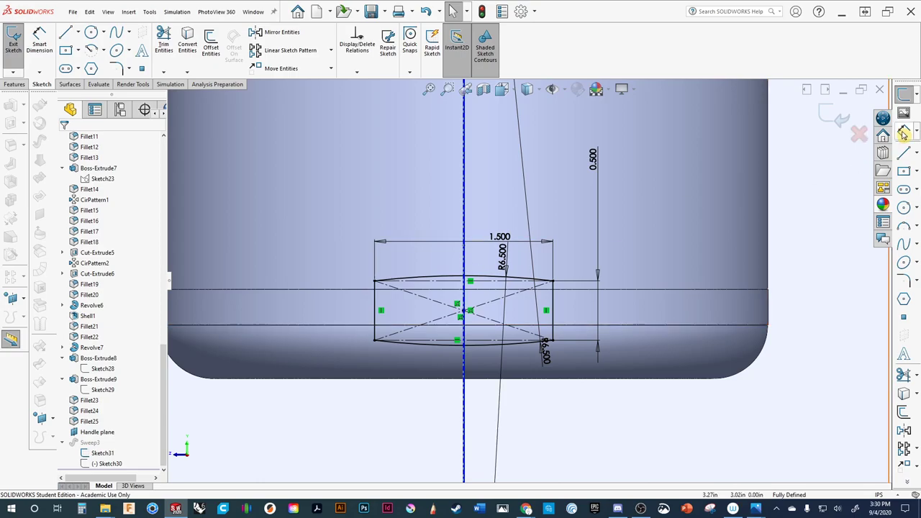
left_click(497, 242)
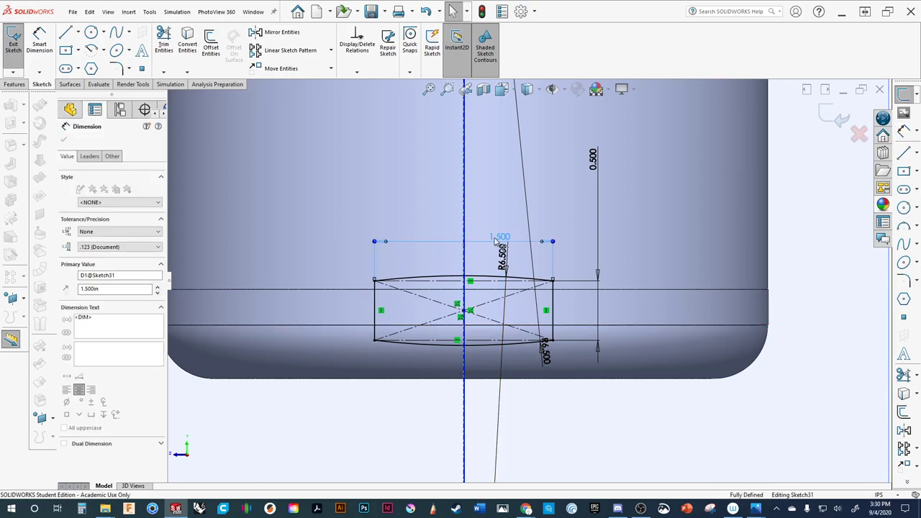
double_click(499, 236)
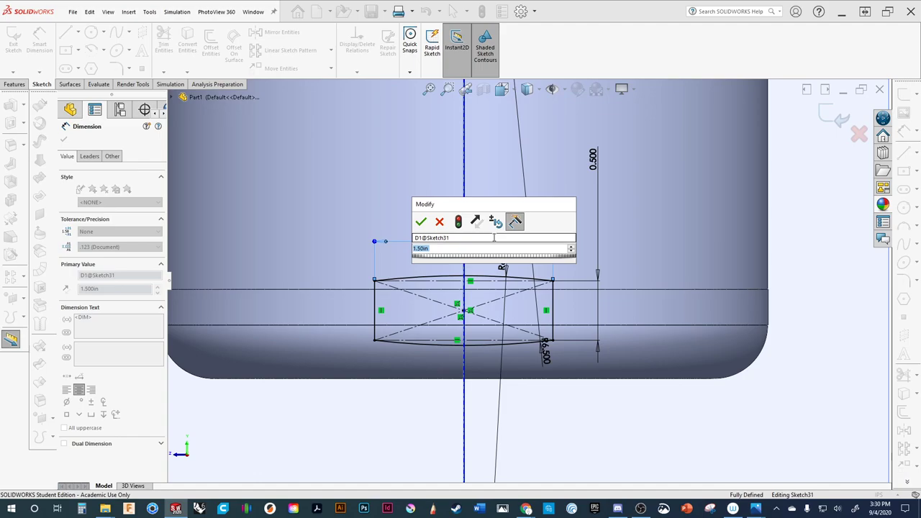
type("1")
key("Return")
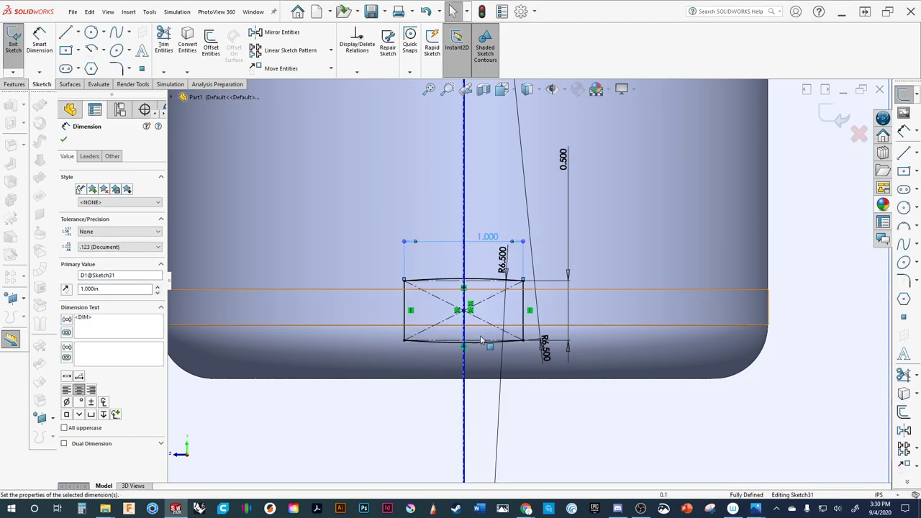
Set the height of the handle profile's rectangle to 0.35 in.
scroll(441, 308, "down", 4)
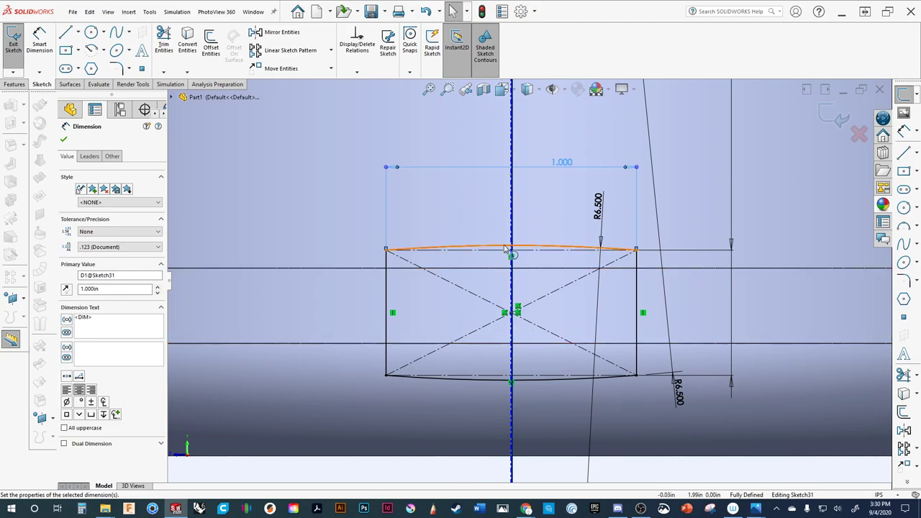
scroll(506, 249, "up", 4)
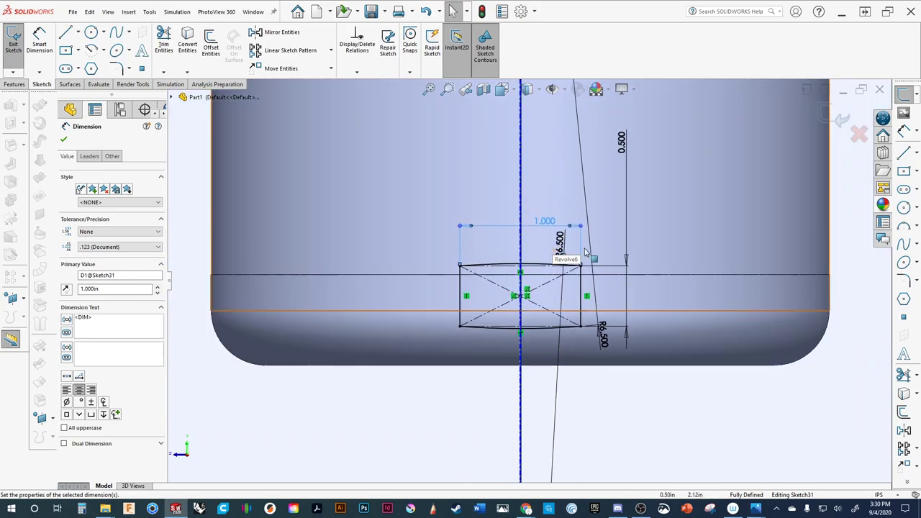
key("Escape")
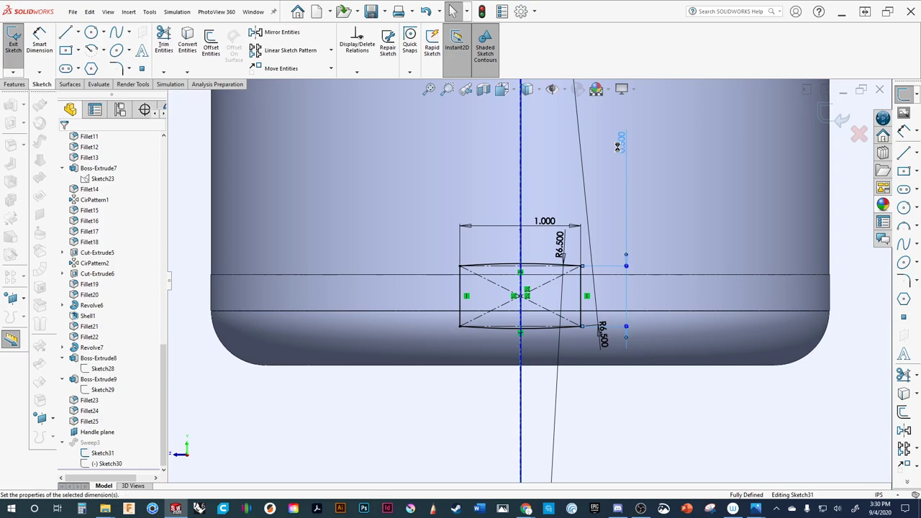
double_click(616, 147)
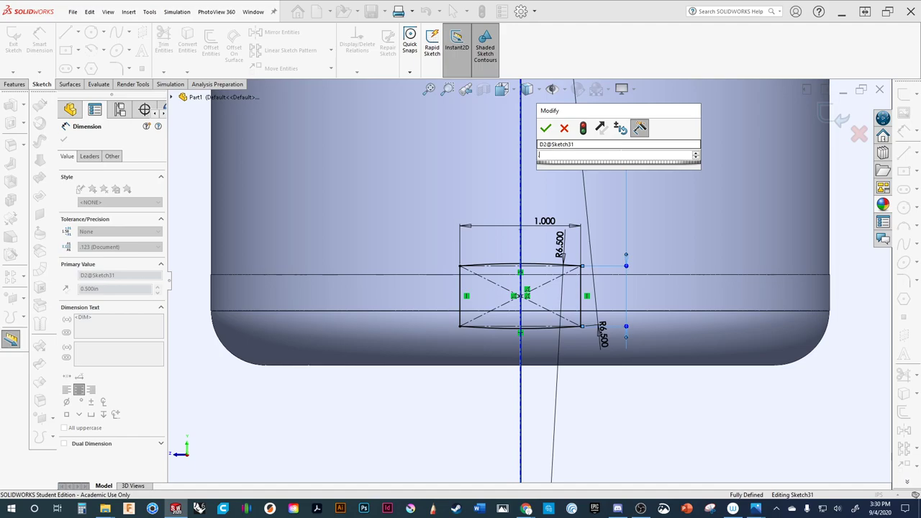
type(".35")
key("Return")
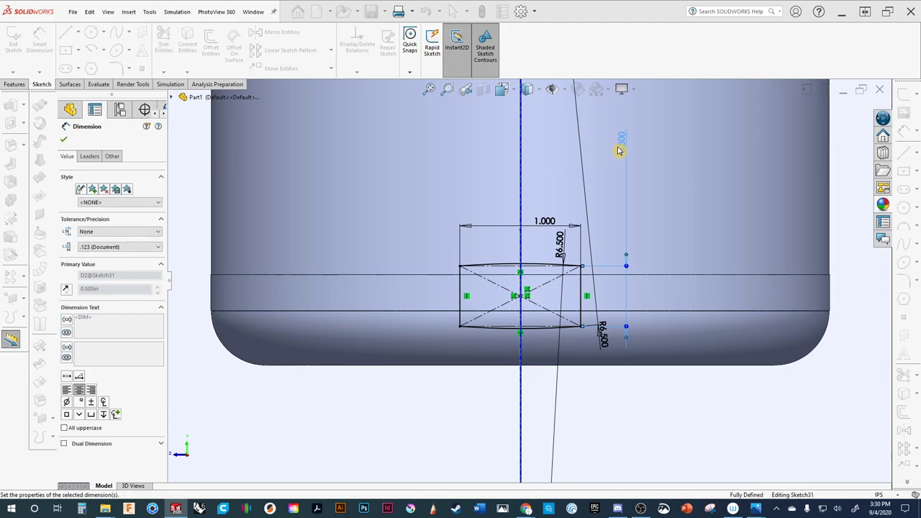
Set the radius of the handle profile's lower arc to 7.5 in.
scroll(554, 268, "down", 3)
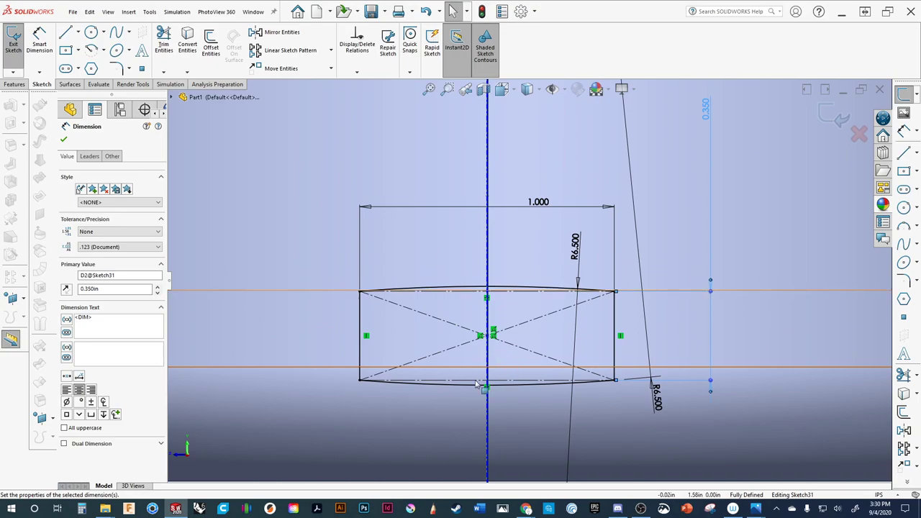
scroll(463, 341, "up", 3)
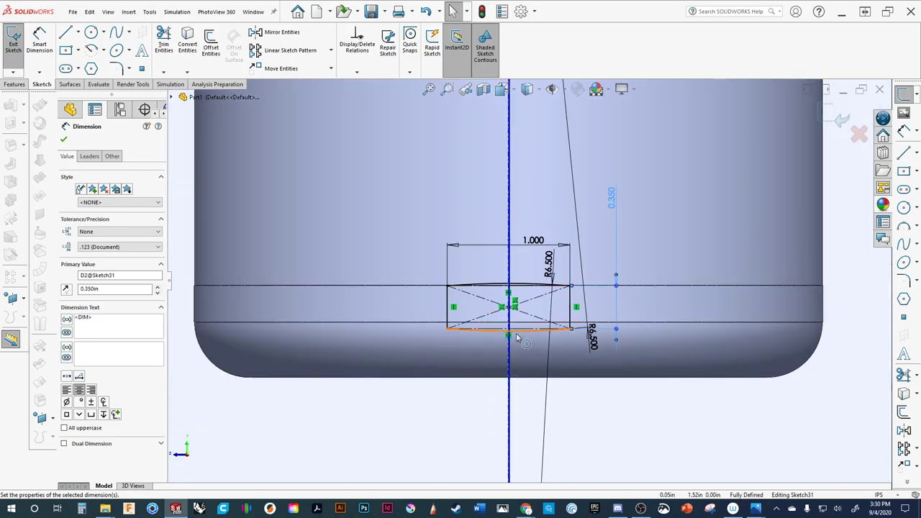
scroll(501, 297, "down", 2)
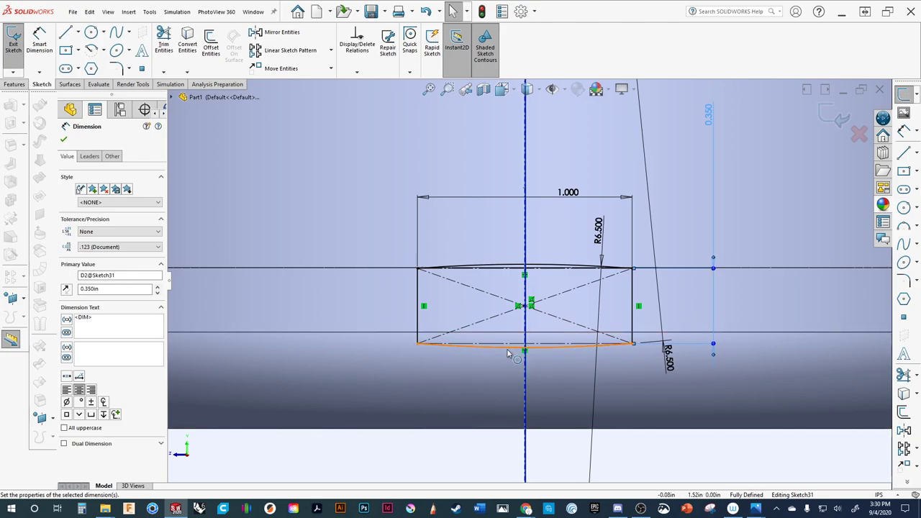
left_click(669, 364)
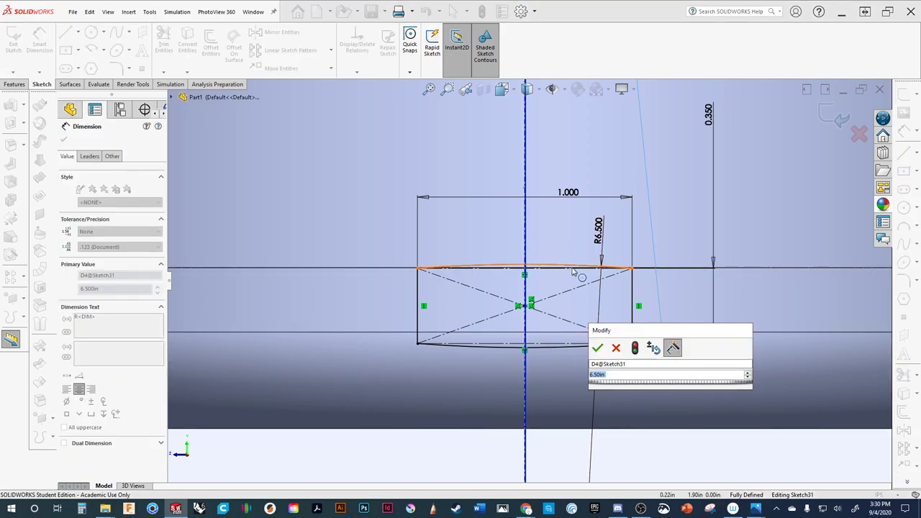
type("7.5")
key("Return")
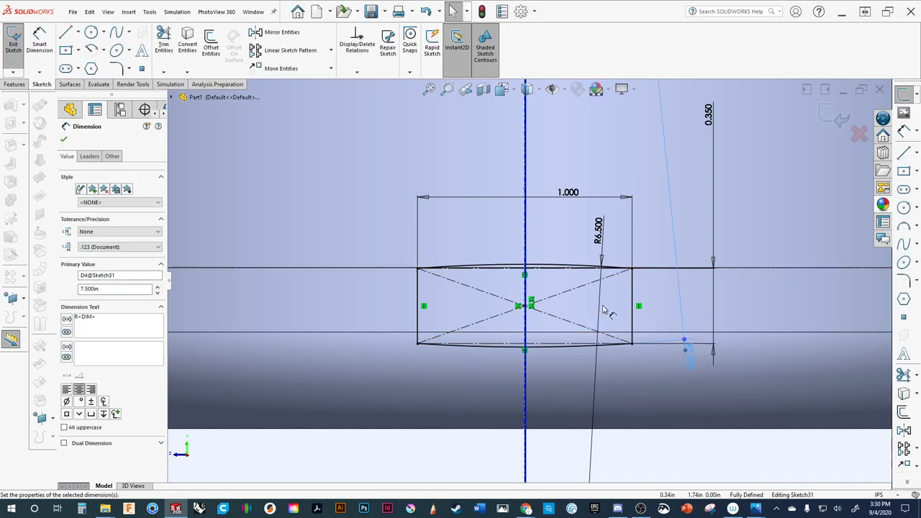
Try radii of 5.5 in and 3 in for the lower arc of the handle profile.
scroll(549, 357, "down", 3)
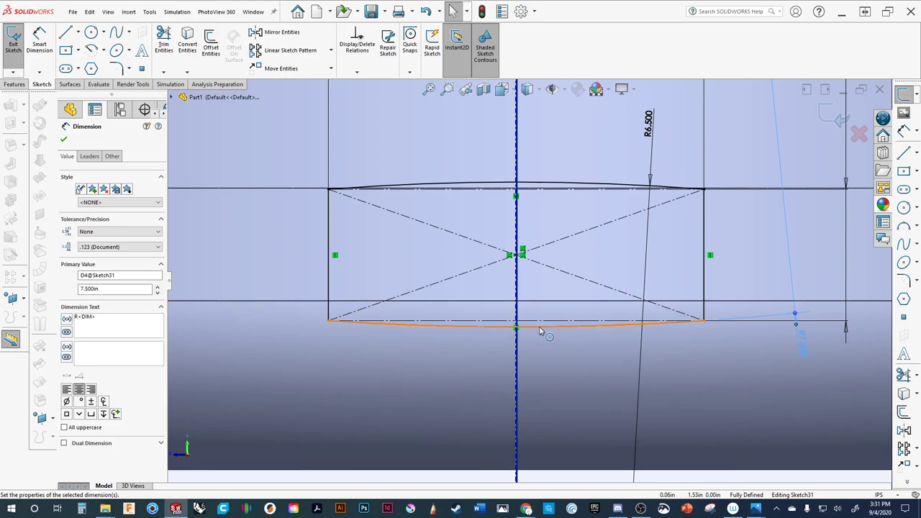
key("Escape")
double_click(800, 342)
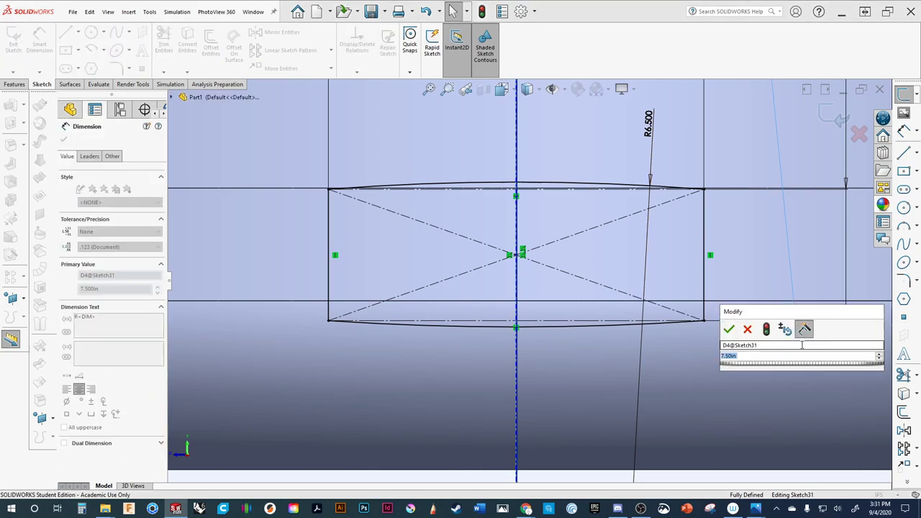
type("5.5")
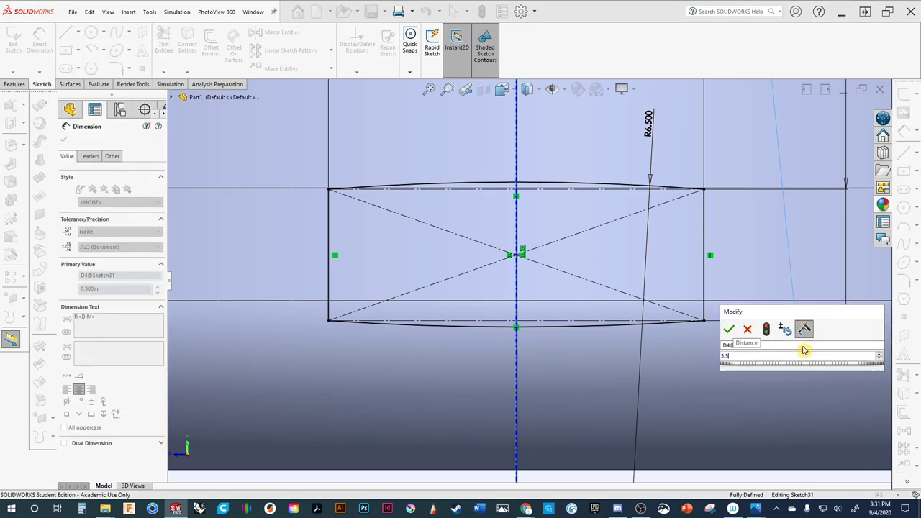
key("Return")
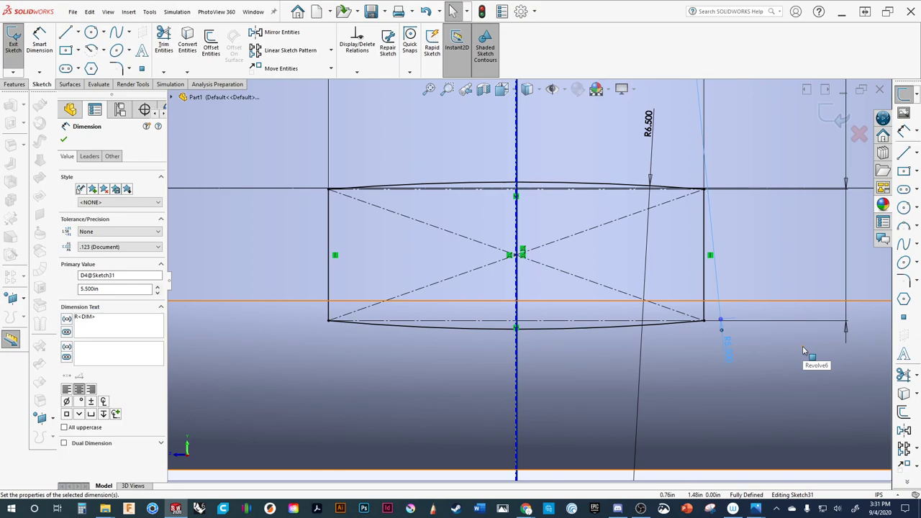
key("Escape")
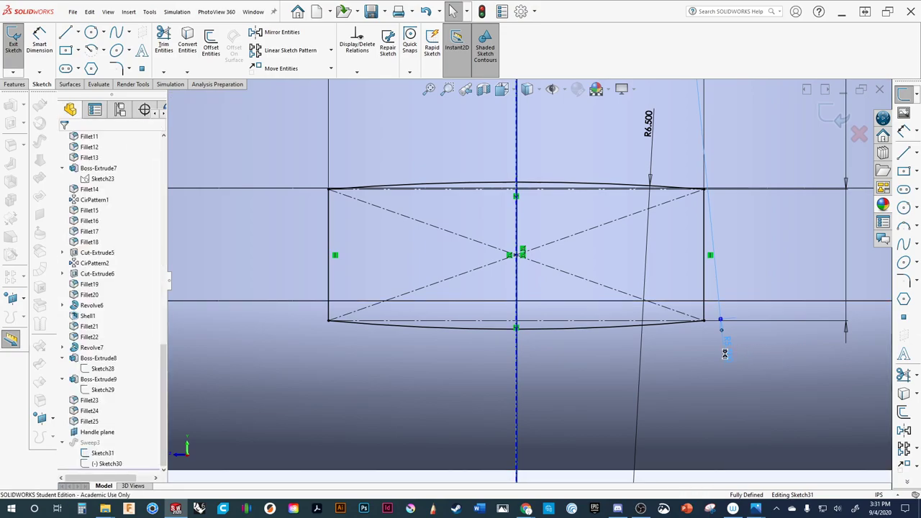
double_click(724, 354)
type("3")
key("Return")
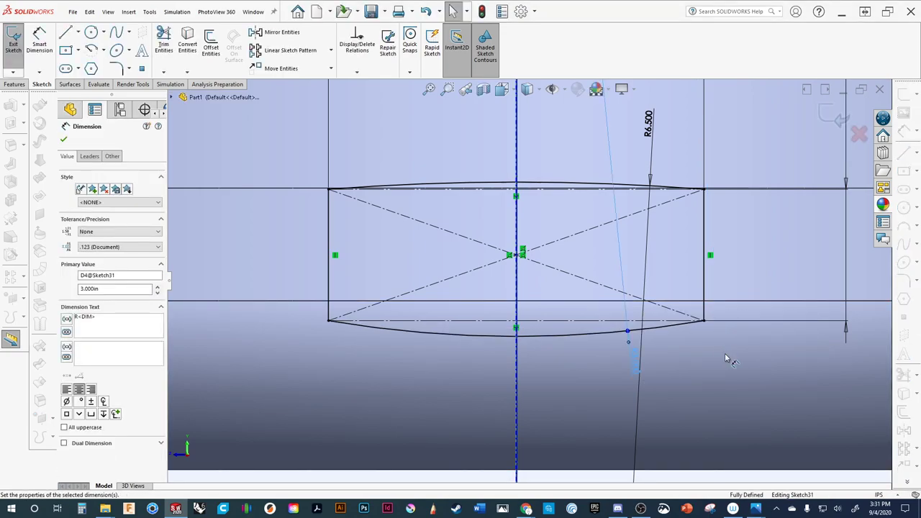
Set the radius of the handle profile's lower arc to 2 in and exit the sketch to rebuild the sweep.
double_click(633, 364)
type("2")
key("Return")
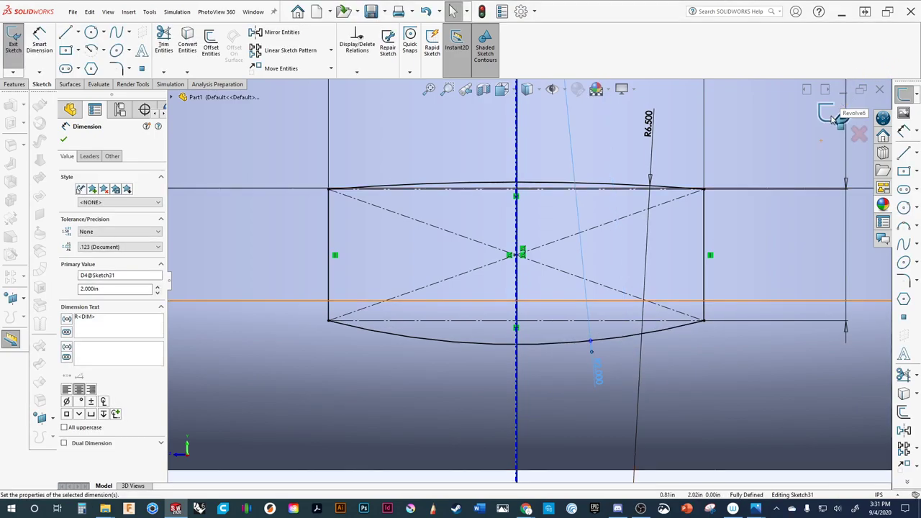
left_click(829, 114)
Start a Fillet and select the four long edges running along the swept handle, on both its outer and inner sides.
scroll(541, 270, "up", 3)
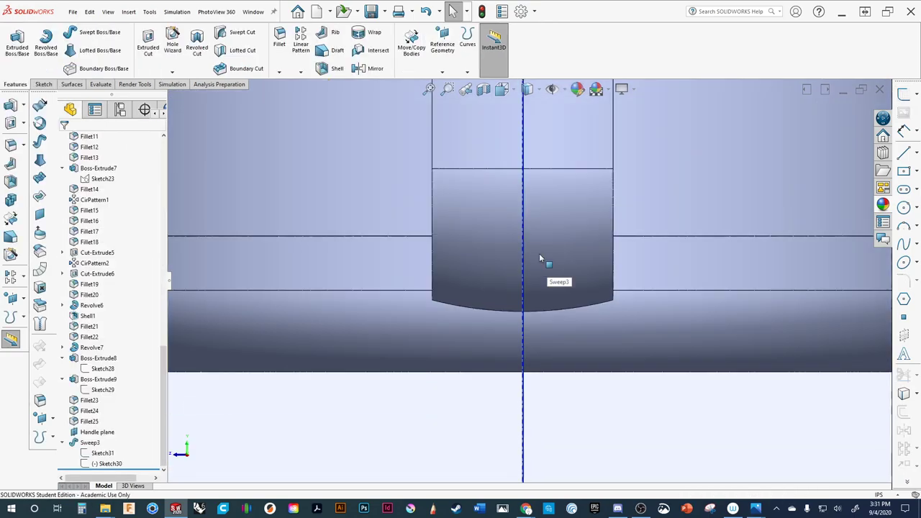
middle_click_drag(516, 259, 572, 302)
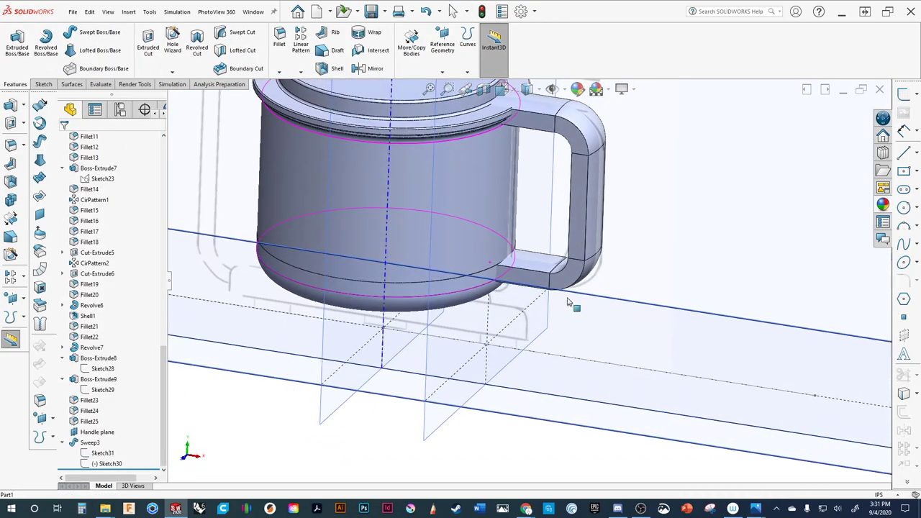
scroll(580, 118, "down", 3)
middle_click_drag(580, 119, 586, 168)
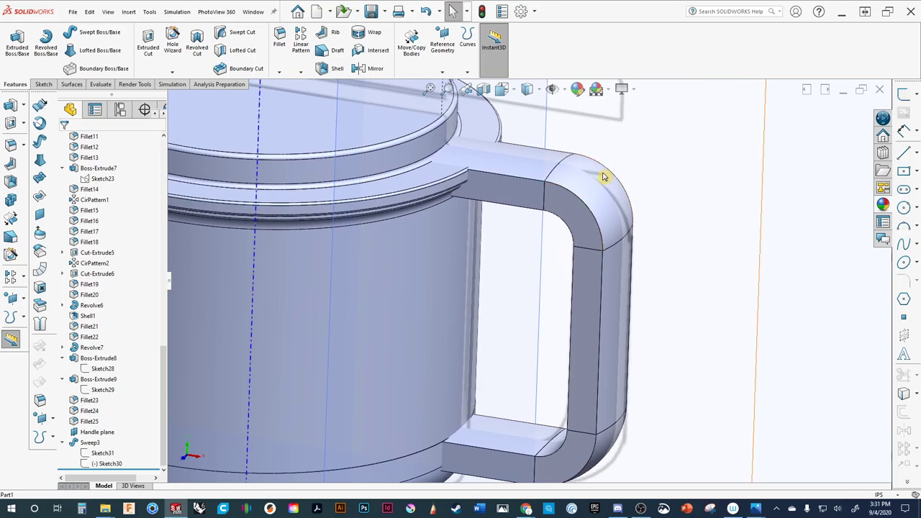
middle_click_drag(578, 224, 644, 259)
left_click(610, 193)
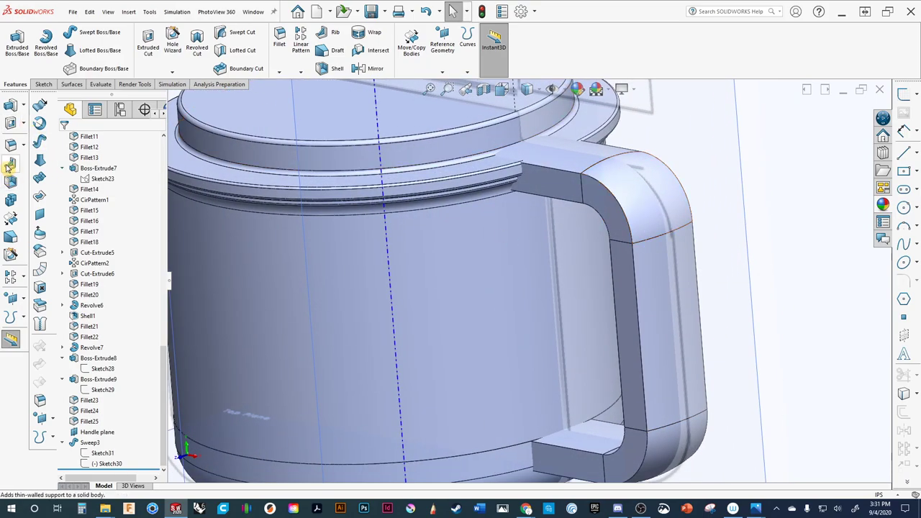
key("ctrl+f")
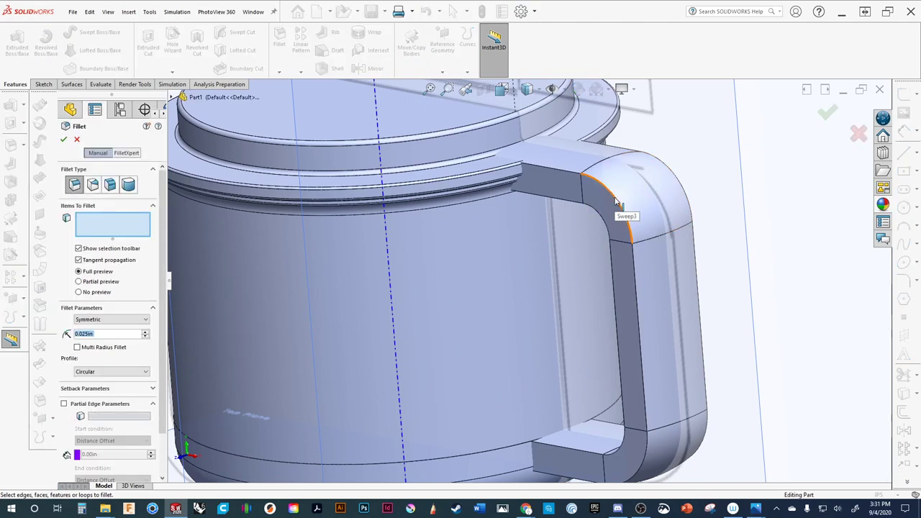
left_click(617, 201)
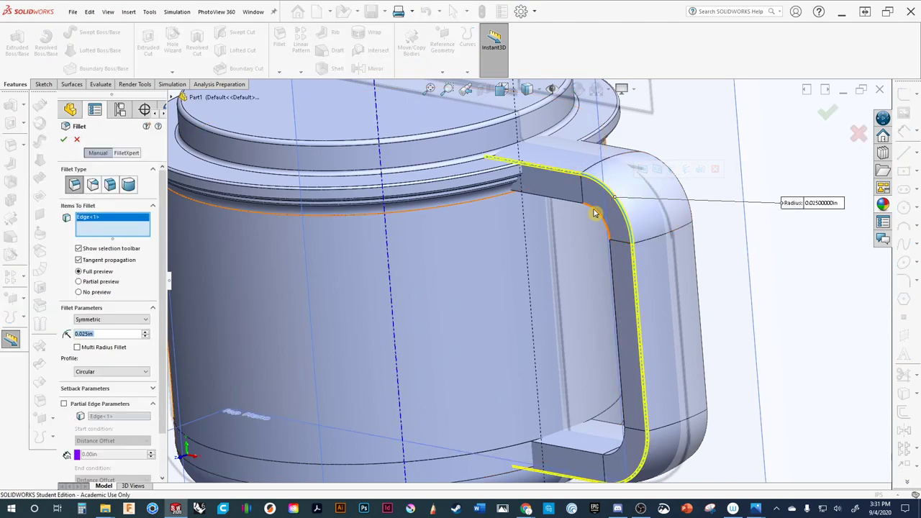
left_click(596, 214)
middle_click_drag(574, 294, 475, 305)
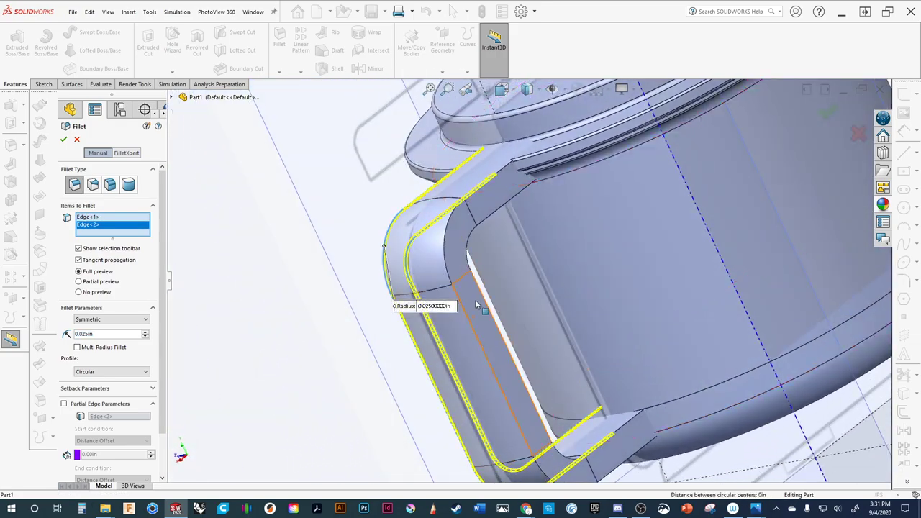
left_click(448, 266)
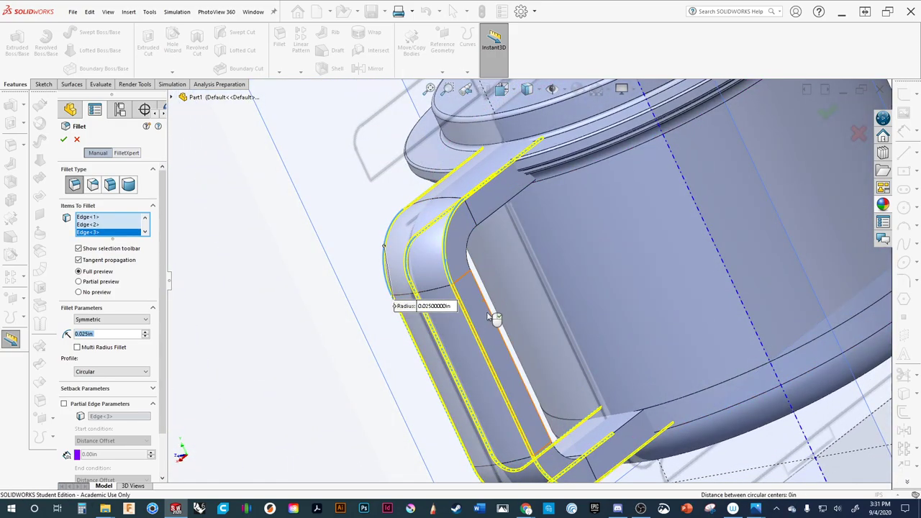
left_click(495, 315)
middle_click_drag(421, 335, 554, 327)
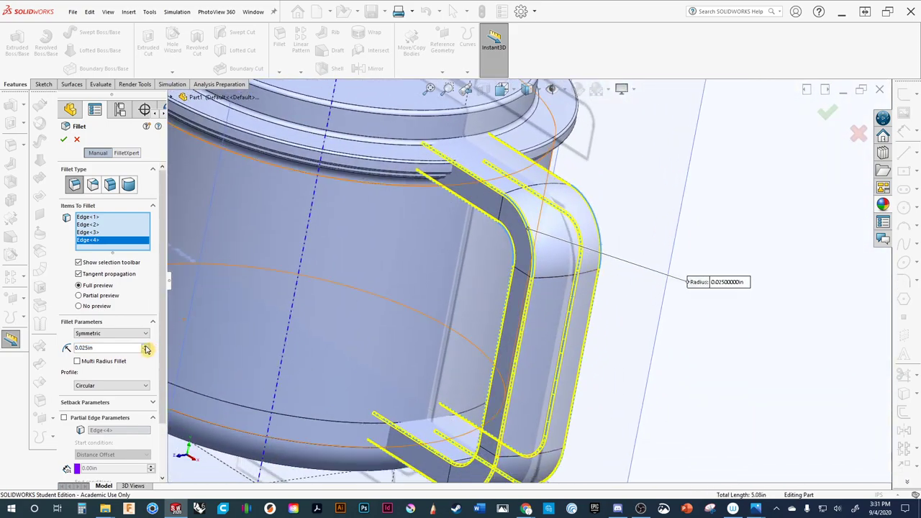
Set the radius of the symmetric fillet on the handle edges to 0.125 in.
left_click(146, 346)
middle_click_drag(402, 338, 516, 305)
scroll(532, 271, "down", 3)
middle_click_drag(533, 272, 402, 248)
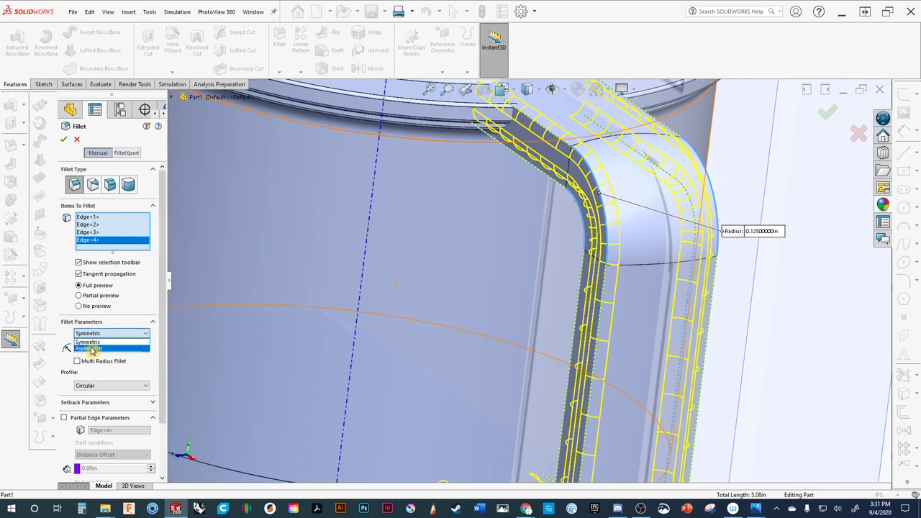
Try an asymmetric handle fillet with radii of 0.125 in and 0.20 in, and switch it back to symmetric.
left_click(91, 349)
middle_click_drag(469, 191, 379, 197)
scroll(536, 174, "down", 5)
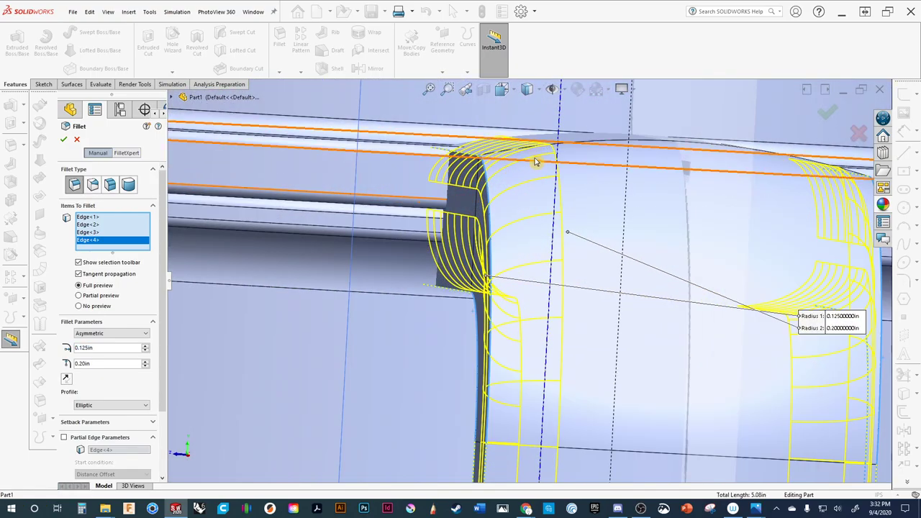
middle_click_drag(472, 223, 475, 265, "ctrl")
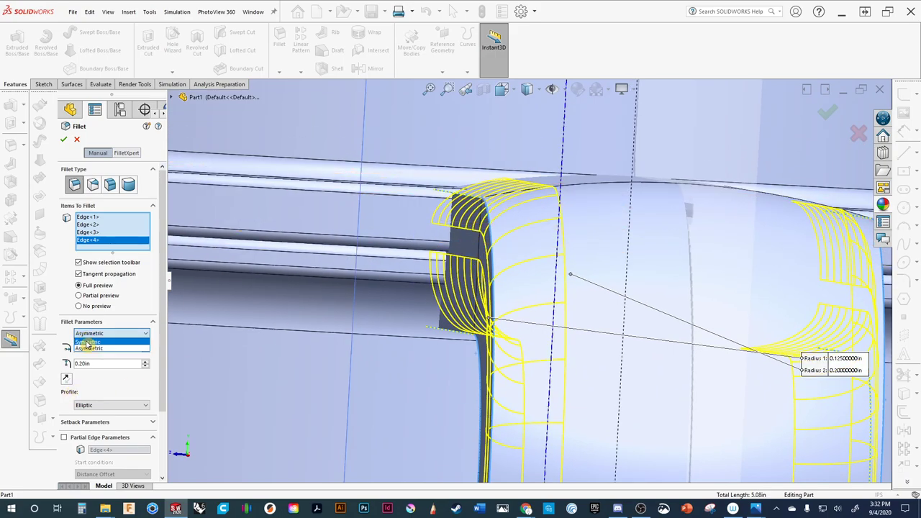
left_click(87, 342)
middle_click_drag(493, 216, 464, 205)
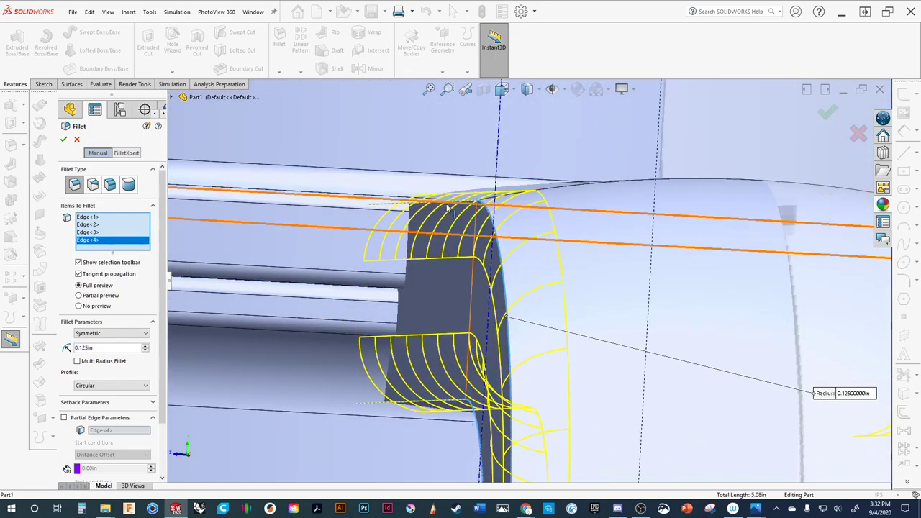
Make the handle fillet asymmetric with radii of 0.125 in and 0.20 in and an elliptic profile, and apply it.
left_click(111, 349)
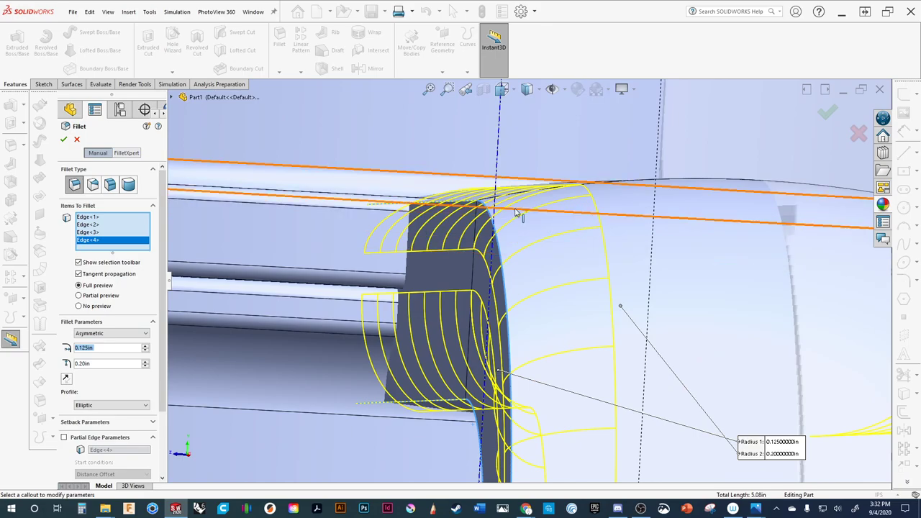
middle_click_drag(522, 214, 786, 155)
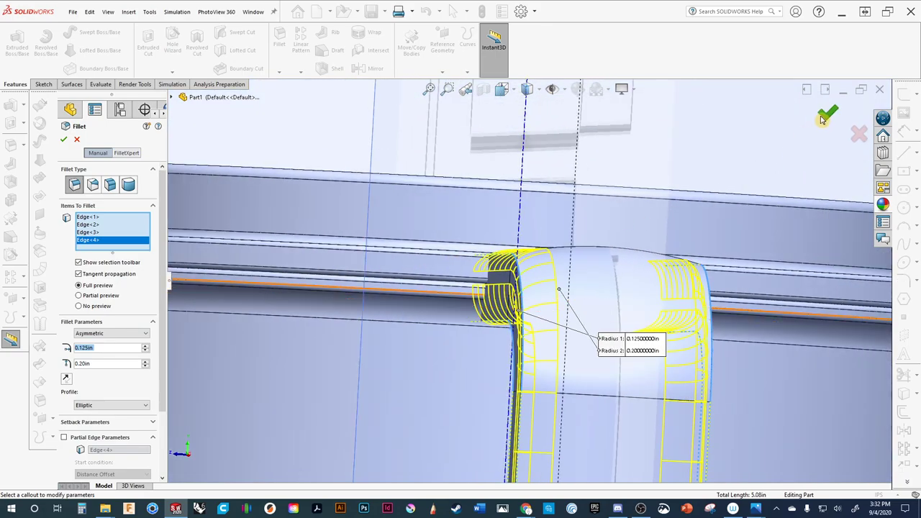
key("Return")
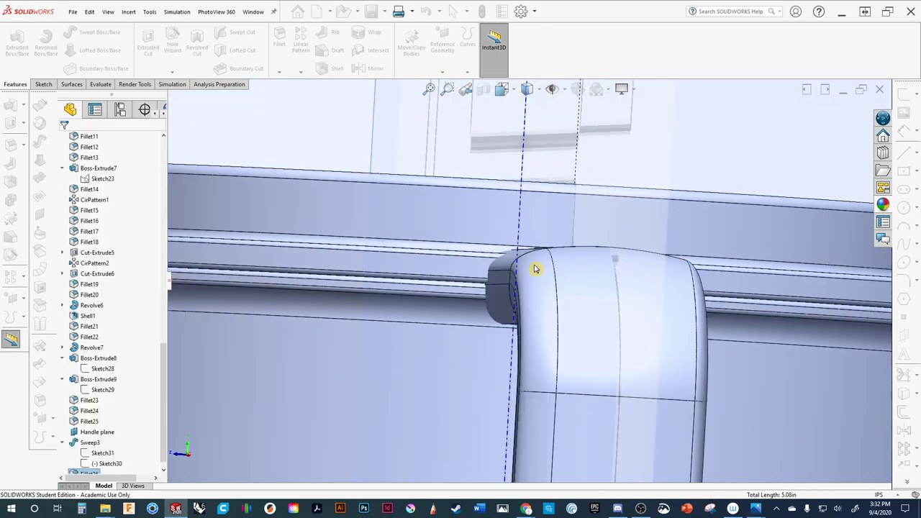
Examine the filleted handle from several angles, including where its lower end meets the base of the pot.
middle_click_drag(442, 281, 530, 273)
scroll(499, 290, "up", 5)
middle_click_drag(493, 312, 582, 336)
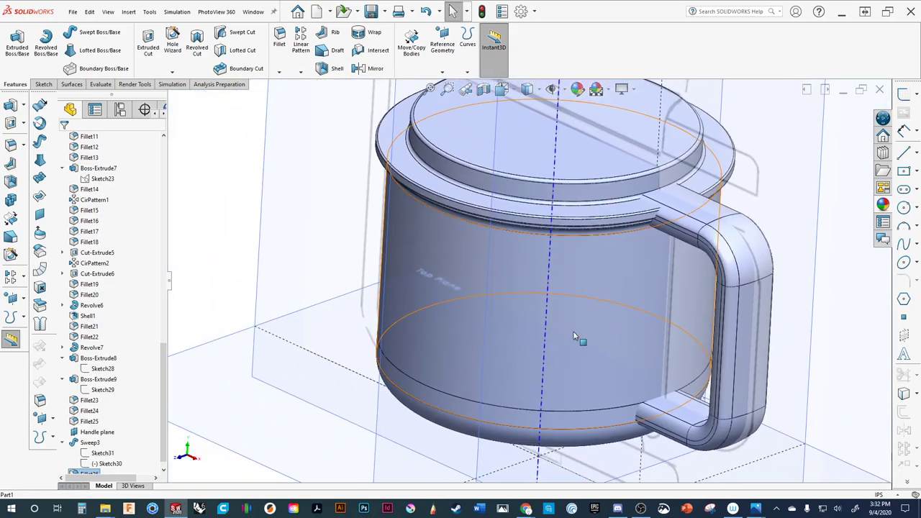
middle_click_drag(350, 318, 385, 286)
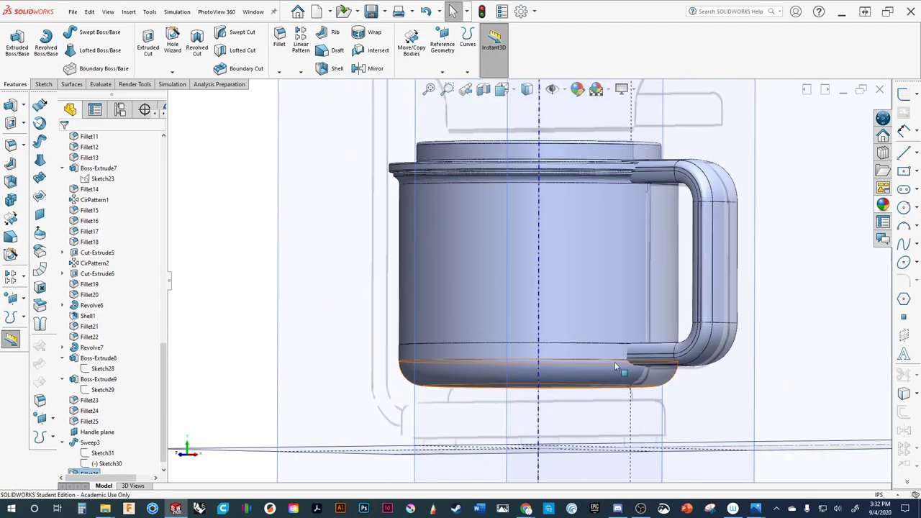
scroll(615, 366, "up", 3)
middle_click_drag(593, 348, 555, 207)
scroll(508, 362, "down", 5)
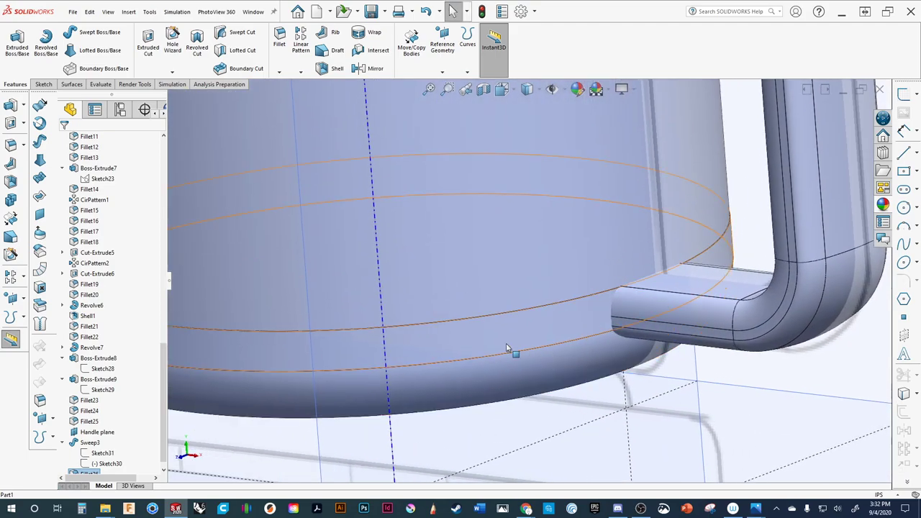
scroll(484, 355, "up", 2)
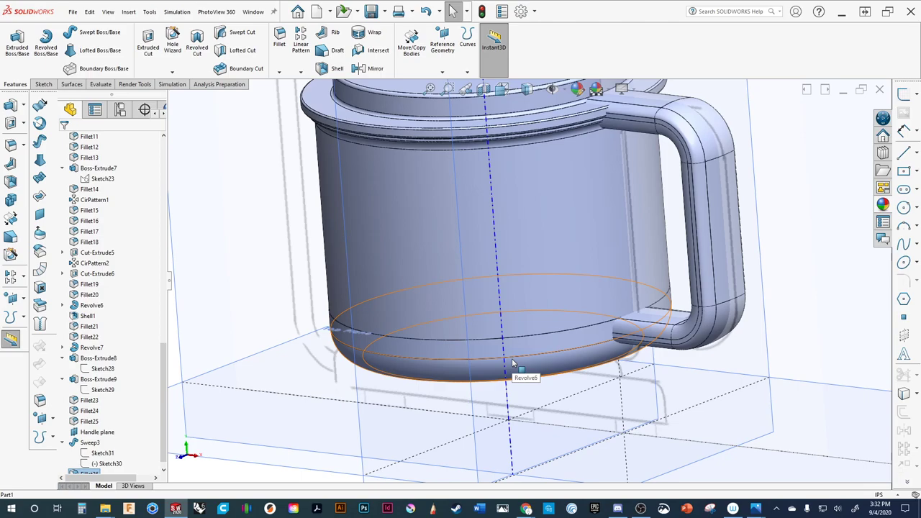
Examine where the upper end of the handle meets the pot's rim and the grooves beneath the lid.
middle_click_drag(468, 359, 582, 230)
scroll(598, 277, "up", 5)
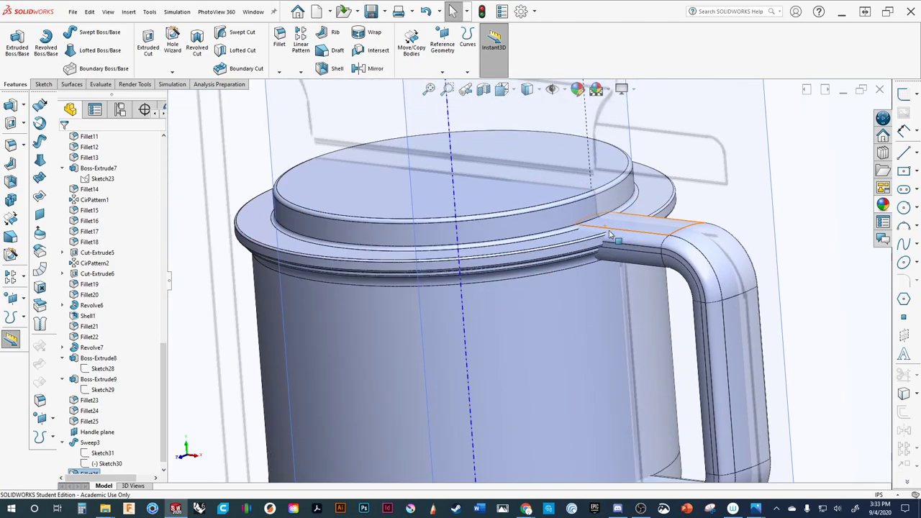
middle_click_drag(598, 277, 616, 297)
scroll(616, 296, "up", 10)
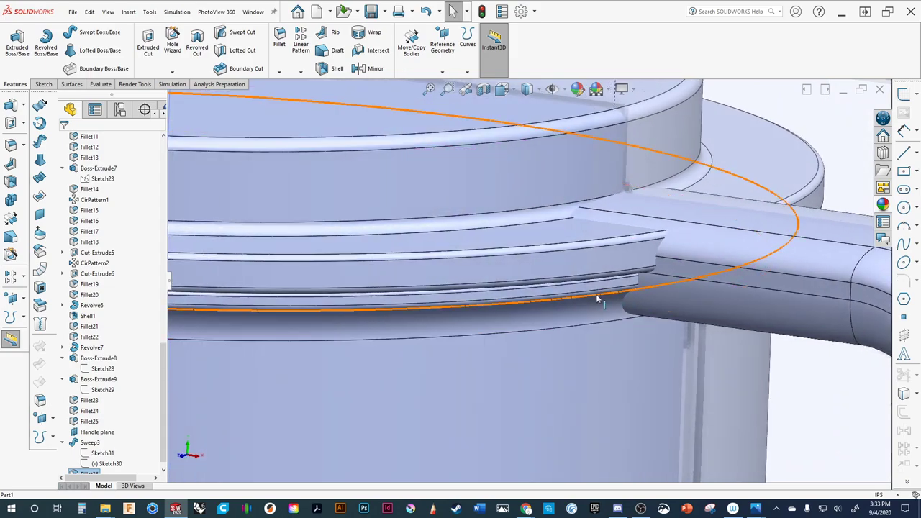
scroll(556, 302, "up", 5)
scroll(668, 267, "down", 10)
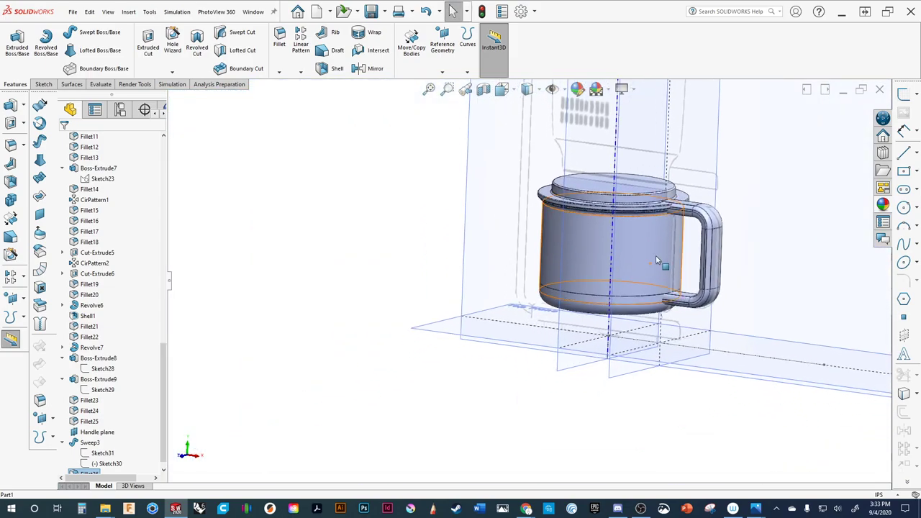
middle_click_drag(640, 295, 598, 289)
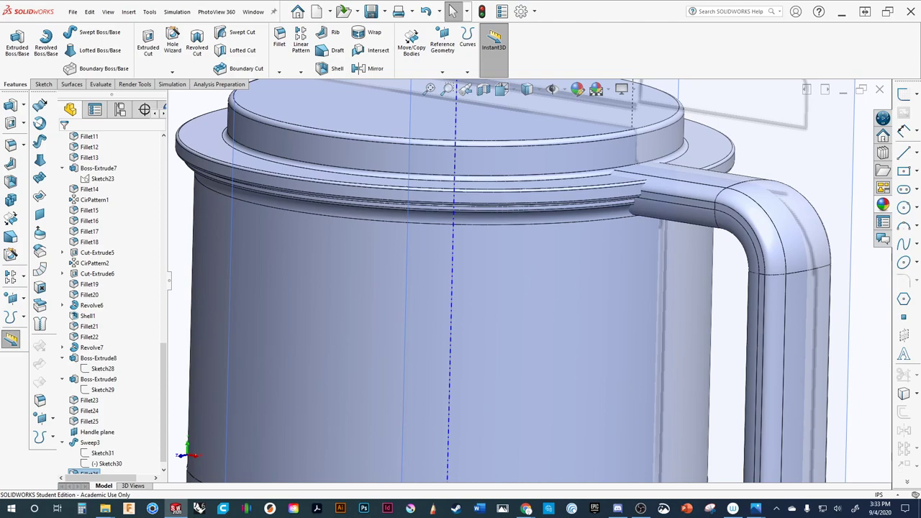
key("f")
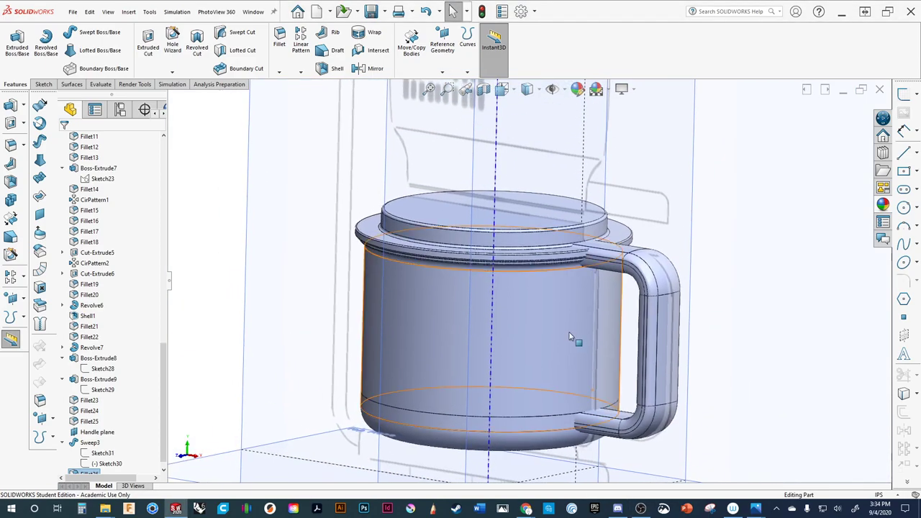
scroll(575, 288, "down", 5)
scroll(589, 330, "up", 3)
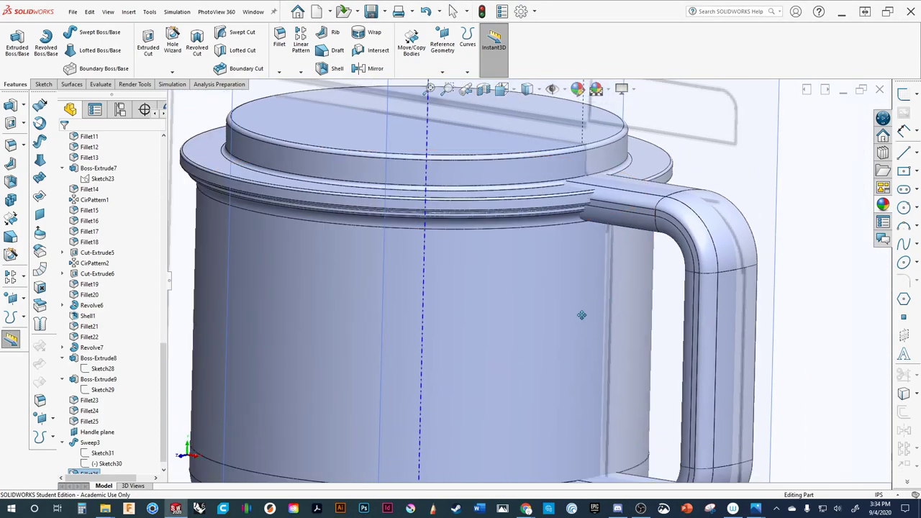
scroll(639, 271, "down", 2)
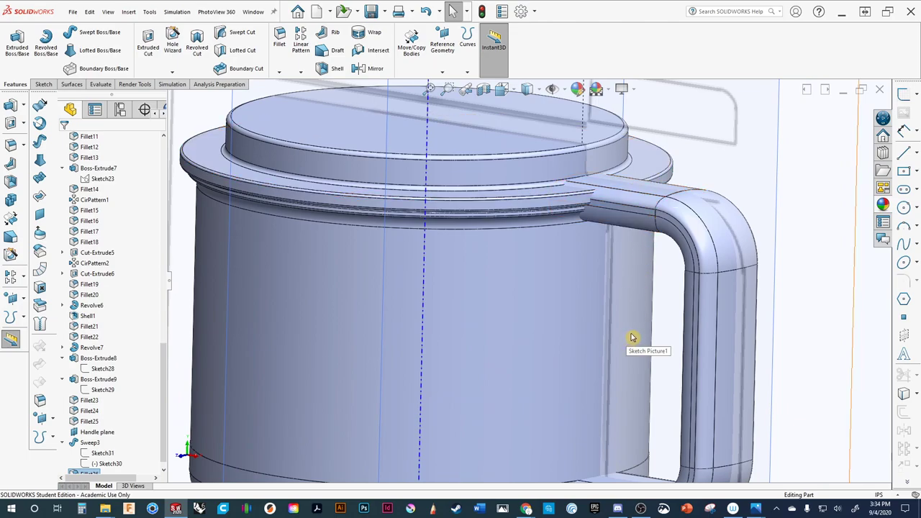
mouse_move(632, 337)
middle_mouse_down()
mouse_move(662, 267)
mouse_move(662, 305)
mouse_move(651, 332)
mouse_move(643, 323)
middle_mouse_up()
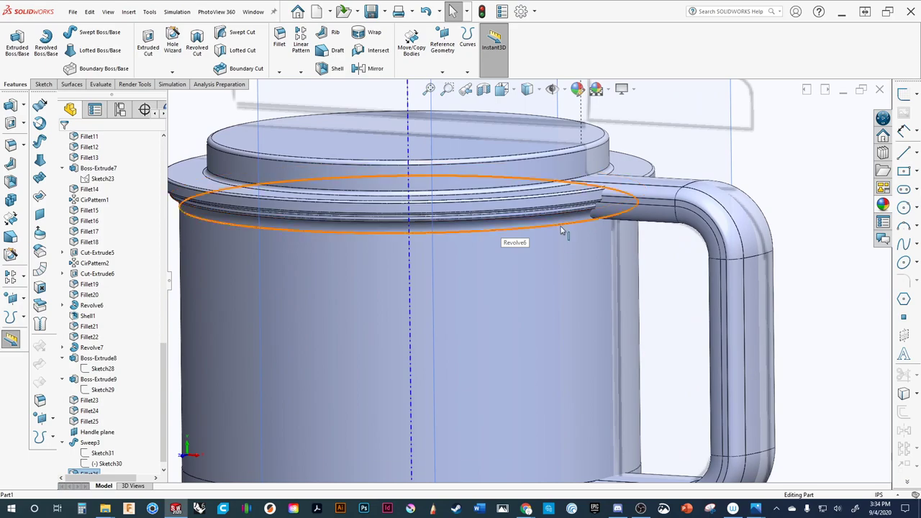
Identify the revolved band around the pot's base and locate it among the solid bodies.
middle_click_drag(580, 259, 586, 282, "ctrl")
middle_click_drag(617, 404, 643, 351, "ctrl")
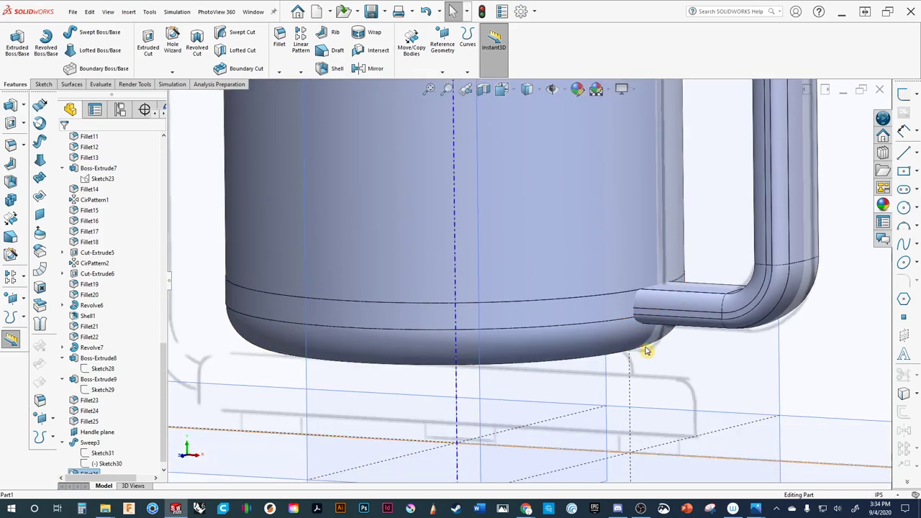
scroll(620, 376, "up", 2)
scroll(633, 394, "down", 1)
scroll(634, 394, "down", 1)
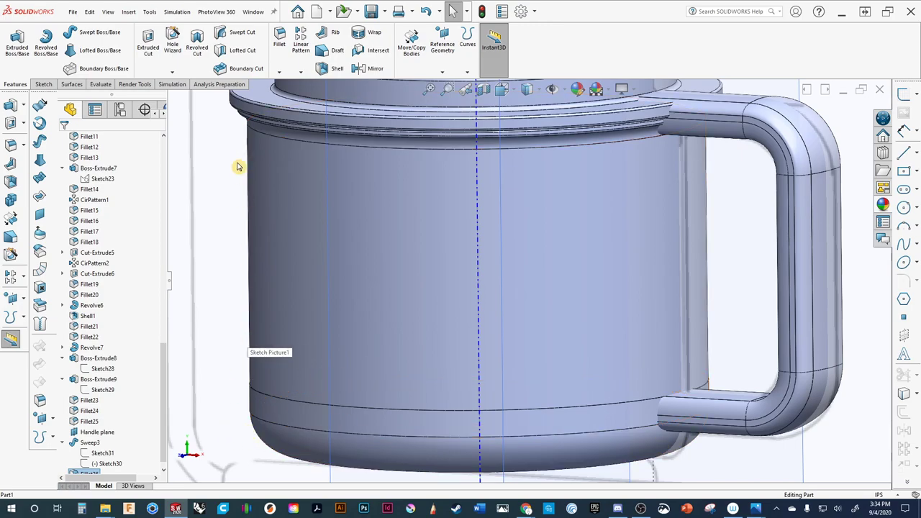
left_click_drag(164, 368, 172, 152)
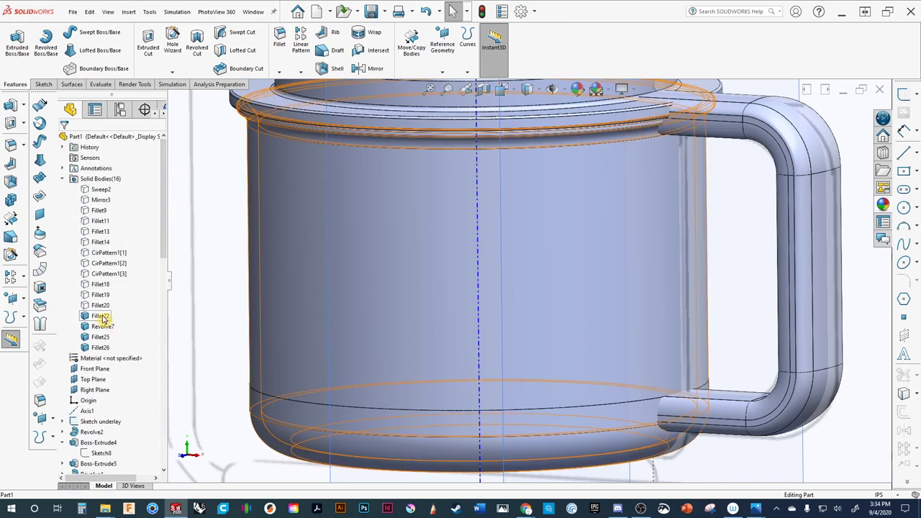
left_click(281, 416)
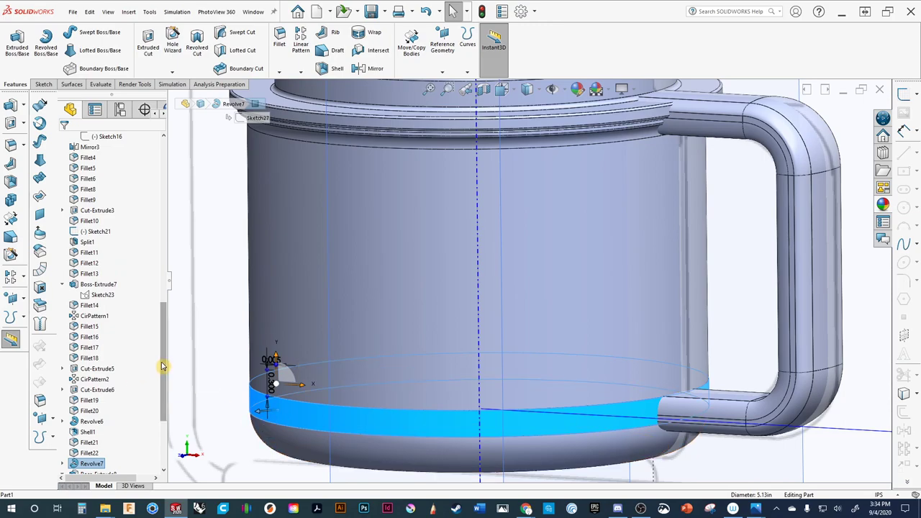
scroll(154, 307, "up", 10)
left_click(111, 327)
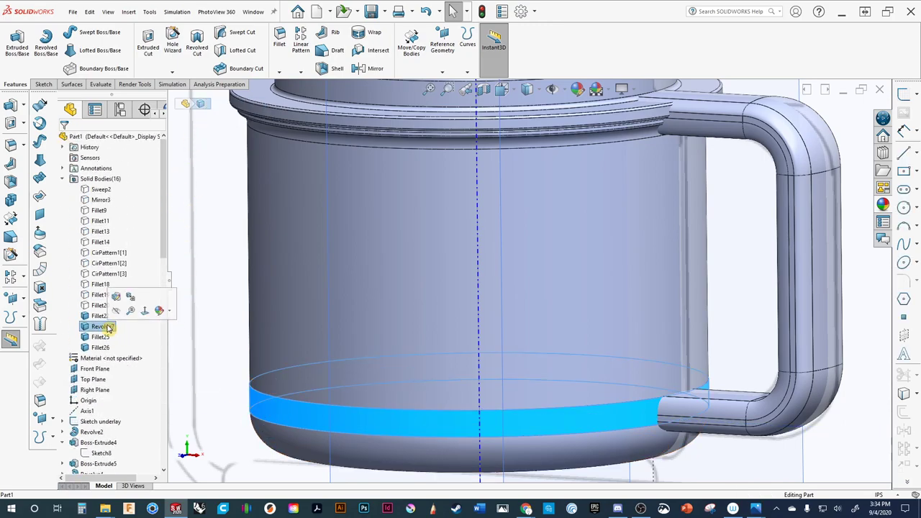
Set up a linear pattern of the base band body along the pot's vertical centreline.
left_click(301, 67)
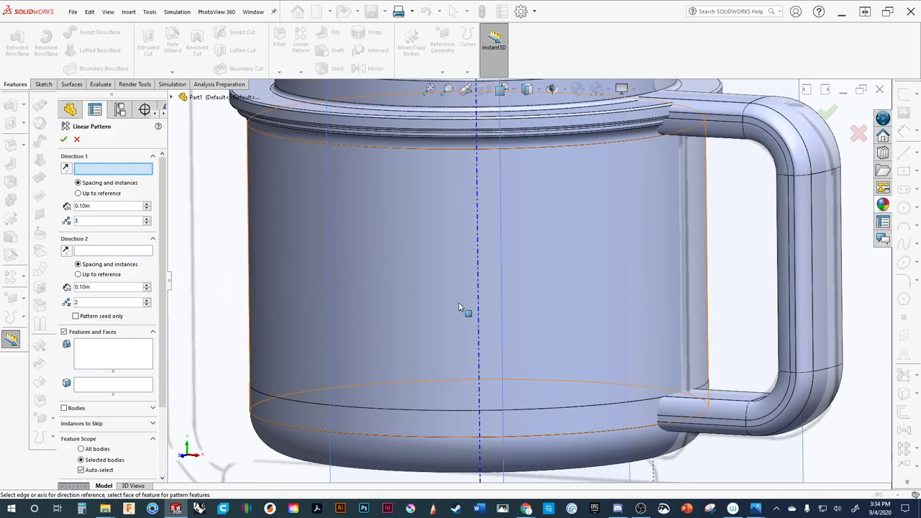
left_click(480, 302)
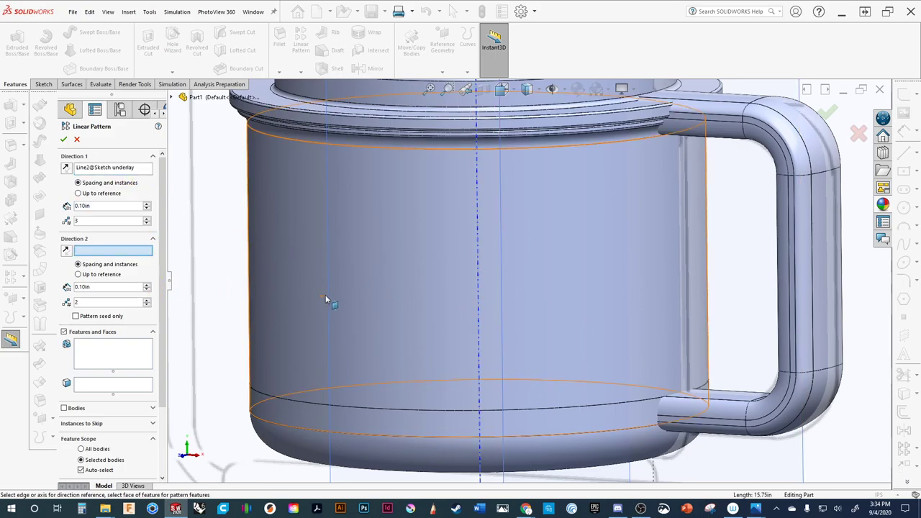
key("f")
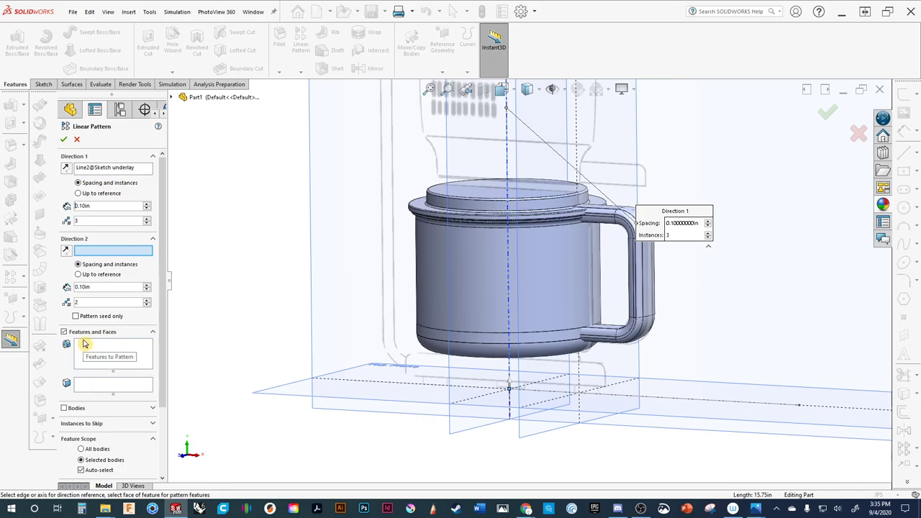
left_click(64, 408)
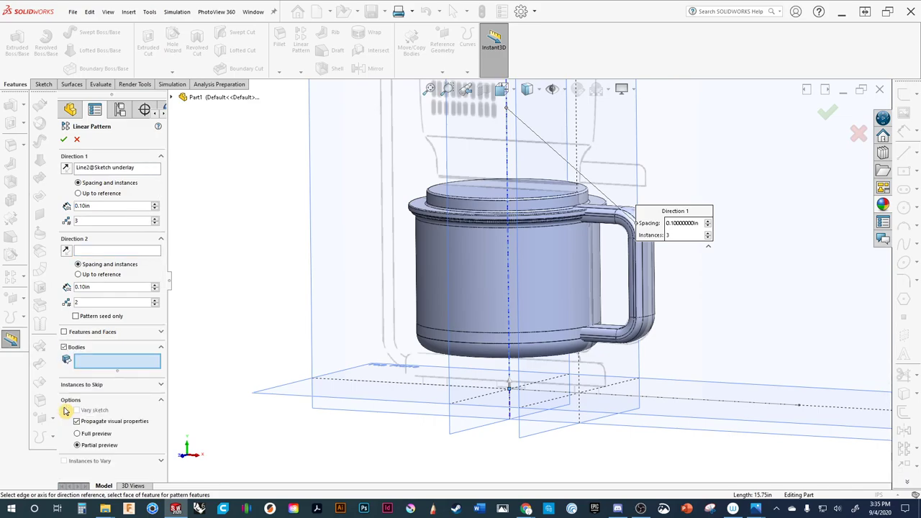
left_click(173, 99)
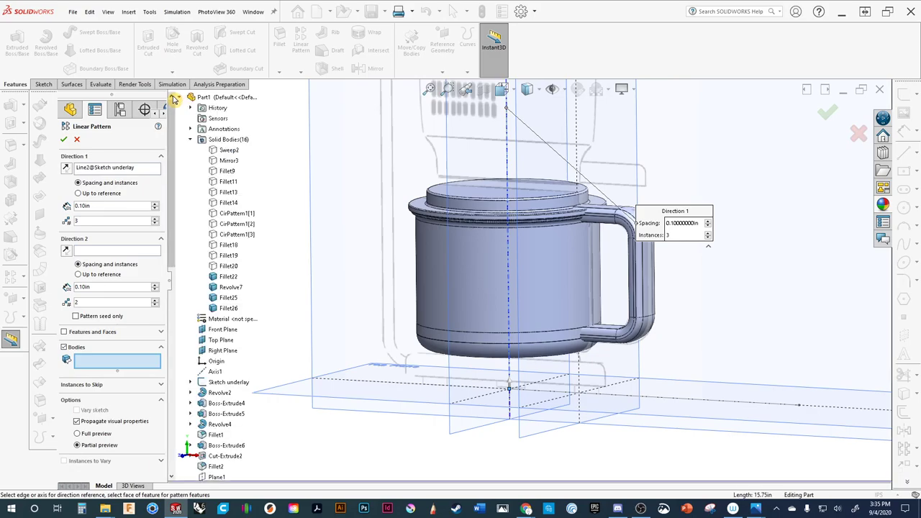
left_click(223, 288)
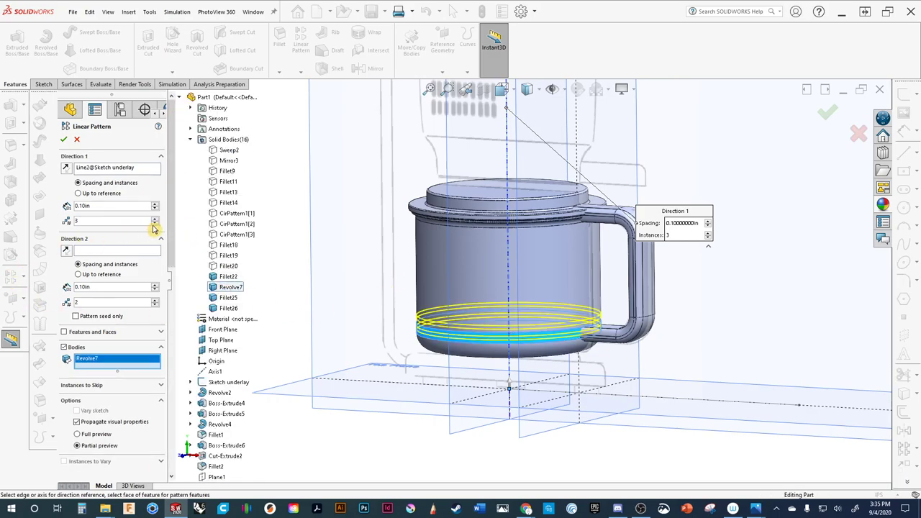
Set the band pattern to 2 instances and view its preview from the front.
left_click(154, 224)
scroll(416, 311, "down", 5)
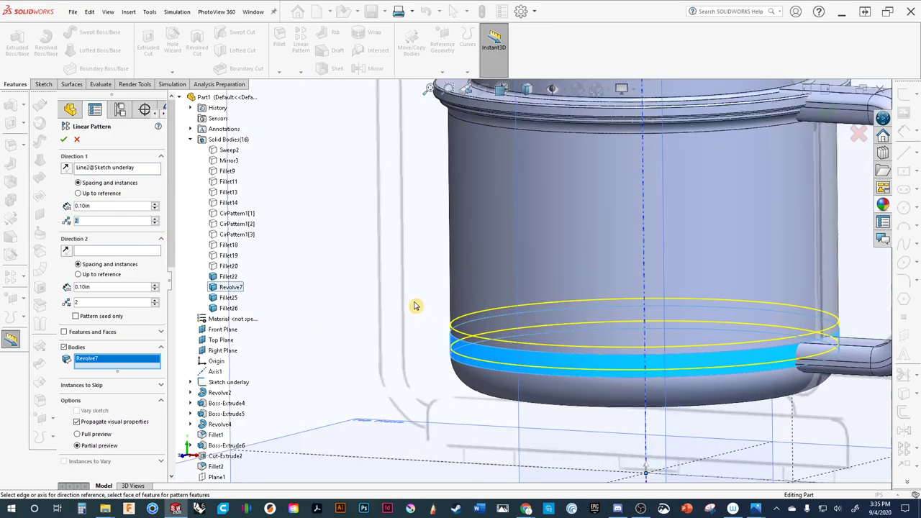
scroll(366, 284, "up", 6)
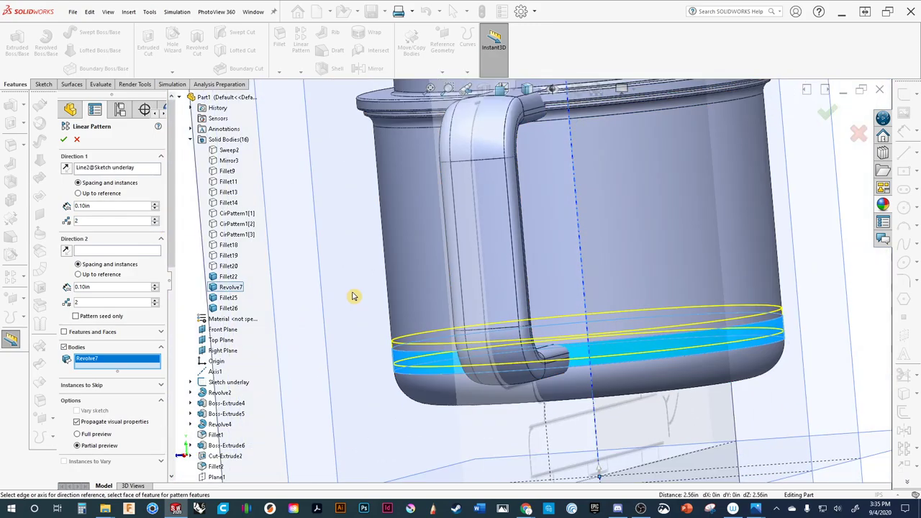
left_click(504, 90)
left_click(521, 140)
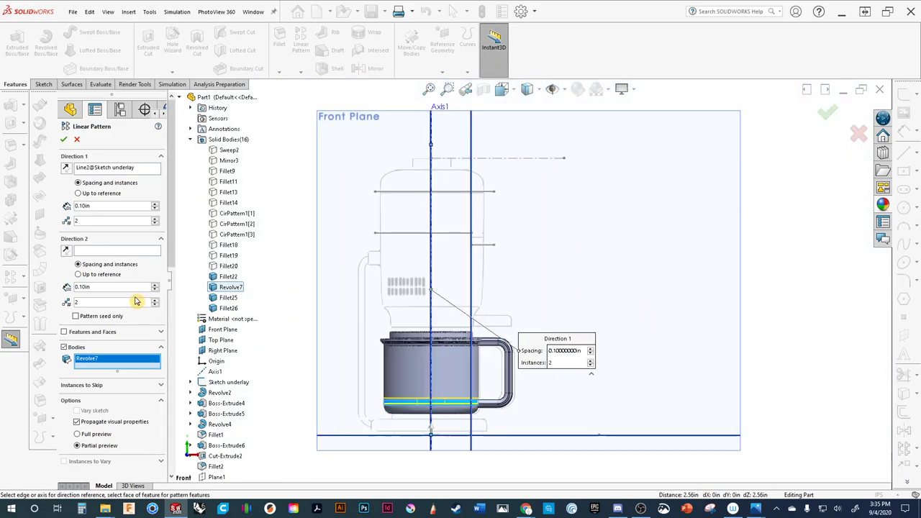
Space the patterned band 2.90 in from the base band, just below the pot's rim, and apply the pattern.
scroll(363, 342, "down", 5)
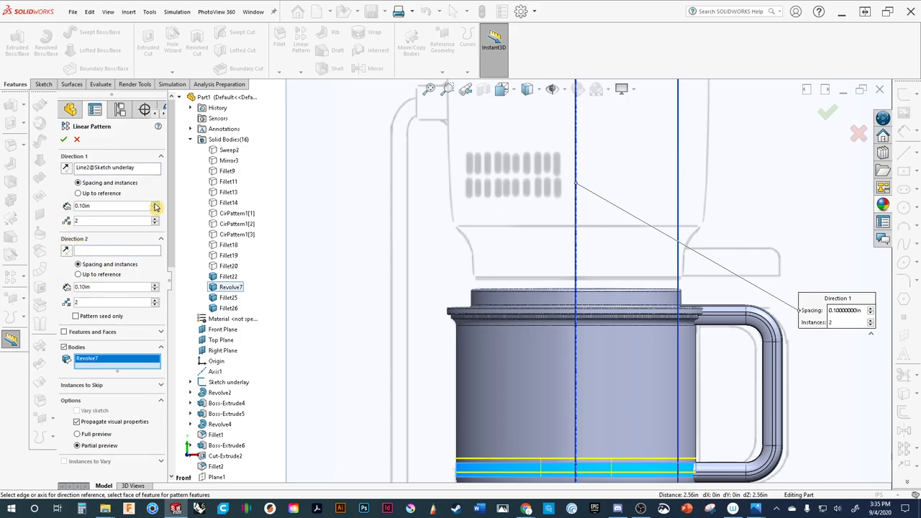
left_click_drag(154, 206, 156, 214)
left_click(155, 213)
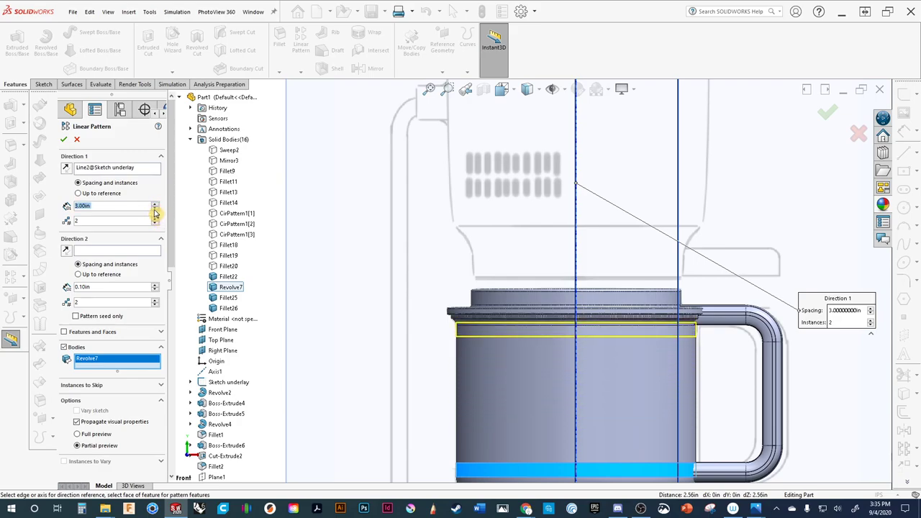
left_click(155, 213)
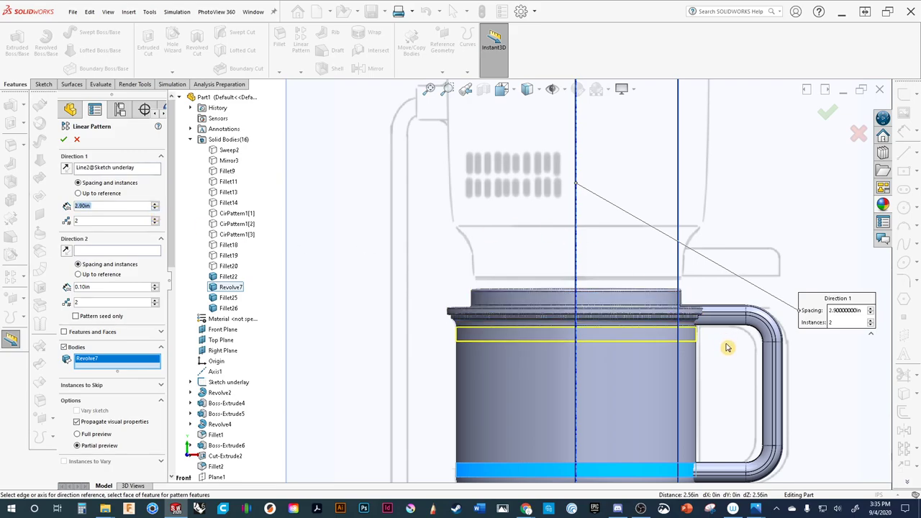
scroll(702, 241, "up", 2)
scroll(695, 356, "down", 6)
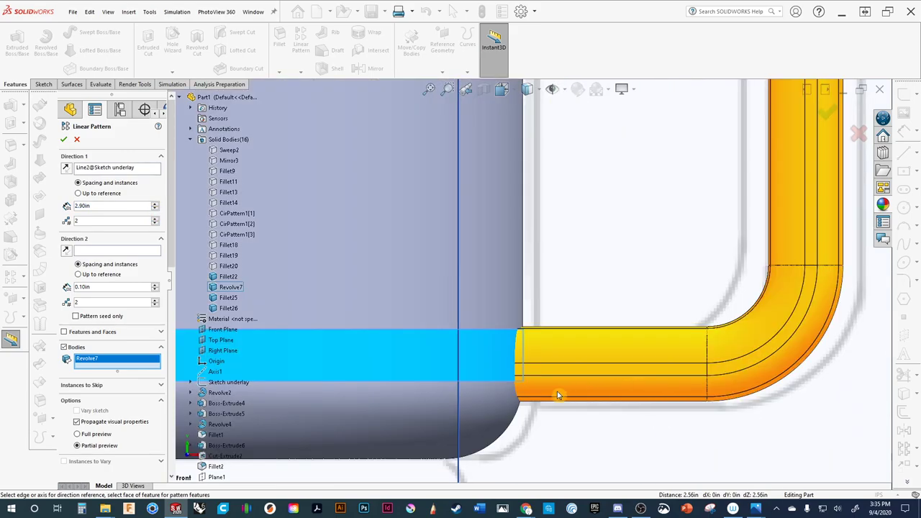
scroll(556, 384, "up", 3)
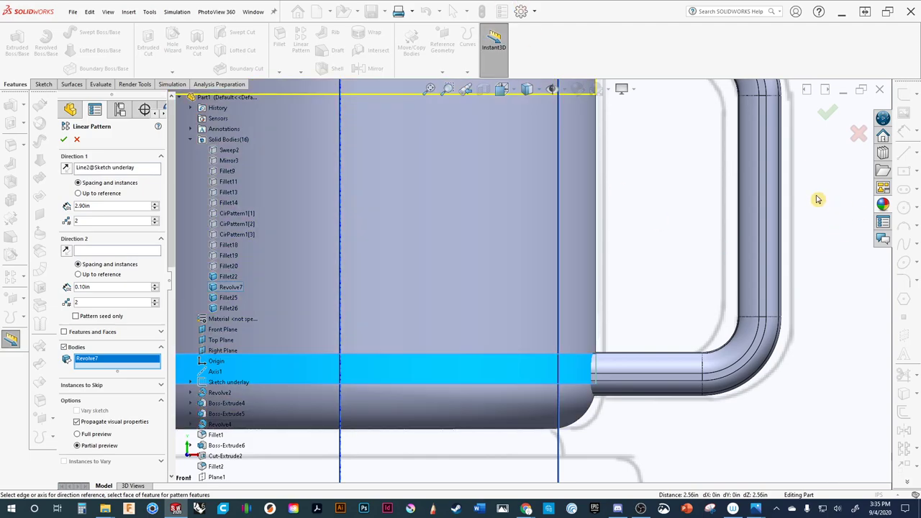
key("f")
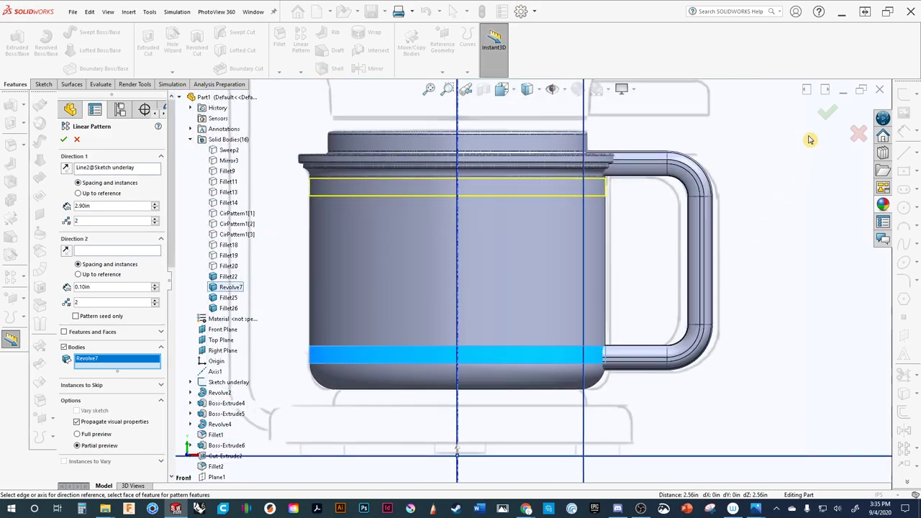
left_click(827, 115)
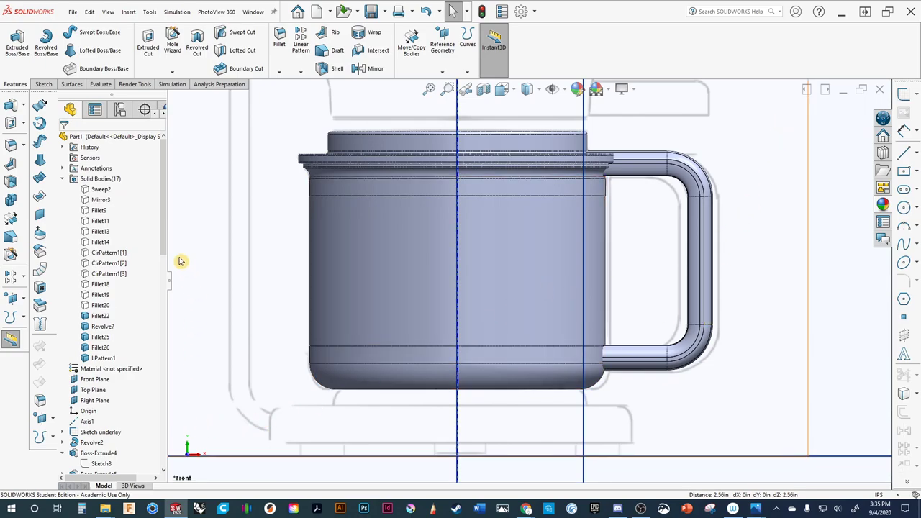
left_click_drag(163, 249, 162, 453)
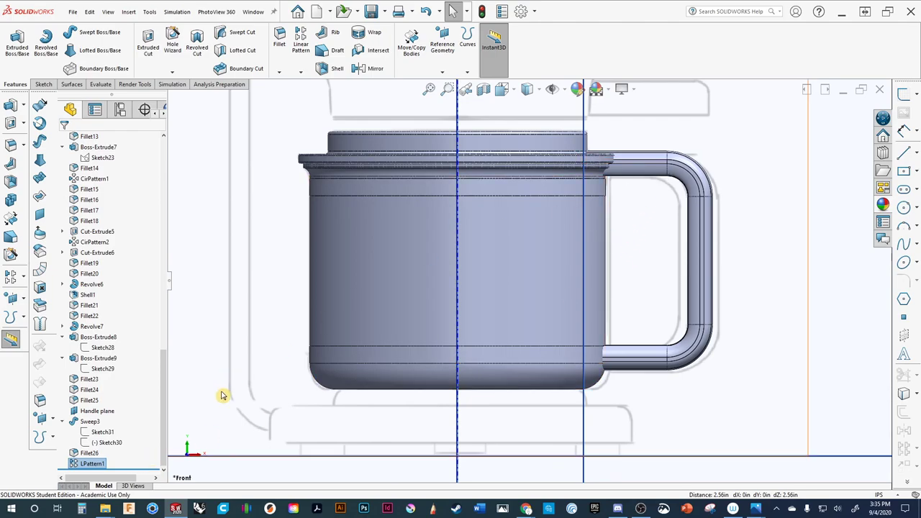
left_click(103, 433)
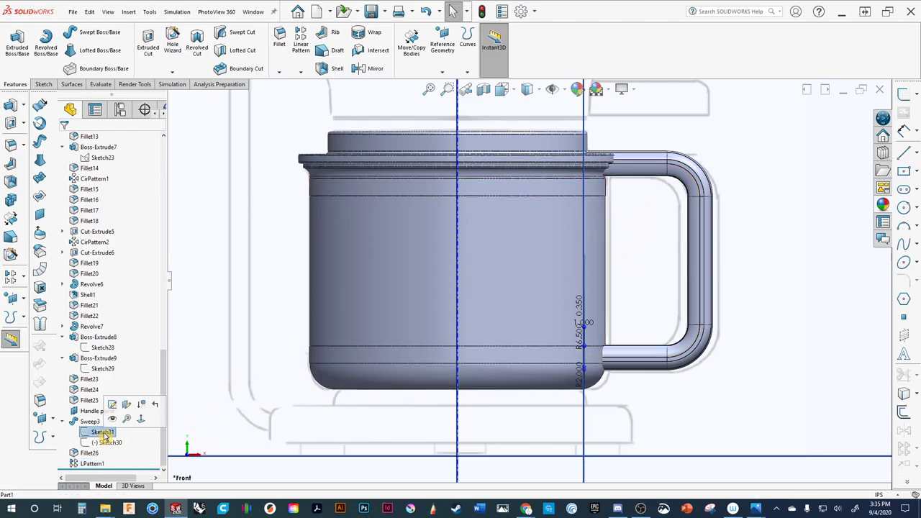
left_click(108, 444)
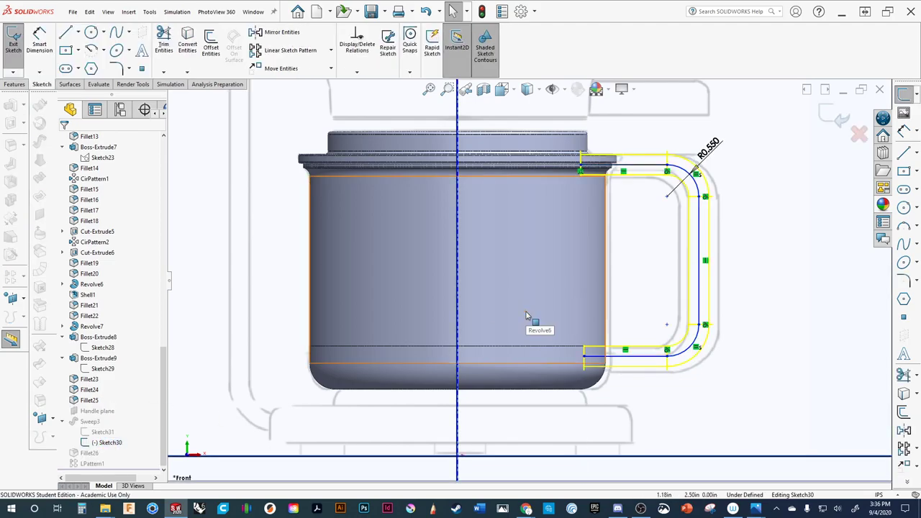
scroll(570, 262, "down", 1)
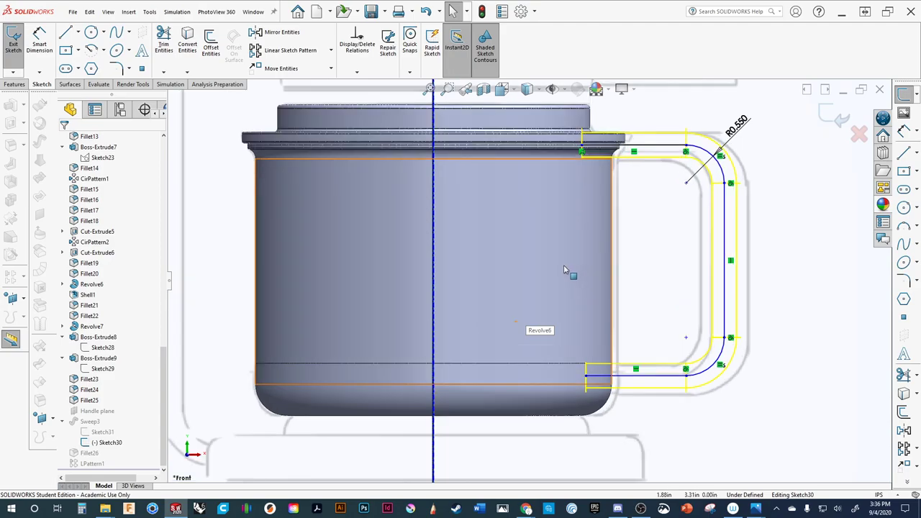
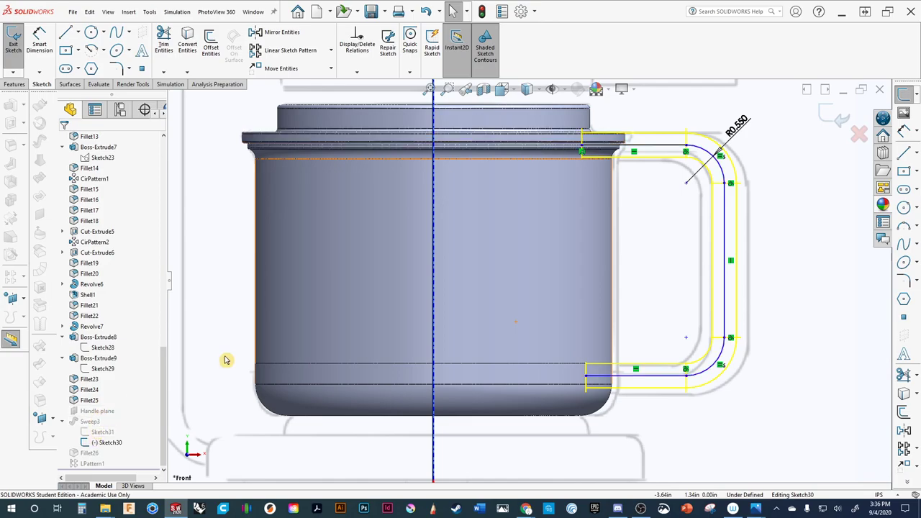
left_click(834, 117)
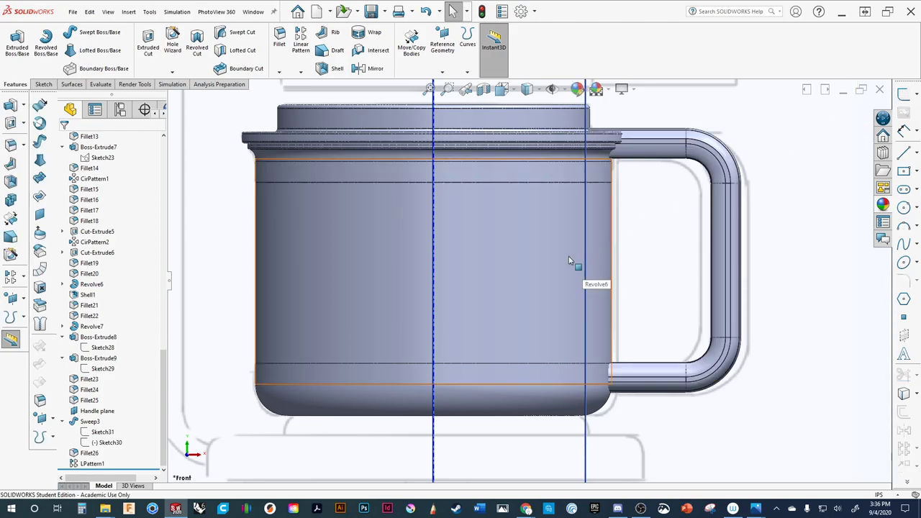
Reorder the band's linear pattern in the feature history to directly after the revolve that makes the base band.
left_click(472, 179)
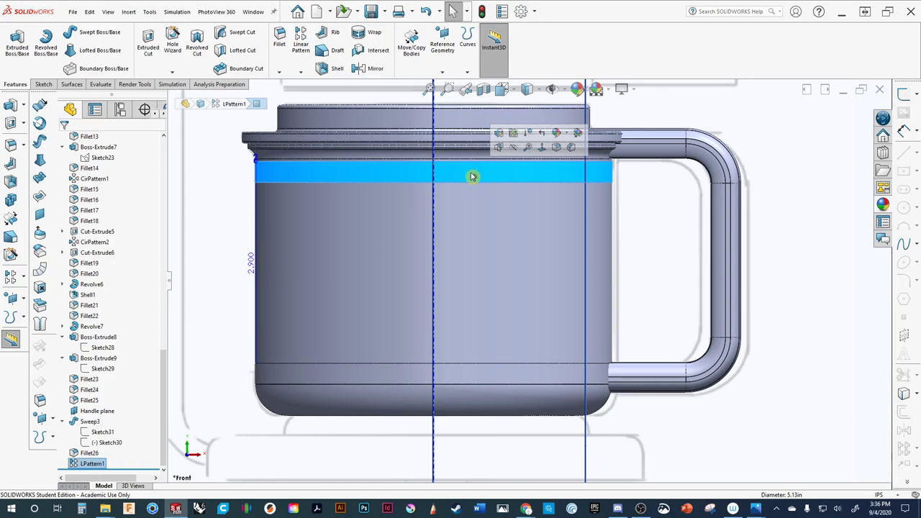
left_click(443, 379)
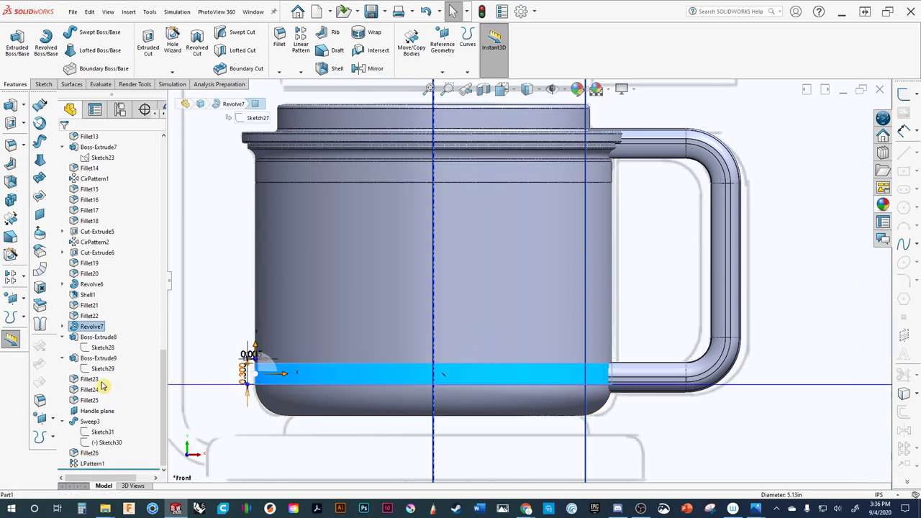
left_click(92, 464)
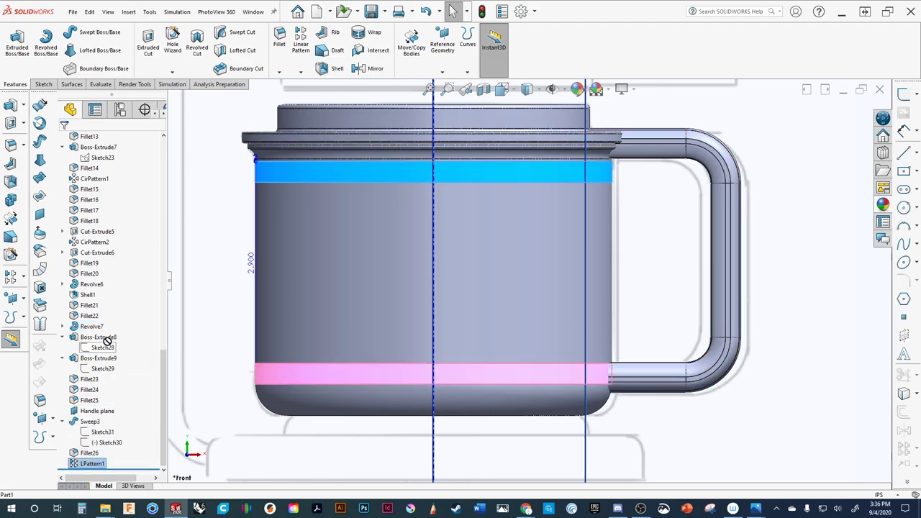
left_click_drag(106, 340, 101, 329)
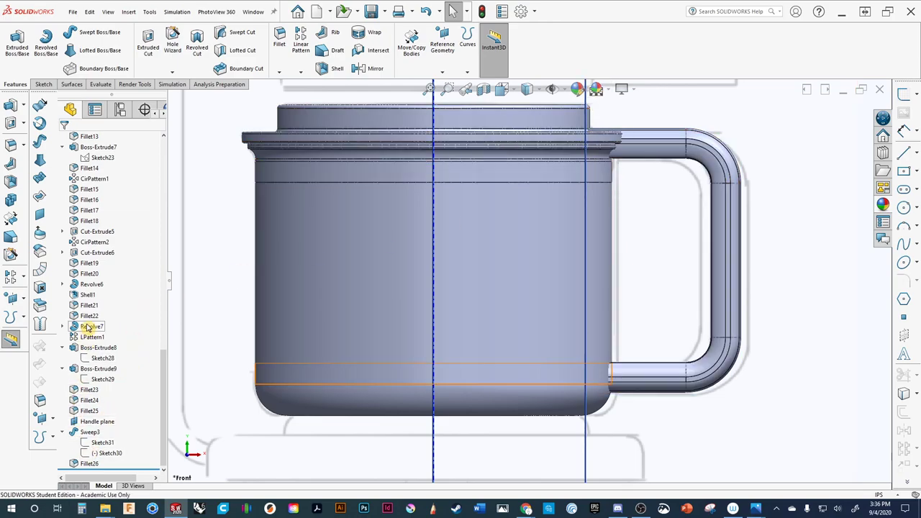
Edit the handle's sweep path sketch, moving its upper horizontal line down to the height of the patterned band, and finish the sketch.
left_click(97, 443)
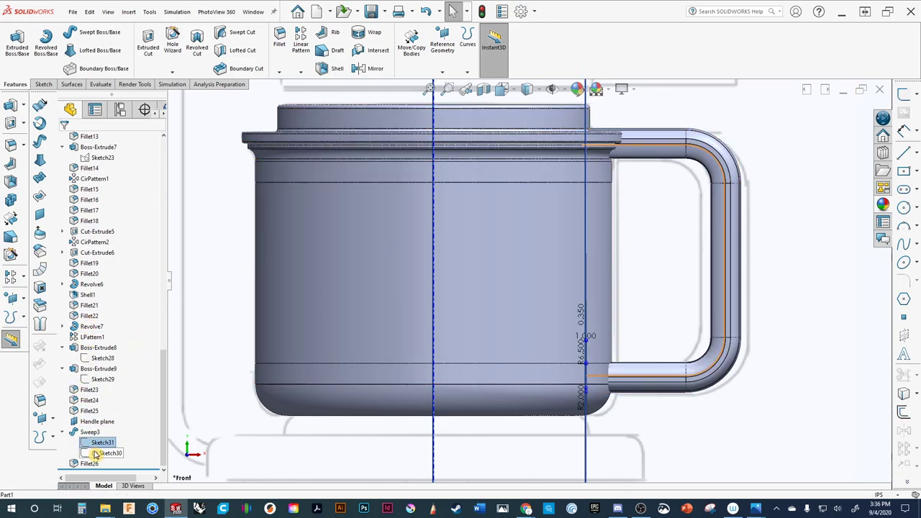
left_click(97, 453)
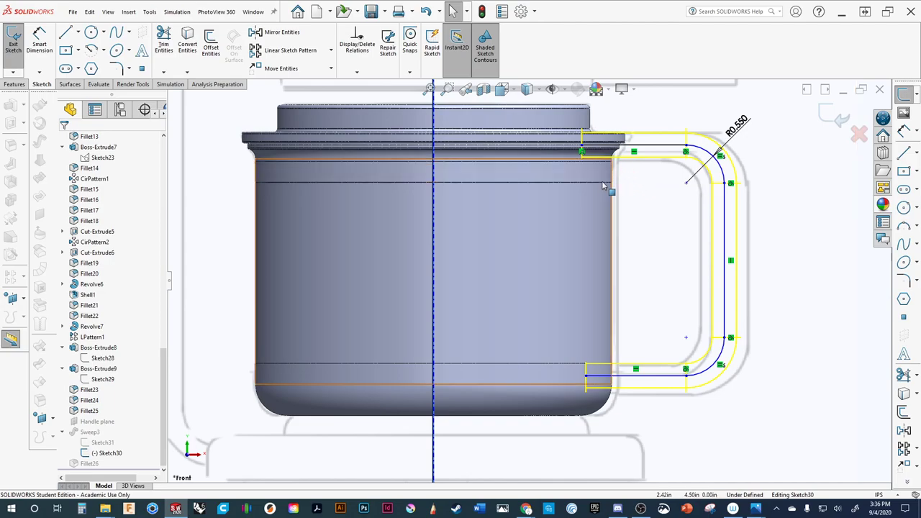
scroll(601, 184, "down", 4)
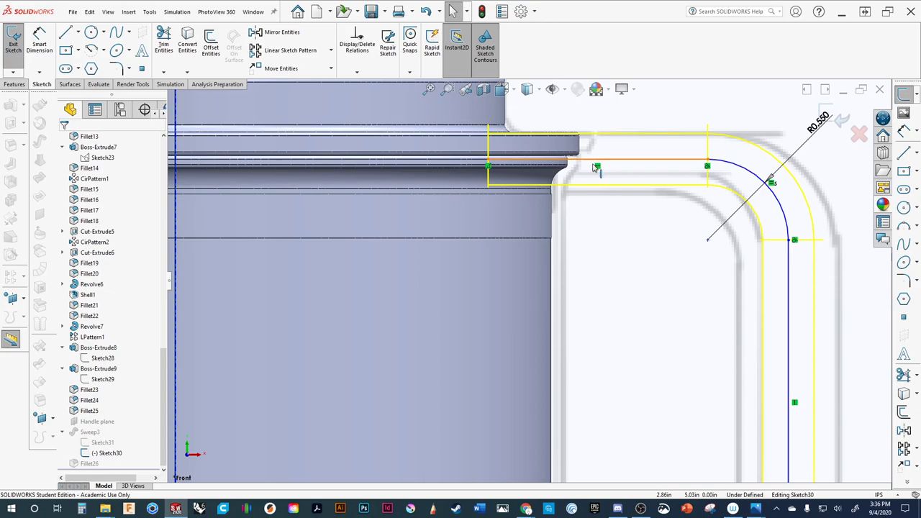
scroll(493, 171, "down", 8)
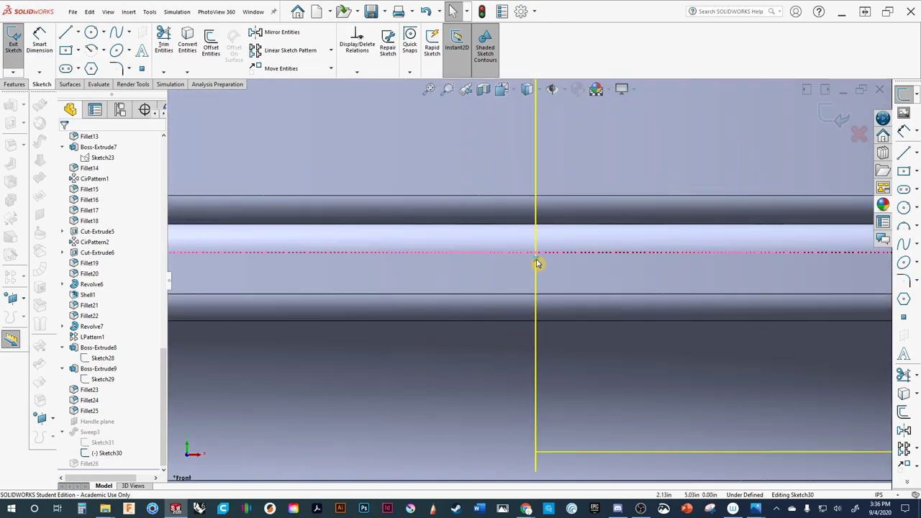
scroll(551, 312, "down", 6)
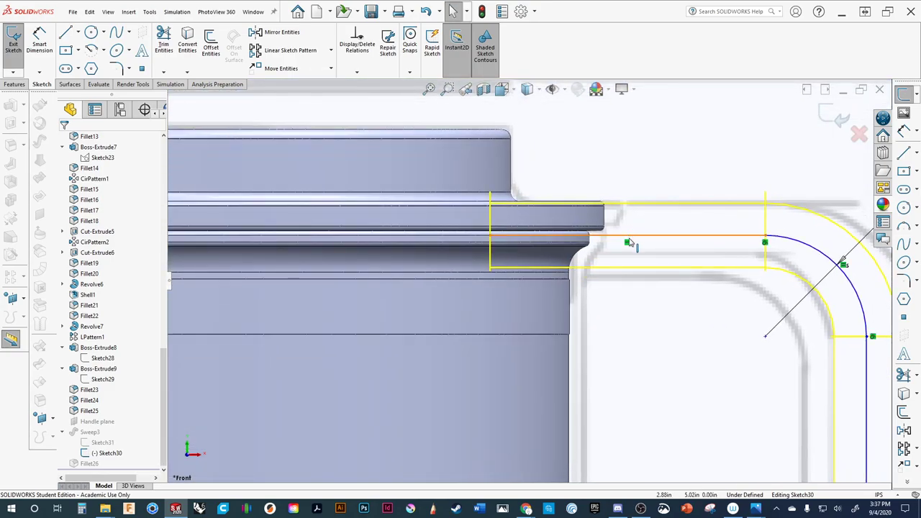
left_click_drag(627, 237, 633, 324)
left_click(616, 350, "ctrl")
scroll(576, 370, "up", 5)
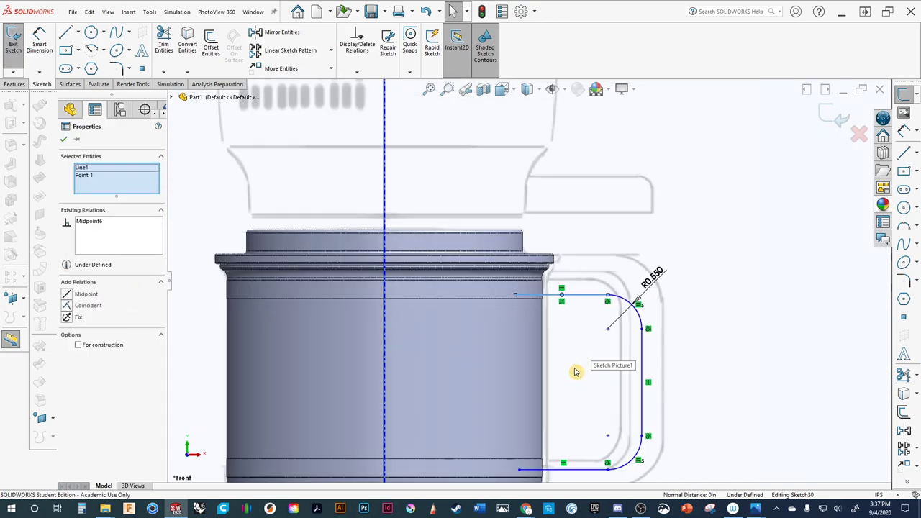
middle_click_drag(575, 343, 578, 320, "ctrl")
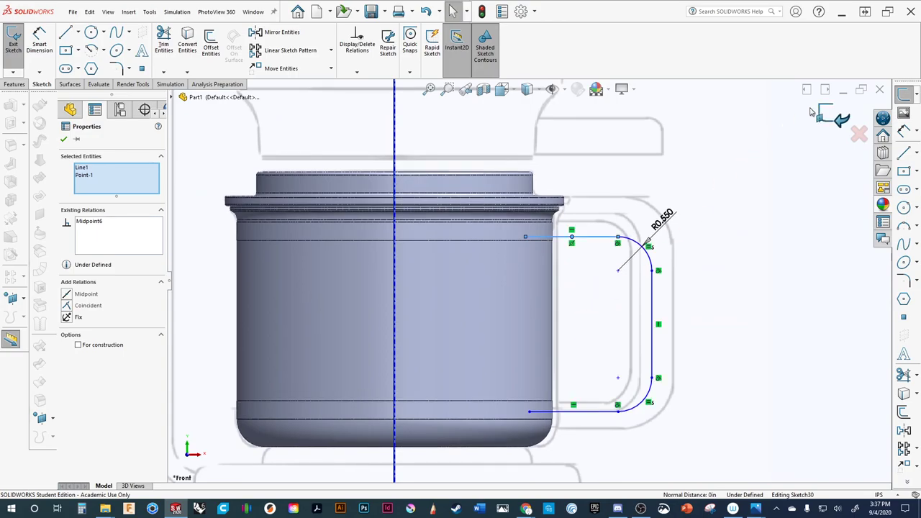
left_click(838, 117)
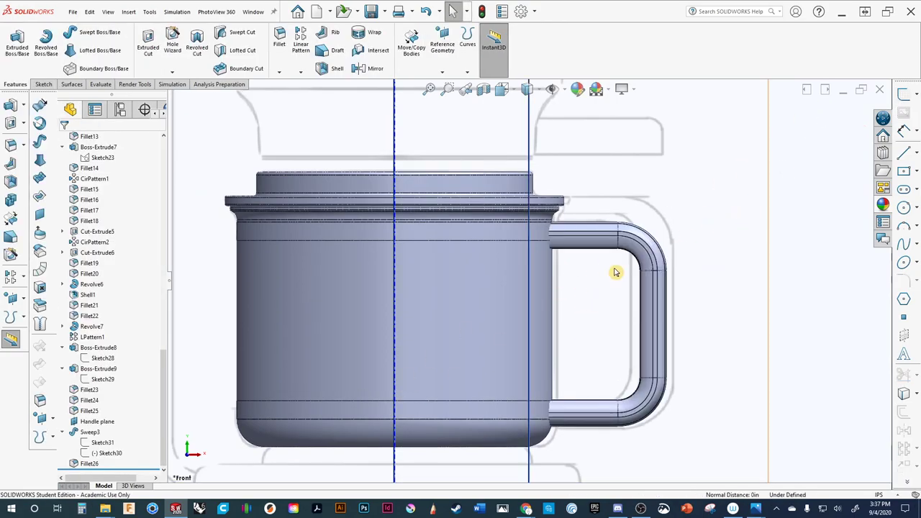
Examine how the handle's upper and lower ends line up with the two bands on the pot.
scroll(719, 245, "up", 5)
scroll(659, 257, "up", 2)
middle_click_drag(652, 278, 645, 325, "ctrl")
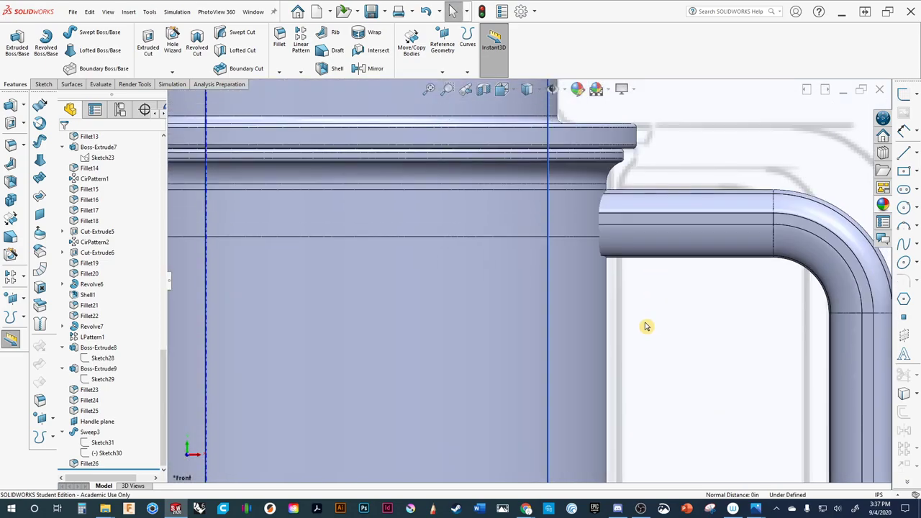
scroll(626, 220, "up", 3)
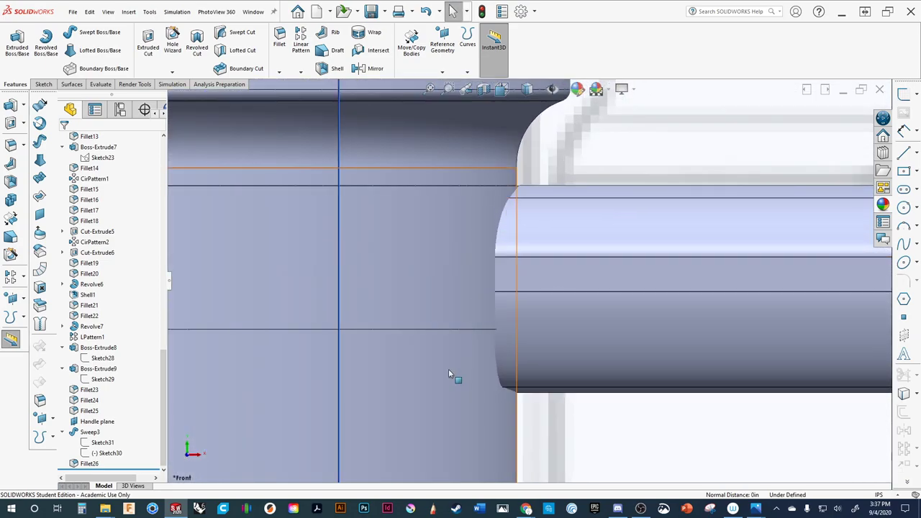
scroll(466, 331, "down", 2)
scroll(469, 334, "down", 5)
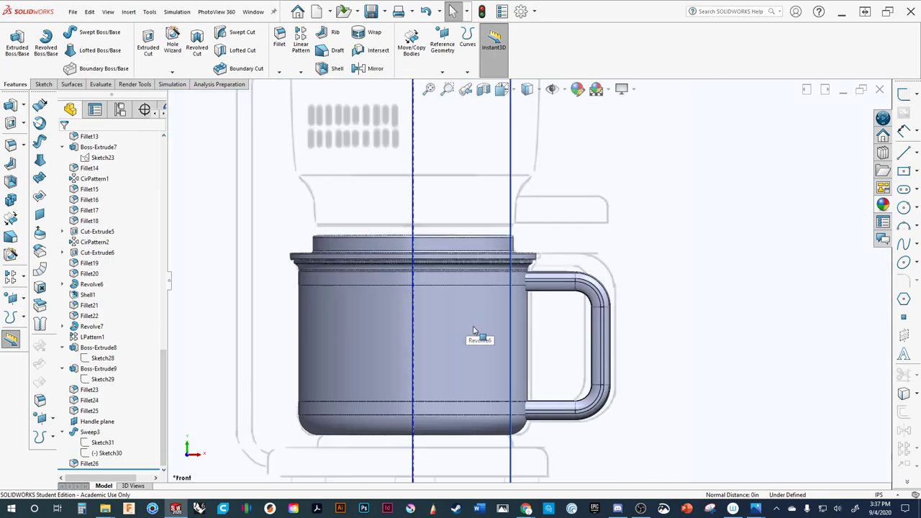
scroll(559, 333, "up", 5)
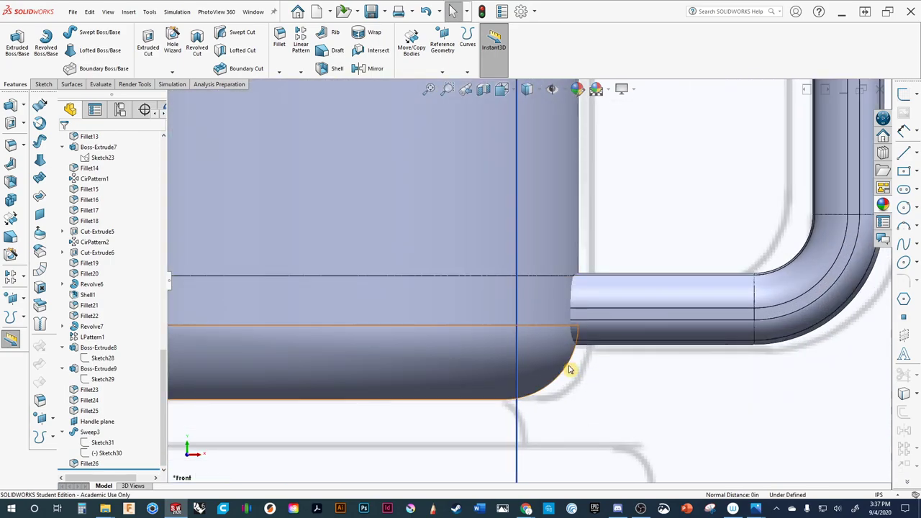
middle_click_drag(596, 280, 554, 340, "ctrl")
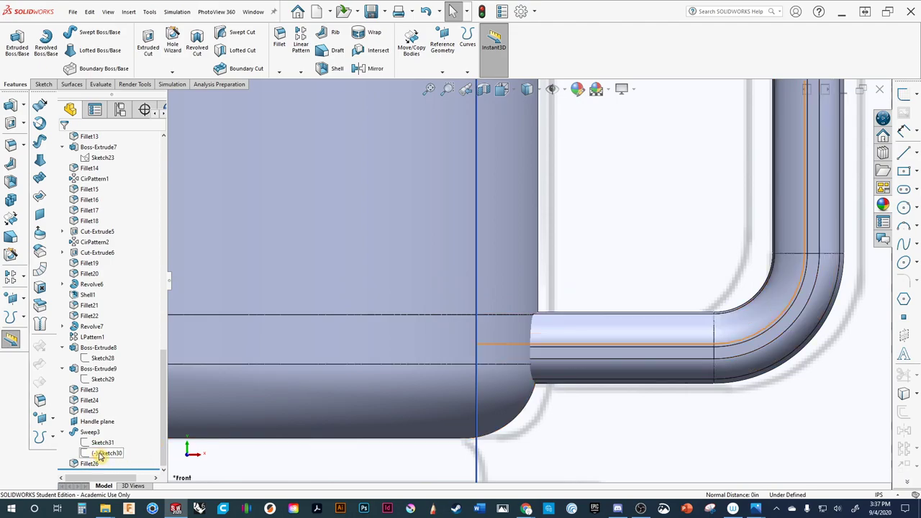
Set the base band's height to 0.5 in.
left_click(374, 331)
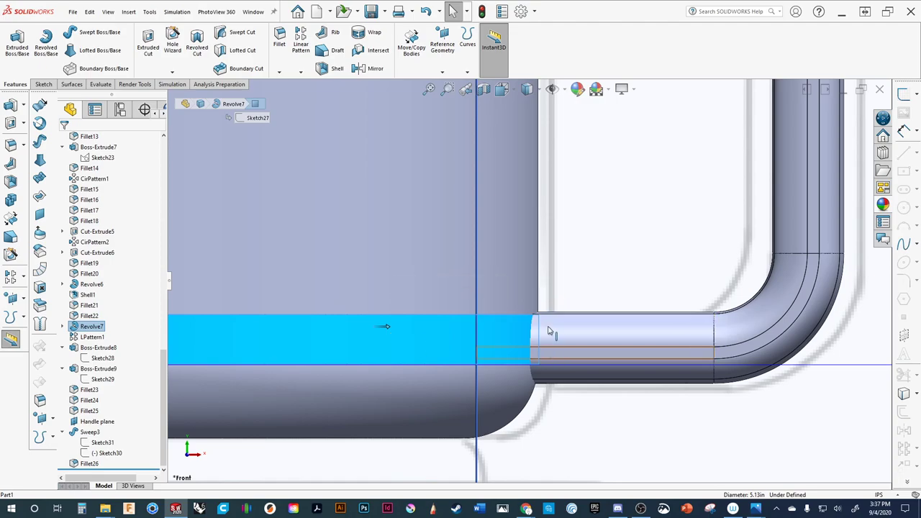
scroll(381, 312, "up", 3)
scroll(359, 319, "down", 2)
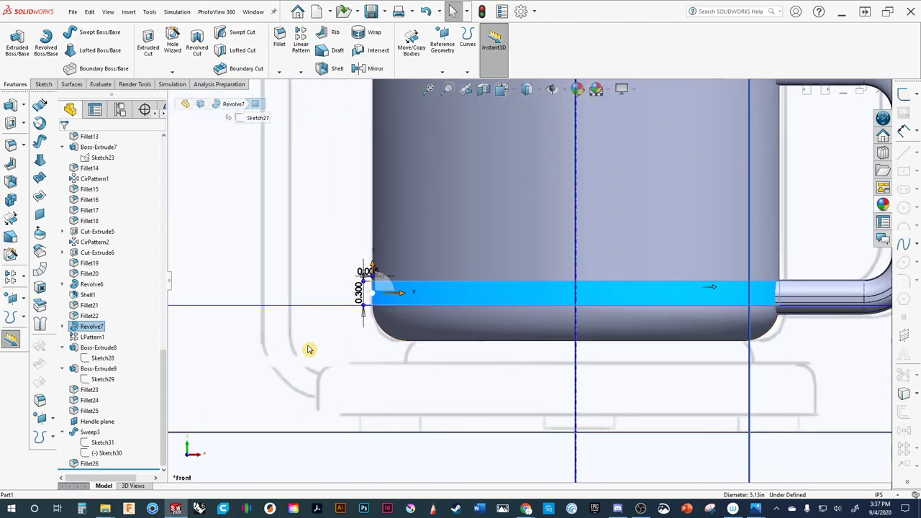
scroll(356, 310, "down", 3)
scroll(417, 278, "up", 2)
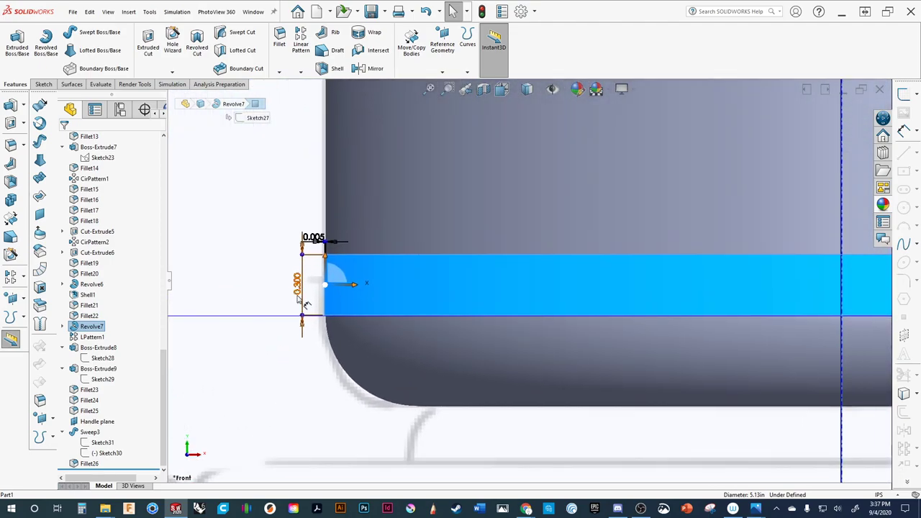
middle_click_drag(591, 256, 472, 235, "ctrl")
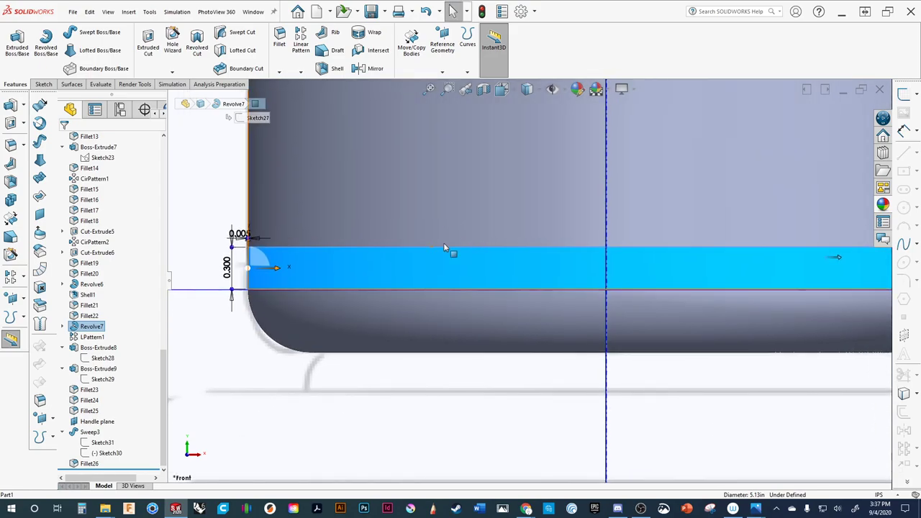
double_click(227, 269)
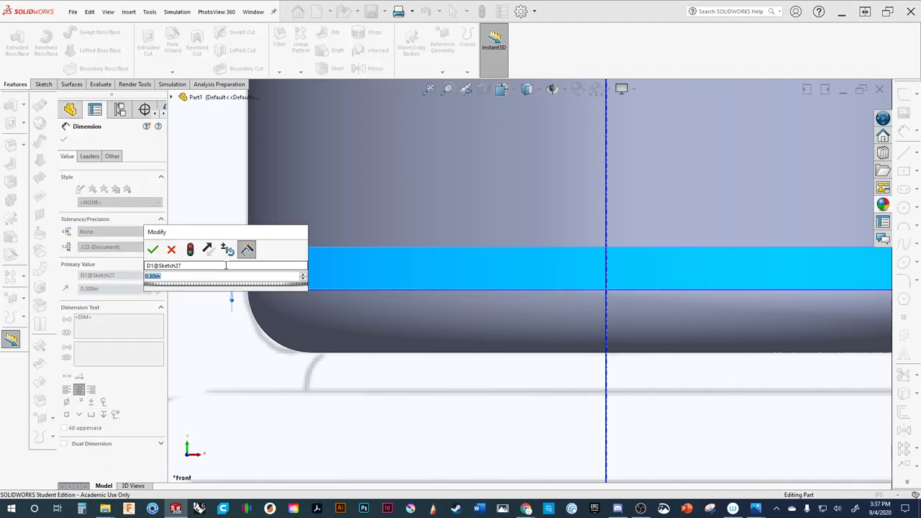
type(".5")
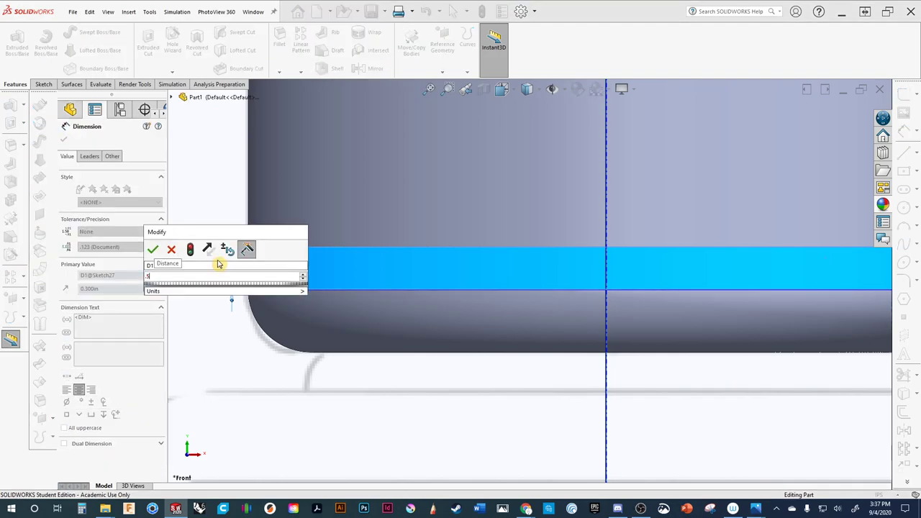
key("Return")
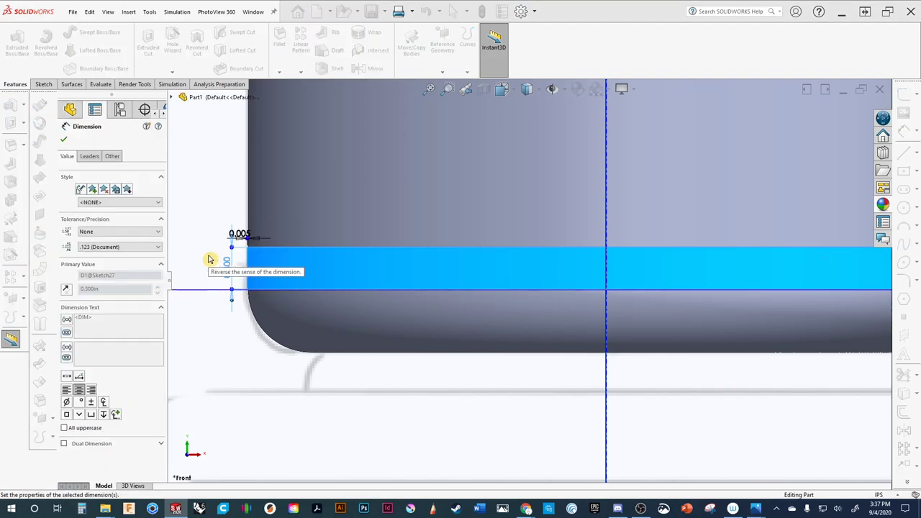
scroll(487, 274, "up", 3)
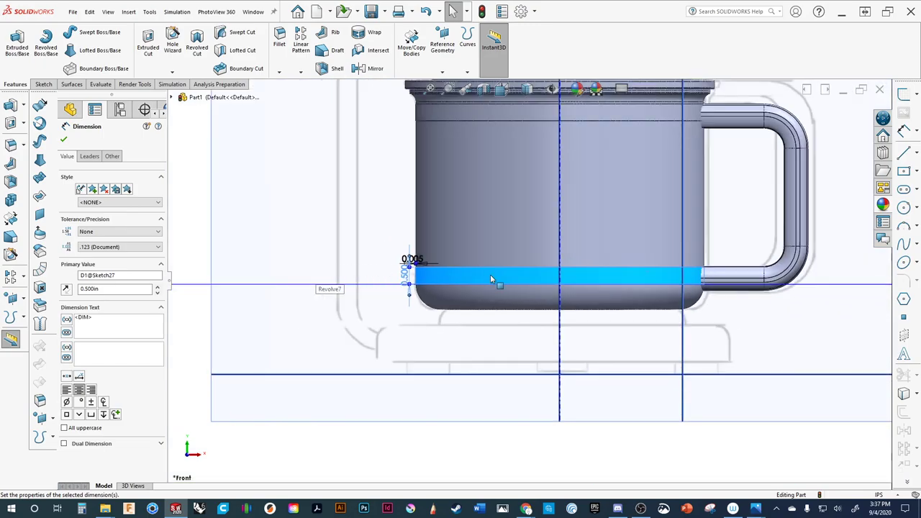
scroll(489, 274, "down", 2)
scroll(360, 314, "up", 10)
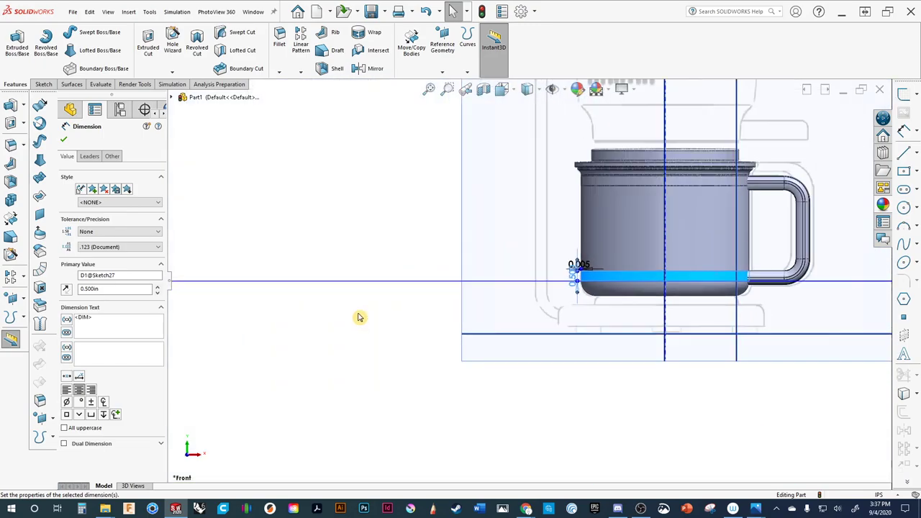
scroll(545, 302, "down", 10)
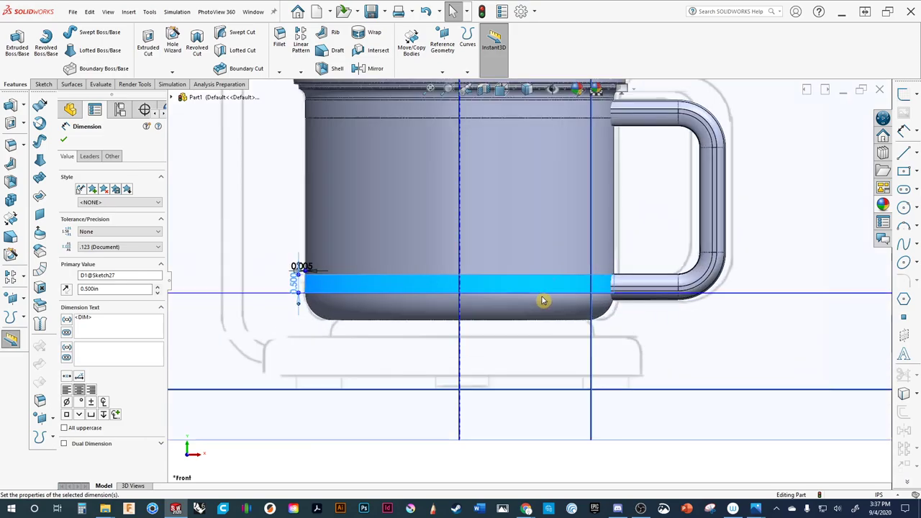
scroll(703, 218, "up", 5)
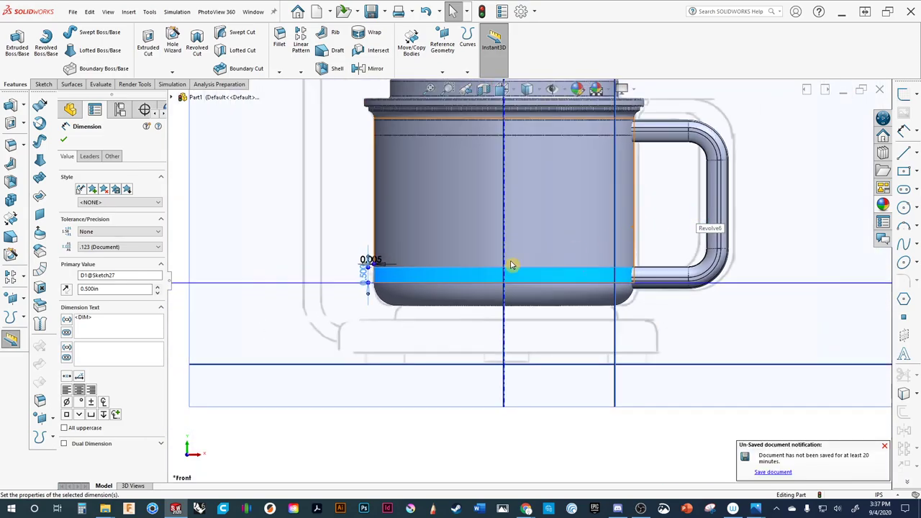
left_click(65, 141)
Open the base band's profile sketch from its revolve and rebuild the model with the new band height.
scroll(407, 327, "down", 3)
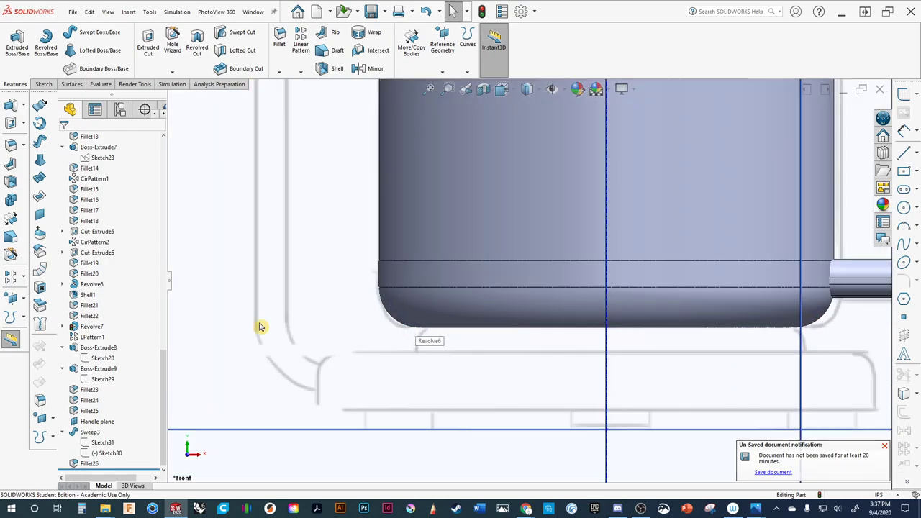
left_click(405, 271)
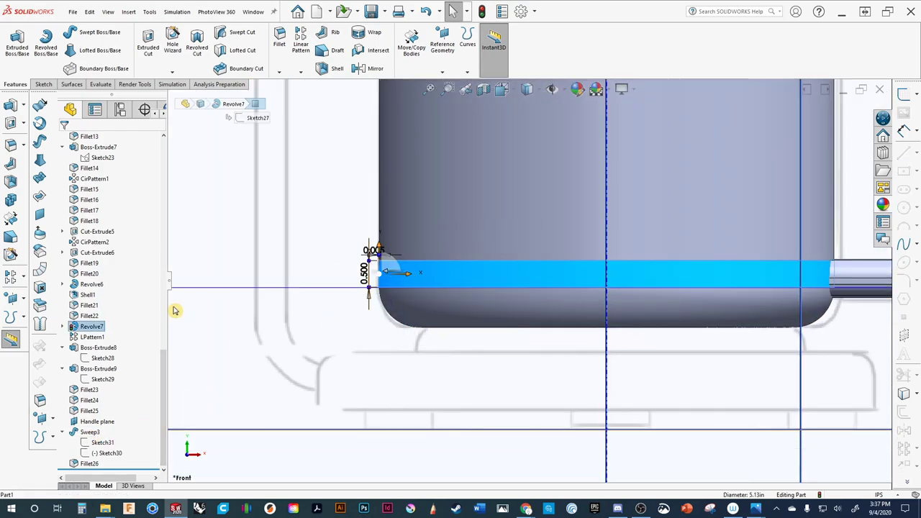
left_click(62, 326)
left_click(100, 337)
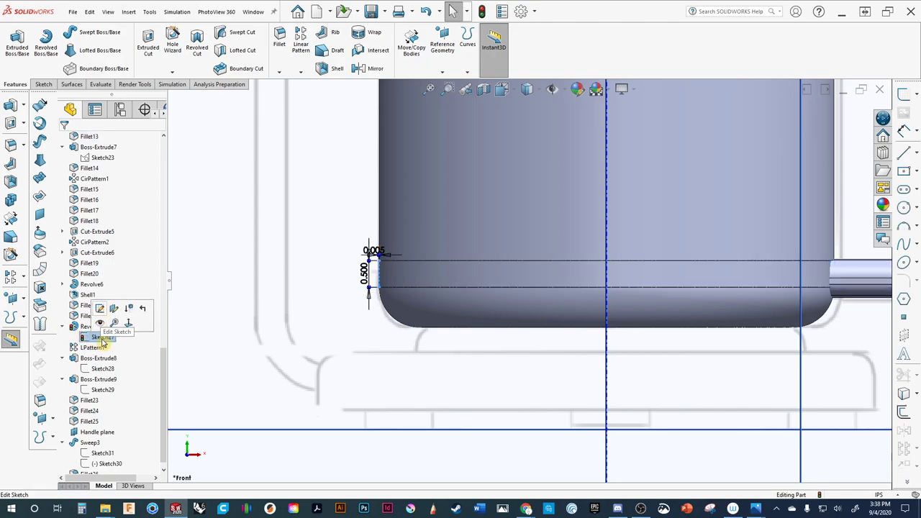
mouse_move(165, 413)
left_mouse_down()
mouse_move(132, 473)
mouse_move(139, 318)
left_mouse_up()
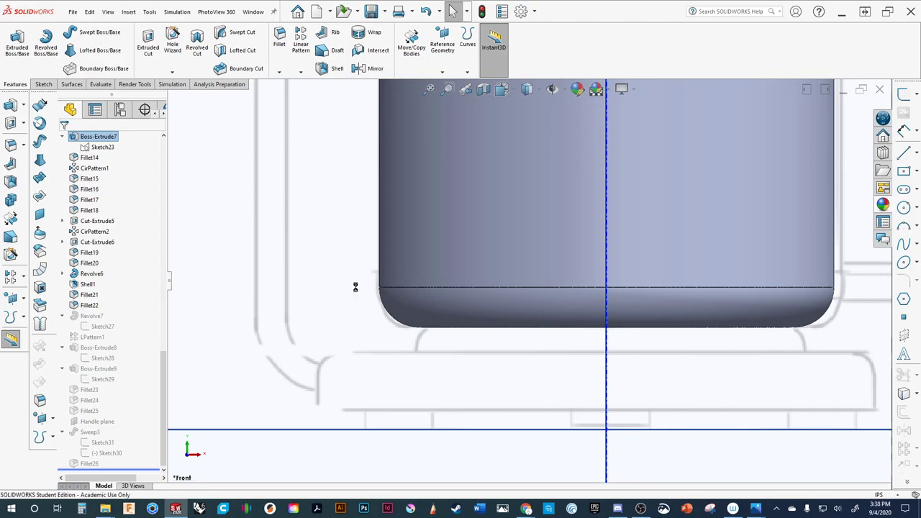
Check how the taller bands fit around both handle ends, under the rim and against the reference picture.
middle_click_drag(463, 309, 225, 310, "ctrl")
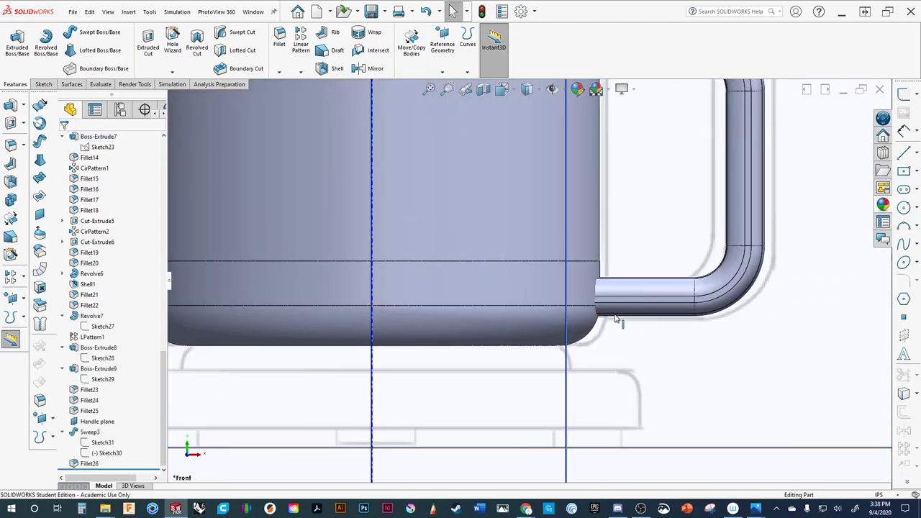
scroll(613, 315, "up", 3)
scroll(614, 314, "up", 1)
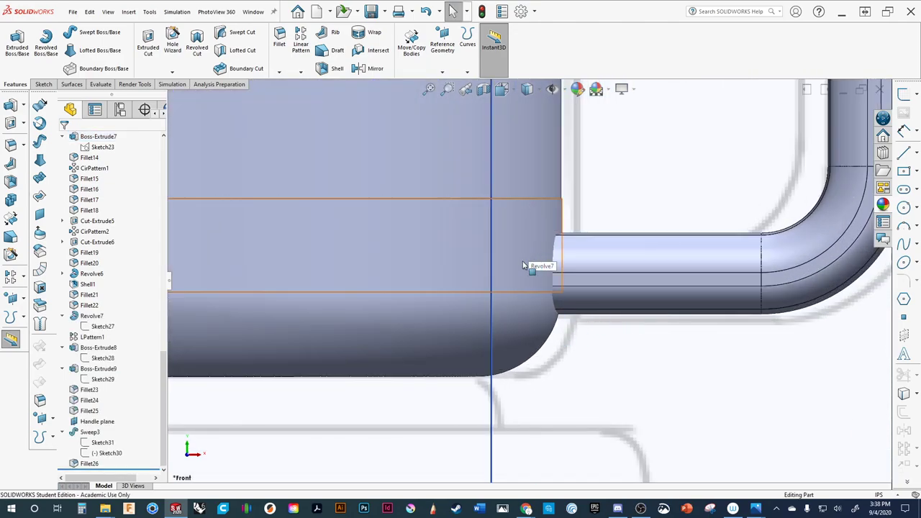
scroll(521, 252, "down", 5)
scroll(546, 245, "up", 5)
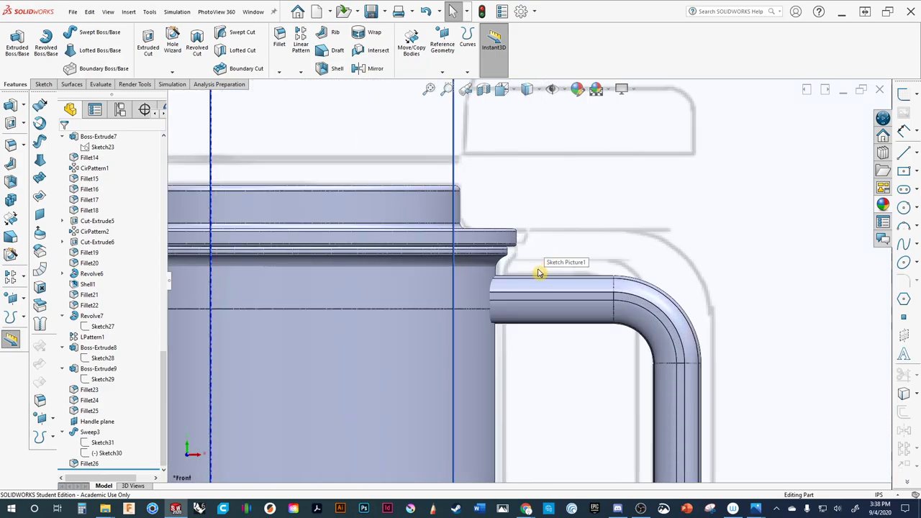
scroll(538, 272, "up", 3)
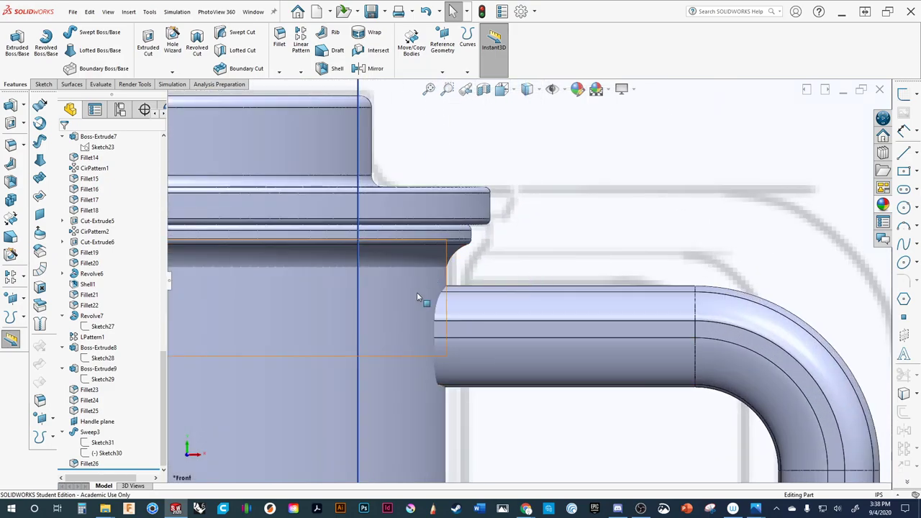
scroll(414, 299, "down", 4)
scroll(358, 238, "up", 1)
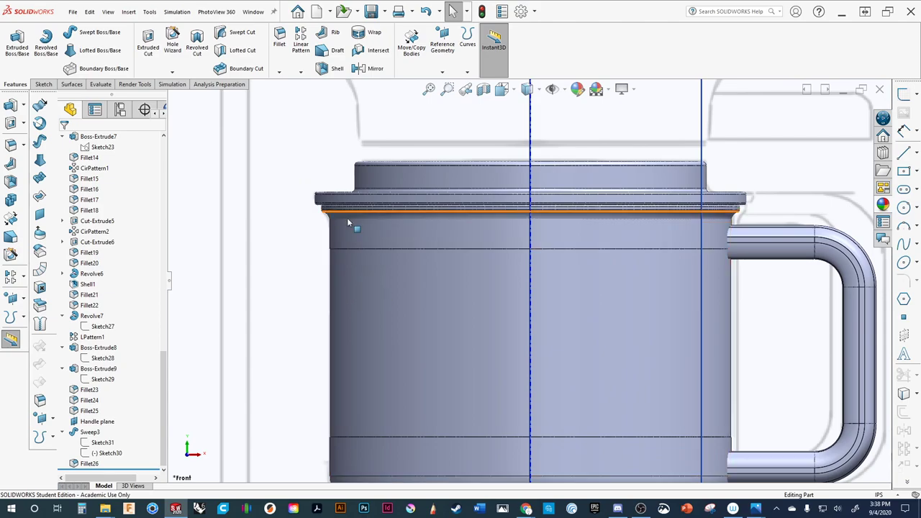
middle_click_drag(324, 300, 313, 210, "ctrl")
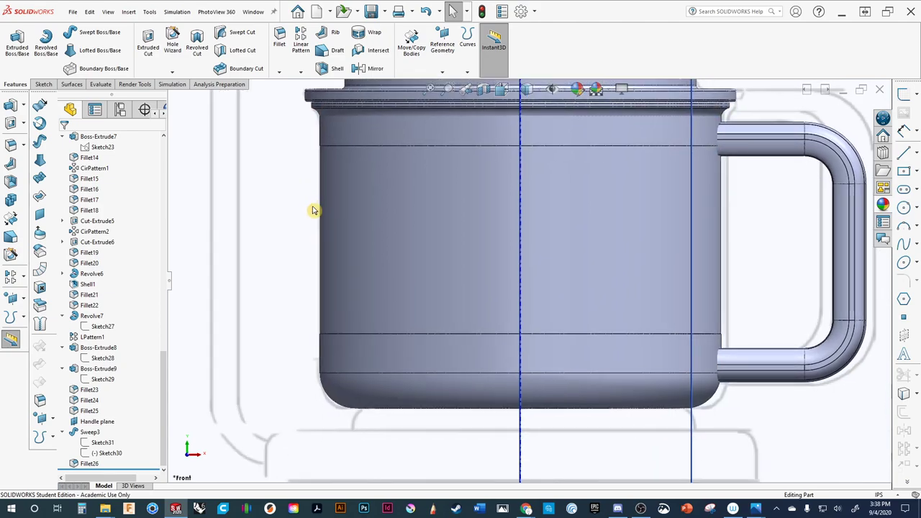
Set the spacing of the linear pattern that repeats the base band up the pot to 2.70 in.
left_click(93, 336)
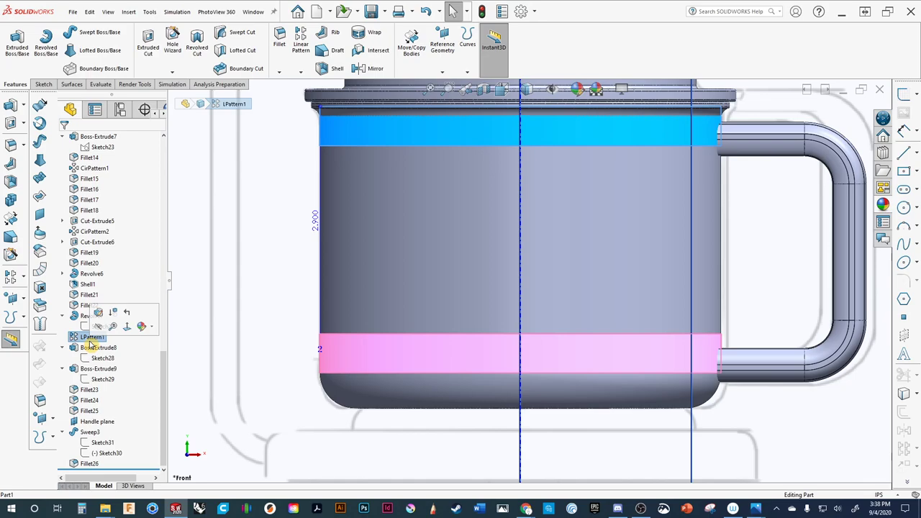
left_click(100, 314)
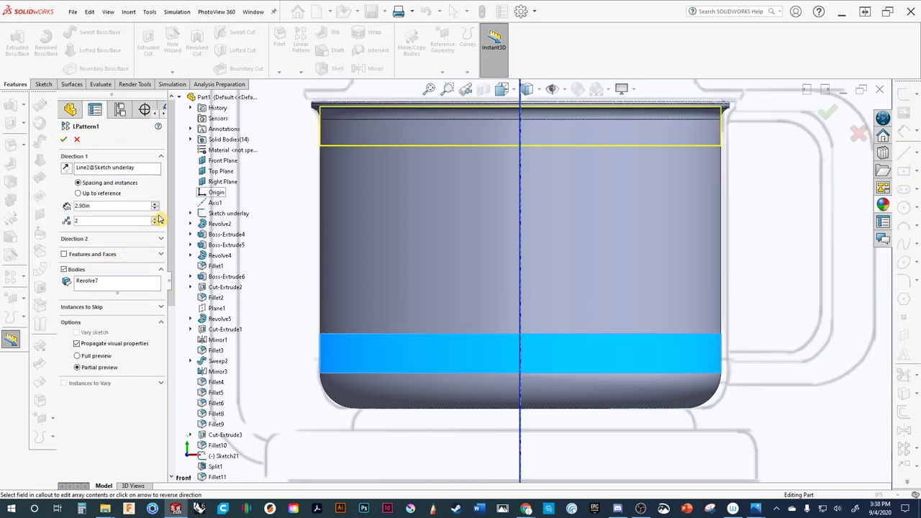
left_click(155, 209)
left_click(155, 209)
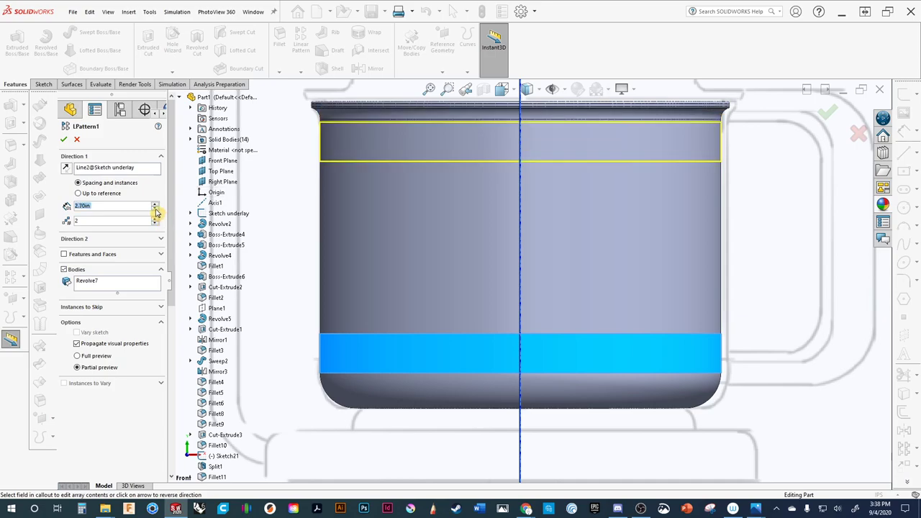
left_click(63, 140)
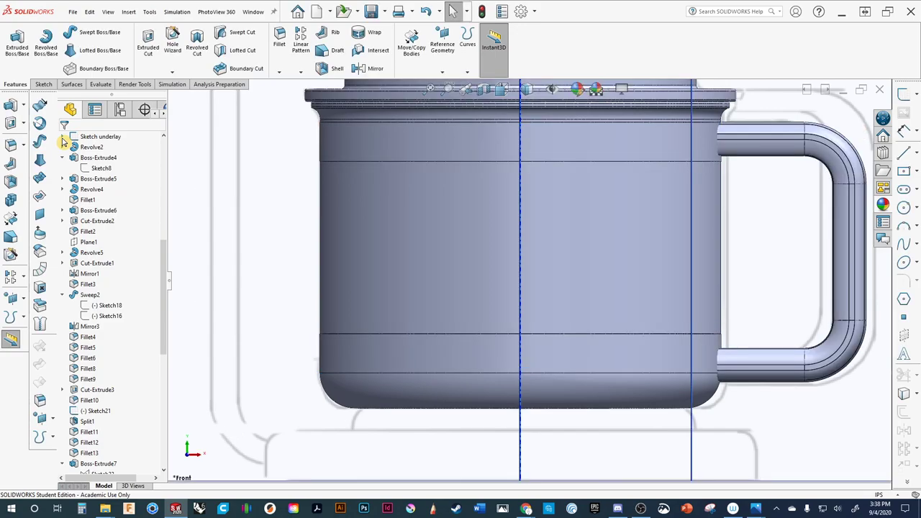
Check how the repositioned upper band and the base band line up with the handle ends and the reference picture.
scroll(643, 193, "up", 1)
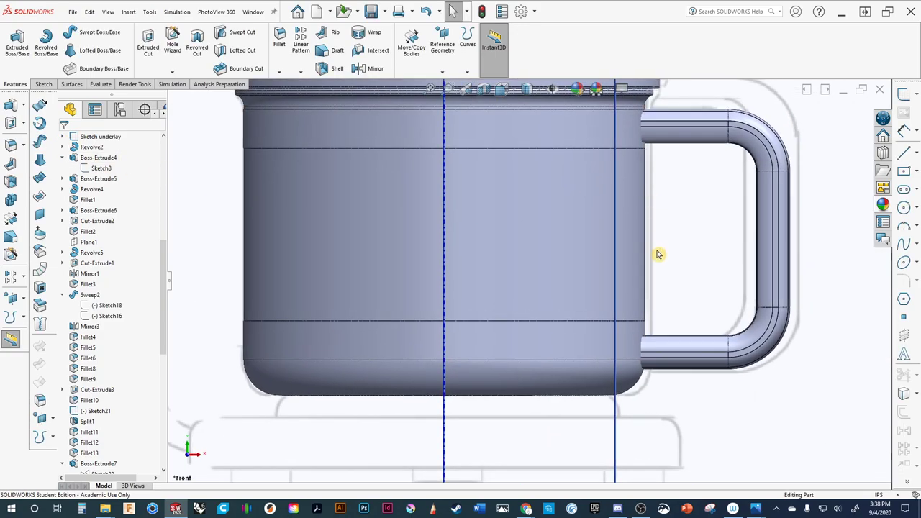
scroll(622, 247, "down", 3)
scroll(637, 289, "up", 2)
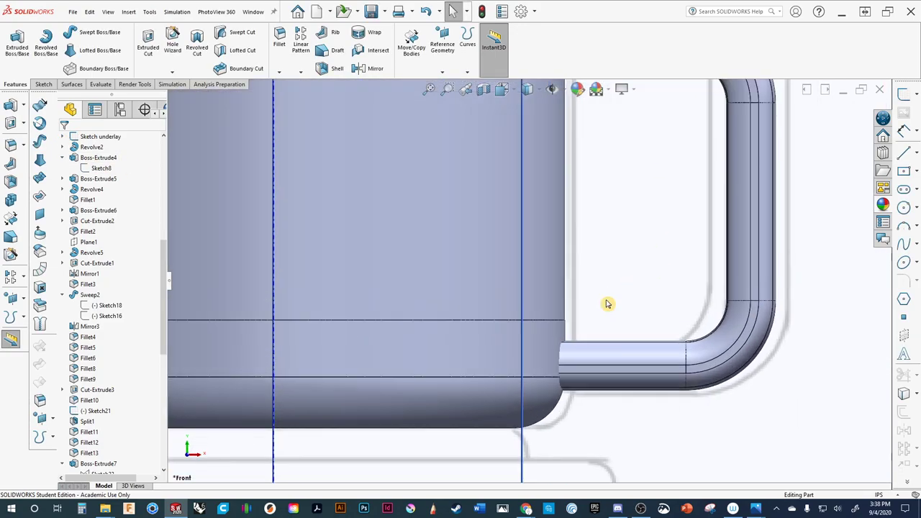
scroll(594, 298, "up", 4)
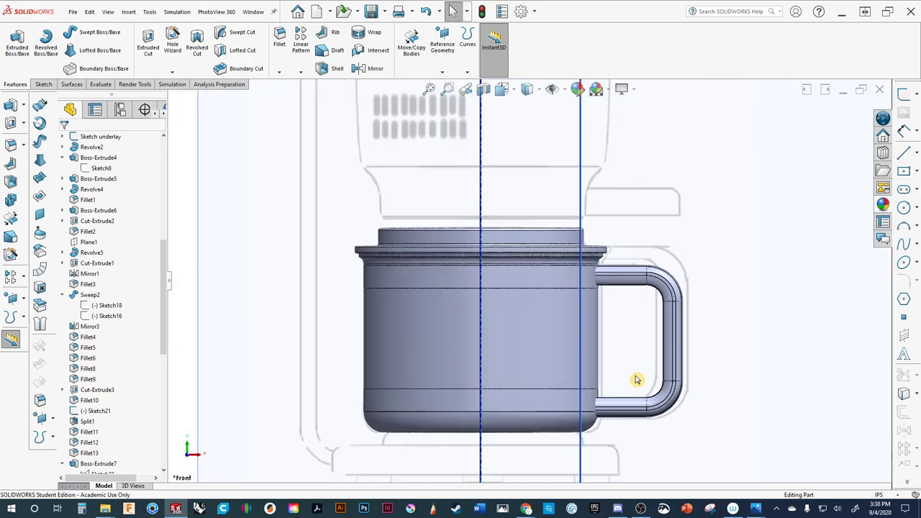
scroll(636, 380, "down", 3)
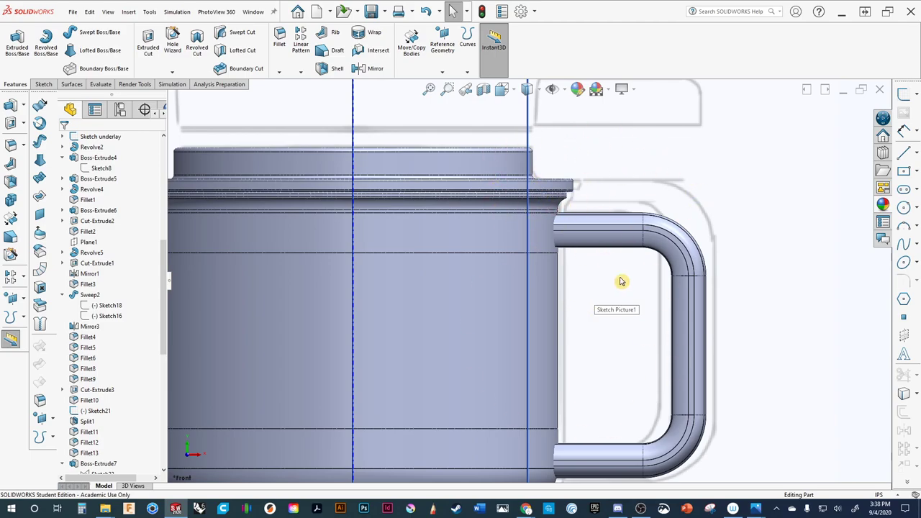
scroll(621, 281, "up", 2)
scroll(598, 439, "down", 2)
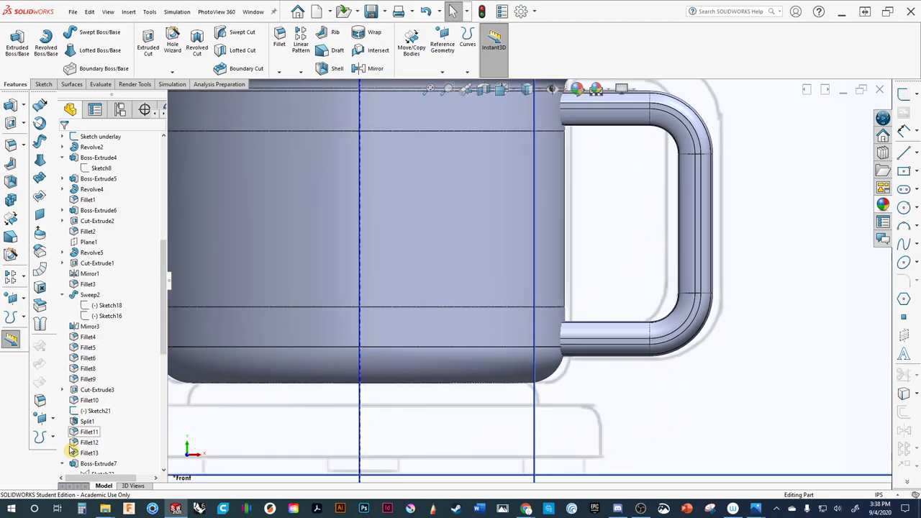
Open the handle's sweep path sketch and shift its upper horizontal line slightly down toward the middle of the upper band.
scroll(75, 454, "down", 10)
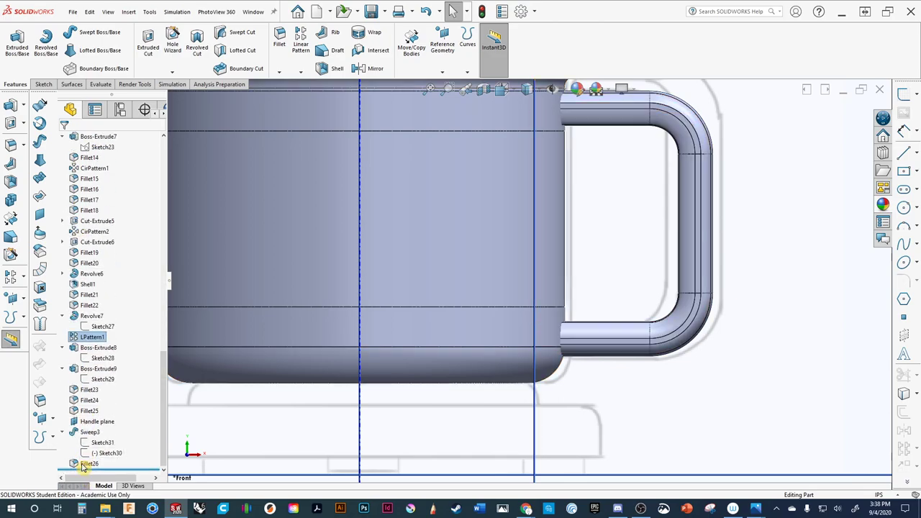
left_click(85, 443)
left_click(96, 452)
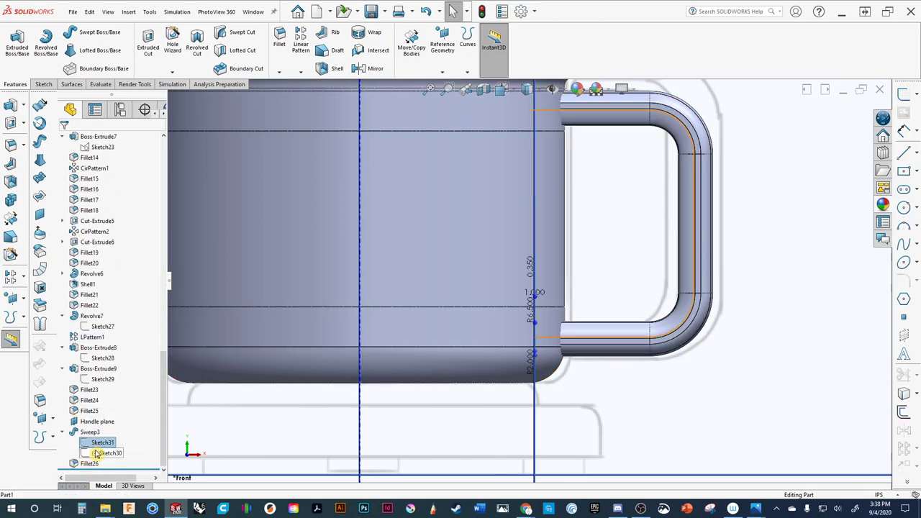
left_click(105, 421)
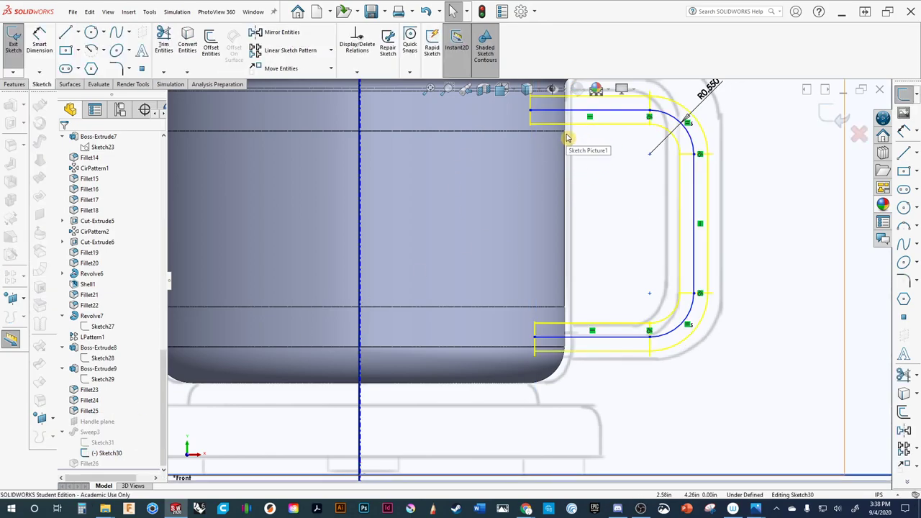
scroll(577, 217, "down", 2)
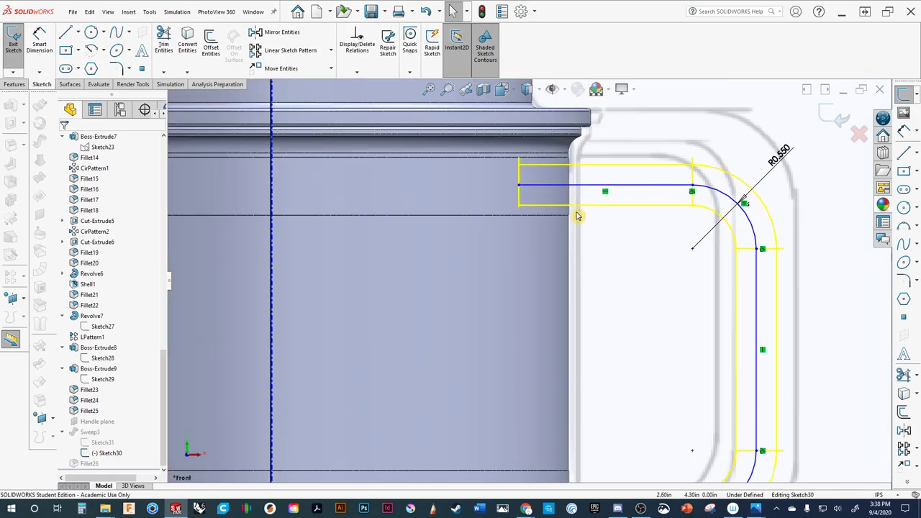
left_click(531, 190)
left_click_drag(531, 190, 534, 190)
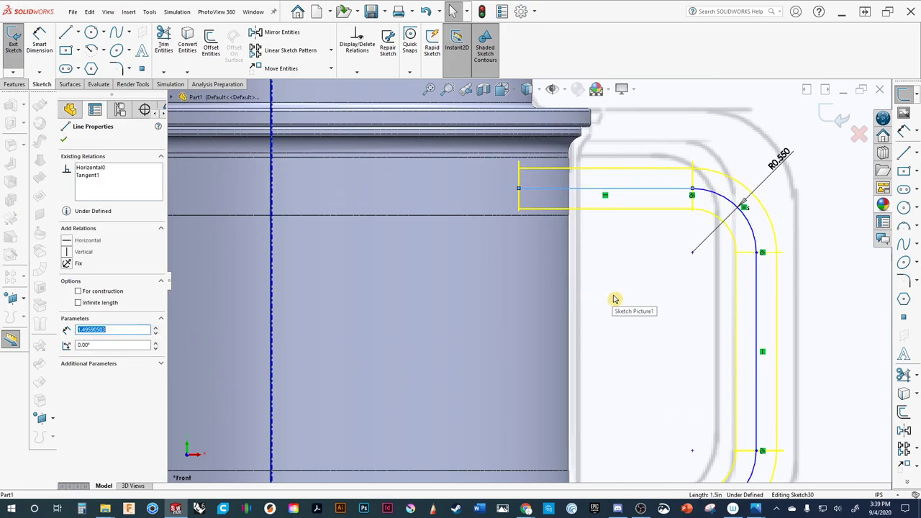
Raise the lower horizontal line of the handle path within the base band and rebuild the model.
scroll(616, 292, "up", 2)
scroll(561, 220, "down", 2)
scroll(559, 422, "down", 2)
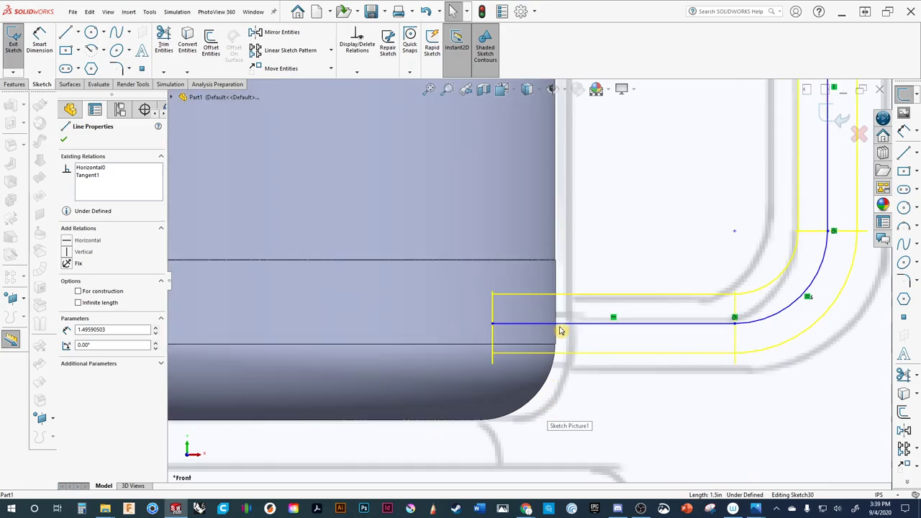
left_click_drag(562, 324, 562, 302)
scroll(539, 301, "up", 5)
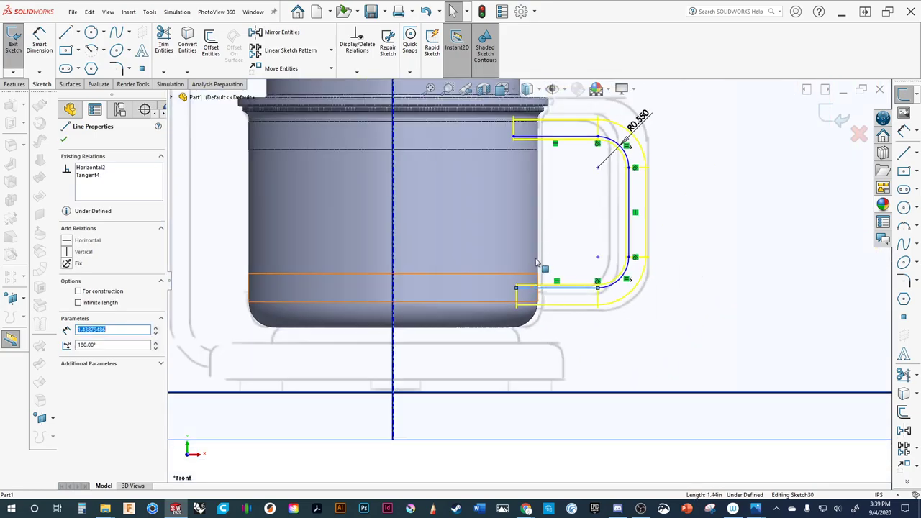
scroll(540, 315, "down", 3)
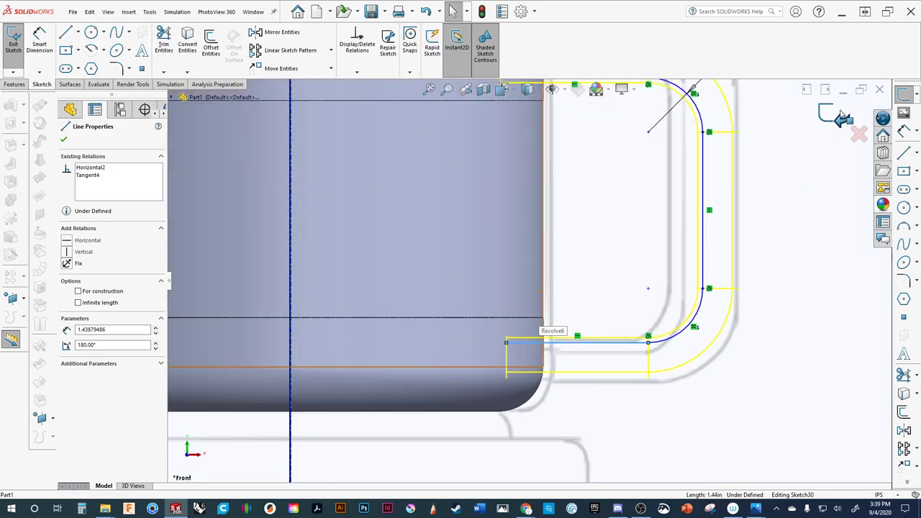
key("ctrl+b")
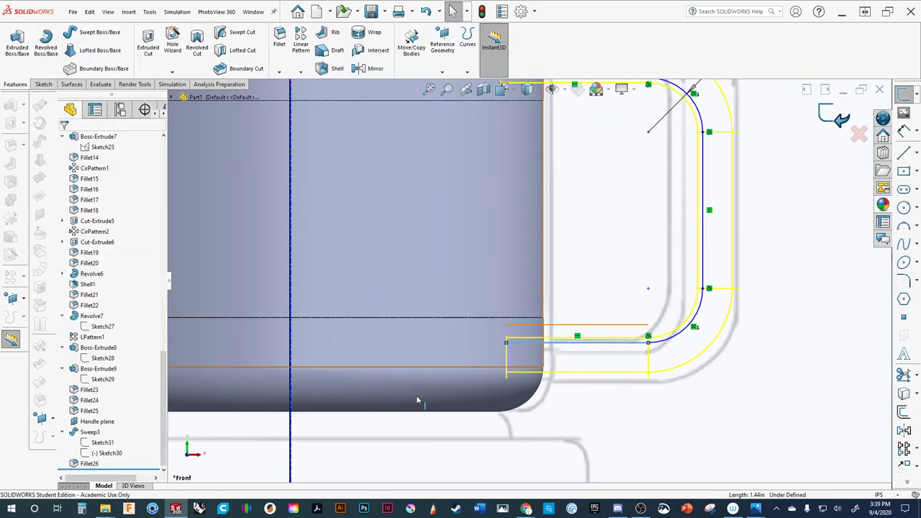
Inspect in 3D how the rebuilt handle meets the upper and lower bands of the pot.
middle_click_drag(545, 183, 575, 197, "ctrl")
key("ctrl+7")
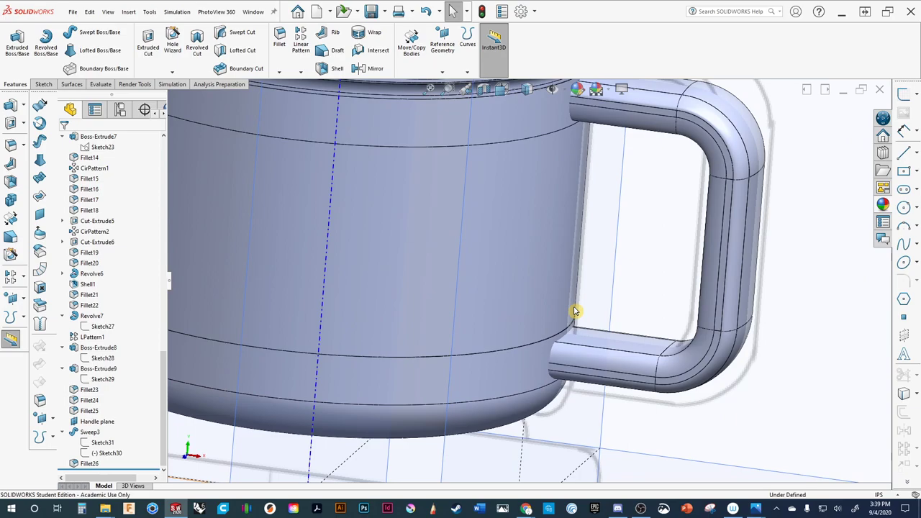
scroll(558, 209, "up", 5)
scroll(568, 226, "down", 2)
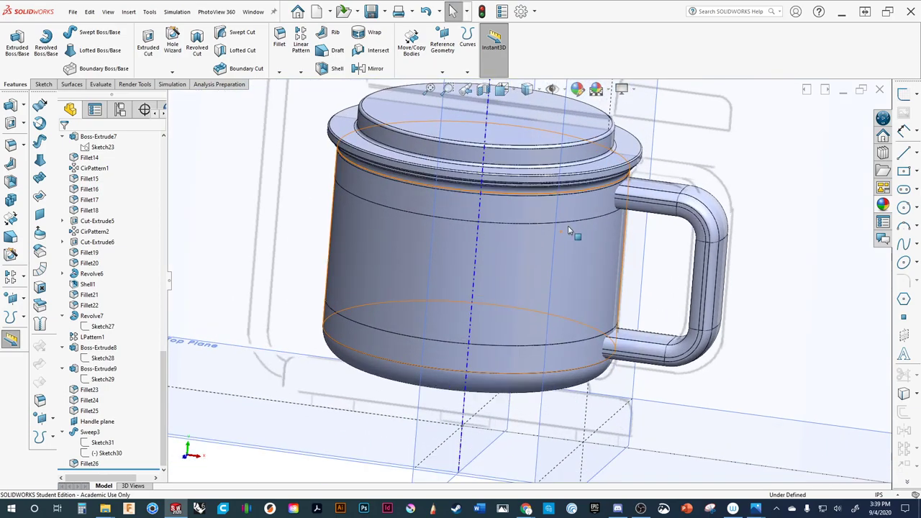
scroll(567, 228, "down", 2)
scroll(494, 237, "up", 4)
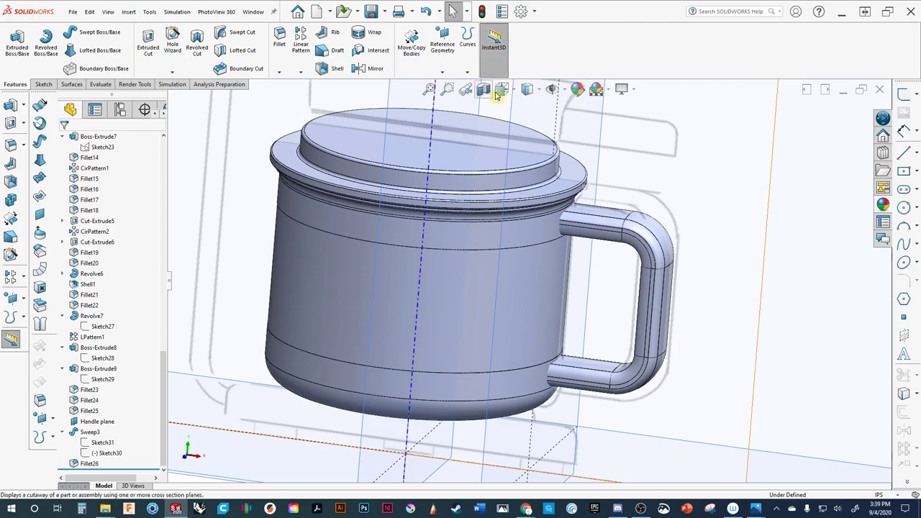
Switch the model display to Hidden Lines Visible and examine the handle ends inside the pot wall.
left_click(540, 93)
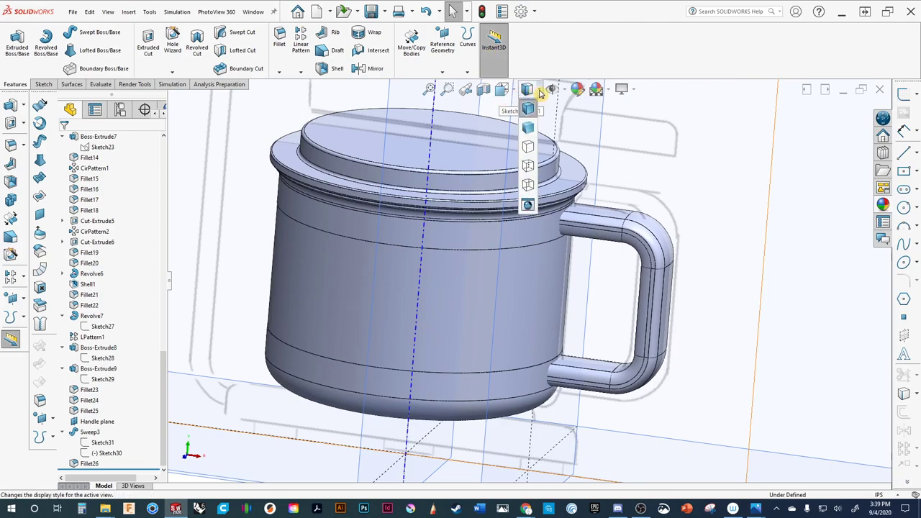
left_click(528, 167)
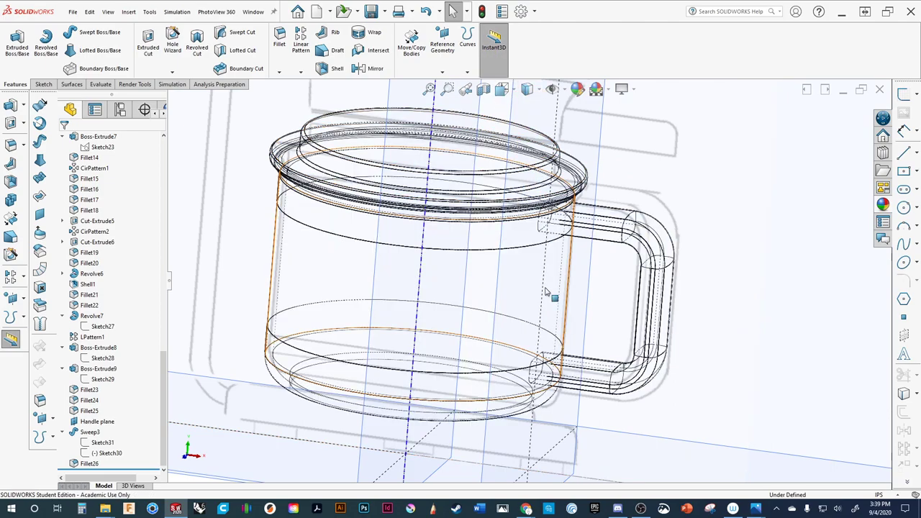
scroll(558, 232, "down", 2)
middle_click_drag(557, 232, 653, 277)
middle_click_drag(306, 328, 330, 327, "ctrl")
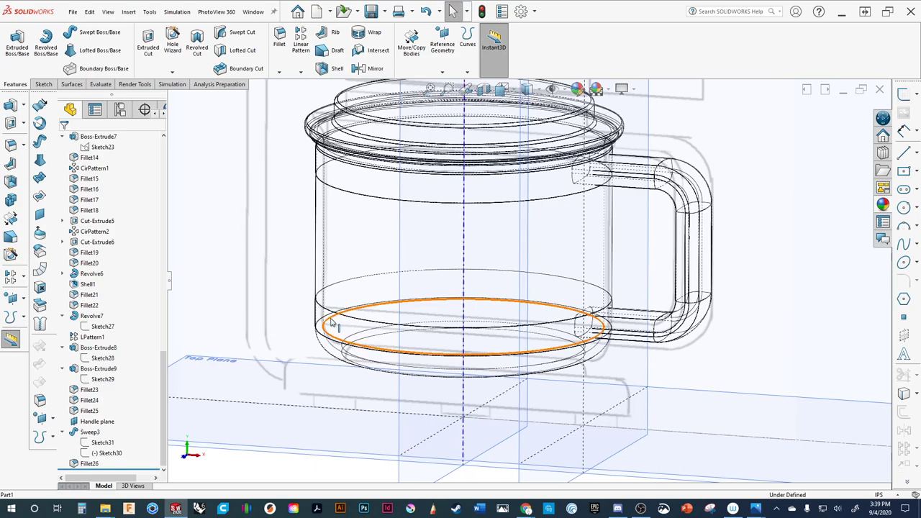
middle_click_drag(530, 257, 643, 269, "ctrl")
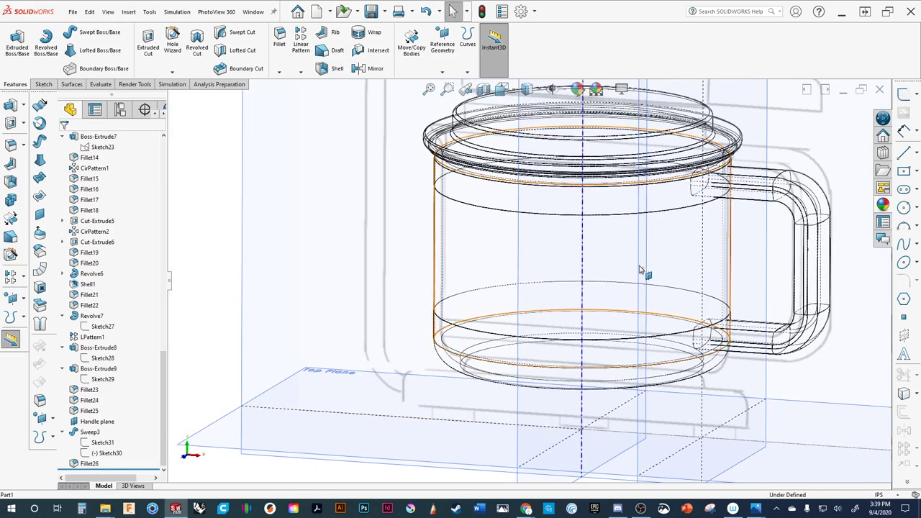
scroll(397, 312, "up", 5)
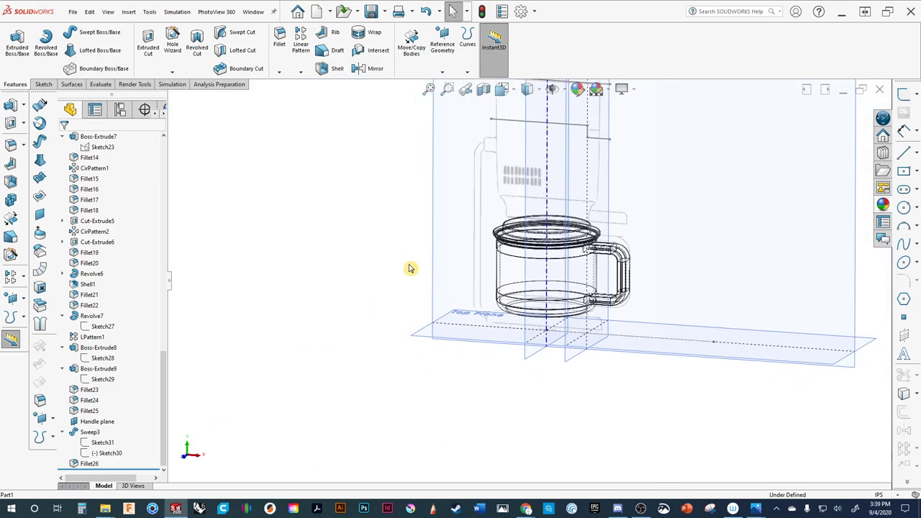
left_click(396, 370)
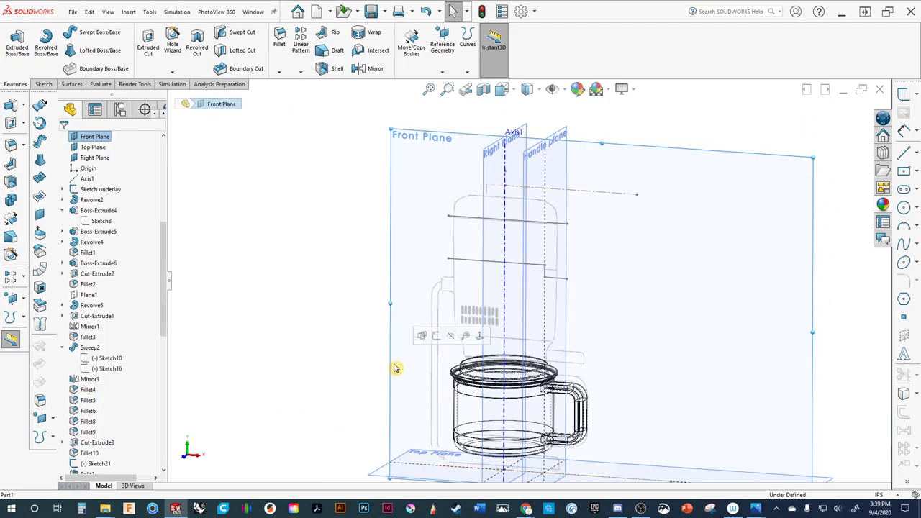
left_click(443, 338)
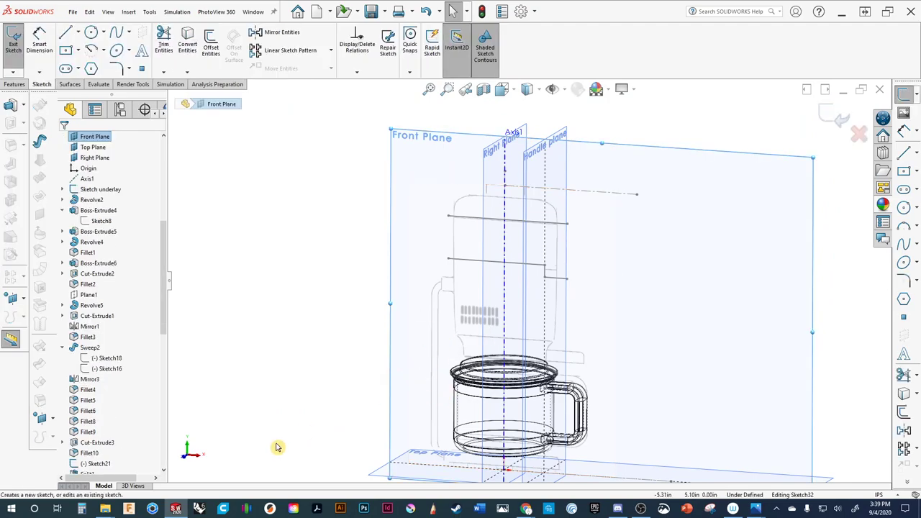
scroll(499, 404, "down", 8)
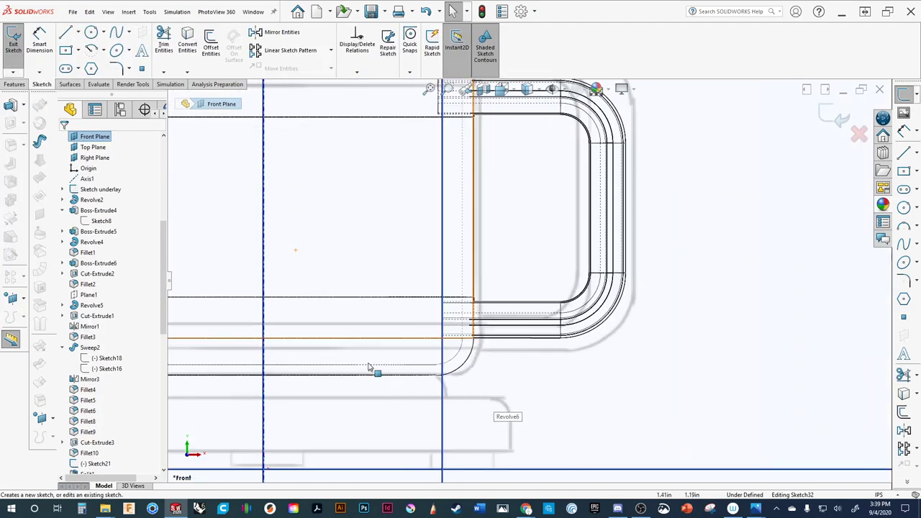
scroll(436, 300, "down", 5)
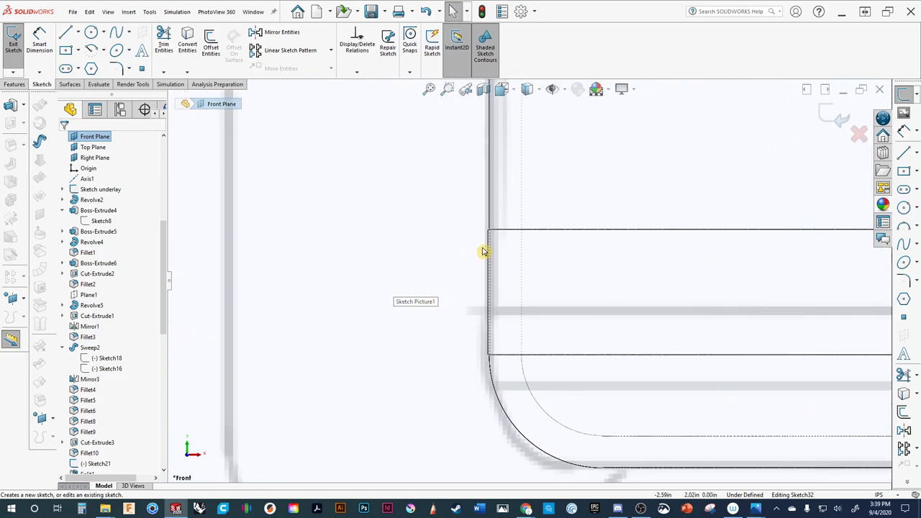
scroll(580, 238, "up", 10)
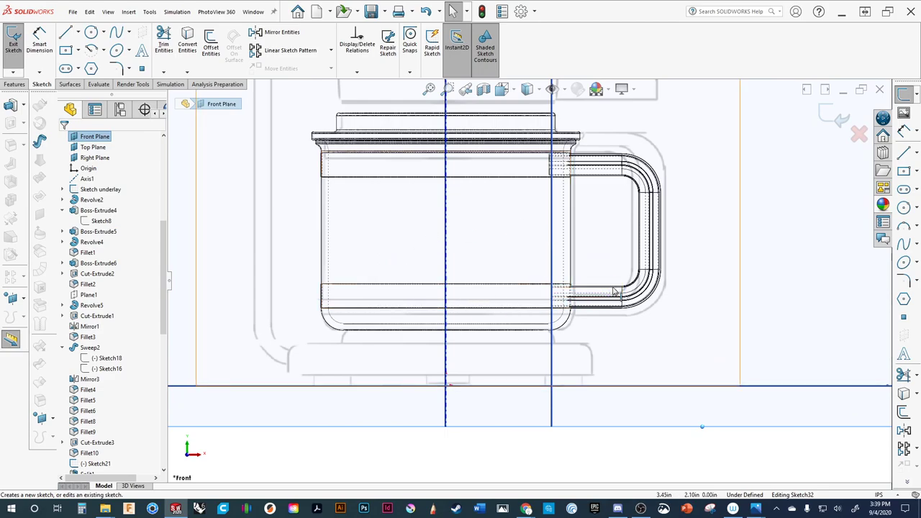
scroll(327, 311, "down", 10)
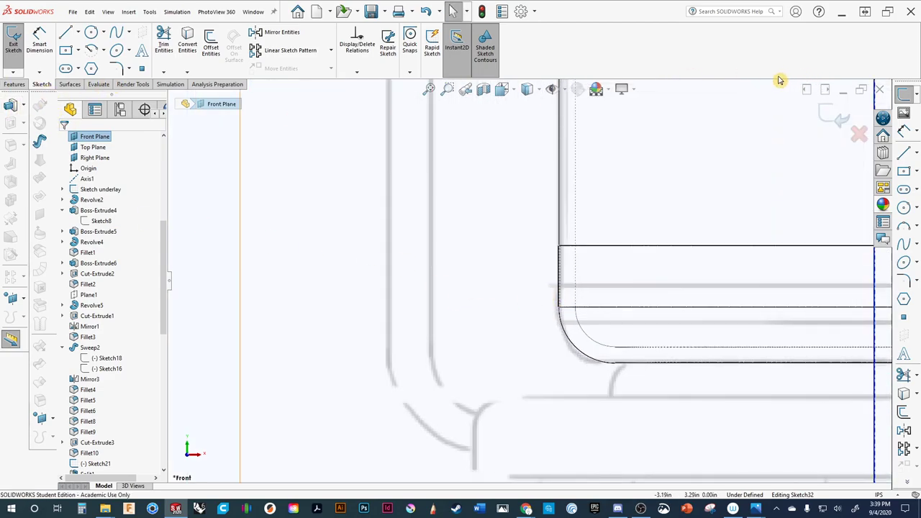
left_click(838, 116)
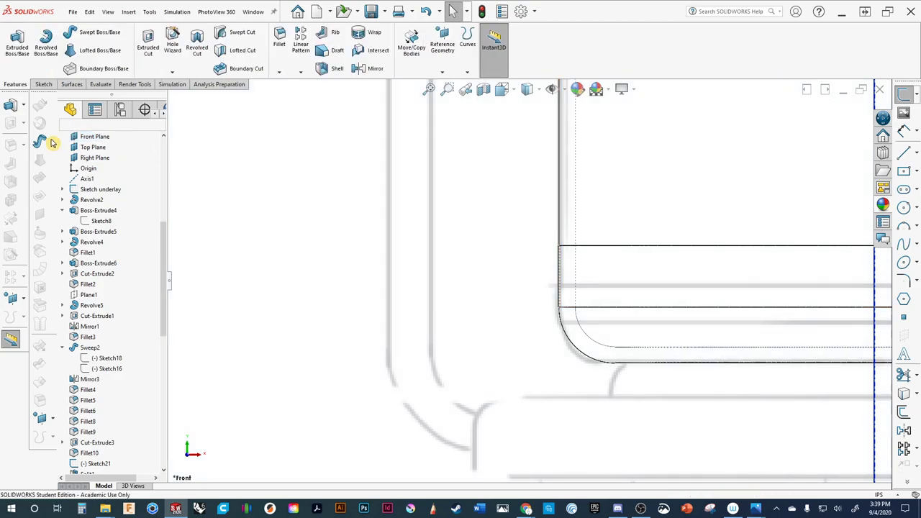
left_click(22, 125)
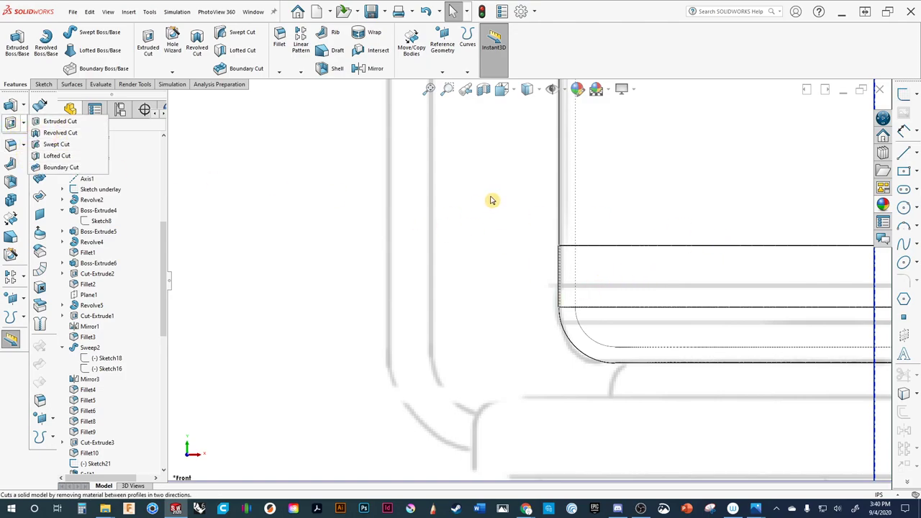
scroll(415, 236, "up", 5)
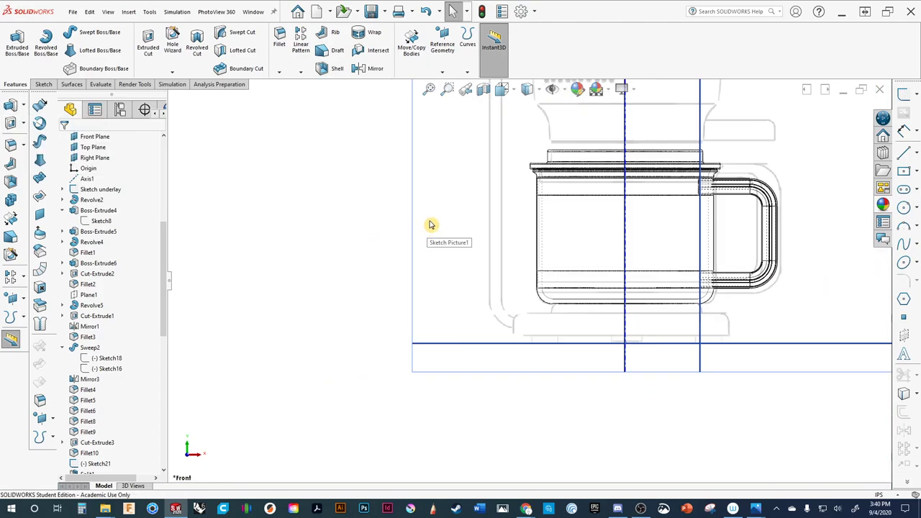
Sketch a vertical line about 0.50 in long on the Front Plane along the base band's outer edge, between its upper and lower corners.
left_click(489, 205)
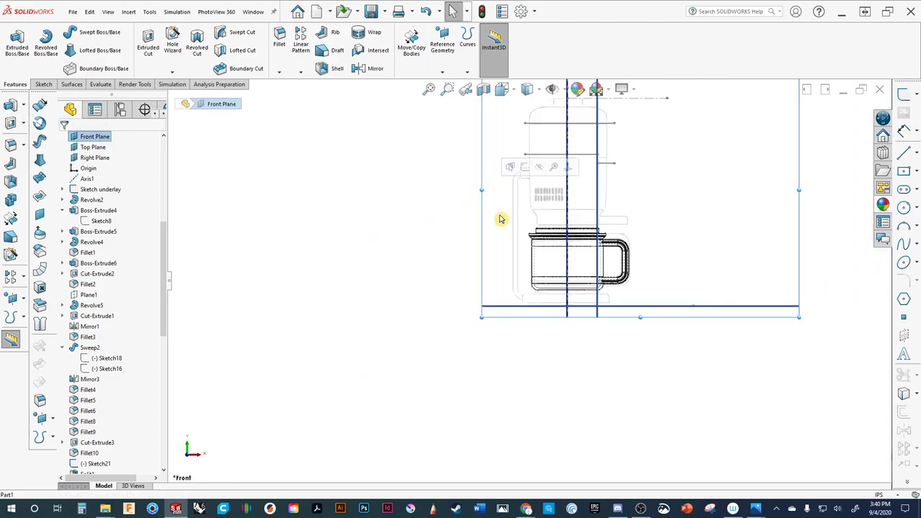
scroll(539, 247, "down", 5)
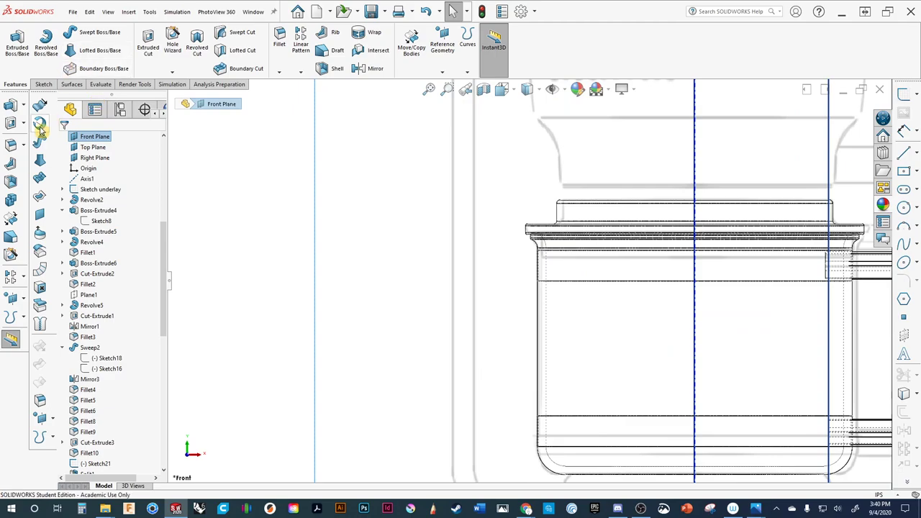
left_click(905, 101)
scroll(547, 227, "down", 5)
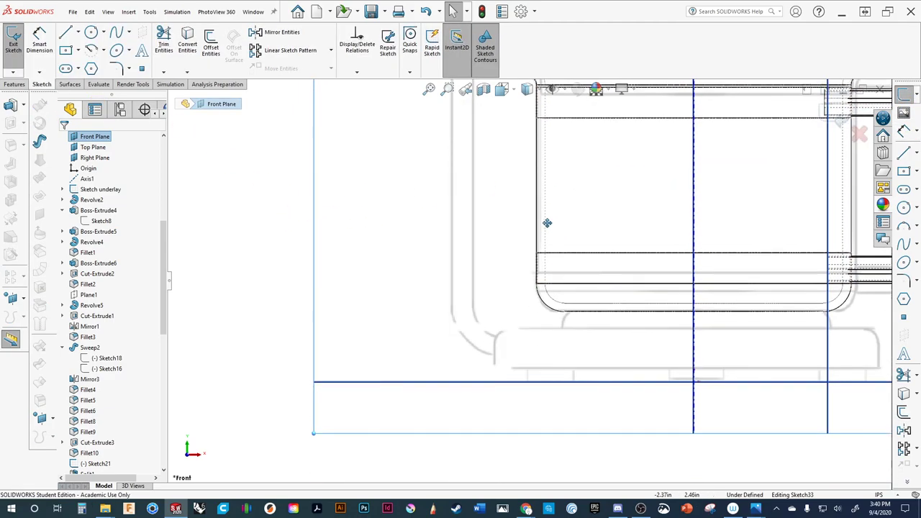
scroll(546, 244, "down", 3)
scroll(496, 275, "down", 3)
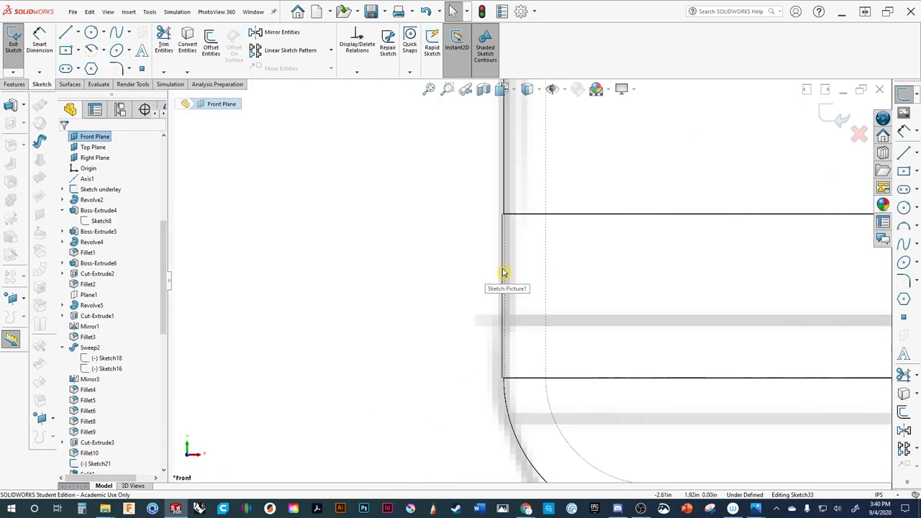
key("l")
scroll(520, 266, "down", 4)
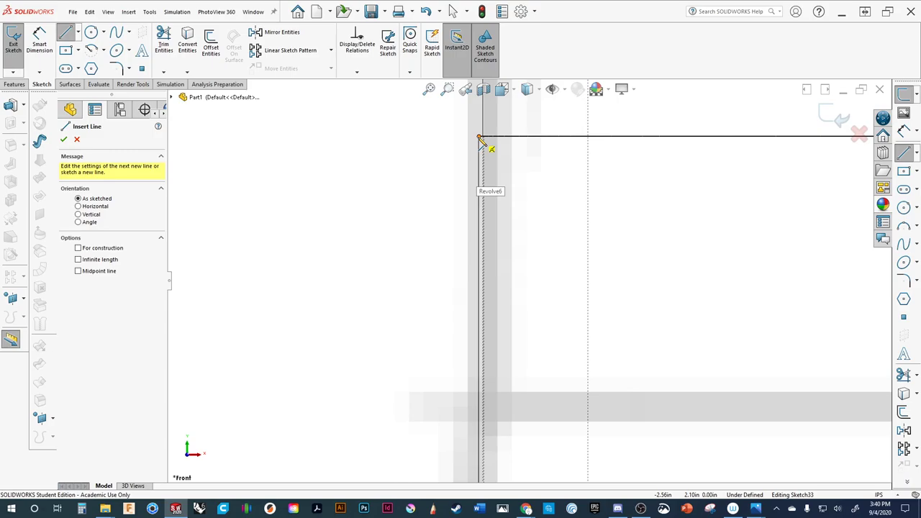
left_click(481, 138)
scroll(481, 259, "up", 3)
scroll(514, 314, "down", 3)
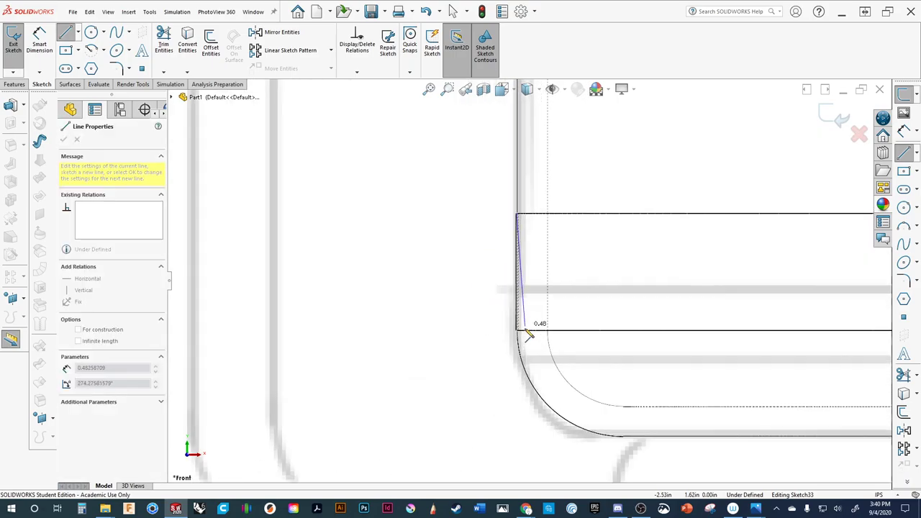
scroll(527, 334, "down", 3)
left_click(509, 320)
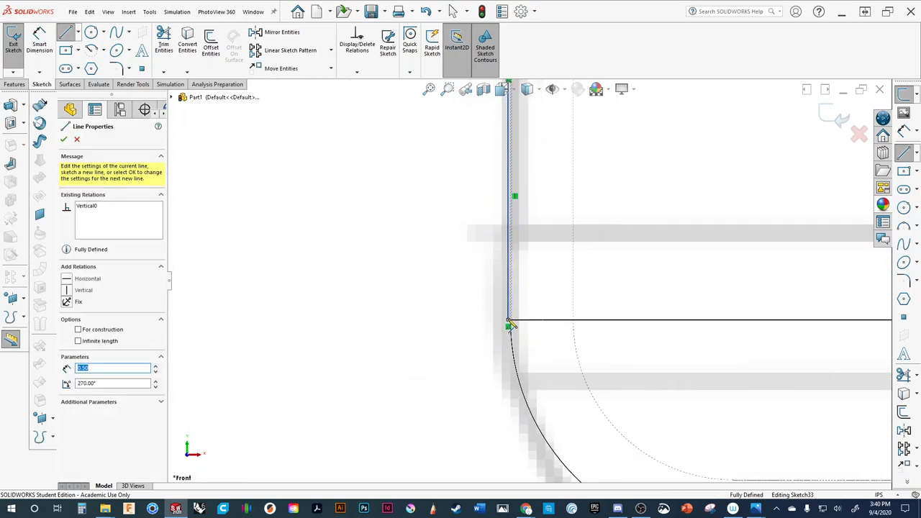
scroll(469, 310, "up", 5)
key("Escape")
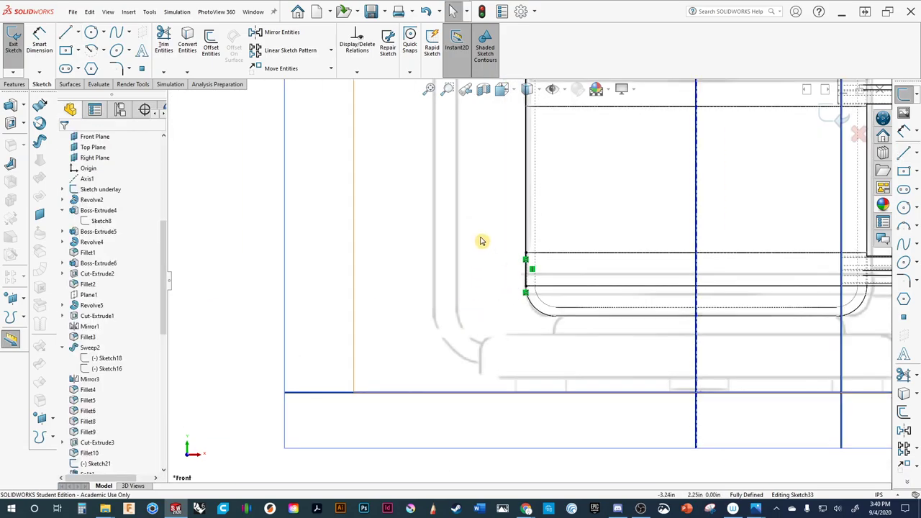
Set up a 360-degree revolved cut of the sketched line about the pot's vertical centerline.
scroll(460, 285, "up", 5)
middle_click_drag(460, 275, 210, 278)
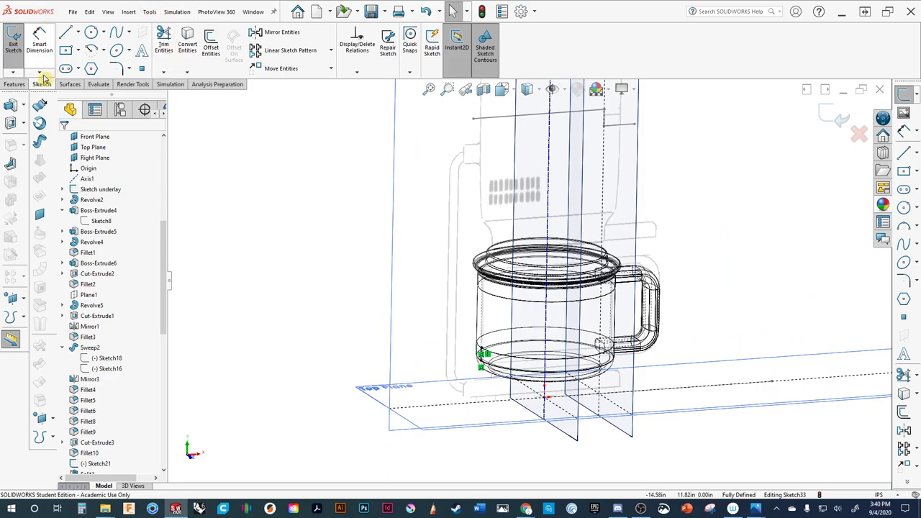
left_click(24, 124)
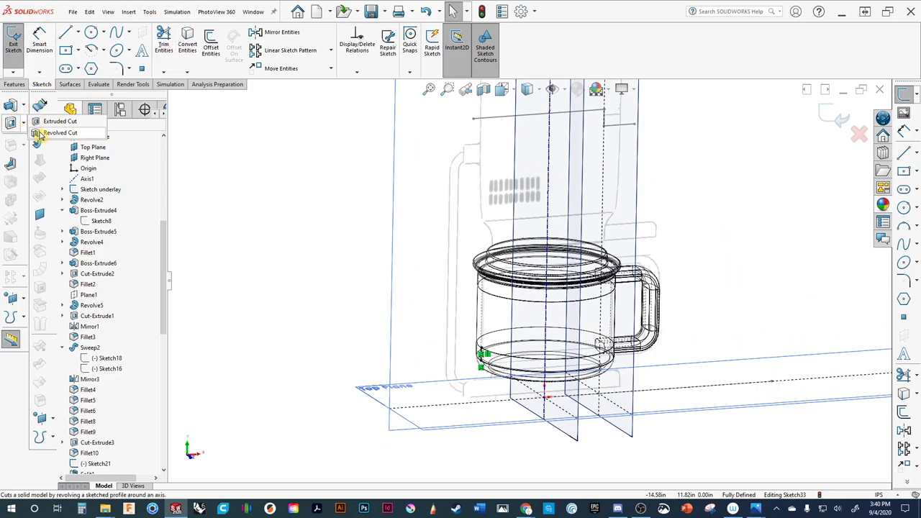
left_click(43, 134)
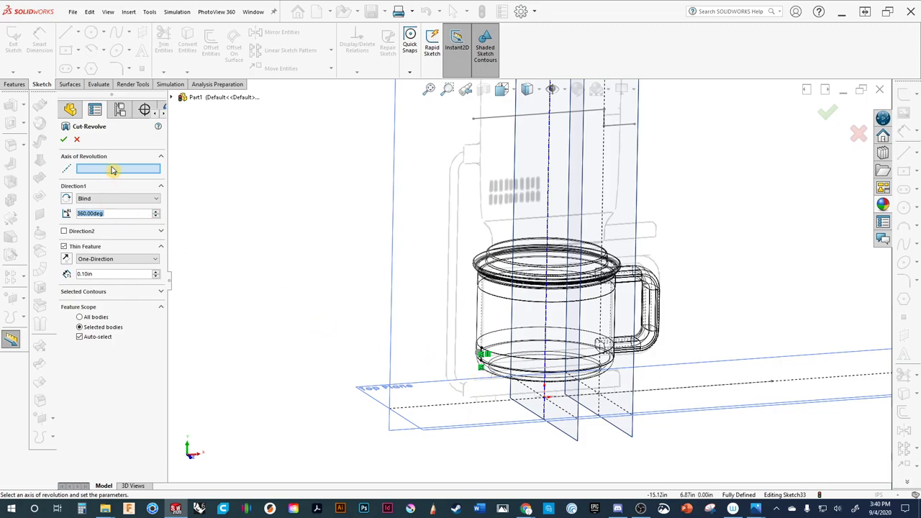
left_click(552, 147)
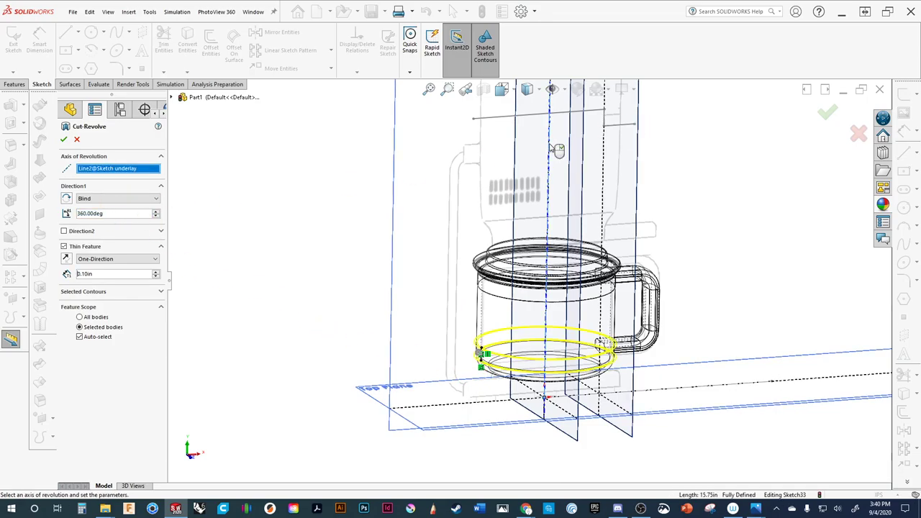
Try to complete the revolved cut with the thin feature option turned off.
scroll(582, 353, "down", 5)
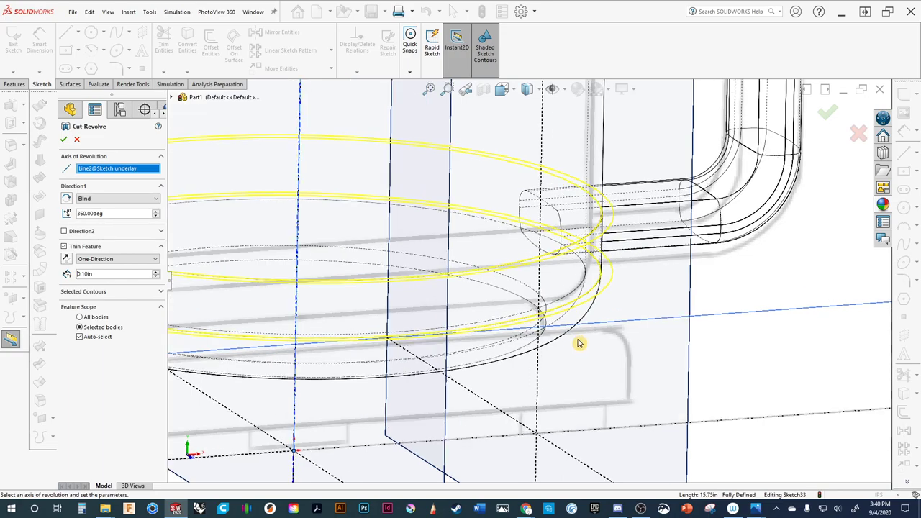
middle_click_drag(565, 334, 598, 343, "ctrl")
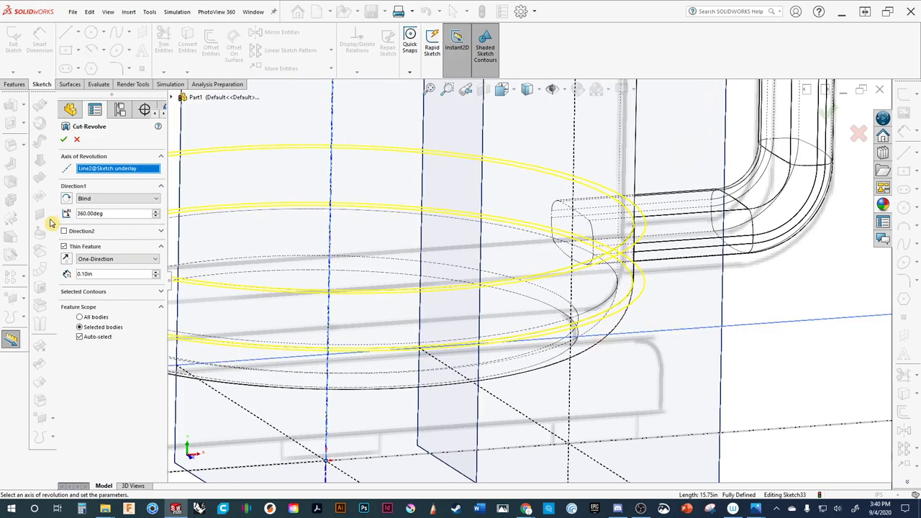
left_click(63, 247)
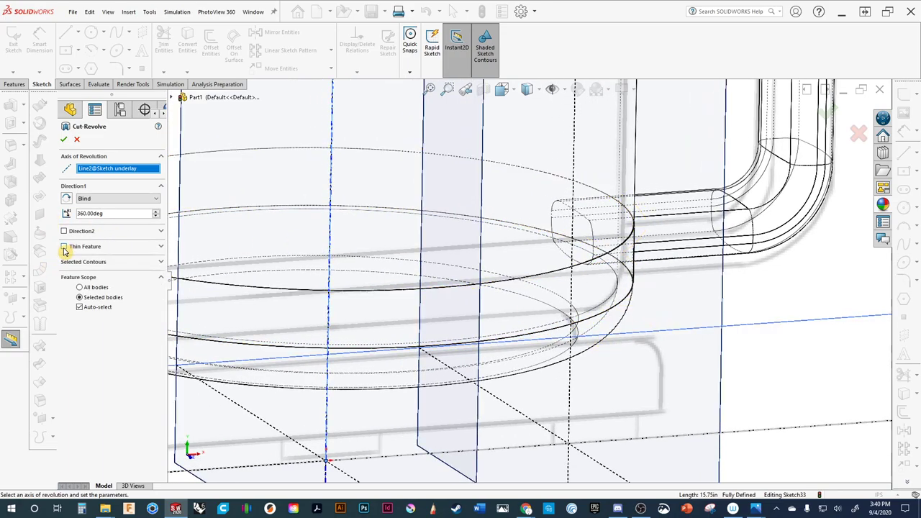
left_click(64, 247)
left_click(63, 246)
scroll(425, 245, "down", 3)
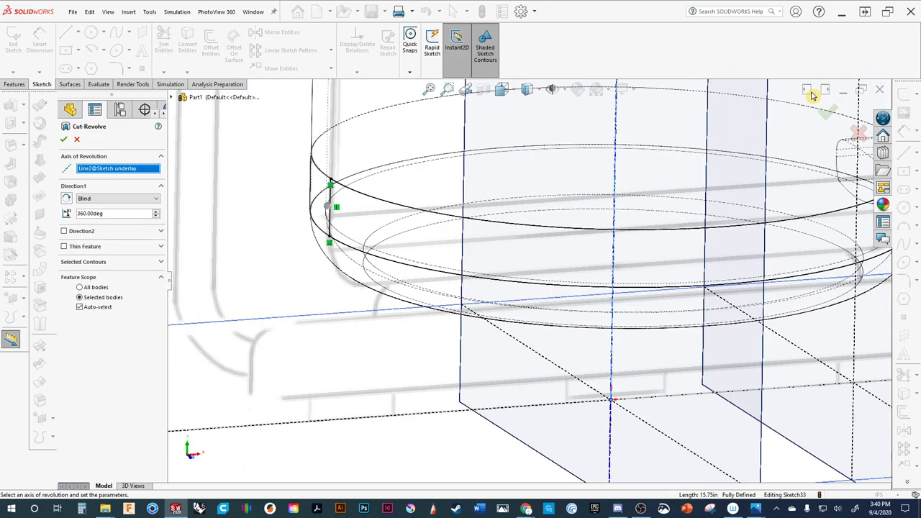
left_click(828, 115)
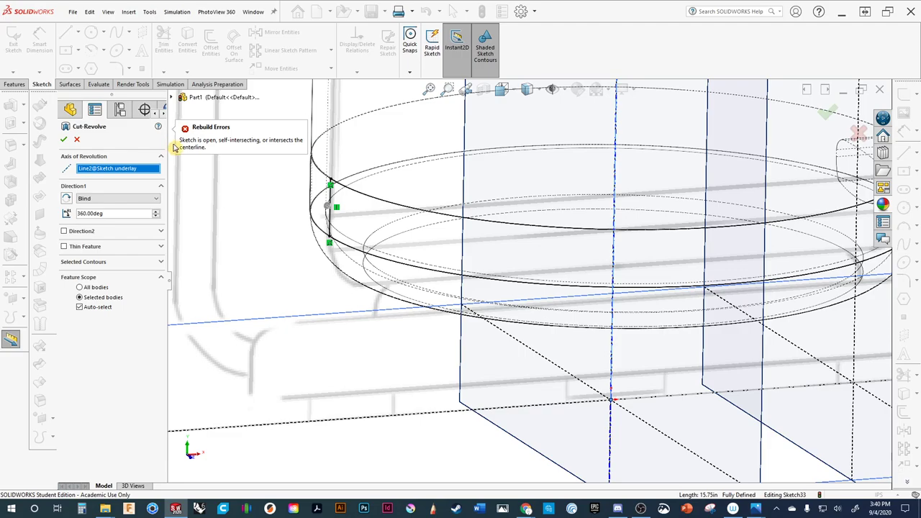
left_click(64, 247)
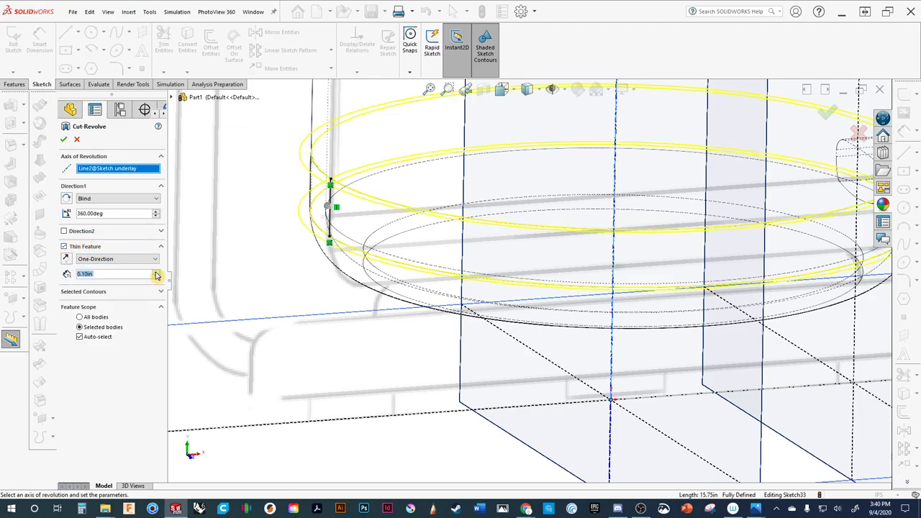
Reverse the thin cut toward the inside of the pot and set its thickness to 0.80 in.
left_click(155, 273)
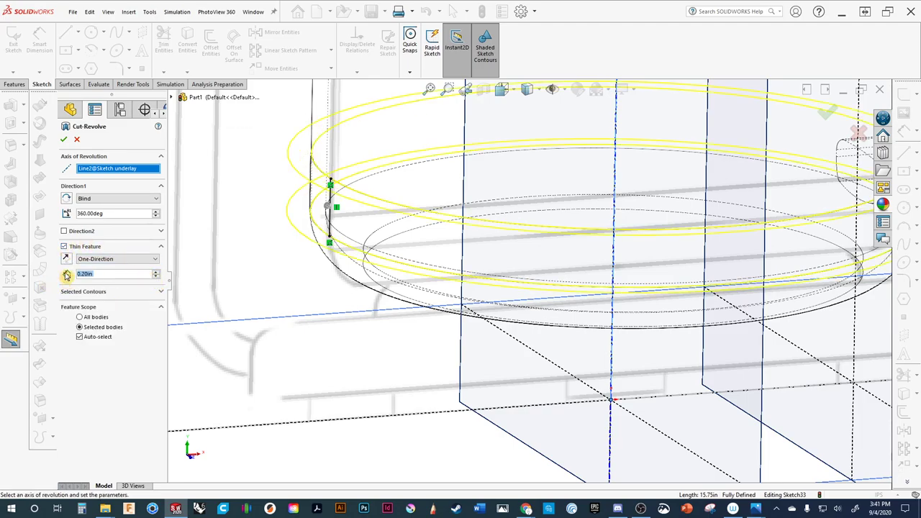
left_click(158, 277)
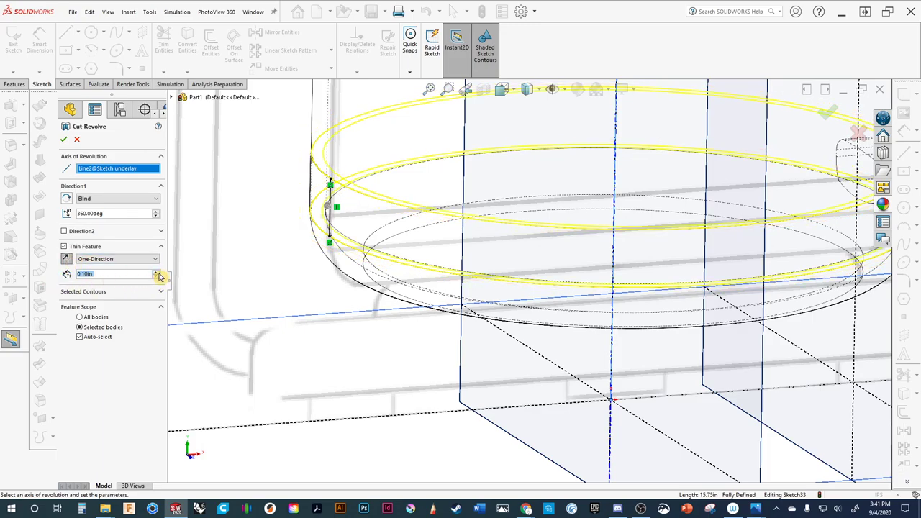
scroll(158, 274, "up", 7)
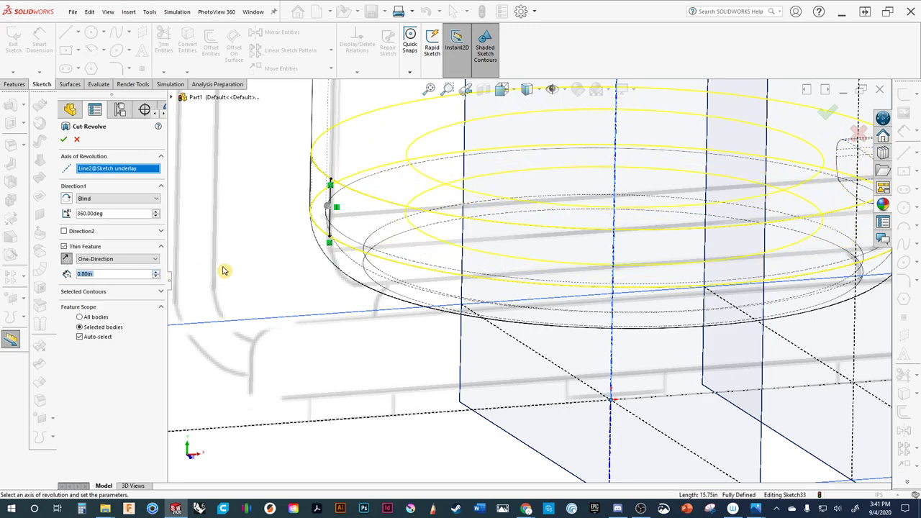
middle_click_drag(471, 229, 604, 190)
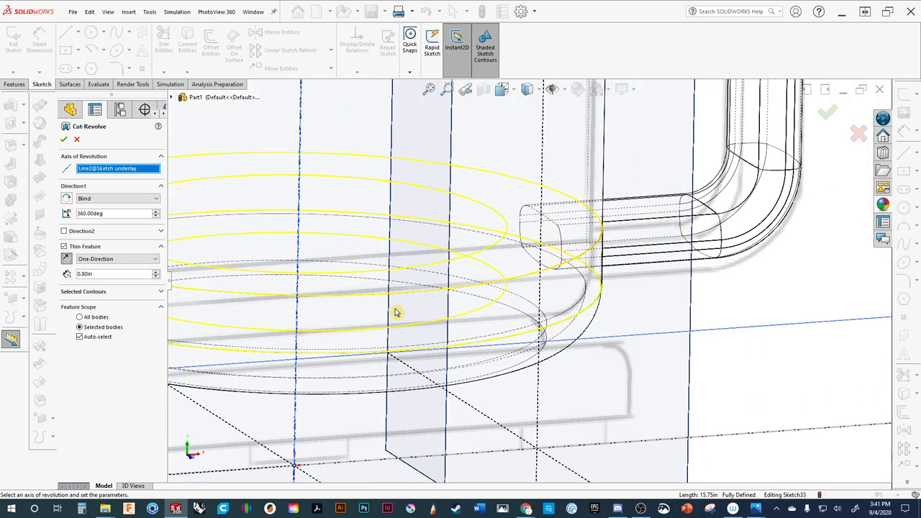
Turn off automatic body selection, restrict the cut to the handle body, and complete the feature.
left_click(80, 337)
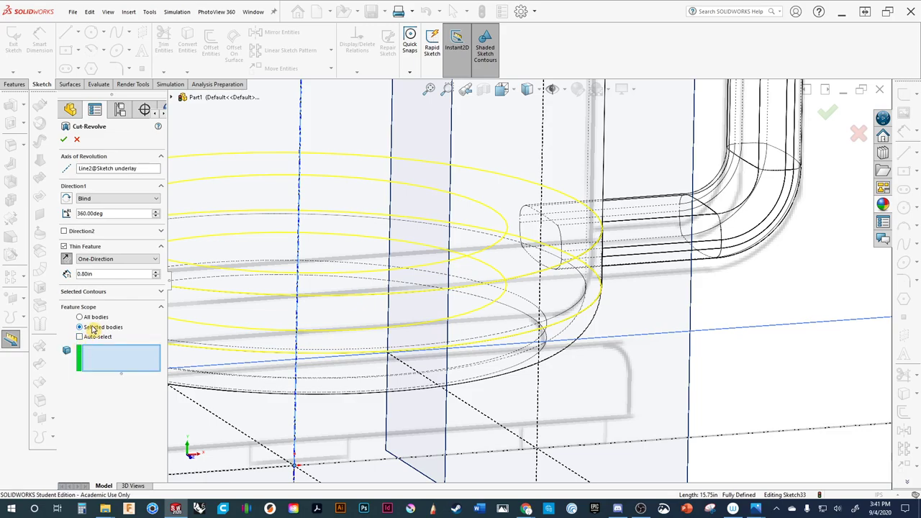
left_click(752, 230)
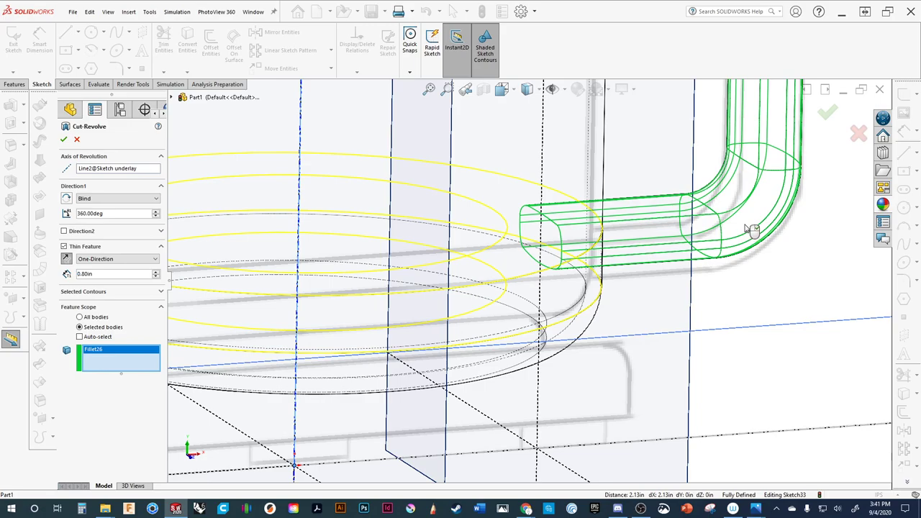
key("Return")
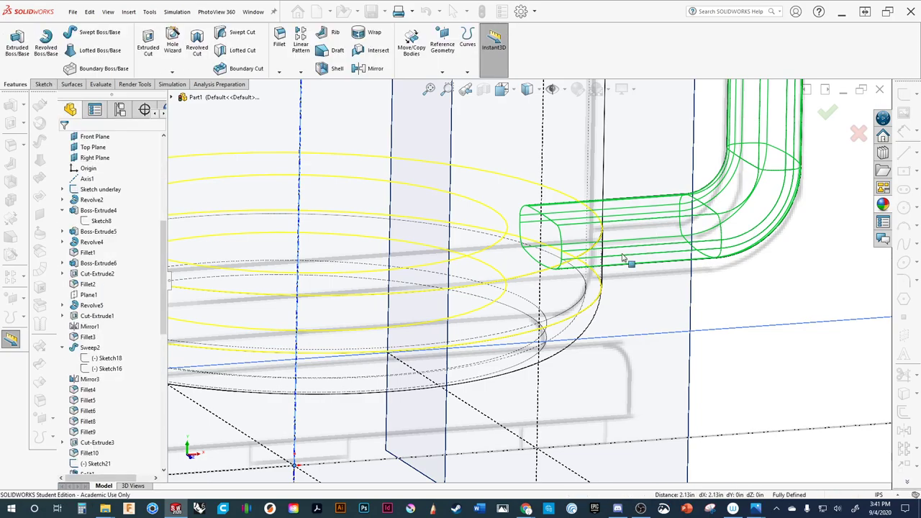
Open the sketch of the thin revolved cut for editing.
scroll(616, 251, "down", 3)
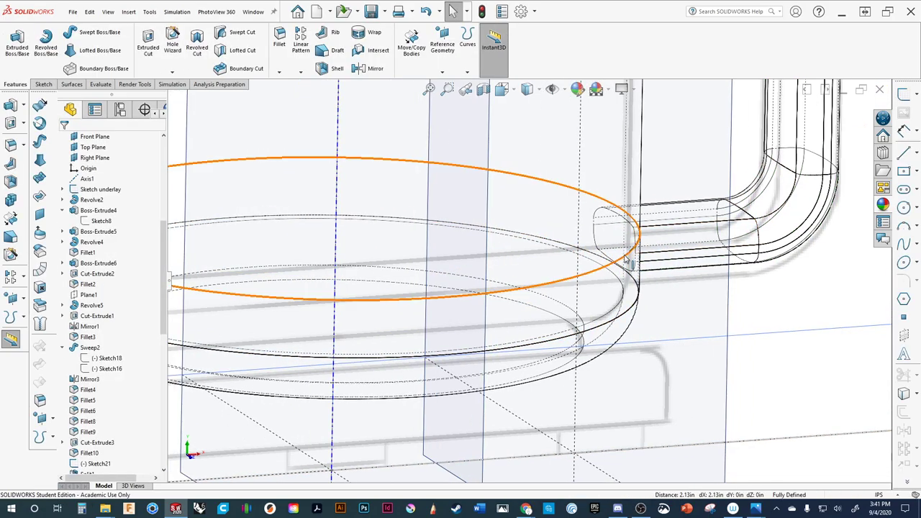
scroll(665, 228, "up", 5)
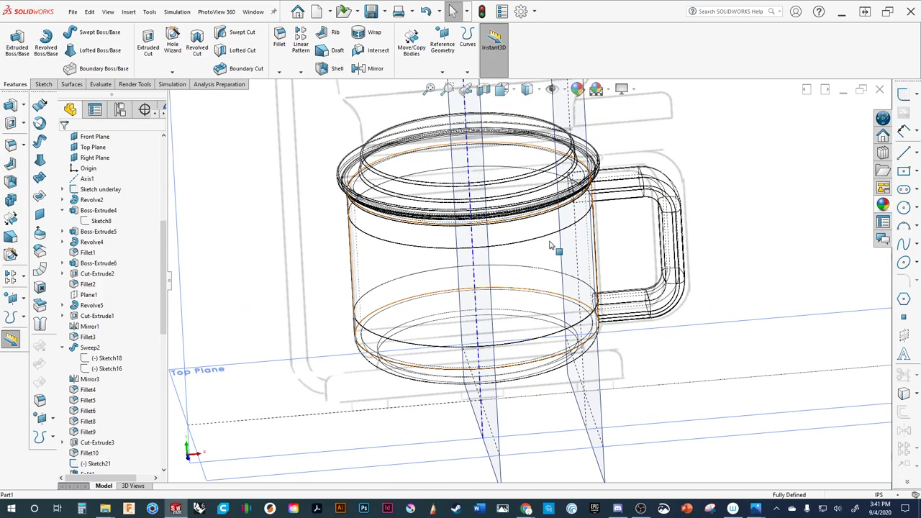
middle_click_drag(550, 247, 559, 205)
scroll(558, 204, "down", 5)
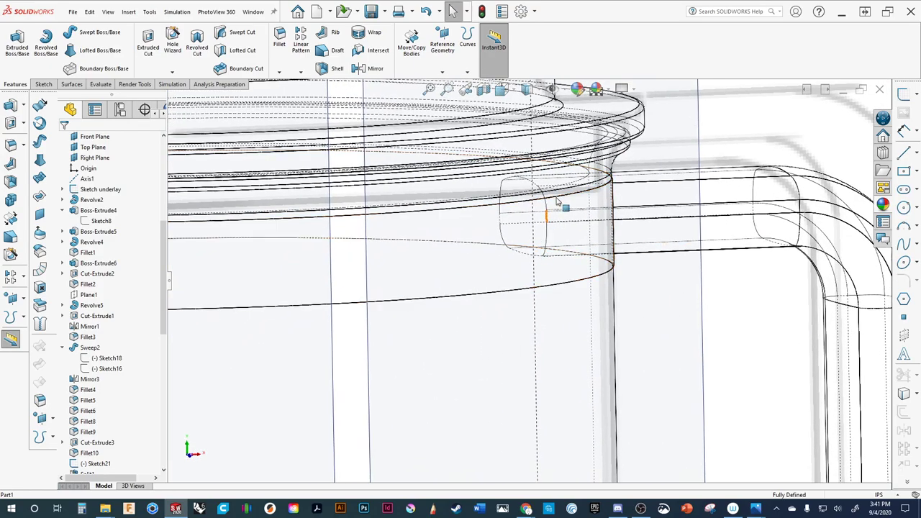
scroll(525, 262, "up", 5)
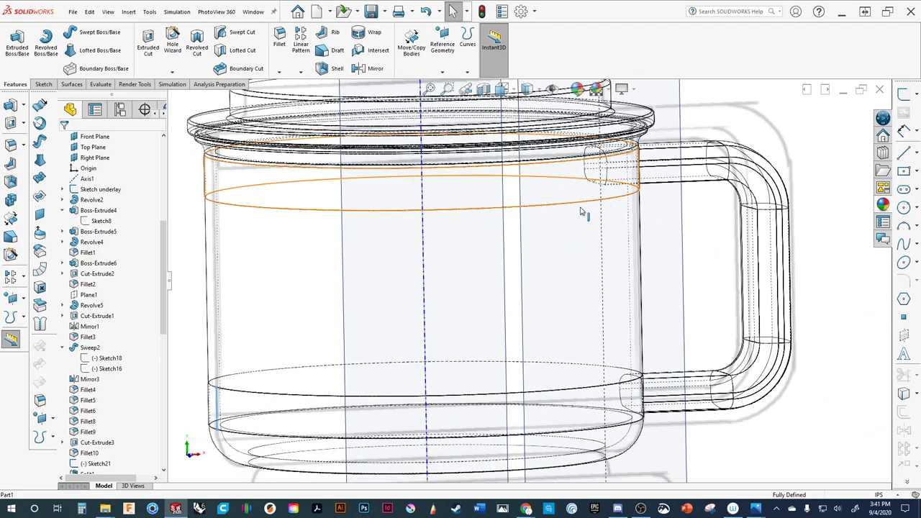
left_click_drag(162, 329, 163, 437)
left_click(63, 464)
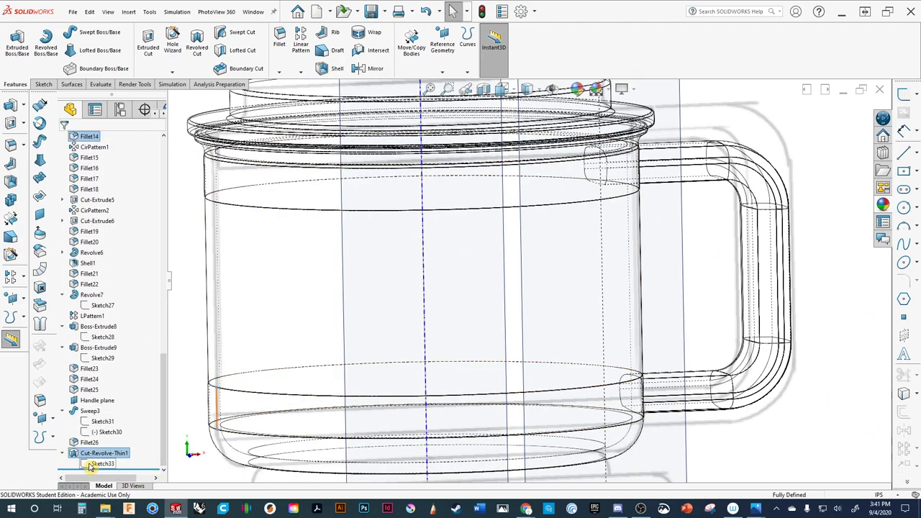
left_click(92, 464)
left_click(98, 435)
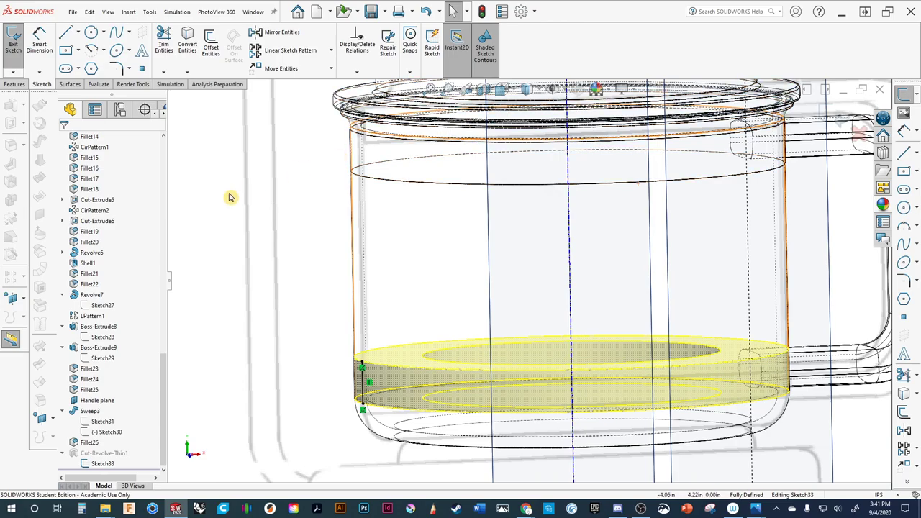
Extend the cut profile with a vertical line up the pot wall to the start of the curved neck, and exit the sketch.
scroll(411, 391, "down", 5)
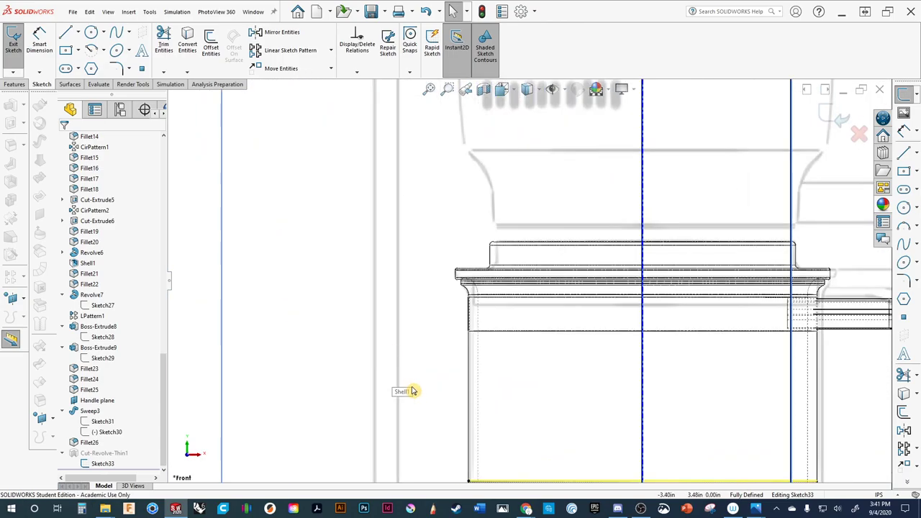
scroll(385, 391, "down", 5)
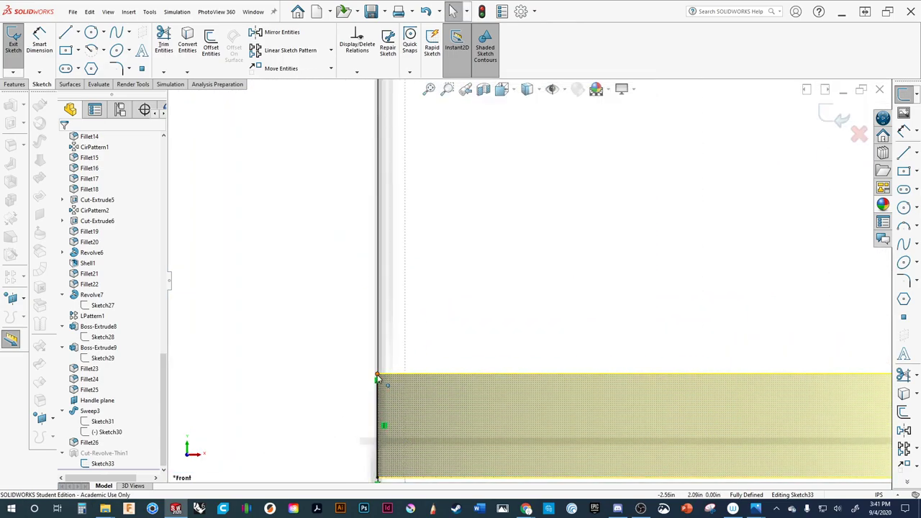
left_click(65, 34)
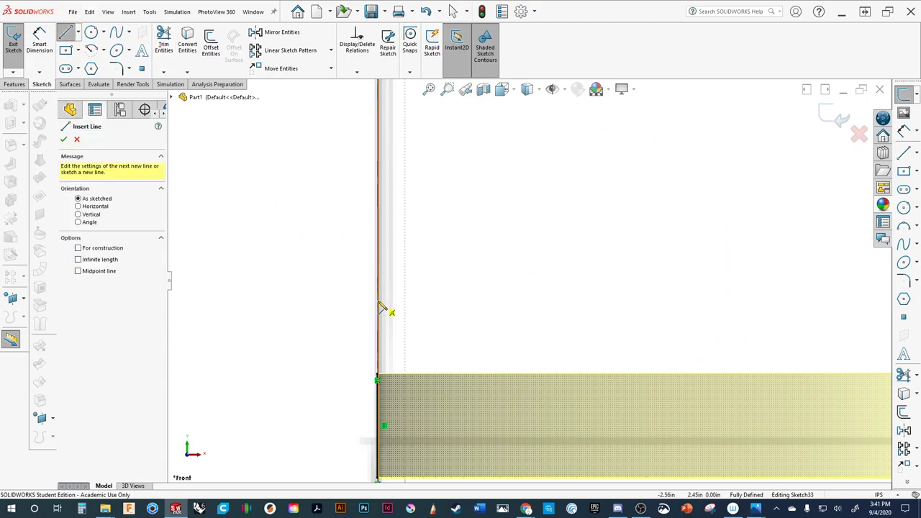
left_click(377, 377)
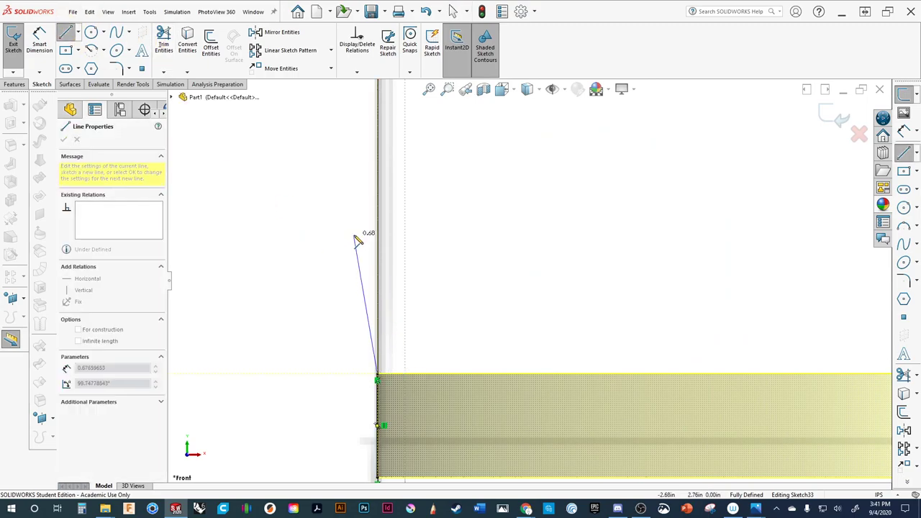
scroll(355, 237, "up", 3)
scroll(467, 208, "down", 4)
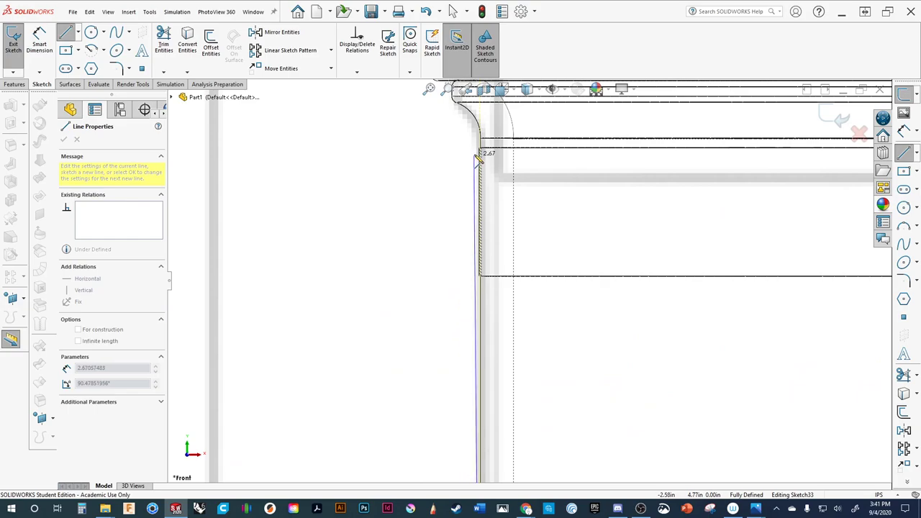
left_click(481, 137)
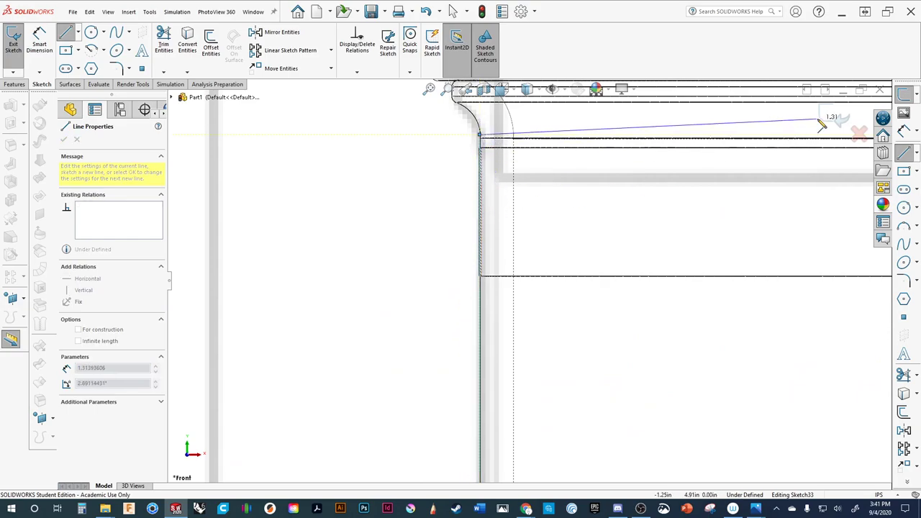
key("Escape")
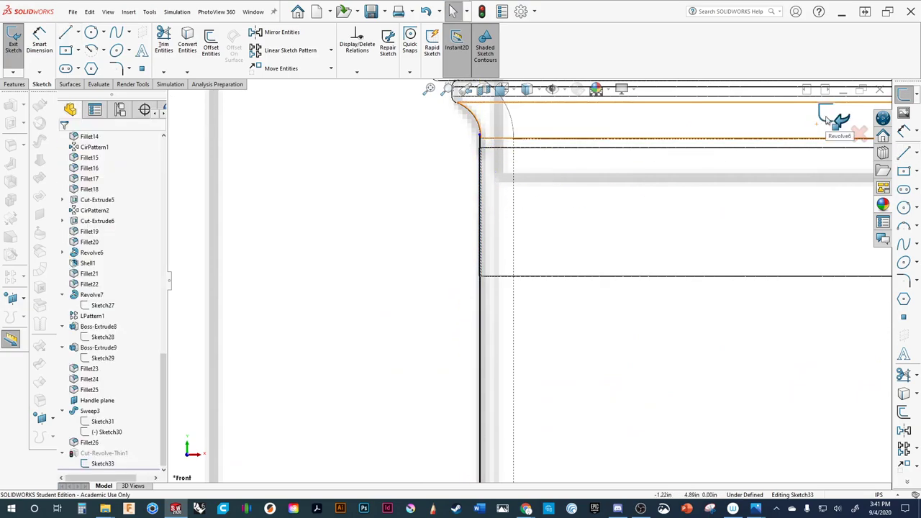
left_click(828, 117)
scroll(484, 258, "up", 5)
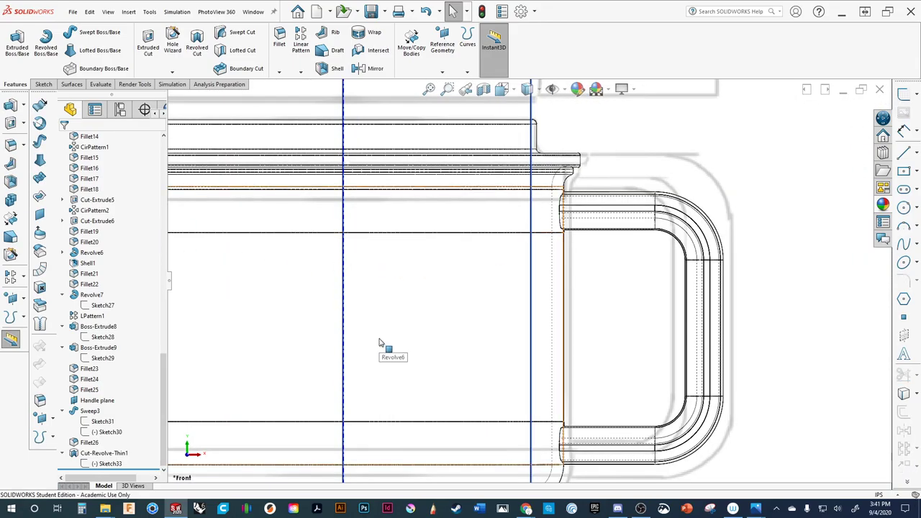
Display the model as shaded with edges and inspect where the handle meets the pot wall.
key("ctrl+7")
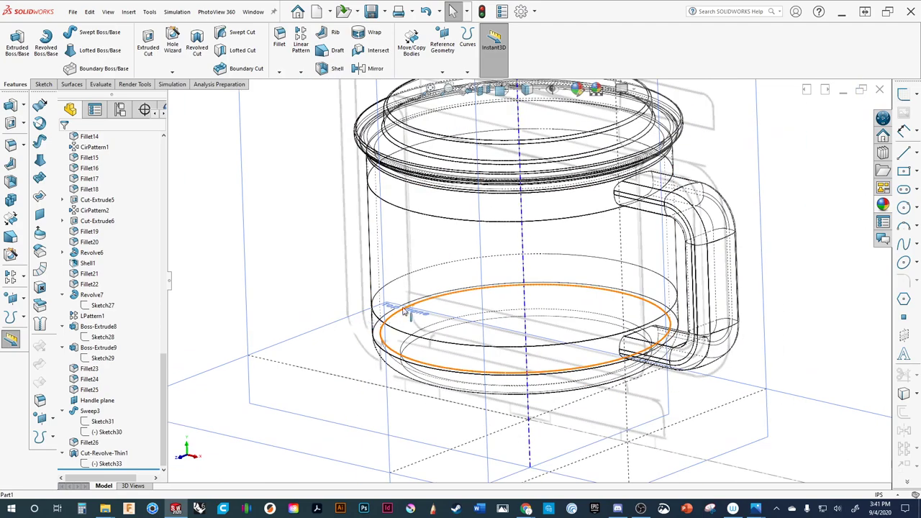
middle_click_drag(404, 311, 370, 323)
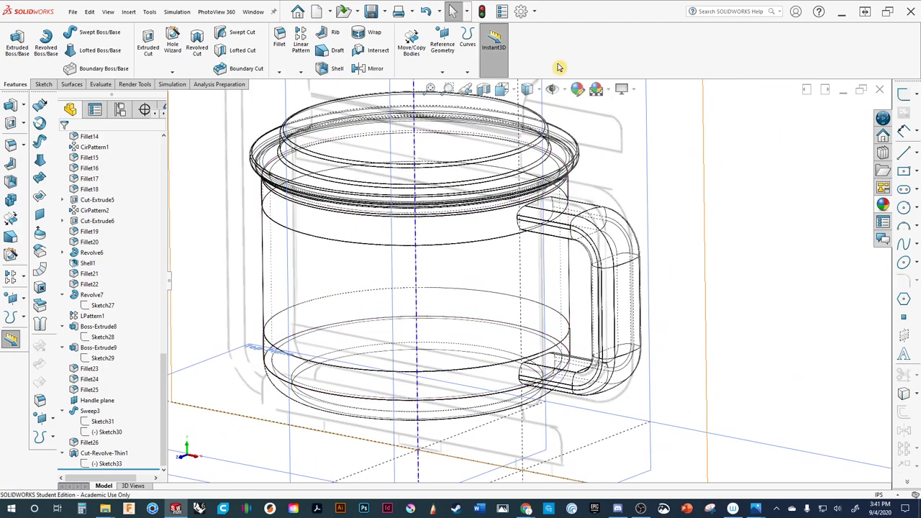
left_click(537, 94)
left_click(528, 115)
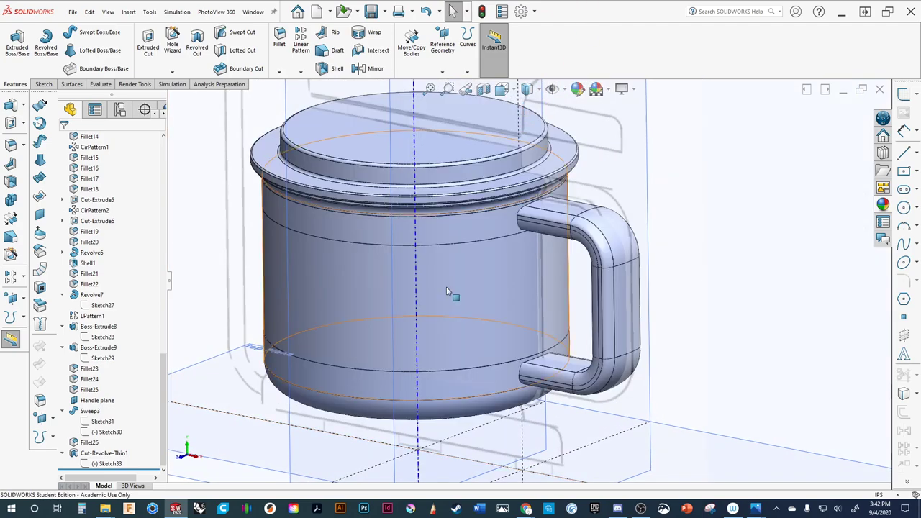
mouse_move(442, 294)
middle_mouse_down()
mouse_move(499, 331)
mouse_move(594, 316)
mouse_move(520, 286)
mouse_move(534, 323)
mouse_move(529, 246)
mouse_move(522, 311)
middle_mouse_up()
scroll(522, 312, "down", 3)
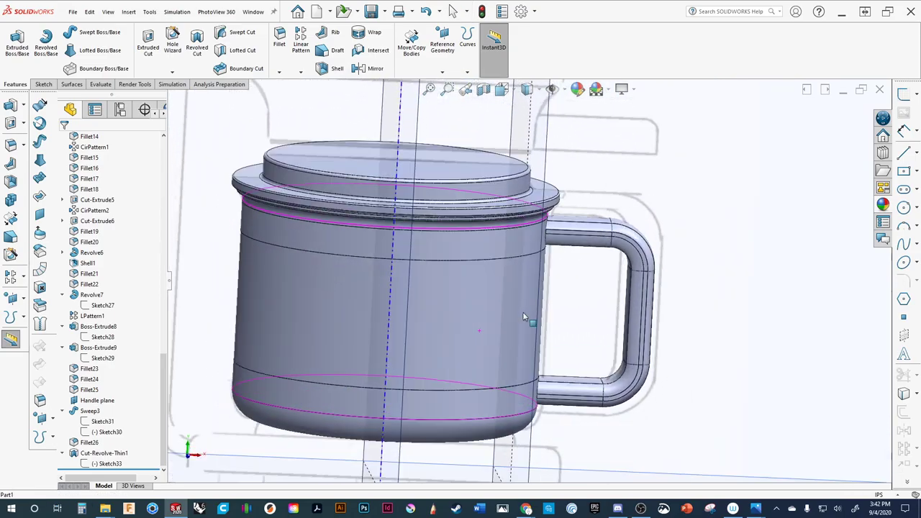
scroll(487, 386, "up", 3)
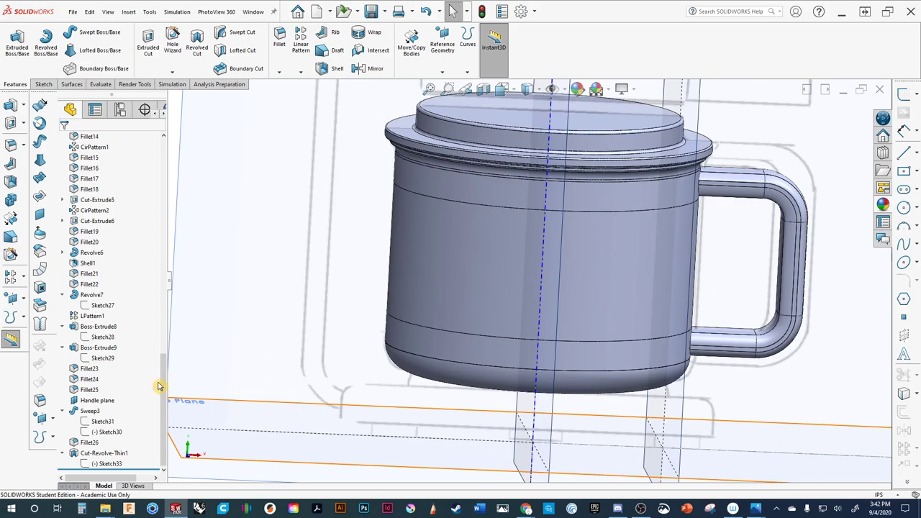
Show the hidden solid bodies from Sweep2 through Fillet20.
left_click_drag(163, 387, 164, 140)
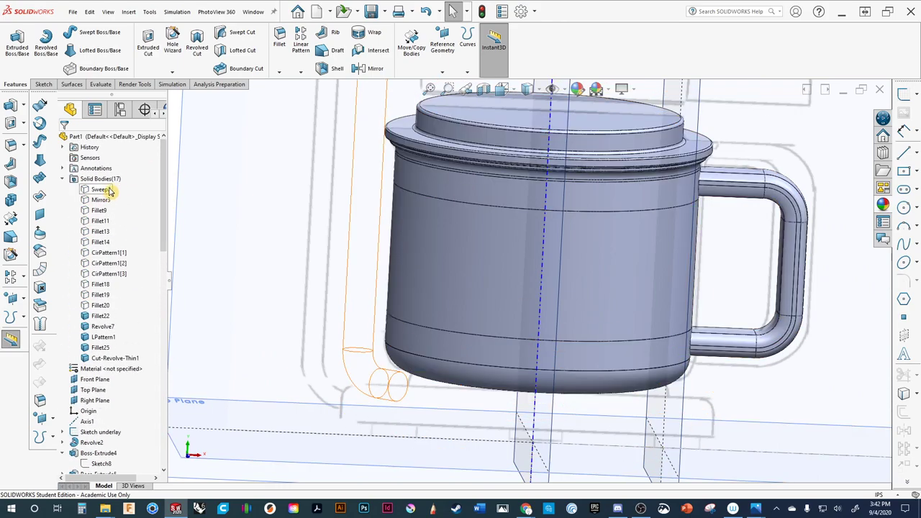
left_click(107, 189)
left_click(99, 305, "shift")
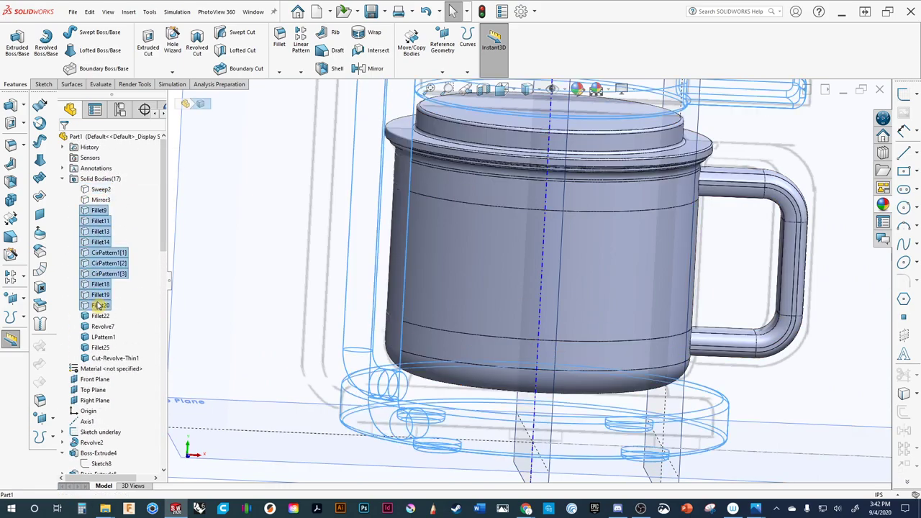
left_click(105, 289)
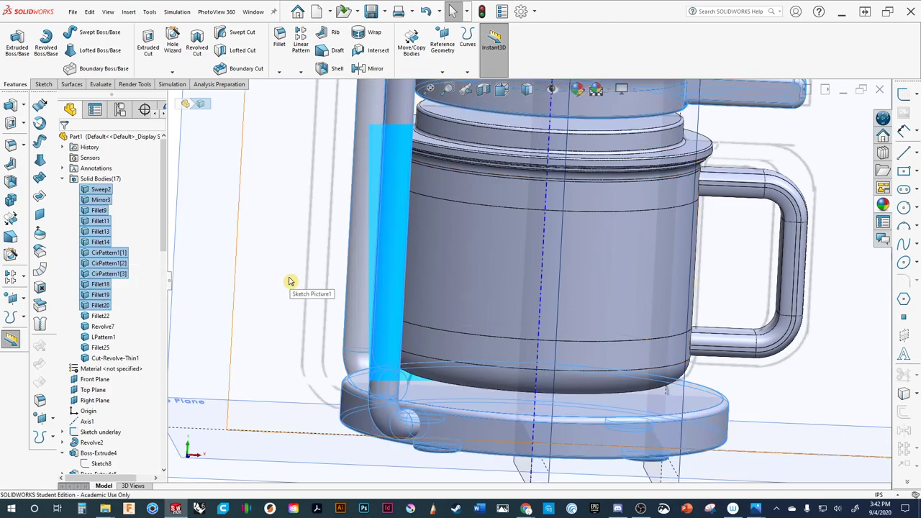
Examine the complete coffee maker from the front and at an angle, including the pot's position above the base.
left_click(233, 286)
key("ctrl+8")
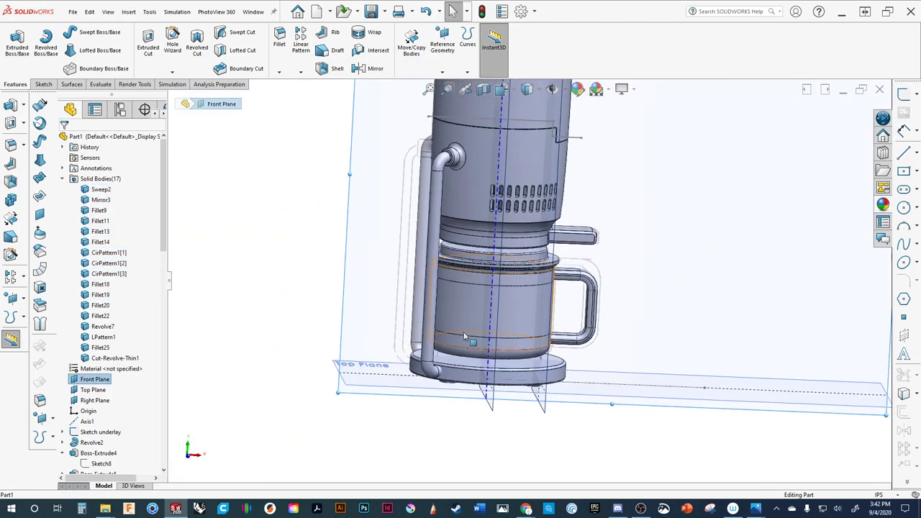
middle_click_drag(413, 310, 450, 316)
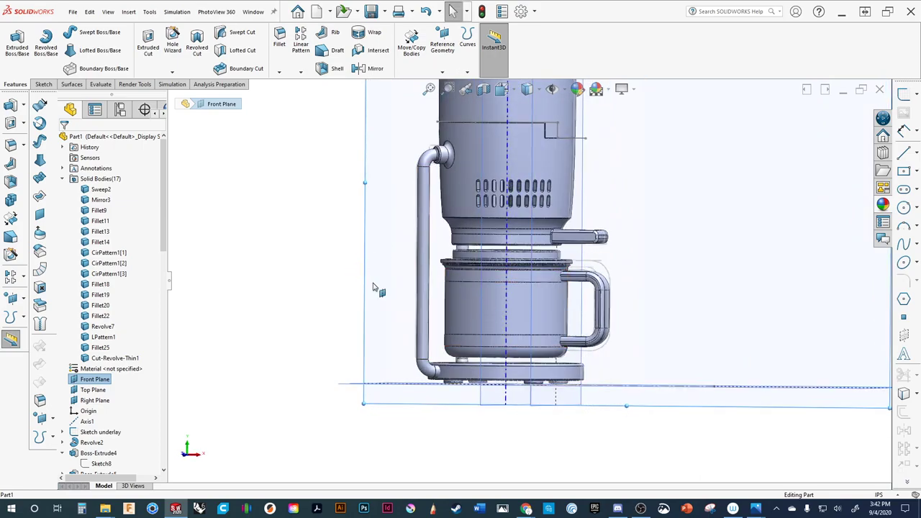
scroll(372, 287, "down", 5)
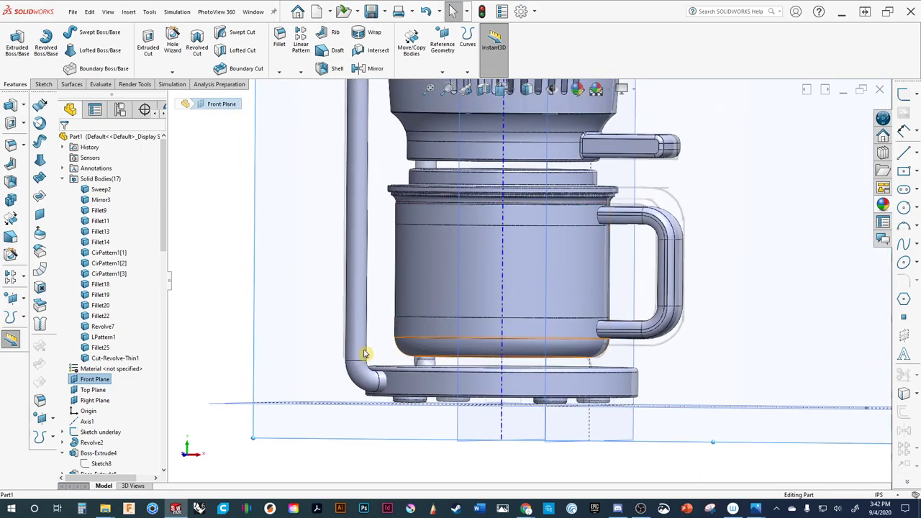
left_click(228, 306)
scroll(242, 281, "up", 5)
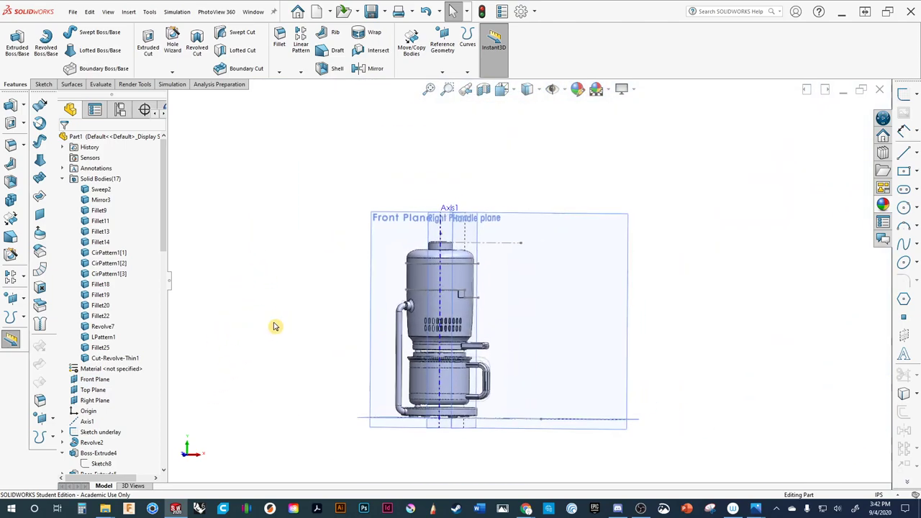
middle_click_drag(273, 325, 395, 310)
View the model square to the Front Plane with hidden lines visible and examine the pot bottom, base and lower tube ends.
left_click(571, 239)
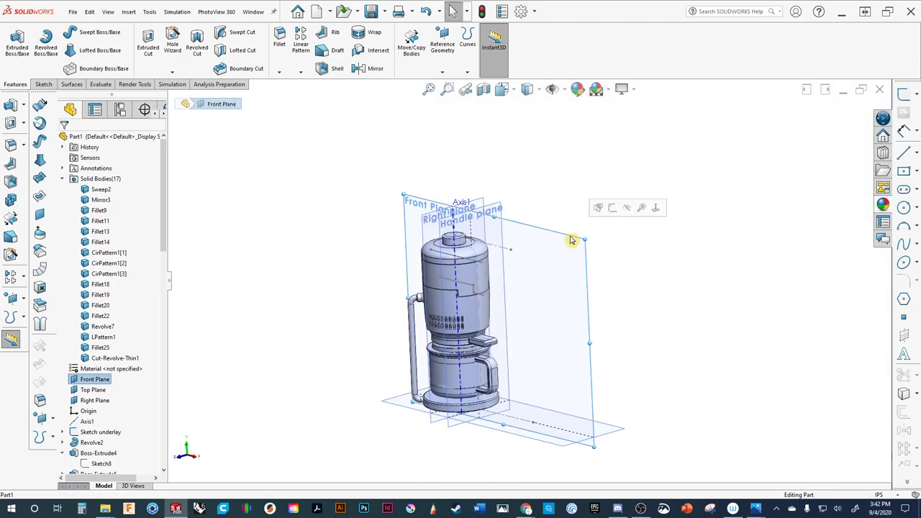
key("ctrl+8")
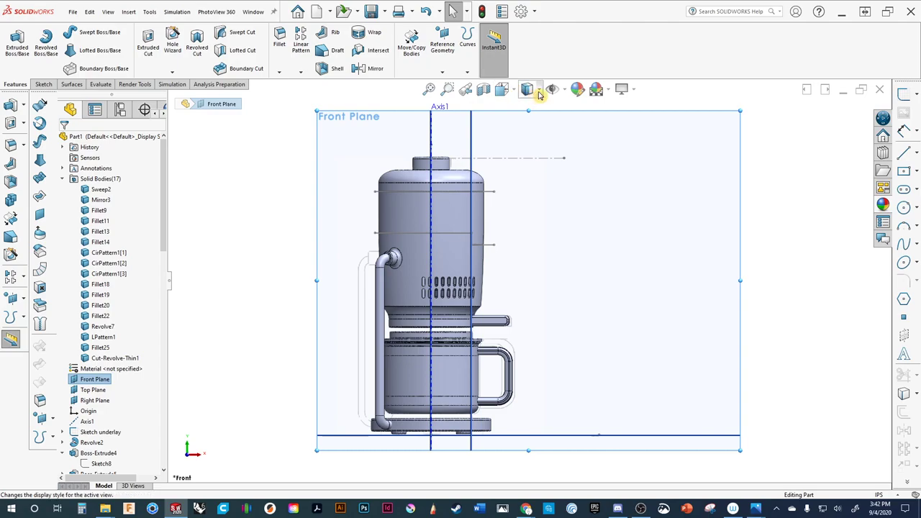
left_click(539, 93)
left_click(528, 166)
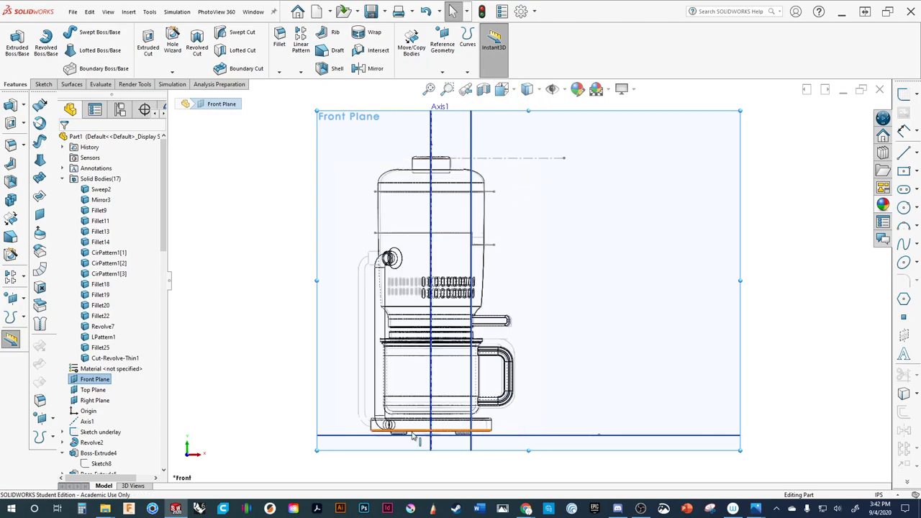
scroll(428, 428, "down", 3)
middle_click_drag(481, 347, 396, 341, "ctrl")
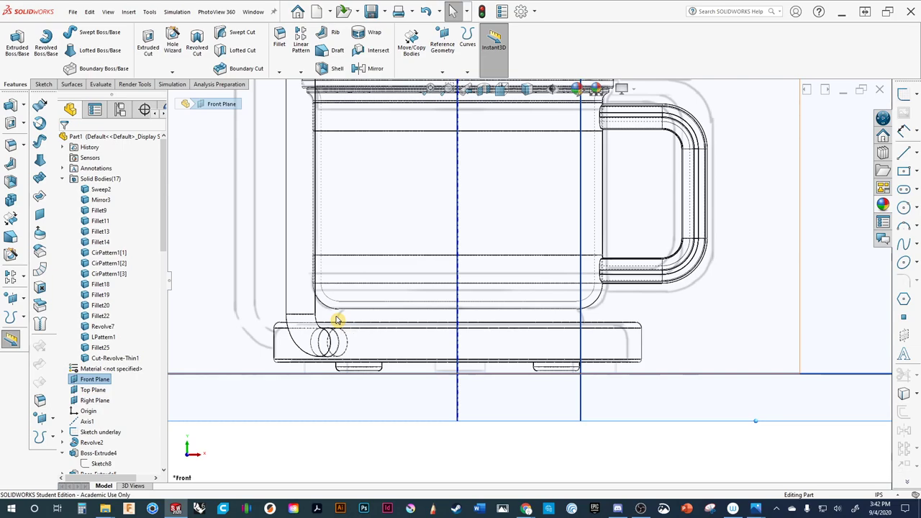
scroll(337, 321, "down", 3)
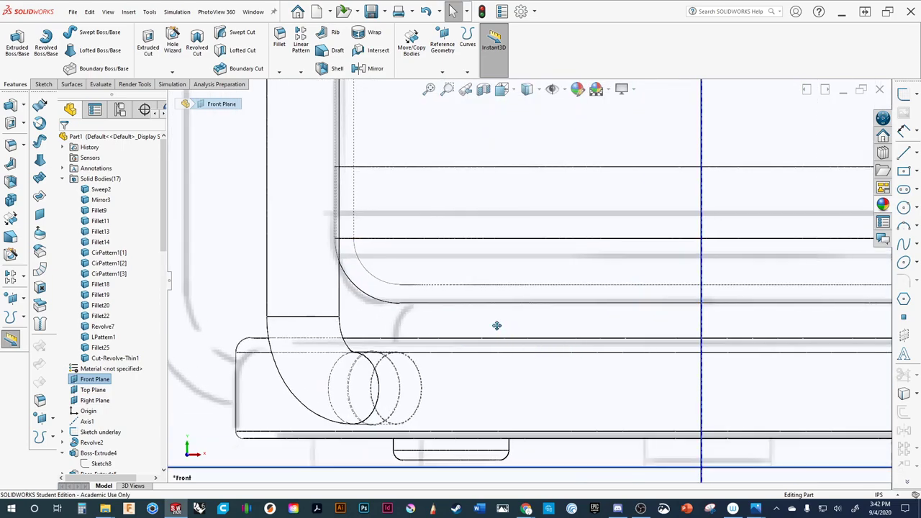
scroll(496, 324, "down", 3)
middle_click_drag(423, 281, 535, 305, "ctrl")
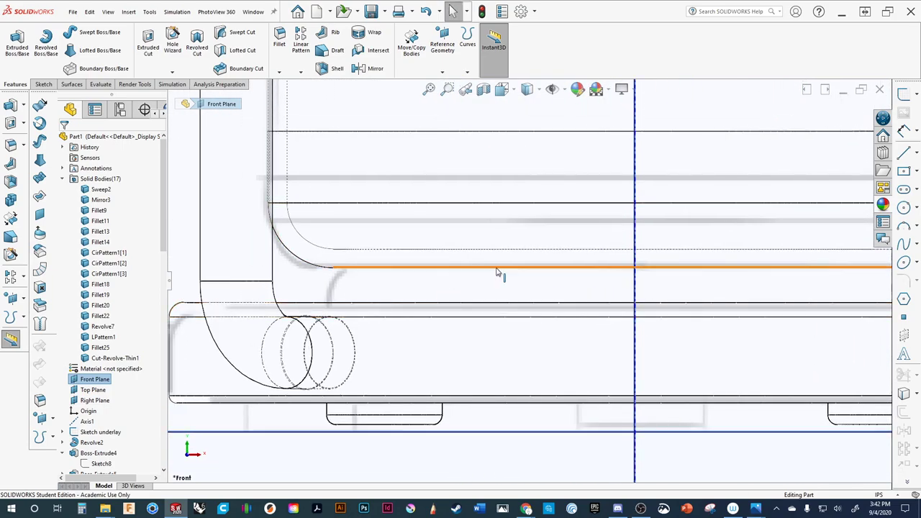
middle_click_drag(462, 294, 496, 289)
scroll(413, 301, "up", 3)
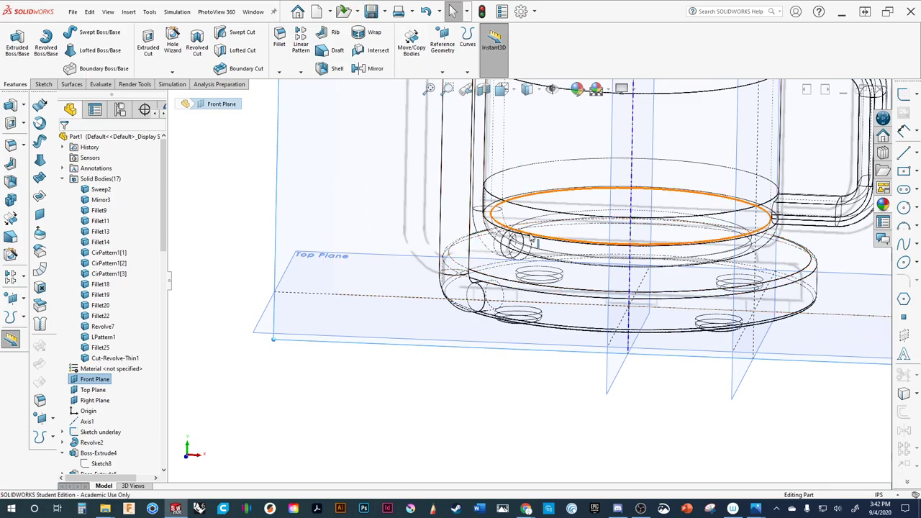
left_click(495, 244)
middle_click_drag(496, 275, 482, 252)
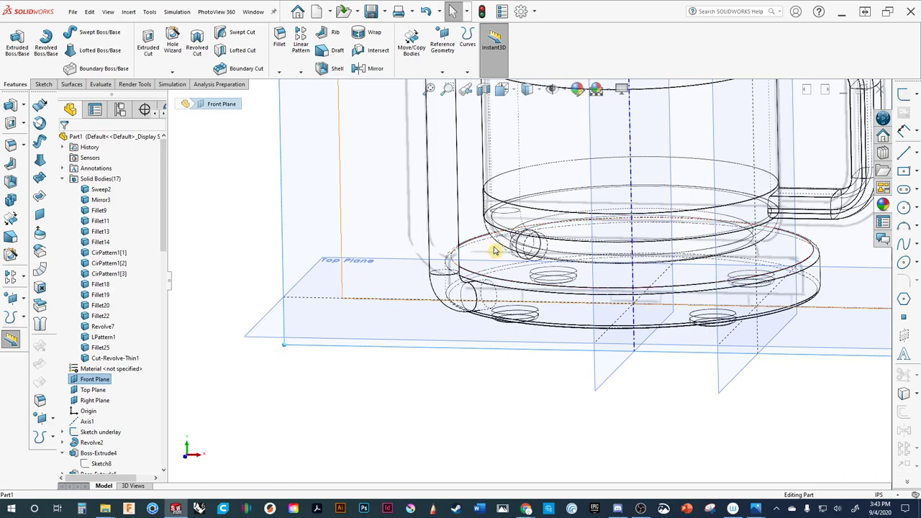
left_click(263, 257)
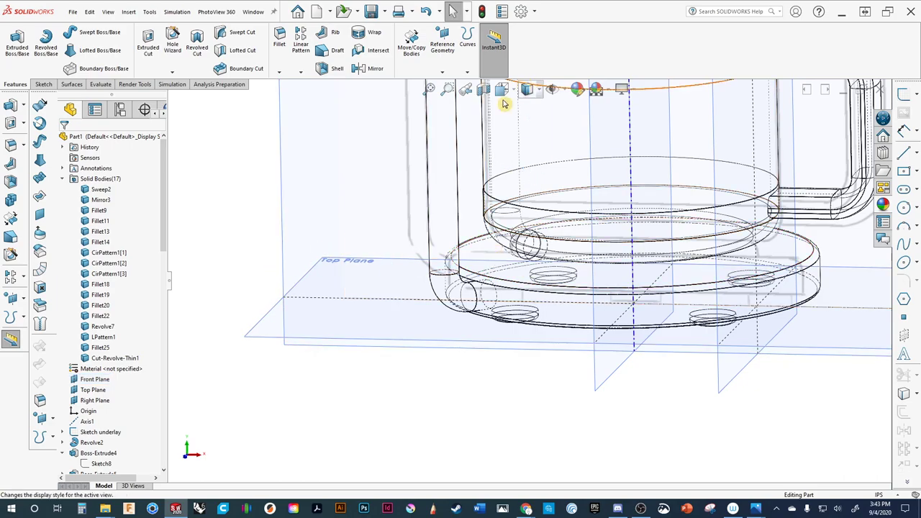
Return to the shaded with edges display and select the rounded bottom edge face of the pot.
mouse_move(540, 94)
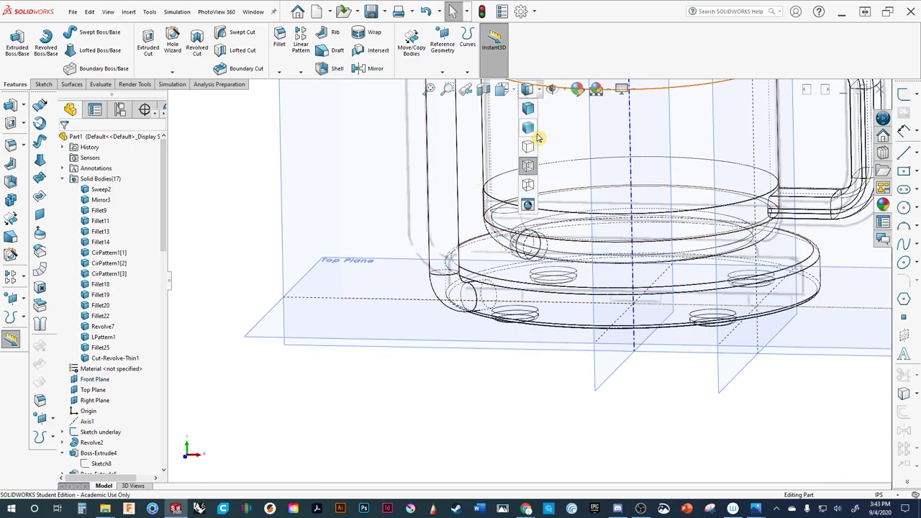
left_click(529, 110)
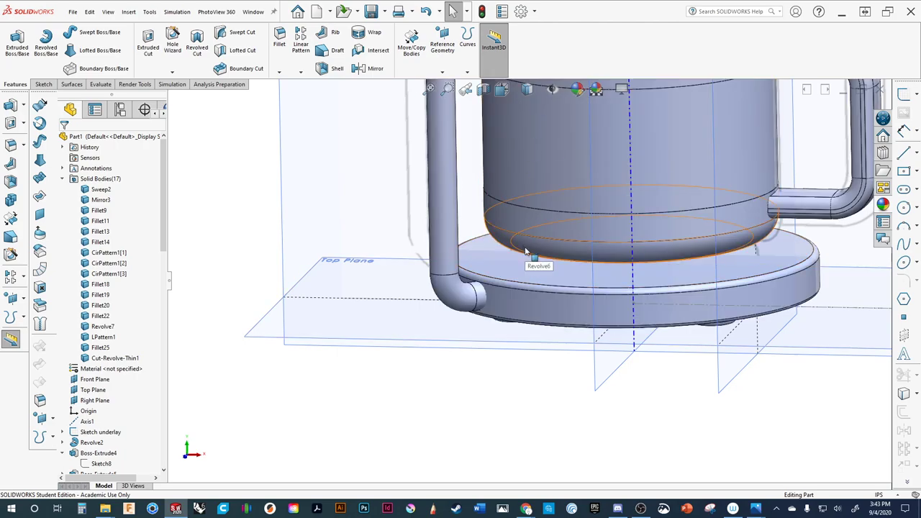
middle_click_drag(525, 252, 528, 235)
left_click(546, 213)
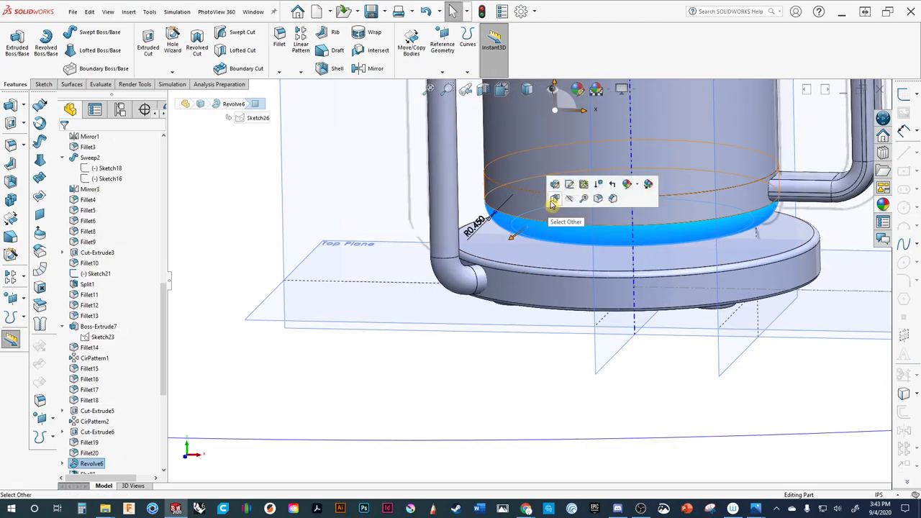